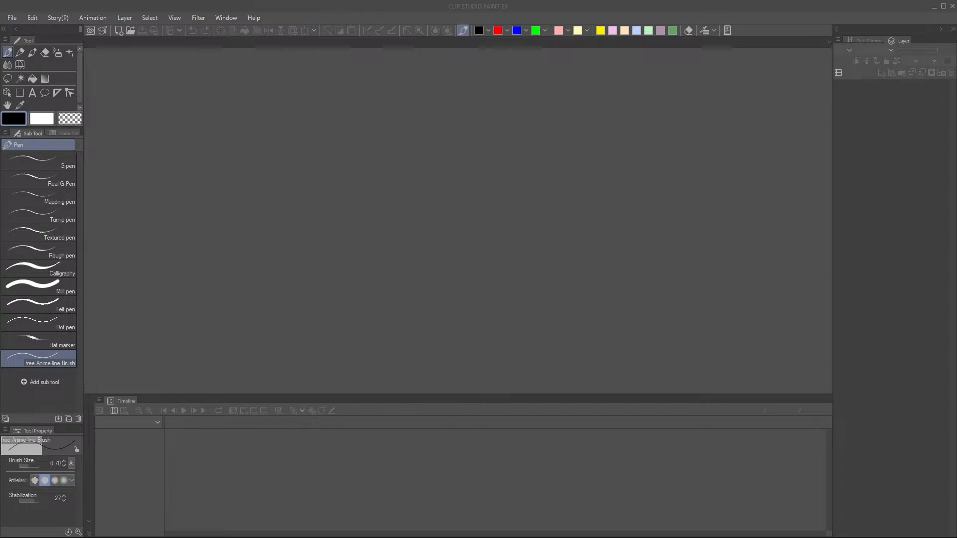
# - Switch to the browser and skim the Ver. 4.0 Feature Highlights on the Clip Studio Paint features page
pyautogui.moveTo(0, 20); pyautogui.dragTo(404, 11)
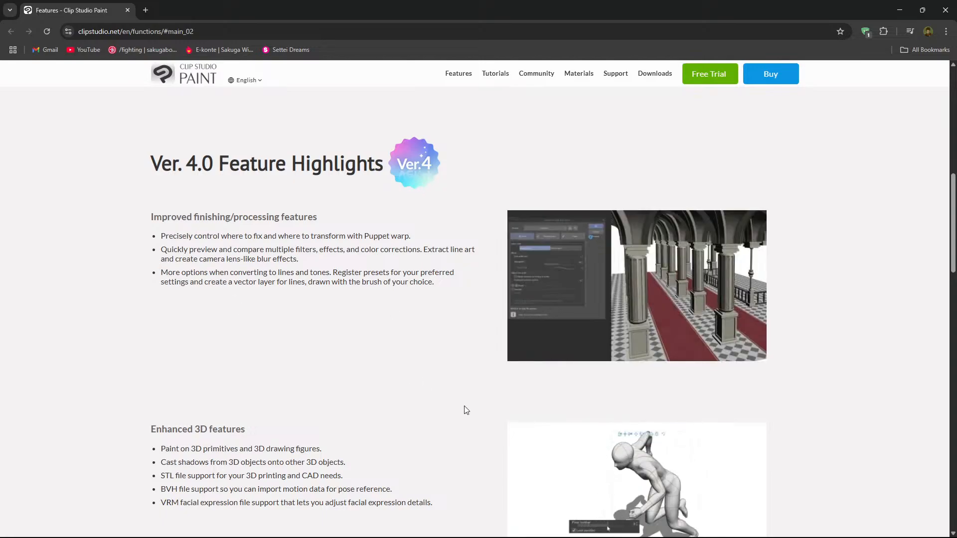
pyautogui.scroll(-5, 496, 326)
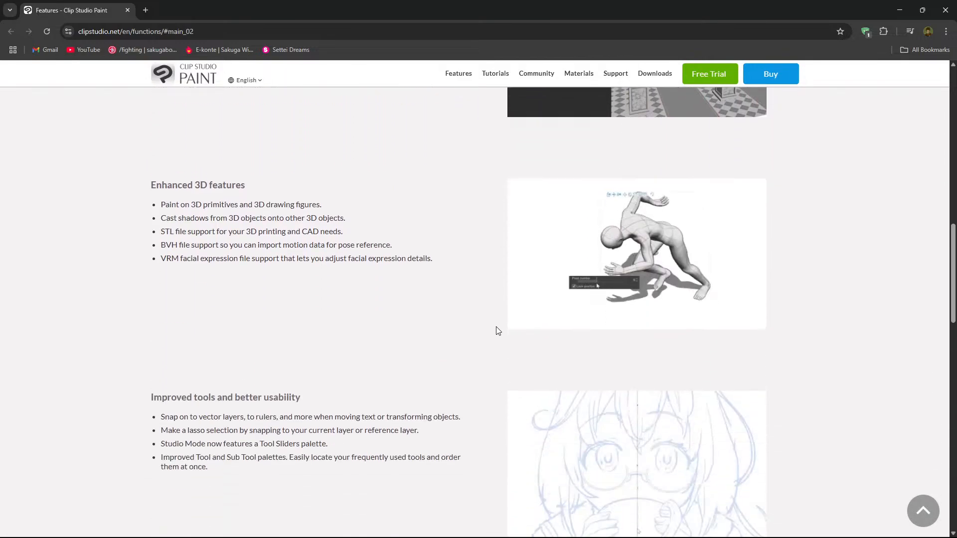
pyautogui.scroll(-4, 500, 337)
pyautogui.scroll(-3, 499, 336)
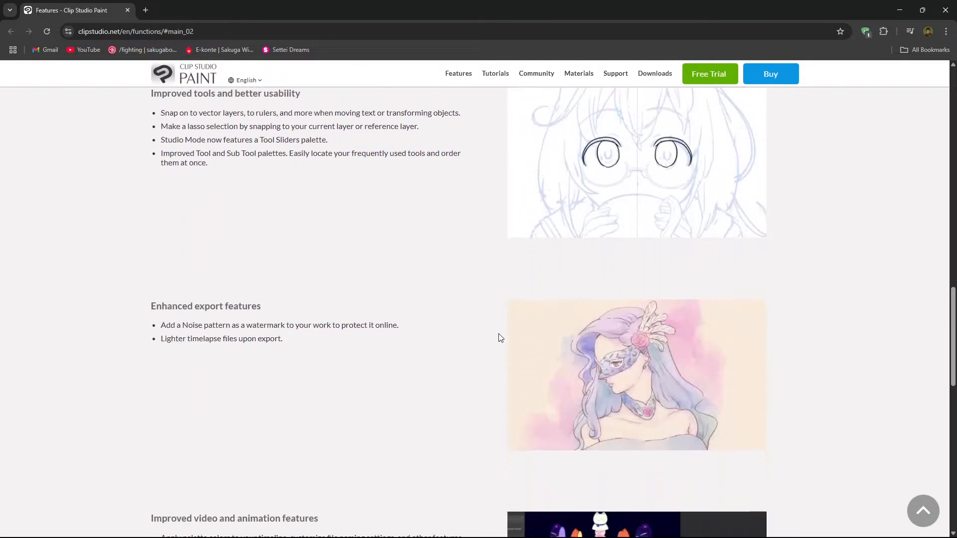
pyautogui.scroll(-4, 503, 340)
pyautogui.scroll(-4, 504, 344)
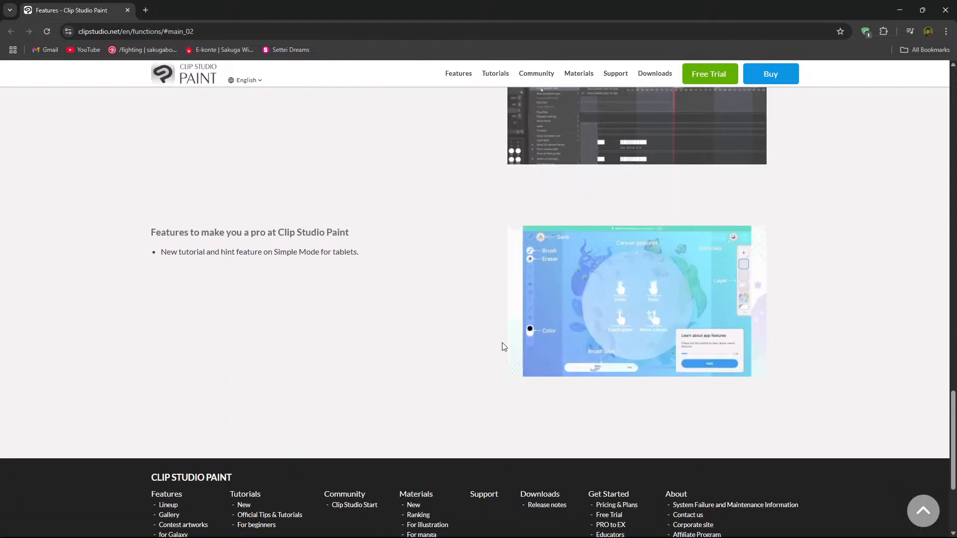
pyautogui.scroll(-4, 502, 343)
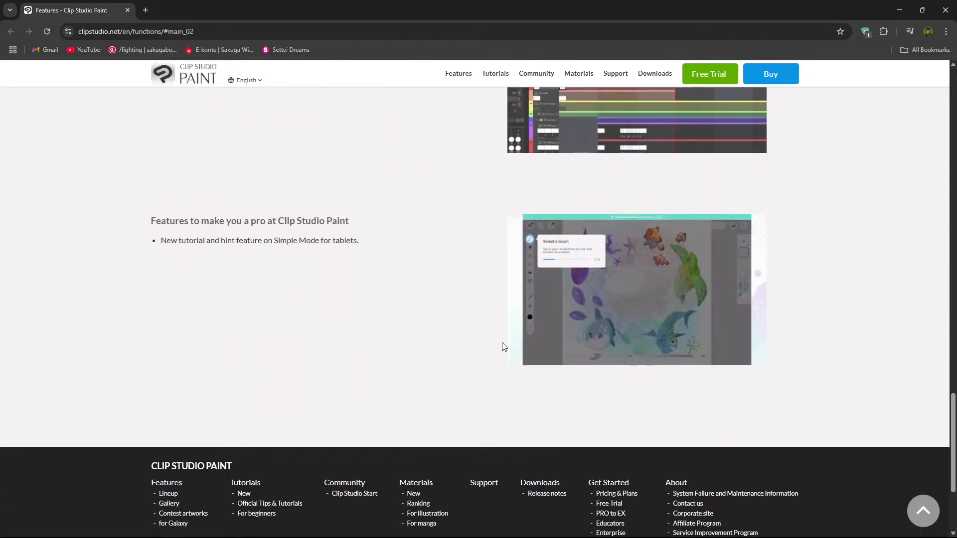
pyautogui.scroll(4, 502, 346)
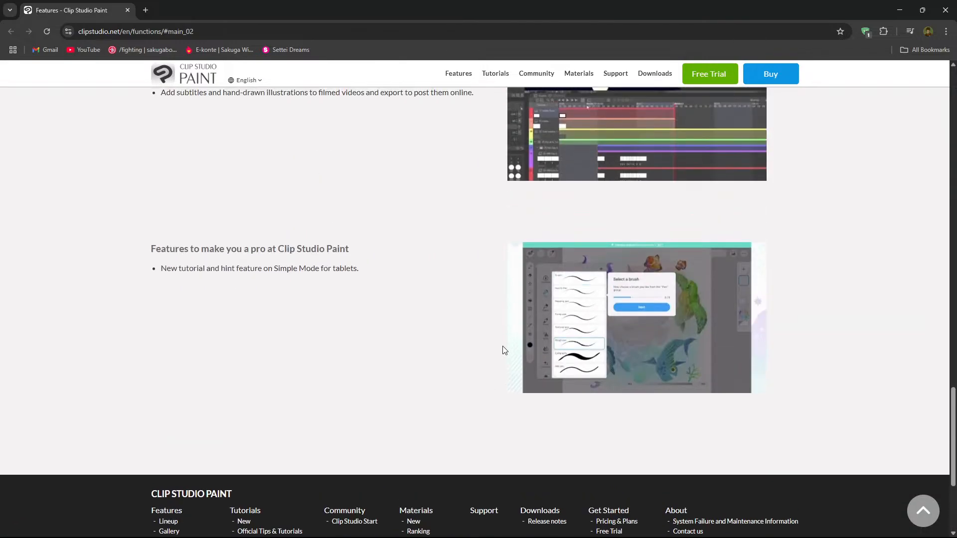
pyautogui.scroll(1, 502, 346)
pyautogui.scroll(4, 502, 350)
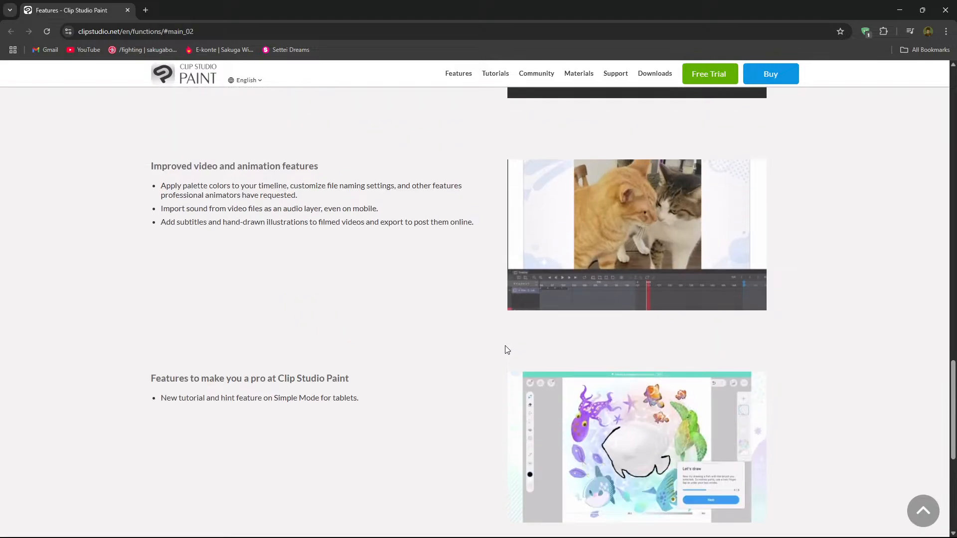
pyautogui.scroll(13, 301, 313)
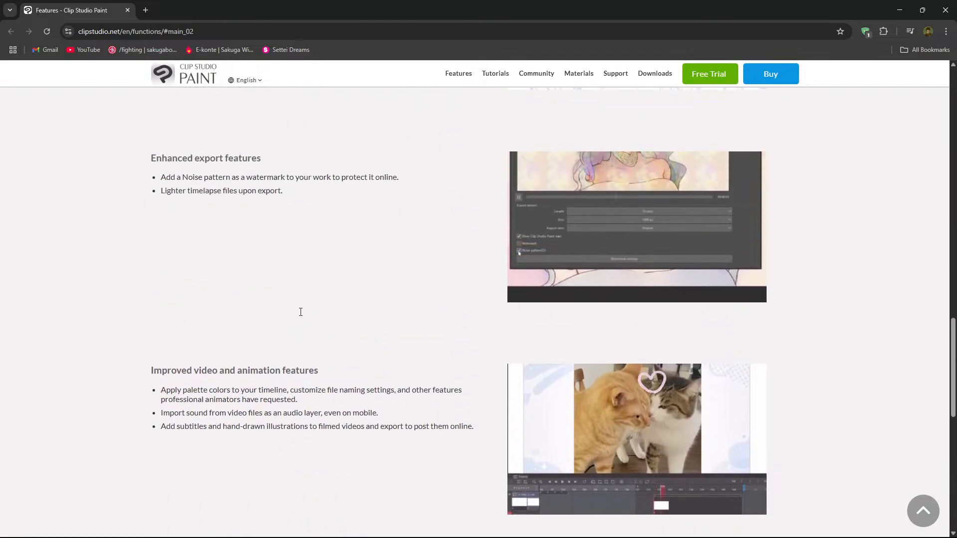
pyautogui.scroll(4, 305, 315)
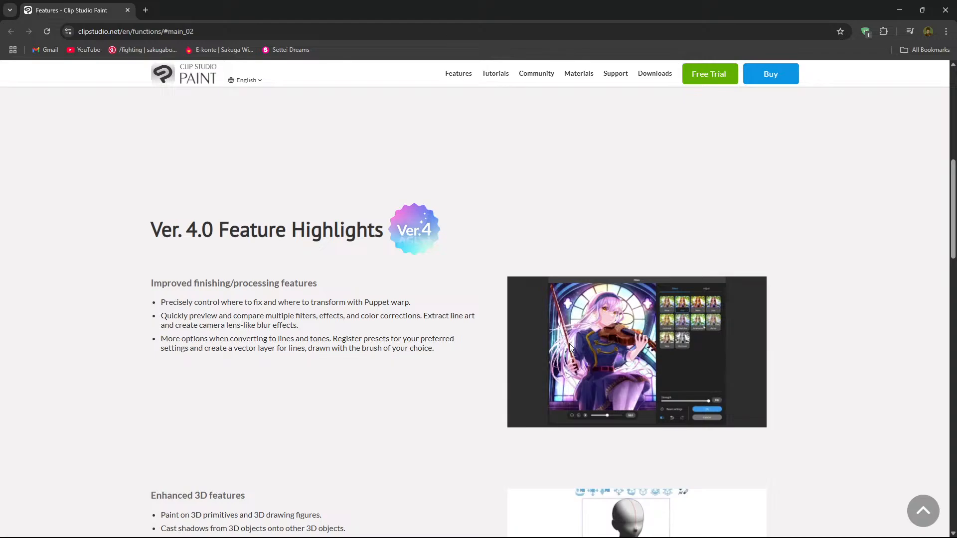
# - Read the Ver. 4.0 highlights on finishing and processing, 3D, tool usability and export features
pyautogui.scroll(-1, 217, 314)
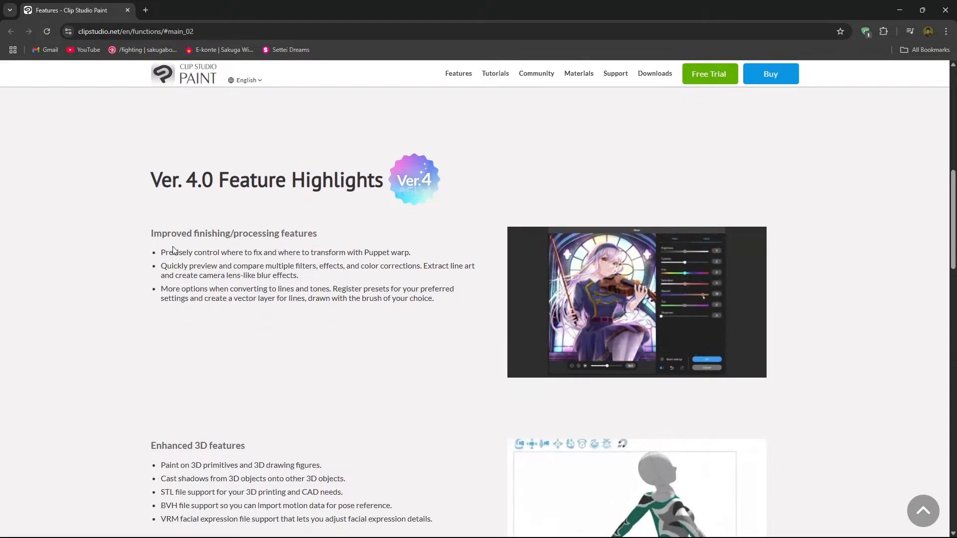
pyautogui.scroll(-3, 283, 244)
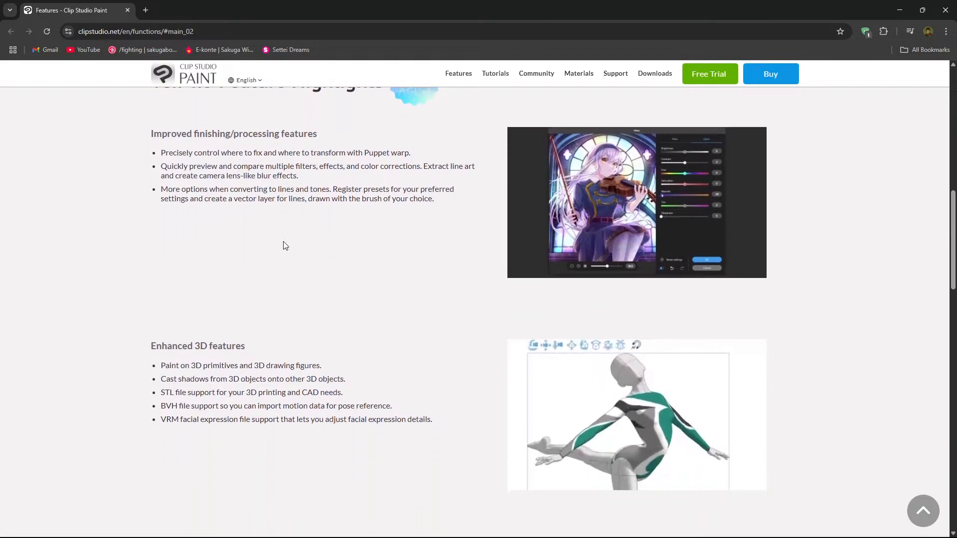
pyautogui.scroll(-1, 301, 293)
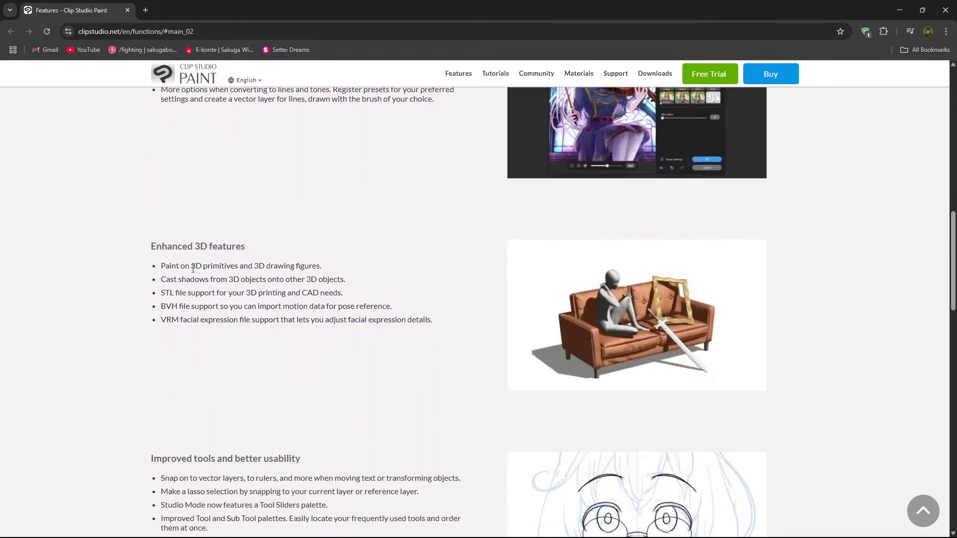
pyautogui.scroll(-1, 307, 302)
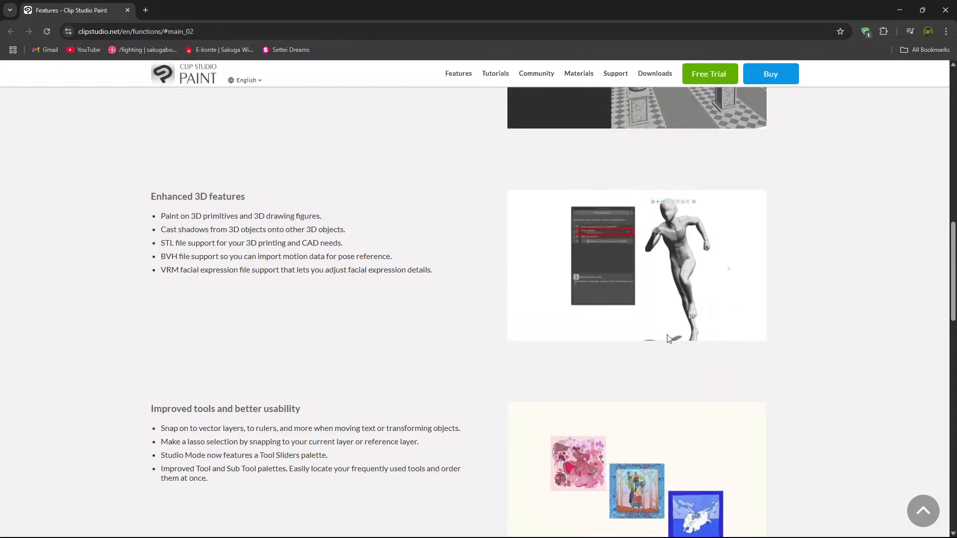
pyautogui.scroll(-1, 402, 278)
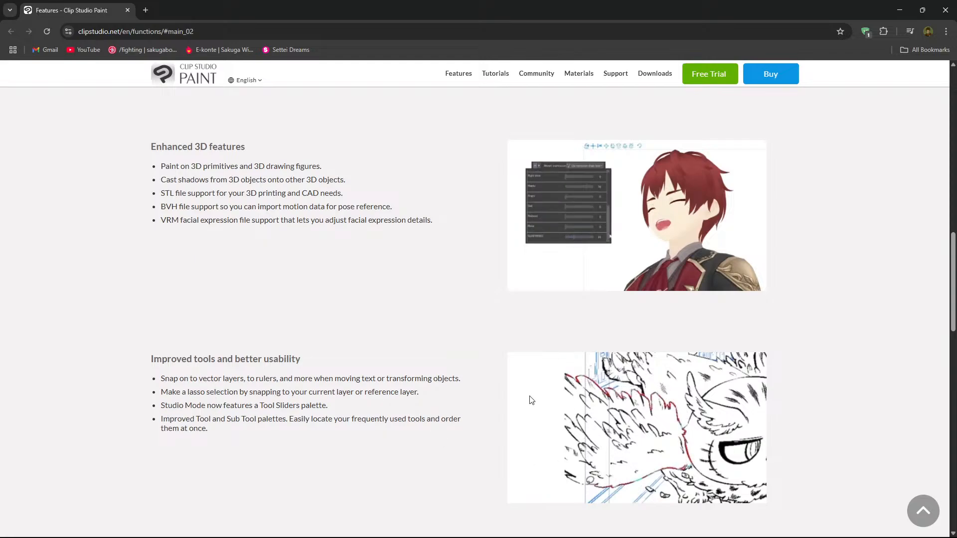
pyautogui.scroll(-1, 354, 357)
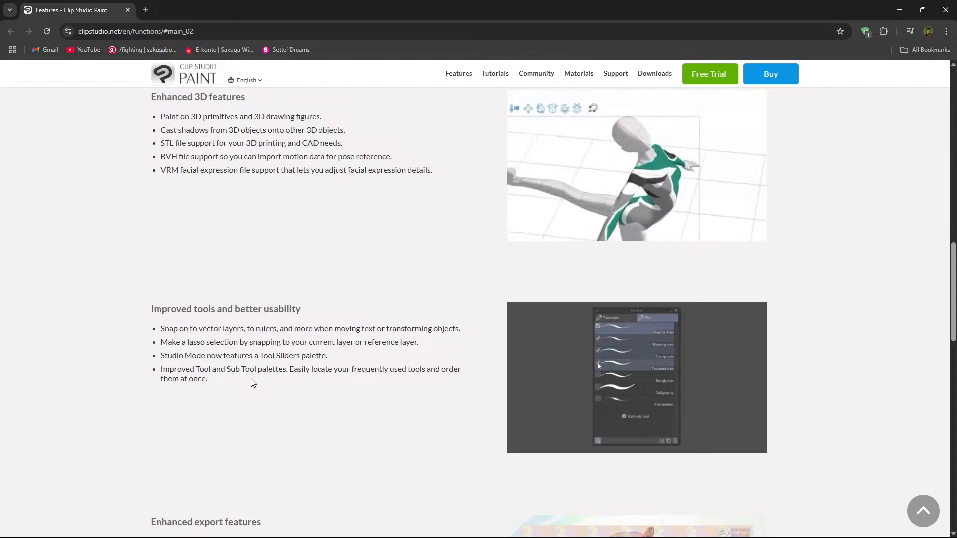
pyautogui.scroll(-4, 92, 401)
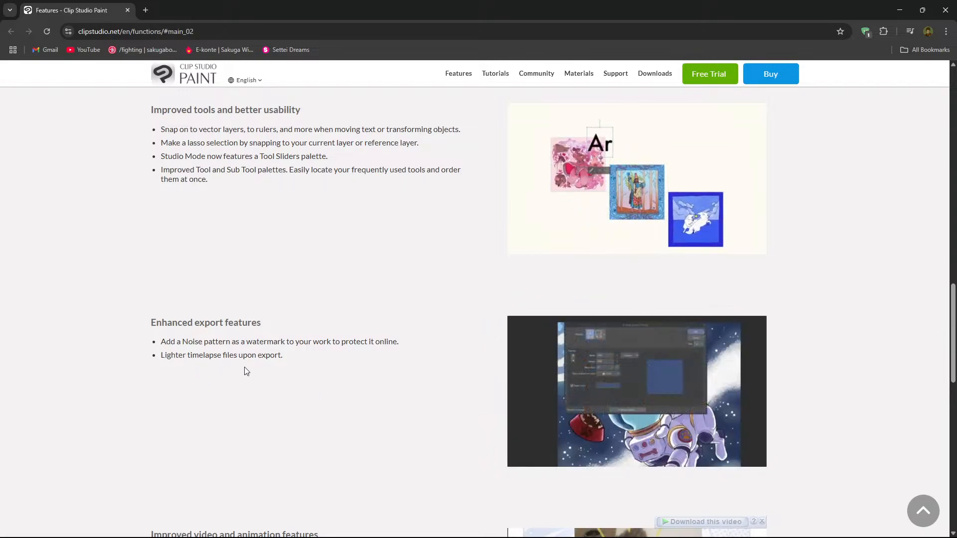
# - Examine the video and animation improvements, highlighting the palette color, file naming and sound import text, and read the tablet tutorial section
pyautogui.scroll(-5, 244, 371)
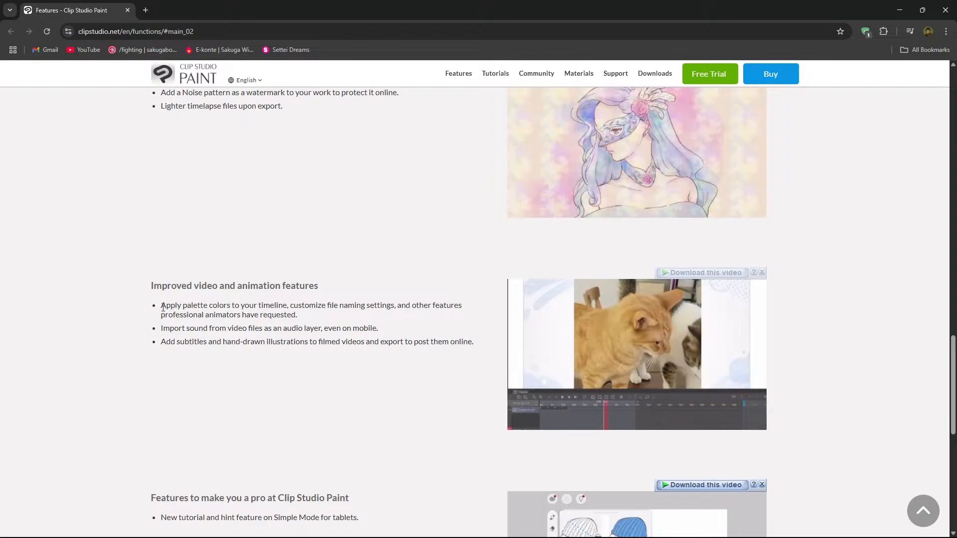
pyautogui.moveTo(162, 306); pyautogui.dragTo(395, 304)
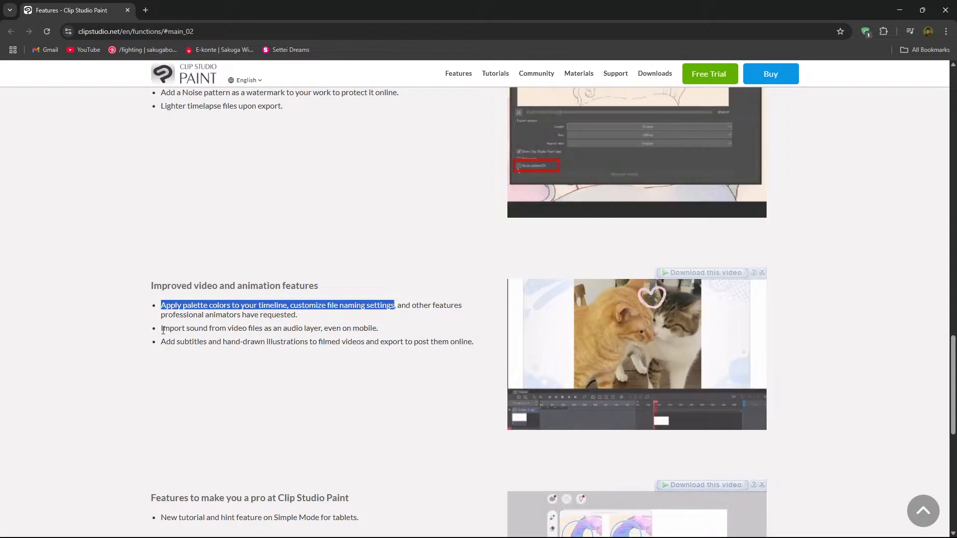
pyautogui.moveTo(163, 330); pyautogui.dragTo(227, 330)
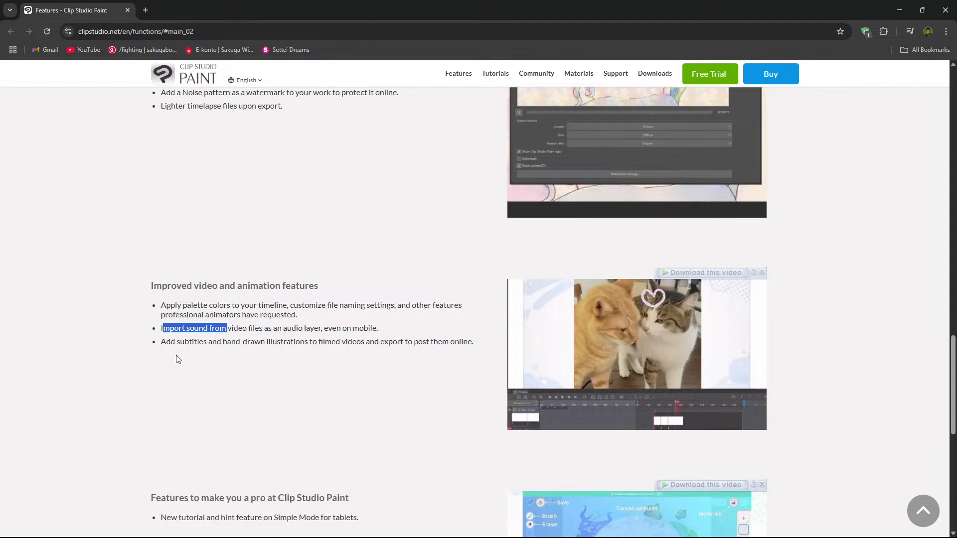
pyautogui.scroll(-1, 177, 359)
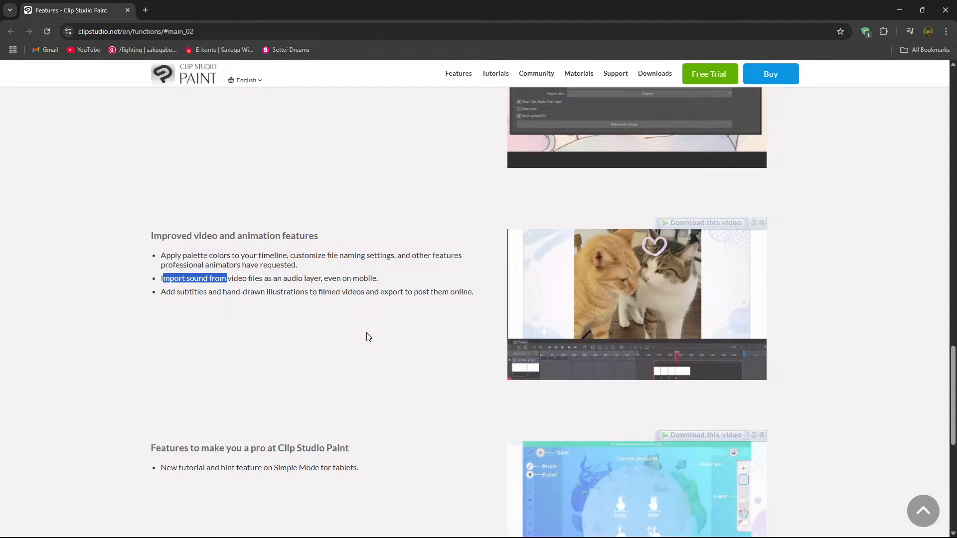
pyautogui.scroll(-3, 357, 292)
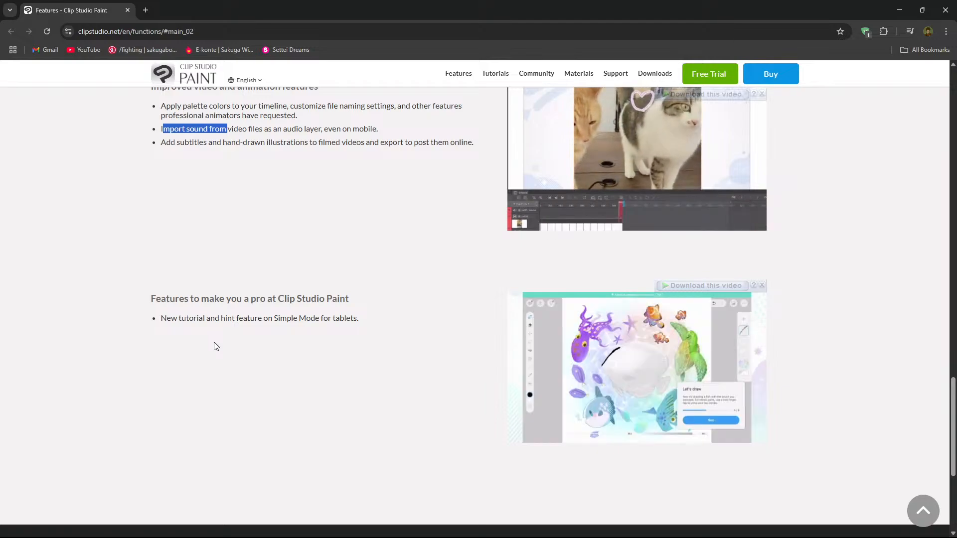
pyautogui.scroll(1, 204, 329)
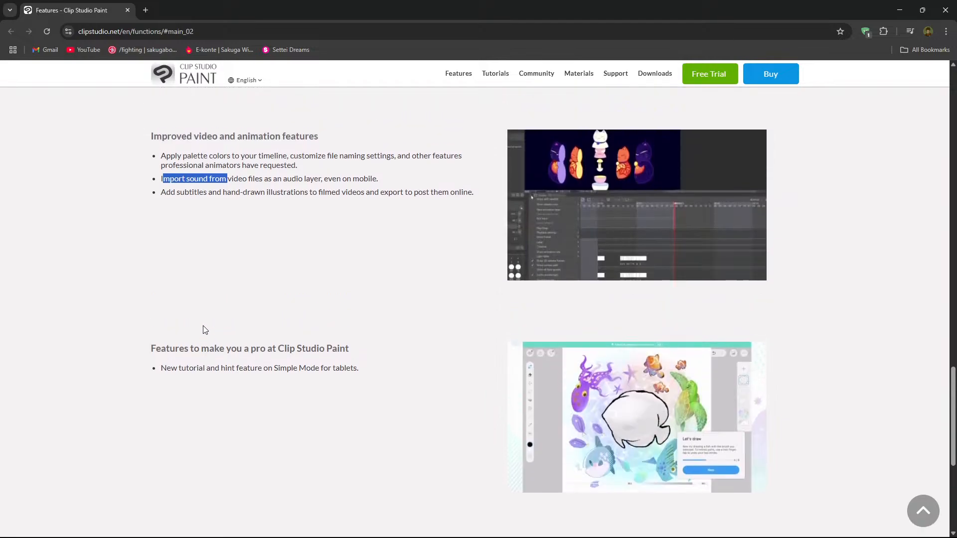
# - Review the Ver. 4.0 feature list again, from the finishing features through to the tablet tutorial section
pyautogui.scroll(13, 202, 325)
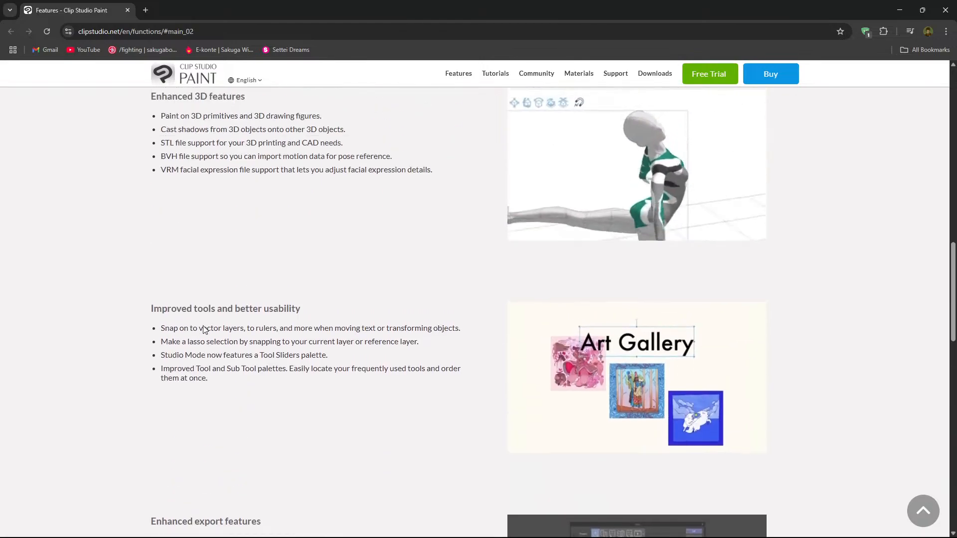
pyautogui.scroll(-2, 219, 341)
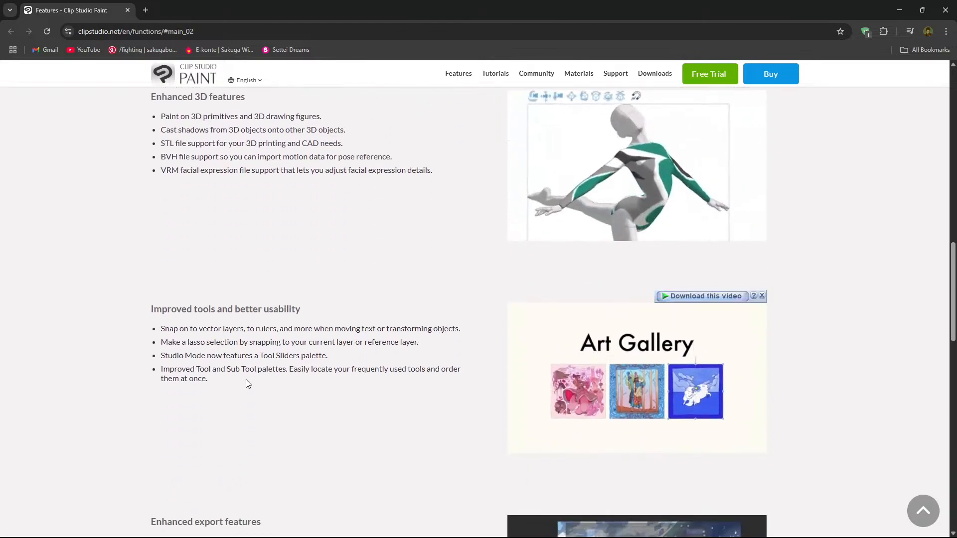
pyautogui.scroll(1, 247, 382)
pyautogui.scroll(1, 248, 382)
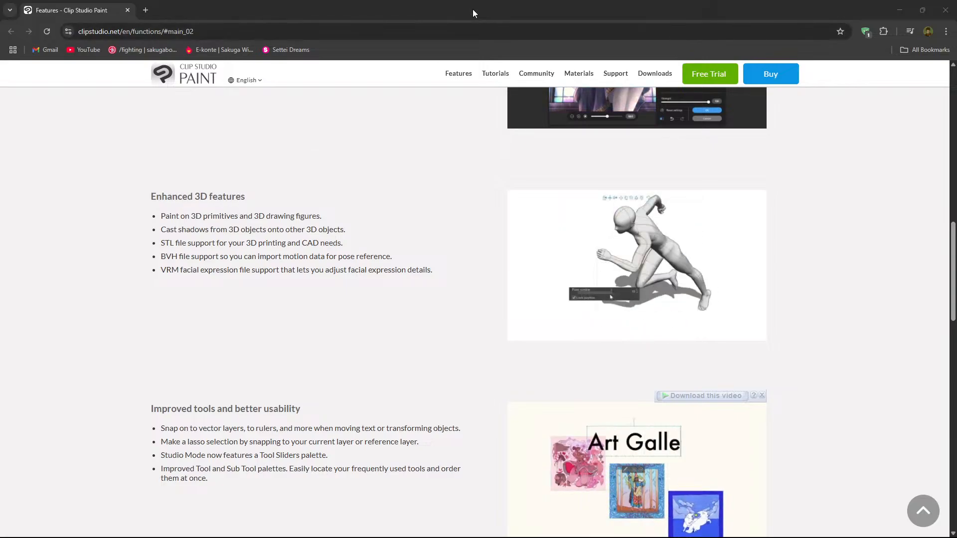
pyautogui.scroll(2, 453, 260)
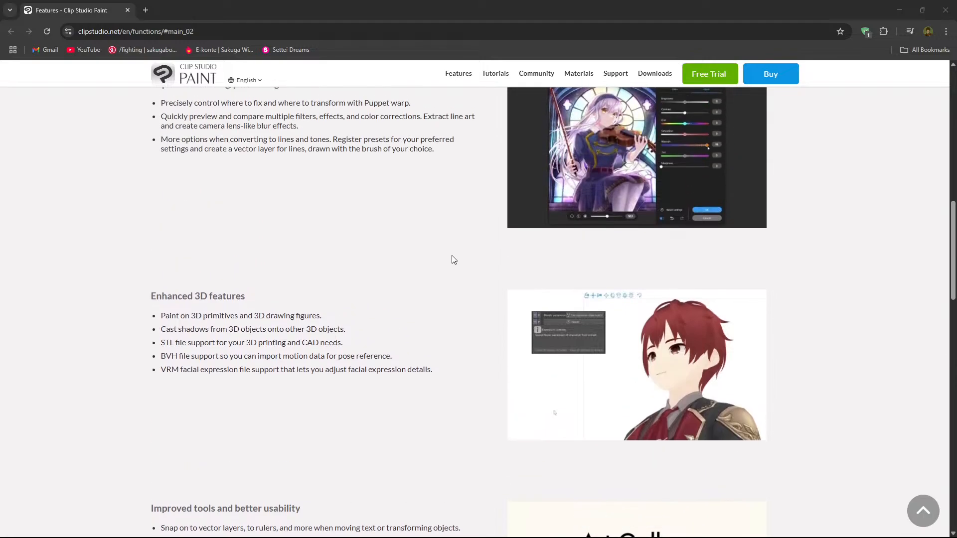
pyautogui.scroll(4, 454, 260)
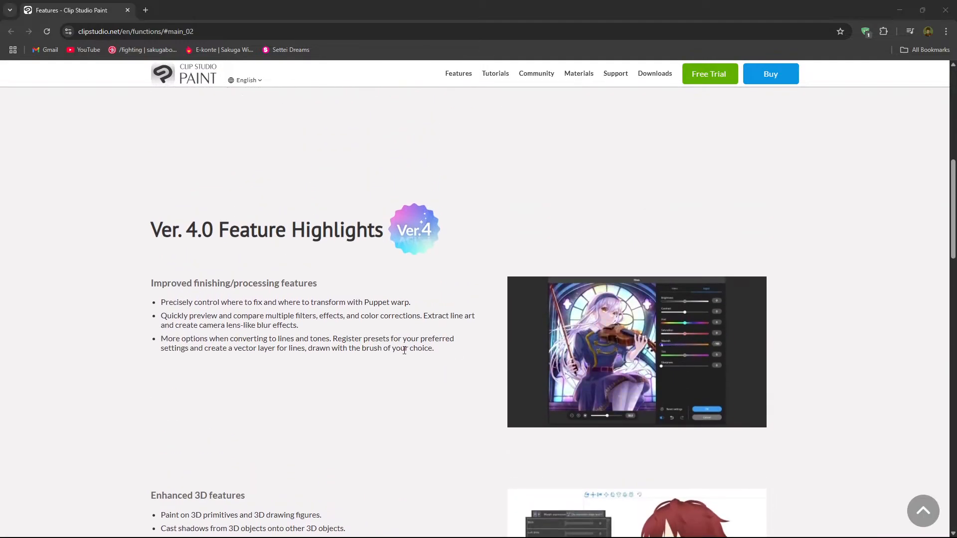
pyautogui.scroll(-15, 650, 462)
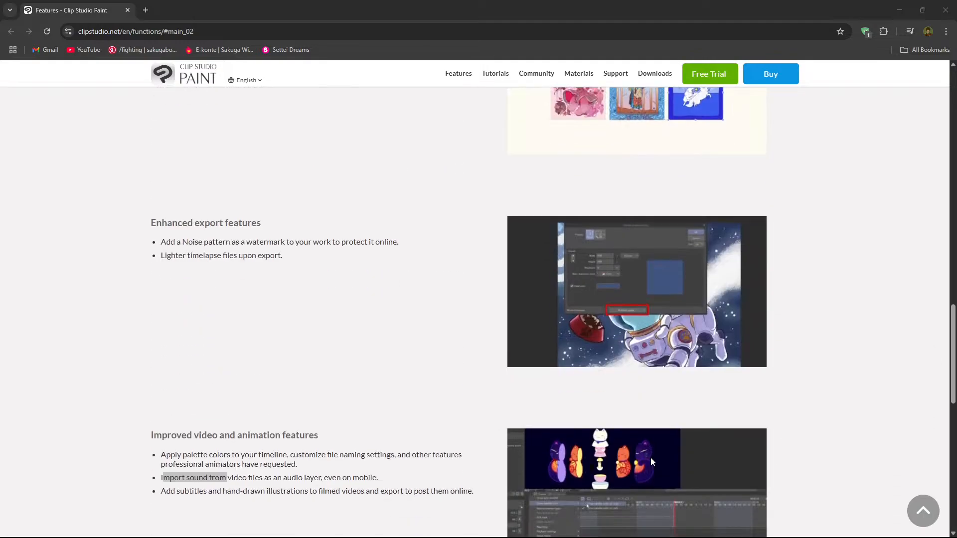
pyautogui.scroll(-9, 650, 457)
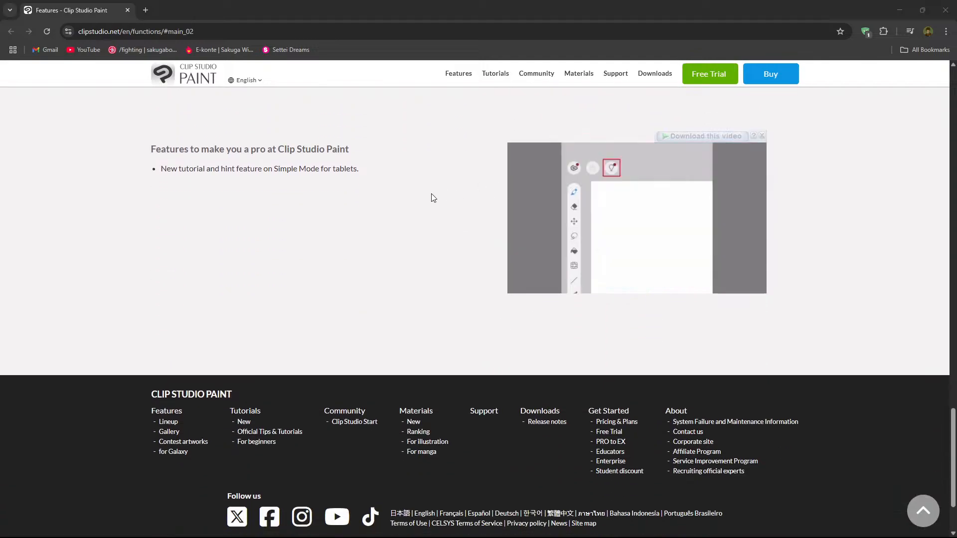
pyautogui.scroll(2, 463, 206)
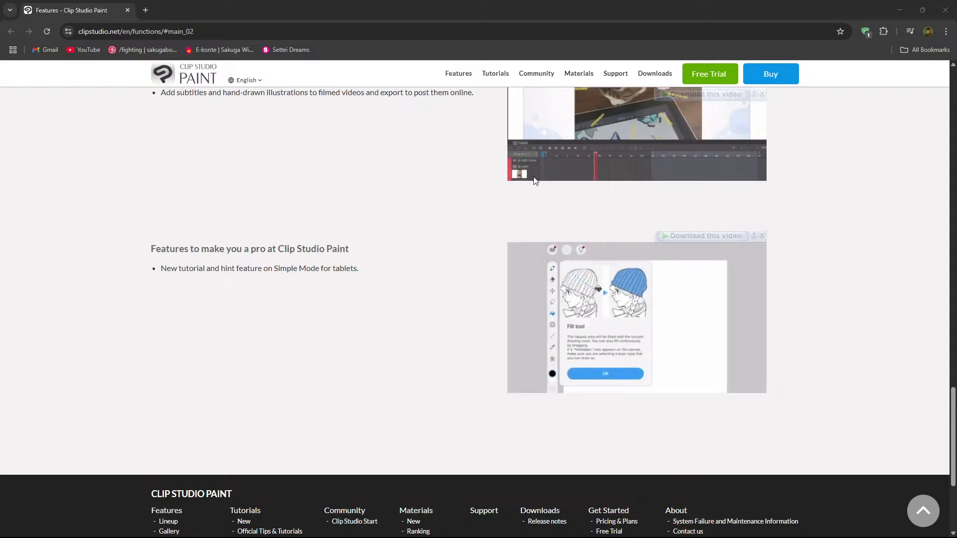
# - Switch back to Clip Studio Paint and start creating a new document
pyautogui.moveTo(416, 2); pyautogui.dragTo(0, 192)
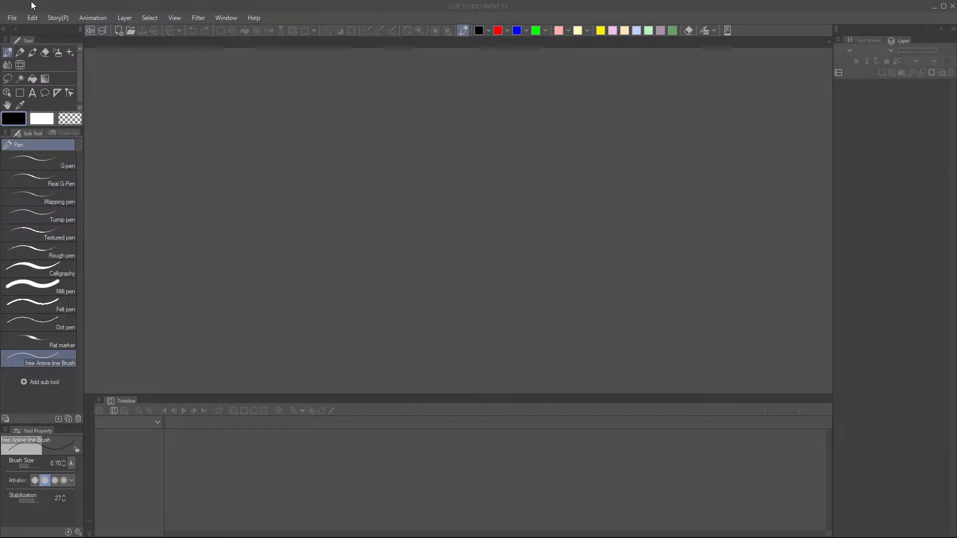
pyautogui.click(12, 17)
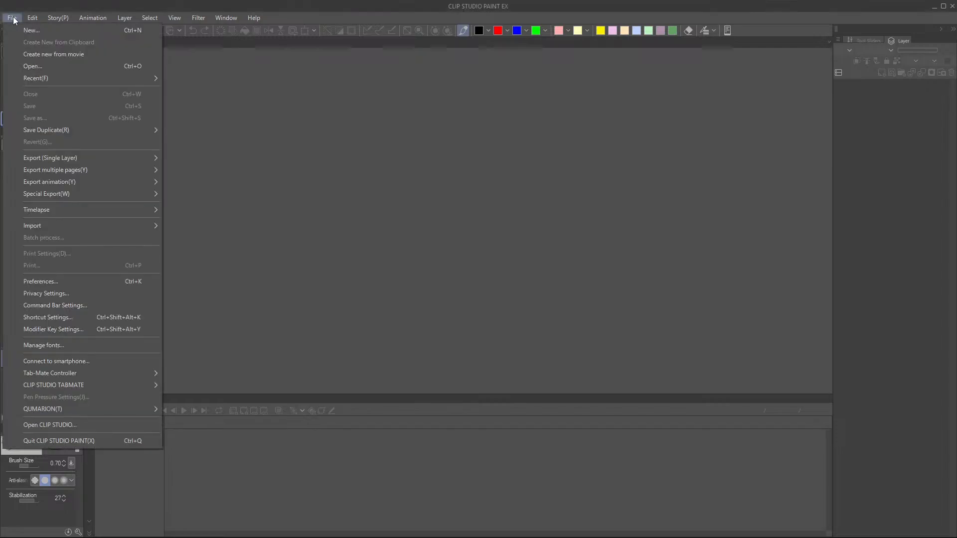
pyautogui.click(38, 31)
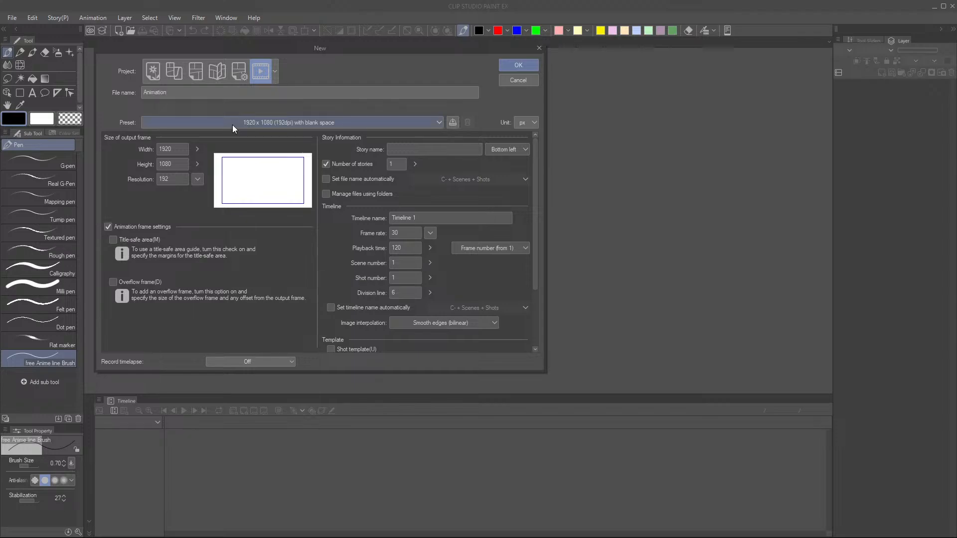
# - Look through the new-document settings of the Illustration, Webtoon, comic and fanzine printing project types
pyautogui.click(156, 67)
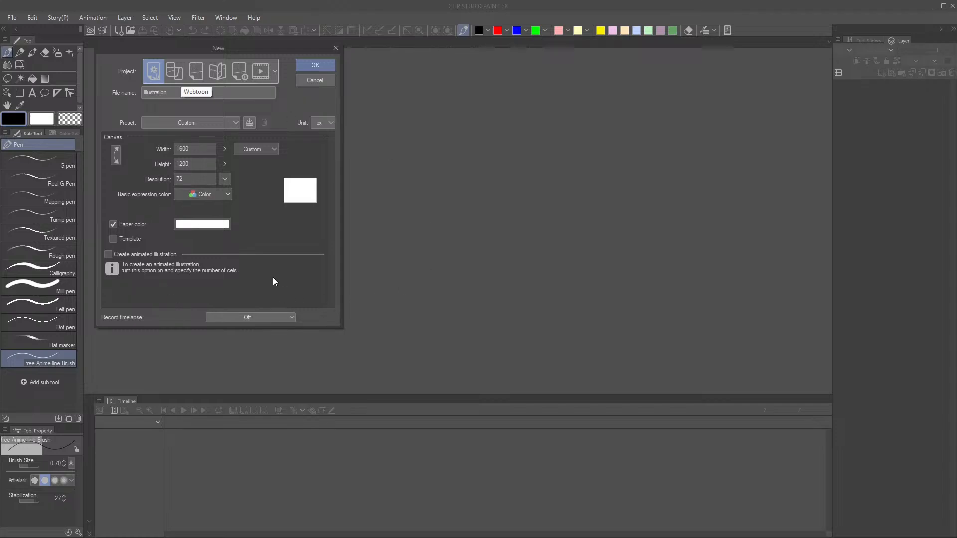
pyautogui.click(178, 74)
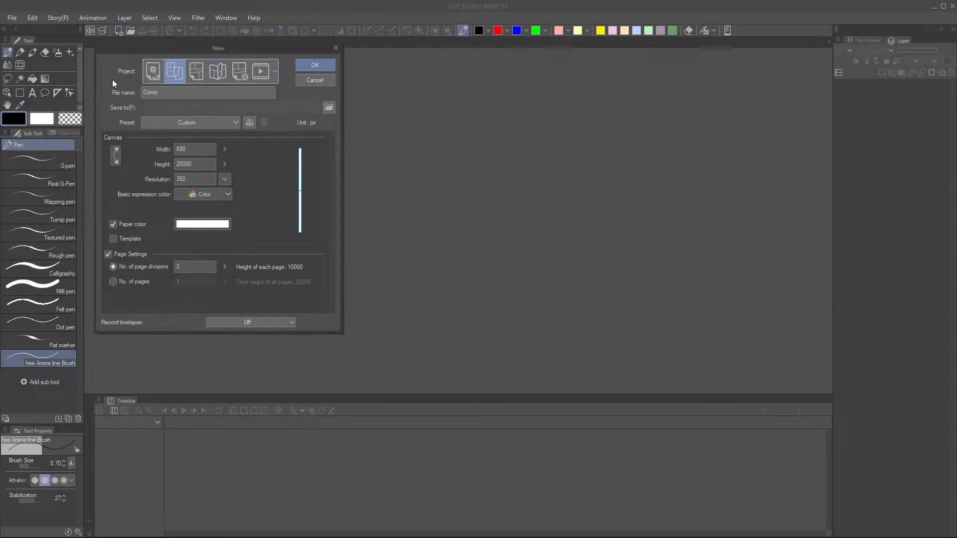
pyautogui.click(200, 74)
pyautogui.click(222, 73)
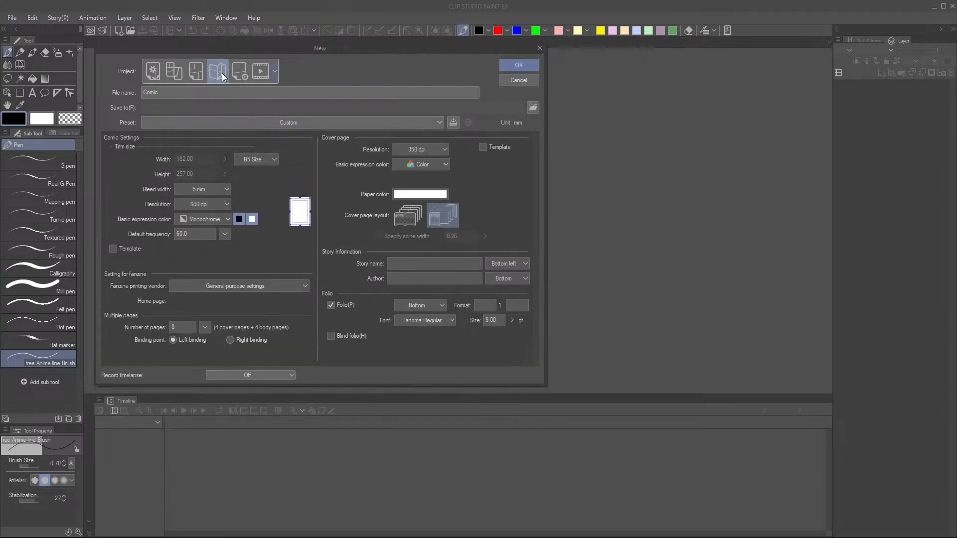
pyautogui.click(247, 75)
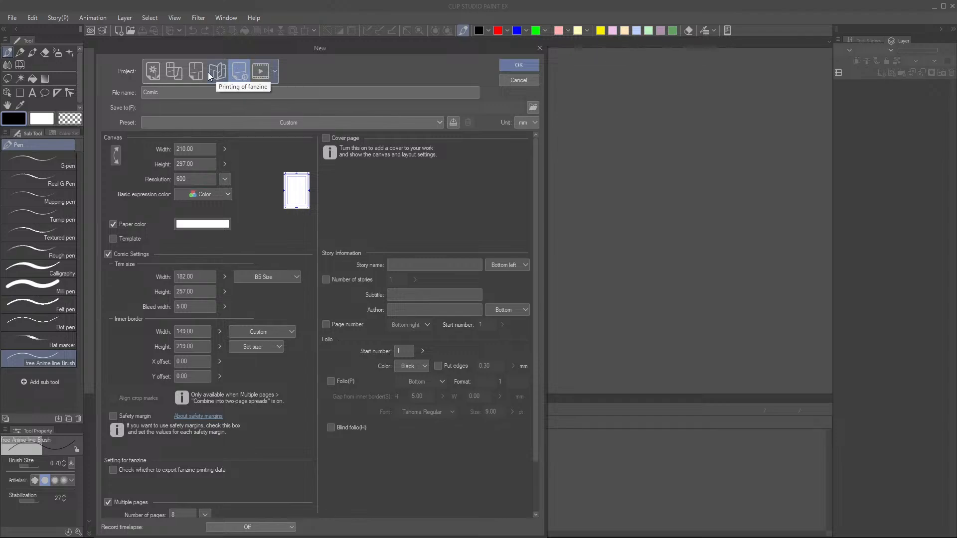
# - Choose the Animation project type and apply the 1280 x 720 (144dpi) with blank space preset
pyautogui.click(256, 71)
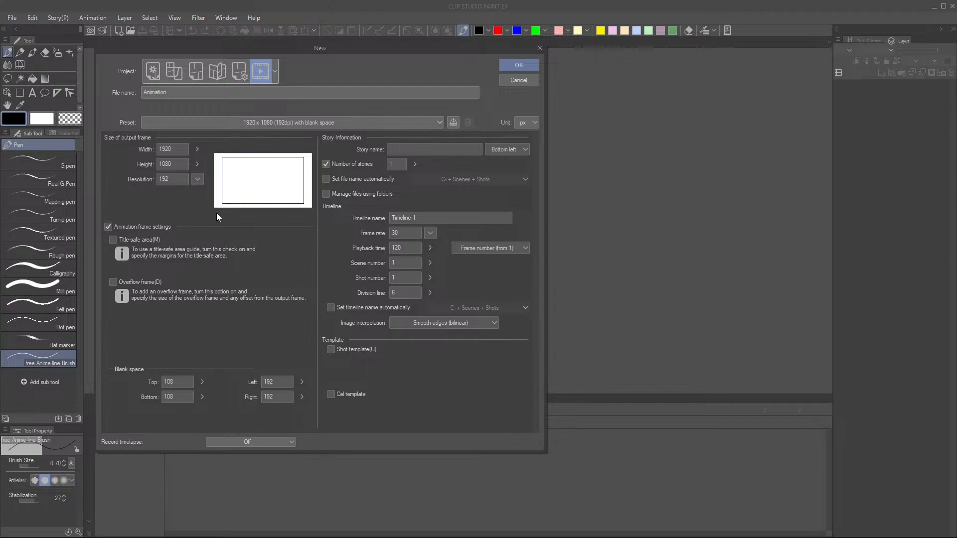
pyautogui.click(343, 124)
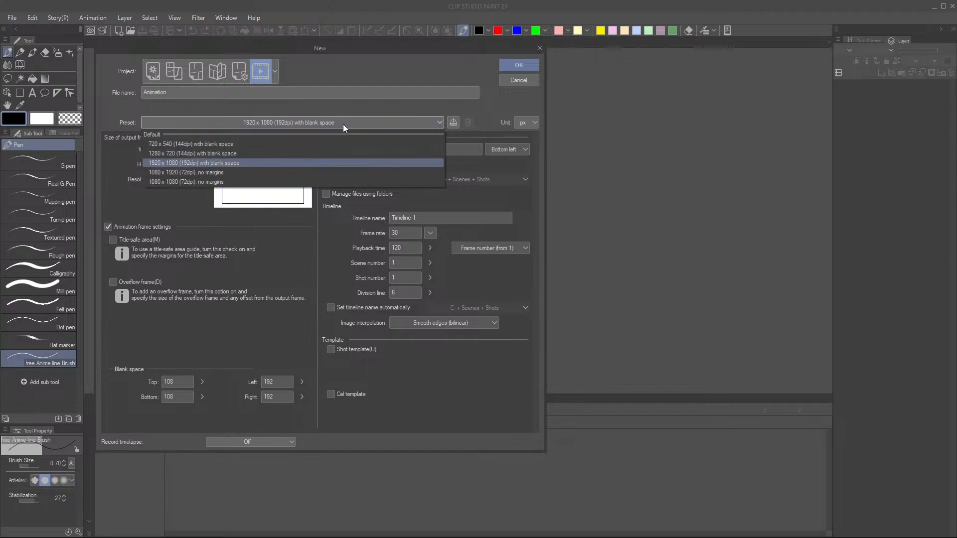
pyautogui.click(223, 154)
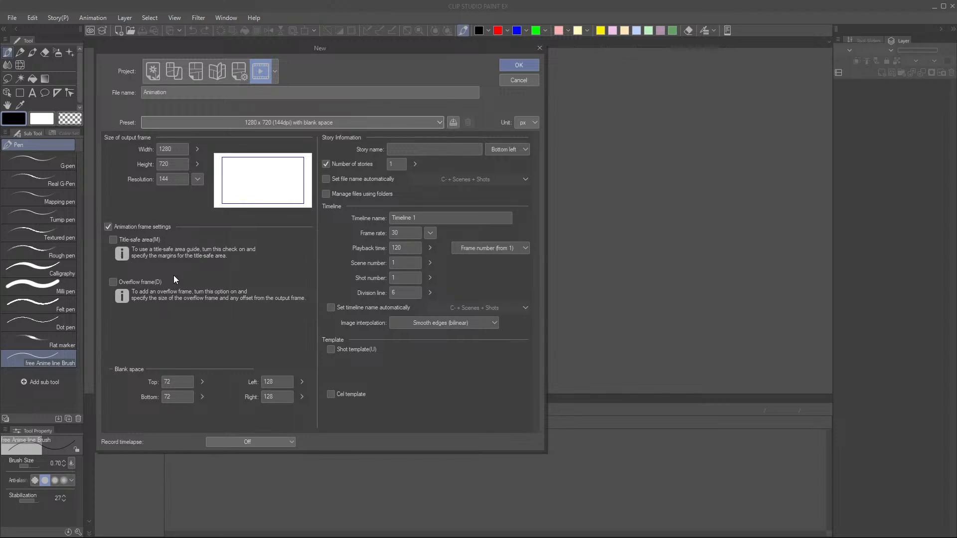
# - Set the output frame size to 1792 px wide and 1024 px high
pyautogui.click(162, 149)
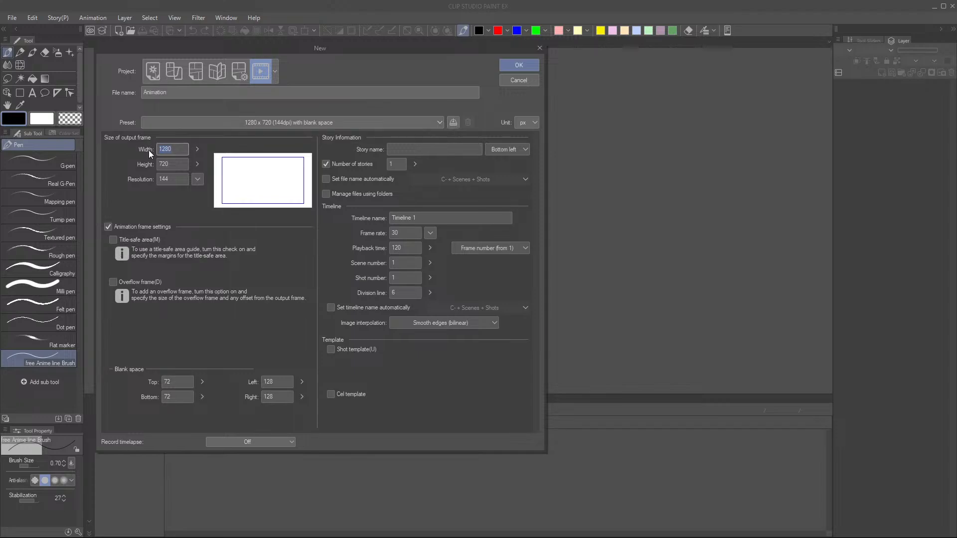
pyautogui.write('17')
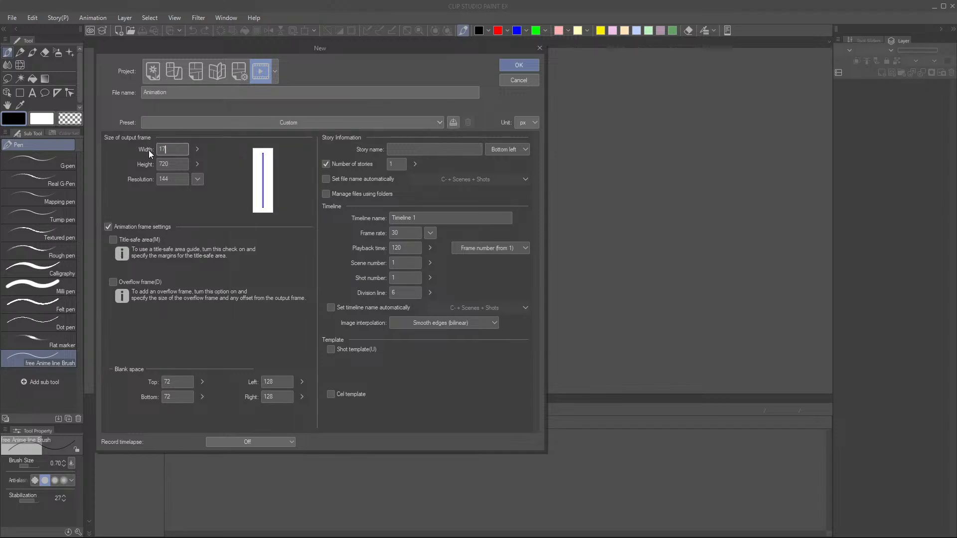
pyautogui.write('92')
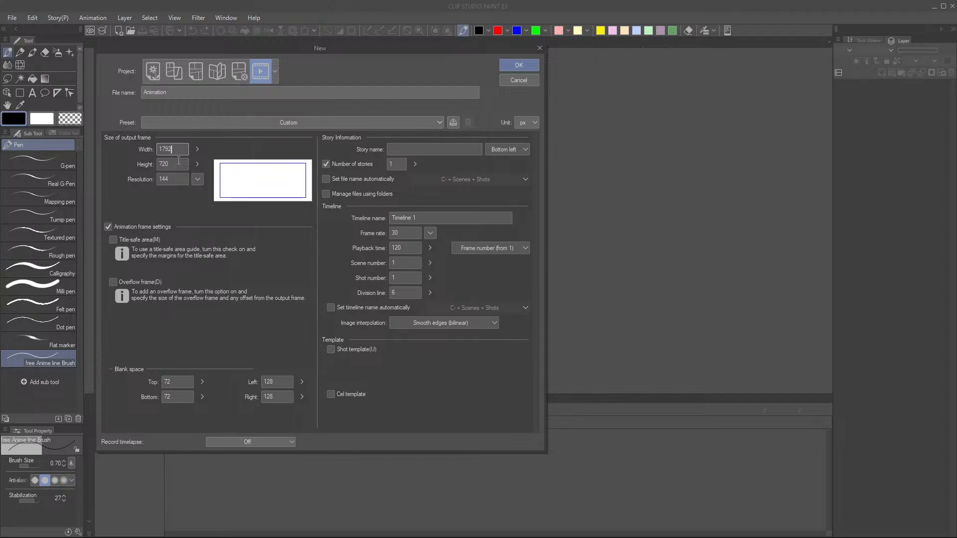
pyautogui.press('Tab')
pyautogui.write('1024')
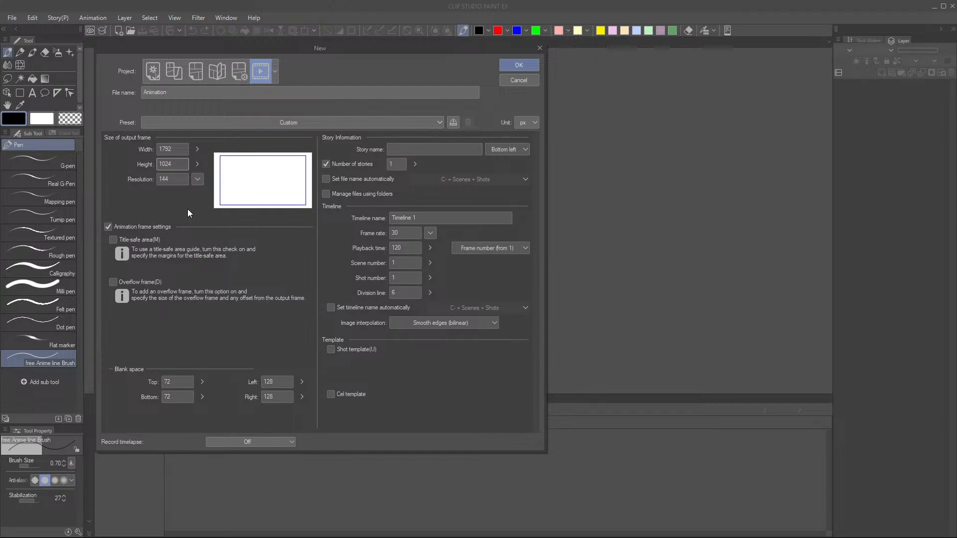
pyautogui.doubleClick(166, 164)
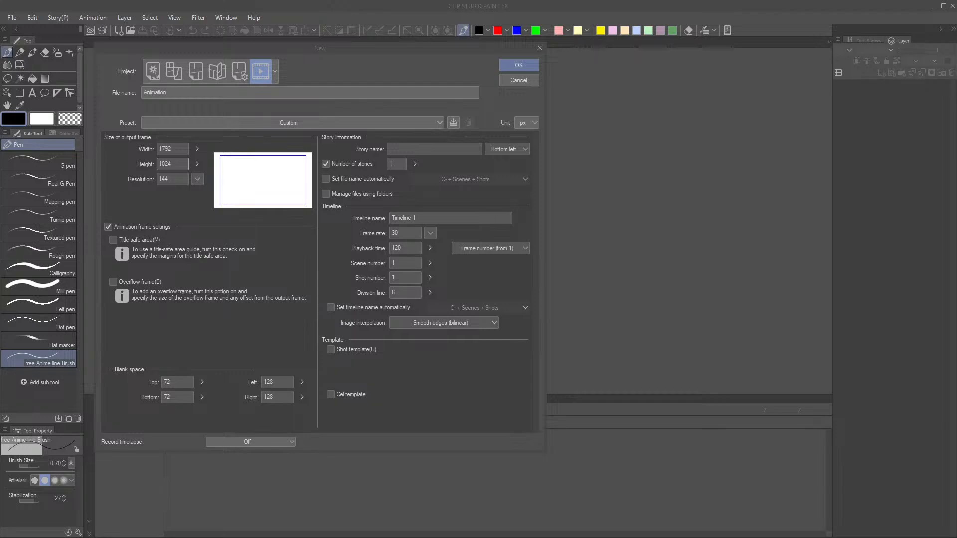
pyautogui.hotkey('alt', 'Tab')
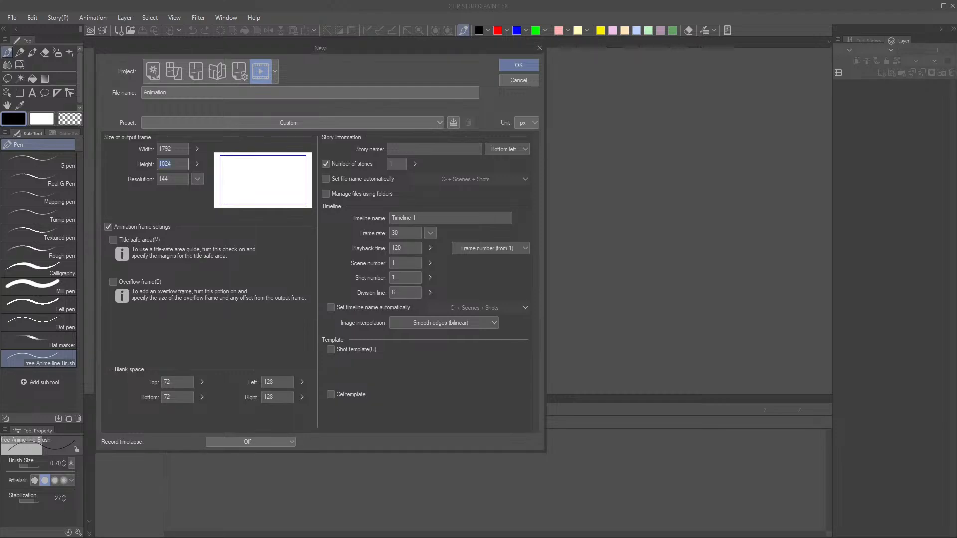
pyautogui.hotkey('alt', 'Tab')
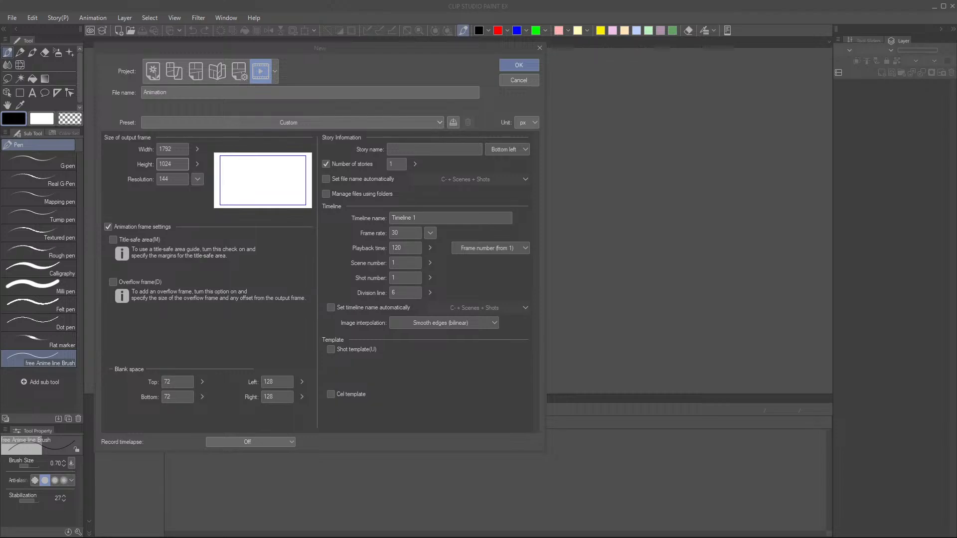
pyautogui.hotkey('alt', 'Tab')
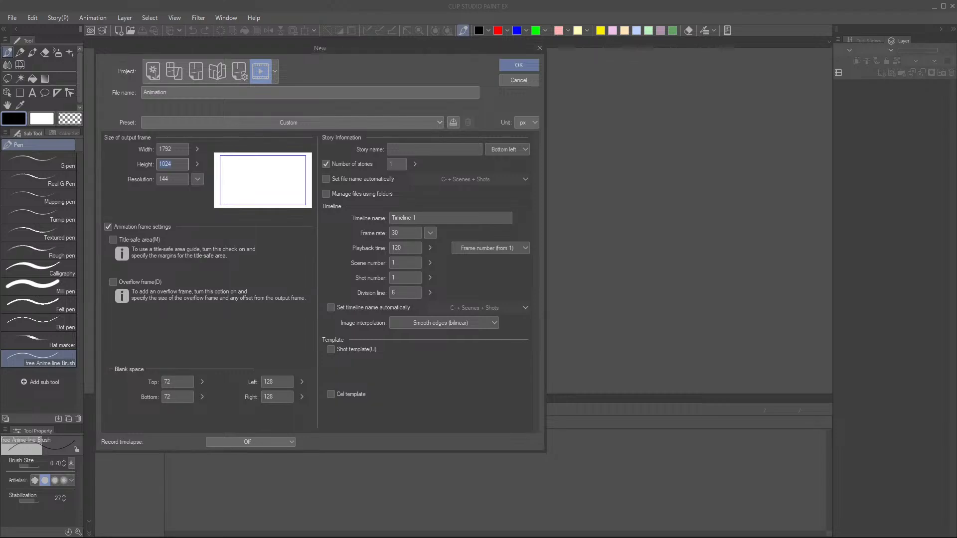
pyautogui.hotkey('alt', 'Tab')
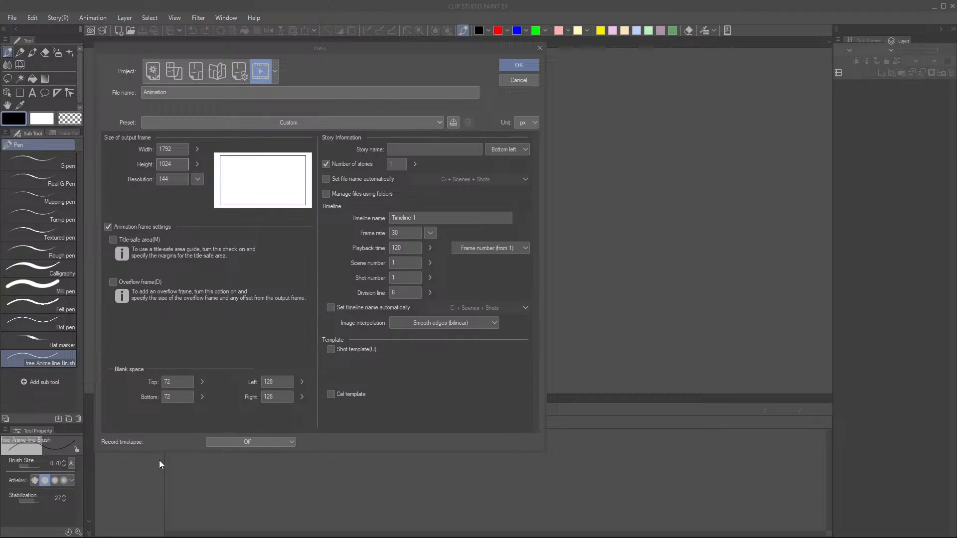
# - Change the output frame size to 2560 px wide and 1080 px high
pyautogui.click(172, 148)
pyautogui.moveTo(171, 149); pyautogui.dragTo(157, 148)
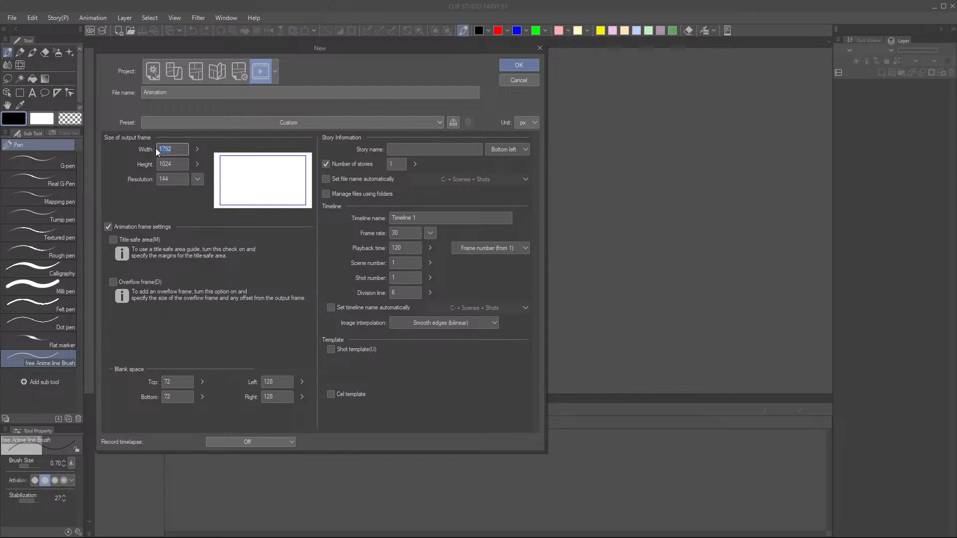
pyautogui.write('25')
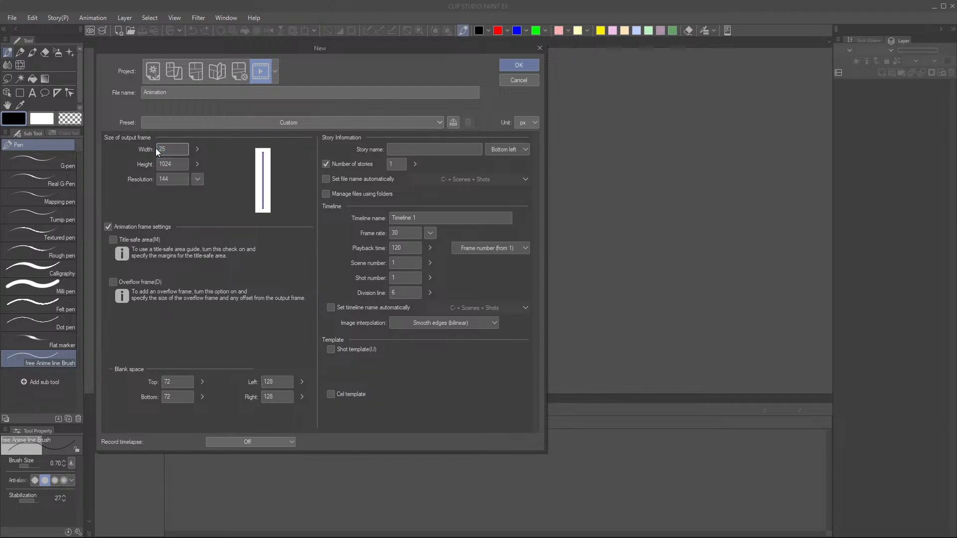
pyautogui.write('60')
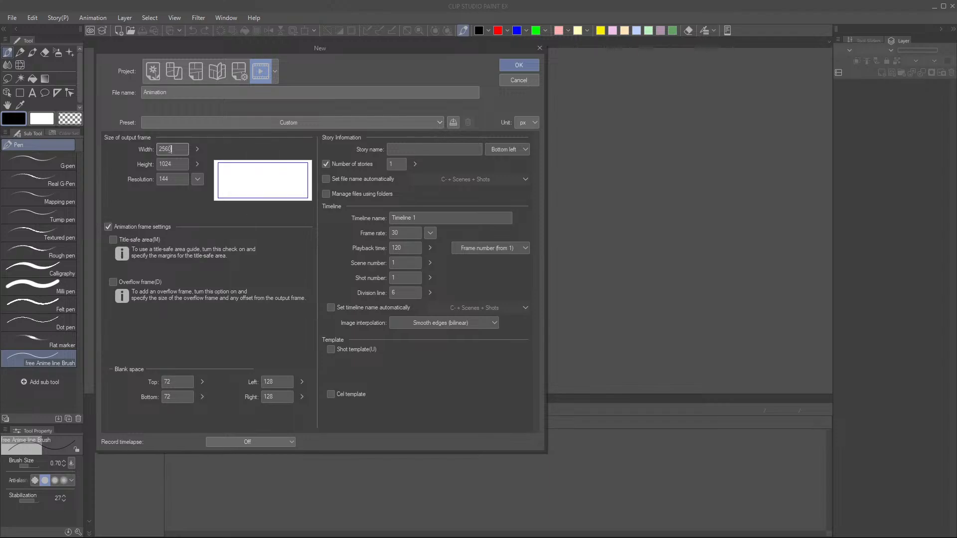
pyautogui.moveTo(173, 165); pyautogui.dragTo(164, 165)
pyautogui.press('BackSpace')
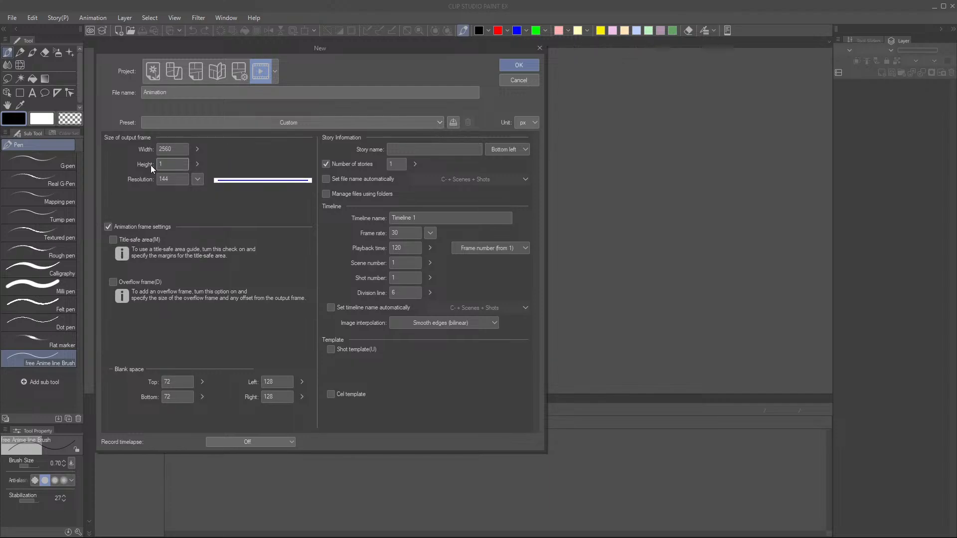
pyautogui.write('080')
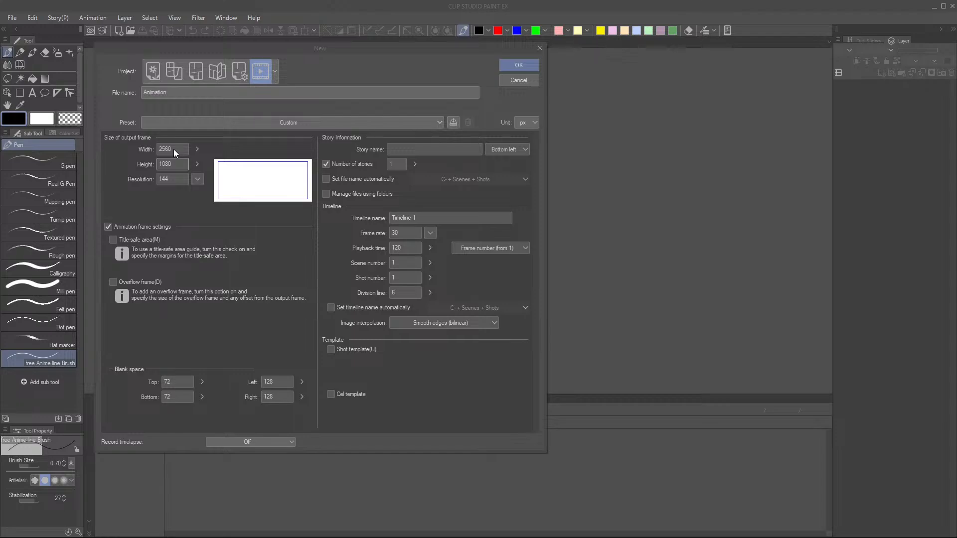
# - Set the output frame width to 1920 px and its height to 816 px
pyautogui.click(160, 149)
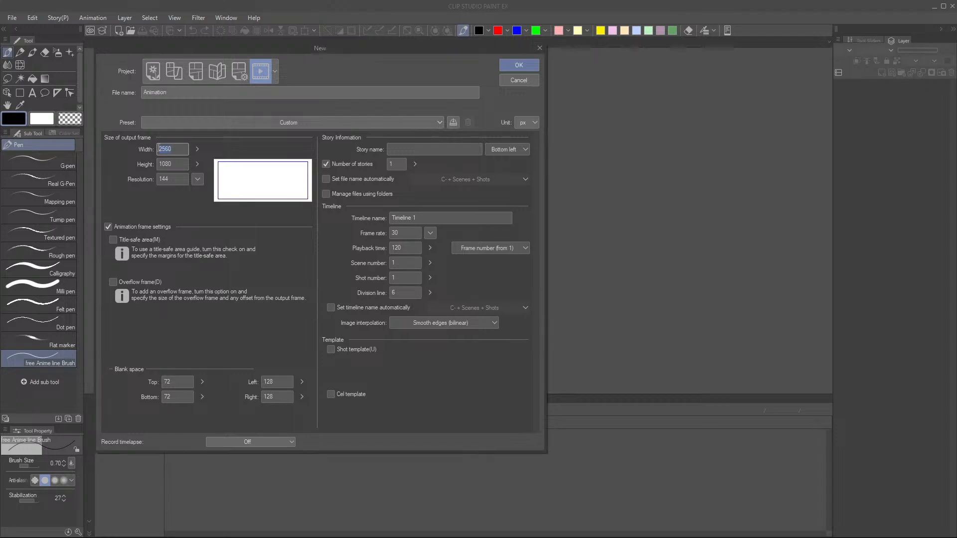
pyautogui.write('19')
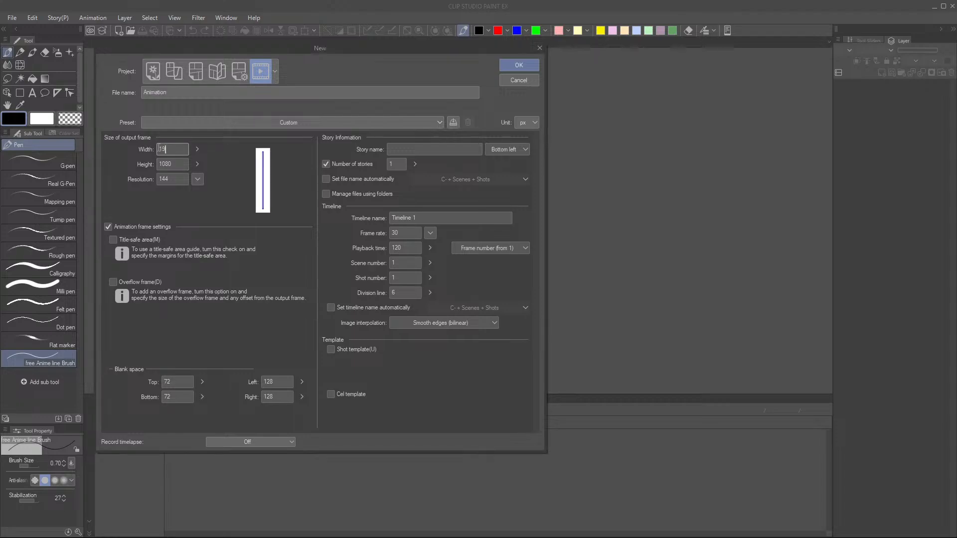
pyautogui.write('20')
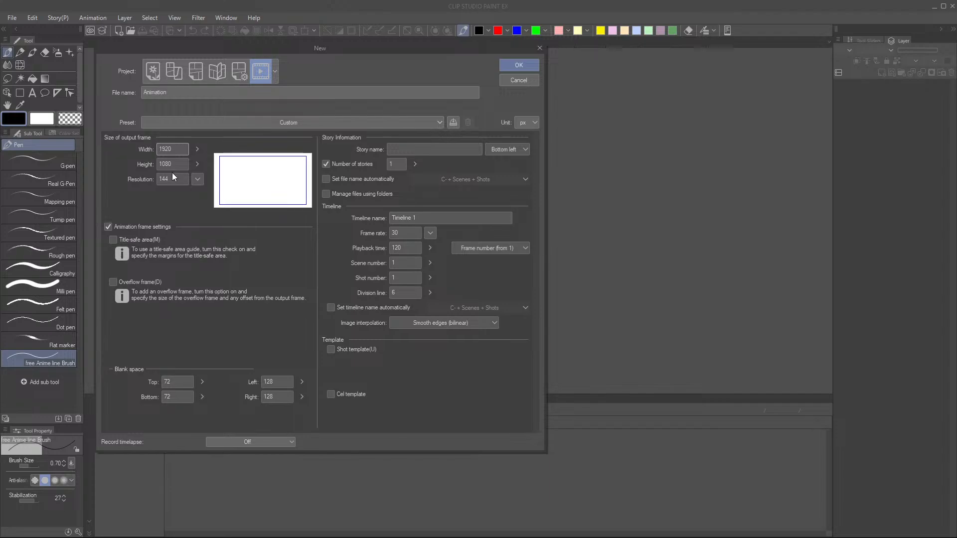
pyautogui.click(176, 167)
pyautogui.write('81')
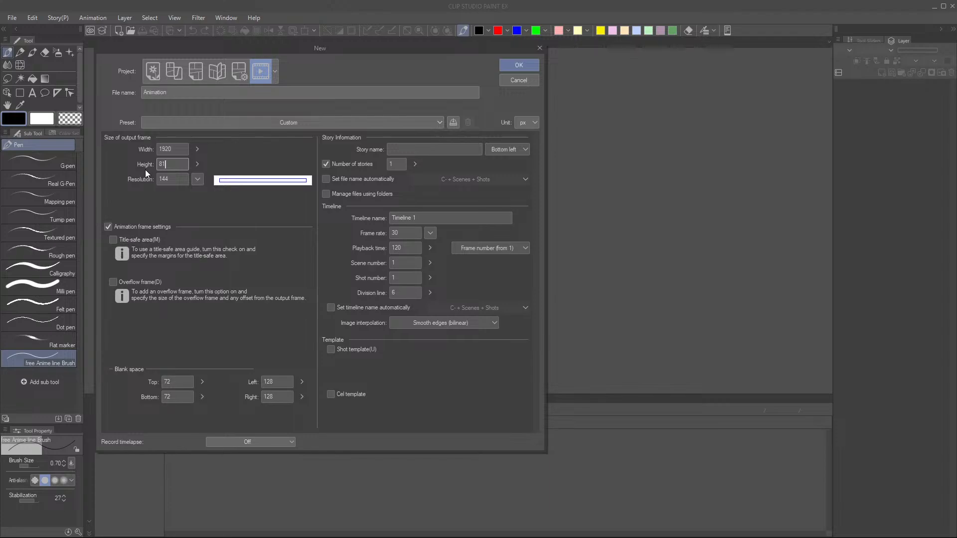
pyautogui.write('6')
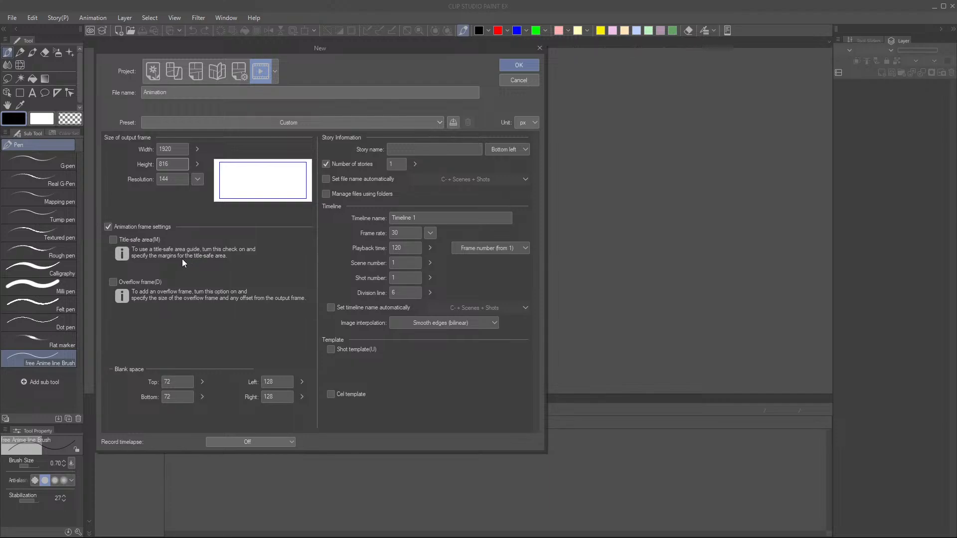
# - Enable the title-safe area in the animation frame settings and try a top margin of 100 px
pyautogui.click(113, 240)
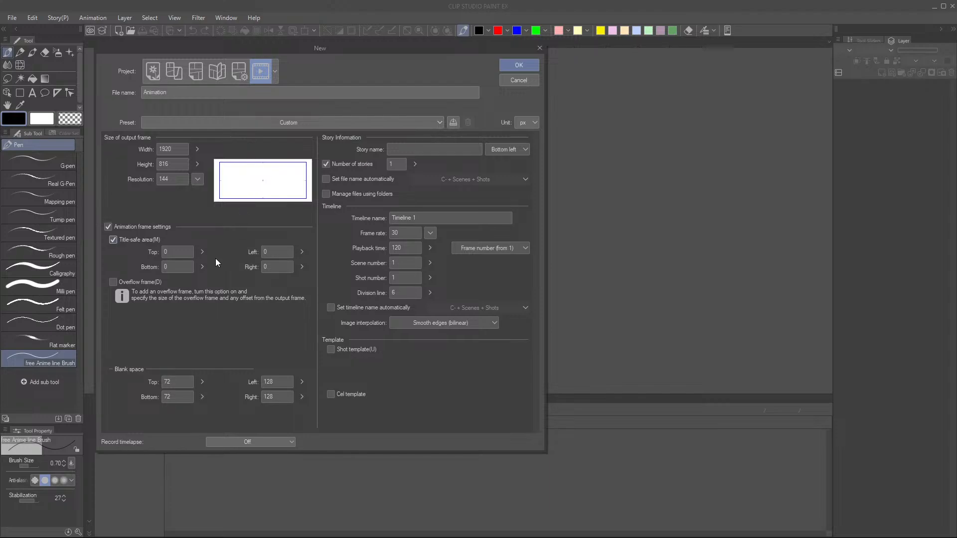
pyautogui.click(202, 252)
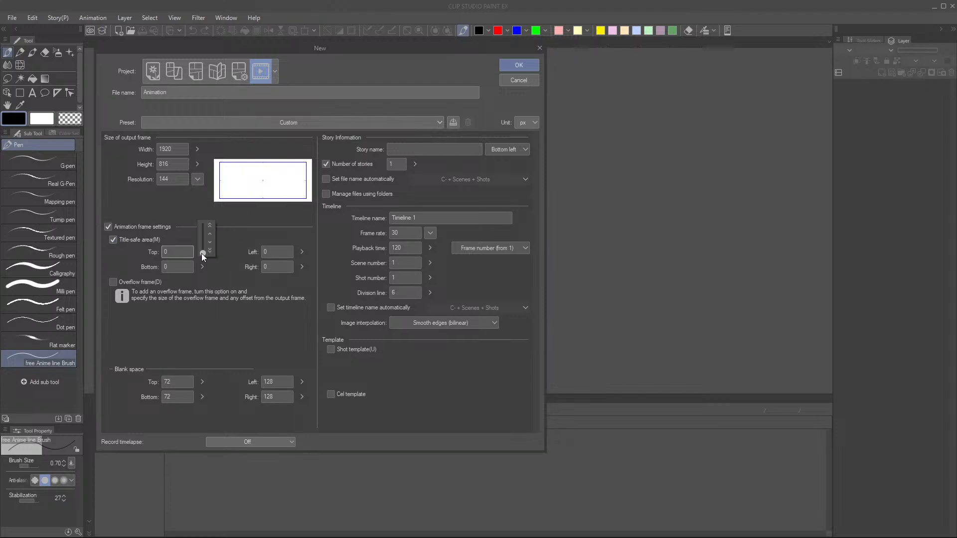
pyautogui.click(210, 225)
pyautogui.click(210, 227)
pyautogui.click(209, 252)
pyautogui.click(173, 251)
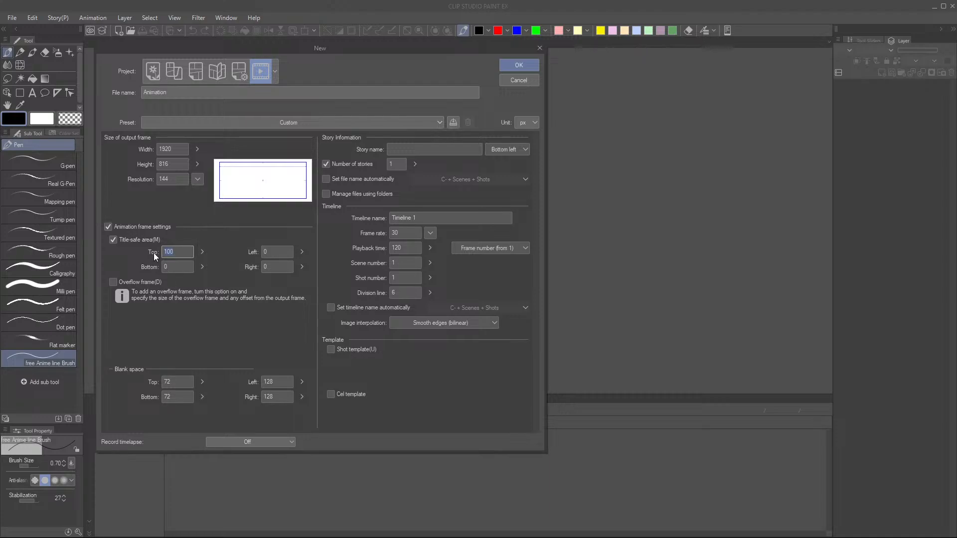
# - Create the animation document and fit the whole canvas with its blank space in view
pyautogui.press('Return')
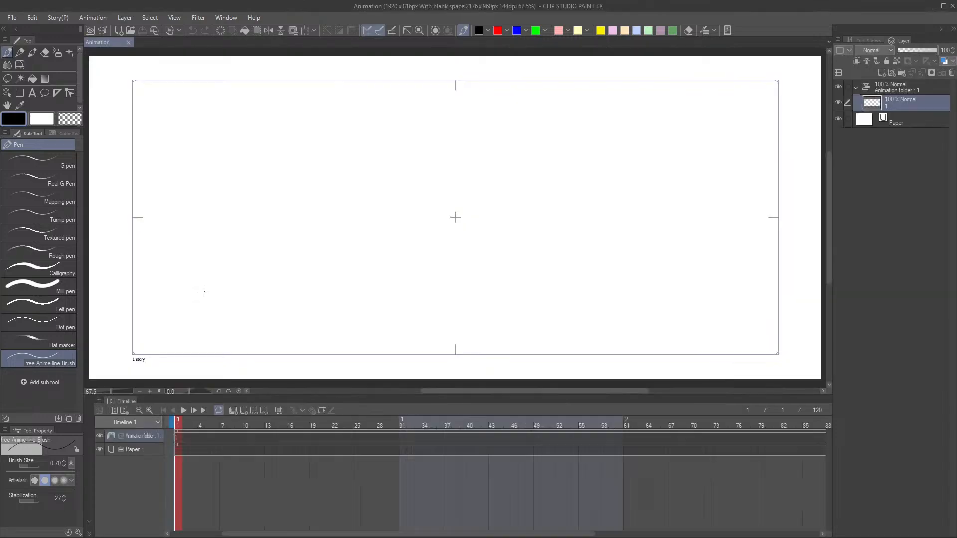
pyautogui.scroll(-1, 472, 264)
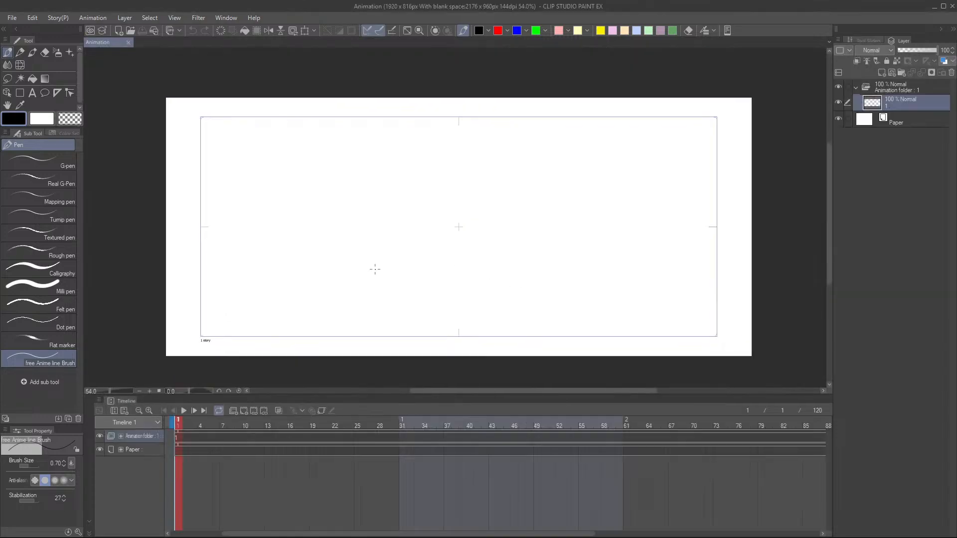
pyautogui.scroll(1, 375, 269)
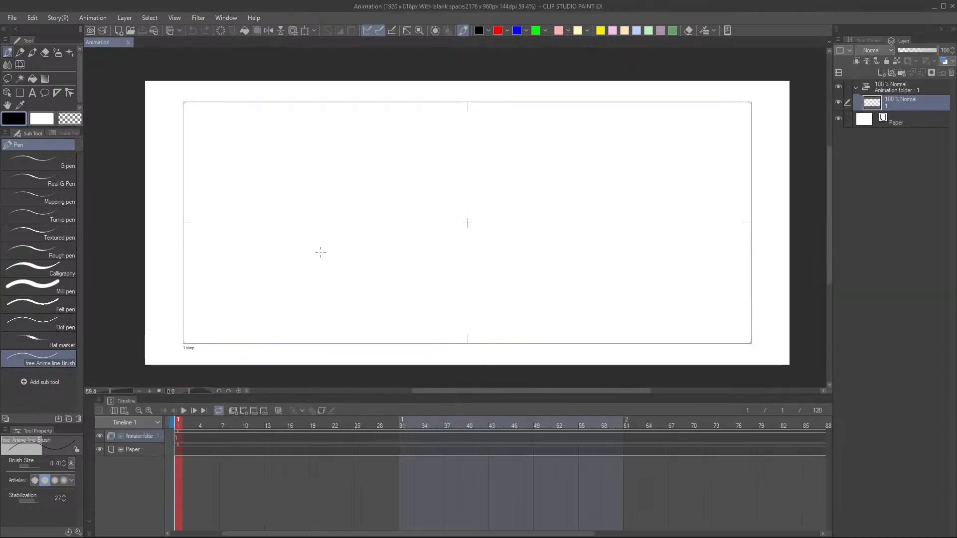
# - Start another new animation document and try the overflow frame option in the animation frame settings
pyautogui.click(11, 19)
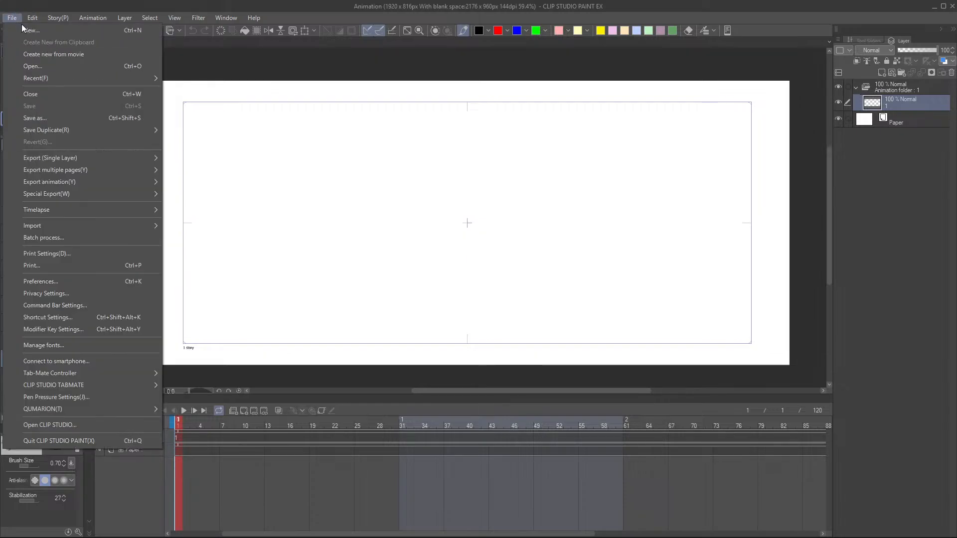
pyautogui.click(22, 26)
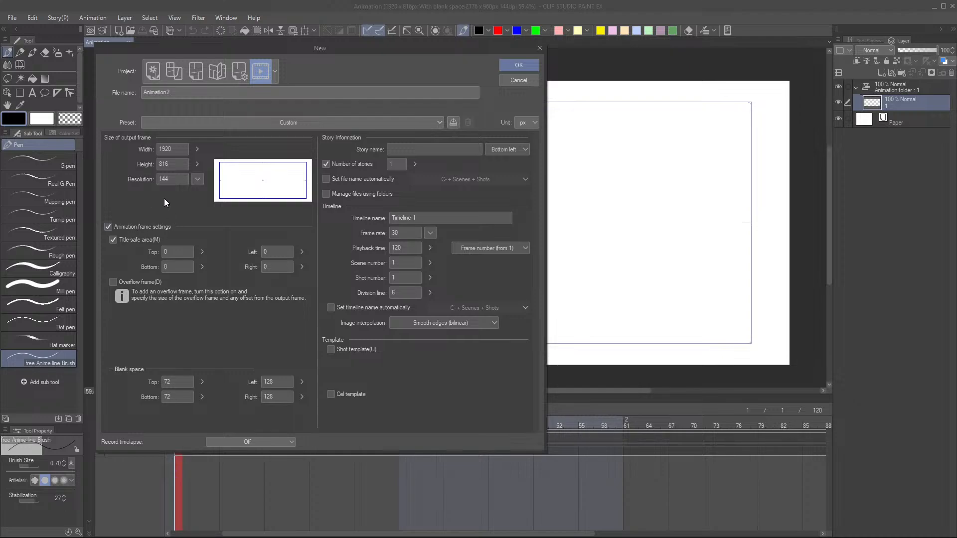
pyautogui.moveTo(170, 183); pyautogui.dragTo(141, 186)
pyautogui.click(113, 282)
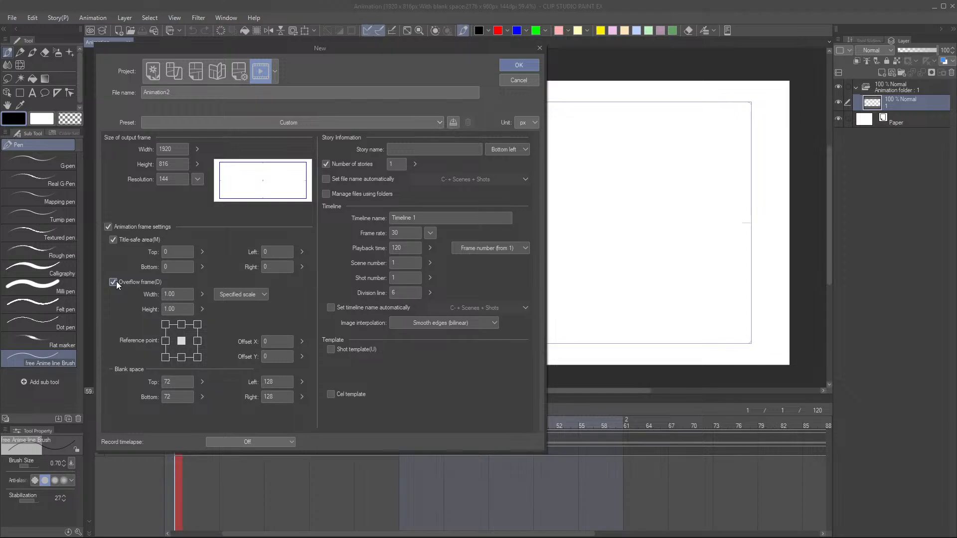
pyautogui.click(115, 281)
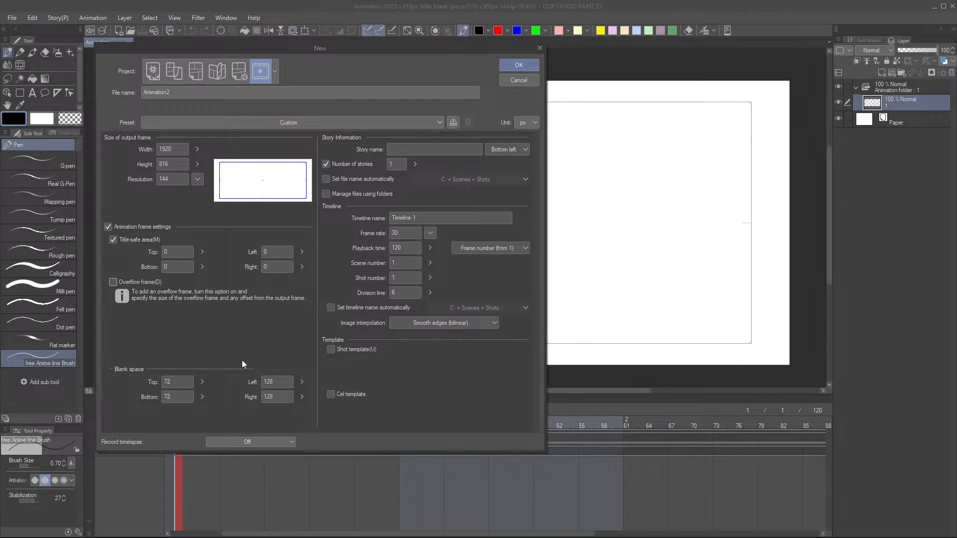
# - Set the top margin of the new document's blank space to 200 px
pyautogui.click(202, 382)
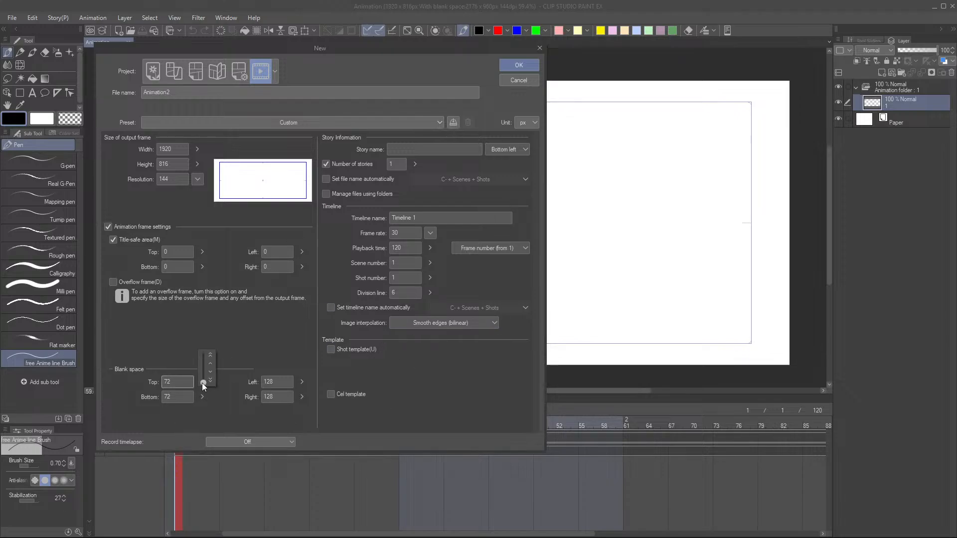
pyautogui.click(211, 352)
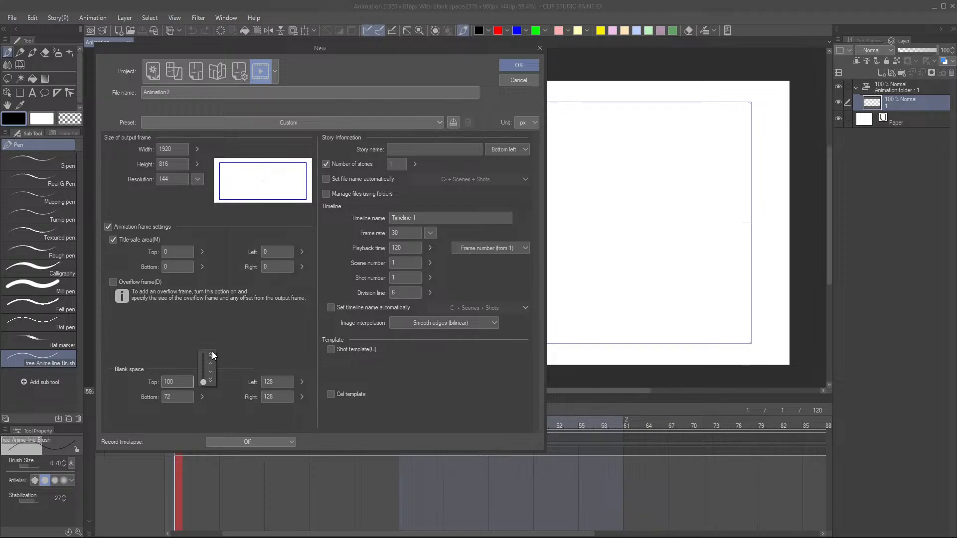
pyautogui.click(212, 352)
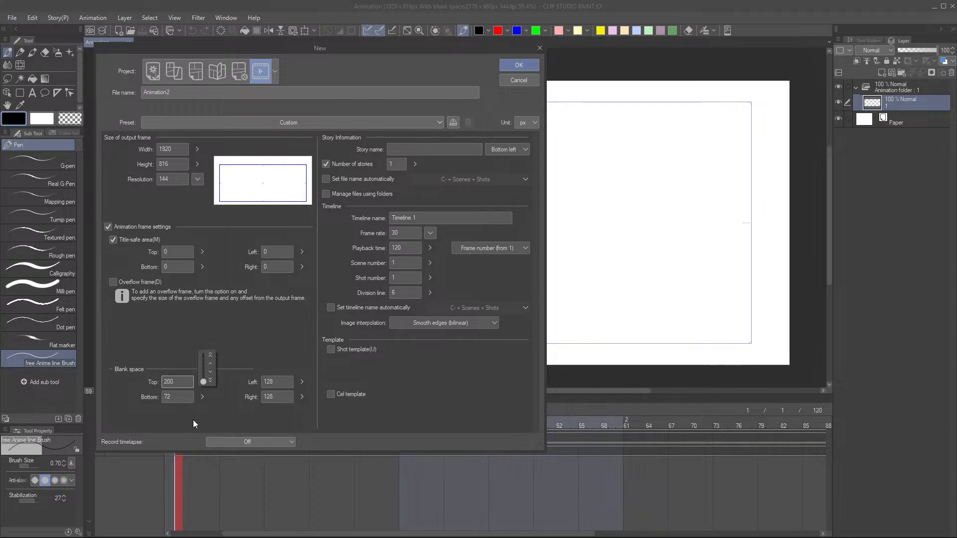
pyautogui.click(214, 417)
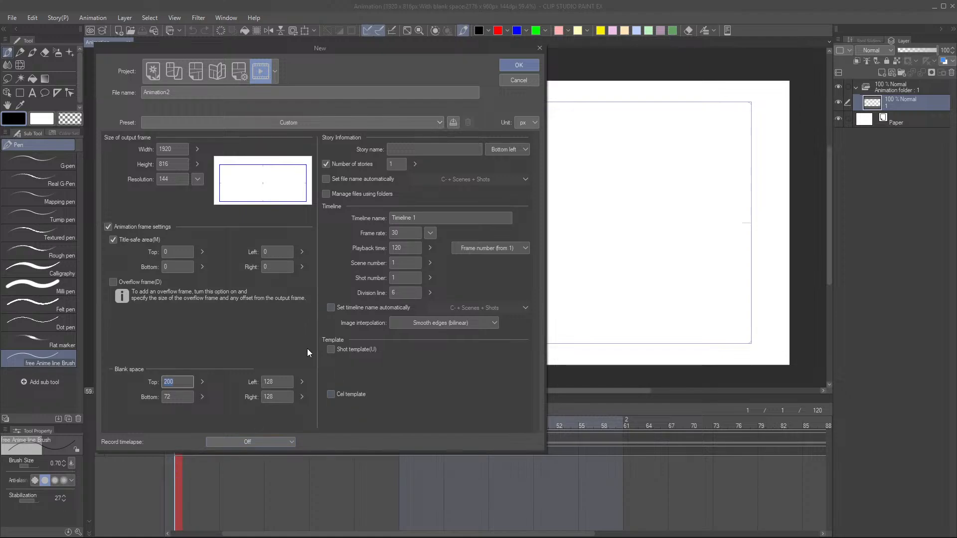
# - Set timelapse recording to Prioritize quality and accept the file-size notice with Do not show again enabled
pyautogui.click(261, 441)
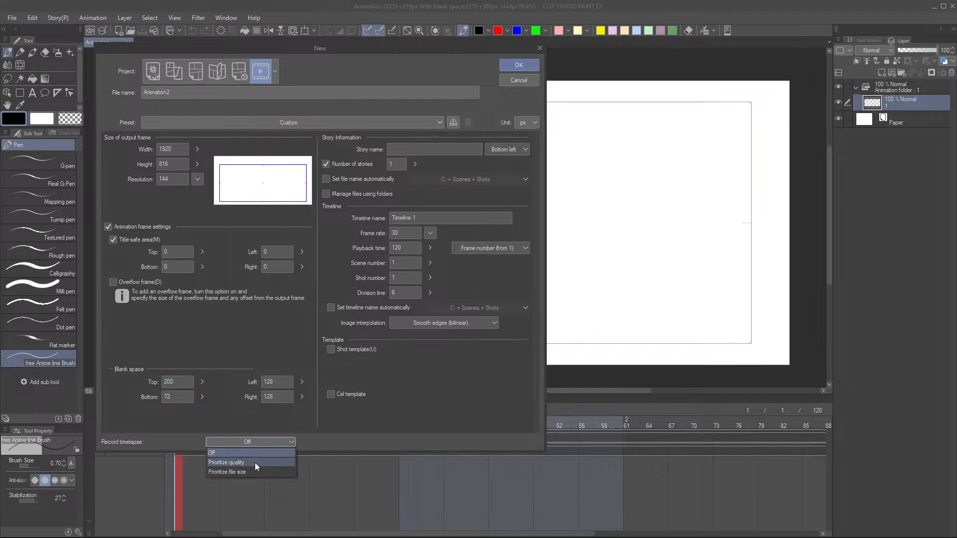
pyautogui.click(255, 463)
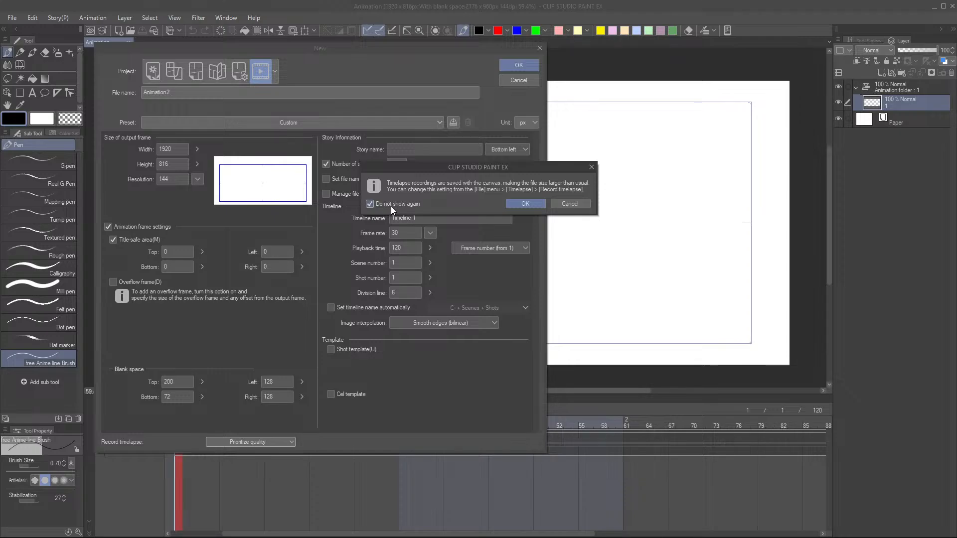
pyautogui.click(524, 205)
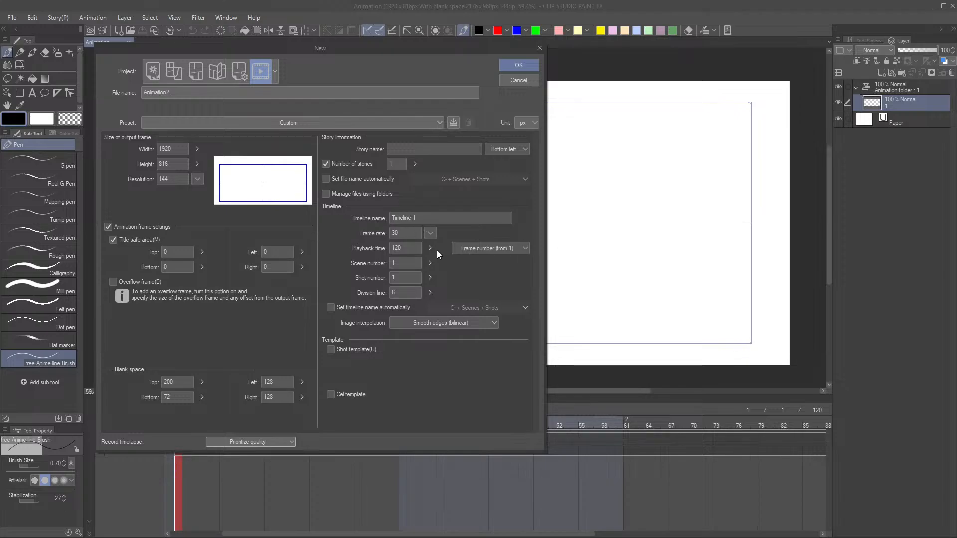
# - Set the timeline frame rate to 24 fps and express the playback time as Seconds + frame
pyautogui.click(432, 233)
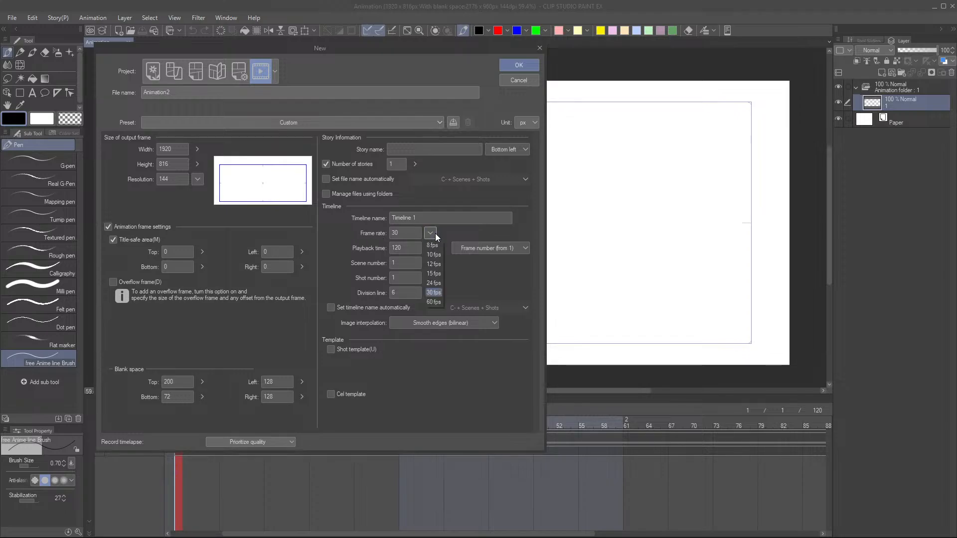
pyautogui.click(433, 283)
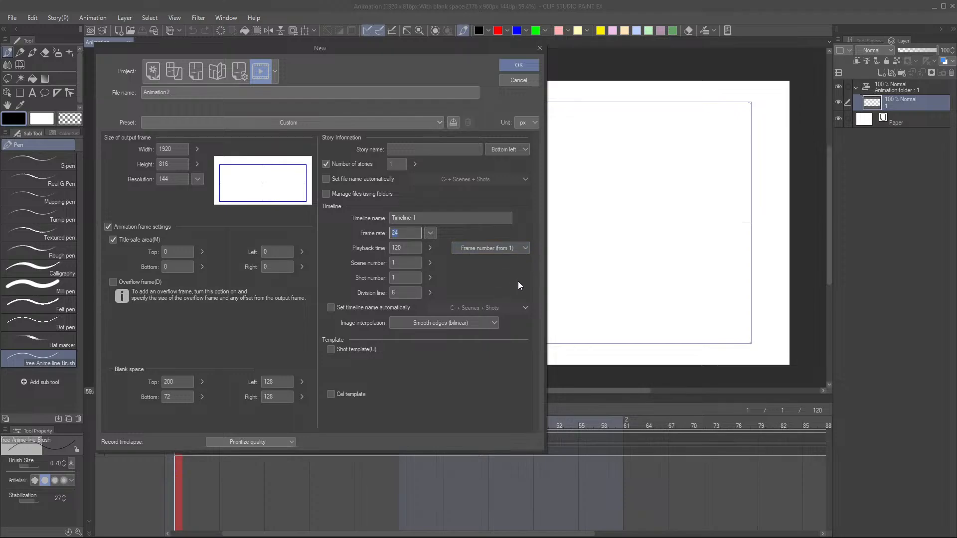
pyautogui.click(515, 251)
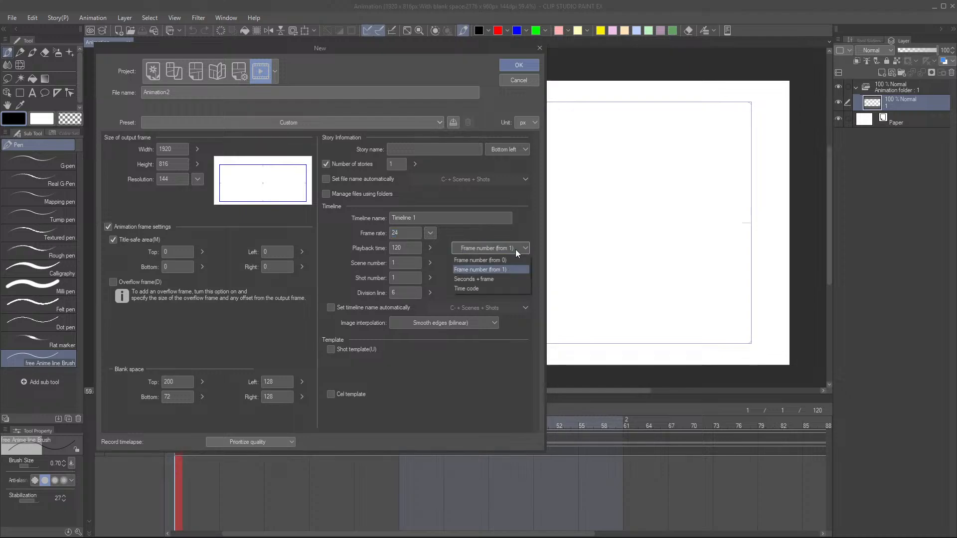
pyautogui.click(483, 279)
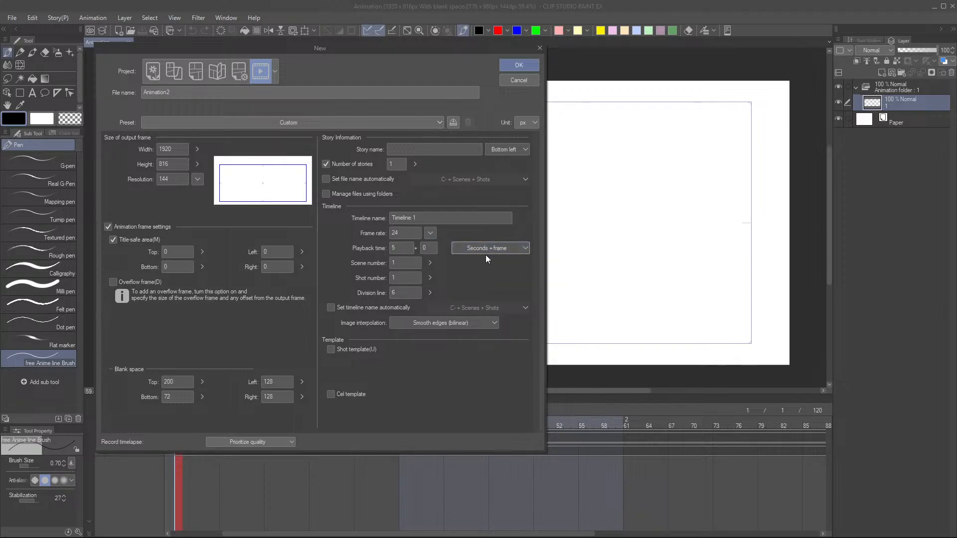
pyautogui.click(503, 249)
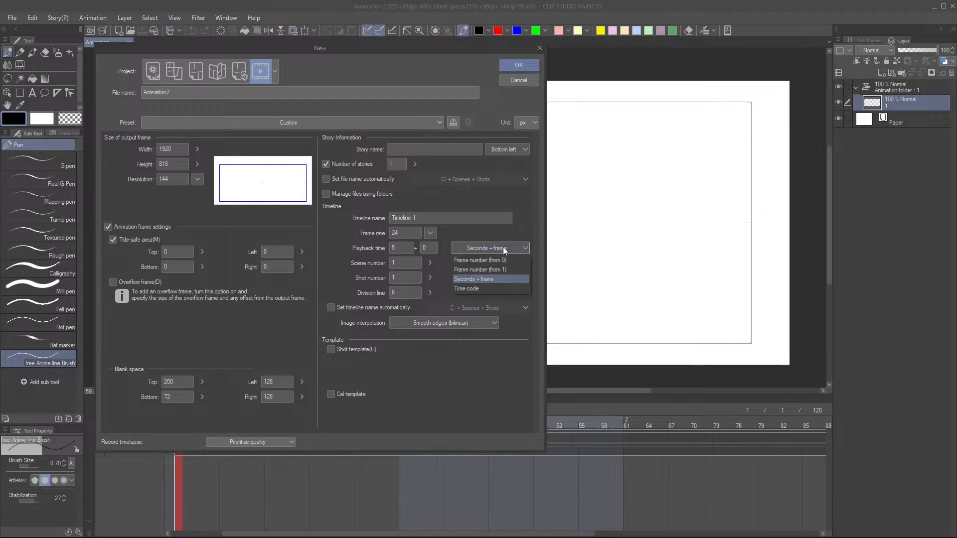
pyautogui.click(440, 283)
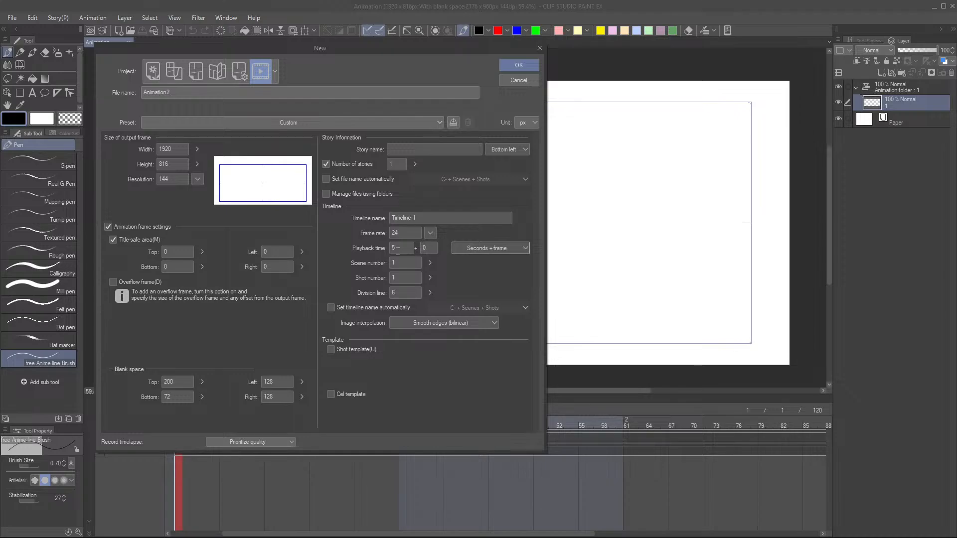
# - Set the timeline's playback time to 3 seconds and 15 frames
pyautogui.click(401, 250)
pyautogui.press('BackSpace')
pyautogui.write('3')
pyautogui.press('Tab')
# - Save the settings as a preset named "wide screen anime", including resolution, frame rate, shot template and cel template
pyautogui.click(453, 126)
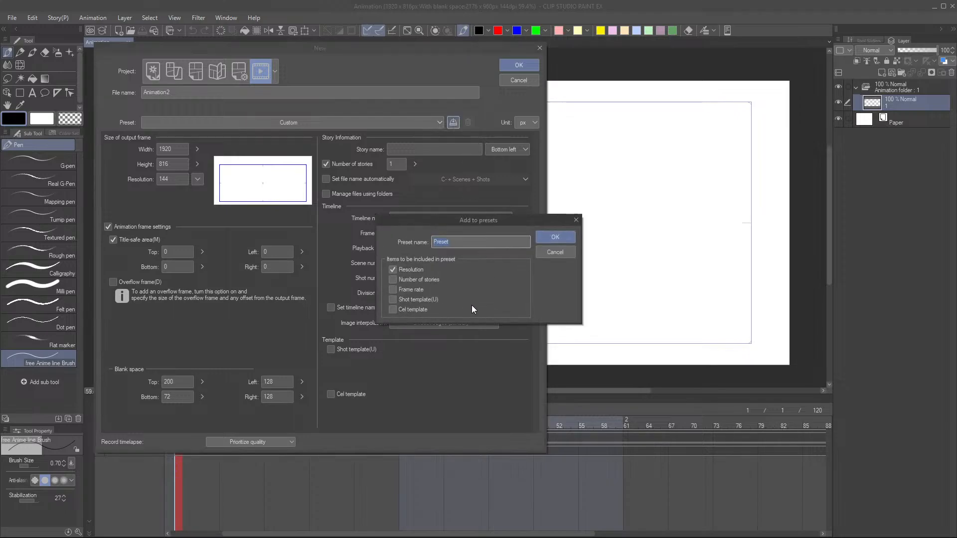
pyautogui.click(392, 289)
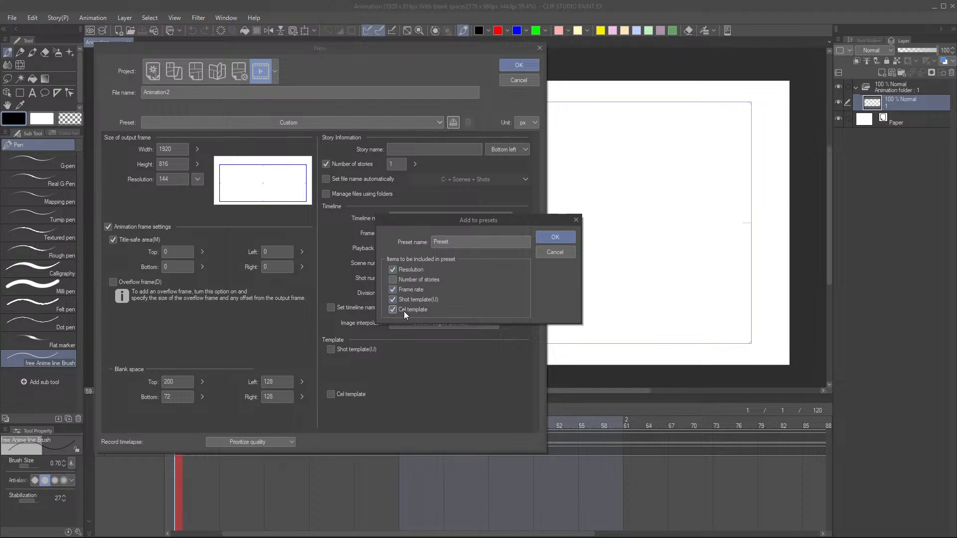
pyautogui.click(464, 242)
pyautogui.write('wide anime')
pyautogui.moveTo(318, 536)
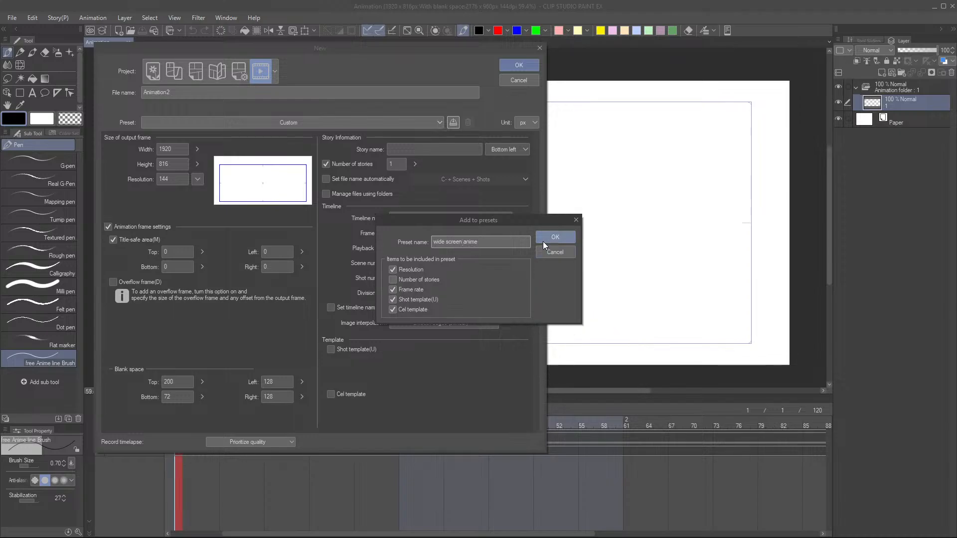
pyautogui.click(561, 237)
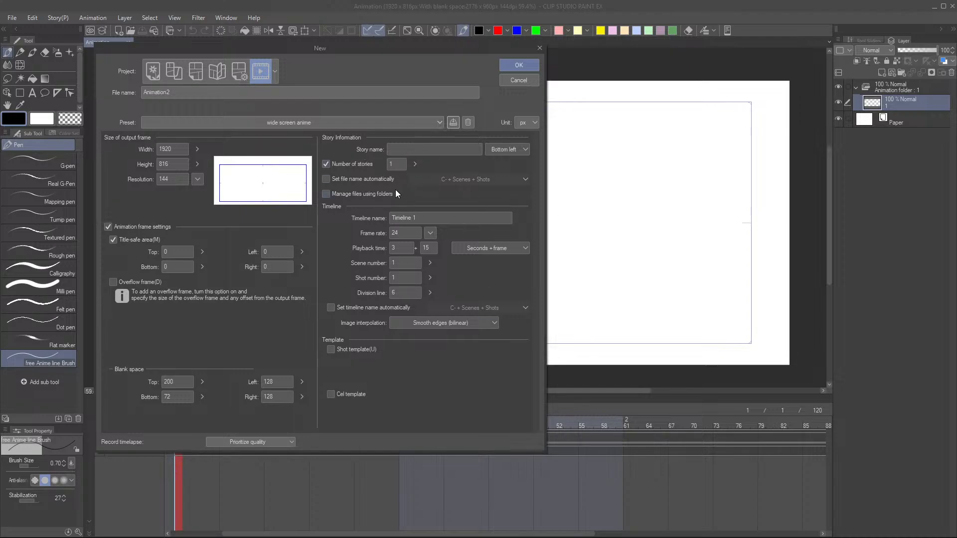
# - Create the document from the wide screen anime preset and reduce the timeline's height to enlarge the canvas area
pyautogui.click(370, 127)
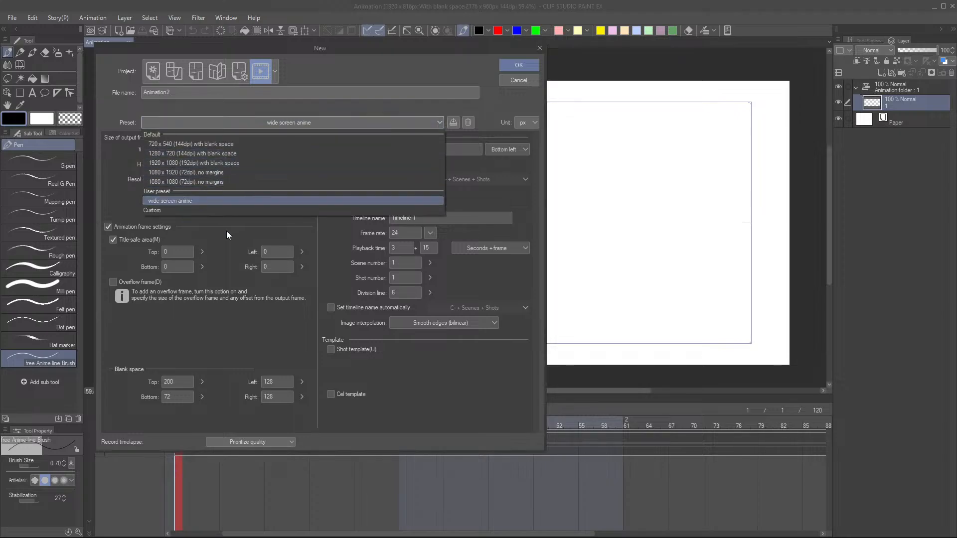
pyautogui.click(185, 201)
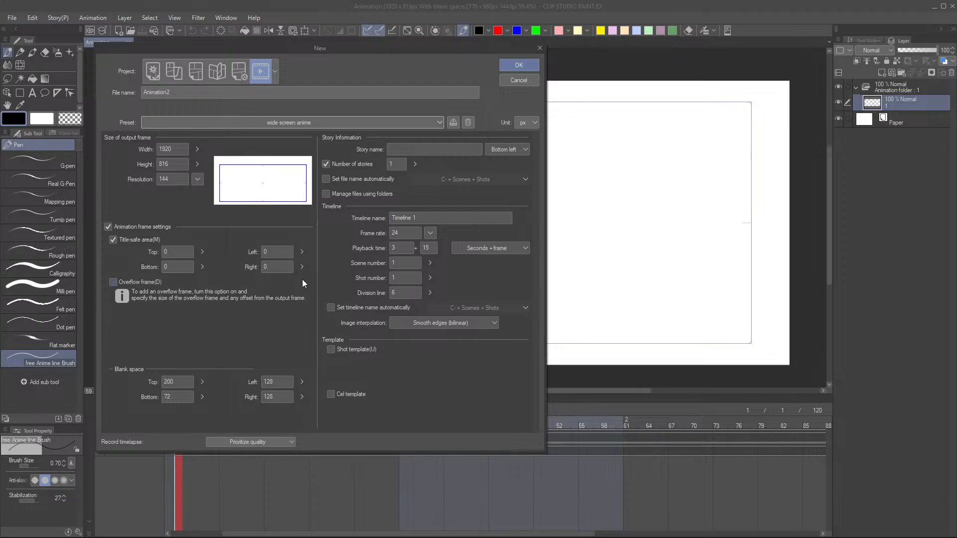
pyautogui.click(521, 68)
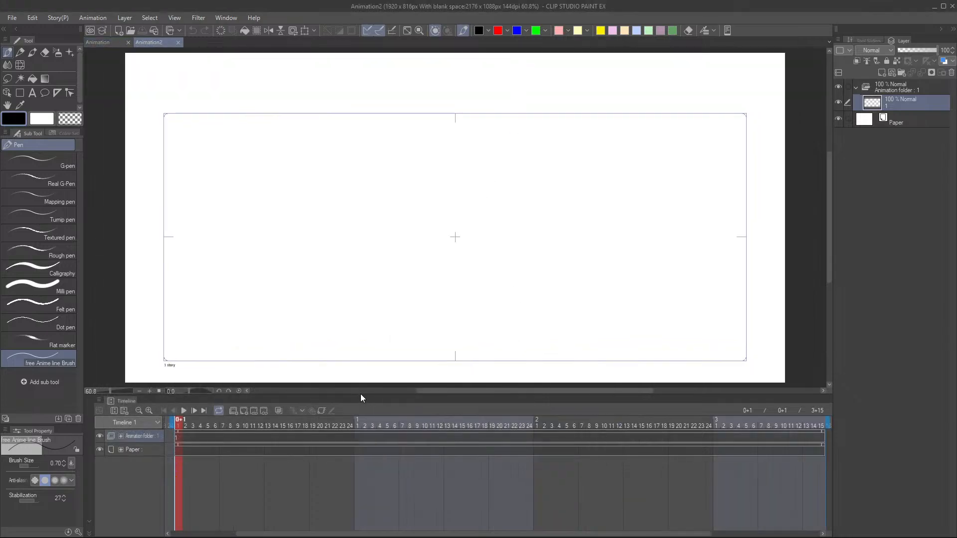
pyautogui.moveTo(363, 395); pyautogui.dragTo(365, 466)
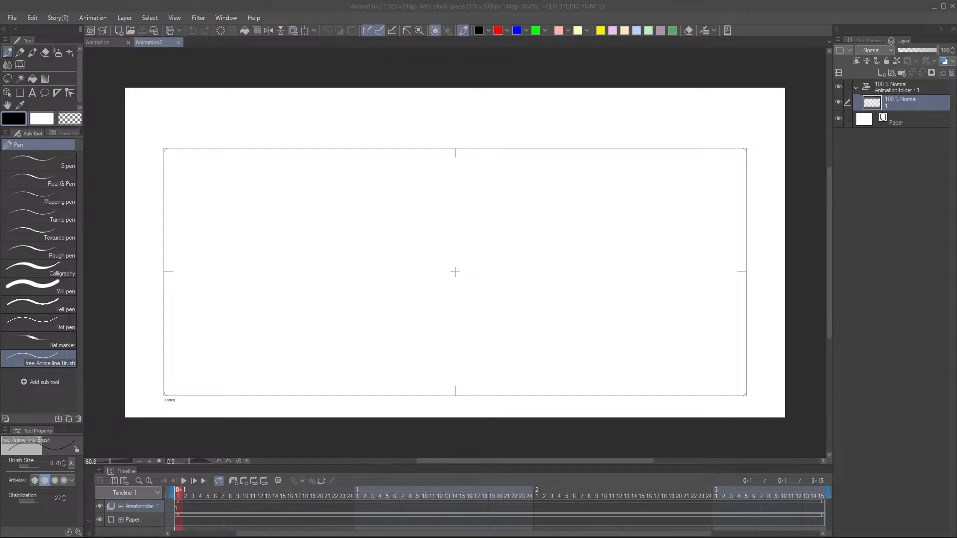
# - Switch to File Explorer and import the genga widescreen template image into the new animation document
pyautogui.press('super+e')
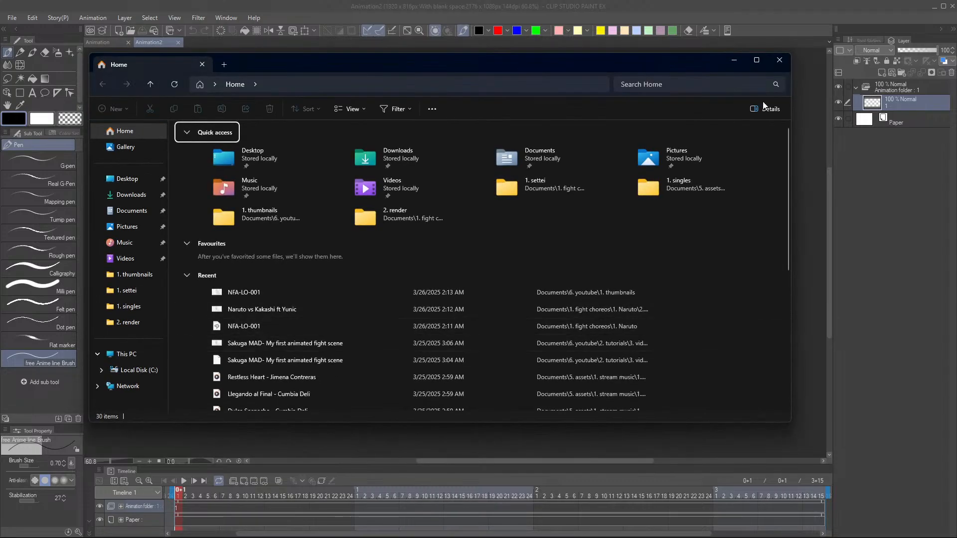
pyautogui.click(780, 62)
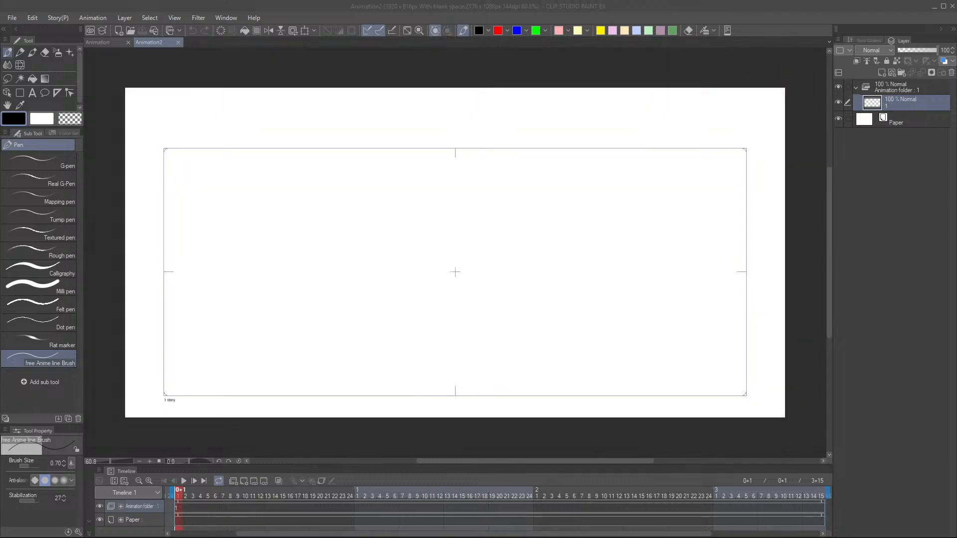
pyautogui.press('super+e')
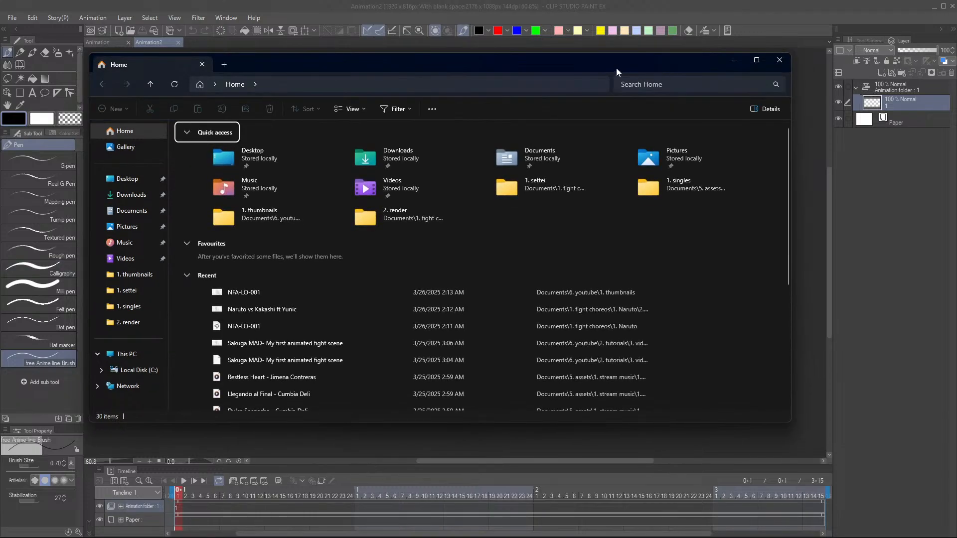
pyautogui.moveTo(616, 69); pyautogui.dragTo(0, 185)
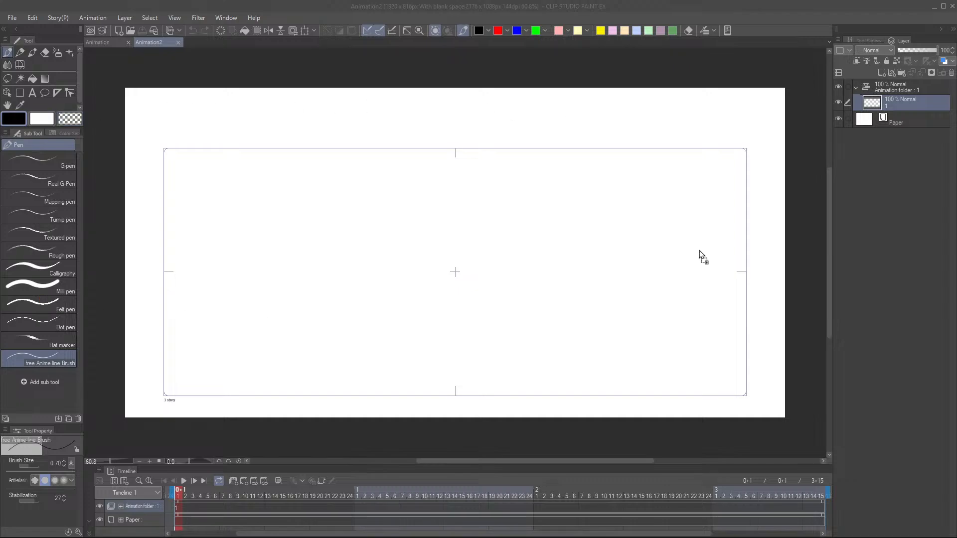
pyautogui.moveTo(823, 220); pyautogui.dragTo(891, 103)
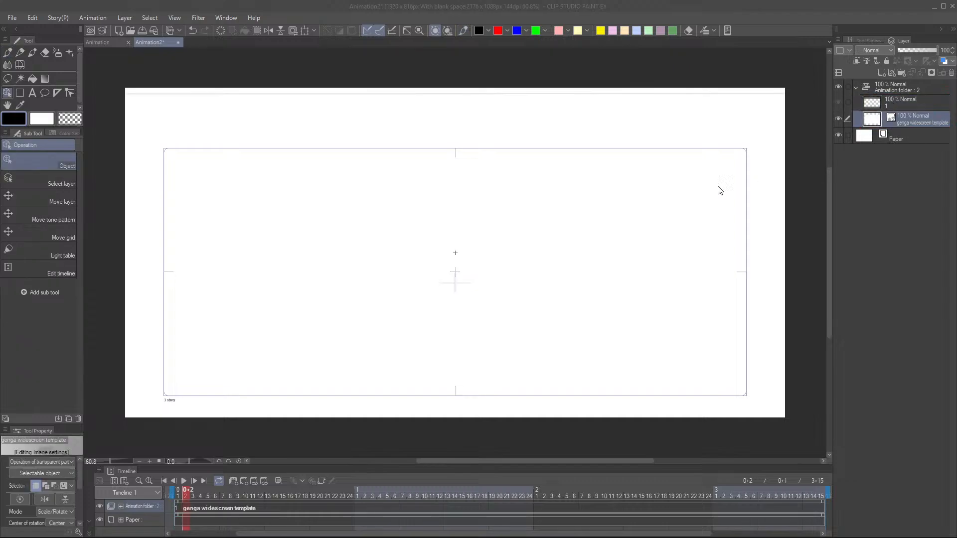
# - Move the genga widescreen template layer out of the animation folder and place it above the folder
pyautogui.scroll(-1, 519, 190)
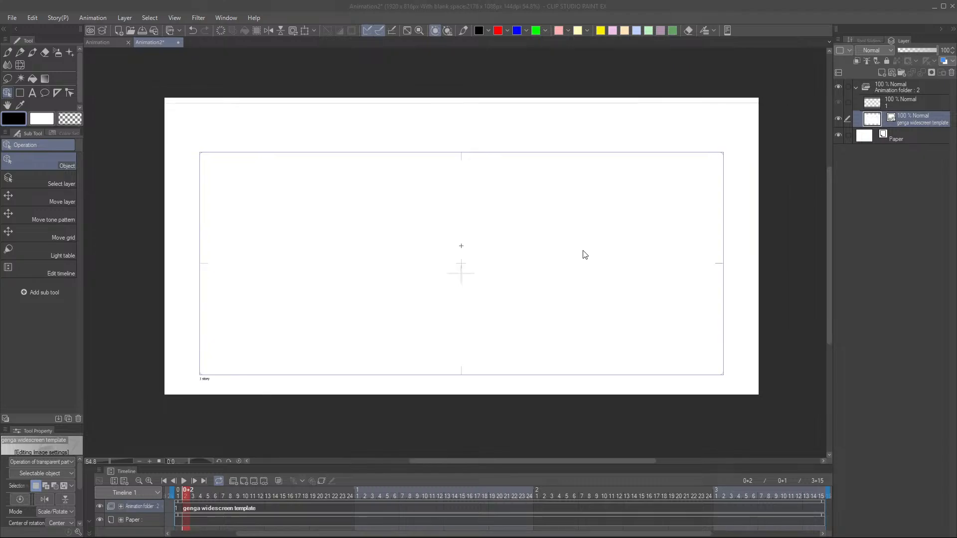
pyautogui.scroll(-1, 583, 252)
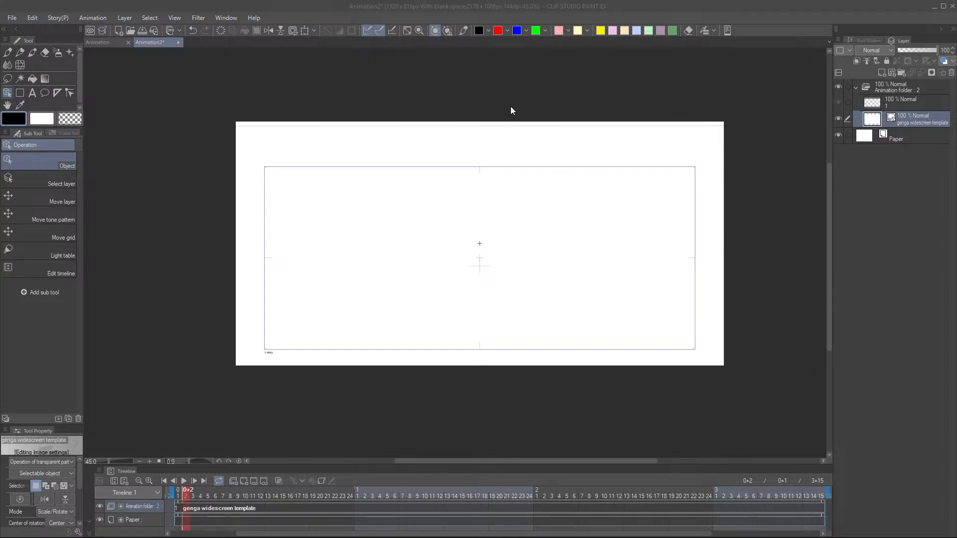
pyautogui.scroll(1, 512, 111)
pyautogui.scroll(1, 703, 224)
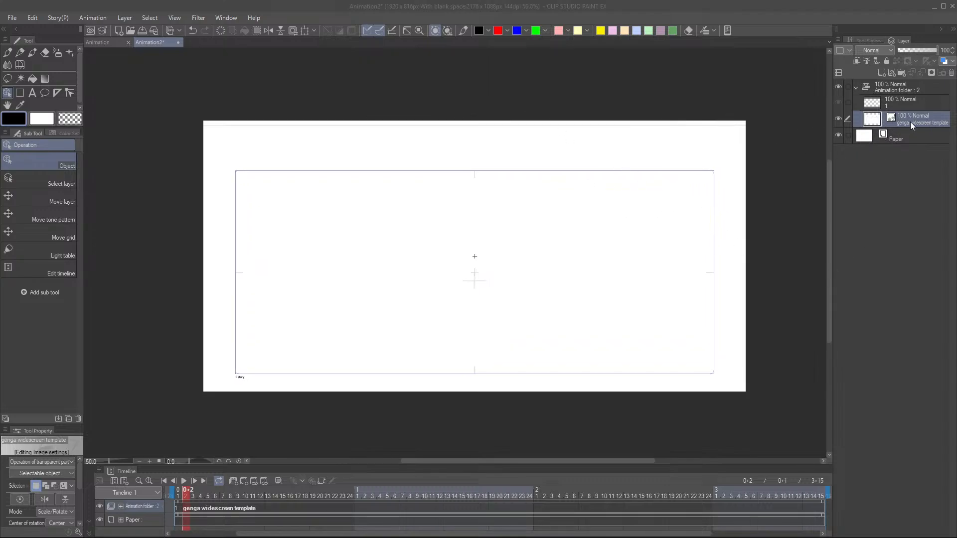
pyautogui.moveTo(911, 125); pyautogui.dragTo(911, 91)
pyautogui.hotkey('ctrl', 's')
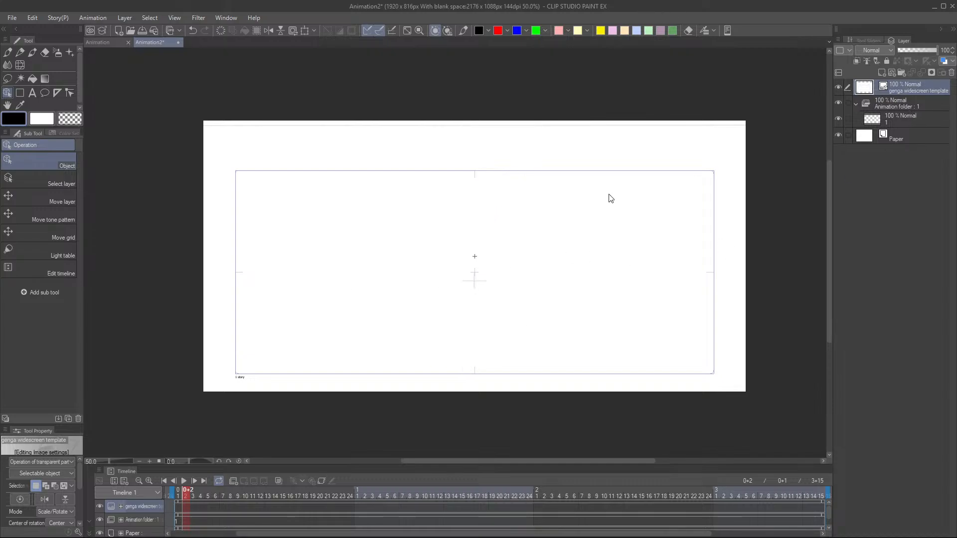
pyautogui.scroll(-5, 508, 231)
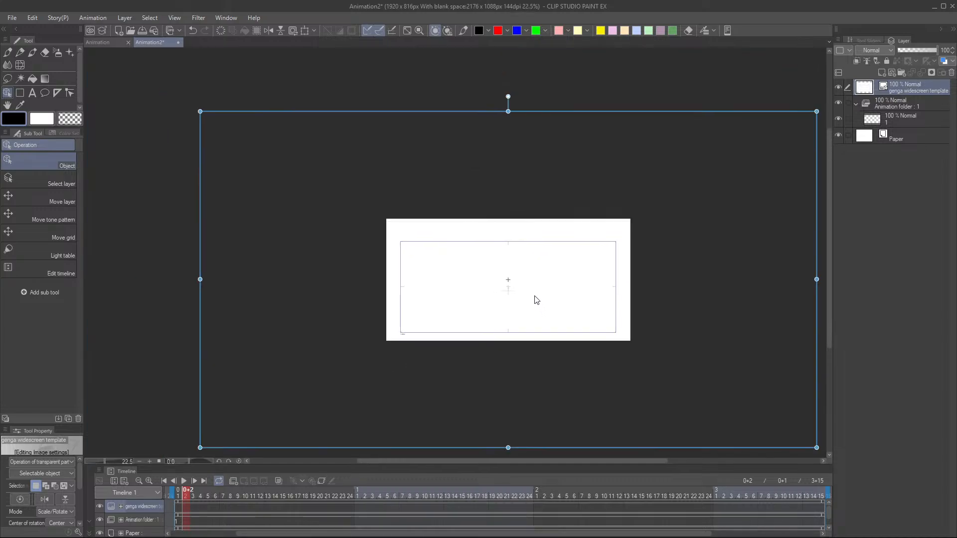
# - Shrink the oversized genga widescreen template proportionally and centre it over the canvas
pyautogui.scroll(1, 555, 333)
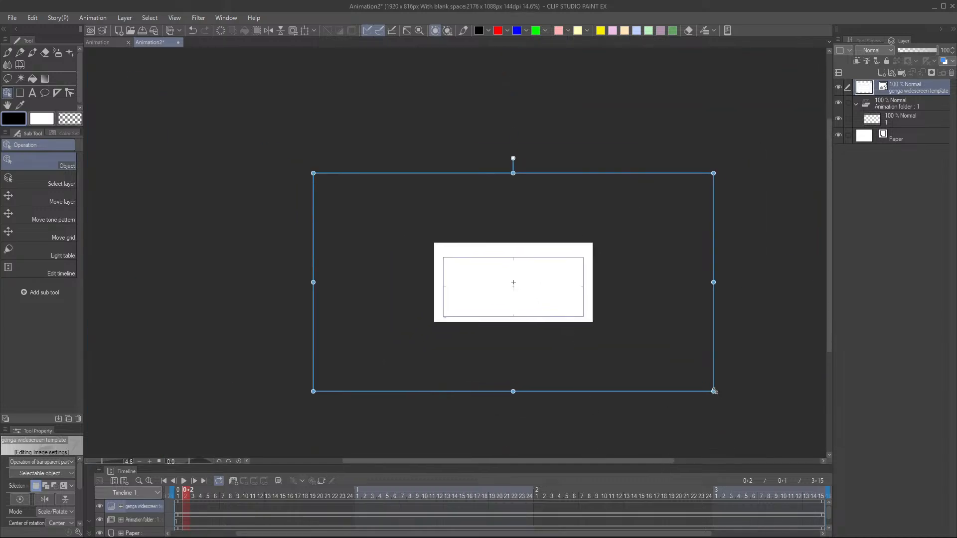
pyautogui.moveTo(713, 391); pyautogui.dragTo(505, 269)
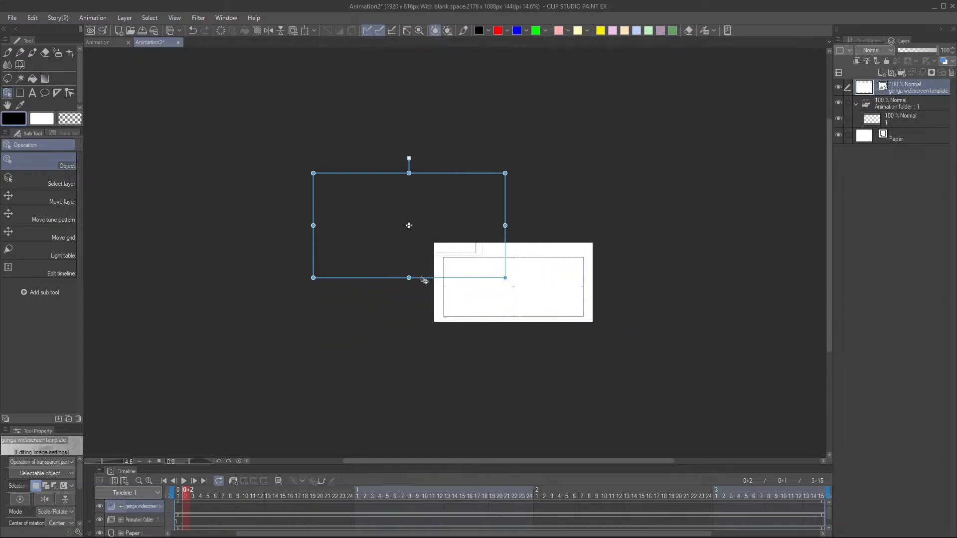
pyautogui.moveTo(425, 281); pyautogui.dragTo(528, 335)
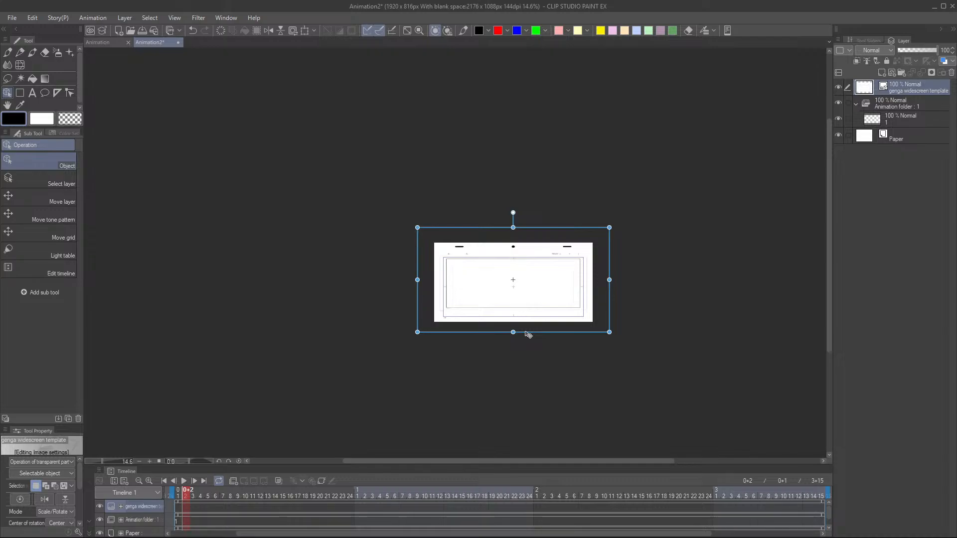
# - Fine-tune the template's size from its corners to about 51% scale and reposition it so its frame surrounds the canvas's output frame
pyautogui.scroll(5, 574, 287)
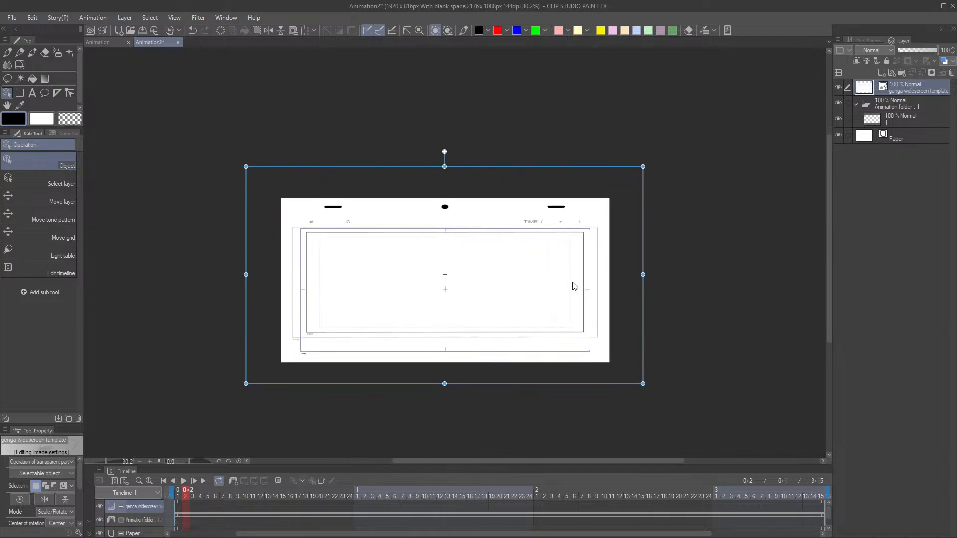
pyautogui.scroll(1, 470, 263)
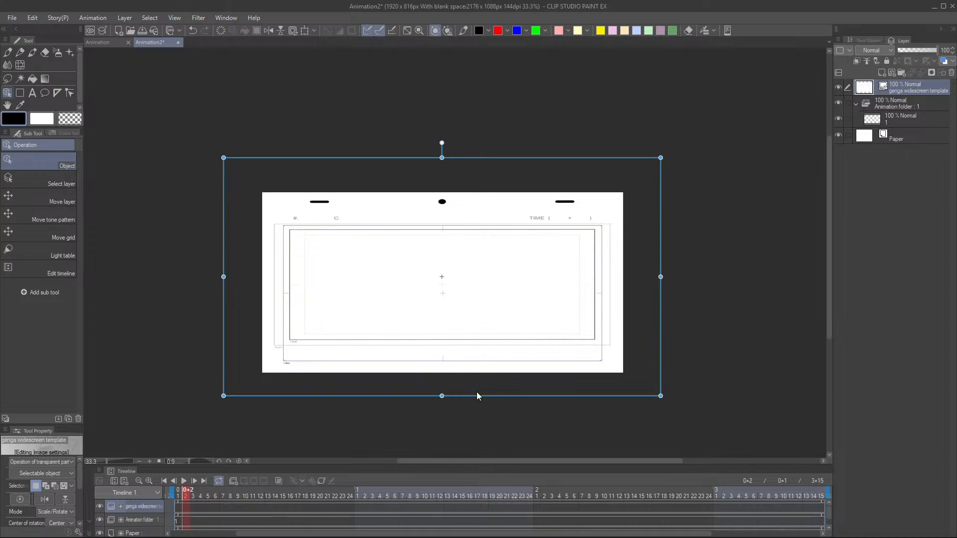
pyautogui.scroll(1, 485, 392)
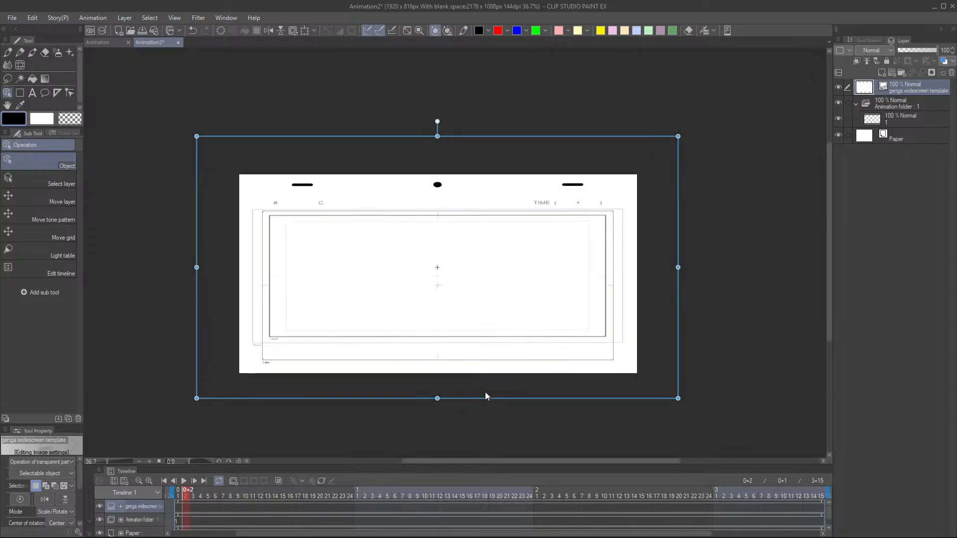
pyautogui.scroll(1, 485, 392)
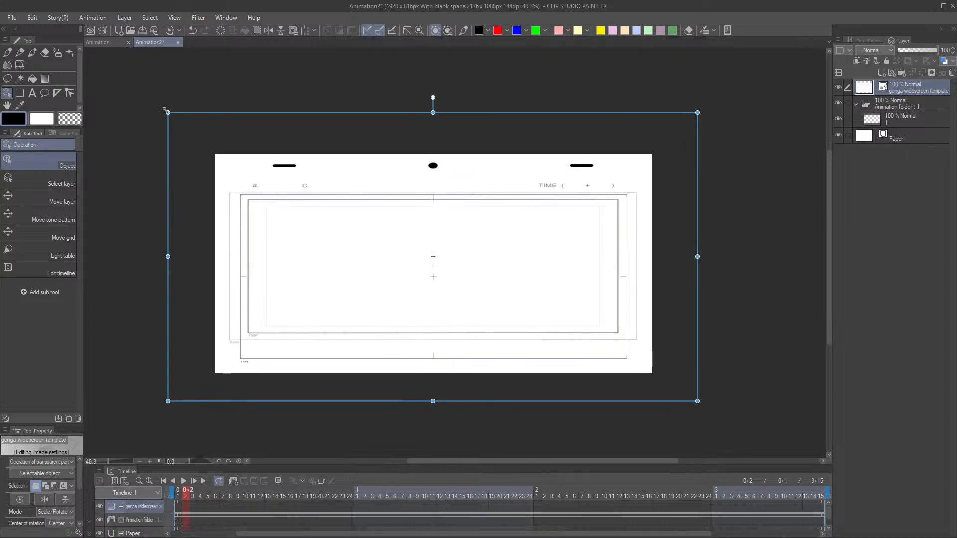
pyautogui.moveTo(165, 109); pyautogui.dragTo(157, 105)
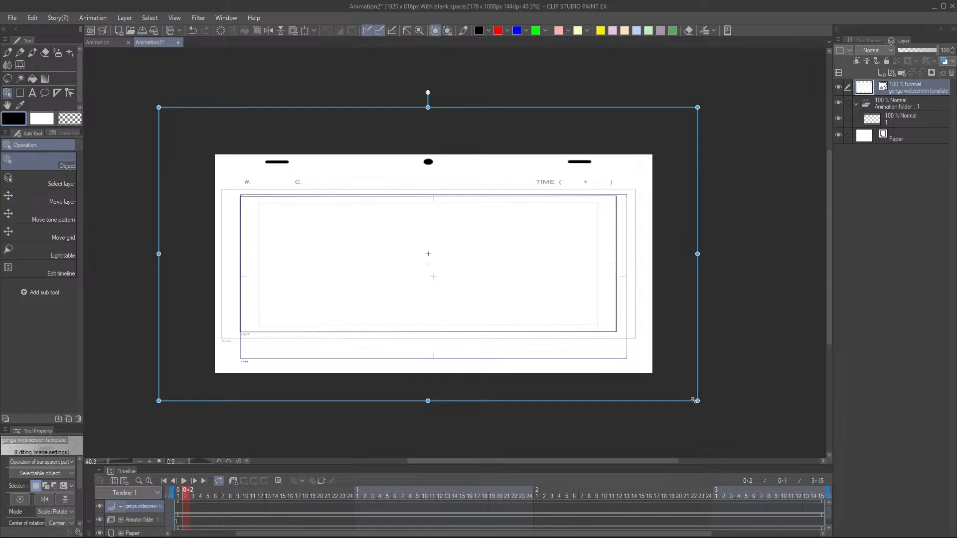
pyautogui.moveTo(693, 399); pyautogui.dragTo(694, 399)
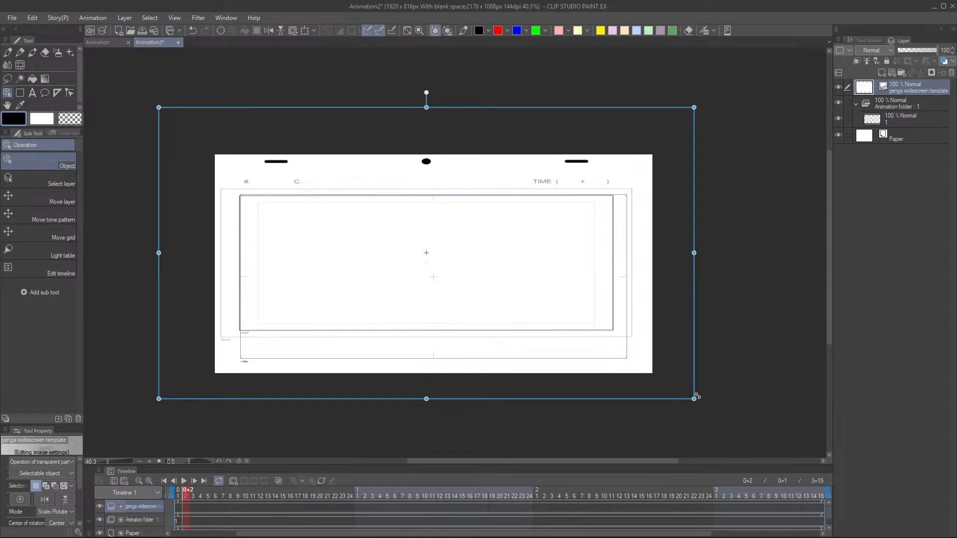
pyautogui.moveTo(694, 399); pyautogui.dragTo(722, 438)
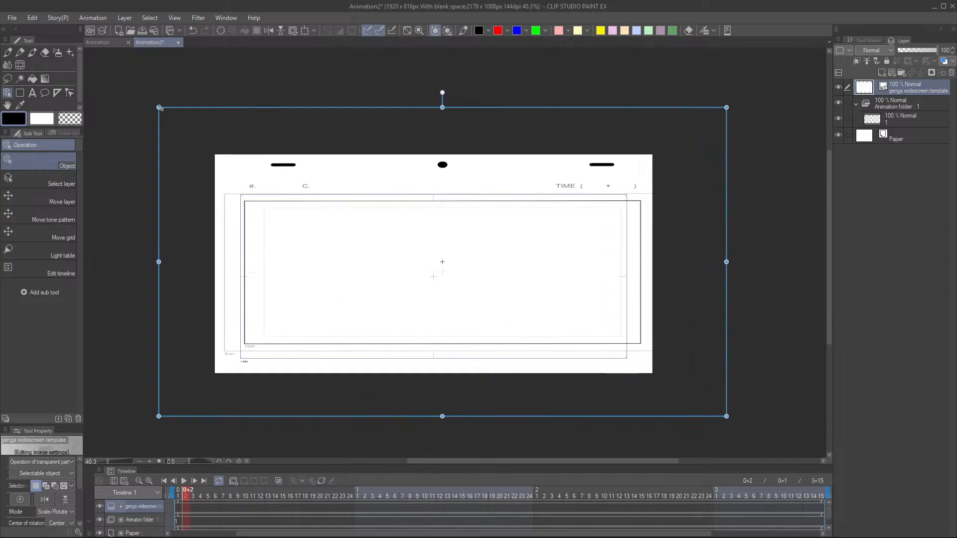
pyautogui.moveTo(158, 107); pyautogui.dragTo(120, 86)
pyautogui.moveTo(518, 417); pyautogui.dragTo(547, 428)
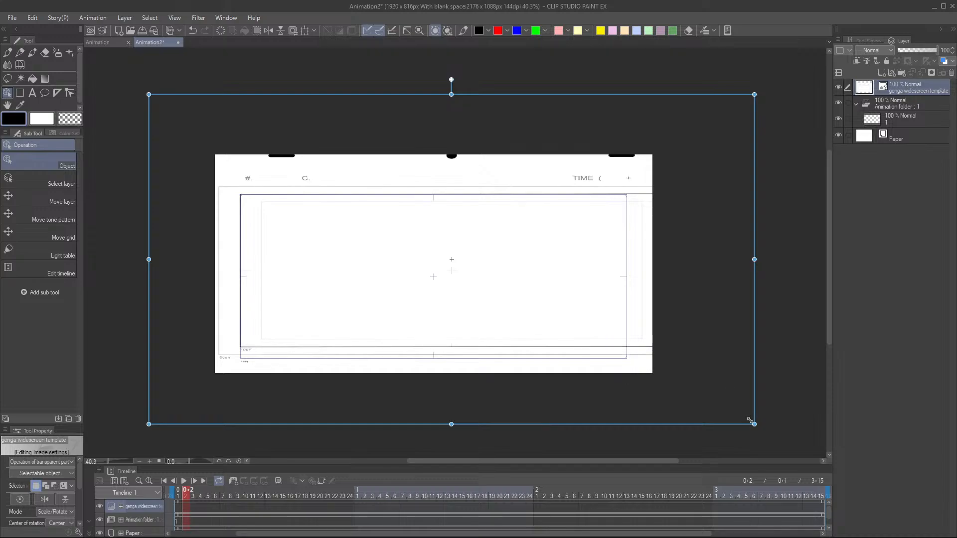
pyautogui.moveTo(751, 421); pyautogui.dragTo(717, 404)
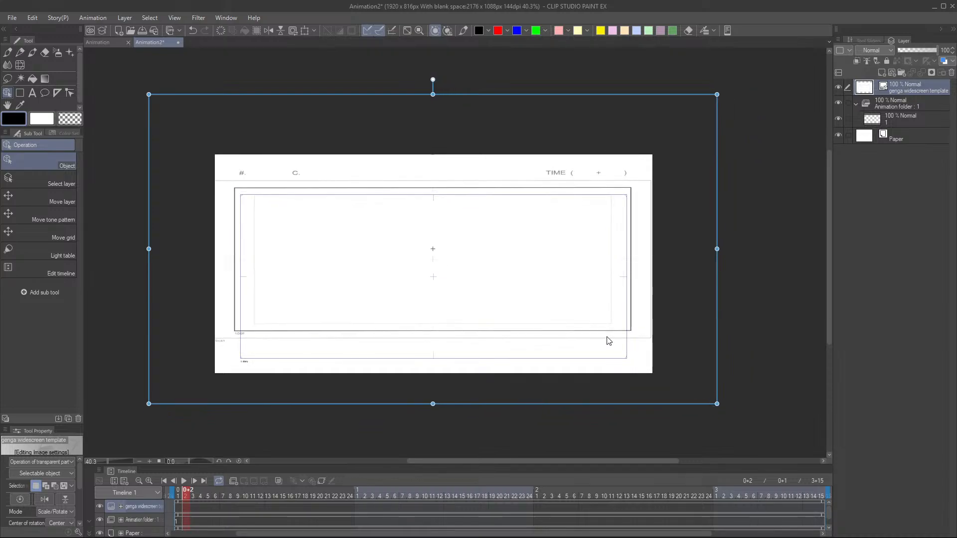
pyautogui.moveTo(607, 341); pyautogui.dragTo(613, 349)
pyautogui.moveTo(611, 351); pyautogui.dragTo(601, 349)
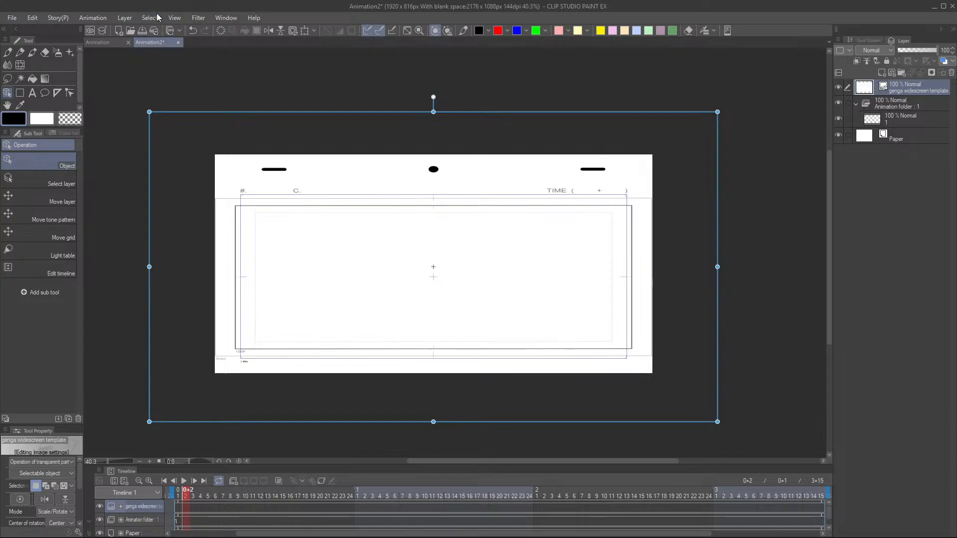
# - Enlarge the Tool Property palette to reveal the template's scale ratio, rotation and position settings
pyautogui.click(233, 21)
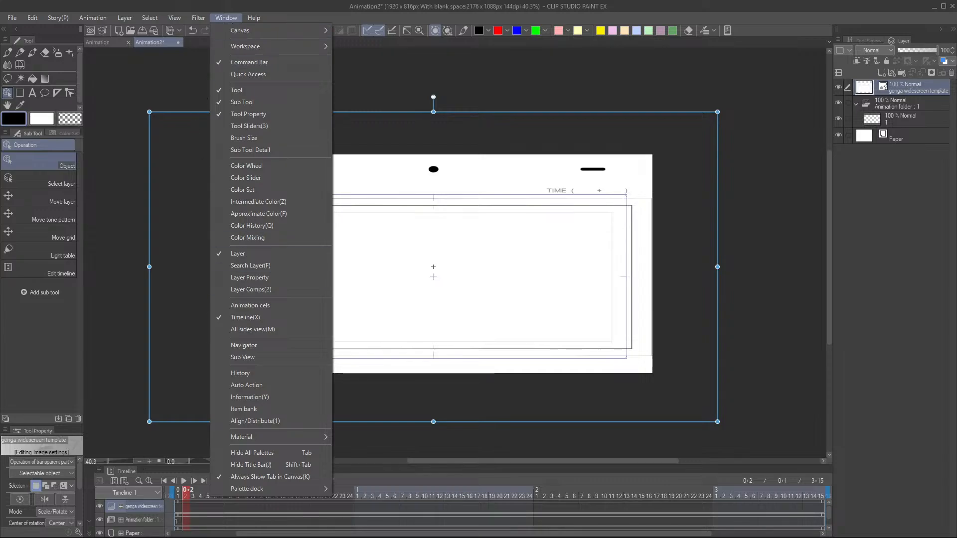
pyautogui.press('Escape')
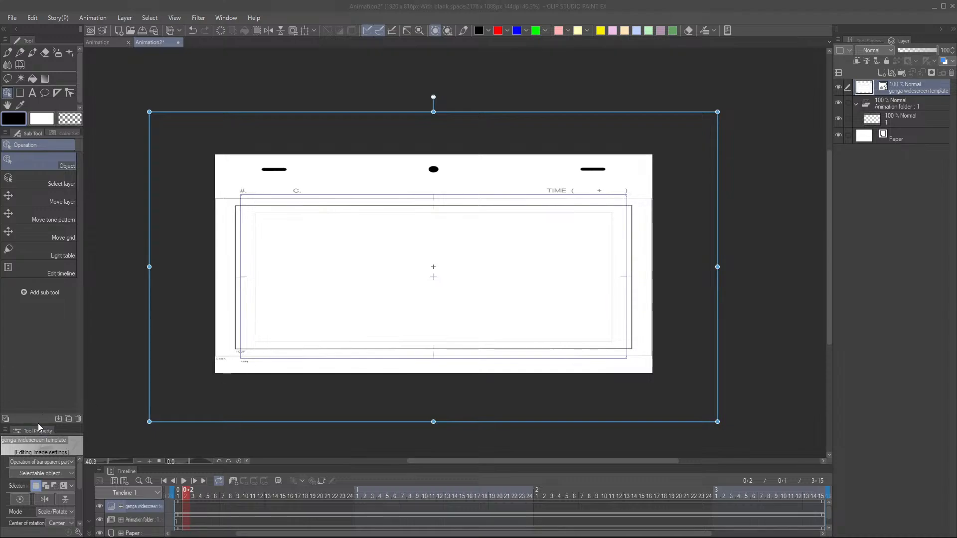
pyautogui.moveTo(38, 424); pyautogui.dragTo(65, 308)
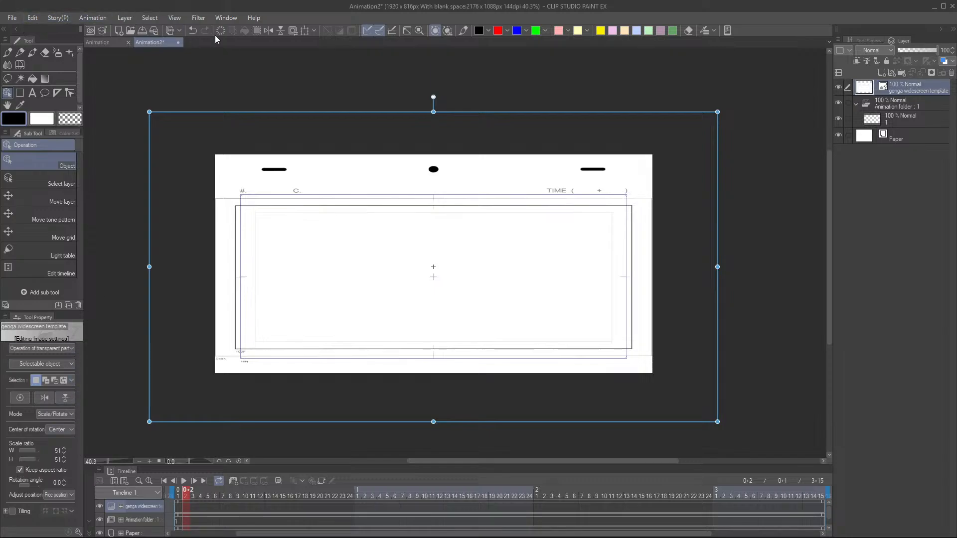
# - Open the Sub Tool Detail palette and examine the template's image material, adjust position, tiling, transformation and operation settings
pyautogui.click(232, 17)
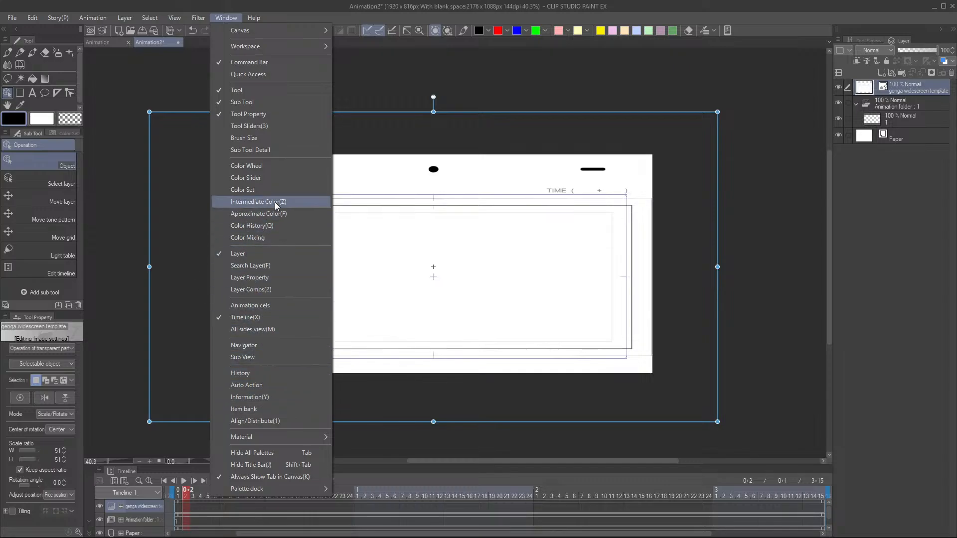
pyautogui.click(261, 151)
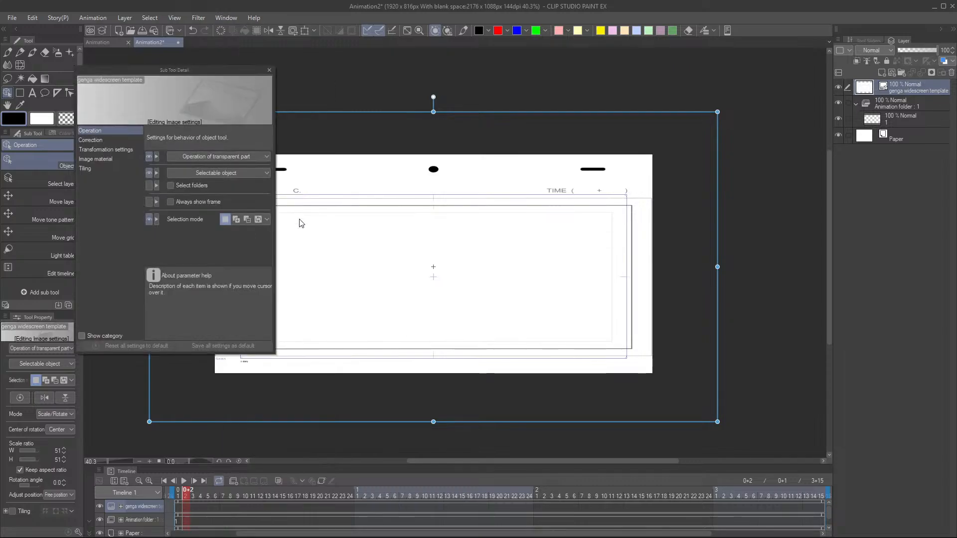
pyautogui.moveTo(261, 219)
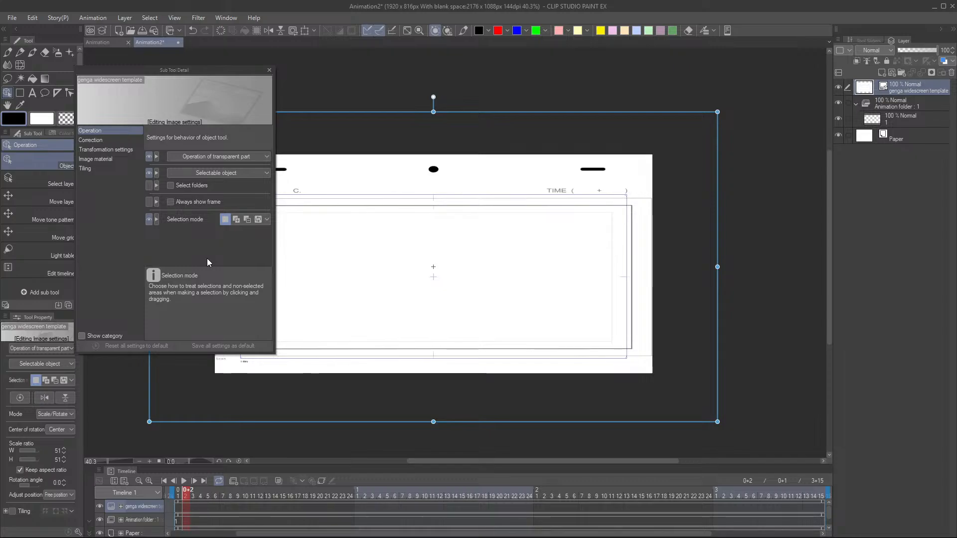
pyautogui.click(94, 158)
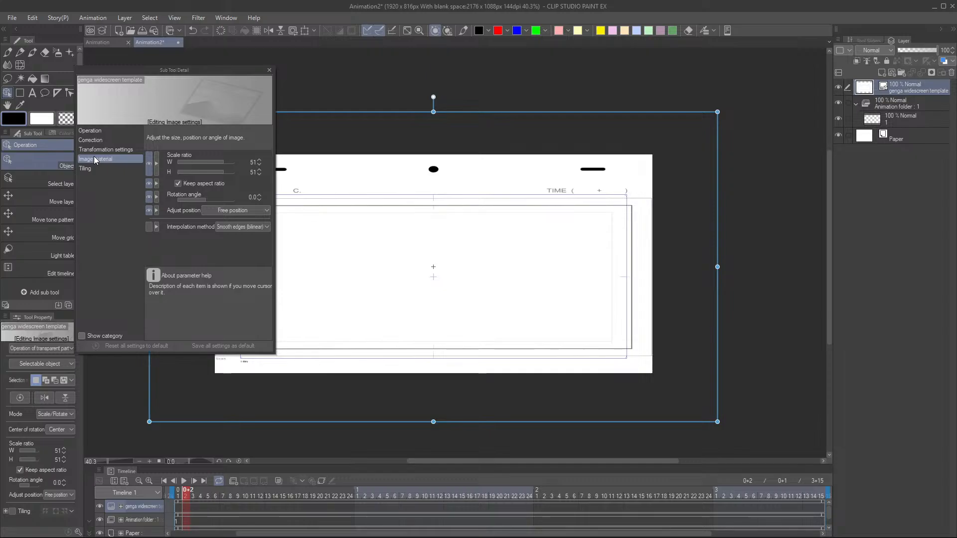
pyautogui.click(241, 210)
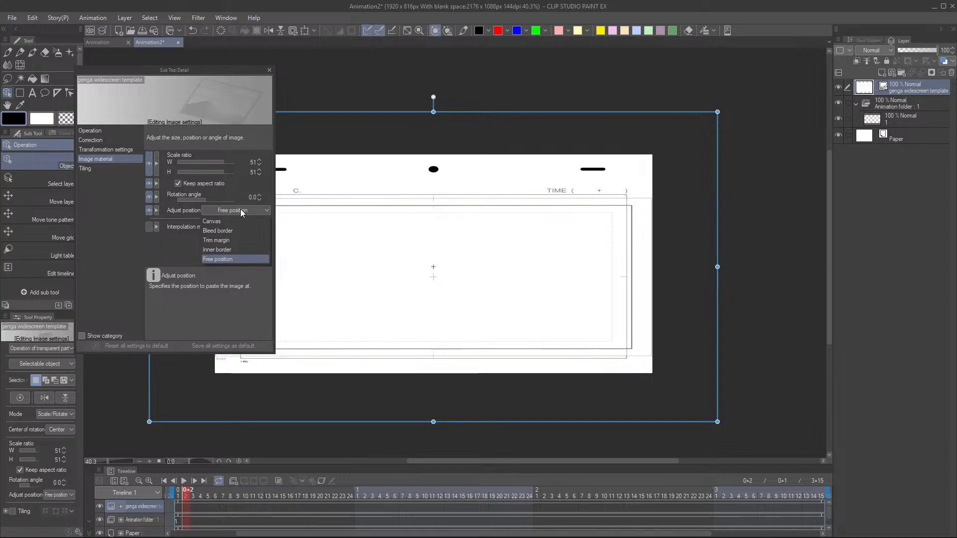
pyautogui.click(173, 240)
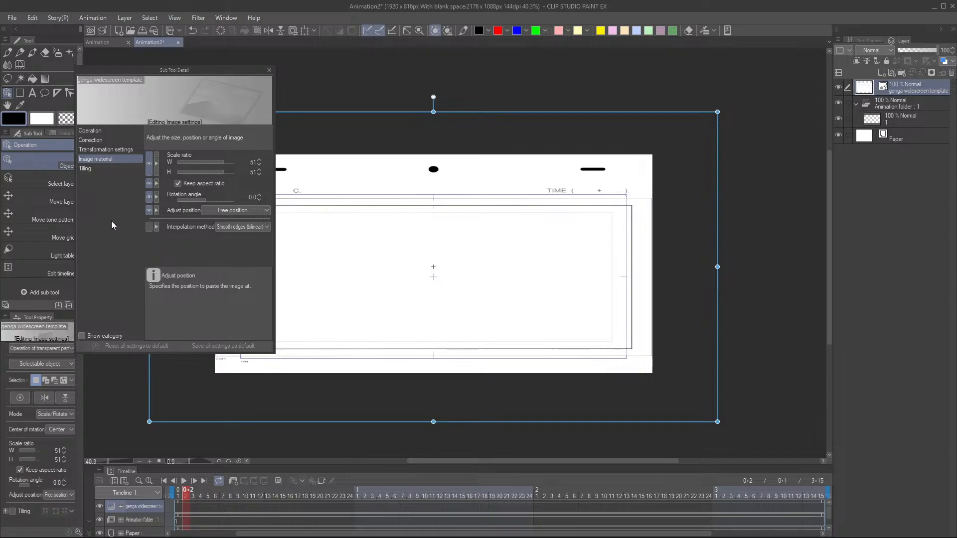
pyautogui.click(86, 170)
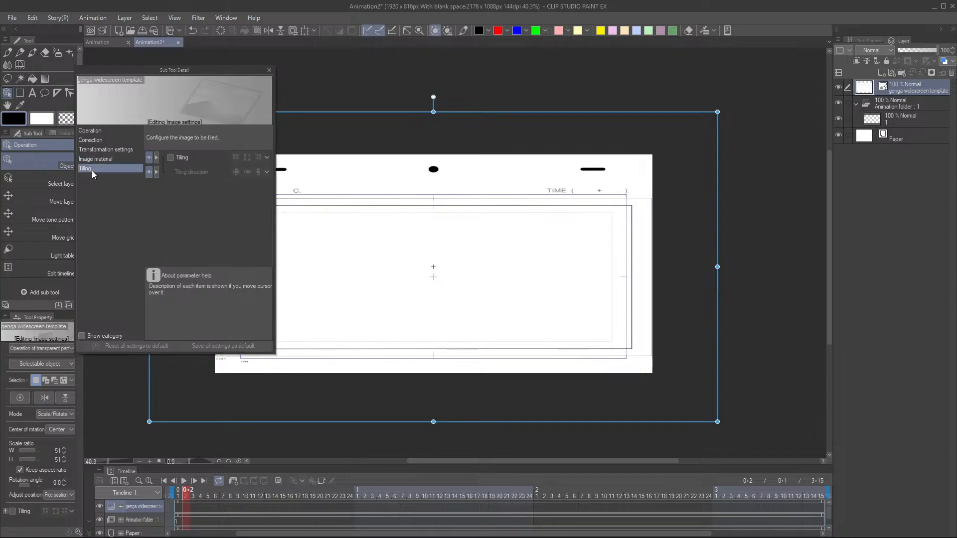
pyautogui.click(134, 150)
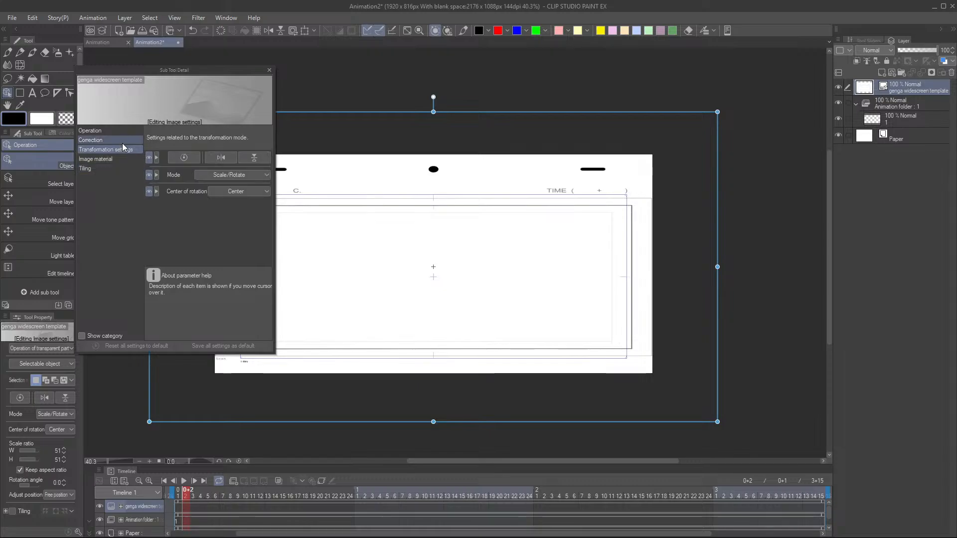
pyautogui.click(105, 132)
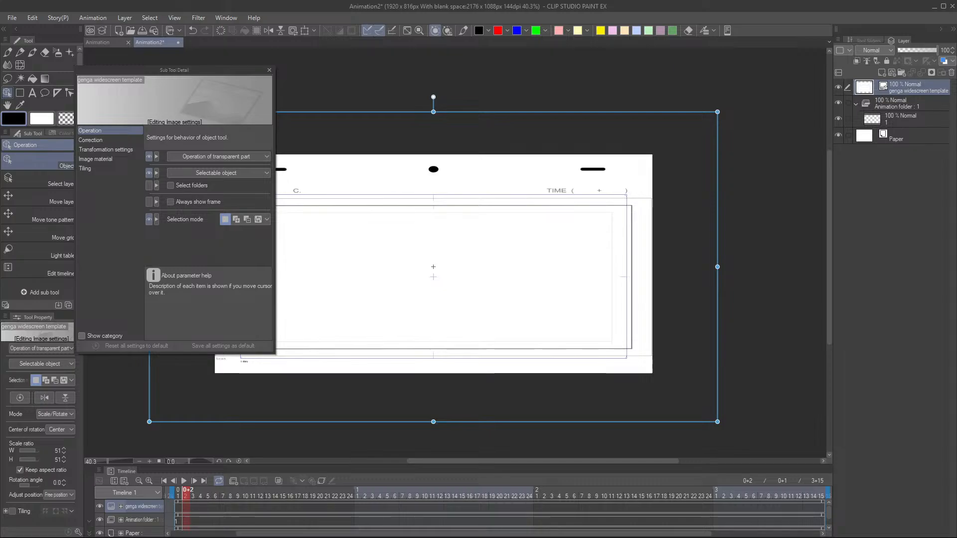
# - Adjust the template's scale ratio to 51% and close the Sub Tool Detail palette
pyautogui.click(37, 451)
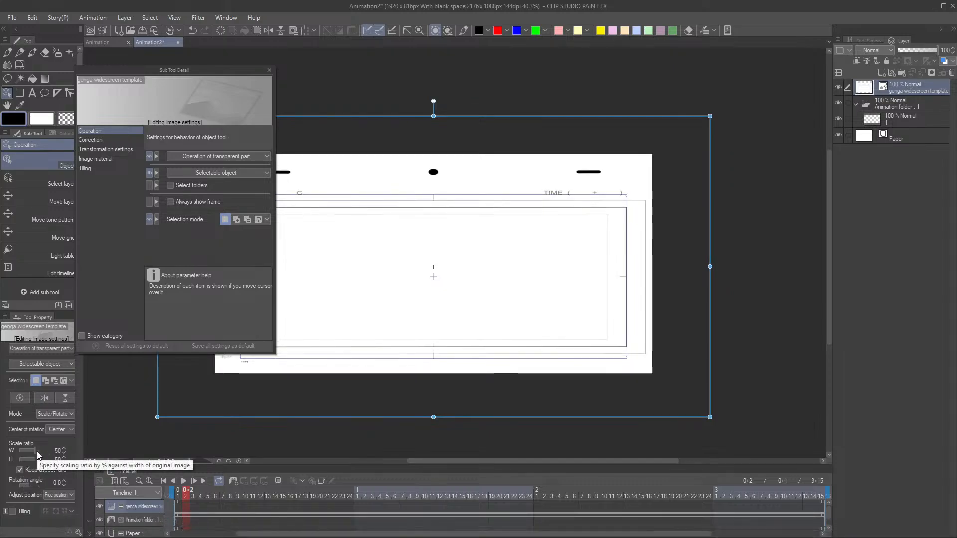
pyautogui.click(38, 451)
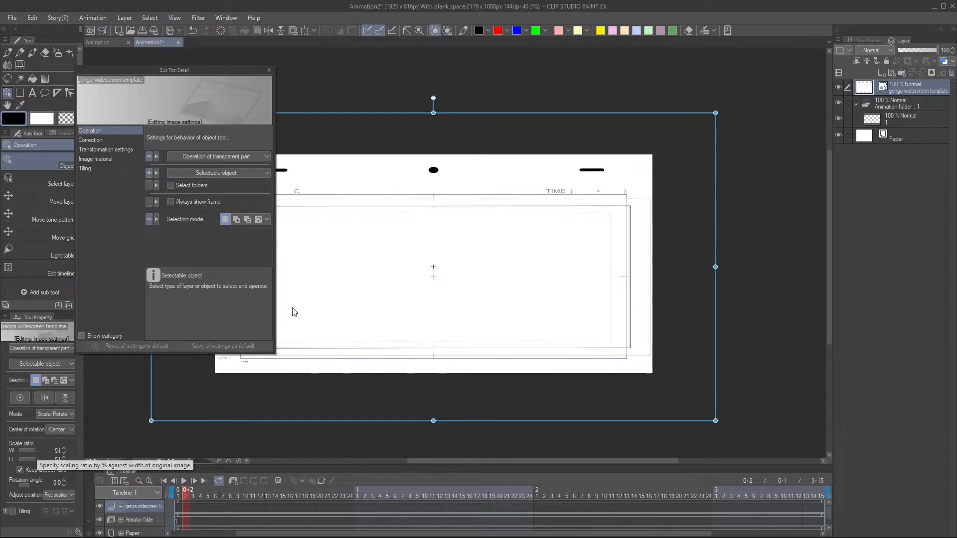
pyautogui.scroll(-2, 360, 427)
pyautogui.scroll(2, 360, 427)
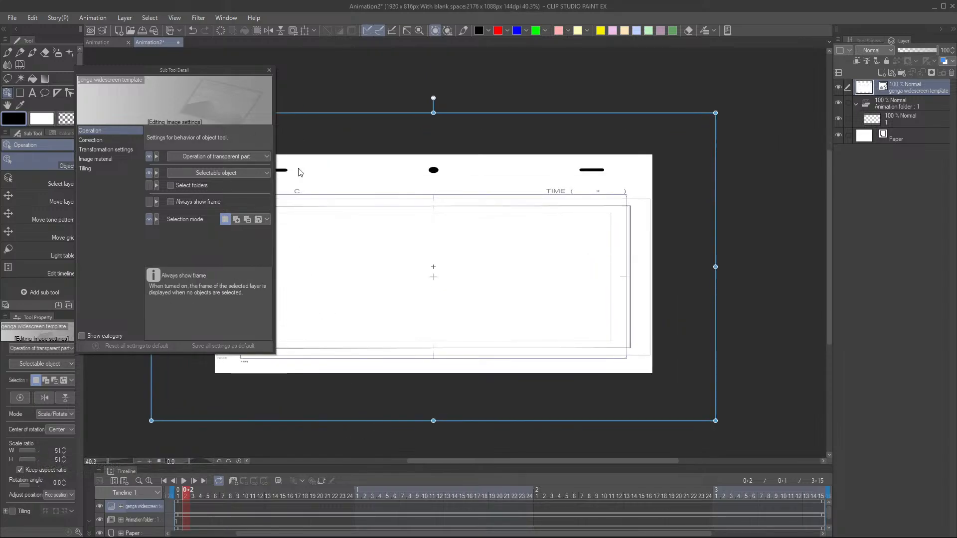
pyautogui.click(269, 71)
# - Enlarge the template slightly from its lower edge so its outer frame reaches the canvas sides, and deselect it
pyautogui.scroll(1, 488, 398)
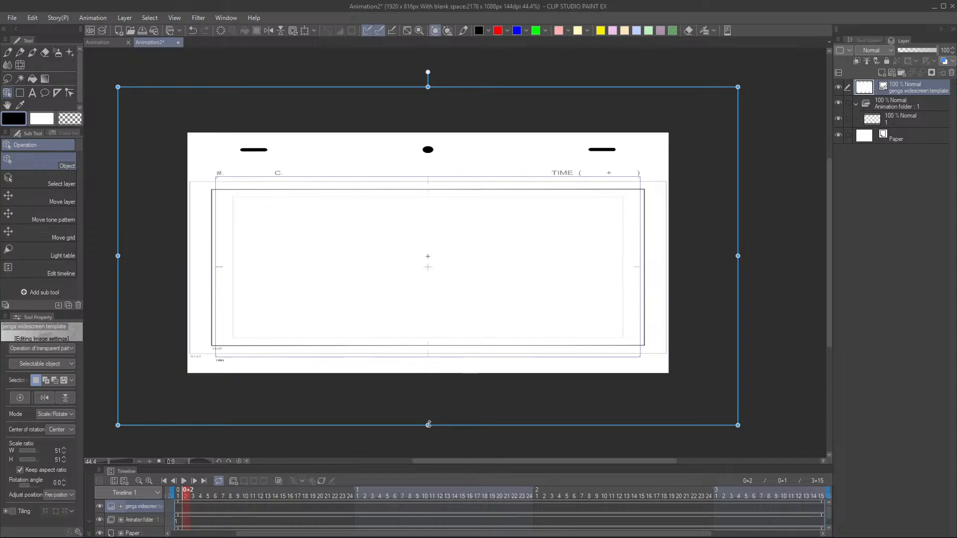
pyautogui.moveTo(427, 425)
pyautogui.mouseDown()
pyautogui.moveTo(428, 414)
pyautogui.moveTo(428, 427)
pyautogui.mouseUp()
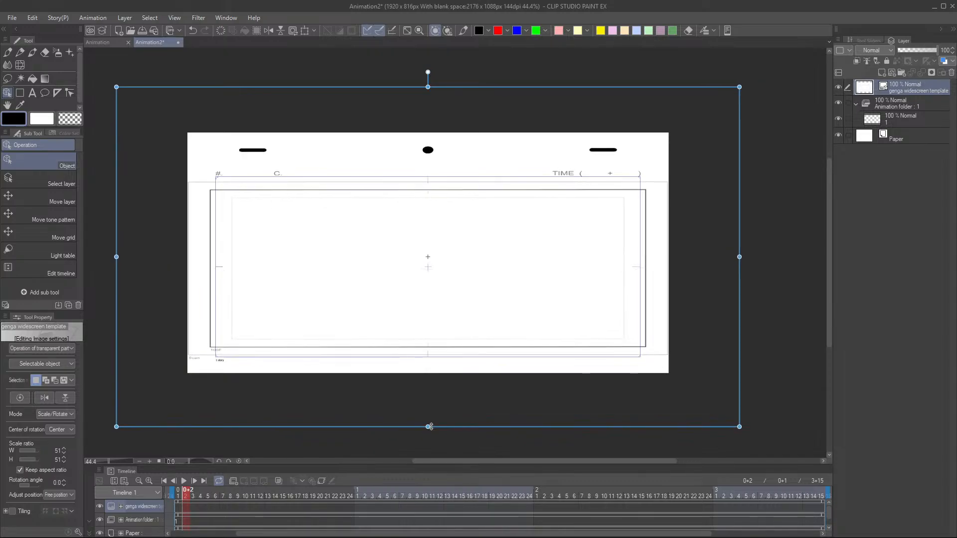
pyautogui.click(428, 383)
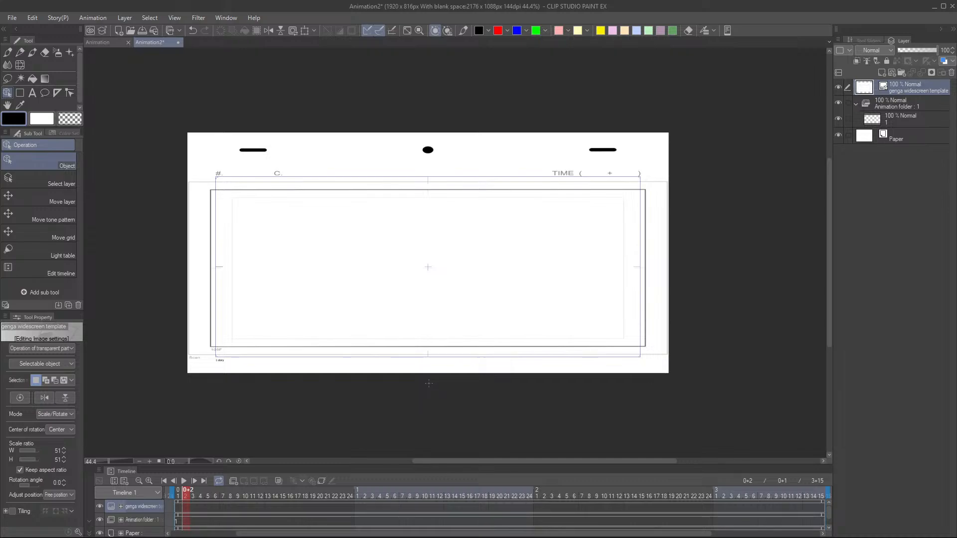
pyautogui.hotkey('ctrl', 'shift', 't')
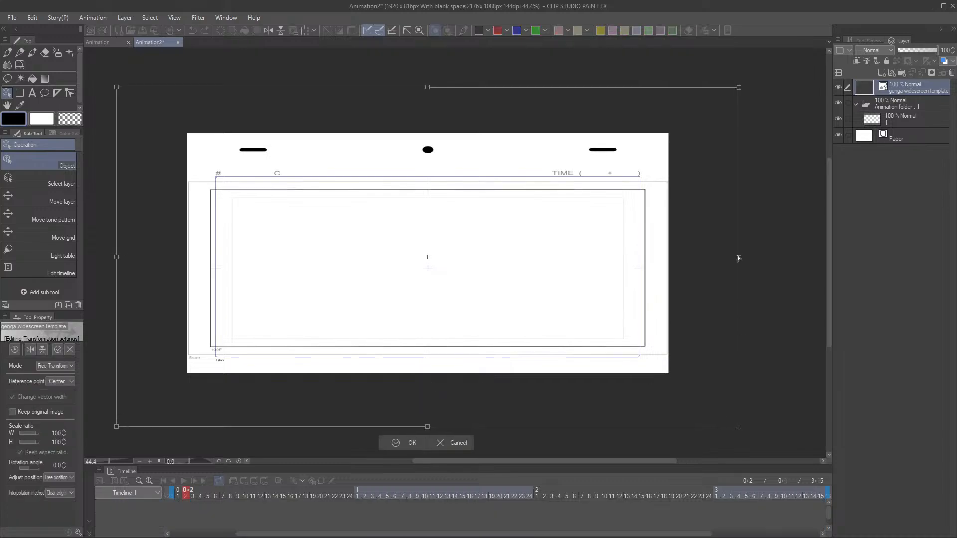
pyautogui.moveTo(739, 258); pyautogui.dragTo(735, 258)
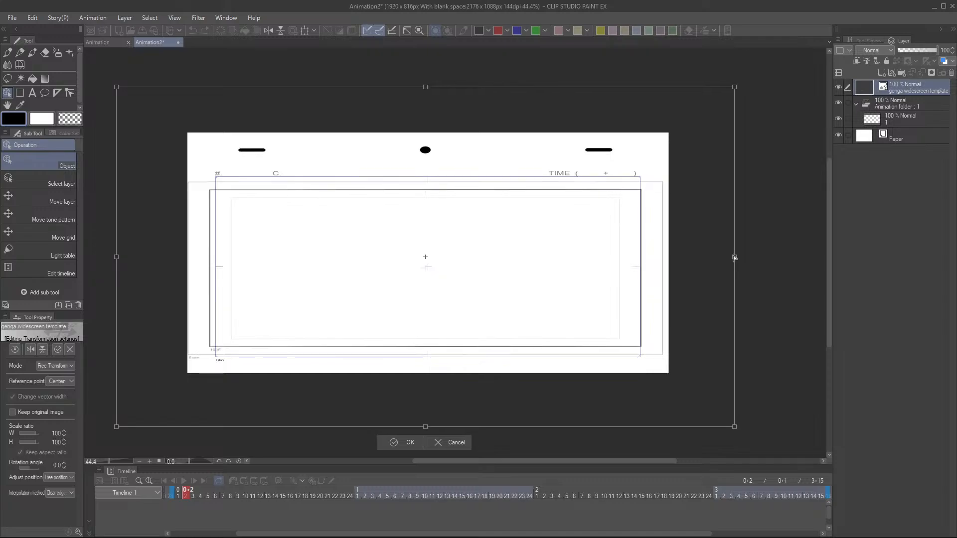
pyautogui.hotkey('ctrl', 'z')
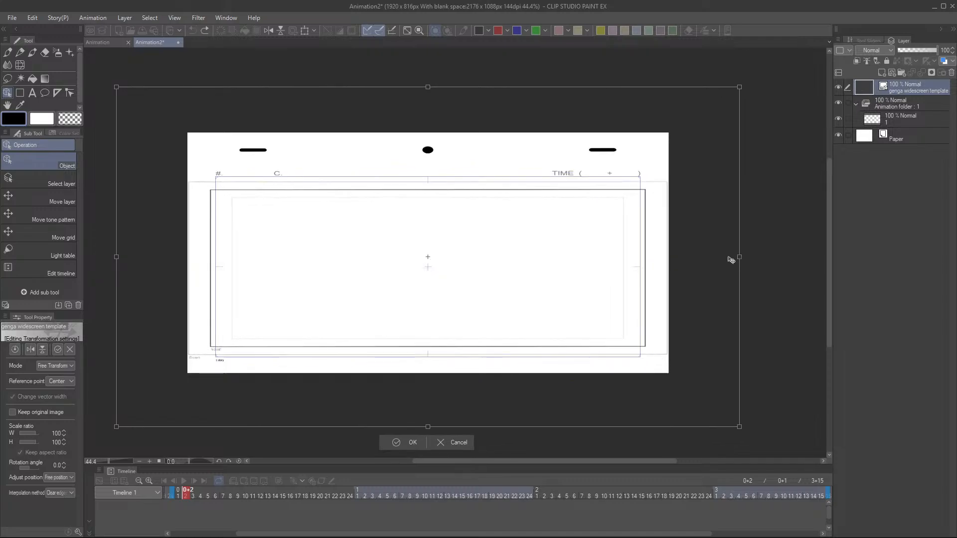
pyautogui.click(464, 441)
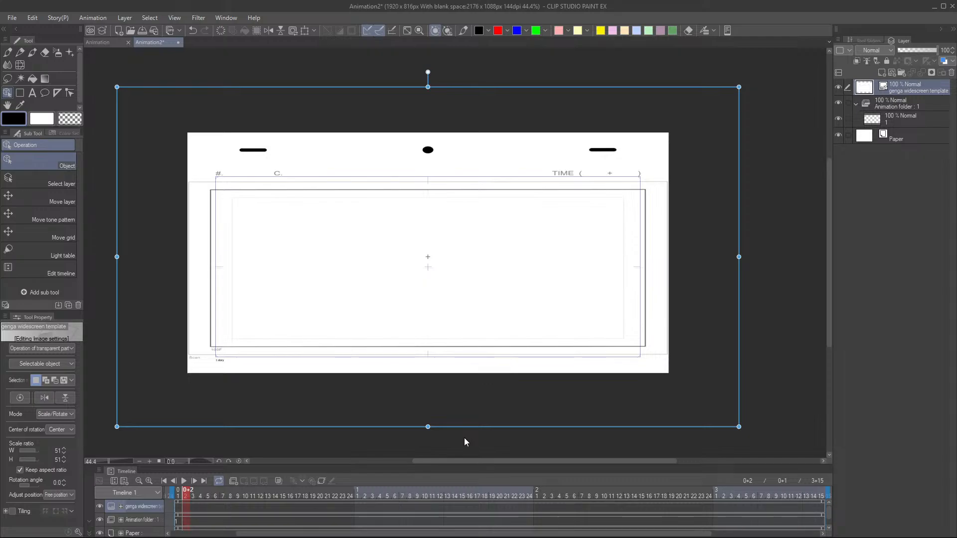
# - Scale the genga template down to about 98% from its sides, fitting its outer frame to the width of the canvas frame
pyautogui.hotkey('ctrl', 't')
pyautogui.moveTo(739, 256); pyautogui.dragTo(732, 257)
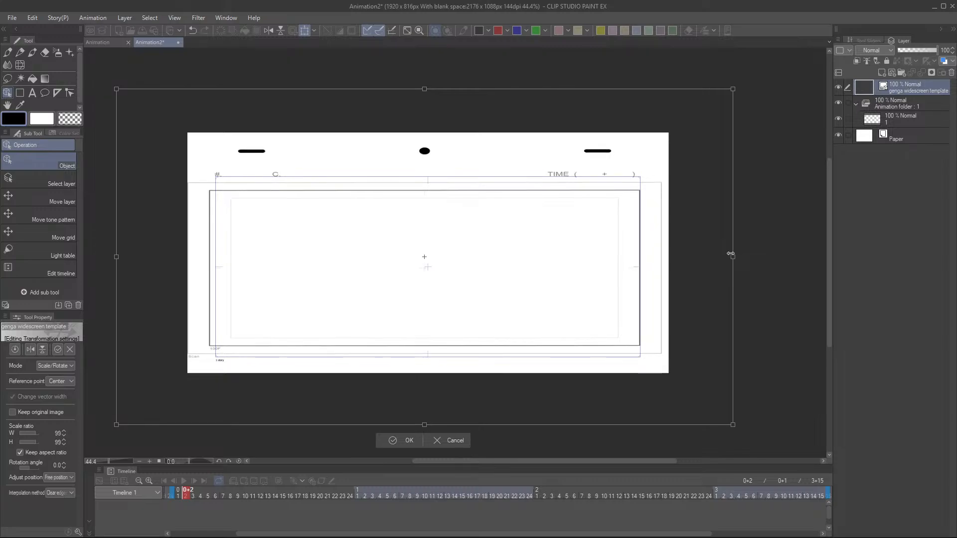
pyautogui.moveTo(117, 254); pyautogui.dragTo(123, 256)
pyautogui.moveTo(123, 254); pyautogui.dragTo(113, 249)
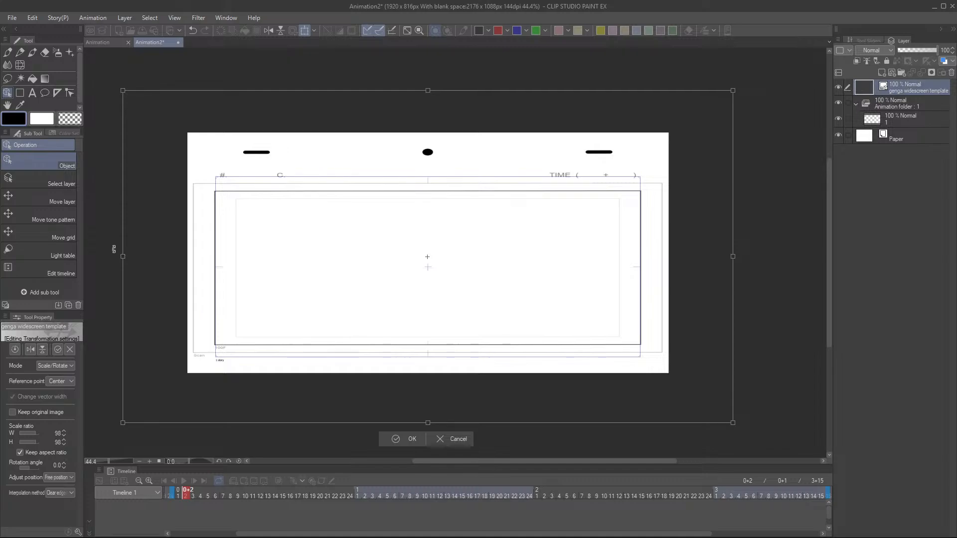
pyautogui.moveTo(428, 90); pyautogui.dragTo(428, 90)
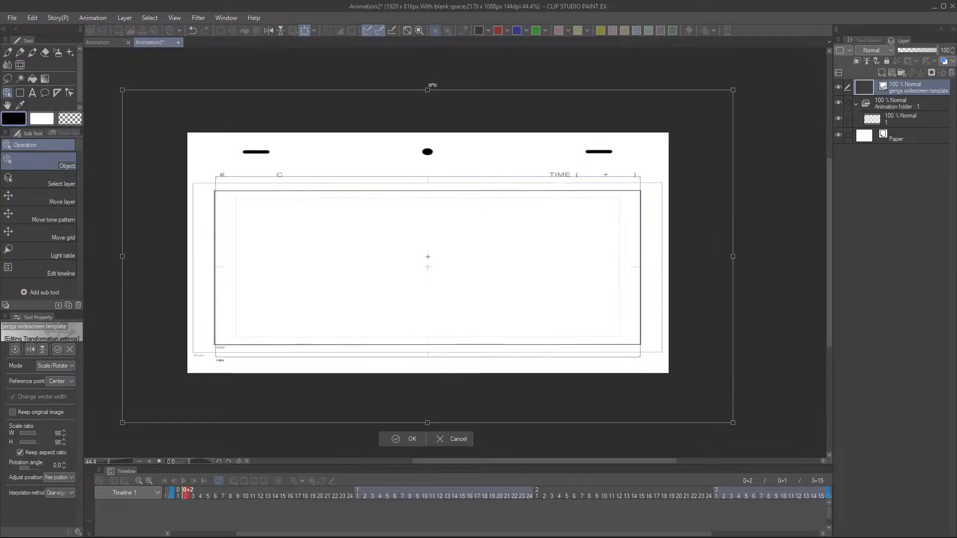
pyautogui.click(411, 440)
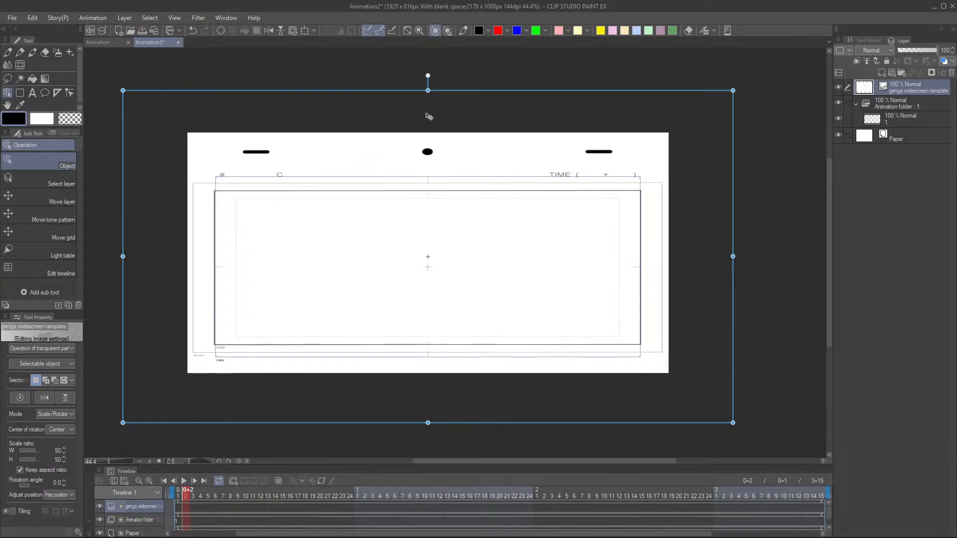
# - Refine the template's left edge slightly inward to meet the canvas frame's left line, and deselect the template
pyautogui.hotkey('ctrl', 't')
pyautogui.moveTo(120, 257); pyautogui.dragTo(123, 257)
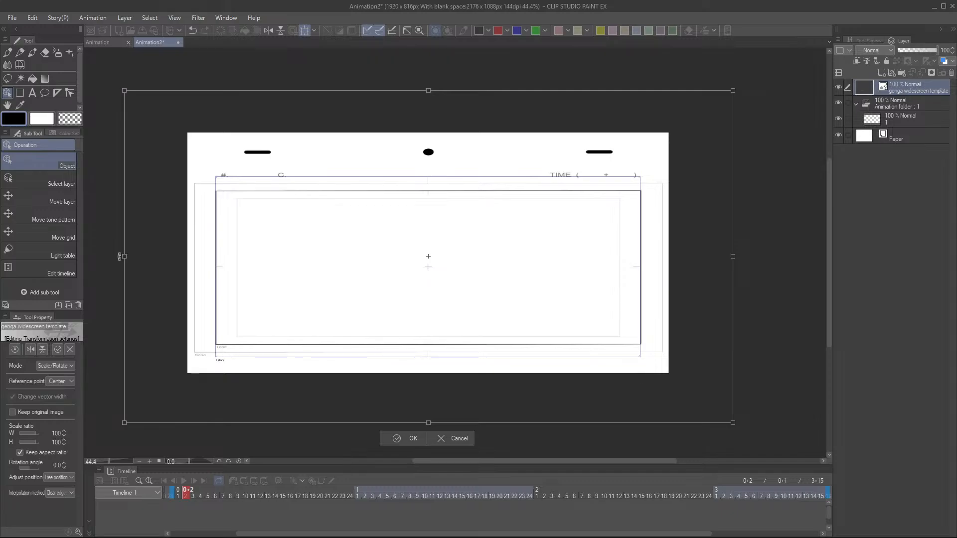
pyautogui.click(413, 439)
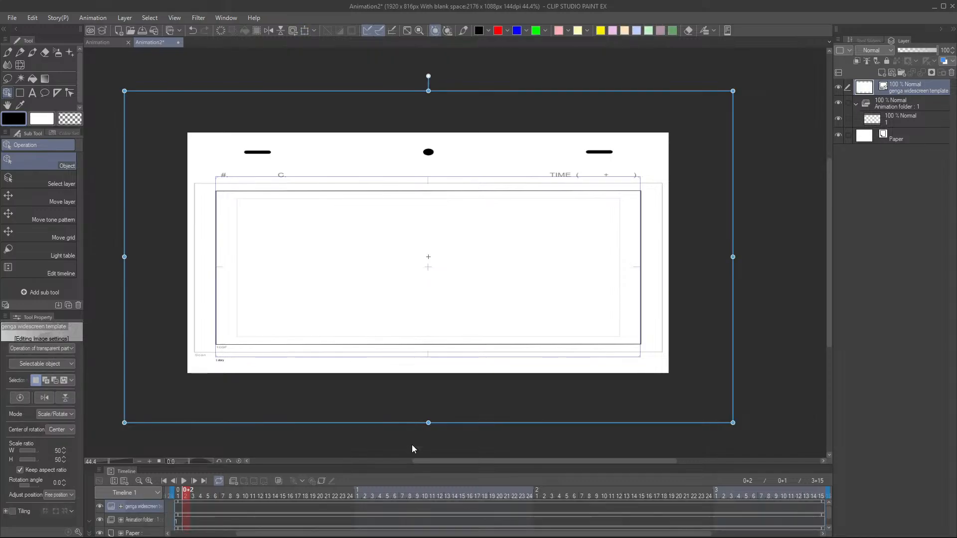
pyautogui.click(412, 444)
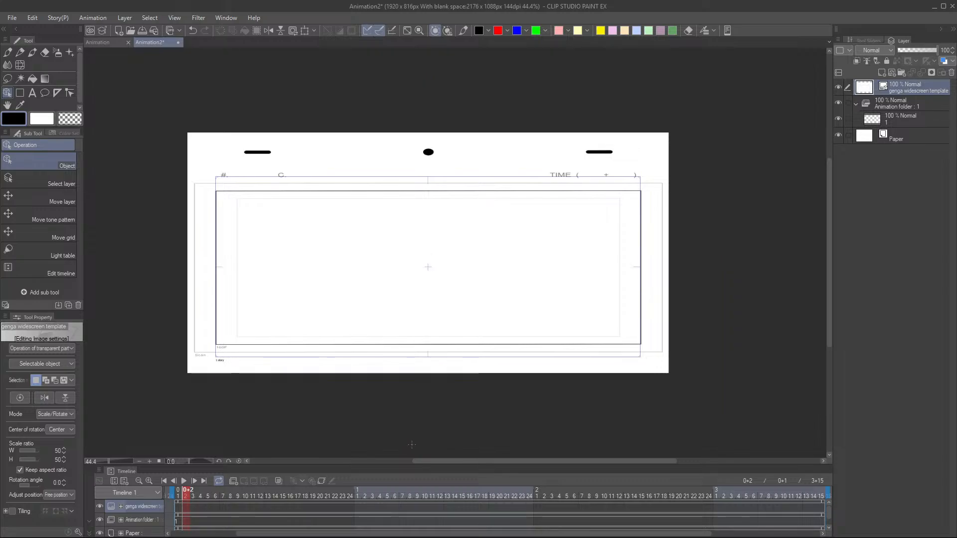
pyautogui.hotkey('ctrl', 'shift', 't')
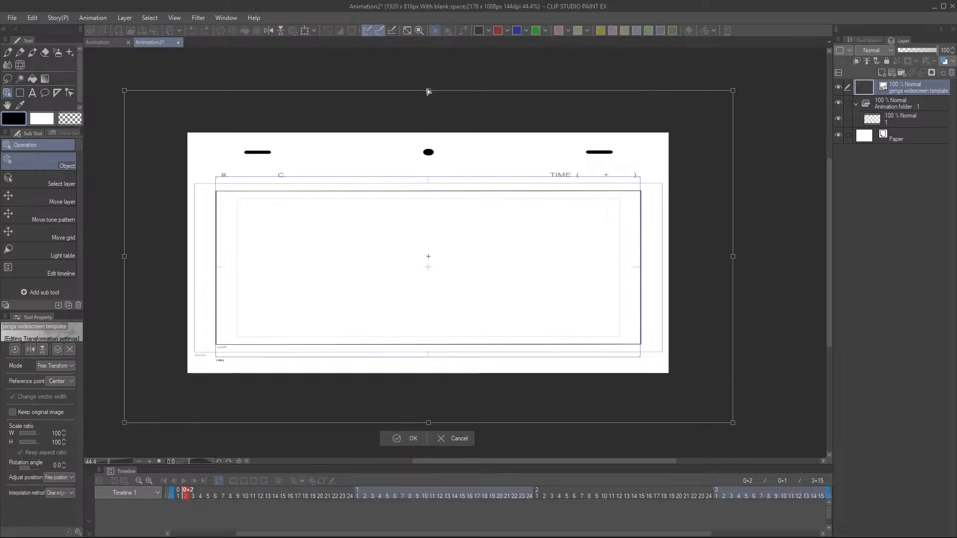
pyautogui.moveTo(429, 91); pyautogui.dragTo(427, 91)
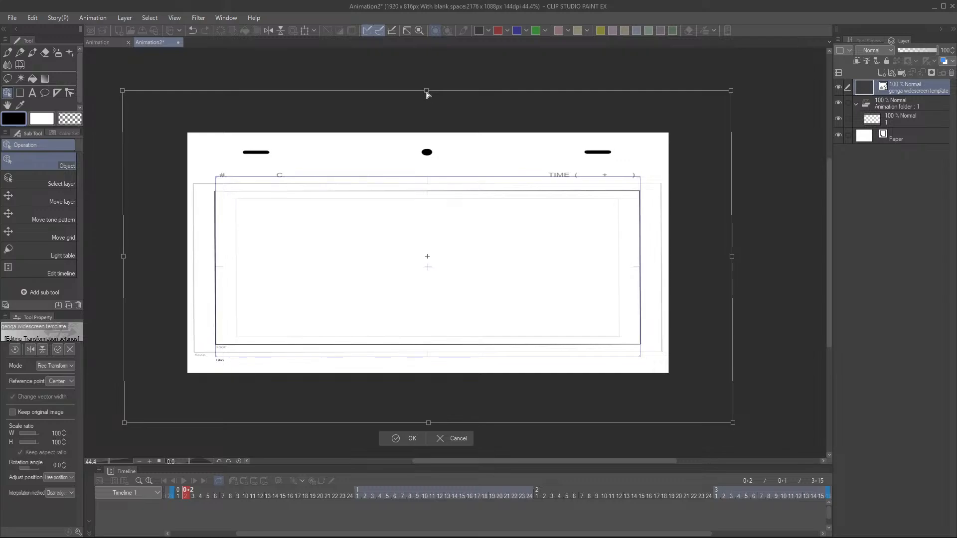
pyautogui.moveTo(427, 92); pyautogui.dragTo(427, 69)
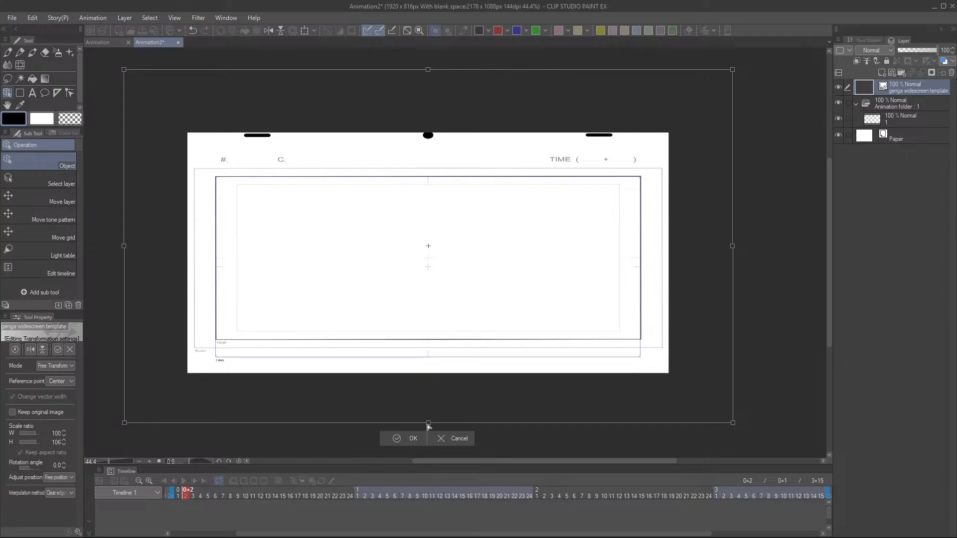
pyautogui.moveTo(428, 427); pyautogui.dragTo(428, 445)
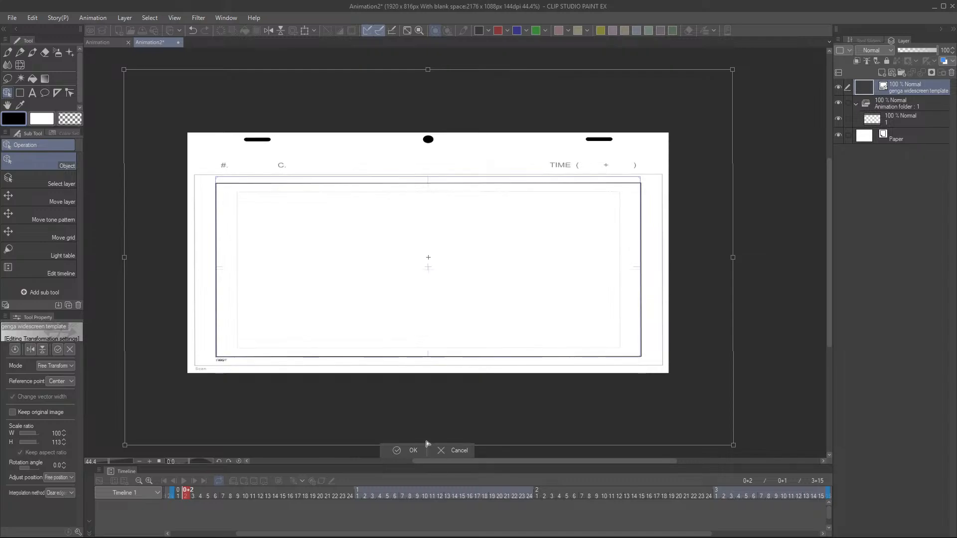
pyautogui.moveTo(429, 70); pyautogui.dragTo(424, 60)
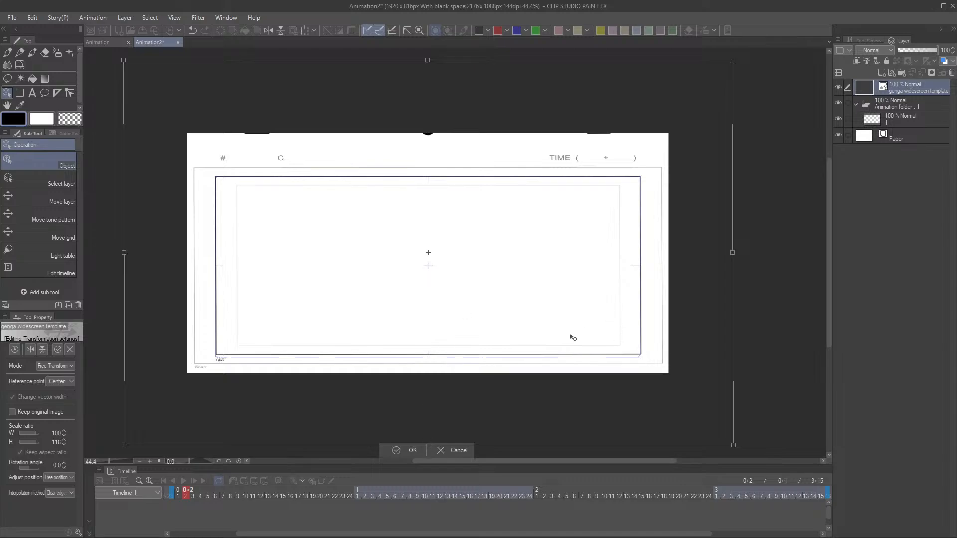
pyautogui.click(429, 447)
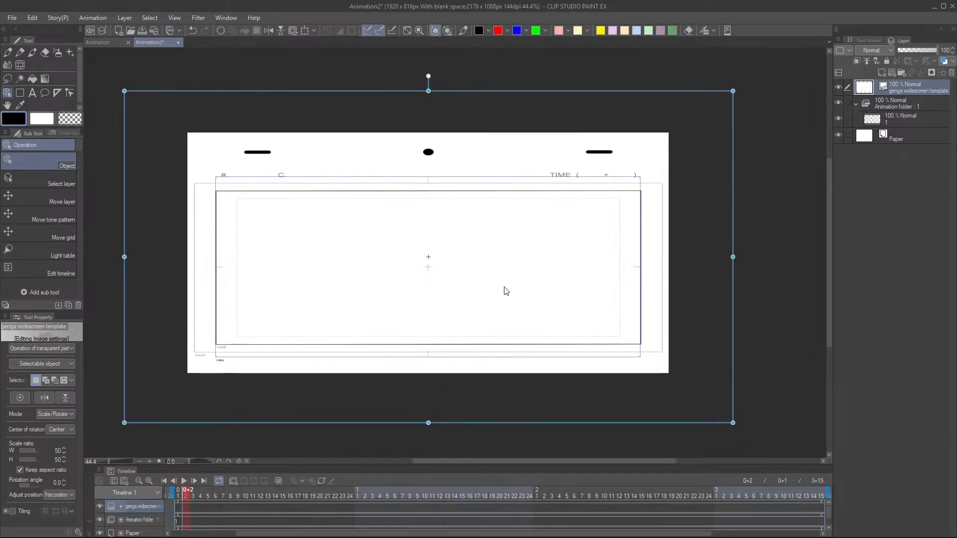
# - Stretch the template vertically with Free Transform to about 118% height, matching its frame to the canvas frame's upper and lower lines
pyautogui.moveTo(522, 298); pyautogui.dragTo(521, 263)
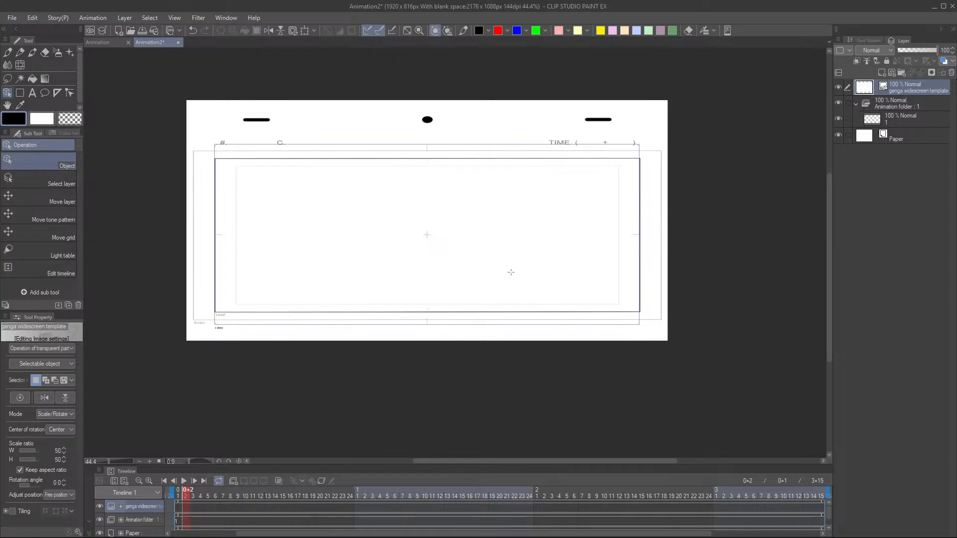
pyautogui.hotkey('ctrl', 'shift', 't')
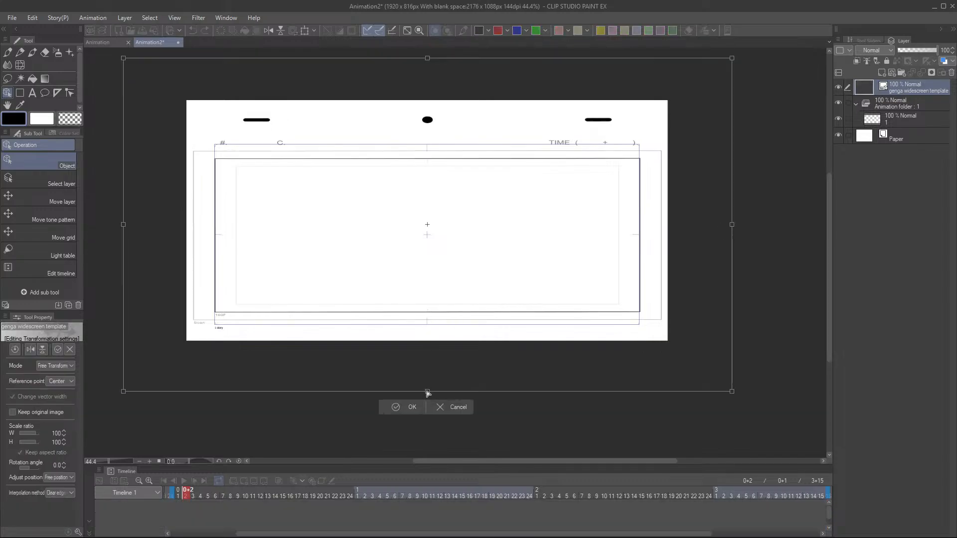
pyautogui.moveTo(427, 393); pyautogui.dragTo(427, 407)
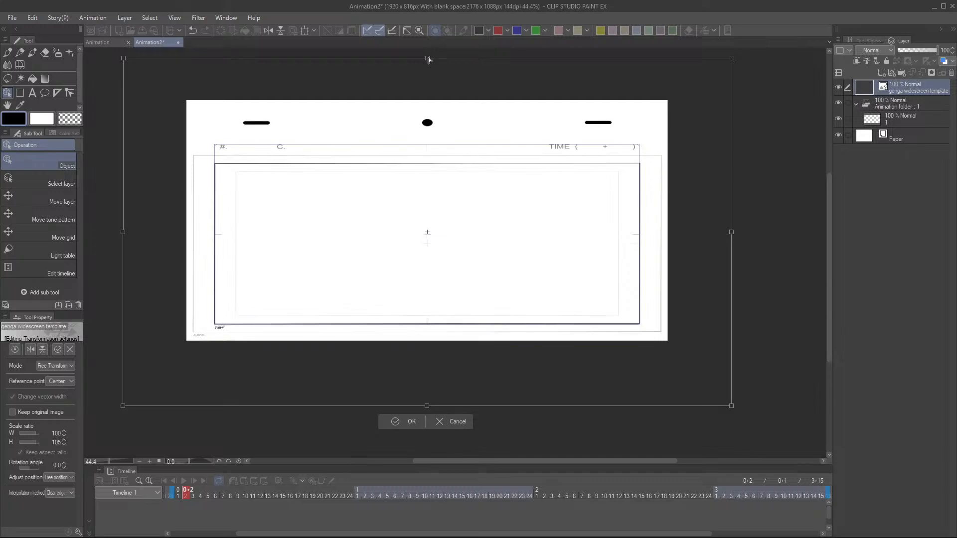
pyautogui.moveTo(428, 58); pyautogui.dragTo(426, 31)
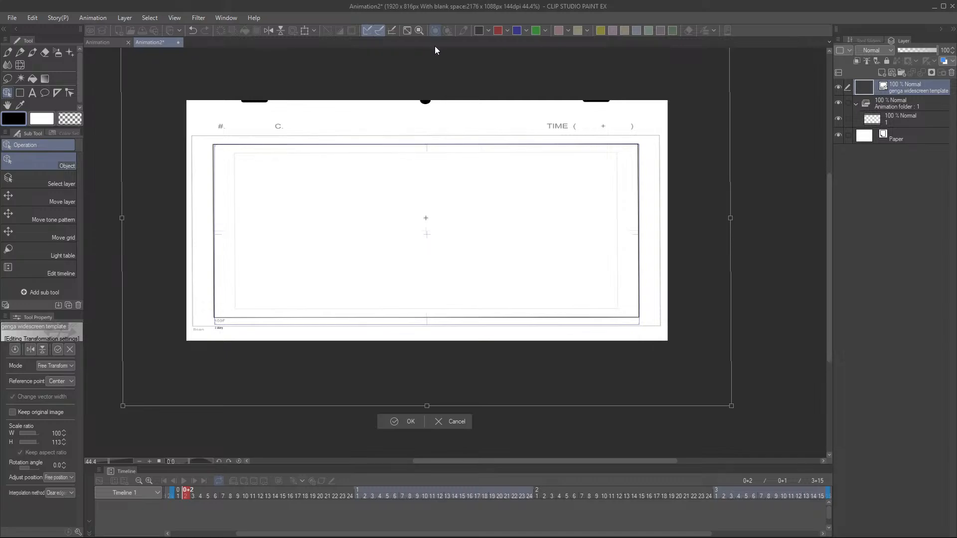
pyautogui.moveTo(424, 404); pyautogui.dragTo(426, 417)
pyautogui.moveTo(466, 313); pyautogui.dragTo(456, 365)
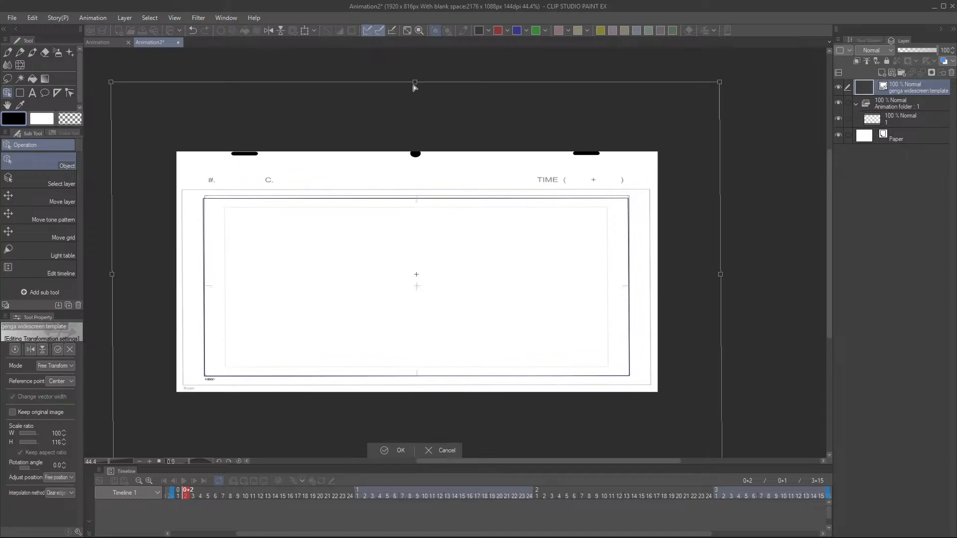
pyautogui.moveTo(415, 84); pyautogui.dragTo(416, 77)
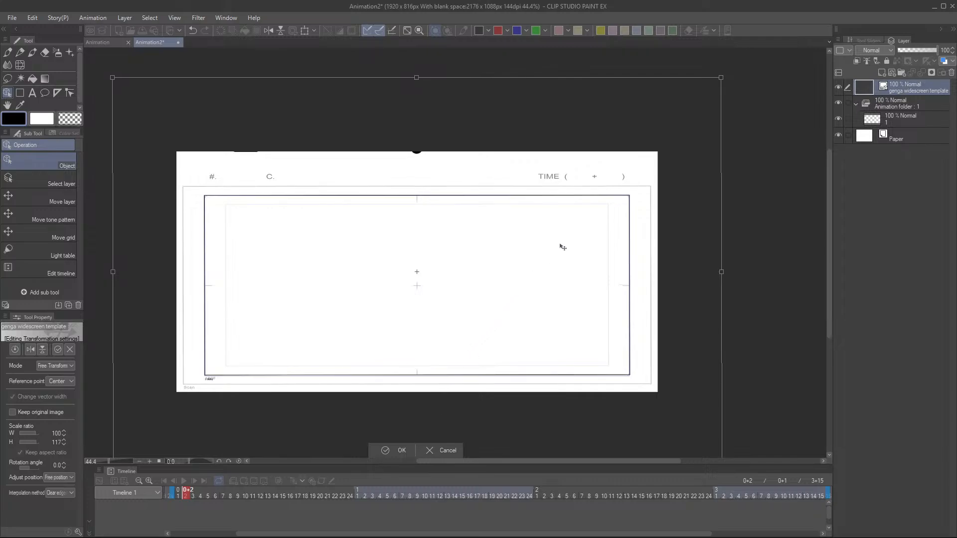
pyautogui.scroll(-1, 423, 254)
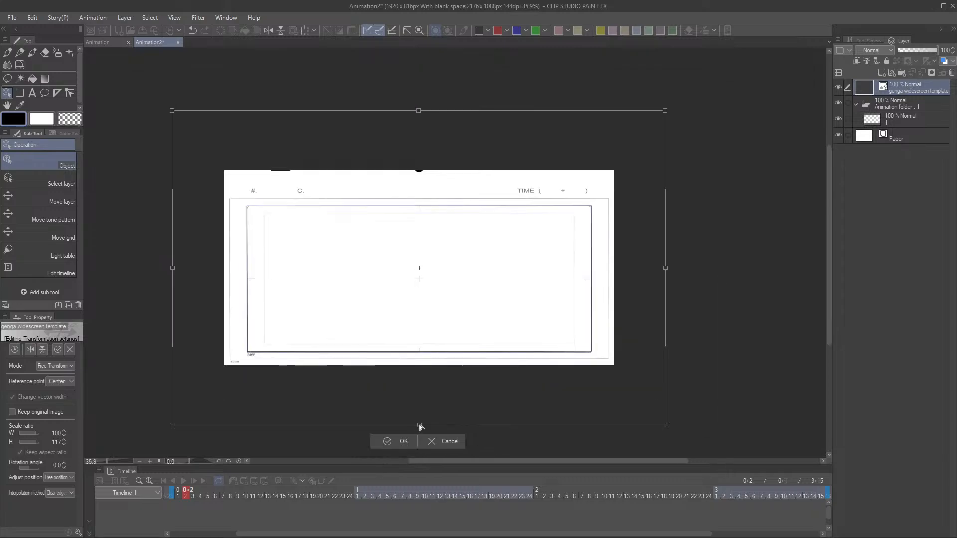
pyautogui.moveTo(420, 427); pyautogui.dragTo(419, 428)
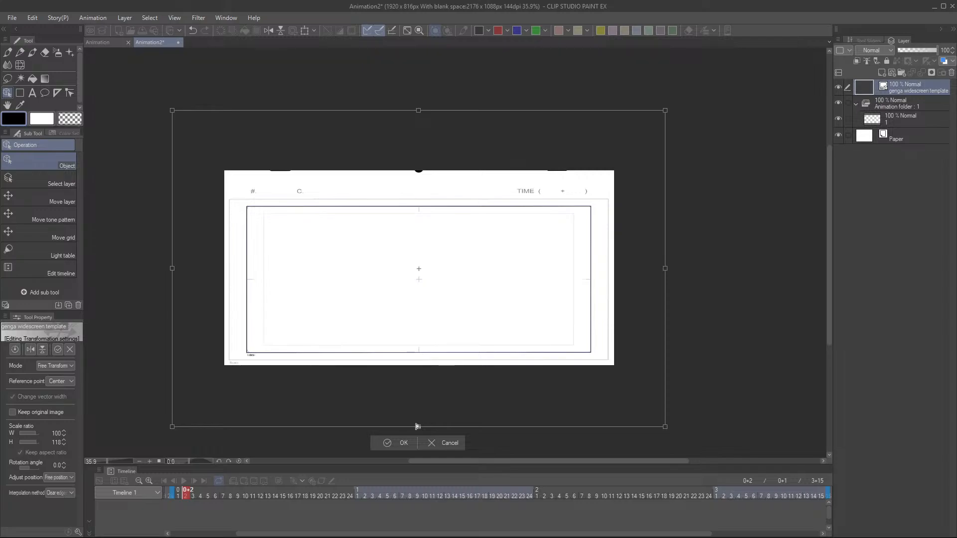
pyautogui.click(398, 443)
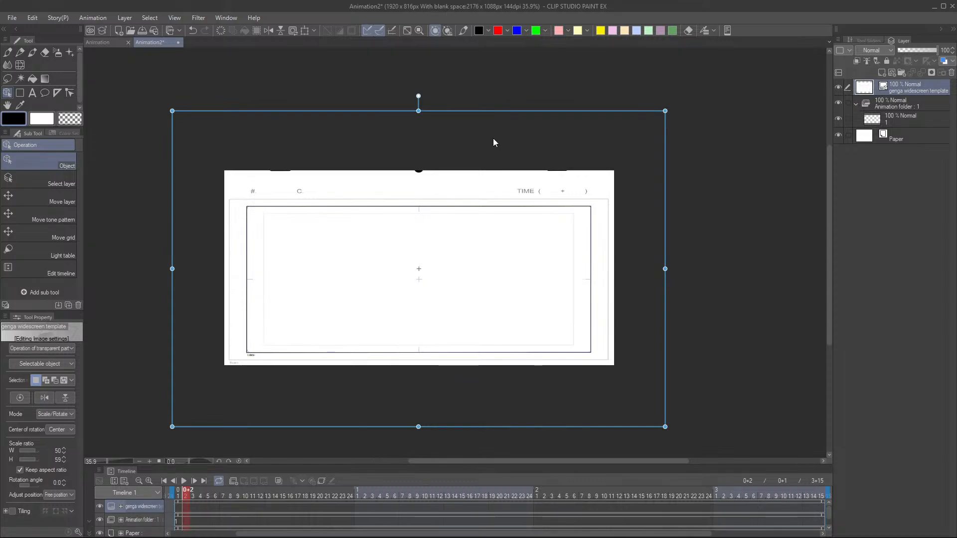
# - Extend the canvas upward to a height of 1235 px so the template's peg holes fit on it
pyautogui.moveTo(479, 219); pyautogui.dragTo(481, 245)
pyautogui.scroll(2, 483, 245)
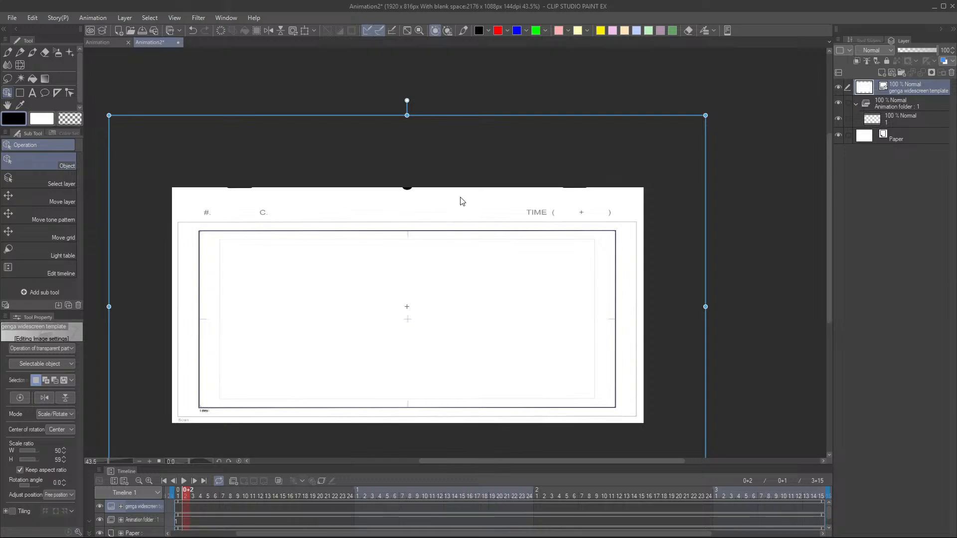
pyautogui.click(33, 18)
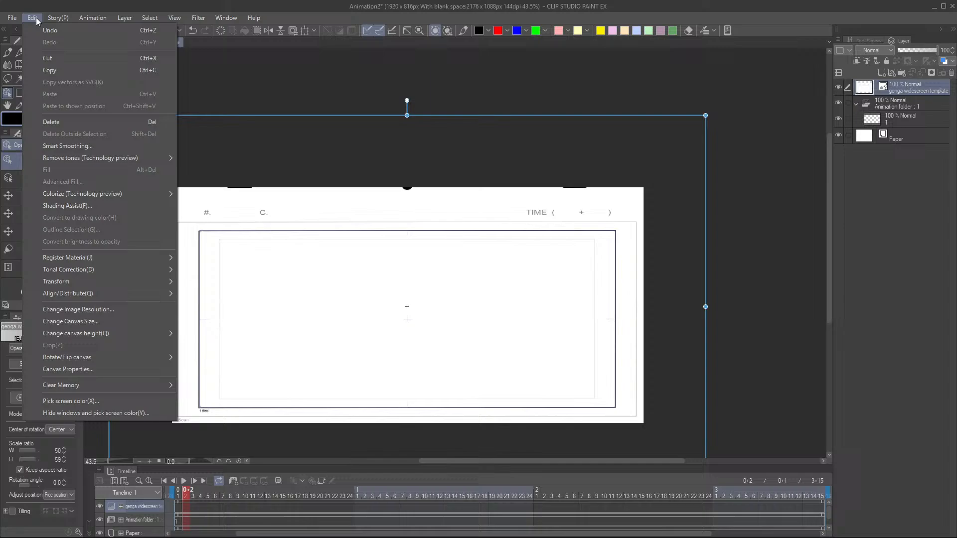
pyautogui.click(140, 321)
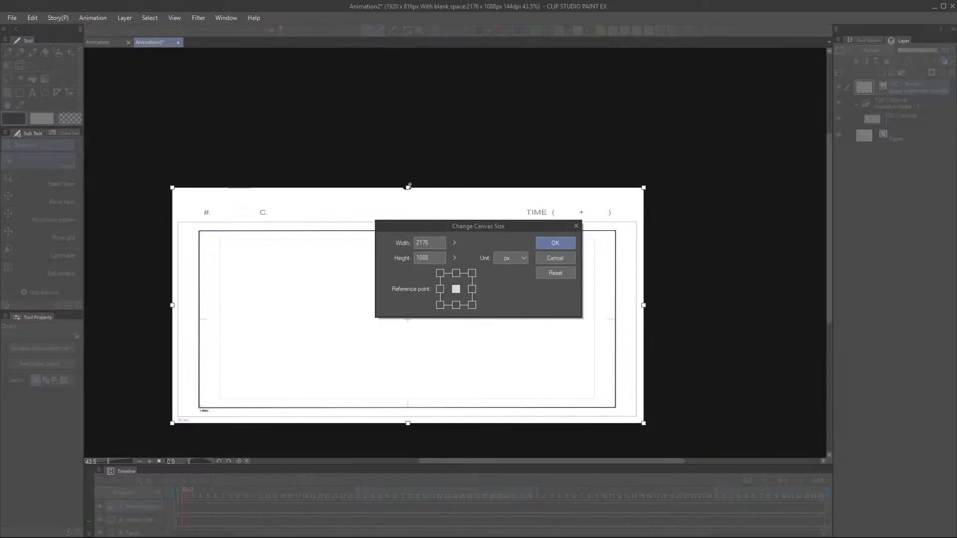
pyautogui.moveTo(407, 187); pyautogui.dragTo(406, 154)
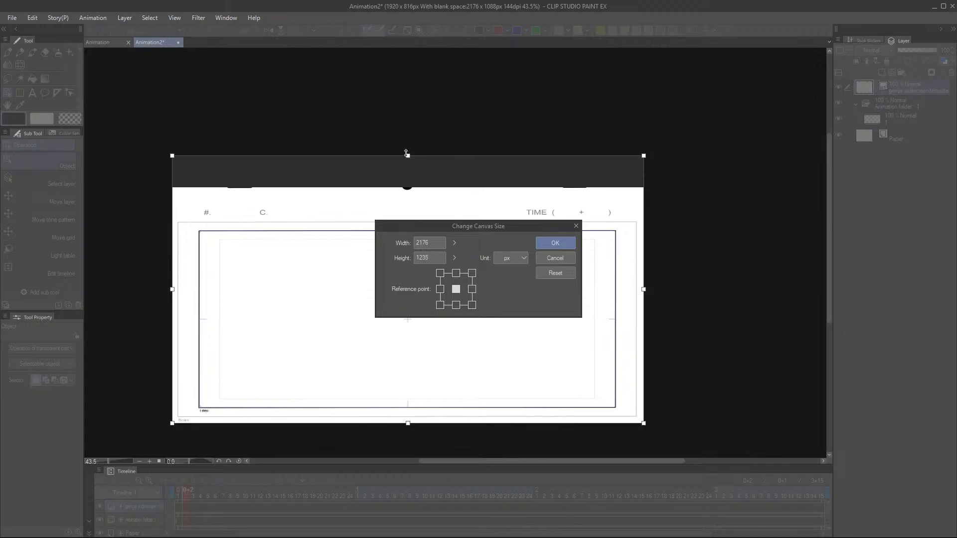
pyautogui.click(552, 246)
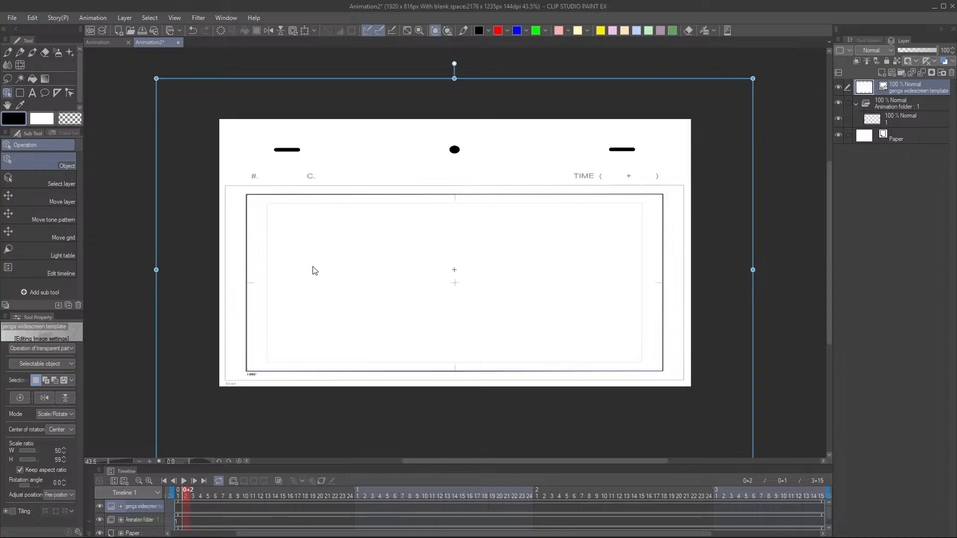
# - Set the template layer's blending mode to Multiply and choose the free Anime line Brush pen
pyautogui.scroll(3, 451, 308)
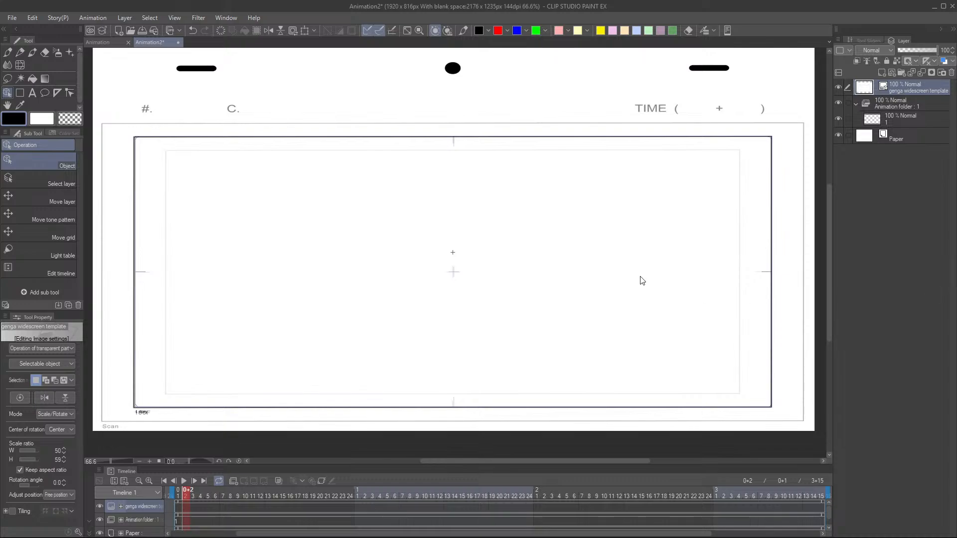
pyautogui.scroll(-1, 629, 280)
pyautogui.scroll(1, 653, 235)
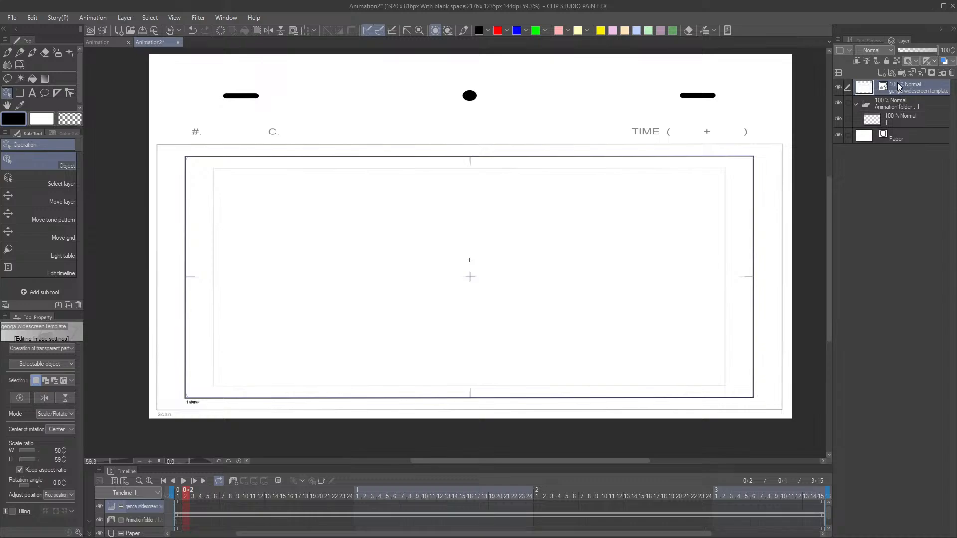
pyautogui.click(868, 50)
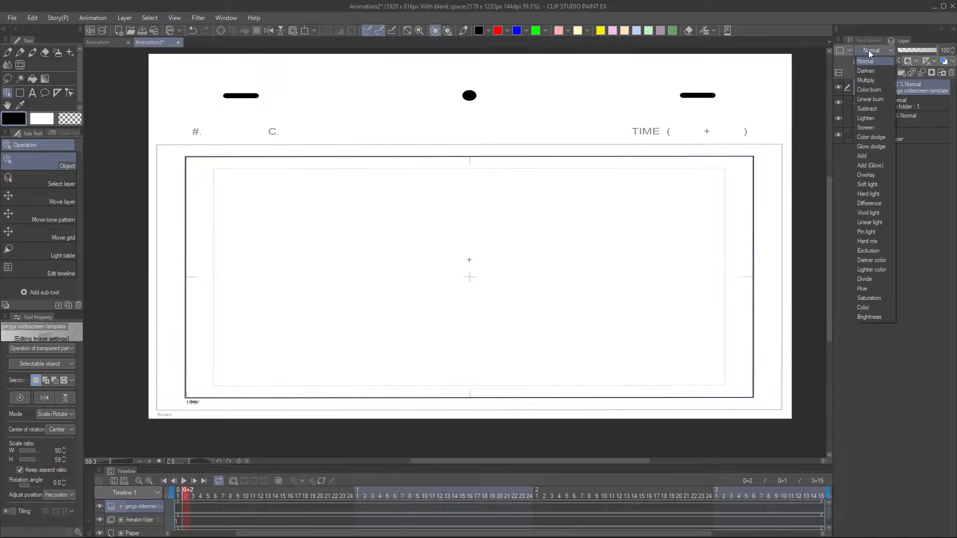
pyautogui.click(873, 79)
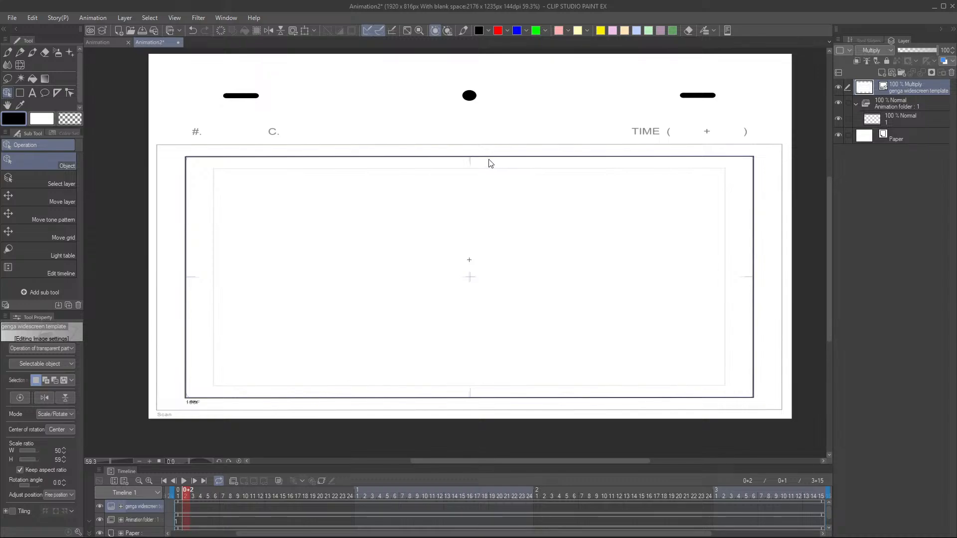
pyautogui.click(462, 31)
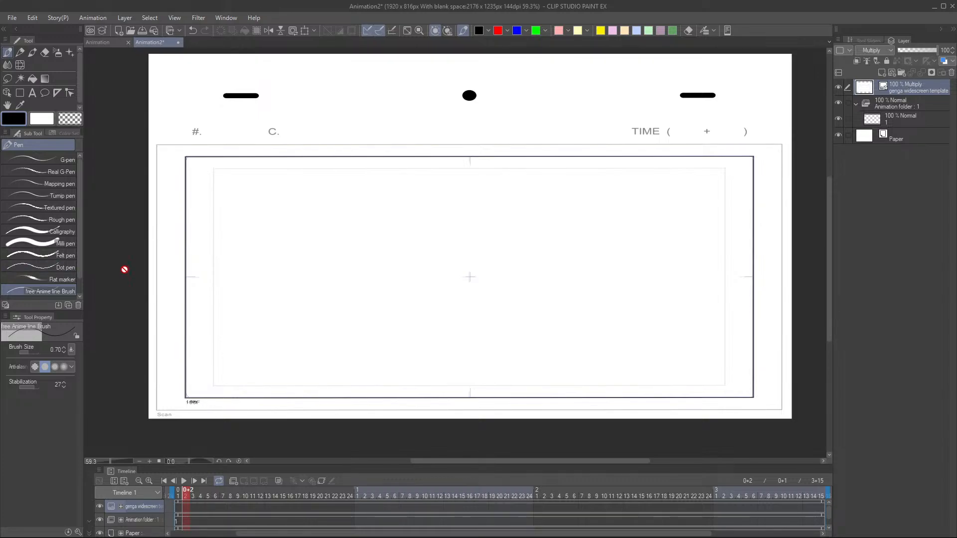
# - Delete the existing animation folder and add a new animation folder between the template and paper layers
pyautogui.click(904, 103)
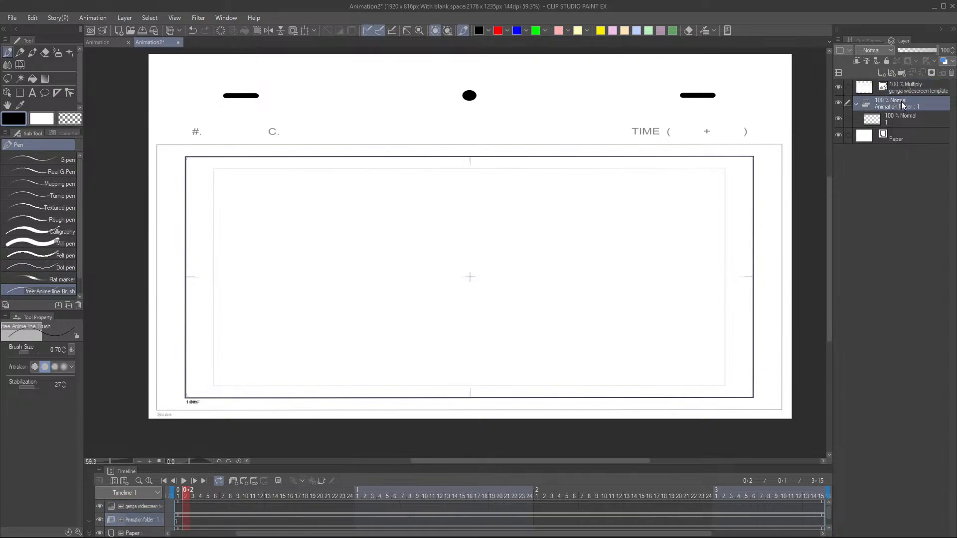
pyautogui.click(951, 73)
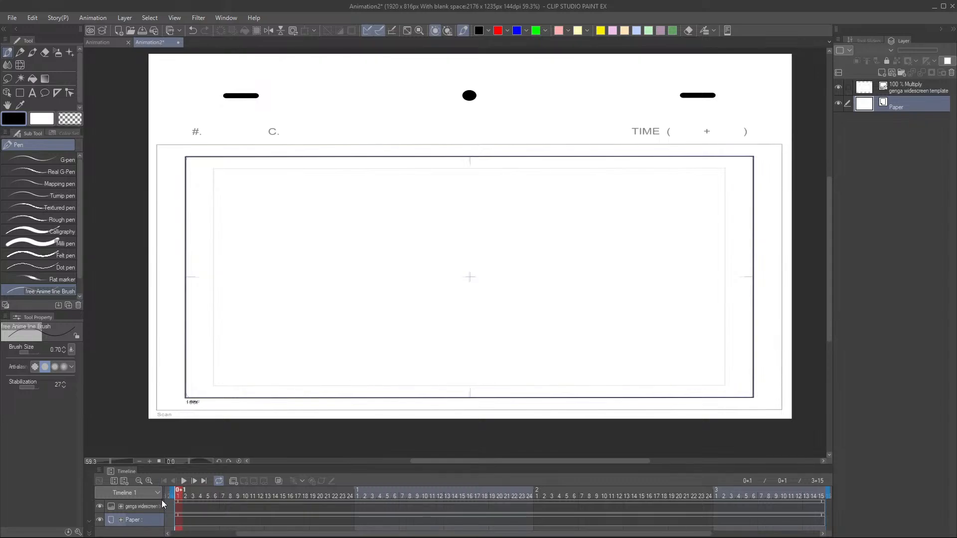
pyautogui.click(233, 481)
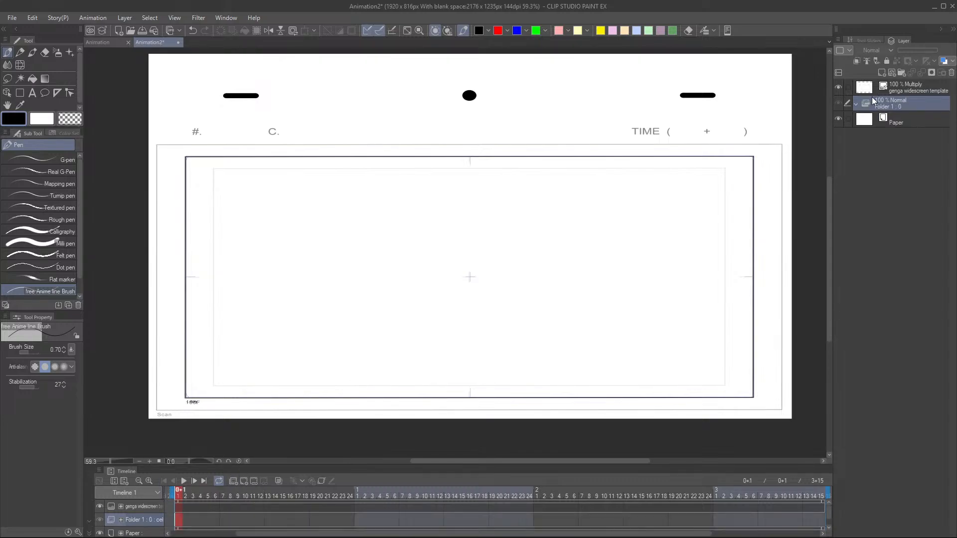
# - Rename the animation folder to A and add cel folder 1 with a new raster layer inside it
pyautogui.doubleClick(880, 107)
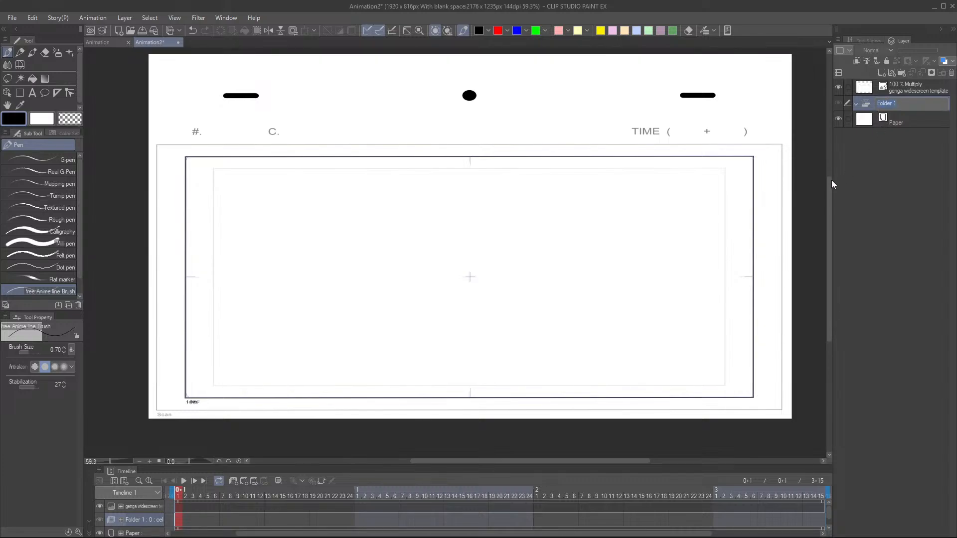
pyautogui.write('A')
pyautogui.press('Return')
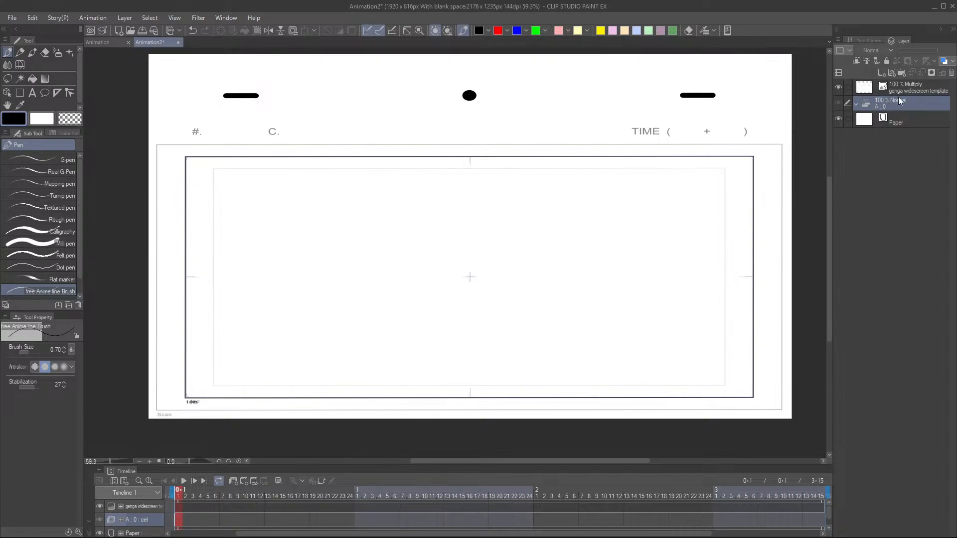
pyautogui.click(900, 73)
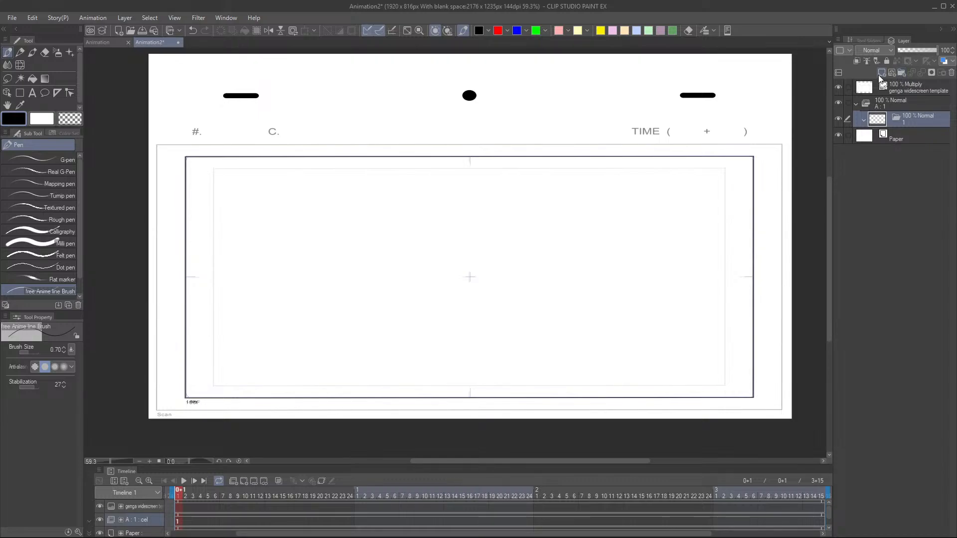
pyautogui.click(882, 72)
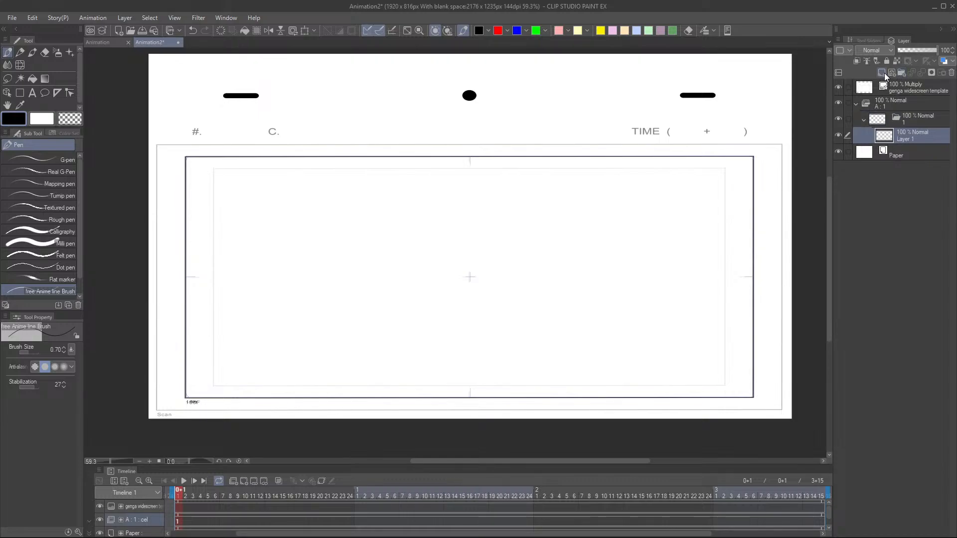
pyautogui.click(255, 481)
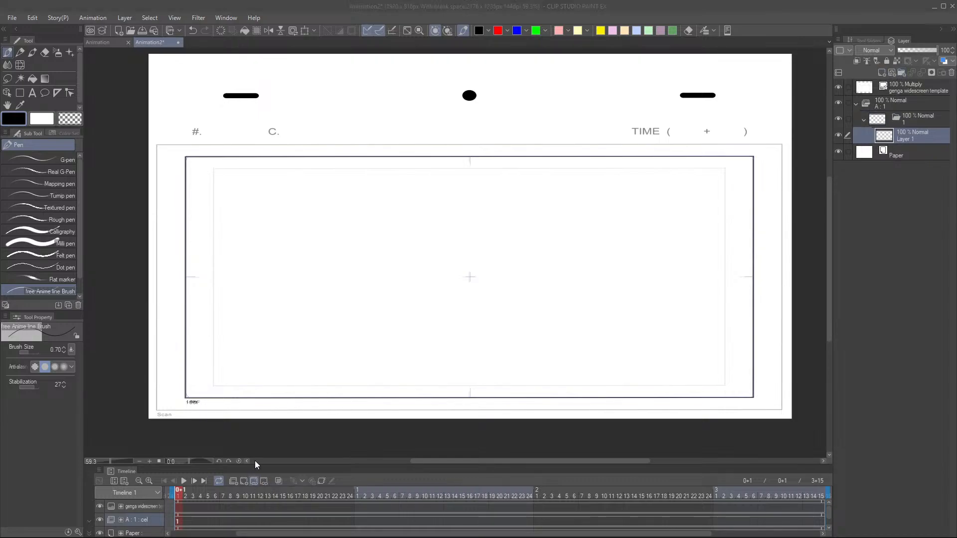
pyautogui.click(591, 227)
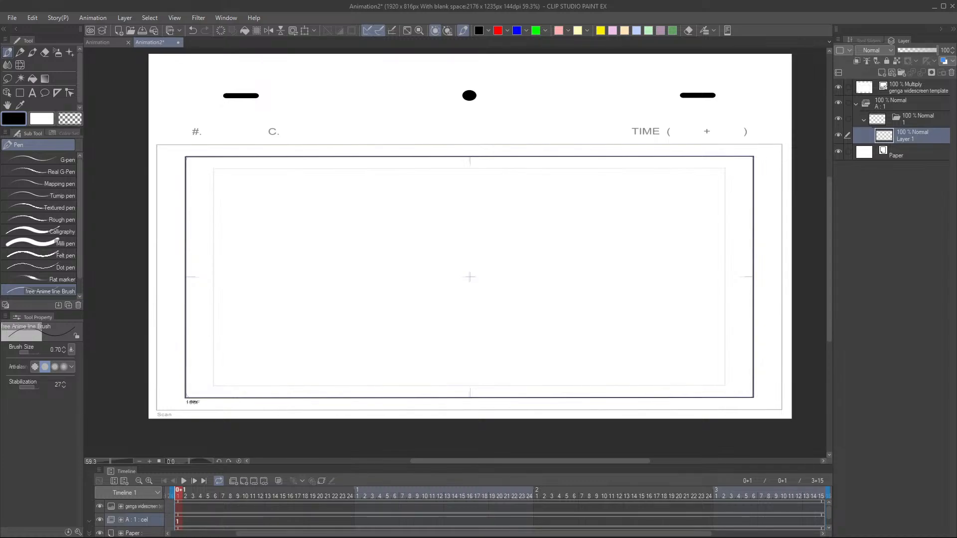
# - Choose blue and the Calligraphy pen, and reduce the brush size to 1.21 mm for handwriting
pyautogui.click(516, 31)
pyautogui.click(65, 231)
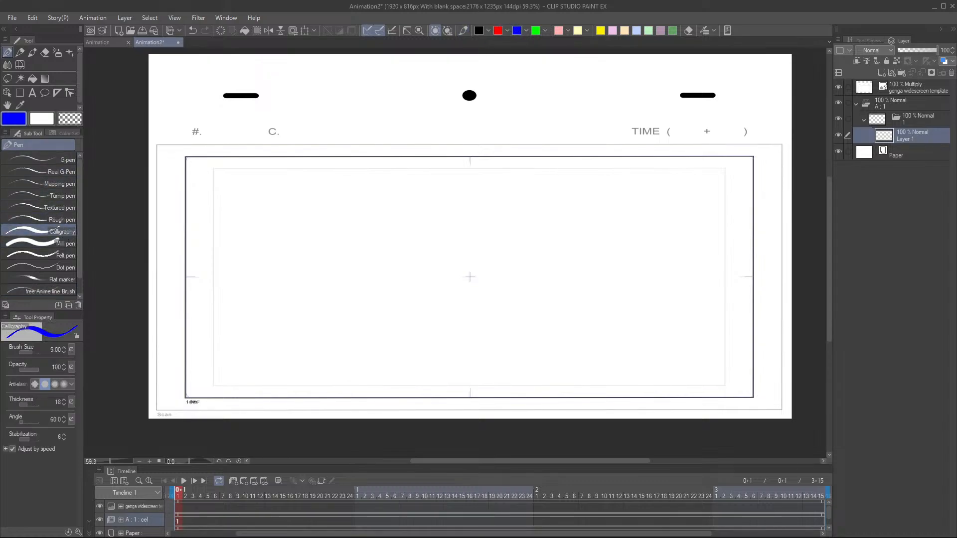
pyautogui.scroll(1, 455, 189)
pyautogui.moveTo(455, 190)
pyautogui.mouseDown()
pyautogui.moveTo(449, 180)
pyautogui.moveTo(443, 203)
pyautogui.mouseUp()
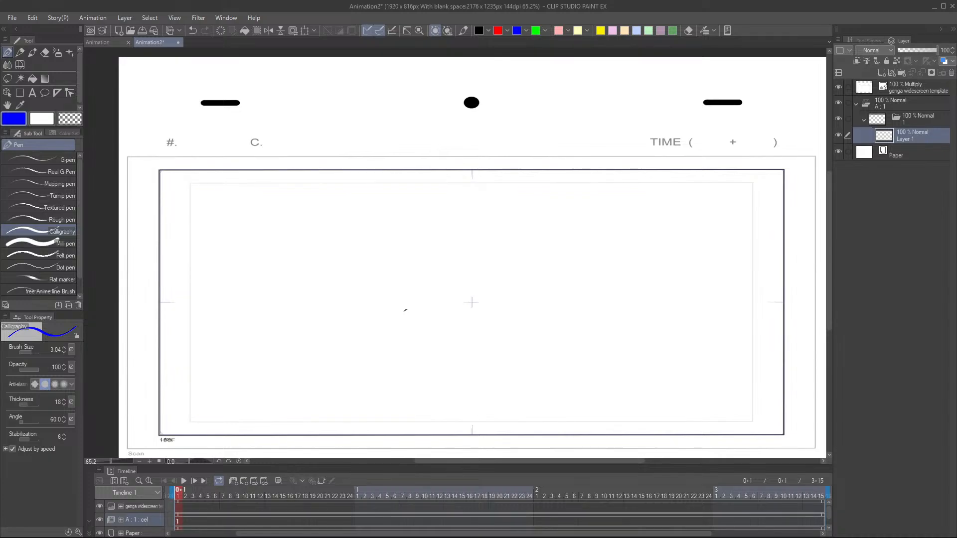
pyautogui.moveTo(285, 131); pyautogui.dragTo(285, 148)
pyautogui.hotkey('ctrl', 'z')
pyautogui.press('[')
pyautogui.press('[')
pyautogui.press('[')
# - Handwrite the heading "What's New!" beside the template's C. label
pyautogui.moveTo(275, 135)
pyautogui.mouseDown()
pyautogui.moveTo(277, 149)
pyautogui.moveTo(313, 150)
pyautogui.mouseUp()
pyautogui.moveTo(304, 142); pyautogui.dragTo(314, 152)
pyautogui.moveTo(317, 133)
pyautogui.mouseDown()
pyautogui.moveTo(350, 137)
pyautogui.moveTo(349, 151)
pyautogui.moveTo(359, 138)
pyautogui.moveTo(369, 150)
pyautogui.moveTo(383, 132)
pyautogui.moveTo(392, 151)
pyautogui.mouseUp()
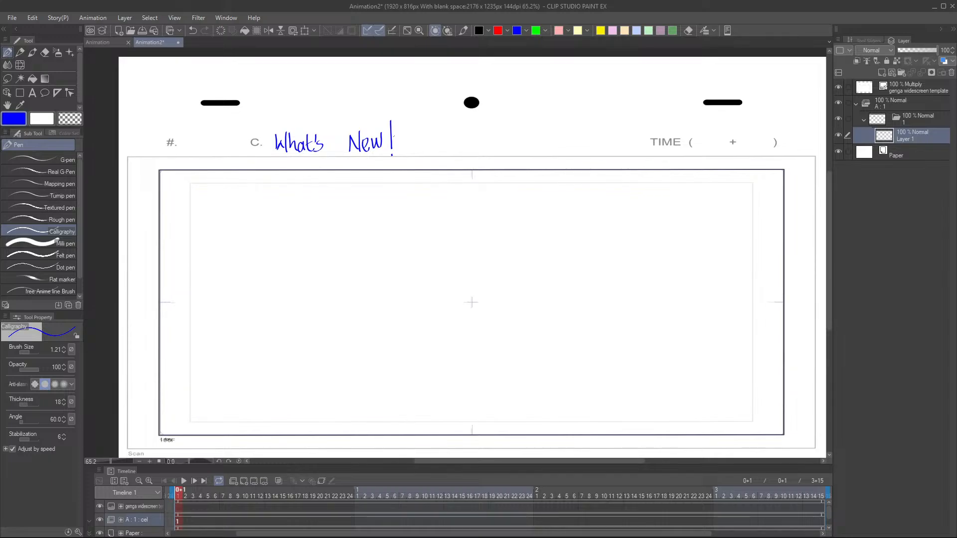
# - Handwrite the first list item "1. Tool Sliders." in the upper-left part of the template frame
pyautogui.moveTo(202, 204); pyautogui.dragTo(203, 219)
pyautogui.moveTo(264, 247); pyautogui.dragTo(289, 265)
pyautogui.scroll(2, 289, 265)
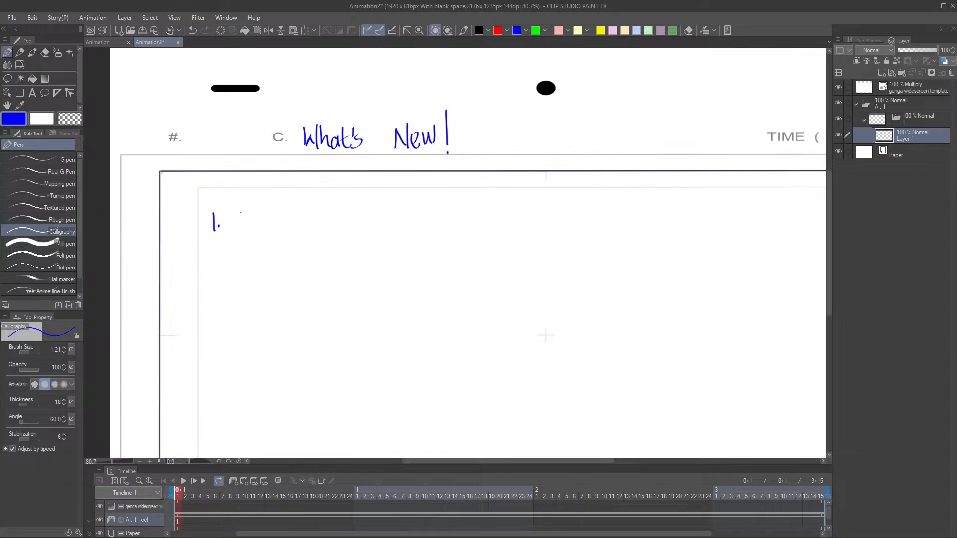
pyautogui.moveTo(241, 212); pyautogui.dragTo(258, 209)
pyautogui.moveTo(249, 212)
pyautogui.mouseDown()
pyautogui.moveTo(270, 227)
pyautogui.moveTo(277, 213)
pyautogui.moveTo(306, 211)
pyautogui.moveTo(302, 226)
pyautogui.moveTo(319, 207)
pyautogui.moveTo(321, 223)
pyautogui.moveTo(336, 208)
pyautogui.moveTo(357, 220)
pyautogui.mouseUp()
pyautogui.click(369, 217)
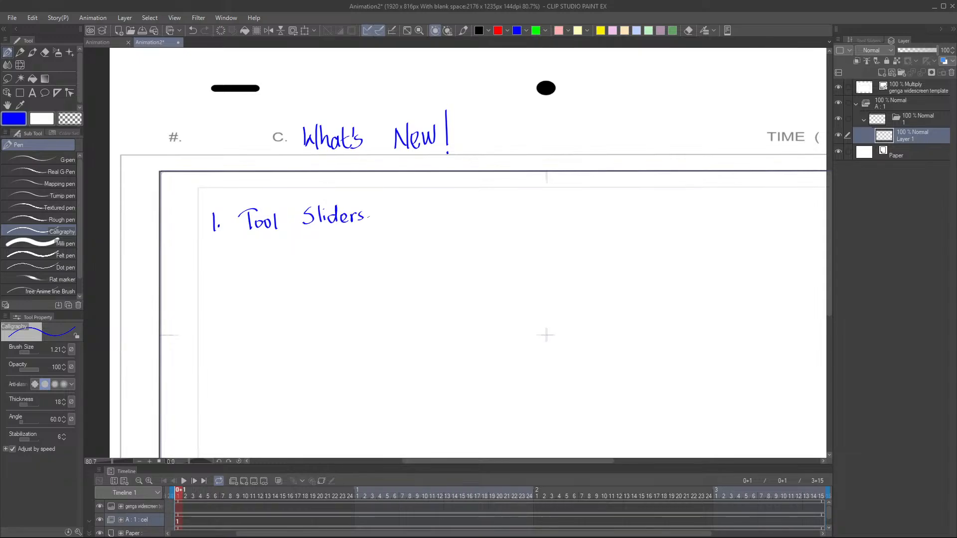
# - Handwrite the second list item "2. Magnetic Lasso" below the first one
pyautogui.scroll(-3, 412, 264)
pyautogui.scroll(1, 402, 252)
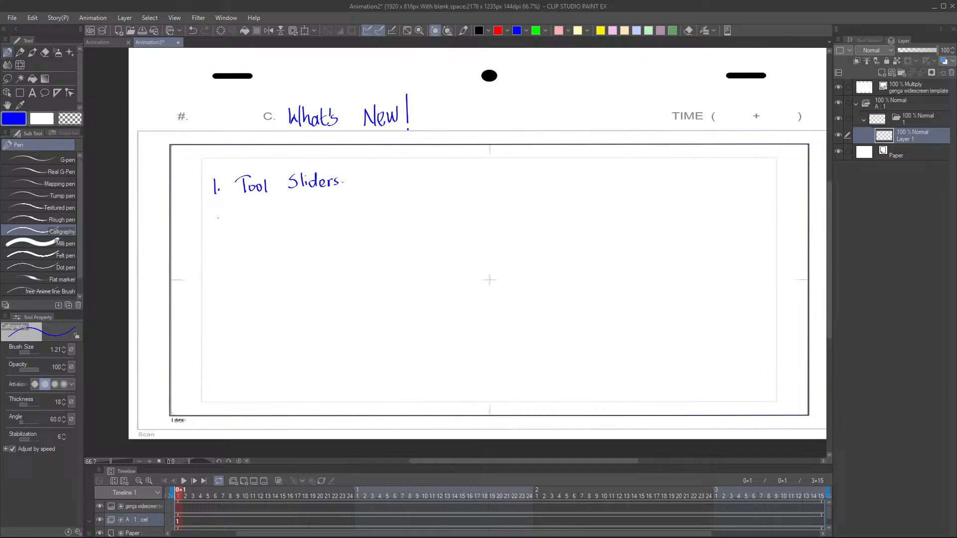
pyautogui.moveTo(213, 214); pyautogui.dragTo(220, 224)
pyautogui.moveTo(243, 221)
pyautogui.mouseDown()
pyautogui.moveTo(254, 203)
pyautogui.moveTo(274, 214)
pyautogui.moveTo(282, 235)
pyautogui.moveTo(264, 235)
pyautogui.moveTo(305, 215)
pyautogui.mouseUp()
pyautogui.moveTo(307, 205); pyautogui.dragTo(307, 216)
pyautogui.moveTo(304, 208)
pyautogui.mouseDown()
pyautogui.moveTo(351, 214)
pyautogui.moveTo(391, 201)
pyautogui.mouseUp()
pyautogui.click(358, 205)
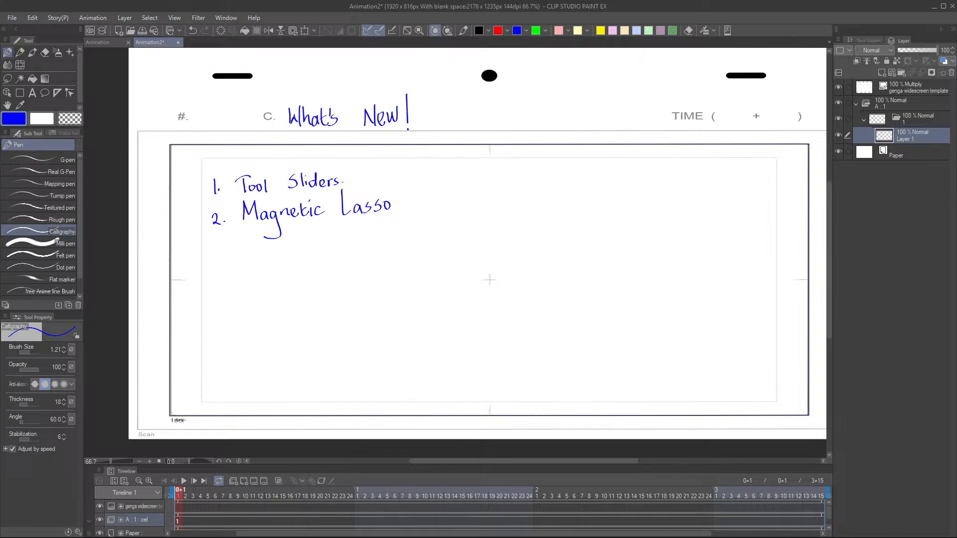
# - Handwrite the third list item "3. Apply colors to the timeline" under the Magnetic Lasso line
pyautogui.moveTo(218, 244); pyautogui.dragTo(214, 255)
pyautogui.moveTo(245, 235)
pyautogui.mouseDown()
pyautogui.moveTo(241, 256)
pyautogui.moveTo(254, 264)
pyautogui.moveTo(289, 248)
pyautogui.moveTo(269, 276)
pyautogui.mouseUp()
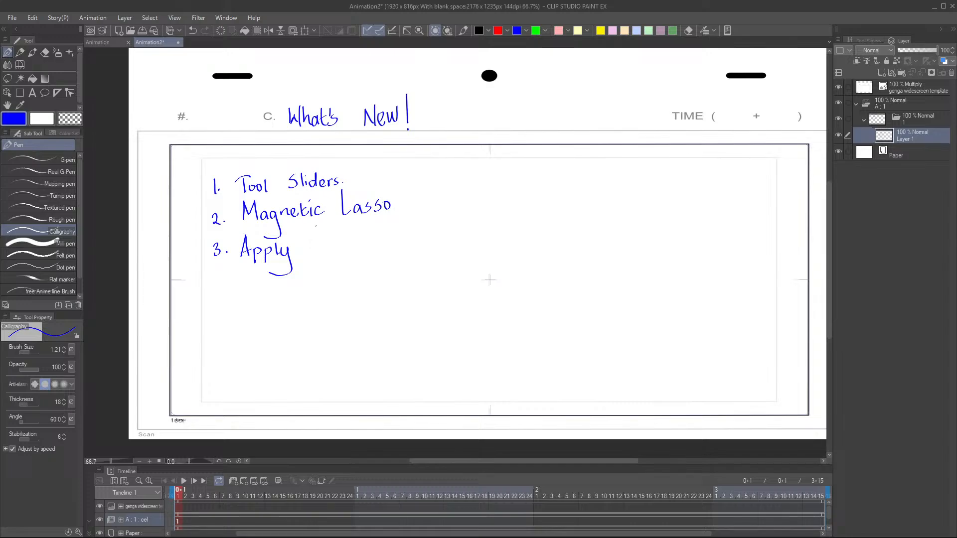
pyautogui.moveTo(319, 242)
pyautogui.mouseDown()
pyautogui.moveTo(314, 251)
pyautogui.moveTo(405, 248)
pyautogui.mouseUp()
pyautogui.click(365, 243)
pyautogui.moveTo(401, 242); pyautogui.dragTo(439, 250)
pyautogui.moveTo(435, 243)
pyautogui.mouseDown()
pyautogui.moveTo(472, 249)
pyautogui.moveTo(473, 237)
pyautogui.moveTo(480, 249)
pyautogui.moveTo(500, 247)
pyautogui.mouseUp()
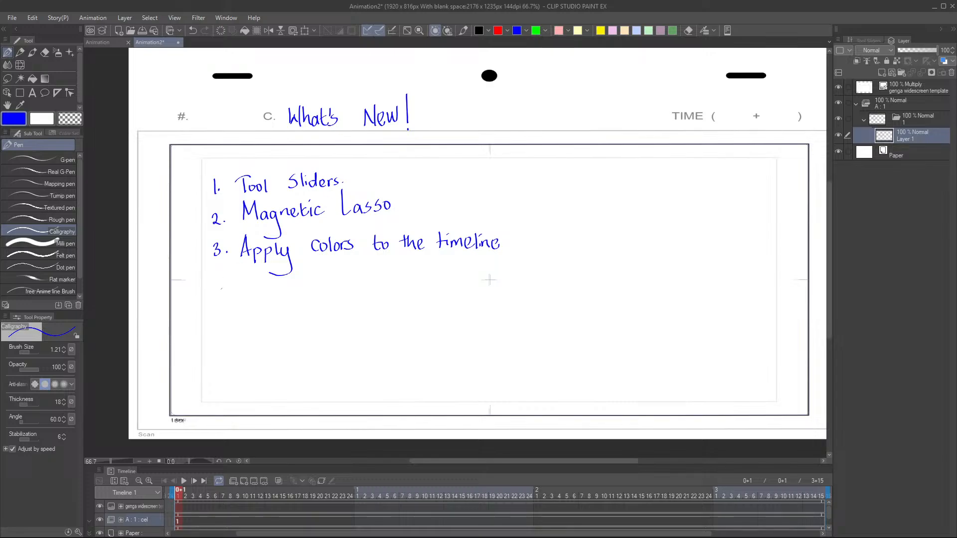
# - Handwrite the fourth list item "4. Draw on 3D objectives" under the third line
pyautogui.moveTo(216, 282)
pyautogui.mouseDown()
pyautogui.moveTo(211, 295)
pyautogui.moveTo(221, 291)
pyautogui.mouseUp()
pyautogui.moveTo(217, 283); pyautogui.dragTo(221, 298)
pyautogui.moveTo(240, 277)
pyautogui.mouseDown()
pyautogui.moveTo(241, 297)
pyautogui.moveTo(266, 291)
pyautogui.mouseUp()
pyautogui.moveTo(271, 289)
pyautogui.mouseDown()
pyautogui.moveTo(298, 295)
pyautogui.moveTo(340, 282)
pyautogui.mouseUp()
pyautogui.moveTo(340, 278)
pyautogui.mouseDown()
pyautogui.moveTo(330, 293)
pyautogui.moveTo(375, 285)
pyautogui.moveTo(389, 303)
pyautogui.moveTo(432, 279)
pyautogui.moveTo(441, 288)
pyautogui.mouseUp()
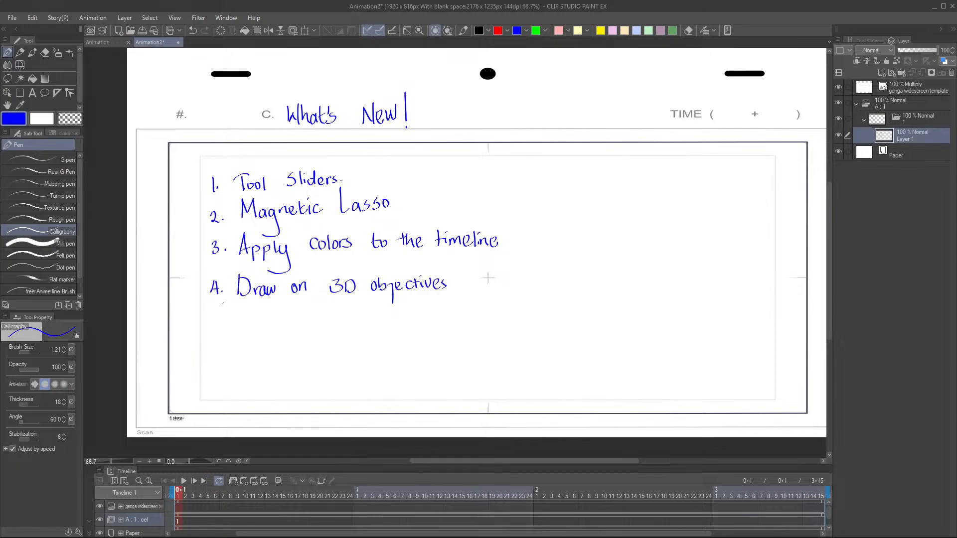
# - Handwrite the fifth list item "5. Import sound from video" under the fourth line
pyautogui.moveTo(212, 324); pyautogui.dragTo(211, 335)
pyautogui.click(222, 332)
pyautogui.moveTo(240, 308)
pyautogui.mouseDown()
pyautogui.moveTo(240, 328)
pyautogui.moveTo(247, 320)
pyautogui.moveTo(258, 337)
pyautogui.moveTo(260, 319)
pyautogui.moveTo(280, 329)
pyautogui.mouseUp()
pyautogui.moveTo(317, 312); pyautogui.dragTo(340, 317)
pyautogui.moveTo(342, 325); pyautogui.dragTo(392, 324)
pyautogui.moveTo(388, 319)
pyautogui.mouseDown()
pyautogui.moveTo(425, 325)
pyautogui.moveTo(447, 313)
pyautogui.moveTo(450, 324)
pyautogui.moveTo(465, 325)
pyautogui.moveTo(482, 317)
pyautogui.mouseUp()
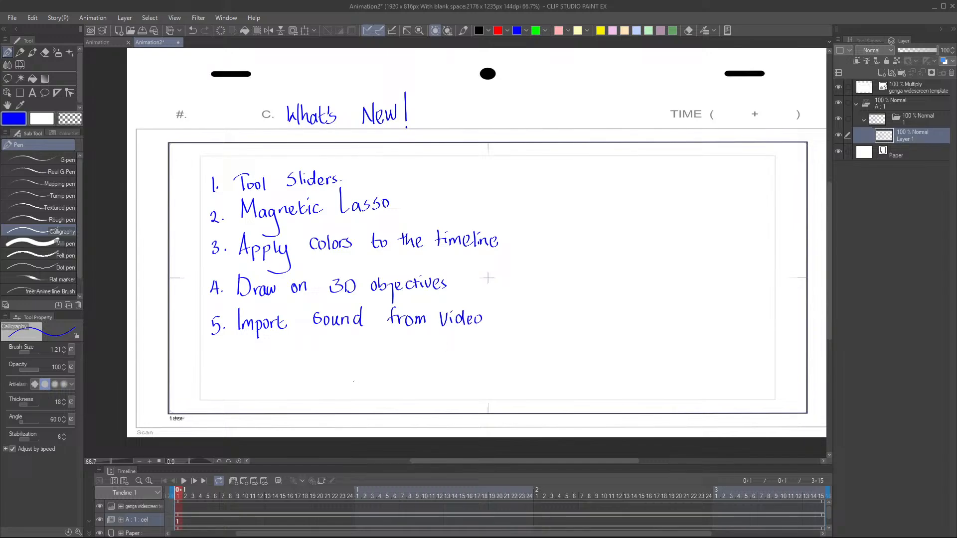
# - Handwrite the sixth list item "6. Snap Objects." under the fifth line
pyautogui.moveTo(215, 353)
pyautogui.mouseDown()
pyautogui.moveTo(247, 353)
pyautogui.moveTo(240, 366)
pyautogui.moveTo(261, 354)
pyautogui.moveTo(265, 363)
pyautogui.moveTo(277, 357)
pyautogui.moveTo(279, 371)
pyautogui.moveTo(282, 362)
pyautogui.moveTo(310, 362)
pyautogui.moveTo(309, 351)
pyautogui.moveTo(331, 372)
pyautogui.moveTo(359, 362)
pyautogui.mouseUp()
pyautogui.moveTo(354, 354); pyautogui.dragTo(366, 349)
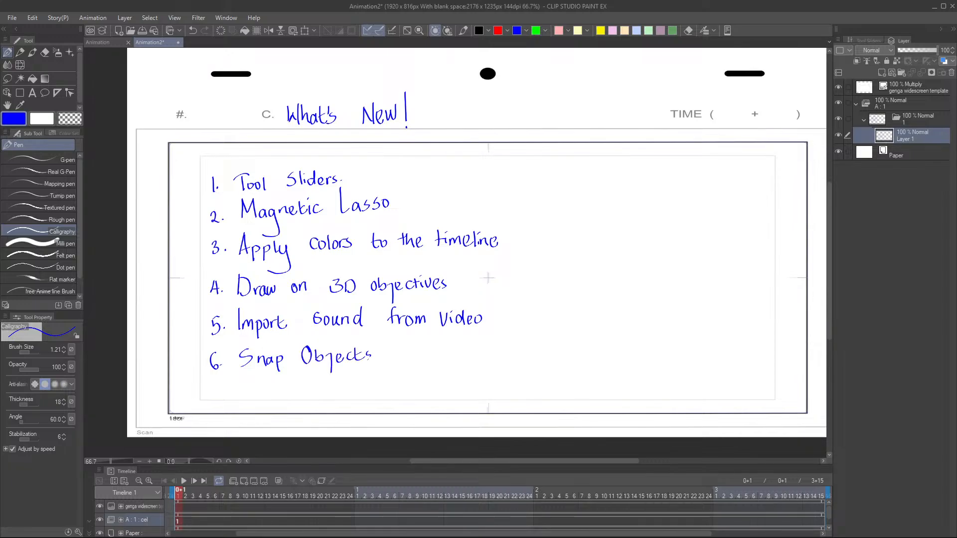
pyautogui.click(376, 354)
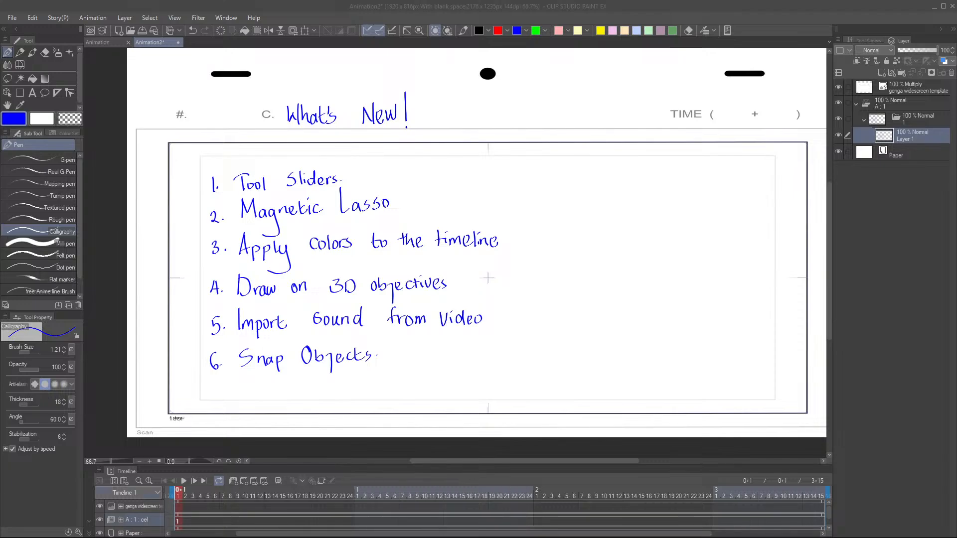
# - Handwrite the seventh list item "7. Puppet Warp" at the lower edge of the template frame
pyautogui.click(362, 11)
pyautogui.moveTo(222, 379)
pyautogui.mouseDown()
pyautogui.moveTo(220, 398)
pyautogui.moveTo(278, 361)
pyautogui.mouseUp()
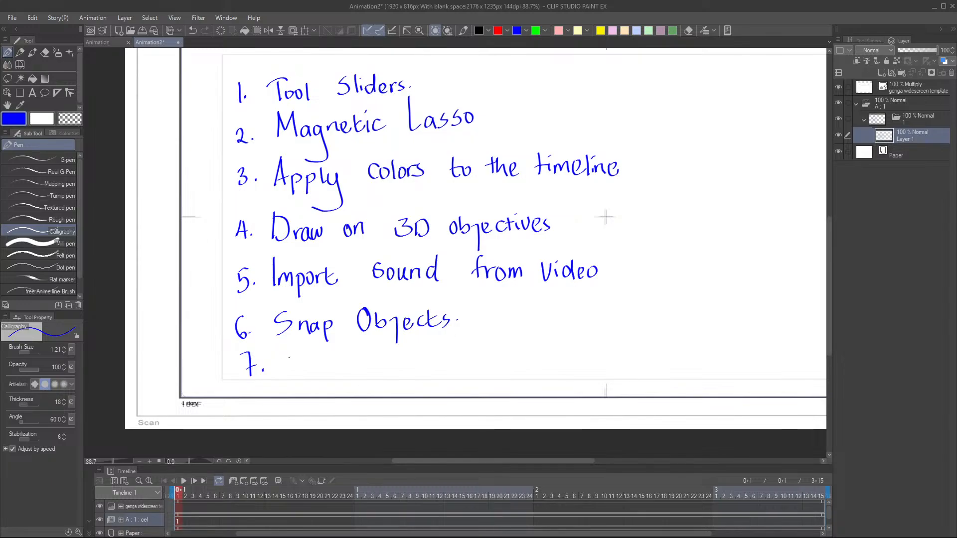
pyautogui.moveTo(287, 357); pyautogui.dragTo(293, 373)
pyautogui.moveTo(300, 369)
pyautogui.mouseDown()
pyautogui.moveTo(323, 389)
pyautogui.moveTo(343, 377)
pyautogui.mouseUp()
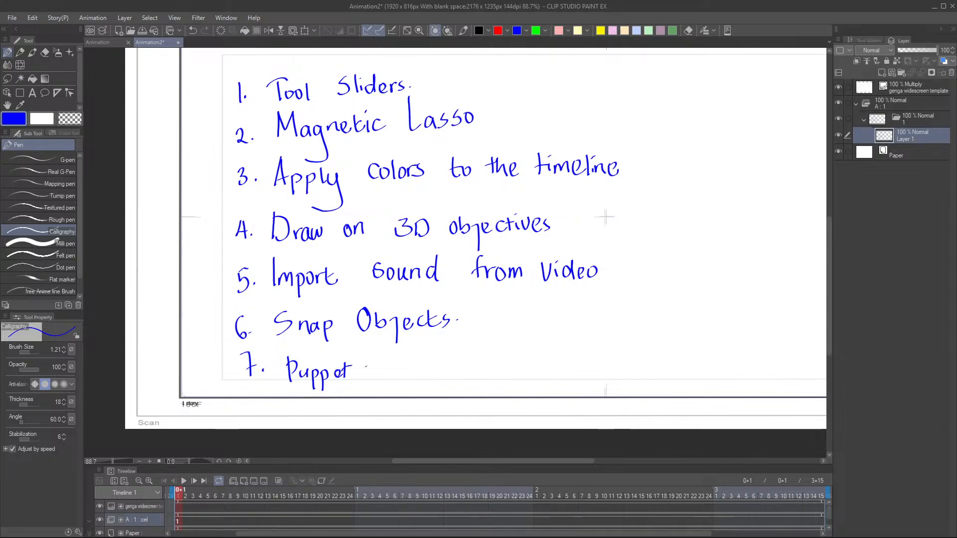
pyautogui.moveTo(399, 360)
pyautogui.mouseDown()
pyautogui.moveTo(418, 360)
pyautogui.moveTo(427, 380)
pyautogui.moveTo(434, 370)
pyautogui.moveTo(439, 393)
pyautogui.moveTo(440, 380)
pyautogui.mouseUp()
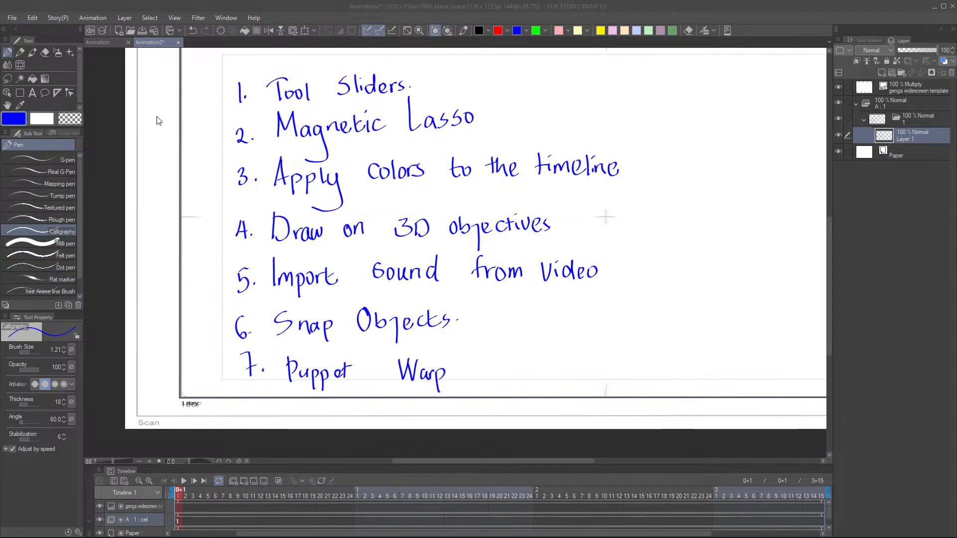
# - Show the Tool Sliders palette as a shortened floating window beside the handwritten list
pyautogui.scroll(-3, 269, 200)
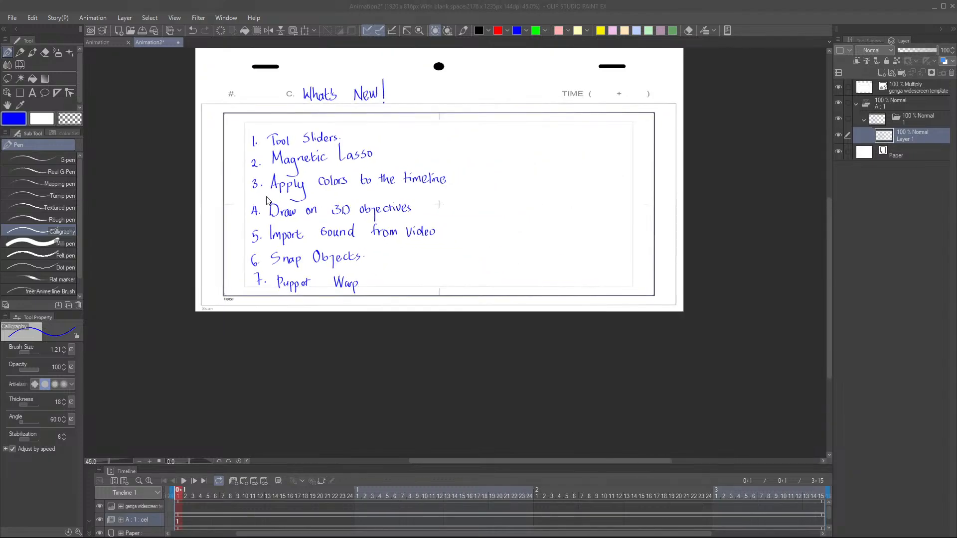
pyautogui.click(497, 12)
pyautogui.moveTo(477, 208); pyautogui.dragTo(466, 309)
pyautogui.scroll(1, 468, 291)
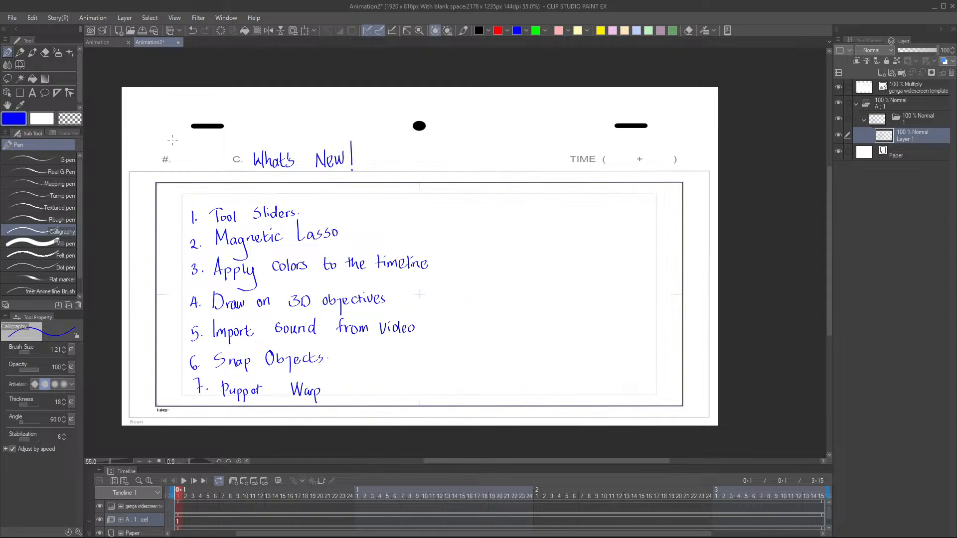
pyautogui.click(231, 17)
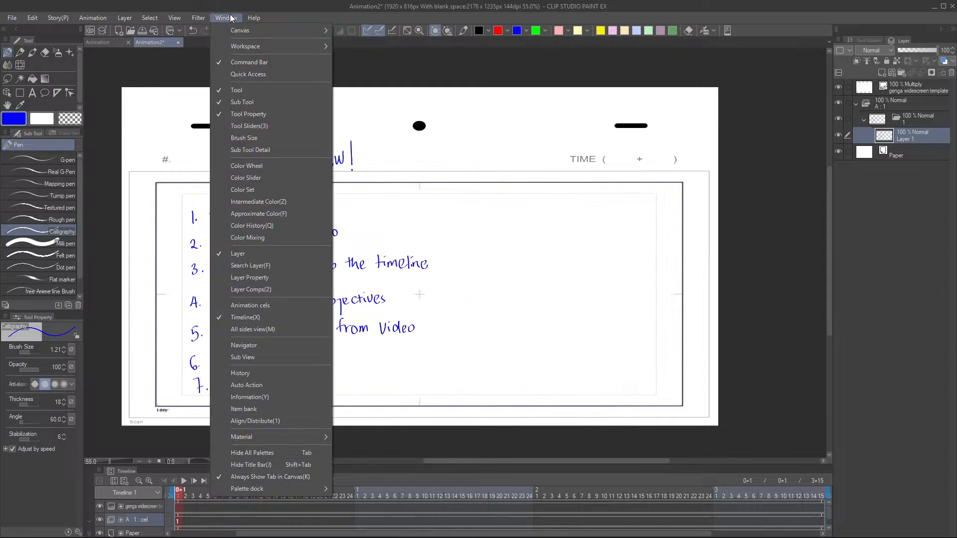
pyautogui.click(266, 127)
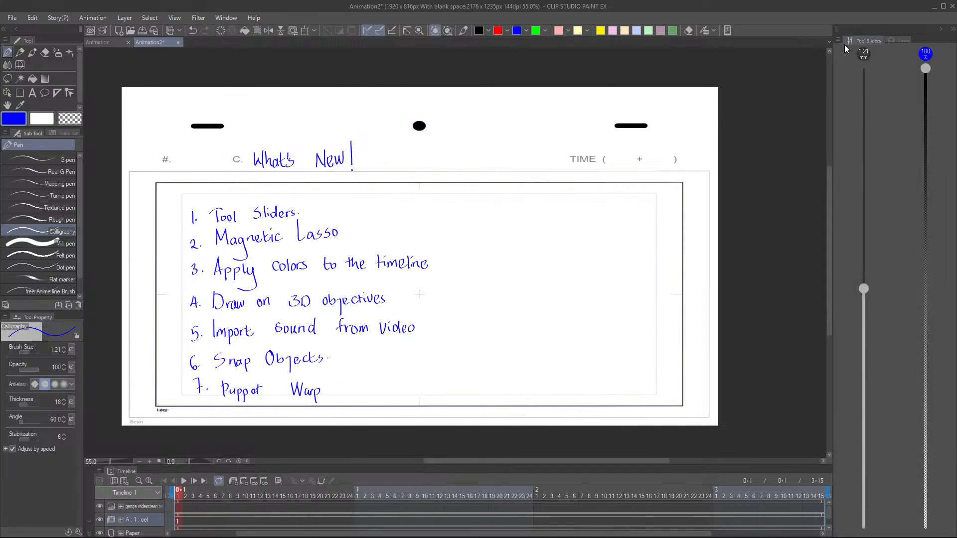
pyautogui.moveTo(852, 44); pyautogui.dragTo(608, 70)
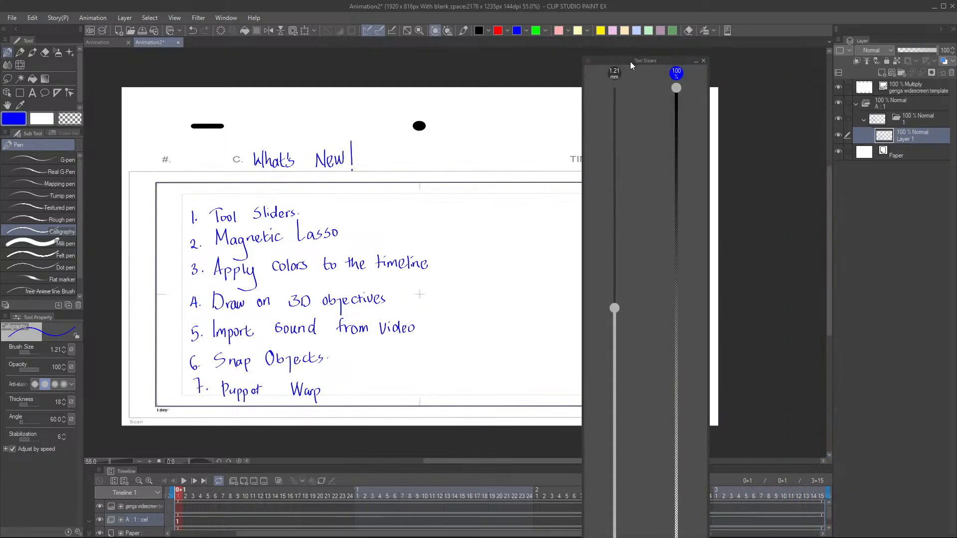
pyautogui.moveTo(627, 59); pyautogui.dragTo(731, 123)
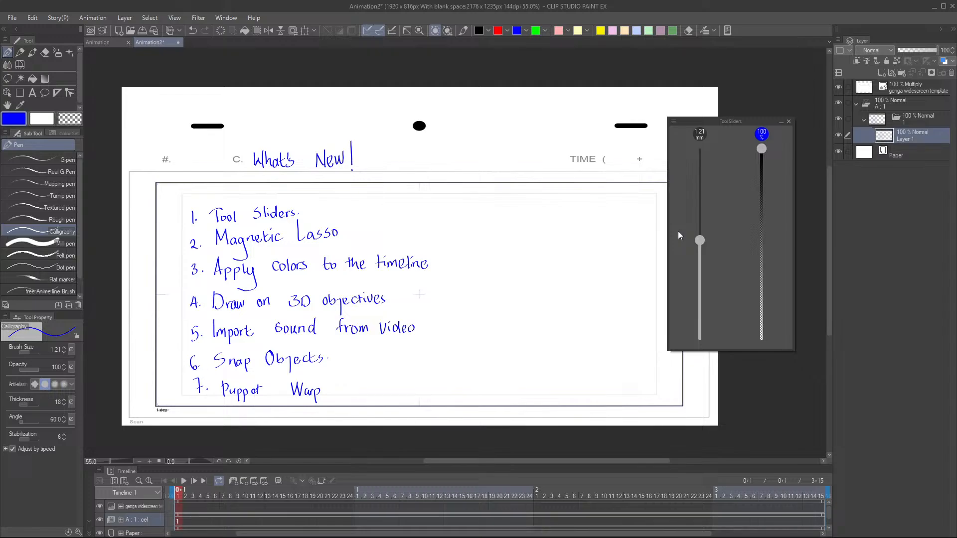
# - Add a raster layer above the handwritten list layer and choose black with the free Anime line Brush
pyautogui.click(481, 32)
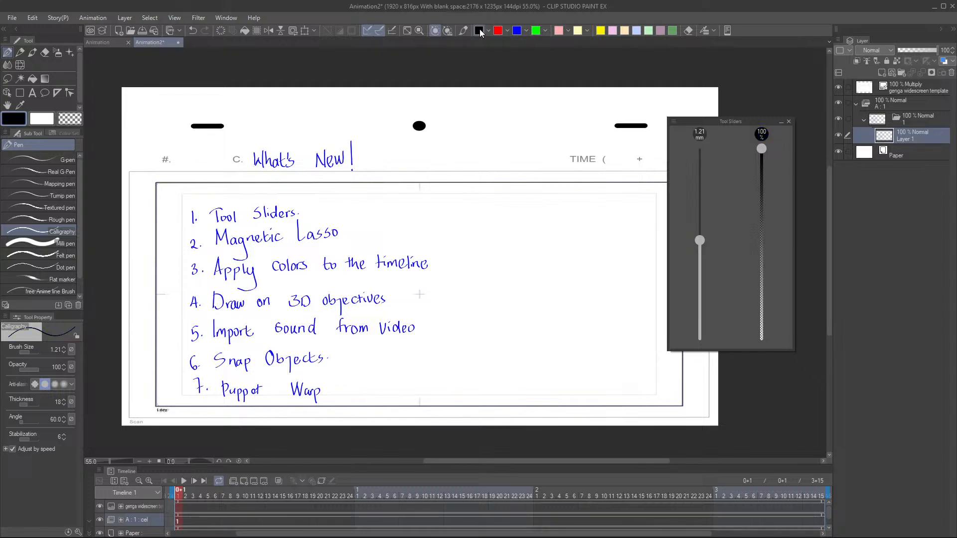
pyautogui.moveTo(557, 255)
pyautogui.mouseDown()
pyautogui.moveTo(517, 256)
pyautogui.moveTo(512, 224)
pyautogui.mouseUp()
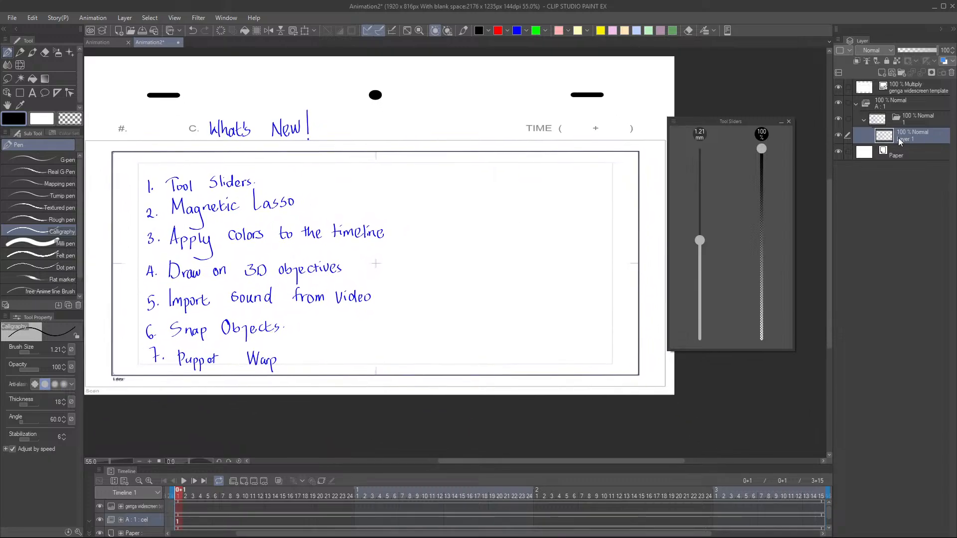
pyautogui.click(881, 73)
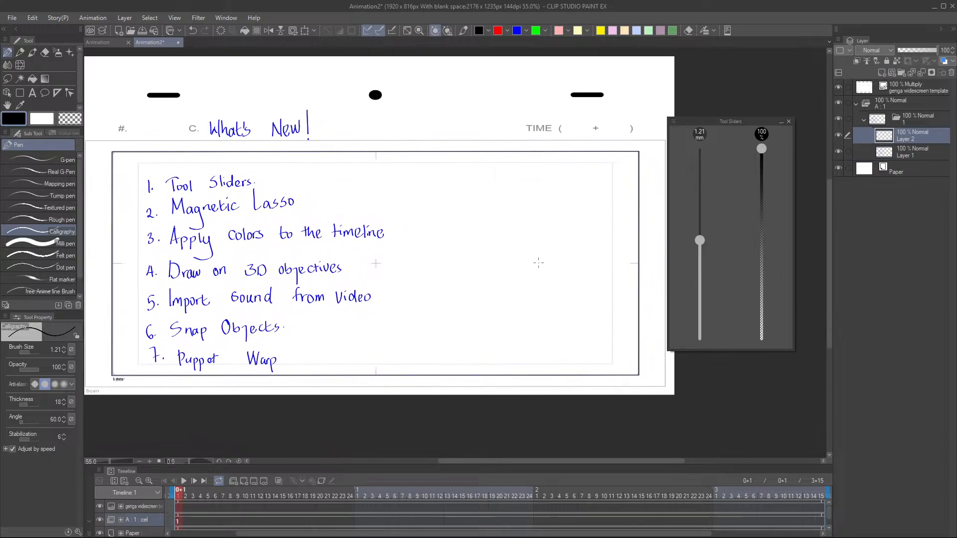
pyautogui.moveTo(538, 263); pyautogui.dragTo(521, 275)
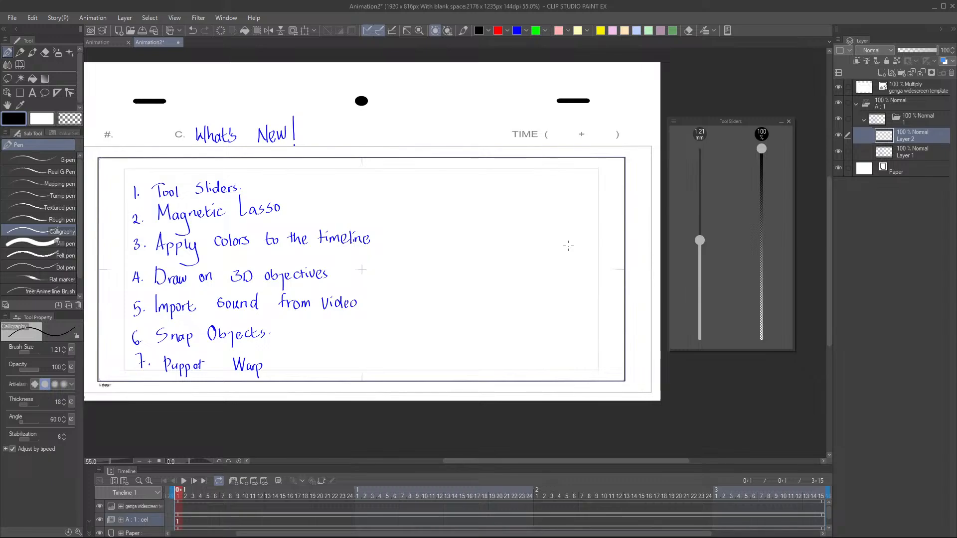
pyautogui.click(463, 31)
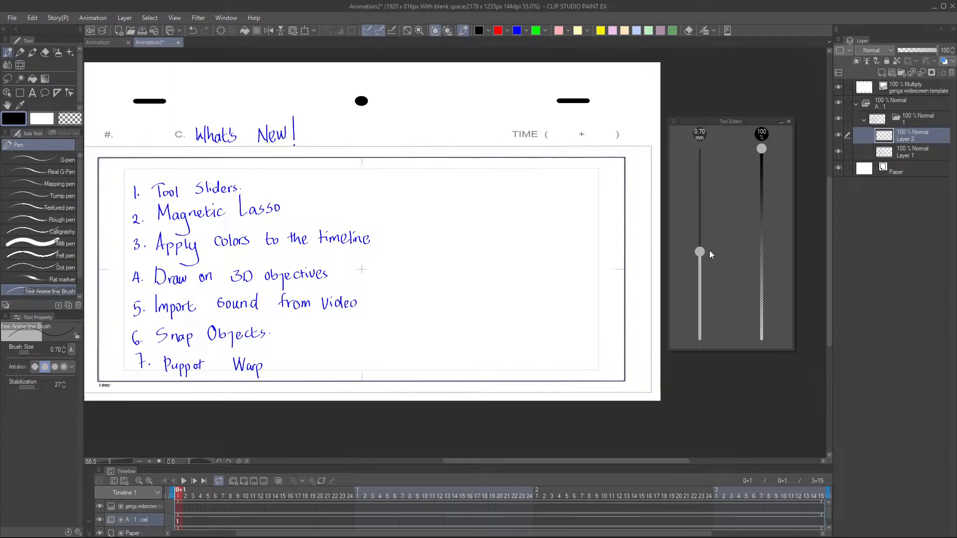
pyautogui.moveTo(500, 252)
pyautogui.mouseDown()
pyautogui.moveTo(525, 291)
pyautogui.moveTo(531, 255)
pyautogui.mouseUp()
pyautogui.hotkey('ctrl', 'z')
pyautogui.moveTo(489, 205)
pyautogui.mouseDown()
pyautogui.moveTo(475, 242)
pyautogui.moveTo(496, 276)
pyautogui.moveTo(519, 228)
pyautogui.mouseUp()
pyautogui.hotkey('ctrl', 'z')
# - Draw four test scribbles in the empty area beside the list, varying the brush size with Tool Sliders from 0.70 mm to 4.15 mm and down to 0.26 mm
pyautogui.moveTo(470, 168)
pyautogui.mouseDown()
pyautogui.moveTo(475, 210)
pyautogui.moveTo(493, 169)
pyautogui.mouseUp()
pyautogui.moveTo(701, 249); pyautogui.dragTo(701, 215)
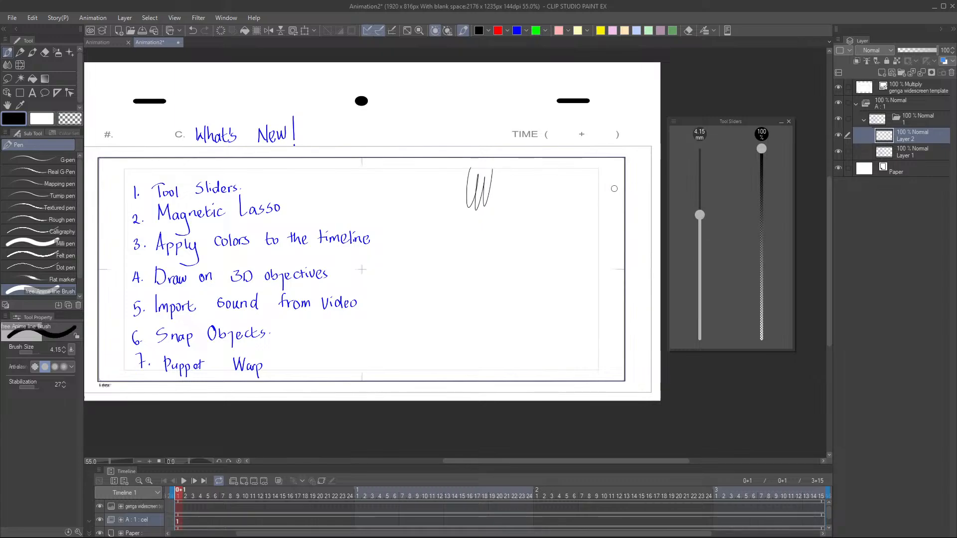
pyautogui.moveTo(441, 241)
pyautogui.mouseDown()
pyautogui.moveTo(438, 282)
pyautogui.moveTo(483, 232)
pyautogui.moveTo(495, 272)
pyautogui.moveTo(513, 225)
pyautogui.mouseUp()
pyautogui.moveTo(699, 215); pyautogui.dragTo(700, 225)
pyautogui.moveTo(488, 306); pyautogui.dragTo(538, 303)
pyautogui.moveTo(700, 225); pyautogui.dragTo(701, 274)
pyautogui.moveTo(549, 226)
pyautogui.mouseDown()
pyautogui.moveTo(555, 242)
pyautogui.moveTo(565, 223)
pyautogui.mouseUp()
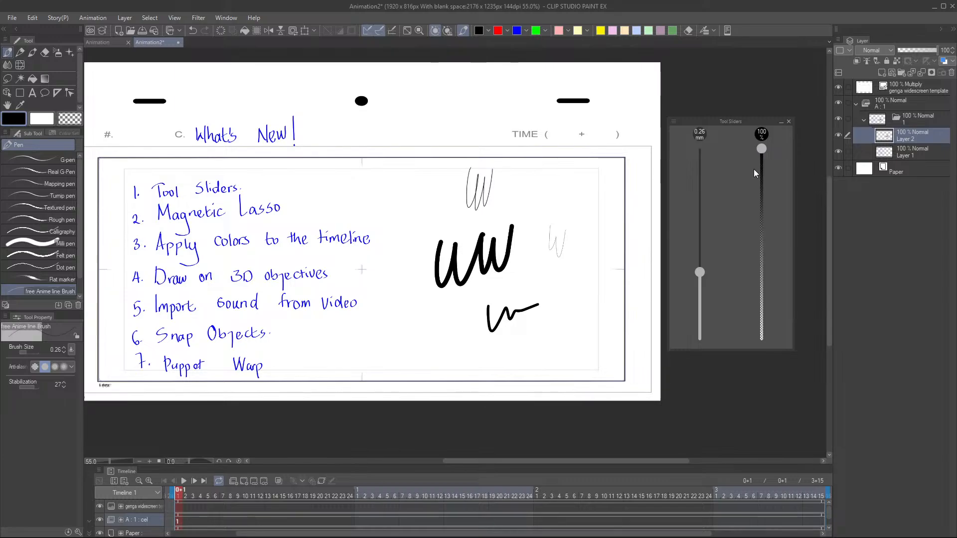
# - Draw four thick black scribbles beside the list at 8.71 mm, lowering the opacity in stages from 75% to 25% with Tool Sliders
pyautogui.moveTo(758, 149); pyautogui.dragTo(760, 198)
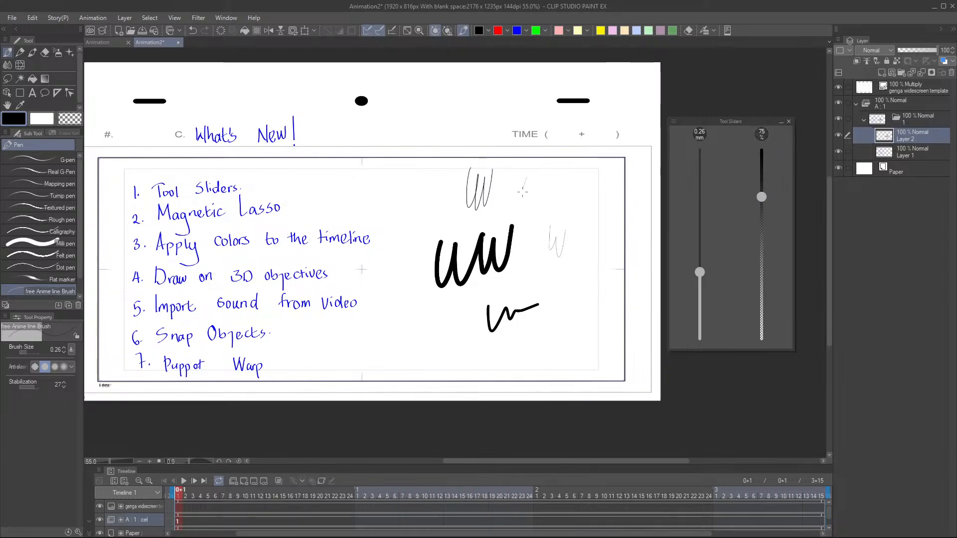
pyautogui.moveTo(700, 272)
pyautogui.mouseDown()
pyautogui.moveTo(707, 193)
pyautogui.moveTo(700, 200)
pyautogui.mouseUp()
pyautogui.moveTo(528, 209)
pyautogui.mouseDown()
pyautogui.moveTo(562, 243)
pyautogui.moveTo(575, 239)
pyautogui.moveTo(596, 191)
pyautogui.mouseUp()
pyautogui.moveTo(760, 197); pyautogui.dragTo(761, 228)
pyautogui.moveTo(535, 249)
pyautogui.mouseDown()
pyautogui.moveTo(541, 281)
pyautogui.moveTo(553, 284)
pyautogui.moveTo(594, 238)
pyautogui.mouseUp()
pyautogui.moveTo(760, 228); pyautogui.dragTo(761, 247)
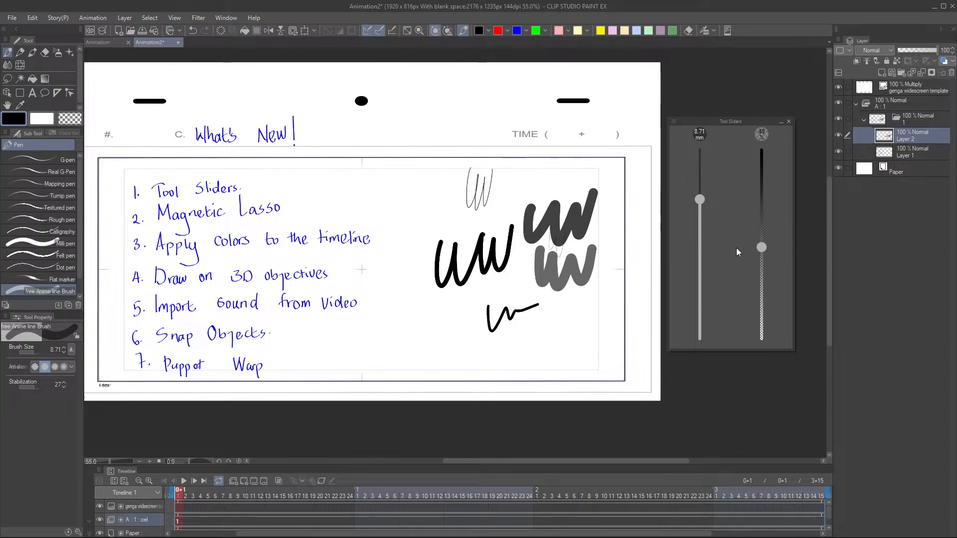
pyautogui.moveTo(546, 302)
pyautogui.mouseDown()
pyautogui.moveTo(552, 329)
pyautogui.moveTo(586, 301)
pyautogui.moveTo(600, 315)
pyautogui.mouseUp()
pyautogui.moveTo(760, 258); pyautogui.dragTo(758, 293)
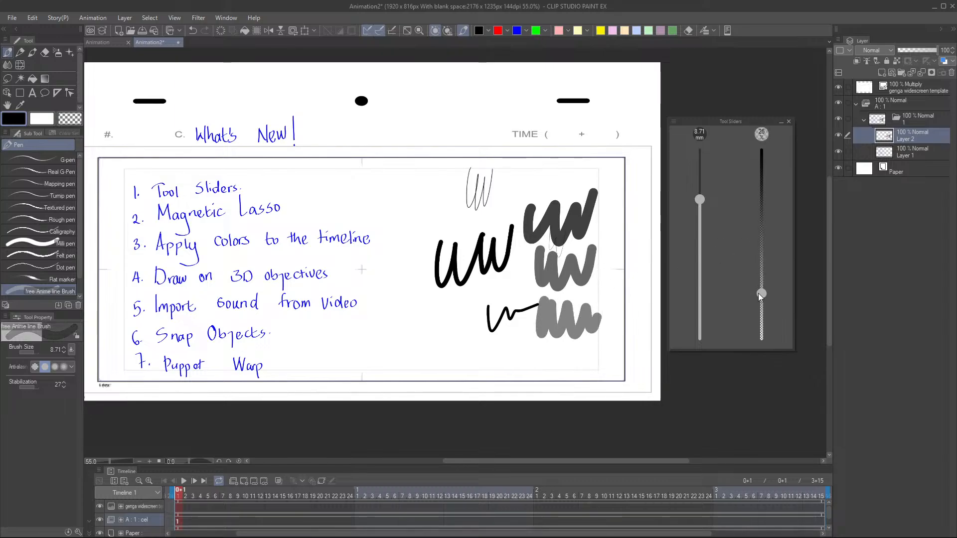
pyautogui.moveTo(537, 346)
pyautogui.mouseDown()
pyautogui.moveTo(568, 369)
pyautogui.moveTo(596, 371)
pyautogui.moveTo(605, 358)
pyautogui.mouseUp()
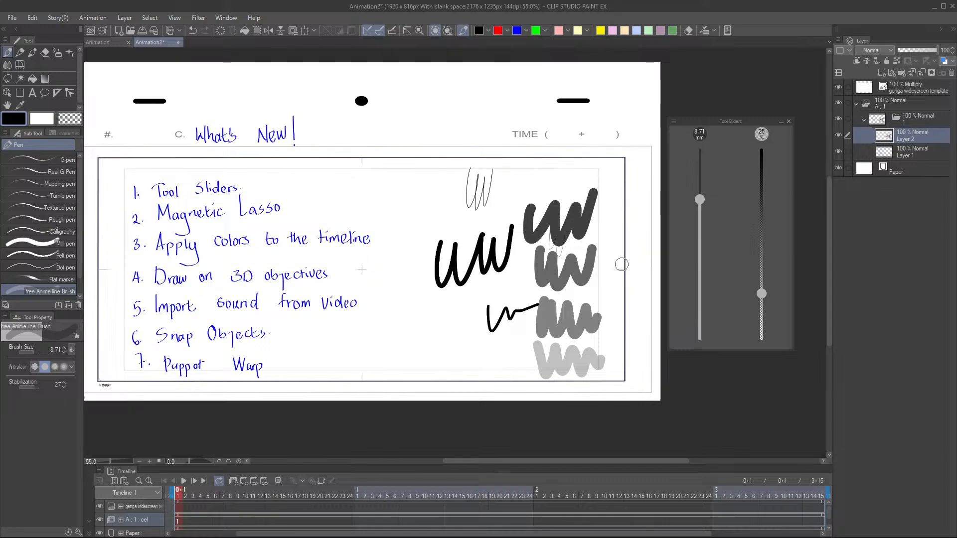
# - Choose red on the handwritten list's layer, set opacity to 100% and size to 1.41 mm, and try a test scribble
pyautogui.click(889, 154)
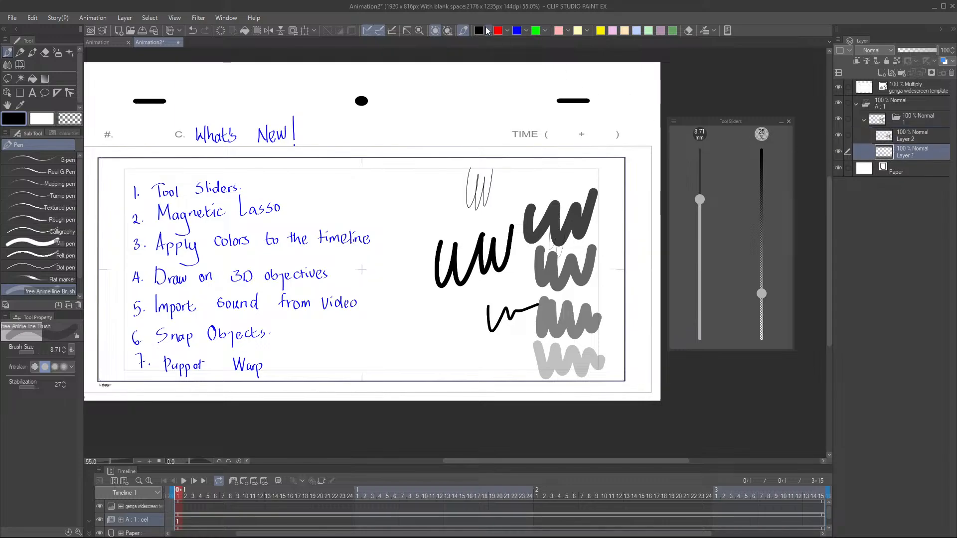
pyautogui.click(497, 31)
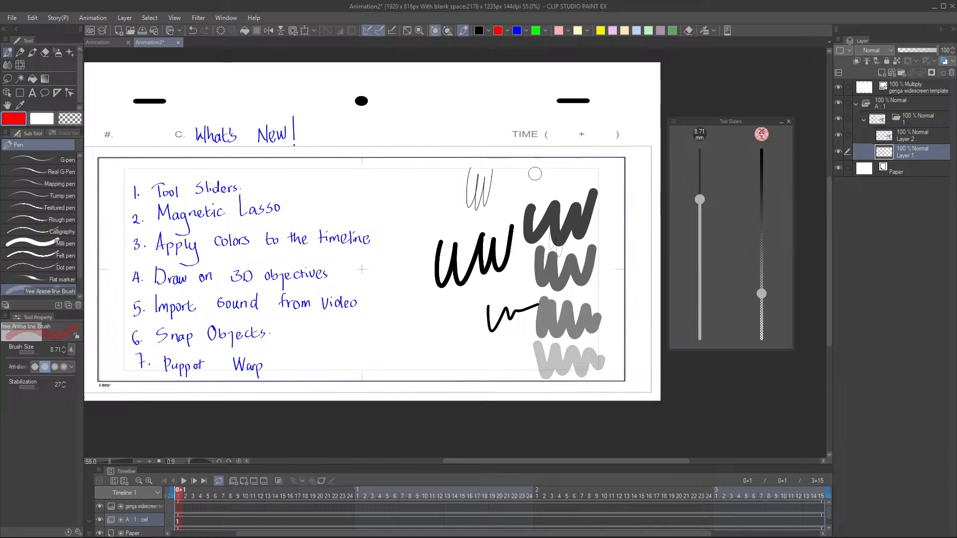
pyautogui.moveTo(698, 201); pyautogui.dragTo(696, 240)
pyautogui.moveTo(761, 292); pyautogui.dragTo(762, 145)
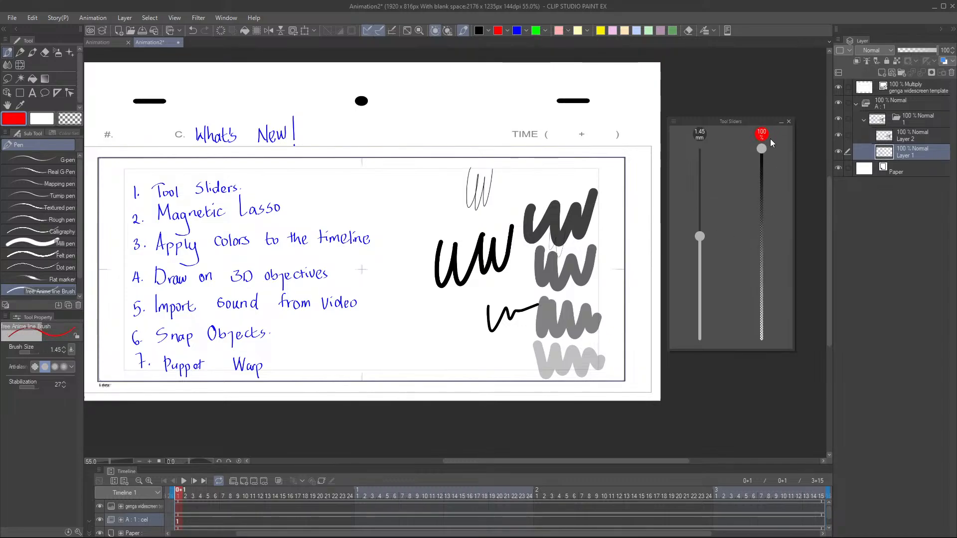
pyautogui.moveTo(701, 232)
pyautogui.mouseDown()
pyautogui.moveTo(701, 224)
pyautogui.moveTo(701, 241)
pyautogui.mouseUp()
pyautogui.moveTo(421, 319)
pyautogui.mouseDown()
pyautogui.moveTo(424, 351)
pyautogui.moveTo(436, 349)
pyautogui.moveTo(445, 315)
pyautogui.mouseUp()
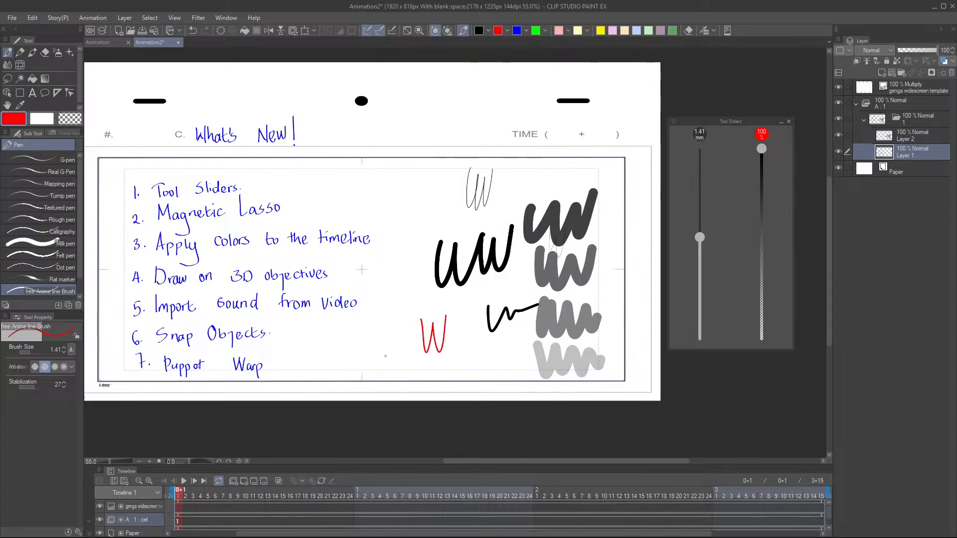
pyautogui.hotkey('ctrl', 'z')
# - Draw a red scribble beside the list with the brush size stepped to 1.00 mm, and strike through "1. Tool Sliders"
pyautogui.moveTo(698, 134)
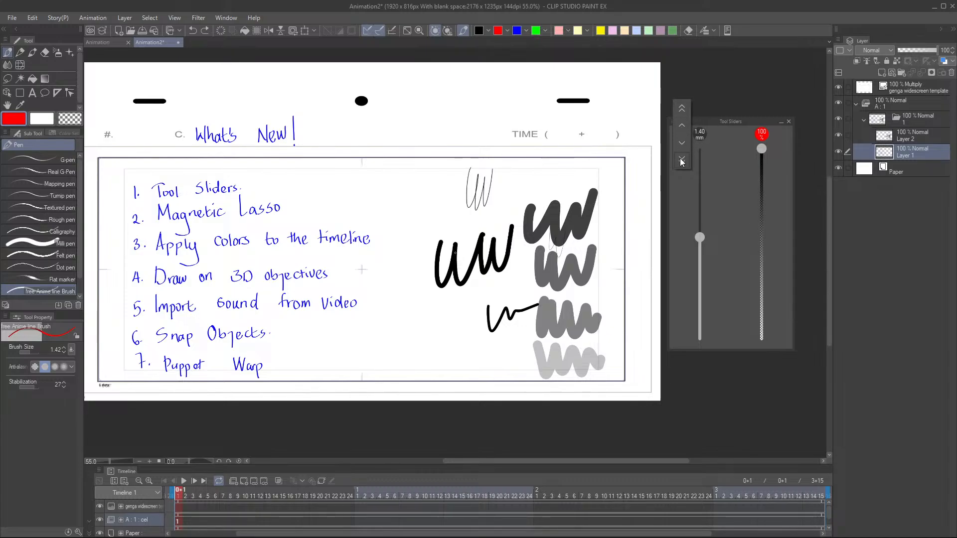
pyautogui.click(680, 159)
pyautogui.click(679, 158)
pyautogui.click(680, 108)
pyautogui.moveTo(394, 308)
pyautogui.mouseDown()
pyautogui.moveTo(405, 324)
pyautogui.moveTo(432, 294)
pyautogui.mouseUp()
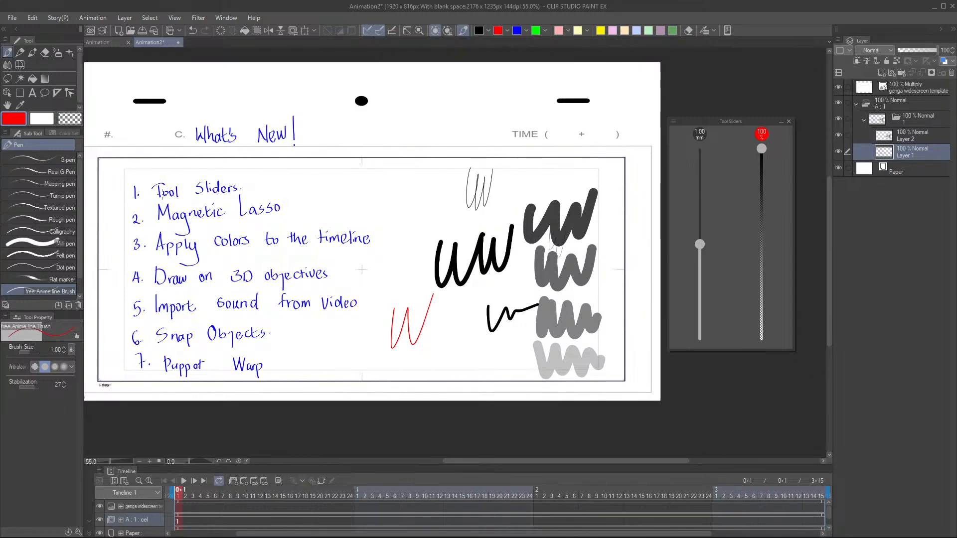
pyautogui.moveTo(135, 192); pyautogui.dragTo(277, 184)
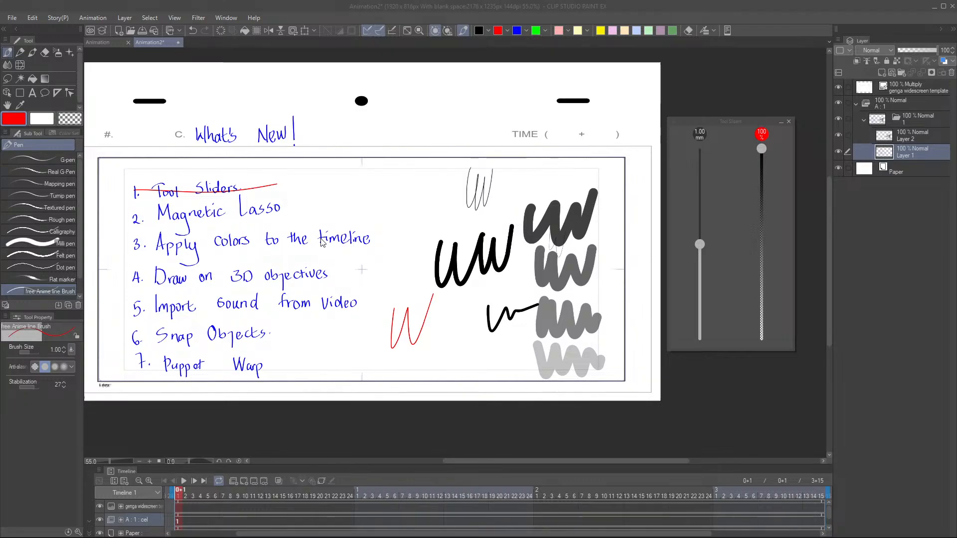
# - Hide the black test scribbles on Layer 2 and add a raster layer above it
pyautogui.click(840, 151)
pyautogui.click(839, 151)
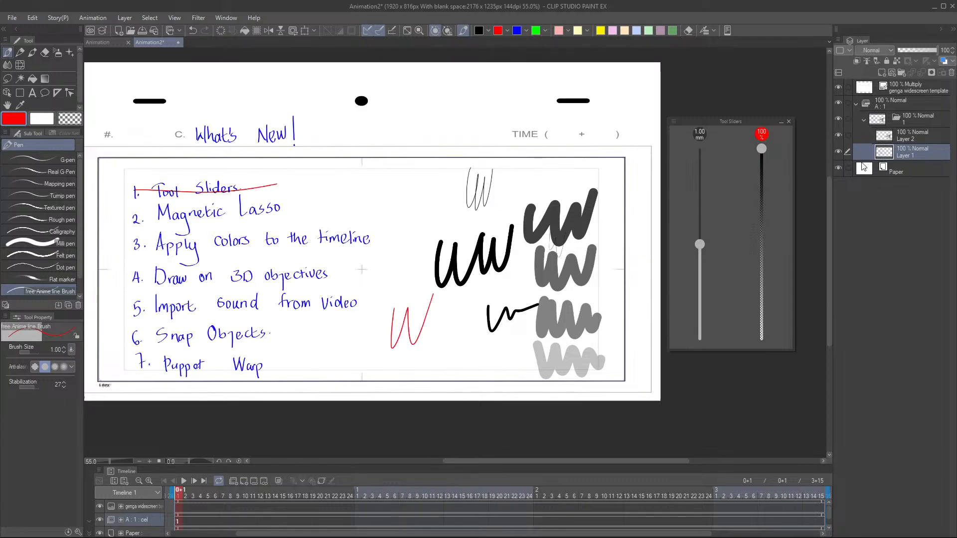
pyautogui.click(908, 133)
pyautogui.click(838, 135)
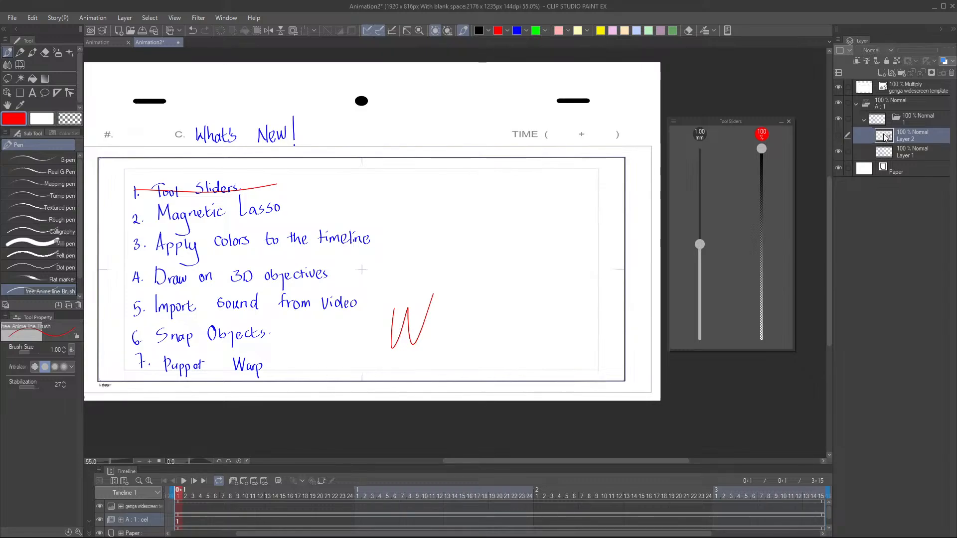
pyautogui.click(880, 72)
# - Draw a cat's pointed ears and the upper outline of its head in black in the empty area beside the list
pyautogui.scroll(2, 469, 230)
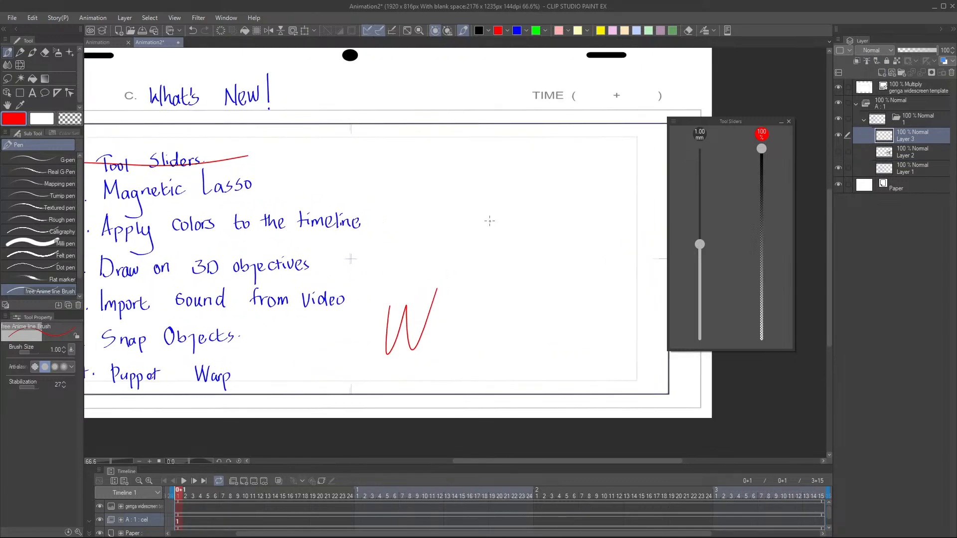
pyautogui.scroll(-2, 504, 239)
pyautogui.moveTo(488, 259); pyautogui.dragTo(450, 258)
pyautogui.scroll(1, 434, 256)
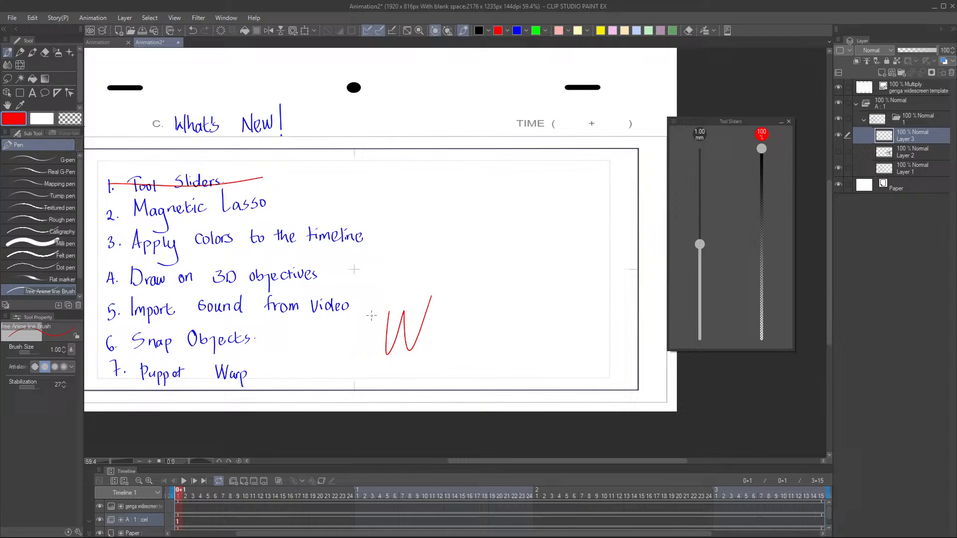
pyautogui.click(479, 30)
pyautogui.moveTo(477, 239); pyautogui.dragTo(448, 241)
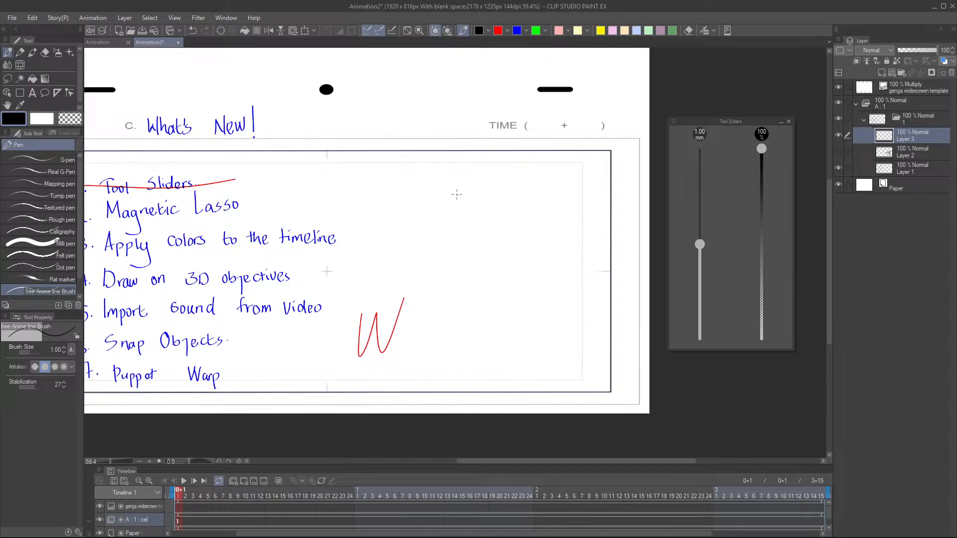
pyautogui.moveTo(451, 200); pyautogui.dragTo(461, 195)
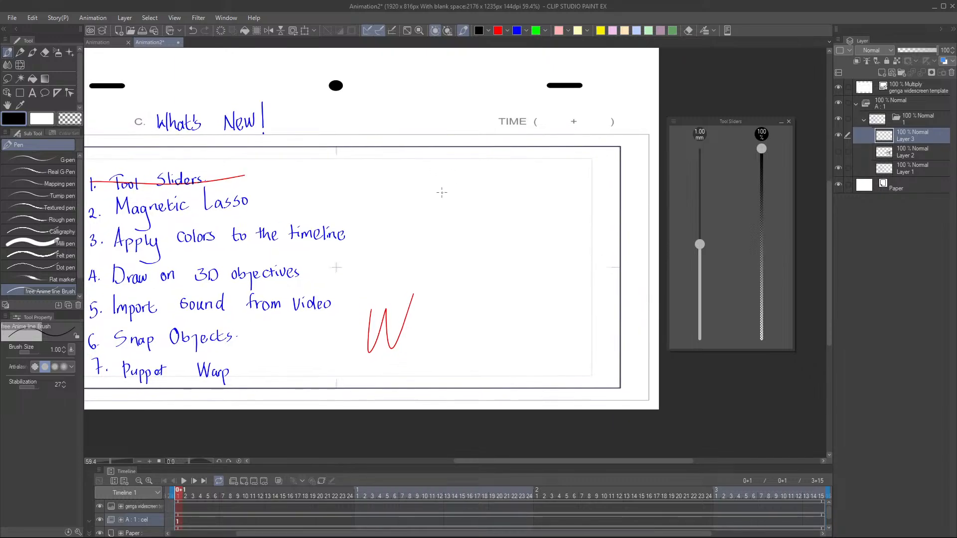
pyautogui.moveTo(444, 180)
pyautogui.mouseDown()
pyautogui.moveTo(445, 208)
pyautogui.moveTo(443, 181)
pyautogui.moveTo(459, 208)
pyautogui.moveTo(495, 206)
pyautogui.moveTo(506, 177)
pyautogui.moveTo(506, 213)
pyautogui.mouseUp()
pyautogui.moveTo(467, 239); pyautogui.dragTo(440, 228)
pyautogui.scroll(2, 440, 229)
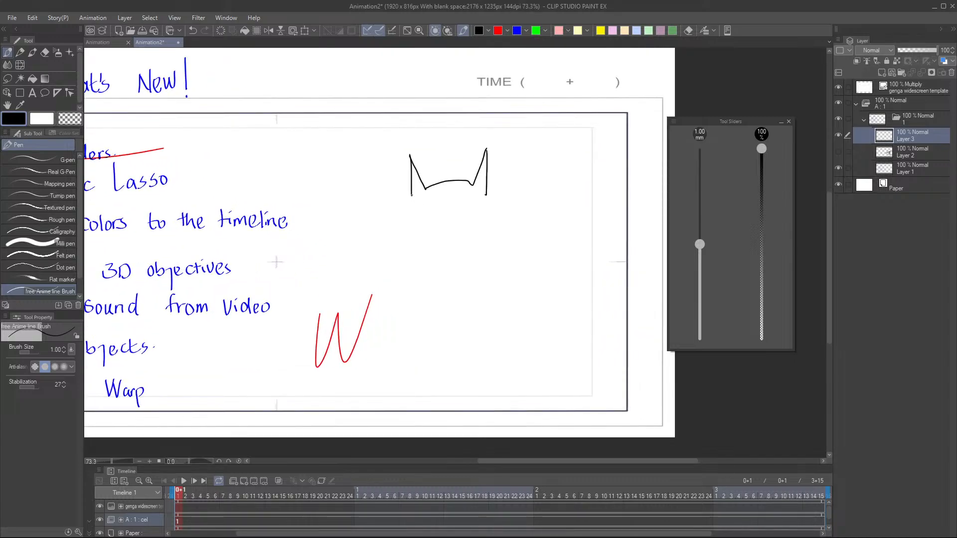
# - Draw the cat's cheeks and a closed round body below the head
pyautogui.moveTo(411, 199); pyautogui.dragTo(429, 238)
pyautogui.moveTo(486, 195)
pyautogui.mouseDown()
pyautogui.moveTo(469, 236)
pyautogui.moveTo(427, 244)
pyautogui.moveTo(402, 289)
pyautogui.moveTo(411, 321)
pyautogui.moveTo(461, 338)
pyautogui.mouseUp()
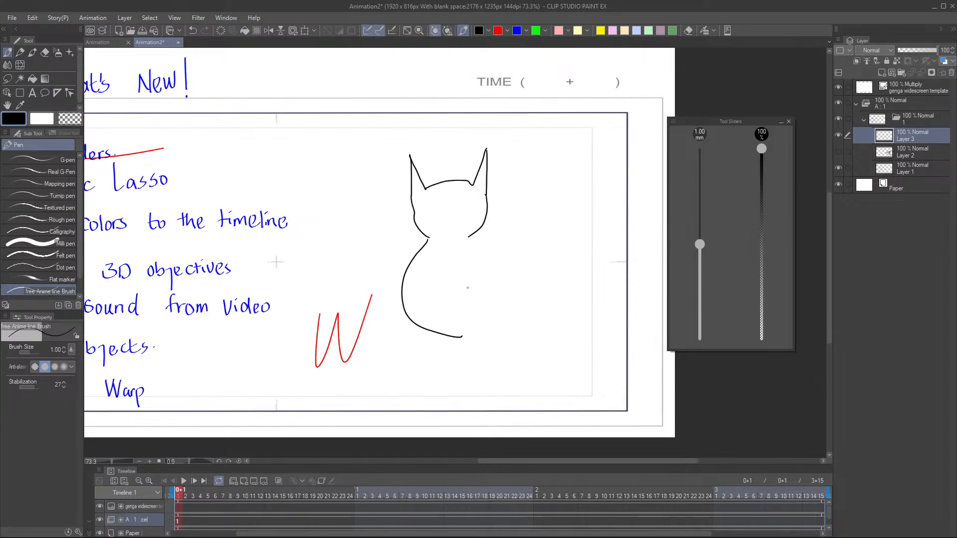
pyautogui.moveTo(467, 236)
pyautogui.mouseDown()
pyautogui.moveTo(503, 265)
pyautogui.moveTo(505, 298)
pyautogui.moveTo(466, 337)
pyautogui.mouseUp()
# - Add whiskers on both cheeks, eyes, a small mouth and a curved tail to the cat
pyautogui.moveTo(421, 216)
pyautogui.mouseDown()
pyautogui.moveTo(393, 229)
pyautogui.moveTo(411, 240)
pyautogui.mouseUp()
pyautogui.moveTo(478, 215)
pyautogui.mouseDown()
pyautogui.moveTo(495, 225)
pyautogui.moveTo(490, 237)
pyautogui.mouseUp()
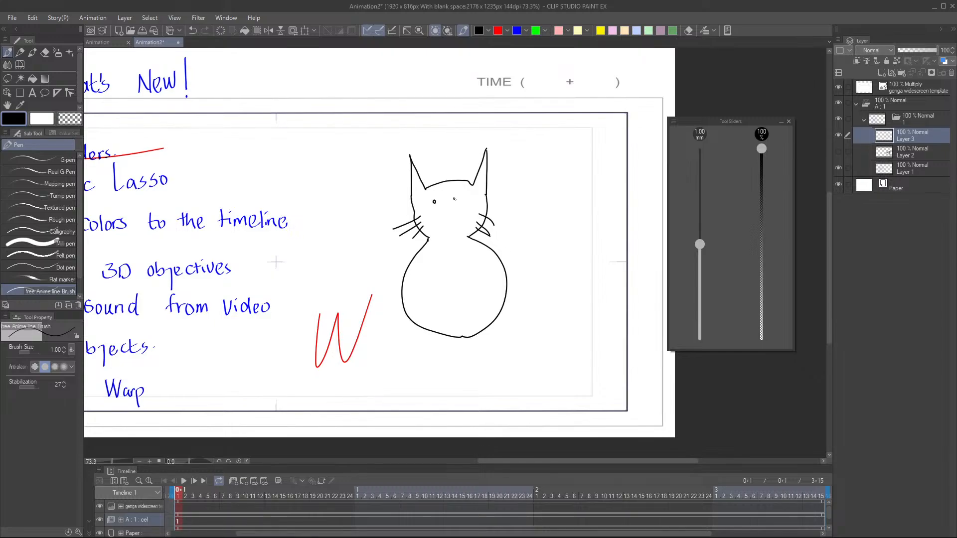
pyautogui.moveTo(441, 215); pyautogui.dragTo(453, 215)
pyautogui.moveTo(493, 323)
pyautogui.mouseDown()
pyautogui.moveTo(516, 285)
pyautogui.moveTo(549, 246)
pyautogui.moveTo(559, 258)
pyautogui.moveTo(541, 272)
pyautogui.moveTo(544, 301)
pyautogui.moveTo(482, 326)
pyautogui.mouseUp()
pyautogui.scroll(-2, 515, 265)
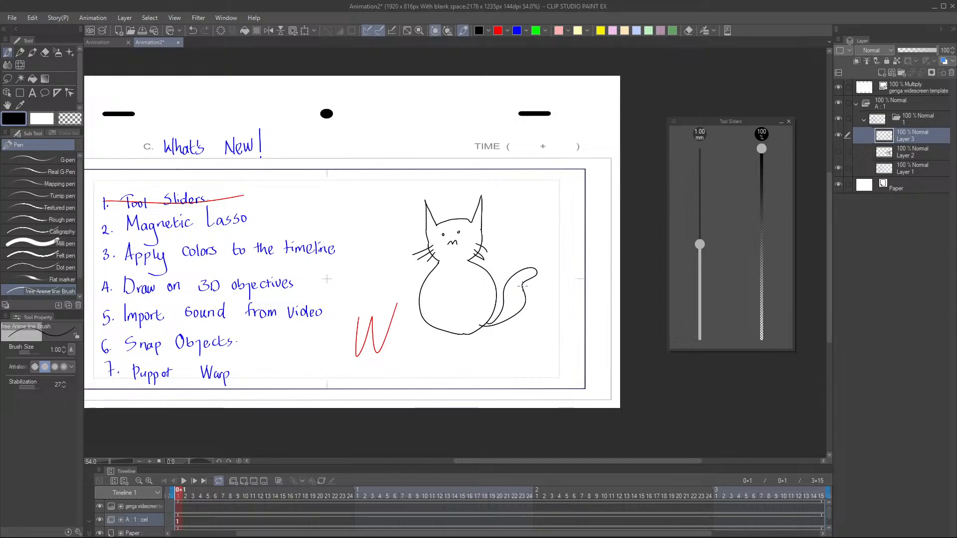
pyautogui.moveTo(487, 338); pyautogui.dragTo(443, 368)
pyautogui.scroll(1, 444, 367)
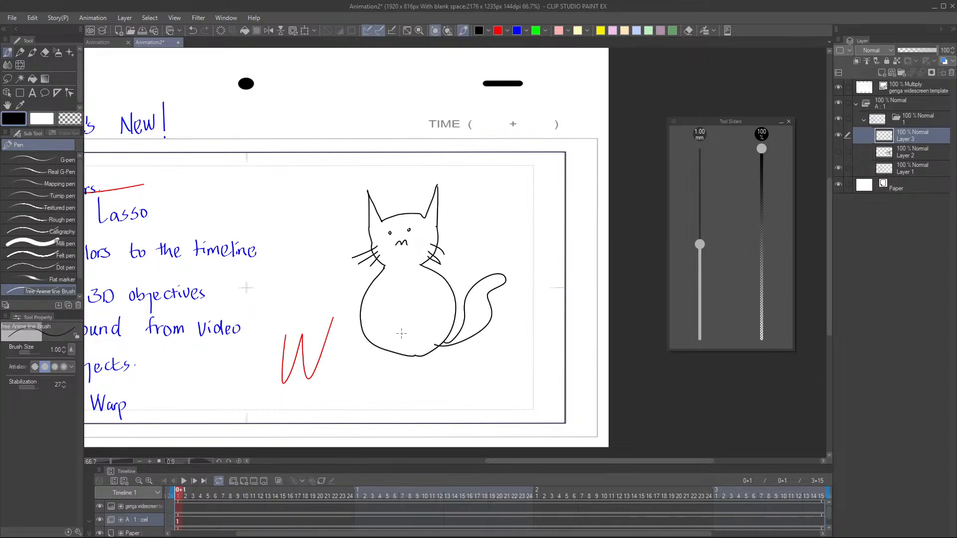
# - Add a raster layer beneath the cat's line art and fill the body and tail pale yellow with the Refer other layers fill
pyautogui.click(895, 152)
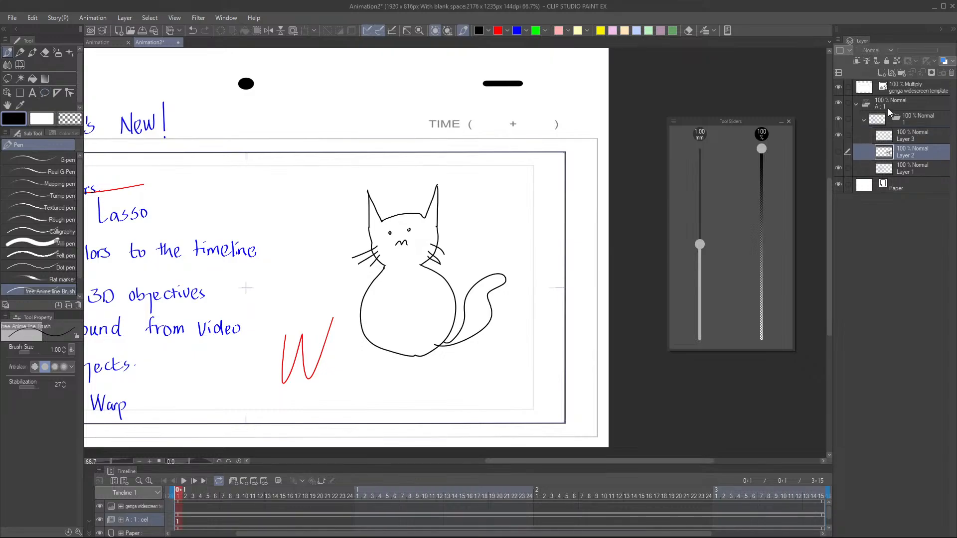
pyautogui.click(881, 75)
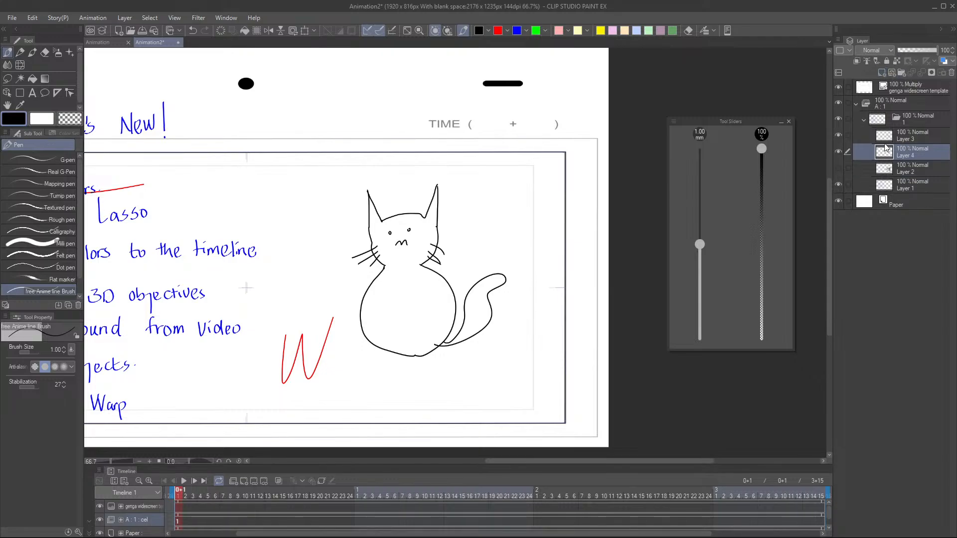
pyautogui.click(33, 78)
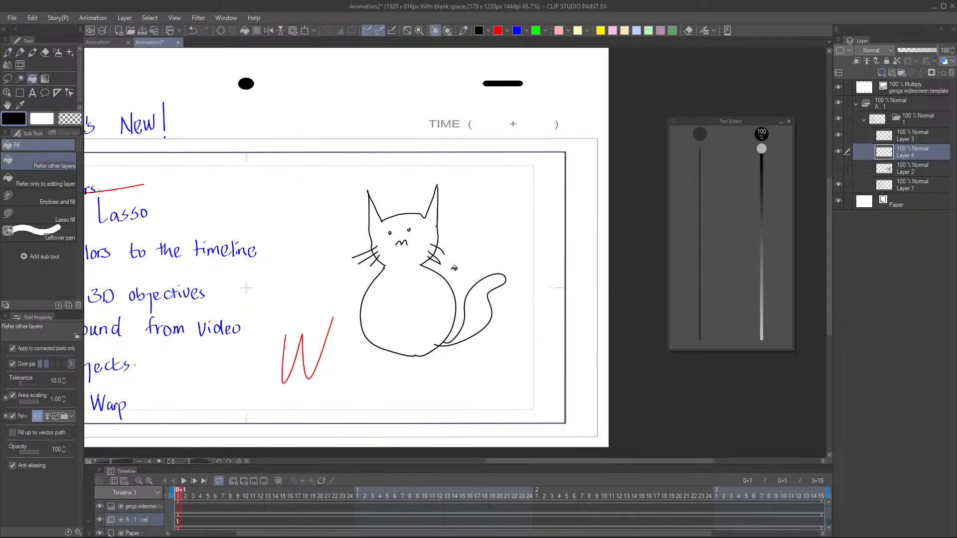
pyautogui.click(420, 311)
pyautogui.hotkey('ctrl', 'z')
pyautogui.click(578, 30)
pyautogui.click(404, 292)
pyautogui.click(479, 297)
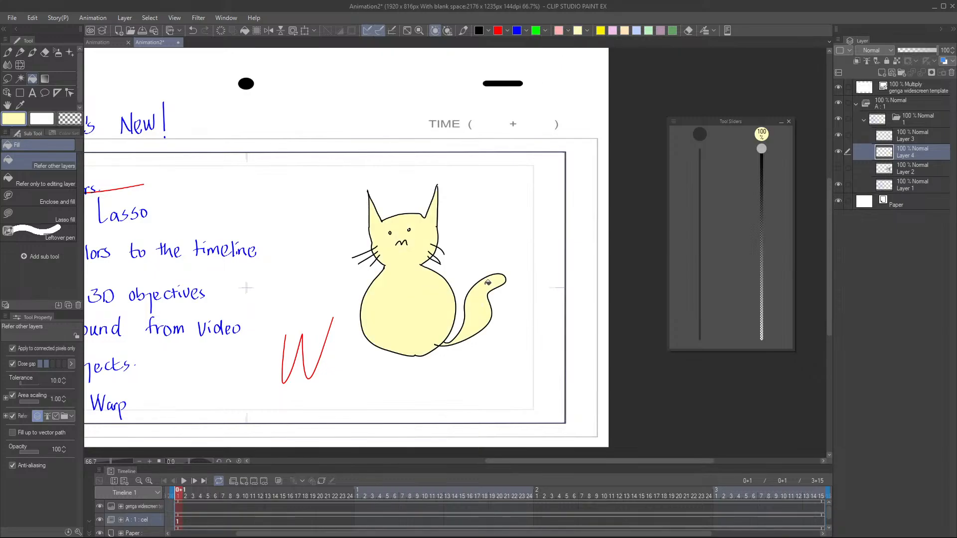
# - Undo the tail and body fills, and fill both again with the same pale yellow
pyautogui.moveTo(444, 296); pyautogui.dragTo(413, 298)
pyautogui.scroll(2, 413, 298)
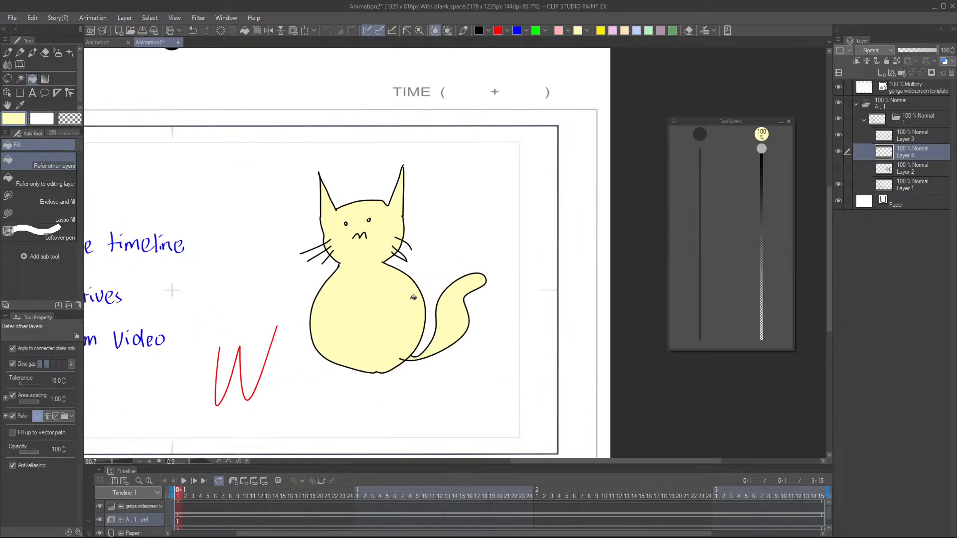
pyautogui.moveTo(350, 377); pyautogui.dragTo(366, 373)
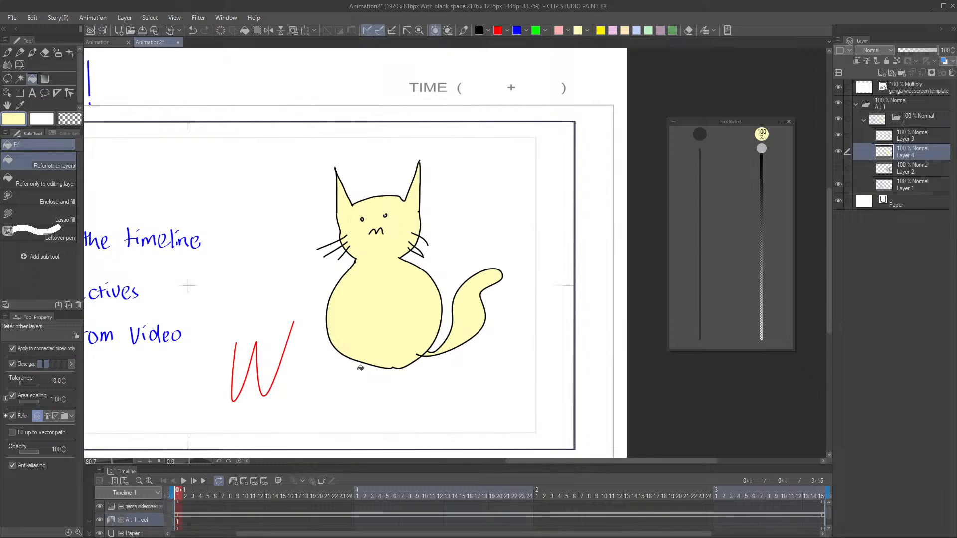
pyautogui.hotkey('ctrl', 'z')
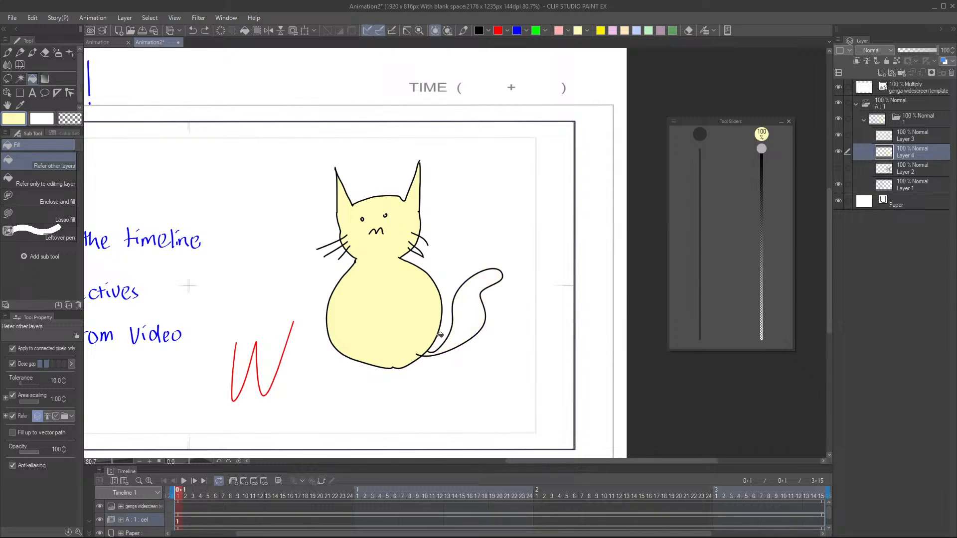
pyautogui.hotkey('ctrl', 'z')
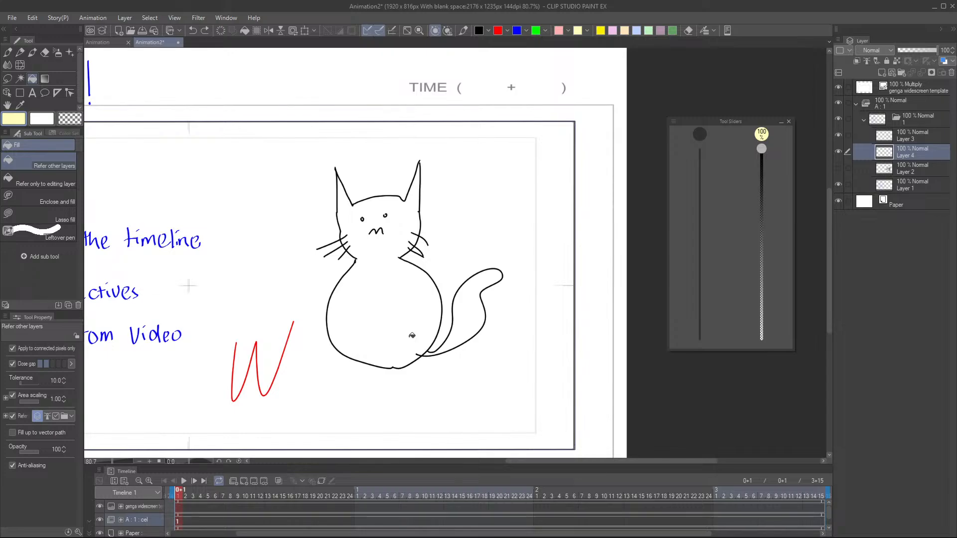
pyautogui.click(379, 303)
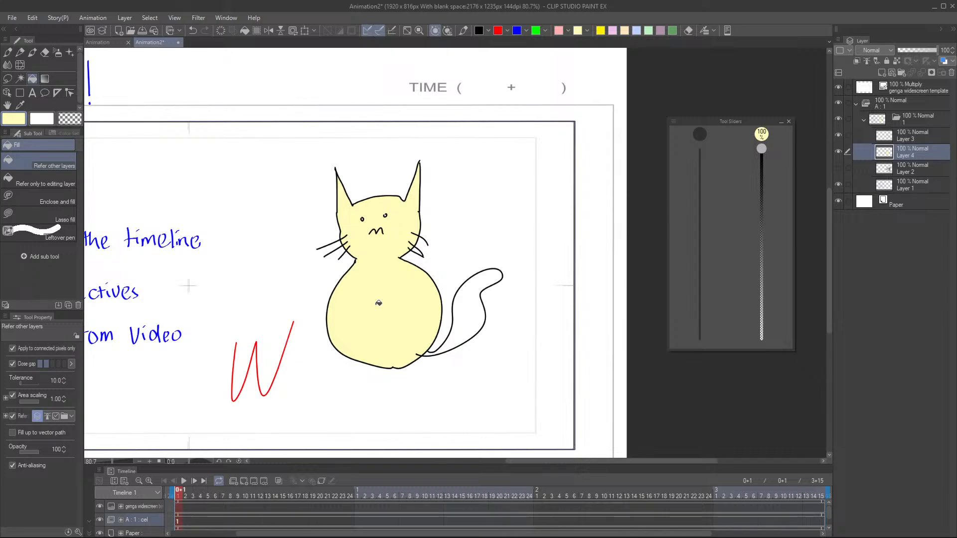
pyautogui.click(470, 302)
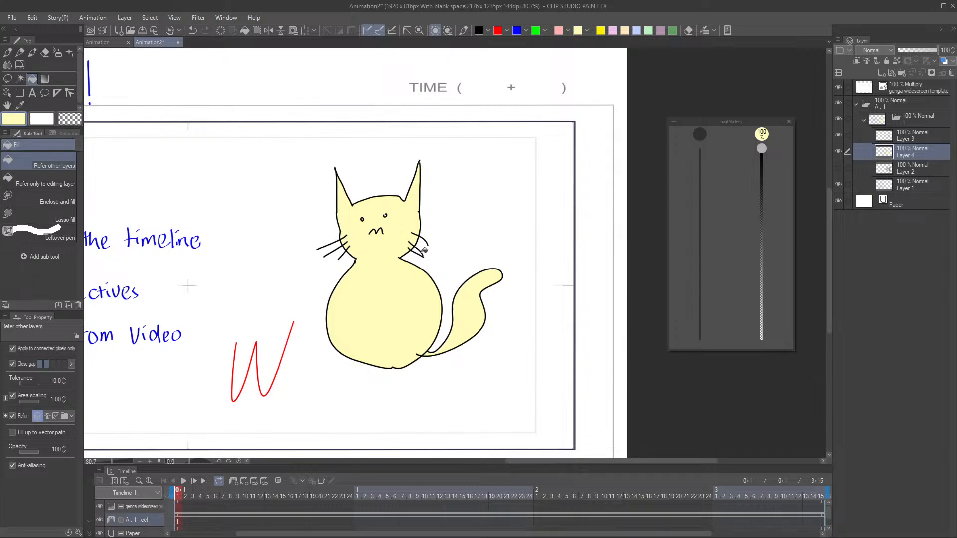
# - Hide the filled color layer, add a raster layer above it, and color the cat's head and body with Lasso fill
pyautogui.click(69, 219)
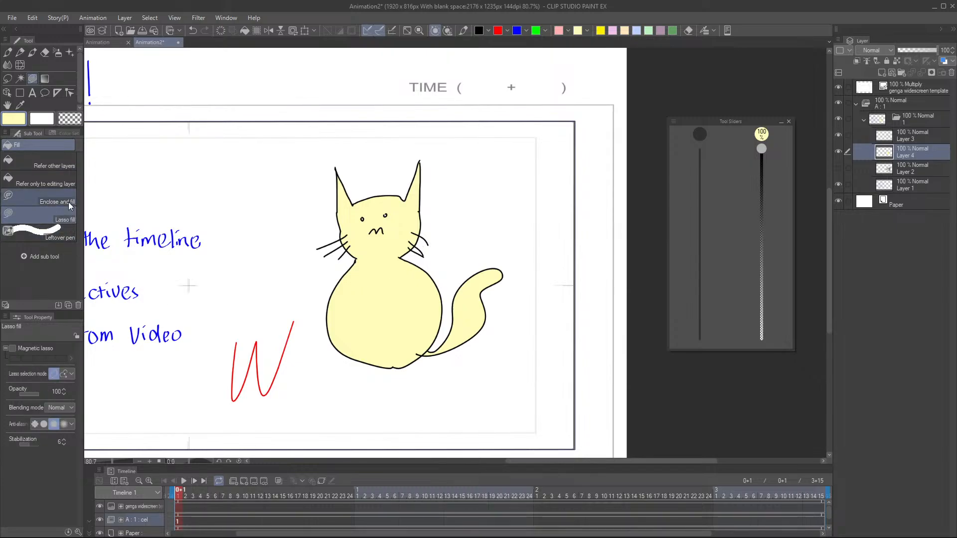
pyautogui.click(838, 150)
pyautogui.click(881, 72)
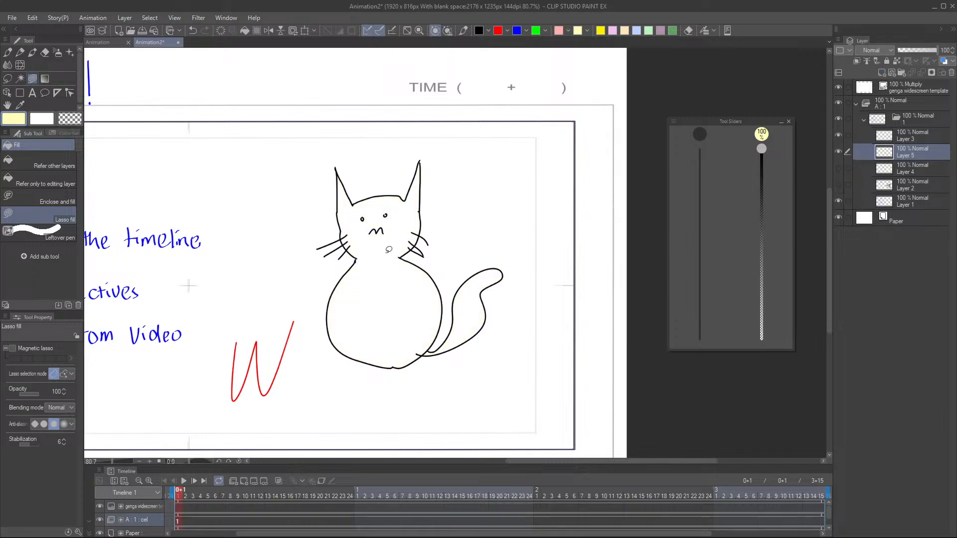
pyautogui.moveTo(353, 197)
pyautogui.mouseDown()
pyautogui.moveTo(339, 166)
pyautogui.moveTo(344, 236)
pyautogui.moveTo(358, 258)
pyautogui.moveTo(331, 303)
pyautogui.moveTo(333, 336)
pyautogui.moveTo(365, 362)
pyautogui.moveTo(405, 362)
pyautogui.moveTo(434, 345)
pyautogui.moveTo(446, 314)
pyautogui.moveTo(436, 275)
pyautogui.moveTo(404, 253)
pyautogui.moveTo(421, 232)
pyautogui.moveTo(424, 154)
pyautogui.moveTo(406, 196)
pyautogui.moveTo(369, 199)
pyautogui.mouseUp()
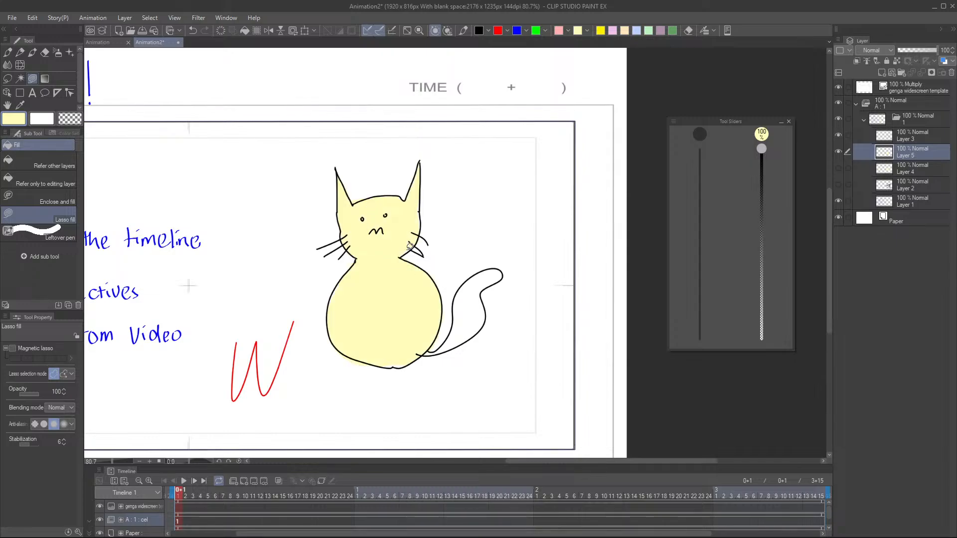
# - Fill the cat's remaining cheek area and tail pale yellow with Lasso fill, and hide the colored layer
pyautogui.moveTo(410, 247)
pyautogui.mouseDown()
pyautogui.moveTo(423, 255)
pyautogui.moveTo(416, 245)
pyautogui.mouseUp()
pyautogui.moveTo(427, 351)
pyautogui.mouseDown()
pyautogui.moveTo(454, 323)
pyautogui.moveTo(456, 297)
pyautogui.moveTo(478, 268)
pyautogui.moveTo(503, 264)
pyautogui.moveTo(486, 284)
pyautogui.moveTo(486, 313)
pyautogui.moveTo(469, 341)
pyautogui.moveTo(427, 352)
pyautogui.mouseUp()
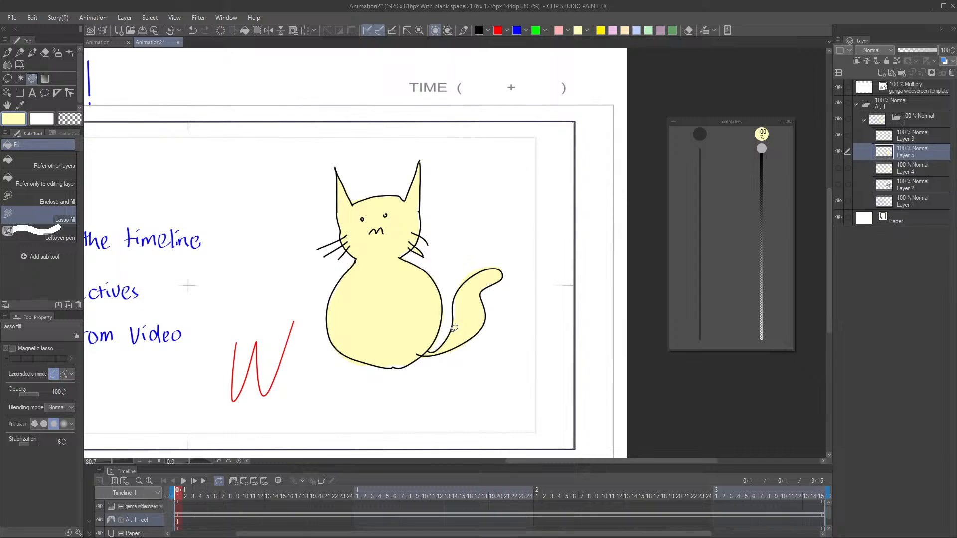
pyautogui.click(838, 152)
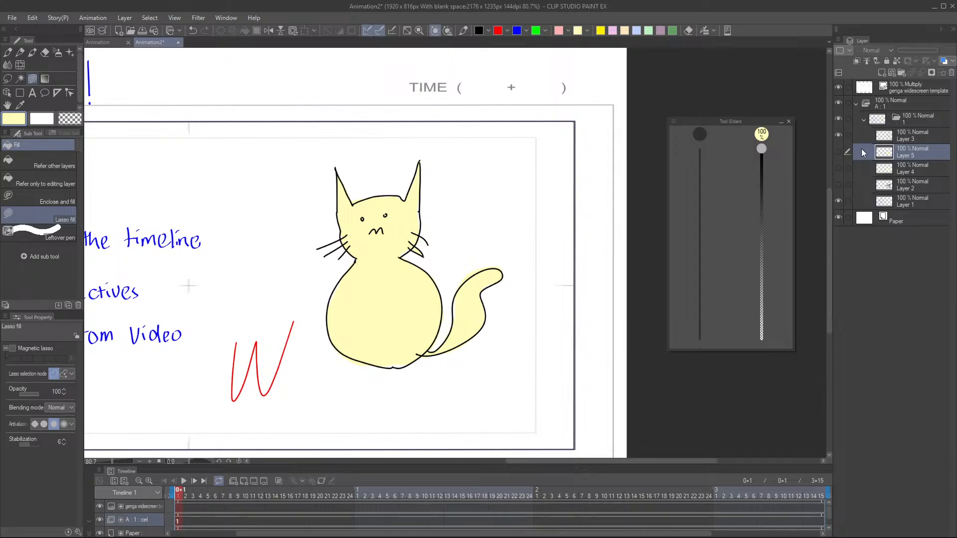
pyautogui.moveTo(426, 327); pyautogui.dragTo(419, 331)
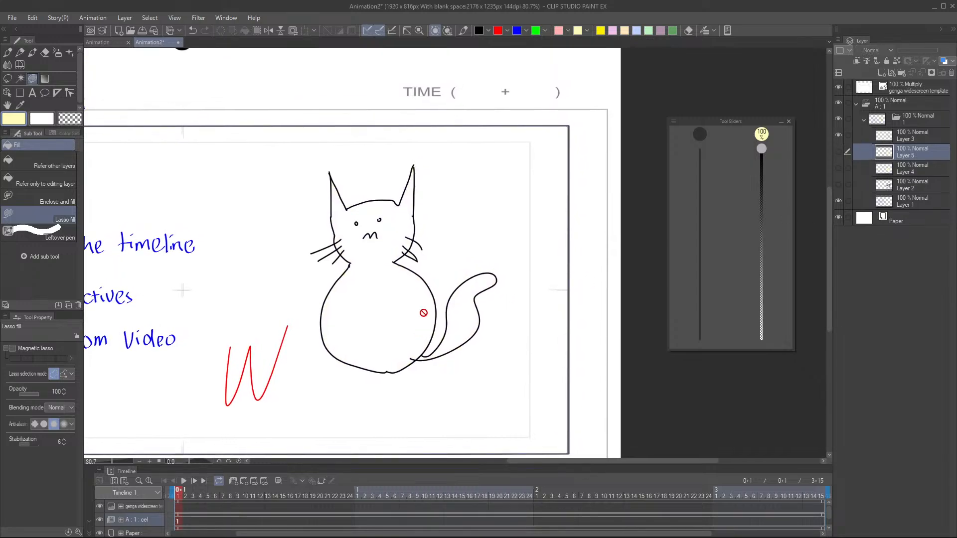
# - Enable Magnetic lasso for Lasso fill, try filling the whole cat on its line-art layer, and undo the fill
pyautogui.click(892, 139)
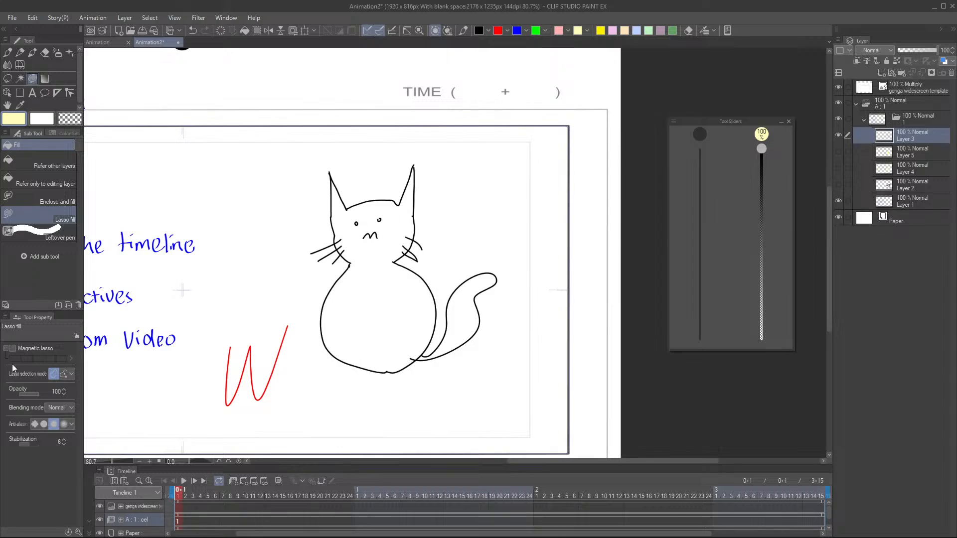
pyautogui.click(13, 348)
pyautogui.moveTo(400, 202)
pyautogui.mouseDown()
pyautogui.moveTo(417, 159)
pyautogui.moveTo(415, 233)
pyautogui.moveTo(425, 247)
pyautogui.moveTo(417, 238)
pyautogui.moveTo(410, 247)
pyautogui.moveTo(421, 256)
pyautogui.moveTo(408, 251)
pyautogui.moveTo(421, 259)
pyautogui.moveTo(396, 258)
pyautogui.moveTo(435, 293)
pyautogui.moveTo(424, 354)
pyautogui.moveTo(455, 291)
pyautogui.moveTo(478, 273)
pyautogui.moveTo(498, 277)
pyautogui.moveTo(476, 293)
pyautogui.moveTo(479, 310)
pyautogui.moveTo(482, 290)
pyautogui.moveTo(479, 319)
pyautogui.moveTo(465, 340)
pyautogui.moveTo(383, 371)
pyautogui.moveTo(343, 354)
pyautogui.moveTo(322, 329)
pyautogui.moveTo(320, 308)
pyautogui.moveTo(352, 260)
pyautogui.moveTo(336, 262)
pyautogui.moveTo(340, 247)
pyautogui.moveTo(319, 260)
pyautogui.moveTo(334, 242)
pyautogui.moveTo(315, 249)
pyautogui.moveTo(335, 240)
pyautogui.moveTo(329, 169)
pyautogui.moveTo(349, 205)
pyautogui.moveTo(406, 190)
pyautogui.mouseUp()
pyautogui.hotkey('ctrl', 's')
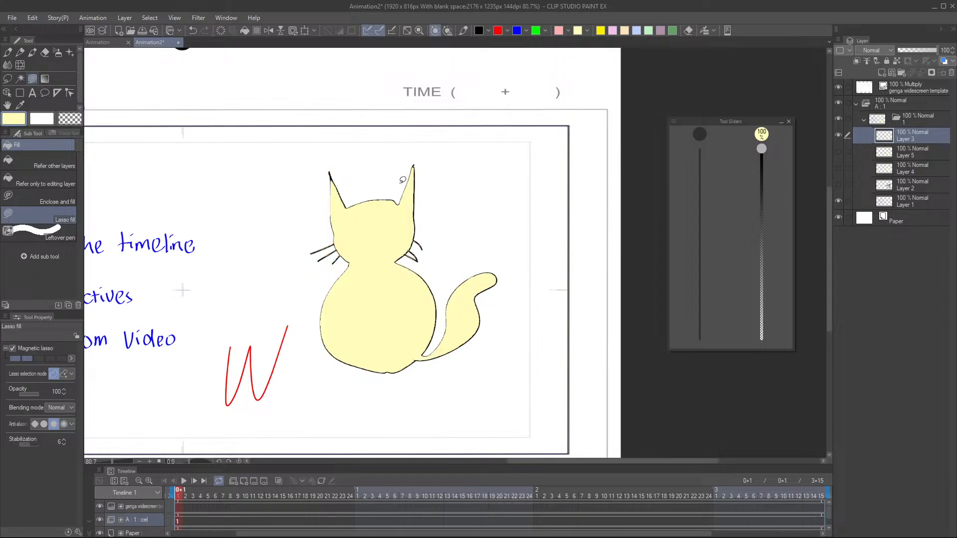
pyautogui.hotkey('ctrl', 'z')
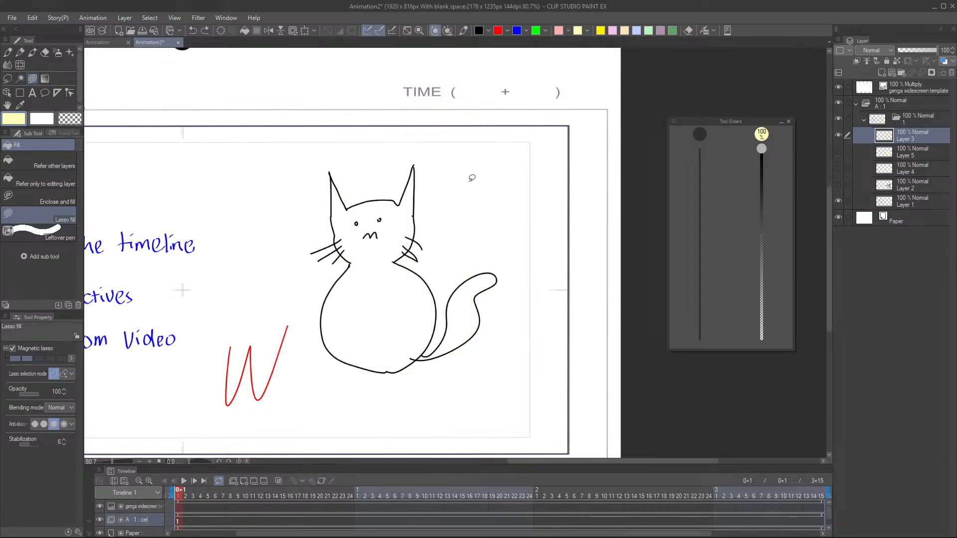
# - Add a raster layer directly beneath the cat's line art, and try a magnetic Lasso fill along its ear, undoing it
pyautogui.click(885, 151)
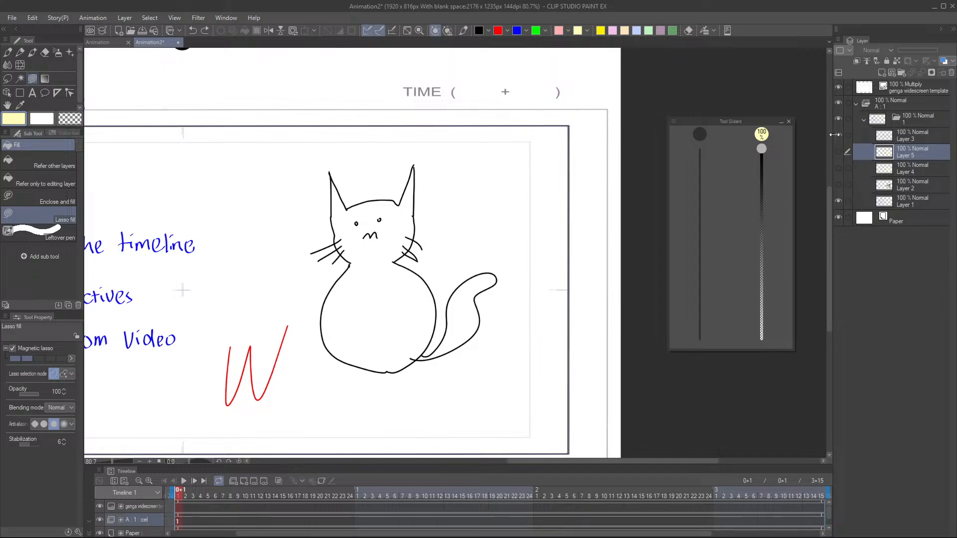
pyautogui.click(883, 75)
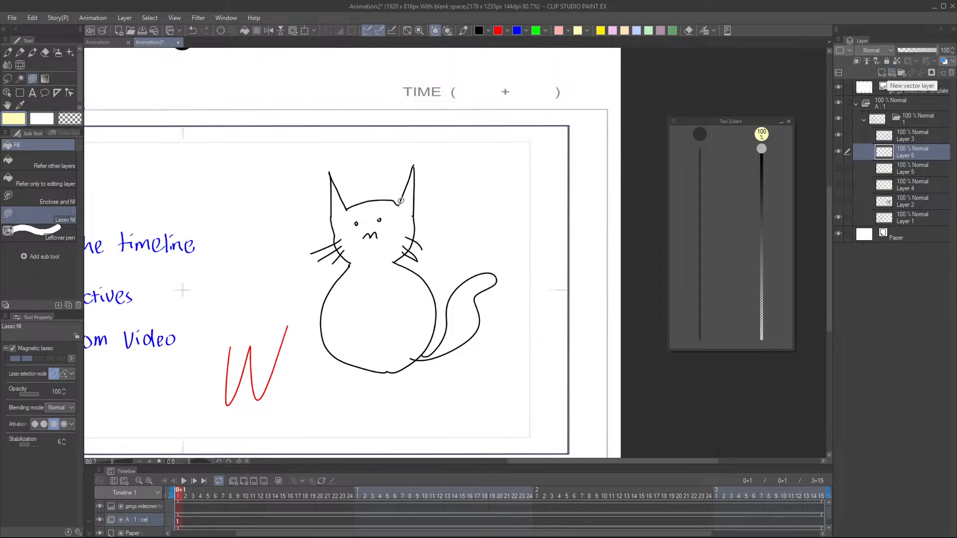
pyautogui.moveTo(399, 204); pyautogui.dragTo(410, 169)
pyautogui.hotkey('ctrl', 'z')
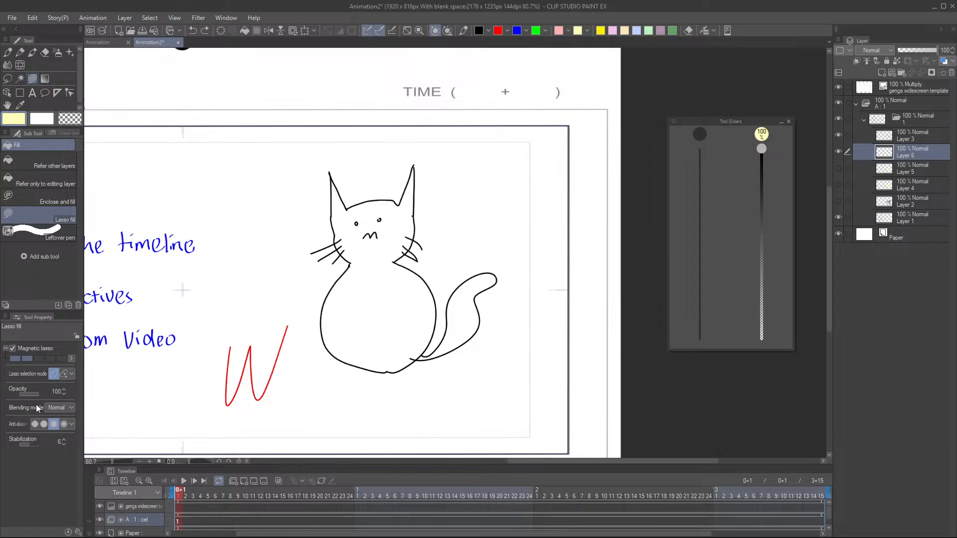
# - Try magnetic Lasso selections along the edge of the cat's ear, undoing each one
pyautogui.press('m')
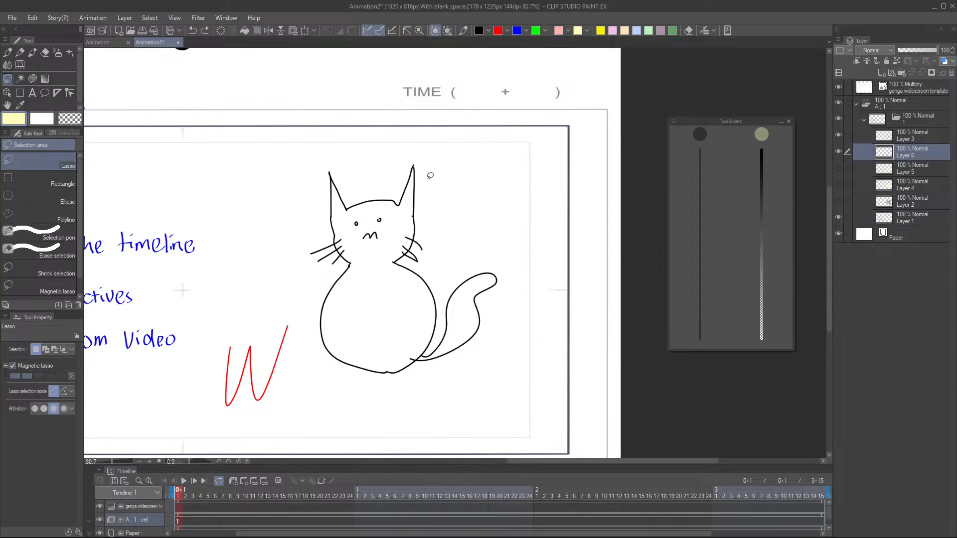
pyautogui.moveTo(398, 202); pyautogui.dragTo(412, 164)
pyautogui.hotkey('ctrl', 'z')
pyautogui.moveTo(399, 204); pyautogui.dragTo(413, 166)
pyautogui.hotkey('ctrl', 'z')
# - Review the Lasso selection mode choices and the Magnetic lasso sub tool's selection options
pyautogui.click(71, 392)
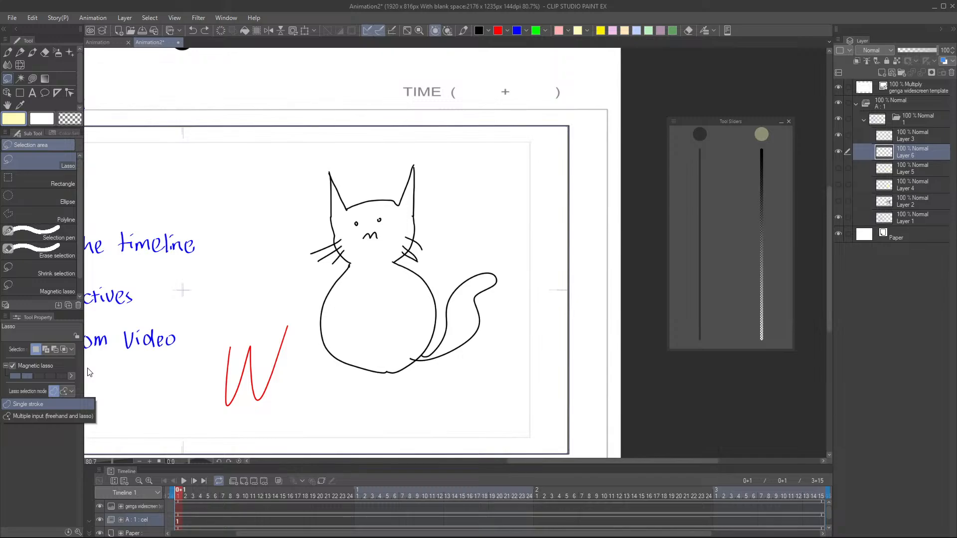
pyautogui.click(57, 449)
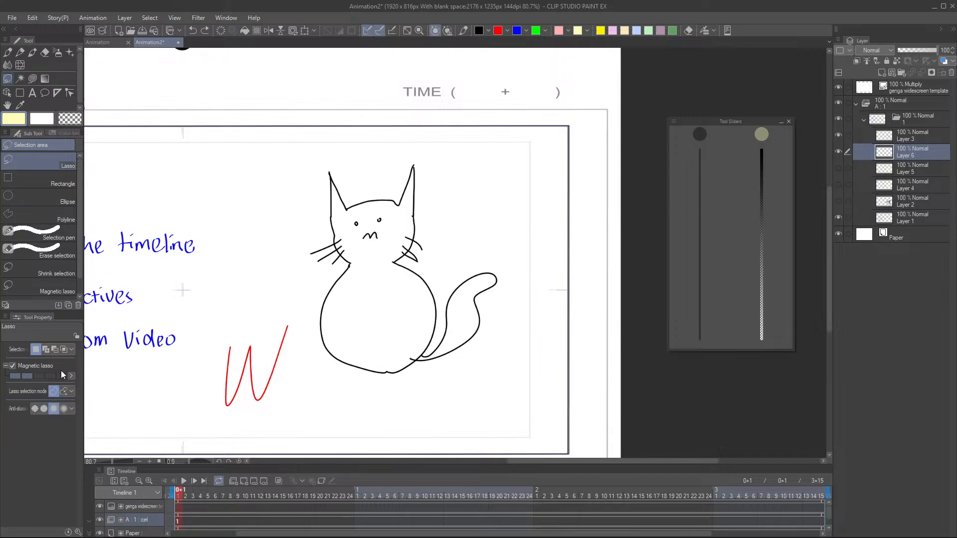
pyautogui.click(62, 286)
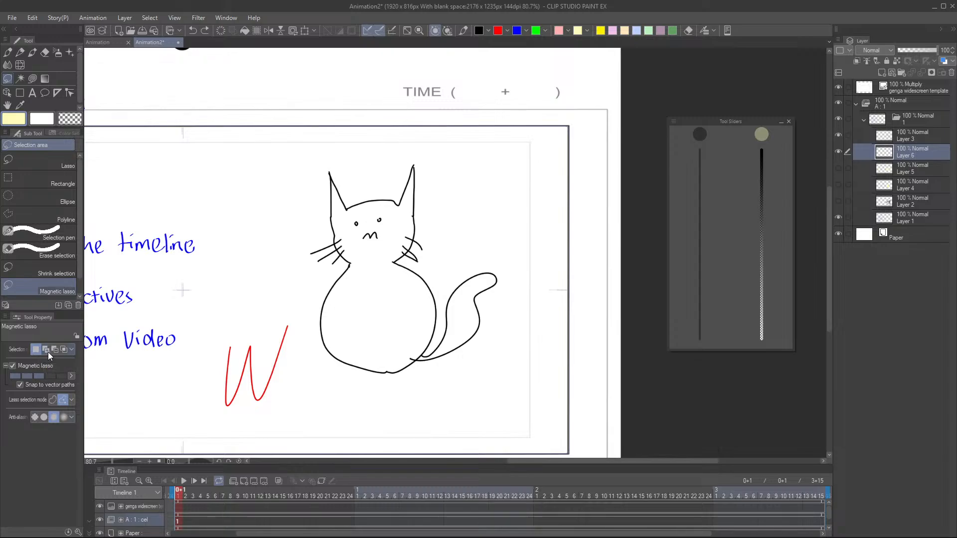
pyautogui.click(73, 351)
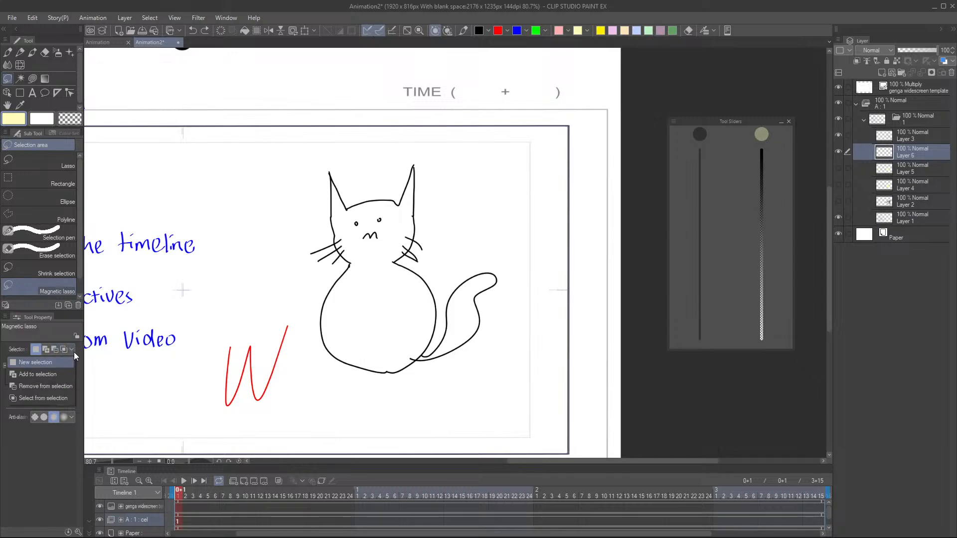
pyautogui.click(47, 472)
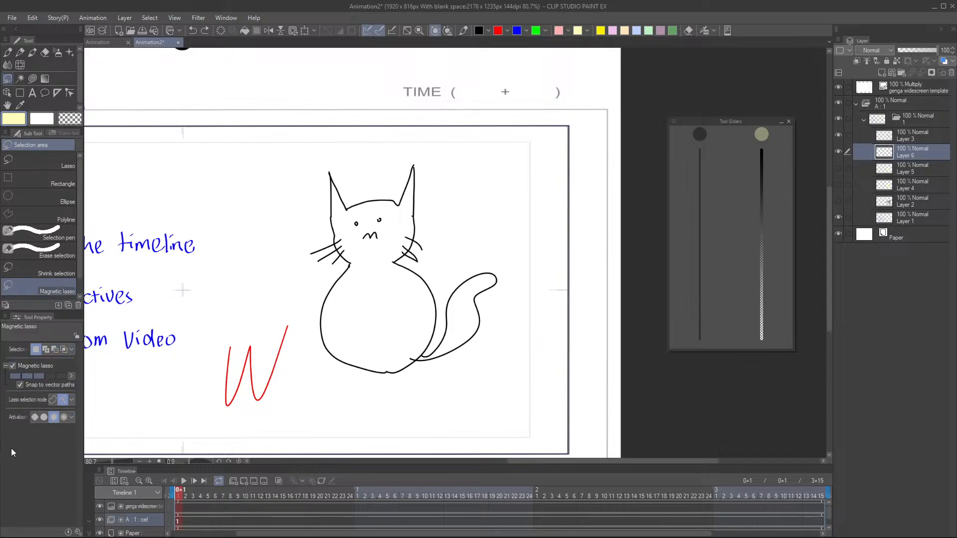
# - Try tracing the cat's ear, cheek, body and tail outline with the Magnetic lasso, and abandon the selection
pyautogui.click(400, 201)
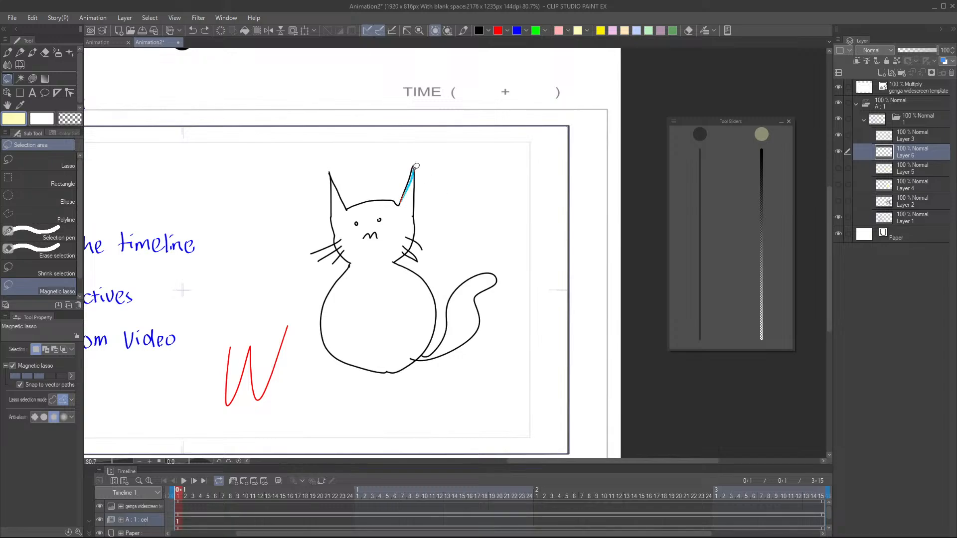
pyautogui.click(400, 202)
pyautogui.click(320, 217)
pyautogui.click(400, 204)
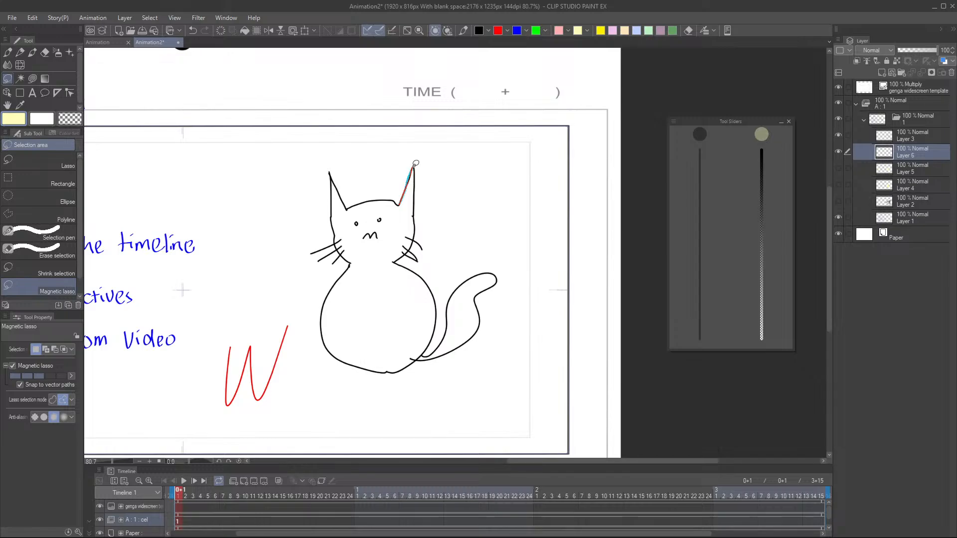
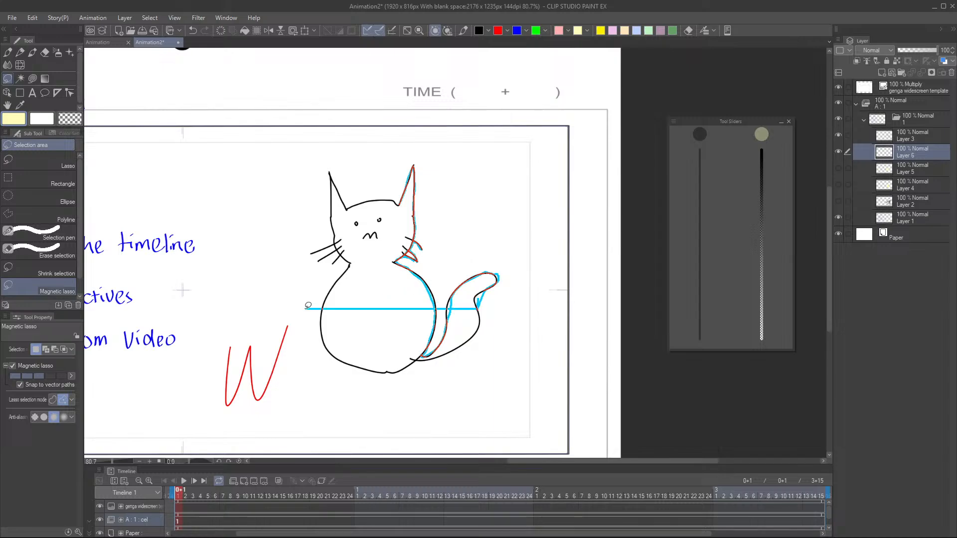
pyautogui.click(44, 157)
pyautogui.click(360, 372)
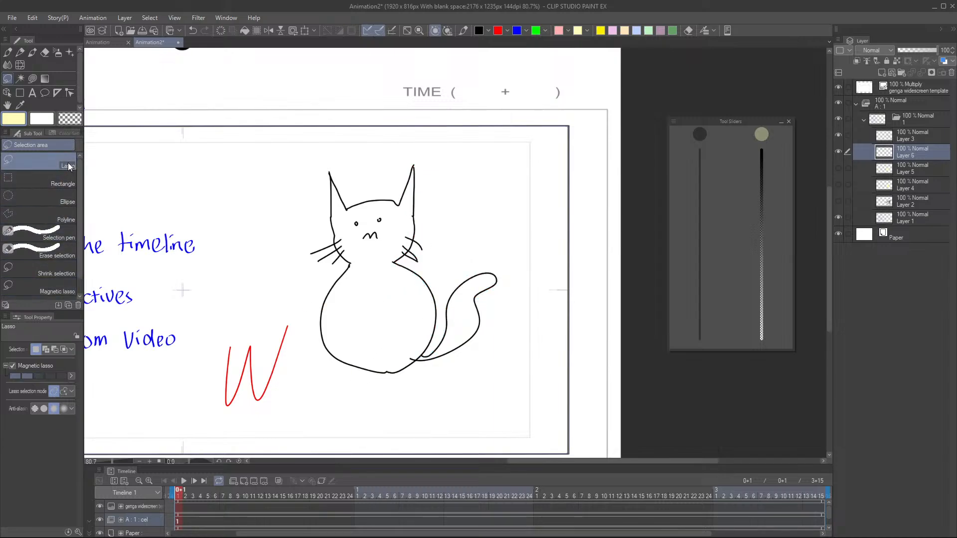
# - Make a small Magnetic lasso selection at the cat's ear and deselect it
pyautogui.click(64, 291)
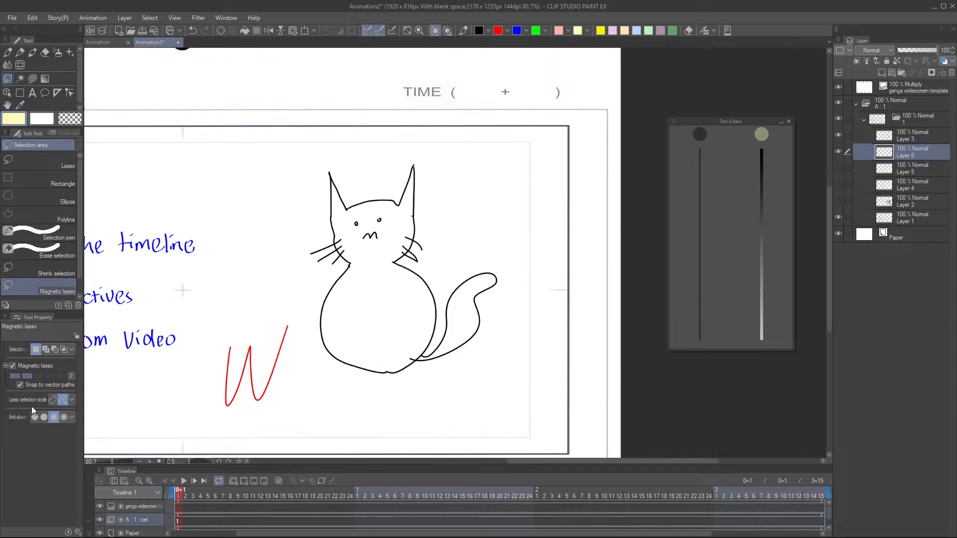
pyautogui.moveTo(399, 203)
pyautogui.mouseDown()
pyautogui.moveTo(415, 163)
pyautogui.moveTo(400, 202)
pyautogui.mouseUp()
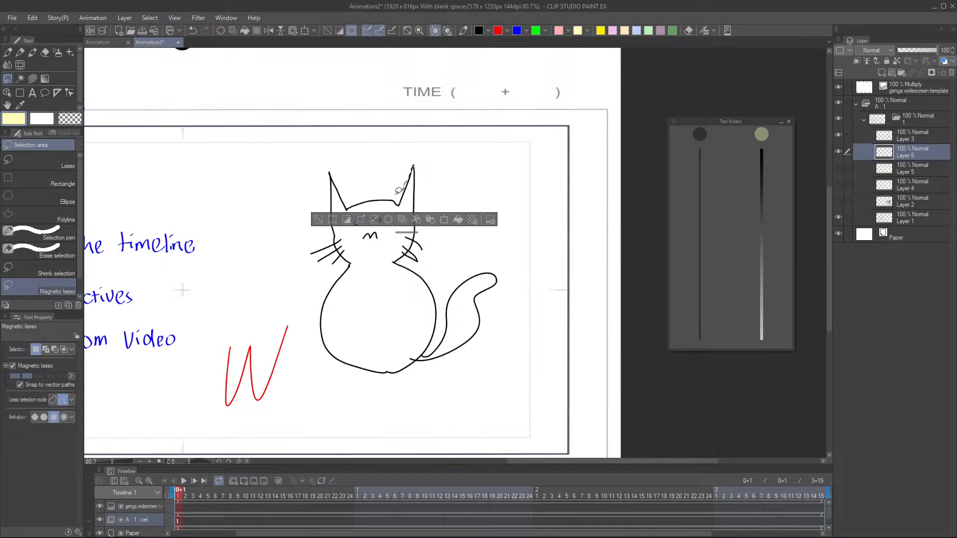
pyautogui.click(317, 220)
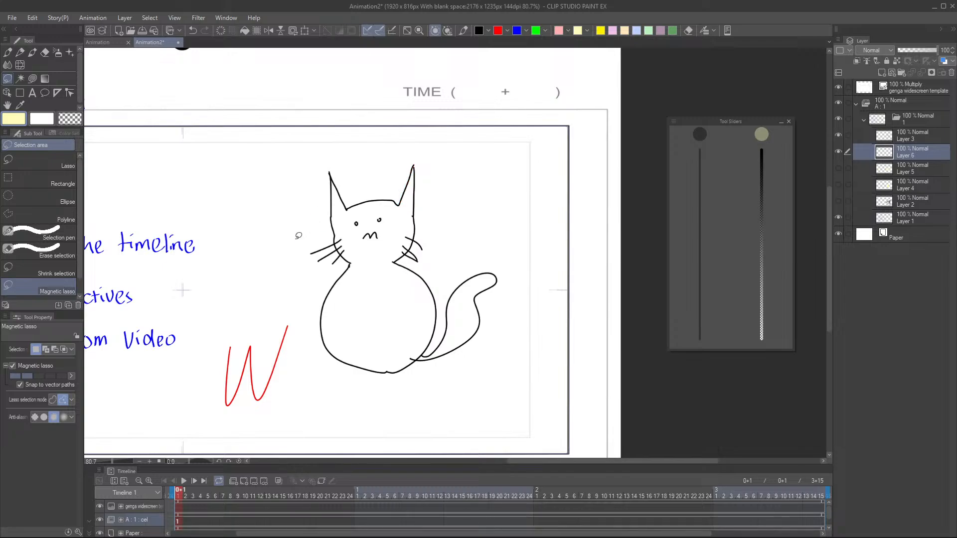
# - Color the whole cat pale yellow on the new layer using Lasso fill with Magnetic lasso, undoing the first attempt
pyautogui.click(33, 79)
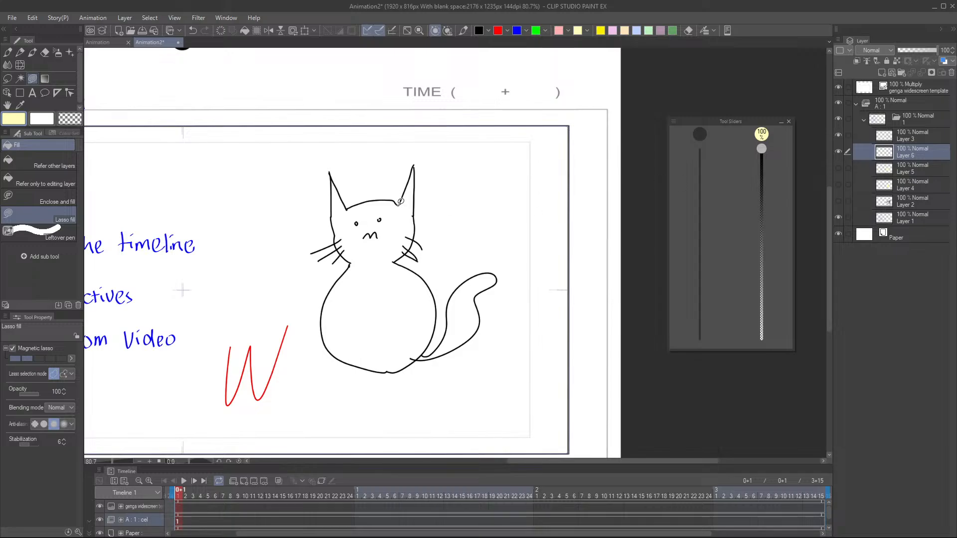
pyautogui.moveTo(399, 204)
pyautogui.mouseDown()
pyautogui.moveTo(415, 163)
pyautogui.moveTo(416, 224)
pyautogui.mouseUp()
pyautogui.hotkey('ctrl', 'z')
pyautogui.moveTo(402, 199)
pyautogui.mouseDown()
pyautogui.moveTo(416, 161)
pyautogui.moveTo(415, 236)
pyautogui.moveTo(426, 249)
pyautogui.moveTo(420, 238)
pyautogui.moveTo(419, 255)
pyautogui.moveTo(407, 249)
pyautogui.moveTo(420, 258)
pyautogui.moveTo(395, 260)
pyautogui.moveTo(420, 271)
pyautogui.moveTo(434, 294)
pyautogui.moveTo(436, 331)
pyautogui.moveTo(422, 355)
pyautogui.moveTo(441, 343)
pyautogui.moveTo(461, 283)
pyautogui.moveTo(480, 270)
pyautogui.moveTo(499, 278)
pyautogui.moveTo(478, 294)
pyautogui.moveTo(482, 323)
pyautogui.moveTo(463, 345)
pyautogui.moveTo(386, 370)
pyautogui.moveTo(330, 348)
pyautogui.moveTo(320, 309)
pyautogui.moveTo(349, 259)
pyautogui.moveTo(335, 262)
pyautogui.moveTo(339, 246)
pyautogui.moveTo(317, 259)
pyautogui.moveTo(339, 248)
pyautogui.moveTo(335, 239)
pyautogui.moveTo(311, 251)
pyautogui.moveTo(336, 238)
pyautogui.moveTo(332, 171)
pyautogui.moveTo(349, 208)
pyautogui.moveTo(402, 203)
pyautogui.mouseUp()
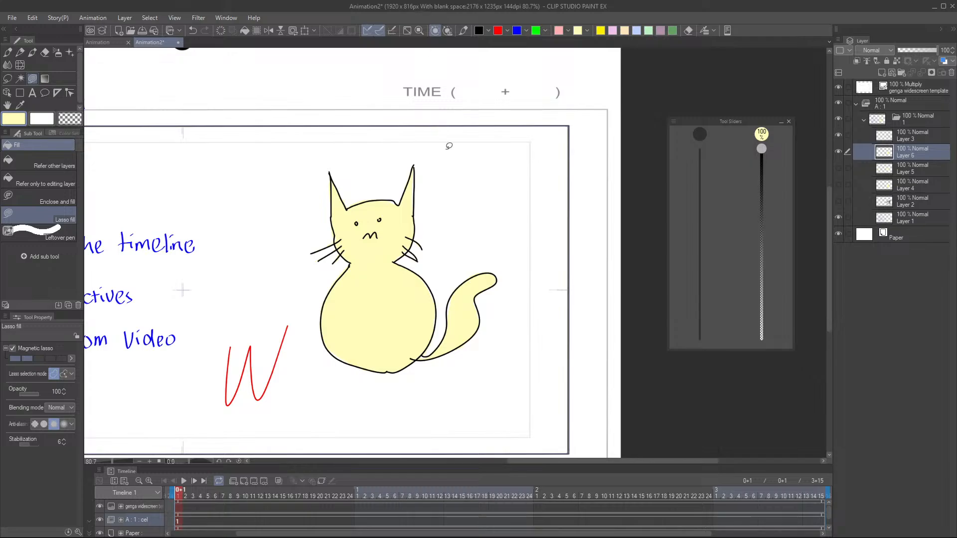
# - Strike through "Magnetic Lasso" and "Apply colors to the timeline" on the list's layer with a red pen
pyautogui.scroll(-2, 447, 221)
pyautogui.scroll(-1, 515, 270)
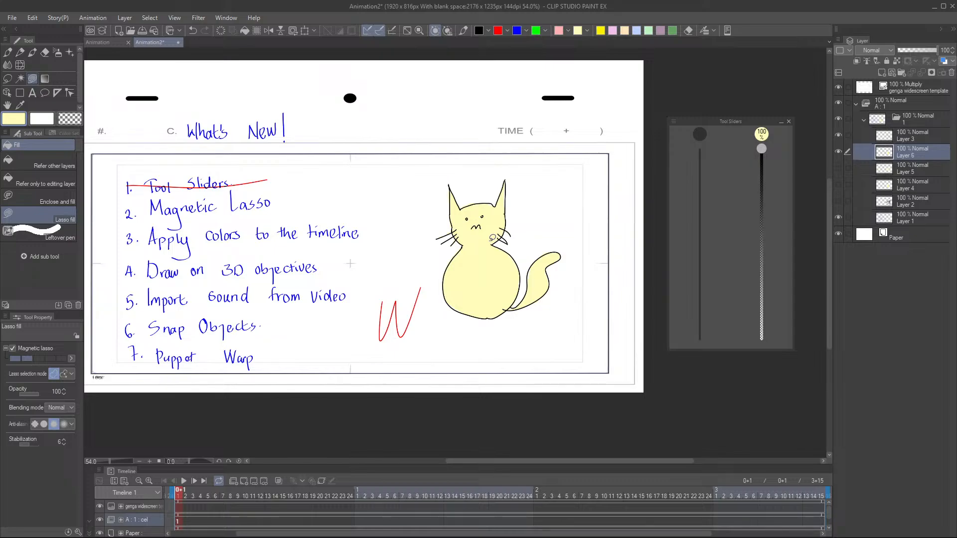
pyautogui.click(903, 217)
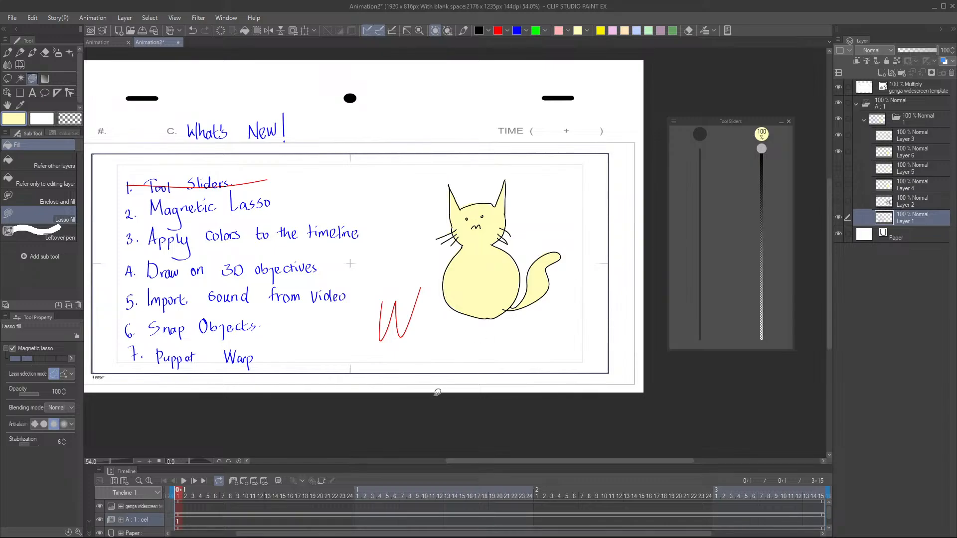
pyautogui.click(497, 30)
pyautogui.press('p')
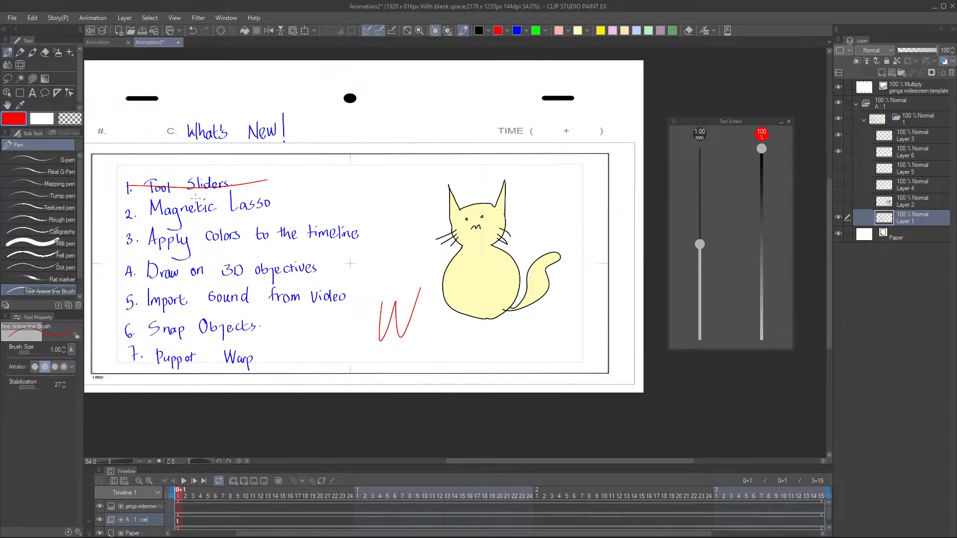
pyautogui.moveTo(126, 218); pyautogui.dragTo(277, 201)
pyautogui.moveTo(125, 244); pyautogui.dragTo(368, 222)
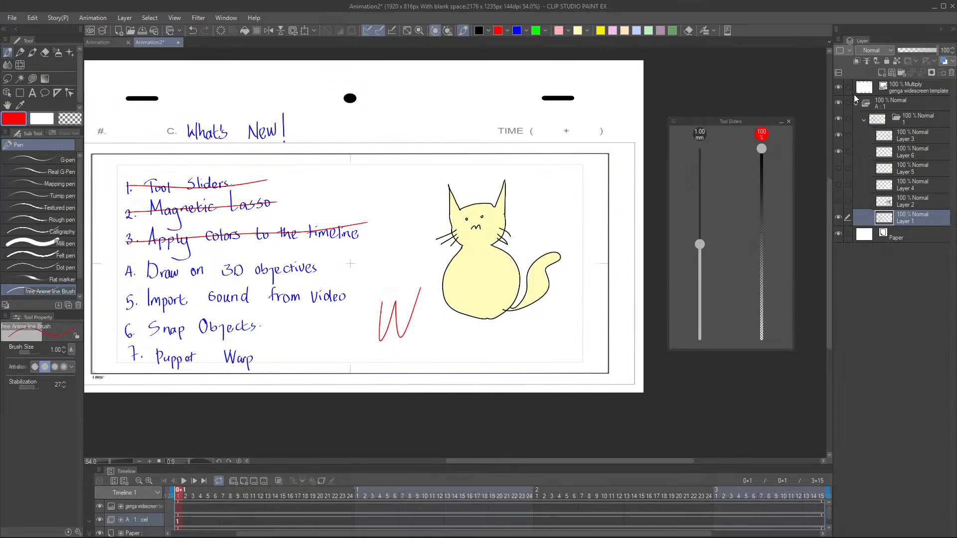
# - Collapse animation folder A, show the Animation cels palette, dock it above the Layer palette and enlarge it
pyautogui.click(856, 103)
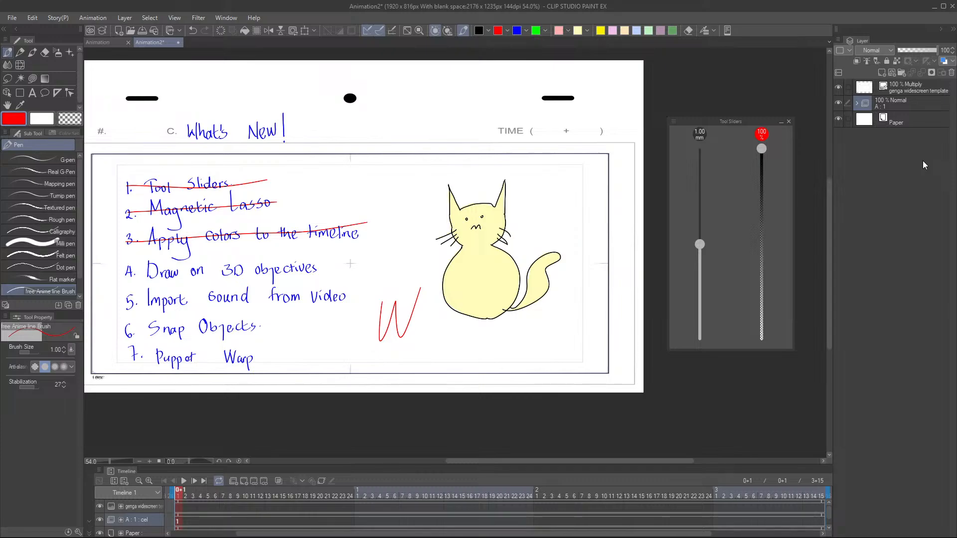
pyautogui.click(881, 102)
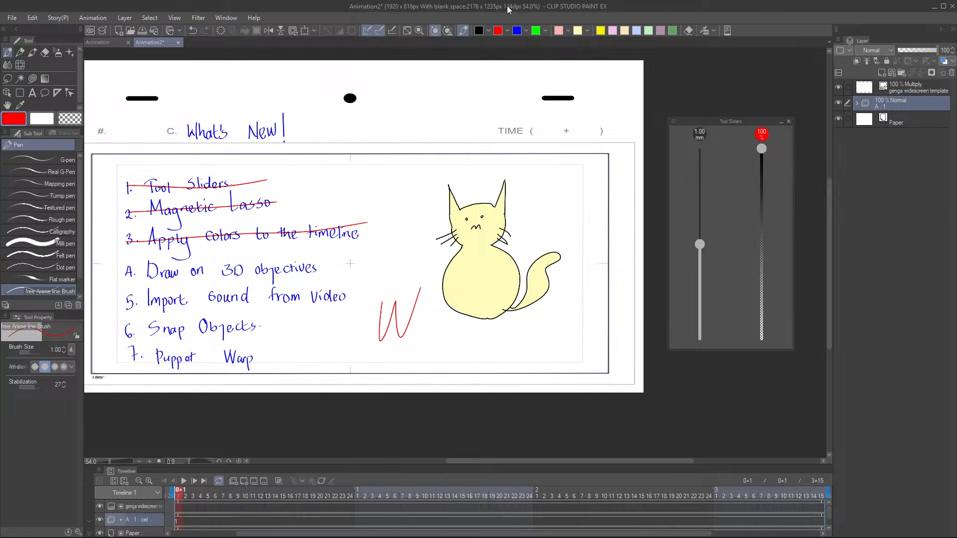
pyautogui.click(225, 18)
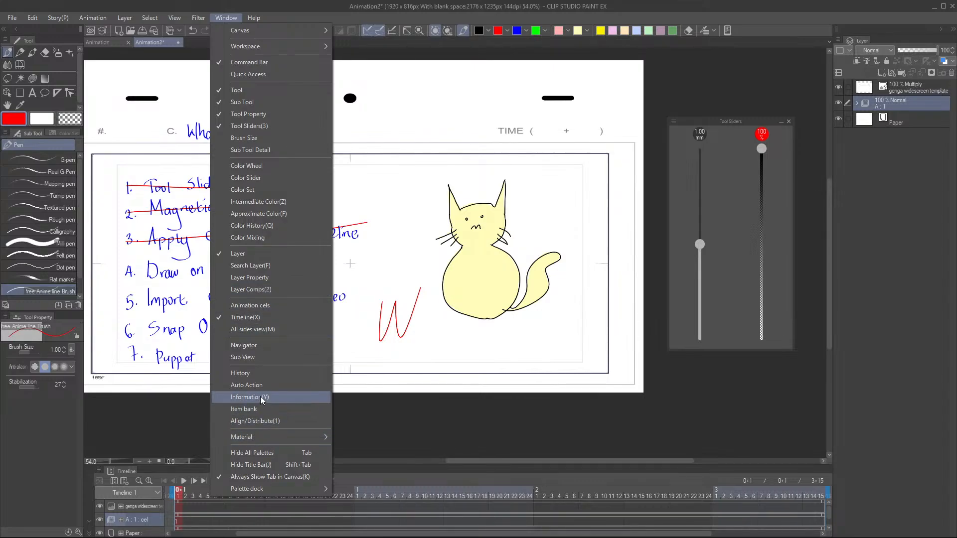
pyautogui.click(288, 309)
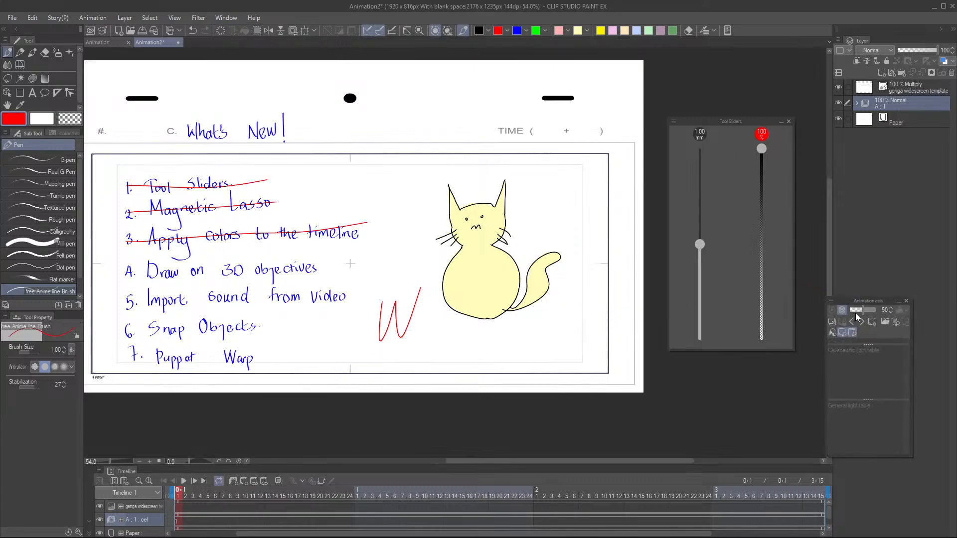
pyautogui.moveTo(867, 301); pyautogui.dragTo(872, 32)
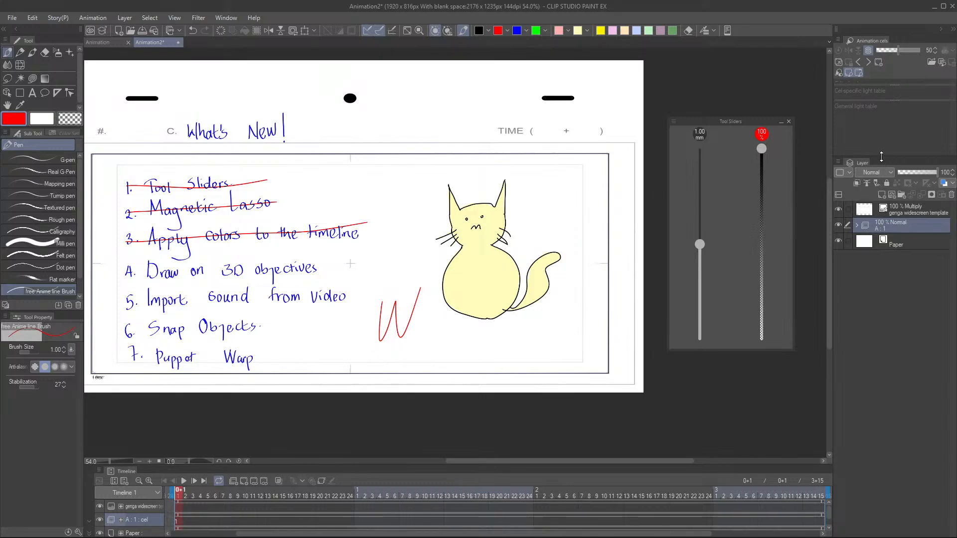
pyautogui.moveTo(882, 159); pyautogui.dragTo(883, 241)
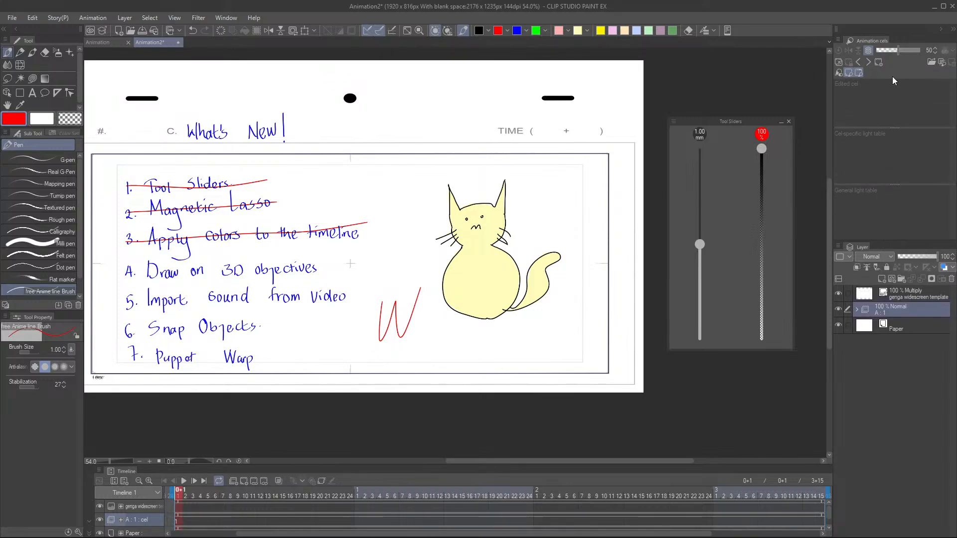
# - Hide the cel-specific and general light table sections of the Animation cels palette and reduce its height
pyautogui.click(853, 72)
pyautogui.click(858, 73)
pyautogui.moveTo(911, 241); pyautogui.dragTo(909, 179)
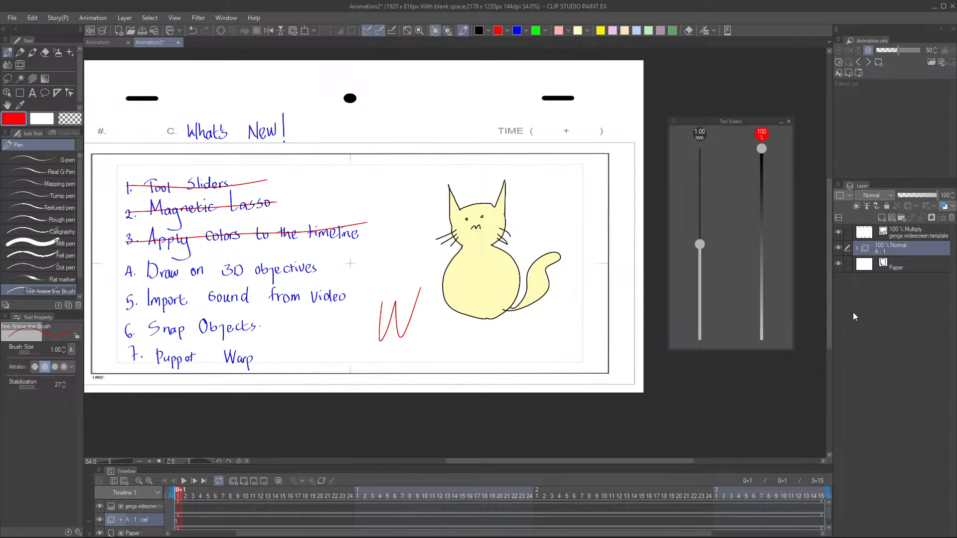
# - Add two new animation folders above folder A and enlarge the Timeline palette so all tracks fit
pyautogui.click(871, 270)
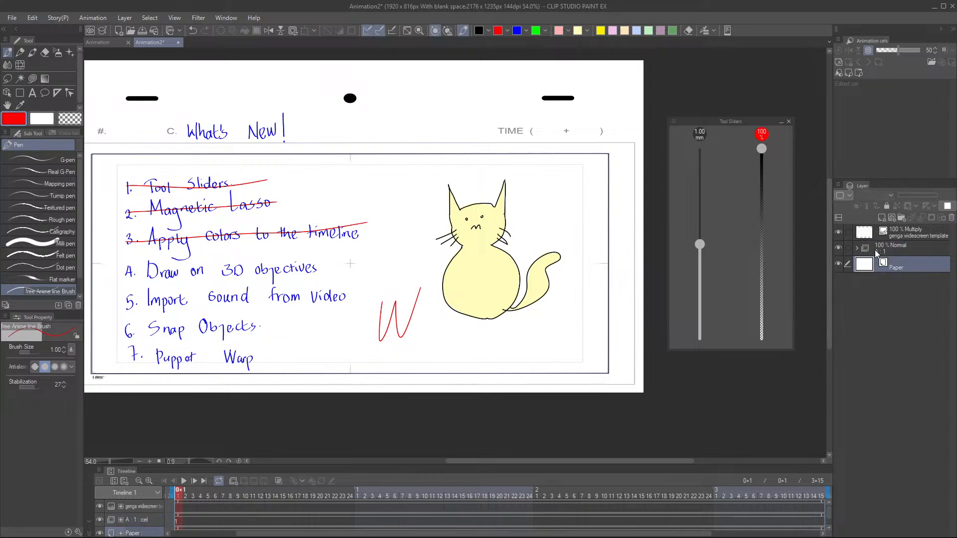
pyautogui.click(876, 251)
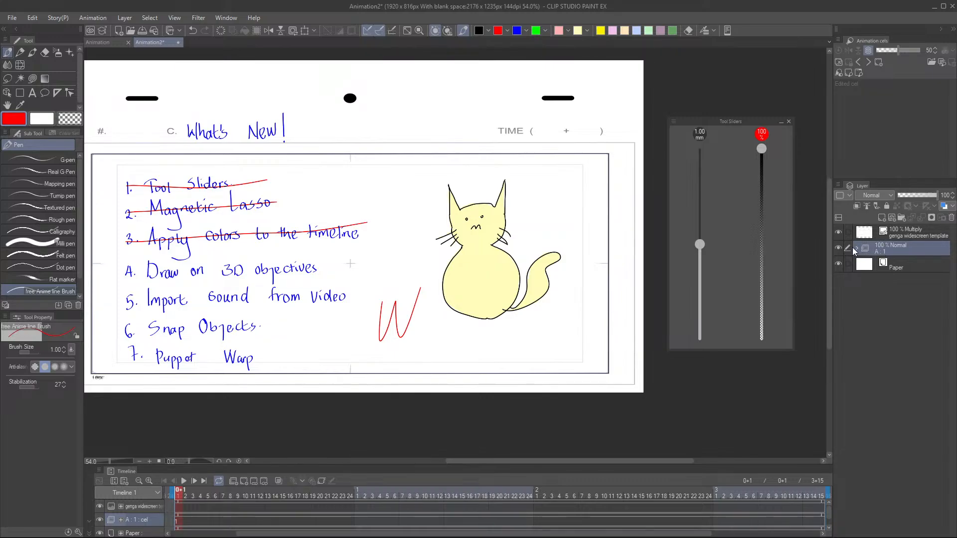
pyautogui.click(234, 482)
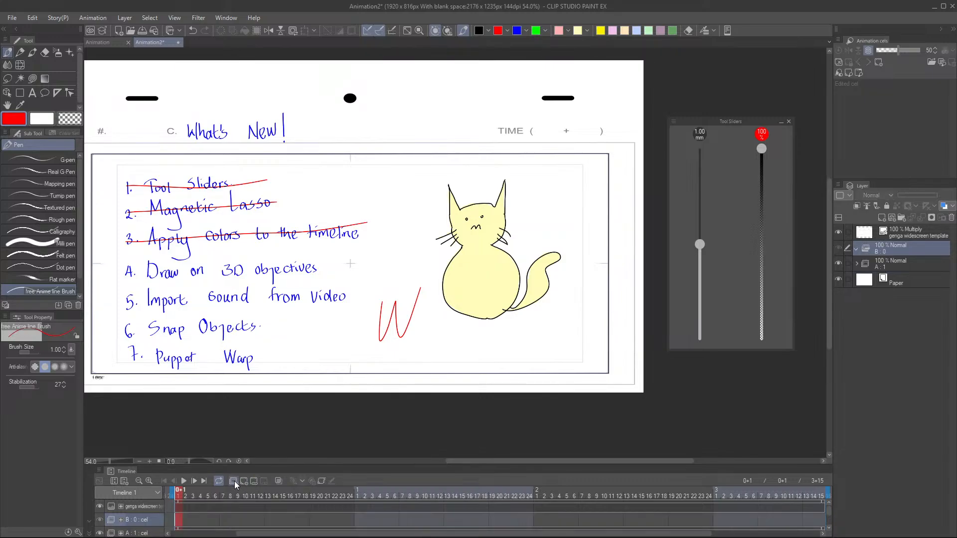
pyautogui.click(236, 484)
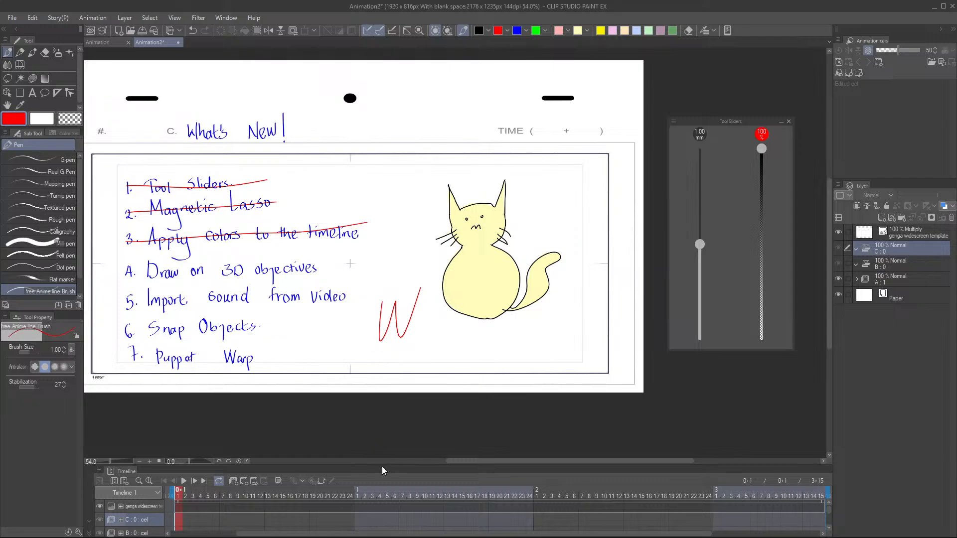
pyautogui.moveTo(382, 465); pyautogui.dragTo(402, 399)
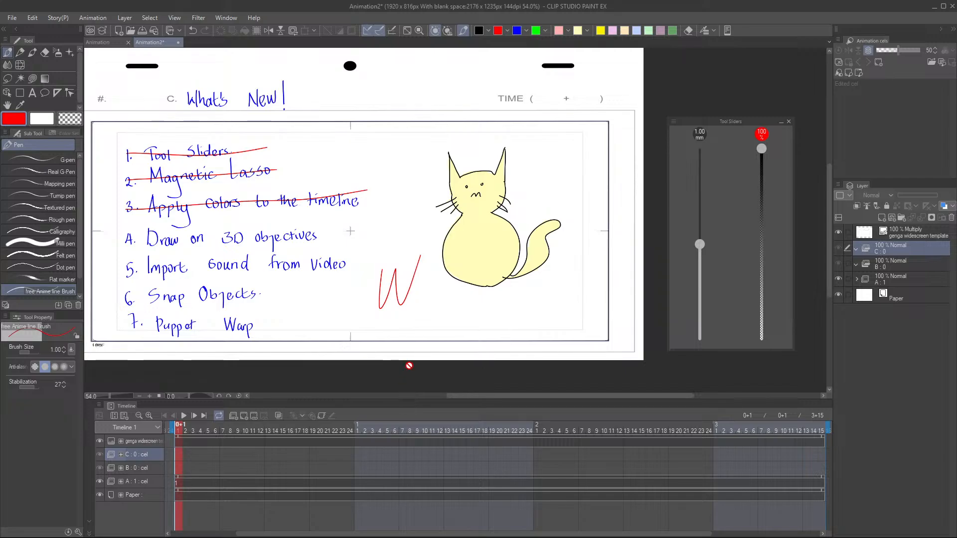
# - Create a layer folder as a cel at the first frame in animation folders B and C
pyautogui.click(181, 473)
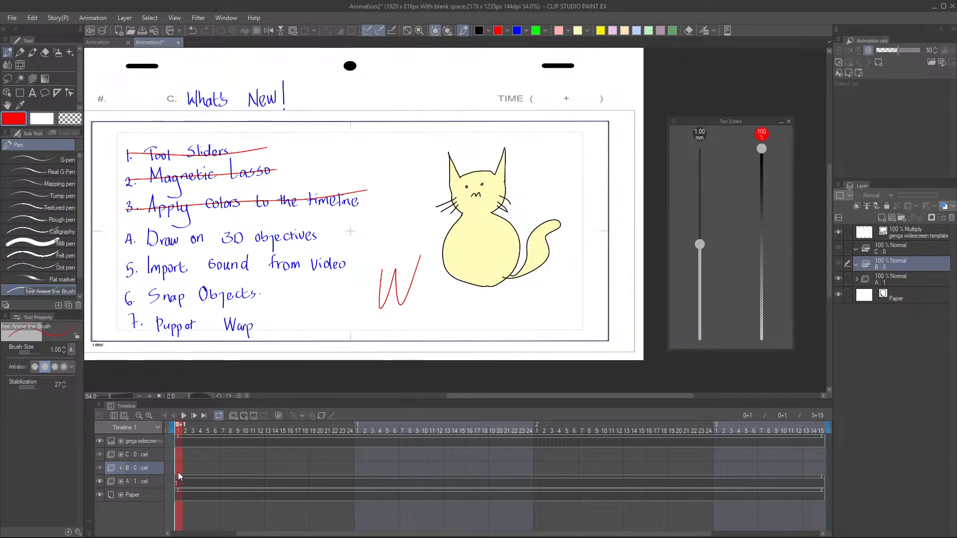
pyautogui.click(856, 265)
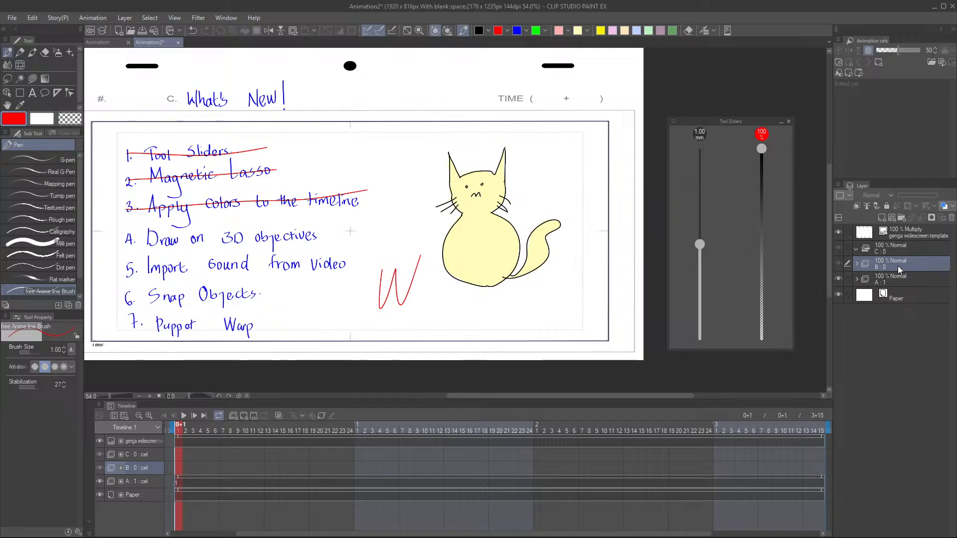
pyautogui.click(904, 220)
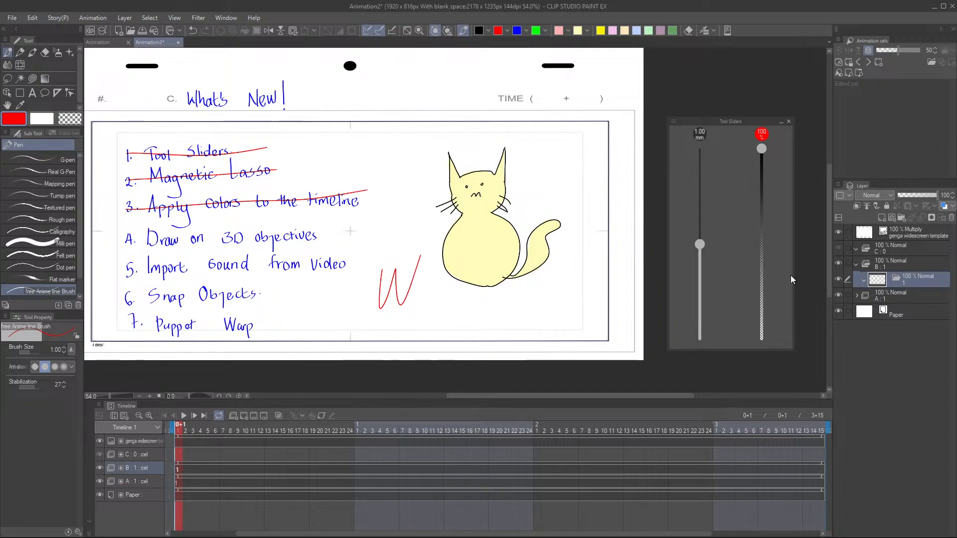
pyautogui.click(177, 457)
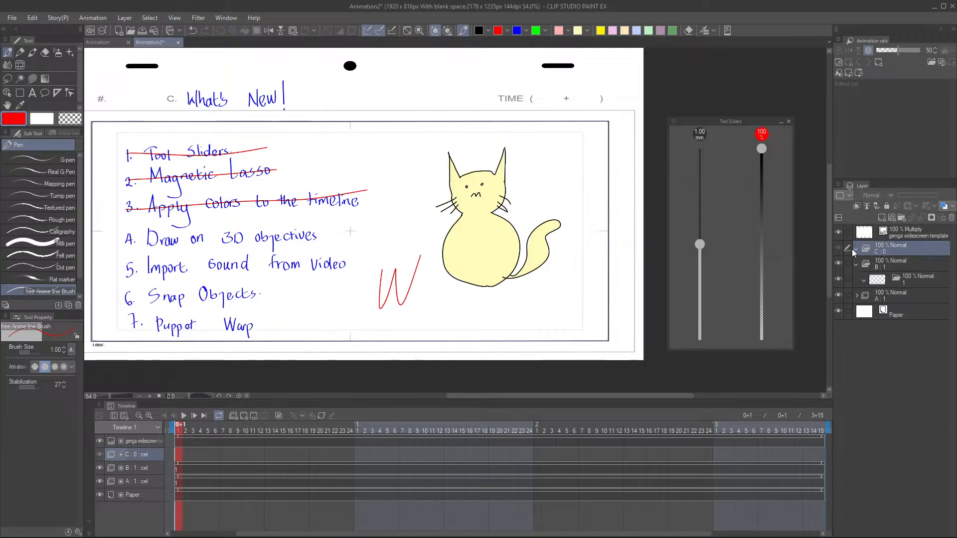
pyautogui.click(902, 217)
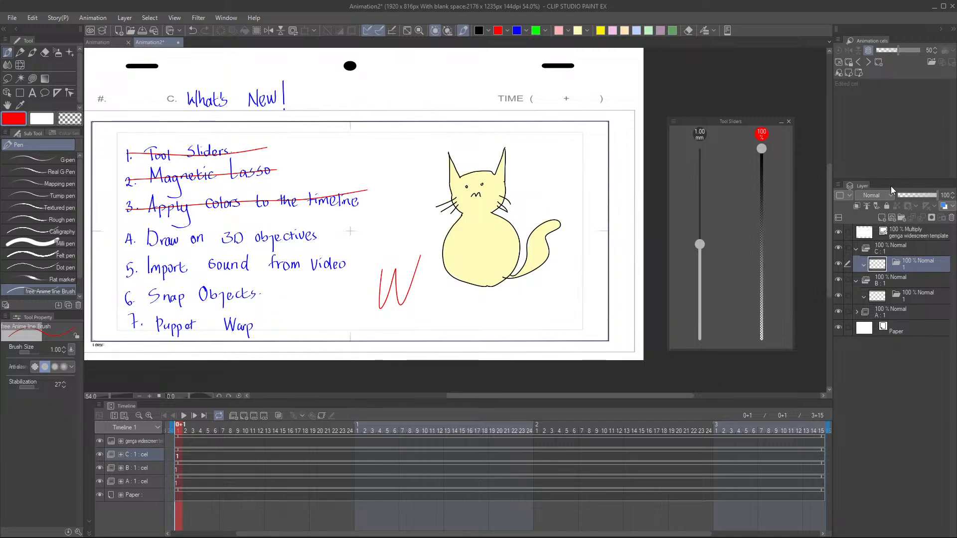
# - Add a new raster layer inside the cel folder of animation folder C and another inside that of B
pyautogui.hotkey('ctrl', 'shift', 'n')
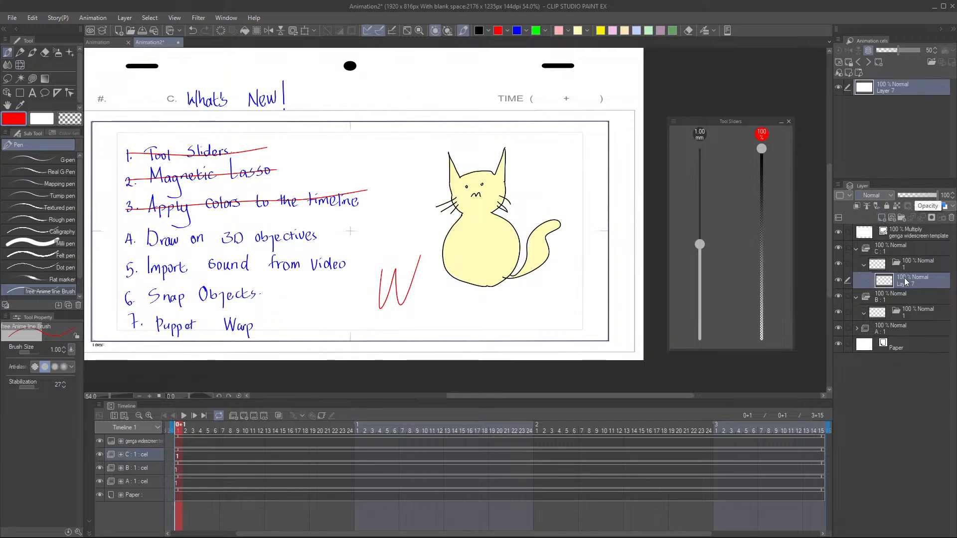
pyautogui.moveTo(905, 281)
pyautogui.mouseDown()
pyautogui.moveTo(908, 268)
pyautogui.moveTo(916, 280)
pyautogui.mouseUp()
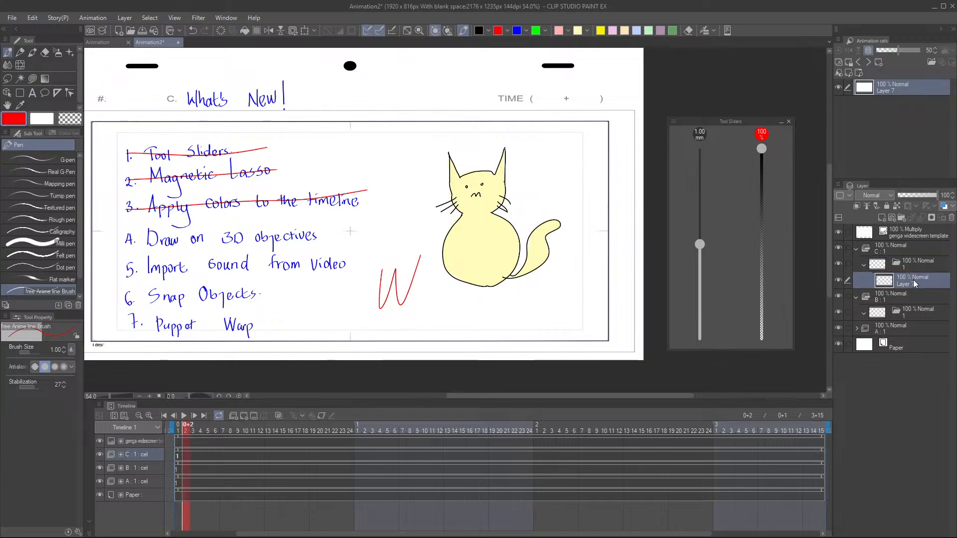
pyautogui.click(905, 313)
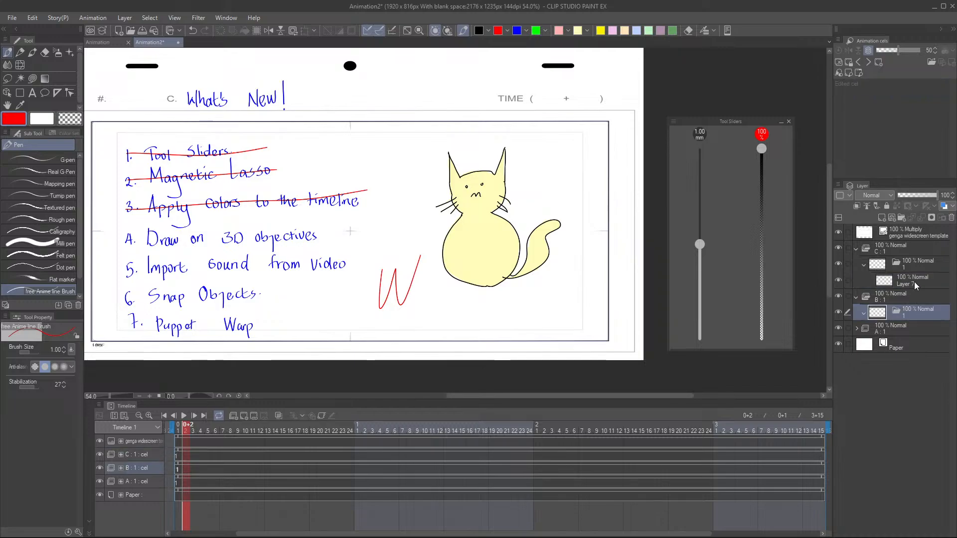
pyautogui.click(881, 218)
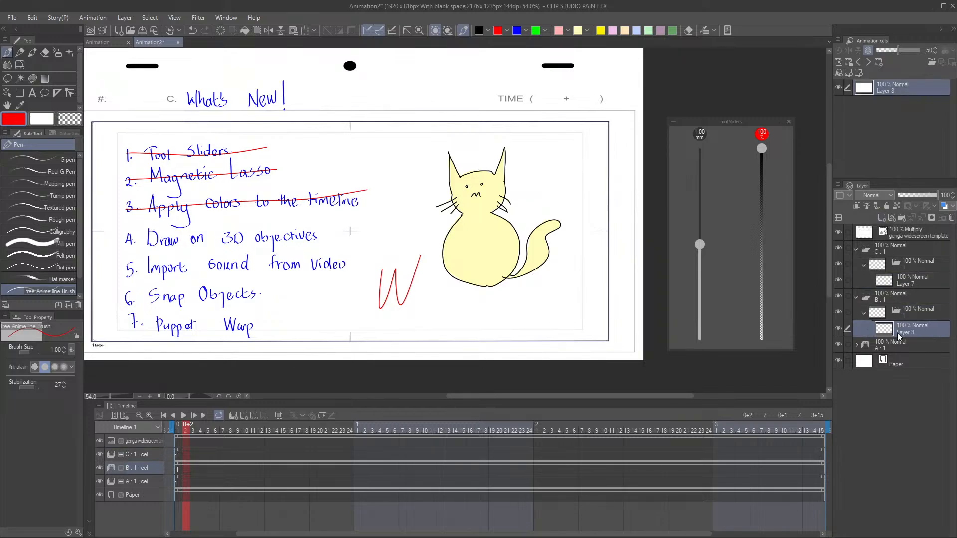
# - Collapse animation folders B and C in the layer list
pyautogui.click(865, 313)
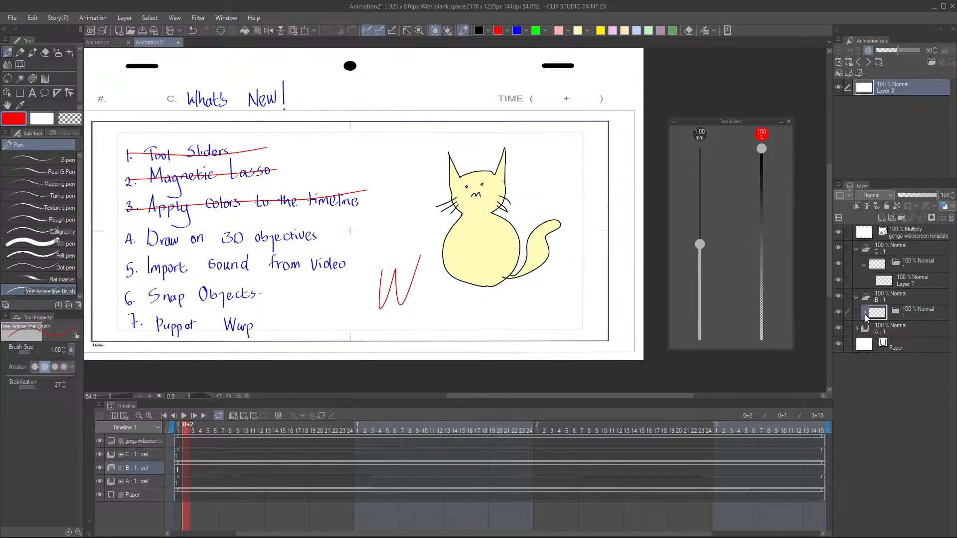
pyautogui.click(865, 312)
pyautogui.click(864, 314)
pyautogui.click(858, 297)
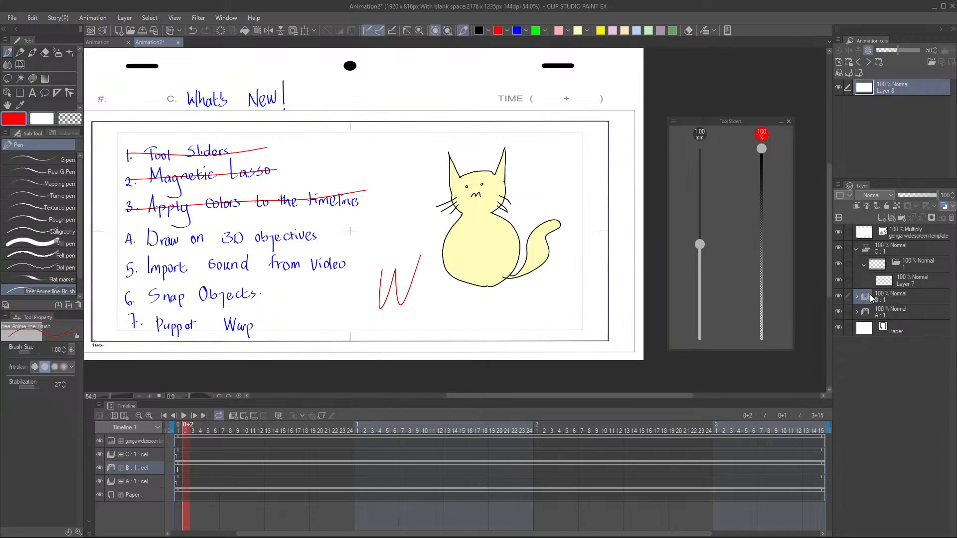
pyautogui.click(858, 250)
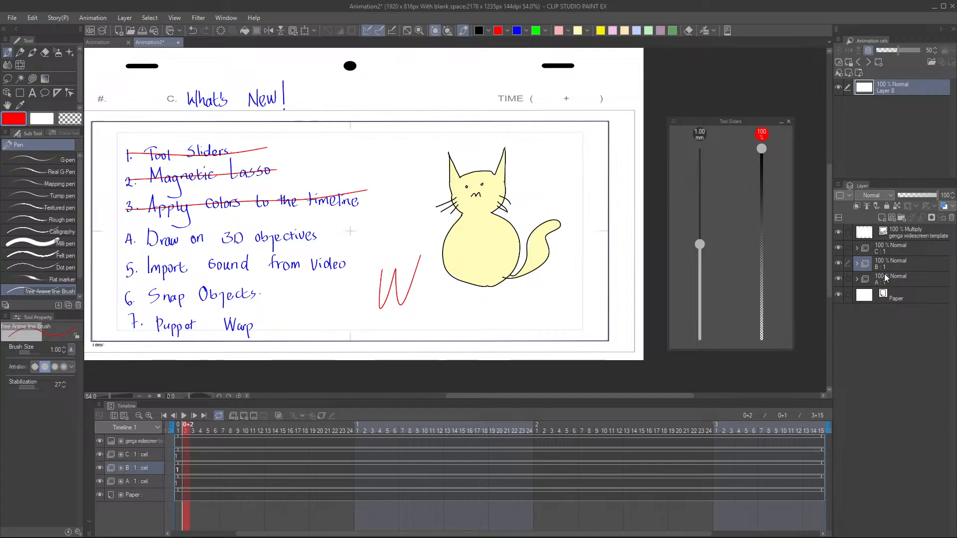
# - Set the palette color of animation folder A to Purple and that of folder B to Blue
pyautogui.click(880, 282)
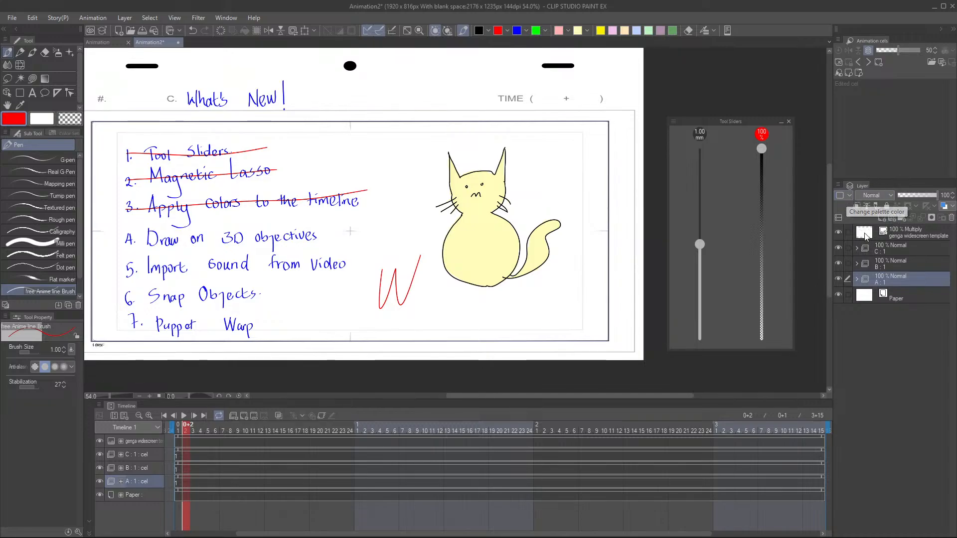
pyautogui.click(850, 196)
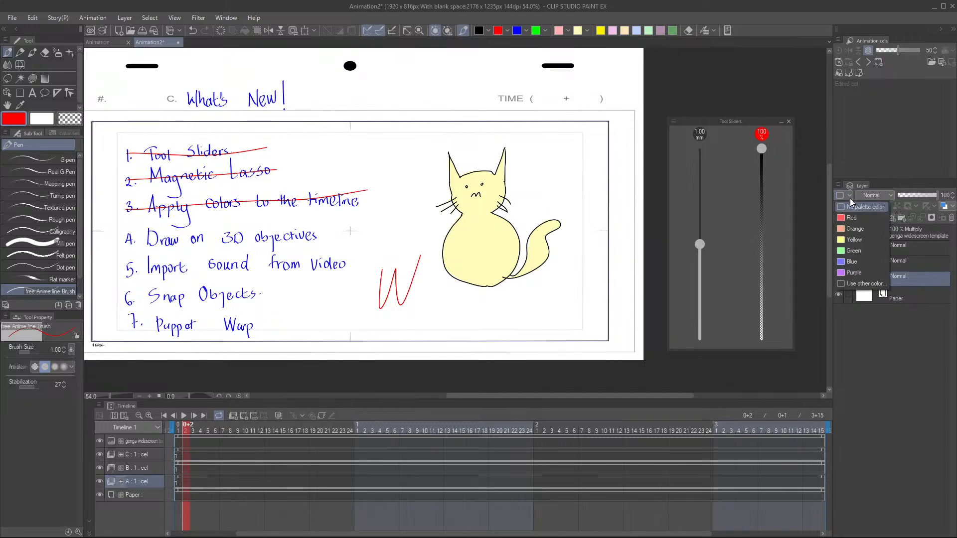
pyautogui.click(860, 274)
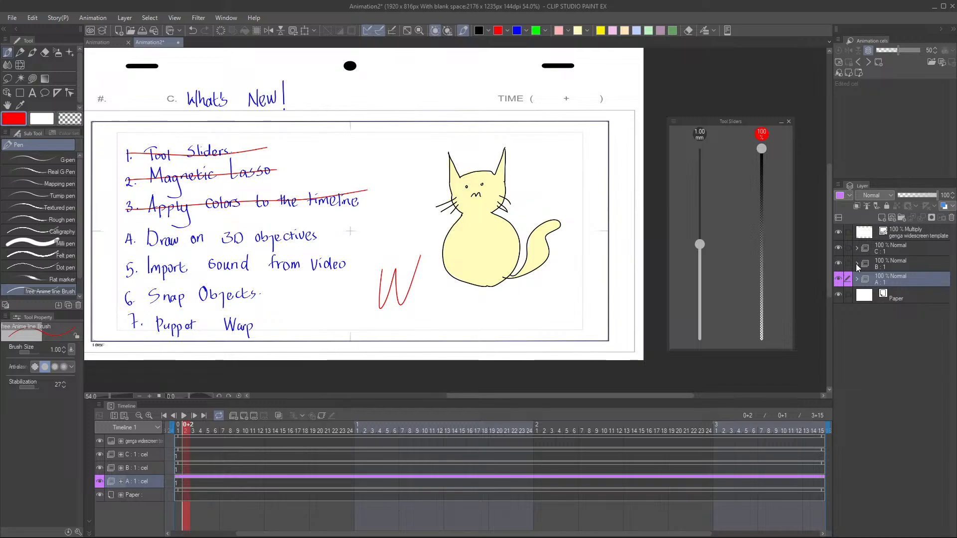
pyautogui.click(879, 265)
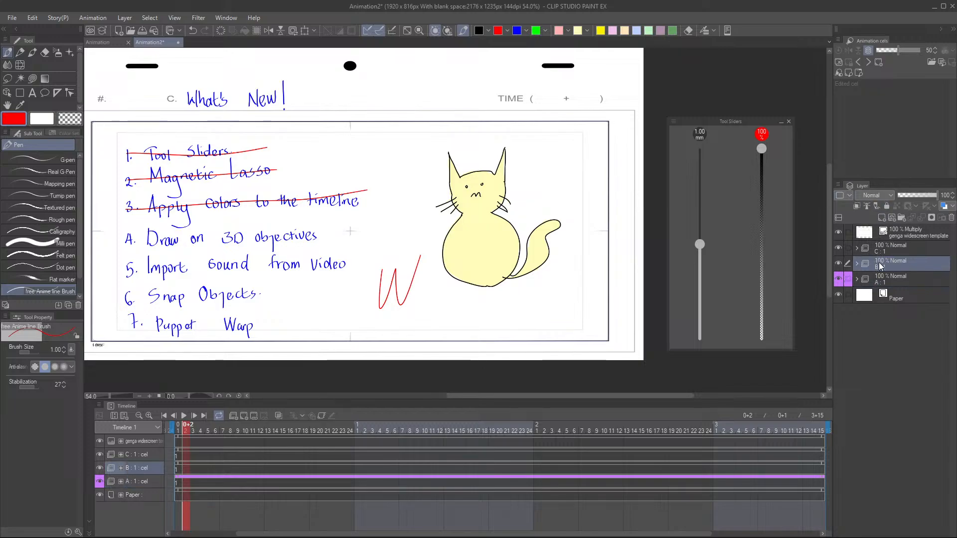
pyautogui.click(850, 195)
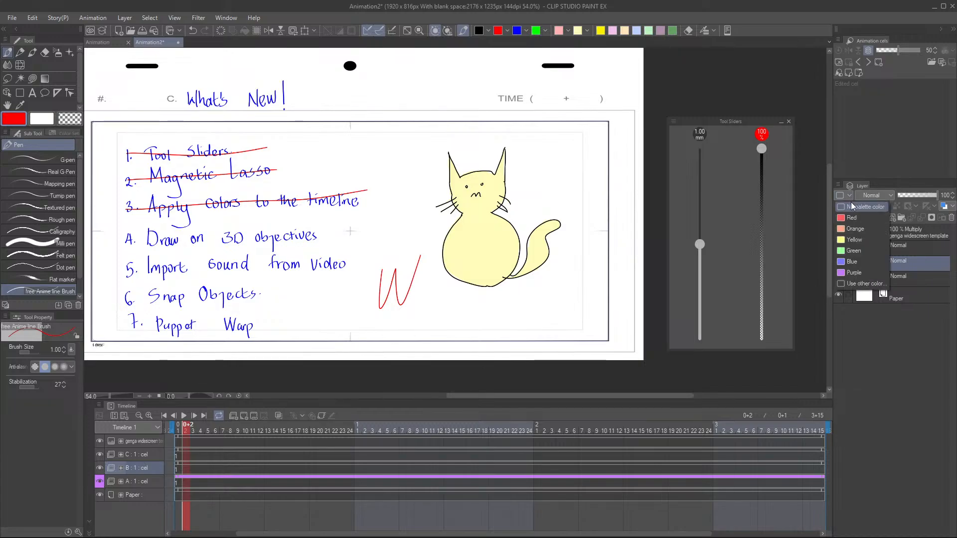
pyautogui.click(863, 261)
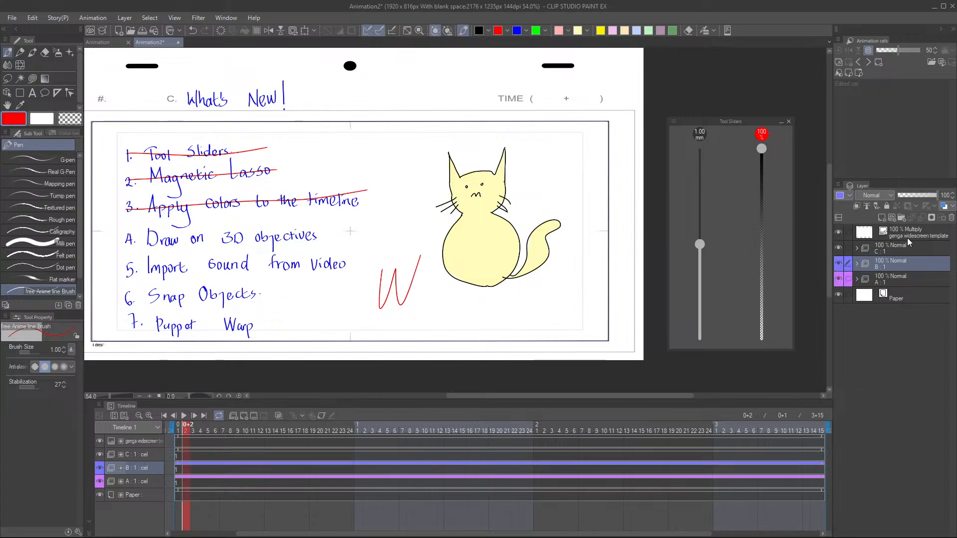
# - Set the palette color of animation folder C to Green
pyautogui.click(891, 248)
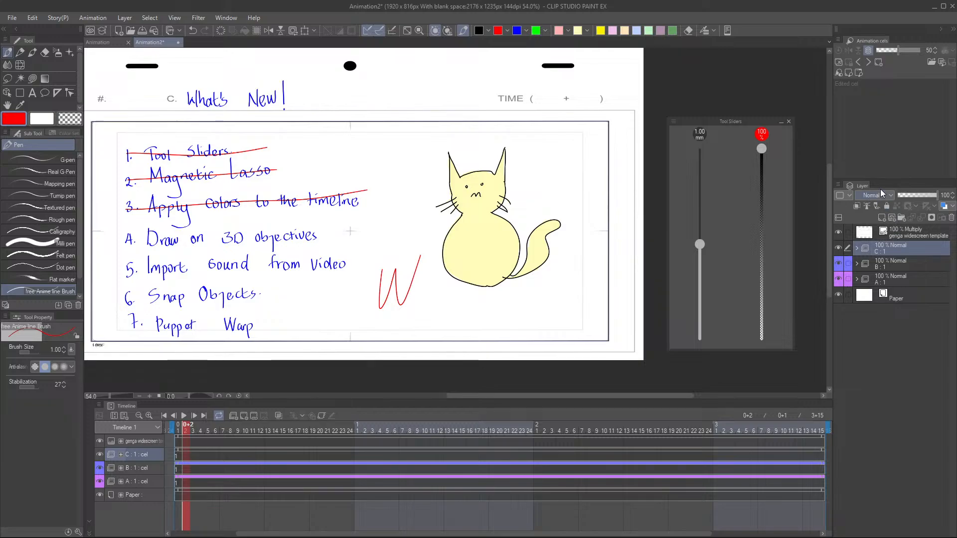
pyautogui.click(850, 195)
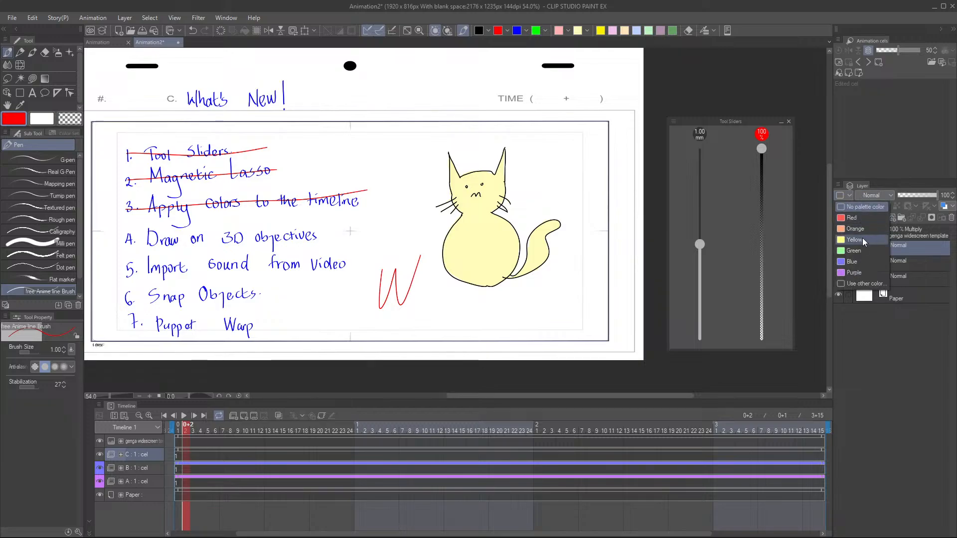
pyautogui.click(859, 252)
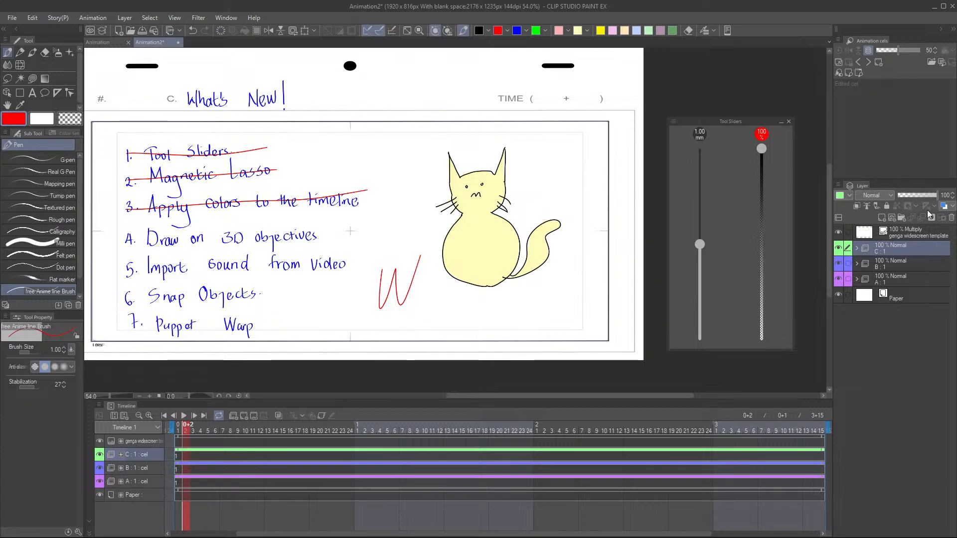
# - Set the palette color of the raster layer inside animation folder C's cel to Red and go to frame 4 on its track
pyautogui.click(857, 248)
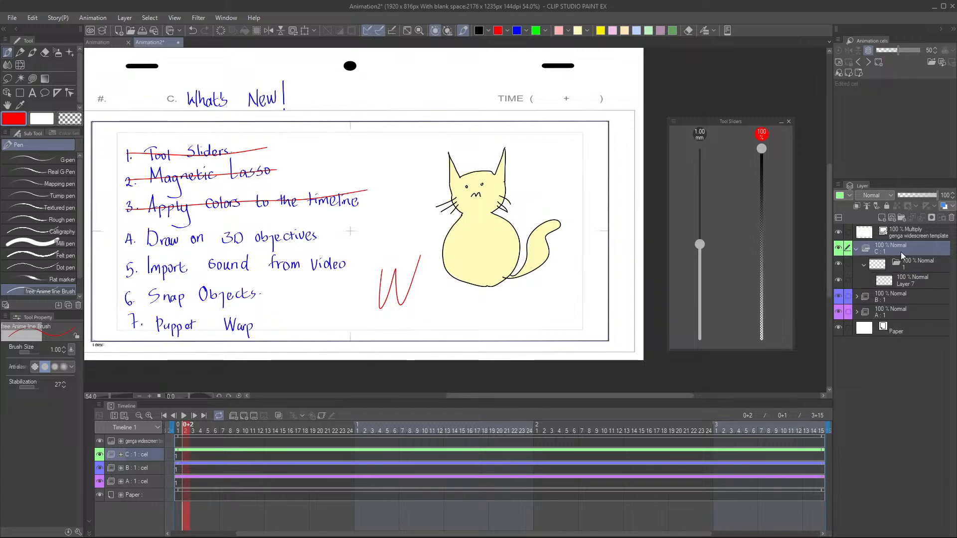
pyautogui.click(863, 265)
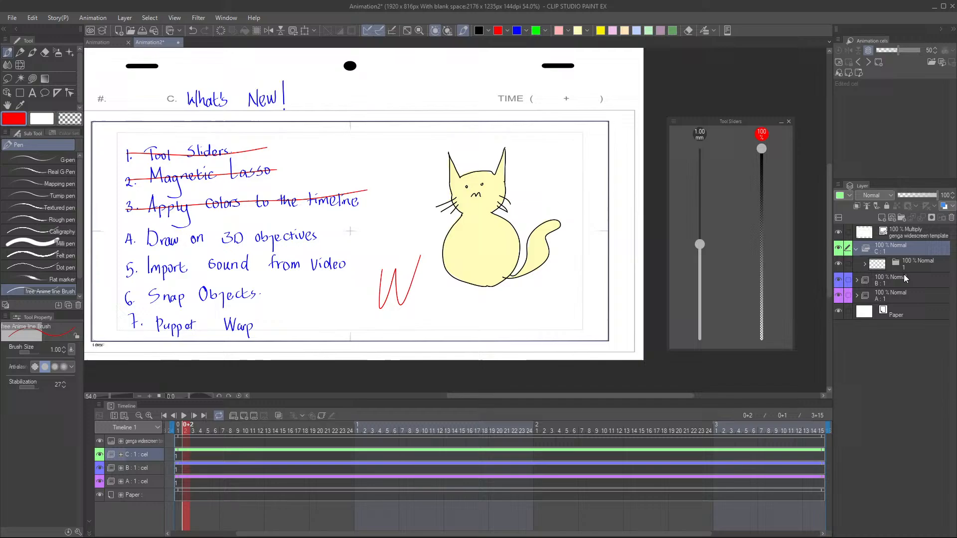
pyautogui.click(865, 264)
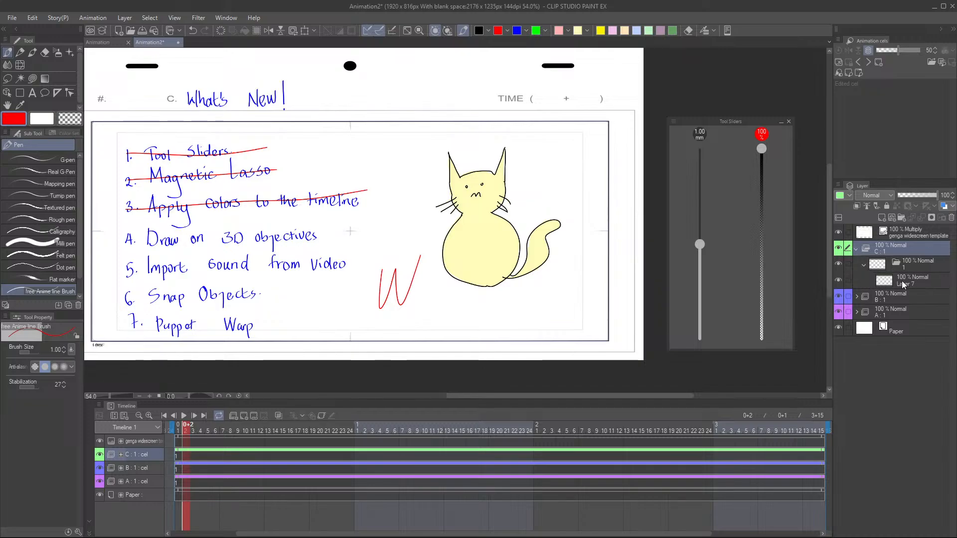
pyautogui.click(903, 282)
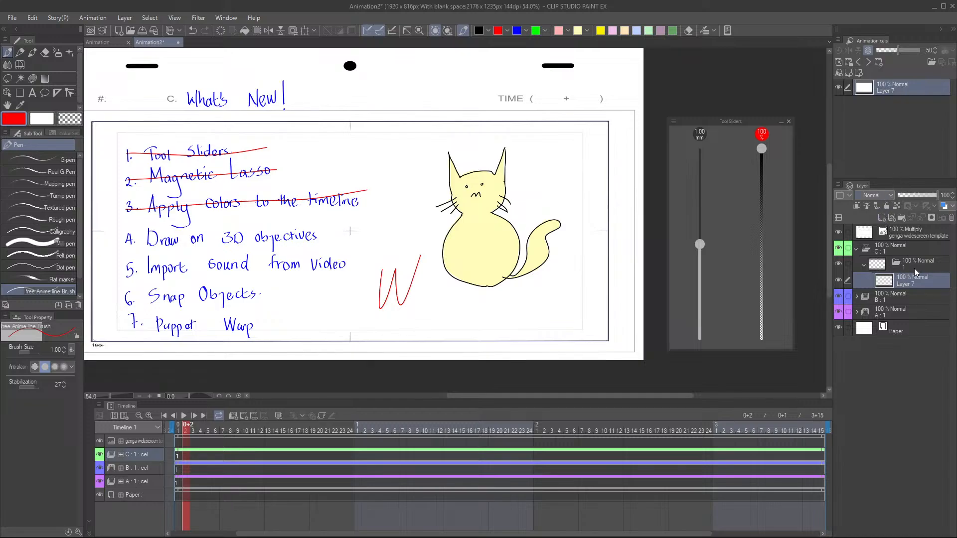
pyautogui.click(883, 194)
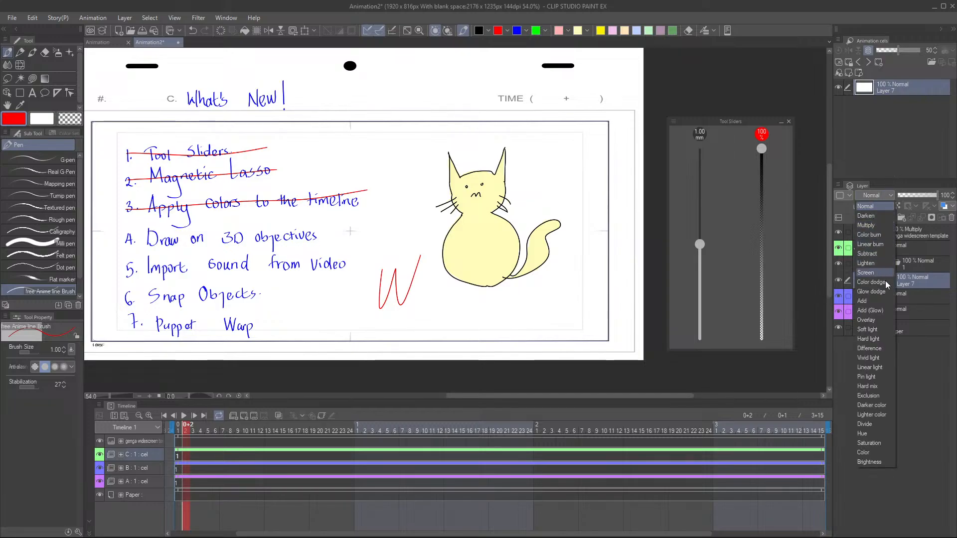
pyautogui.click(928, 285)
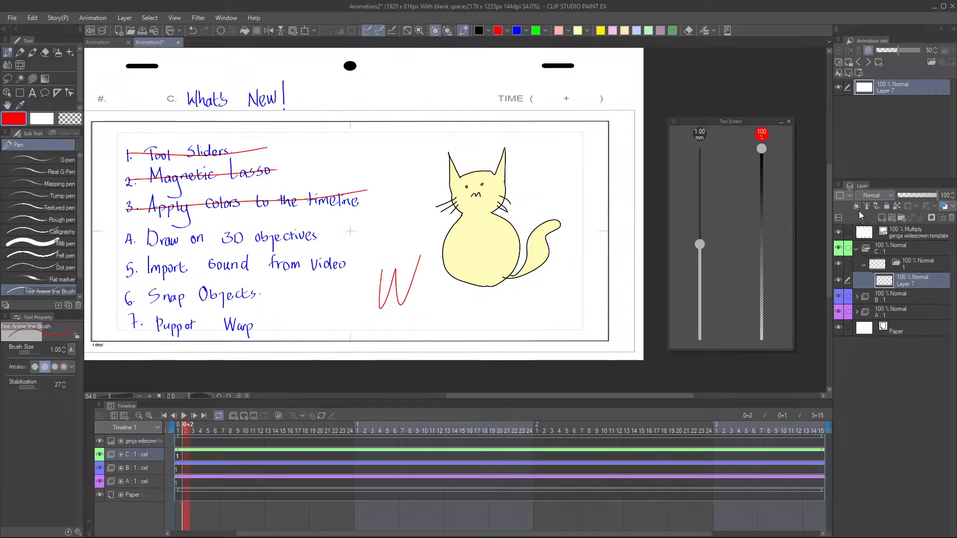
pyautogui.click(839, 196)
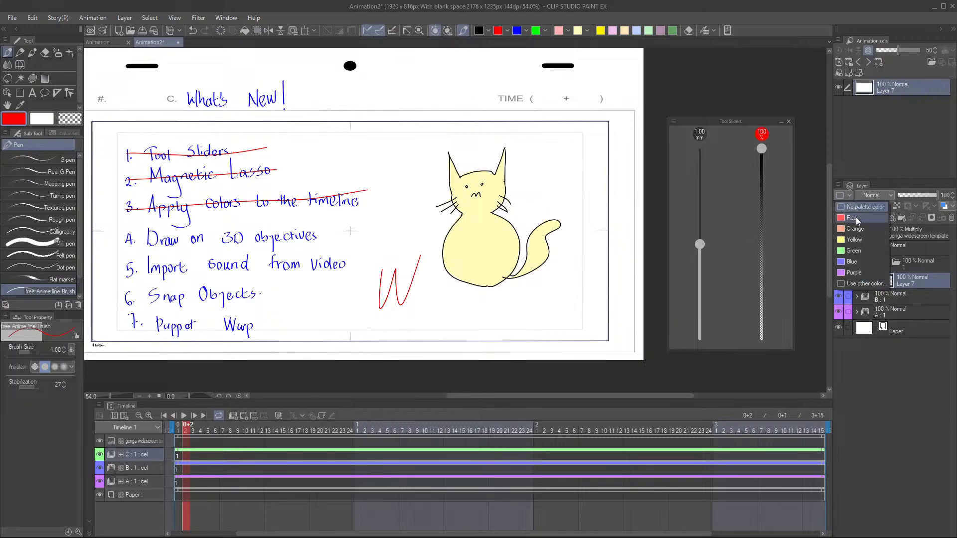
pyautogui.click(857, 217)
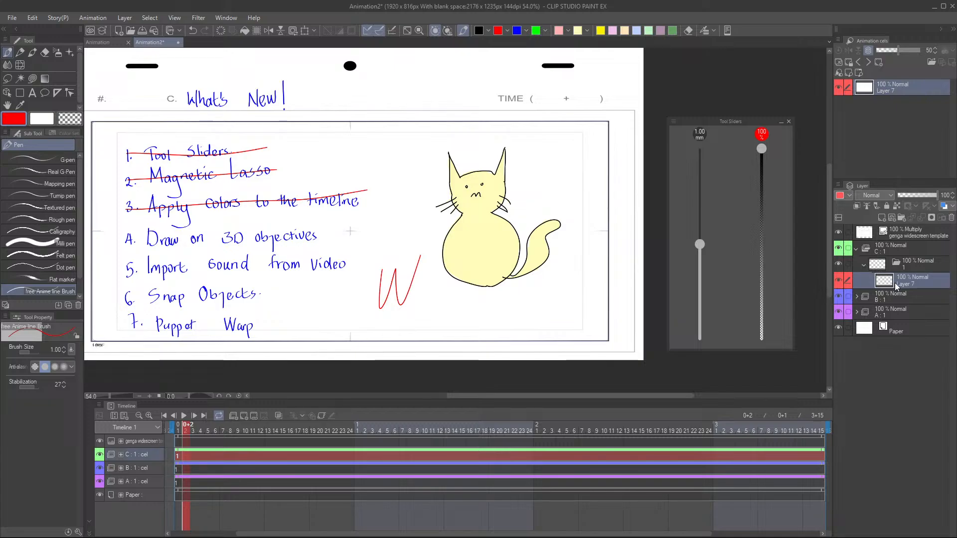
pyautogui.click(199, 456)
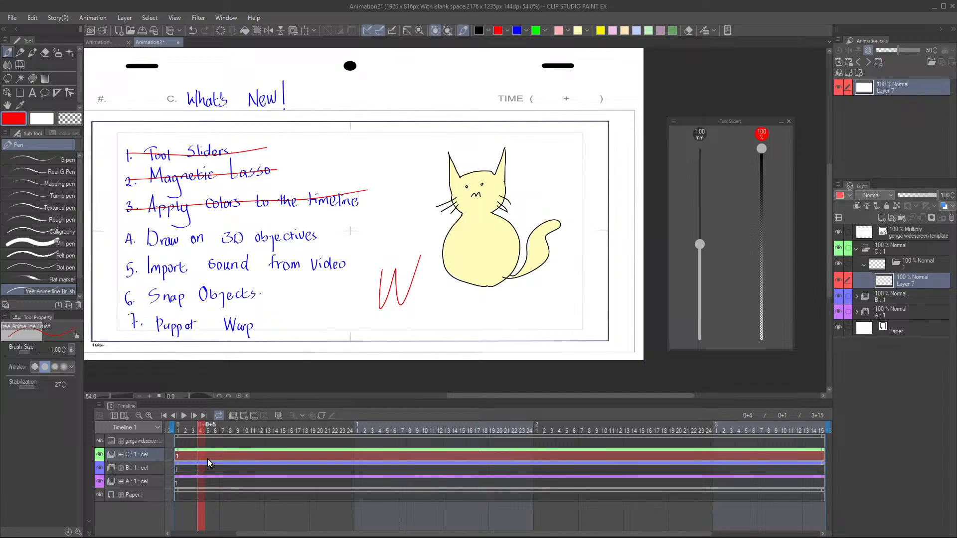
# - Set the palette color of the raster layer inside animation folder C's cel to Yellow and go to frame 2+23
pyautogui.click(849, 196)
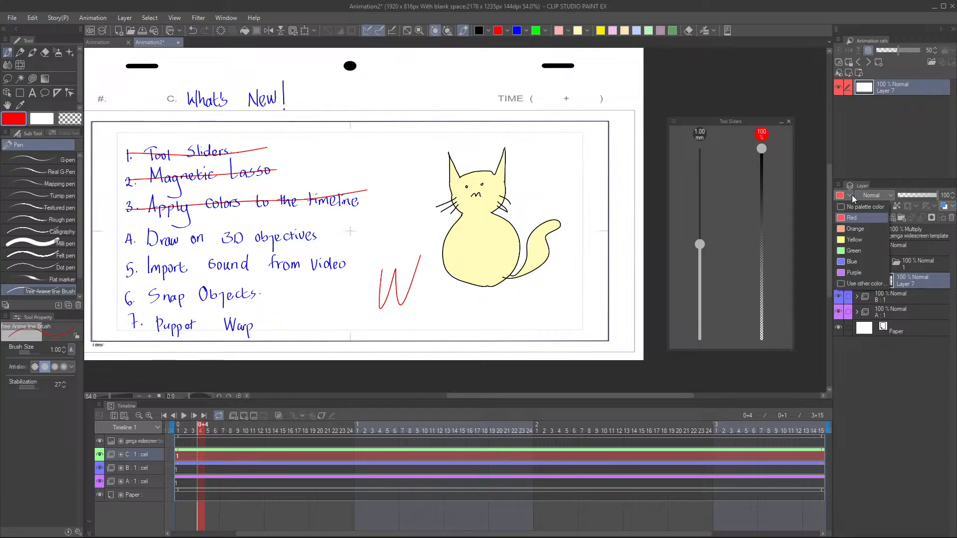
pyautogui.click(870, 238)
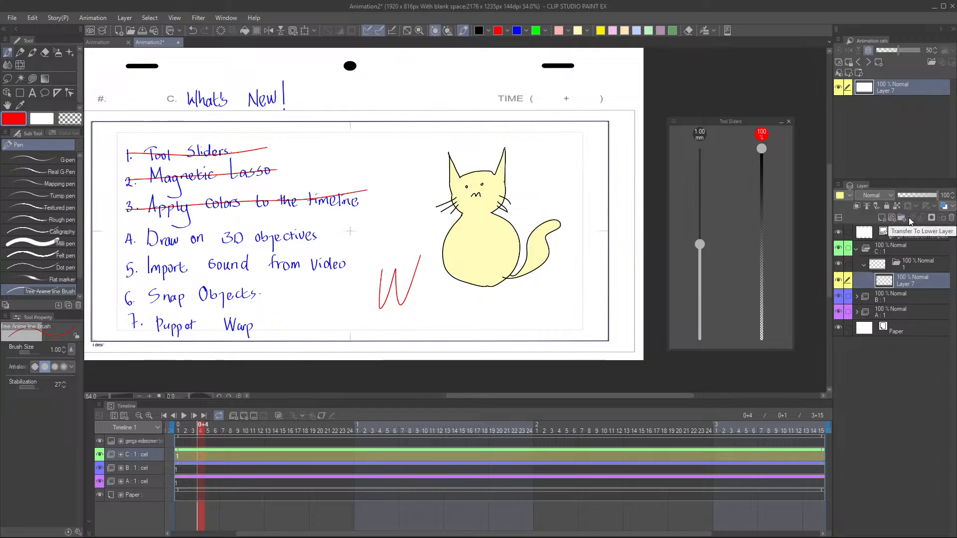
pyautogui.click(701, 457)
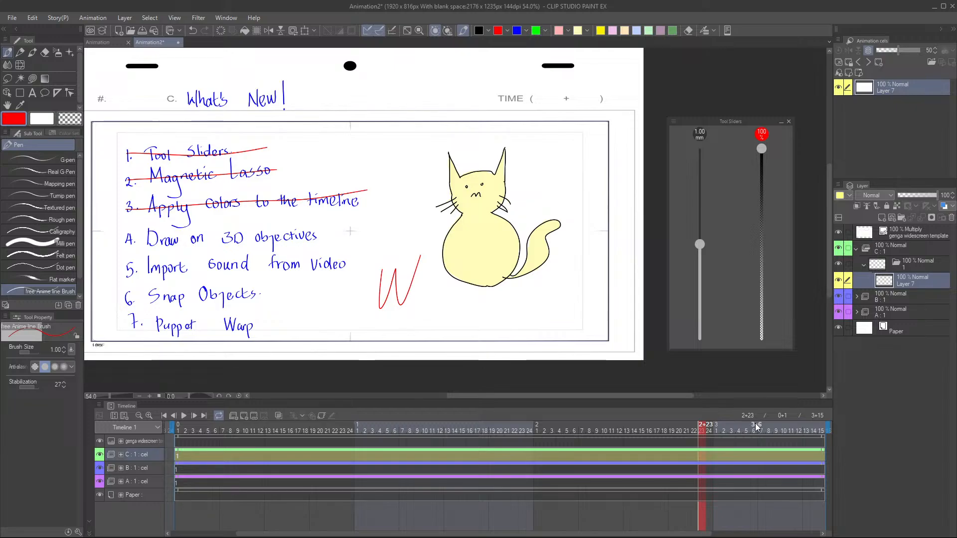
# - Turn off rendering before starting playback, play the animation and stop it at frame 0+13
pyautogui.click(12, 18)
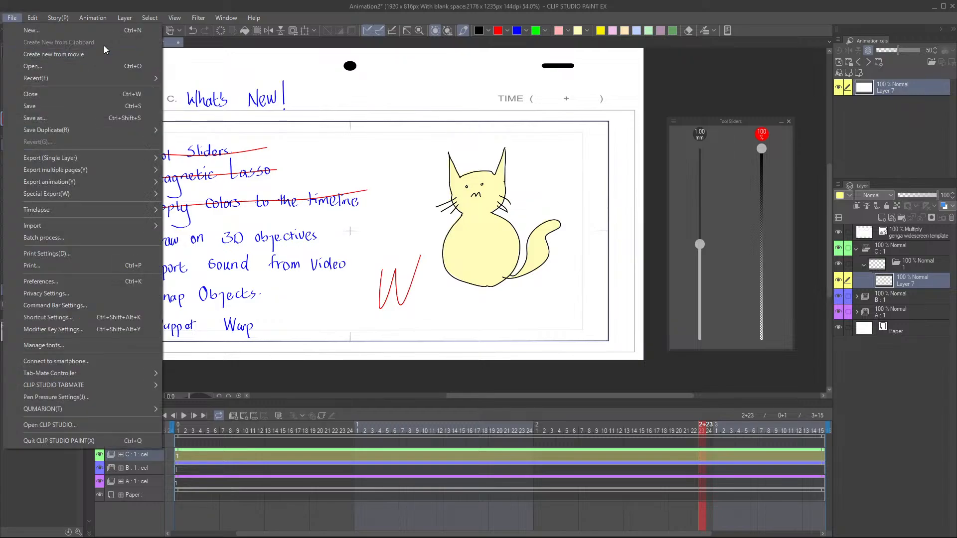
pyautogui.click(342, 9)
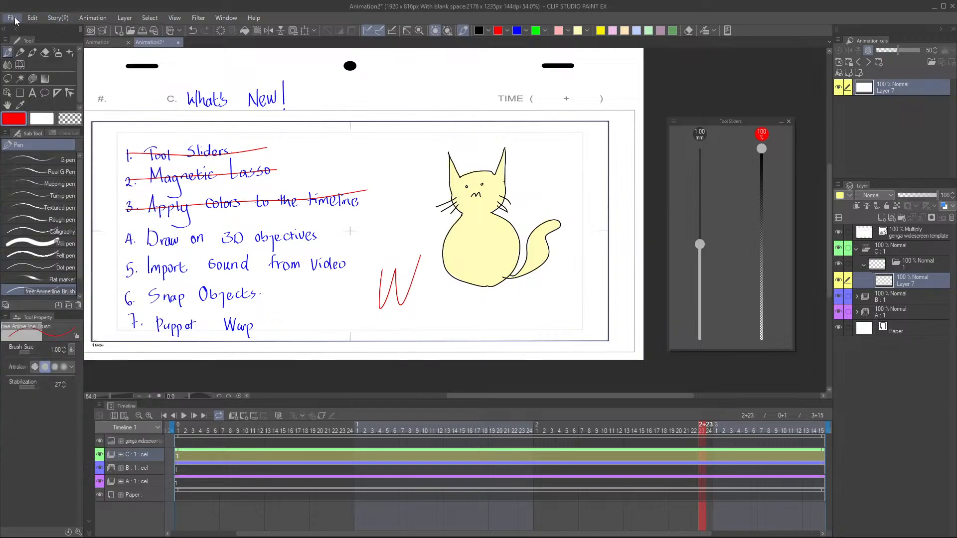
pyautogui.click(93, 18)
pyautogui.moveTo(169, 95)
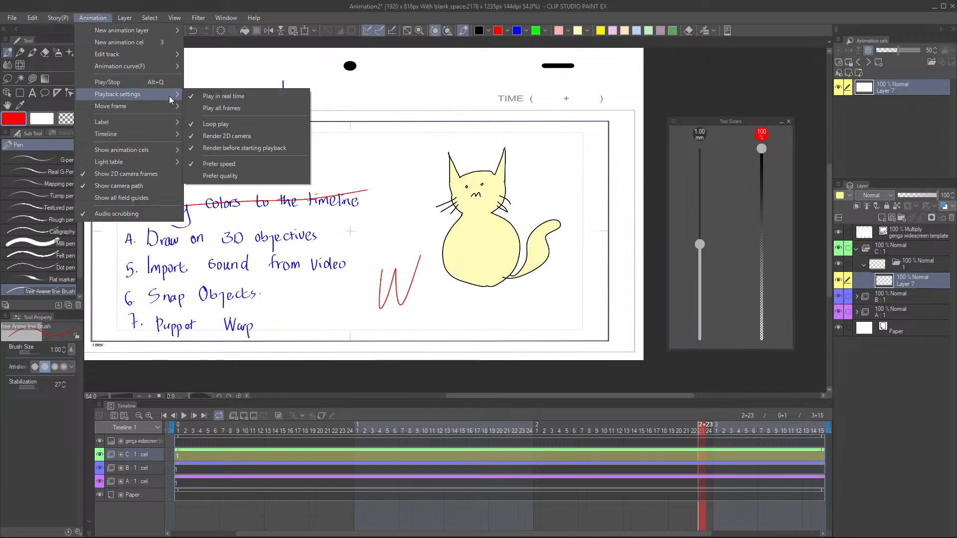
pyautogui.click(277, 151)
pyautogui.click(185, 416)
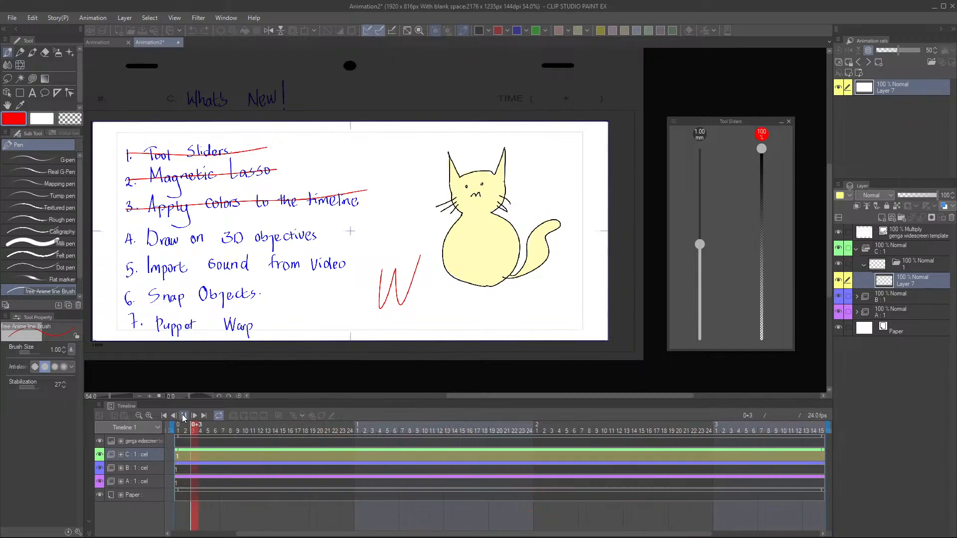
pyautogui.click(184, 417)
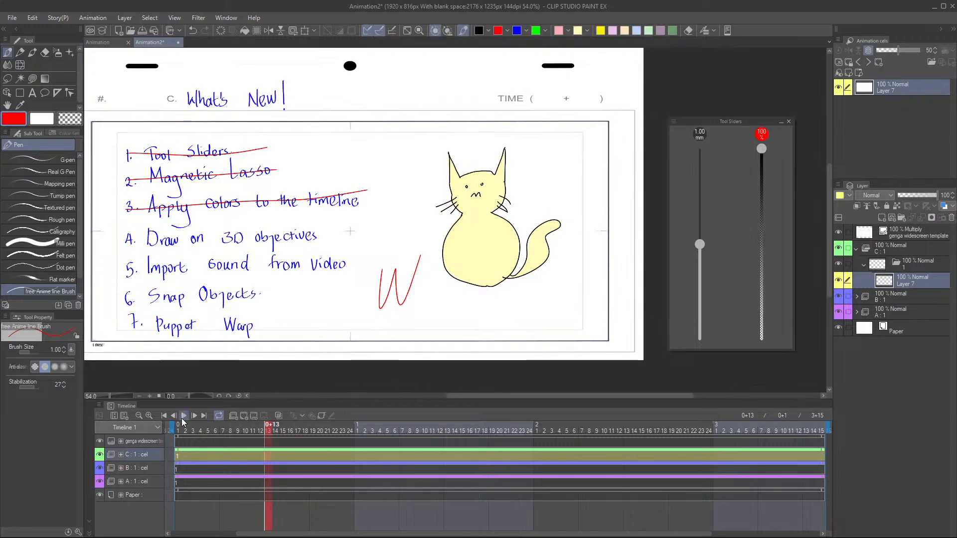
# - Close the Tool Sliders palette and reduce the height of the timeline palette to enlarge the canvas area
pyautogui.moveTo(380, 255); pyautogui.dragTo(508, 262)
pyautogui.click(789, 121)
pyautogui.scroll(3, 508, 262)
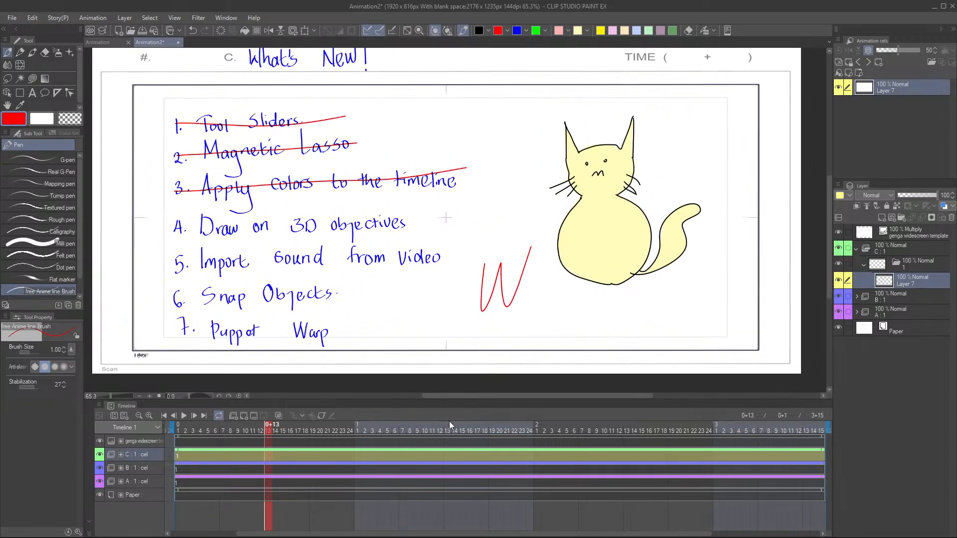
pyautogui.moveTo(409, 402); pyautogui.dragTo(412, 422)
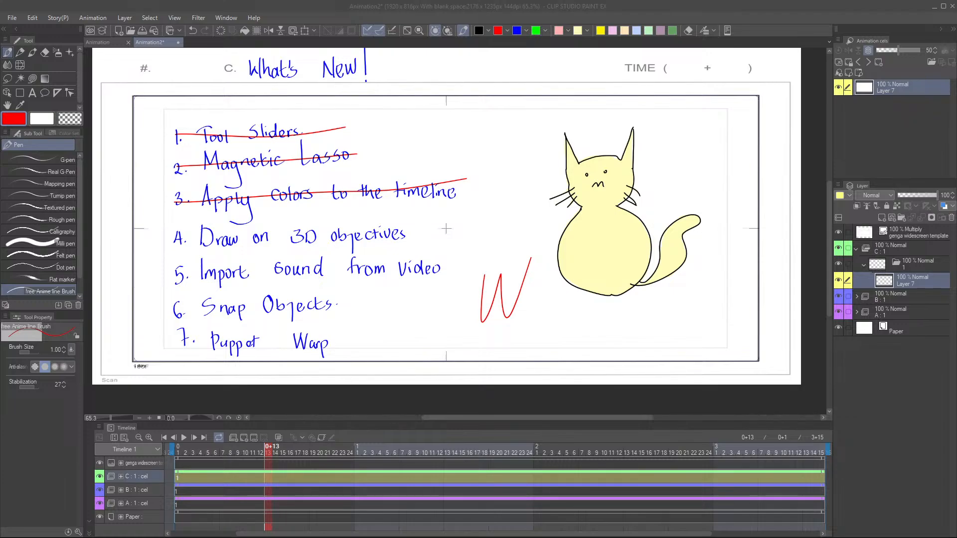
# - Collapse animation folder C in the layer list
pyautogui.click(856, 249)
pyautogui.click(856, 248)
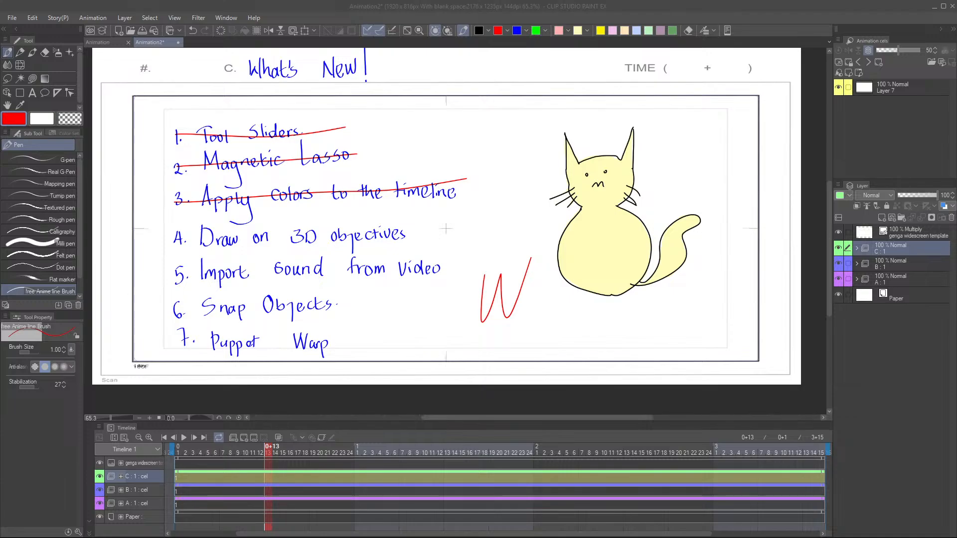
pyautogui.click(363, 7)
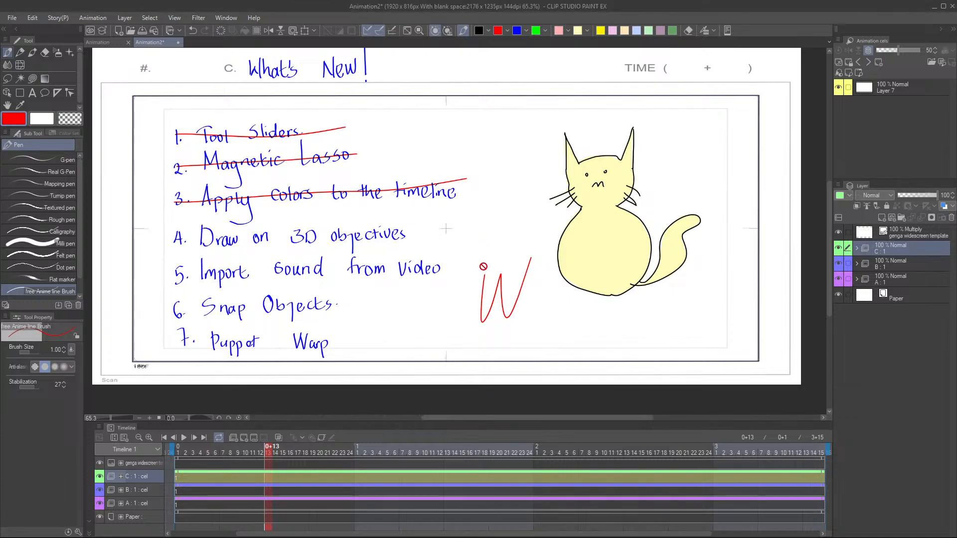
pyautogui.moveTo(483, 266); pyautogui.dragTo(505, 290)
pyautogui.scroll(1, 491, 275)
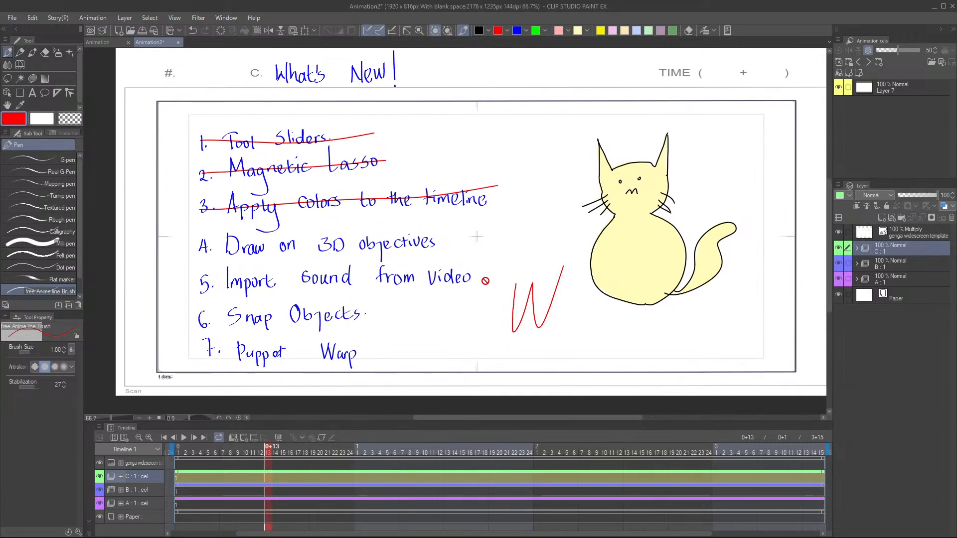
# - Delete animation folders A, B and C together and undo the deletion
pyautogui.keyDown('shift'); pyautogui.click(907, 275); pyautogui.keyUp('shift')
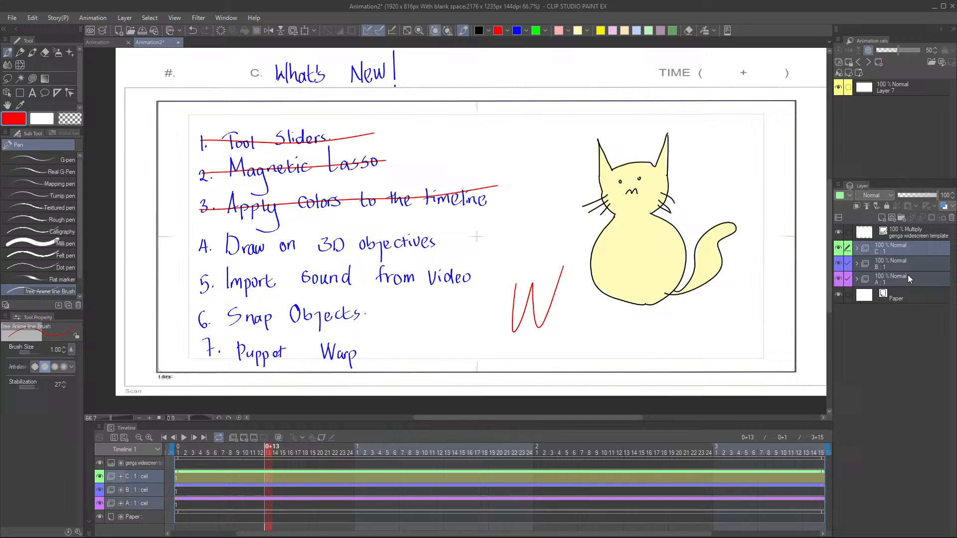
pyautogui.click(952, 218)
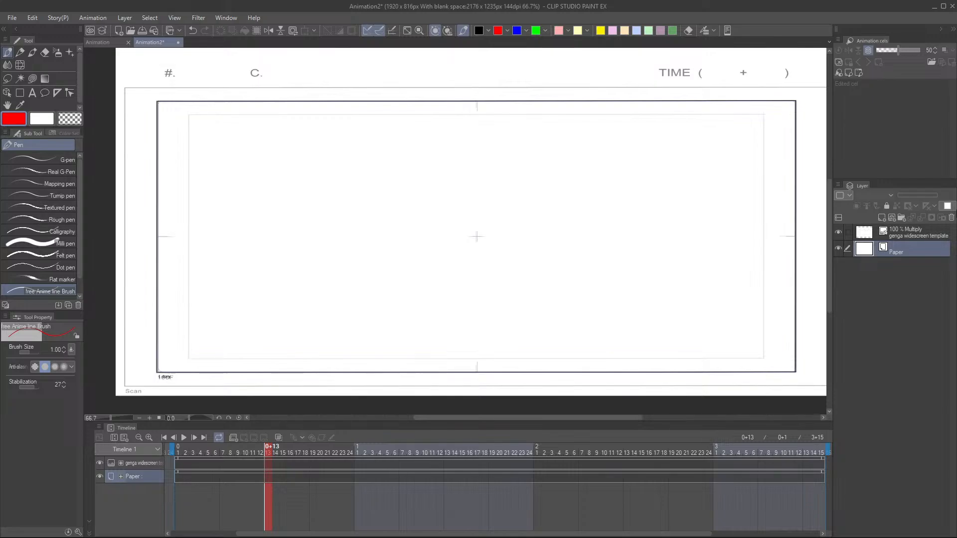
pyautogui.hotkey('ctrl', 'z')
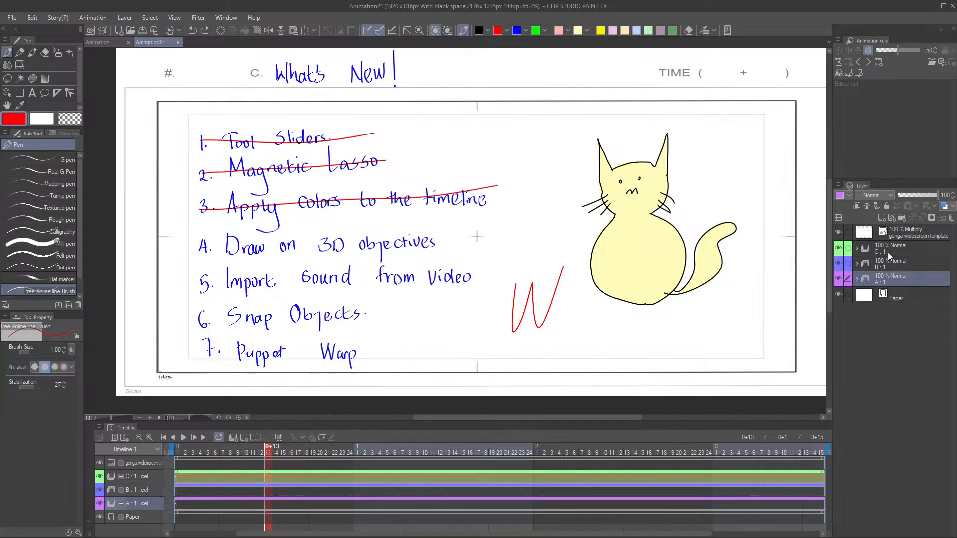
pyautogui.moveTo(512, 213); pyautogui.dragTo(498, 254)
pyautogui.scroll(-1, 510, 270)
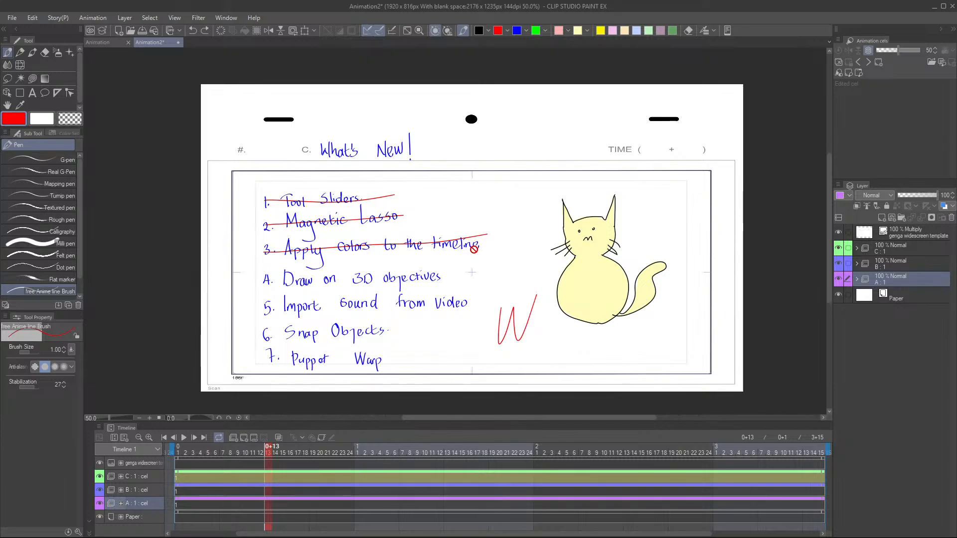
# - Convert the genga widescreen template layer to an image material layer named genga widescreen template 2 with Color expression and Multiply blending
pyautogui.click(920, 237)
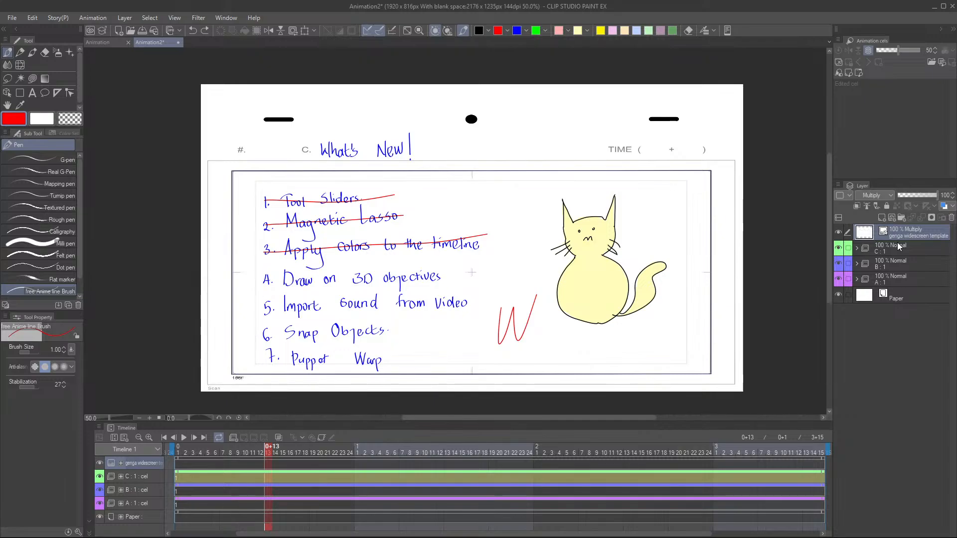
pyautogui.rightClick(918, 234)
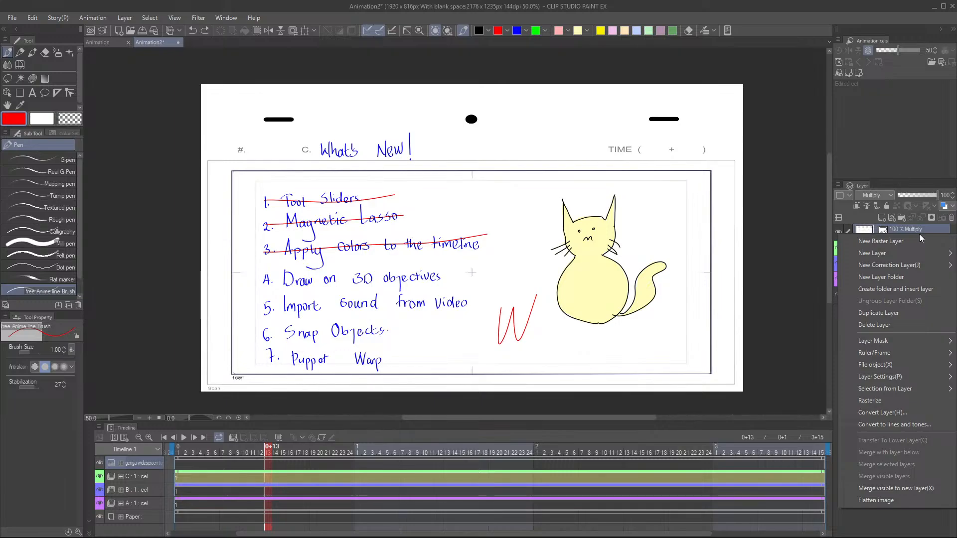
pyautogui.click(905, 412)
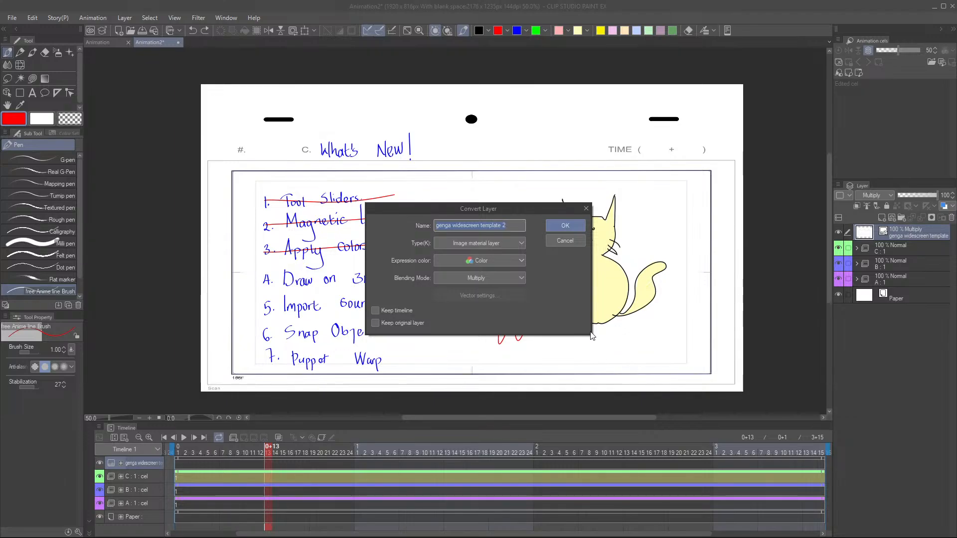
pyautogui.click(568, 227)
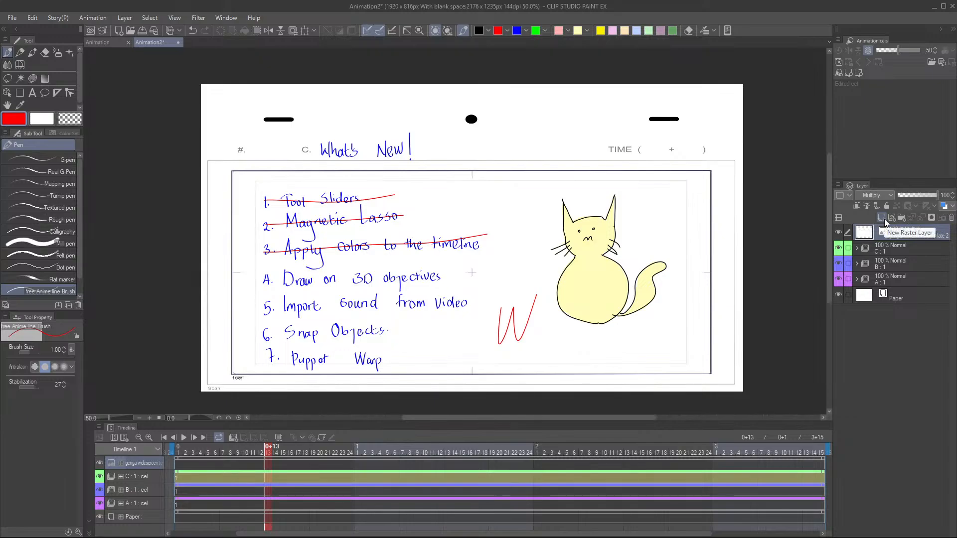
pyautogui.rightClick(910, 232)
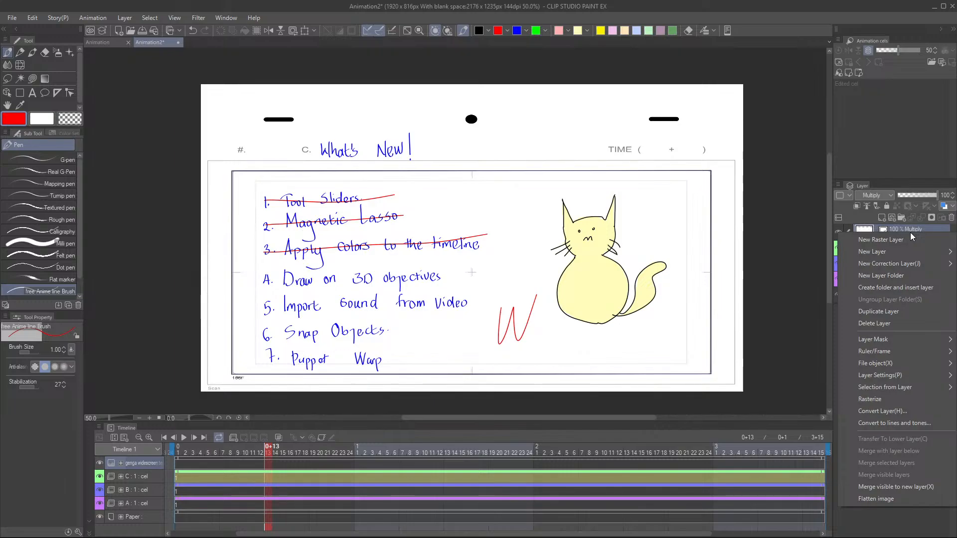
pyautogui.click(86, 36)
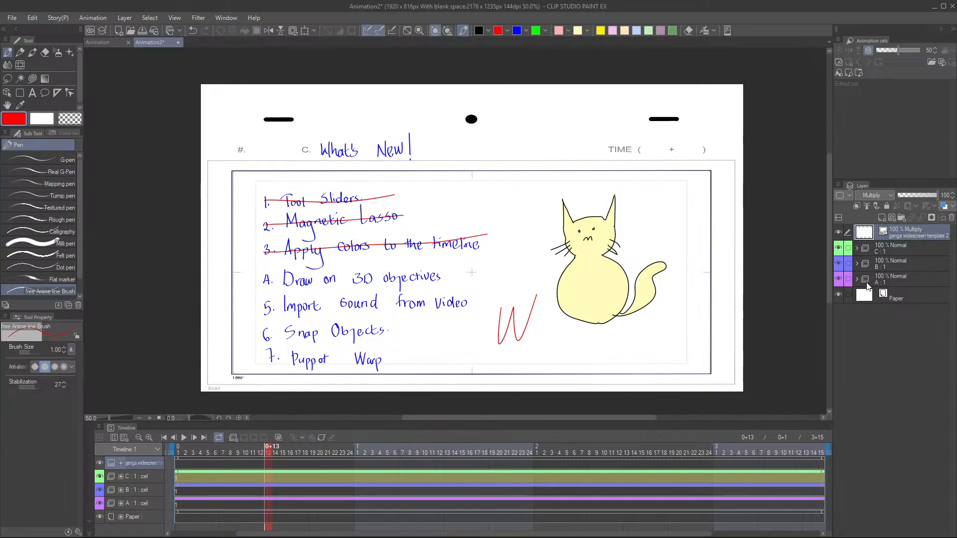
pyautogui.click(878, 250)
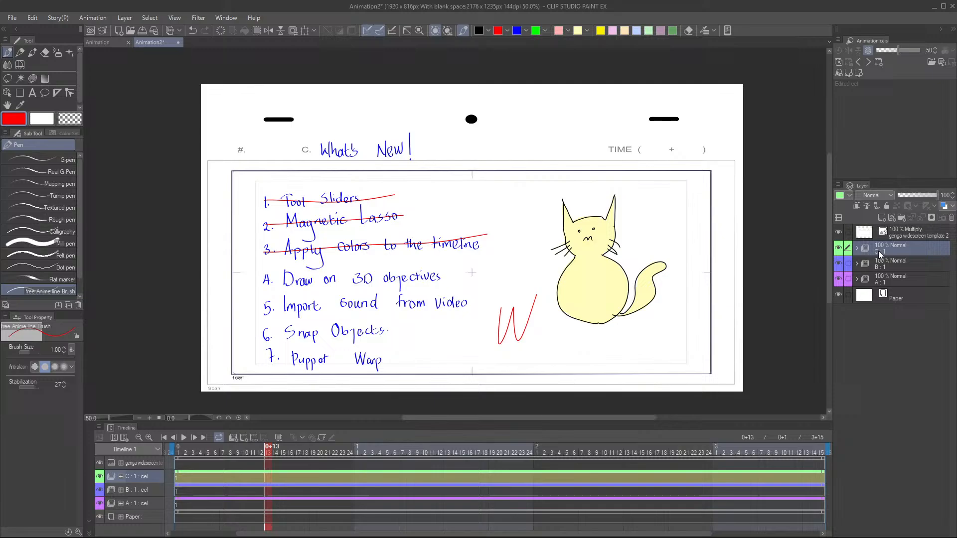
pyautogui.click(904, 235)
pyautogui.hotkey('ctrl', 's')
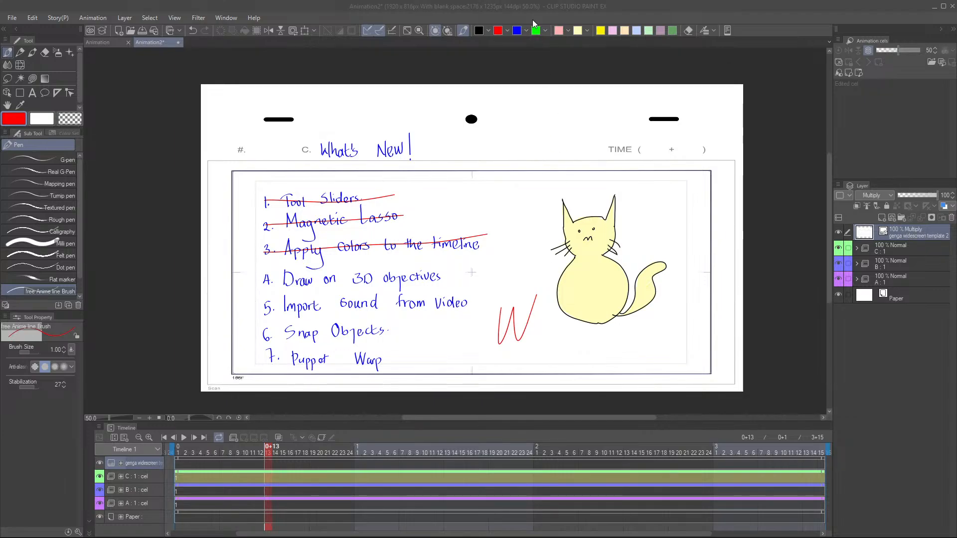
pyautogui.scroll(1, 588, 289)
pyautogui.moveTo(532, 283); pyautogui.dragTo(546, 282)
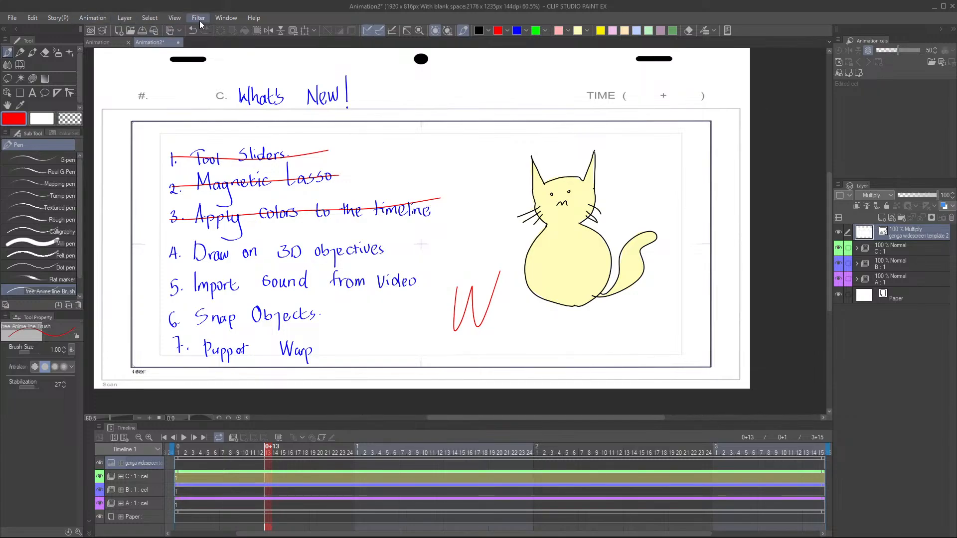
pyautogui.click(227, 18)
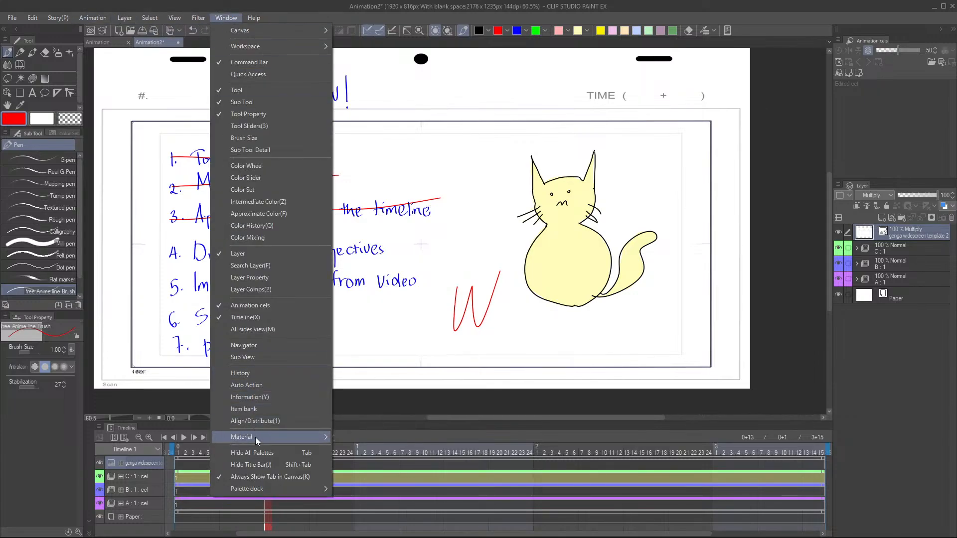
pyautogui.moveTo(256, 437)
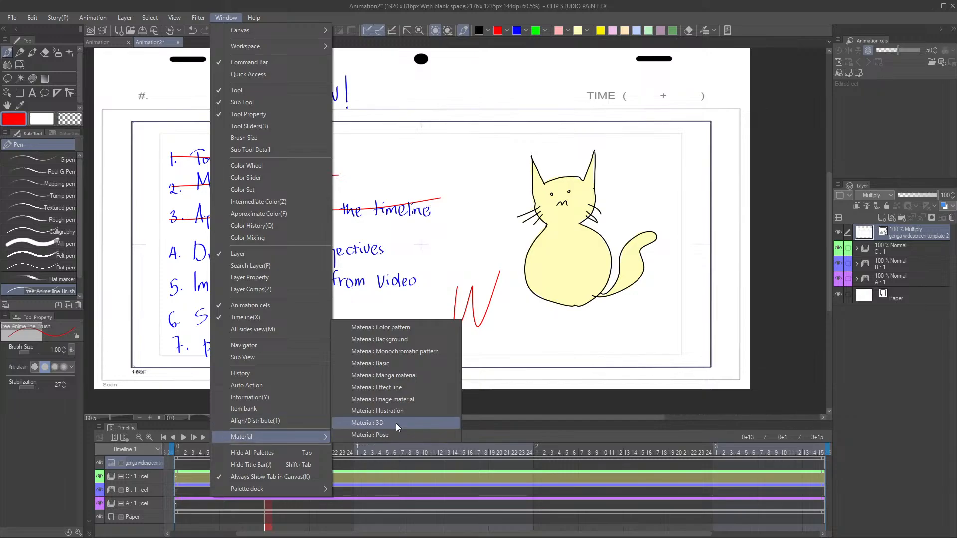
pyautogui.click(399, 402)
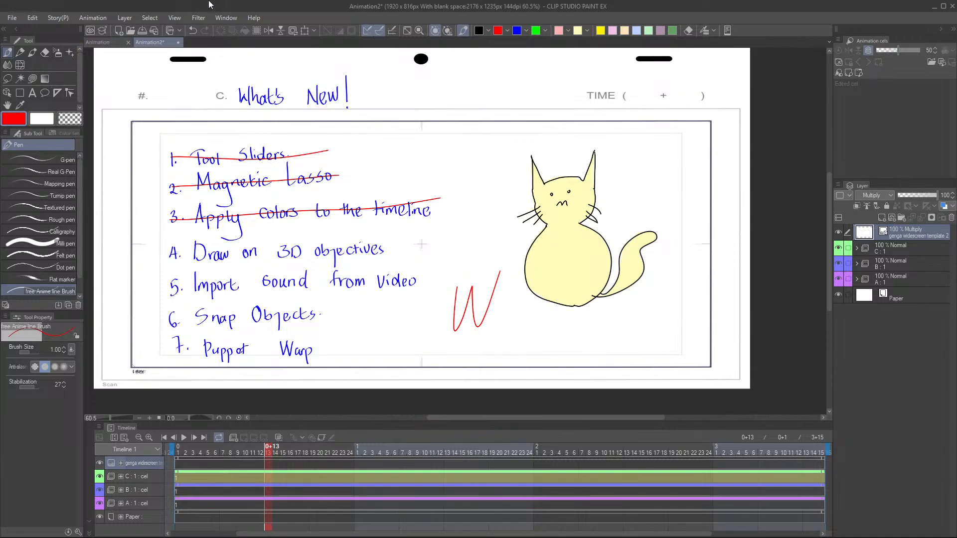
# - Browse the shot template and cel template choices for a new animation file, checking the created, downloaded and additional materials
pyautogui.click(12, 17)
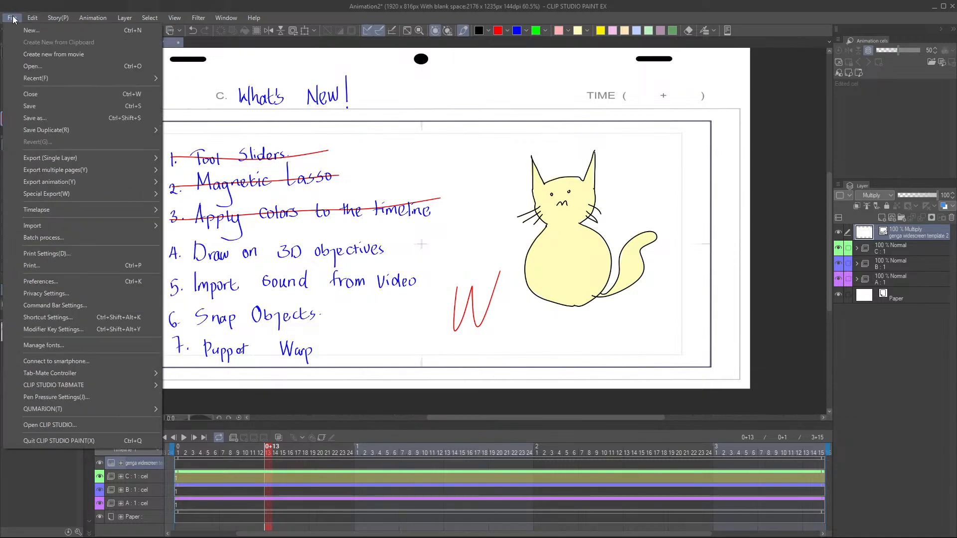
pyautogui.click(30, 31)
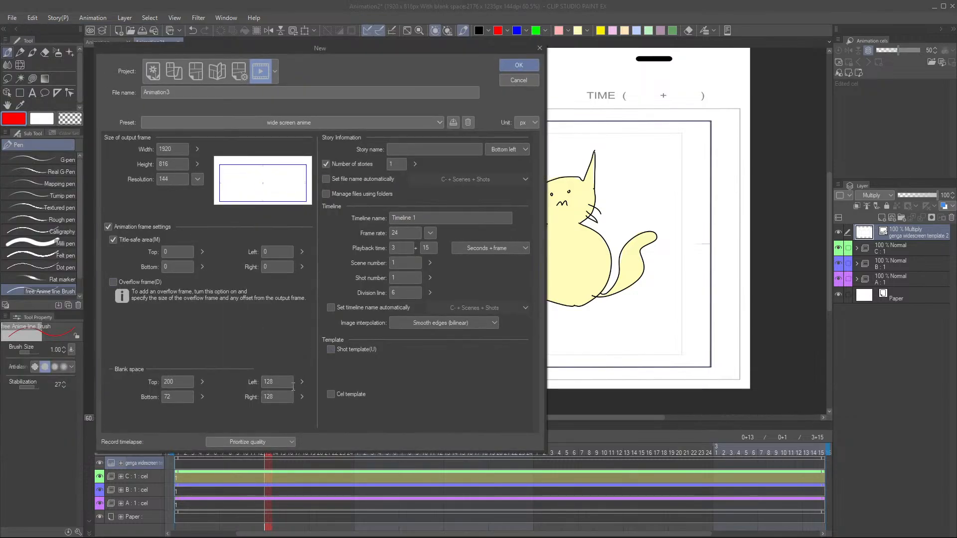
pyautogui.click(328, 350)
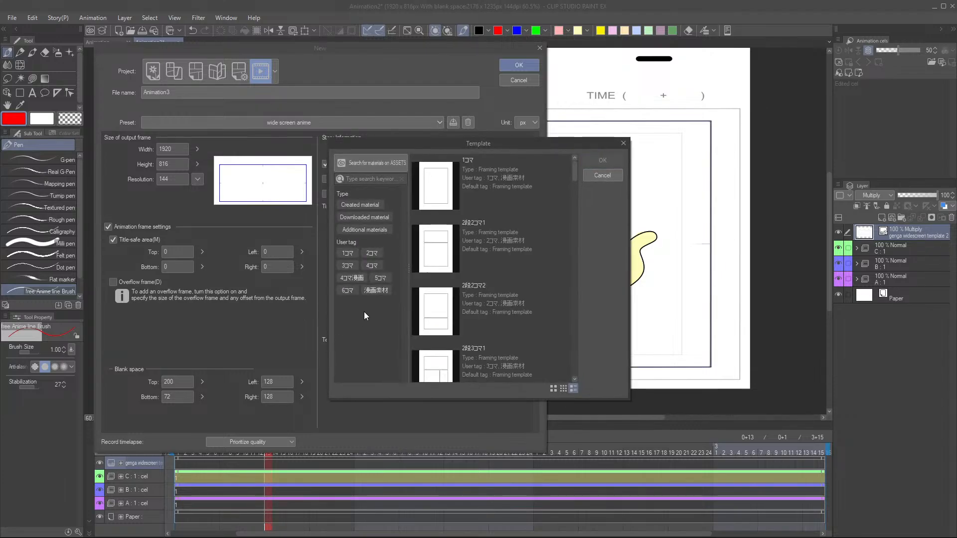
pyautogui.click(365, 208)
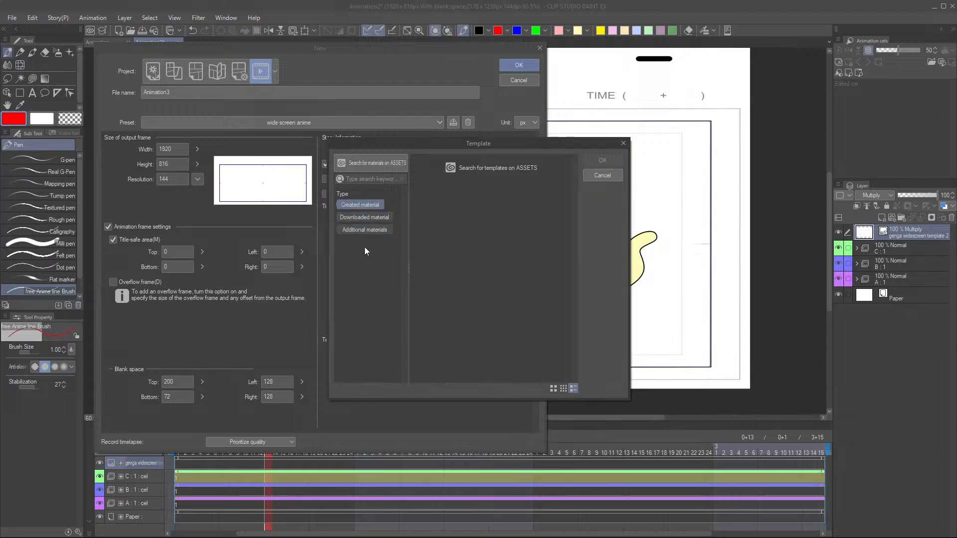
pyautogui.click(360, 217)
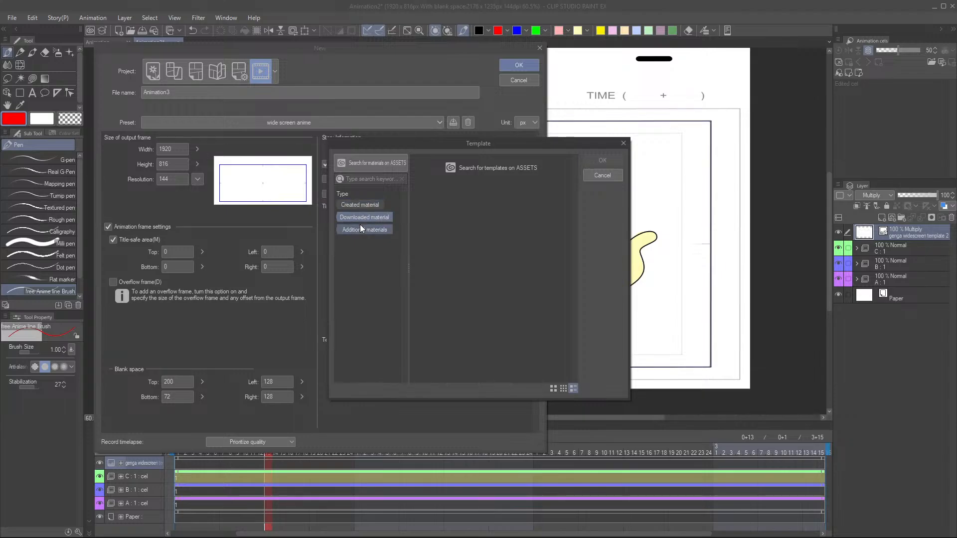
pyautogui.click(362, 229)
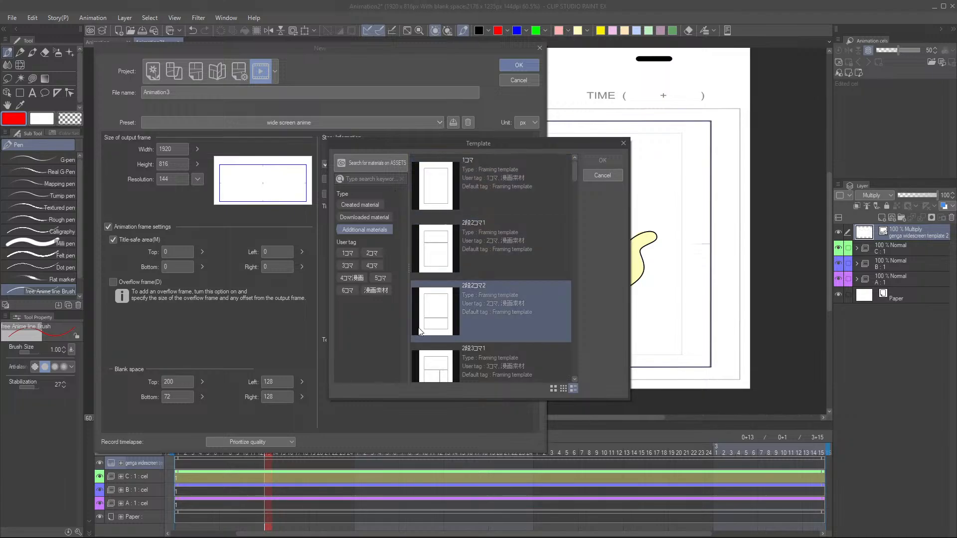
pyautogui.click(602, 175)
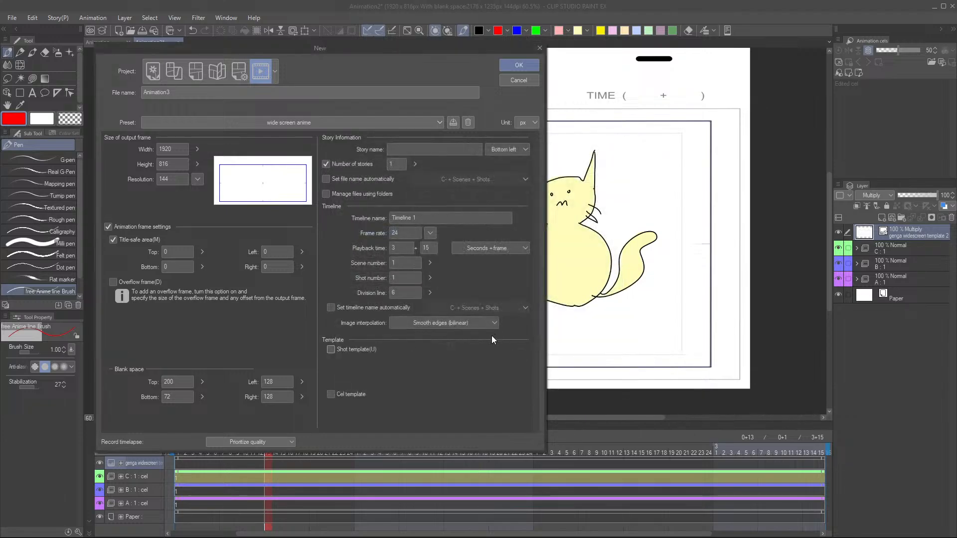
pyautogui.click(330, 394)
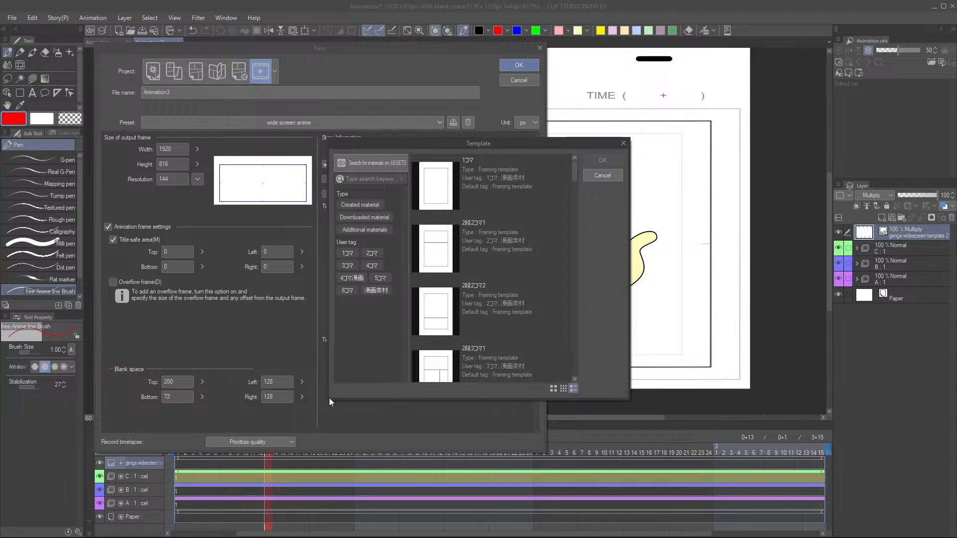
pyautogui.click(602, 176)
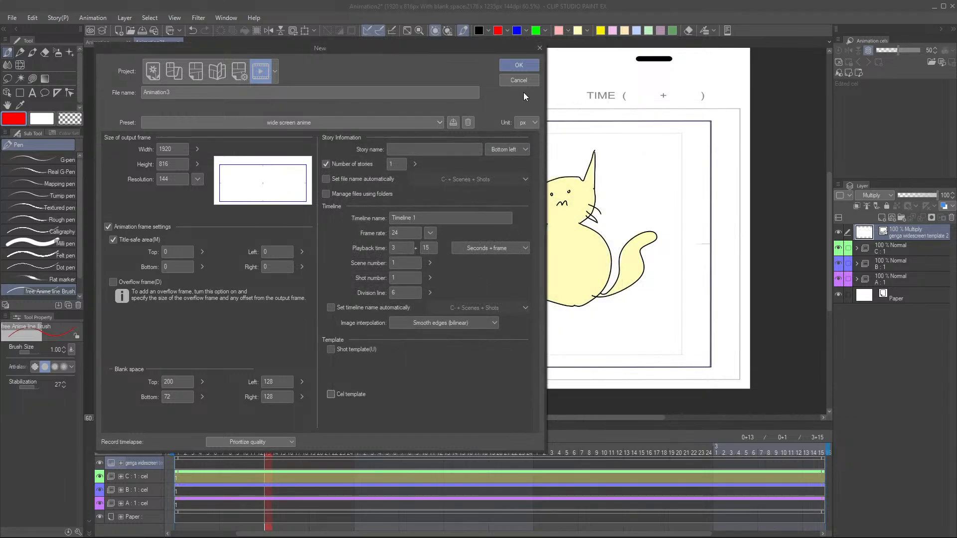
pyautogui.click(520, 80)
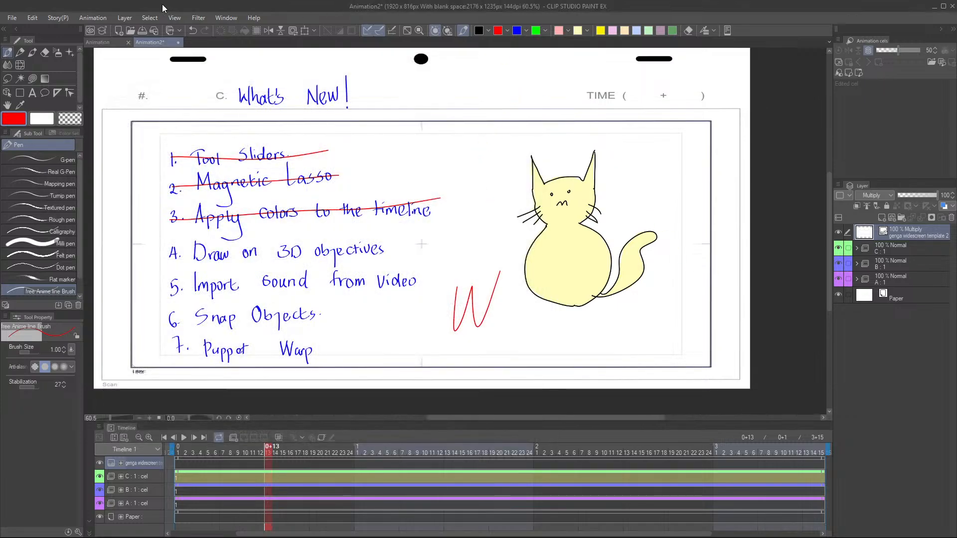
# - Create a new 1920 x 816 px animation file named Animation3 with the wide screen anime preset
pyautogui.click(13, 18)
pyautogui.click(34, 31)
pyautogui.click(518, 65)
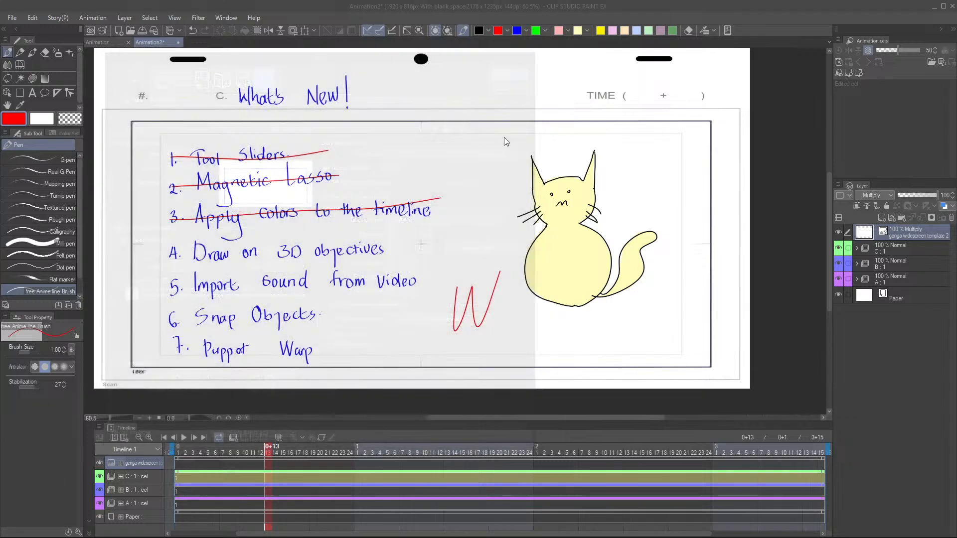
pyautogui.scroll(-2, 479, 228)
pyautogui.scroll(1, 667, 252)
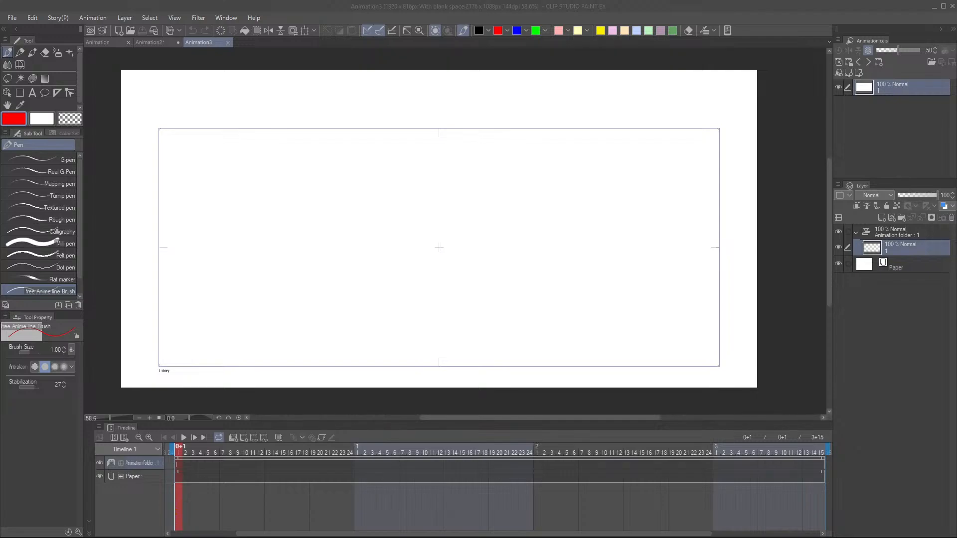
# - Set the drawing color to a light blue-violet shade from the blue color set
pyautogui.click(456, 11)
pyautogui.moveTo(540, 242); pyautogui.dragTo(574, 229)
pyautogui.scroll(1, 575, 229)
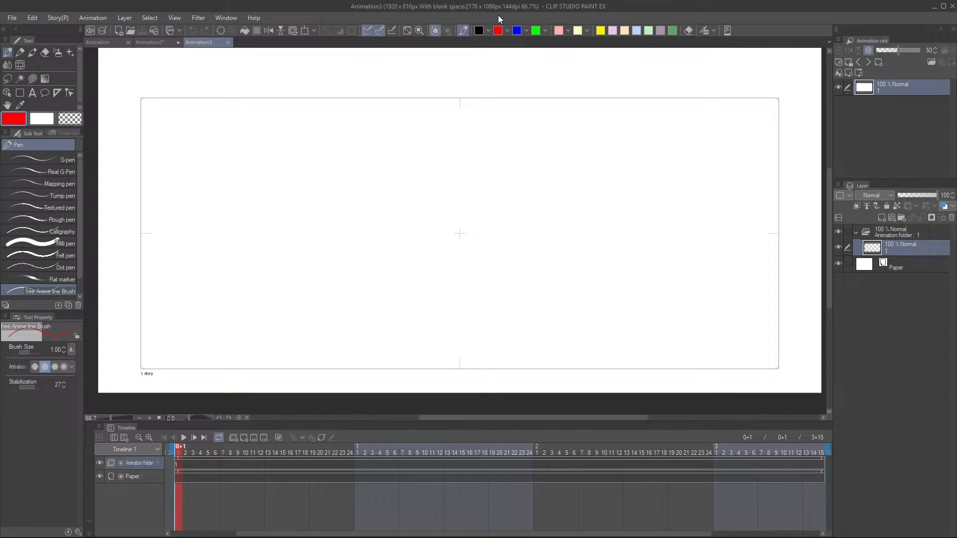
pyautogui.click(526, 31)
pyautogui.click(548, 56)
pyautogui.scroll(-1, 536, 246)
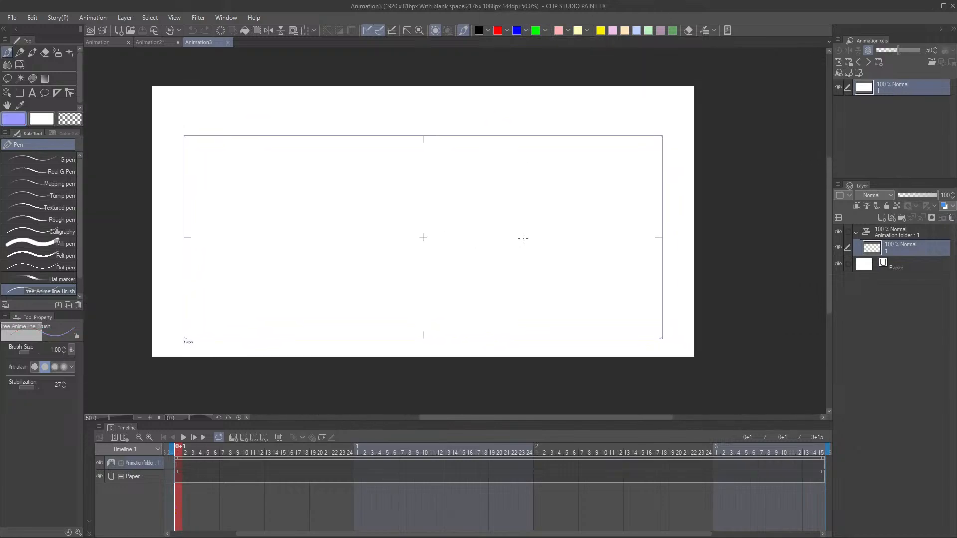
# - Add a layer folder named LO above the collapsed animation folder and rename the animation folder A
pyautogui.click(857, 232)
pyautogui.click(931, 227)
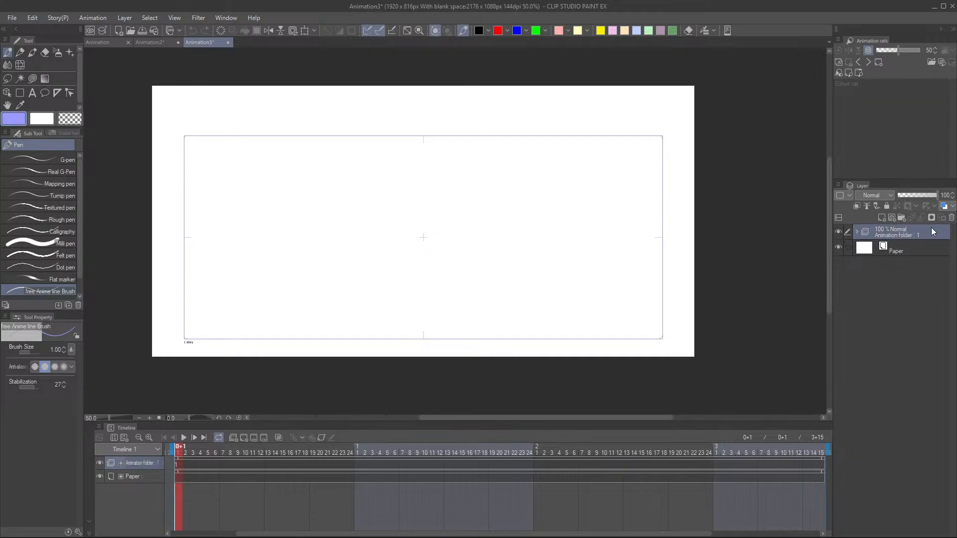
pyautogui.click(902, 220)
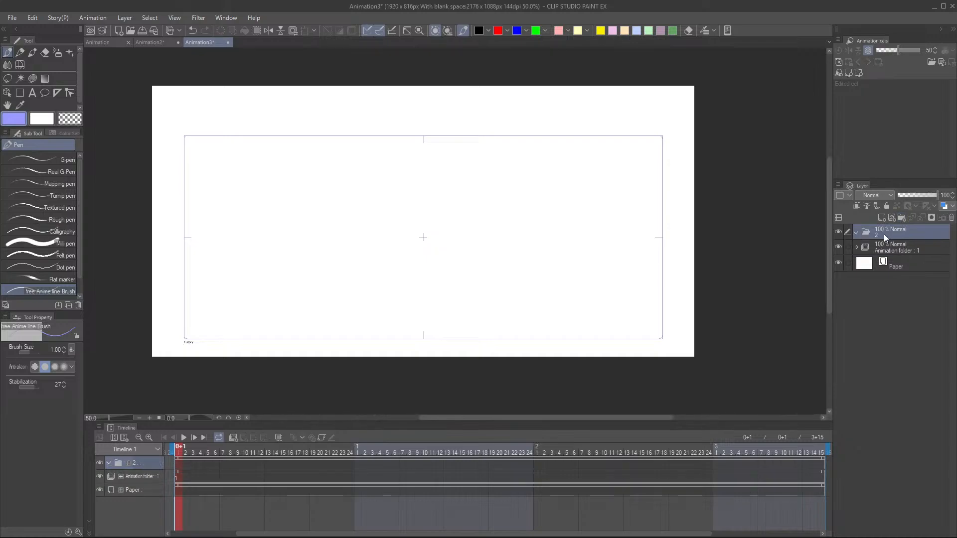
pyautogui.doubleClick(870, 231)
pyautogui.doubleClick(892, 250)
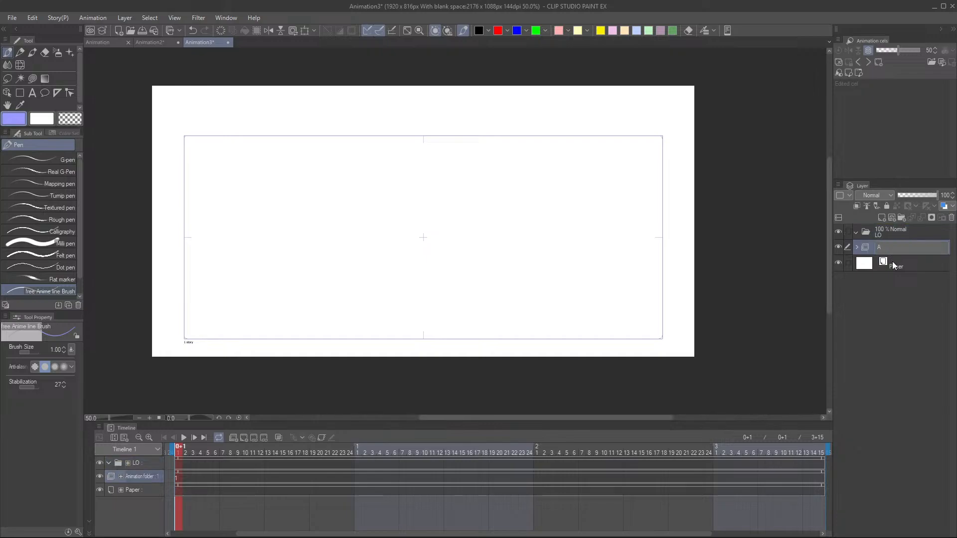
pyautogui.press('Return')
# - Nest cel layer 1 of animation folder A inside a new folder named 1 and make the layer active
pyautogui.click(902, 218)
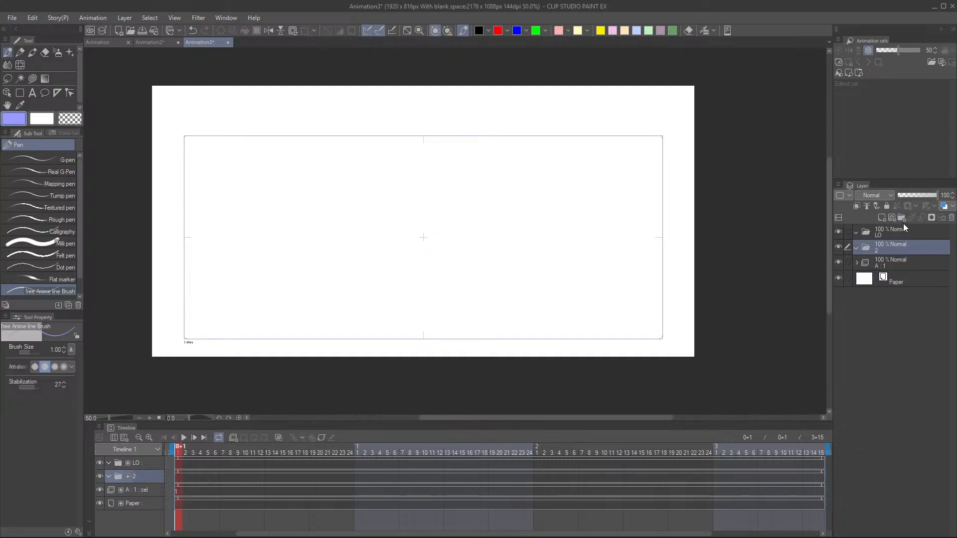
pyautogui.moveTo(889, 247); pyautogui.dragTo(891, 267)
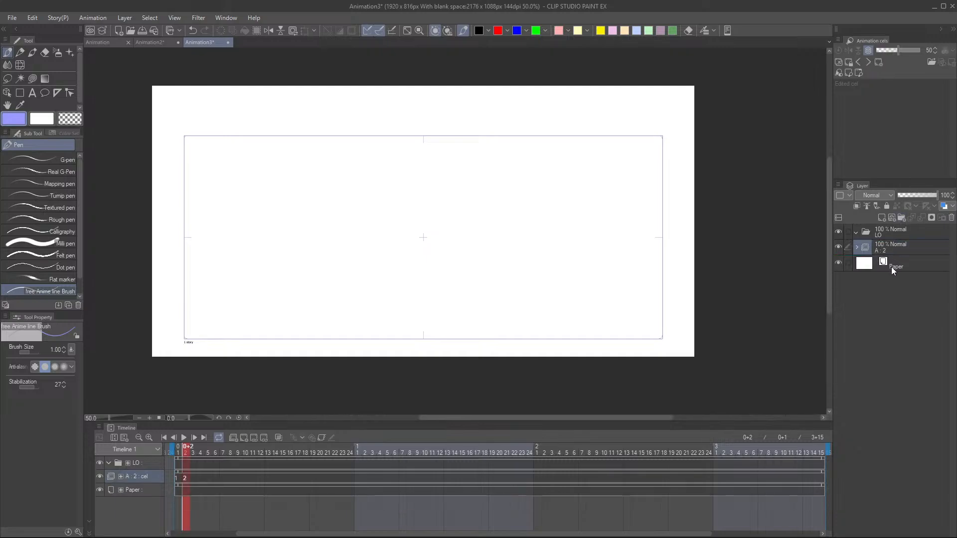
pyautogui.click(857, 247)
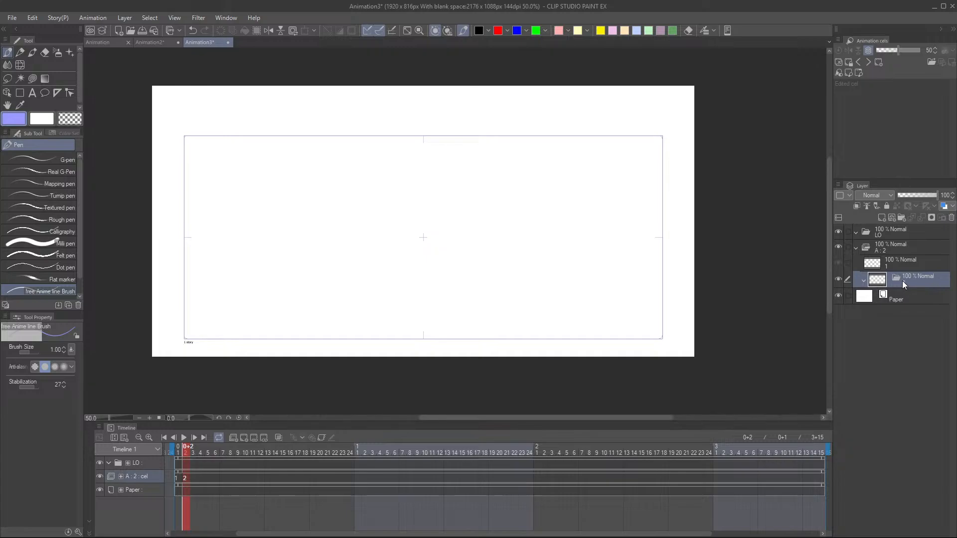
pyautogui.moveTo(896, 259); pyautogui.dragTo(911, 273)
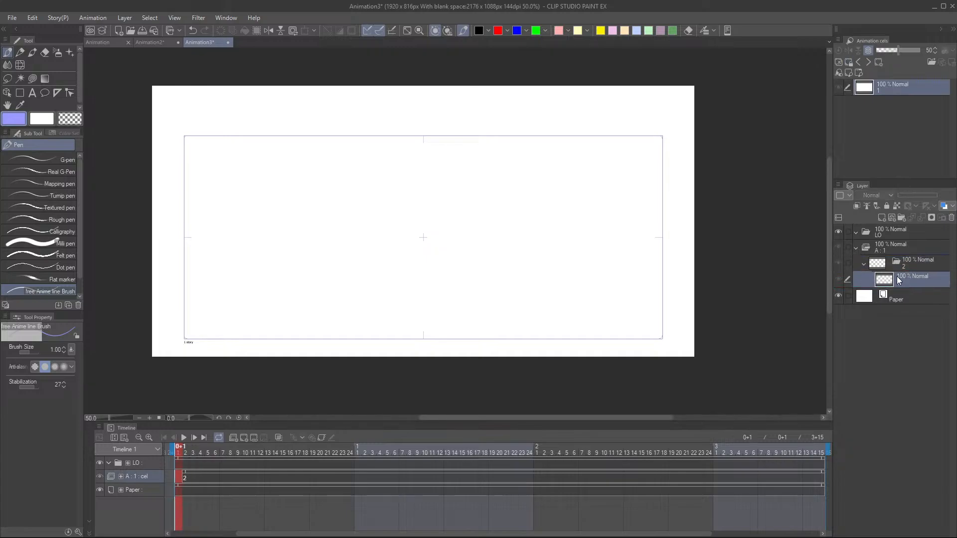
pyautogui.click(899, 263)
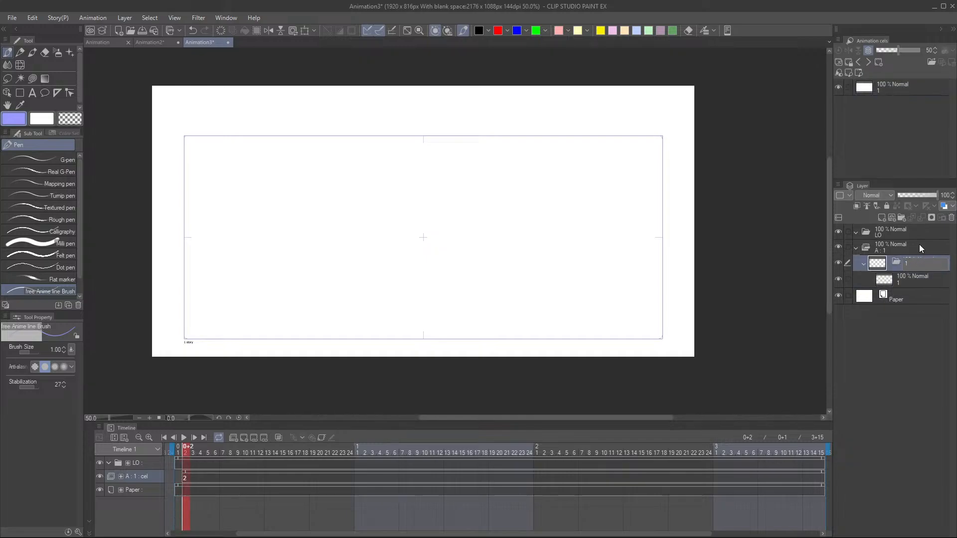
pyautogui.click(901, 279)
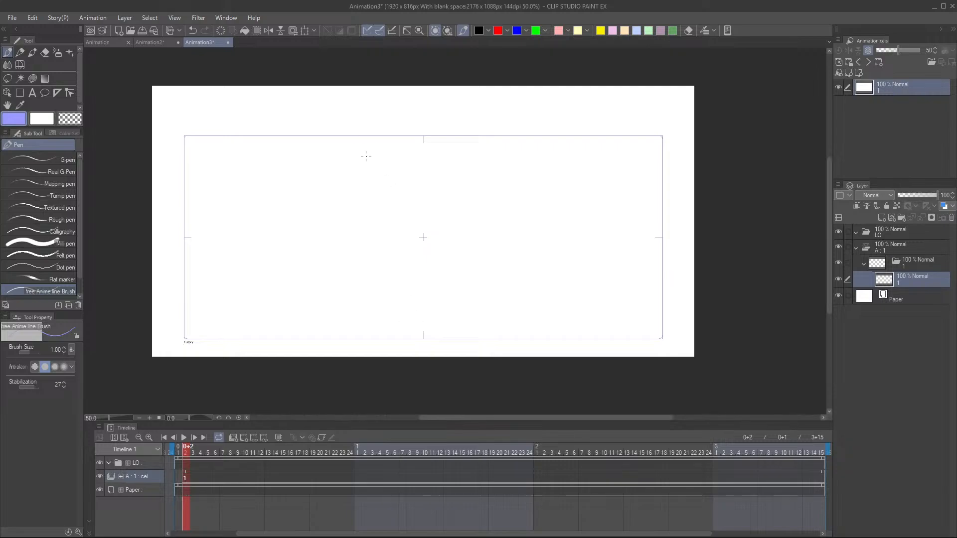
# - Sketch a long diagonal guide line on layer 1 with a pointed oval topped by spikes, crossing vertical strokes and a small curve near its lower end
pyautogui.moveTo(348, 117); pyautogui.dragTo(603, 349)
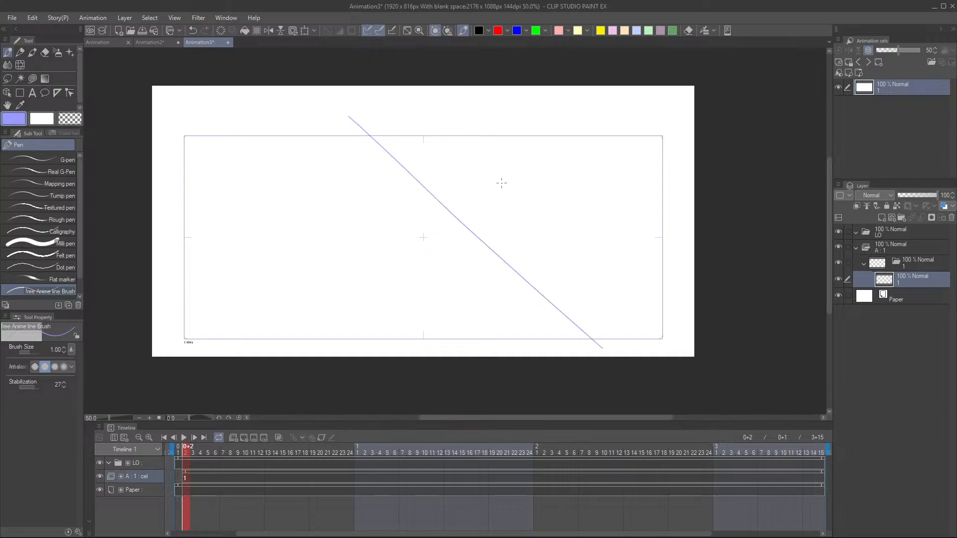
pyautogui.moveTo(498, 239); pyautogui.dragTo(498, 293)
pyautogui.moveTo(499, 223)
pyautogui.mouseDown()
pyautogui.moveTo(494, 297)
pyautogui.moveTo(495, 266)
pyautogui.mouseUp()
pyautogui.moveTo(392, 177)
pyautogui.mouseDown()
pyautogui.moveTo(426, 157)
pyautogui.moveTo(478, 204)
pyautogui.mouseUp()
pyautogui.moveTo(435, 164)
pyautogui.mouseDown()
pyautogui.moveTo(470, 193)
pyautogui.moveTo(437, 161)
pyautogui.moveTo(474, 223)
pyautogui.moveTo(475, 208)
pyautogui.moveTo(468, 238)
pyautogui.mouseUp()
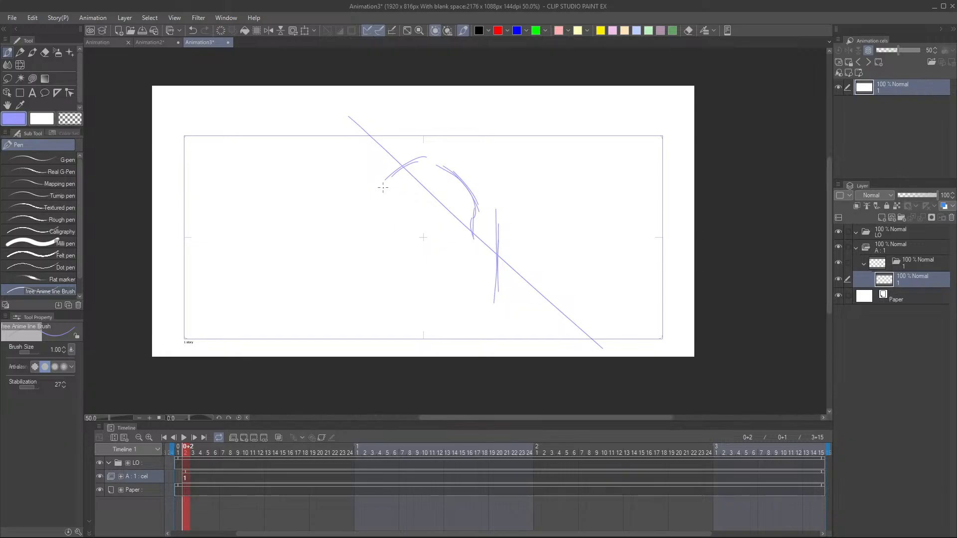
pyautogui.moveTo(379, 179)
pyautogui.mouseDown()
pyautogui.moveTo(415, 220)
pyautogui.moveTo(475, 244)
pyautogui.mouseUp()
pyautogui.moveTo(381, 176)
pyautogui.mouseDown()
pyautogui.moveTo(374, 155)
pyautogui.moveTo(384, 172)
pyautogui.moveTo(391, 160)
pyautogui.moveTo(401, 168)
pyautogui.moveTo(406, 152)
pyautogui.moveTo(414, 156)
pyautogui.mouseUp()
pyautogui.moveTo(513, 275)
pyautogui.mouseDown()
pyautogui.moveTo(552, 279)
pyautogui.moveTo(529, 315)
pyautogui.moveTo(550, 300)
pyautogui.mouseUp()
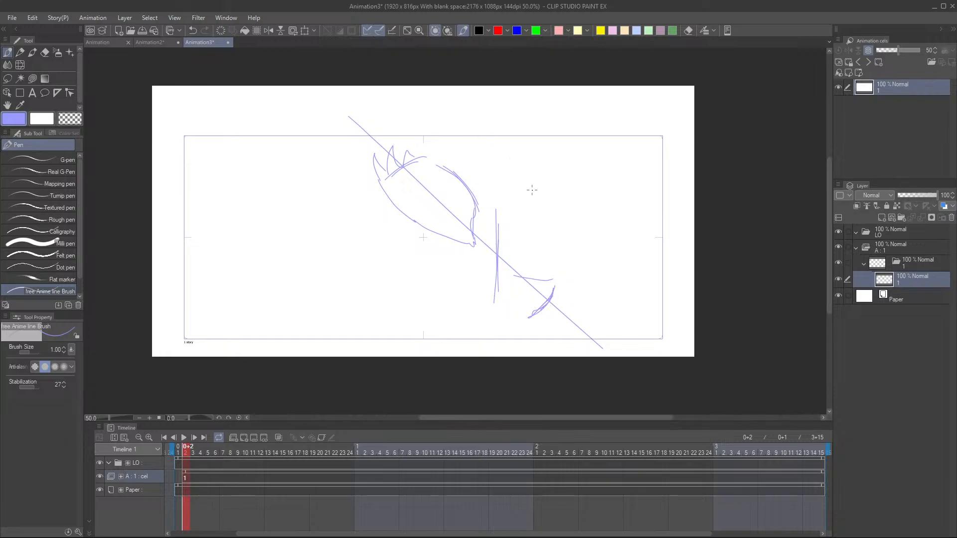
# - Sketch a double-stroke eyebrow arc above the large eye and a curved upper lid for the small eye
pyautogui.moveTo(451, 133)
pyautogui.mouseDown()
pyautogui.moveTo(493, 154)
pyautogui.moveTo(516, 187)
pyautogui.mouseUp()
pyautogui.moveTo(442, 131)
pyautogui.mouseDown()
pyautogui.moveTo(487, 149)
pyautogui.moveTo(471, 138)
pyautogui.moveTo(526, 186)
pyautogui.mouseUp()
pyautogui.moveTo(527, 280)
pyautogui.mouseDown()
pyautogui.moveTo(553, 253)
pyautogui.moveTo(544, 281)
pyautogui.moveTo(590, 272)
pyautogui.mouseUp()
pyautogui.hotkey('ctrl', 'z')
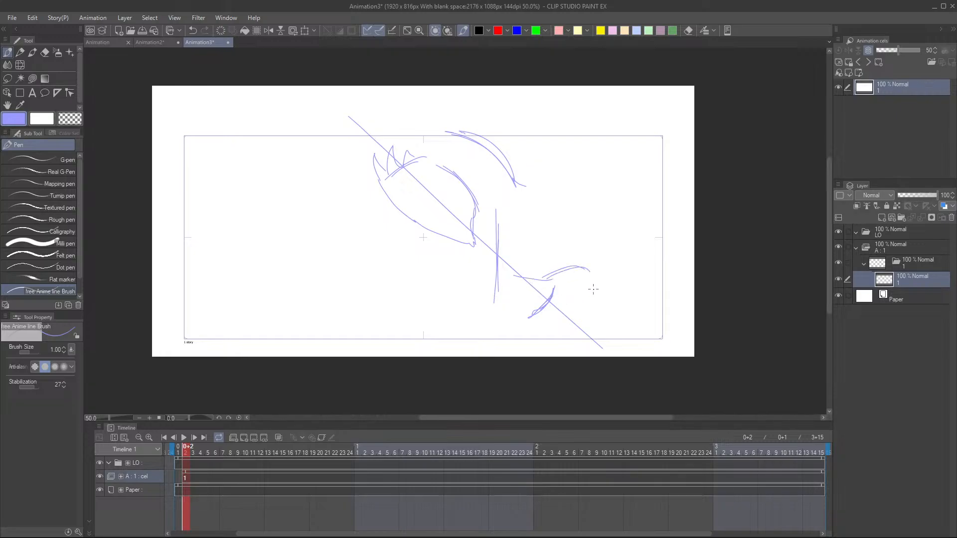
# - Sketch the small eye's lower lid and outer corner, plus the curved face contour rising beside it
pyautogui.moveTo(591, 318)
pyautogui.mouseDown()
pyautogui.moveTo(597, 286)
pyautogui.moveTo(585, 334)
pyautogui.mouseUp()
pyautogui.moveTo(552, 303)
pyautogui.mouseDown()
pyautogui.moveTo(575, 332)
pyautogui.moveTo(556, 305)
pyautogui.mouseUp()
pyautogui.moveTo(602, 327)
pyautogui.mouseDown()
pyautogui.moveTo(610, 320)
pyautogui.moveTo(591, 321)
pyautogui.moveTo(589, 356)
pyautogui.mouseUp()
pyautogui.moveTo(623, 293); pyautogui.dragTo(650, 227)
pyautogui.moveTo(643, 238); pyautogui.dragTo(609, 294)
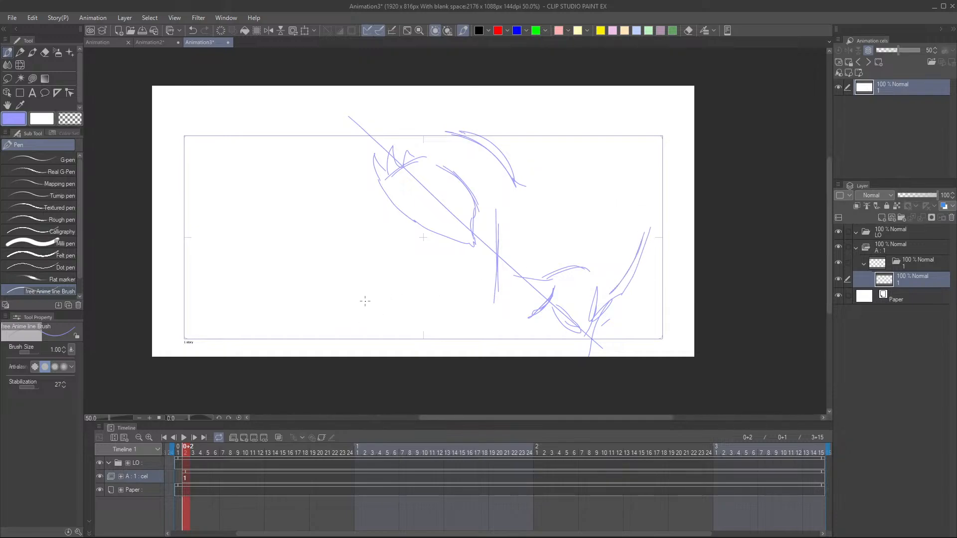
# - Sketch a wavy contour running from the canvas's left edge down to its bottom centre, with parallel arcs around it
pyautogui.moveTo(377, 291)
pyautogui.mouseDown()
pyautogui.moveTo(438, 282)
pyautogui.moveTo(455, 309)
pyautogui.mouseUp()
pyautogui.moveTo(158, 254)
pyautogui.mouseDown()
pyautogui.moveTo(208, 252)
pyautogui.moveTo(192, 233)
pyautogui.moveTo(230, 269)
pyautogui.mouseUp()
pyautogui.moveTo(205, 280)
pyautogui.mouseDown()
pyautogui.moveTo(254, 258)
pyautogui.moveTo(321, 288)
pyautogui.mouseUp()
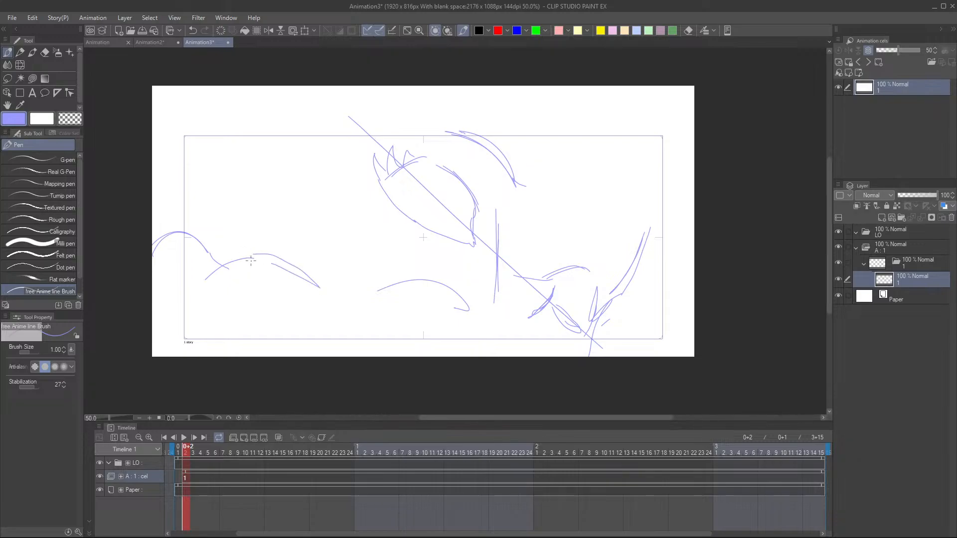
pyautogui.moveTo(242, 269); pyautogui.dragTo(272, 262)
pyautogui.moveTo(319, 288); pyautogui.dragTo(469, 356)
pyautogui.moveTo(373, 318); pyautogui.dragTo(434, 339)
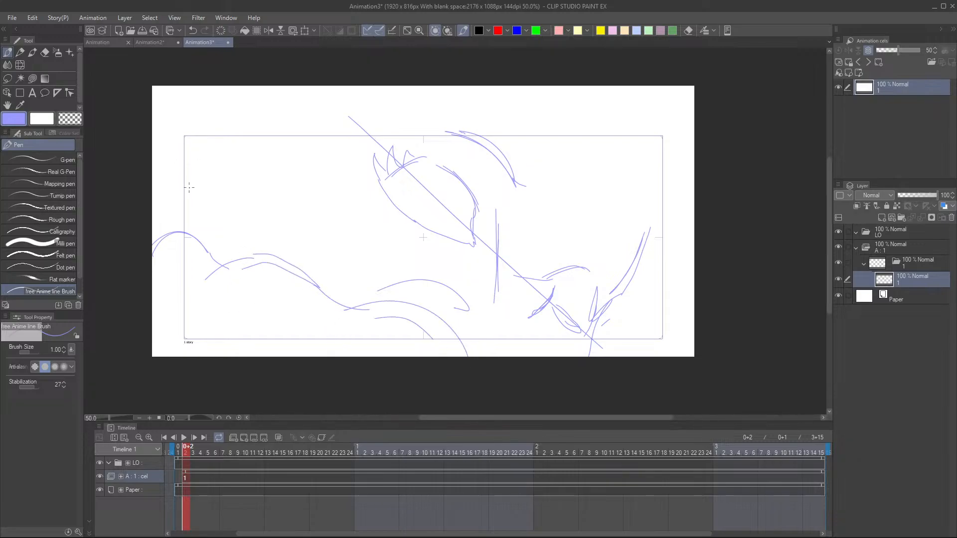
# - Sketch arcs across the upper left and middle of the canvas, and a curved double line descending from the top edge
pyautogui.moveTo(226, 133)
pyautogui.mouseDown()
pyautogui.moveTo(182, 138)
pyautogui.moveTo(146, 200)
pyautogui.mouseUp()
pyautogui.moveTo(171, 162); pyautogui.dragTo(155, 178)
pyautogui.moveTo(168, 174)
pyautogui.mouseDown()
pyautogui.moveTo(160, 214)
pyautogui.moveTo(164, 202)
pyautogui.moveTo(209, 235)
pyautogui.moveTo(346, 201)
pyautogui.moveTo(367, 232)
pyautogui.mouseUp()
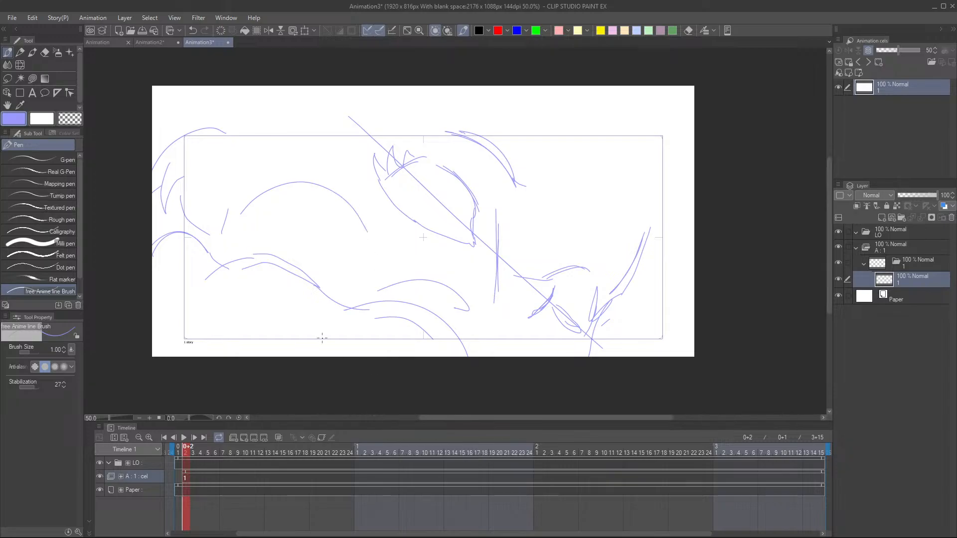
pyautogui.moveTo(261, 243)
pyautogui.mouseDown()
pyautogui.moveTo(308, 218)
pyautogui.moveTo(360, 257)
pyautogui.moveTo(392, 258)
pyautogui.moveTo(363, 292)
pyautogui.mouseUp()
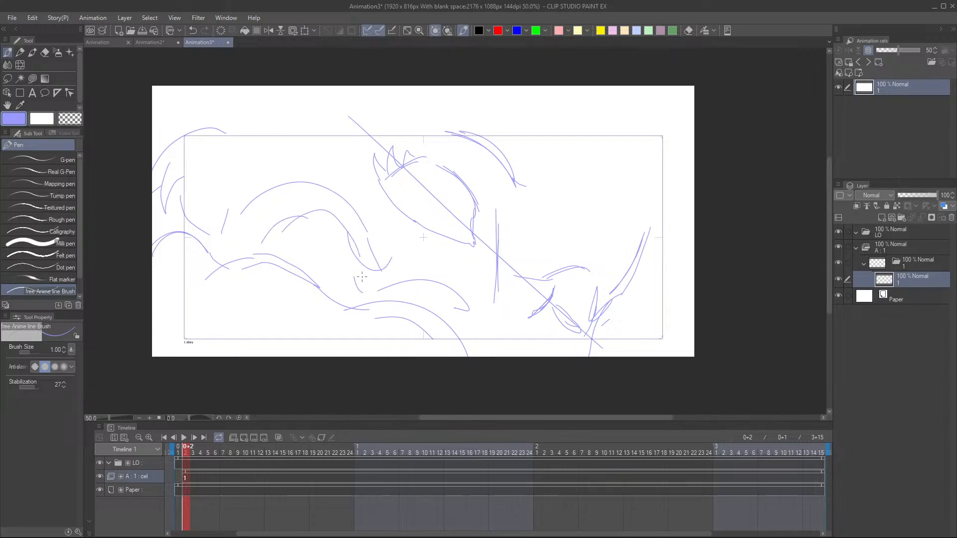
pyautogui.moveTo(293, 86); pyautogui.dragTo(324, 187)
pyautogui.moveTo(285, 88)
pyautogui.mouseDown()
pyautogui.moveTo(307, 122)
pyautogui.moveTo(321, 192)
pyautogui.mouseUp()
# - Draw the round iris and the small pupil inside the large eye
pyautogui.moveTo(410, 163); pyautogui.dragTo(420, 213)
pyautogui.hotkey('ctrl', 'z')
pyautogui.moveTo(422, 161)
pyautogui.mouseDown()
pyautogui.moveTo(397, 195)
pyautogui.moveTo(434, 216)
pyautogui.moveTo(443, 210)
pyautogui.moveTo(424, 220)
pyautogui.moveTo(448, 212)
pyautogui.moveTo(438, 215)
pyautogui.mouseUp()
pyautogui.moveTo(449, 172)
pyautogui.mouseDown()
pyautogui.moveTo(459, 191)
pyautogui.moveTo(441, 216)
pyautogui.mouseUp()
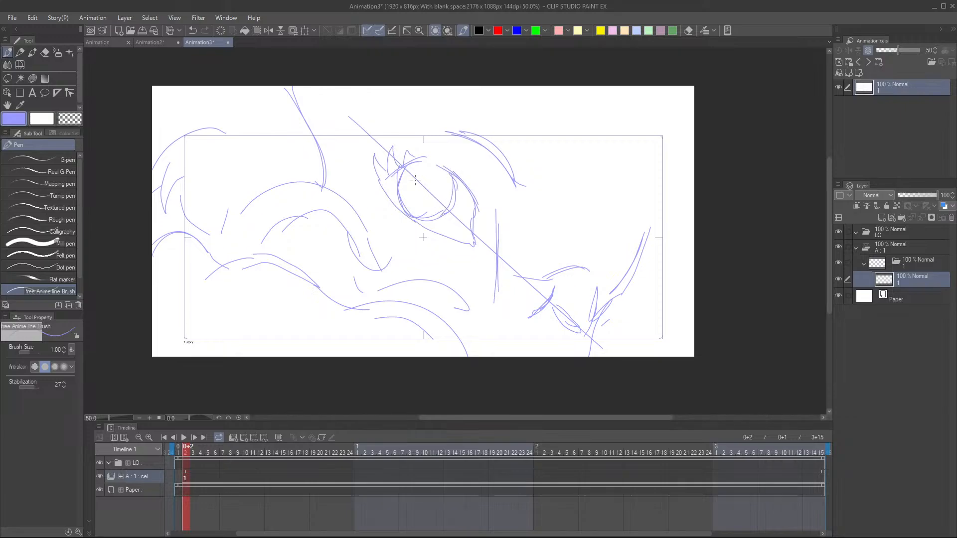
pyautogui.moveTo(422, 184)
pyautogui.mouseDown()
pyautogui.moveTo(428, 200)
pyautogui.moveTo(421, 191)
pyautogui.mouseUp()
# - Draw the iris and pupil inside the small eye
pyautogui.moveTo(612, 277); pyautogui.dragTo(567, 278)
pyautogui.scroll(-1, 511, 299)
pyautogui.scroll(2, 523, 289)
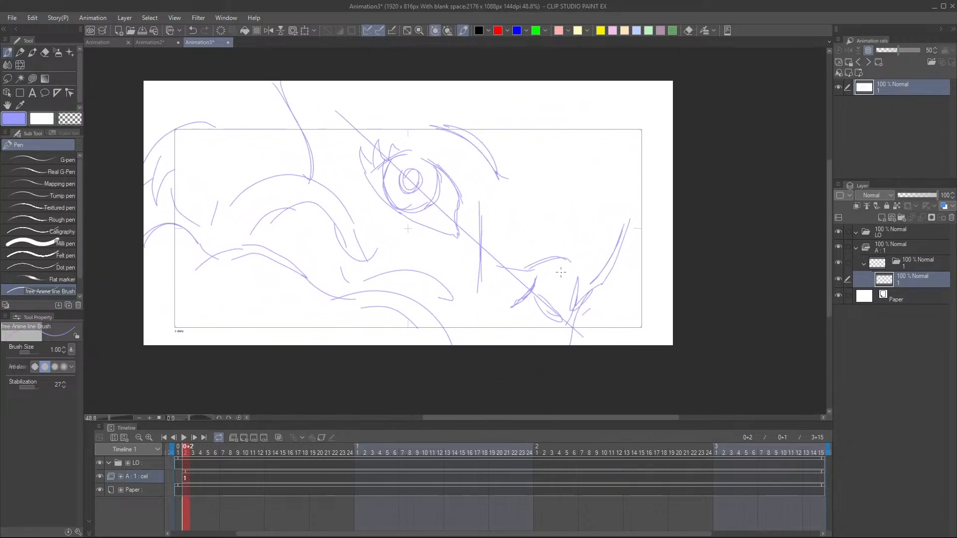
pyautogui.scroll(1, 555, 276)
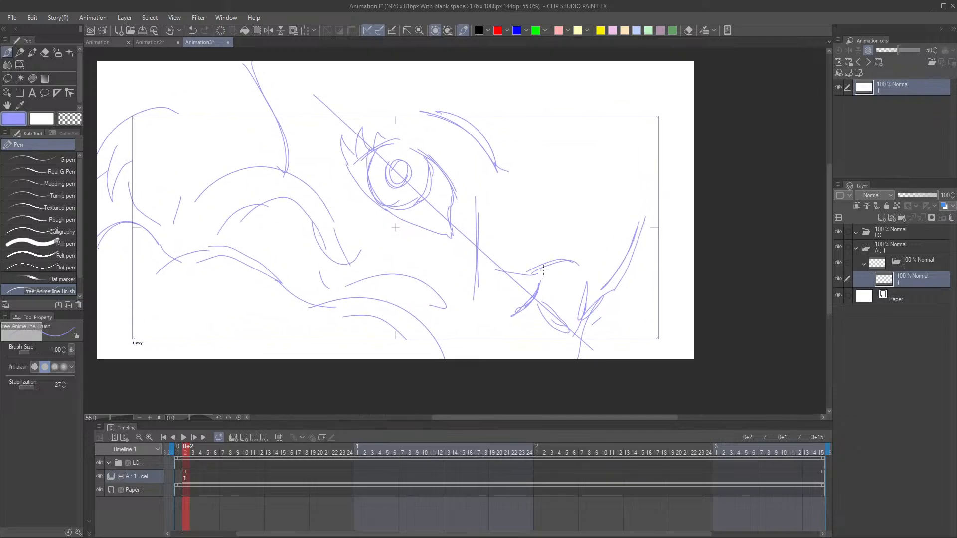
pyautogui.moveTo(546, 267)
pyautogui.mouseDown()
pyautogui.moveTo(553, 290)
pyautogui.moveTo(550, 265)
pyautogui.moveTo(552, 313)
pyautogui.moveTo(560, 289)
pyautogui.moveTo(544, 265)
pyautogui.moveTo(537, 273)
pyautogui.moveTo(562, 281)
pyautogui.moveTo(537, 304)
pyautogui.moveTo(544, 272)
pyautogui.moveTo(550, 282)
pyautogui.moveTo(520, 292)
pyautogui.moveTo(522, 273)
pyautogui.moveTo(529, 299)
pyautogui.moveTo(525, 273)
pyautogui.moveTo(542, 291)
pyautogui.moveTo(532, 271)
pyautogui.moveTo(538, 306)
pyautogui.moveTo(540, 296)
pyautogui.moveTo(510, 321)
pyautogui.mouseUp()
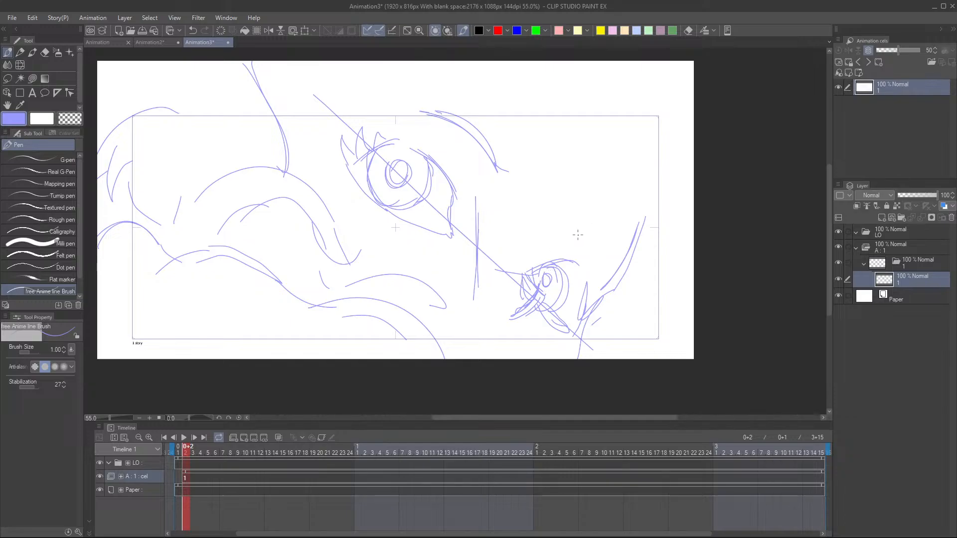
# - Sketch a brow above the small eye and broken forehead contour lines along the face's right side
pyautogui.moveTo(569, 236)
pyautogui.mouseDown()
pyautogui.moveTo(615, 230)
pyautogui.moveTo(576, 230)
pyautogui.moveTo(596, 226)
pyautogui.moveTo(615, 269)
pyautogui.moveTo(592, 235)
pyautogui.moveTo(624, 260)
pyautogui.mouseUp()
pyautogui.hotkey('ctrl', 'z')
pyautogui.moveTo(625, 150)
pyautogui.mouseDown()
pyautogui.moveTo(621, 181)
pyautogui.moveTo(599, 87)
pyautogui.mouseUp()
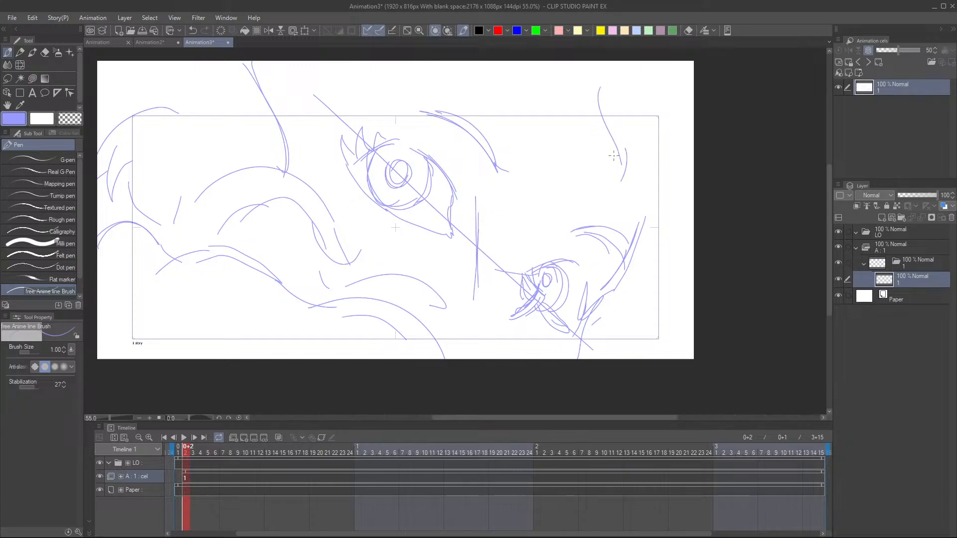
pyautogui.moveTo(604, 147)
pyautogui.mouseDown()
pyautogui.moveTo(577, 97)
pyautogui.moveTo(519, 74)
pyautogui.moveTo(577, 118)
pyautogui.mouseUp()
pyautogui.moveTo(639, 170); pyautogui.dragTo(639, 183)
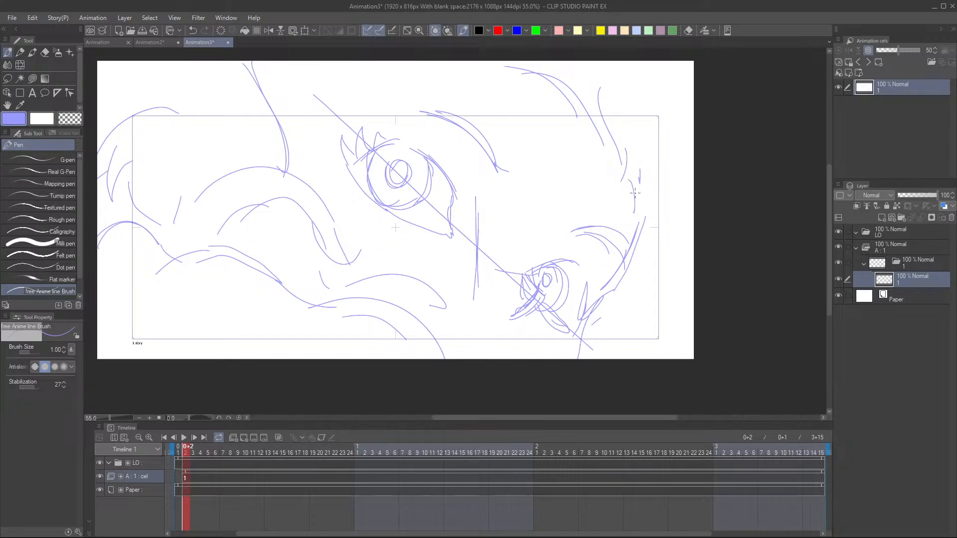
# - Add the eyelid crease over the large eye, curving down toward its inner corner
pyautogui.scroll(-2, 676, 159)
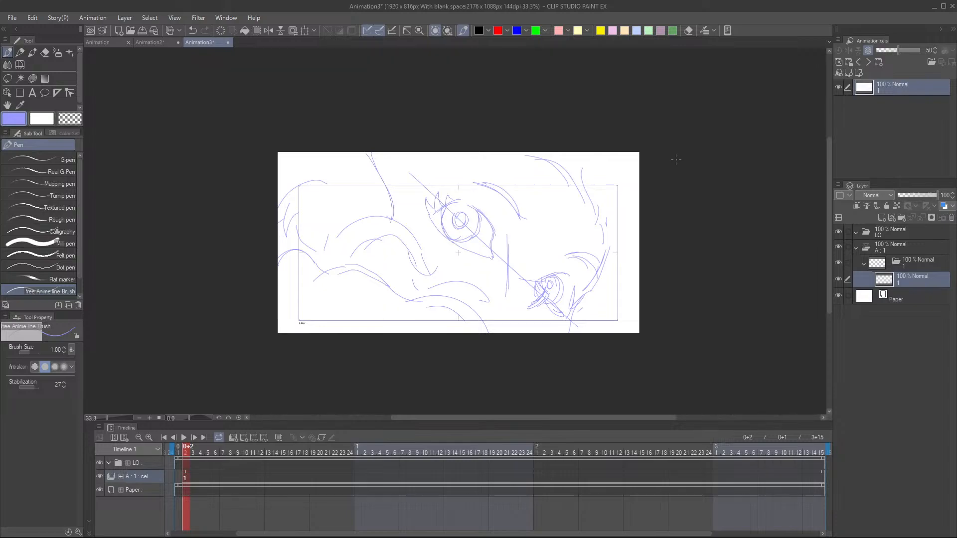
pyautogui.moveTo(526, 239); pyautogui.dragTo(463, 273)
pyautogui.scroll(2, 449, 292)
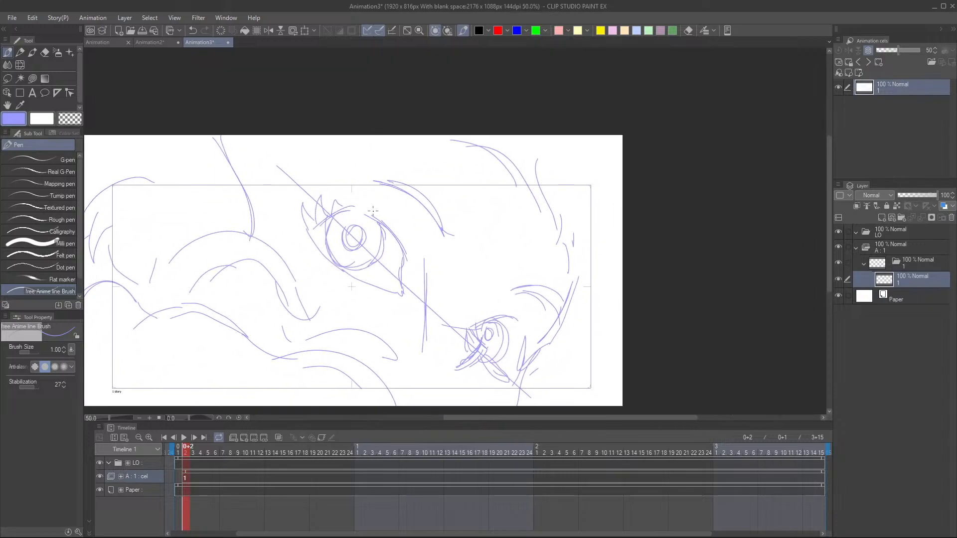
pyautogui.moveTo(368, 212)
pyautogui.mouseDown()
pyautogui.moveTo(407, 240)
pyautogui.moveTo(405, 285)
pyautogui.mouseUp()
pyautogui.moveTo(564, 294); pyautogui.dragTo(560, 301)
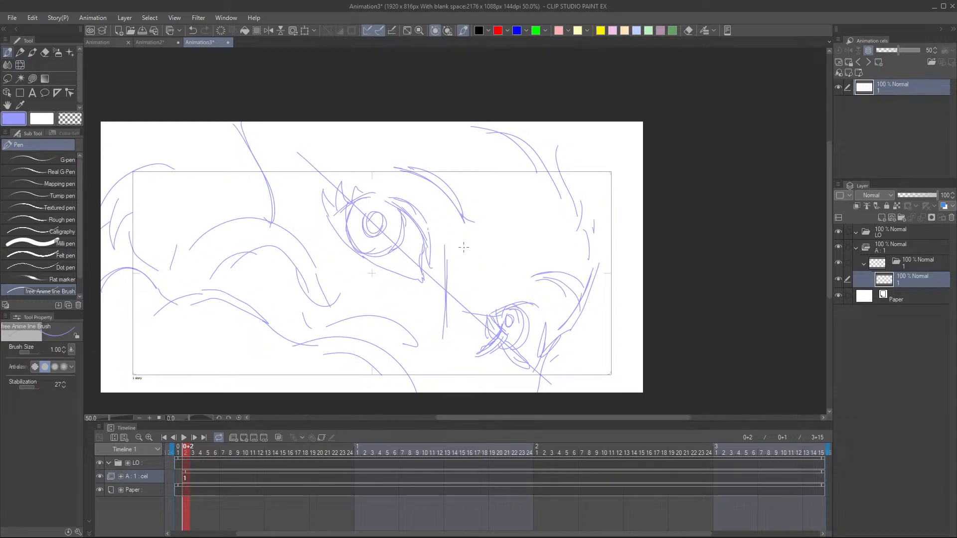
# - Sketch a rounded form beside the vertical guide between the eyes and crease strokes above the small eye
pyautogui.moveTo(447, 238); pyautogui.dragTo(449, 269)
pyautogui.moveTo(445, 220)
pyautogui.mouseDown()
pyautogui.moveTo(450, 254)
pyautogui.moveTo(475, 258)
pyautogui.moveTo(470, 218)
pyautogui.moveTo(445, 262)
pyautogui.moveTo(463, 243)
pyautogui.moveTo(527, 277)
pyautogui.mouseUp()
pyautogui.moveTo(495, 318)
pyautogui.mouseDown()
pyautogui.moveTo(532, 284)
pyautogui.moveTo(552, 292)
pyautogui.moveTo(543, 299)
pyautogui.mouseUp()
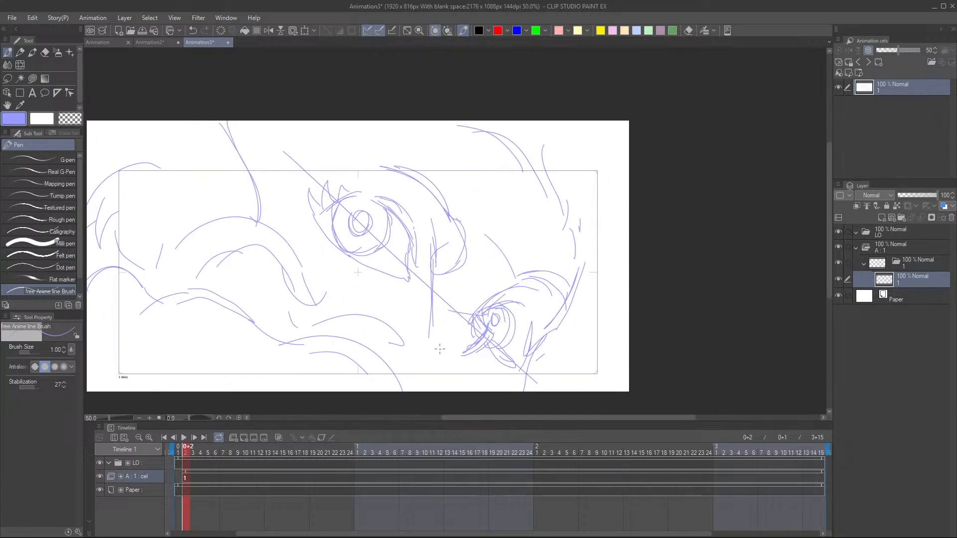
# - Add nested curves and a pointed end to the wavy form at the bottom centre of the canvas
pyautogui.moveTo(439, 349)
pyautogui.mouseDown()
pyautogui.moveTo(461, 342)
pyautogui.moveTo(452, 365)
pyautogui.mouseUp()
pyautogui.moveTo(422, 334)
pyautogui.mouseDown()
pyautogui.moveTo(472, 384)
pyautogui.moveTo(432, 362)
pyautogui.mouseUp()
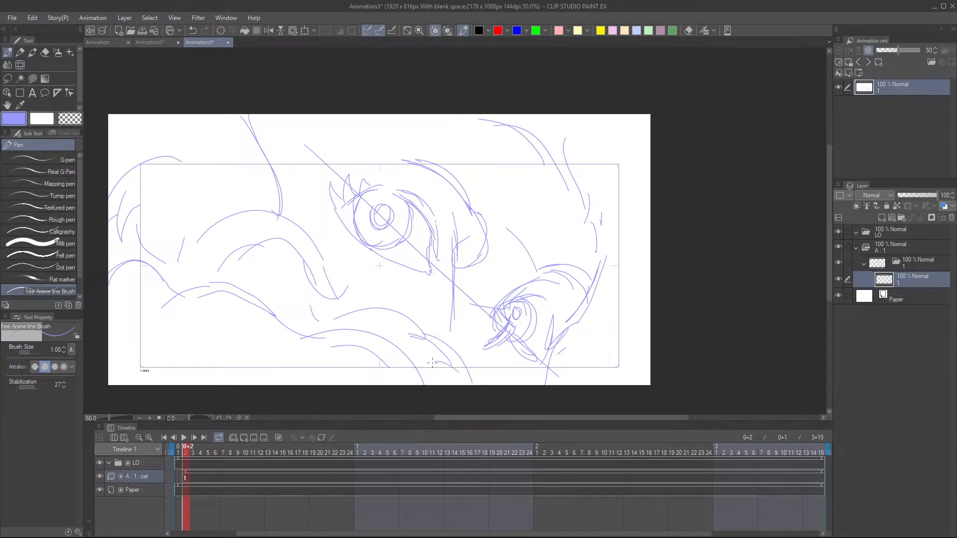
pyautogui.moveTo(350, 325)
pyautogui.mouseDown()
pyautogui.moveTo(387, 330)
pyautogui.moveTo(437, 385)
pyautogui.mouseUp()
pyautogui.moveTo(459, 371); pyautogui.dragTo(448, 385)
pyautogui.moveTo(534, 272)
pyautogui.mouseDown()
pyautogui.moveTo(544, 286)
pyautogui.moveTo(518, 245)
pyautogui.mouseUp()
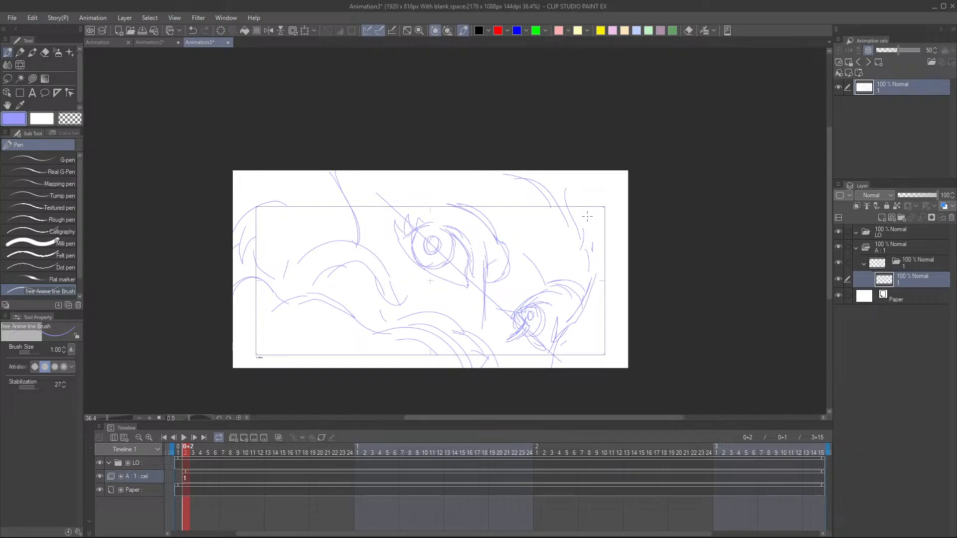
# - Lower the rough sketch layer's opacity to 29% and add a new raster layer above it
pyautogui.moveTo(523, 304); pyautogui.dragTo(469, 313)
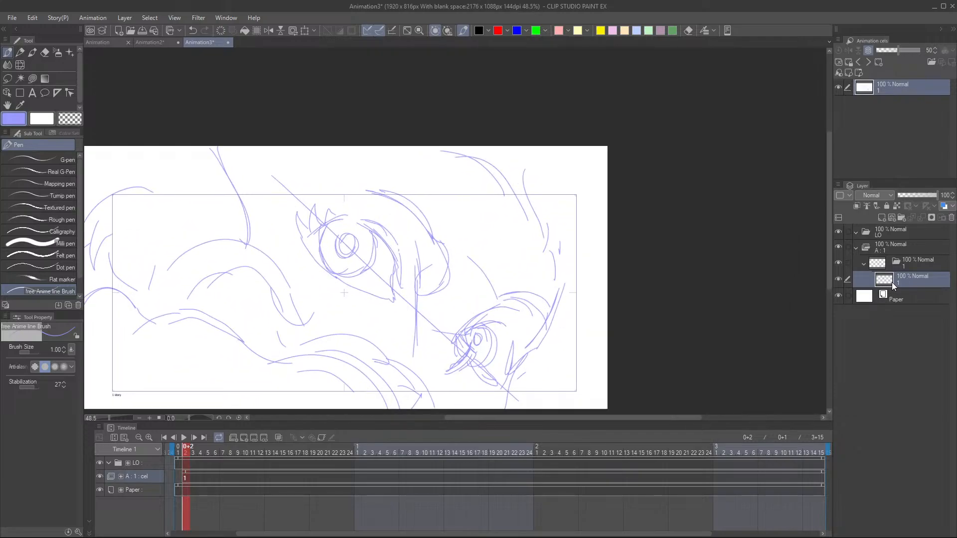
pyautogui.moveTo(482, 340); pyautogui.dragTo(523, 318)
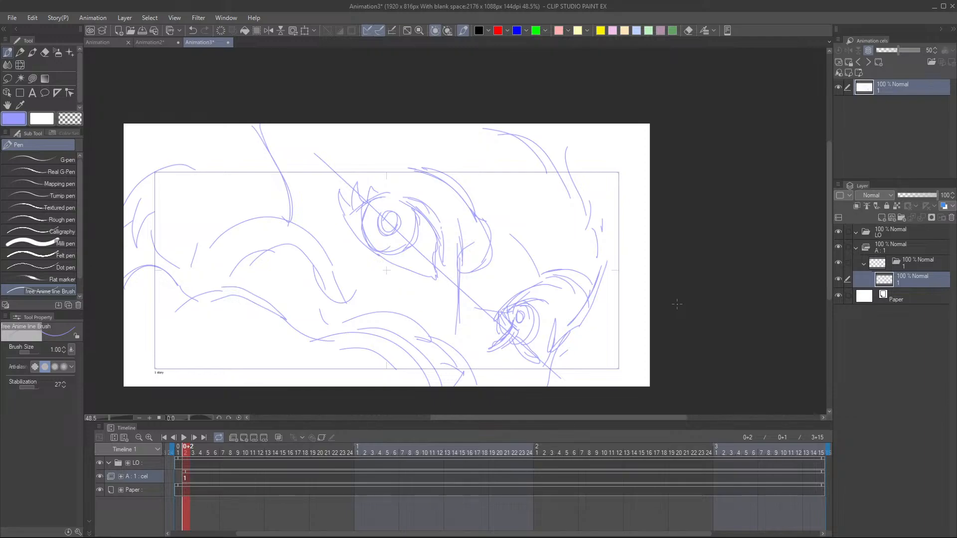
pyautogui.moveTo(512, 269)
pyautogui.mouseDown()
pyautogui.moveTo(504, 284)
pyautogui.moveTo(515, 293)
pyautogui.mouseUp()
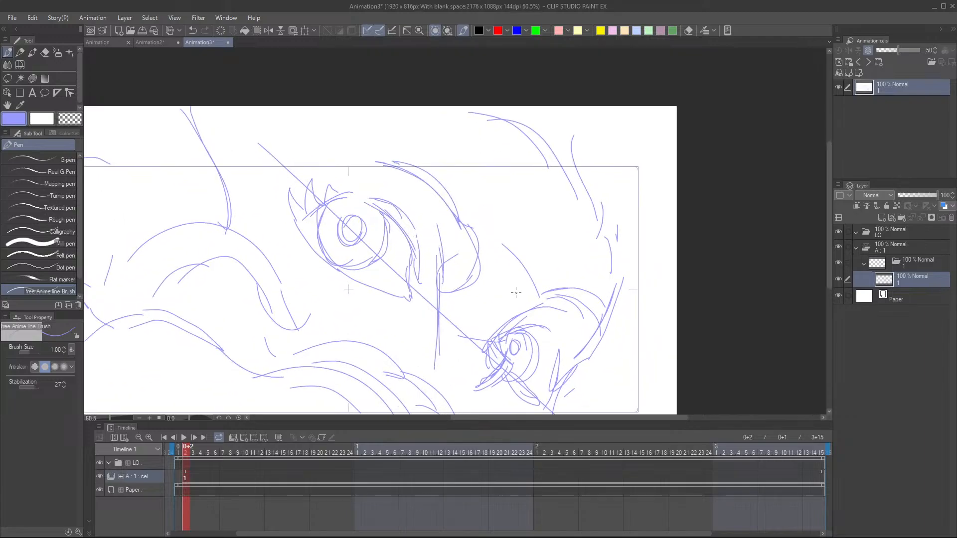
pyautogui.moveTo(461, 309)
pyautogui.mouseDown()
pyautogui.moveTo(490, 283)
pyautogui.moveTo(581, 248)
pyautogui.moveTo(567, 282)
pyautogui.moveTo(561, 270)
pyautogui.mouseUp()
pyautogui.scroll(1, 567, 282)
pyautogui.moveTo(637, 308)
pyautogui.mouseDown()
pyautogui.moveTo(614, 318)
pyautogui.moveTo(612, 304)
pyautogui.mouseUp()
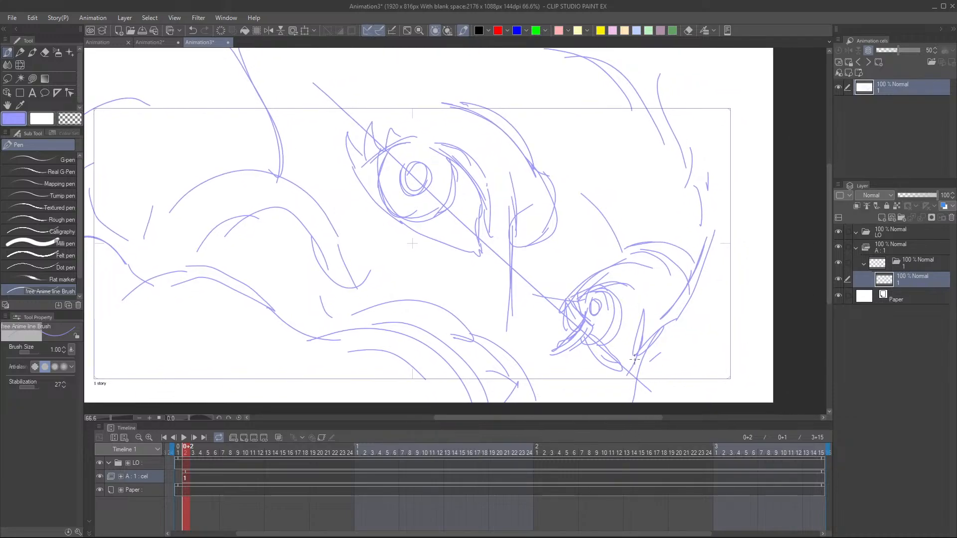
pyautogui.click(910, 194)
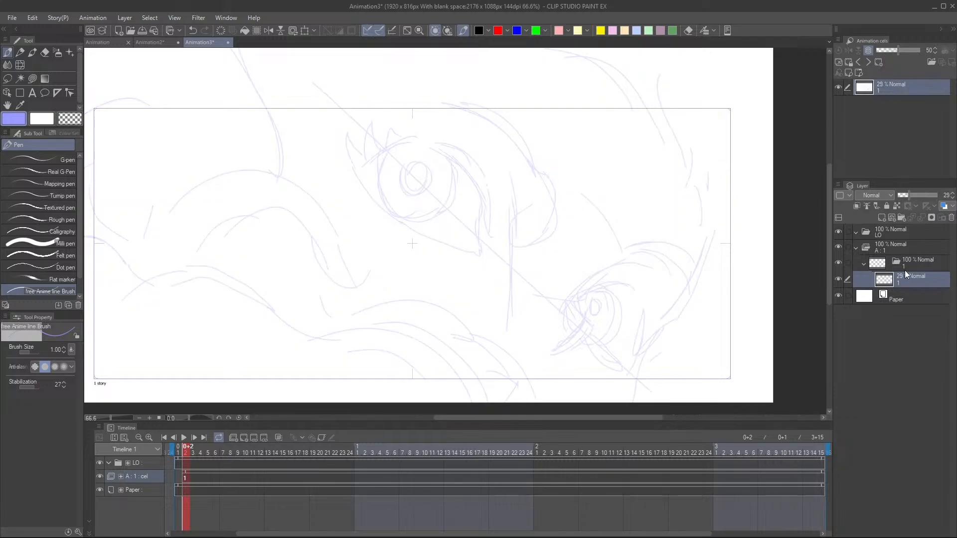
pyautogui.click(881, 217)
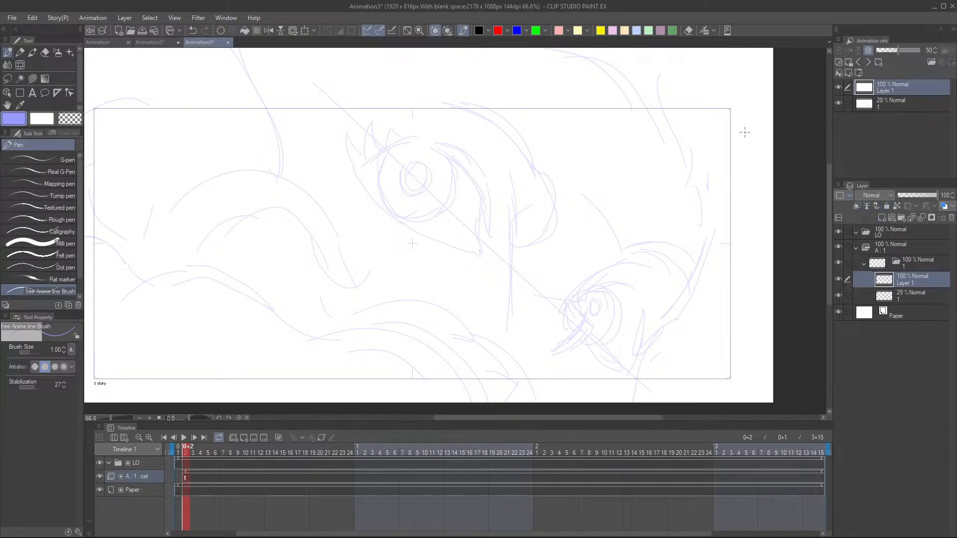
# - Trace the large eye's lower lid and both eye corners on the new layer
pyautogui.moveTo(534, 181); pyautogui.dragTo(457, 197)
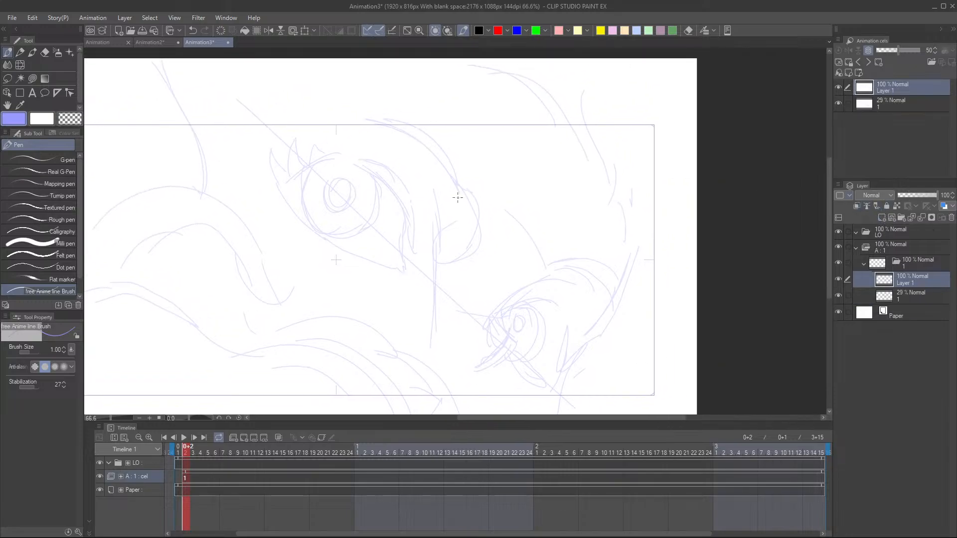
pyautogui.moveTo(316, 216); pyautogui.dragTo(340, 216)
pyautogui.scroll(1, 341, 215)
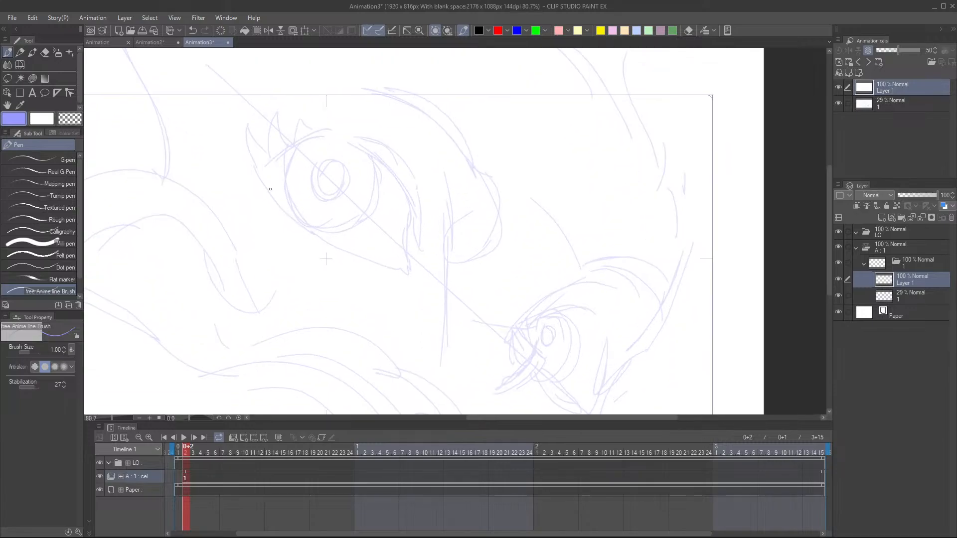
pyautogui.moveTo(267, 176); pyautogui.dragTo(338, 254)
pyautogui.hotkey('ctrl', 'z')
pyautogui.moveTo(287, 210); pyautogui.dragTo(335, 248)
pyautogui.moveTo(341, 249); pyautogui.dragTo(386, 265)
pyautogui.moveTo(391, 265)
pyautogui.mouseDown()
pyautogui.moveTo(408, 274)
pyautogui.moveTo(404, 249)
pyautogui.moveTo(395, 264)
pyautogui.mouseUp()
pyautogui.moveTo(263, 184)
pyautogui.mouseDown()
pyautogui.moveTo(260, 160)
pyautogui.moveTo(279, 150)
pyautogui.moveTo(287, 208)
pyautogui.mouseUp()
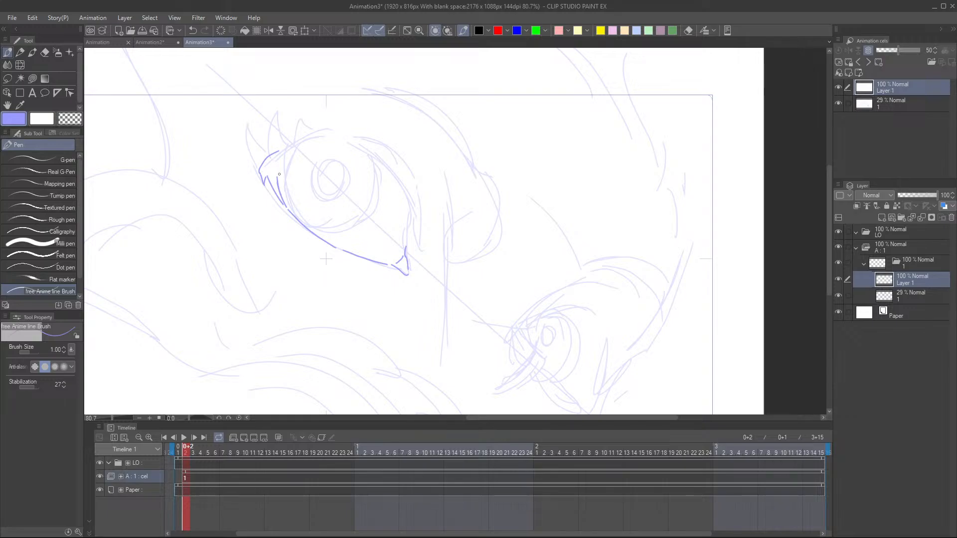
# - Trace the large eye's upper lid from the outer corner down to the inner corner, redoing strokes that miss
pyautogui.moveTo(284, 174); pyautogui.dragTo(339, 156)
pyautogui.moveTo(343, 157)
pyautogui.mouseDown()
pyautogui.moveTo(369, 166)
pyautogui.moveTo(399, 198)
pyautogui.mouseUp()
pyautogui.hotkey('ctrl', 'z')
pyautogui.moveTo(342, 156); pyautogui.dragTo(390, 183)
pyautogui.moveTo(396, 188); pyautogui.dragTo(404, 228)
pyautogui.hotkey('ctrl', 'z')
pyautogui.moveTo(390, 182); pyautogui.dragTo(404, 242)
pyautogui.hotkey('ctrl', 'z')
pyautogui.moveTo(391, 184); pyautogui.dragTo(405, 236)
# - Draw short spiky lashes on the large eye's upper lid near the inner corner
pyautogui.scroll(-3, 383, 219)
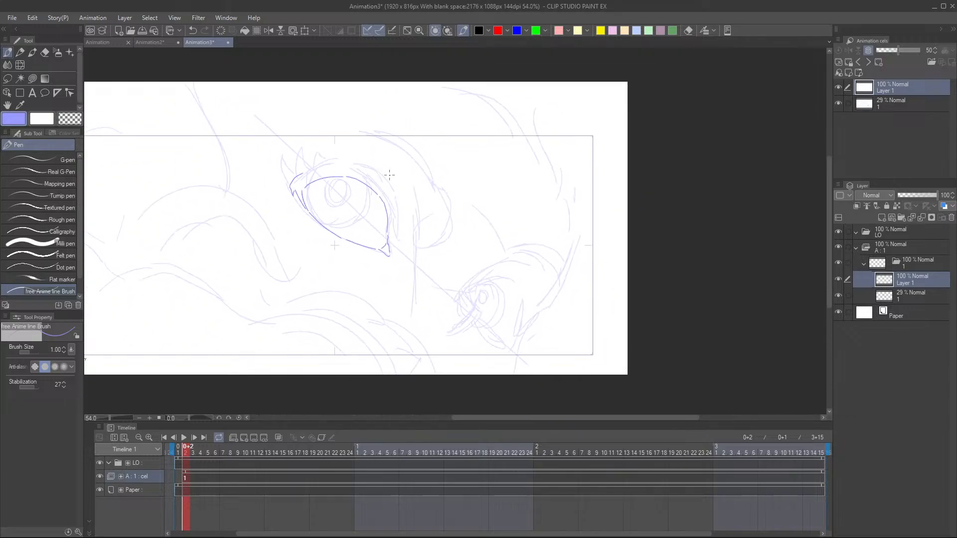
pyautogui.moveTo(394, 209); pyautogui.dragTo(440, 220)
pyautogui.scroll(3, 440, 220)
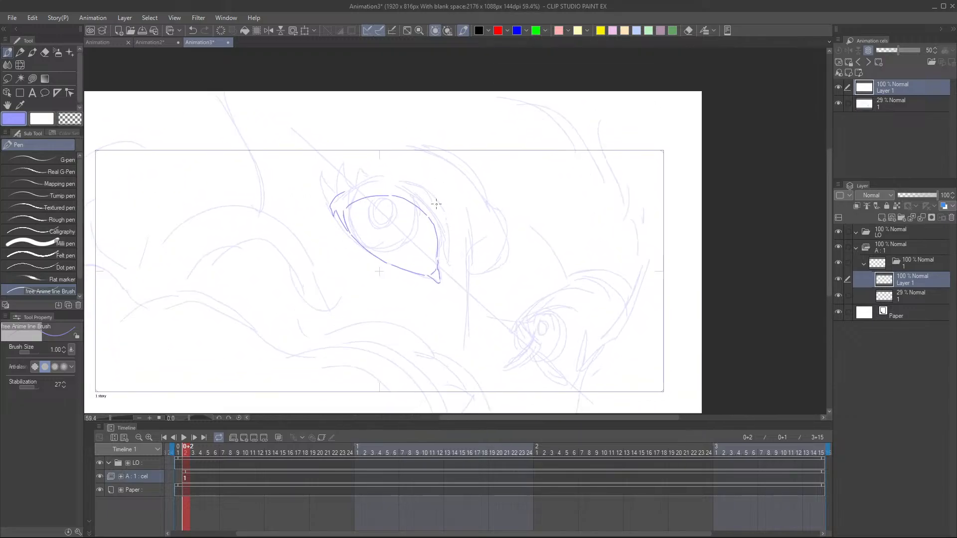
pyautogui.scroll(1, 438, 249)
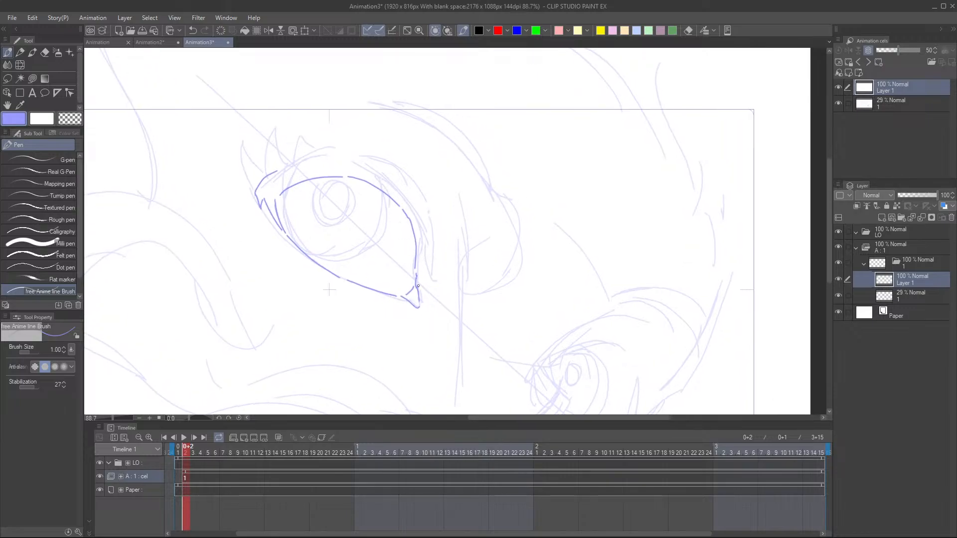
pyautogui.moveTo(418, 285)
pyautogui.mouseDown()
pyautogui.moveTo(443, 281)
pyautogui.moveTo(435, 265)
pyautogui.moveTo(447, 265)
pyautogui.mouseUp()
pyautogui.moveTo(427, 230); pyautogui.dragTo(441, 265)
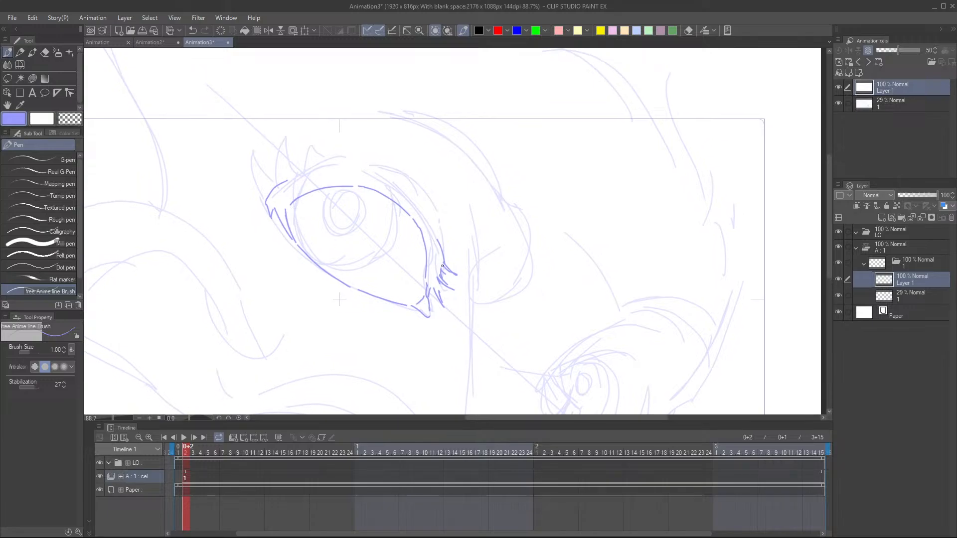
# - Draw long spiky lashes at the large eye's outer corner, following the rough sketch
pyautogui.scroll(-2, 443, 240)
pyautogui.moveTo(428, 209); pyautogui.dragTo(359, 166)
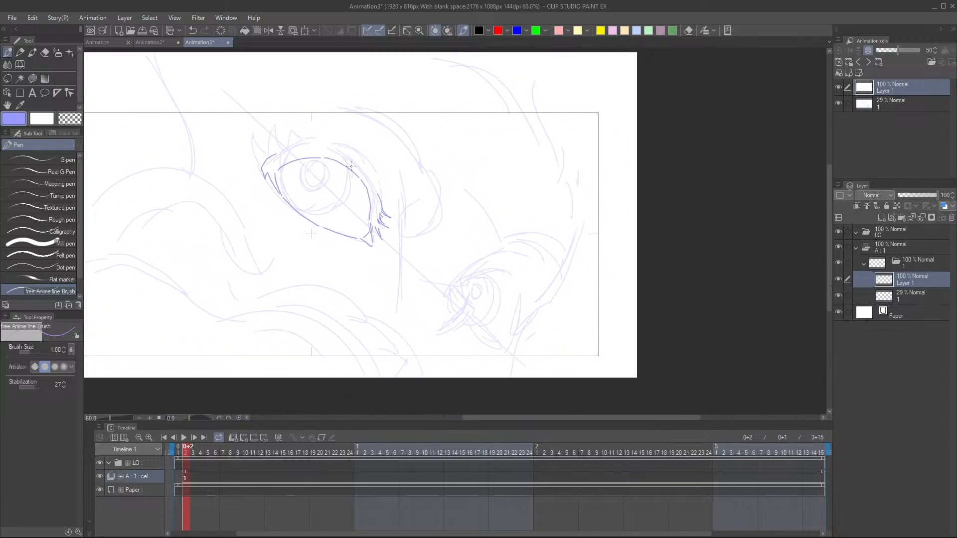
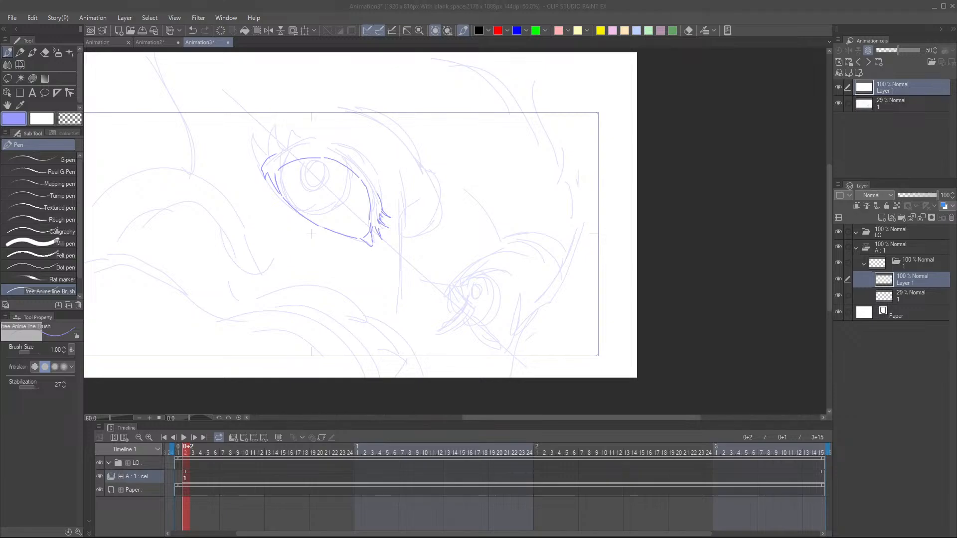
pyautogui.click(440, 11)
pyautogui.moveTo(362, 163); pyautogui.dragTo(337, 214)
pyautogui.scroll(2, 372, 197)
pyautogui.scroll(2, 337, 214)
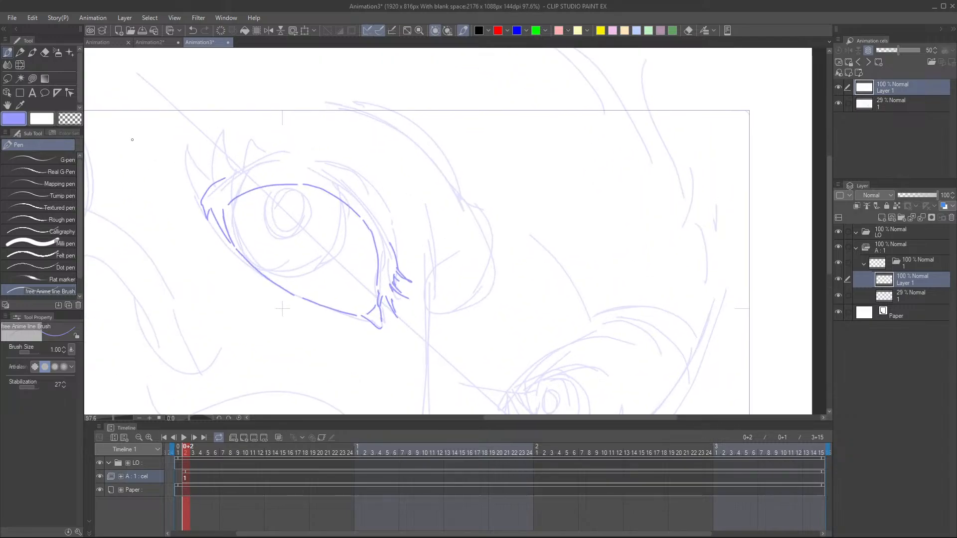
pyautogui.moveTo(204, 191); pyautogui.dragTo(206, 184)
pyautogui.moveTo(187, 149)
pyautogui.mouseDown()
pyautogui.moveTo(207, 180)
pyautogui.moveTo(218, 174)
pyautogui.mouseUp()
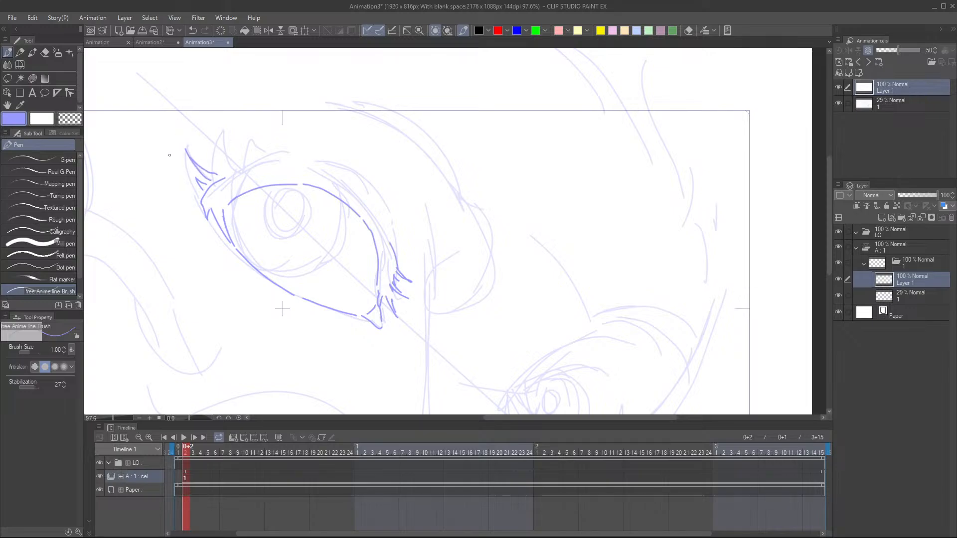
# - Continue the lash line with spiky lashes along the large eye's upper lid toward the inner corner
pyautogui.moveTo(216, 174)
pyautogui.mouseDown()
pyautogui.moveTo(232, 173)
pyautogui.moveTo(213, 142)
pyautogui.moveTo(237, 164)
pyautogui.mouseUp()
pyautogui.hotkey('ctrl', 'z')
pyautogui.moveTo(240, 167)
pyautogui.mouseDown()
pyautogui.moveTo(257, 163)
pyautogui.moveTo(259, 151)
pyautogui.moveTo(291, 162)
pyautogui.mouseUp()
pyautogui.scroll(-5, 353, 140)
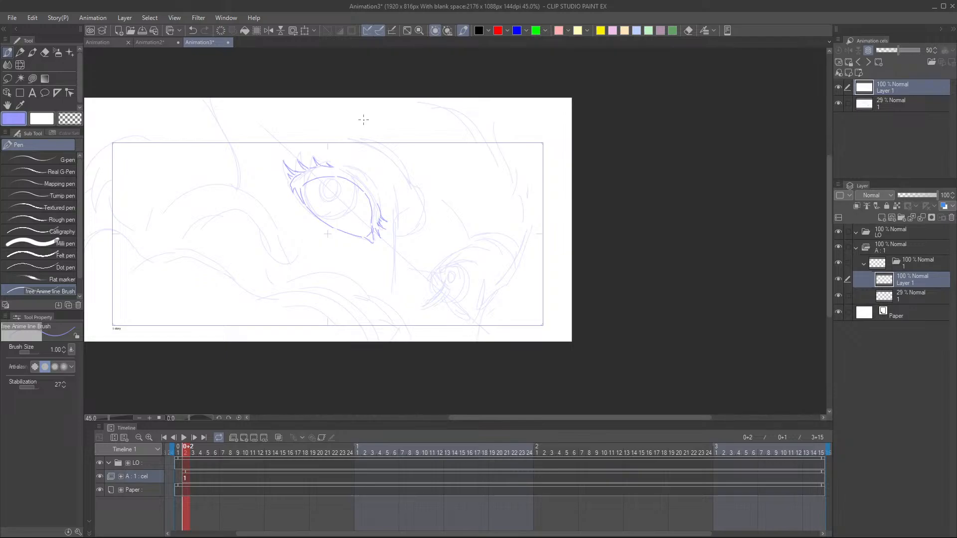
pyautogui.scroll(4, 318, 192)
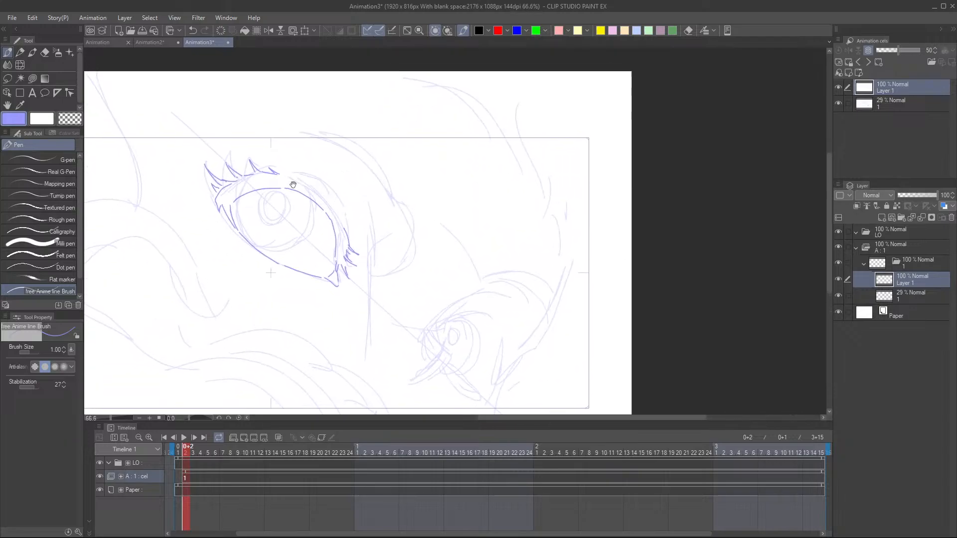
pyautogui.scroll(2, 287, 184)
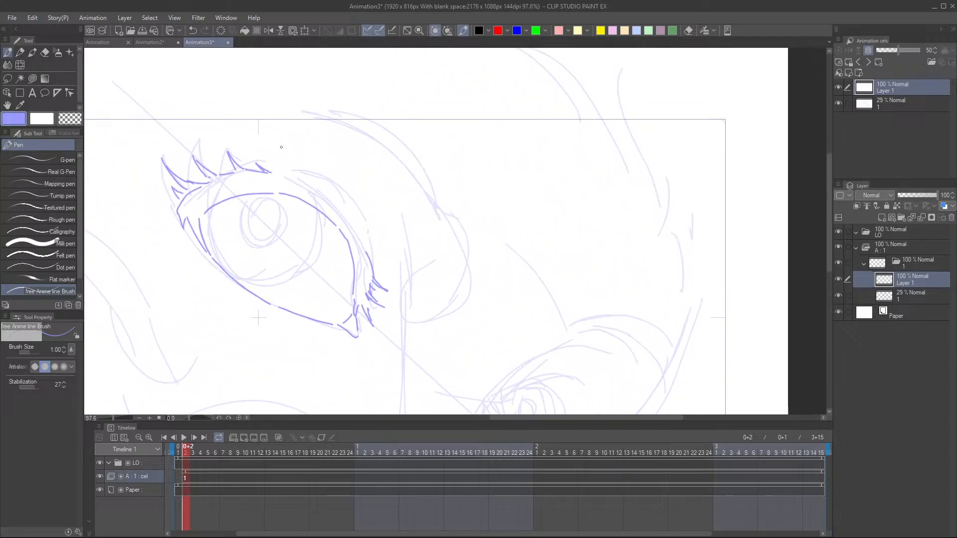
pyautogui.moveTo(277, 173)
pyautogui.mouseDown()
pyautogui.moveTo(281, 156)
pyautogui.moveTo(288, 175)
pyautogui.moveTo(298, 168)
pyautogui.mouseUp()
pyautogui.moveTo(303, 177)
pyautogui.mouseDown()
pyautogui.moveTo(335, 203)
pyautogui.moveTo(347, 230)
pyautogui.moveTo(315, 191)
pyautogui.moveTo(351, 222)
pyautogui.moveTo(346, 213)
pyautogui.moveTo(372, 263)
pyautogui.moveTo(436, 260)
pyautogui.moveTo(446, 254)
pyautogui.moveTo(459, 173)
pyautogui.mouseUp()
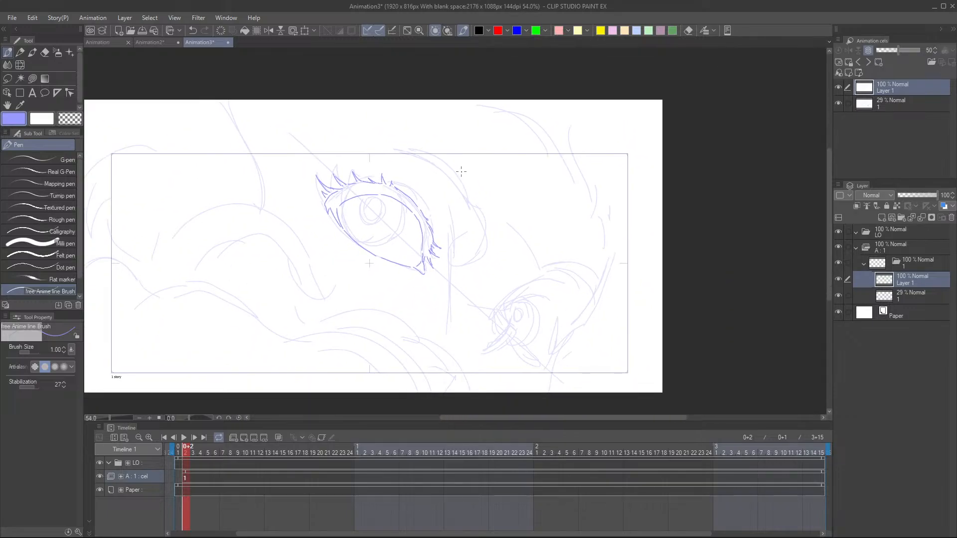
# - Trace the large eye's round iris outline below the upper lid, redoing strokes that miss
pyautogui.moveTo(439, 212)
pyautogui.mouseDown()
pyautogui.moveTo(436, 226)
pyautogui.moveTo(334, 270)
pyautogui.mouseUp()
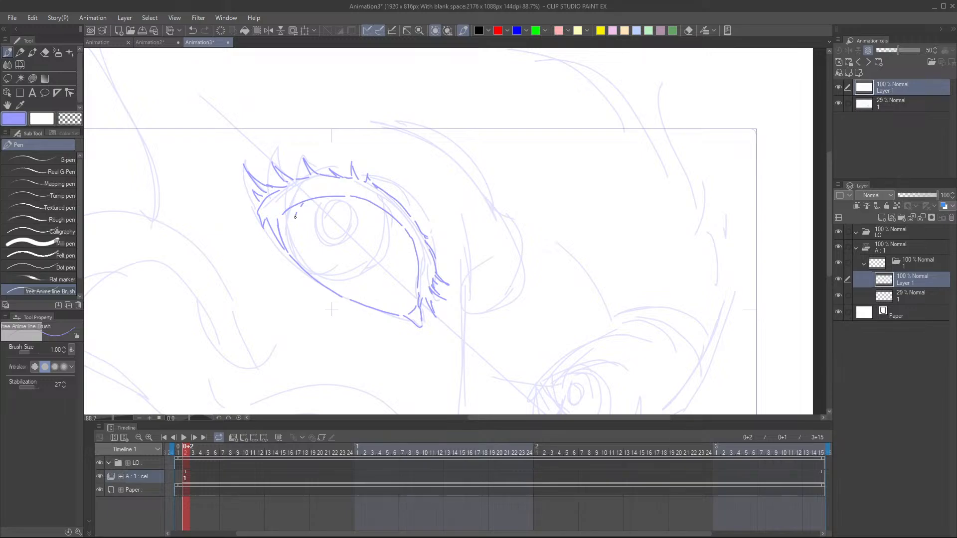
pyautogui.moveTo(314, 206)
pyautogui.mouseDown()
pyautogui.moveTo(295, 223)
pyautogui.moveTo(309, 270)
pyautogui.mouseUp()
pyautogui.hotkey('ctrl', 'z')
pyautogui.hotkey('ctrl', 'z')
pyautogui.moveTo(296, 238); pyautogui.dragTo(312, 271)
pyautogui.hotkey('ctrl', 'z')
pyautogui.moveTo(296, 238)
pyautogui.mouseDown()
pyautogui.moveTo(308, 265)
pyautogui.moveTo(334, 279)
pyautogui.moveTo(367, 266)
pyautogui.mouseUp()
pyautogui.moveTo(383, 214)
pyautogui.mouseDown()
pyautogui.moveTo(383, 257)
pyautogui.moveTo(368, 269)
pyautogui.mouseUp()
pyautogui.hotkey('ctrl', 'z')
pyautogui.moveTo(385, 215)
pyautogui.mouseDown()
pyautogui.moveTo(388, 235)
pyautogui.moveTo(371, 266)
pyautogui.mouseUp()
pyautogui.hotkey('ctrl', 'z')
pyautogui.moveTo(384, 212)
pyautogui.mouseDown()
pyautogui.moveTo(378, 264)
pyautogui.moveTo(349, 273)
pyautogui.mouseUp()
pyautogui.scroll(-4, 367, 206)
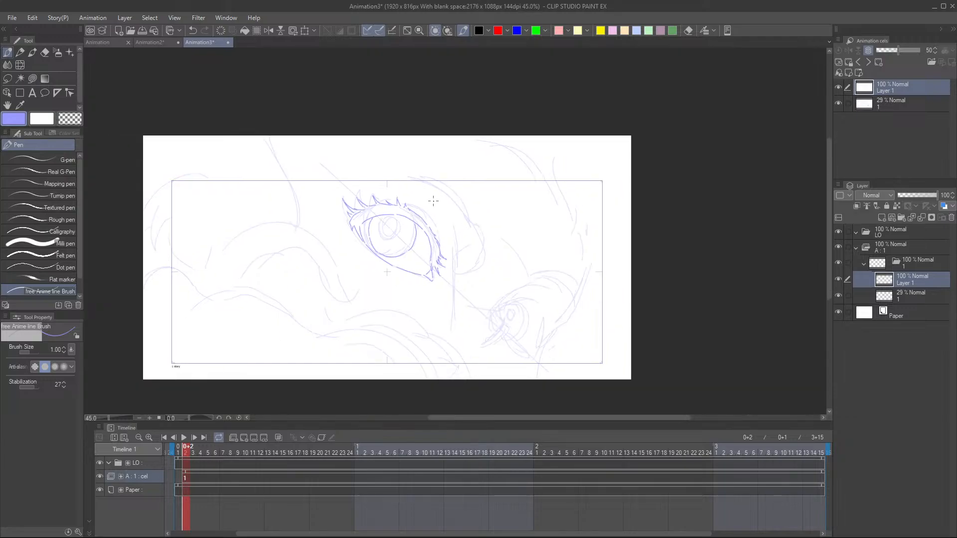
# - Draw a small round pupil in the upper part of the large eye's iris, redoing strokes that miss
pyautogui.scroll(2, 433, 205)
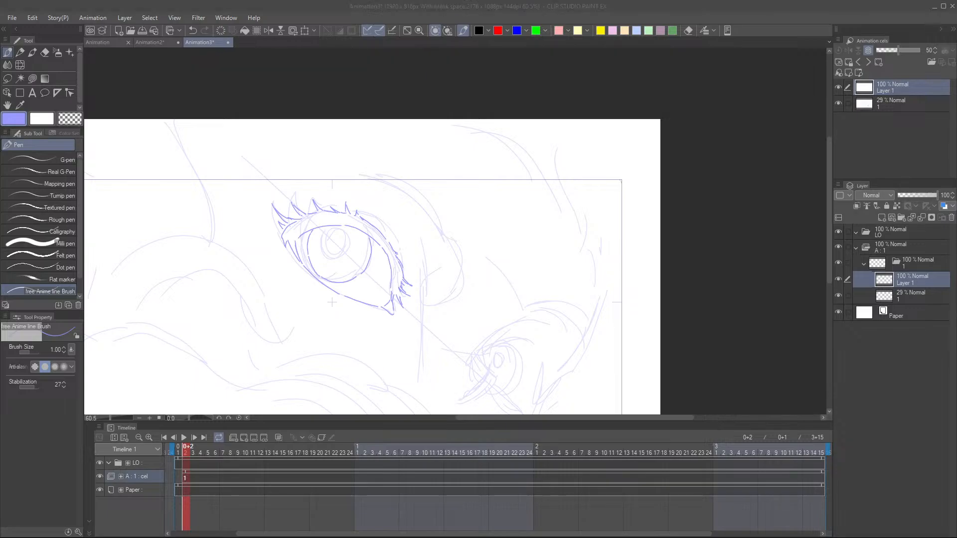
pyautogui.click(428, 14)
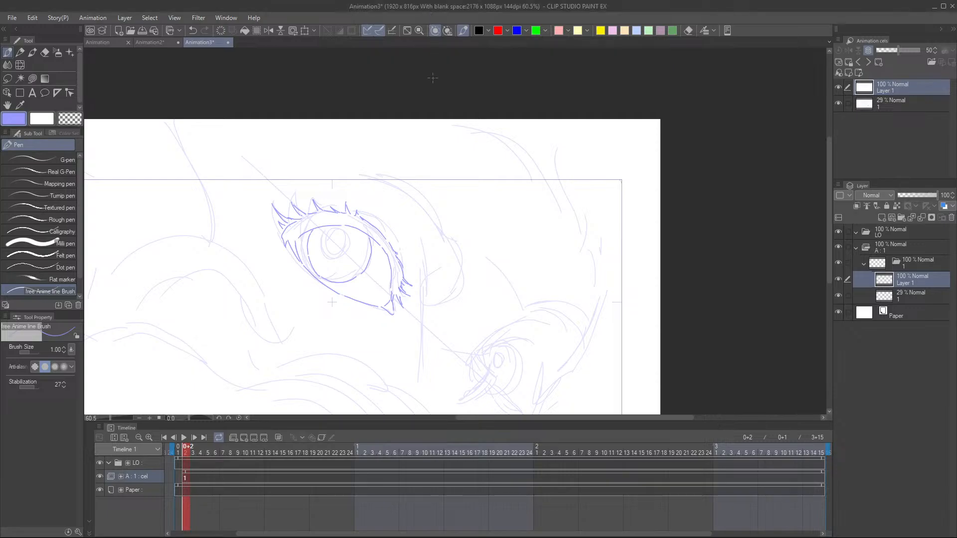
pyautogui.scroll(2, 379, 239)
pyautogui.moveTo(368, 258); pyautogui.dragTo(366, 274)
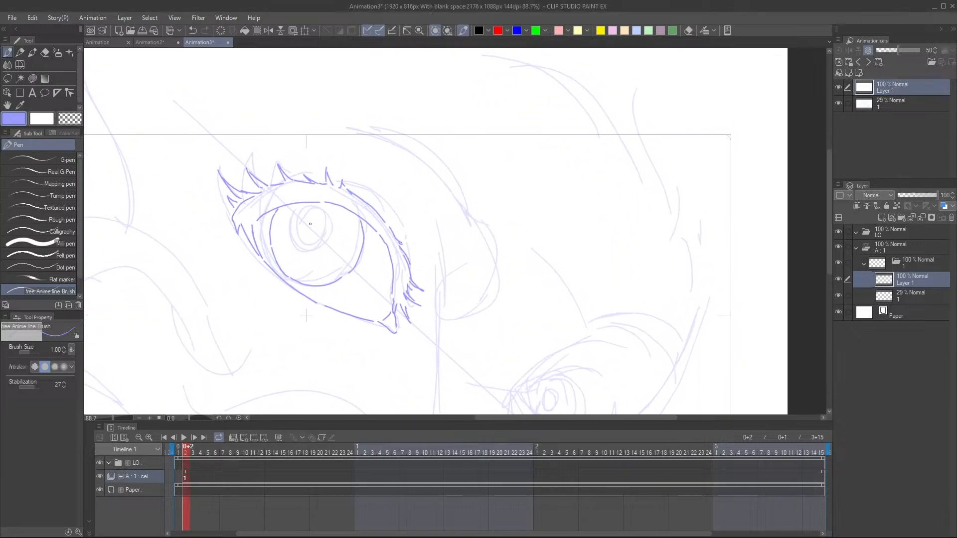
pyautogui.hotkey('ctrl', 'z')
pyautogui.moveTo(307, 220)
pyautogui.mouseDown()
pyautogui.moveTo(301, 234)
pyautogui.moveTo(301, 223)
pyautogui.moveTo(319, 240)
pyautogui.moveTo(312, 217)
pyautogui.moveTo(326, 231)
pyautogui.mouseUp()
pyautogui.hotkey('ctrl', 'z')
pyautogui.hotkey('ctrl', 'z')
pyautogui.scroll(-3, 402, 202)
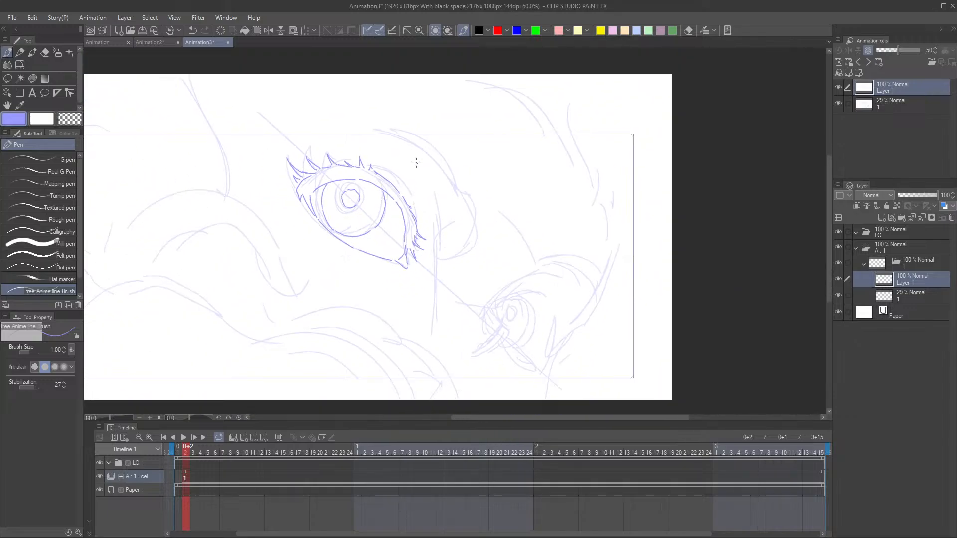
pyautogui.moveTo(374, 209); pyautogui.dragTo(340, 220)
pyautogui.moveTo(428, 179); pyautogui.dragTo(403, 197)
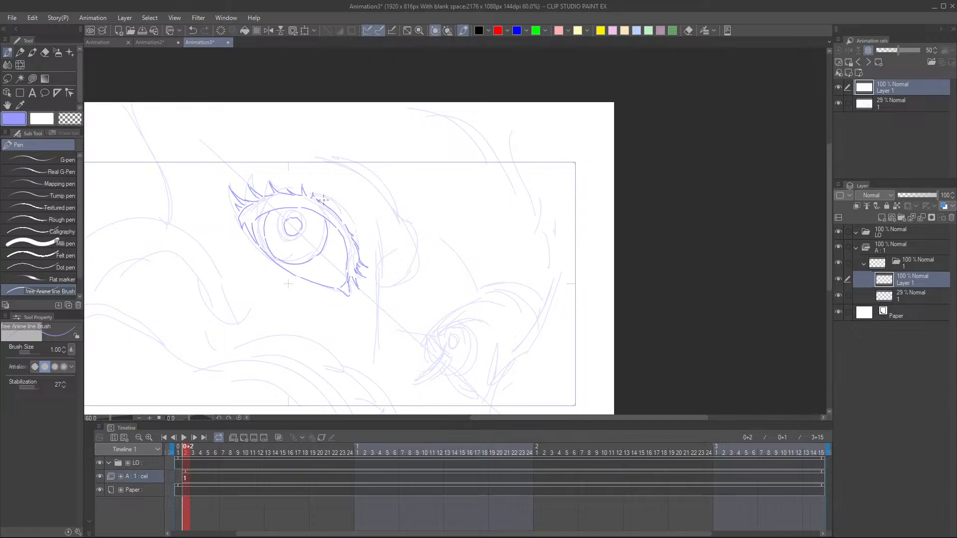
# - Draw a broken ring around the large eye's pupil and an arched shape in the iris below it
pyautogui.scroll(3, 305, 201)
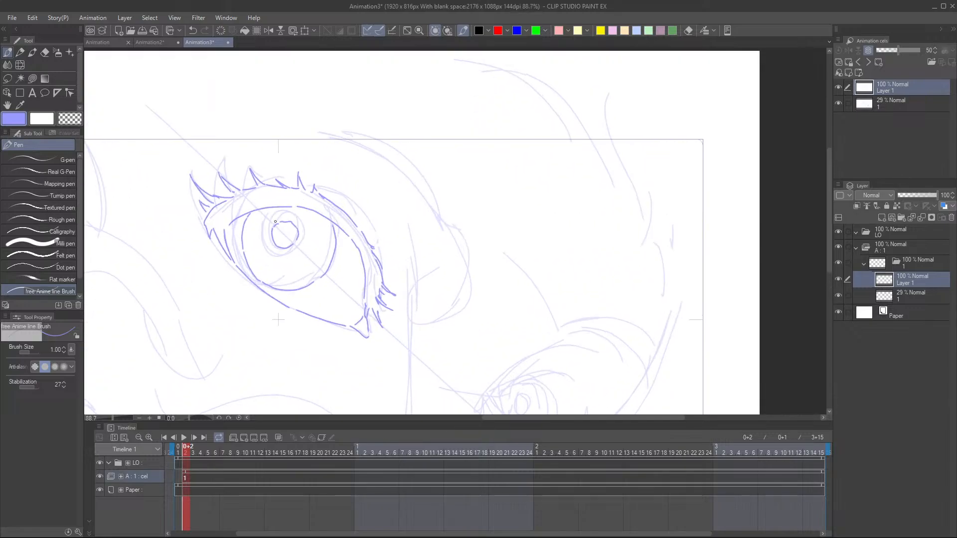
pyautogui.moveTo(267, 235)
pyautogui.mouseDown()
pyautogui.moveTo(274, 248)
pyautogui.moveTo(296, 246)
pyautogui.mouseUp()
pyautogui.hotkey('ctrl', 'z')
pyautogui.hotkey('ctrl', 'z')
pyautogui.moveTo(288, 218)
pyautogui.mouseDown()
pyautogui.moveTo(298, 224)
pyautogui.moveTo(296, 248)
pyautogui.mouseUp()
pyautogui.moveTo(289, 253)
pyautogui.mouseDown()
pyautogui.moveTo(275, 272)
pyautogui.moveTo(289, 252)
pyautogui.moveTo(317, 258)
pyautogui.mouseUp()
# - Draw a second ring just inside the large eye's iris outline and add a small round highlight near its inner-corner edge
pyautogui.scroll(-3, 386, 244)
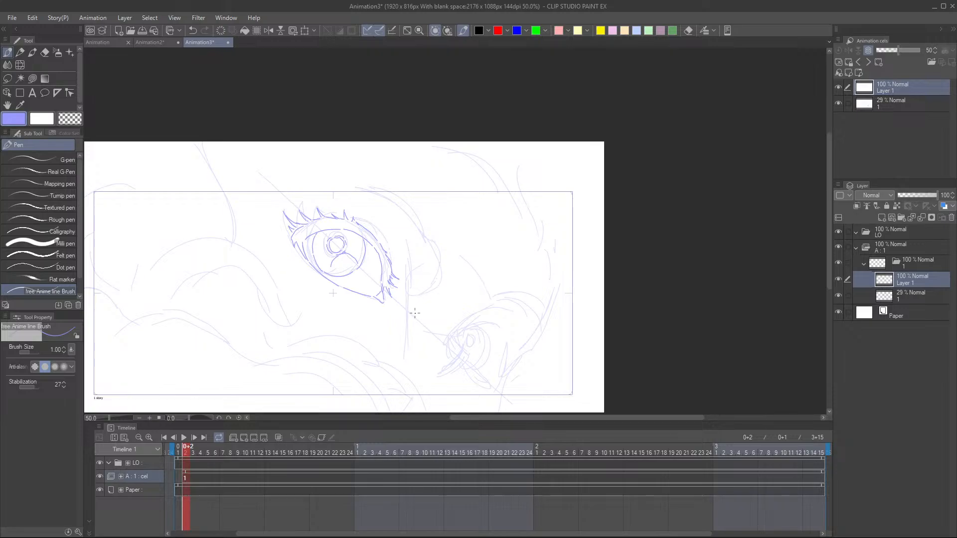
pyautogui.scroll(4, 350, 269)
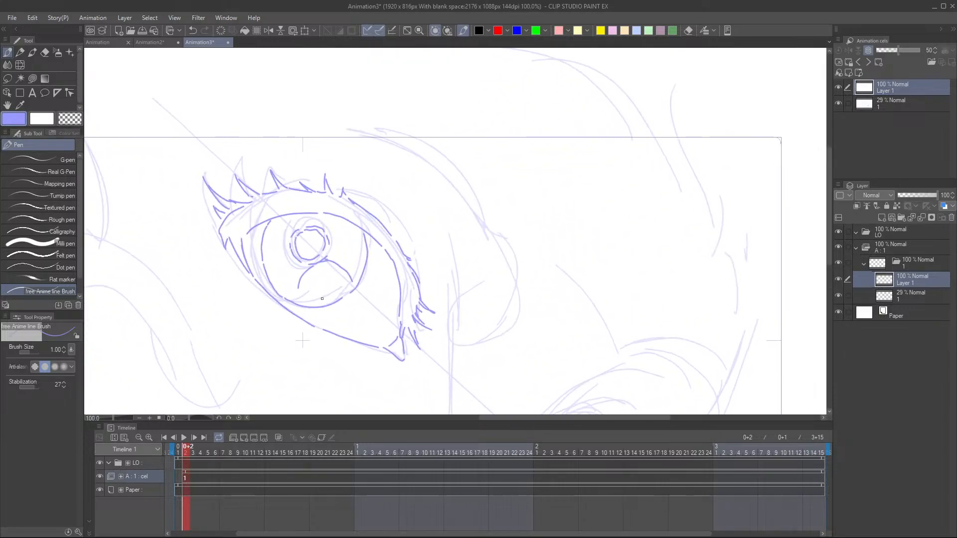
pyautogui.moveTo(298, 288); pyautogui.dragTo(297, 297)
pyautogui.moveTo(279, 219)
pyautogui.mouseDown()
pyautogui.moveTo(267, 238)
pyautogui.moveTo(279, 287)
pyautogui.mouseUp()
pyautogui.hotkey('ctrl', 'z')
pyautogui.moveTo(267, 252)
pyautogui.mouseDown()
pyautogui.moveTo(281, 288)
pyautogui.moveTo(289, 270)
pyautogui.moveTo(300, 269)
pyautogui.moveTo(297, 301)
pyautogui.mouseUp()
pyautogui.moveTo(309, 305); pyautogui.dragTo(353, 278)
pyautogui.moveTo(356, 228)
pyautogui.mouseDown()
pyautogui.moveTo(359, 269)
pyautogui.moveTo(344, 286)
pyautogui.mouseUp()
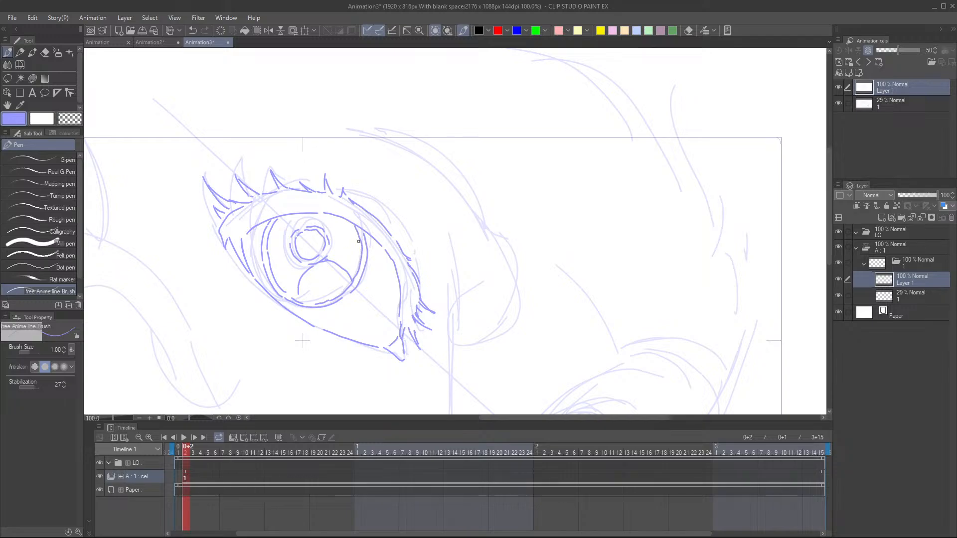
pyautogui.moveTo(352, 234); pyautogui.dragTo(359, 241)
# - Draw a jagged shading line inside the large eye's iris and a second arched shape reaching across the eye white toward the inner corner
pyautogui.scroll(-2, 424, 239)
pyautogui.scroll(-2, 390, 227)
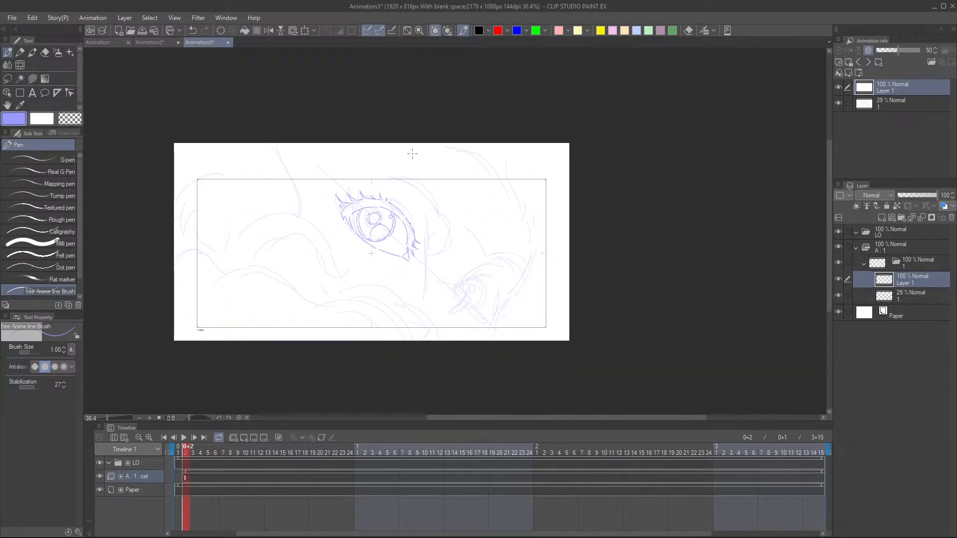
pyautogui.scroll(4, 397, 276)
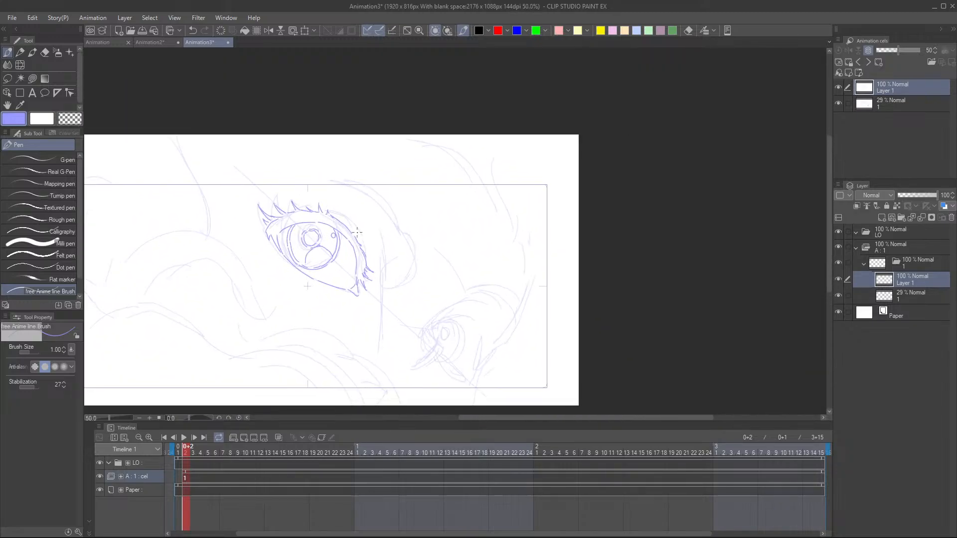
pyautogui.scroll(1, 325, 262)
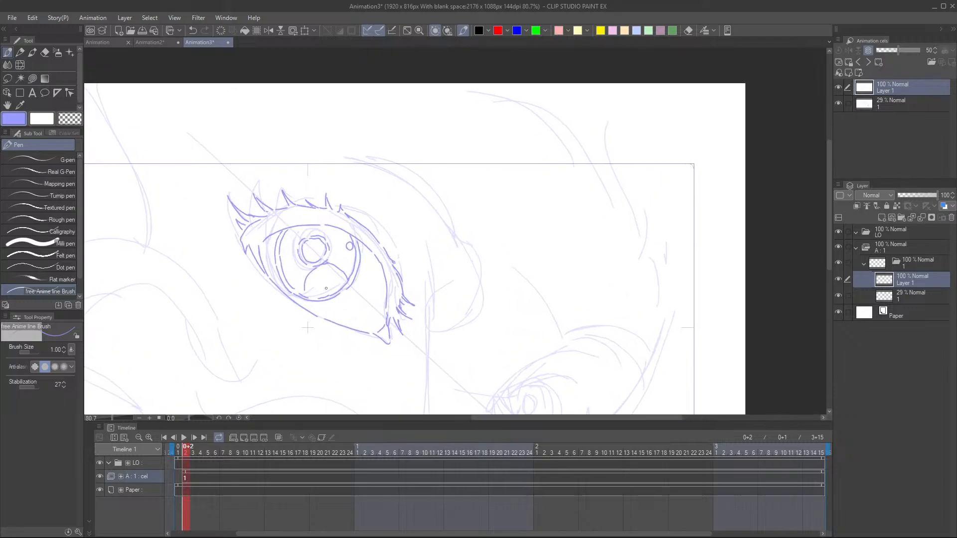
pyautogui.scroll(1, 324, 262)
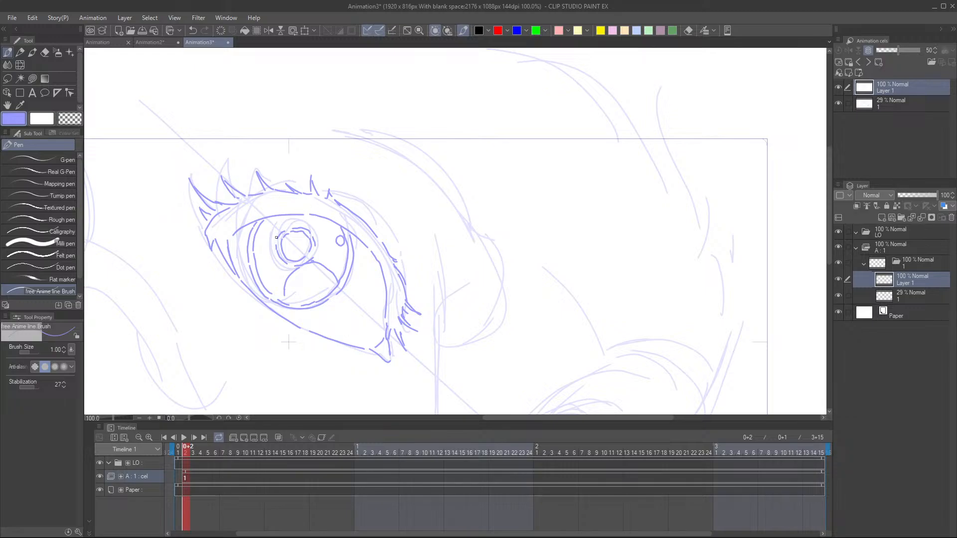
pyautogui.moveTo(274, 237)
pyautogui.mouseDown()
pyautogui.moveTo(260, 248)
pyautogui.moveTo(278, 292)
pyautogui.mouseUp()
pyautogui.moveTo(284, 300); pyautogui.dragTo(293, 308)
pyautogui.moveTo(323, 281)
pyautogui.mouseDown()
pyautogui.moveTo(309, 305)
pyautogui.moveTo(317, 329)
pyautogui.mouseUp()
pyautogui.moveTo(330, 282)
pyautogui.mouseDown()
pyautogui.moveTo(369, 339)
pyautogui.moveTo(298, 330)
pyautogui.moveTo(347, 344)
pyautogui.mouseUp()
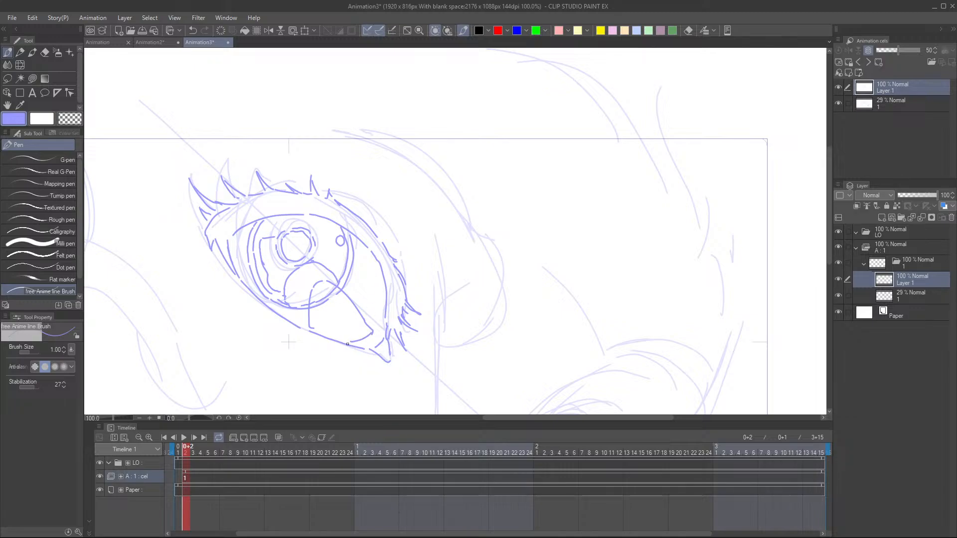
# - Draw short lashes along the underside of the large eye's lower lid
pyautogui.scroll(-2, 413, 322)
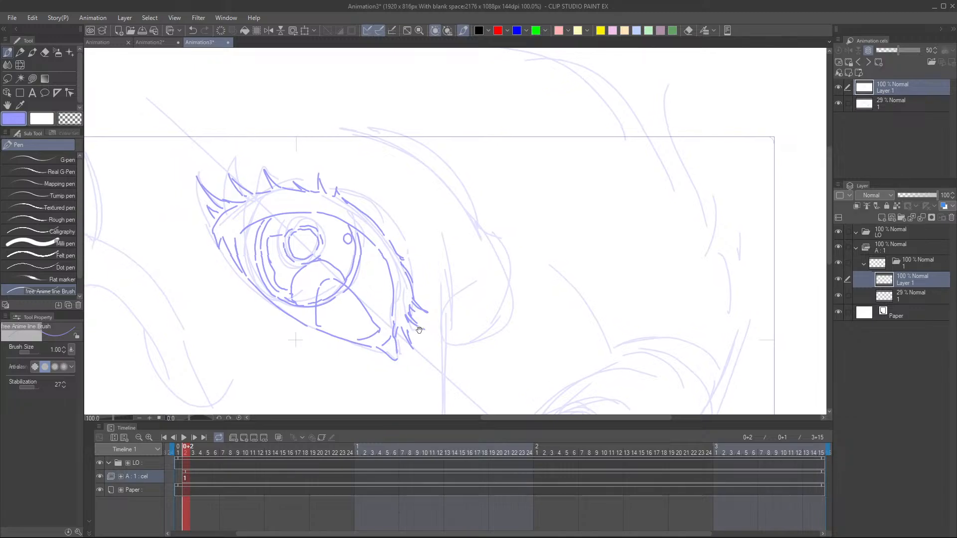
pyautogui.scroll(3, 385, 332)
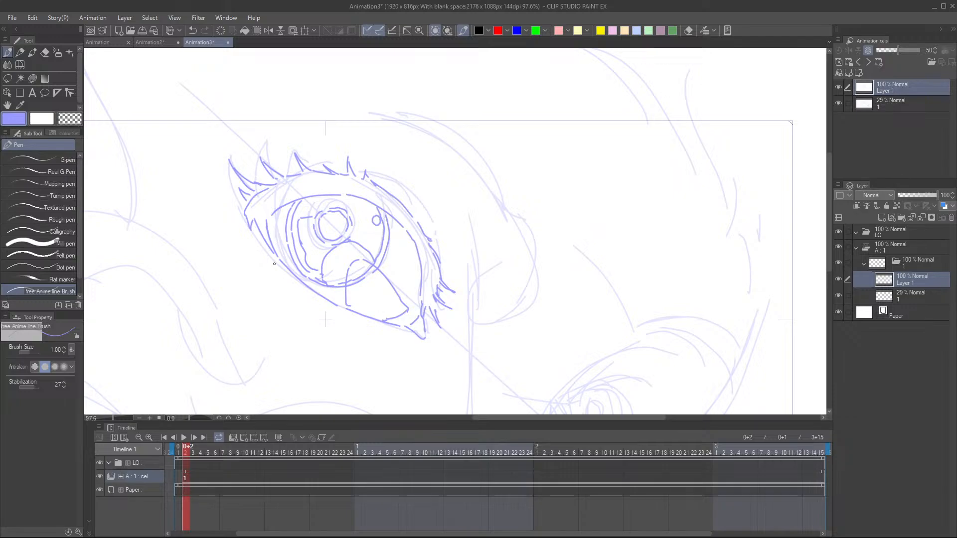
pyautogui.moveTo(270, 254)
pyautogui.mouseDown()
pyautogui.moveTo(258, 261)
pyautogui.moveTo(279, 265)
pyautogui.moveTo(299, 292)
pyautogui.mouseUp()
pyautogui.moveTo(322, 298); pyautogui.dragTo(324, 311)
# - Touch up the large eye's inner corner and draw the eyelid crease above the upper lid, hooking down near the nose
pyautogui.scroll(-2, 441, 244)
pyautogui.moveTo(469, 297); pyautogui.dragTo(418, 284)
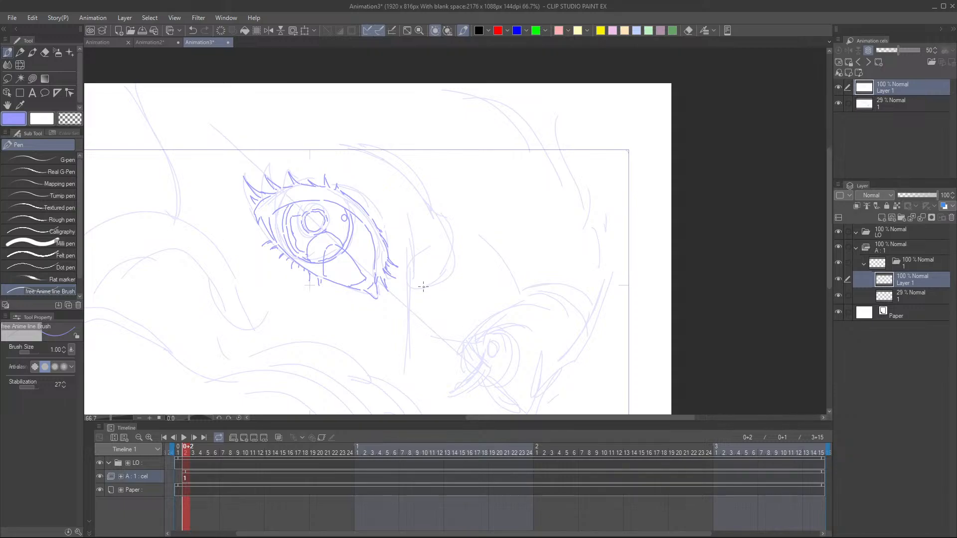
pyautogui.moveTo(438, 322); pyautogui.dragTo(466, 218)
pyautogui.scroll(-1, 450, 341)
pyautogui.moveTo(455, 253); pyautogui.dragTo(398, 303)
pyautogui.scroll(2, 399, 304)
pyautogui.scroll(3, 333, 279)
pyautogui.moveTo(334, 284); pyautogui.dragTo(342, 307)
pyautogui.scroll(1, 353, 294)
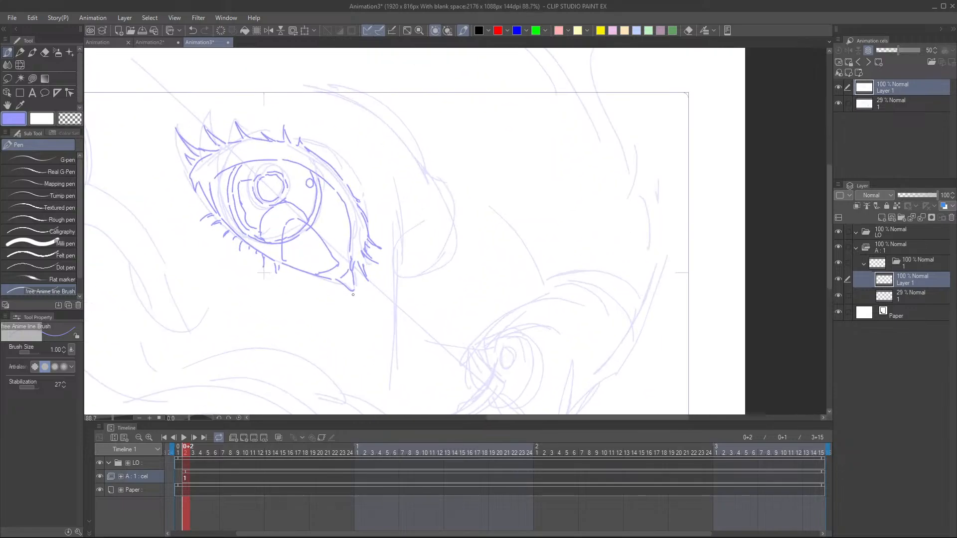
pyautogui.moveTo(352, 270); pyautogui.dragTo(355, 290)
pyautogui.moveTo(272, 133); pyautogui.dragTo(366, 178)
pyautogui.hotkey('ctrl', 'z')
pyautogui.moveTo(301, 141); pyautogui.dragTo(372, 182)
pyautogui.moveTo(374, 182)
pyautogui.mouseDown()
pyautogui.moveTo(375, 207)
pyautogui.moveTo(391, 195)
pyautogui.mouseUp()
# - Start the small eye with a curve bending to a point and hooking back toward the lower edge, redrawing it once, plus a short mark beside it
pyautogui.scroll(-6, 448, 204)
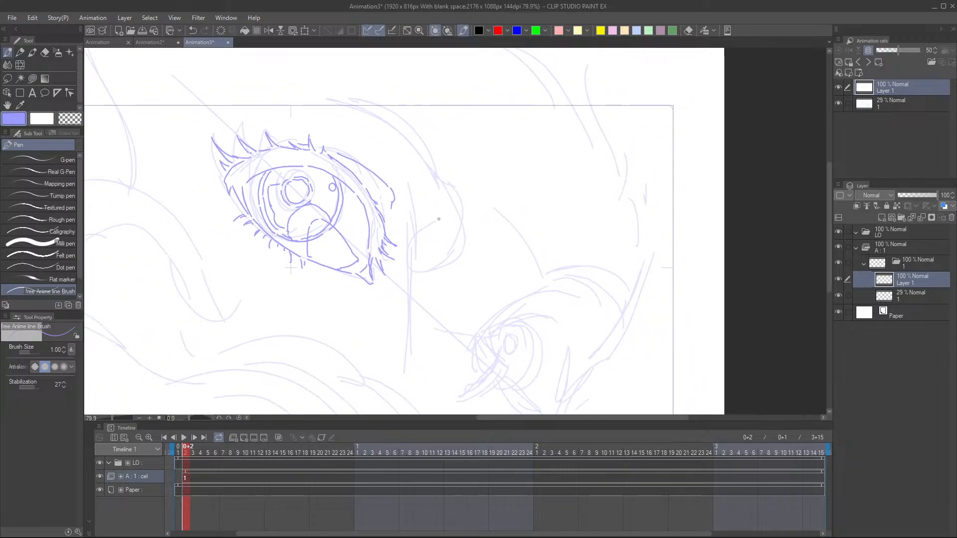
pyautogui.scroll(-2, 482, 253)
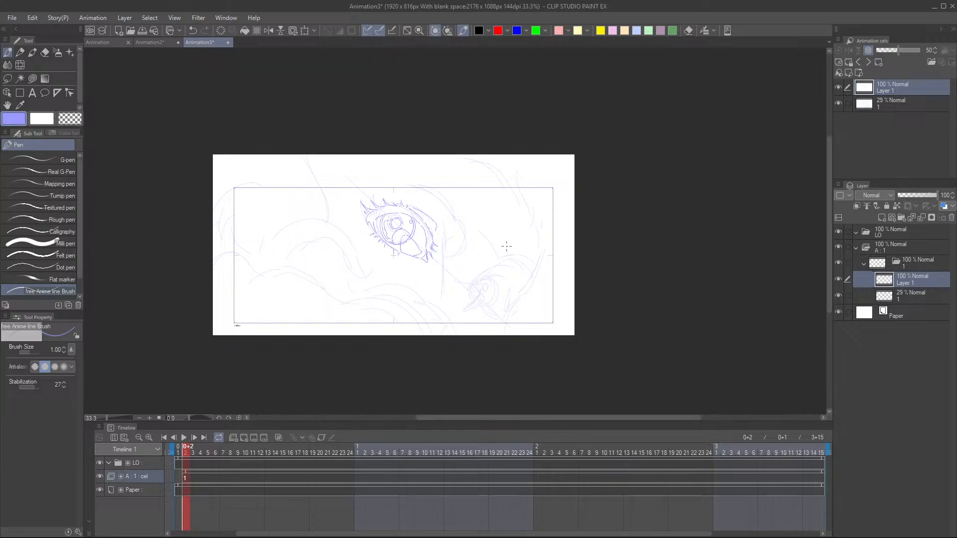
pyautogui.scroll(2, 405, 321)
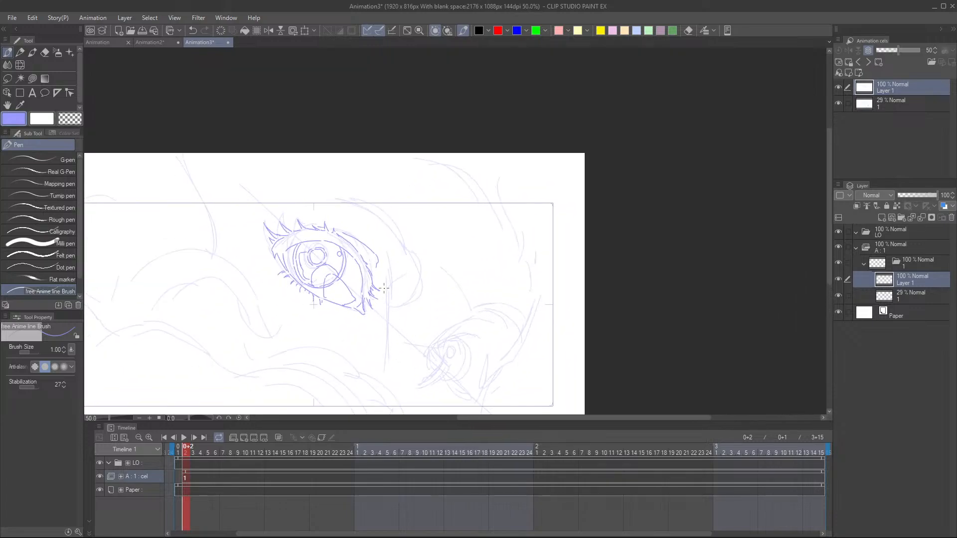
pyautogui.moveTo(409, 298); pyautogui.dragTo(365, 299)
pyautogui.scroll(1, 429, 279)
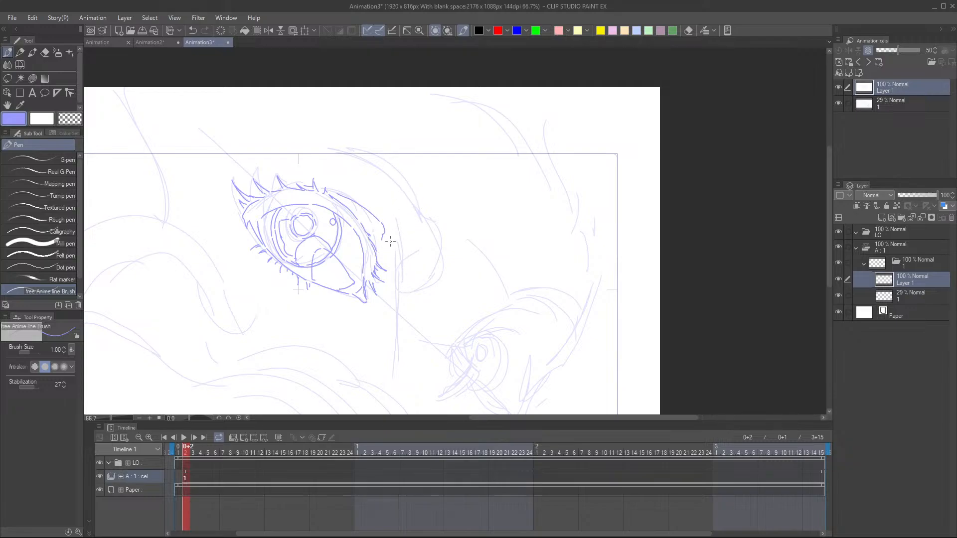
pyautogui.moveTo(404, 239); pyautogui.dragTo(407, 234)
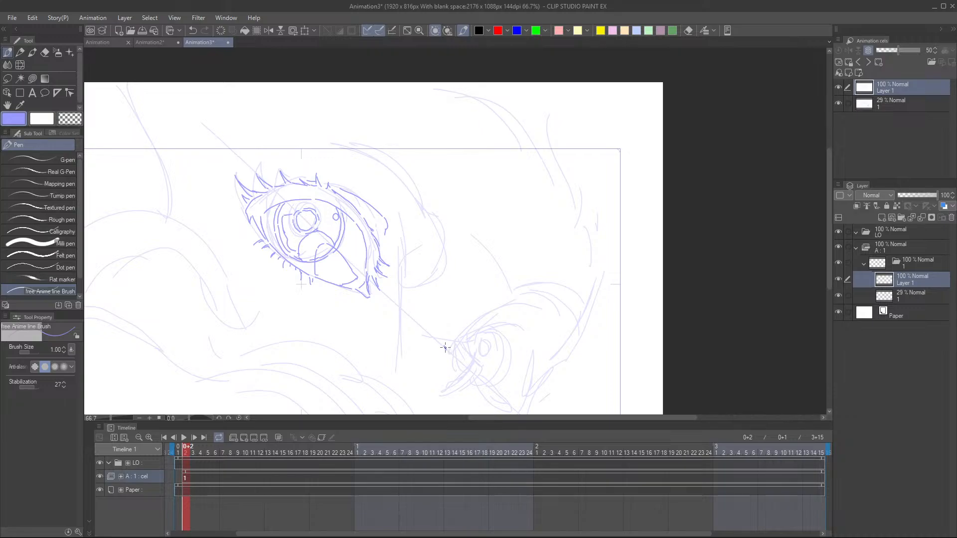
pyautogui.moveTo(445, 347)
pyautogui.mouseDown()
pyautogui.moveTo(481, 366)
pyautogui.moveTo(447, 263)
pyautogui.moveTo(471, 298)
pyautogui.moveTo(451, 326)
pyautogui.mouseUp()
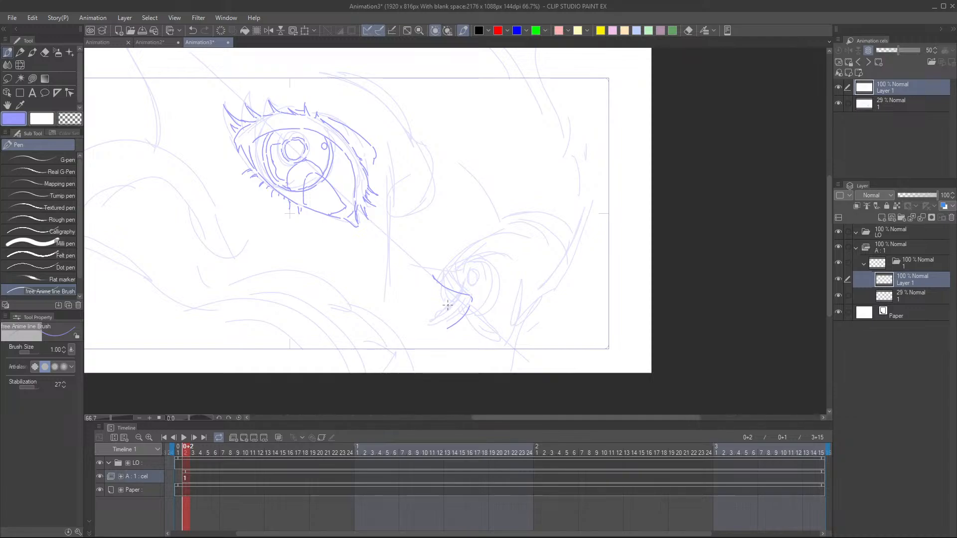
pyautogui.hotkey('ctrl', 'z')
pyautogui.moveTo(471, 299)
pyautogui.mouseDown()
pyautogui.moveTo(463, 321)
pyautogui.moveTo(439, 337)
pyautogui.moveTo(432, 310)
pyautogui.mouseUp()
pyautogui.moveTo(523, 281); pyautogui.dragTo(530, 297)
# - Draw two arcs fanning out from the small eye's corner to form its top edge, undoing and redrawing strokes that miss the sketch
pyautogui.scroll(-2, 531, 297)
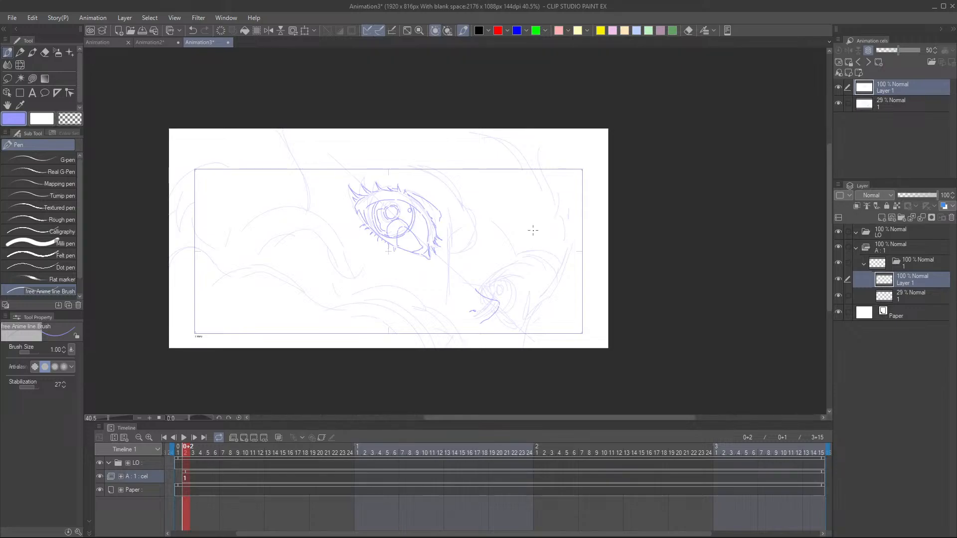
pyautogui.moveTo(521, 262); pyautogui.dragTo(498, 295)
pyautogui.moveTo(494, 299); pyautogui.dragTo(444, 311)
pyautogui.scroll(2, 476, 308)
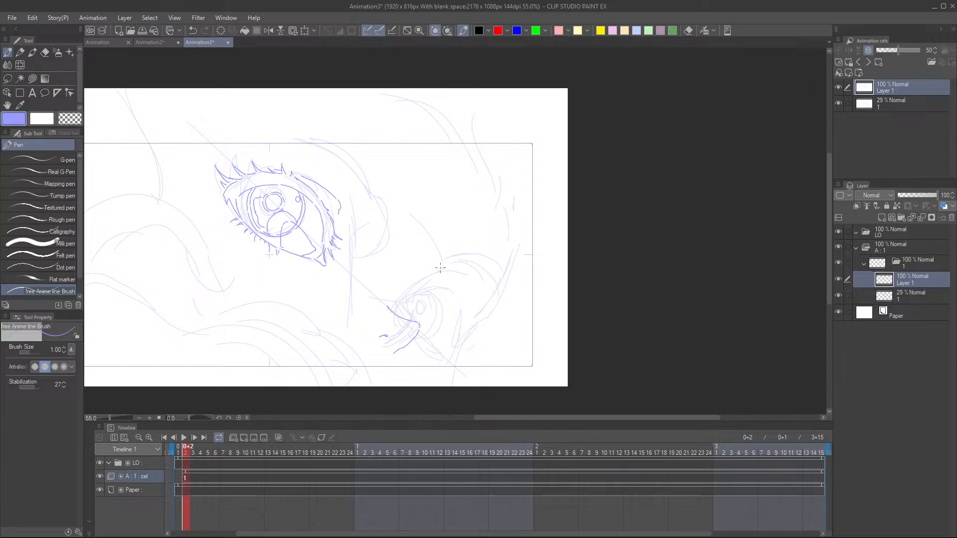
pyautogui.moveTo(418, 310); pyautogui.dragTo(406, 307)
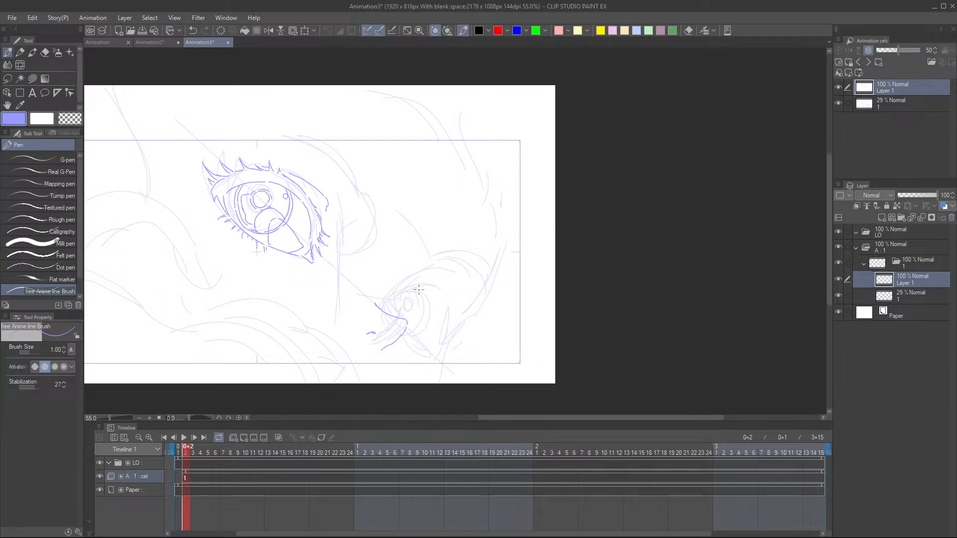
pyautogui.moveTo(419, 290)
pyautogui.mouseDown()
pyautogui.moveTo(435, 320)
pyautogui.moveTo(447, 308)
pyautogui.mouseUp()
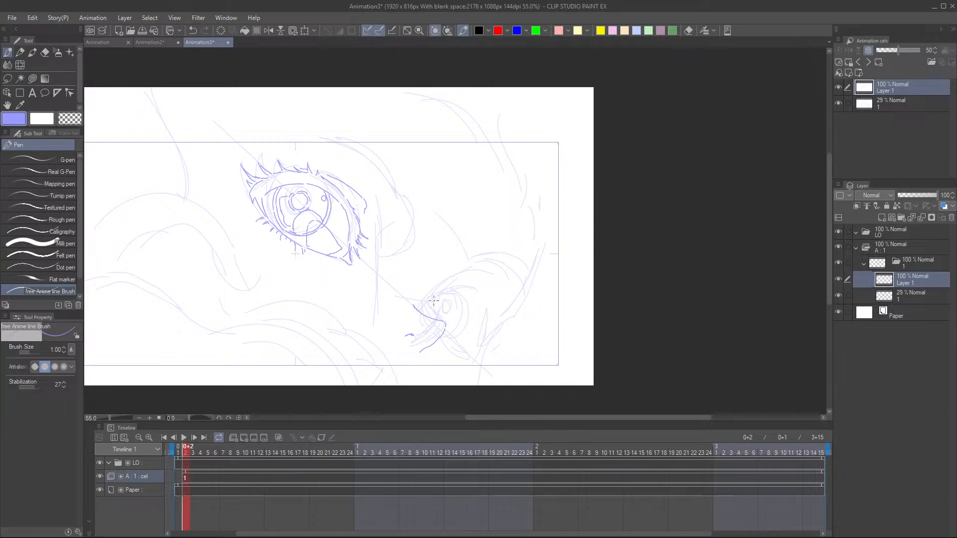
pyautogui.scroll(2, 434, 300)
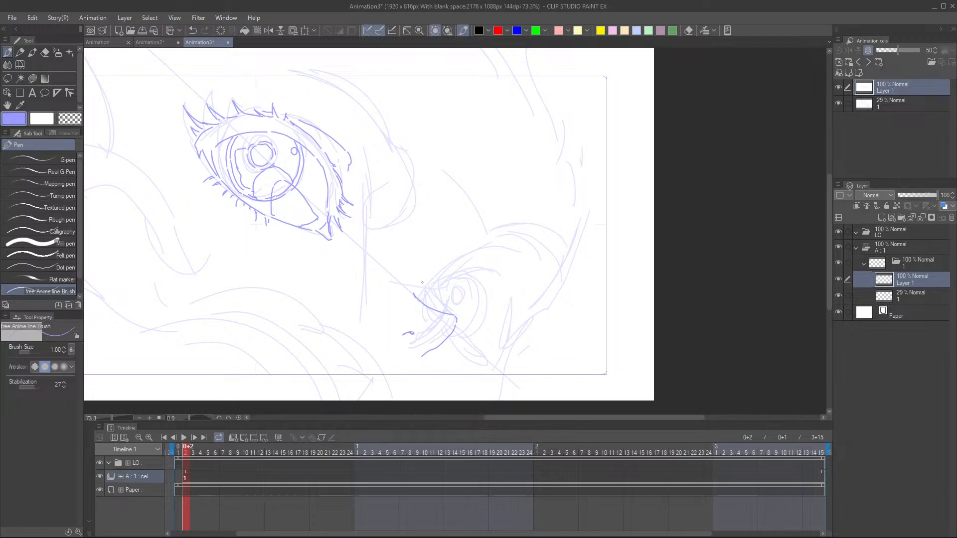
pyautogui.moveTo(424, 277); pyautogui.dragTo(443, 255)
pyautogui.hotkey('ctrl', 'z')
pyautogui.moveTo(419, 299); pyautogui.dragTo(439, 265)
pyautogui.moveTo(418, 297); pyautogui.dragTo(453, 278)
pyautogui.hotkey('ctrl', 'z')
pyautogui.moveTo(449, 277); pyautogui.dragTo(476, 282)
# - Draw the small eye's rounded far side from the top arc downward and add a short line closing its underside
pyautogui.scroll(-3, 504, 248)
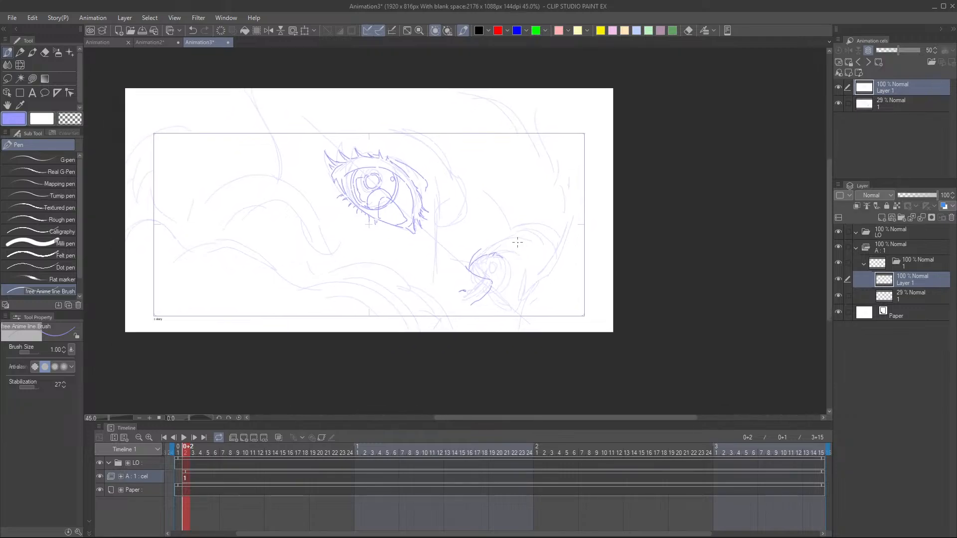
pyautogui.scroll(4, 518, 242)
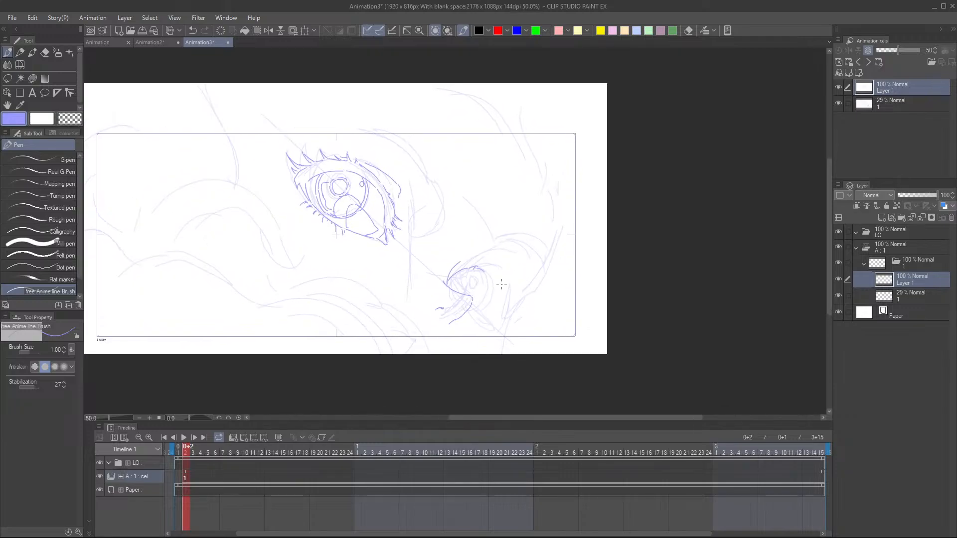
pyautogui.scroll(2, 433, 323)
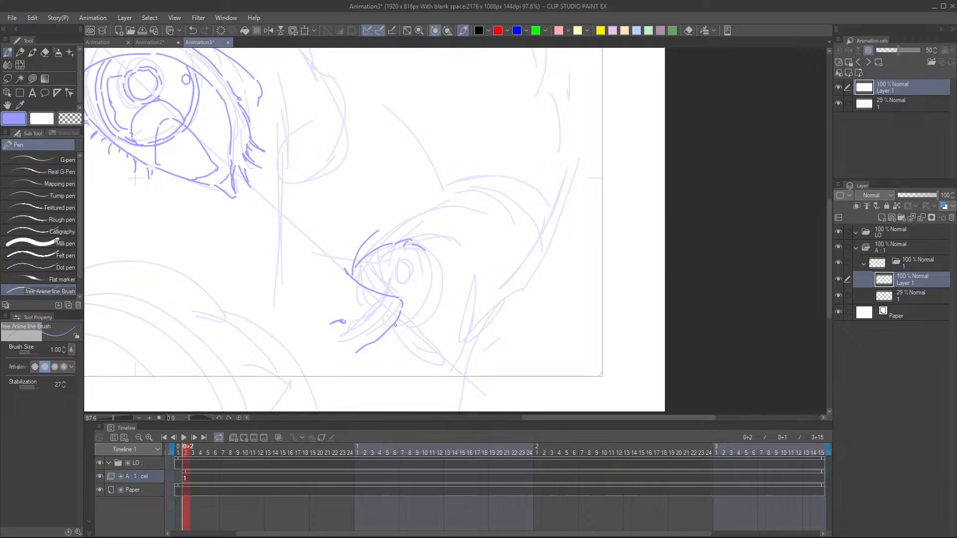
pyautogui.moveTo(395, 325); pyautogui.dragTo(419, 334)
pyautogui.moveTo(422, 333); pyautogui.dragTo(426, 323)
pyautogui.moveTo(426, 256); pyautogui.dragTo(434, 308)
pyautogui.hotkey('ctrl', 'z')
pyautogui.moveTo(428, 256)
pyautogui.mouseDown()
pyautogui.moveTo(438, 288)
pyautogui.moveTo(431, 325)
pyautogui.mouseUp()
pyautogui.moveTo(422, 284); pyautogui.dragTo(463, 294)
pyautogui.scroll(-3, 463, 294)
pyautogui.scroll(-2, 463, 294)
pyautogui.scroll(3, 449, 286)
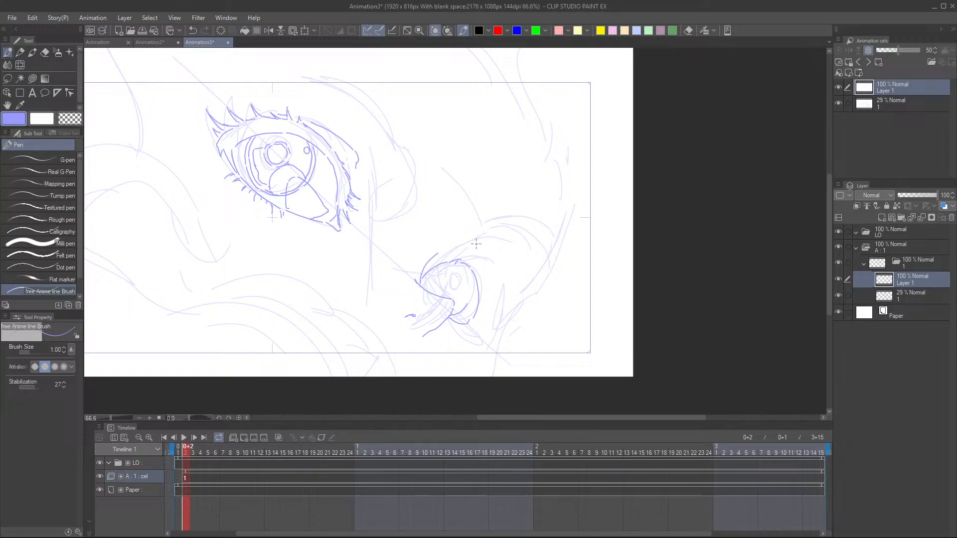
pyautogui.moveTo(475, 297); pyautogui.dragTo(501, 313)
pyautogui.scroll(-3, 501, 313)
pyautogui.scroll(1, 501, 313)
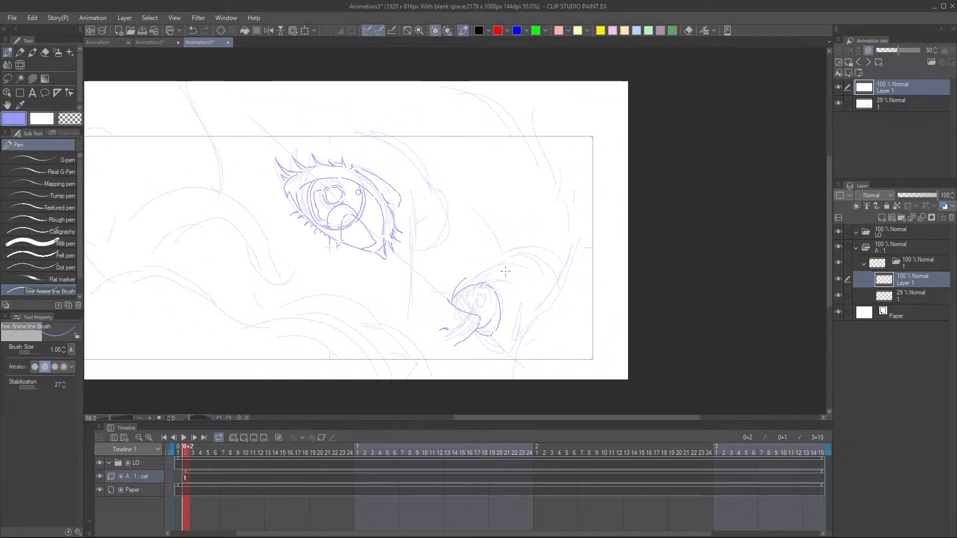
pyautogui.moveTo(505, 271); pyautogui.dragTo(528, 260)
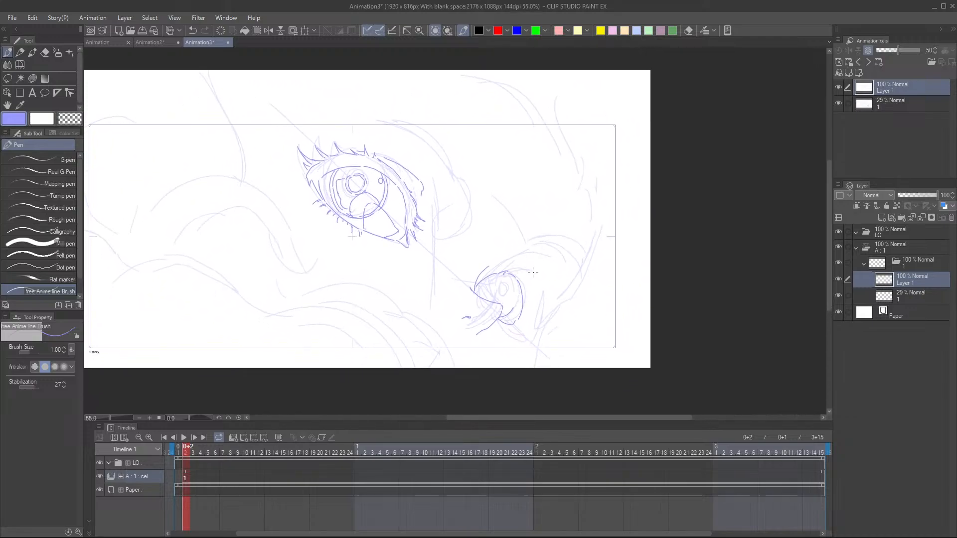
pyautogui.scroll(2, 532, 272)
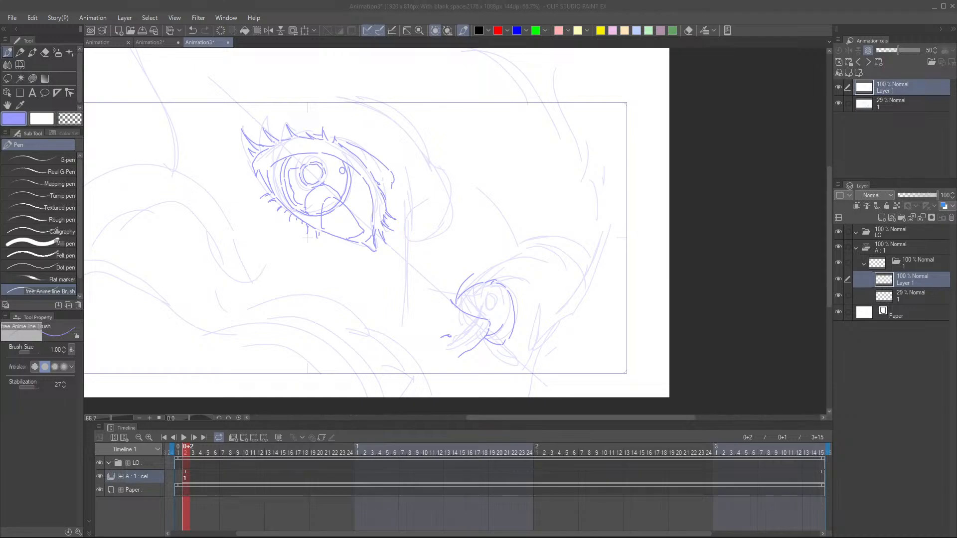
# - Switch to Discord, open the genga-practice-materials channel and browse its posted key-animation drawings
pyautogui.moveTo(1, 249); pyautogui.dragTo(505, 2)
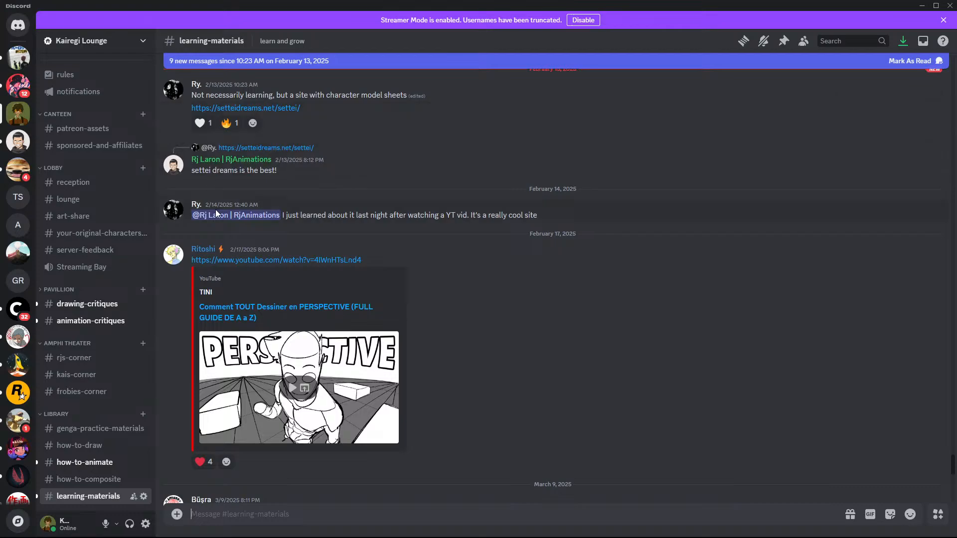
pyautogui.click(96, 436)
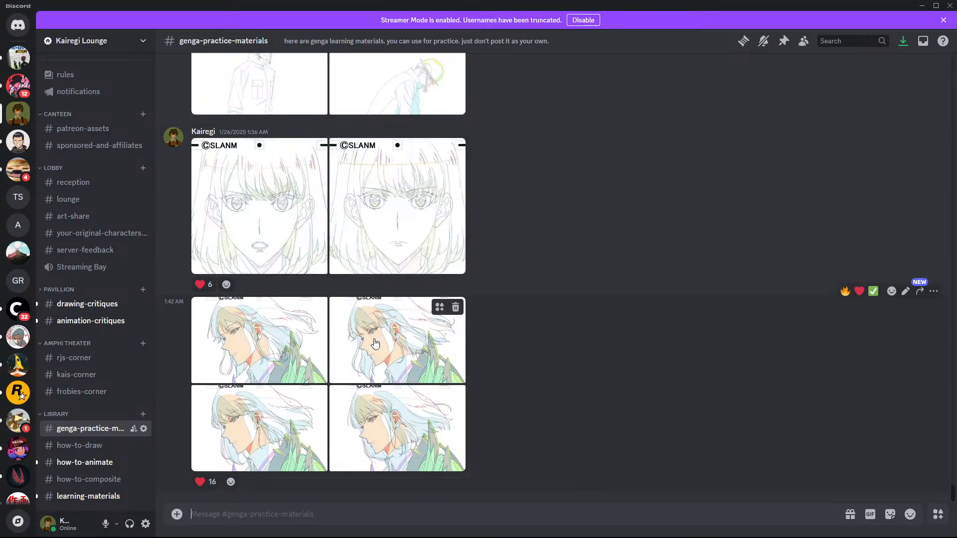
pyautogui.scroll(5, 376, 336)
pyautogui.scroll(8, 376, 336)
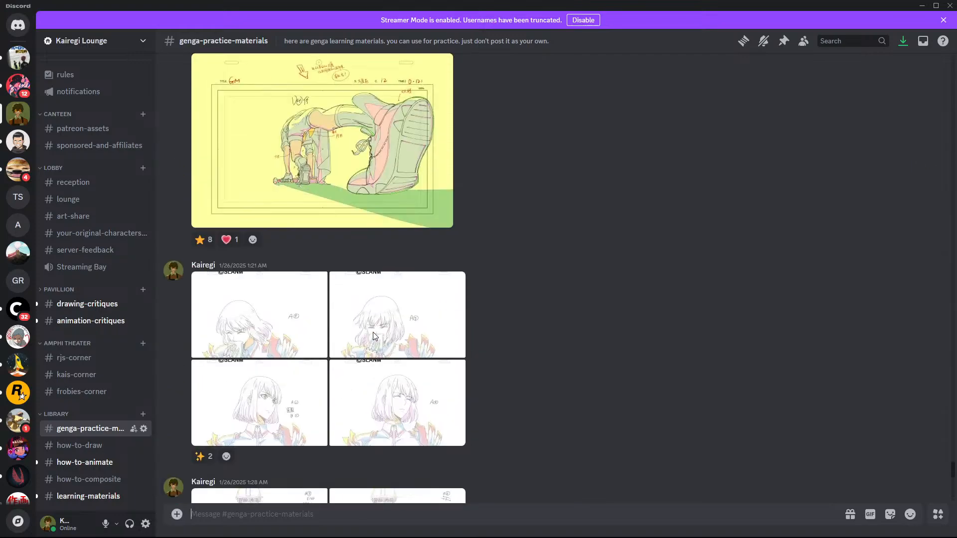
pyautogui.scroll(2, 306, 332)
pyautogui.scroll(8, 305, 332)
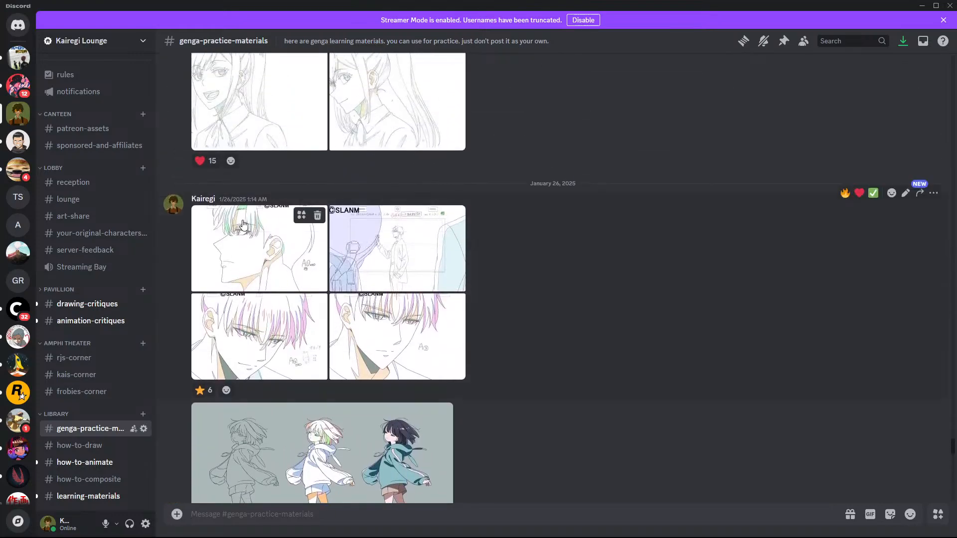
pyautogui.scroll(3, 349, 299)
# - View the two ponytail character drawings and the hooded character drawing at full size, closing the image viewer each time
pyautogui.click(357, 267)
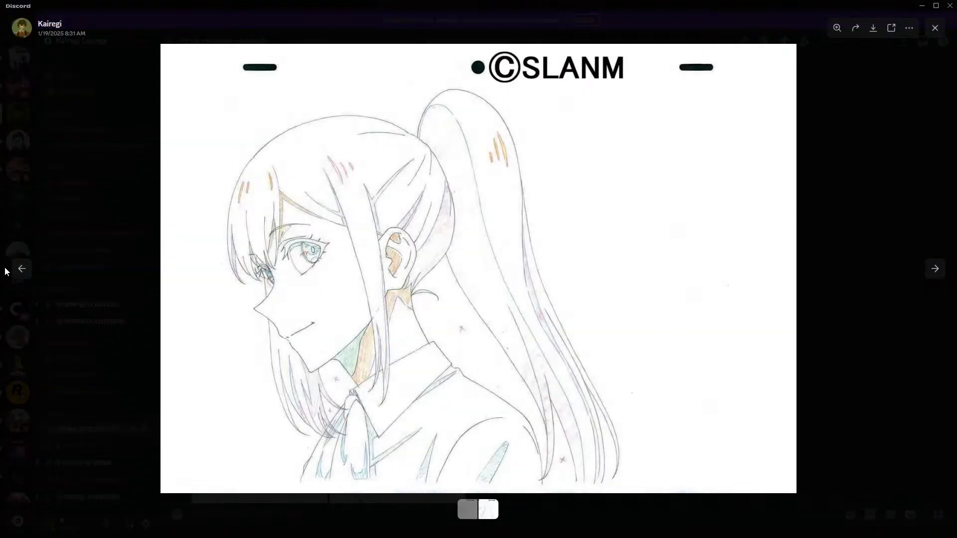
pyautogui.click(22, 269)
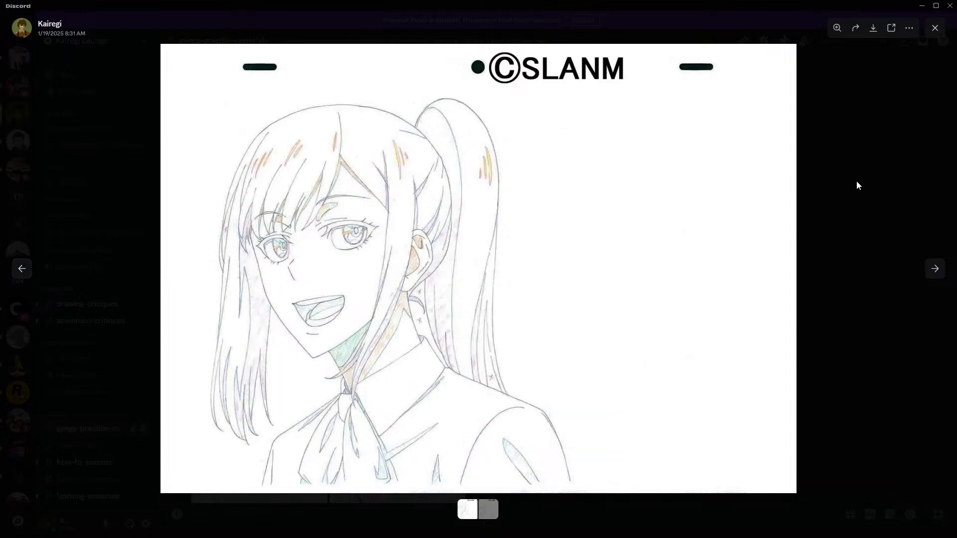
pyautogui.click(935, 33)
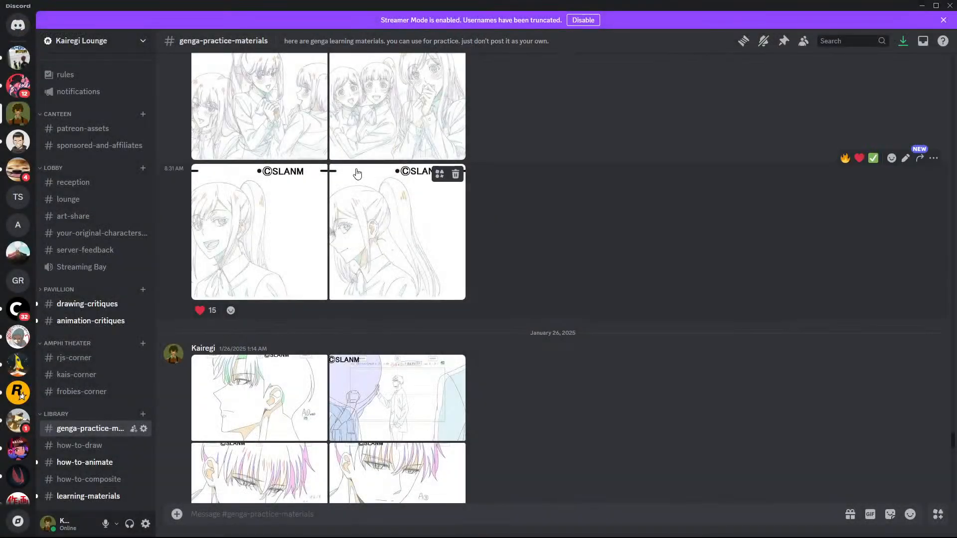
pyautogui.scroll(4, 332, 204)
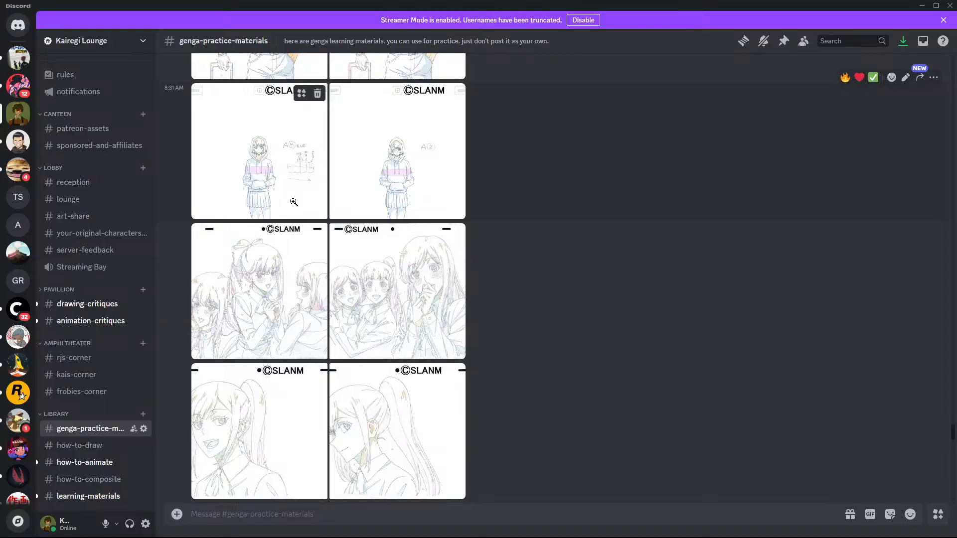
pyautogui.click(294, 205)
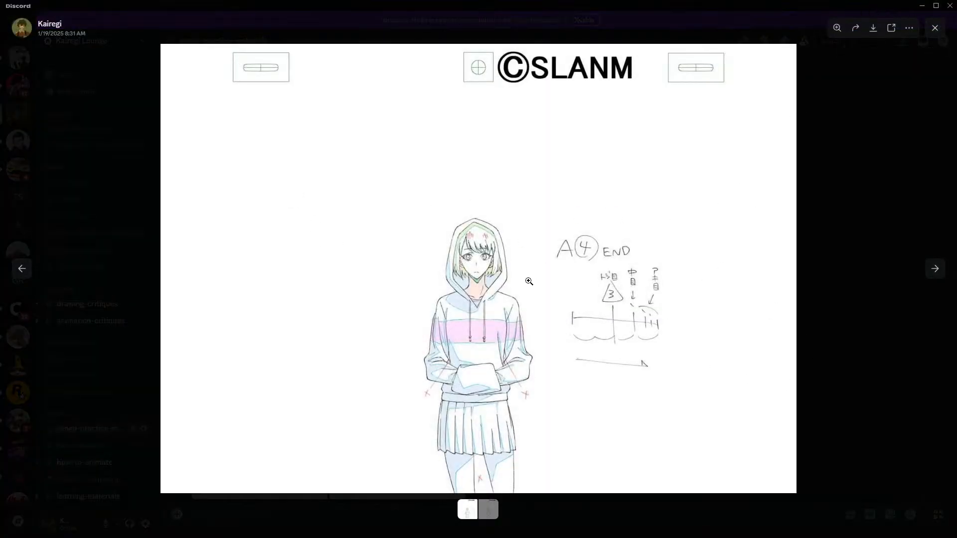
pyautogui.click(934, 29)
# - Examine the full-size drawing of the muscular man in sunglasses holding a suitcase, then return to the channel
pyautogui.scroll(3, 370, 208)
pyautogui.scroll(2, 370, 207)
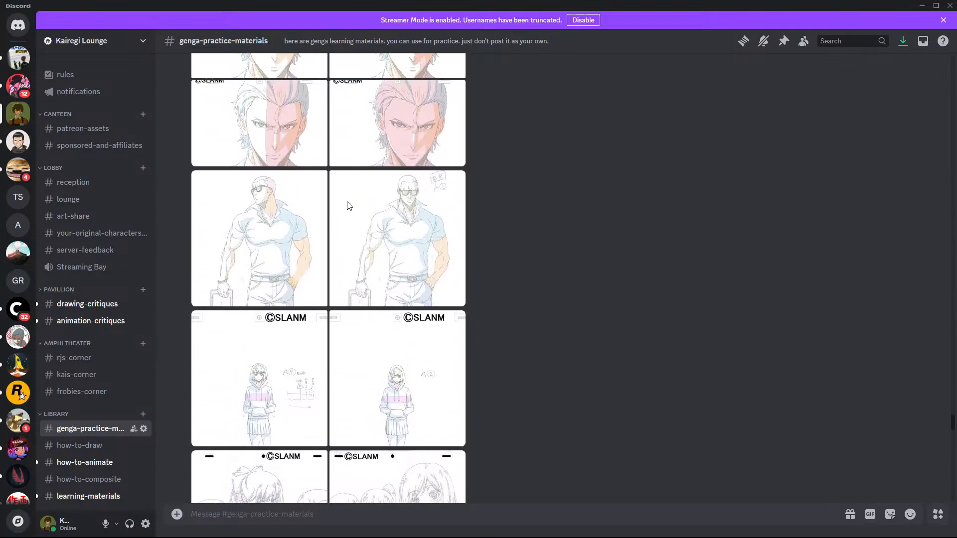
pyautogui.click(299, 271)
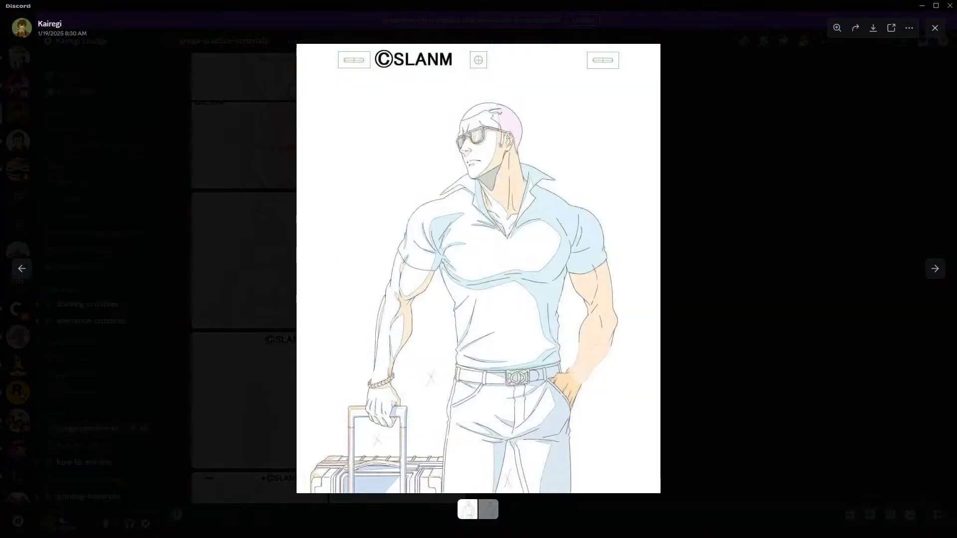
pyautogui.scroll(10, 310, 133)
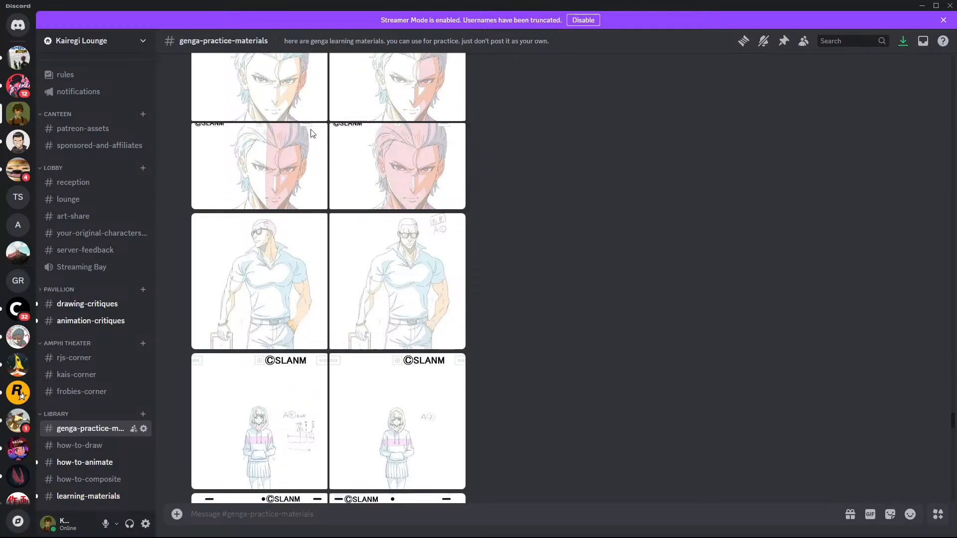
# - Browse the channel's older posts for more key-animation practice drawings
pyautogui.scroll(8, 311, 133)
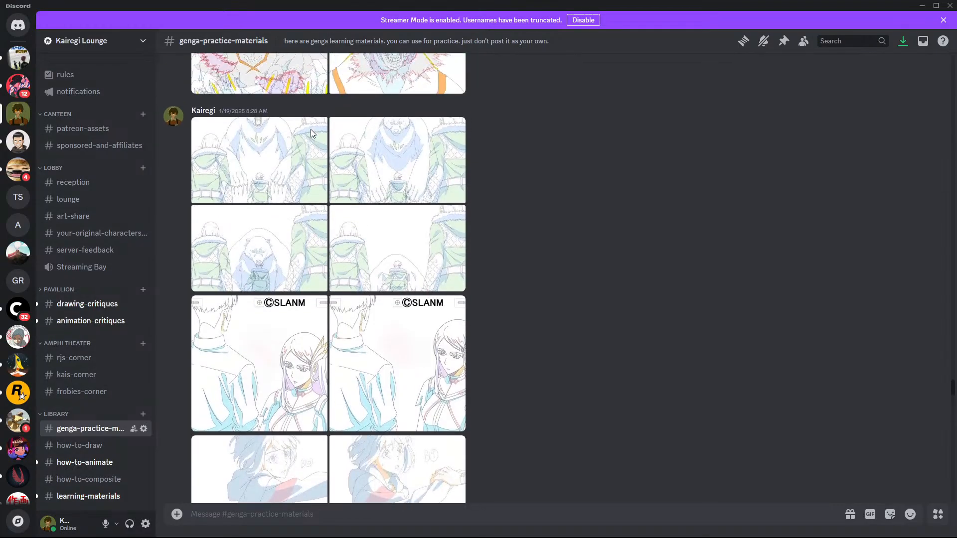
pyautogui.scroll(8, 311, 132)
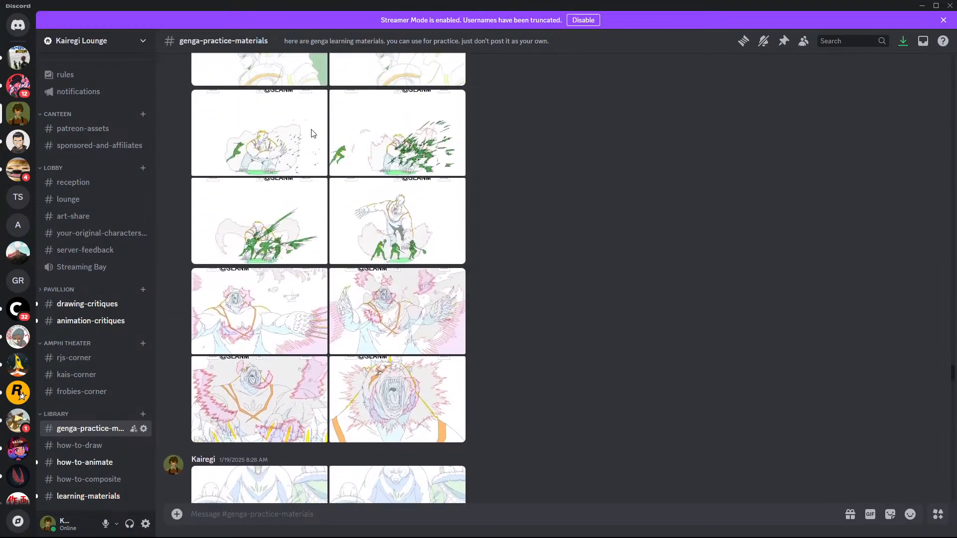
pyautogui.scroll(8, 314, 132)
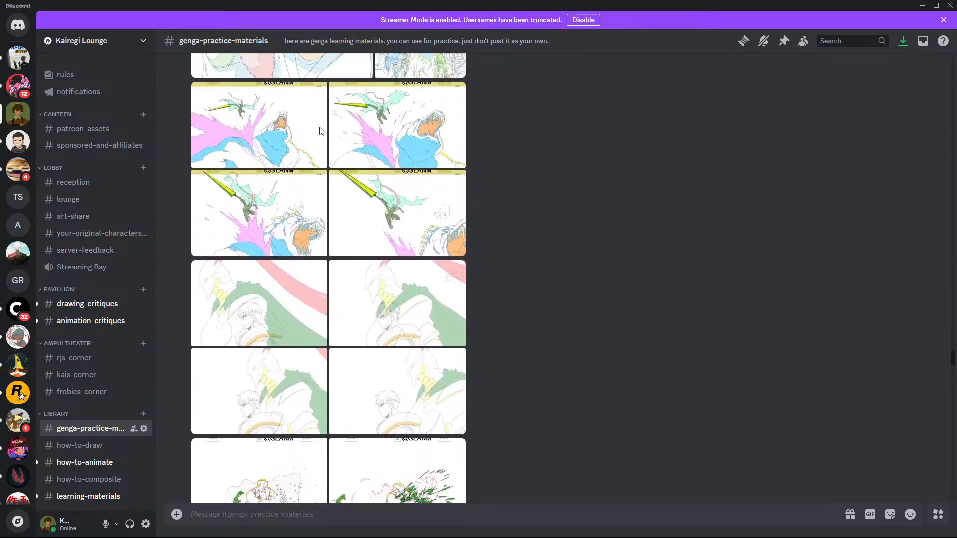
pyautogui.scroll(10, 322, 131)
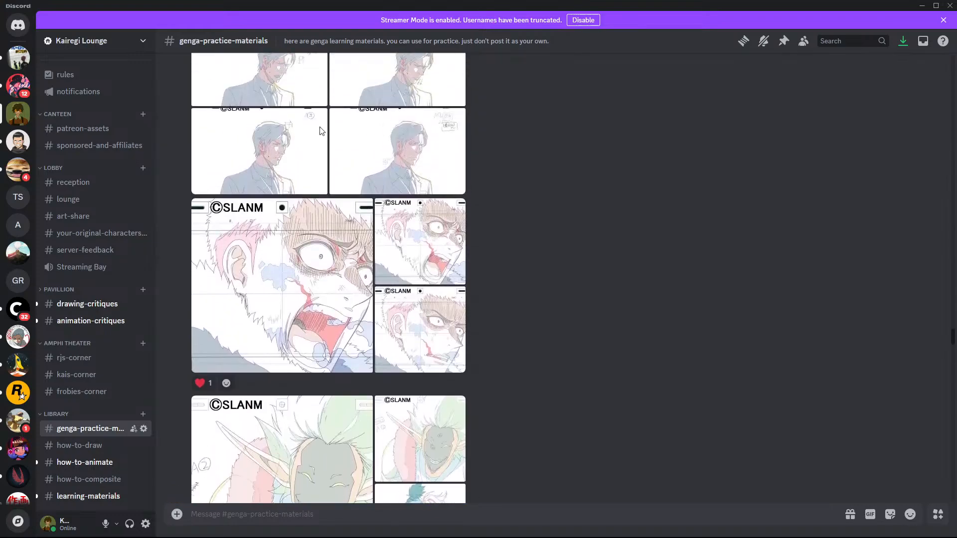
pyautogui.scroll(10, 324, 131)
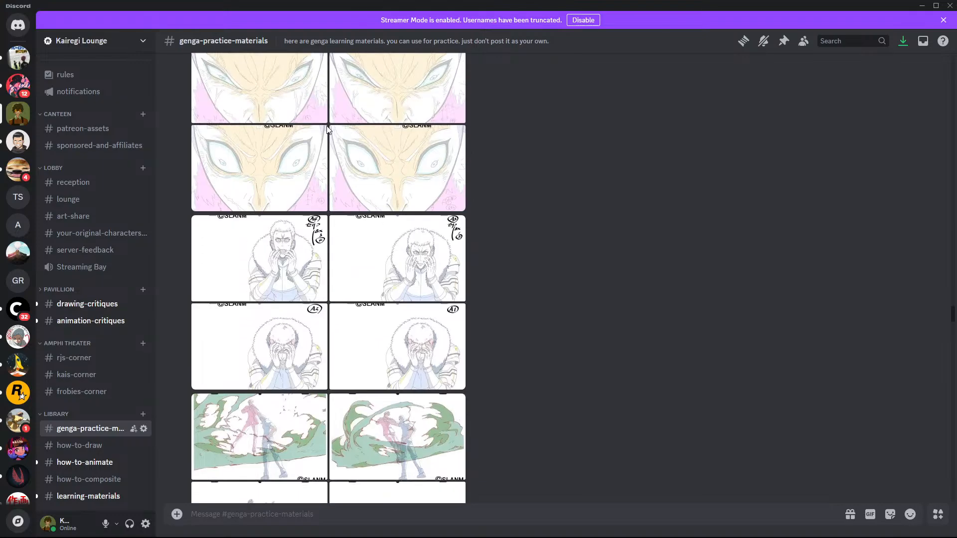
# - Look through the channel's January 2025 key drawings of creatures, armoured figures, portraits and action poses, then leave Discord for the Clip Studio Paint canvas
pyautogui.scroll(10, 418, 103)
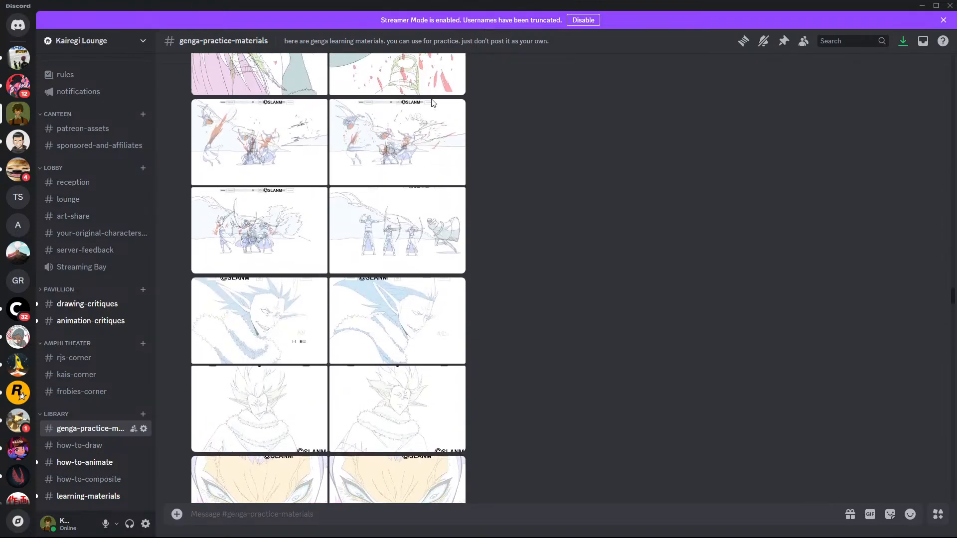
pyautogui.scroll(8, 431, 102)
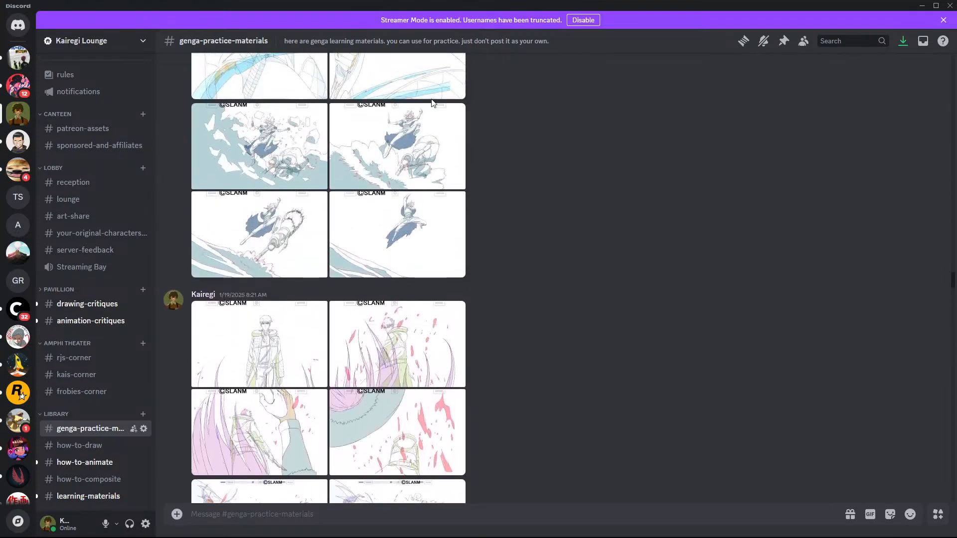
pyautogui.scroll(8, 433, 102)
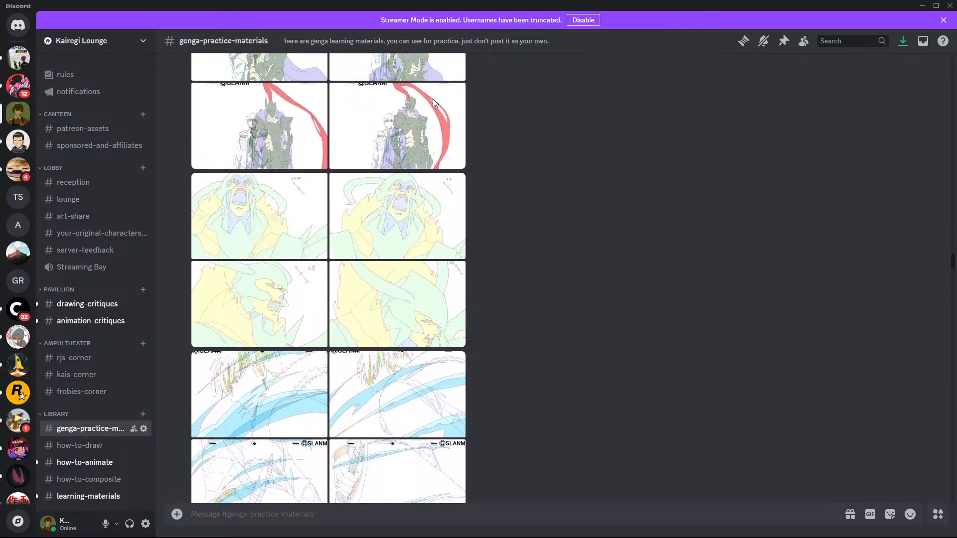
pyautogui.scroll(10, 473, 90)
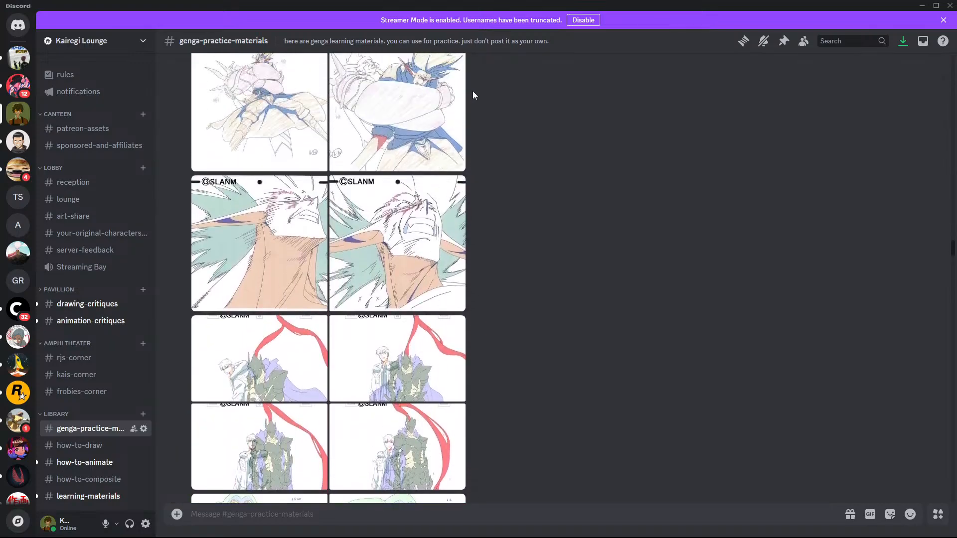
pyautogui.scroll(10, 472, 90)
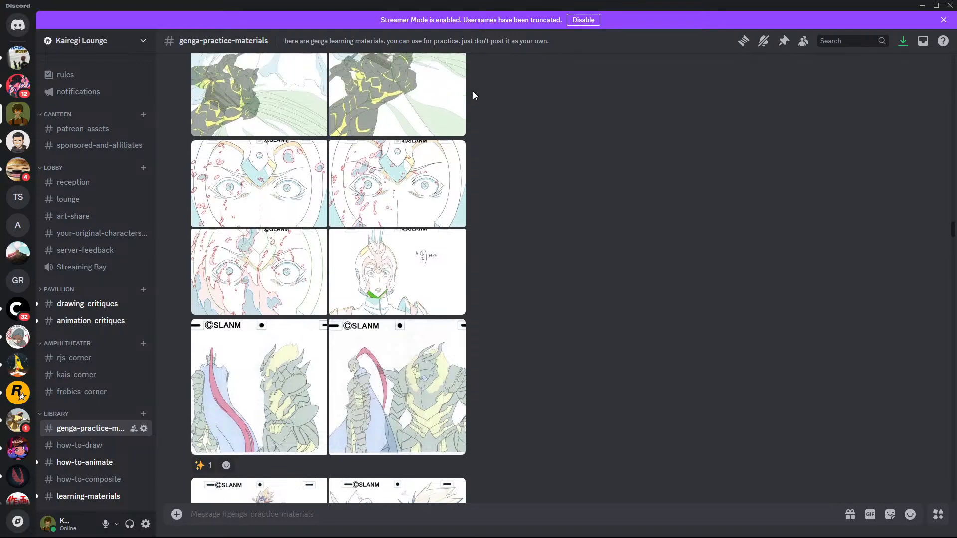
pyautogui.scroll(10, 473, 90)
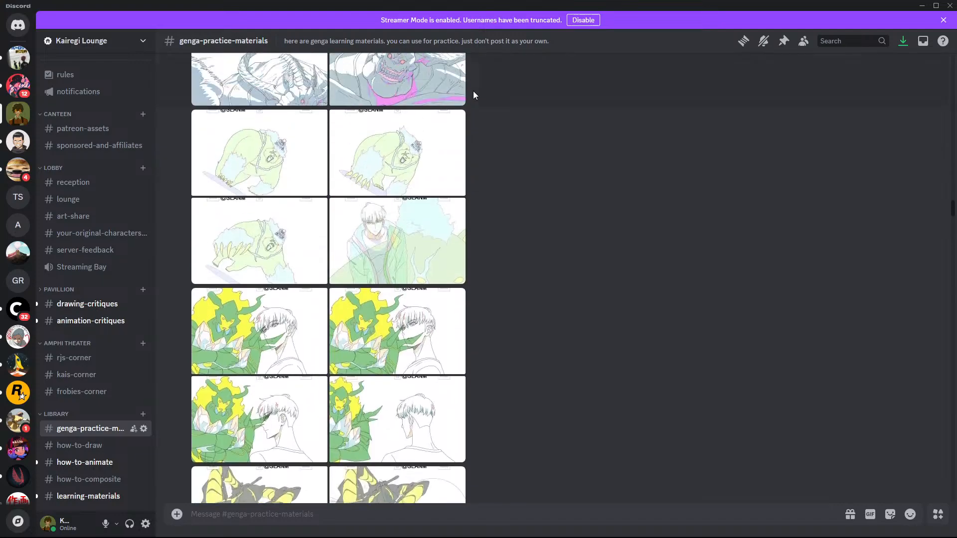
pyautogui.scroll(10, 473, 90)
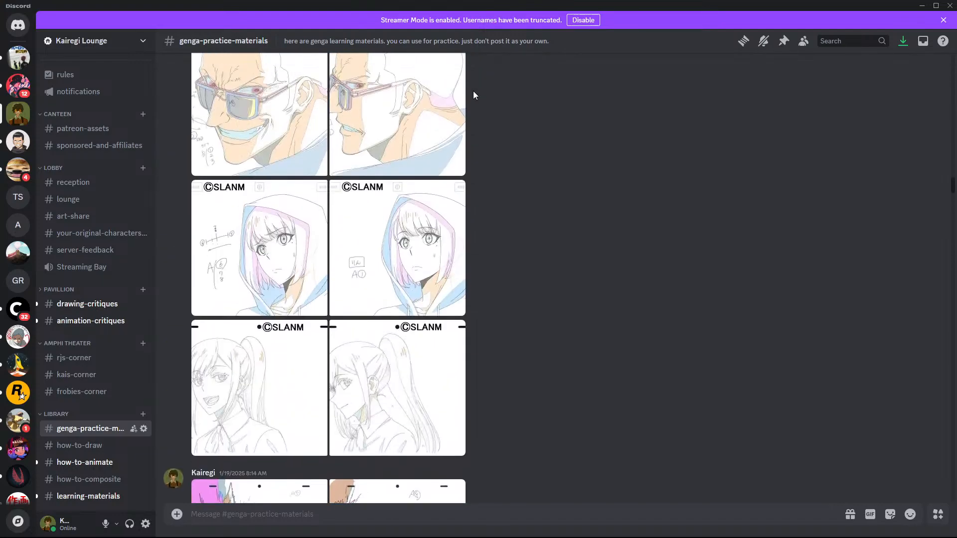
pyautogui.scroll(2, 474, 95)
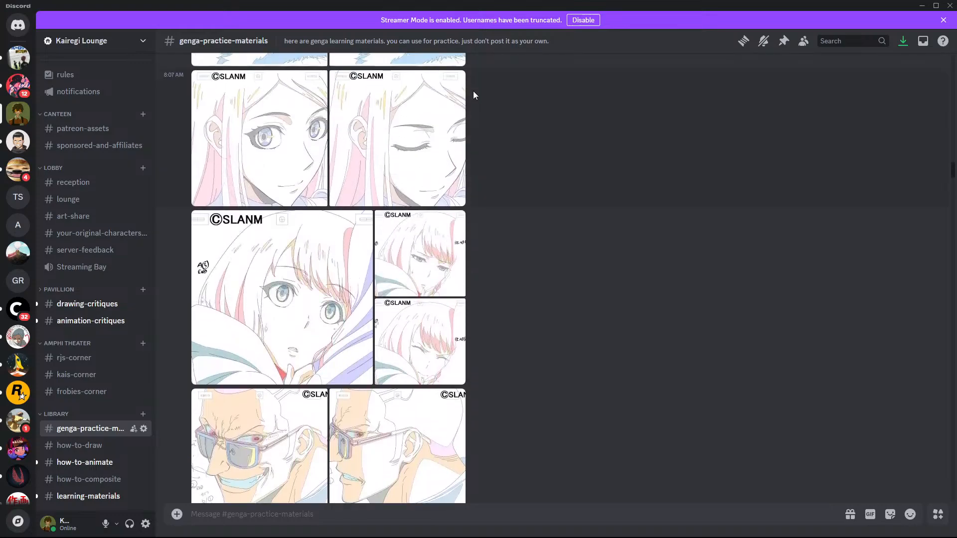
pyautogui.scroll(10, 474, 91)
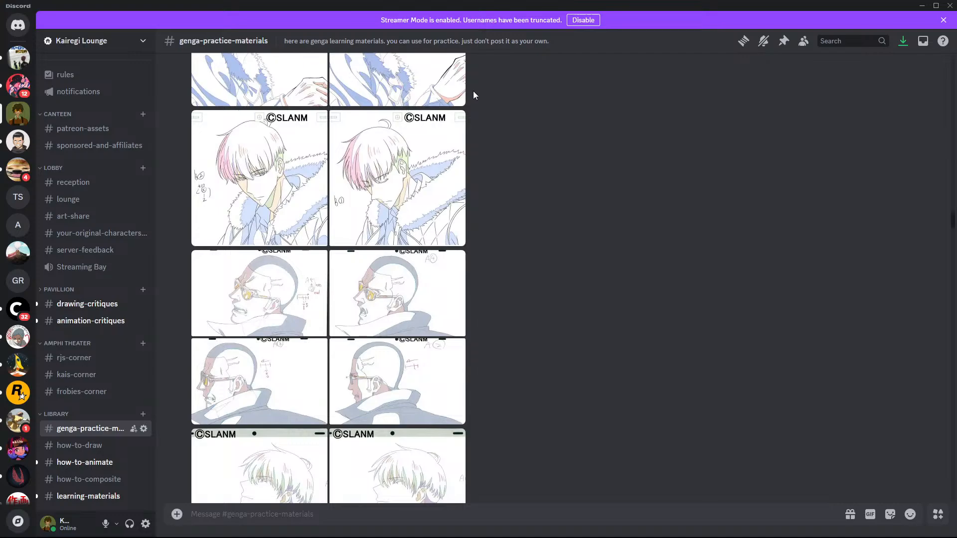
pyautogui.scroll(6, 473, 91)
pyautogui.scroll(10, 249, 238)
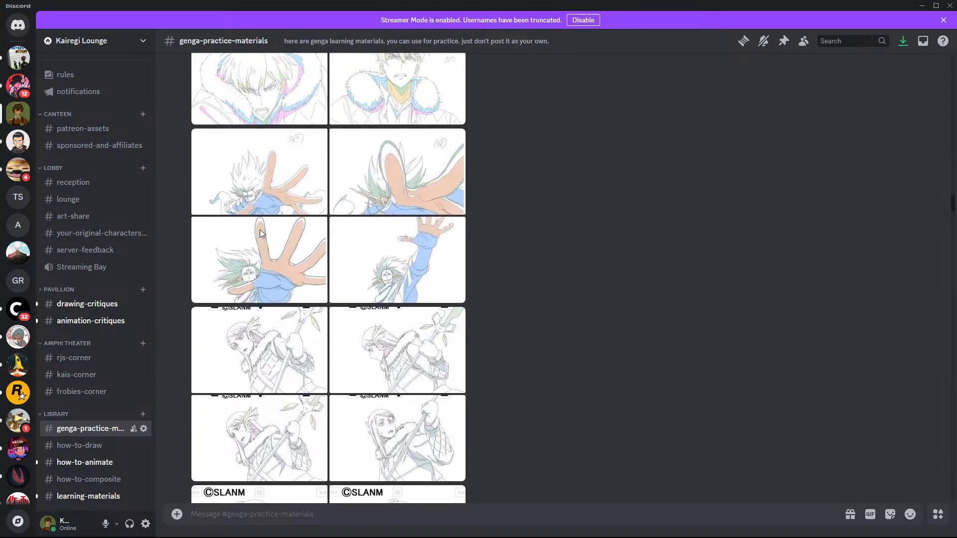
pyautogui.scroll(12, 267, 226)
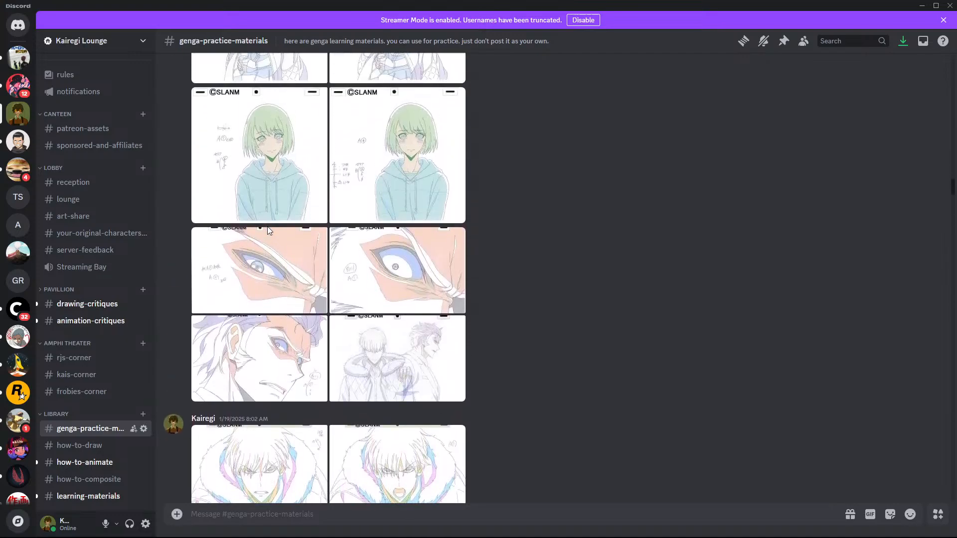
pyautogui.scroll(12, 269, 230)
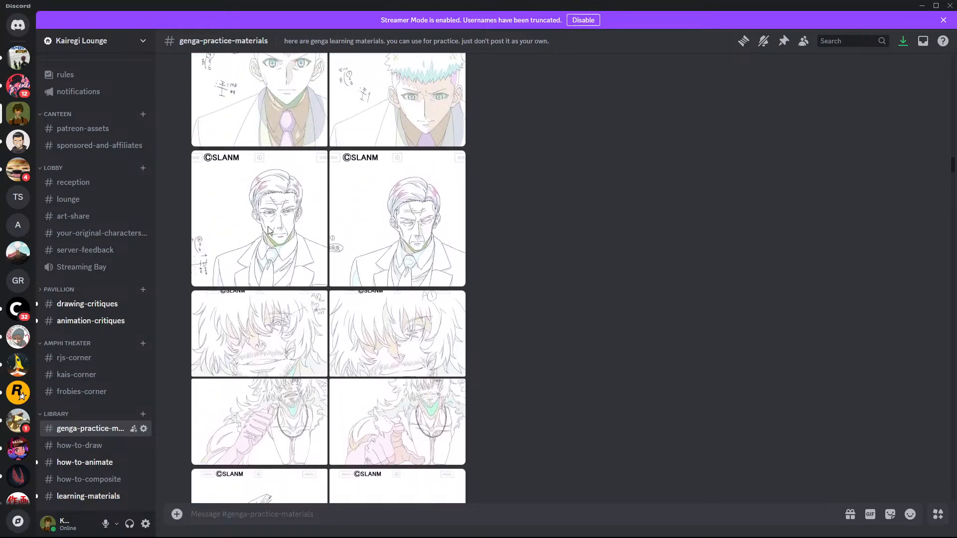
pyautogui.scroll(12, 268, 231)
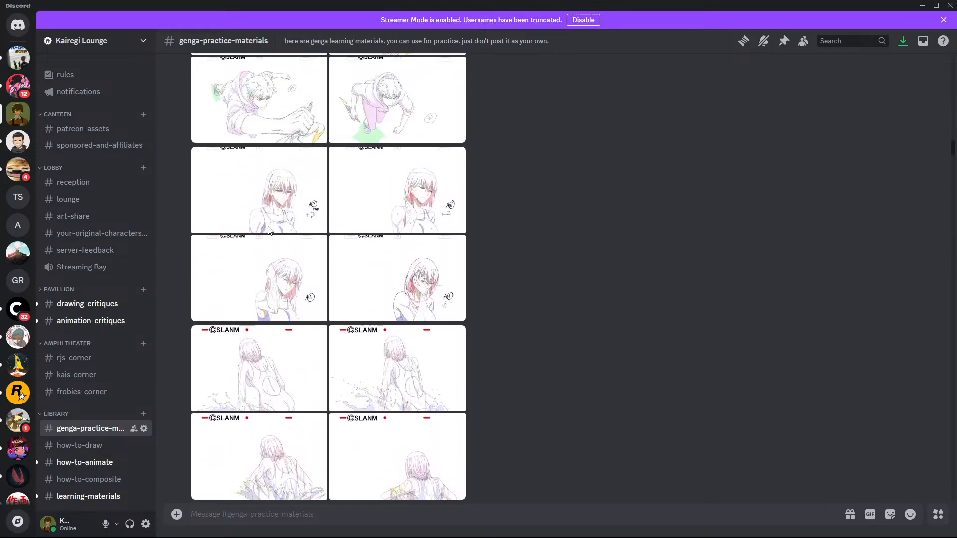
pyautogui.scroll(10, 267, 229)
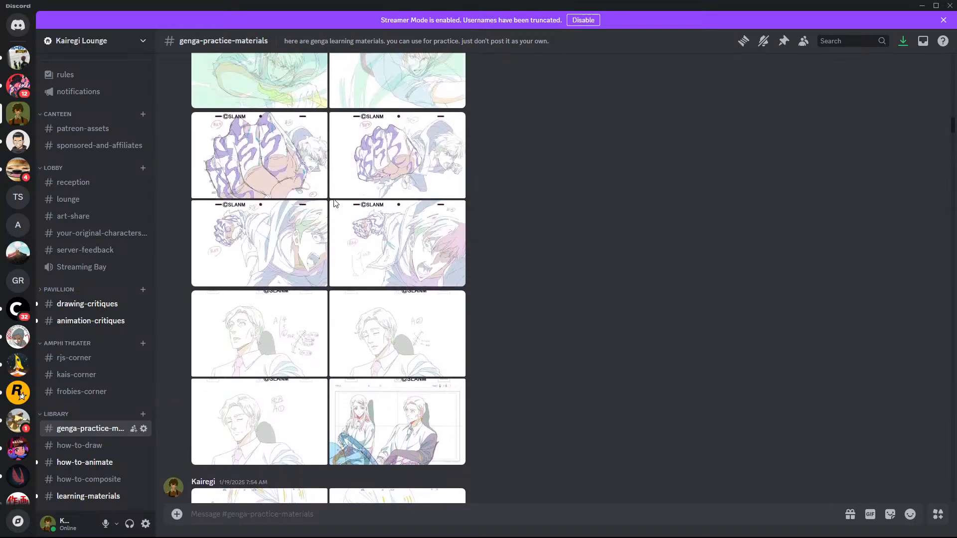
pyautogui.scroll(1, 309, 245)
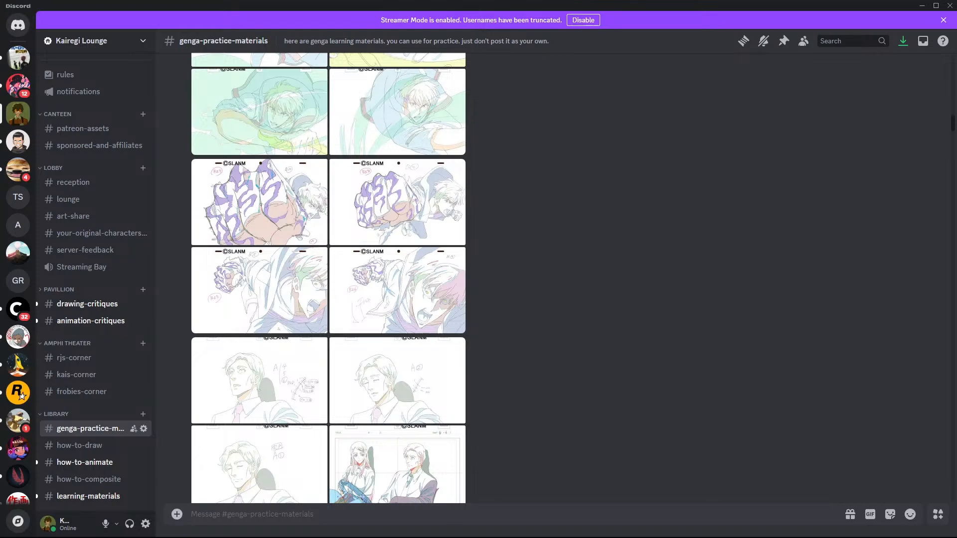
pyautogui.click(949, 6)
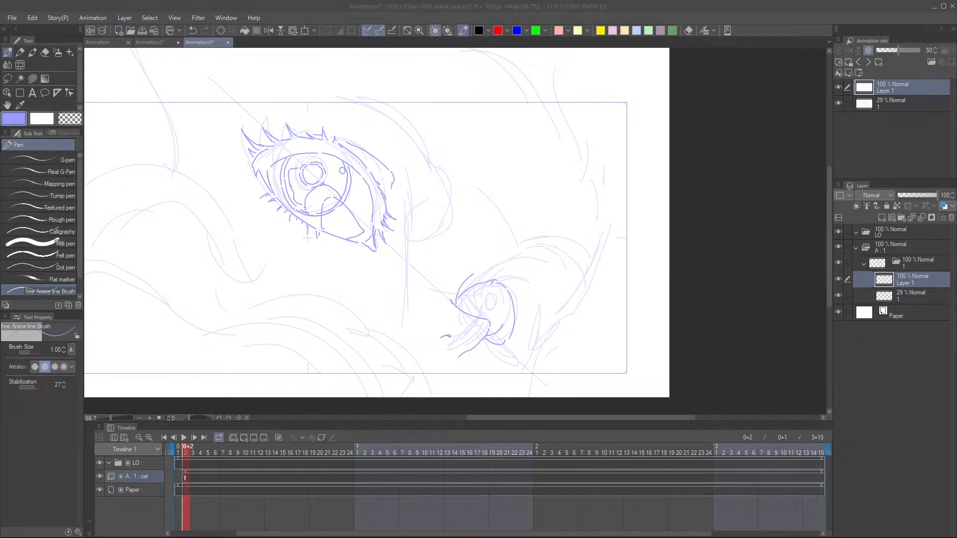
# - Trace the small eye's inner iris edge as a curve from the upper lid to the inner fold, undoing the failed strokes
pyautogui.click(535, 10)
pyautogui.moveTo(518, 296); pyautogui.dragTo(506, 261)
pyautogui.scroll(3, 482, 268)
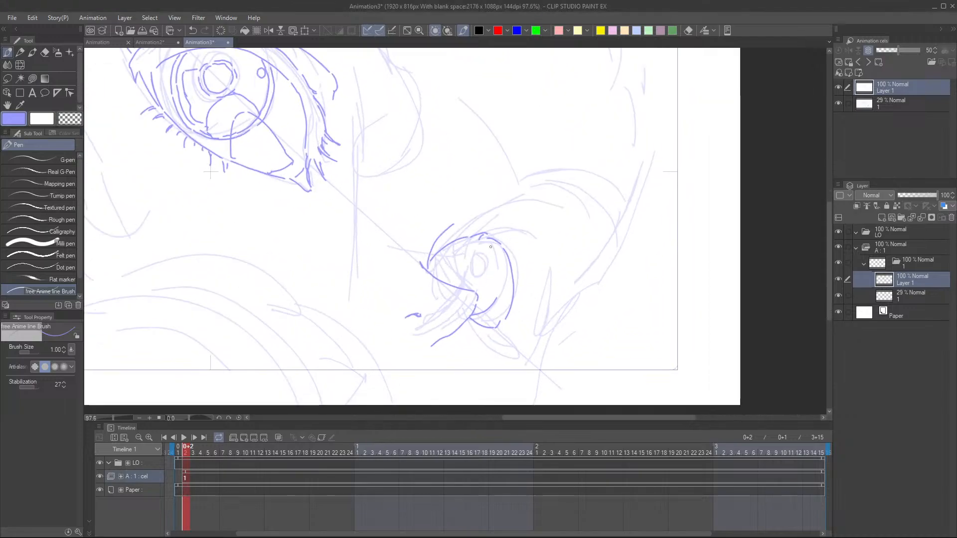
pyautogui.hotkey('ctrl', 'z')
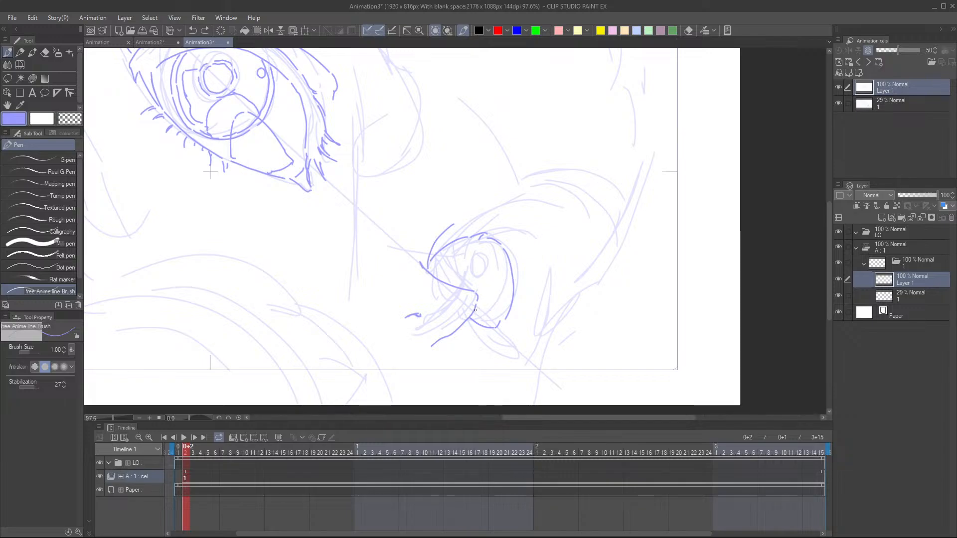
pyautogui.moveTo(475, 313); pyautogui.dragTo(485, 306)
pyautogui.moveTo(459, 246); pyautogui.dragTo(486, 253)
pyautogui.hotkey('ctrl', 'z')
pyautogui.moveTo(486, 254)
pyautogui.mouseDown()
pyautogui.moveTo(492, 289)
pyautogui.moveTo(484, 309)
pyautogui.mouseUp()
pyautogui.hotkey('ctrl', 'z')
pyautogui.hotkey('ctrl', 'z')
pyautogui.moveTo(493, 266); pyautogui.dragTo(478, 313)
# - Check the small eye's shape and placement against the large eye and the full frame
pyautogui.scroll(-4, 531, 246)
pyautogui.scroll(-6, 523, 257)
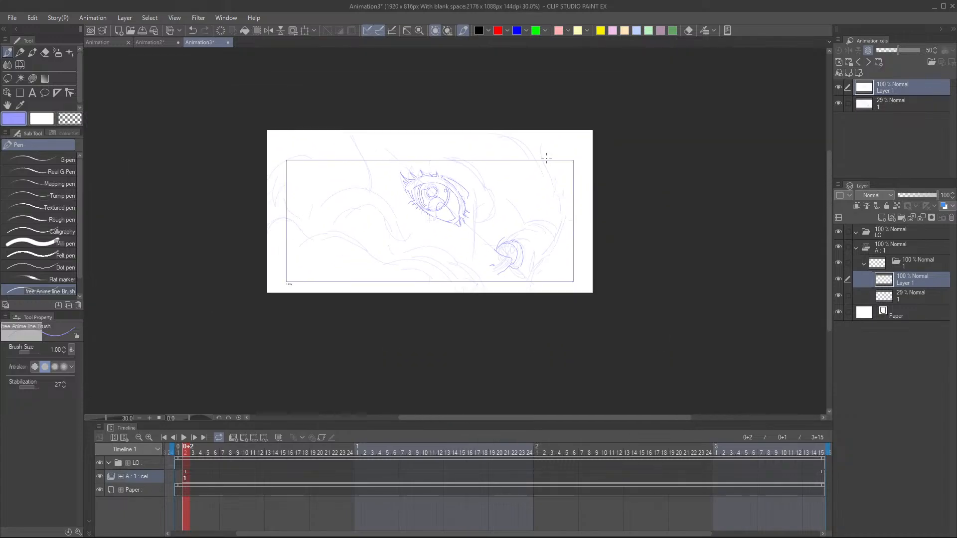
pyautogui.scroll(5, 447, 299)
pyautogui.moveTo(518, 266); pyautogui.dragTo(454, 300)
pyautogui.scroll(2, 366, 338)
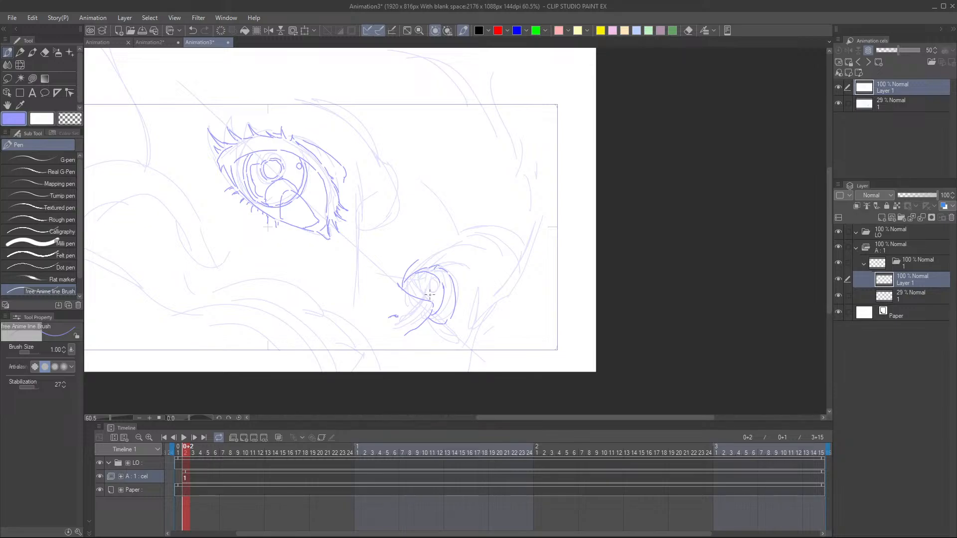
pyautogui.moveTo(429, 295); pyautogui.dragTo(450, 345)
pyautogui.scroll(4, 386, 280)
pyautogui.scroll(-2, 442, 325)
pyautogui.moveTo(352, 114)
pyautogui.mouseDown()
pyautogui.moveTo(224, 128)
pyautogui.moveTo(426, 219)
pyautogui.moveTo(369, 127)
pyautogui.mouseUp()
pyautogui.hotkey('ctrl', 'z')
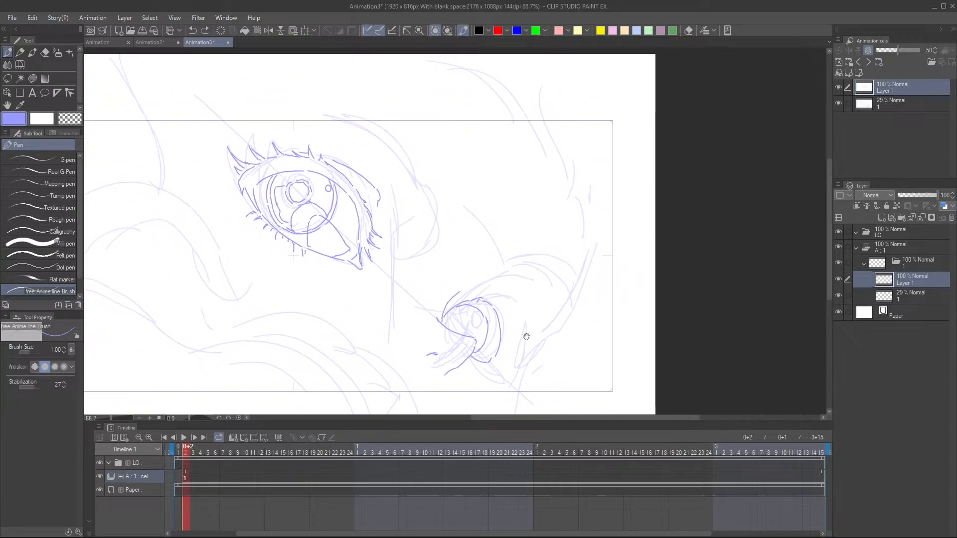
# - Shrink the timeline and hide all palettes to give the canvas the full workspace
pyautogui.scroll(4, 525, 312)
pyautogui.moveTo(526, 336)
pyautogui.mouseDown()
pyautogui.moveTo(523, 309)
pyautogui.moveTo(510, 325)
pyautogui.moveTo(523, 337)
pyautogui.mouseUp()
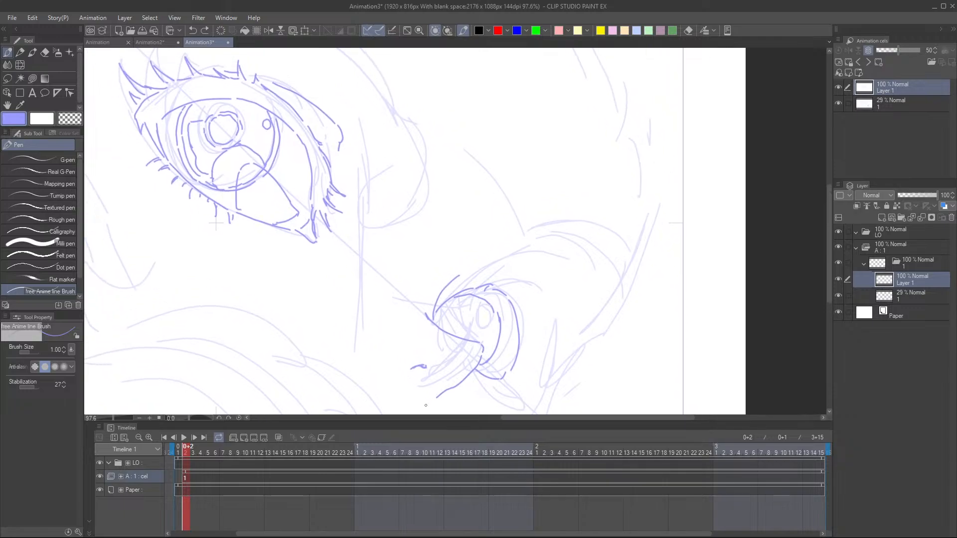
pyautogui.moveTo(425, 423); pyautogui.dragTo(430, 478)
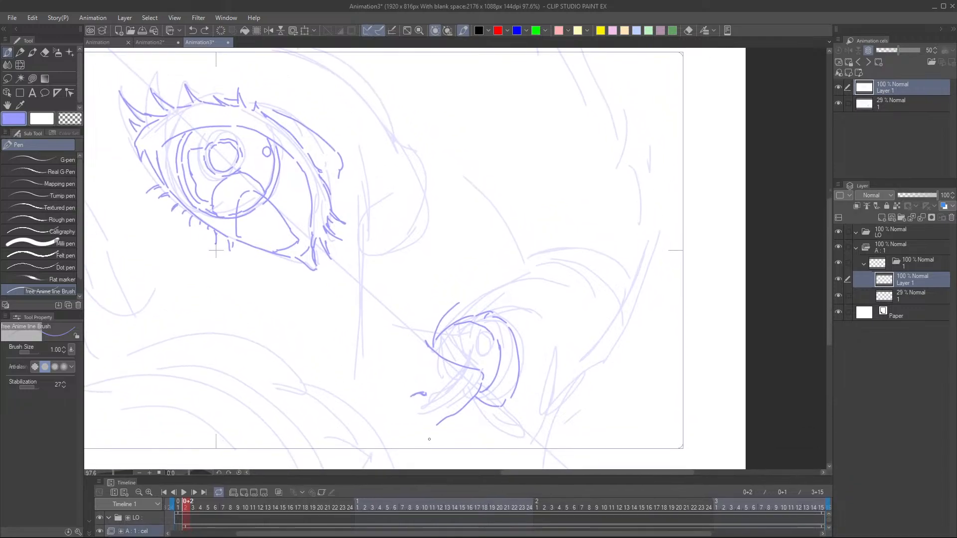
pyautogui.press('Tab')
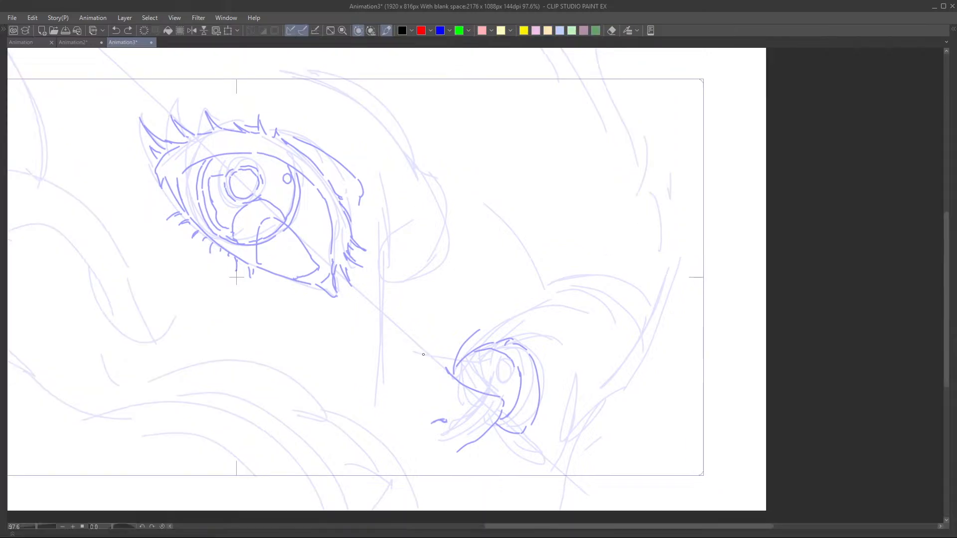
# - Draw a round pupil and a smaller highlight circle beside it inside the small eye's iris
pyautogui.moveTo(545, 347); pyautogui.dragTo(628, 292)
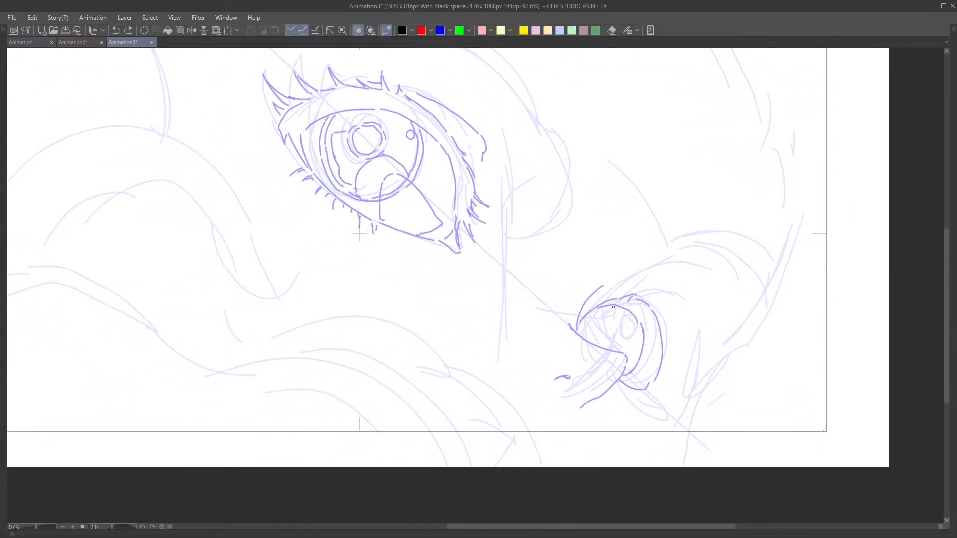
pyautogui.moveTo(646, 336); pyautogui.dragTo(609, 302)
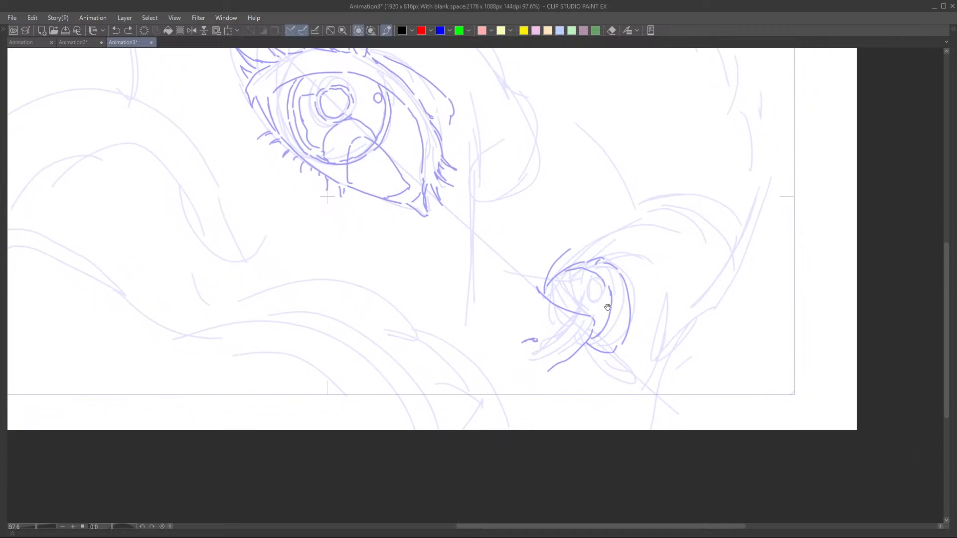
pyautogui.scroll(3, 598, 299)
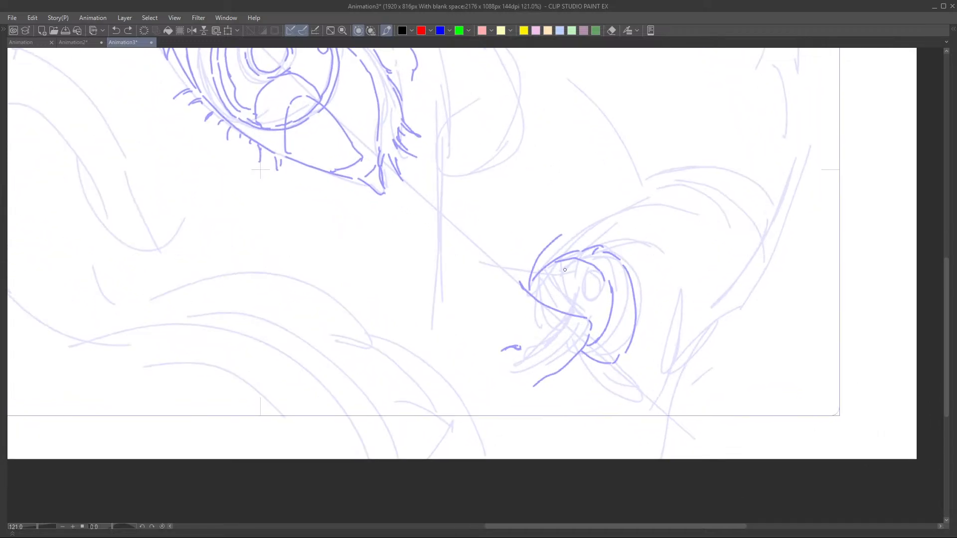
pyautogui.moveTo(559, 283)
pyautogui.mouseDown()
pyautogui.moveTo(577, 279)
pyautogui.moveTo(560, 284)
pyautogui.moveTo(569, 299)
pyautogui.moveTo(584, 284)
pyautogui.moveTo(570, 274)
pyautogui.moveTo(595, 280)
pyautogui.moveTo(586, 269)
pyautogui.moveTo(606, 238)
pyautogui.moveTo(549, 328)
pyautogui.moveTo(567, 287)
pyautogui.moveTo(545, 290)
pyautogui.mouseUp()
pyautogui.hotkey('ctrl', 'z')
pyautogui.hotkey('ctrl', 'z')
pyautogui.scroll(-6, 549, 327)
pyautogui.scroll(6, 545, 291)
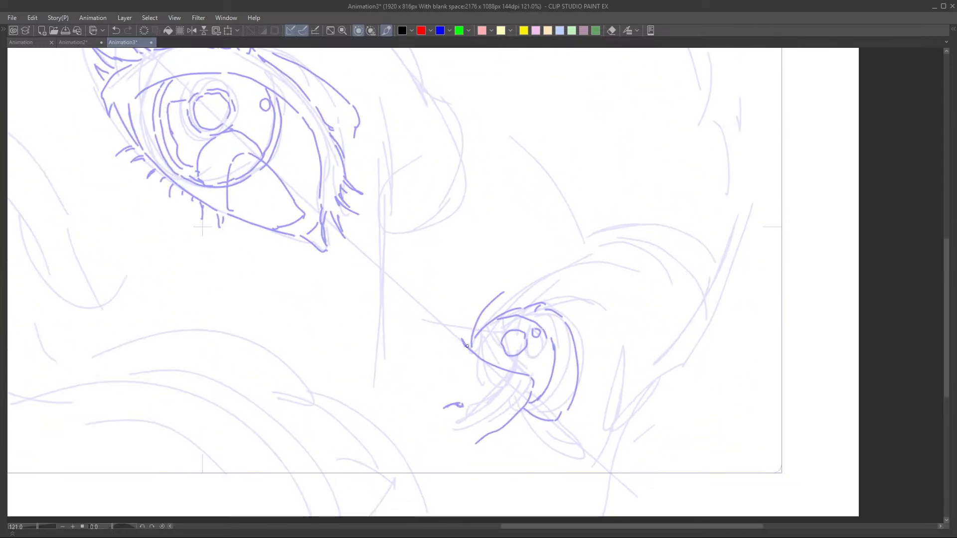
# - Thicken the small eye's upper lid line from its pointed corner and add another curve between the iris and the outer lid contour
pyautogui.moveTo(476, 346); pyautogui.dragTo(519, 311)
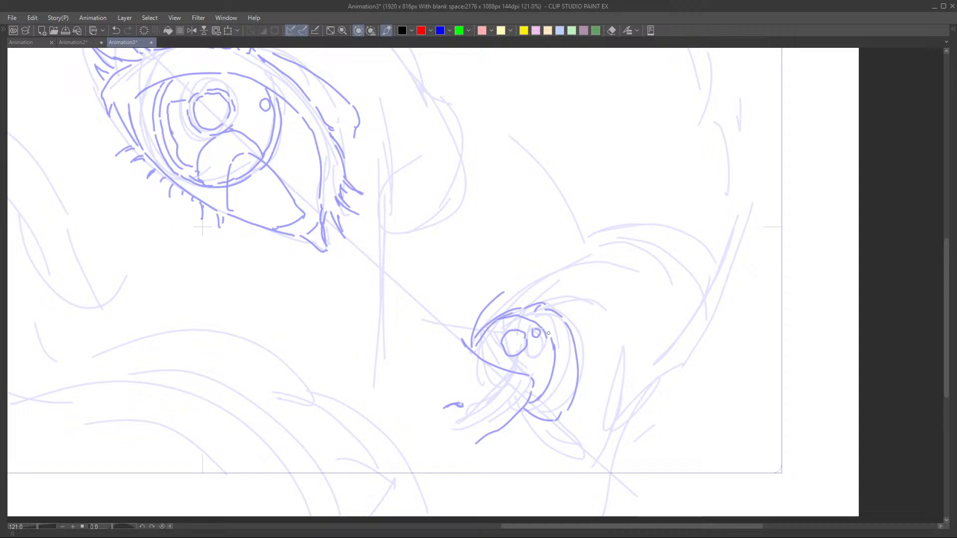
pyautogui.moveTo(546, 324)
pyautogui.mouseDown()
pyautogui.moveTo(569, 361)
pyautogui.moveTo(563, 410)
pyautogui.mouseUp()
pyautogui.moveTo(545, 371); pyautogui.dragTo(537, 296)
pyautogui.moveTo(627, 287); pyautogui.dragTo(583, 290)
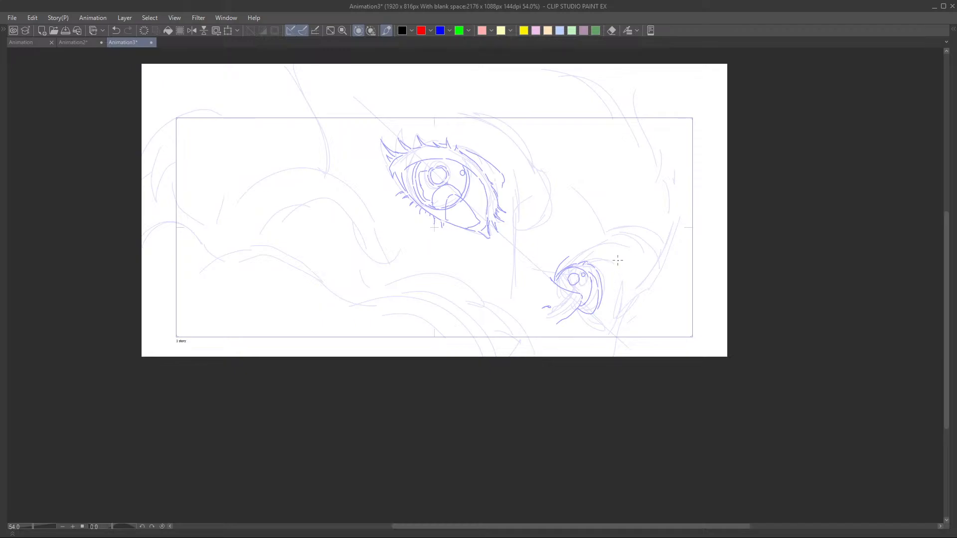
pyautogui.moveTo(618, 260); pyautogui.dragTo(615, 280)
pyautogui.moveTo(565, 303); pyautogui.dragTo(525, 296)
pyautogui.moveTo(516, 298); pyautogui.dragTo(525, 297)
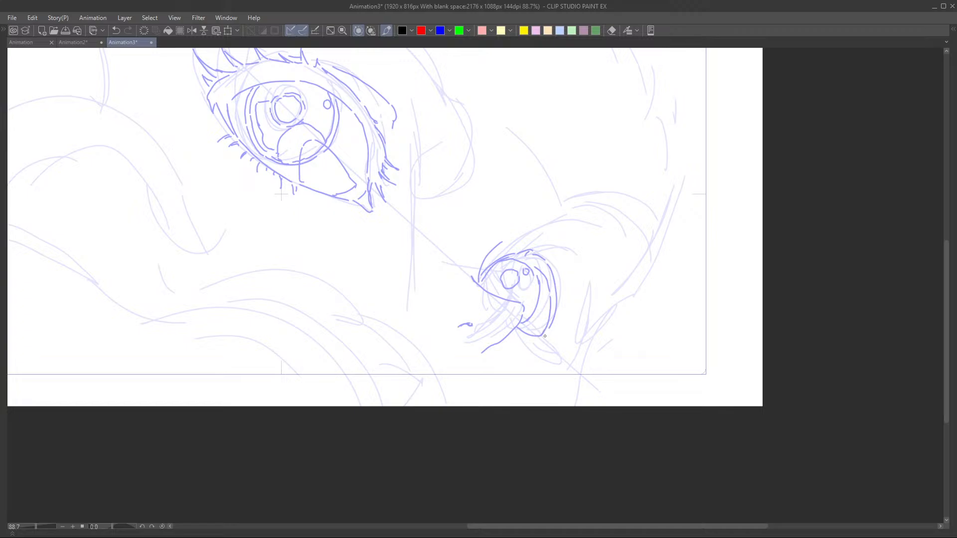
# - Draw spiky lashes around the small eye's outer edge, from the upper lid down to the lower corner
pyautogui.moveTo(542, 338); pyautogui.dragTo(568, 332)
pyautogui.moveTo(560, 324); pyautogui.dragTo(573, 320)
pyautogui.moveTo(538, 251)
pyautogui.mouseDown()
pyautogui.moveTo(555, 264)
pyautogui.moveTo(569, 311)
pyautogui.mouseUp()
# - Trace the face contour beside the small eye and continue it with a stroke running down past the frame's lower edge
pyautogui.scroll(-3, 591, 269)
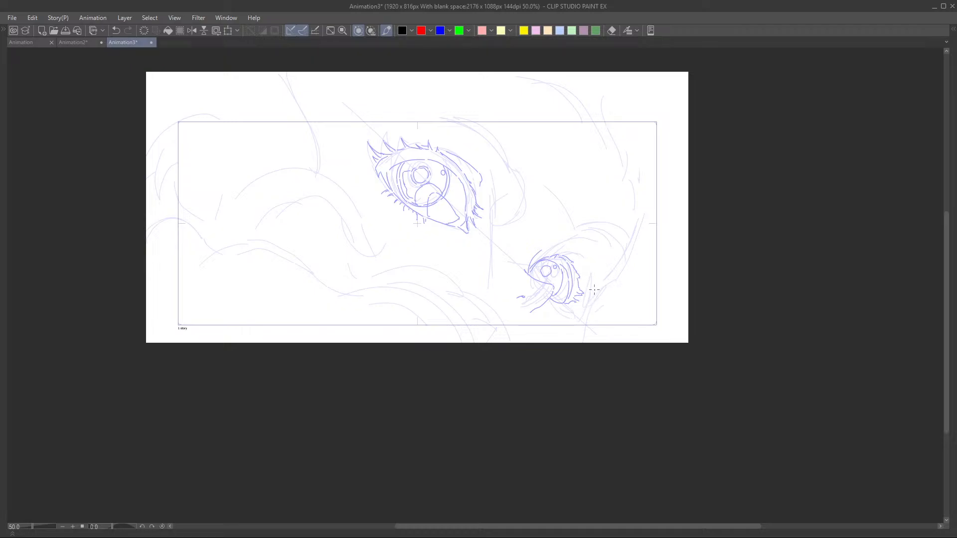
pyautogui.moveTo(600, 283); pyautogui.dragTo(582, 301)
pyautogui.moveTo(577, 313); pyautogui.dragTo(562, 345)
pyautogui.moveTo(579, 288); pyautogui.dragTo(566, 306)
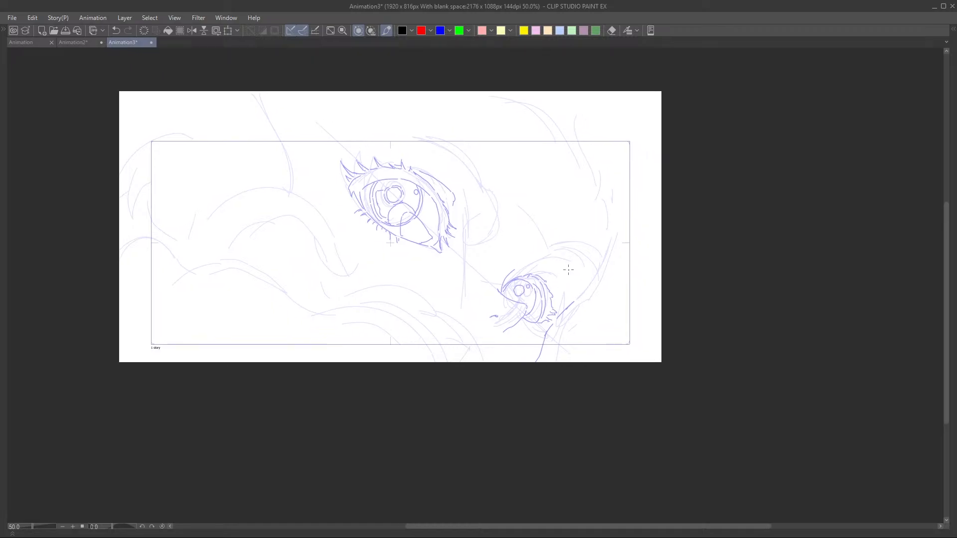
pyautogui.moveTo(612, 233); pyautogui.dragTo(566, 236)
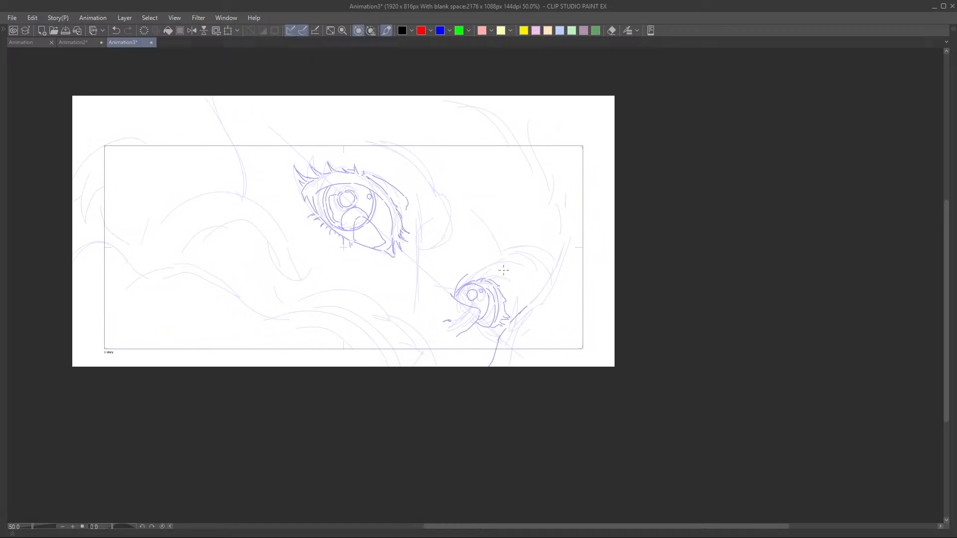
pyautogui.scroll(3, 503, 270)
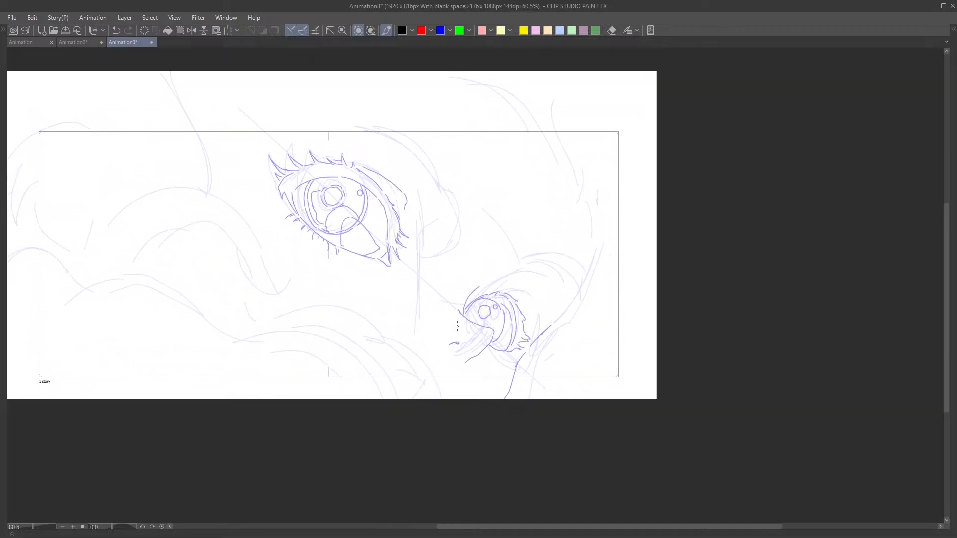
# - Trace the crease above the small eye and a curved line wrapping around its outer lashes
pyautogui.moveTo(497, 244); pyautogui.dragTo(477, 288)
pyautogui.scroll(1, 477, 294)
pyautogui.moveTo(487, 322); pyautogui.dragTo(455, 306)
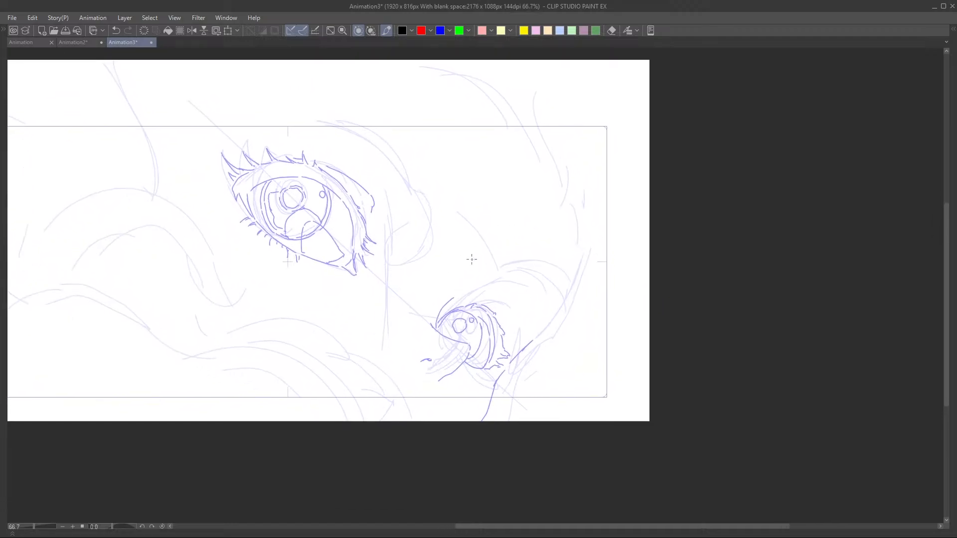
pyautogui.scroll(2, 455, 273)
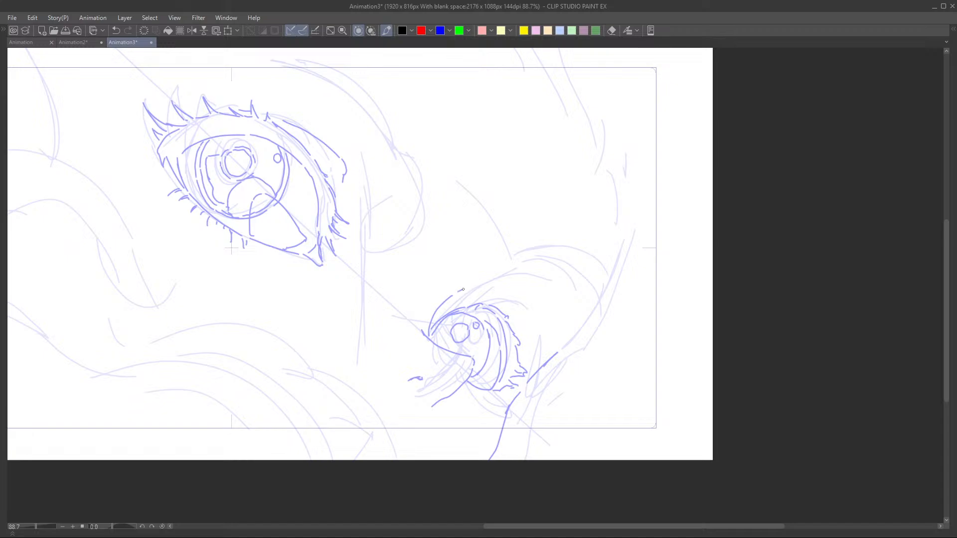
pyautogui.moveTo(462, 289); pyautogui.dragTo(474, 285)
pyautogui.moveTo(470, 307); pyautogui.dragTo(539, 306)
pyautogui.hotkey('ctrl', 'z')
pyautogui.moveTo(470, 307)
pyautogui.mouseDown()
pyautogui.moveTo(499, 305)
pyautogui.moveTo(535, 325)
pyautogui.moveTo(539, 351)
pyautogui.mouseUp()
pyautogui.moveTo(548, 311); pyautogui.dragTo(549, 318)
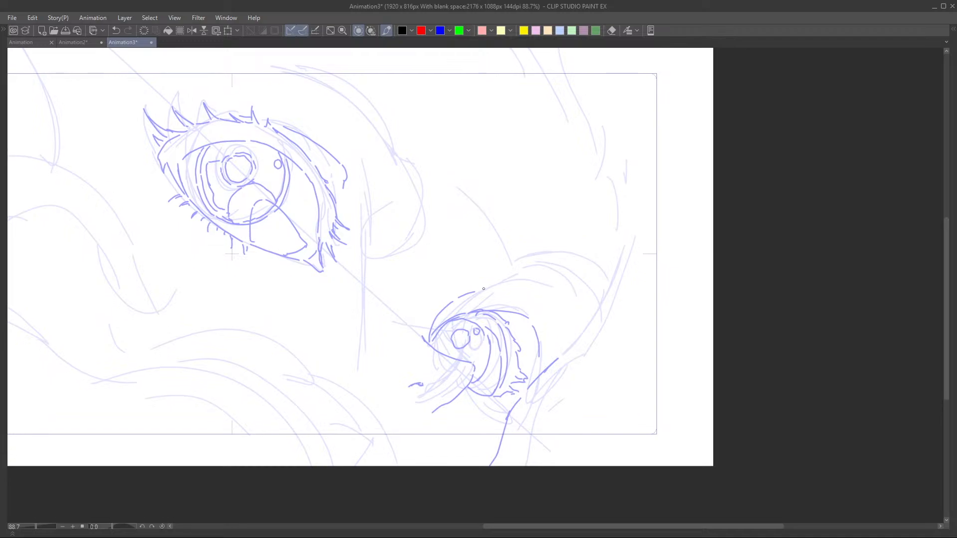
# - Draw two nested arcs above the small eye reaching toward the face contour, refine their outer ends, and save the file
pyautogui.moveTo(499, 287); pyautogui.dragTo(546, 292)
pyautogui.moveTo(545, 294)
pyautogui.mouseDown()
pyautogui.moveTo(564, 310)
pyautogui.moveTo(564, 349)
pyautogui.moveTo(575, 333)
pyautogui.mouseUp()
pyautogui.hotkey('ctrl', 'z')
pyautogui.moveTo(498, 285); pyautogui.dragTo(549, 277)
pyautogui.moveTo(550, 278); pyautogui.dragTo(568, 307)
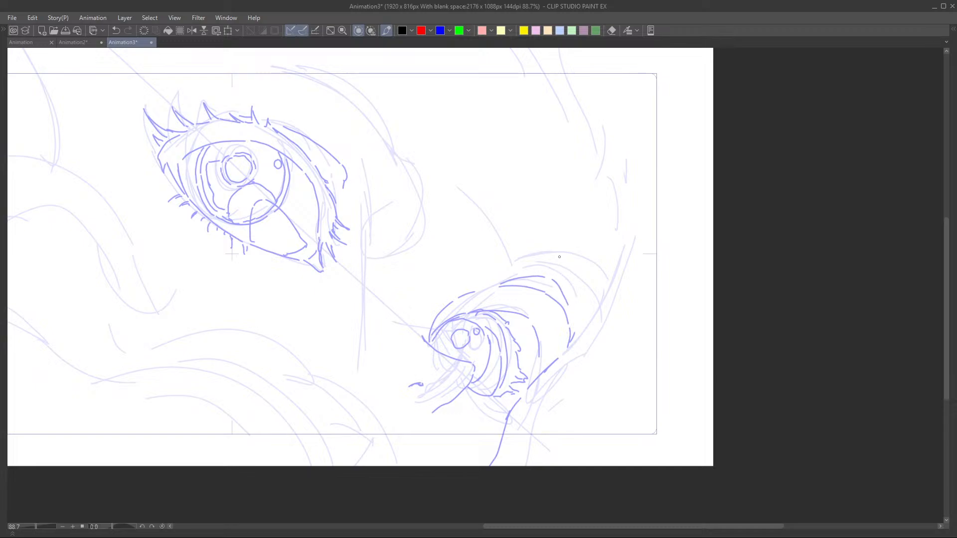
pyautogui.hotkey('ctrl', 'z')
pyautogui.moveTo(546, 277); pyautogui.dragTo(558, 284)
pyautogui.hotkey('ctrl', 'z')
pyautogui.moveTo(564, 289); pyautogui.dragTo(573, 327)
pyautogui.hotkey('ctrl', 'z')
pyautogui.moveTo(558, 284); pyautogui.dragTo(572, 333)
pyautogui.hotkey('ctrl', 's')
# - Trace the face contour down to the outer end of the small eye's arcs and check the drawing in a mirrored view
pyautogui.moveTo(582, 326); pyautogui.dragTo(577, 338)
pyautogui.hotkey('ctrl', 'z')
pyautogui.moveTo(606, 241)
pyautogui.mouseDown()
pyautogui.moveTo(588, 312)
pyautogui.moveTo(588, 304)
pyautogui.moveTo(576, 335)
pyautogui.mouseUp()
pyautogui.scroll(-1, 602, 393)
pyautogui.scroll(-4, 595, 295)
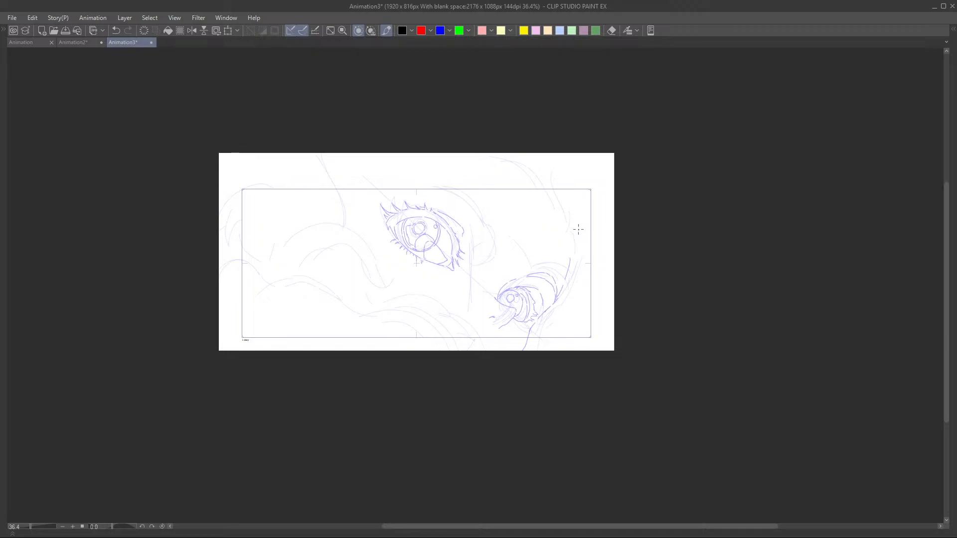
pyautogui.press('h')
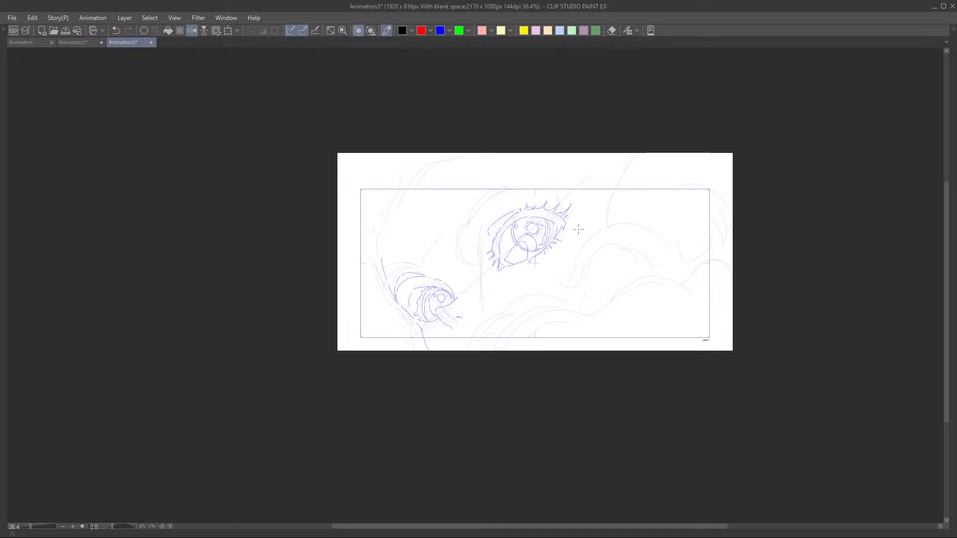
pyautogui.press('h')
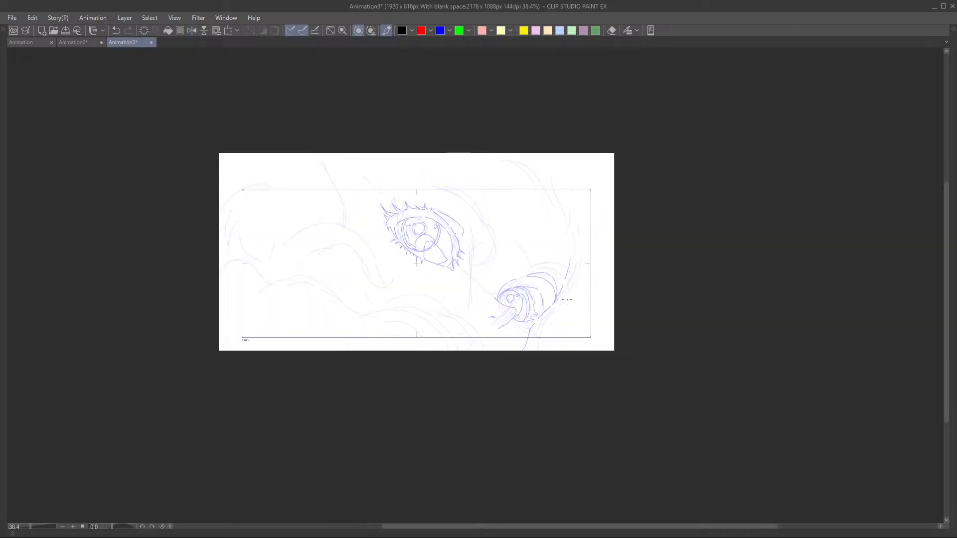
# - Draw the lower edge of the eyebrow above the large eye, ending it in a pointed inner tip
pyautogui.moveTo(535, 302); pyautogui.dragTo(537, 341)
pyautogui.scroll(4, 546, 341)
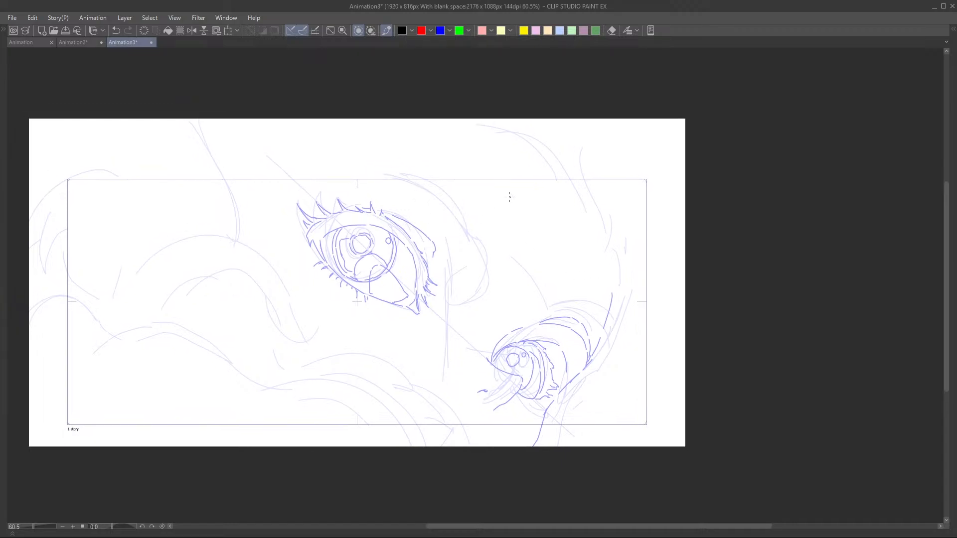
pyautogui.moveTo(468, 215); pyautogui.dragTo(453, 216)
pyautogui.scroll(2, 453, 228)
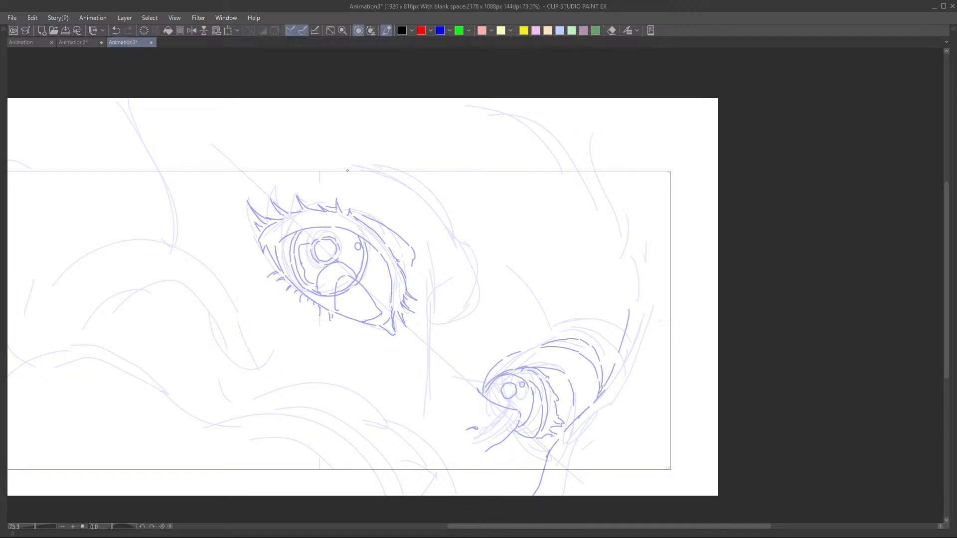
pyautogui.moveTo(341, 161)
pyautogui.mouseDown()
pyautogui.moveTo(395, 185)
pyautogui.moveTo(443, 219)
pyautogui.mouseUp()
pyautogui.hotkey('ctrl', 'z')
pyautogui.moveTo(341, 156)
pyautogui.mouseDown()
pyautogui.moveTo(408, 186)
pyautogui.moveTo(443, 224)
pyautogui.mouseUp()
pyautogui.moveTo(443, 218)
pyautogui.mouseDown()
pyautogui.moveTo(460, 252)
pyautogui.moveTo(462, 223)
pyautogui.mouseUp()
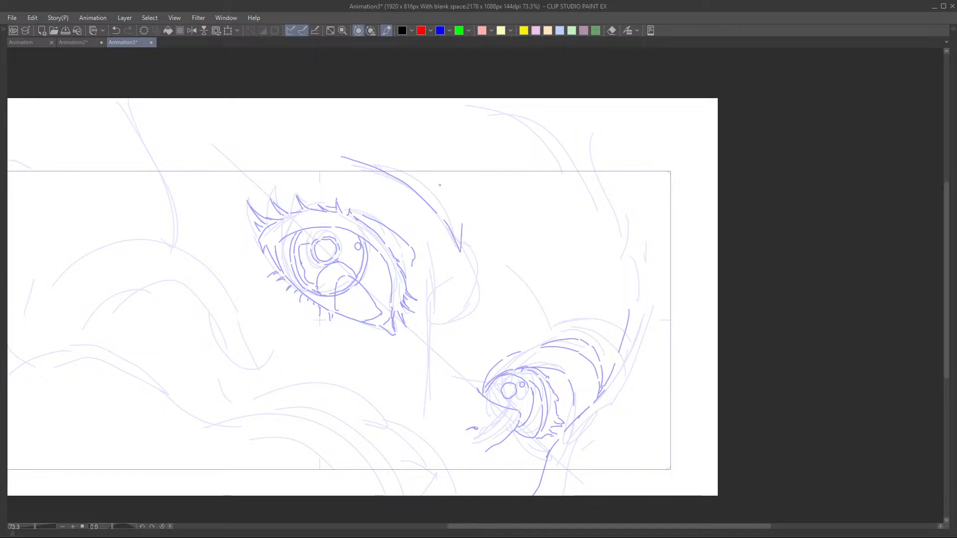
# - Draw the upper edge of the large eye's brow so it closes the shape at the inner tip
pyautogui.scroll(-3, 449, 195)
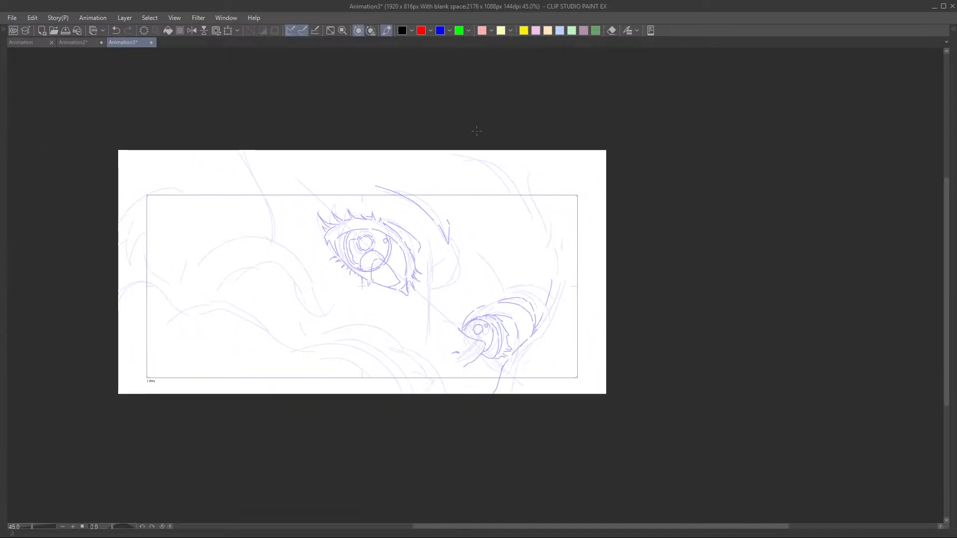
pyautogui.moveTo(439, 203); pyautogui.dragTo(401, 229)
pyautogui.scroll(3, 394, 219)
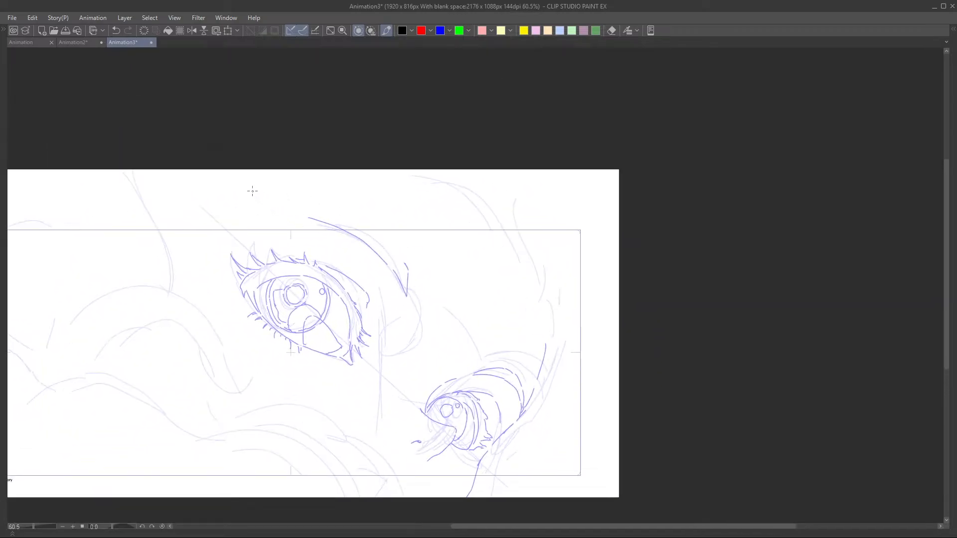
pyautogui.moveTo(298, 213); pyautogui.dragTo(405, 256)
pyautogui.hotkey('ctrl', 'z')
pyautogui.hotkey('ctrl', 'z')
pyautogui.moveTo(359, 226); pyautogui.dragTo(407, 262)
pyautogui.scroll(-2, 519, 258)
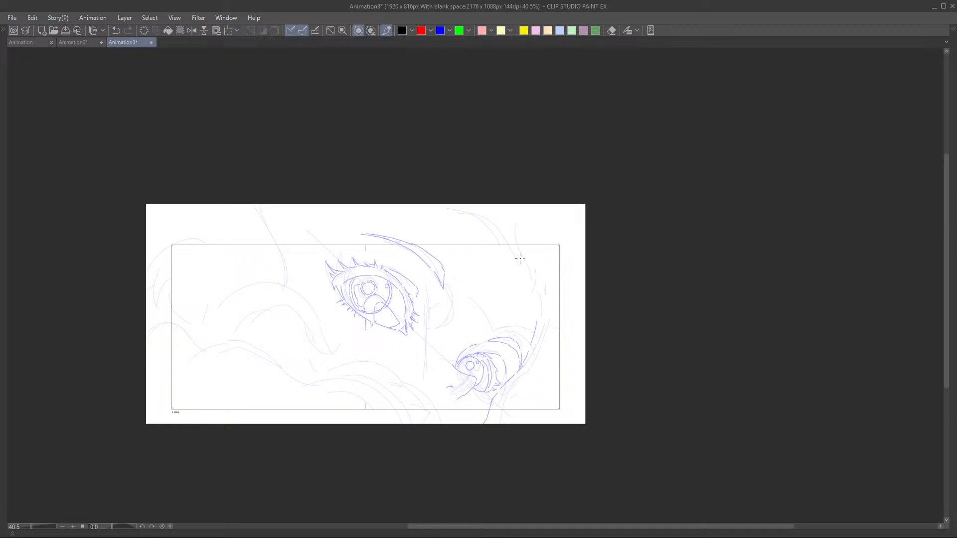
# - Draw a tapered hair lock hanging over the forehead contour near the frame's upper-right corner
pyautogui.scroll(2, 540, 253)
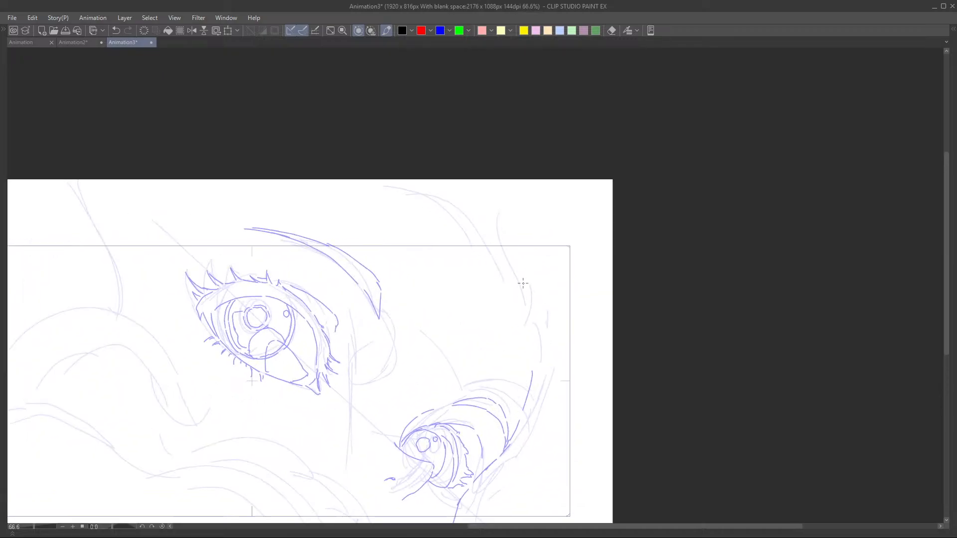
pyautogui.moveTo(520, 305)
pyautogui.mouseDown()
pyautogui.moveTo(509, 309)
pyautogui.moveTo(532, 270)
pyautogui.mouseUp()
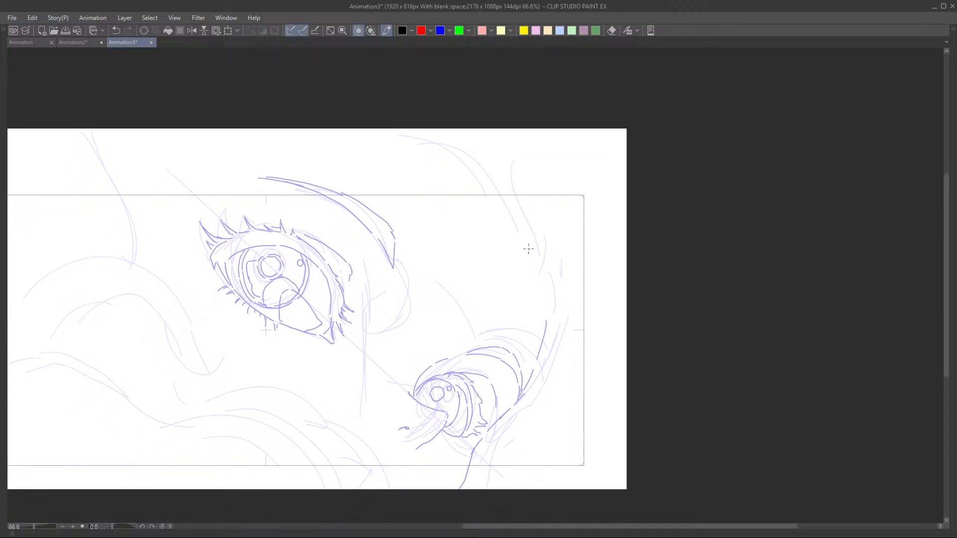
pyautogui.moveTo(528, 242)
pyautogui.mouseDown()
pyautogui.moveTo(529, 258)
pyautogui.moveTo(559, 156)
pyautogui.moveTo(541, 256)
pyautogui.mouseUp()
pyautogui.moveTo(547, 263)
pyautogui.mouseDown()
pyautogui.moveTo(563, 192)
pyautogui.moveTo(564, 248)
pyautogui.moveTo(553, 258)
pyautogui.moveTo(551, 227)
pyautogui.moveTo(552, 259)
pyautogui.moveTo(550, 252)
pyautogui.moveTo(574, 260)
pyautogui.moveTo(569, 228)
pyautogui.mouseUp()
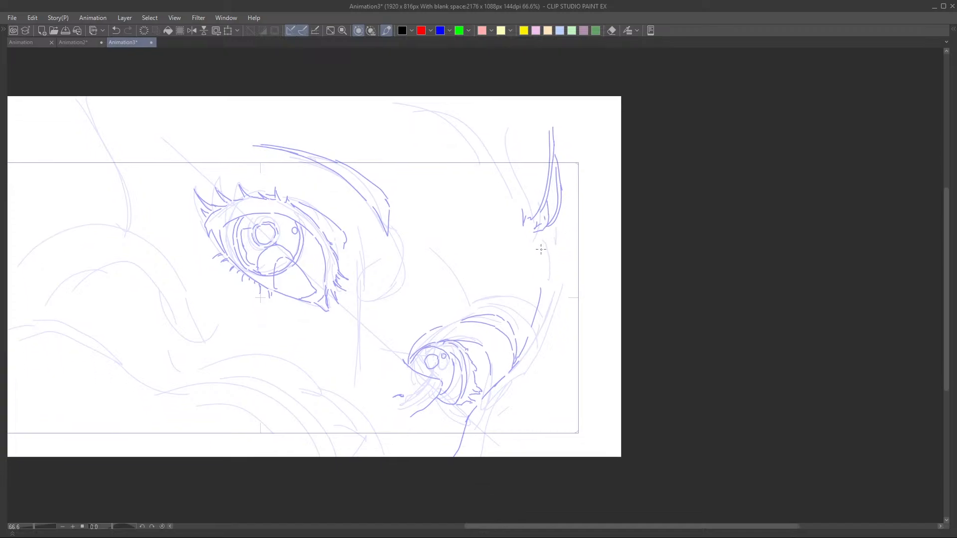
# - Extend the face contour up to the hair lock, add a double-lined strand sweeping into it, and detail their junction
pyautogui.moveTo(539, 242); pyautogui.dragTo(540, 287)
pyautogui.moveTo(514, 211)
pyautogui.mouseDown()
pyautogui.moveTo(447, 114)
pyautogui.moveTo(489, 180)
pyautogui.moveTo(461, 132)
pyautogui.mouseUp()
pyautogui.scroll(-3, 575, 188)
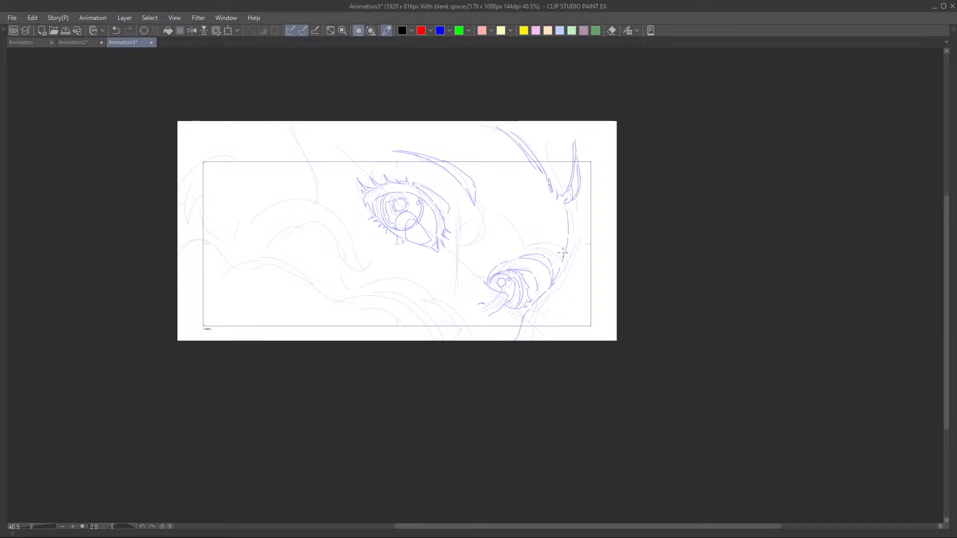
pyautogui.moveTo(569, 249)
pyautogui.mouseDown()
pyautogui.moveTo(545, 271)
pyautogui.moveTo(523, 256)
pyautogui.moveTo(509, 267)
pyautogui.moveTo(512, 232)
pyautogui.mouseUp()
pyautogui.scroll(4, 546, 272)
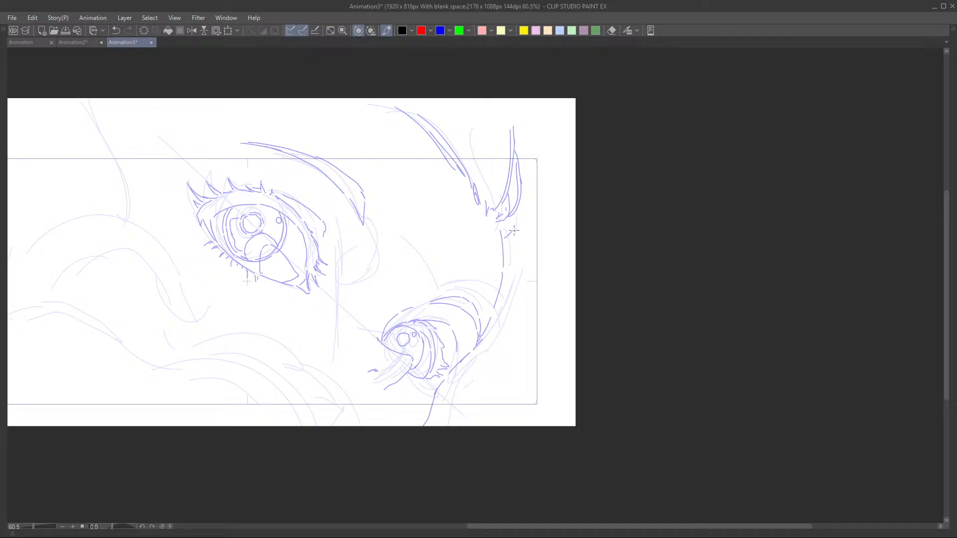
pyautogui.moveTo(522, 185); pyautogui.dragTo(522, 231)
pyautogui.moveTo(510, 232)
pyautogui.mouseDown()
pyautogui.moveTo(506, 252)
pyautogui.moveTo(547, 230)
pyautogui.mouseUp()
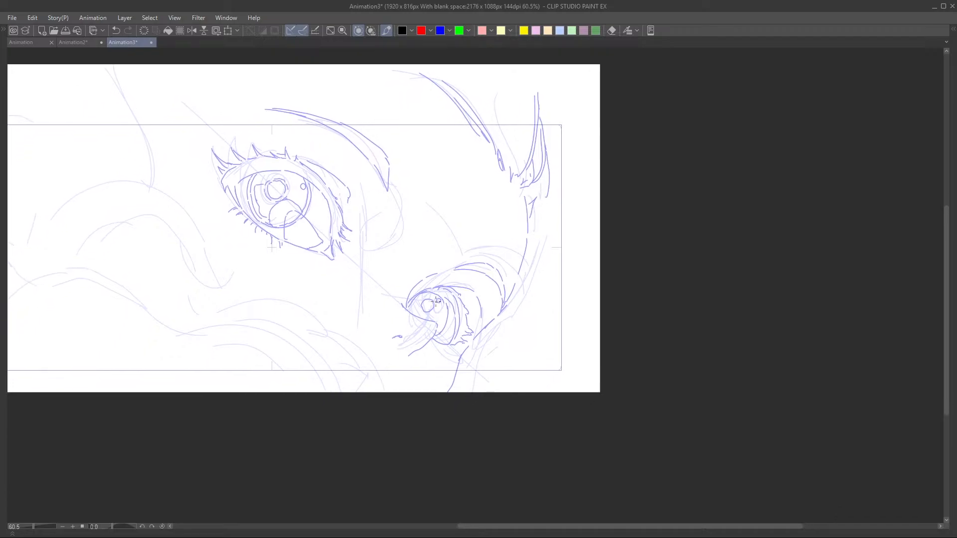
# - Draw a hair strand curving down from above the frame toward the large eye's outer lashes
pyautogui.moveTo(421, 289); pyautogui.dragTo(452, 293)
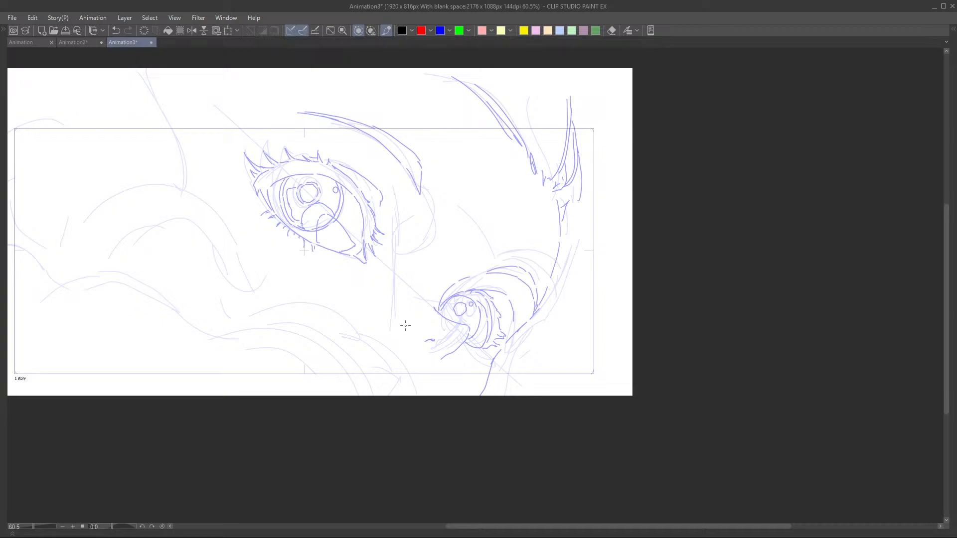
pyautogui.moveTo(354, 334)
pyautogui.mouseDown()
pyautogui.moveTo(428, 324)
pyautogui.moveTo(458, 349)
pyautogui.mouseUp()
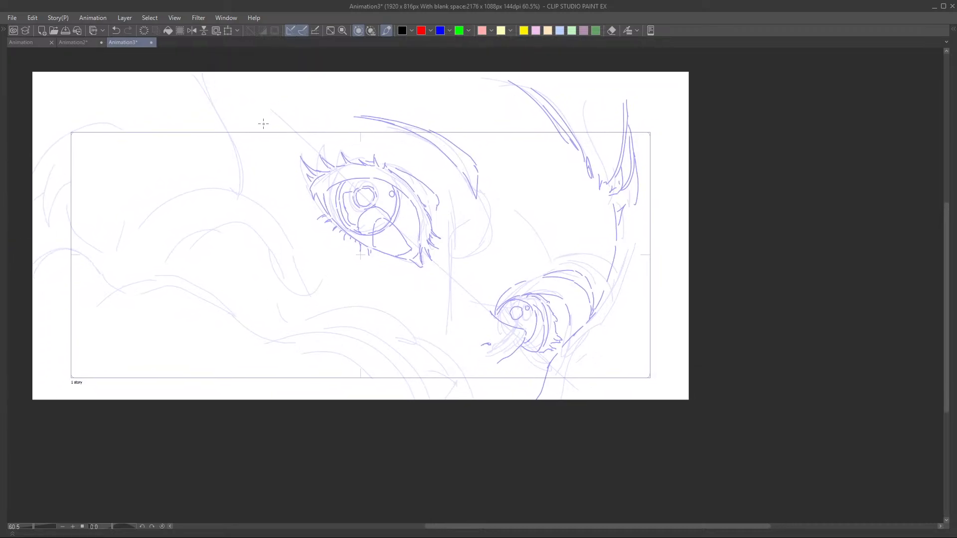
pyautogui.moveTo(232, 109)
pyautogui.mouseDown()
pyautogui.moveTo(239, 150)
pyautogui.moveTo(298, 182)
pyautogui.mouseUp()
pyautogui.hotkey('ctrl', 'z')
pyautogui.moveTo(304, 224)
pyautogui.mouseDown()
pyautogui.moveTo(228, 125)
pyautogui.moveTo(249, 204)
pyautogui.moveTo(273, 224)
pyautogui.moveTo(267, 221)
pyautogui.moveTo(309, 224)
pyautogui.mouseUp()
pyautogui.hotkey('ctrl', 'z')
pyautogui.moveTo(464, 254); pyautogui.dragTo(470, 266)
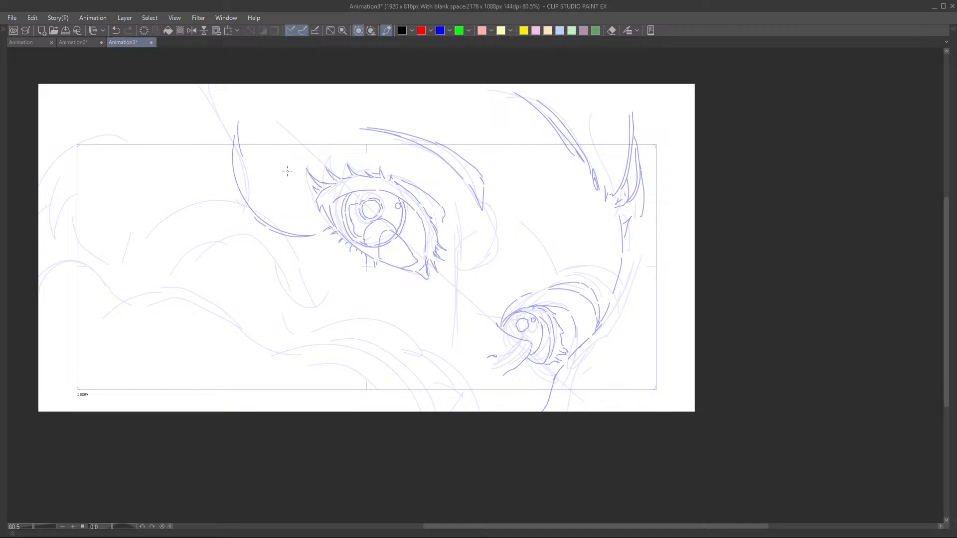
# - Add a second hair strand beside the large eye that crosses the first one and extends below it
pyautogui.moveTo(229, 151); pyautogui.dragTo(289, 262)
pyautogui.moveTo(229, 151)
pyautogui.mouseDown()
pyautogui.moveTo(257, 172)
pyautogui.moveTo(287, 245)
pyautogui.mouseUp()
pyautogui.moveTo(470, 296); pyautogui.dragTo(465, 329)
pyautogui.scroll(-3, 501, 267)
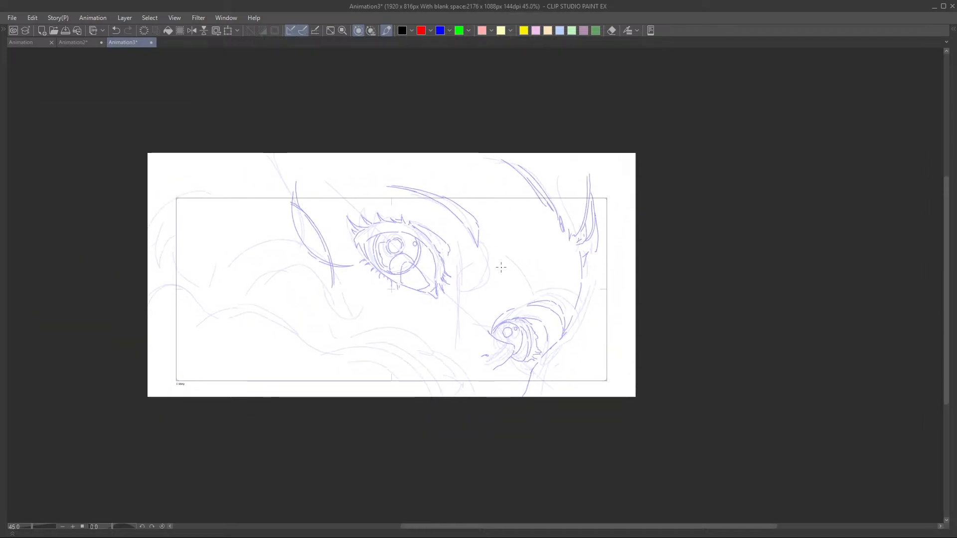
# - Draw an arched hair lock below the large eye, curving down toward the frame's lower edge
pyautogui.moveTo(399, 333); pyautogui.dragTo(380, 342)
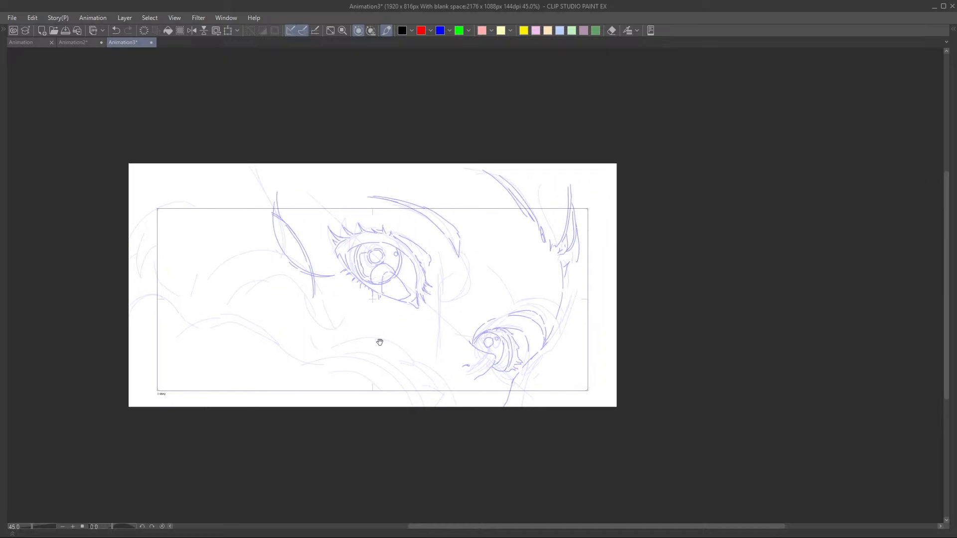
pyautogui.scroll(2, 380, 343)
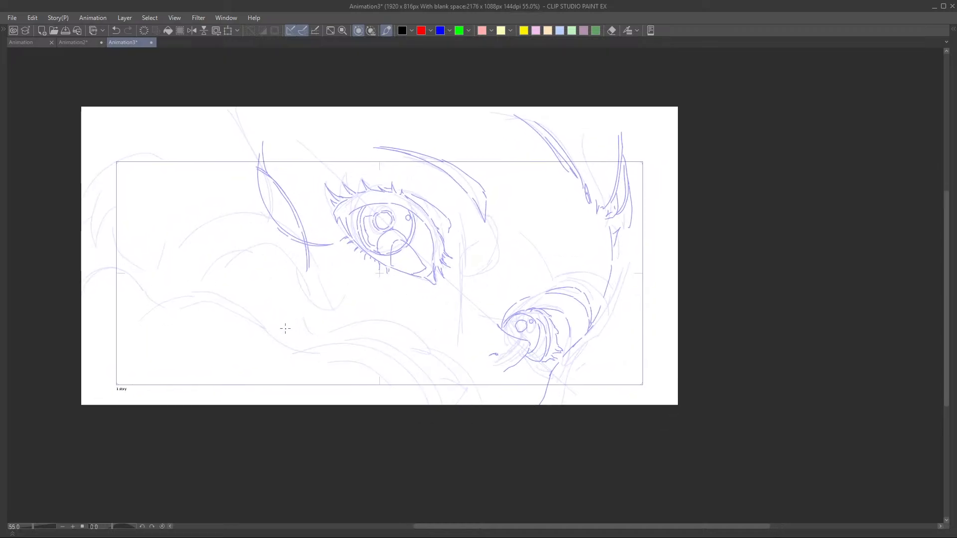
pyautogui.moveTo(309, 325); pyautogui.dragTo(378, 316)
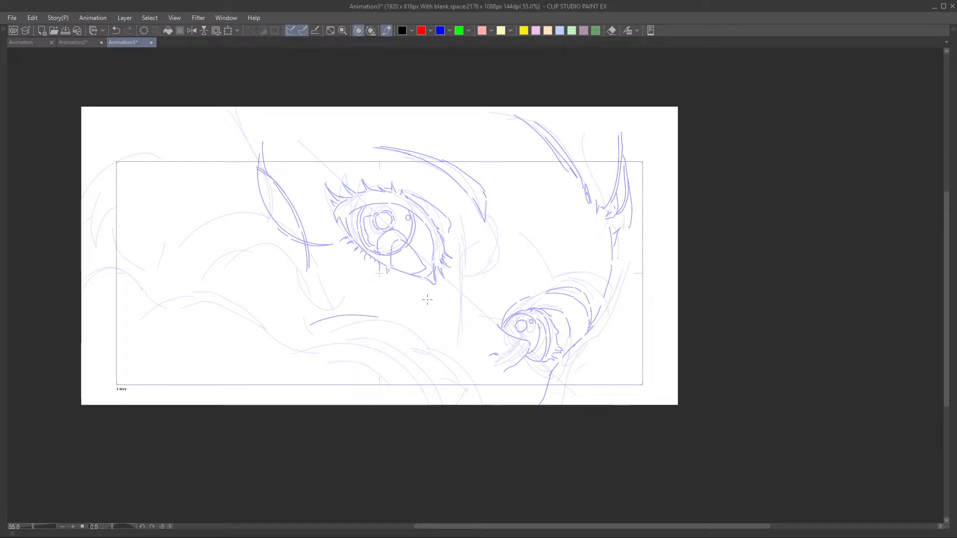
pyautogui.moveTo(380, 317); pyautogui.dragTo(409, 364)
pyautogui.moveTo(309, 329); pyautogui.dragTo(374, 324)
pyautogui.moveTo(368, 320); pyautogui.dragTo(388, 335)
pyautogui.hotkey('ctrl', 'z')
pyautogui.hotkey('ctrl', 'z')
pyautogui.moveTo(393, 352); pyautogui.dragTo(401, 384)
pyautogui.scroll(-2, 489, 365)
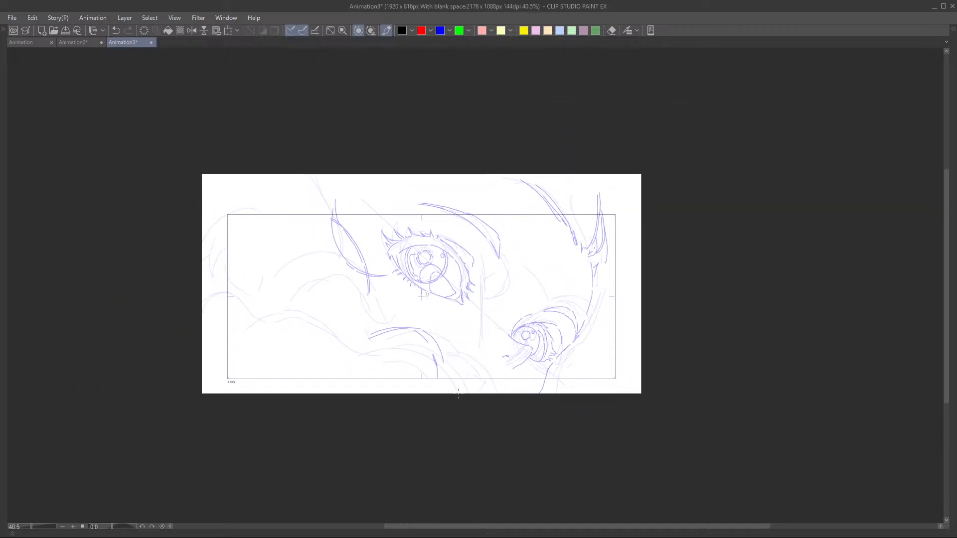
# - Lasso the arched lock below the large eye, move it slightly down and to the left, and deselect it
pyautogui.scroll(2, 458, 392)
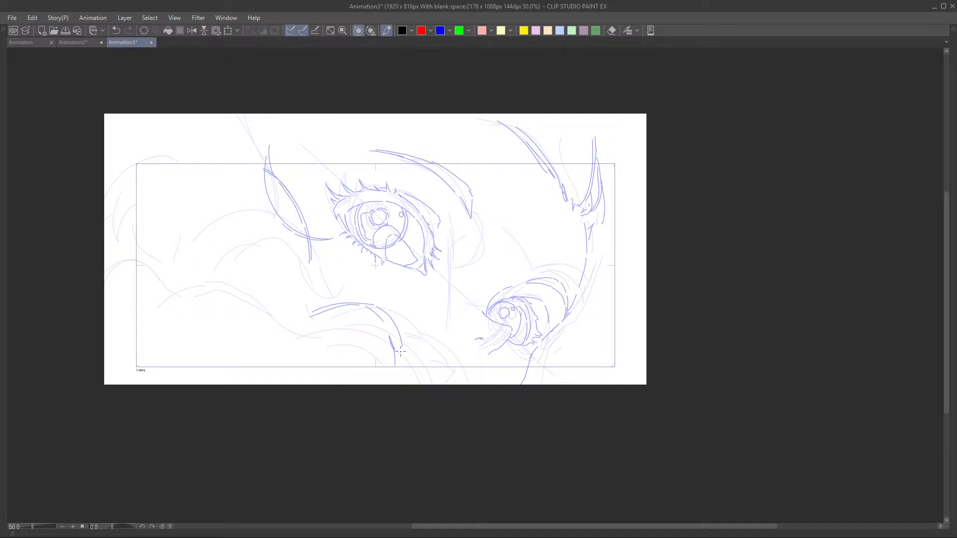
pyautogui.press('m')
pyautogui.moveTo(410, 310)
pyautogui.mouseDown()
pyautogui.moveTo(325, 280)
pyautogui.moveTo(284, 350)
pyautogui.moveTo(405, 390)
pyautogui.moveTo(426, 350)
pyautogui.moveTo(422, 312)
pyautogui.mouseUp()
pyautogui.click(386, 399)
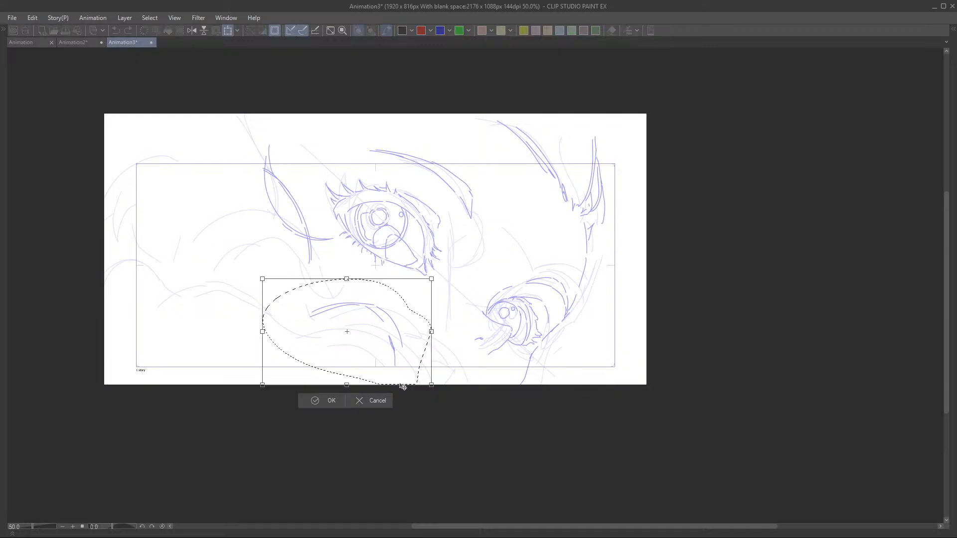
pyautogui.moveTo(417, 379)
pyautogui.mouseDown()
pyautogui.moveTo(399, 370)
pyautogui.moveTo(408, 395)
pyautogui.mouseUp()
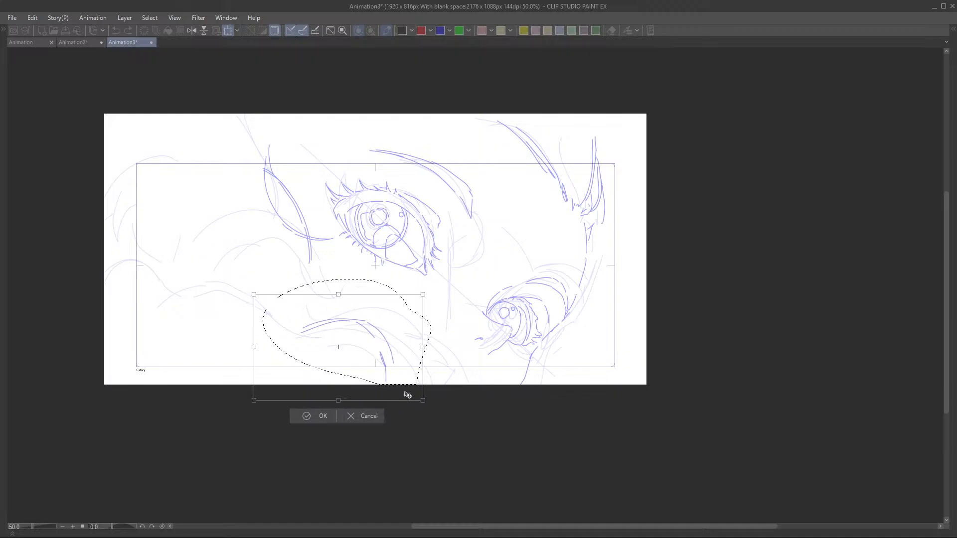
pyautogui.click(324, 416)
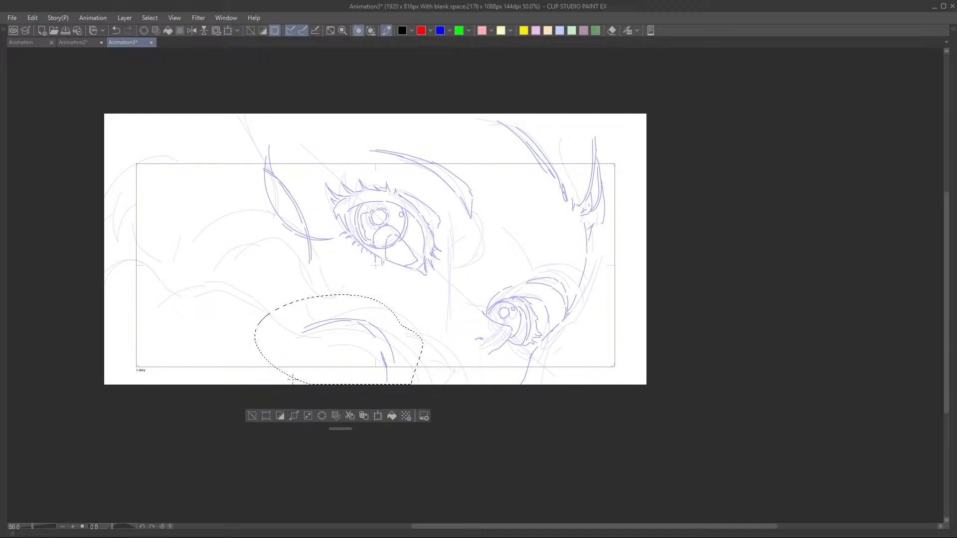
pyautogui.click(252, 416)
# - Add the arched lock's inner edge and draw another curved hair strand with a pointed end to its upper left
pyautogui.moveTo(377, 356); pyautogui.dragTo(341, 355)
pyautogui.scroll(2, 350, 355)
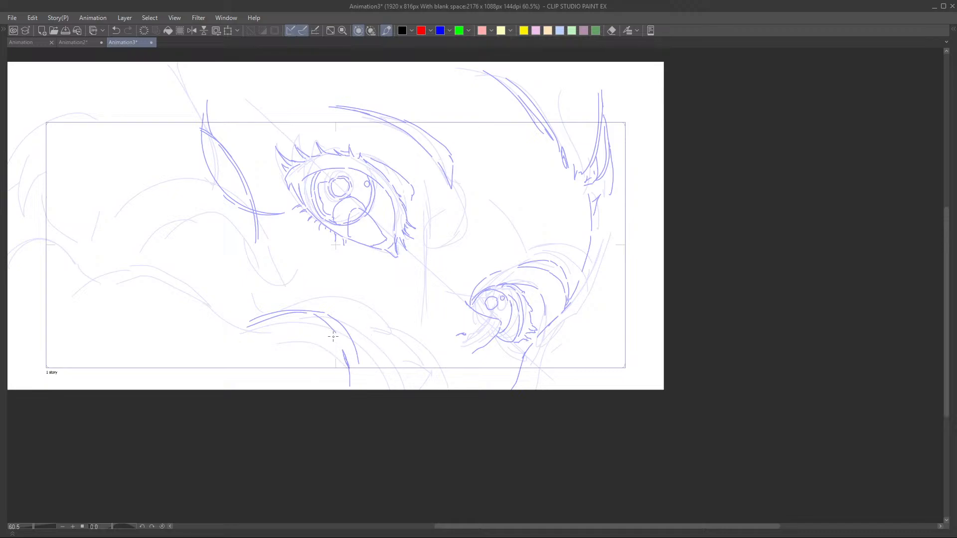
pyautogui.moveTo(333, 337); pyautogui.dragTo(280, 319)
pyautogui.moveTo(277, 306); pyautogui.dragTo(194, 253)
pyautogui.hotkey('ctrl', 'z')
pyautogui.moveTo(278, 306)
pyautogui.mouseDown()
pyautogui.moveTo(190, 267)
pyautogui.moveTo(186, 290)
pyautogui.moveTo(231, 267)
pyautogui.moveTo(264, 286)
pyautogui.mouseUp()
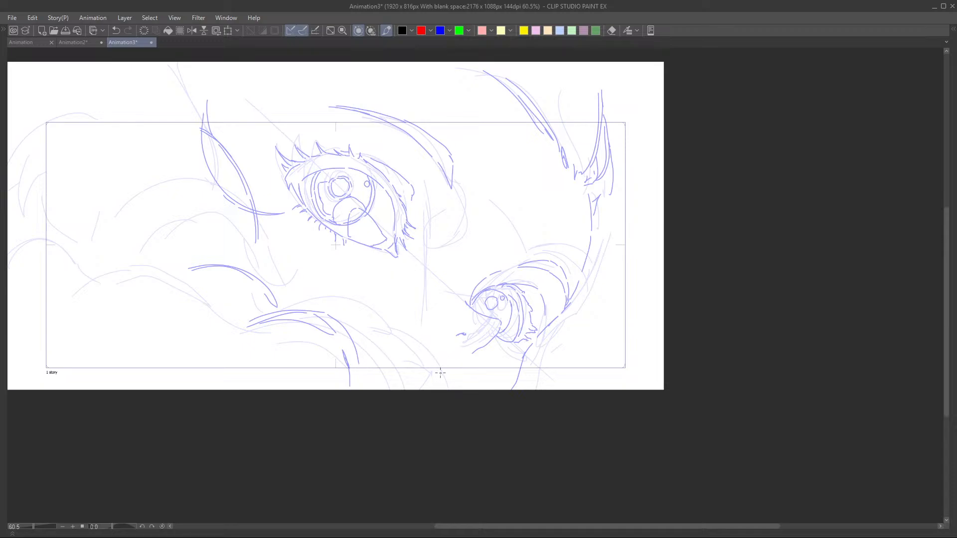
# - Draw a broad arched hair strand across the lower center and a pointed inner curve reaching the canvas's lower edge
pyautogui.moveTo(440, 370)
pyautogui.mouseDown()
pyautogui.moveTo(371, 327)
pyautogui.moveTo(312, 344)
pyautogui.mouseUp()
pyautogui.moveTo(441, 369)
pyautogui.mouseDown()
pyautogui.moveTo(400, 355)
pyautogui.moveTo(408, 389)
pyautogui.moveTo(426, 411)
pyautogui.mouseUp()
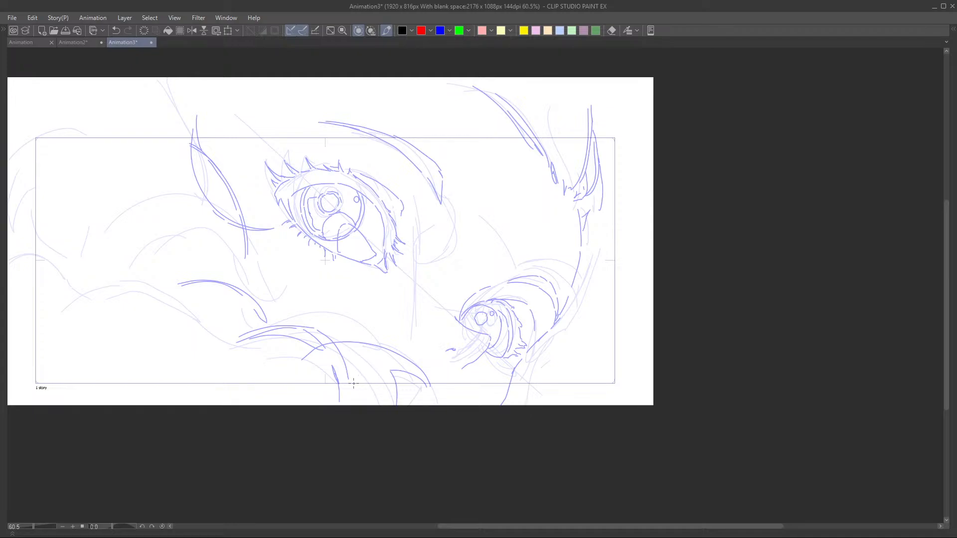
pyautogui.moveTo(323, 406); pyautogui.dragTo(364, 409)
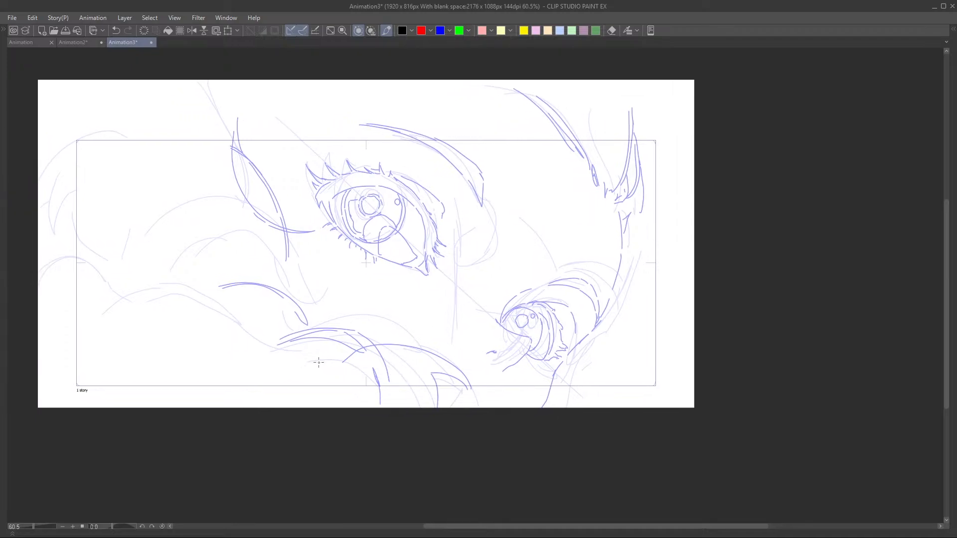
# - Add an inner curved hair strand below the arched locks at the lower center, with short tick strokes to its left
pyautogui.moveTo(323, 362)
pyautogui.mouseDown()
pyautogui.moveTo(369, 368)
pyautogui.moveTo(408, 401)
pyautogui.mouseUp()
pyautogui.moveTo(238, 261); pyautogui.dragTo(291, 274)
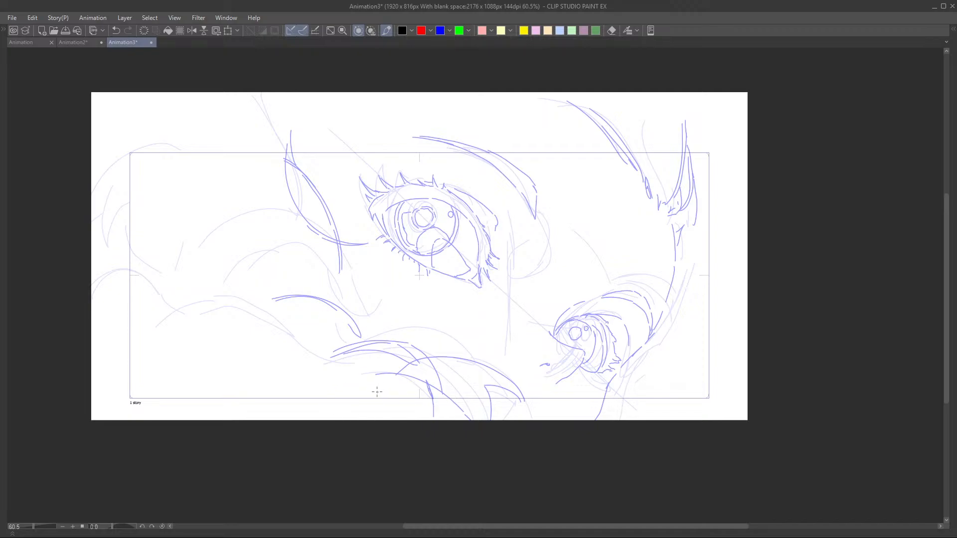
pyautogui.moveTo(370, 391); pyautogui.dragTo(347, 371)
pyautogui.moveTo(374, 332); pyautogui.dragTo(400, 347)
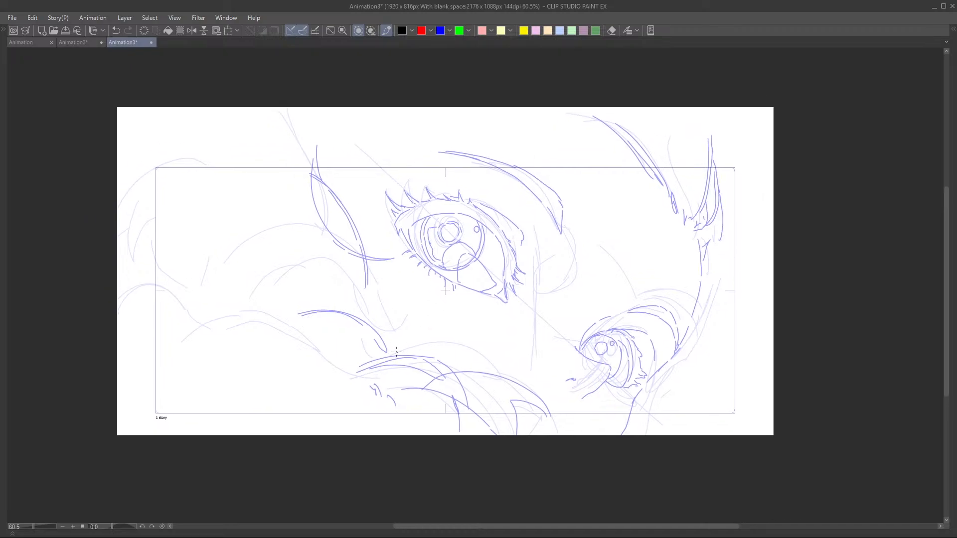
# - Draw a bumpy scalloped outline from the lower hair locks across to the canvas's left side, plus smaller bumpy clumps along the lower edge
pyautogui.moveTo(366, 386)
pyautogui.mouseDown()
pyautogui.moveTo(338, 369)
pyautogui.moveTo(260, 372)
pyautogui.mouseUp()
pyautogui.moveTo(260, 379)
pyautogui.mouseDown()
pyautogui.moveTo(232, 389)
pyautogui.moveTo(223, 372)
pyautogui.moveTo(183, 357)
pyautogui.moveTo(146, 367)
pyautogui.mouseUp()
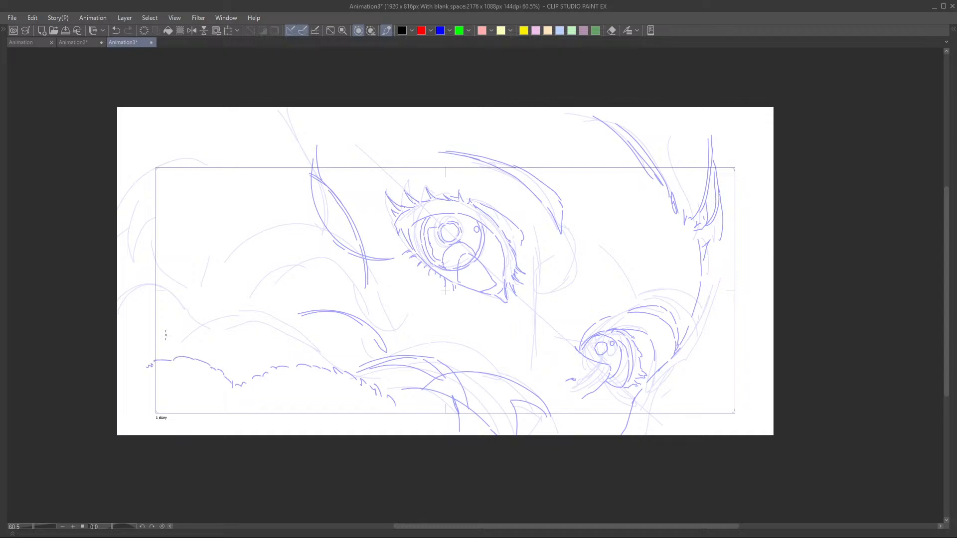
pyautogui.moveTo(142, 369); pyautogui.dragTo(127, 377)
pyautogui.moveTo(262, 410)
pyautogui.mouseDown()
pyautogui.moveTo(273, 413)
pyautogui.moveTo(224, 436)
pyautogui.moveTo(252, 413)
pyautogui.moveTo(235, 430)
pyautogui.moveTo(250, 423)
pyautogui.mouseUp()
pyautogui.moveTo(373, 420)
pyautogui.mouseDown()
pyautogui.moveTo(429, 415)
pyautogui.moveTo(400, 421)
pyautogui.moveTo(444, 434)
pyautogui.mouseUp()
# - Draw overlapping curved hair strands left of the large eye, meeting in pointed tips above the bumpy outline
pyautogui.moveTo(201, 202)
pyautogui.mouseDown()
pyautogui.moveTo(157, 243)
pyautogui.moveTo(145, 290)
pyautogui.mouseUp()
pyautogui.hotkey('ctrl', 'z')
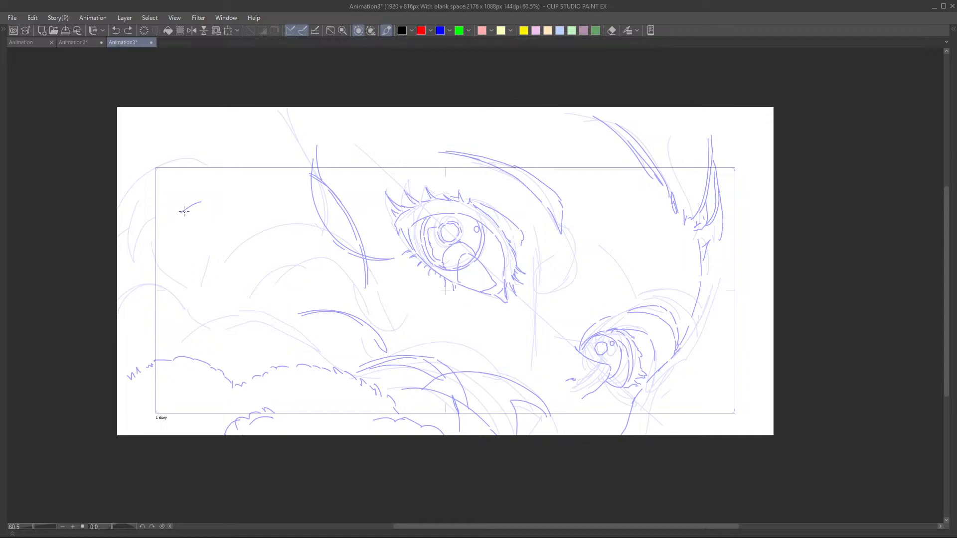
pyautogui.moveTo(163, 227)
pyautogui.mouseDown()
pyautogui.moveTo(144, 286)
pyautogui.moveTo(193, 225)
pyautogui.mouseUp()
pyautogui.moveTo(157, 264); pyautogui.dragTo(188, 231)
pyautogui.moveTo(188, 236); pyautogui.dragTo(196, 277)
pyautogui.moveTo(193, 227)
pyautogui.mouseDown()
pyautogui.moveTo(201, 291)
pyautogui.moveTo(234, 245)
pyautogui.mouseUp()
pyautogui.moveTo(201, 288); pyautogui.dragTo(199, 325)
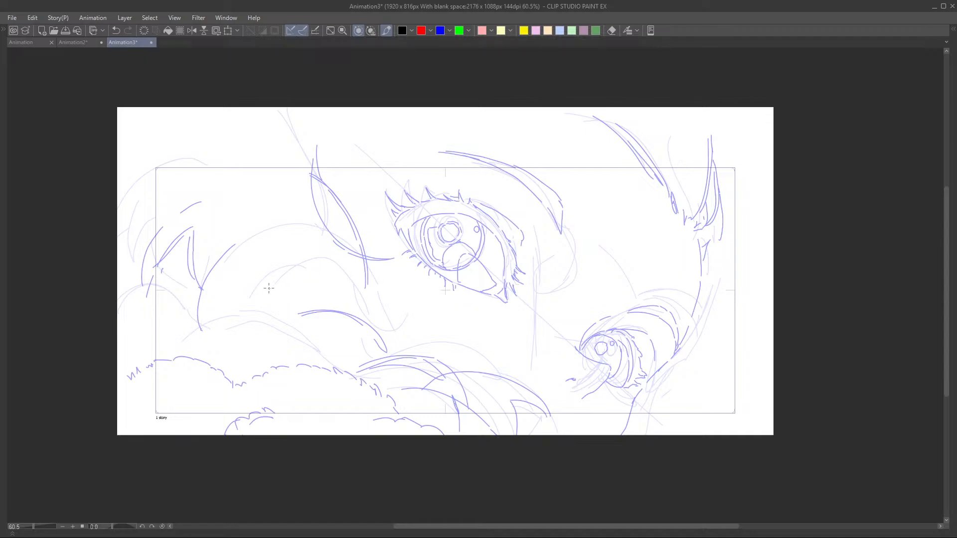
# - Draw a wavy double-edged lock joining the arched strand below the large eye, and add rounded strands above it
pyautogui.moveTo(208, 299)
pyautogui.mouseDown()
pyautogui.moveTo(223, 334)
pyautogui.moveTo(305, 313)
pyautogui.mouseUp()
pyautogui.hotkey('ctrl', 'z')
pyautogui.moveTo(215, 331)
pyautogui.mouseDown()
pyautogui.moveTo(324, 321)
pyautogui.moveTo(363, 366)
pyautogui.moveTo(351, 350)
pyautogui.moveTo(258, 351)
pyautogui.moveTo(229, 374)
pyautogui.mouseUp()
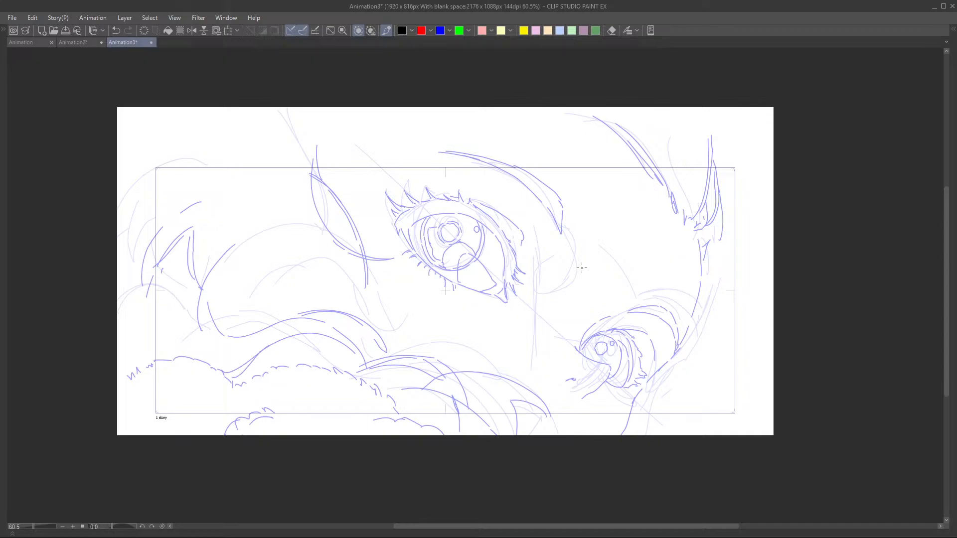
pyautogui.moveTo(210, 287)
pyautogui.mouseDown()
pyautogui.moveTo(278, 282)
pyautogui.moveTo(227, 278)
pyautogui.moveTo(279, 282)
pyautogui.moveTo(299, 313)
pyautogui.mouseUp()
pyautogui.moveTo(222, 239)
pyautogui.mouseDown()
pyautogui.moveTo(188, 181)
pyautogui.moveTo(233, 223)
pyautogui.mouseUp()
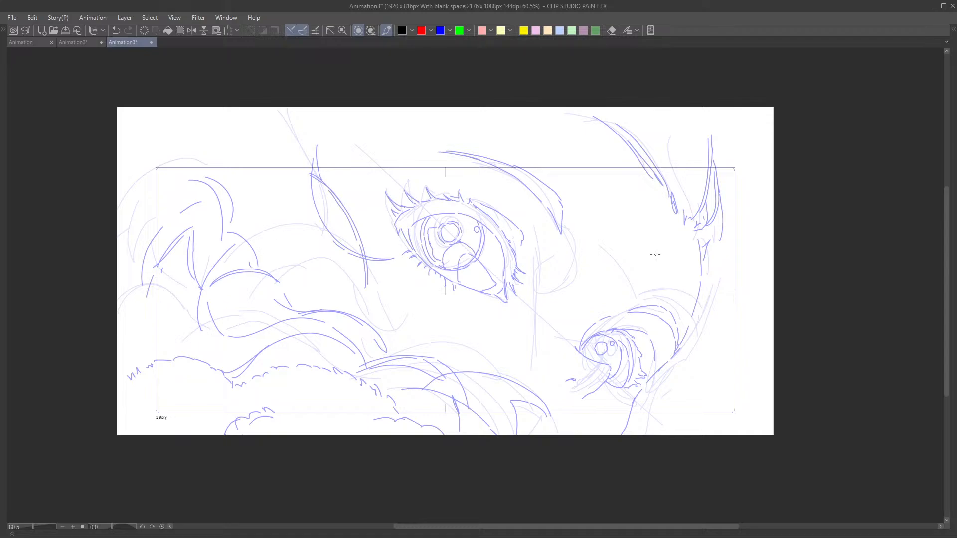
# - Draw sweeping curved strands over the upper-left hair, running out to the canvas's left edge
pyautogui.scroll(-2, 618, 334)
pyautogui.moveTo(614, 338); pyautogui.dragTo(580, 325)
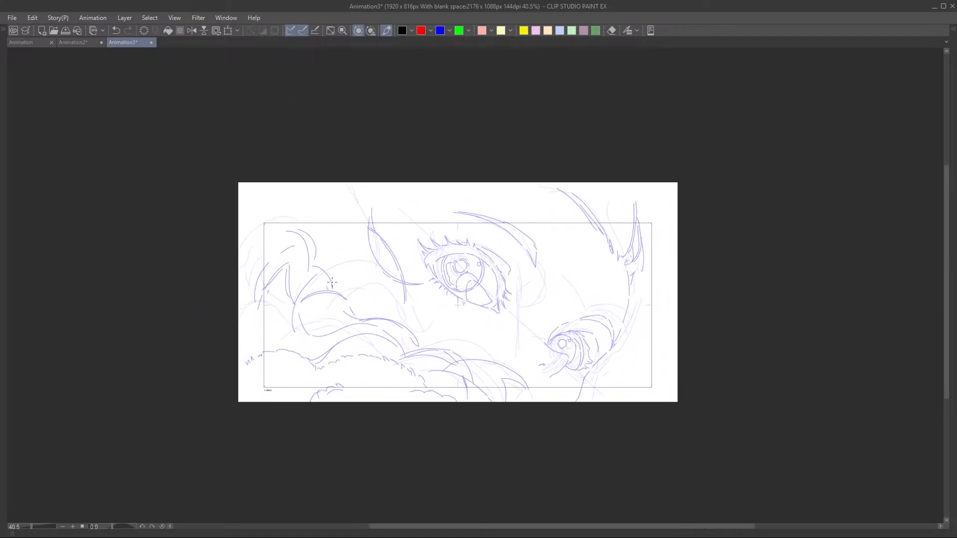
pyautogui.scroll(2, 332, 282)
pyautogui.scroll(1, 210, 271)
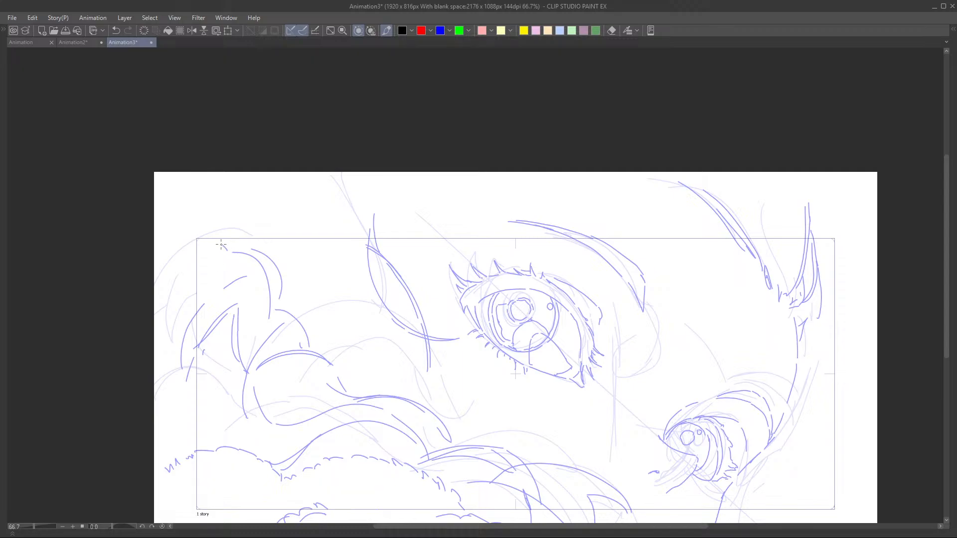
pyautogui.moveTo(221, 244); pyautogui.dragTo(157, 265)
pyautogui.moveTo(154, 297)
pyautogui.mouseDown()
pyautogui.moveTo(189, 259)
pyautogui.moveTo(225, 250)
pyautogui.moveTo(205, 254)
pyautogui.moveTo(174, 313)
pyautogui.mouseUp()
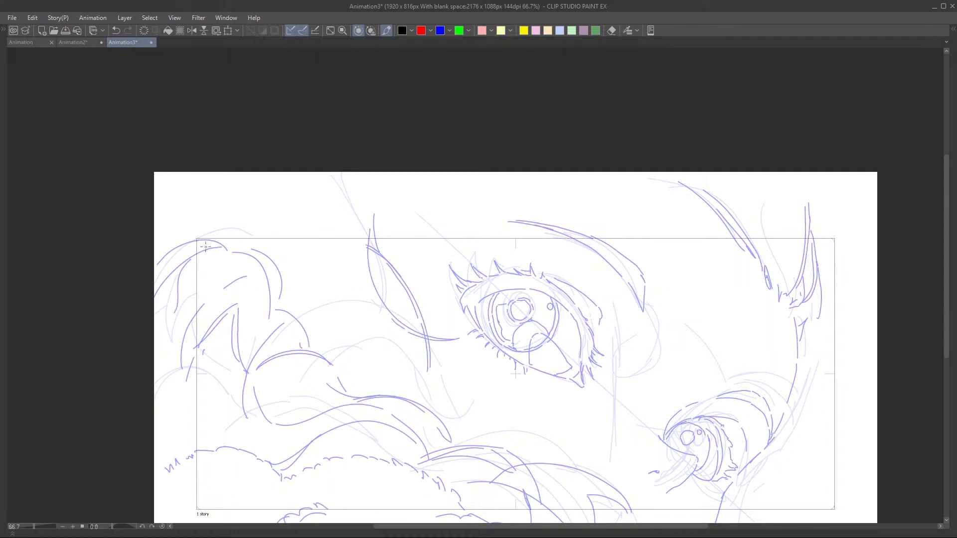
# - Draw a long strand and a hooked lock between the upper-left hair and the large eye, plus grass-like ticks above the bumpy outline
pyautogui.moveTo(642, 259); pyautogui.dragTo(578, 240)
pyautogui.scroll(-3, 578, 241)
pyautogui.moveTo(636, 279); pyautogui.dragTo(607, 271)
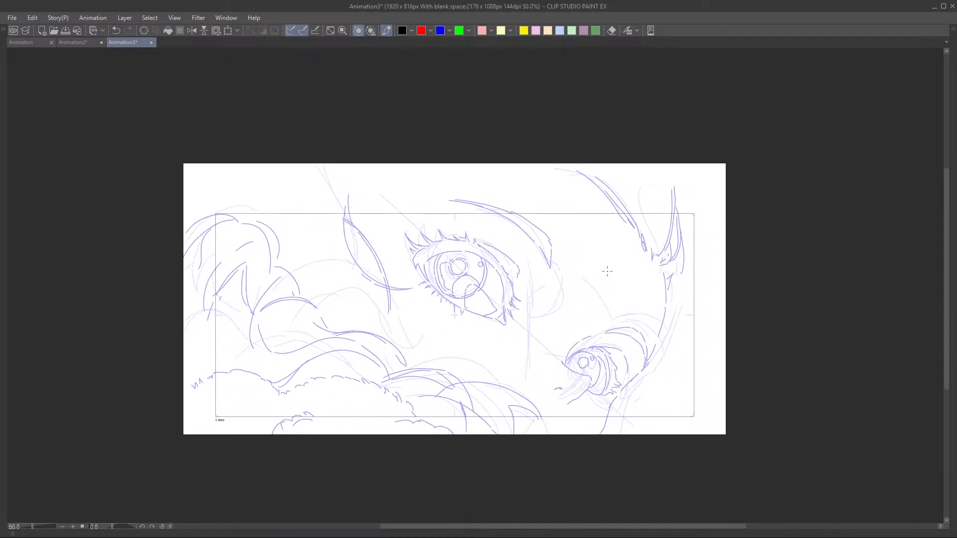
pyautogui.scroll(2, 359, 305)
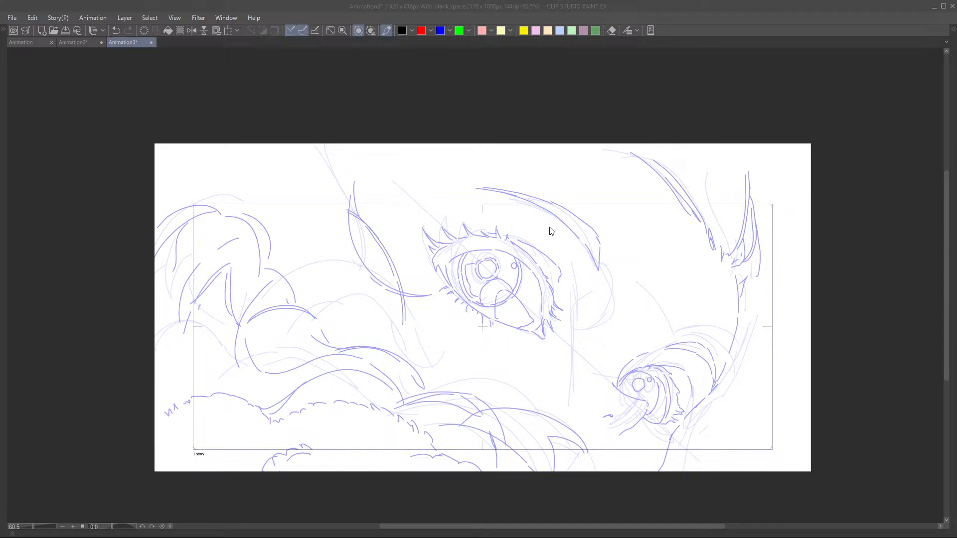
pyautogui.click(459, 15)
pyautogui.moveTo(485, 305); pyautogui.dragTo(428, 307)
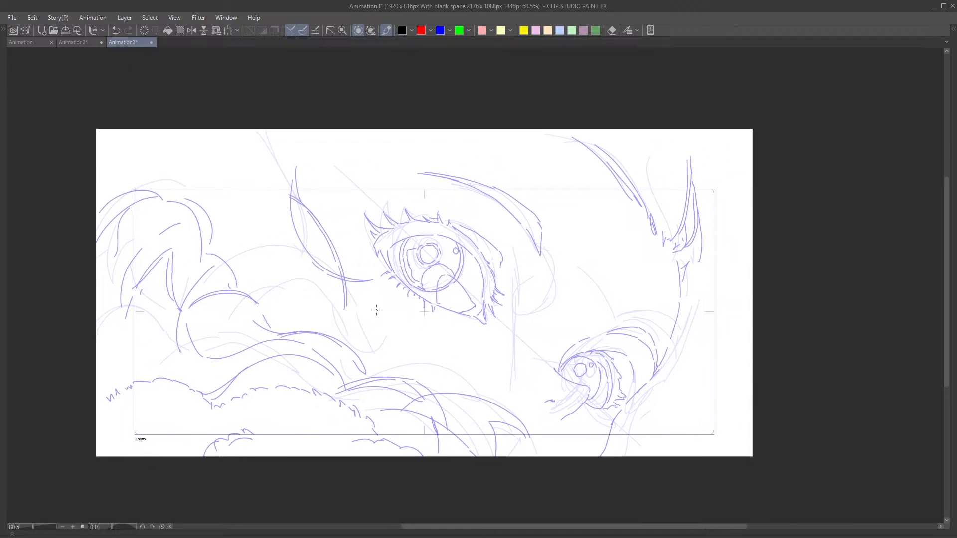
pyautogui.moveTo(312, 327); pyautogui.dragTo(320, 342)
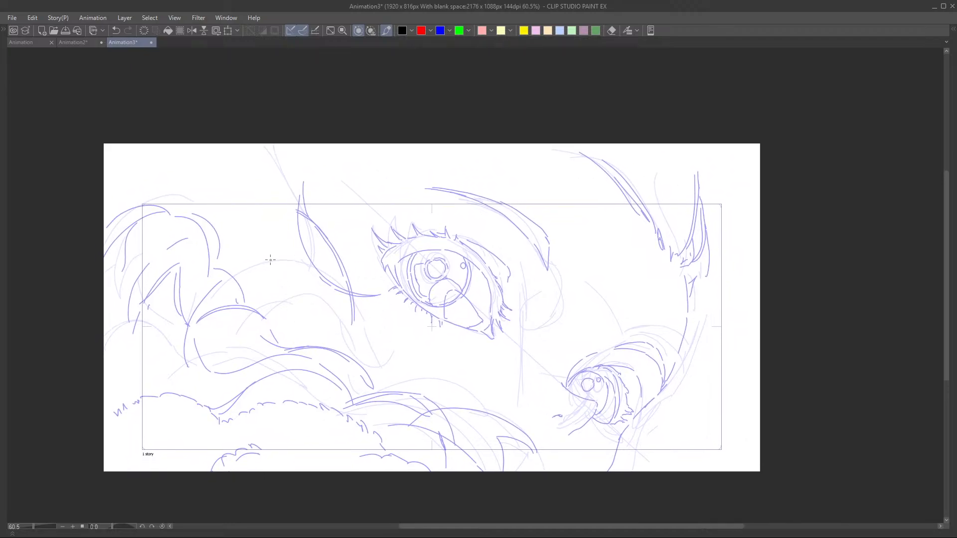
pyautogui.moveTo(226, 251)
pyautogui.mouseDown()
pyautogui.moveTo(272, 301)
pyautogui.moveTo(248, 239)
pyautogui.moveTo(268, 157)
pyautogui.mouseUp()
pyautogui.moveTo(257, 209); pyautogui.dragTo(269, 147)
pyautogui.moveTo(148, 389)
pyautogui.mouseDown()
pyautogui.moveTo(146, 372)
pyautogui.moveTo(135, 381)
pyautogui.mouseUp()
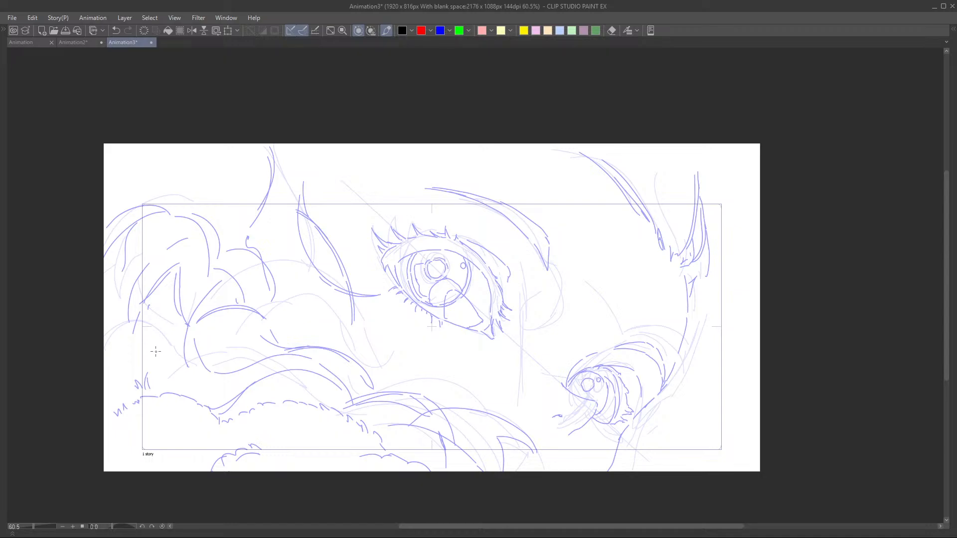
# - Draw a bumpy outline behind the face beyond the small eye, and add strokes beside the face contour and above the far brow
pyautogui.moveTo(645, 427)
pyautogui.mouseDown()
pyautogui.moveTo(638, 409)
pyautogui.moveTo(582, 382)
pyautogui.moveTo(559, 390)
pyautogui.moveTo(576, 370)
pyautogui.mouseUp()
pyautogui.scroll(1, 569, 388)
pyautogui.moveTo(576, 371)
pyautogui.mouseDown()
pyautogui.moveTo(575, 379)
pyautogui.moveTo(622, 378)
pyautogui.moveTo(655, 359)
pyautogui.moveTo(705, 360)
pyautogui.moveTo(697, 360)
pyautogui.mouseUp()
pyautogui.scroll(-2, 693, 359)
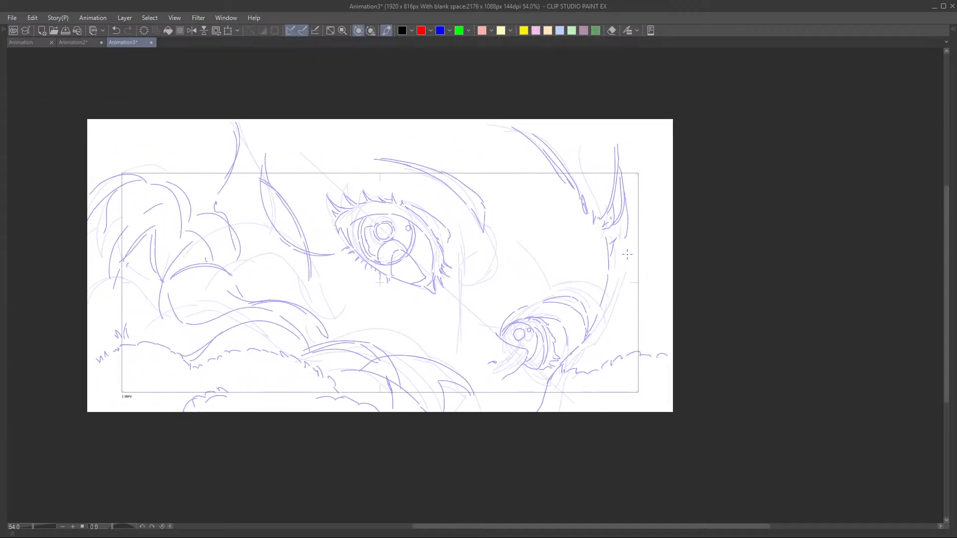
pyautogui.moveTo(620, 269); pyautogui.dragTo(605, 291)
# - Mirror the canvas view horizontally and back twice to check the drawing's proportions
pyautogui.scroll(-2, 655, 199)
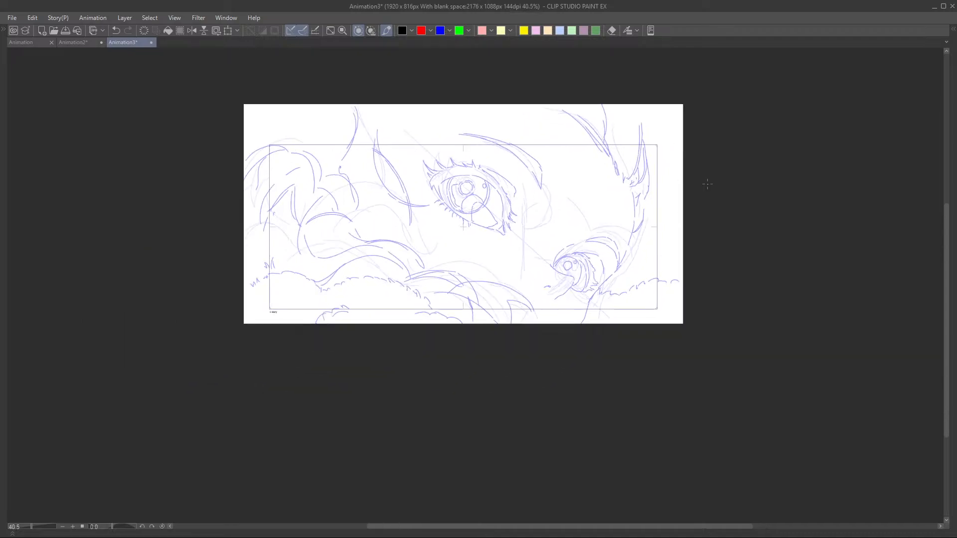
pyautogui.press('h')
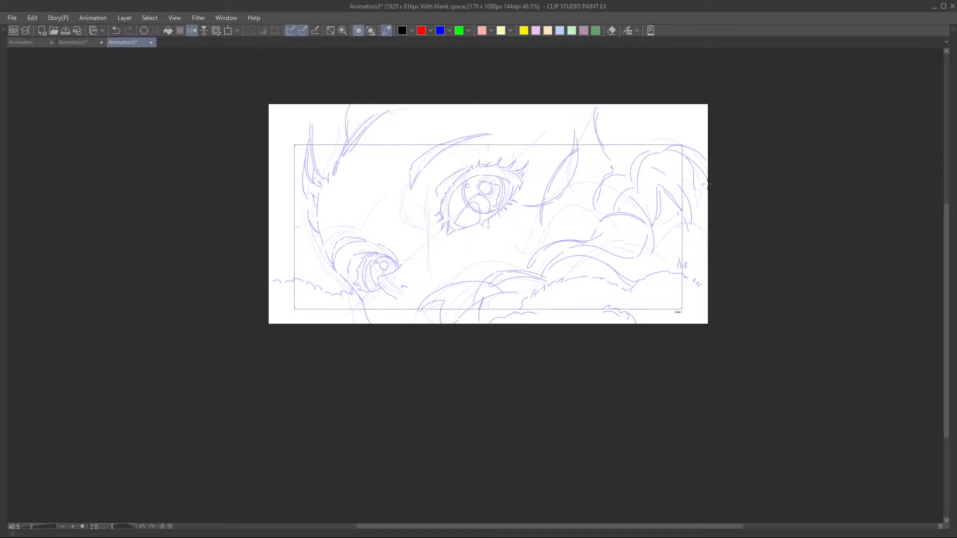
pyautogui.press('h')
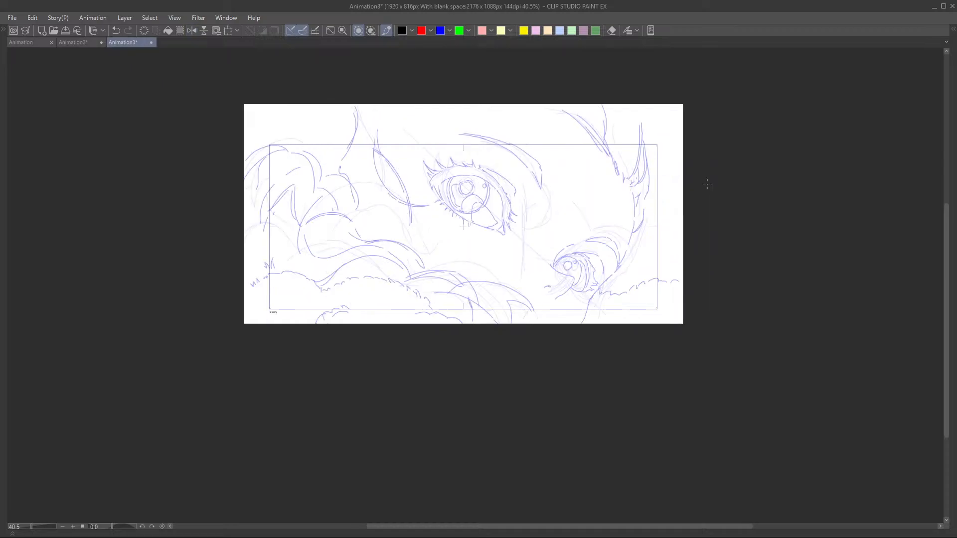
pyautogui.press('h')
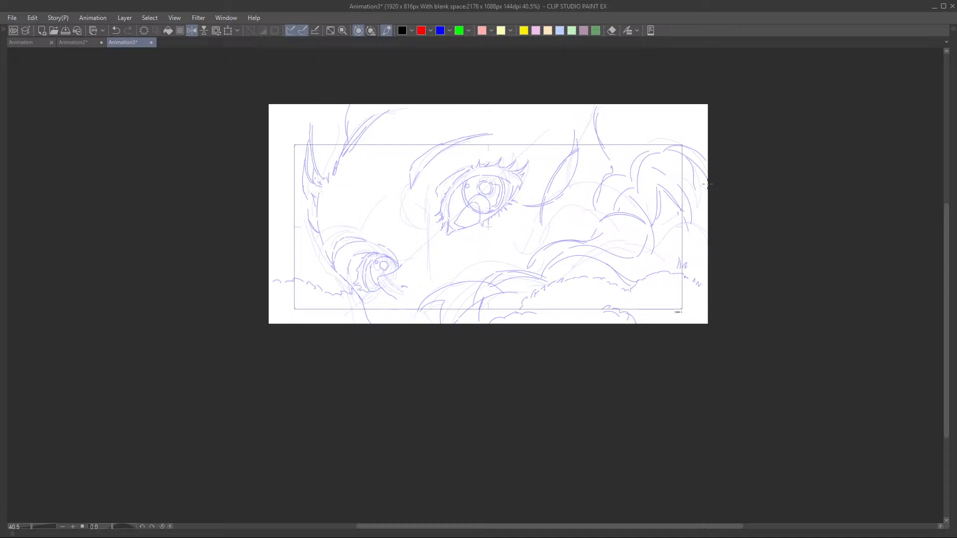
pyautogui.press('h')
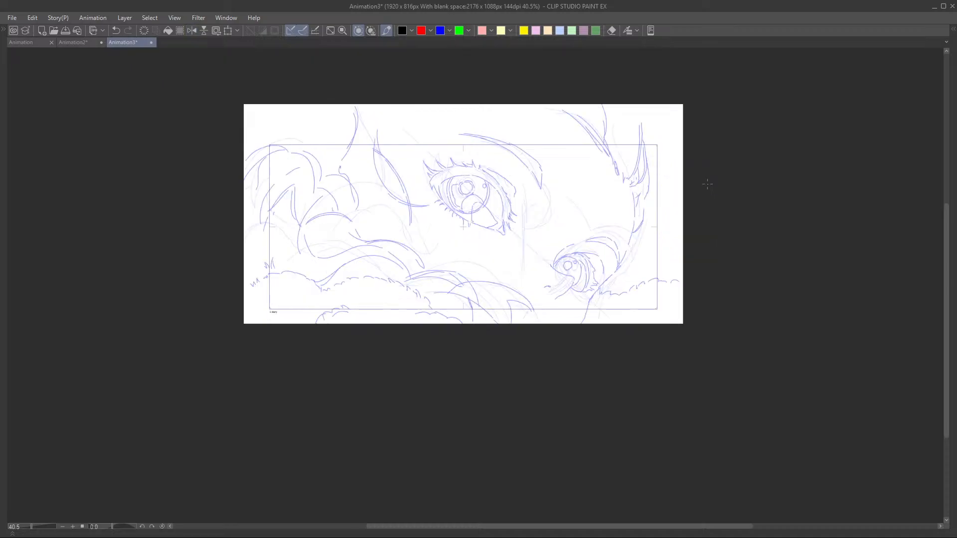
# - Show the hidden palettes and hide the 29% opacity rough sketch layer so only the clean line art is displayed
pyautogui.press('Tab')
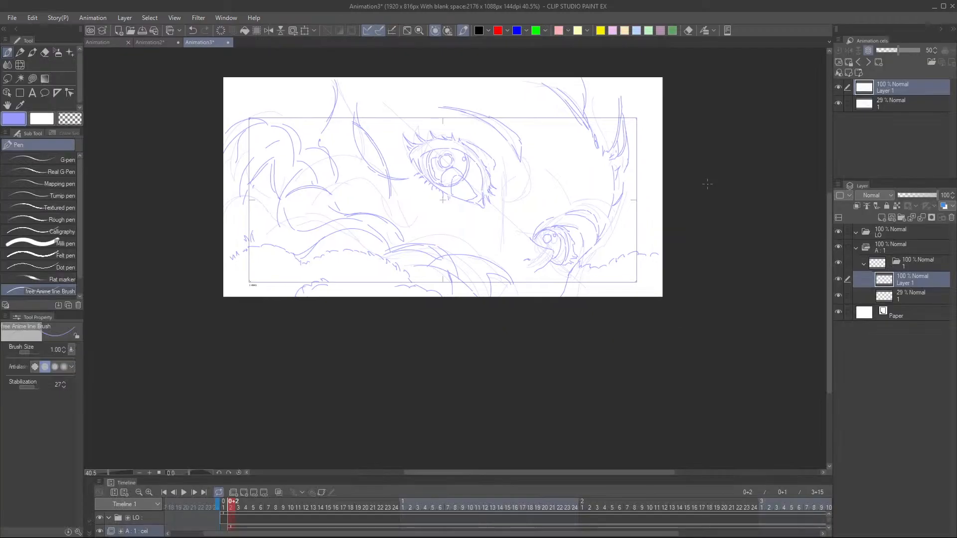
pyautogui.moveTo(550, 207); pyautogui.dragTo(588, 307)
pyautogui.scroll(1, 590, 308)
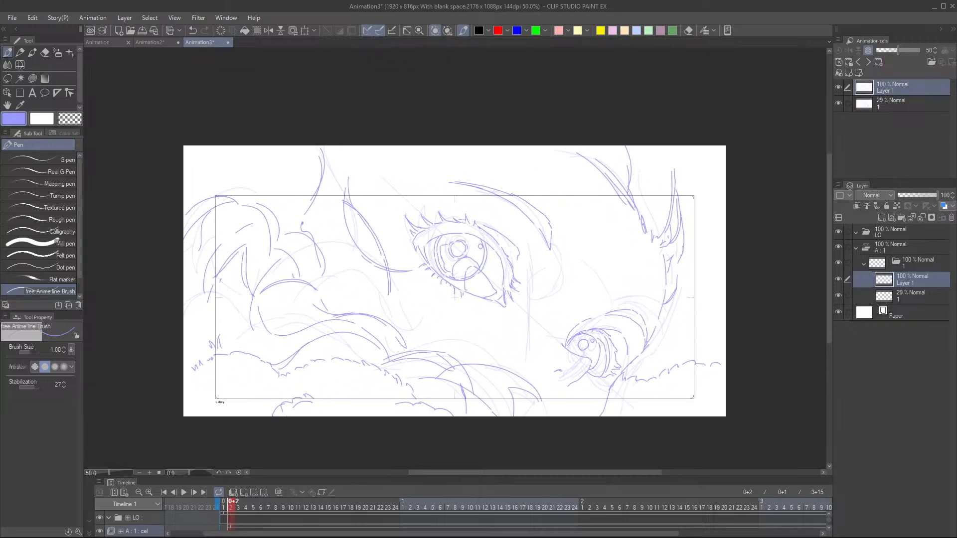
pyautogui.click(838, 296)
pyautogui.moveTo(688, 343); pyautogui.dragTo(617, 341)
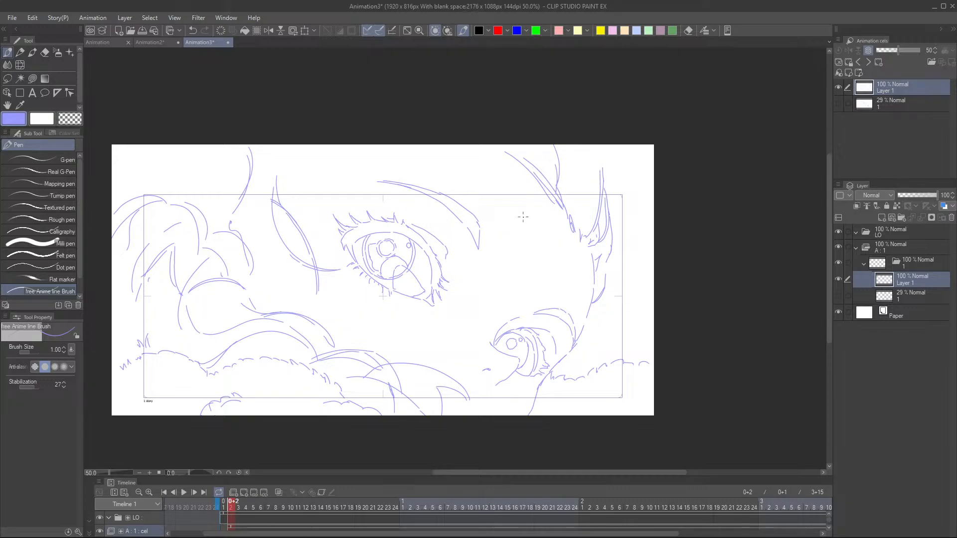
pyautogui.moveTo(506, 265); pyautogui.dragTo(540, 252)
pyautogui.scroll(2, 540, 252)
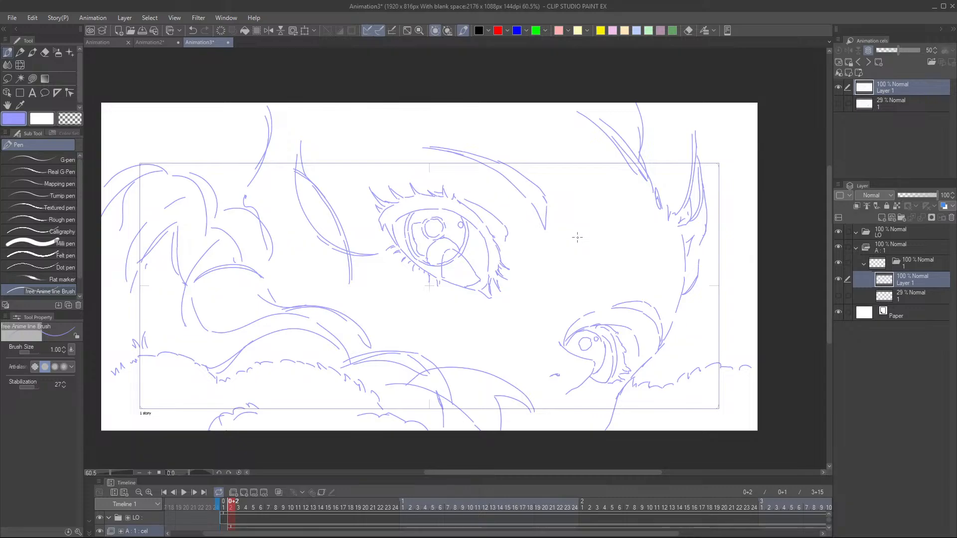
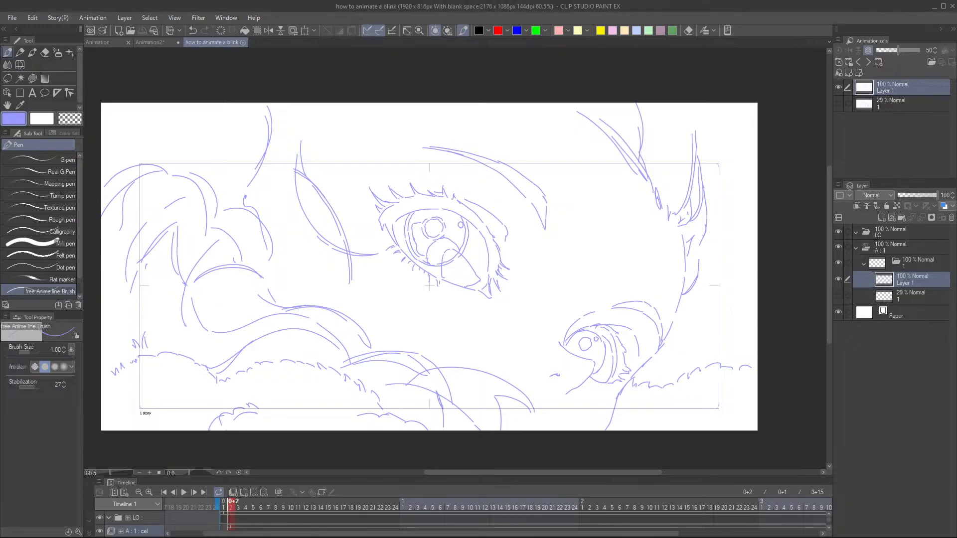
pyautogui.moveTo(562, 286); pyautogui.dragTo(536, 231)
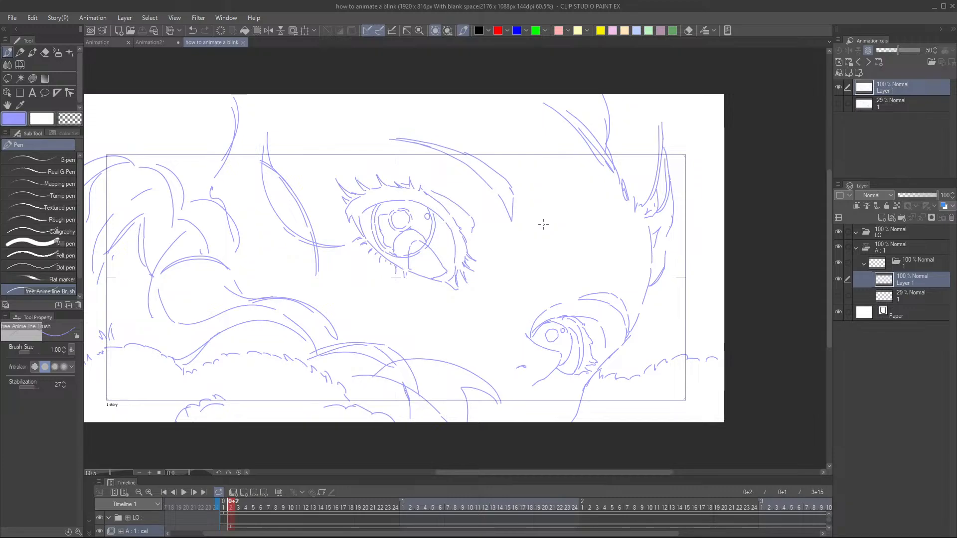
pyautogui.moveTo(532, 251); pyautogui.dragTo(532, 228)
pyautogui.scroll(-2, 532, 228)
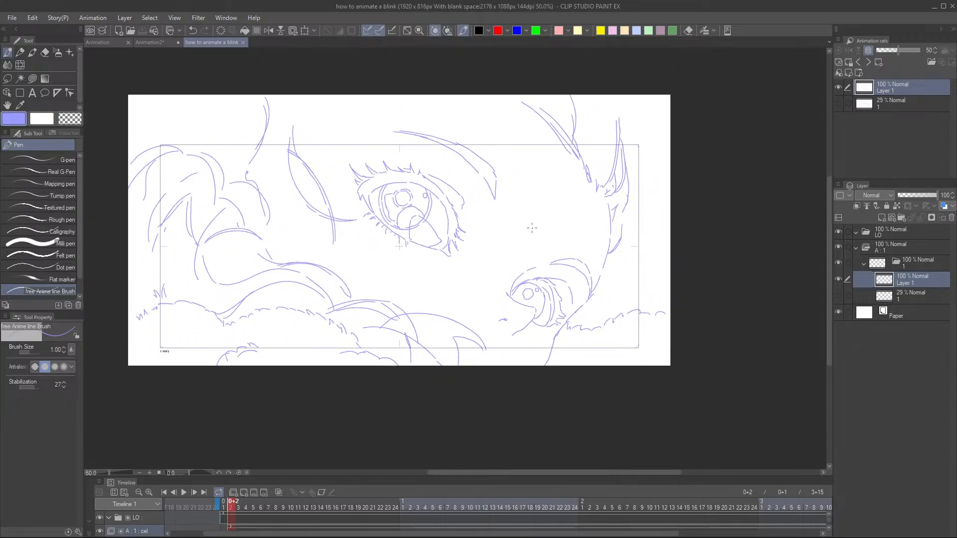
pyautogui.scroll(2, 532, 228)
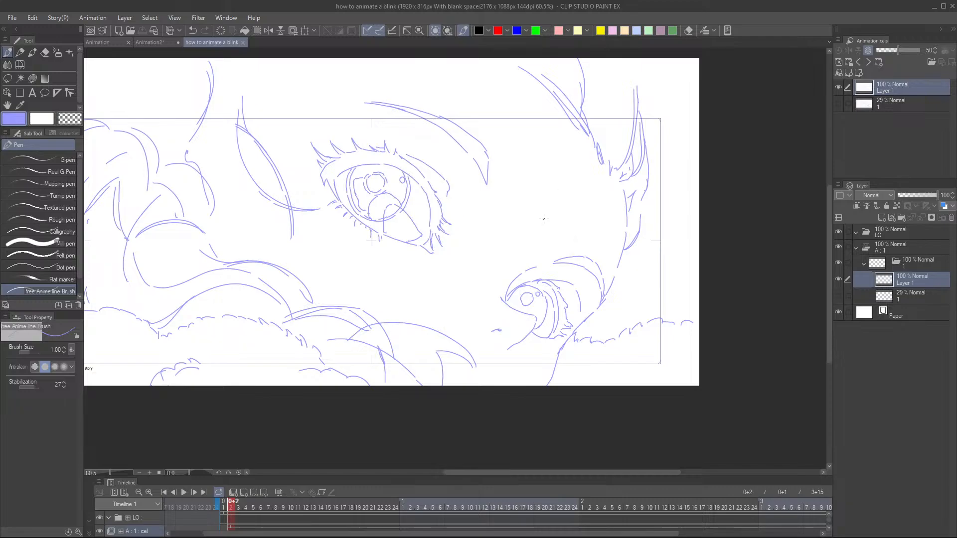
pyautogui.moveTo(524, 240); pyautogui.dragTo(534, 233)
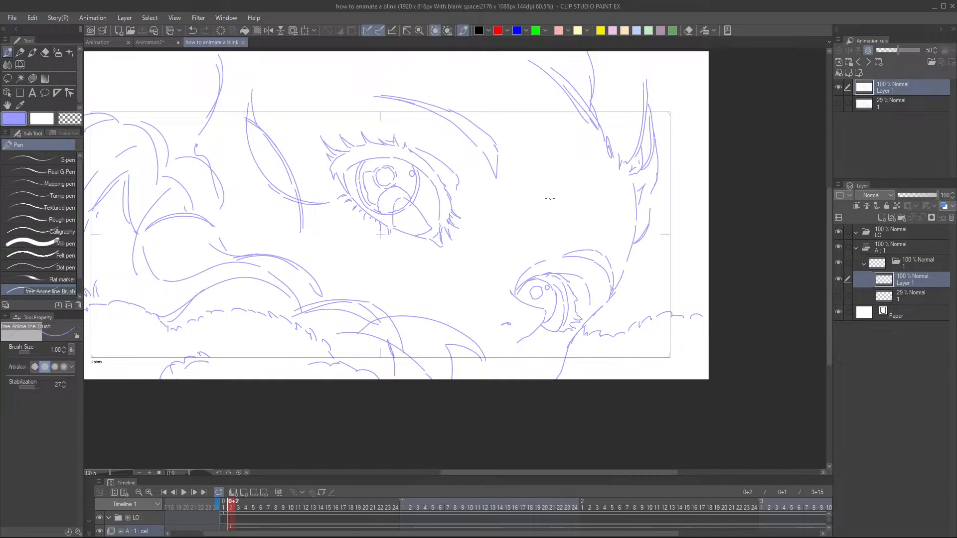
pyautogui.scroll(1, 557, 210)
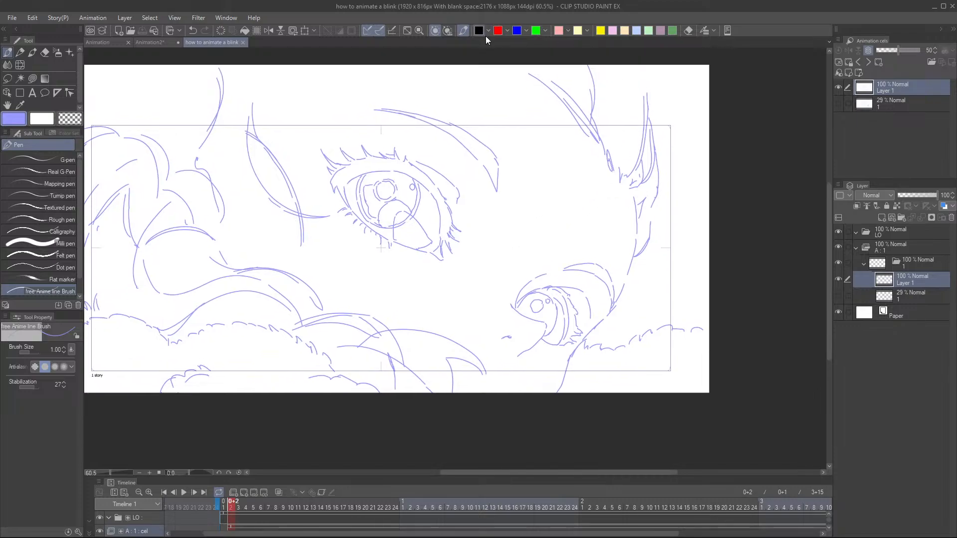
# - Switch the drawing color to red and handwrite "A ~ B1" on the face between the large eye and the face contour
pyautogui.click(497, 30)
pyautogui.moveTo(565, 153); pyautogui.dragTo(578, 157)
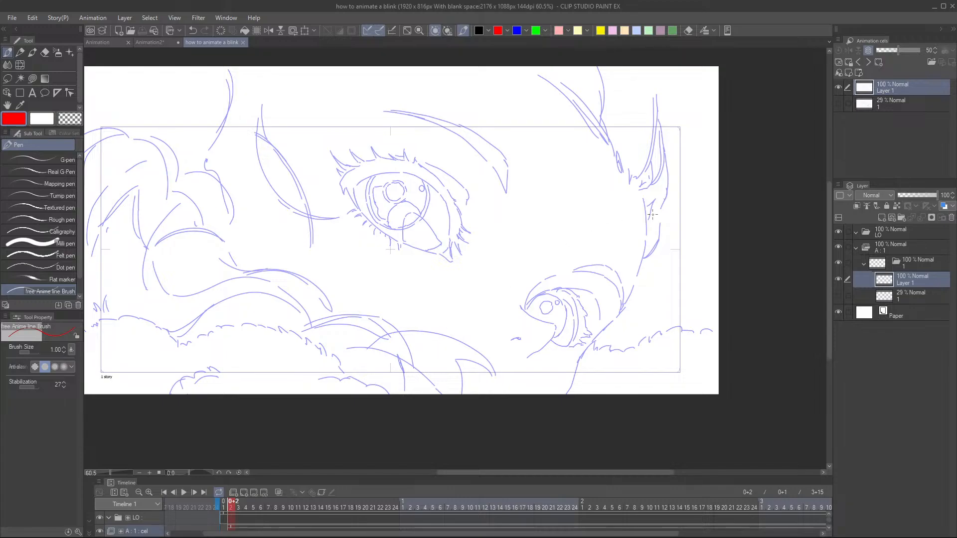
pyautogui.moveTo(553, 204)
pyautogui.mouseDown()
pyautogui.moveTo(563, 183)
pyautogui.moveTo(561, 205)
pyautogui.mouseUp()
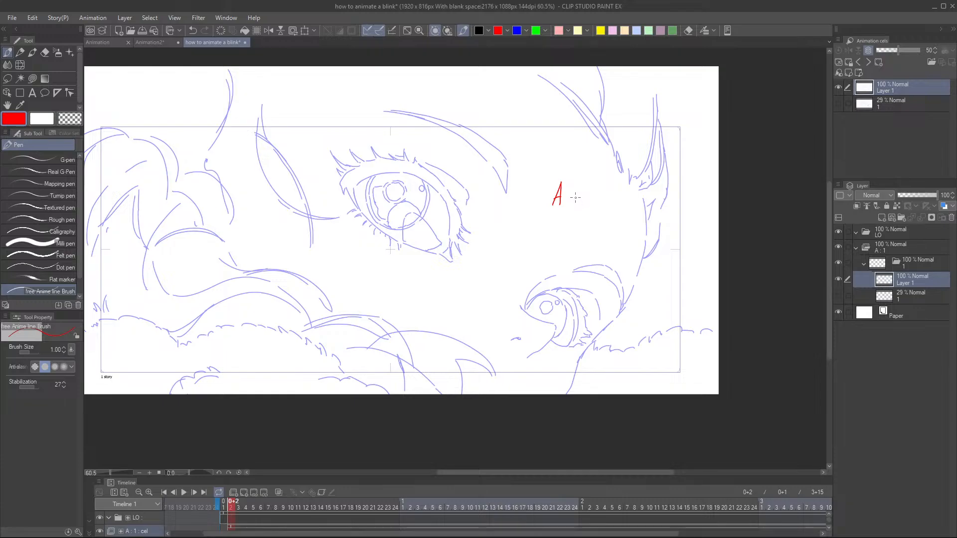
pyautogui.moveTo(573, 199)
pyautogui.mouseDown()
pyautogui.moveTo(611, 175)
pyautogui.moveTo(584, 186)
pyautogui.mouseUp()
pyautogui.hotkey('ctrl', 'z')
pyautogui.moveTo(586, 167)
pyautogui.mouseDown()
pyautogui.moveTo(586, 185)
pyautogui.moveTo(599, 171)
pyautogui.mouseUp()
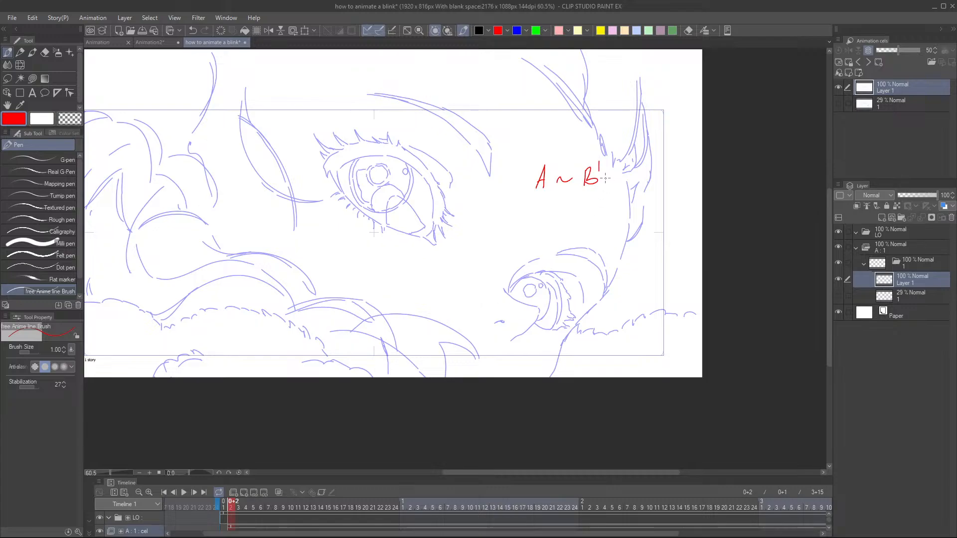
# - Extend the red note with "~ B4" and strike a short line through its first tilde
pyautogui.moveTo(565, 173)
pyautogui.mouseDown()
pyautogui.moveTo(563, 196)
pyautogui.moveTo(619, 175)
pyautogui.mouseUp()
pyautogui.moveTo(627, 166); pyautogui.dragTo(627, 185)
pyautogui.moveTo(627, 165)
pyautogui.mouseDown()
pyautogui.moveTo(628, 186)
pyautogui.moveTo(644, 172)
pyautogui.mouseUp()
pyautogui.moveTo(612, 252); pyautogui.dragTo(610, 260)
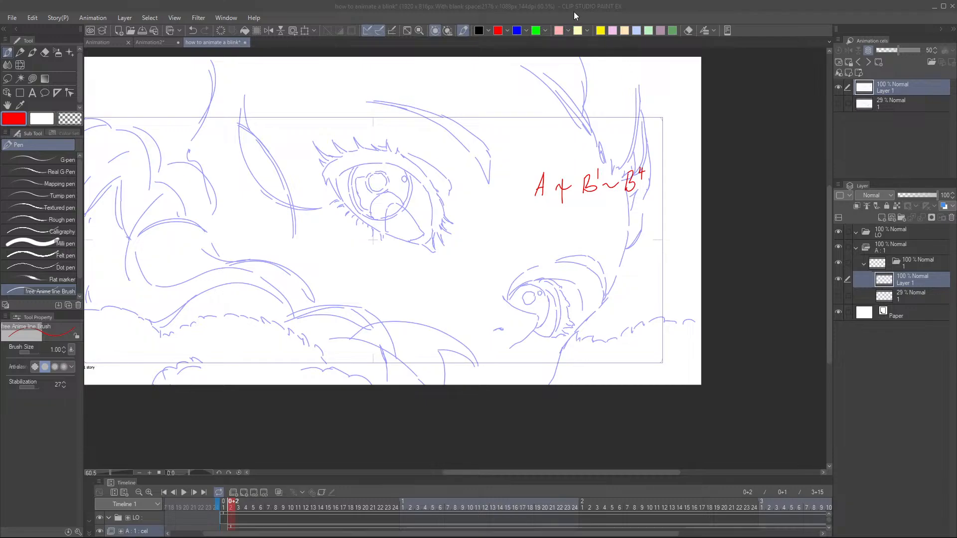
# - Collapse the A animation folder and rename it "lo"
pyautogui.moveTo(574, 13); pyautogui.dragTo(576, 5)
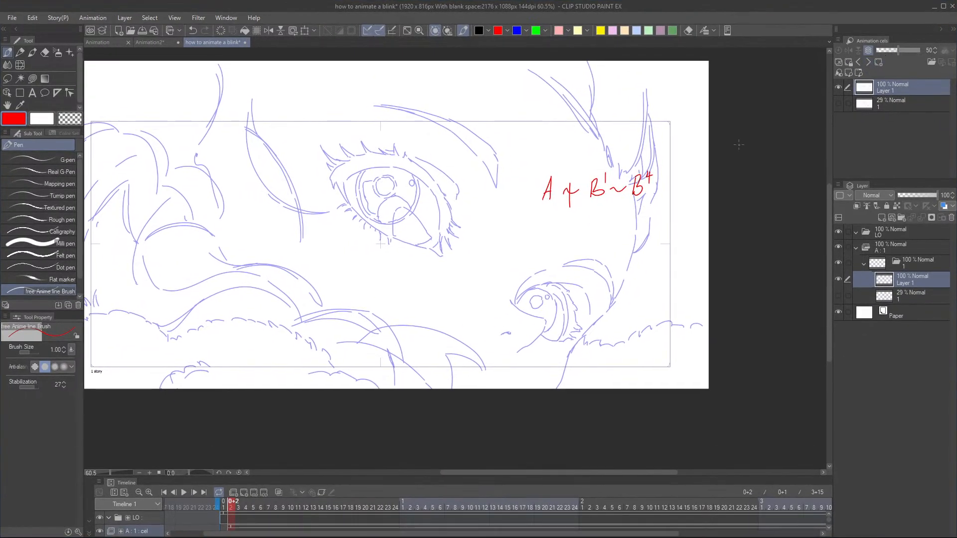
pyautogui.click(857, 249)
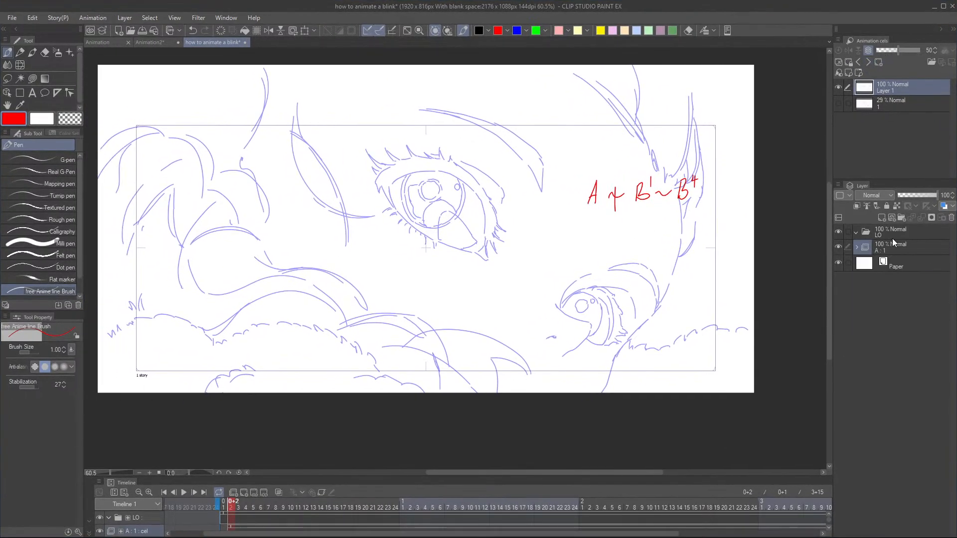
pyautogui.click(893, 250)
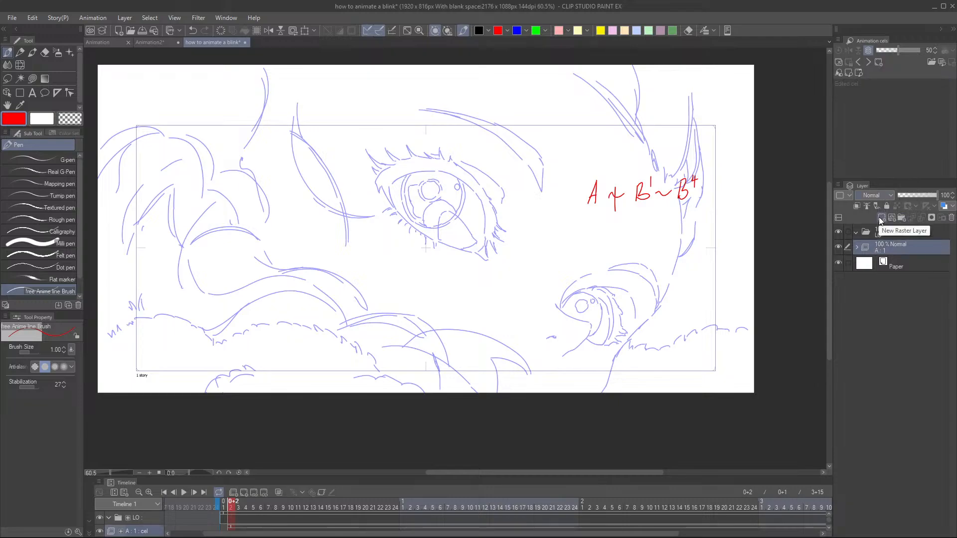
pyautogui.doubleClick(892, 245)
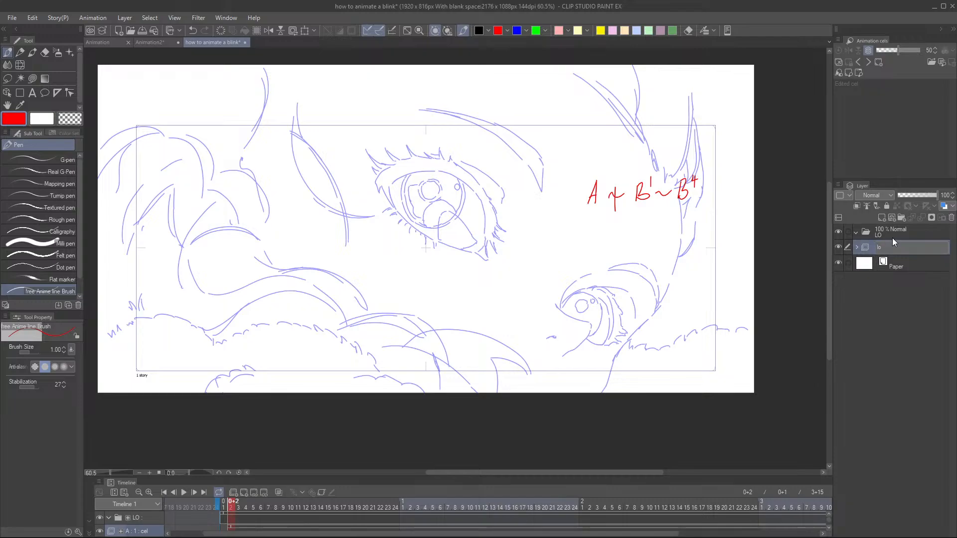
pyautogui.press('Escape')
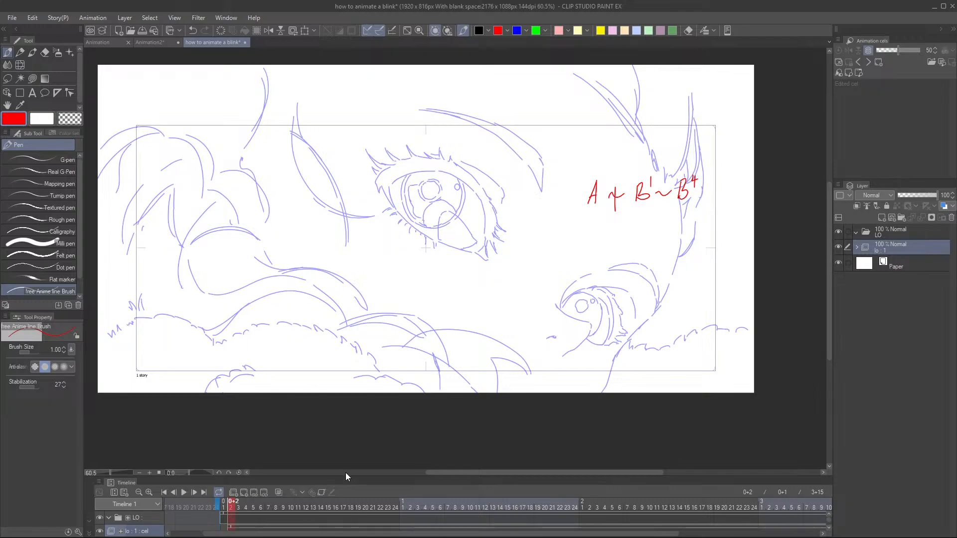
# - Extend the lo folder's timeline clip back to frame 1 and move the playhead to that frame
pyautogui.moveTo(345, 477); pyautogui.dragTo(343, 429)
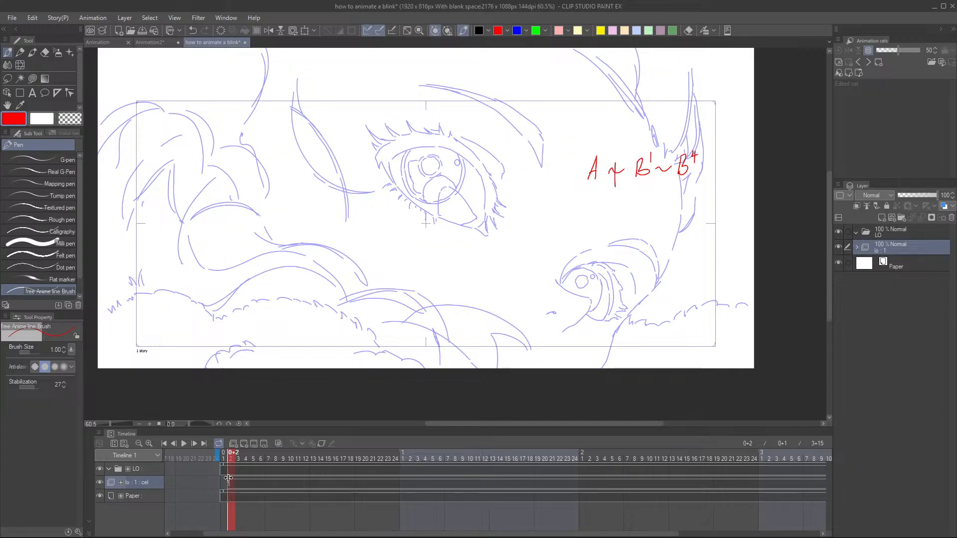
pyautogui.moveTo(228, 478); pyautogui.dragTo(222, 477)
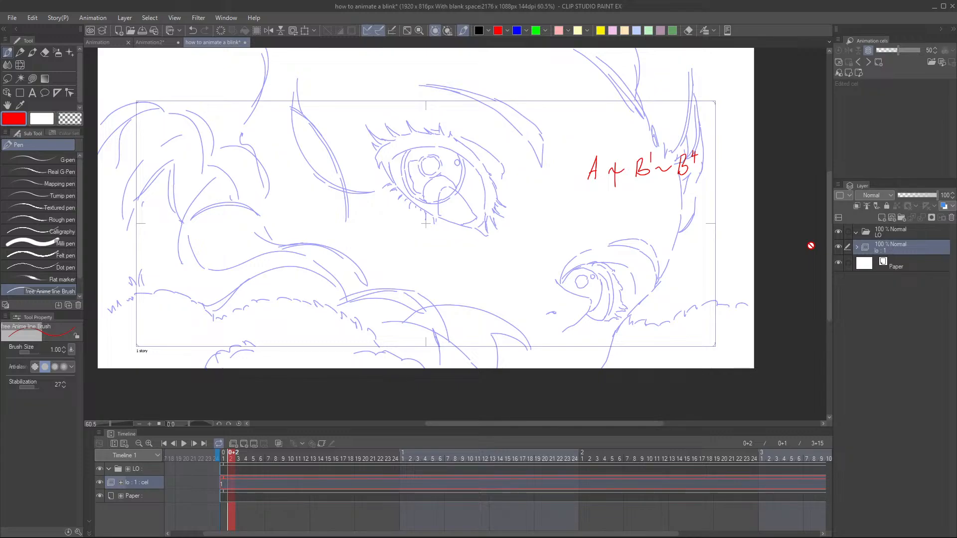
pyautogui.click(166, 444)
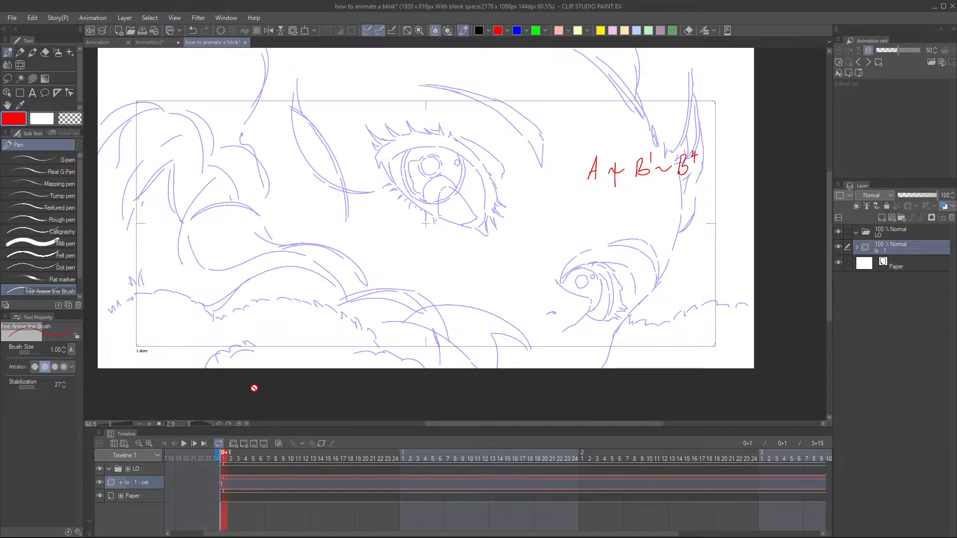
# - Add an animation folder named B above the lo folder and create cel 1 in it
pyautogui.click(233, 443)
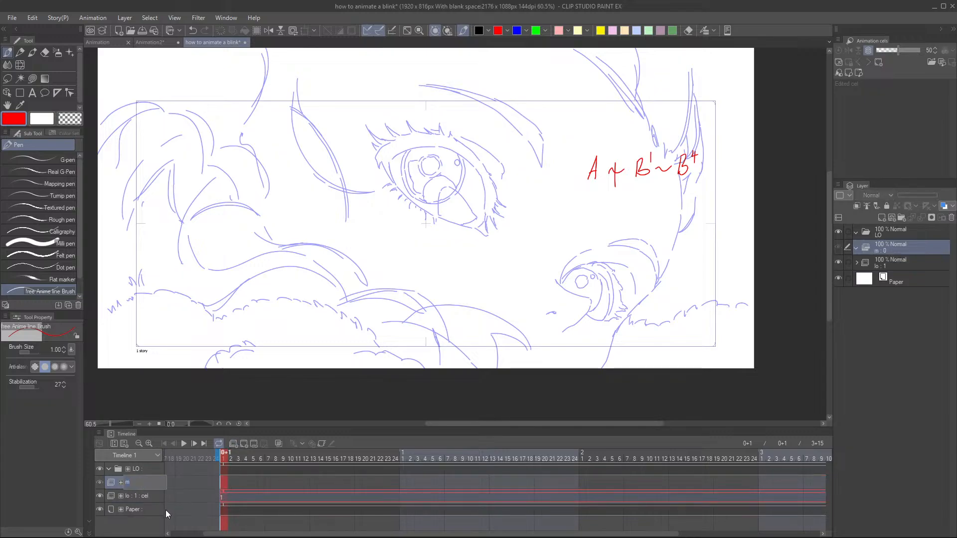
pyautogui.write('B : 1 : cel')
pyautogui.click(904, 217)
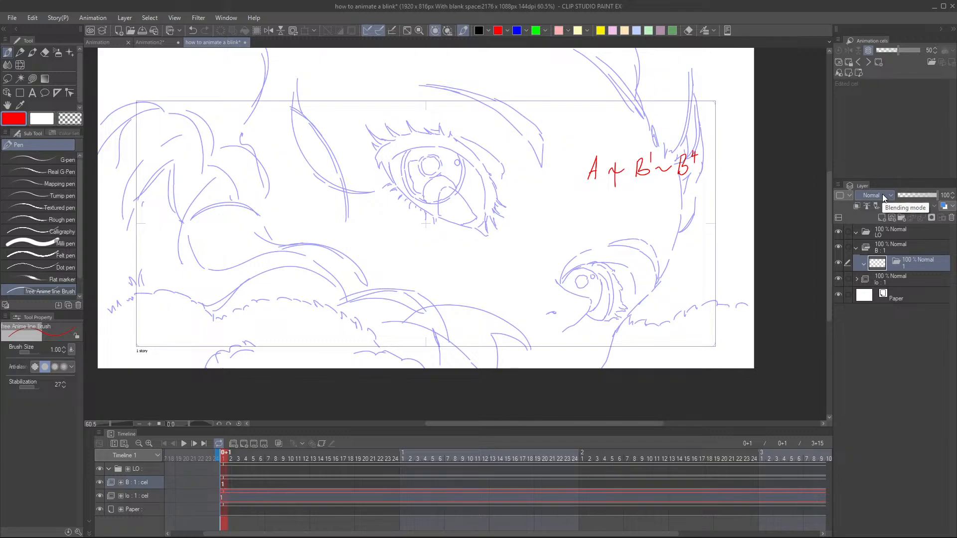
# - Lower the lo folder's opacity to 15% and add a raster layer inside cel 1 of the B folder
pyautogui.click(895, 278)
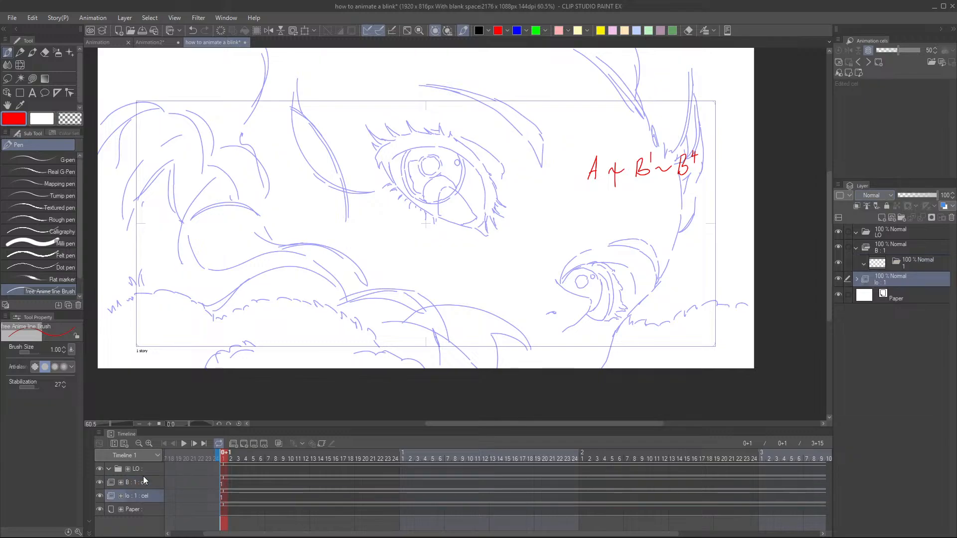
pyautogui.click(904, 194)
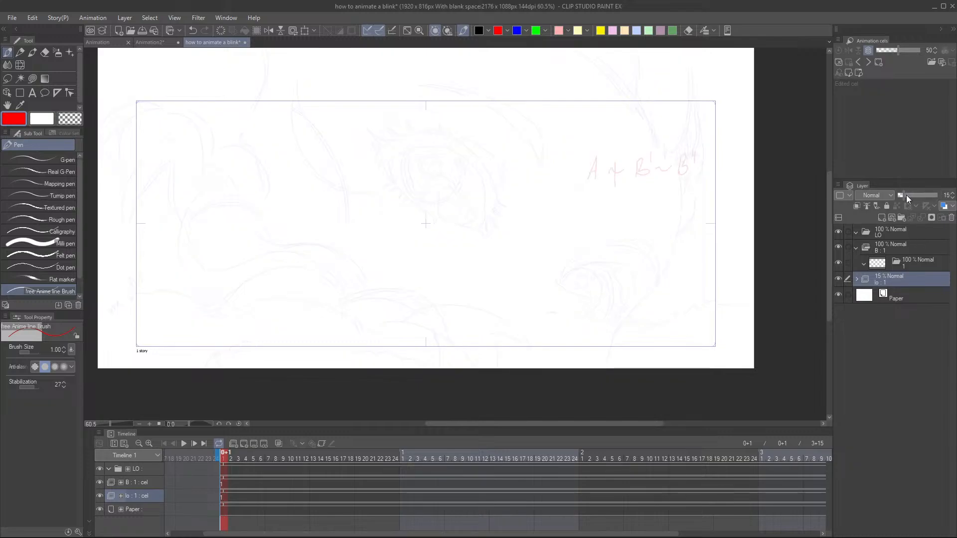
pyautogui.click(916, 261)
pyautogui.click(880, 218)
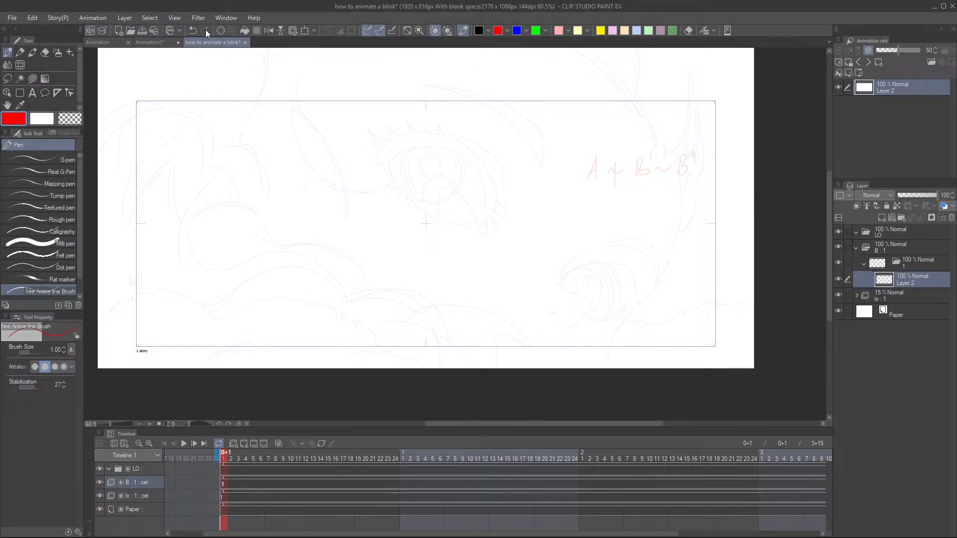
# - Review the Ink settings in the free Anime line Brush's sub tool details
pyautogui.click(226, 19)
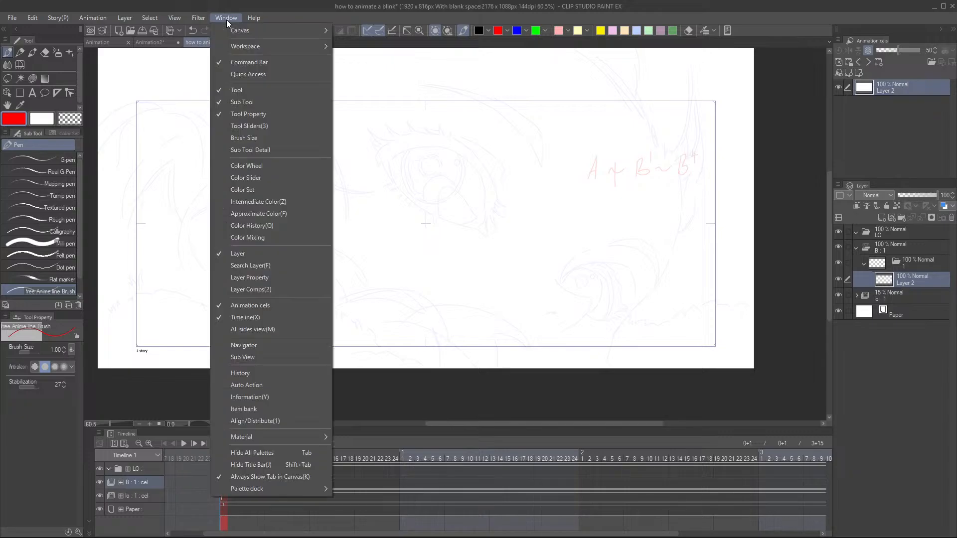
pyautogui.click(250, 149)
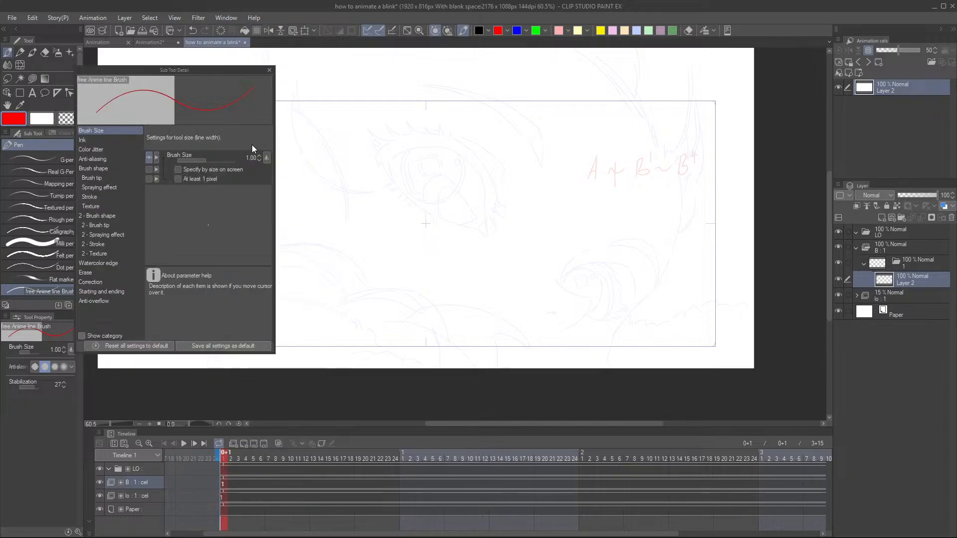
pyautogui.click(95, 140)
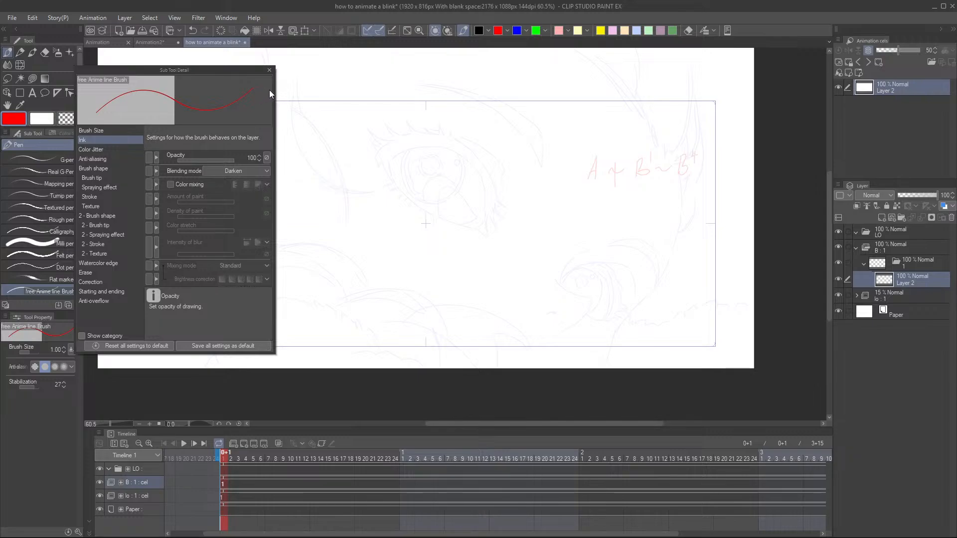
pyautogui.click(269, 71)
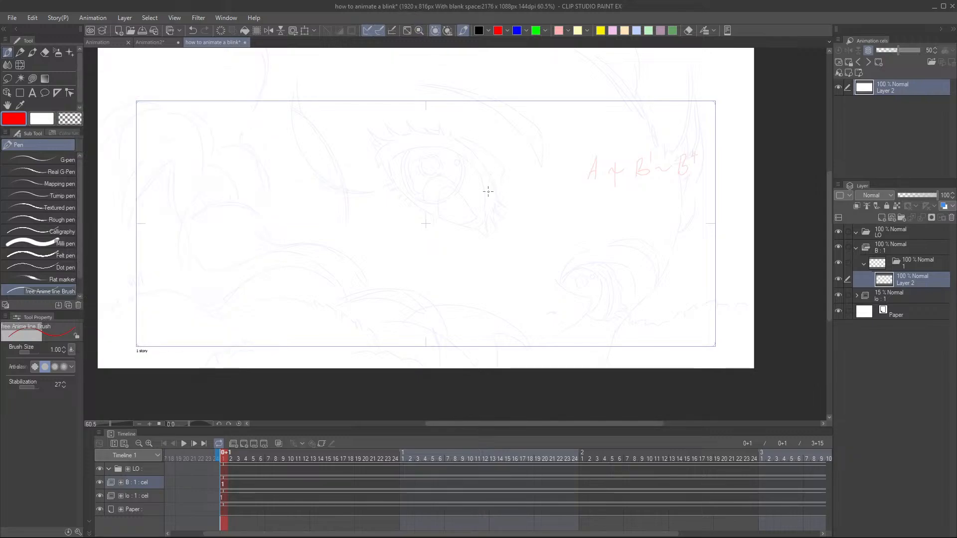
# - Switch the drawing color to black and ink the short jagged lash outline at the large eye's left corner
pyautogui.moveTo(487, 191); pyautogui.dragTo(463, 227)
pyautogui.hotkey('ctrl', 'alt', '0')
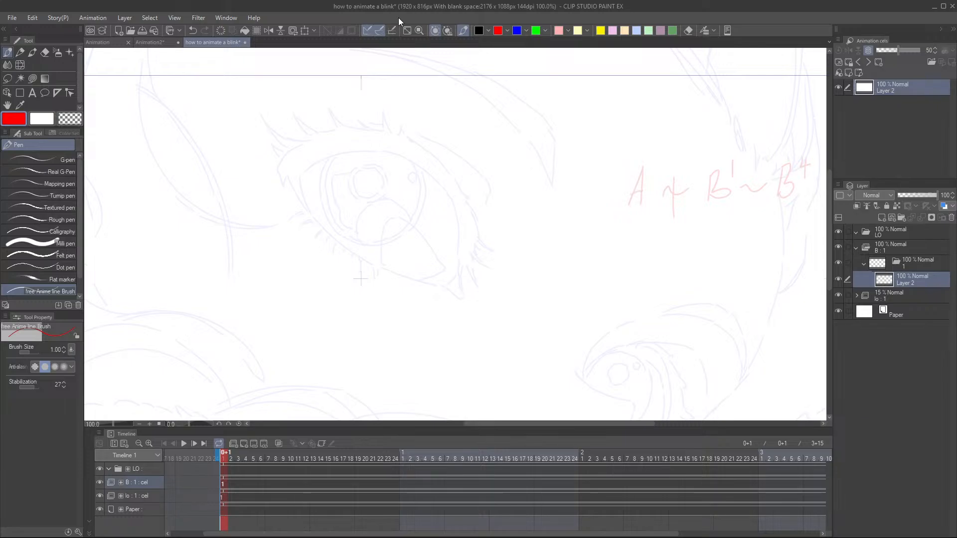
pyautogui.click(478, 31)
pyautogui.moveTo(417, 222); pyautogui.dragTo(408, 235)
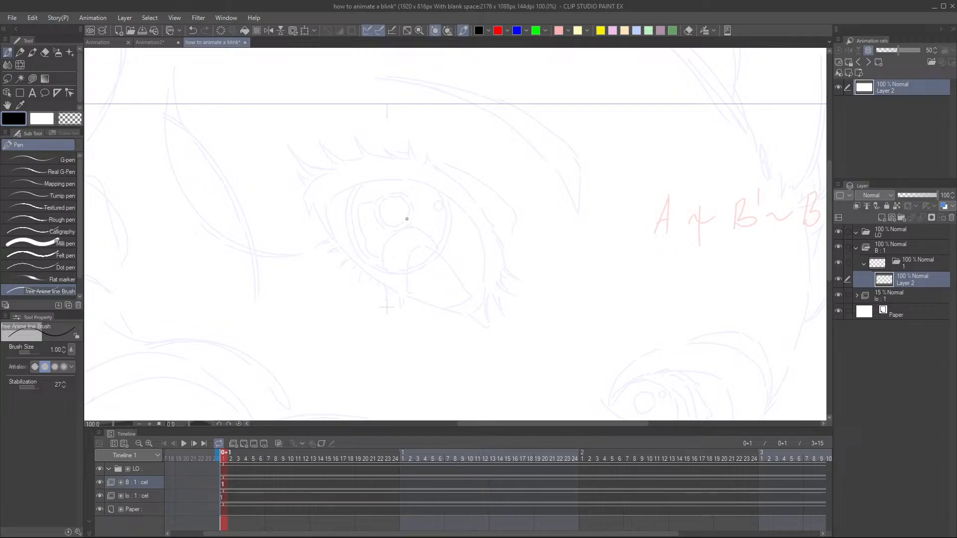
pyautogui.scroll(3, 355, 200)
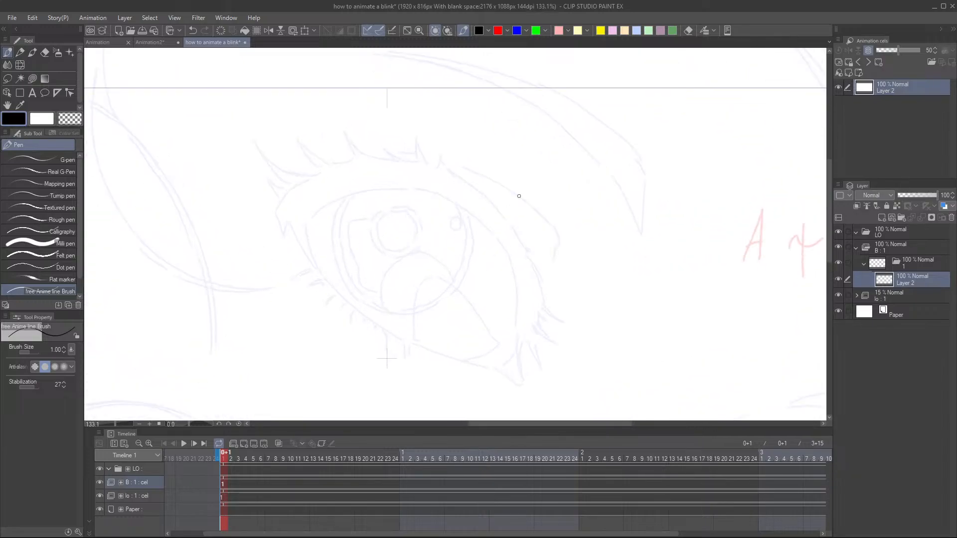
pyautogui.moveTo(435, 237); pyautogui.dragTo(395, 236)
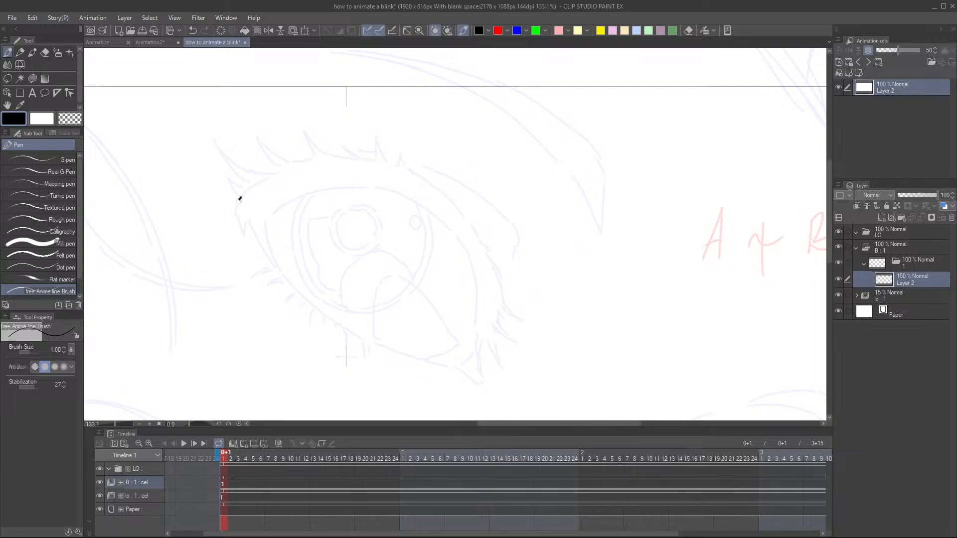
pyautogui.moveTo(241, 197)
pyautogui.mouseDown()
pyautogui.moveTo(238, 227)
pyautogui.moveTo(240, 209)
pyautogui.moveTo(264, 252)
pyautogui.mouseUp()
pyautogui.hotkey('ctrl', 'z')
pyautogui.hotkey('ctrl', 'z')
pyautogui.moveTo(265, 223); pyautogui.dragTo(264, 255)
pyautogui.hotkey('ctrl', 'z')
pyautogui.moveTo(265, 223); pyautogui.dragTo(267, 246)
pyautogui.scroll(-3, 278, 209)
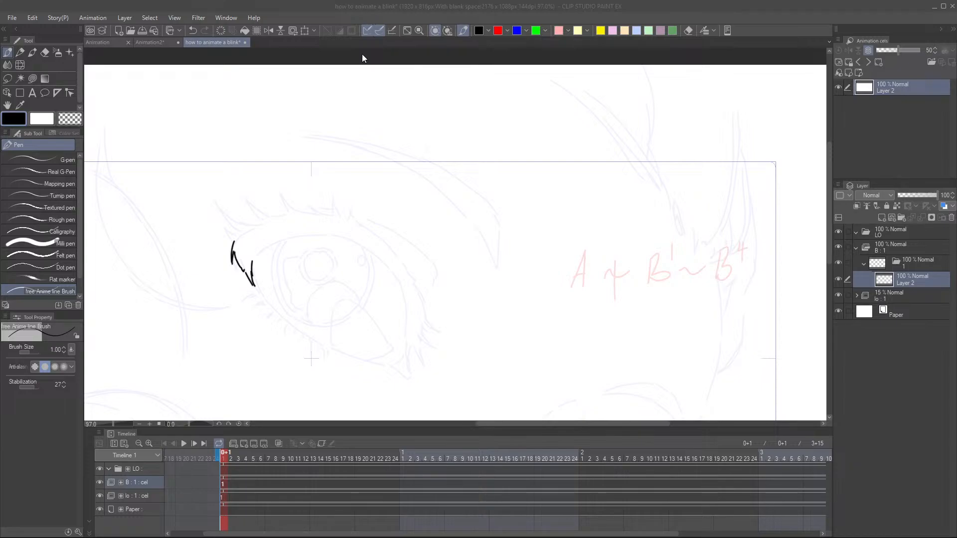
# - Ink the first small pointed lash just above the large eye's left corner, following the faded sketch
pyautogui.click(378, 16)
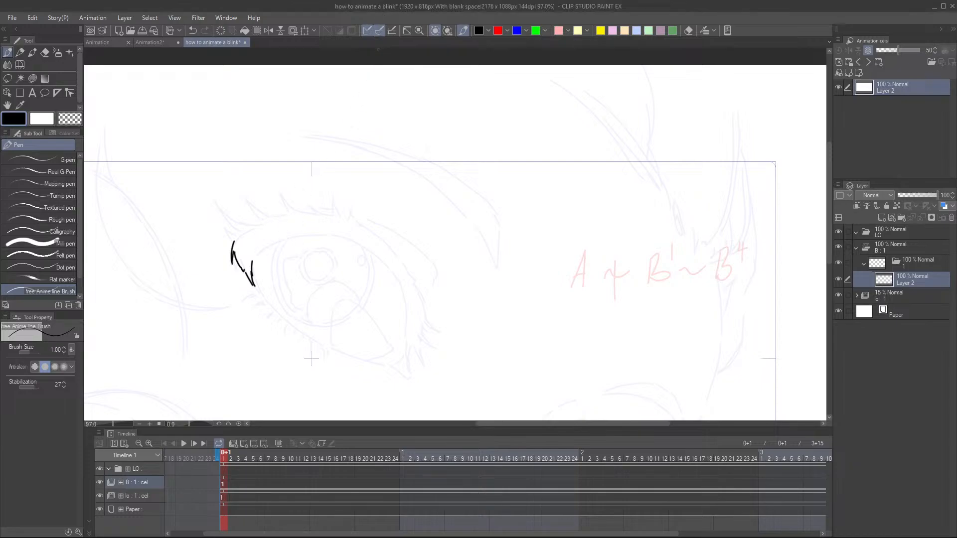
pyautogui.moveTo(348, 242); pyautogui.dragTo(353, 237)
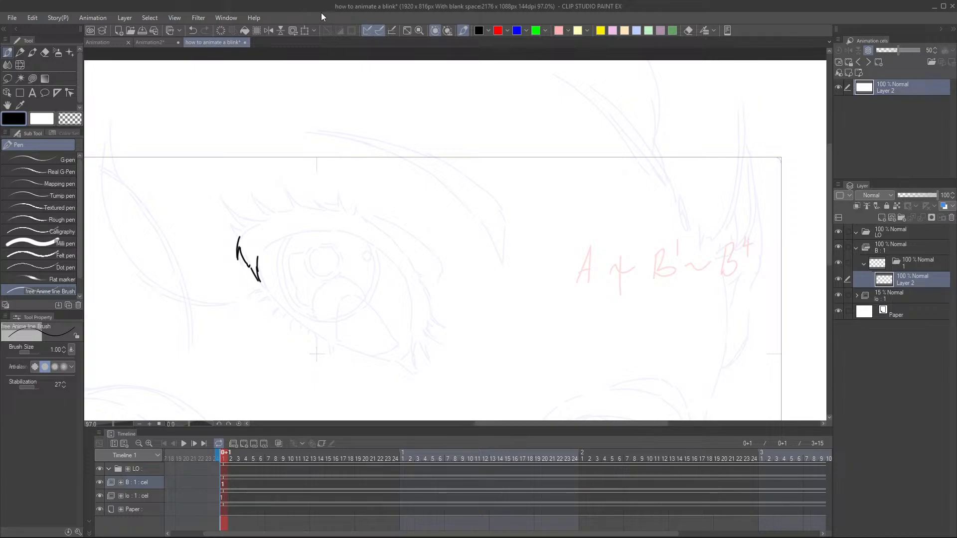
pyautogui.scroll(2, 305, 247)
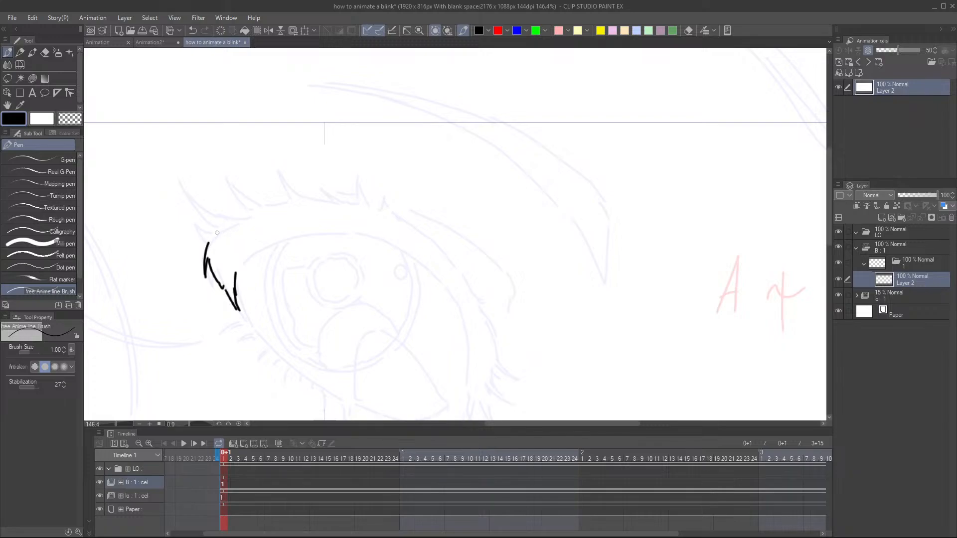
pyautogui.moveTo(209, 243); pyautogui.dragTo(218, 229)
pyautogui.hotkey('ctrl', 'z')
pyautogui.moveTo(218, 228)
pyautogui.mouseDown()
pyautogui.moveTo(200, 215)
pyautogui.moveTo(223, 219)
pyautogui.mouseUp()
pyautogui.moveTo(342, 192); pyautogui.dragTo(345, 170)
pyautogui.scroll(-4, 346, 171)
pyautogui.moveTo(349, 135); pyautogui.dragTo(350, 124)
pyautogui.moveTo(283, 195); pyautogui.dragTo(280, 215)
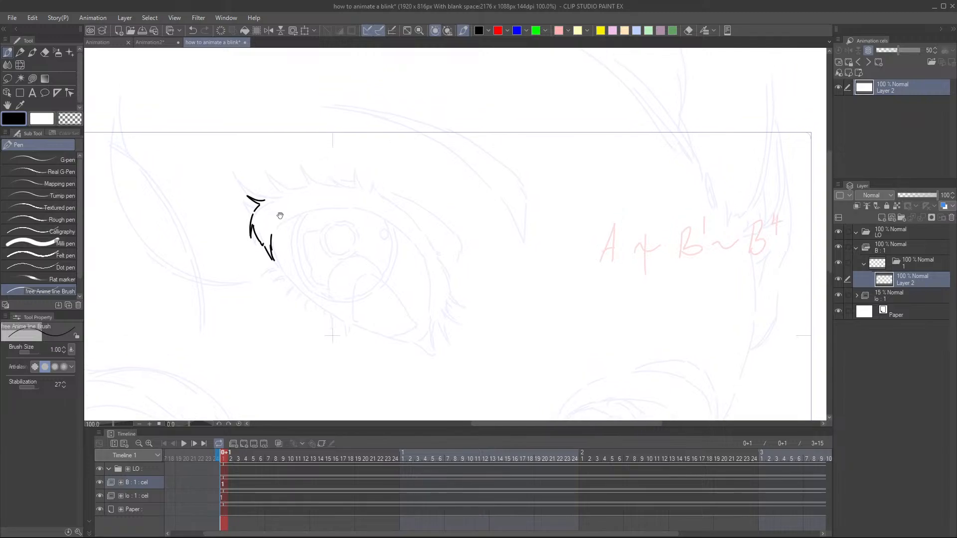
# - Try a longer upper lash, undo it, and set the brush's stabilization to 37
pyautogui.scroll(1, 277, 222)
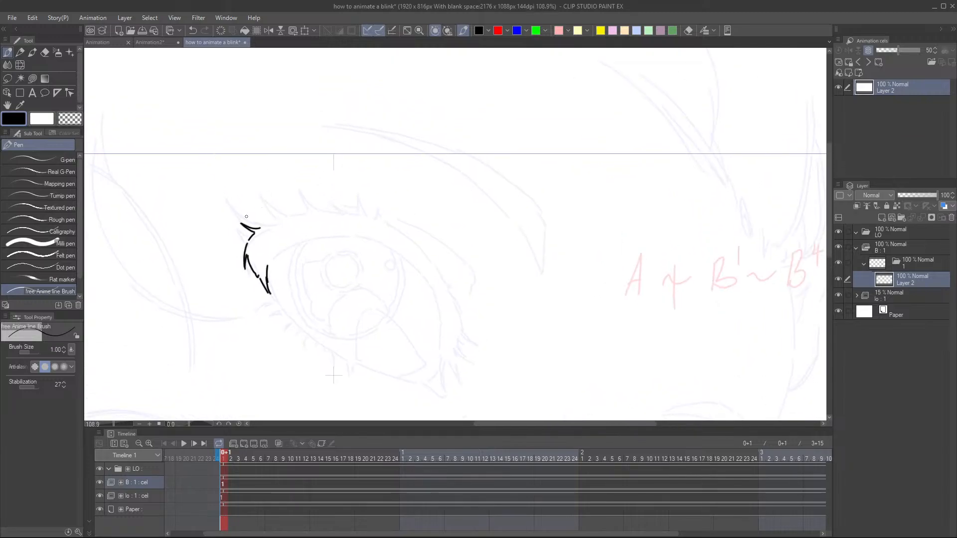
pyautogui.moveTo(229, 198); pyautogui.dragTo(262, 228)
pyautogui.hotkey('ctrl', 'z')
pyautogui.hotkey('ctrl', 'z')
pyautogui.hotkey('ctrl', 'z')
pyautogui.click(64, 383)
pyautogui.click(64, 382)
pyautogui.click(65, 382)
pyautogui.click(65, 382)
pyautogui.click(65, 382)
pyautogui.click(65, 382)
pyautogui.hotkey('ctrl', 'z')
# - Ink the two long pointed lashes at the left end of the large eye's upper lid, redoing unsatisfactory strokes
pyautogui.moveTo(235, 204)
pyautogui.mouseDown()
pyautogui.moveTo(272, 223)
pyautogui.moveTo(242, 211)
pyautogui.moveTo(254, 219)
pyautogui.moveTo(268, 222)
pyautogui.moveTo(244, 212)
pyautogui.moveTo(281, 217)
pyautogui.mouseUp()
pyautogui.hotkey('ctrl', 'z')
pyautogui.hotkey('ctrl', 'z')
pyautogui.hotkey('ctrl', 'z')
pyautogui.moveTo(264, 189); pyautogui.dragTo(280, 217)
pyautogui.hotkey('ctrl', 'z')
pyautogui.hotkey('ctrl', 'z')
pyautogui.moveTo(267, 197); pyautogui.dragTo(288, 213)
pyautogui.scroll(-3, 289, 210)
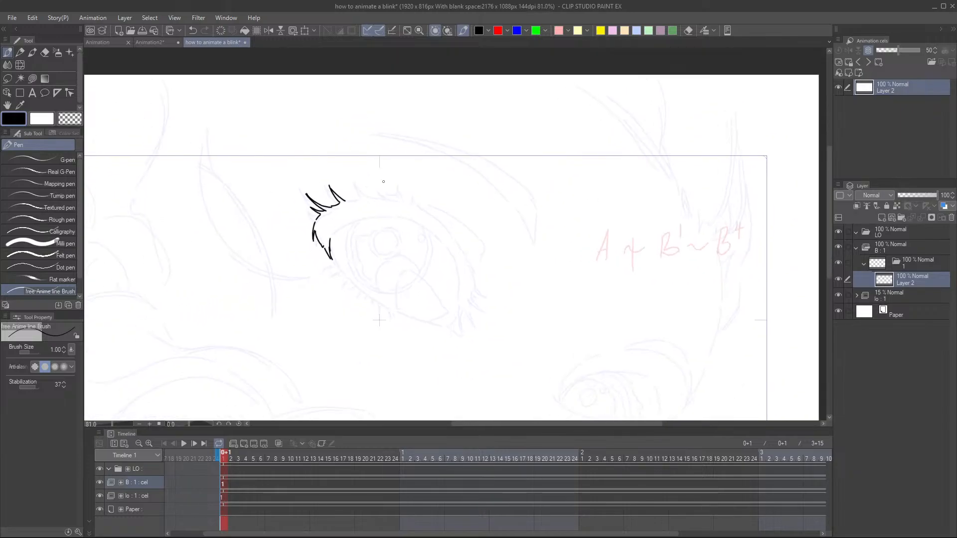
# - Ink the row of spiky lashes and the connecting lid line along the top middle of the large eye
pyautogui.scroll(3, 383, 182)
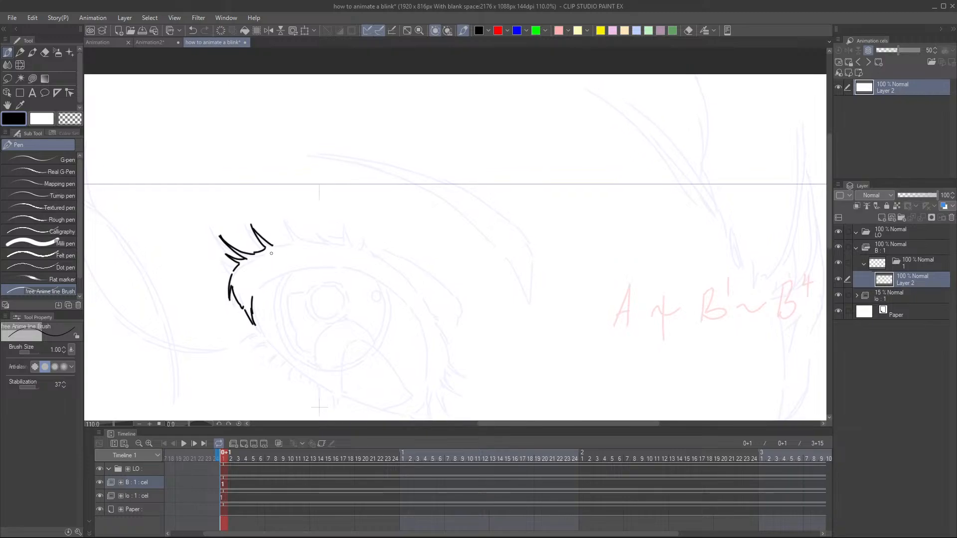
pyautogui.moveTo(273, 246); pyautogui.dragTo(304, 240)
pyautogui.hotkey('ctrl', 'z')
pyautogui.hotkey('ctrl', 'z')
pyautogui.hotkey('ctrl', 'z')
pyautogui.moveTo(302, 240); pyautogui.dragTo(298, 225)
pyautogui.moveTo(310, 238); pyautogui.dragTo(303, 233)
pyautogui.moveTo(311, 239); pyautogui.dragTo(332, 240)
pyautogui.moveTo(333, 238); pyautogui.dragTo(347, 243)
pyautogui.moveTo(345, 223); pyautogui.dragTo(361, 245)
pyautogui.hotkey('ctrl', 'z')
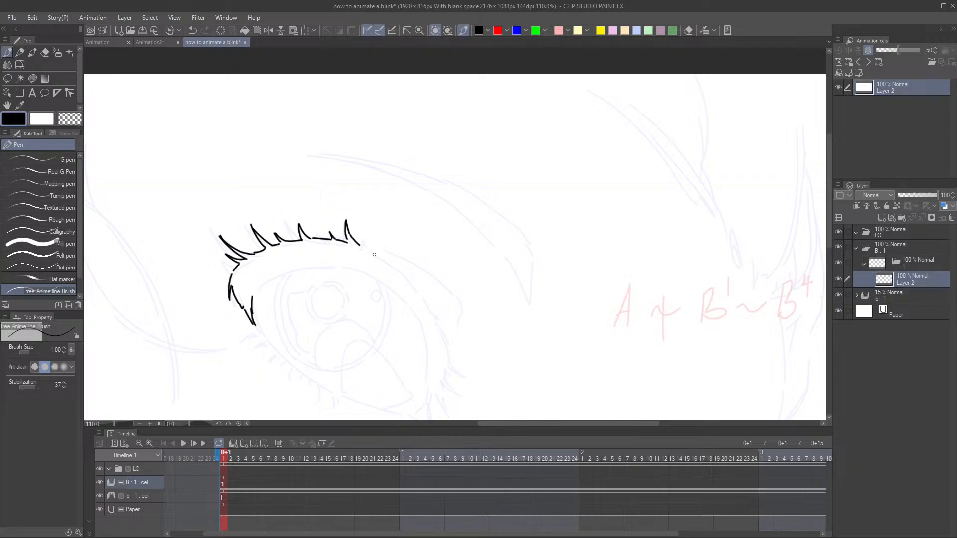
# - Extend the upper lash line to the right with two smaller lashes past the tall middle one
pyautogui.moveTo(363, 246); pyautogui.dragTo(367, 248)
pyautogui.moveTo(368, 238)
pyautogui.mouseDown()
pyautogui.moveTo(371, 246)
pyautogui.moveTo(321, 205)
pyautogui.moveTo(341, 237)
pyautogui.mouseUp()
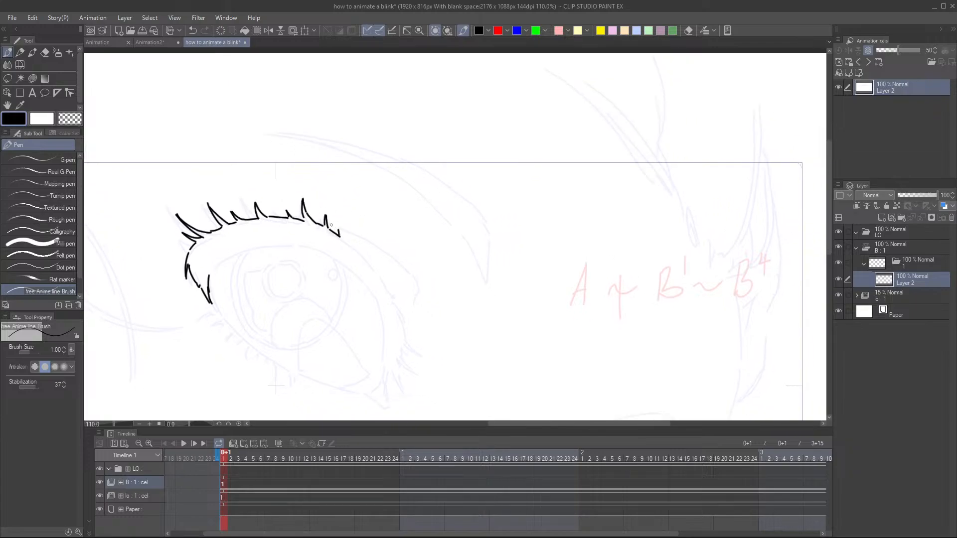
pyautogui.hotkey('ctrl', 'z')
pyautogui.moveTo(341, 237); pyautogui.dragTo(346, 240)
pyautogui.scroll(-3, 356, 237)
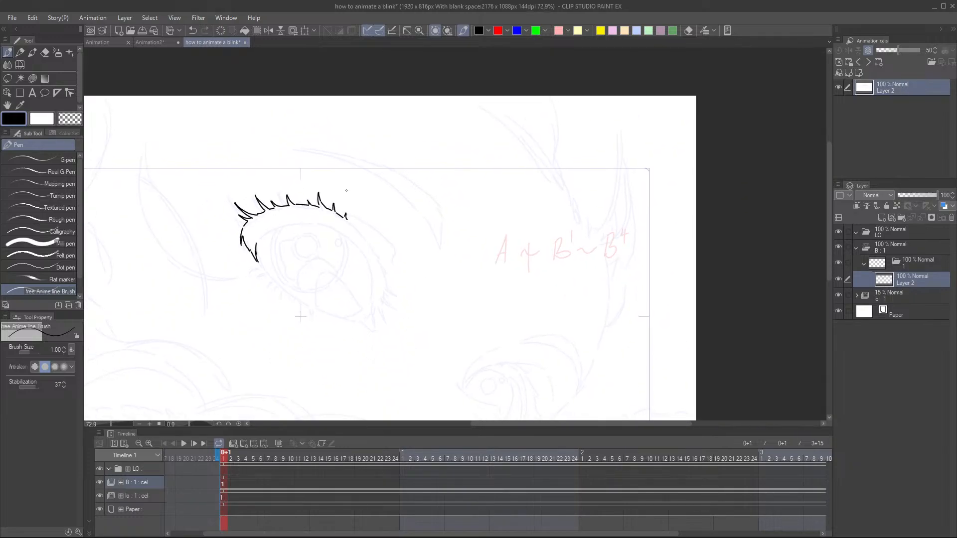
pyautogui.scroll(3, 347, 190)
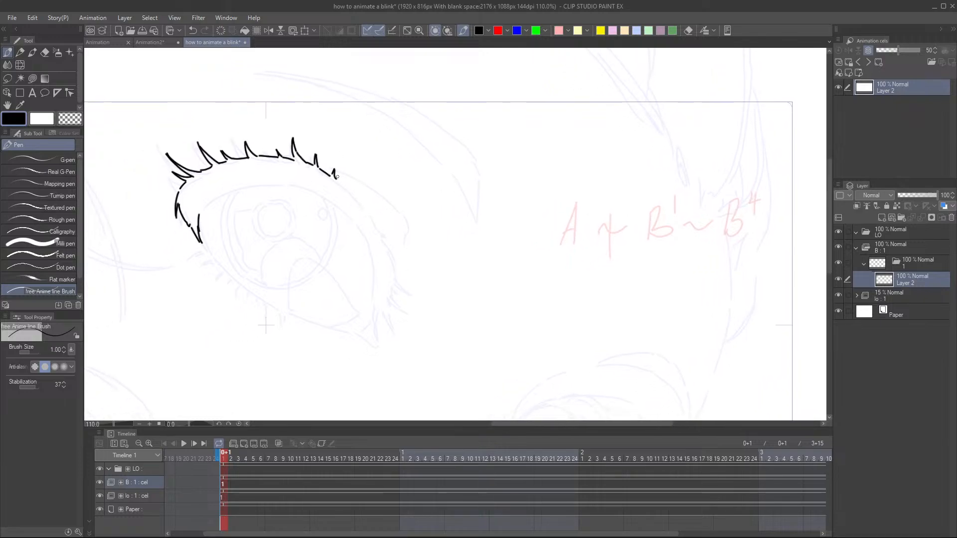
# - Ink the upper lid's outer edge down toward the right eye corner in two long strokes and switch to the Hard eraser
pyautogui.moveTo(339, 180); pyautogui.dragTo(362, 207)
pyautogui.moveTo(370, 216)
pyautogui.mouseDown()
pyautogui.moveTo(404, 290)
pyautogui.moveTo(432, 291)
pyautogui.moveTo(430, 279)
pyautogui.mouseUp()
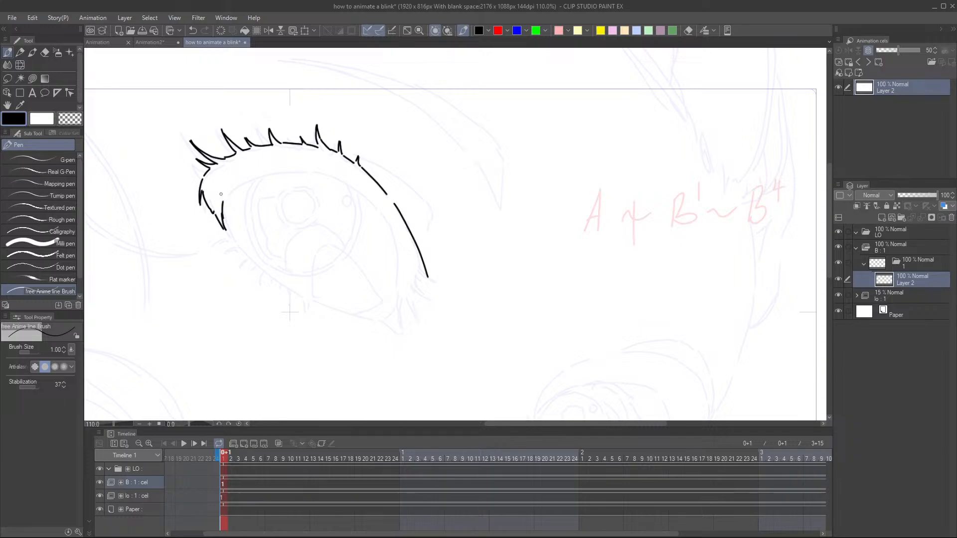
pyautogui.press('e')
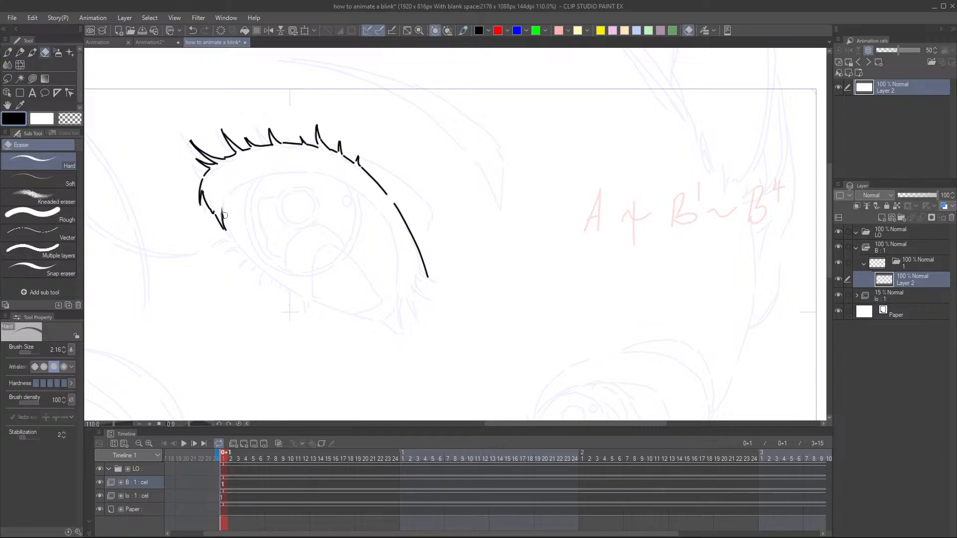
# - Ink the inner edge of the upper lid with the pen, from the left corner across the top, redoing unsatisfactory strokes
pyautogui.press('p')
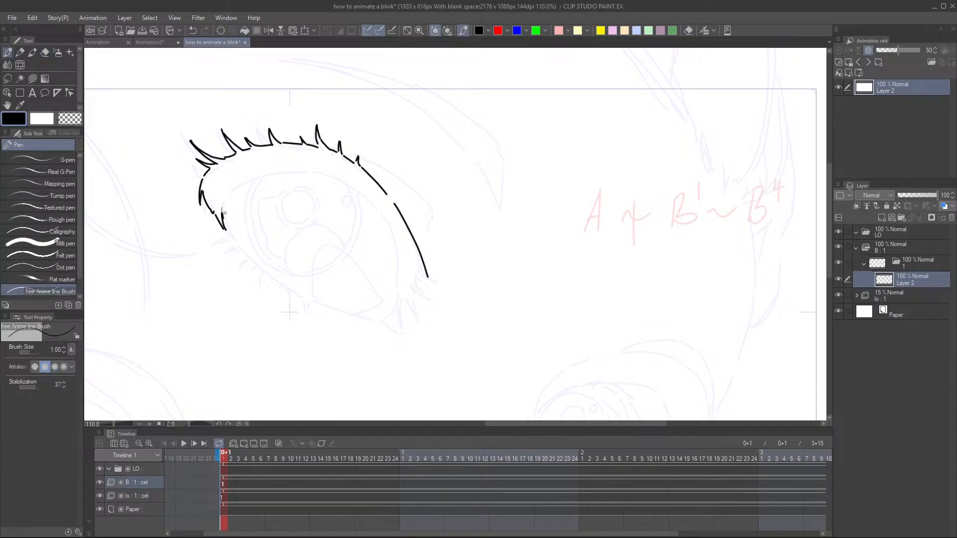
pyautogui.moveTo(217, 198)
pyautogui.mouseDown()
pyautogui.moveTo(223, 210)
pyautogui.moveTo(248, 170)
pyautogui.mouseUp()
pyautogui.moveTo(267, 169)
pyautogui.mouseDown()
pyautogui.moveTo(287, 171)
pyautogui.moveTo(260, 167)
pyautogui.moveTo(334, 174)
pyautogui.mouseUp()
pyautogui.hotkey('ctrl', 'z')
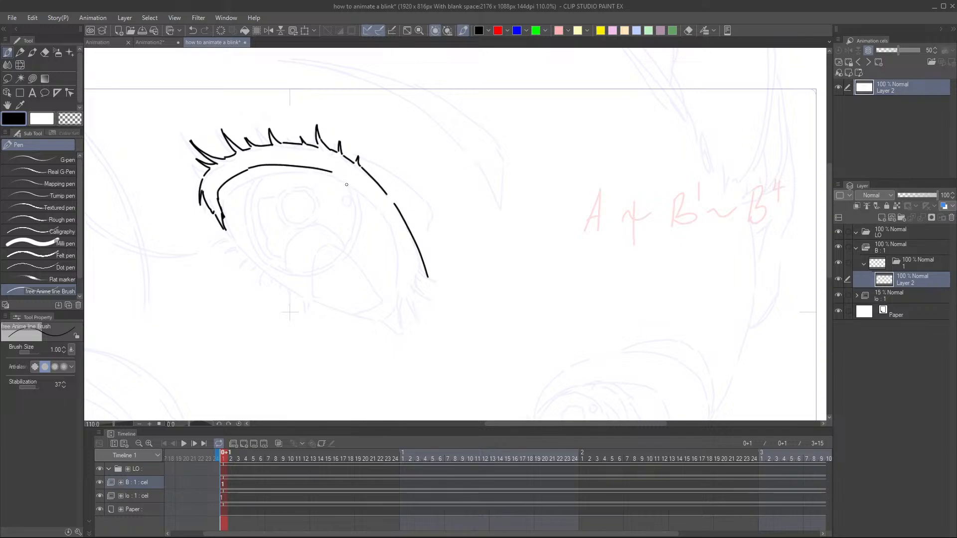
pyautogui.hotkey('ctrl', 'z')
pyautogui.moveTo(249, 170); pyautogui.dragTo(315, 166)
pyautogui.hotkey('ctrl', 'z')
pyautogui.moveTo(311, 163); pyautogui.dragTo(370, 203)
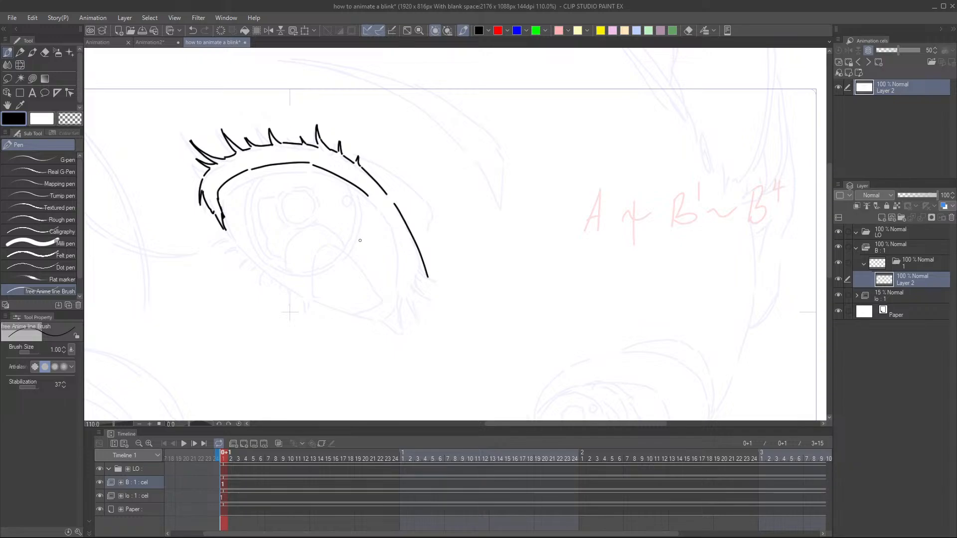
# - Redo the right half of the inner lid line in shorter strokes, curving it down toward the right eye corner
pyautogui.hotkey('ctrl', 'z')
pyautogui.moveTo(311, 164); pyautogui.dragTo(356, 182)
pyautogui.hotkey('ctrl', 'z')
pyautogui.moveTo(354, 183); pyautogui.dragTo(392, 238)
pyautogui.hotkey('ctrl', 'z')
pyautogui.hotkey('ctrl', 'z')
pyautogui.moveTo(354, 182); pyautogui.dragTo(385, 225)
pyautogui.moveTo(385, 224); pyautogui.dragTo(393, 275)
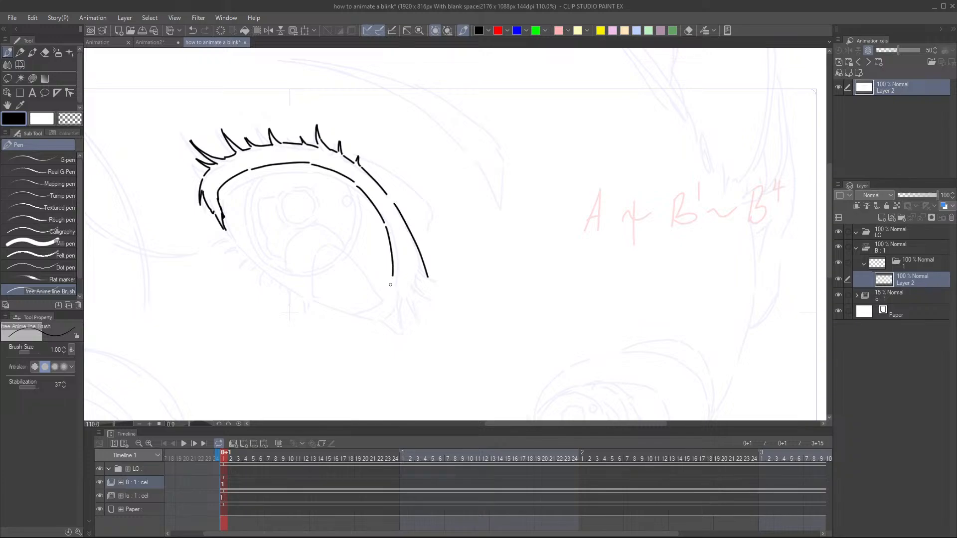
# - Ink the small notch at the lower end of the inner lid line and a long curved lash beside it
pyautogui.moveTo(392, 275); pyautogui.dragTo(399, 290)
pyautogui.moveTo(404, 294); pyautogui.dragTo(423, 319)
pyautogui.scroll(-3, 448, 276)
pyautogui.moveTo(431, 258)
pyautogui.mouseDown()
pyautogui.moveTo(447, 276)
pyautogui.moveTo(485, 255)
pyautogui.moveTo(435, 277)
pyautogui.mouseUp()
pyautogui.scroll(-1, 446, 234)
pyautogui.scroll(1, 419, 299)
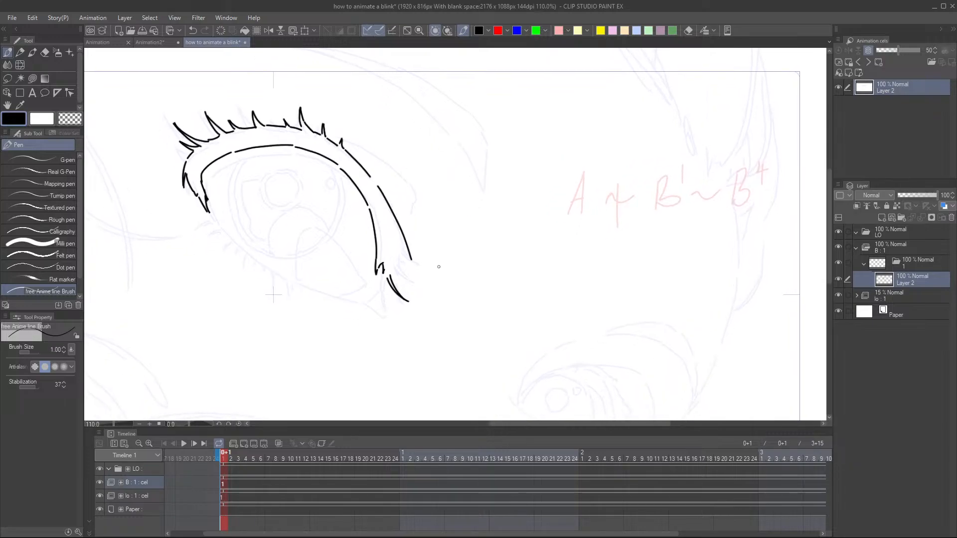
# - Ink a cluster of short pointed lashes above the long curved one at the right eye corner
pyautogui.scroll(3, 404, 297)
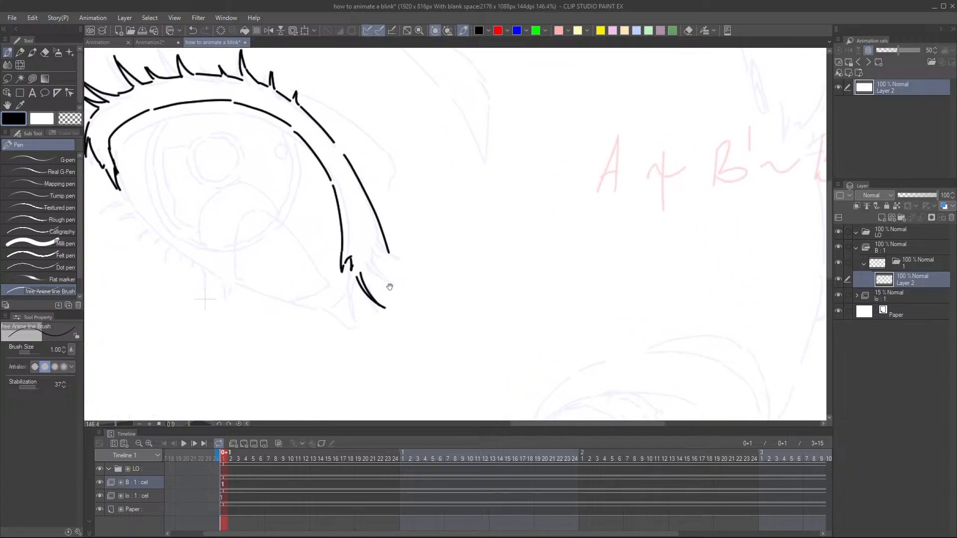
pyautogui.scroll(1, 387, 282)
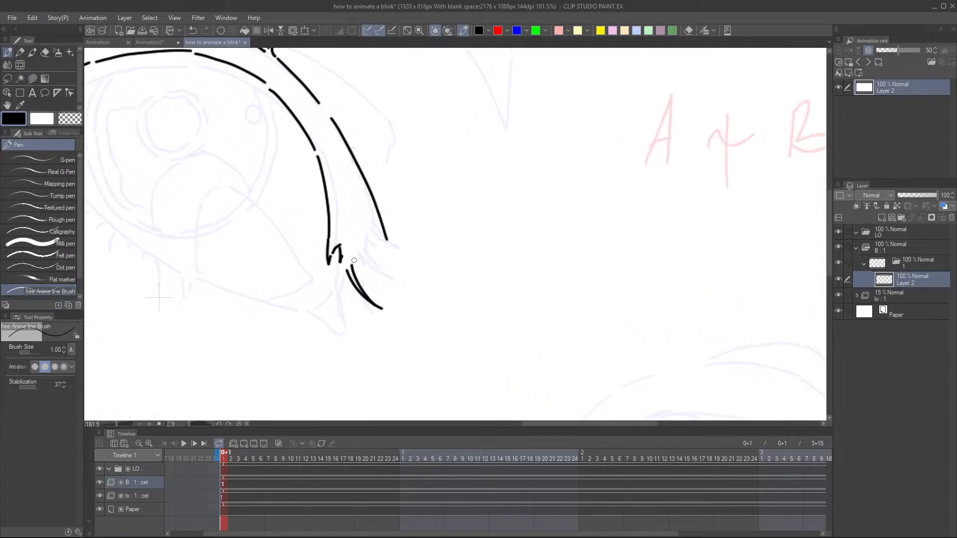
pyautogui.moveTo(354, 254); pyautogui.dragTo(384, 287)
pyautogui.moveTo(355, 251); pyautogui.dragTo(386, 268)
pyautogui.moveTo(360, 237); pyautogui.dragTo(387, 268)
pyautogui.hotkey('ctrl', 'z')
pyautogui.moveTo(378, 236); pyautogui.dragTo(403, 283)
# - Extend the right-corner lashes upward with two more spikes reaching the lower end of the outer lid line
pyautogui.scroll(-5, 403, 272)
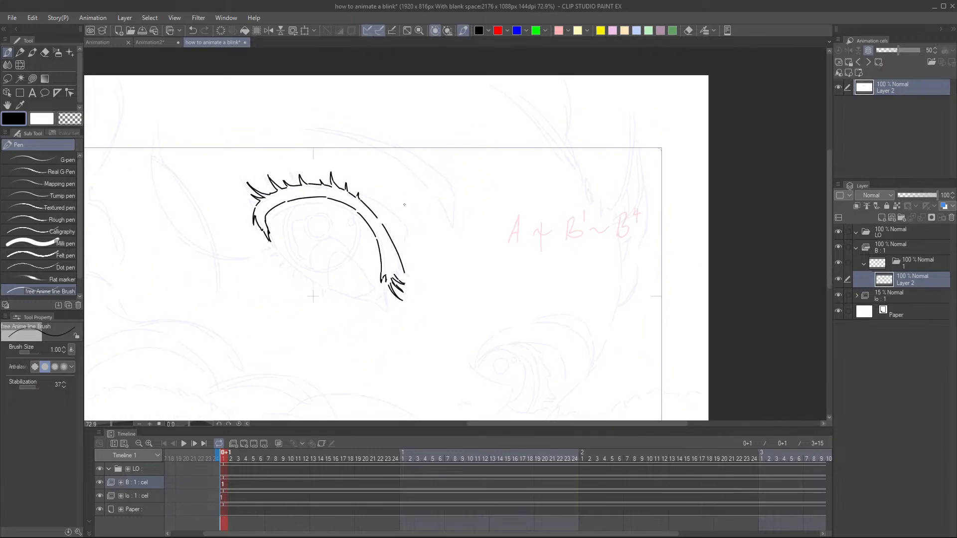
pyautogui.moveTo(405, 222); pyautogui.dragTo(409, 199)
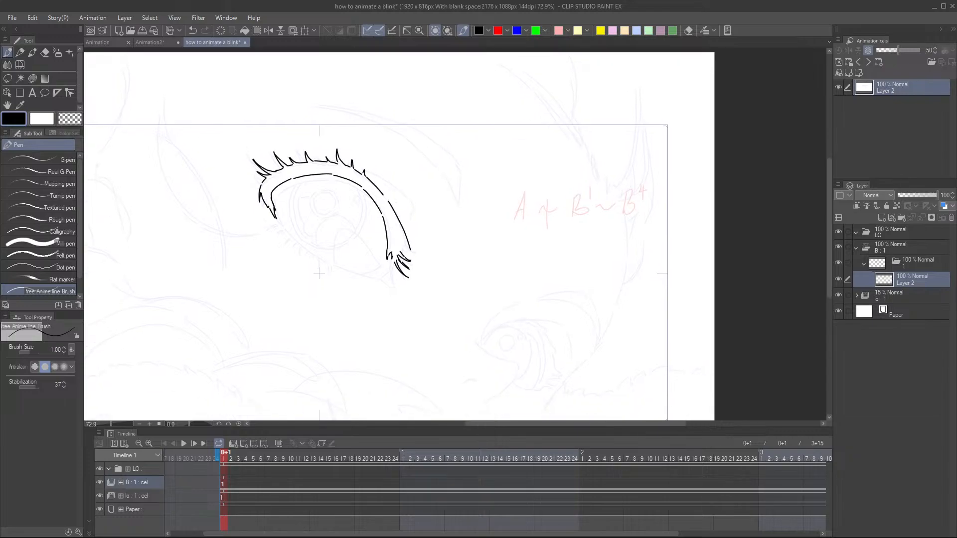
pyautogui.moveTo(380, 244)
pyautogui.mouseDown()
pyautogui.moveTo(369, 273)
pyautogui.moveTo(393, 272)
pyautogui.mouseUp()
pyautogui.scroll(5, 368, 272)
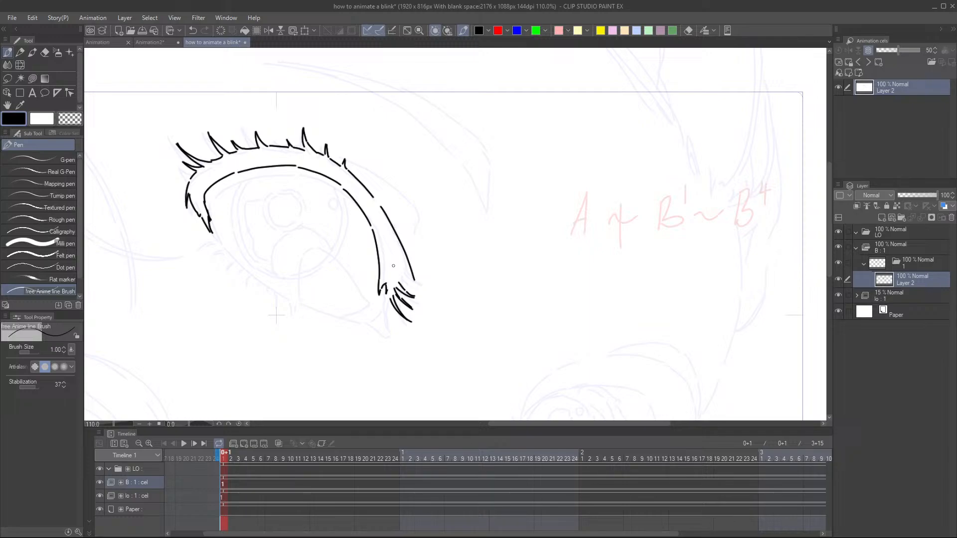
pyautogui.scroll(2, 381, 279)
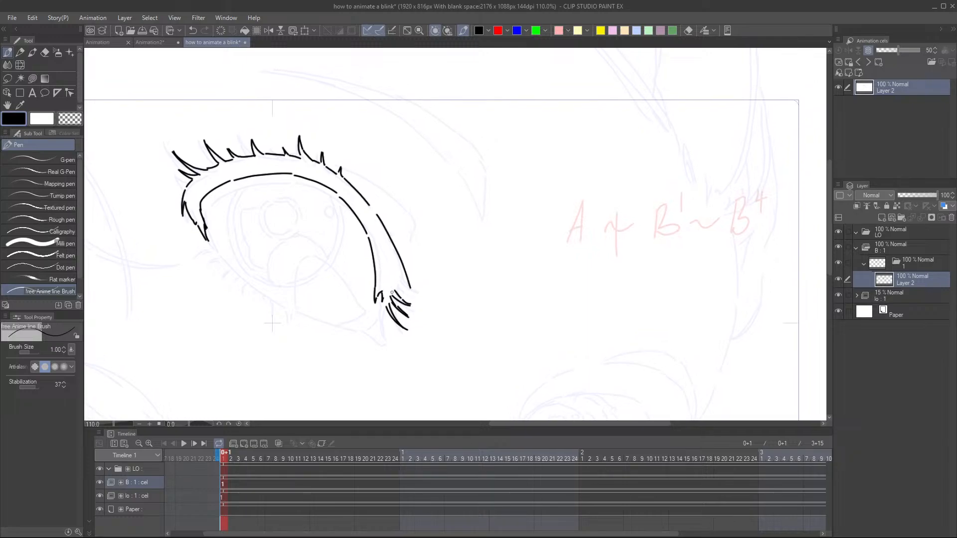
pyautogui.scroll(2, 384, 269)
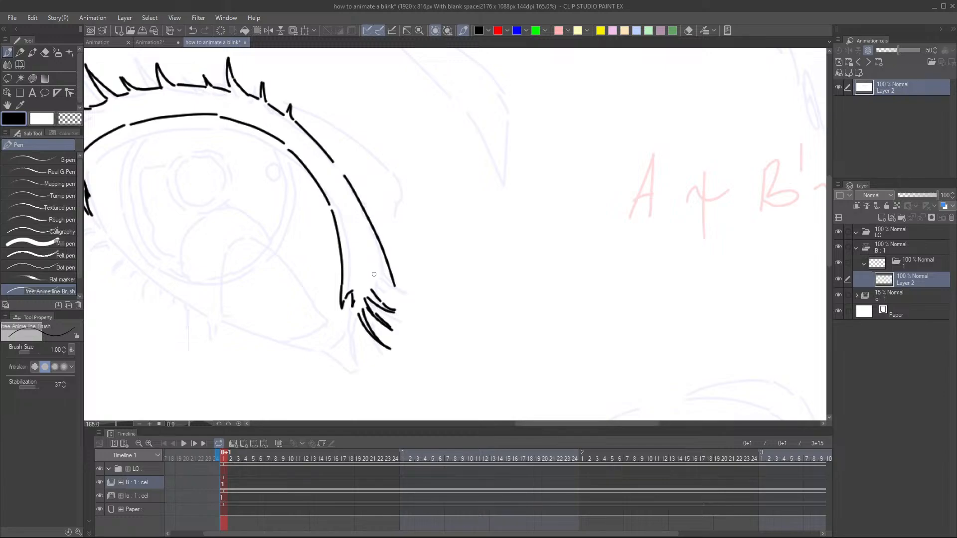
pyautogui.moveTo(374, 268)
pyautogui.mouseDown()
pyautogui.moveTo(376, 283)
pyautogui.moveTo(398, 298)
pyautogui.moveTo(391, 296)
pyautogui.mouseUp()
pyautogui.moveTo(373, 249)
pyautogui.mouseDown()
pyautogui.moveTo(405, 266)
pyautogui.moveTo(377, 259)
pyautogui.moveTo(403, 262)
pyautogui.mouseUp()
# - Add two tiny lashes along the outer lid line above the corner cluster and clean up their bases with the Hard eraser
pyautogui.press('e')
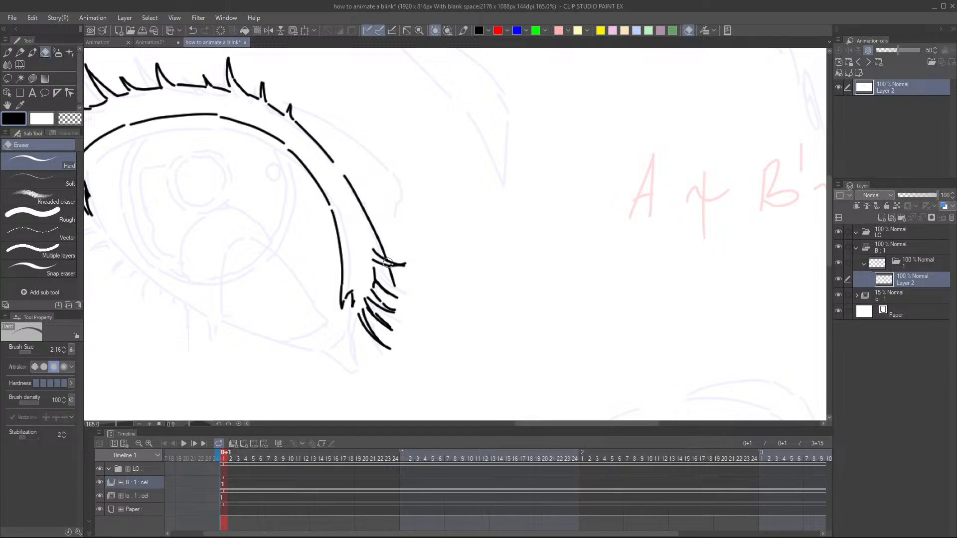
pyautogui.press('p')
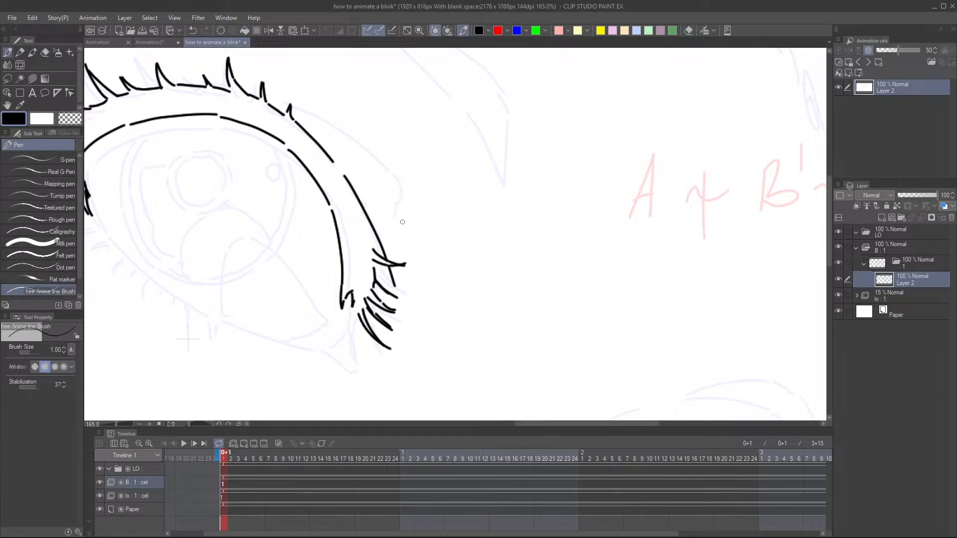
pyautogui.scroll(3, 349, 262)
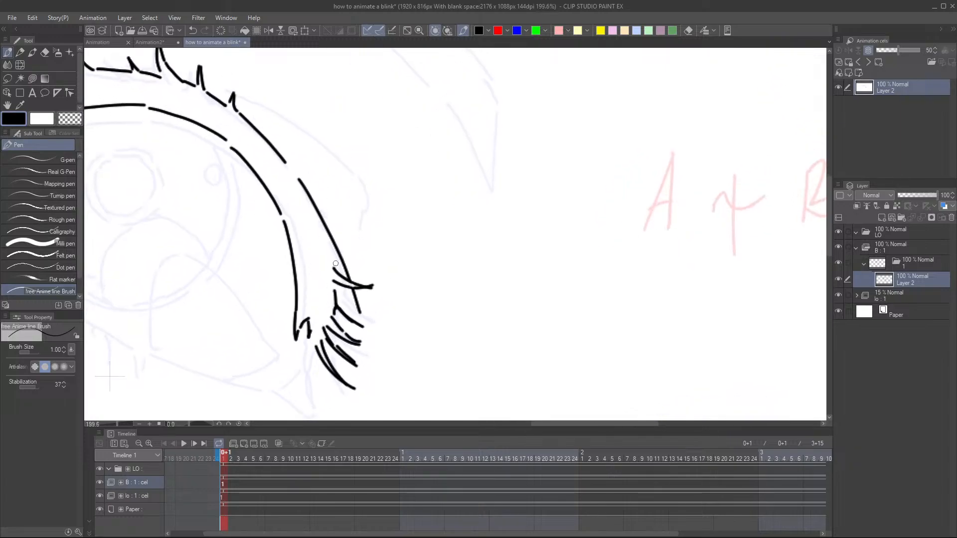
pyautogui.moveTo(328, 244); pyautogui.dragTo(346, 248)
pyautogui.moveTo(316, 212); pyautogui.dragTo(331, 220)
pyautogui.press('e')
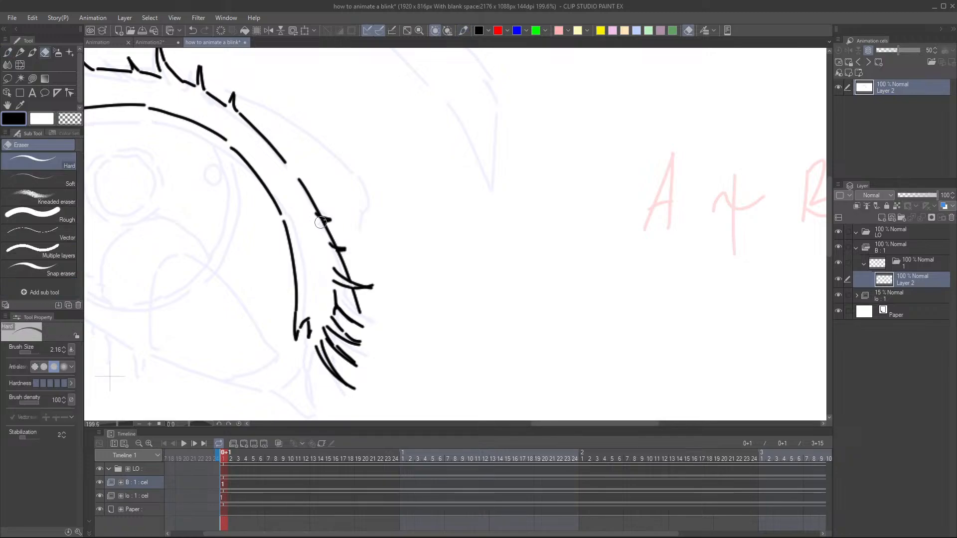
pyautogui.moveTo(322, 221); pyautogui.dragTo(338, 251)
pyautogui.press('p')
# - Close the gaps between the right-corner lashes and in the outer lid line with short connecting strokes
pyautogui.hotkey('ctrl', 'alt', '0')
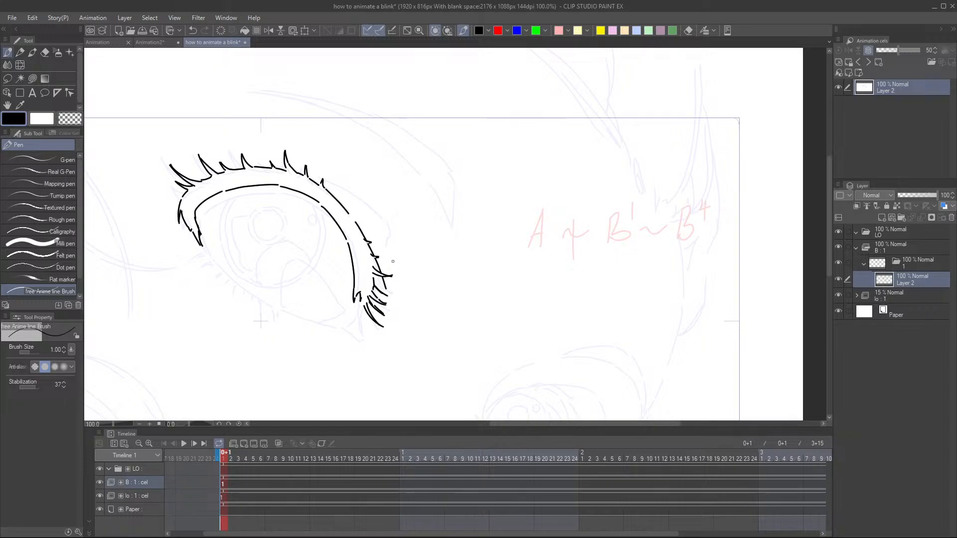
pyautogui.scroll(3, 392, 262)
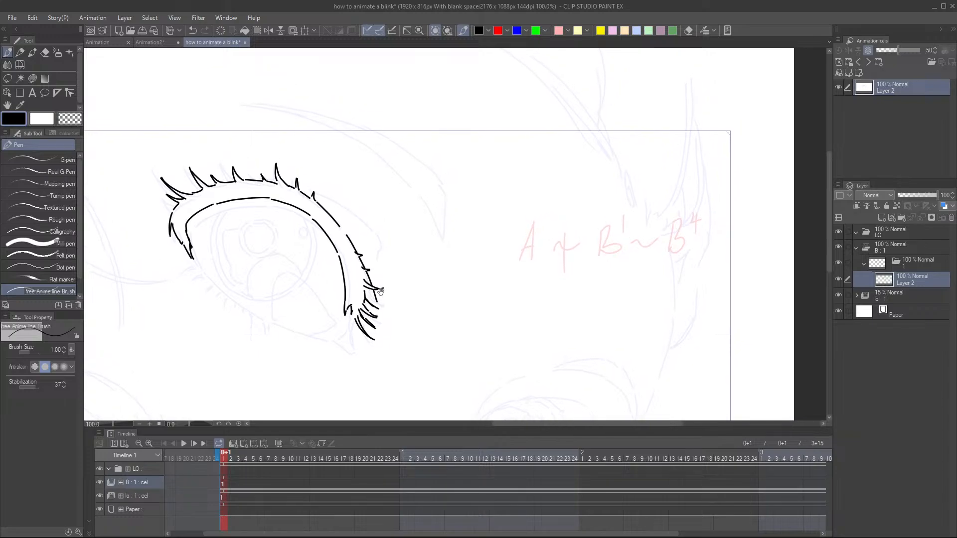
pyautogui.scroll(1, 381, 298)
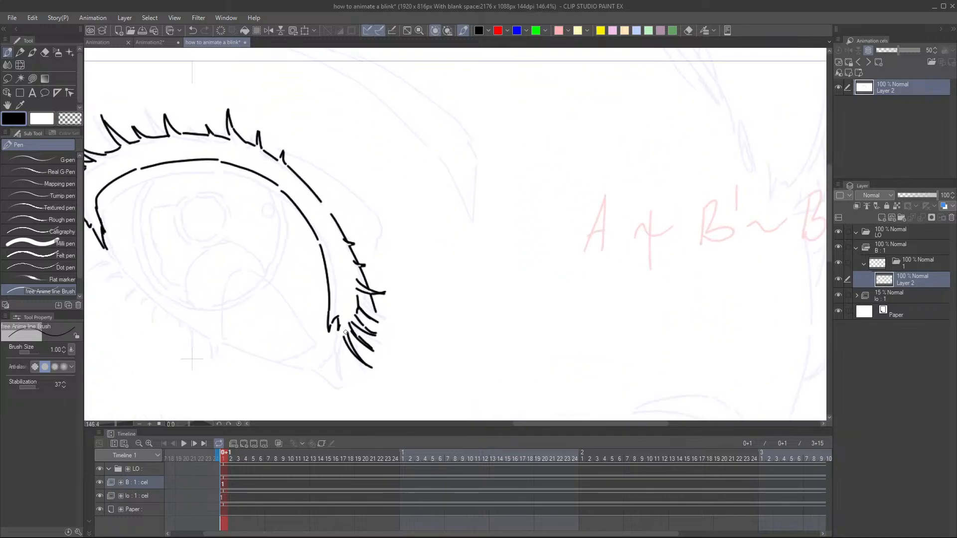
pyautogui.moveTo(339, 334); pyautogui.dragTo(349, 343)
pyautogui.moveTo(360, 266)
pyautogui.mouseDown()
pyautogui.moveTo(357, 287)
pyautogui.moveTo(393, 261)
pyautogui.mouseUp()
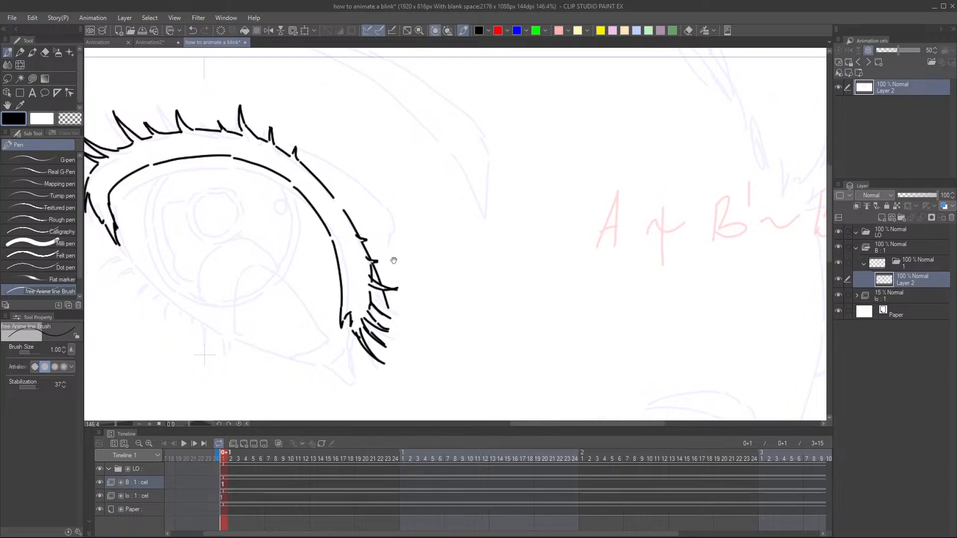
pyautogui.scroll(-1, 393, 257)
pyautogui.scroll(1, 374, 198)
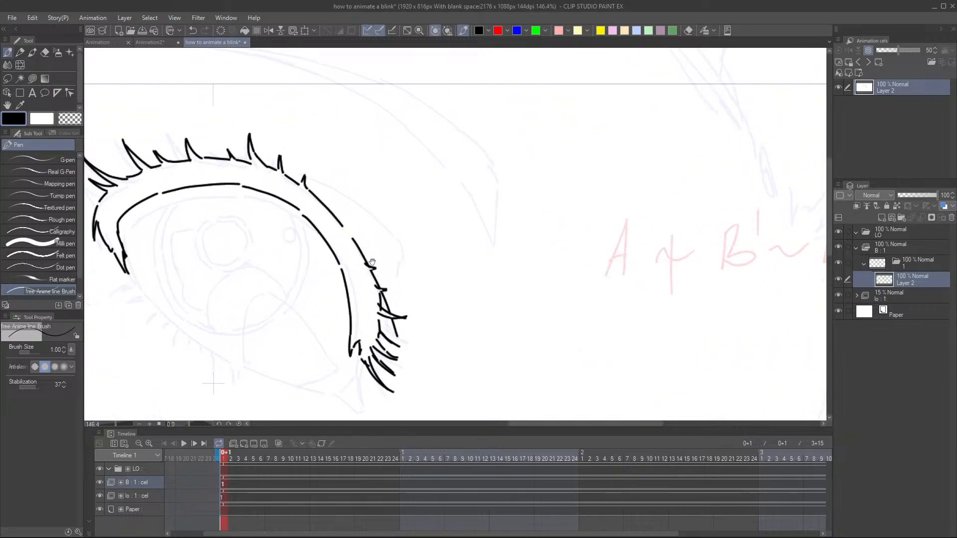
pyautogui.moveTo(341, 222); pyautogui.dragTo(351, 234)
# - Link the right-corner lash tips with a short stroke and ink the thick line running down below the inner lid's notch
pyautogui.scroll(-1, 341, 207)
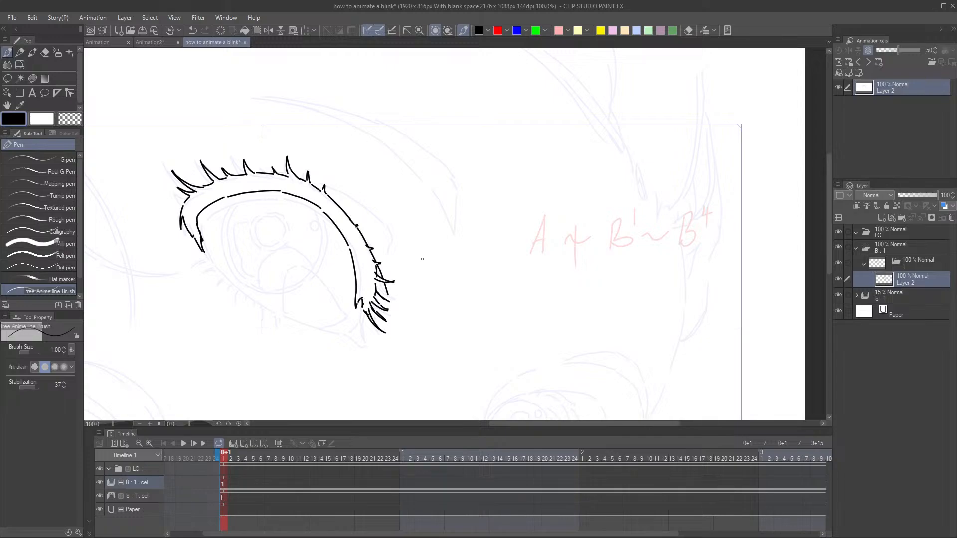
pyautogui.scroll(2, 327, 281)
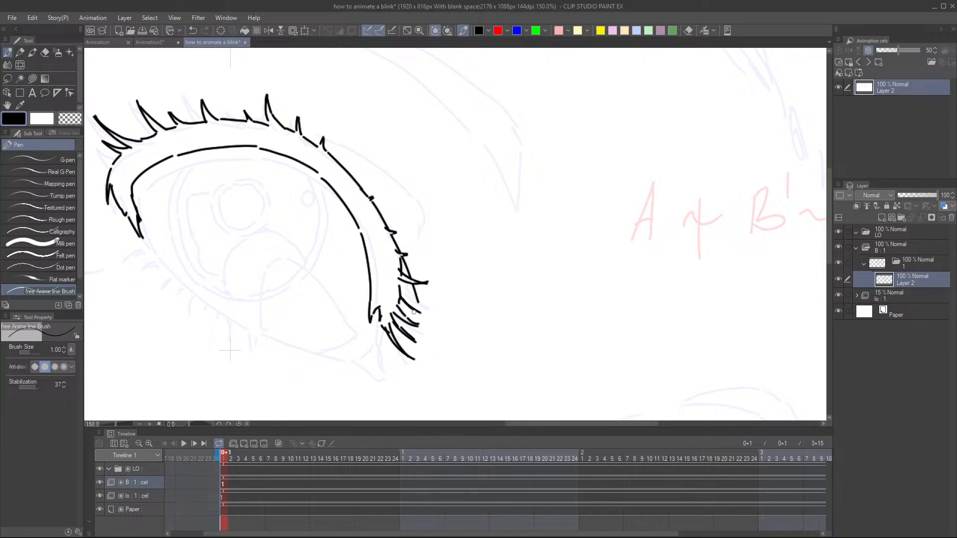
pyautogui.moveTo(418, 296)
pyautogui.mouseDown()
pyautogui.moveTo(405, 339)
pyautogui.moveTo(406, 283)
pyautogui.moveTo(426, 308)
pyautogui.mouseUp()
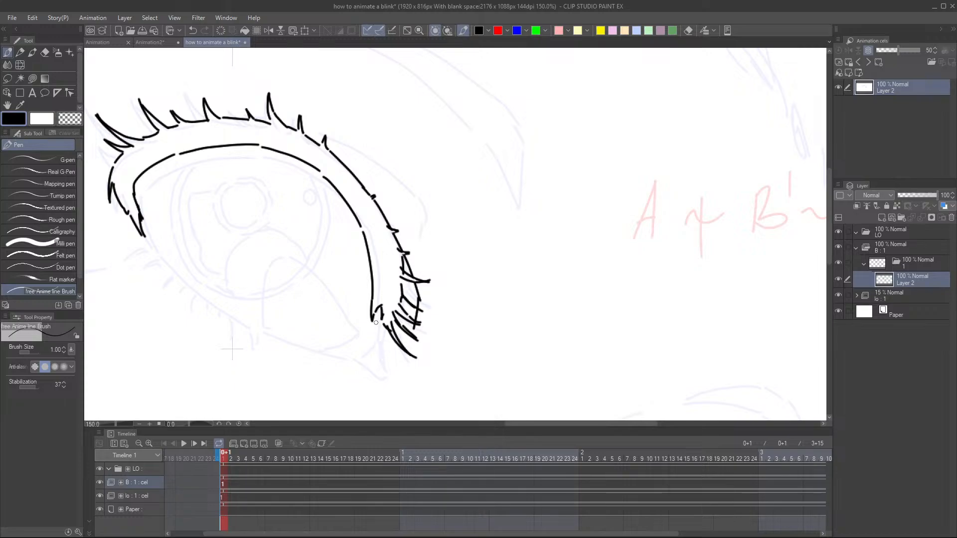
pyautogui.moveTo(373, 319)
pyautogui.mouseDown()
pyautogui.moveTo(382, 362)
pyautogui.moveTo(373, 335)
pyautogui.moveTo(385, 363)
pyautogui.mouseUp()
pyautogui.hotkey('ctrl', 'z')
pyautogui.scroll(-4, 374, 335)
pyautogui.moveTo(385, 307)
pyautogui.mouseDown()
pyautogui.moveTo(371, 289)
pyautogui.moveTo(377, 308)
pyautogui.mouseUp()
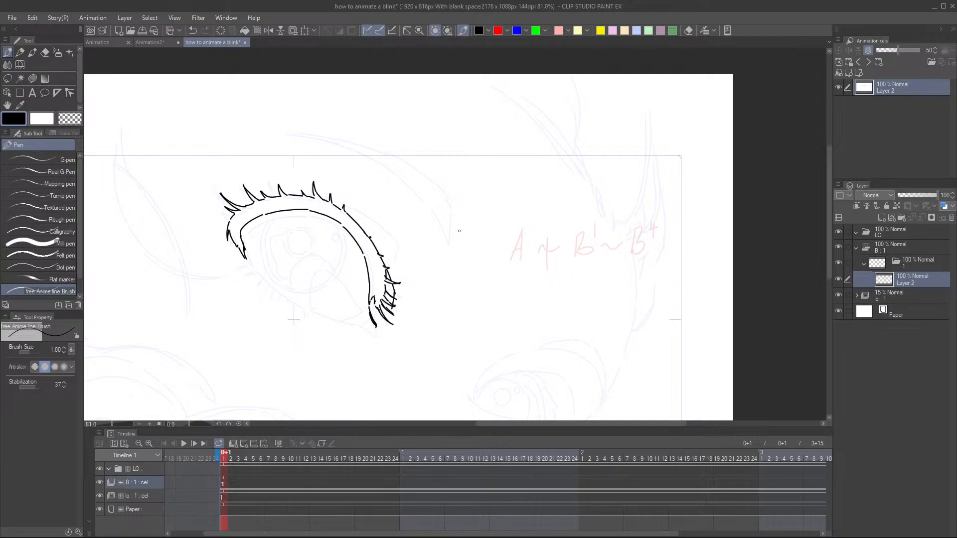
# - Round off the bottom of the right eye corner with a small curved stroke joined to the thick line
pyautogui.moveTo(443, 304); pyautogui.dragTo(442, 322)
pyautogui.scroll(2, 442, 322)
pyautogui.moveTo(384, 341); pyautogui.dragTo(387, 349)
pyautogui.scroll(2, 387, 349)
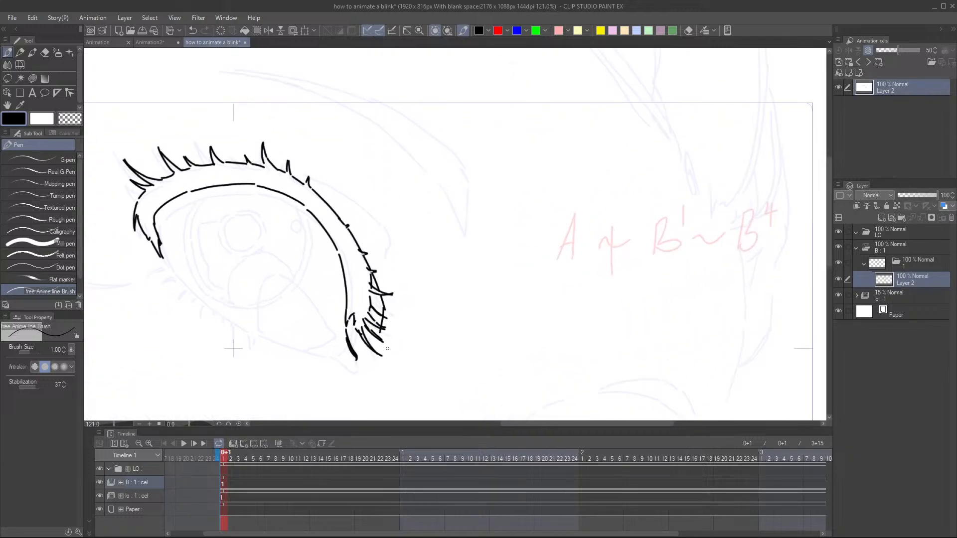
pyautogui.scroll(1, 309, 321)
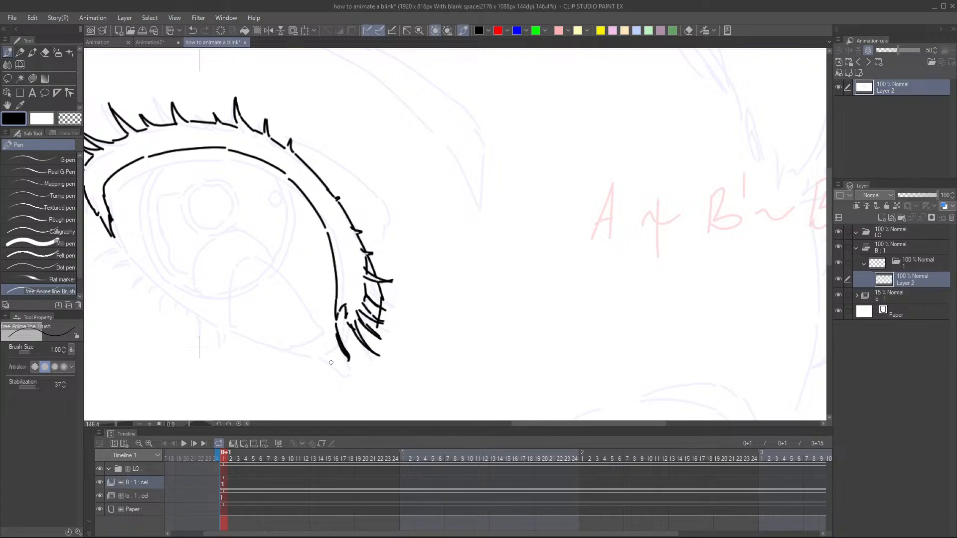
pyautogui.moveTo(330, 362); pyautogui.dragTo(353, 356)
pyautogui.moveTo(341, 323); pyautogui.dragTo(362, 318)
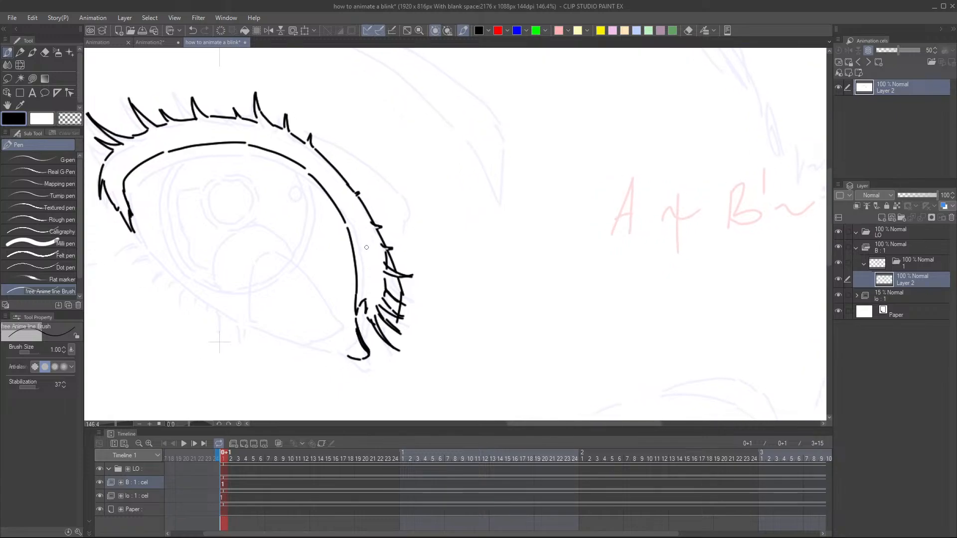
# - Change the drawing colour to red and ink a short lower-lid line leading into the right eye corner
pyautogui.scroll(-2, 366, 247)
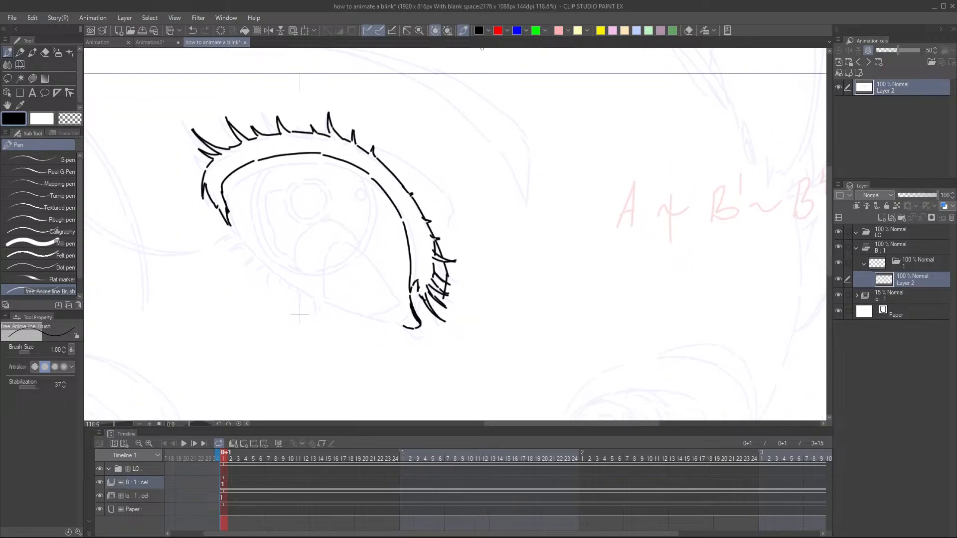
pyautogui.moveTo(417, 210); pyautogui.dragTo(403, 223)
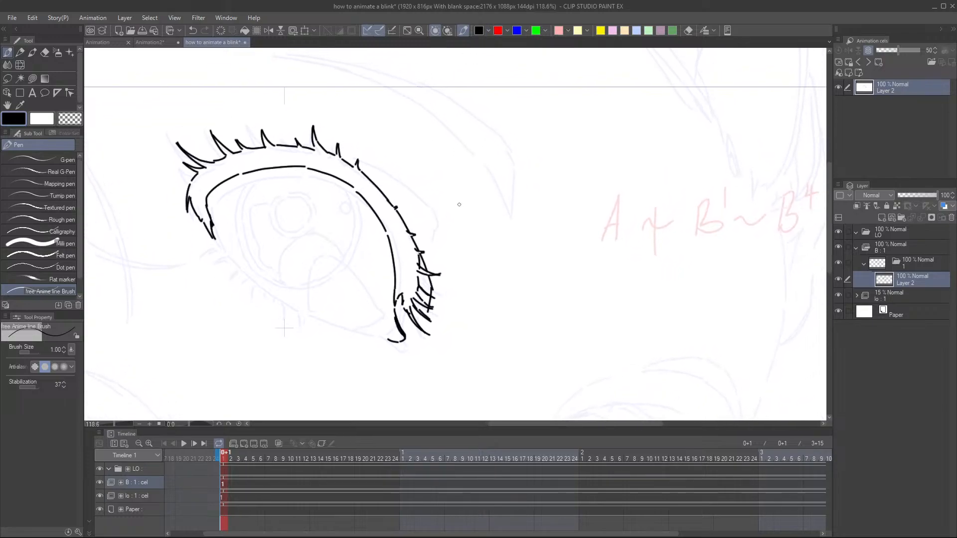
pyautogui.moveTo(418, 280); pyautogui.dragTo(400, 274)
pyautogui.scroll(2, 370, 305)
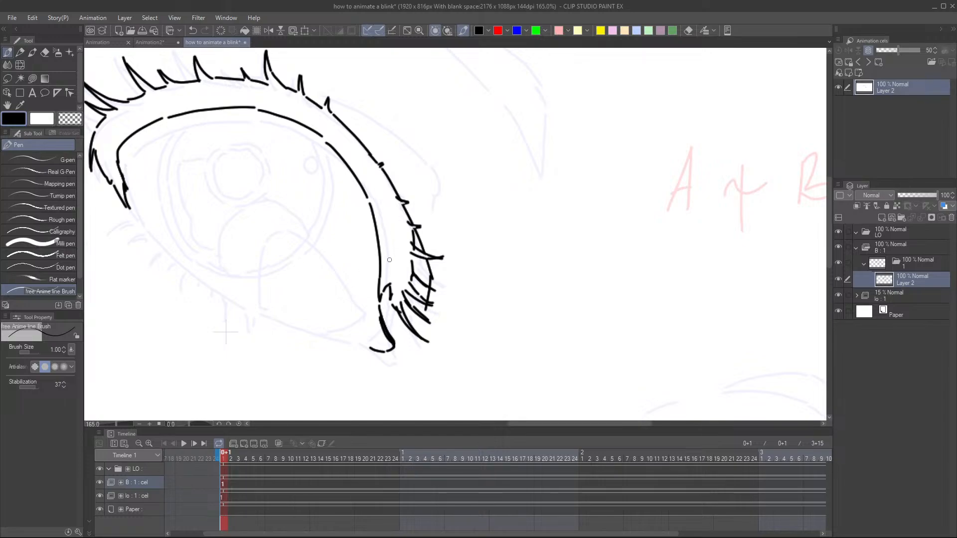
pyautogui.click(498, 30)
pyautogui.moveTo(325, 336); pyautogui.dragTo(372, 346)
# - Ink a red tear-duct curve from the thick corner line down to the red lower-lid line
pyautogui.scroll(-3, 357, 335)
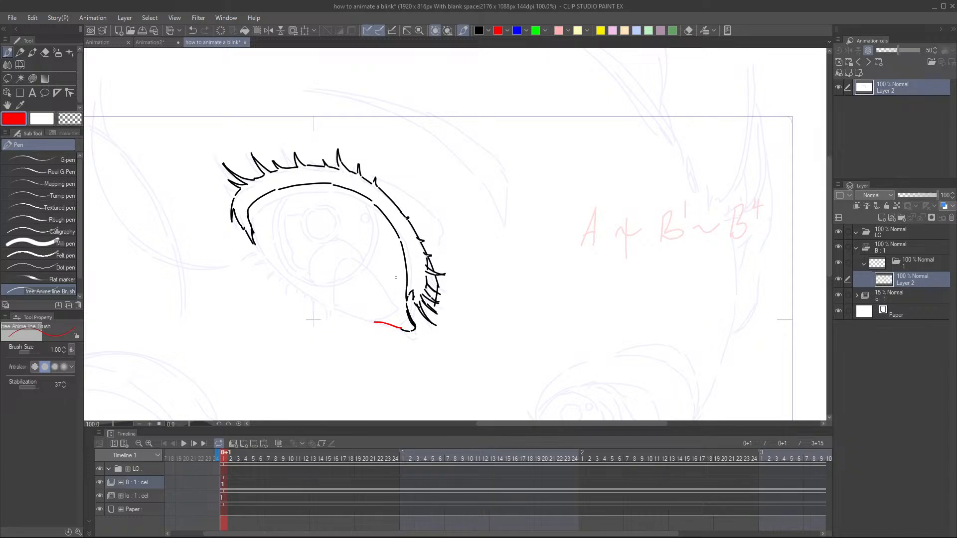
pyautogui.scroll(4, 394, 320)
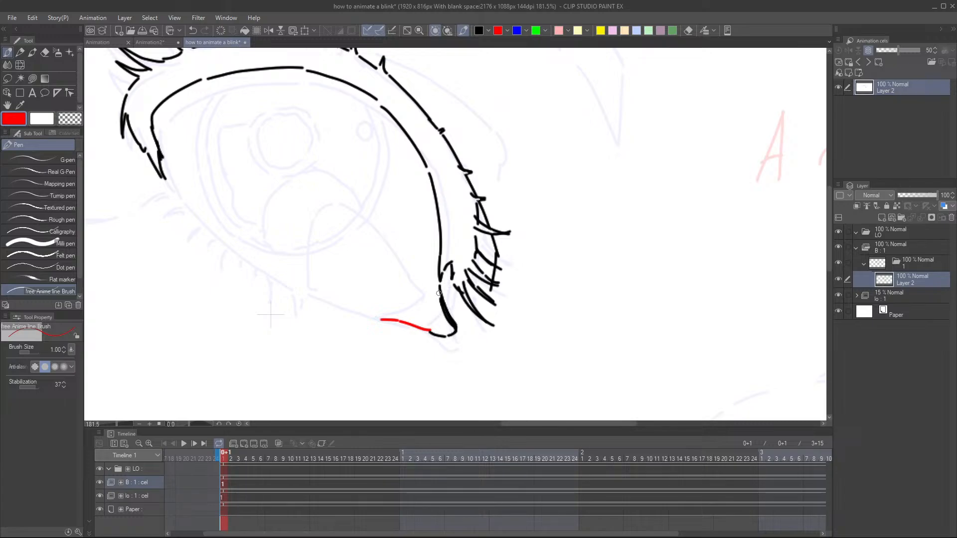
pyautogui.moveTo(439, 301)
pyautogui.mouseDown()
pyautogui.moveTo(418, 322)
pyautogui.moveTo(441, 297)
pyautogui.mouseUp()
pyautogui.scroll(-5, 448, 304)
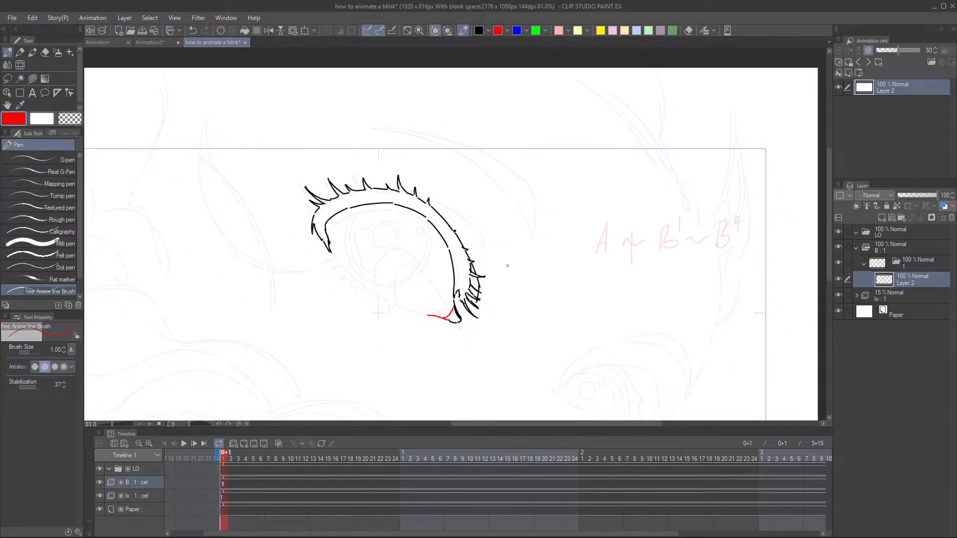
pyautogui.moveTo(459, 331); pyautogui.dragTo(393, 336)
pyautogui.scroll(2, 423, 357)
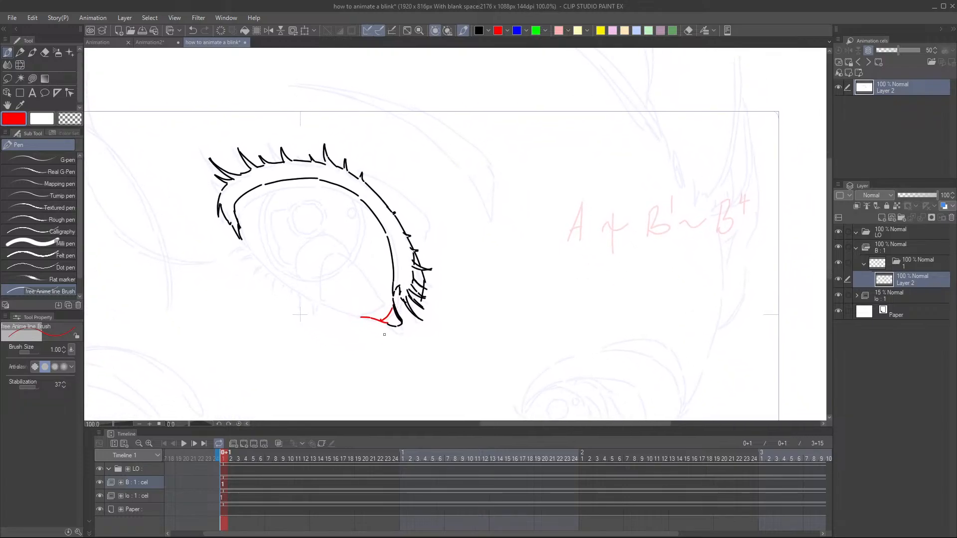
# - Extend the red lower-lid line from the inner corner a short way towards the middle of the eye
pyautogui.scroll(2, 342, 330)
pyautogui.scroll(2, 348, 311)
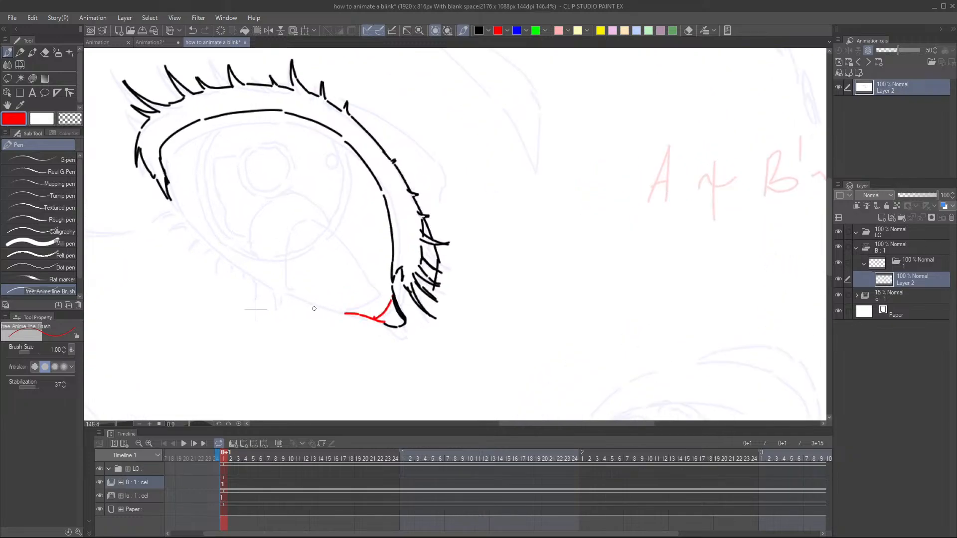
pyautogui.moveTo(304, 305); pyautogui.dragTo(346, 312)
# - Ink the rest of the red lower-lid curve from the outer corner's lid tip to the red line at the inner corner
pyautogui.scroll(-4, 346, 311)
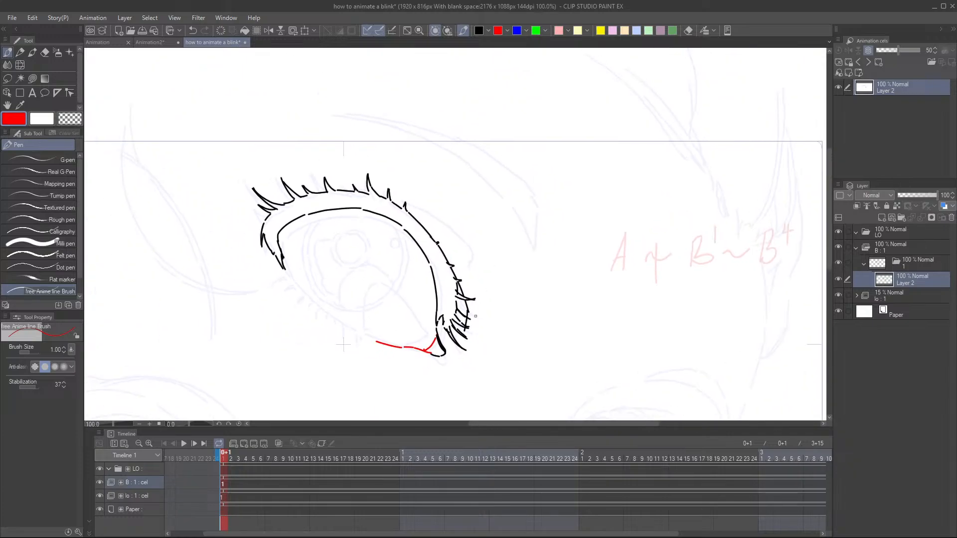
pyautogui.scroll(-2, 475, 316)
pyautogui.scroll(3, 462, 283)
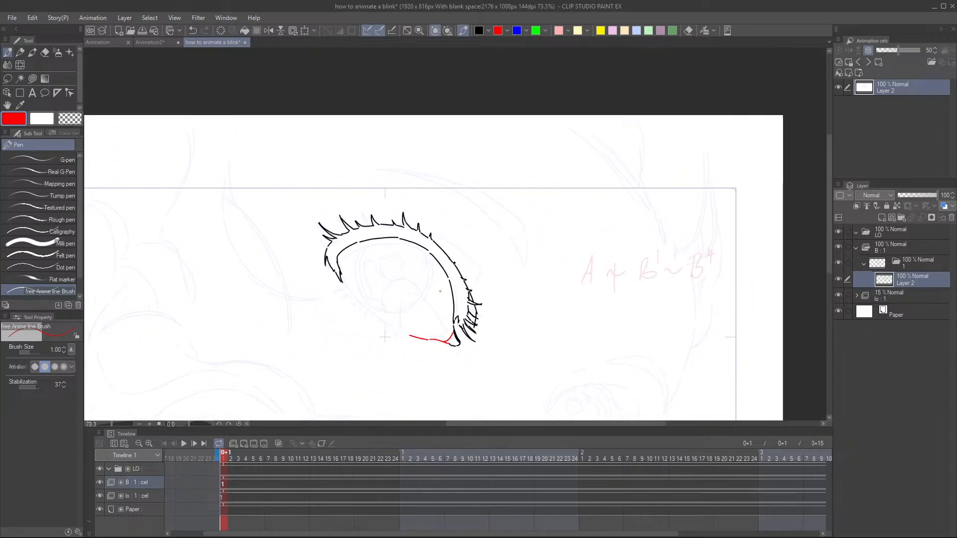
pyautogui.moveTo(423, 291); pyautogui.dragTo(431, 294)
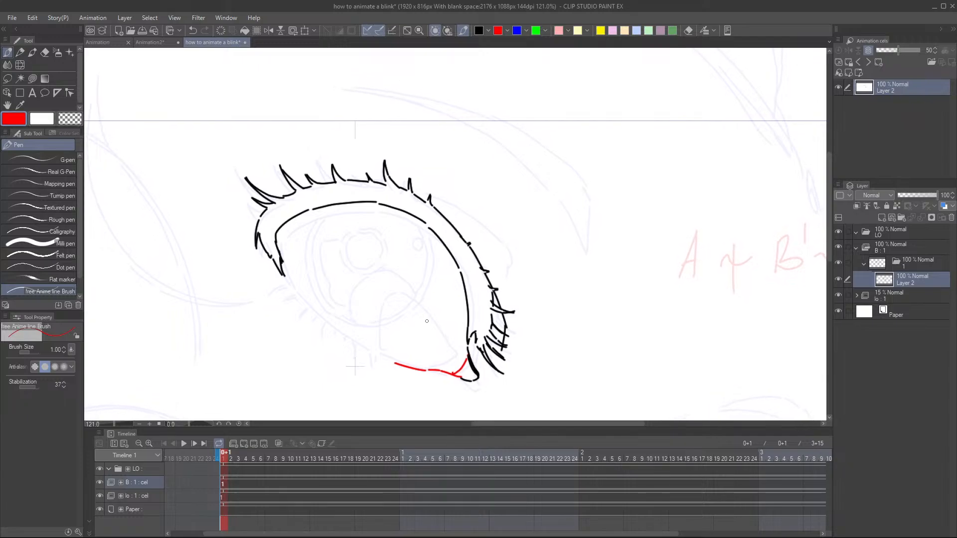
pyautogui.moveTo(489, 301); pyautogui.dragTo(492, 296)
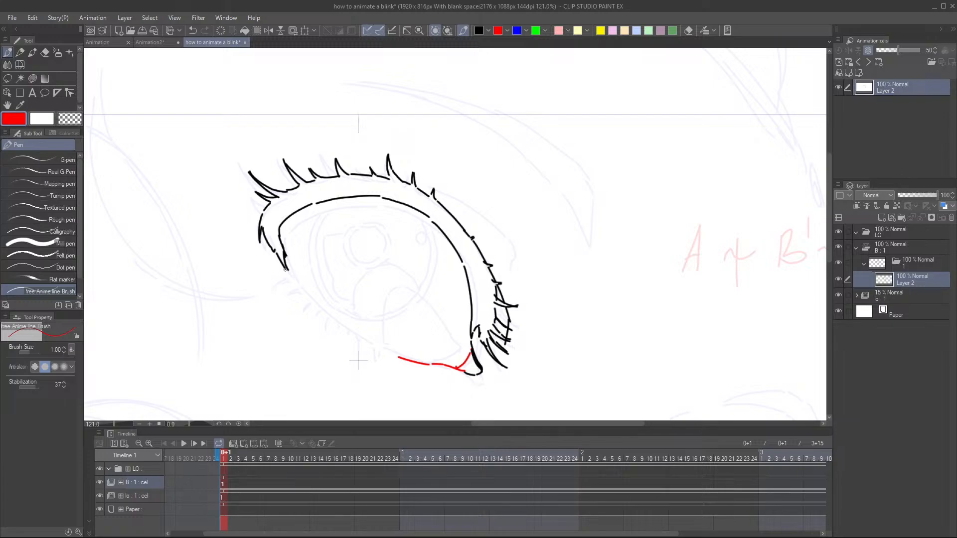
pyautogui.moveTo(286, 269)
pyautogui.mouseDown()
pyautogui.moveTo(311, 305)
pyautogui.moveTo(376, 347)
pyautogui.moveTo(326, 285)
pyautogui.mouseUp()
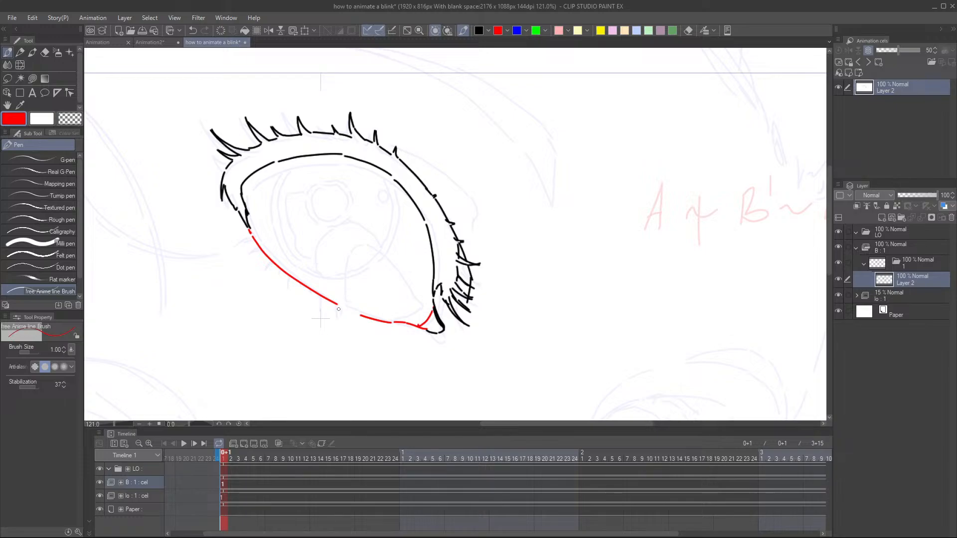
pyautogui.hotkey('ctrl', 'z')
pyautogui.moveTo(340, 306); pyautogui.dragTo(358, 308)
pyautogui.scroll(-6, 469, 269)
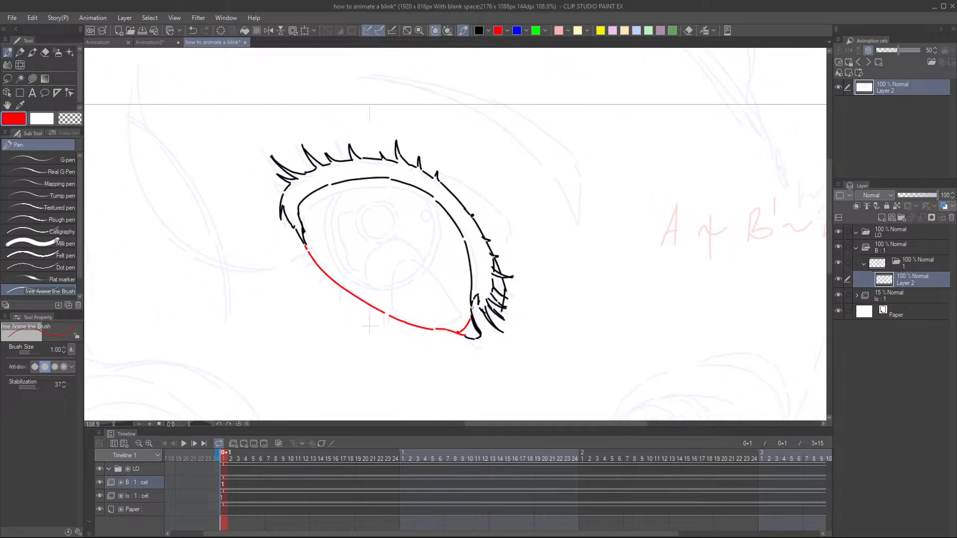
pyautogui.moveTo(447, 273); pyautogui.dragTo(425, 261)
pyautogui.scroll(4, 425, 261)
pyautogui.scroll(-1, 421, 292)
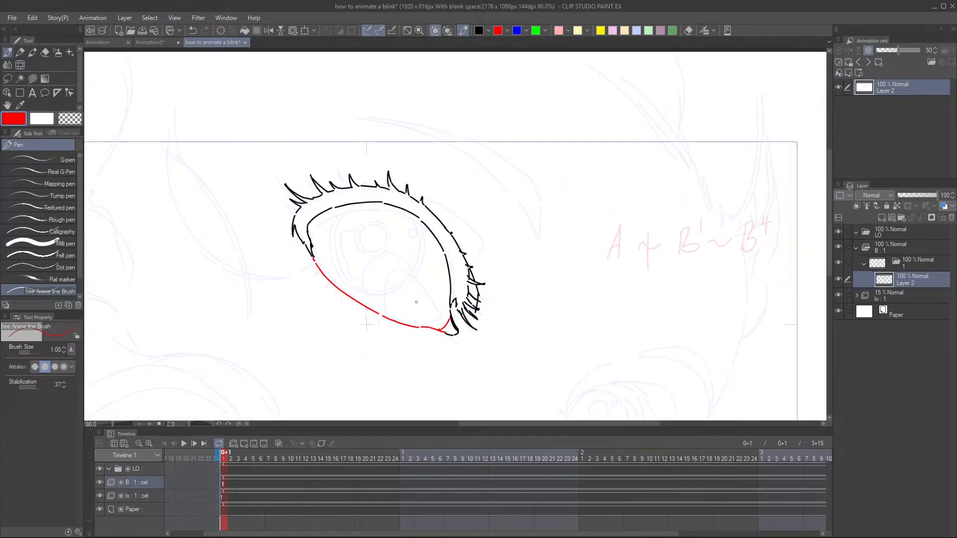
pyautogui.moveTo(422, 301)
pyautogui.mouseDown()
pyautogui.moveTo(419, 337)
pyautogui.moveTo(414, 295)
pyautogui.mouseUp()
pyautogui.scroll(1, 419, 337)
pyautogui.scroll(1, 413, 295)
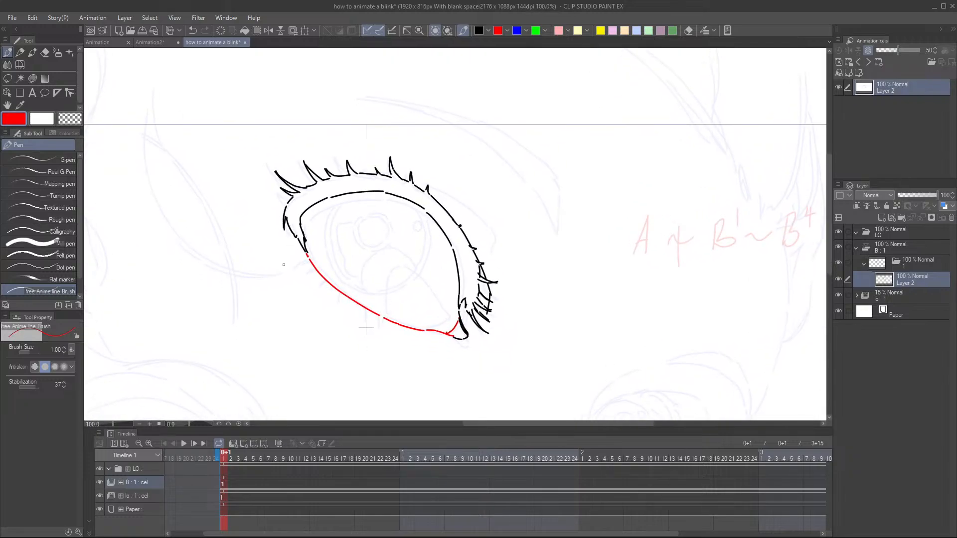
pyautogui.moveTo(284, 265); pyautogui.dragTo(281, 270)
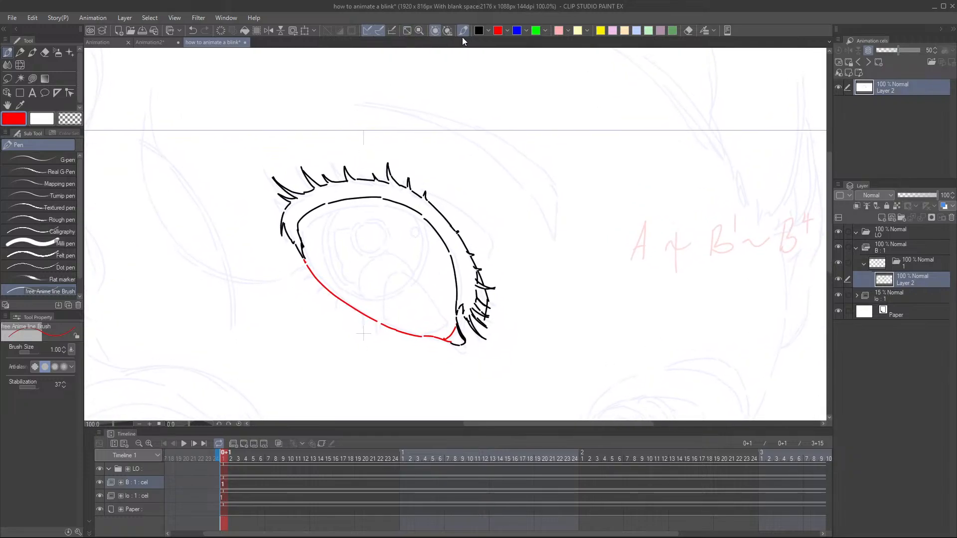
# - Change the drawing colour to black and ink small clustered lashes below the outer half of the red lower-lid line
pyautogui.click(479, 32)
pyautogui.scroll(2, 328, 256)
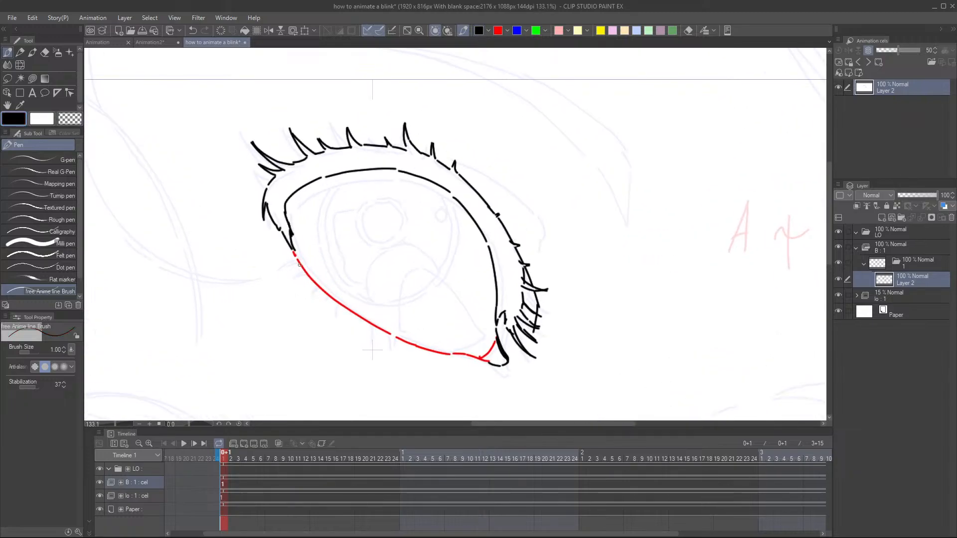
pyautogui.moveTo(297, 263); pyautogui.dragTo(284, 268)
pyautogui.hotkey('ctrl', 'z')
pyautogui.hotkey('ctrl', 'y')
pyautogui.moveTo(307, 276)
pyautogui.mouseDown()
pyautogui.moveTo(293, 278)
pyautogui.moveTo(309, 279)
pyautogui.mouseUp()
pyautogui.moveTo(317, 286)
pyautogui.mouseDown()
pyautogui.moveTo(301, 292)
pyautogui.moveTo(319, 287)
pyautogui.mouseUp()
pyautogui.hotkey('ctrl', 'z')
pyautogui.moveTo(333, 299)
pyautogui.mouseDown()
pyautogui.moveTo(325, 304)
pyautogui.moveTo(339, 306)
pyautogui.moveTo(355, 281)
pyautogui.mouseUp()
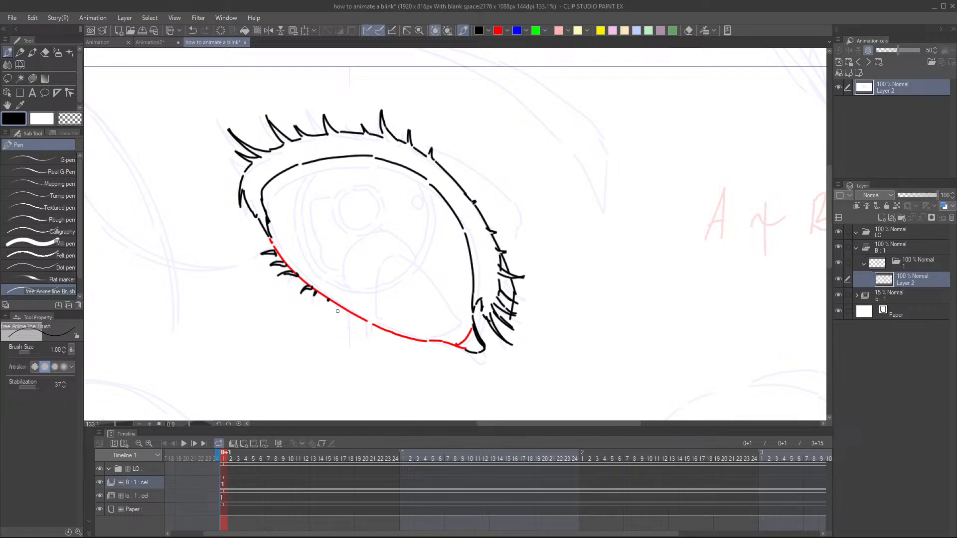
# - Continue the short black lower lashes along the red line past the middle of the lower lid
pyautogui.moveTo(328, 300); pyautogui.dragTo(331, 308)
pyautogui.scroll(-1, 396, 299)
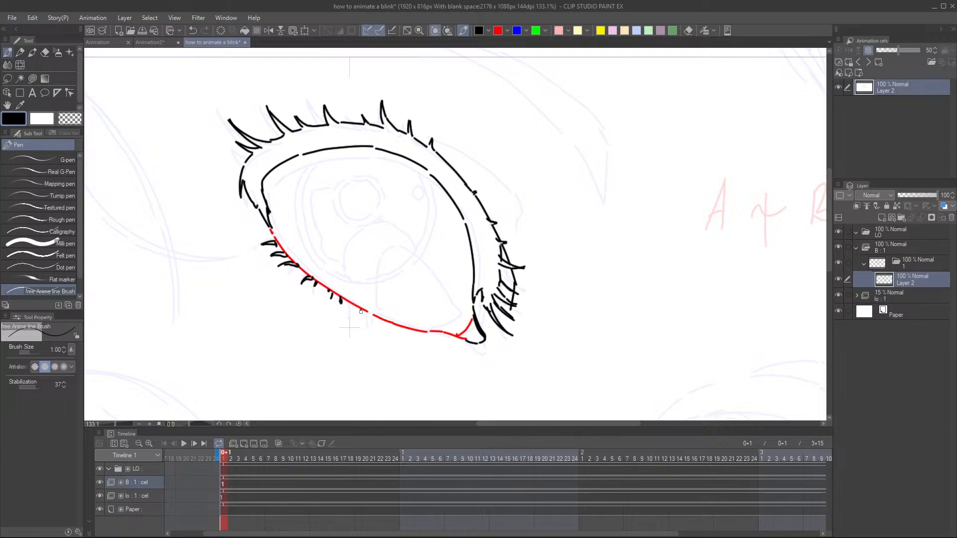
pyautogui.moveTo(361, 318); pyautogui.dragTo(361, 311)
pyautogui.moveTo(369, 323); pyautogui.dragTo(376, 293)
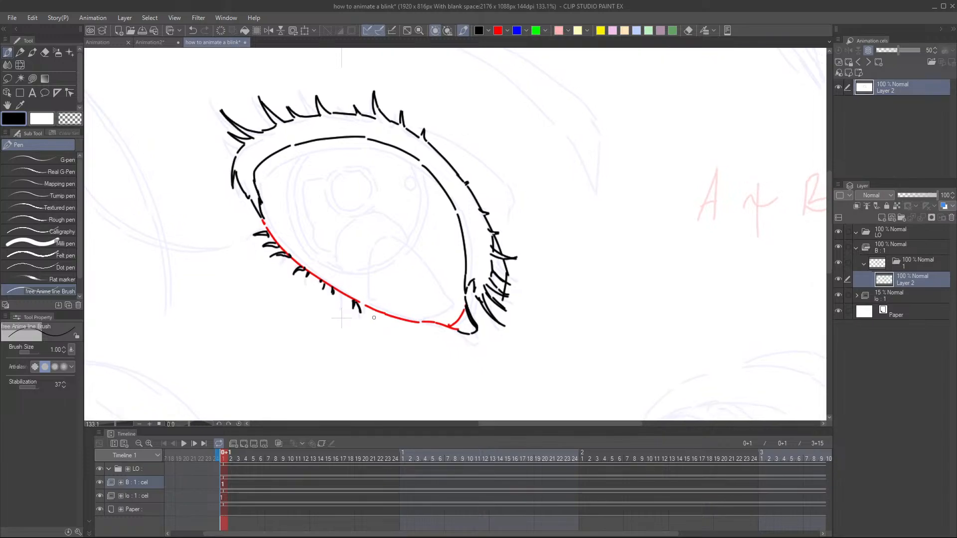
pyautogui.moveTo(373, 318); pyautogui.dragTo(372, 309)
pyautogui.moveTo(377, 317)
pyautogui.mouseDown()
pyautogui.moveTo(369, 285)
pyautogui.moveTo(347, 295)
pyautogui.mouseUp()
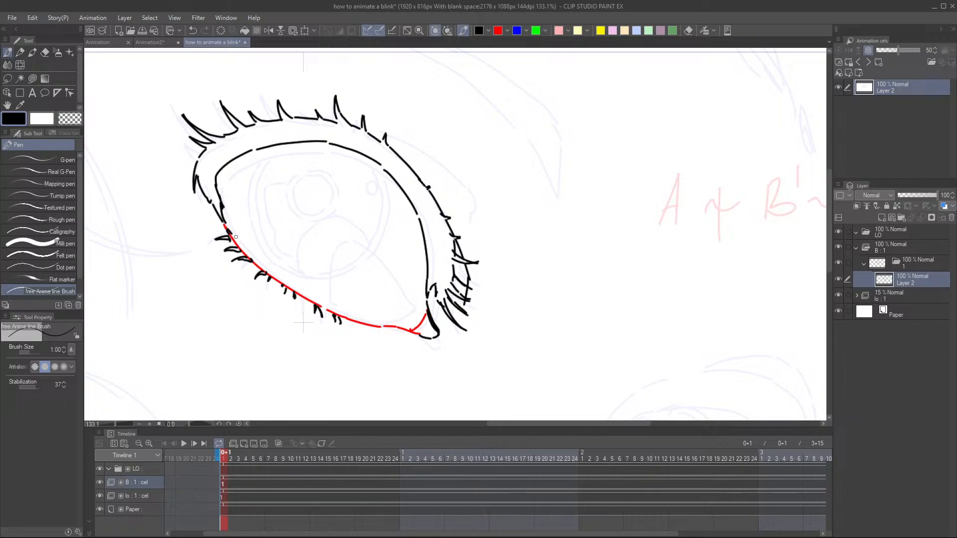
# - Ink a black line along the inside of the red lower lid, from the outer corner to the middle lashes
pyautogui.moveTo(227, 227); pyautogui.dragTo(305, 296)
pyautogui.moveTo(306, 296); pyautogui.dragTo(327, 309)
pyautogui.moveTo(234, 242); pyautogui.dragTo(254, 264)
pyautogui.moveTo(287, 290); pyautogui.dragTo(323, 309)
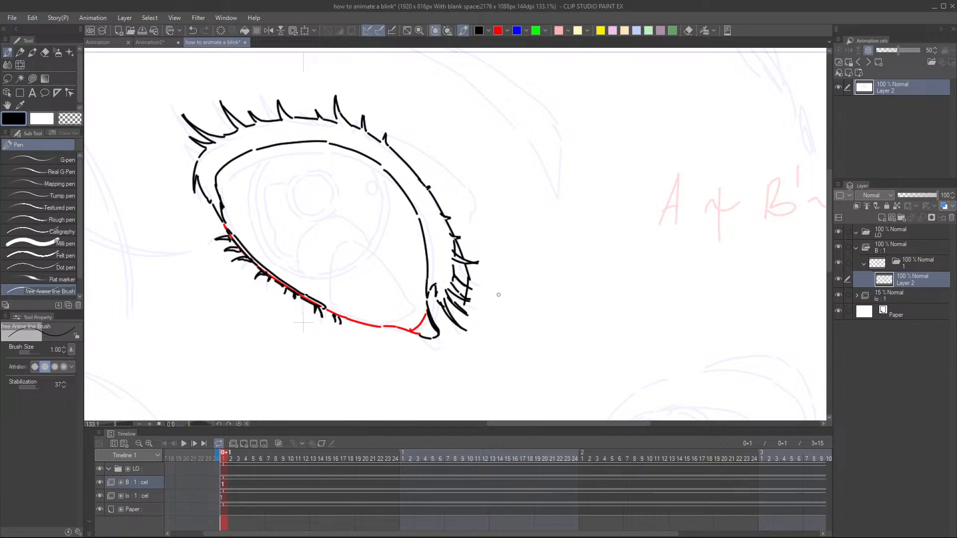
# - Change the drawing colour to green and ink the round outer iris outline from the upper lid around and back up
pyautogui.scroll(-4, 491, 282)
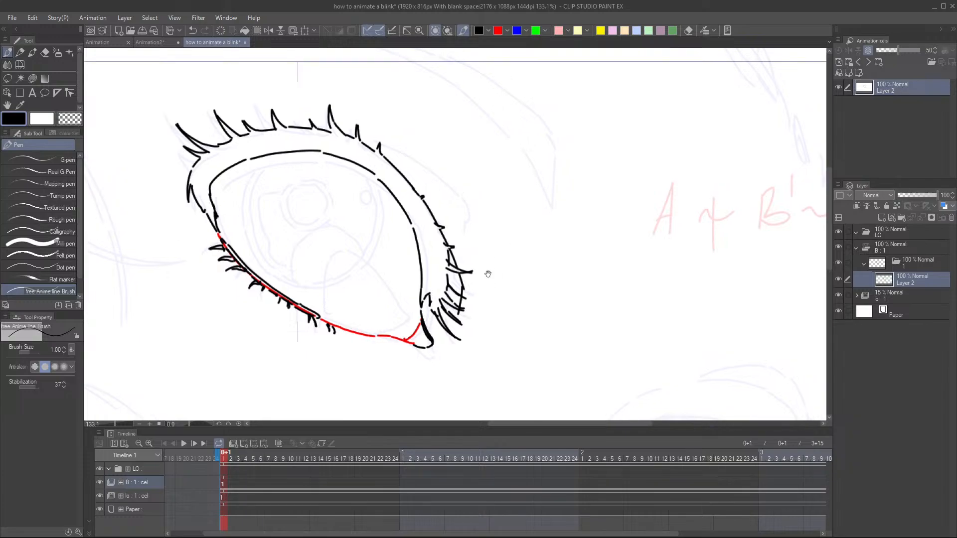
pyautogui.scroll(-2, 432, 247)
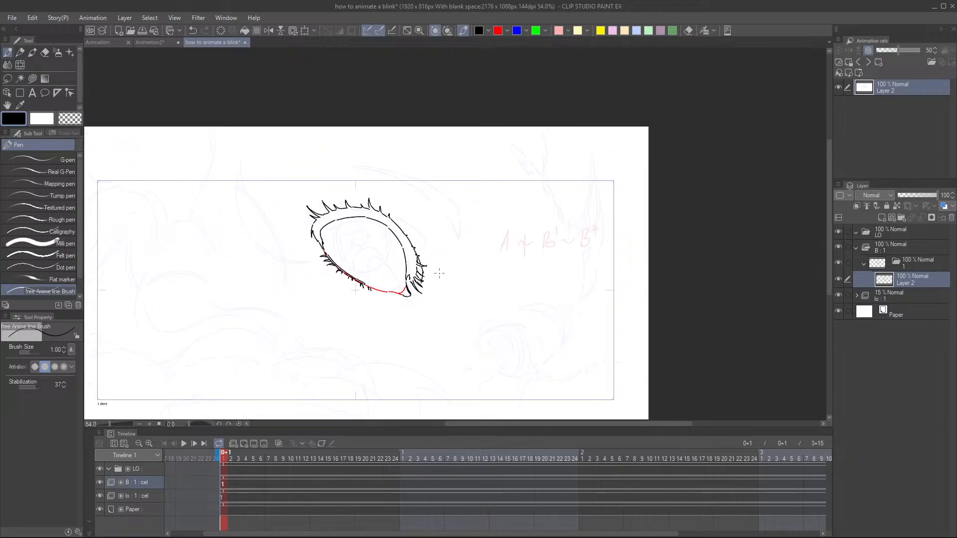
pyautogui.scroll(2, 411, 263)
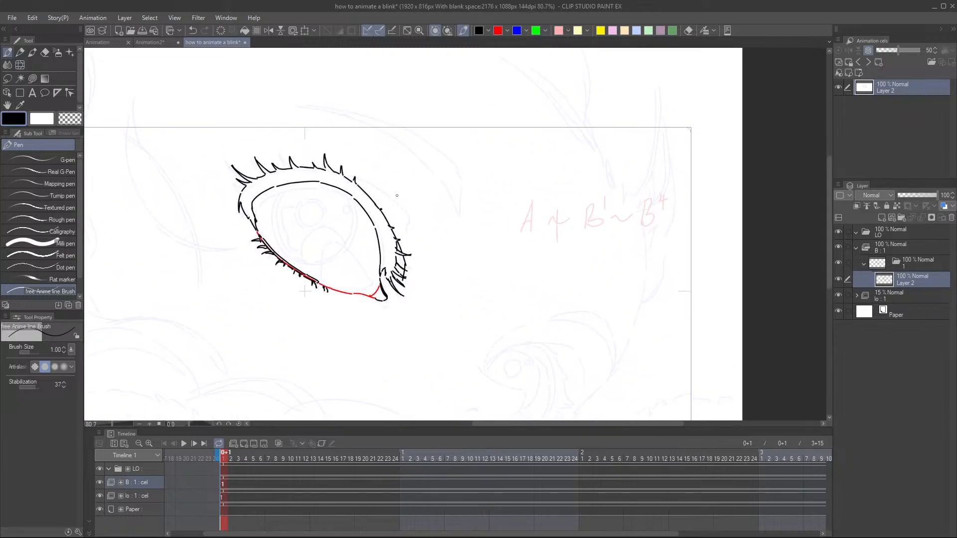
pyautogui.scroll(-1, 395, 263)
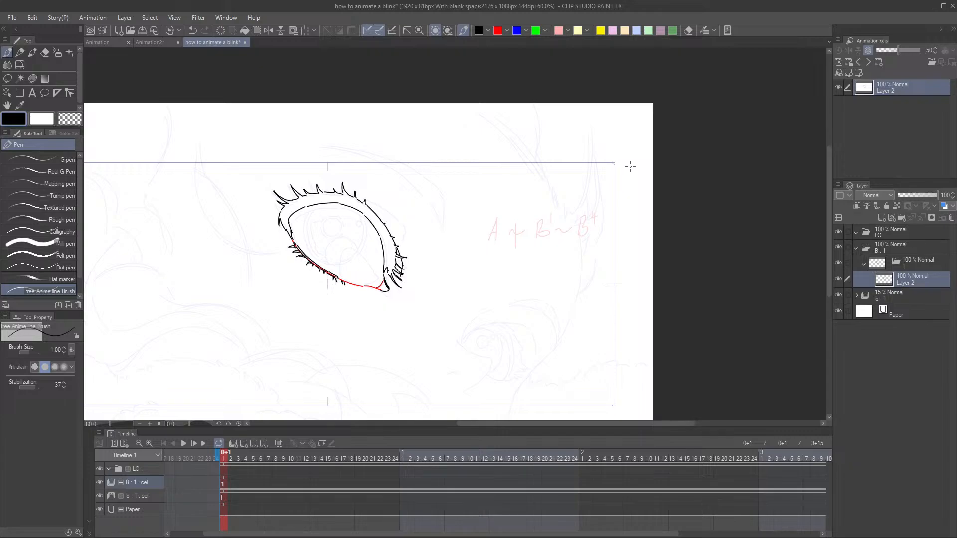
pyautogui.scroll(2, 354, 284)
pyautogui.scroll(1, 292, 226)
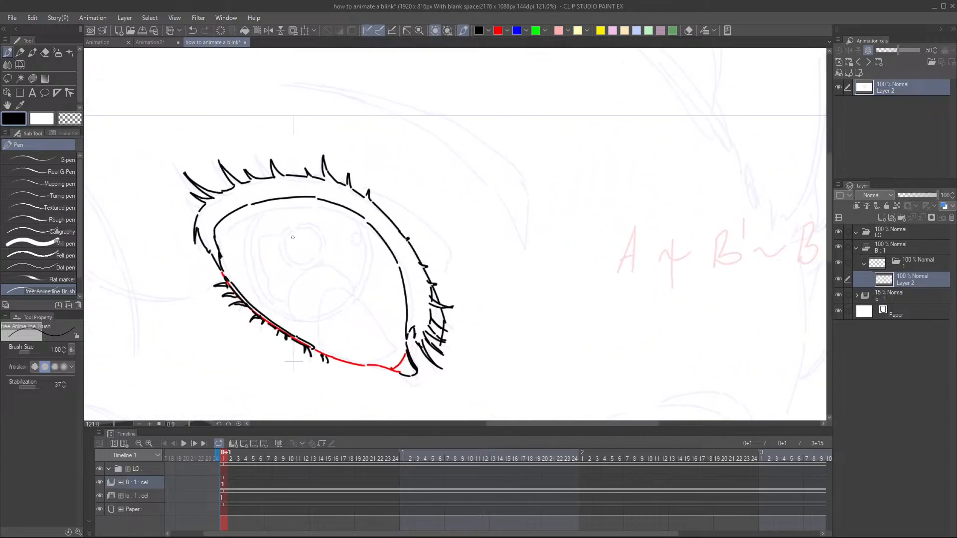
pyautogui.click(535, 30)
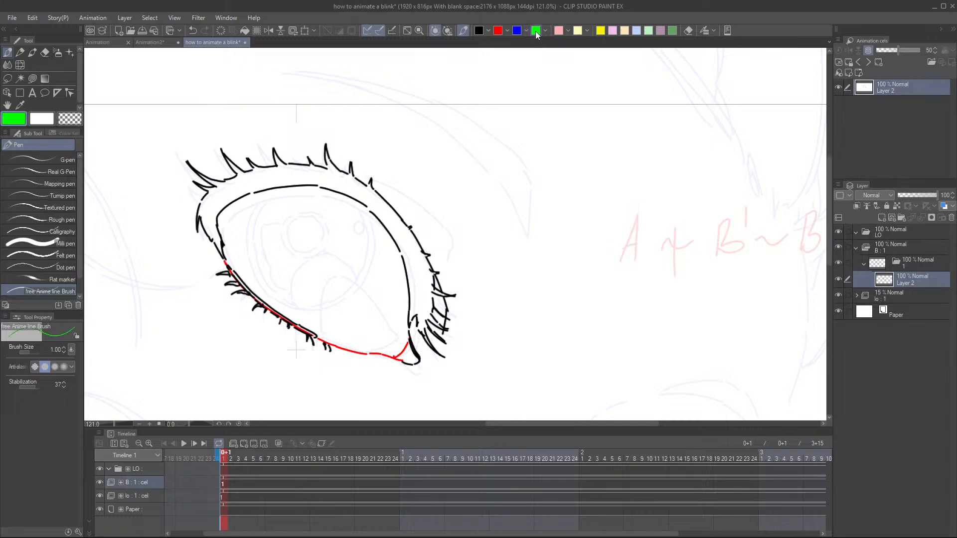
pyautogui.scroll(1, 294, 161)
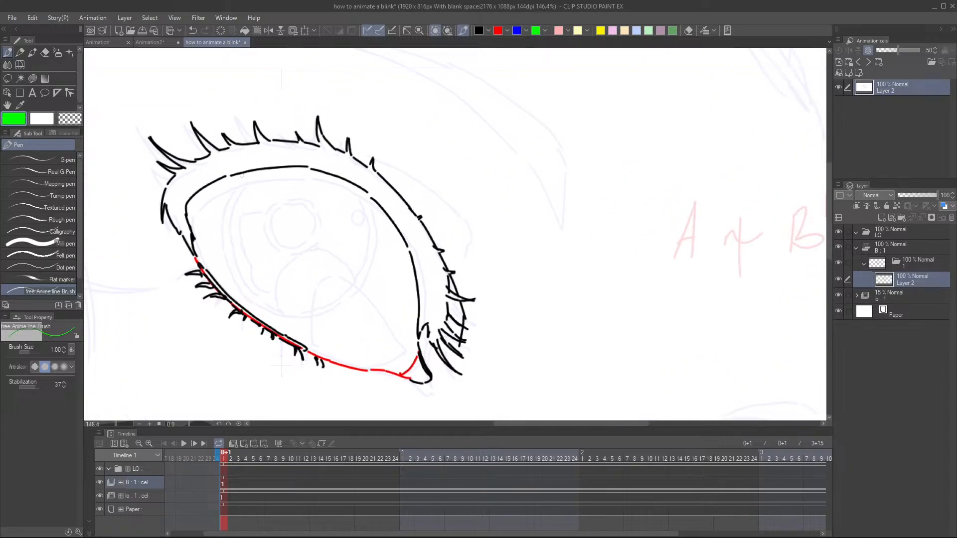
pyautogui.moveTo(241, 175)
pyautogui.mouseDown()
pyautogui.moveTo(225, 204)
pyautogui.moveTo(222, 248)
pyautogui.moveTo(247, 297)
pyautogui.mouseUp()
pyautogui.moveTo(248, 300)
pyautogui.mouseDown()
pyautogui.moveTo(290, 320)
pyautogui.moveTo(318, 320)
pyautogui.moveTo(346, 301)
pyautogui.mouseUp()
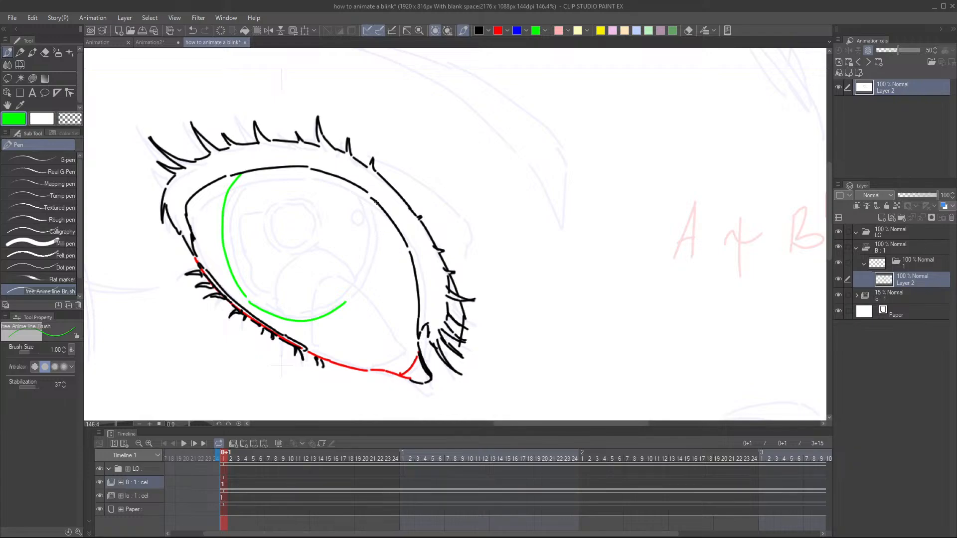
pyautogui.moveTo(367, 193)
pyautogui.mouseDown()
pyautogui.moveTo(378, 256)
pyautogui.moveTo(367, 283)
pyautogui.moveTo(342, 303)
pyautogui.mouseUp()
pyautogui.moveTo(251, 179); pyautogui.dragTo(248, 184)
# - Change back to black, ink a short curved stroke inside the green outline's upper-left edge, and save the file
pyautogui.click(478, 31)
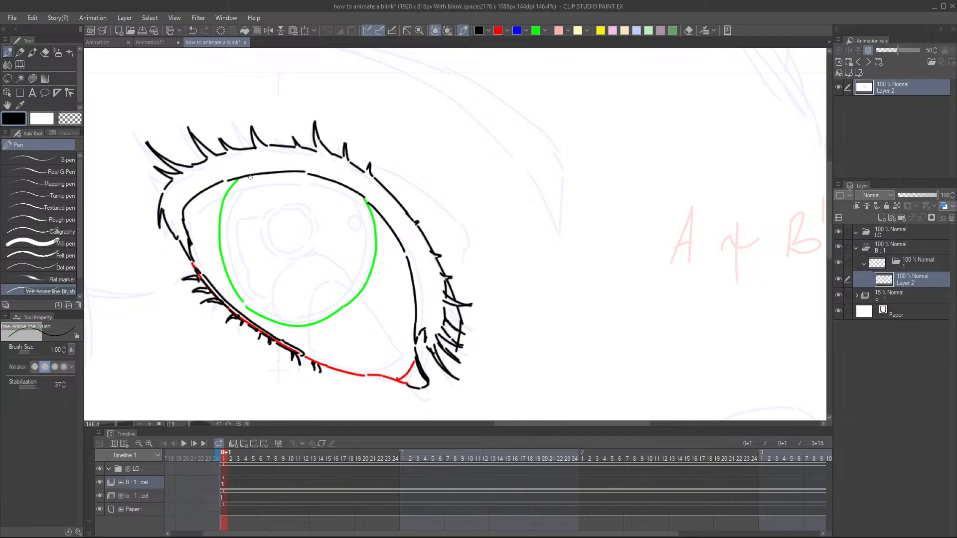
pyautogui.moveTo(249, 177); pyautogui.dragTo(242, 183)
pyautogui.scroll(-3, 234, 200)
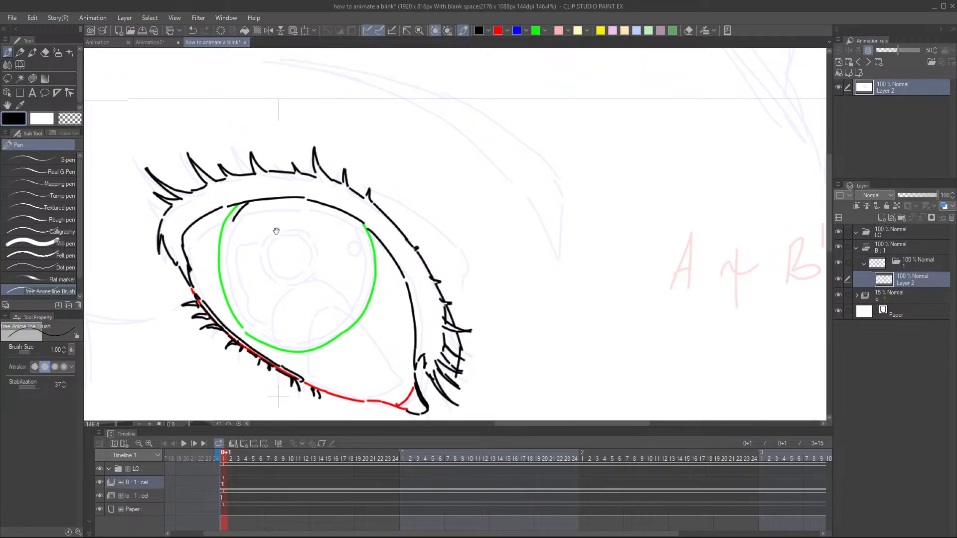
pyautogui.scroll(-1, 268, 245)
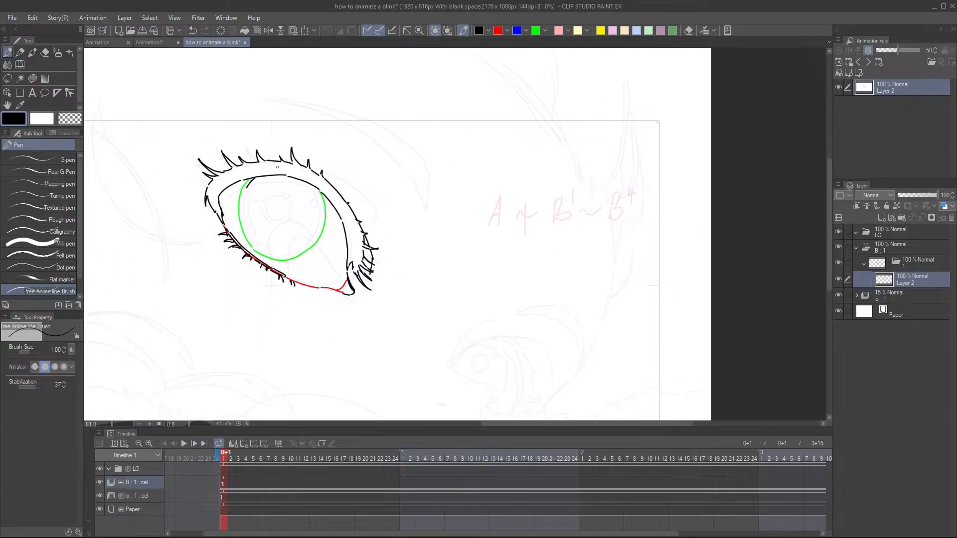
pyautogui.hotkey('ctrl', 's')
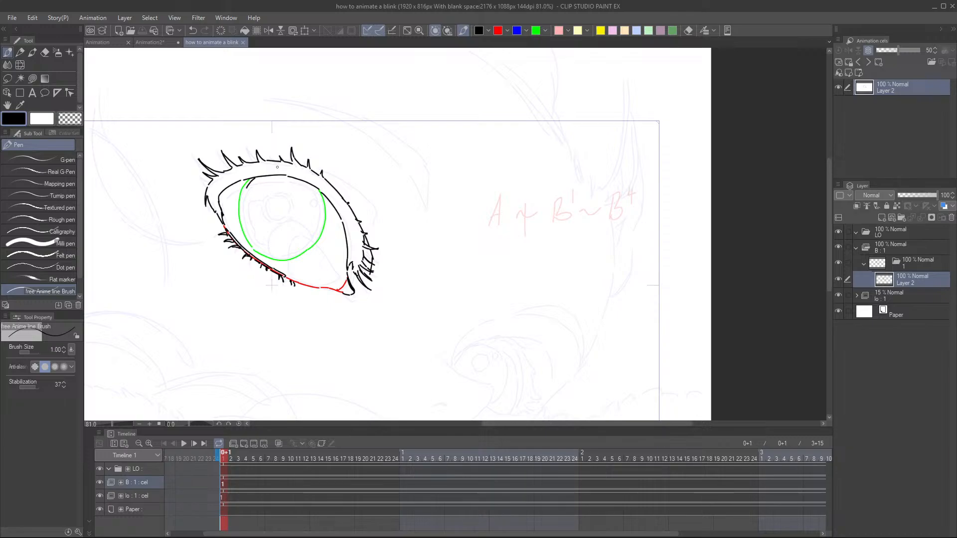
# - Ink the black inner iris outline just inside the green curve, closing it along the left, lower and right sides
pyautogui.scroll(3, 230, 200)
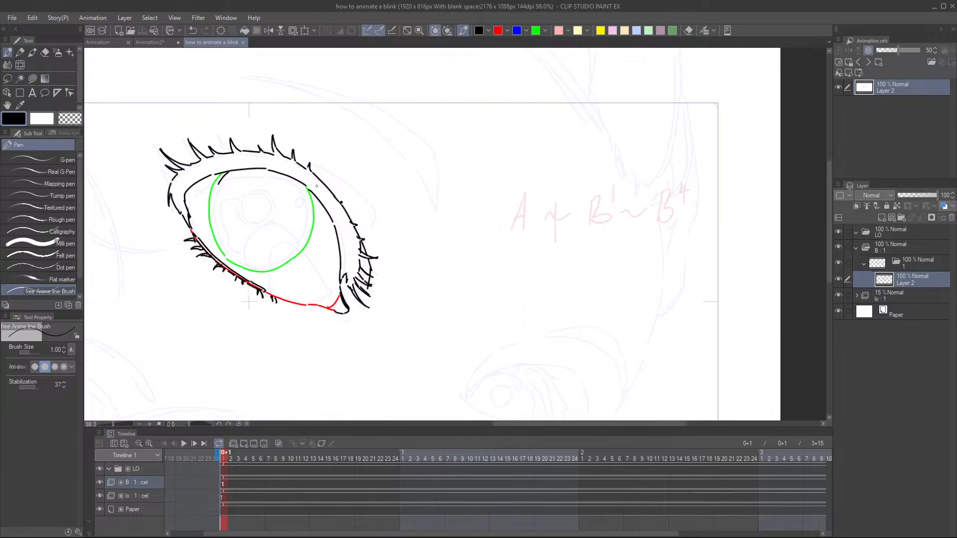
pyautogui.scroll(4, 230, 199)
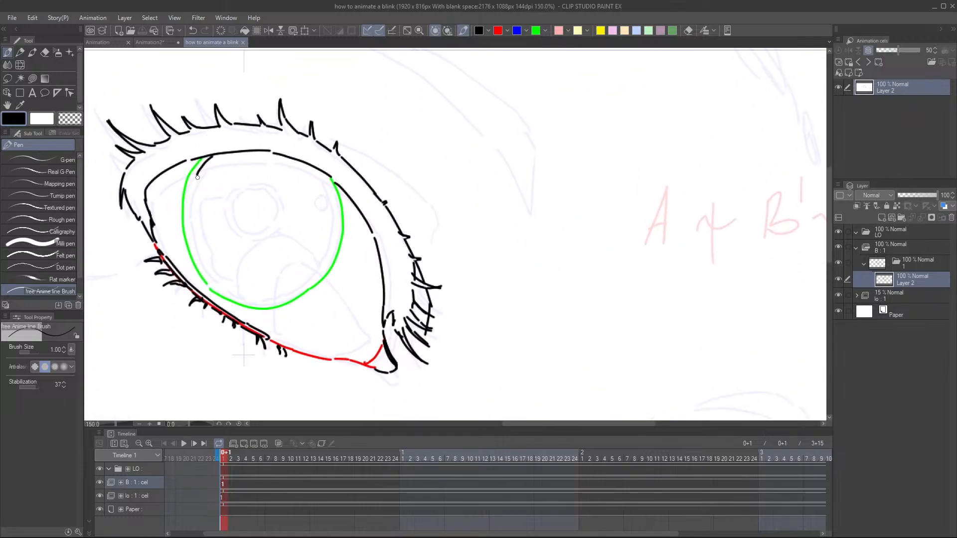
pyautogui.moveTo(199, 173); pyautogui.dragTo(190, 192)
pyautogui.moveTo(189, 209)
pyautogui.mouseDown()
pyautogui.moveTo(191, 243)
pyautogui.moveTo(217, 285)
pyautogui.mouseUp()
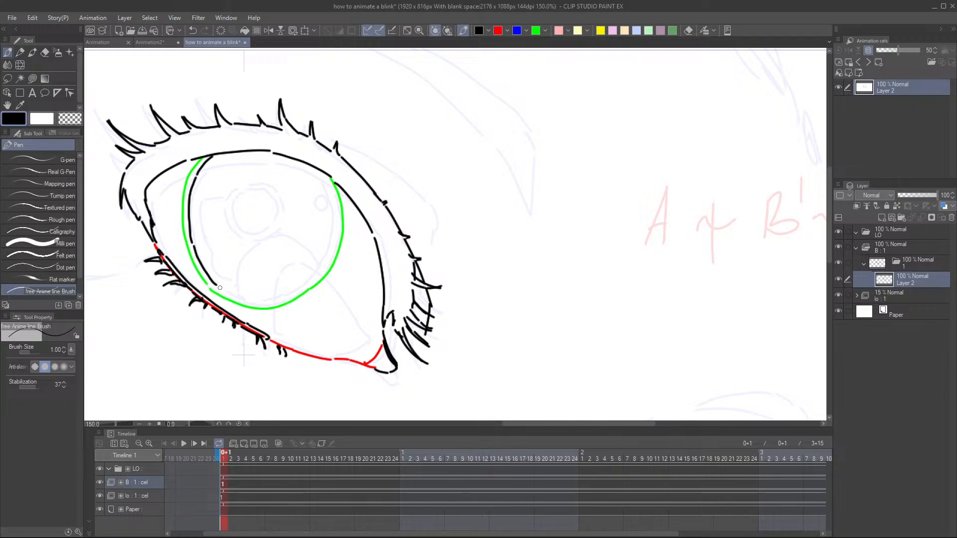
pyautogui.moveTo(217, 284); pyautogui.dragTo(264, 302)
pyautogui.moveTo(323, 175)
pyautogui.mouseDown()
pyautogui.moveTo(335, 228)
pyautogui.moveTo(315, 276)
pyautogui.mouseUp()
pyautogui.hotkey('ctrl', 'z')
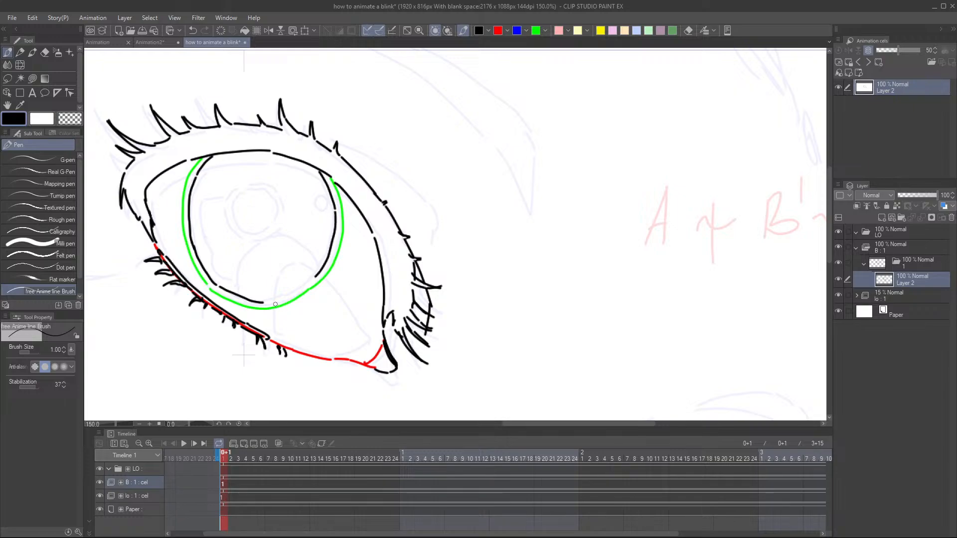
pyautogui.moveTo(265, 300); pyautogui.dragTo(311, 281)
pyautogui.scroll(-2, 371, 150)
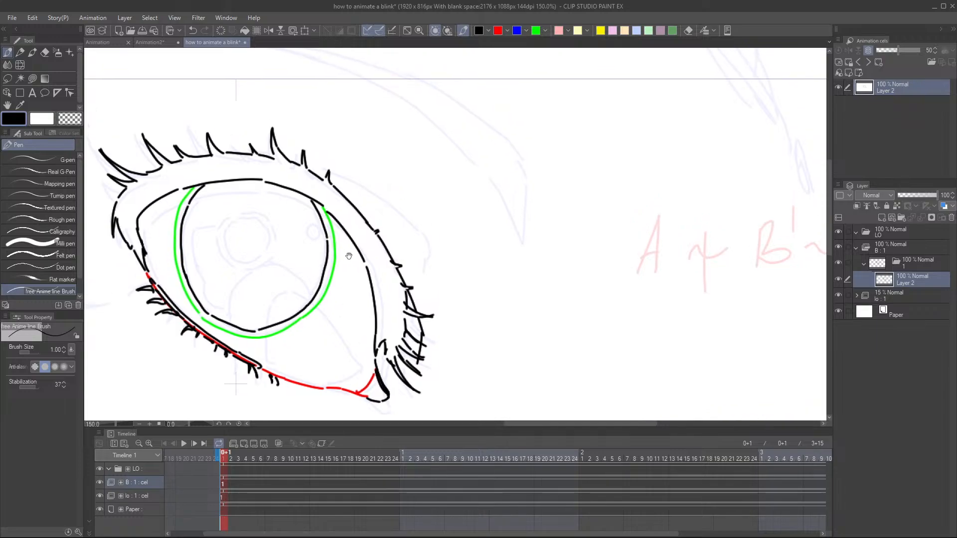
pyautogui.scroll(3, 344, 243)
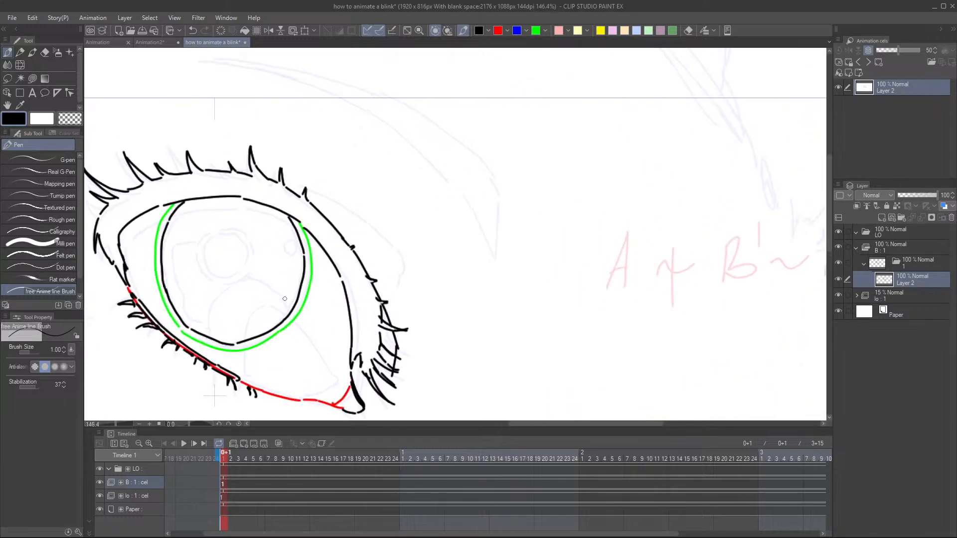
pyautogui.moveTo(301, 286); pyautogui.dragTo(317, 282)
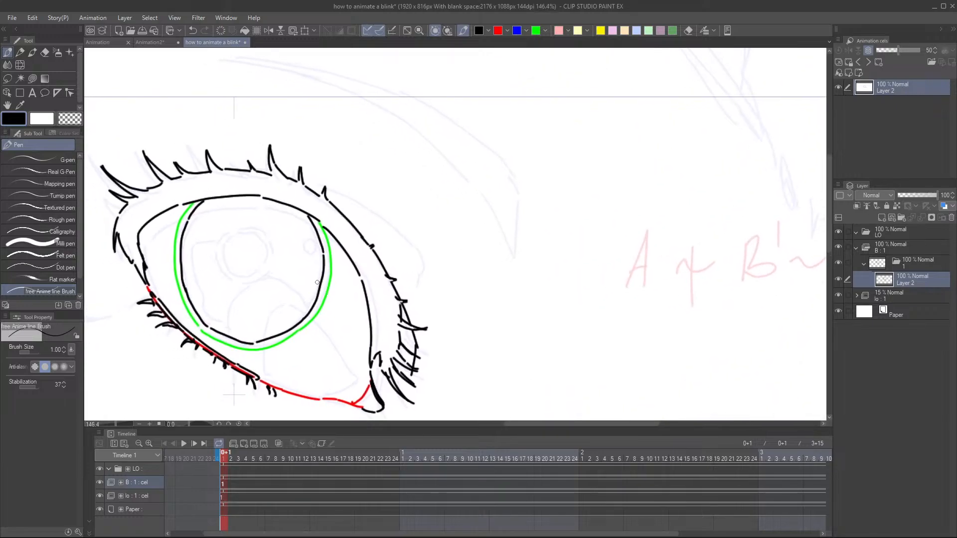
# - Change the drawing colour to red and ink a small highlight circle just inside the iris outline's upper-right edge
pyautogui.scroll(-3, 317, 284)
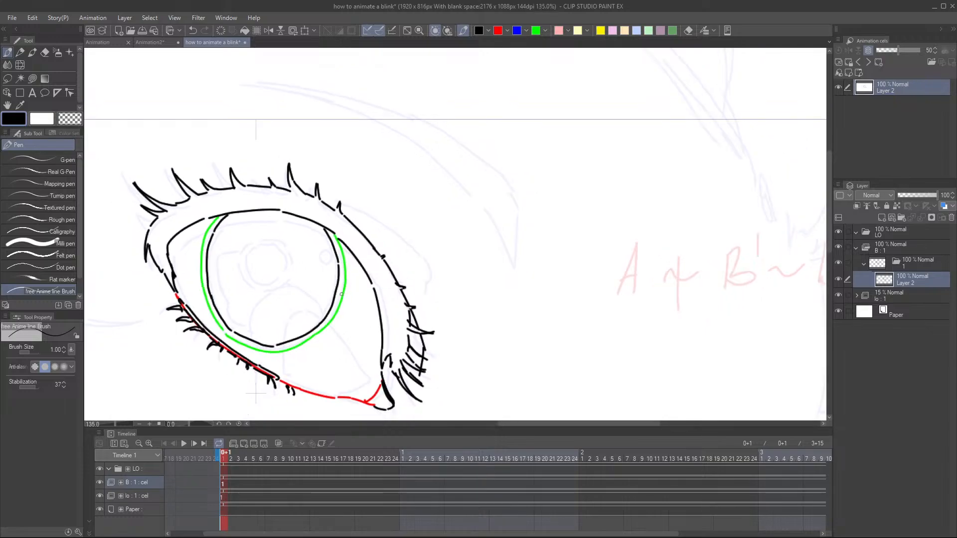
pyautogui.scroll(-2, 357, 263)
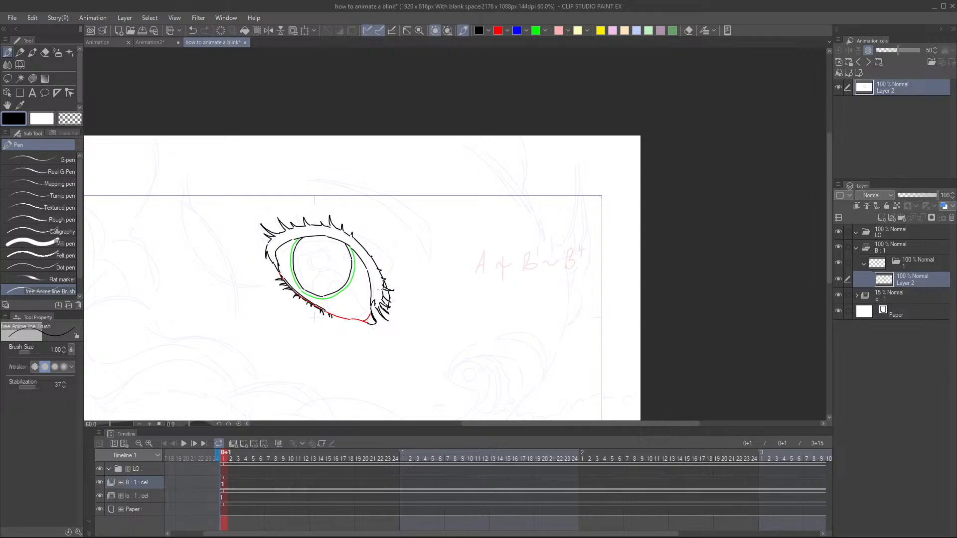
pyautogui.scroll(5, 358, 302)
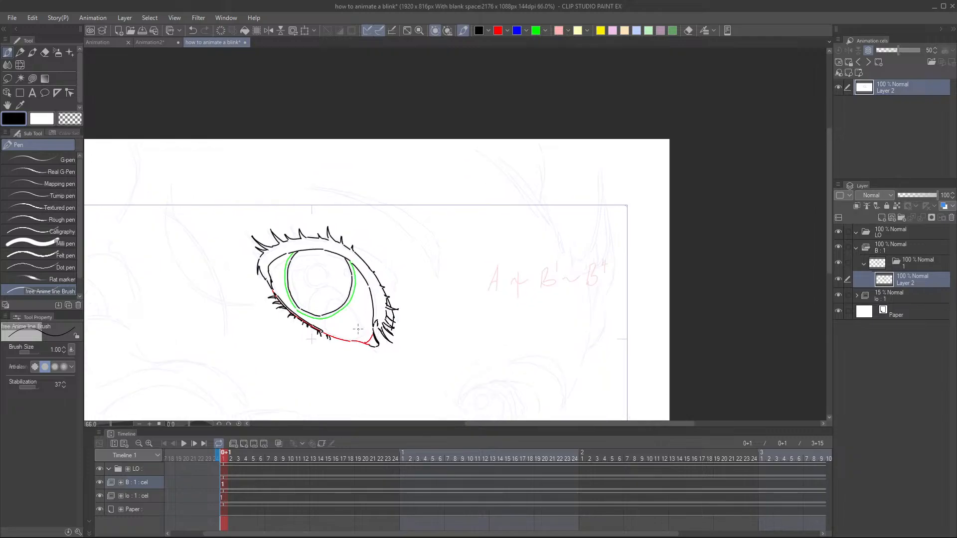
pyautogui.moveTo(328, 252); pyautogui.dragTo(388, 246)
pyautogui.scroll(1, 389, 246)
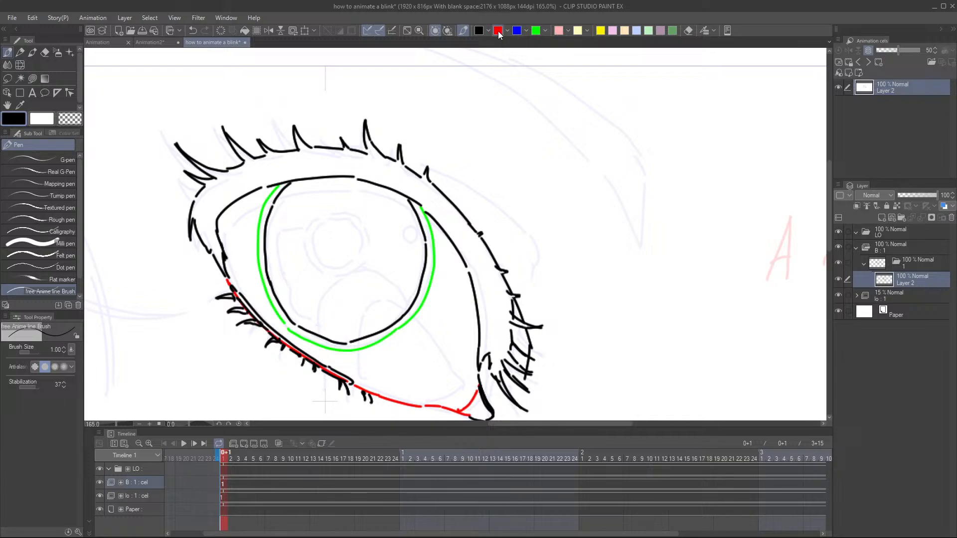
pyautogui.click(499, 32)
pyautogui.moveTo(406, 214)
pyautogui.mouseDown()
pyautogui.moveTo(398, 222)
pyautogui.moveTo(405, 210)
pyautogui.mouseUp()
pyautogui.moveTo(450, 176); pyautogui.dragTo(416, 236)
pyautogui.scroll(-5, 415, 235)
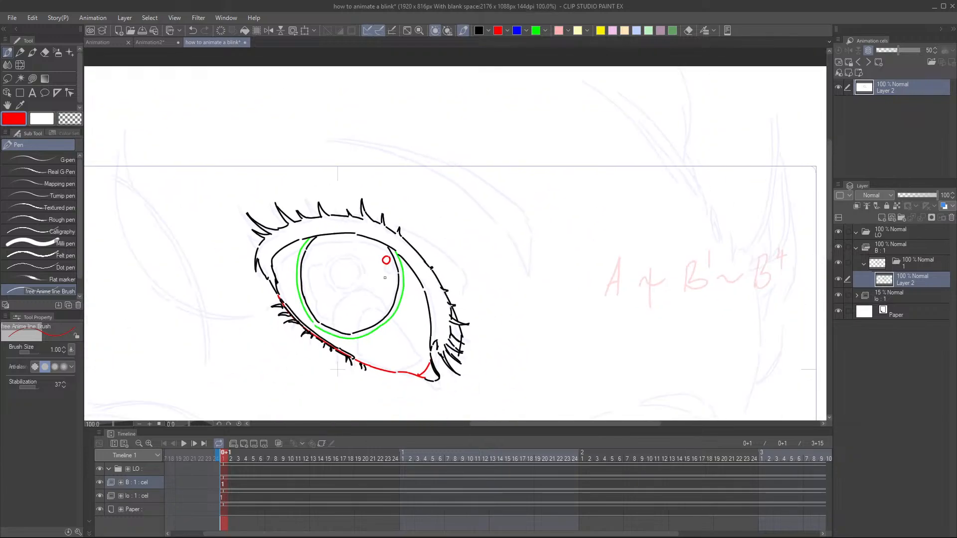
# - Change the drawing colour to black and ink the round pupil outline in the upper middle of the iris
pyautogui.scroll(4, 385, 278)
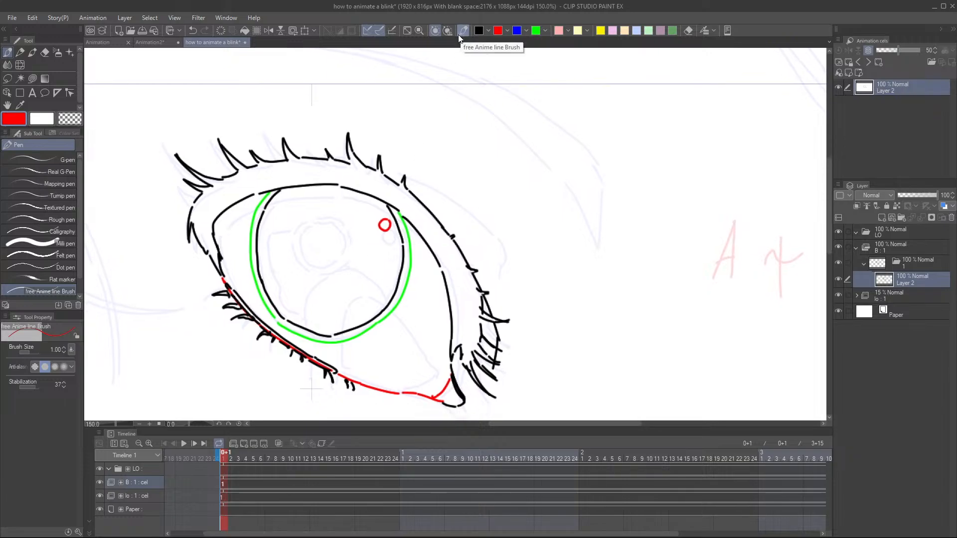
pyautogui.click(478, 30)
pyautogui.scroll(3, 349, 239)
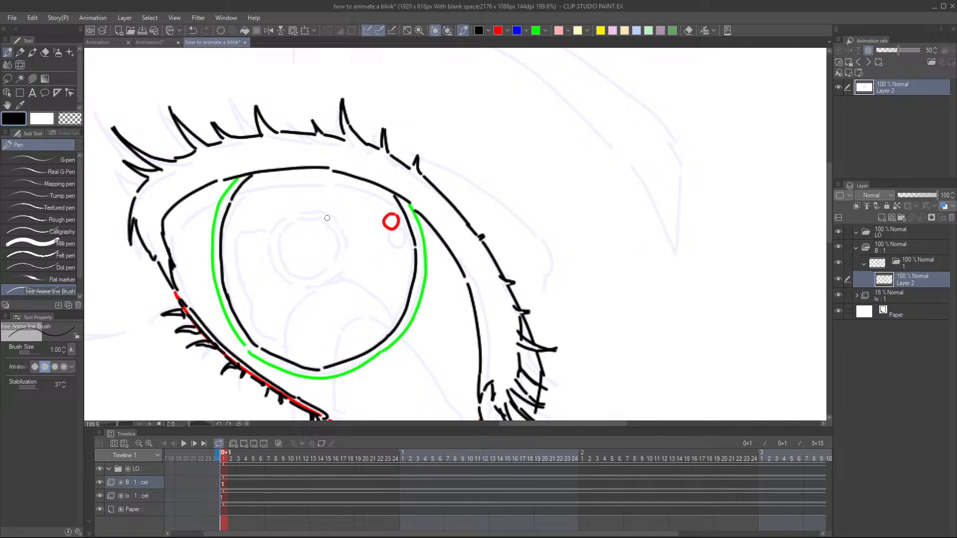
pyautogui.moveTo(327, 217)
pyautogui.mouseDown()
pyautogui.moveTo(305, 224)
pyautogui.moveTo(297, 245)
pyautogui.moveTo(312, 268)
pyautogui.moveTo(332, 268)
pyautogui.mouseUp()
pyautogui.moveTo(325, 218)
pyautogui.mouseDown()
pyautogui.moveTo(341, 222)
pyautogui.moveTo(352, 249)
pyautogui.moveTo(330, 270)
pyautogui.mouseUp()
pyautogui.hotkey('ctrl', 'z')
pyautogui.hotkey('ctrl', 'z')
pyautogui.moveTo(347, 227)
pyautogui.mouseDown()
pyautogui.moveTo(353, 257)
pyautogui.moveTo(331, 270)
pyautogui.mouseUp()
pyautogui.scroll(-4, 342, 202)
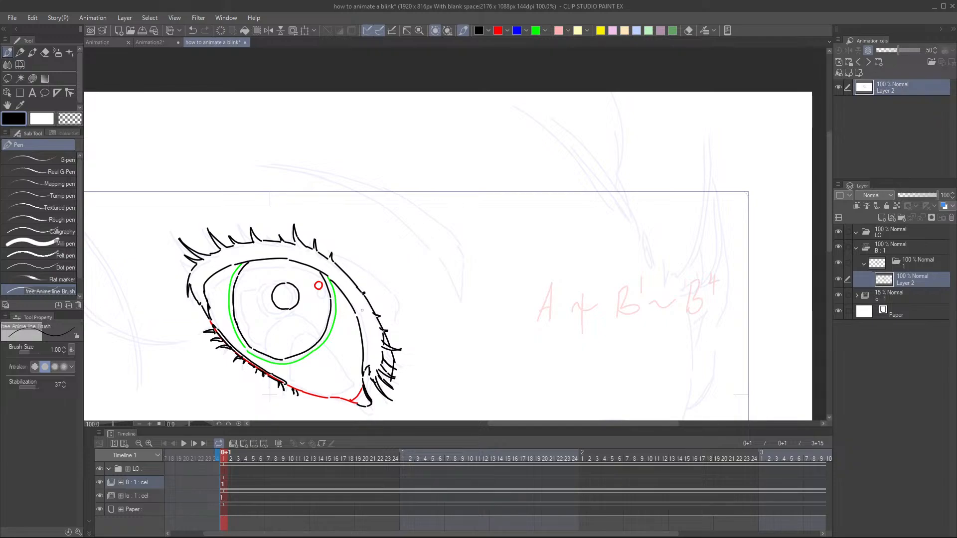
# - Change the drawing colour to green and ink a ring around the black pupil, leaving its underside open
pyautogui.scroll(2, 361, 317)
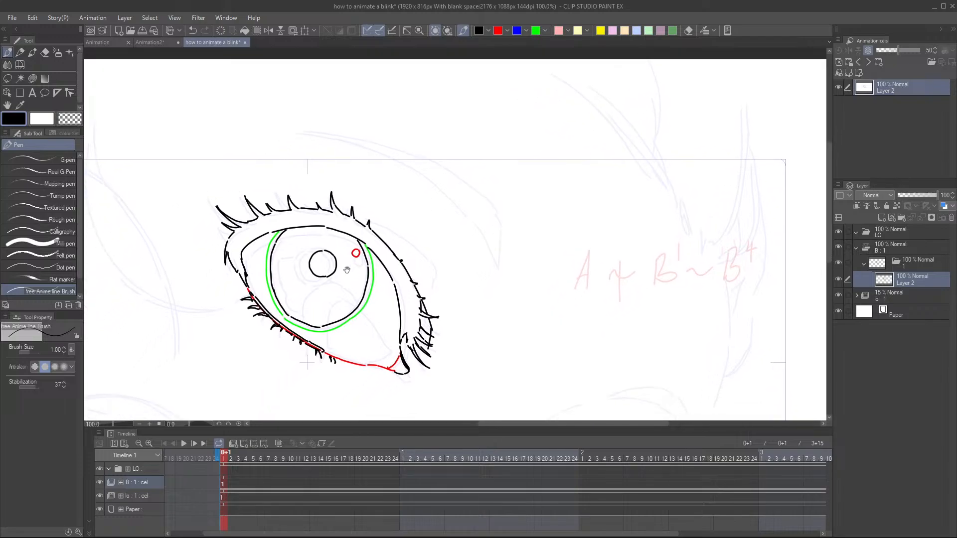
pyautogui.scroll(1, 340, 276)
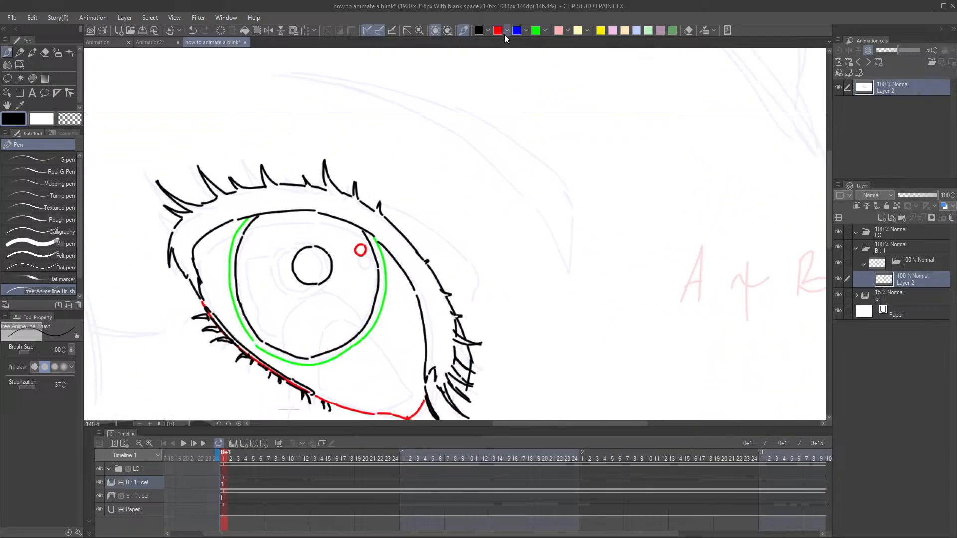
pyautogui.click(536, 30)
pyautogui.scroll(1, 301, 280)
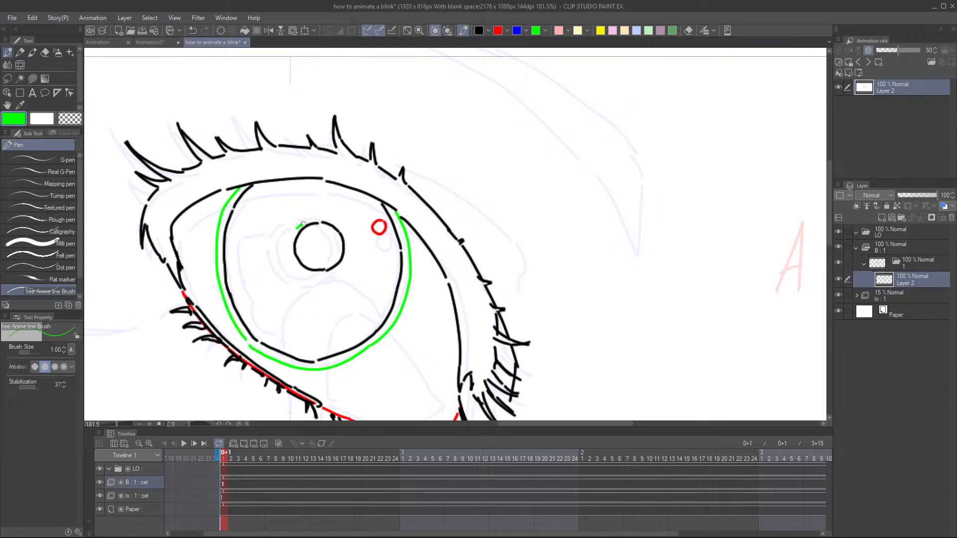
pyautogui.moveTo(294, 232); pyautogui.dragTo(291, 238)
pyautogui.moveTo(301, 224)
pyautogui.mouseDown()
pyautogui.moveTo(289, 248)
pyautogui.moveTo(305, 275)
pyautogui.mouseUp()
pyautogui.moveTo(301, 224)
pyautogui.mouseDown()
pyautogui.moveTo(320, 217)
pyautogui.moveTo(341, 228)
pyautogui.mouseUp()
pyautogui.hotkey('ctrl', 'z')
pyautogui.moveTo(336, 222); pyautogui.dragTo(349, 252)
pyautogui.hotkey('ctrl', 'z')
pyautogui.moveTo(329, 218)
pyautogui.mouseDown()
pyautogui.moveTo(348, 258)
pyautogui.moveTo(341, 269)
pyautogui.moveTo(321, 256)
pyautogui.mouseUp()
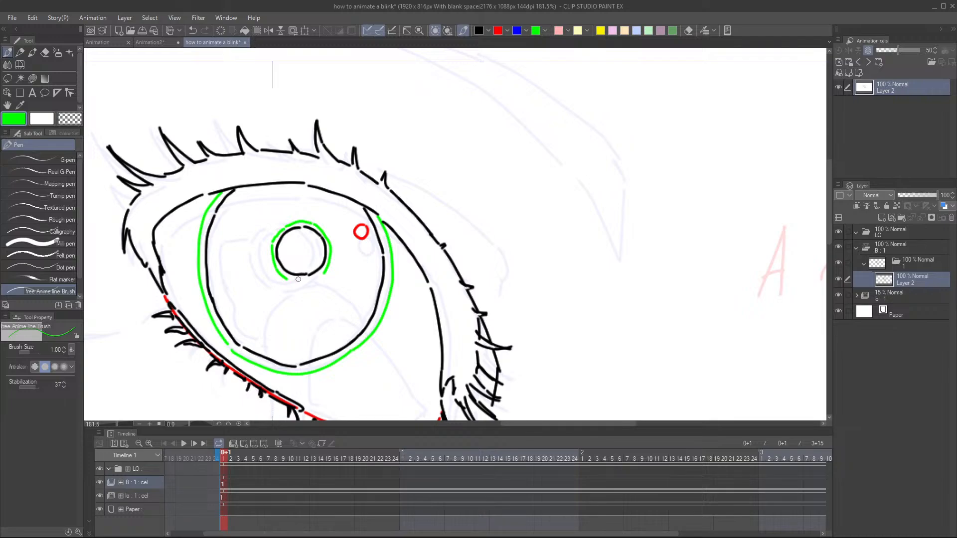
# - Ink two green arcs spreading from the open ends of the pupil ring down towards the lower iris outline
pyautogui.moveTo(288, 280); pyautogui.dragTo(313, 281)
pyautogui.hotkey('ctrl', 'z')
pyautogui.moveTo(289, 283)
pyautogui.mouseDown()
pyautogui.moveTo(264, 314)
pyautogui.moveTo(262, 343)
pyautogui.mouseUp()
pyautogui.hotkey('ctrl', 'z')
pyautogui.moveTo(292, 279)
pyautogui.mouseDown()
pyautogui.moveTo(269, 306)
pyautogui.moveTo(264, 350)
pyautogui.mouseUp()
pyautogui.moveTo(325, 275); pyautogui.dragTo(358, 317)
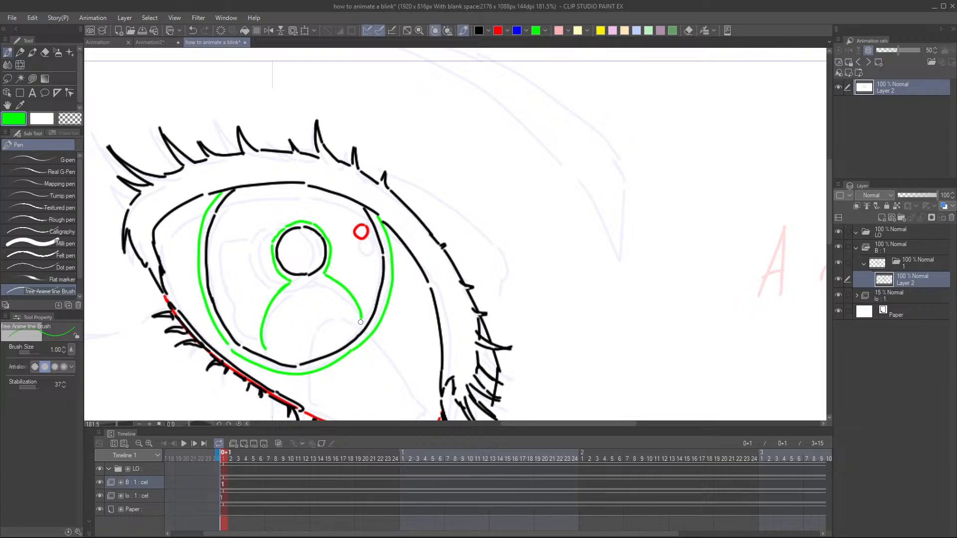
pyautogui.moveTo(360, 319); pyautogui.dragTo(360, 327)
pyautogui.scroll(-5, 359, 271)
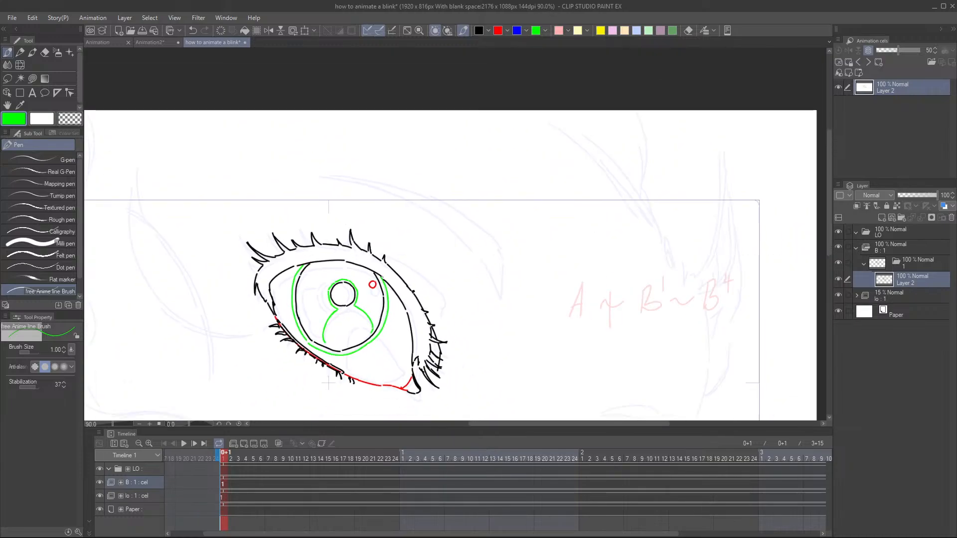
pyautogui.scroll(-2, 435, 284)
# - Change the drawing colour to blue and ink the left iris shading line from the pupil ring down to the bottom of the iris outline
pyautogui.moveTo(389, 300); pyautogui.dragTo(339, 343)
pyautogui.scroll(5, 355, 303)
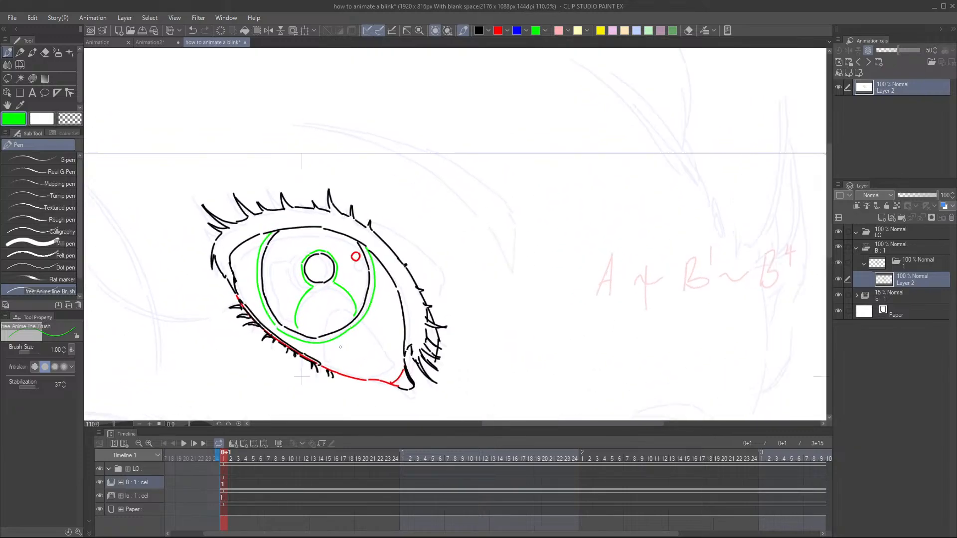
pyautogui.scroll(3, 335, 342)
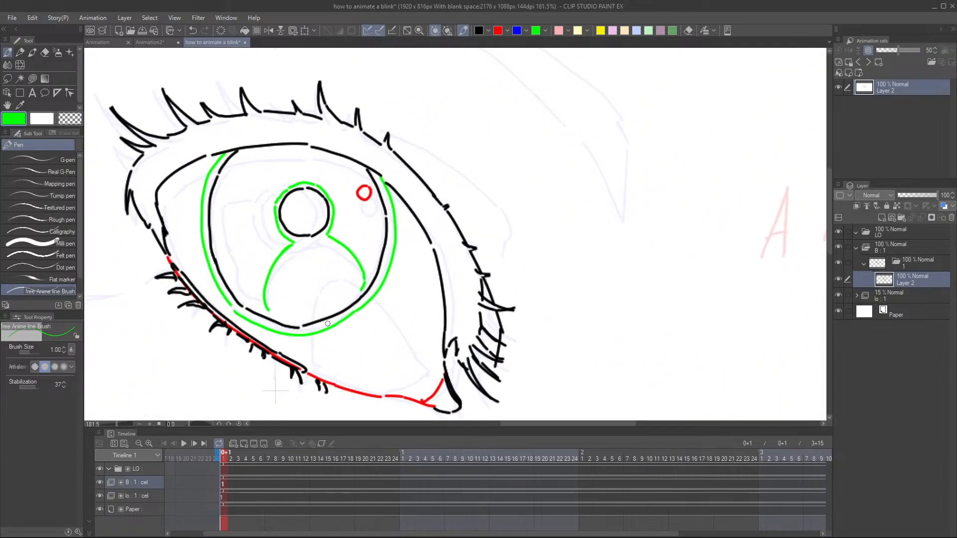
pyautogui.moveTo(358, 328); pyautogui.dragTo(352, 350)
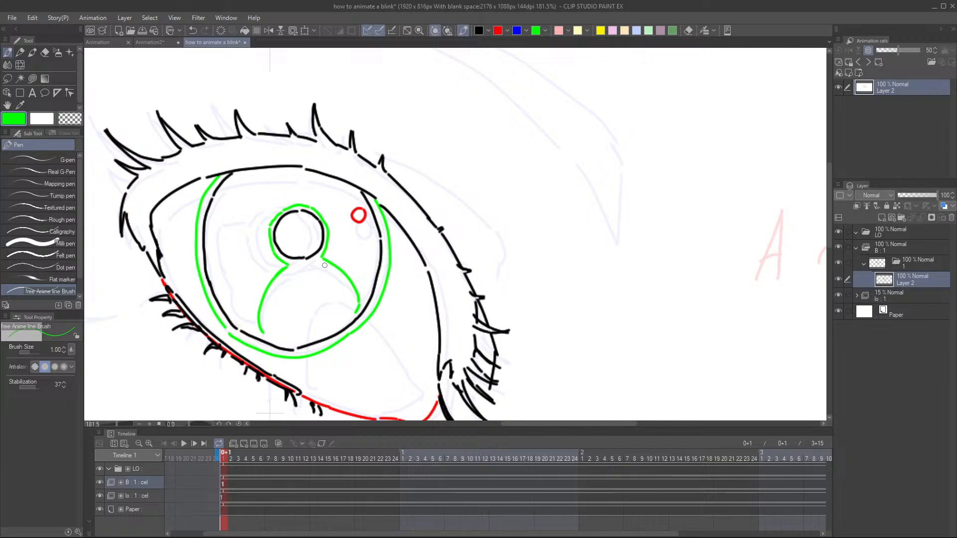
pyautogui.click(516, 30)
pyautogui.moveTo(287, 252); pyautogui.dragTo(320, 241)
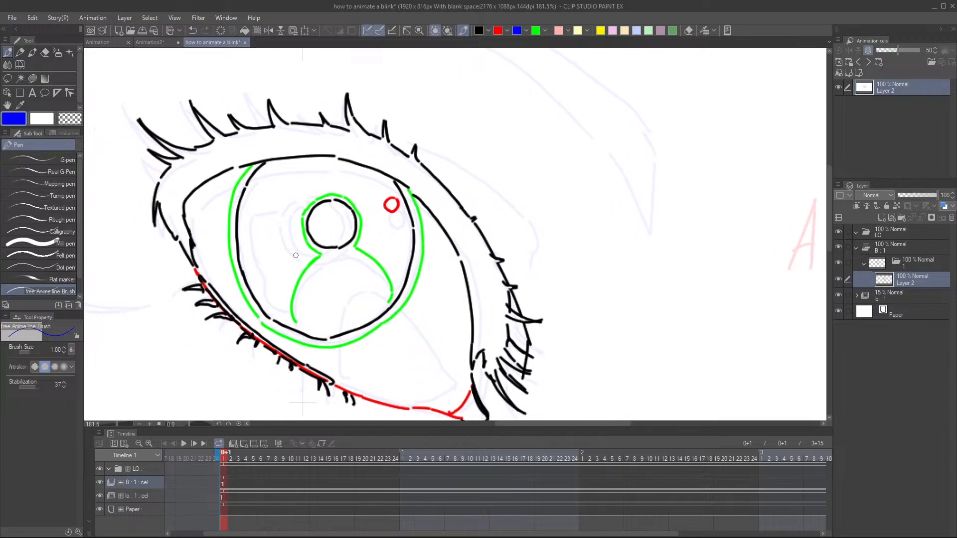
pyautogui.scroll(1, 295, 256)
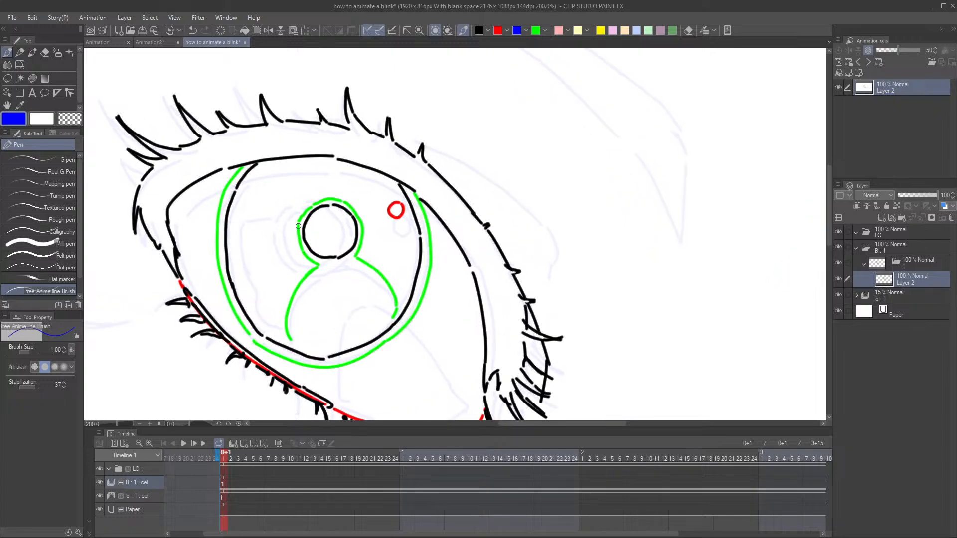
pyautogui.moveTo(296, 223)
pyautogui.mouseDown()
pyautogui.moveTo(245, 249)
pyautogui.moveTo(254, 305)
pyautogui.moveTo(302, 345)
pyautogui.mouseUp()
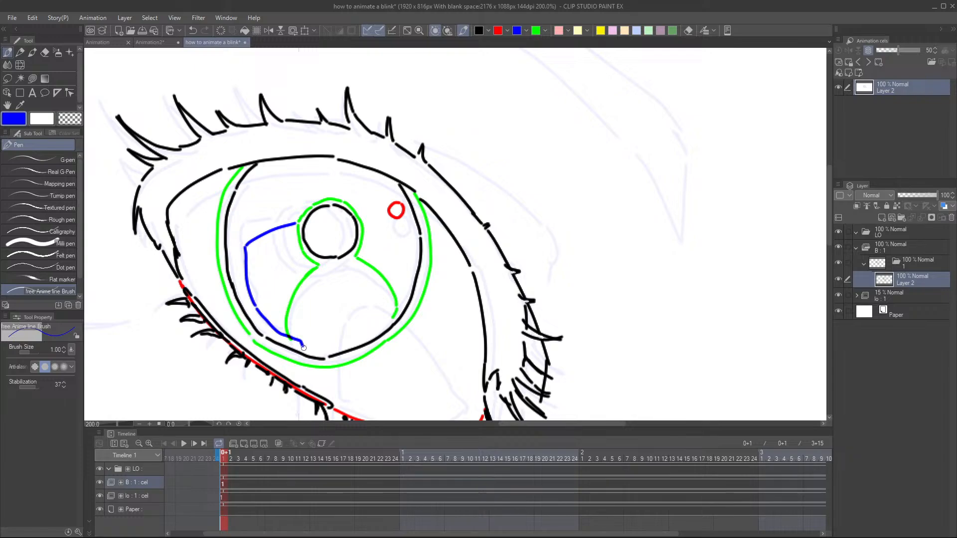
pyautogui.moveTo(307, 353)
pyautogui.mouseDown()
pyautogui.moveTo(330, 358)
pyautogui.moveTo(313, 350)
pyautogui.mouseUp()
pyautogui.moveTo(374, 326); pyautogui.dragTo(375, 342)
pyautogui.scroll(-5, 374, 342)
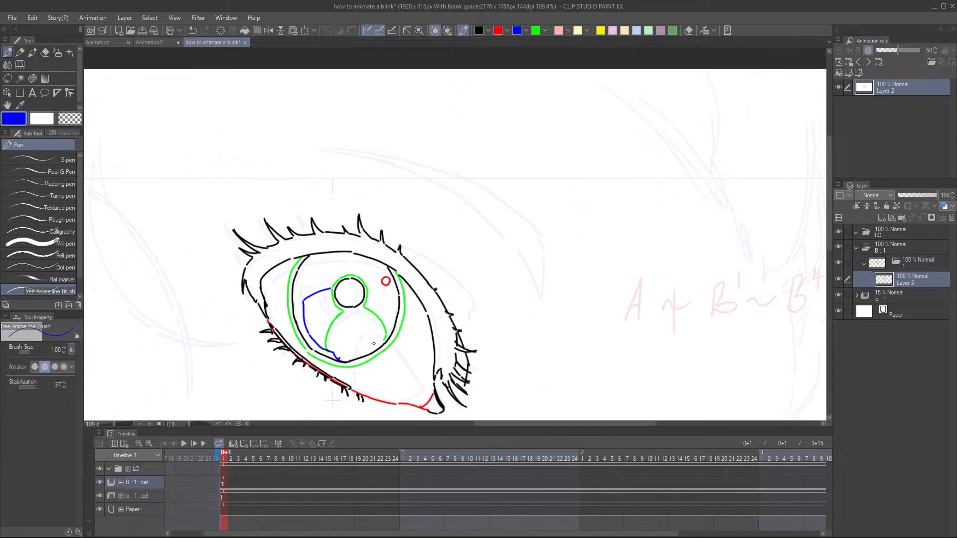
# - Ink the blue shading line on the iris's right side, curving from the pupil ring down to the right green arc
pyautogui.scroll(3, 306, 301)
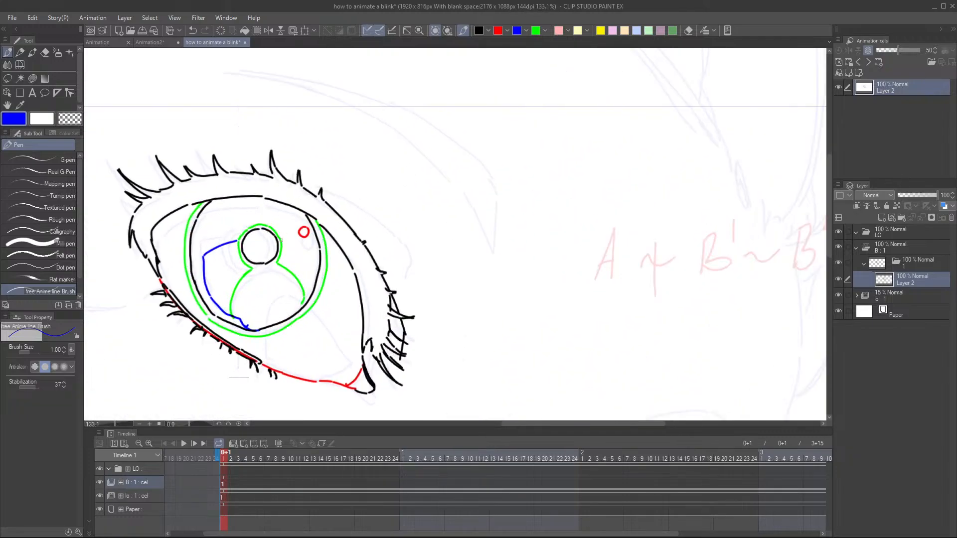
pyautogui.moveTo(280, 238); pyautogui.dragTo(301, 256)
pyautogui.hotkey('ctrl', 'z')
pyautogui.hotkey('ctrl', 'z')
pyautogui.moveTo(280, 237)
pyautogui.mouseDown()
pyautogui.moveTo(300, 254)
pyautogui.moveTo(305, 224)
pyautogui.moveTo(313, 266)
pyautogui.mouseUp()
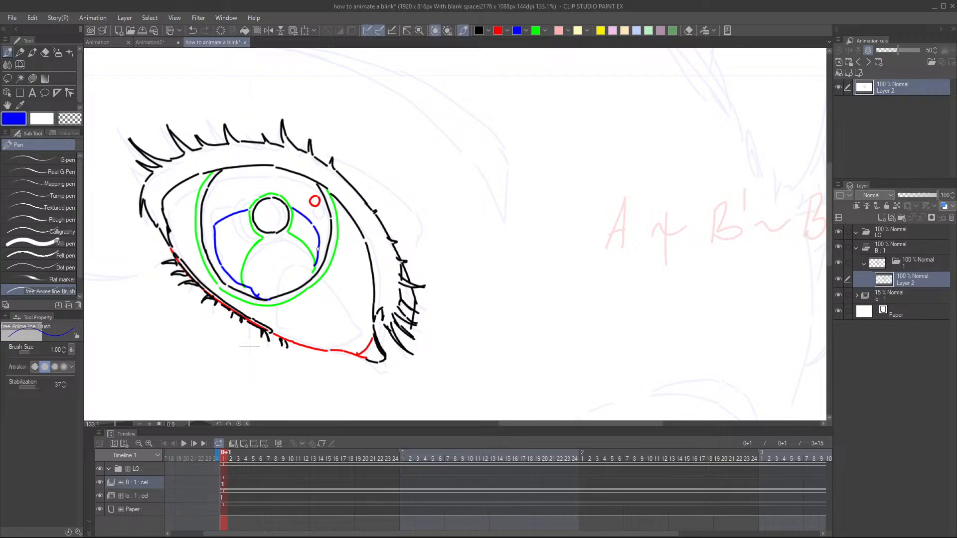
pyautogui.scroll(-3, 302, 201)
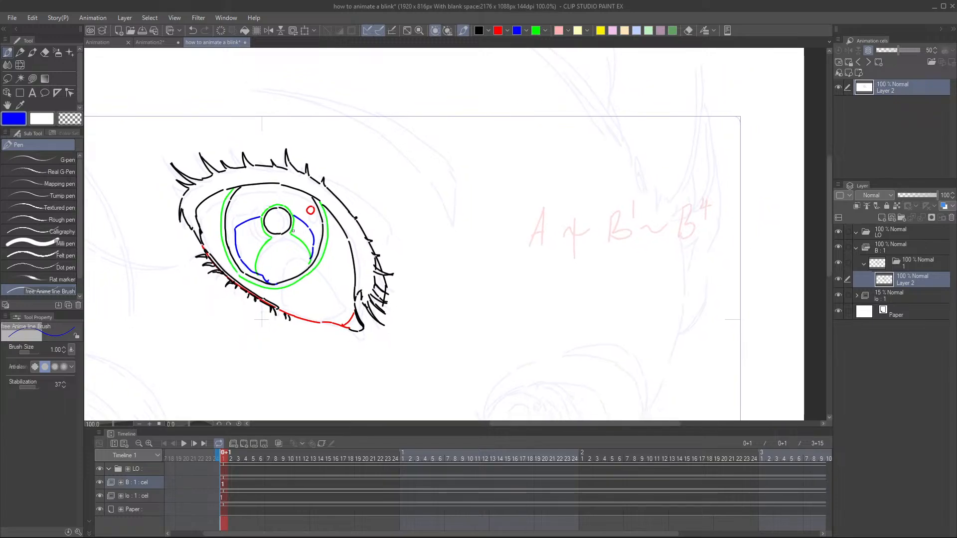
pyautogui.moveTo(293, 232); pyautogui.dragTo(299, 251)
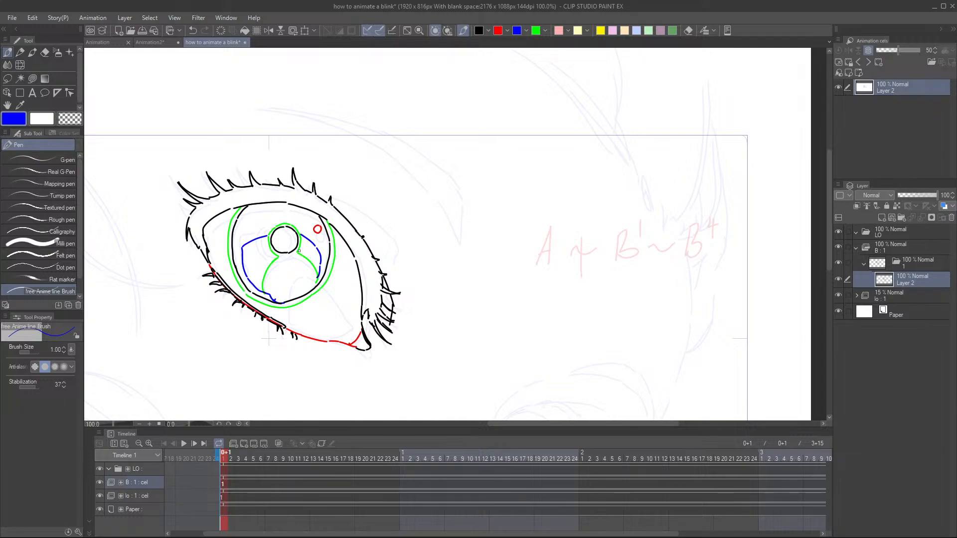
pyautogui.scroll(2, 314, 235)
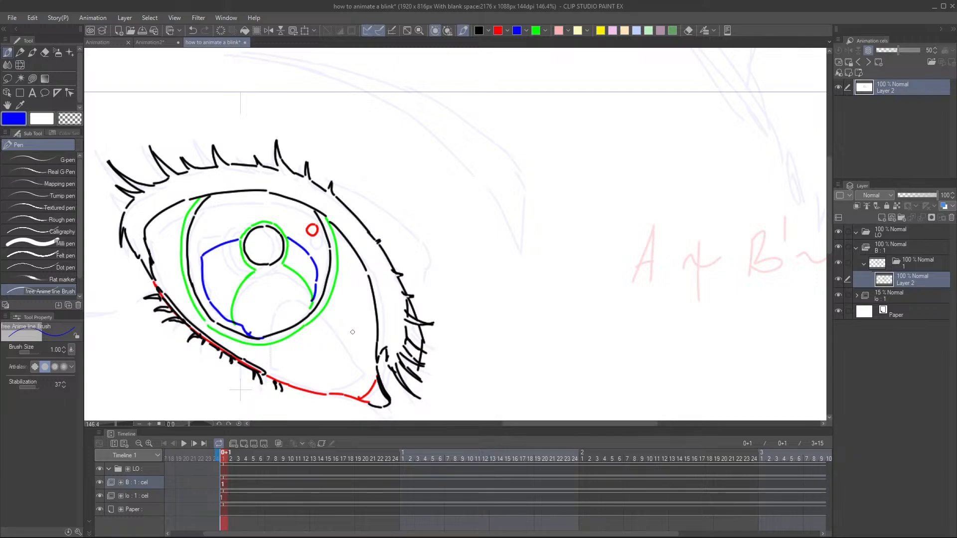
pyautogui.moveTo(347, 356); pyautogui.dragTo(355, 332)
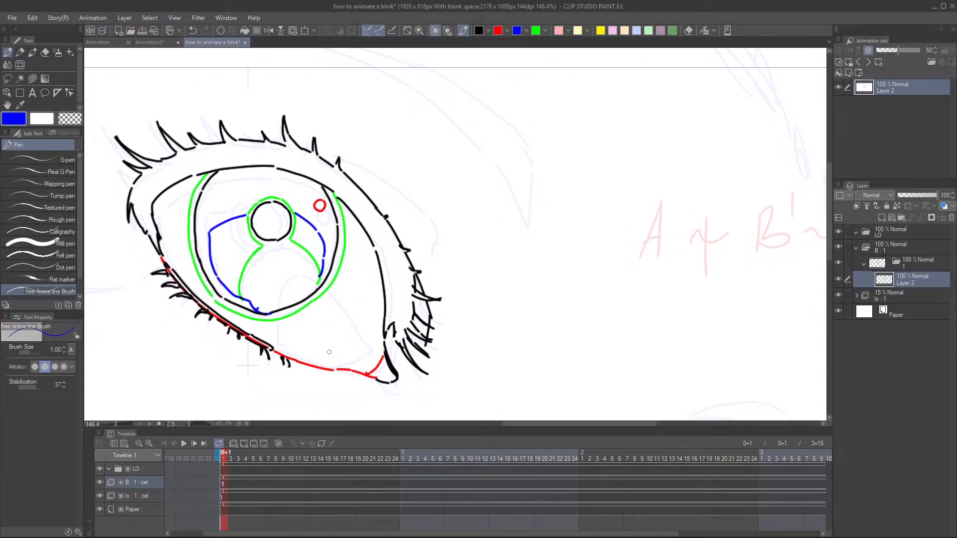
pyautogui.click(508, 30)
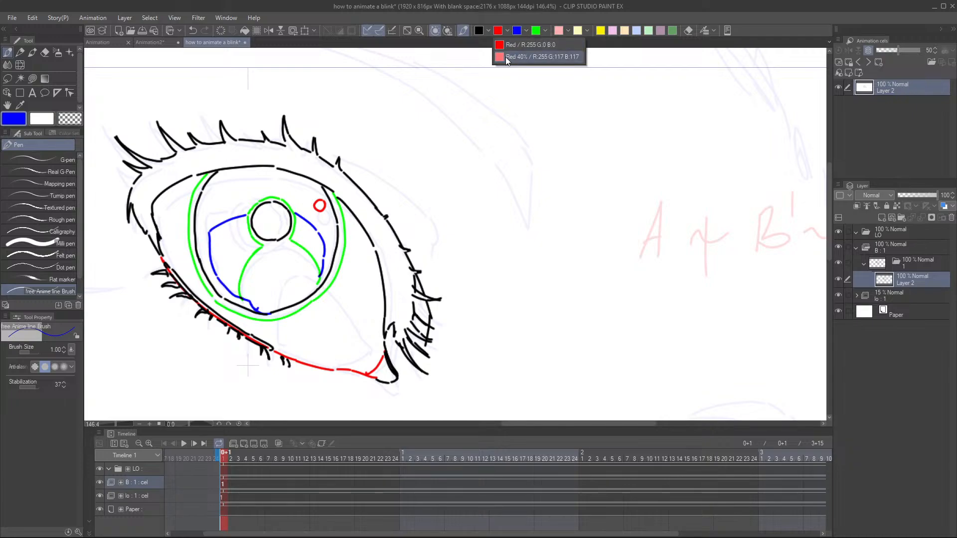
pyautogui.click(506, 57)
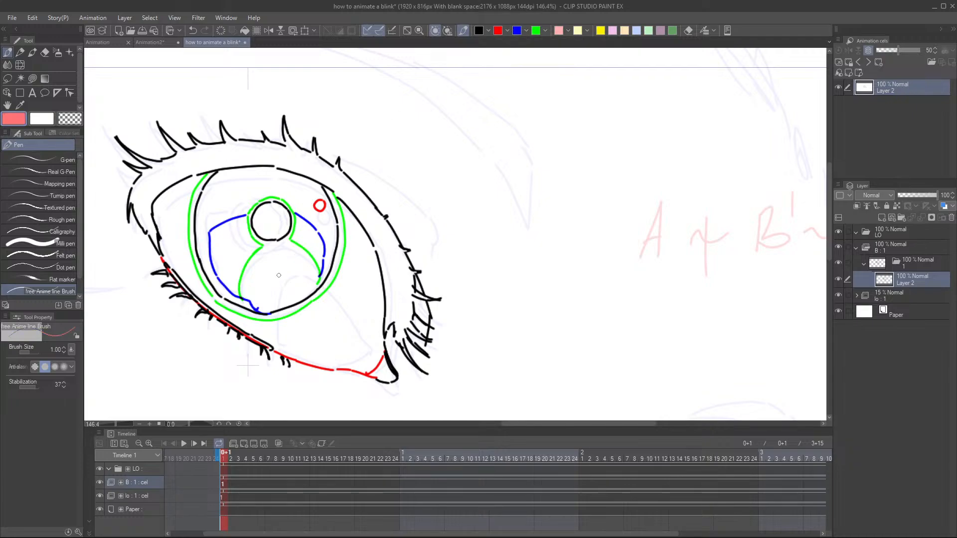
pyautogui.moveTo(287, 273)
pyautogui.mouseDown()
pyautogui.moveTo(275, 310)
pyautogui.moveTo(284, 346)
pyautogui.mouseUp()
pyautogui.hotkey('ctrl', 'z')
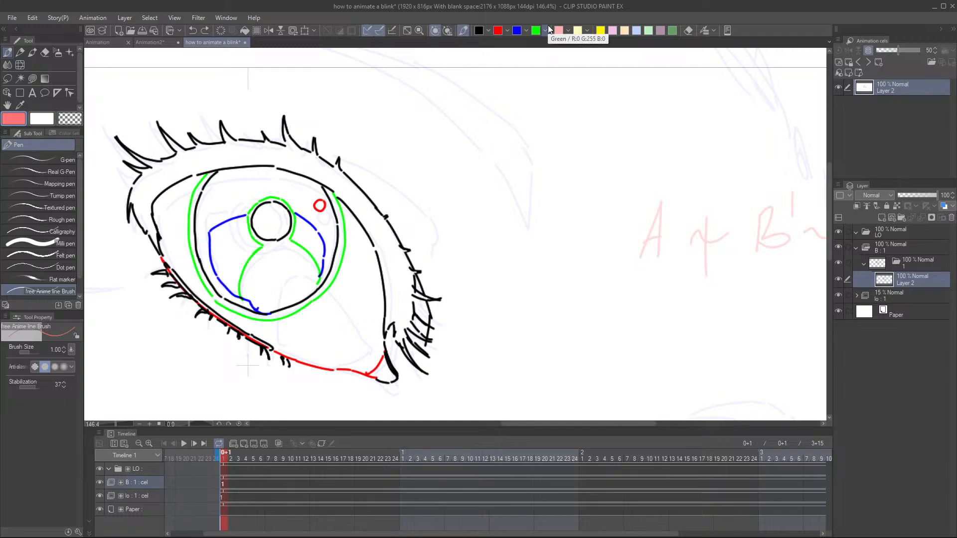
# - Set the drawing colour to magenta with hue 307, saturation 100 and value 100 (hex FF00E0)
pyautogui.click(14, 120)
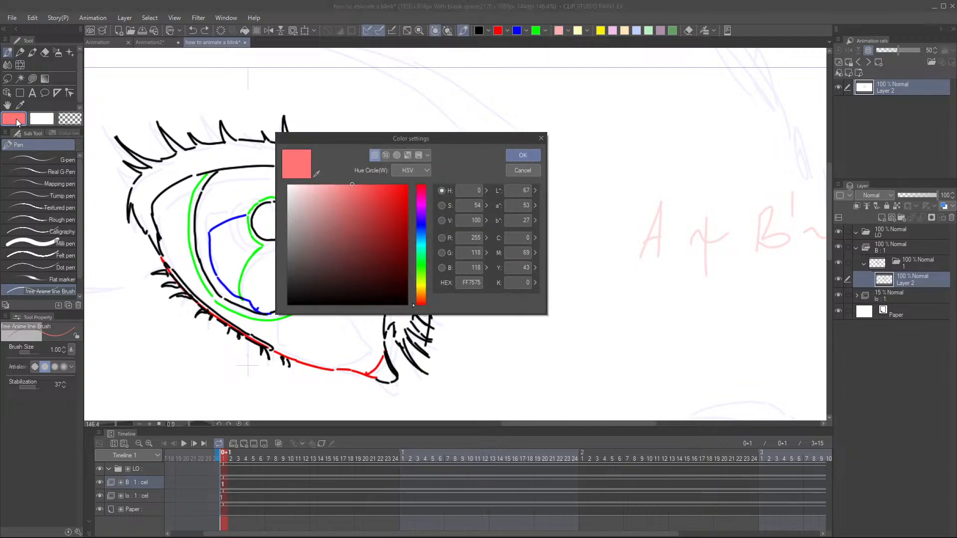
pyautogui.click(421, 204)
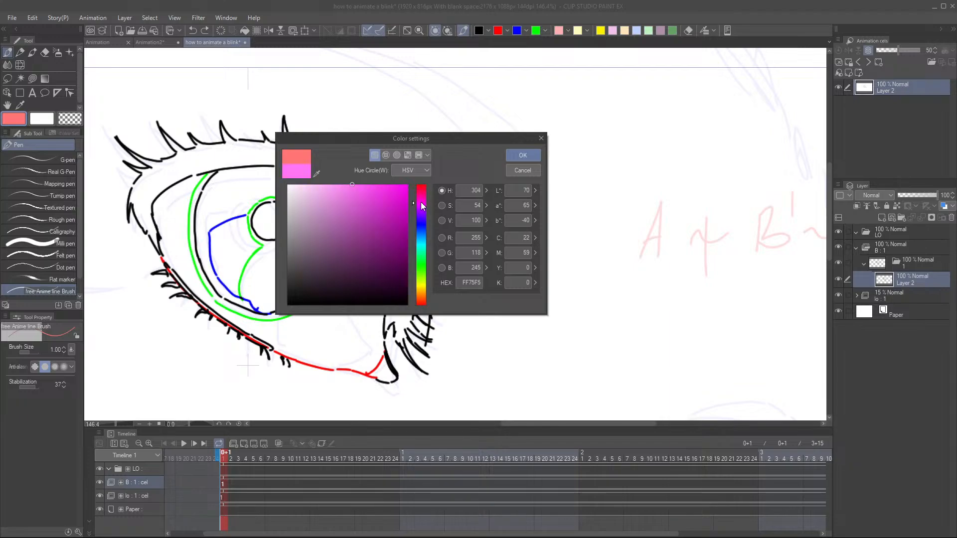
pyautogui.moveTo(421, 206); pyautogui.dragTo(421, 204)
pyautogui.moveTo(355, 185)
pyautogui.mouseDown()
pyautogui.moveTo(413, 191)
pyautogui.moveTo(374, 185)
pyautogui.moveTo(408, 184)
pyautogui.mouseUp()
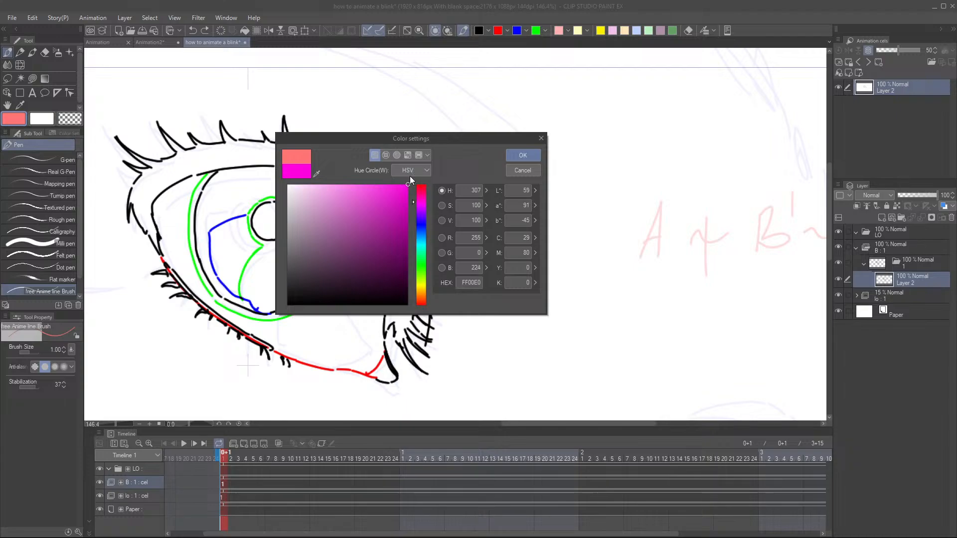
pyautogui.click(523, 155)
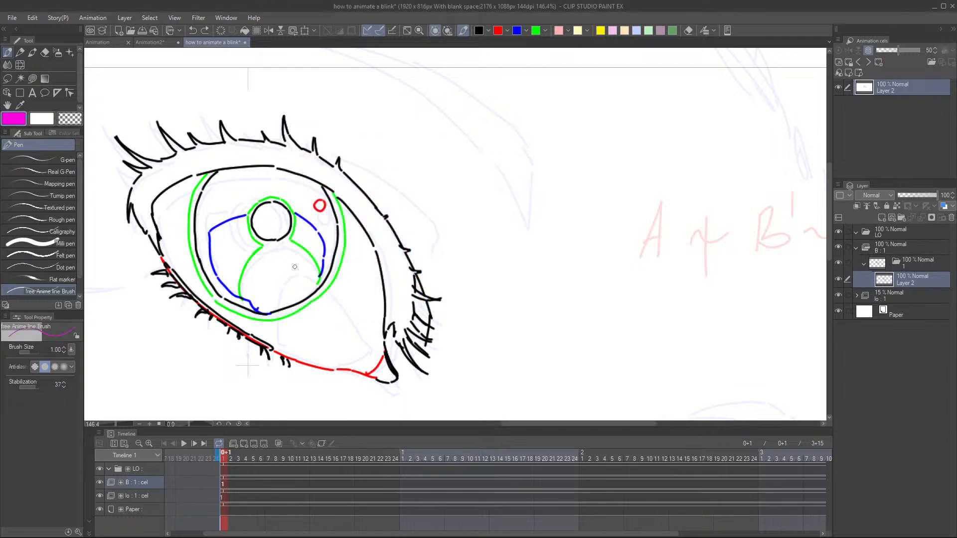
# - Ink the left, lower and rounded top edges of the magenta teardrop shape overlapping the lower right of the iris
pyautogui.moveTo(291, 278)
pyautogui.mouseDown()
pyautogui.moveTo(282, 297)
pyautogui.moveTo(288, 342)
pyautogui.moveTo(337, 365)
pyautogui.mouseUp()
pyautogui.hotkey('ctrl', 'z')
pyautogui.moveTo(288, 344); pyautogui.dragTo(349, 367)
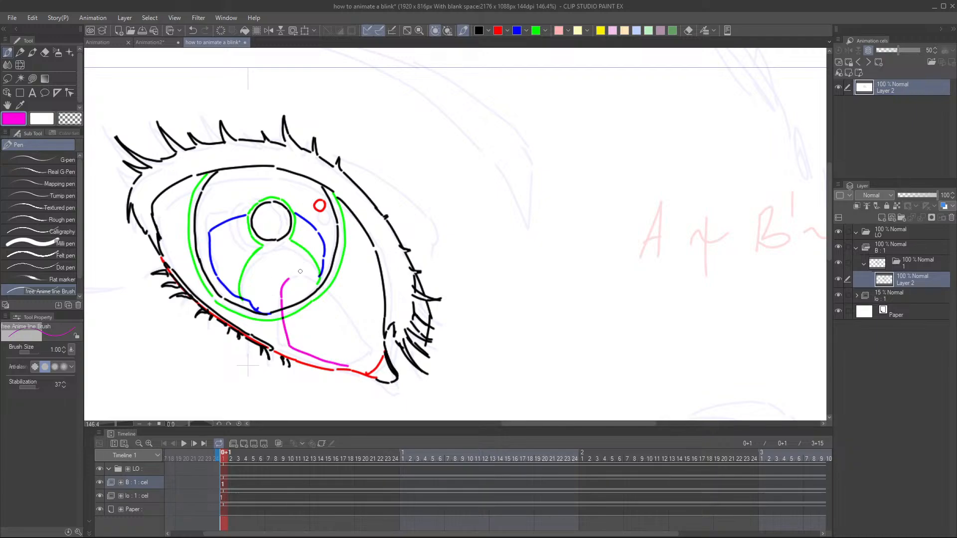
pyautogui.moveTo(290, 279)
pyautogui.mouseDown()
pyautogui.moveTo(324, 294)
pyautogui.moveTo(299, 278)
pyautogui.moveTo(331, 294)
pyautogui.mouseUp()
pyautogui.hotkey('ctrl', 'z')
pyautogui.moveTo(299, 248); pyautogui.dragTo(286, 233)
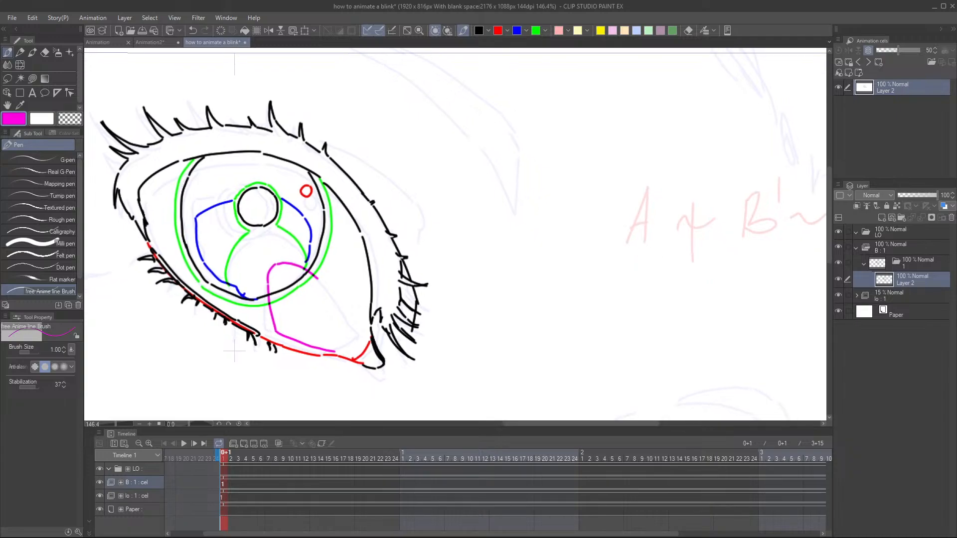
# - Close the magenta shape by inking its right edge from the rounded top down to the point near the lower lid
pyautogui.moveTo(317, 279); pyautogui.dragTo(355, 331)
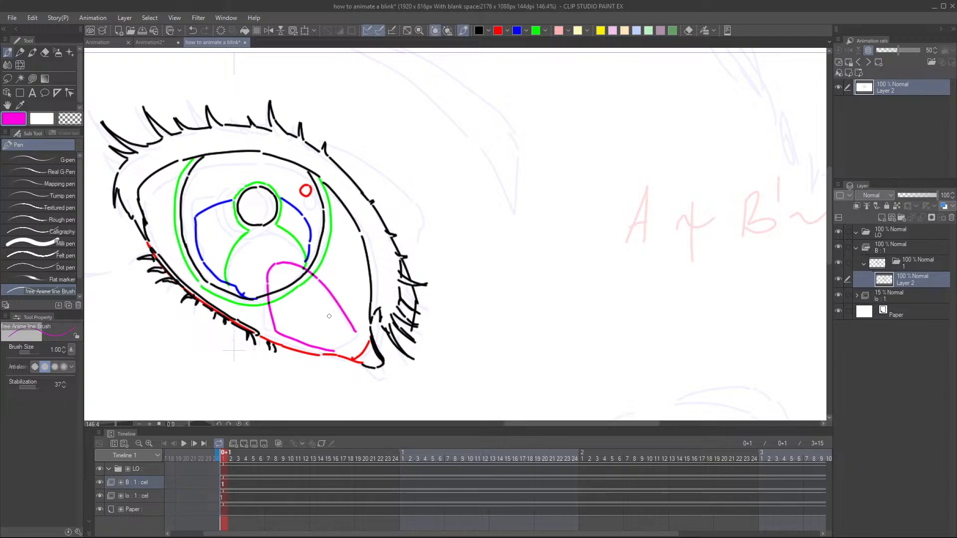
pyautogui.hotkey('ctrl', 'z')
pyautogui.moveTo(313, 274)
pyautogui.mouseDown()
pyautogui.moveTo(348, 341)
pyautogui.moveTo(337, 351)
pyautogui.moveTo(347, 343)
pyautogui.mouseUp()
pyautogui.hotkey('ctrl', 'z')
pyautogui.scroll(-6, 391, 238)
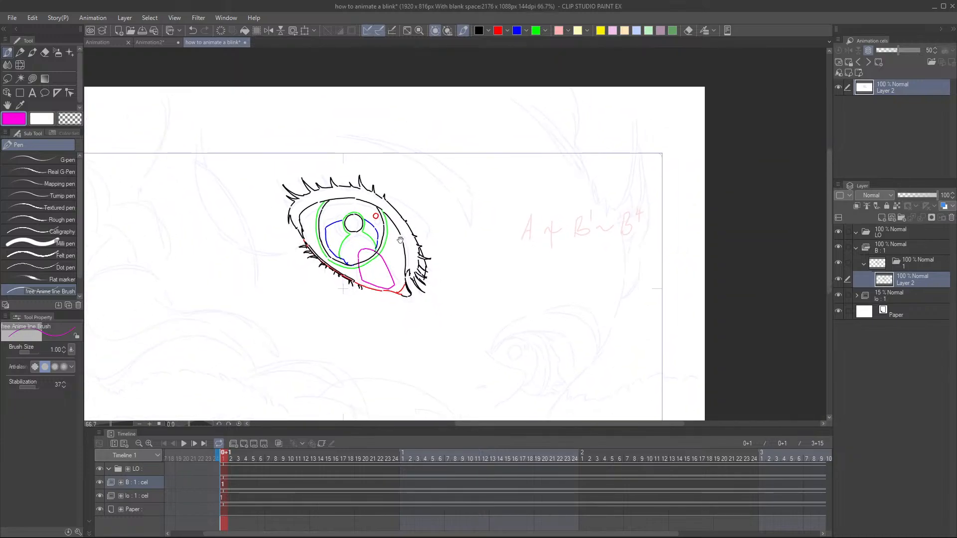
pyautogui.moveTo(402, 257); pyautogui.dragTo(379, 240)
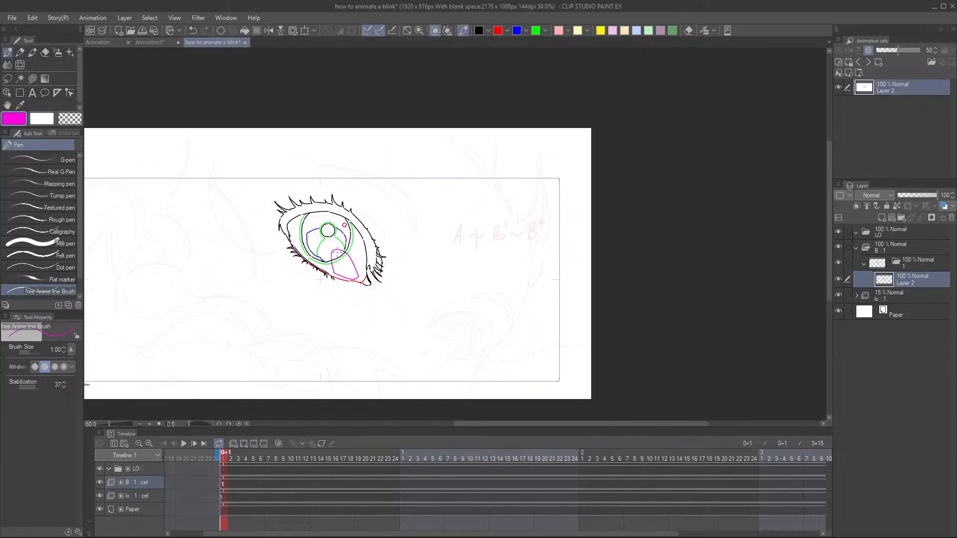
pyautogui.scroll(3, 377, 275)
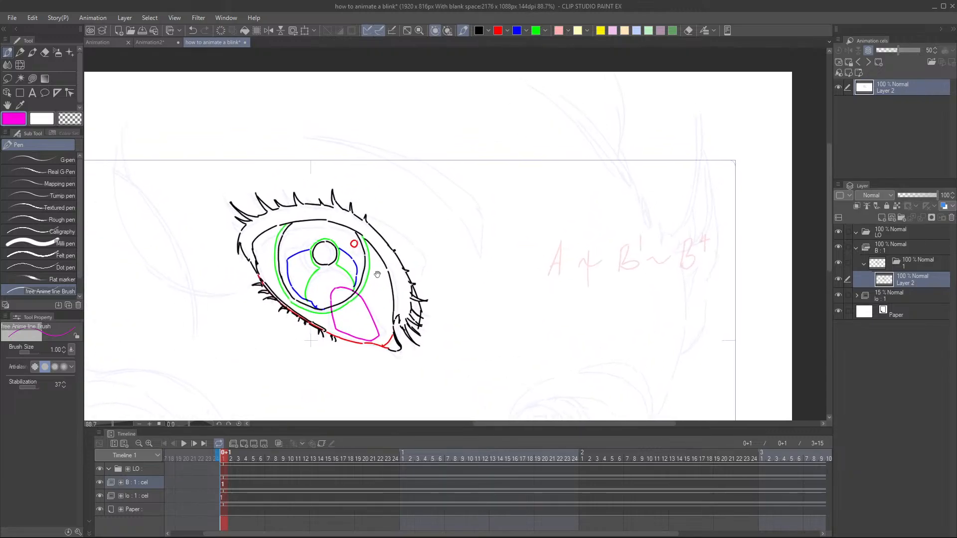
pyautogui.scroll(2, 377, 275)
# - Change the drawing colour to green and ink a small angular highlight shape on the upper lid, above the iris
pyautogui.click(536, 30)
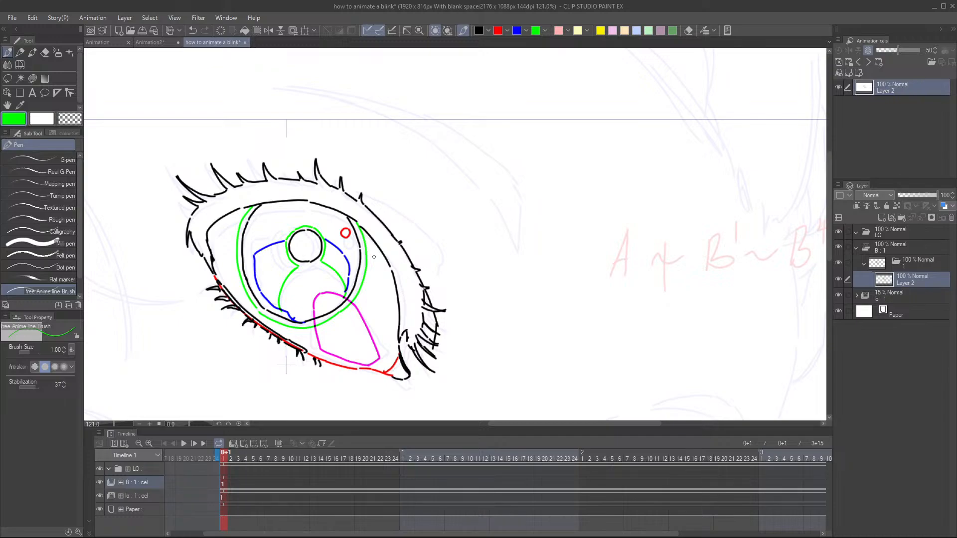
pyautogui.scroll(2, 374, 257)
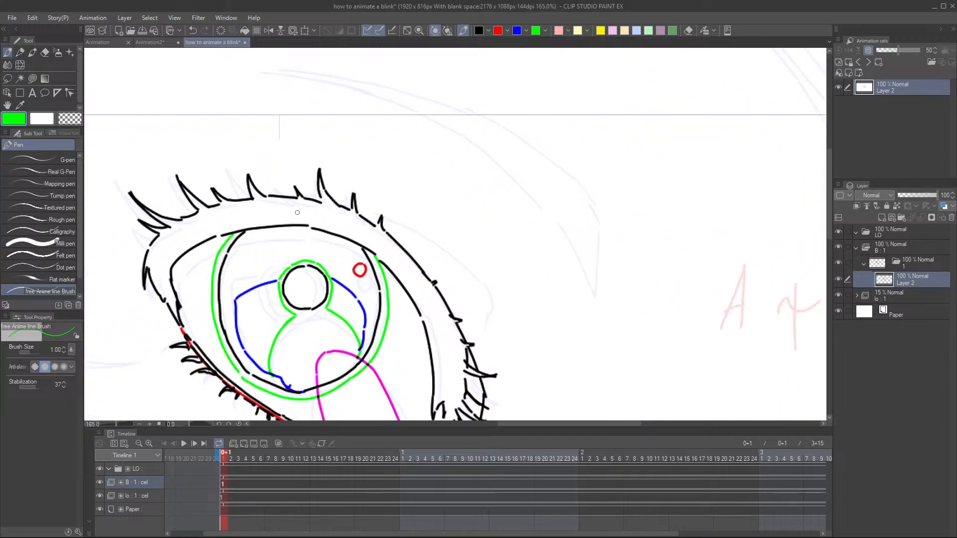
pyautogui.moveTo(297, 212); pyautogui.dragTo(324, 210)
pyautogui.moveTo(295, 213); pyautogui.dragTo(313, 227)
pyautogui.moveTo(330, 208)
pyautogui.mouseDown()
pyautogui.moveTo(354, 225)
pyautogui.moveTo(342, 235)
pyautogui.moveTo(328, 209)
pyautogui.mouseUp()
pyautogui.scroll(-8, 379, 214)
pyautogui.moveTo(452, 229); pyautogui.dragTo(415, 189)
pyautogui.scroll(2, 389, 248)
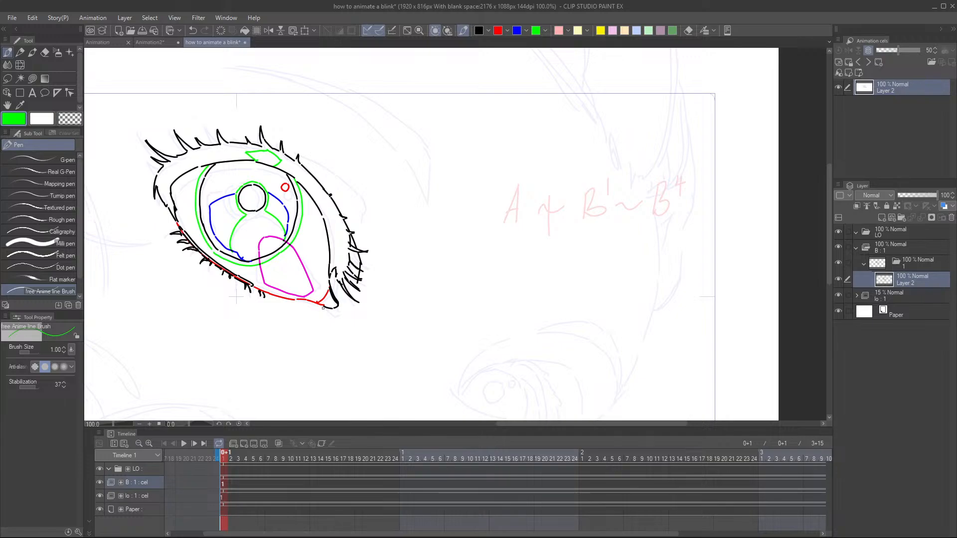
pyautogui.scroll(-4, 392, 262)
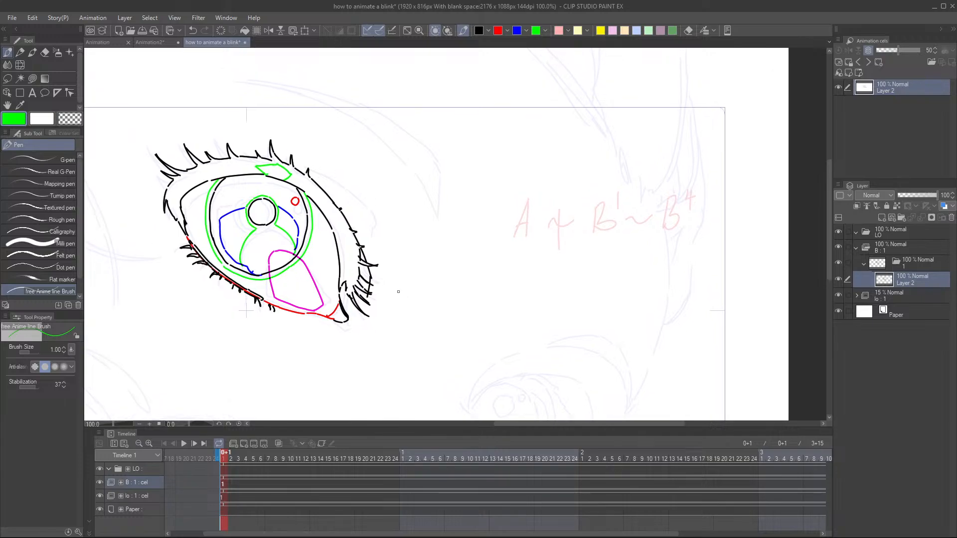
pyautogui.moveTo(380, 233); pyautogui.dragTo(380, 225)
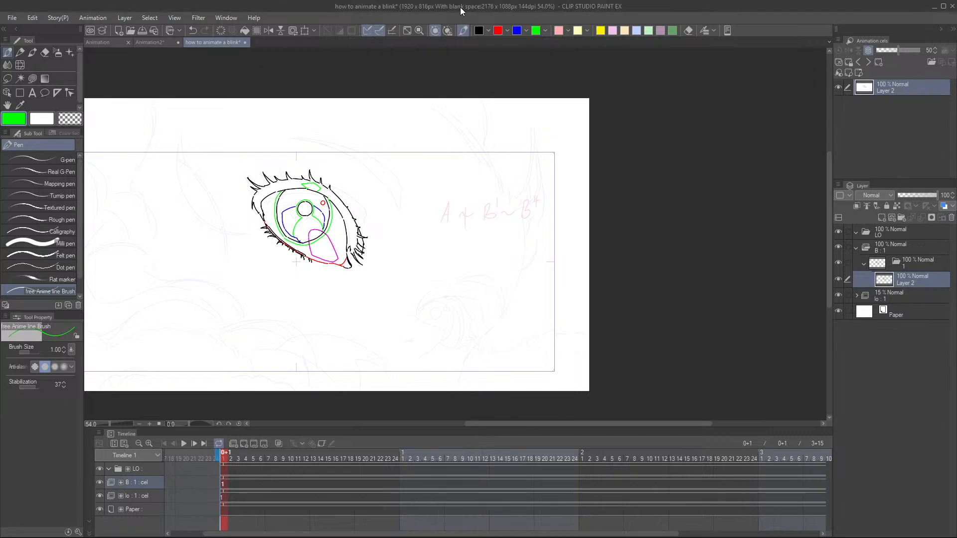
pyautogui.moveTo(376, 235); pyautogui.dragTo(422, 233)
pyautogui.scroll(4, 422, 233)
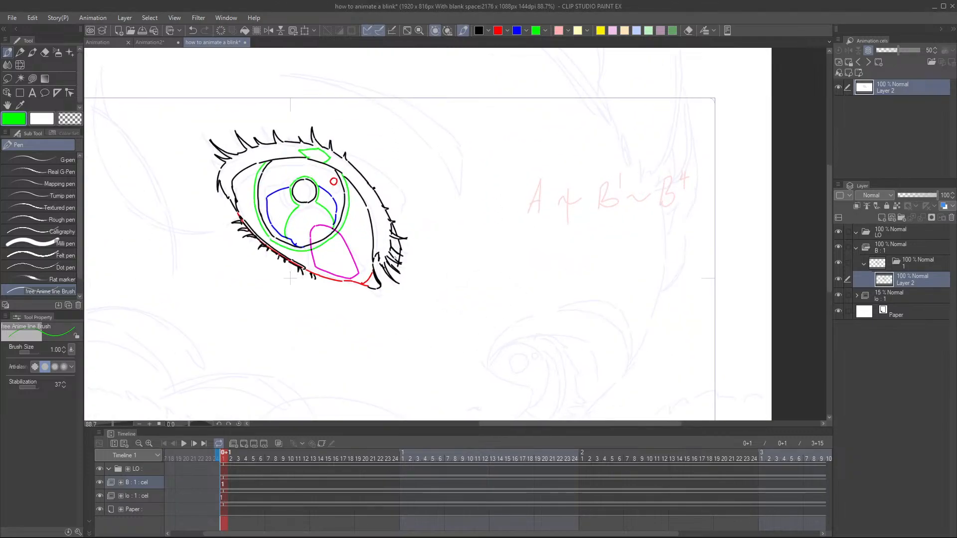
pyautogui.scroll(-2, 412, 234)
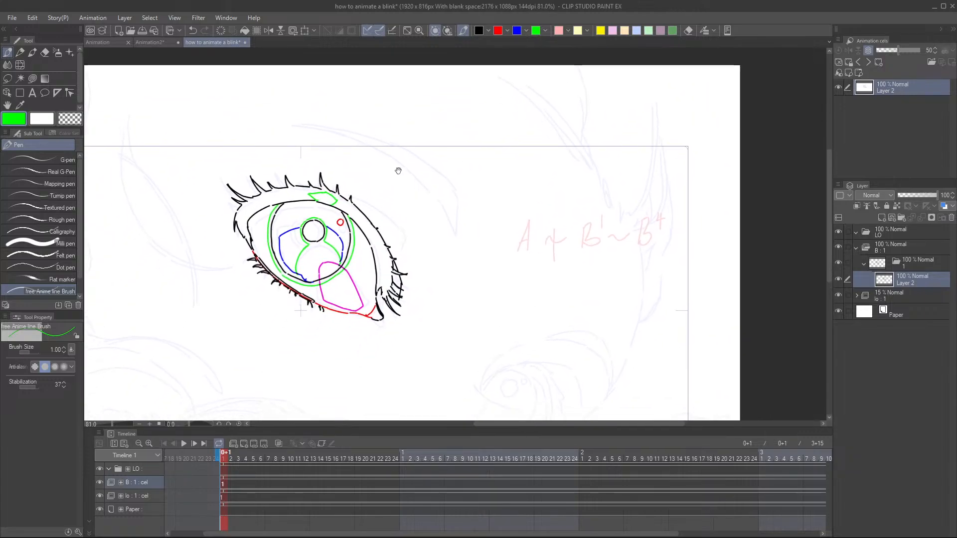
# - Change the drawing colour to black and ink a line from the upper lash line outward to the right, ending in a short hook
pyautogui.scroll(2, 397, 166)
pyautogui.click(478, 30)
pyautogui.scroll(1, 350, 175)
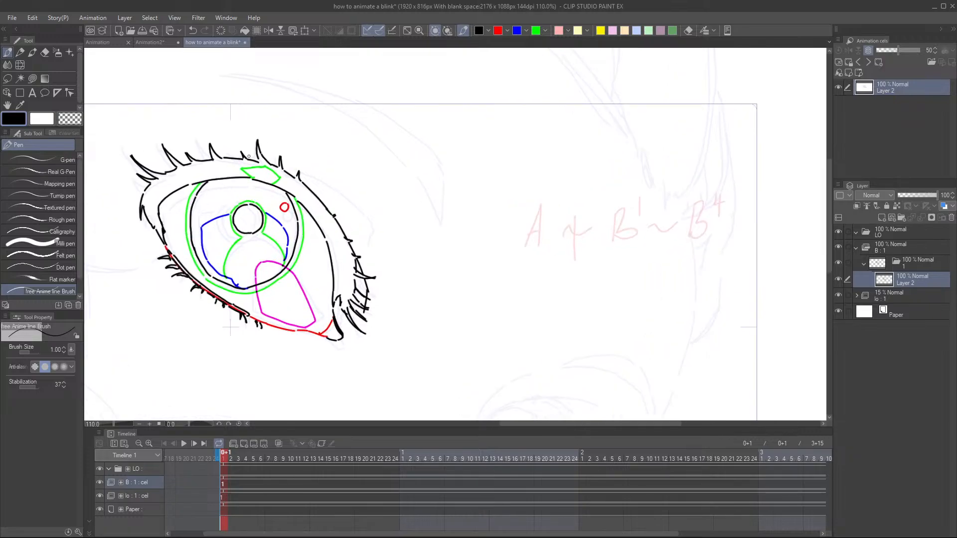
pyautogui.moveTo(245, 155); pyautogui.dragTo(353, 205)
pyautogui.moveTo(338, 192); pyautogui.dragTo(379, 226)
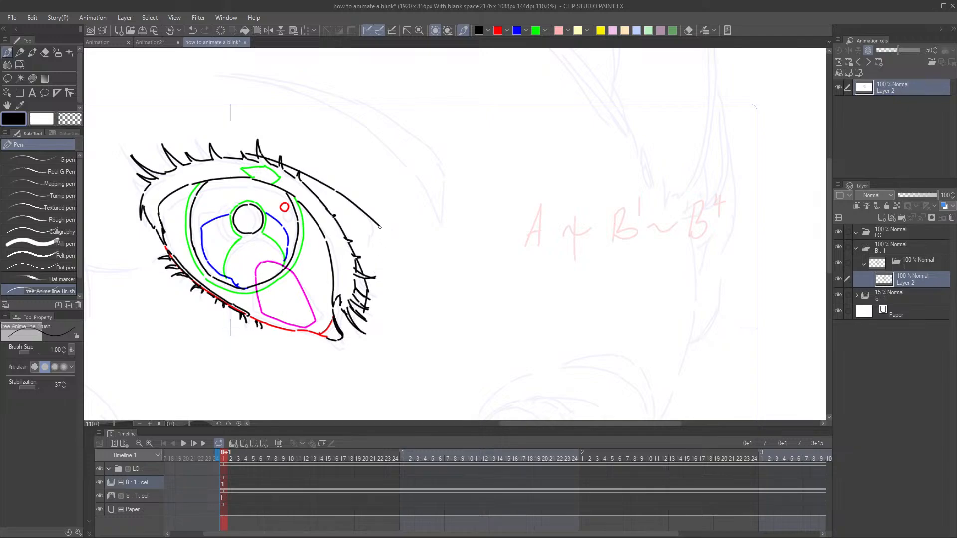
pyautogui.moveTo(379, 227)
pyautogui.mouseDown()
pyautogui.moveTo(371, 246)
pyautogui.moveTo(343, 249)
pyautogui.mouseUp()
pyautogui.hotkey('ctrl', 'z')
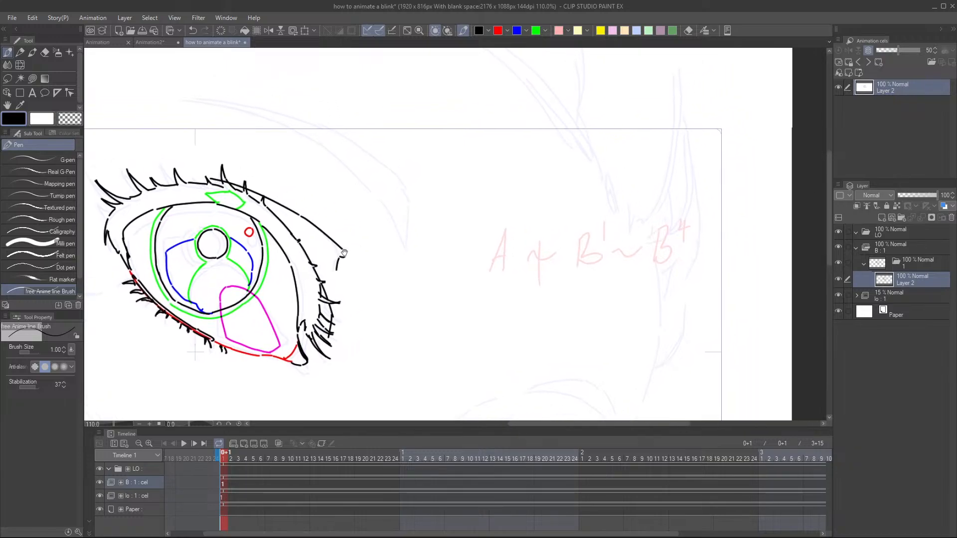
# - Change the drawing colour to blue and ink a curve from above the black lid extension down past the right-hand lashes
pyautogui.scroll(-4, 368, 239)
pyautogui.scroll(3, 368, 239)
pyautogui.scroll(-4, 334, 215)
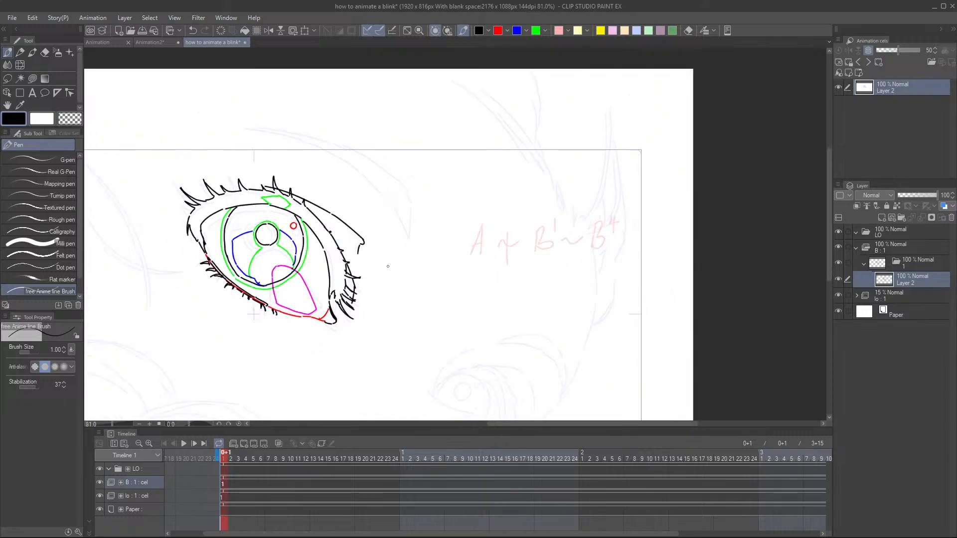
pyautogui.scroll(1, 378, 274)
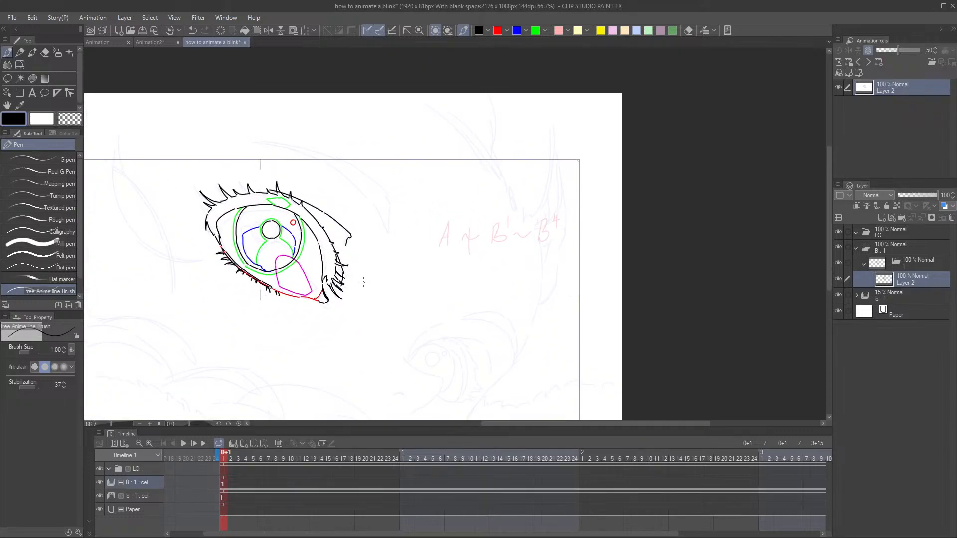
pyautogui.click(517, 30)
pyautogui.moveTo(359, 206); pyautogui.dragTo(345, 208)
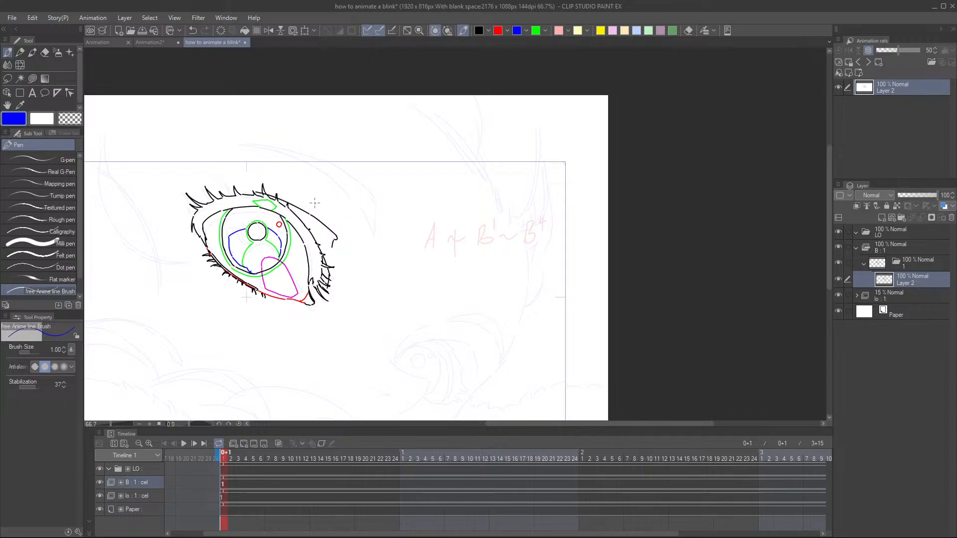
pyautogui.moveTo(318, 204); pyautogui.dragTo(319, 211)
pyautogui.moveTo(316, 208); pyautogui.dragTo(337, 274)
pyautogui.hotkey('ctrl', 'z')
pyautogui.moveTo(320, 218); pyautogui.dragTo(332, 274)
pyautogui.hotkey('ctrl', 'z')
pyautogui.moveTo(320, 215); pyautogui.dragTo(337, 281)
# - Ink a short blue curve sweeping outward and up from the lower end of the line beside the lashes
pyautogui.moveTo(334, 286); pyautogui.dragTo(359, 270)
pyautogui.hotkey('ctrl', 'z')
pyautogui.scroll(-2, 379, 225)
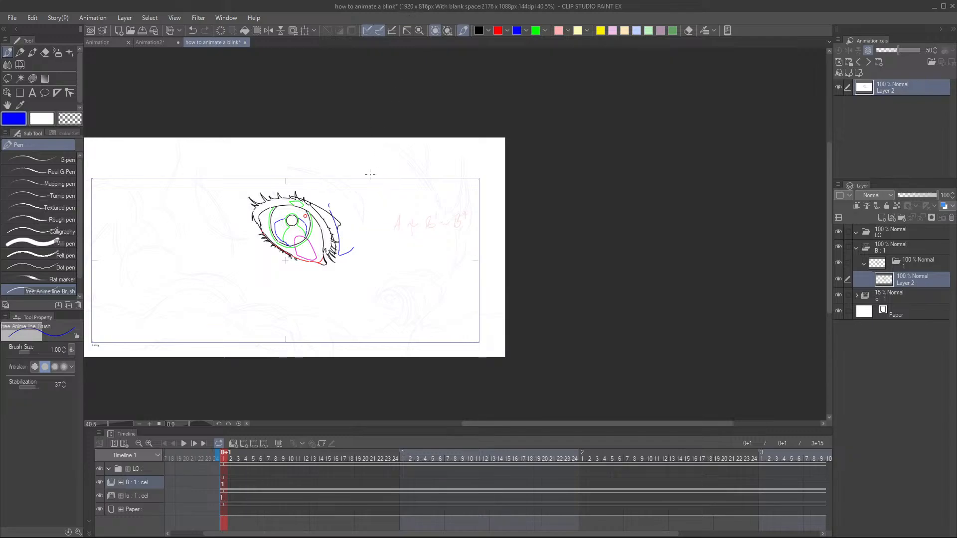
pyautogui.moveTo(369, 171); pyautogui.dragTo(333, 240)
pyautogui.scroll(2, 333, 240)
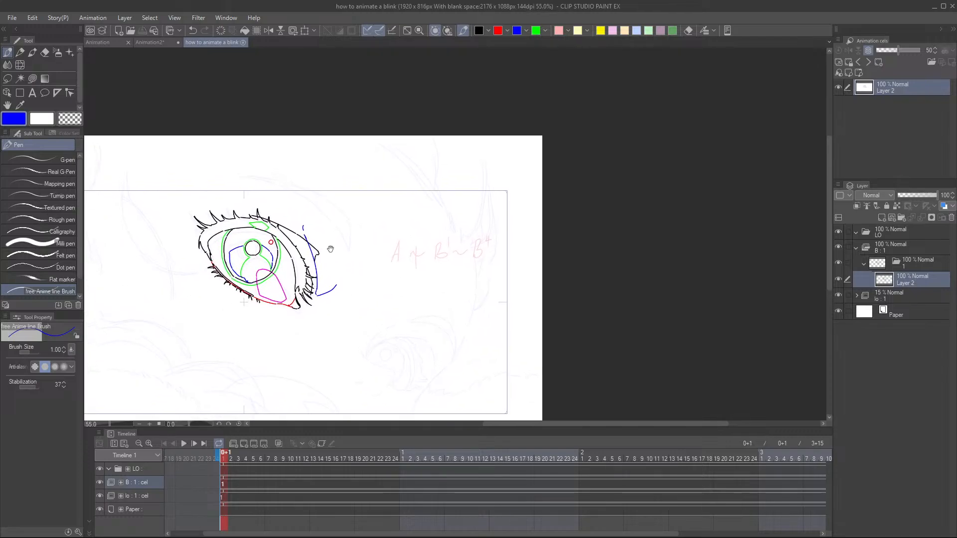
pyautogui.scroll(2, 329, 245)
pyautogui.scroll(3, 329, 242)
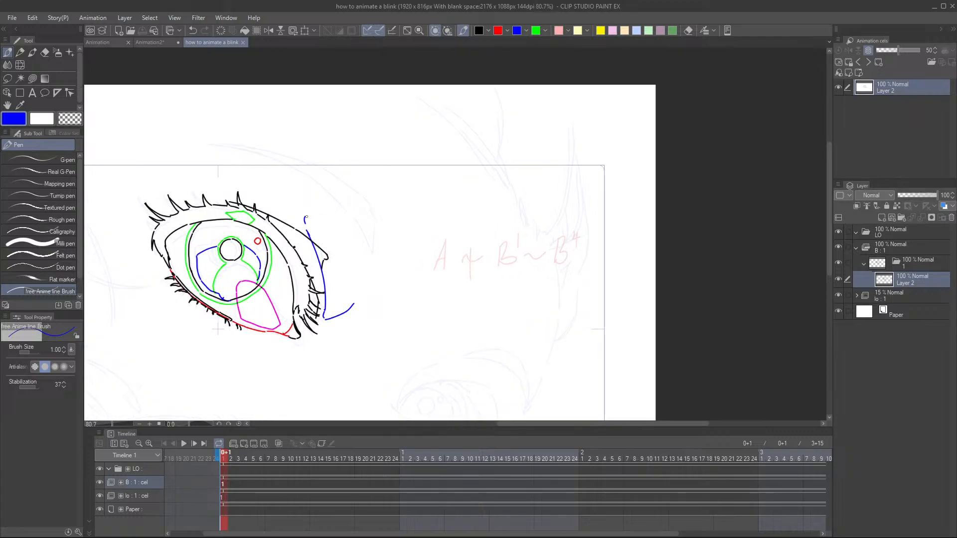
# - Ink a short blue hook above the black lid extension and a slanted stroke meeting its outer end in a point
pyautogui.moveTo(306, 217)
pyautogui.mouseDown()
pyautogui.moveTo(341, 224)
pyautogui.moveTo(320, 214)
pyautogui.moveTo(338, 225)
pyautogui.moveTo(331, 219)
pyautogui.mouseUp()
pyautogui.hotkey('ctrl', 'z')
pyautogui.hotkey('ctrl', 'z')
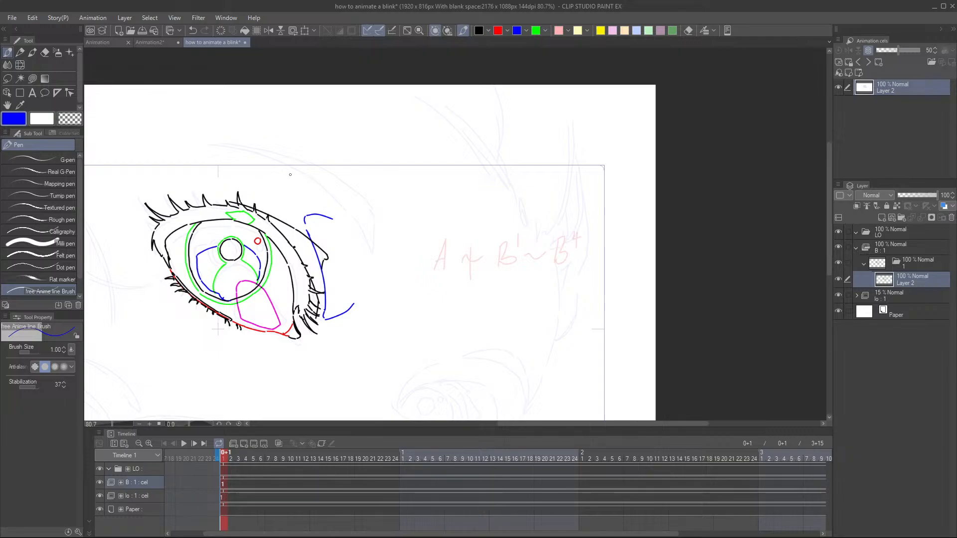
pyautogui.moveTo(297, 177); pyautogui.dragTo(334, 215)
pyautogui.hotkey('ctrl', 'z')
pyautogui.moveTo(307, 188); pyautogui.dragTo(333, 219)
# - Ink a long blue arc above the upper lashes, running from the upper left towards the slanted stroke
pyautogui.moveTo(209, 144); pyautogui.dragTo(309, 189)
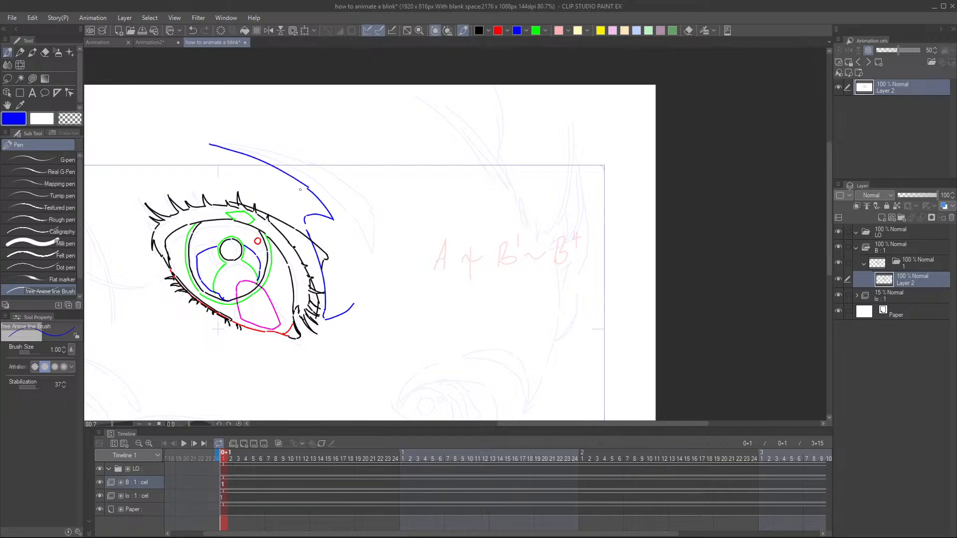
pyautogui.hotkey('ctrl', 'z')
pyautogui.moveTo(211, 147); pyautogui.dragTo(300, 183)
# - Ink a blue curve rising from the lower hook to a peak, and a long line sweeping down to the right from that peak
pyautogui.moveTo(356, 256); pyautogui.dragTo(349, 309)
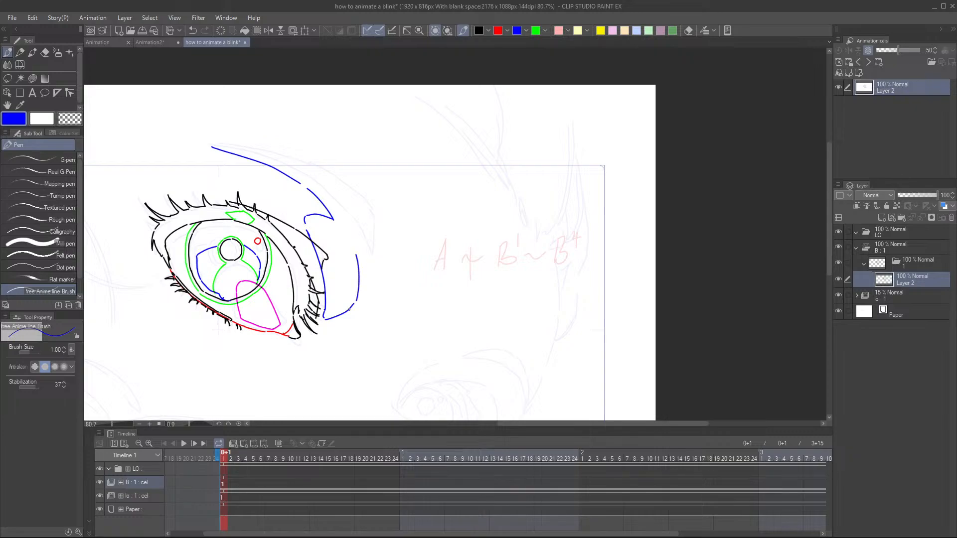
pyautogui.hotkey('ctrl', 'z')
pyautogui.moveTo(359, 252); pyautogui.dragTo(352, 296)
pyautogui.hotkey('ctrl', 'z')
pyautogui.moveTo(359, 250); pyautogui.dragTo(352, 308)
pyautogui.hotkey('ctrl', 'z')
pyautogui.moveTo(359, 249); pyautogui.dragTo(354, 305)
pyautogui.moveTo(358, 248)
pyautogui.mouseDown()
pyautogui.moveTo(317, 201)
pyautogui.moveTo(338, 212)
pyautogui.moveTo(361, 295)
pyautogui.mouseUp()
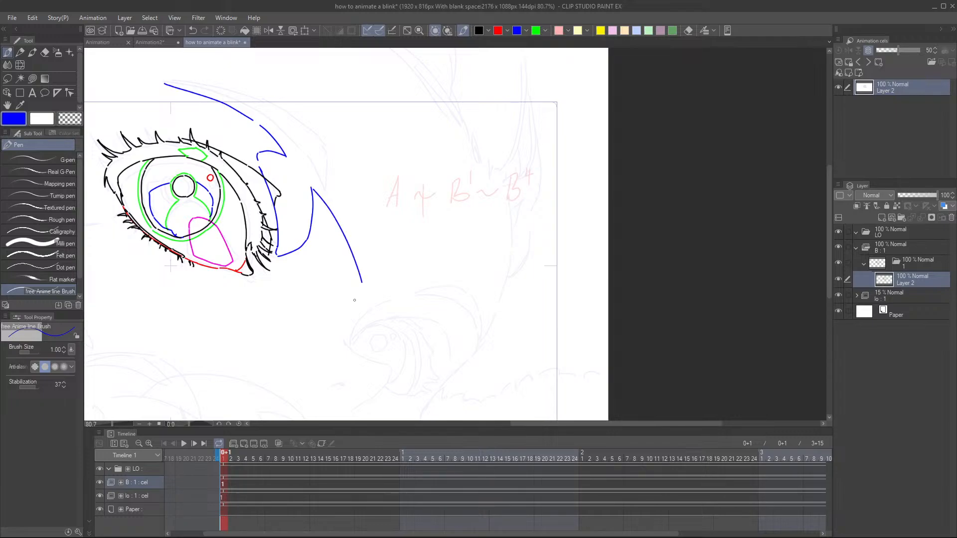
pyautogui.scroll(-3, 405, 202)
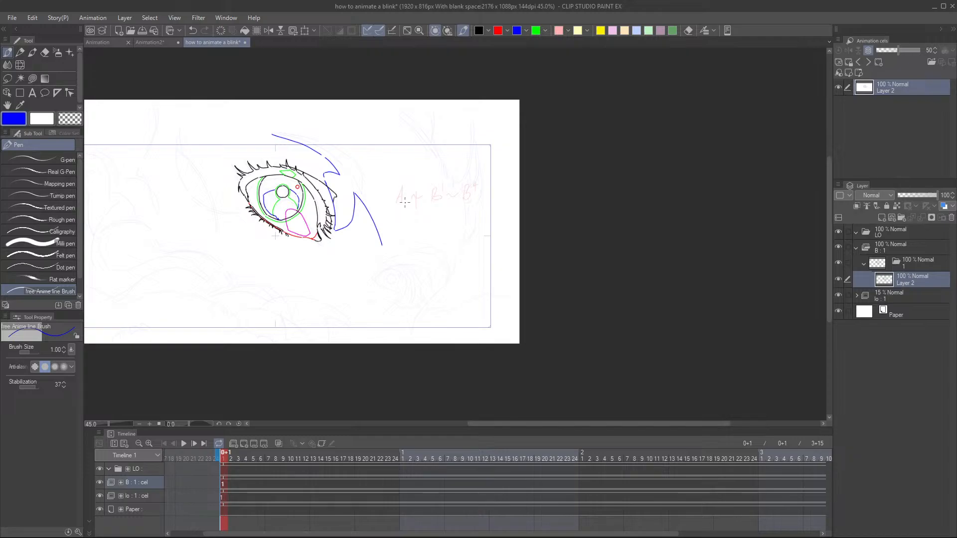
# - Save the blink animation file, keeping the current layer
pyautogui.hotkey('ctrl', 'x')
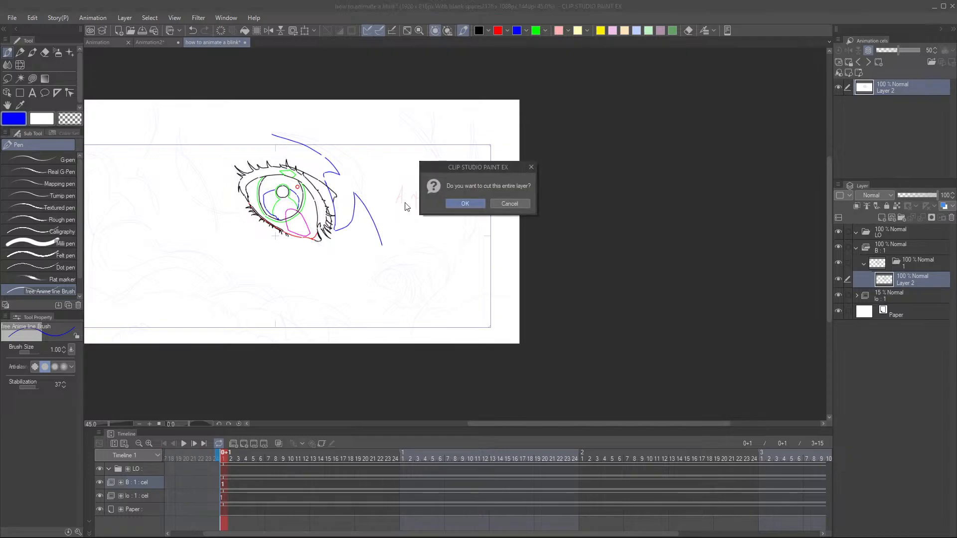
pyautogui.click(519, 203)
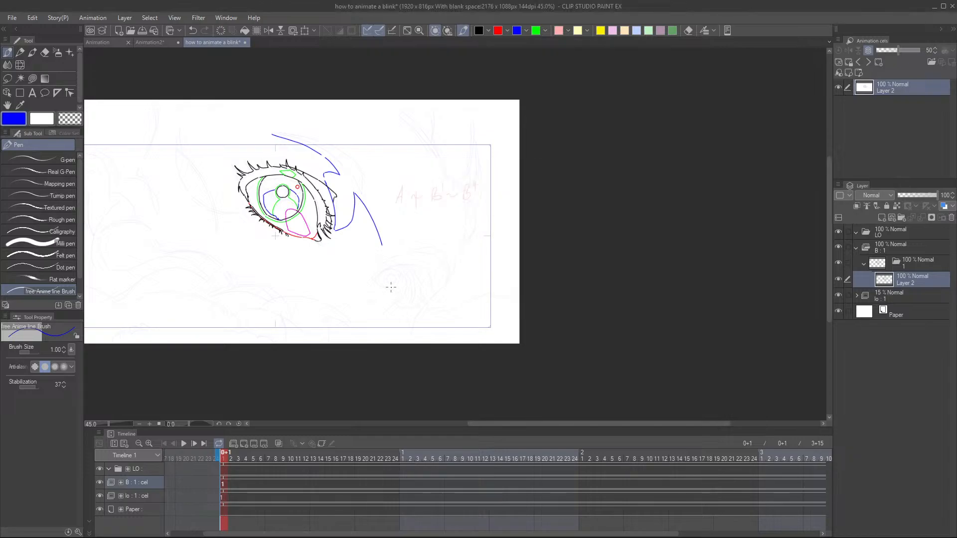
pyautogui.hotkey('ctrl', 's')
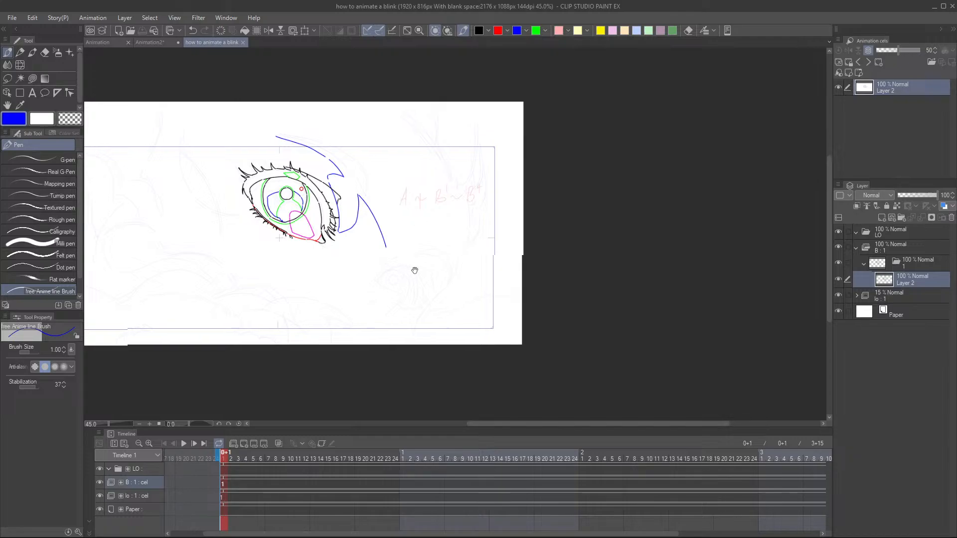
# - Draw the eyebrow's lower edge in black above the eye, continuing from the blue line, with the free Anime line Brush
pyautogui.moveTo(414, 267); pyautogui.dragTo(470, 306)
pyautogui.scroll(2, 450, 310)
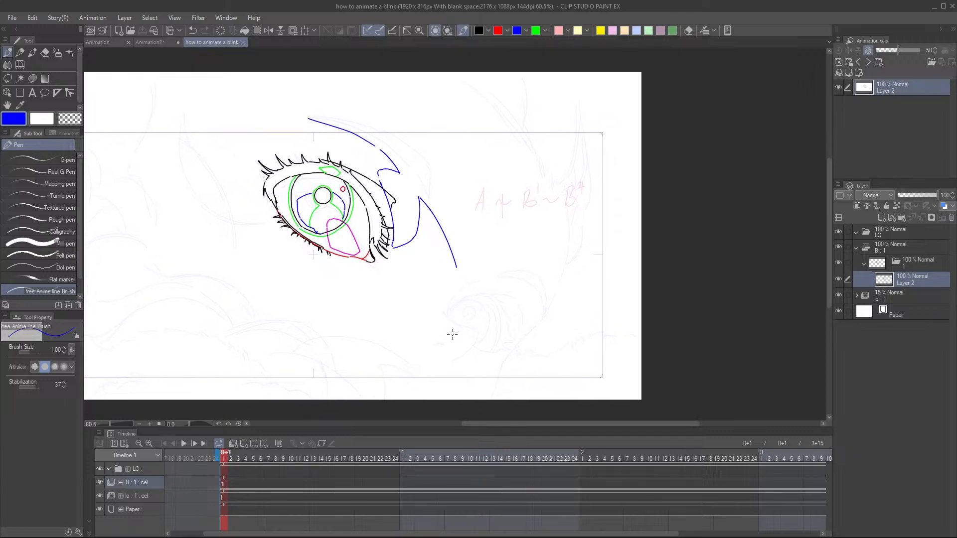
pyautogui.moveTo(382, 130); pyautogui.dragTo(315, 227)
pyautogui.scroll(4, 316, 228)
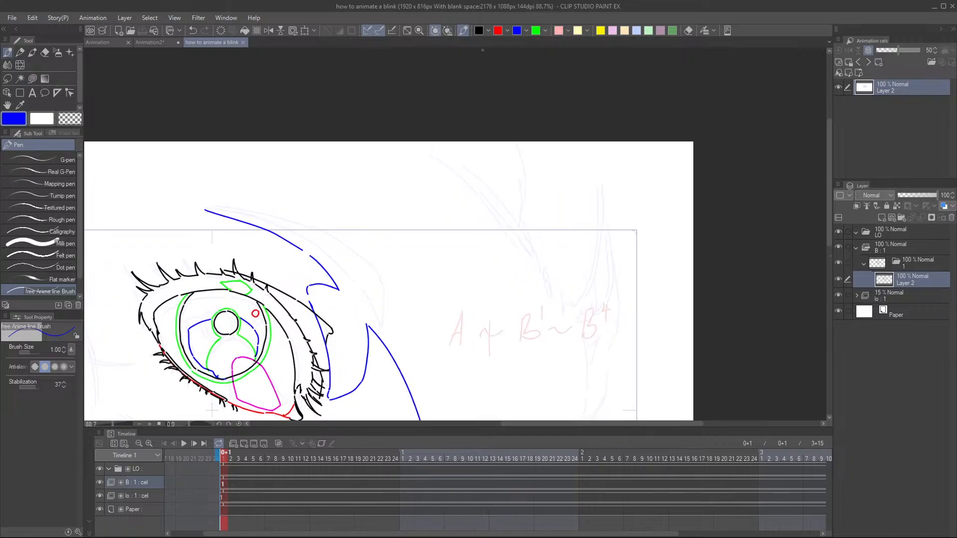
pyautogui.click(478, 30)
pyautogui.moveTo(277, 191); pyautogui.dragTo(249, 146)
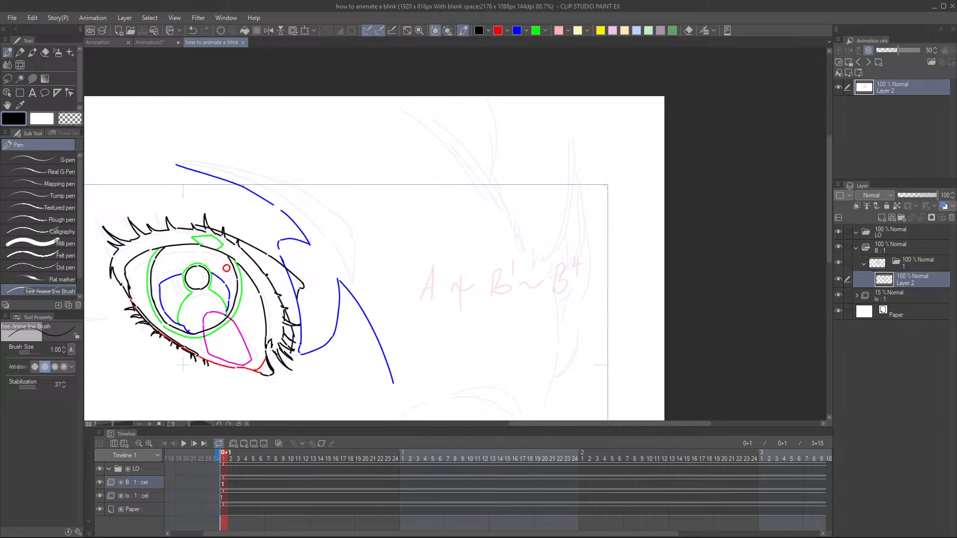
pyautogui.moveTo(242, 186); pyautogui.dragTo(309, 220)
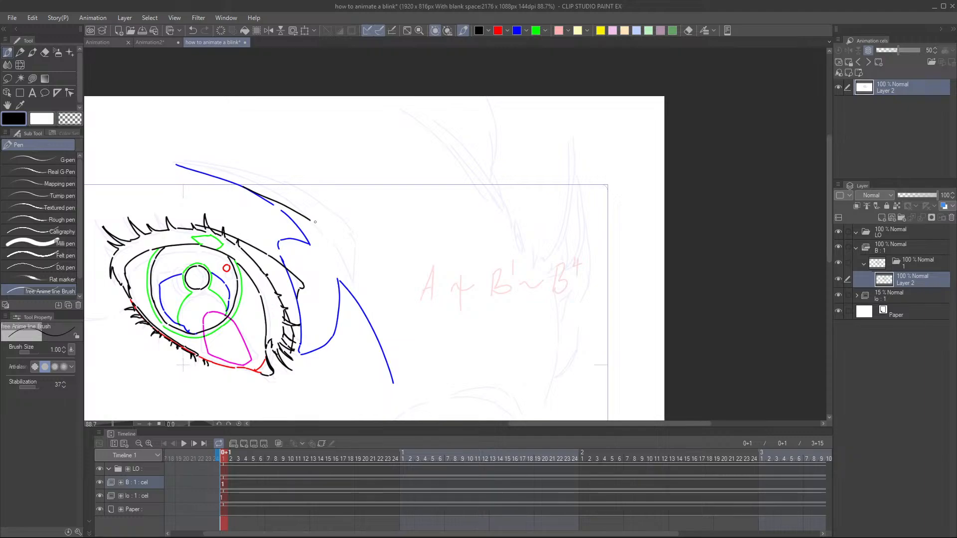
pyautogui.moveTo(312, 222)
pyautogui.mouseDown()
pyautogui.moveTo(365, 279)
pyautogui.moveTo(362, 238)
pyautogui.moveTo(369, 281)
pyautogui.mouseUp()
pyautogui.hotkey('ctrl', 'z')
# - Draw the eyebrow's upper edge as a black curve down to the outer end, redoing its outer part
pyautogui.moveTo(193, 165)
pyautogui.mouseDown()
pyautogui.moveTo(324, 207)
pyautogui.moveTo(365, 242)
pyautogui.mouseUp()
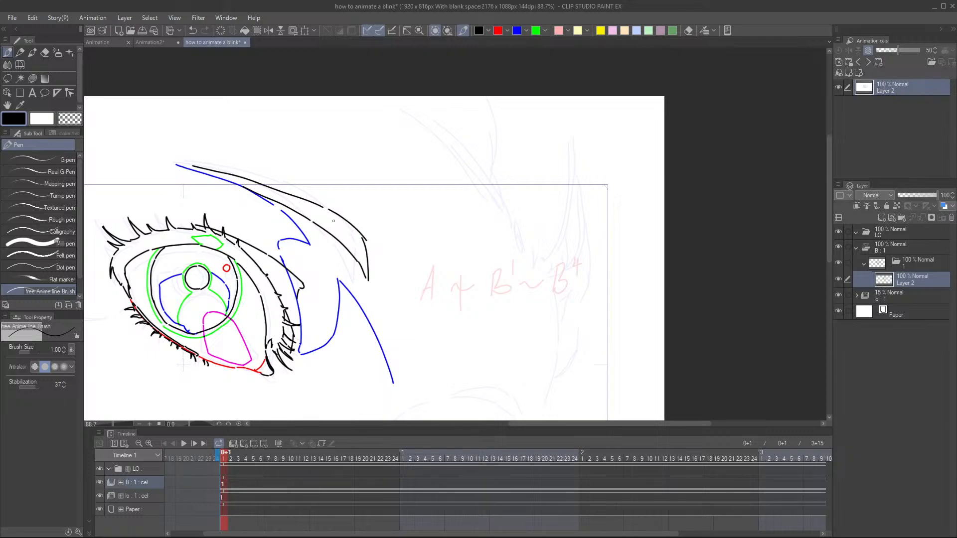
pyautogui.hotkey('ctrl', 'z')
pyautogui.moveTo(324, 208); pyautogui.dragTo(361, 241)
# - Extend the eyebrow's upper edge to a pointed inner tip in black and save the file
pyautogui.scroll(-4, 402, 225)
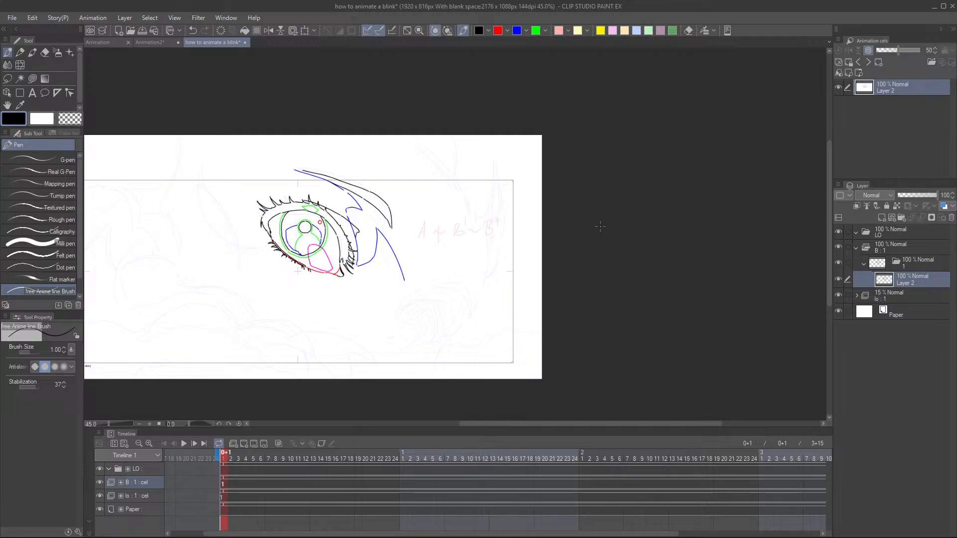
pyautogui.moveTo(600, 226); pyautogui.dragTo(547, 256)
pyautogui.scroll(5, 239, 218)
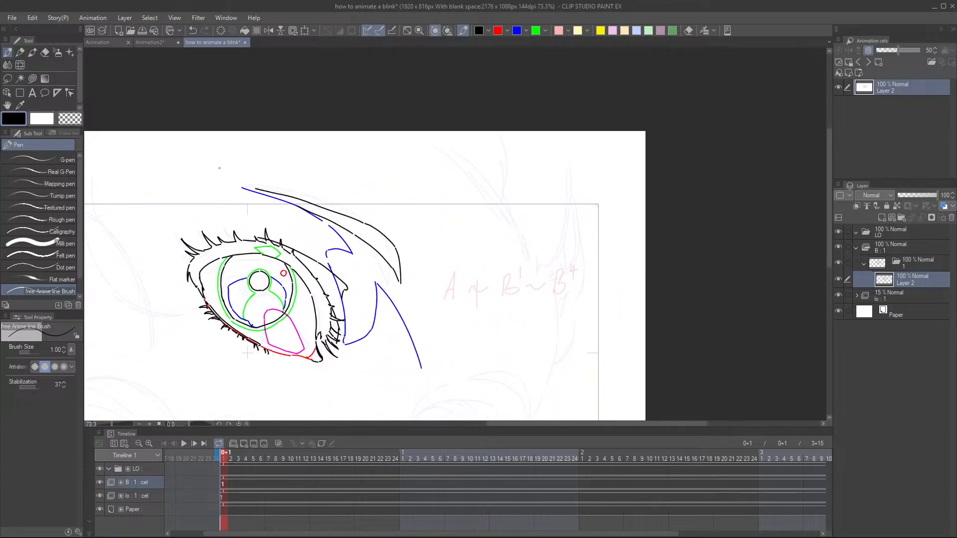
pyautogui.moveTo(215, 176); pyautogui.dragTo(255, 188)
pyautogui.scroll(-3, 421, 241)
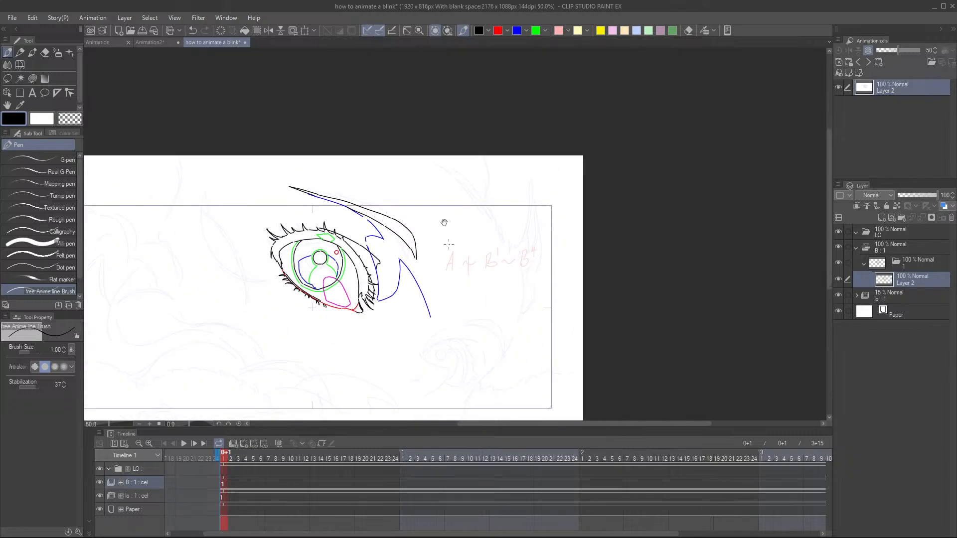
pyautogui.scroll(-3, 497, 260)
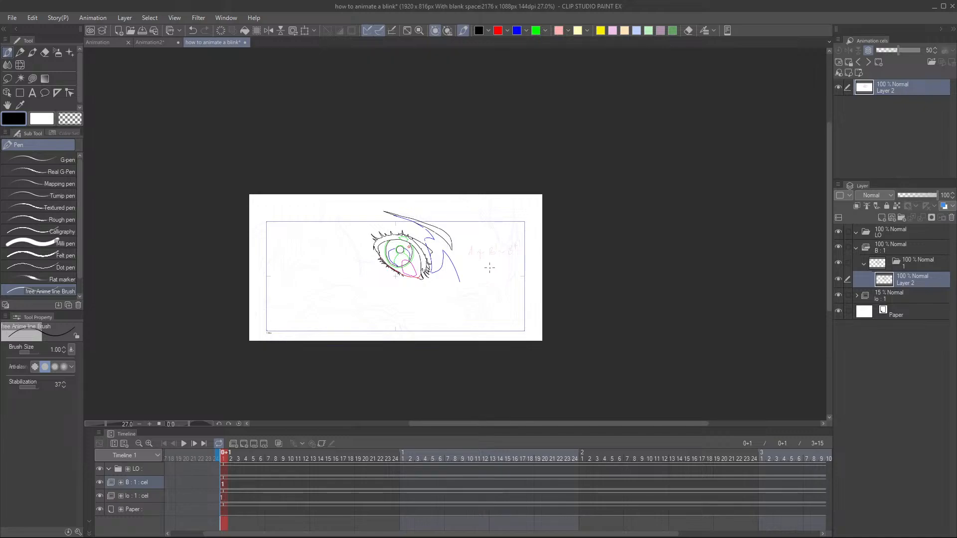
pyautogui.hotkey('ctrl', 's')
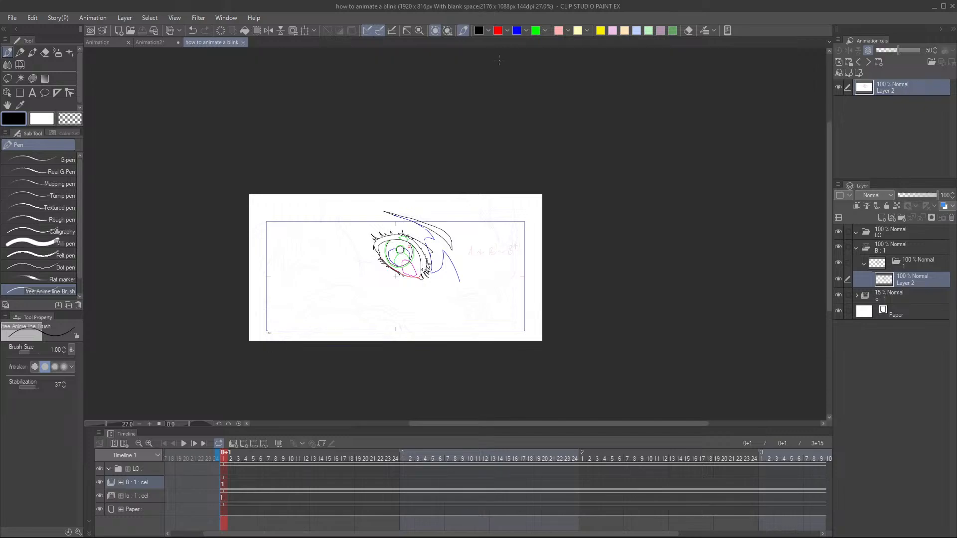
pyautogui.moveTo(466, 273); pyautogui.dragTo(433, 291)
pyautogui.scroll(4, 415, 309)
pyautogui.scroll(4, 416, 309)
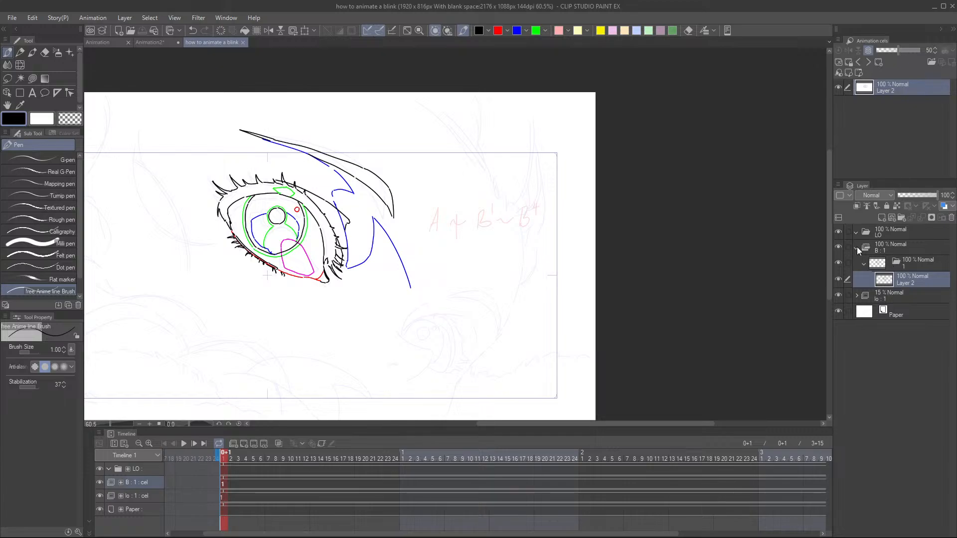
pyautogui.scroll(-1, 454, 305)
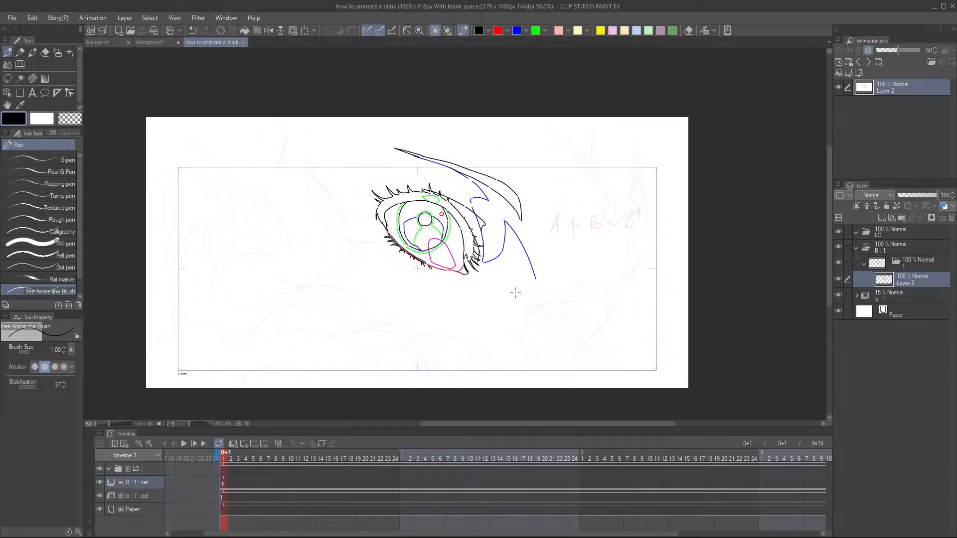
pyautogui.scroll(1, 515, 293)
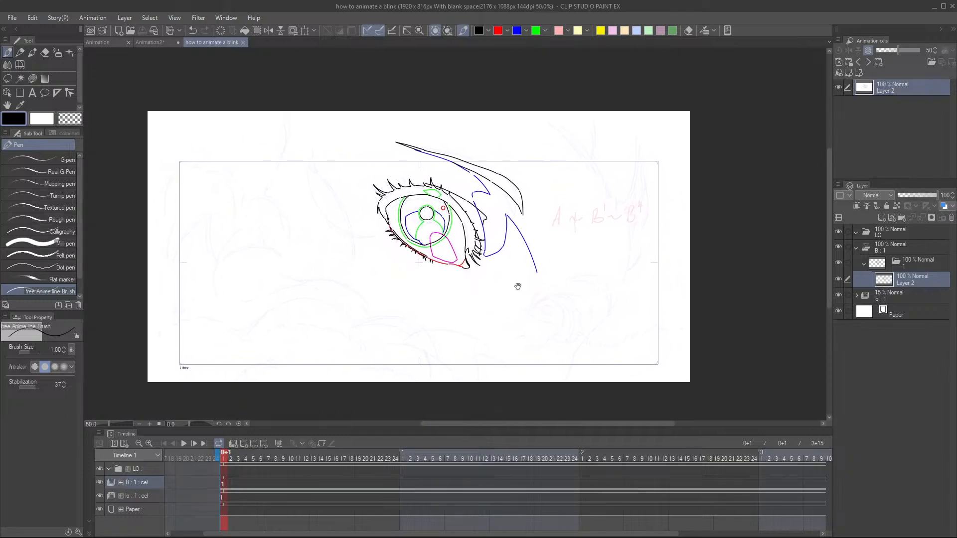
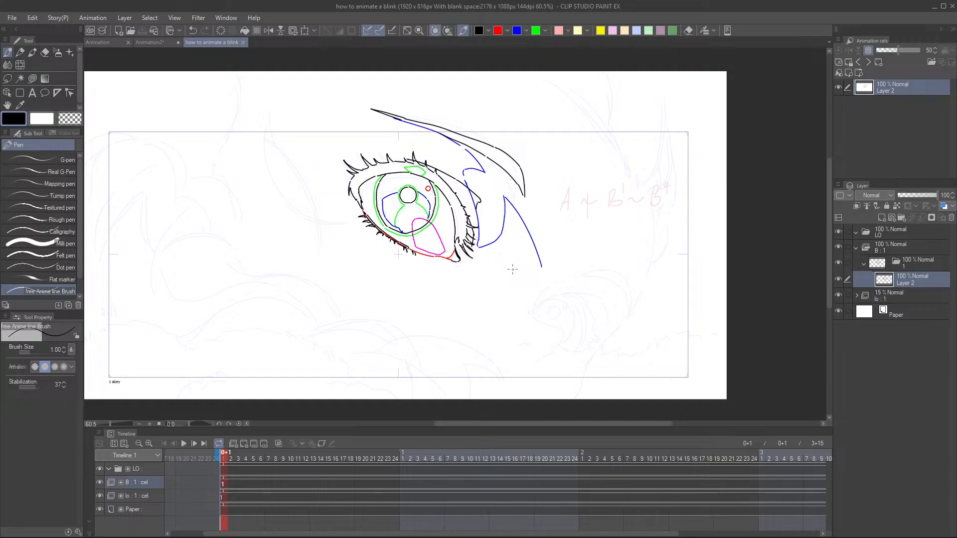
pyautogui.scroll(-3, 512, 269)
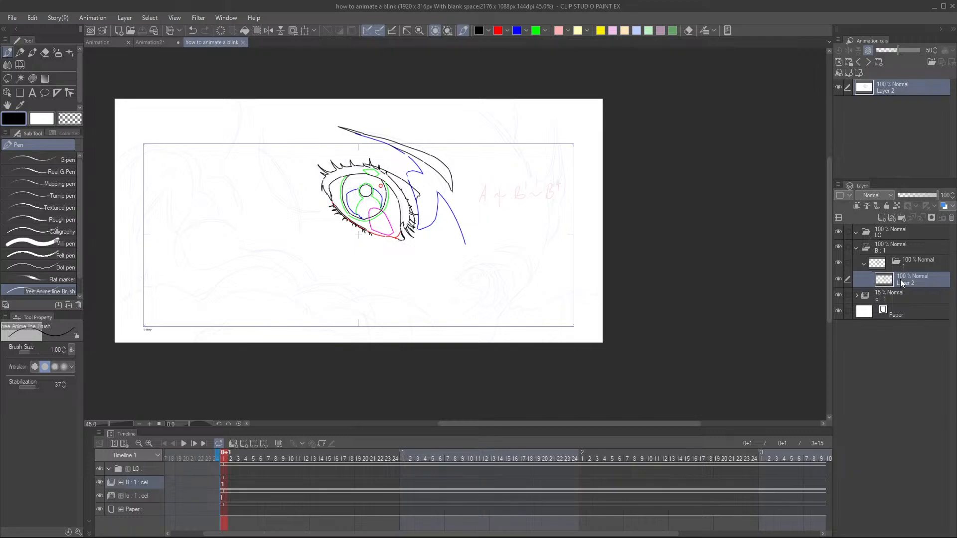
# - Extend the lower end of the long blue line beside the eye with a short blue stroke, sampling its colour
pyautogui.scroll(1, 431, 273)
pyautogui.scroll(3, 430, 273)
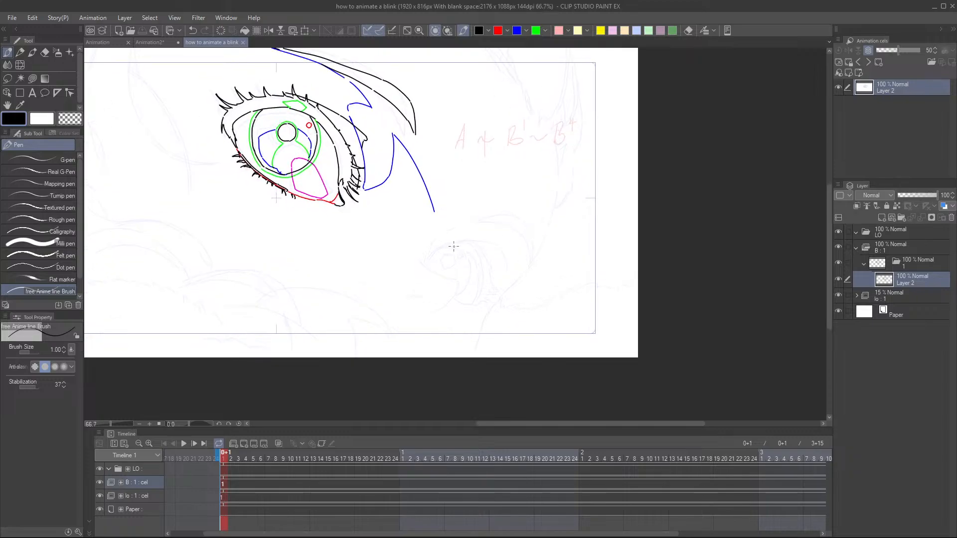
pyautogui.moveTo(431, 204); pyautogui.dragTo(434, 232)
pyautogui.hotkey('ctrl', 'z')
pyautogui.keyDown('alt'); pyautogui.click(430, 203); pyautogui.keyUp('alt')
pyautogui.hotkey('ctrl', 'z')
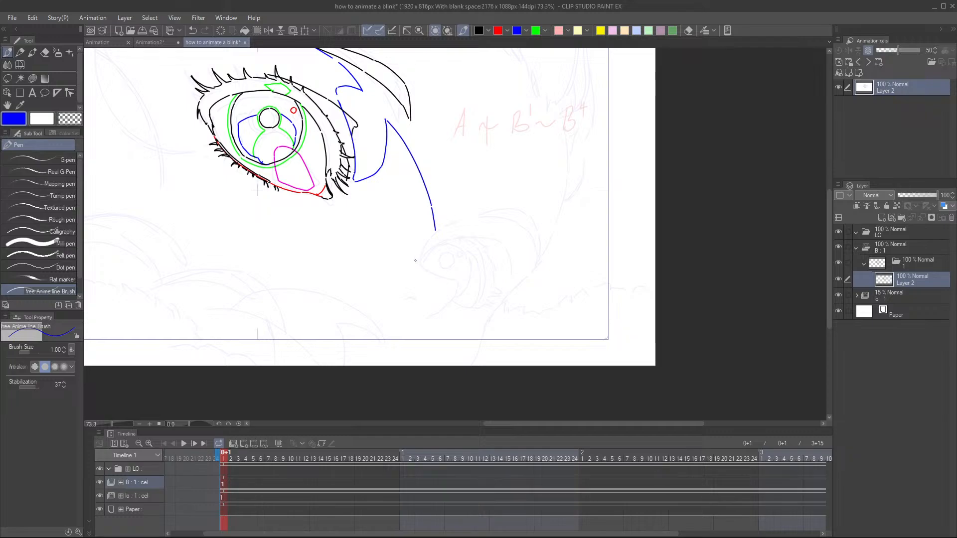
pyautogui.moveTo(418, 265); pyautogui.dragTo(458, 218)
pyautogui.hotkey('ctrl', 'z')
pyautogui.scroll(-3, 441, 283)
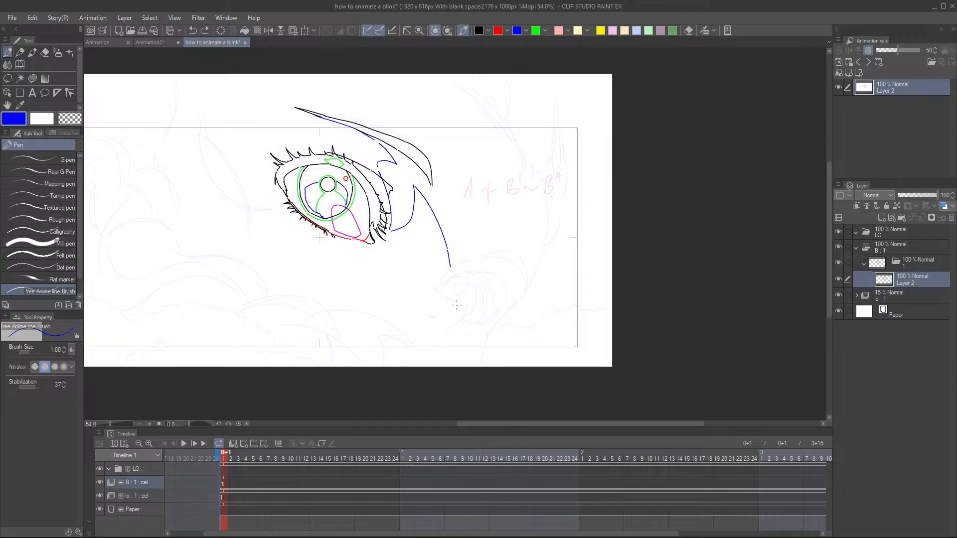
pyautogui.scroll(4, 457, 305)
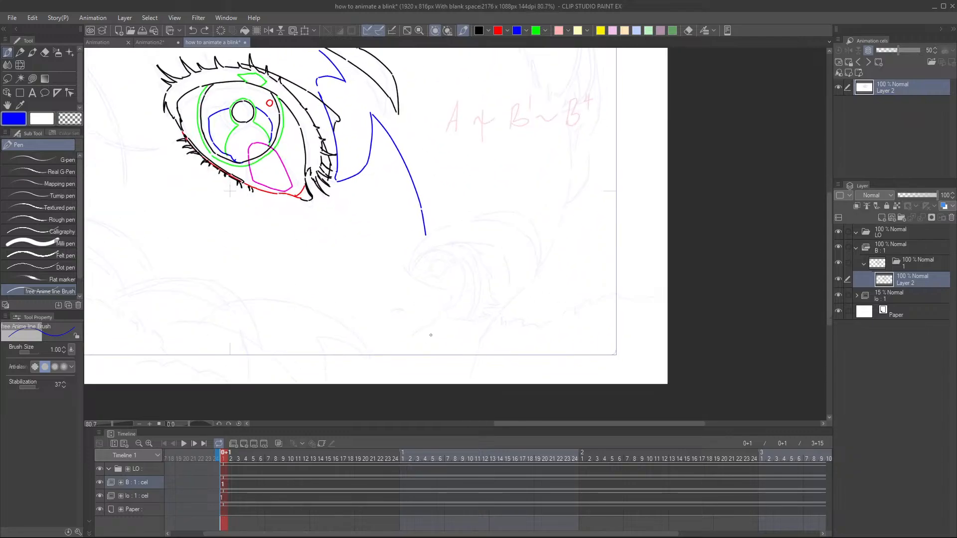
# - Add a new animation folder, name it A, and place it below folder B
pyautogui.click(856, 247)
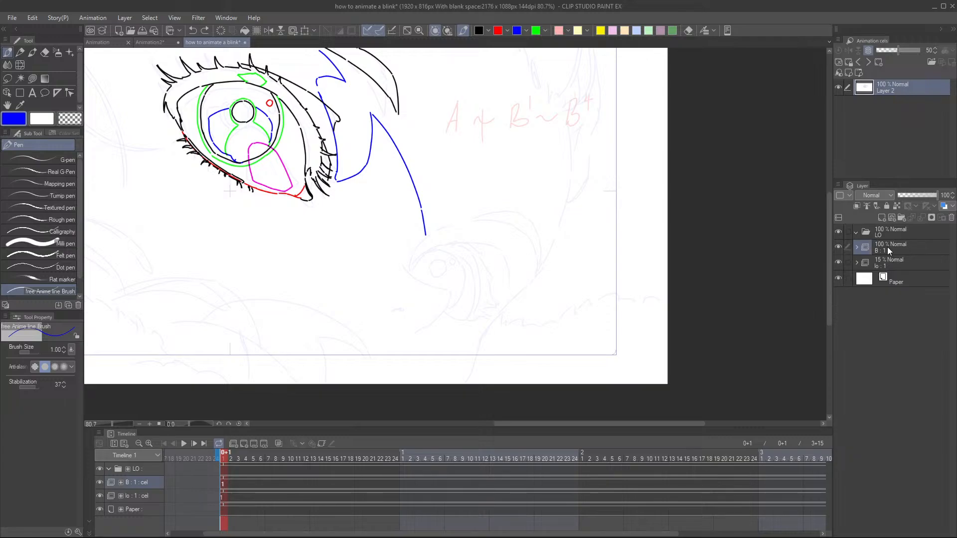
pyautogui.click(887, 246)
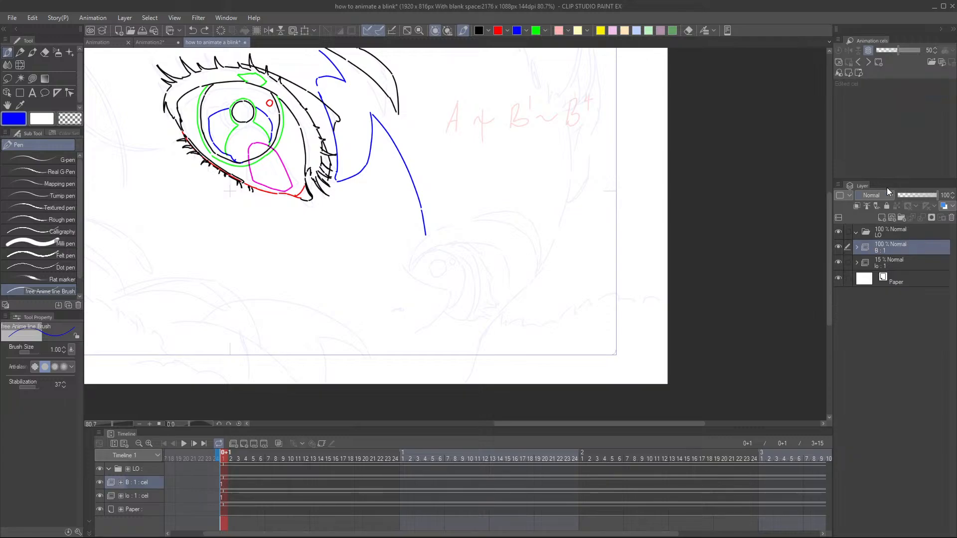
pyautogui.click(233, 444)
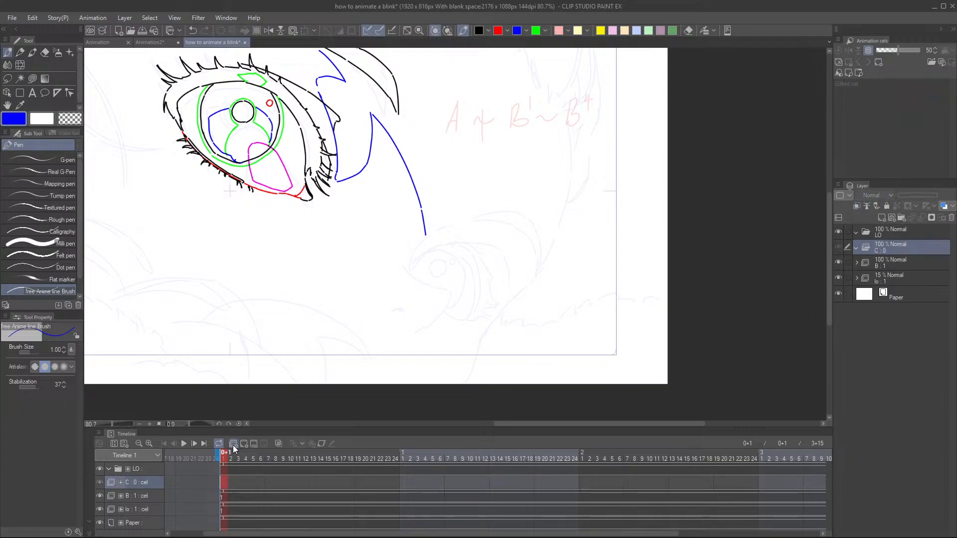
pyautogui.doubleClick(881, 249)
pyautogui.write('A')
pyautogui.moveTo(895, 246); pyautogui.dragTo(899, 271)
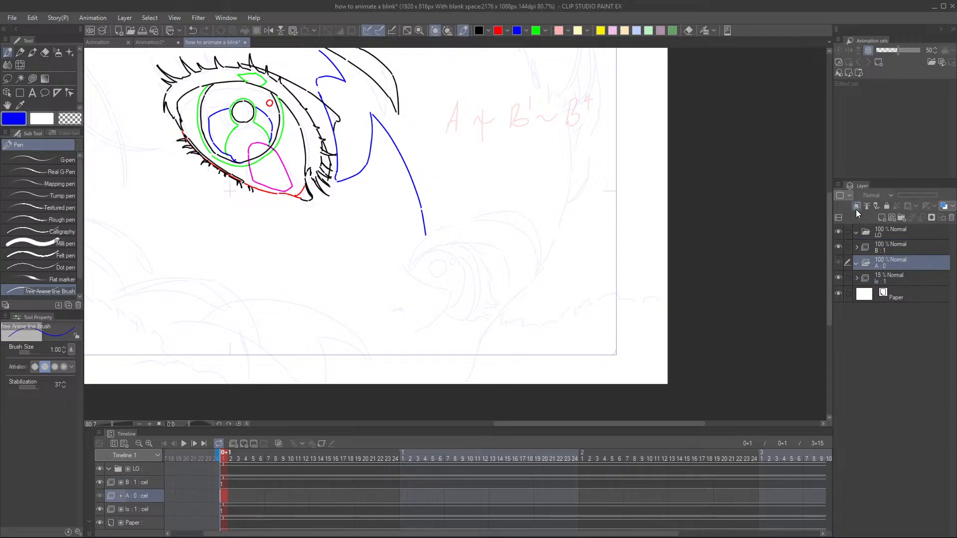
# - Assign the purple palette color to animation folder A and blue to folder B
pyautogui.click(848, 196)
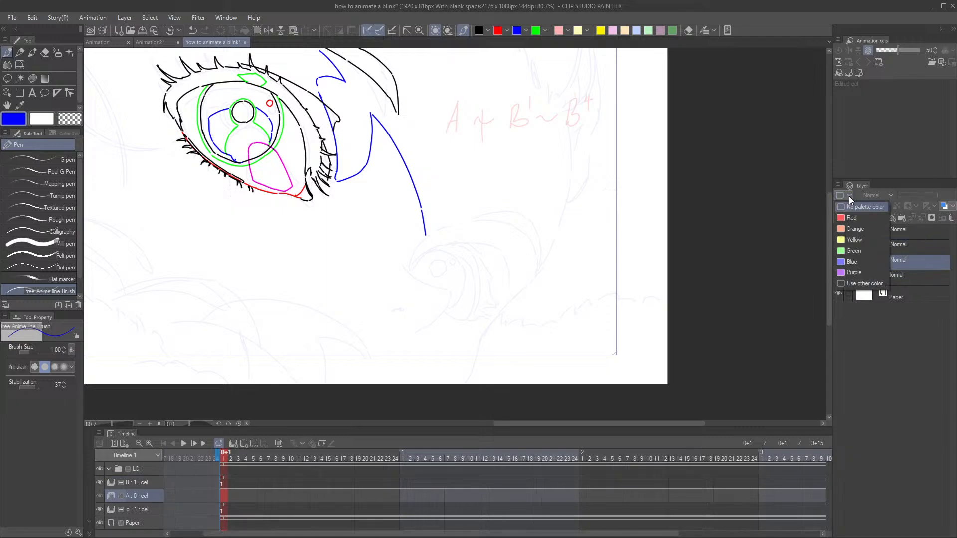
pyautogui.click(852, 272)
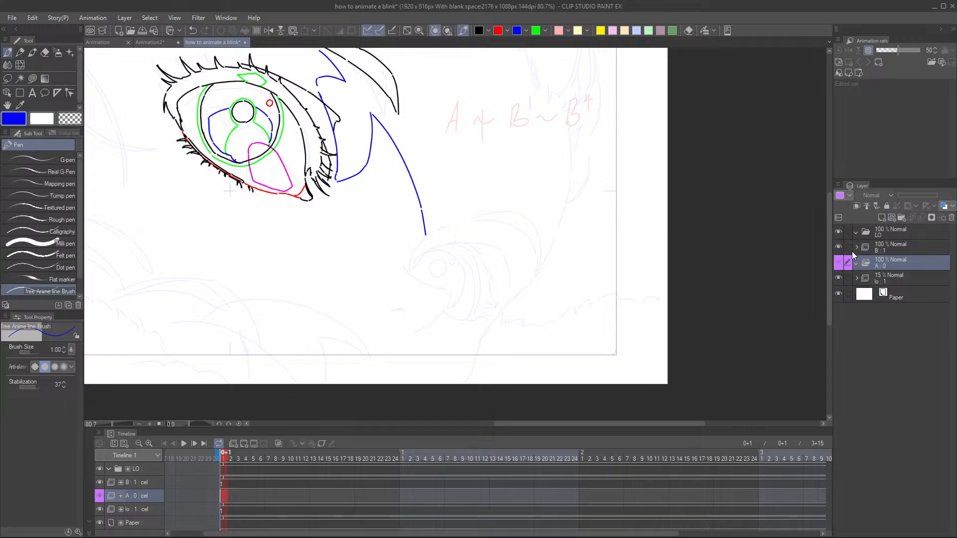
pyautogui.click(881, 248)
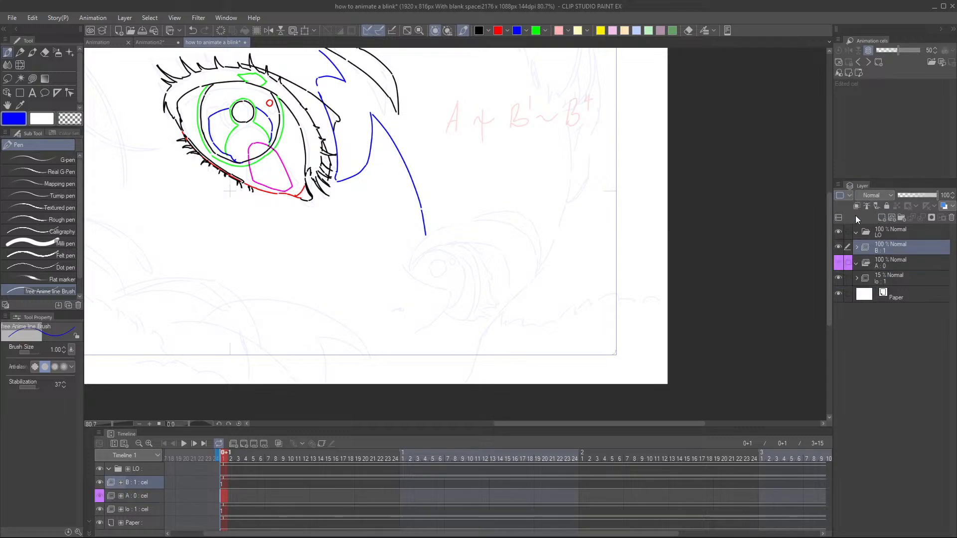
pyautogui.click(848, 196)
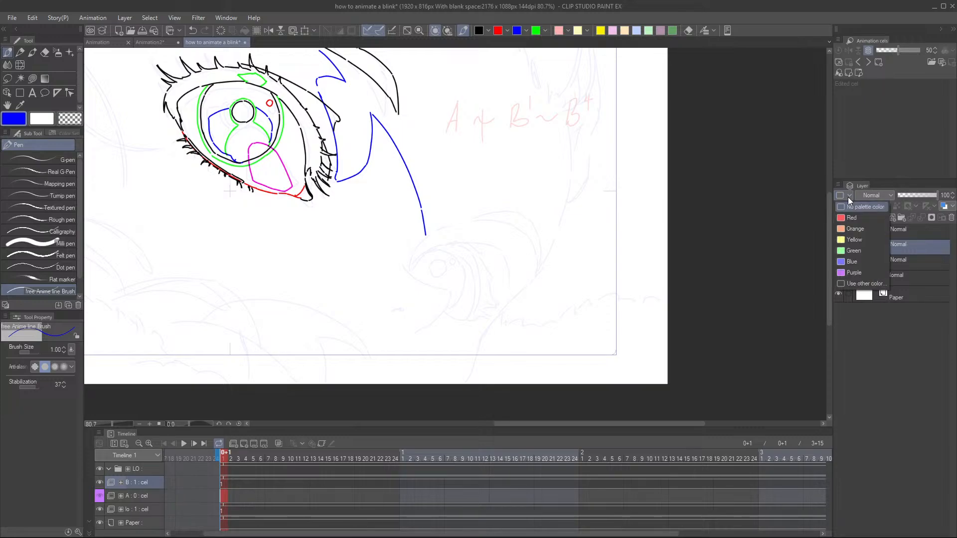
pyautogui.click(840, 262)
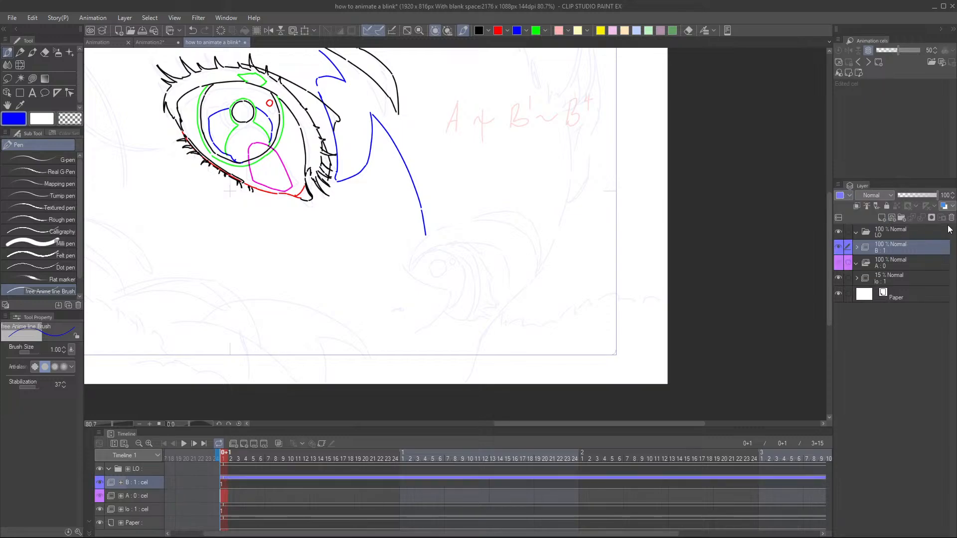
# - Create a layer folder with a new raster layer inside animation folder A and save the file
pyautogui.click(878, 268)
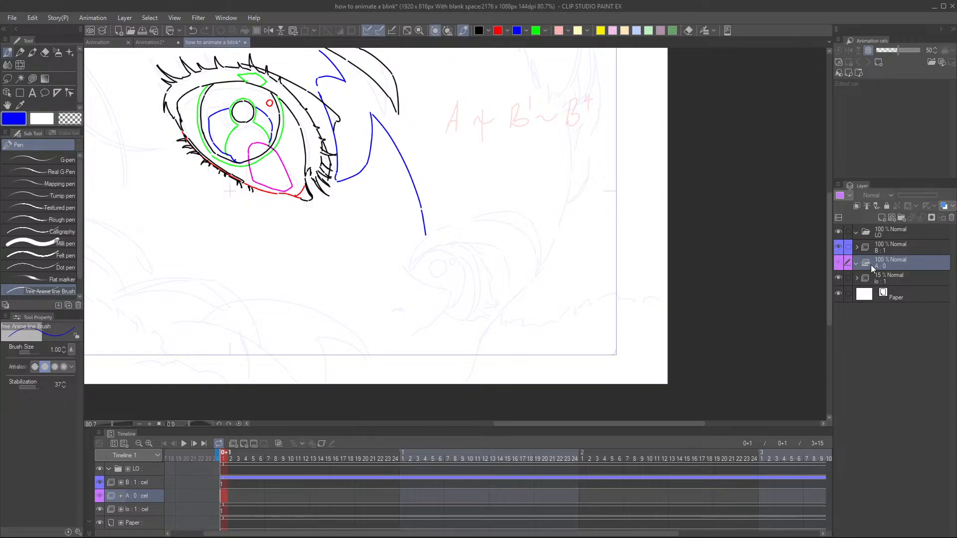
pyautogui.click(901, 219)
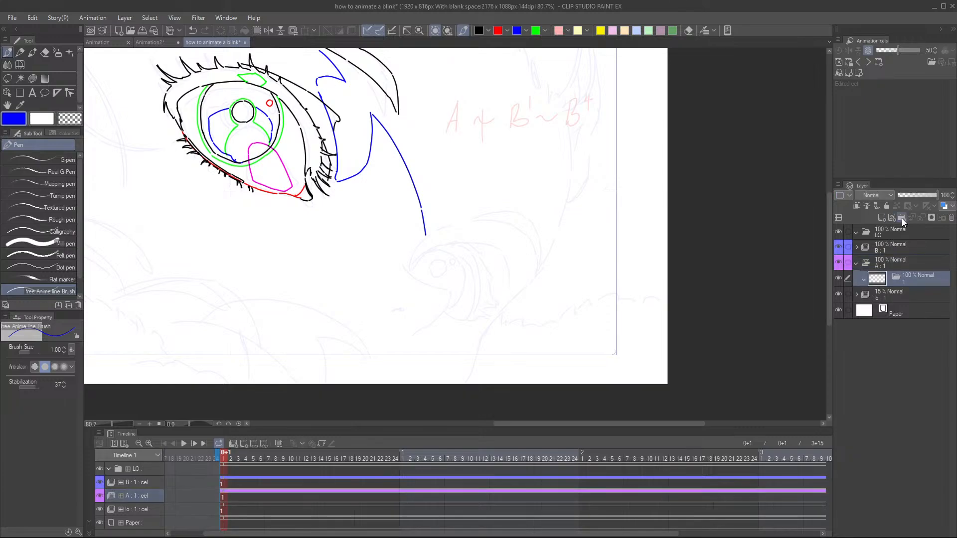
pyautogui.click(881, 218)
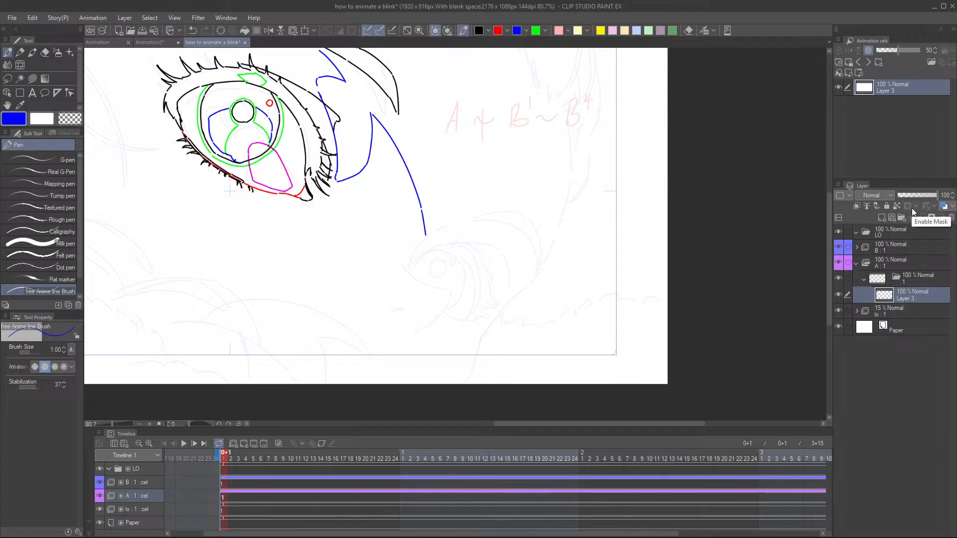
pyautogui.hotkey('ctrl', 's')
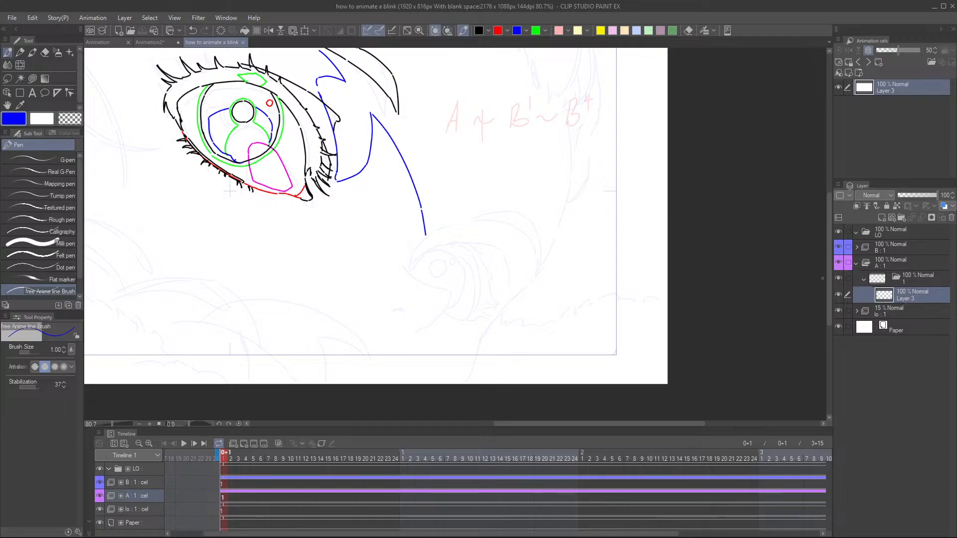
# - Draw the nose bridge contour as a black arched stroke across the lower end of the long blue line, redoing it until it follows the sketch
pyautogui.scroll(3, 365, 239)
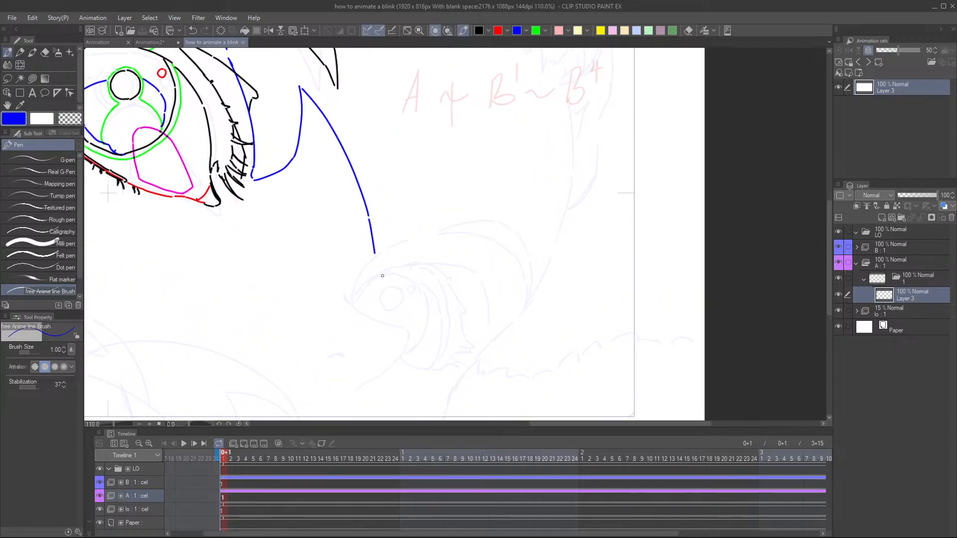
pyautogui.click(479, 30)
pyautogui.moveTo(384, 235); pyautogui.dragTo(420, 249)
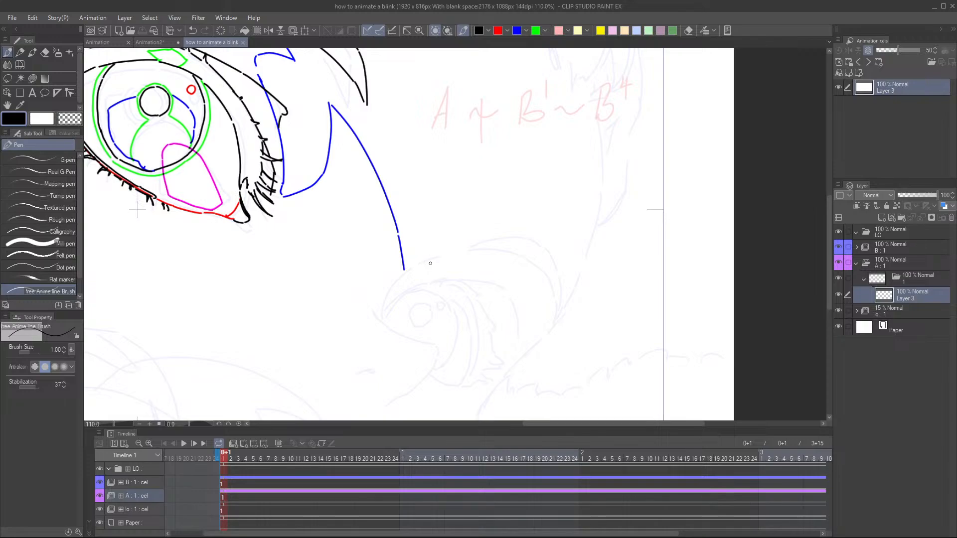
pyautogui.moveTo(421, 264); pyautogui.dragTo(382, 293)
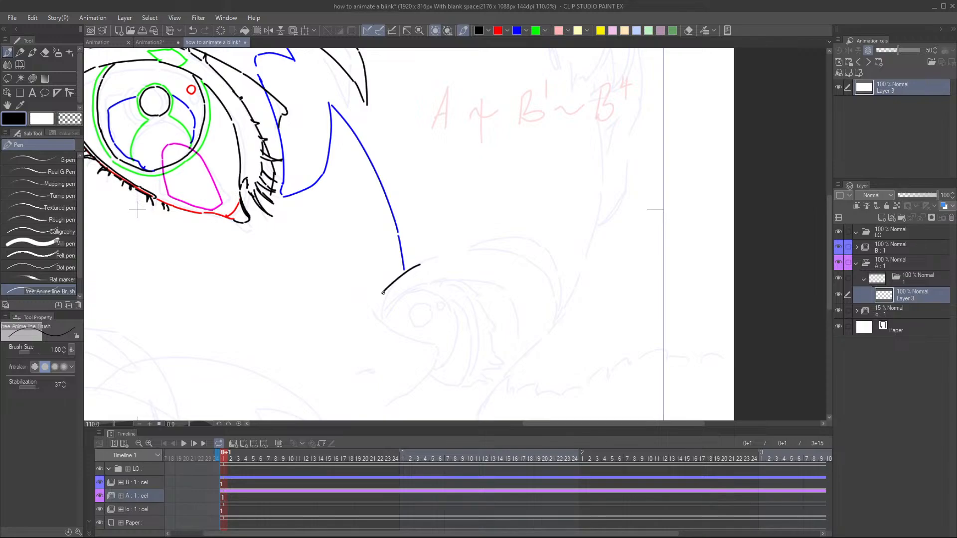
pyautogui.hotkey('ctrl', 'z')
pyautogui.moveTo(419, 262)
pyautogui.mouseDown()
pyautogui.moveTo(388, 285)
pyautogui.moveTo(375, 315)
pyautogui.mouseUp()
pyautogui.hotkey('ctrl', 'z')
pyautogui.moveTo(422, 261)
pyautogui.mouseDown()
pyautogui.moveTo(384, 290)
pyautogui.moveTo(375, 311)
pyautogui.mouseUp()
pyautogui.moveTo(377, 305); pyautogui.dragTo(423, 261)
pyautogui.hotkey('ctrl', 'z')
pyautogui.hotkey('ctrl', 'z')
pyautogui.moveTo(377, 309)
pyautogui.mouseDown()
pyautogui.moveTo(421, 262)
pyautogui.moveTo(381, 297)
pyautogui.moveTo(439, 307)
pyautogui.moveTo(430, 257)
pyautogui.mouseUp()
pyautogui.scroll(-5, 443, 295)
pyautogui.moveTo(415, 310); pyautogui.dragTo(400, 291)
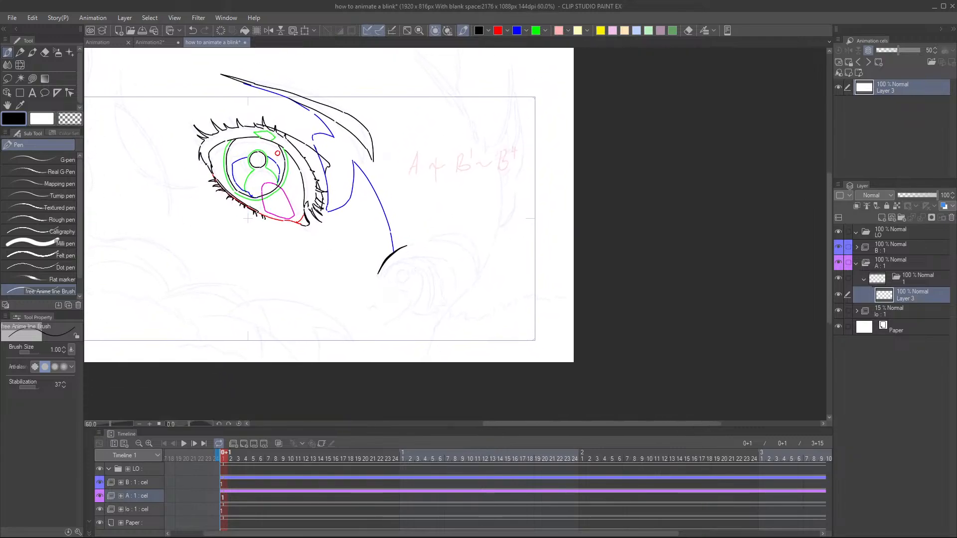
# - Continue the black nose contour down from the bridge, out around the nose tip and back along the underside
pyautogui.scroll(3, 377, 310)
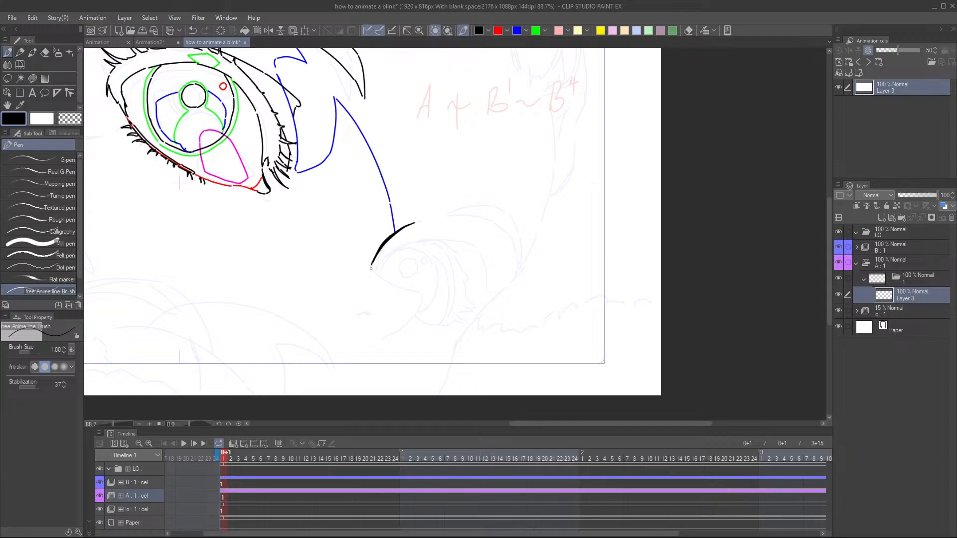
pyautogui.moveTo(375, 274); pyautogui.dragTo(384, 283)
pyautogui.hotkey('ctrl', 'z')
pyautogui.moveTo(385, 283); pyautogui.dragTo(413, 292)
pyautogui.moveTo(415, 292)
pyautogui.mouseDown()
pyautogui.moveTo(414, 315)
pyautogui.moveTo(398, 333)
pyautogui.mouseUp()
pyautogui.hotkey('ctrl', 'z')
pyautogui.moveTo(418, 302); pyautogui.dragTo(395, 337)
pyautogui.hotkey('ctrl', 'z')
pyautogui.moveTo(397, 337); pyautogui.dragTo(384, 355)
pyautogui.scroll(-3, 429, 265)
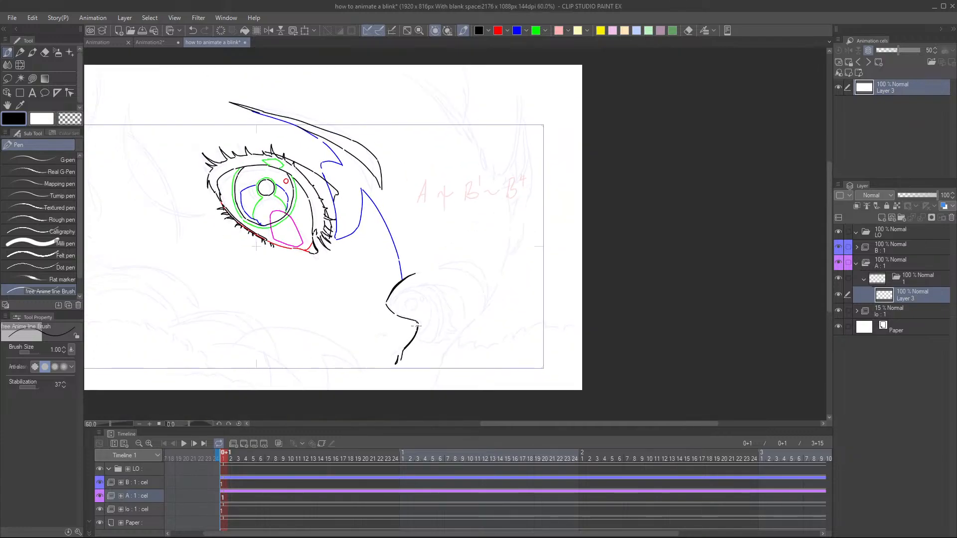
# - Draw a short black nostril mark beside the underside of the nose contour
pyautogui.scroll(2, 414, 303)
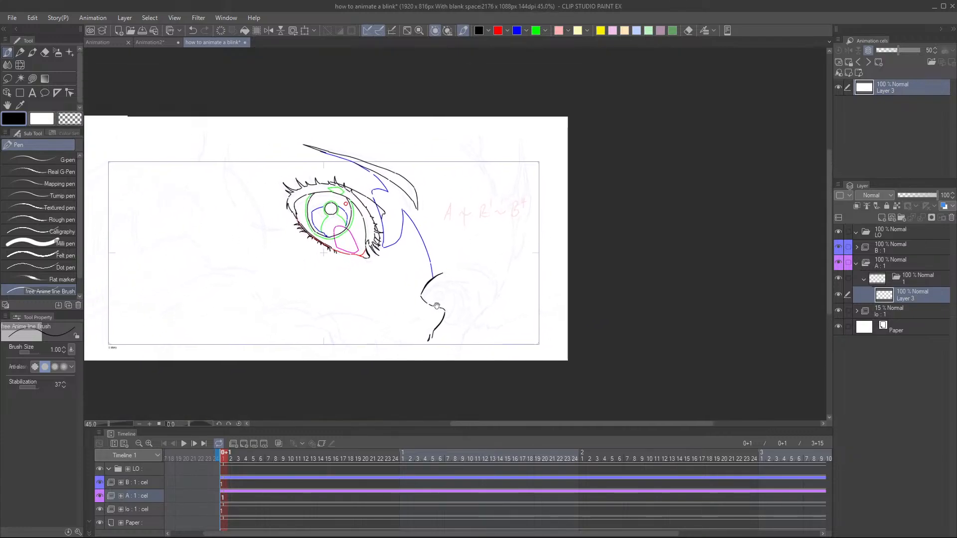
pyautogui.scroll(1, 432, 314)
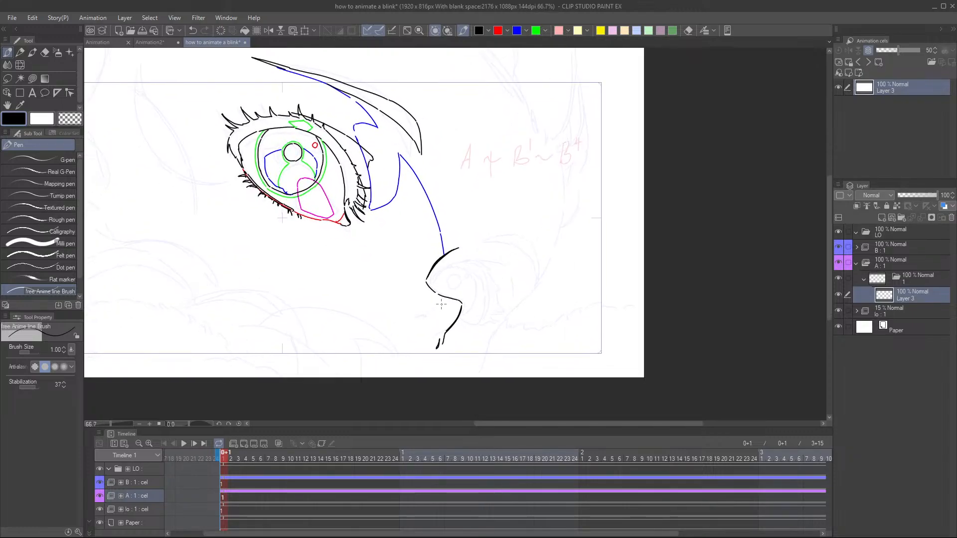
pyautogui.scroll(1, 408, 327)
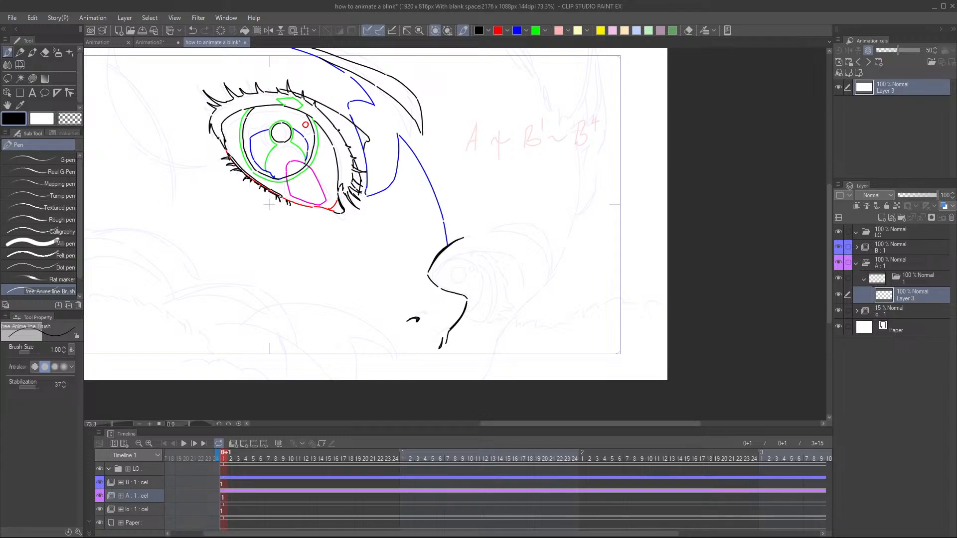
pyautogui.scroll(-2, 480, 297)
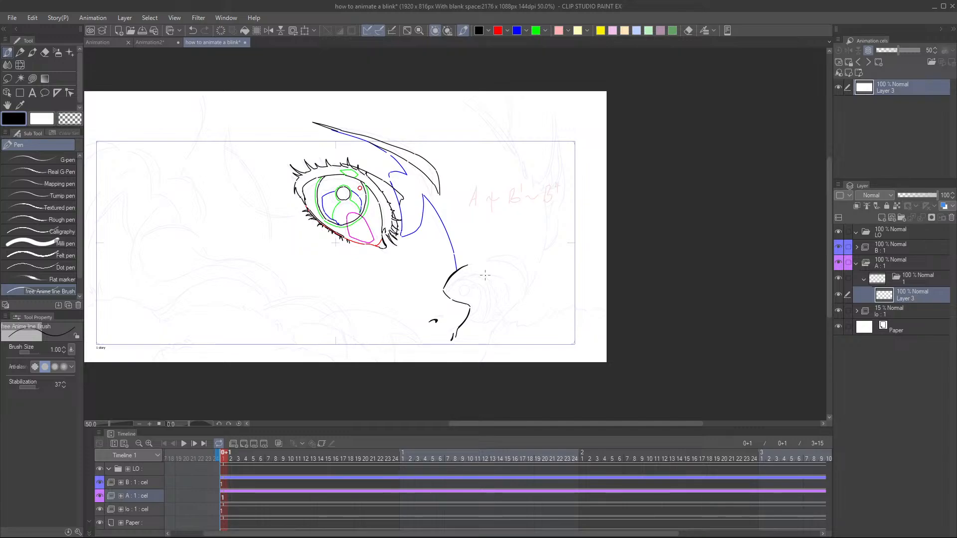
# - Outline the rounded shape on the nose in green, connecting it from the bridge contour to the nose tip
pyautogui.scroll(3, 485, 274)
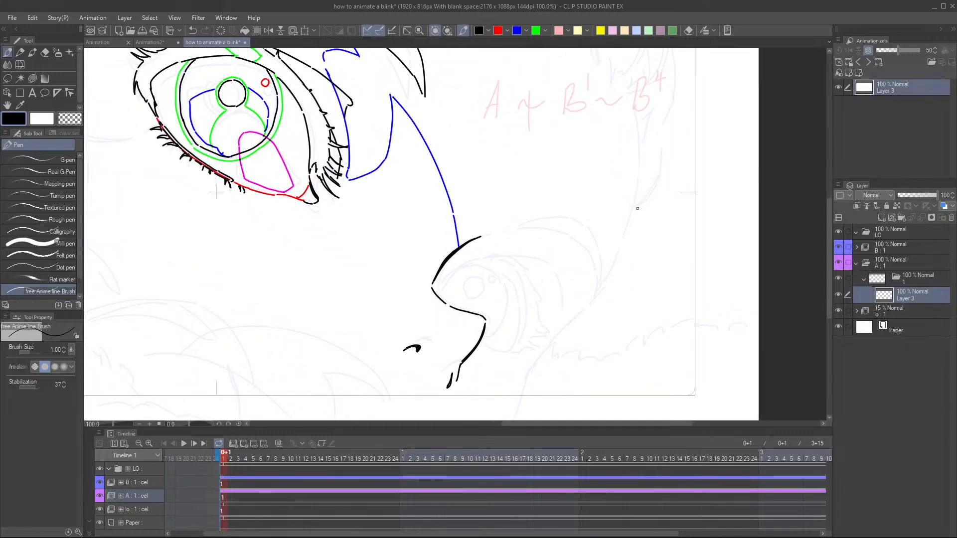
pyautogui.scroll(-2, 545, 289)
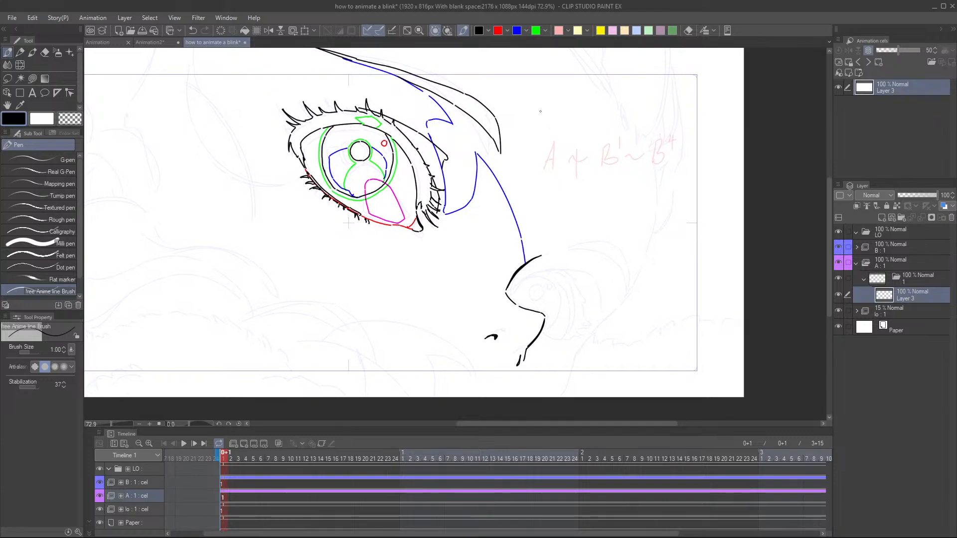
pyautogui.click(535, 31)
pyautogui.scroll(-3, 487, 279)
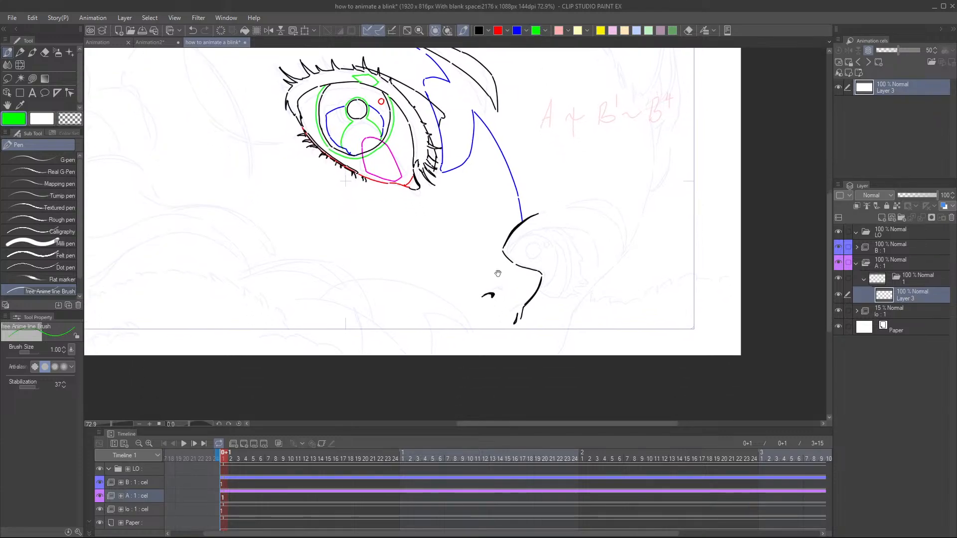
pyautogui.scroll(2, 497, 275)
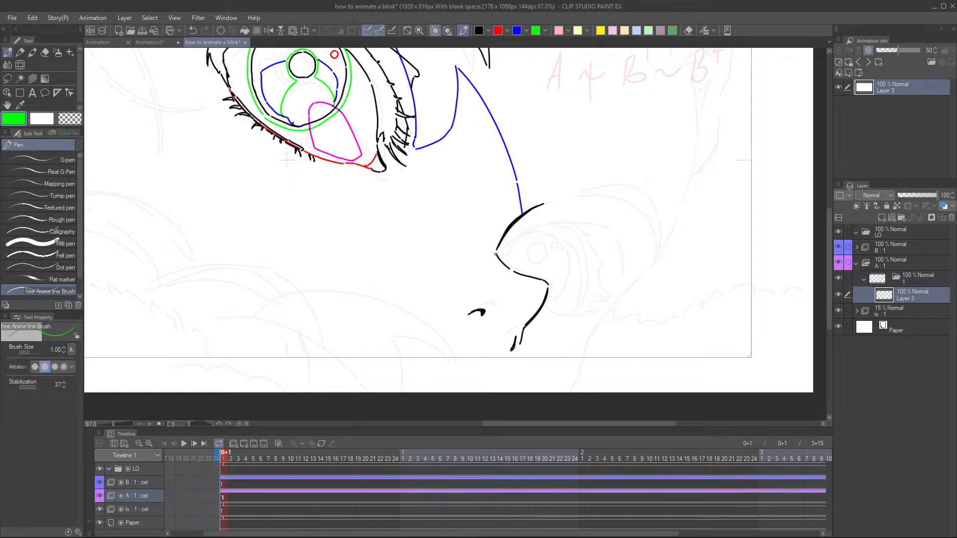
pyautogui.moveTo(494, 253)
pyautogui.mouseDown()
pyautogui.moveTo(470, 254)
pyautogui.moveTo(493, 248)
pyautogui.moveTo(477, 244)
pyautogui.moveTo(464, 259)
pyautogui.moveTo(486, 247)
pyautogui.moveTo(471, 269)
pyautogui.mouseUp()
pyautogui.hotkey('ctrl', 'z')
pyautogui.hotkey('ctrl', 'z')
pyautogui.moveTo(471, 269)
pyautogui.mouseDown()
pyautogui.moveTo(486, 284)
pyautogui.moveTo(532, 285)
pyautogui.mouseUp()
pyautogui.hotkey('ctrl', 'z')
pyautogui.moveTo(470, 271)
pyautogui.mouseDown()
pyautogui.moveTo(537, 278)
pyautogui.moveTo(545, 282)
pyautogui.mouseUp()
pyautogui.scroll(-4, 585, 258)
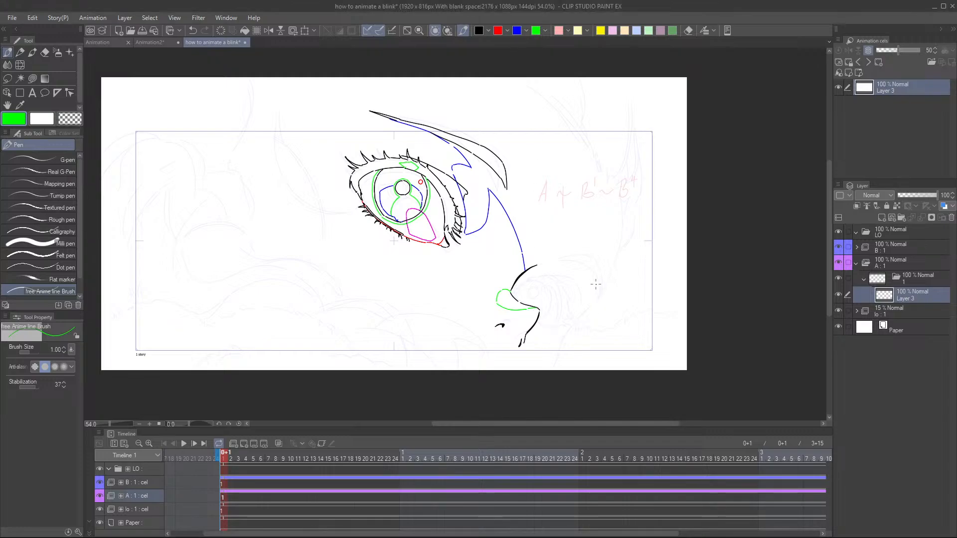
# - Collapse animation folder A, expand folder B and select Layer 2 inside it for drawing
pyautogui.moveTo(545, 324); pyautogui.dragTo(517, 340)
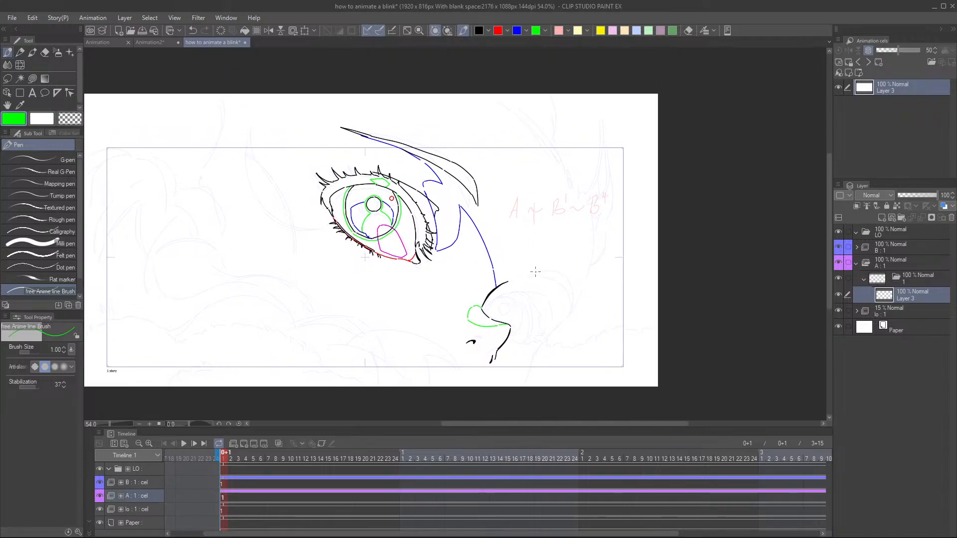
pyautogui.scroll(5, 518, 291)
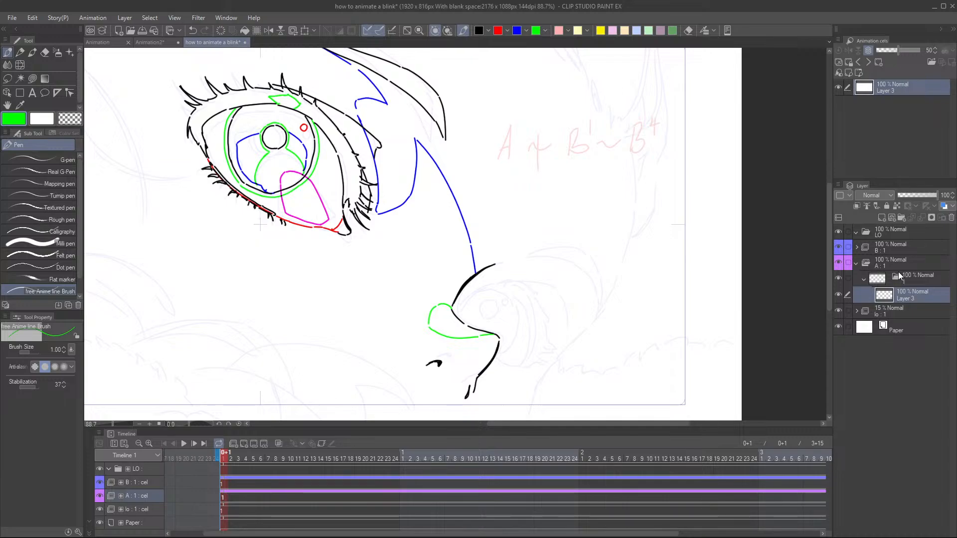
pyautogui.click(856, 263)
pyautogui.click(859, 250)
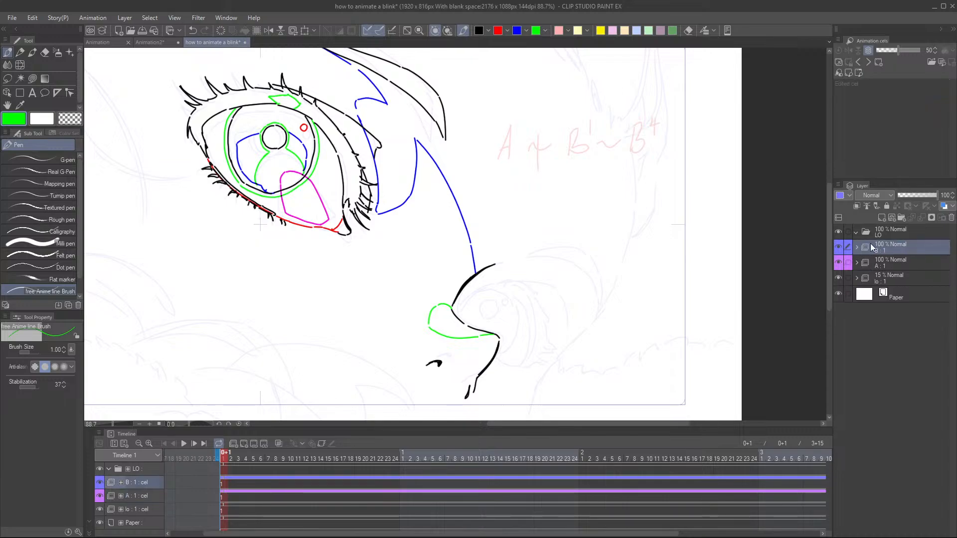
pyautogui.click(857, 248)
pyautogui.click(902, 280)
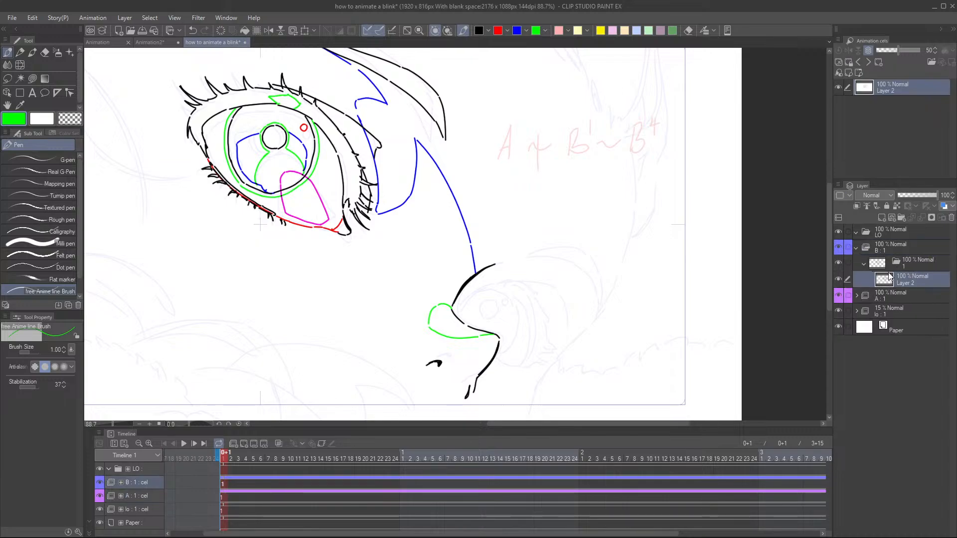
# - Draw the far eye's upper lid line in black, curving from the nose bridge over to the outer corner
pyautogui.scroll(2, 613, 372)
pyautogui.scroll(1, 427, 258)
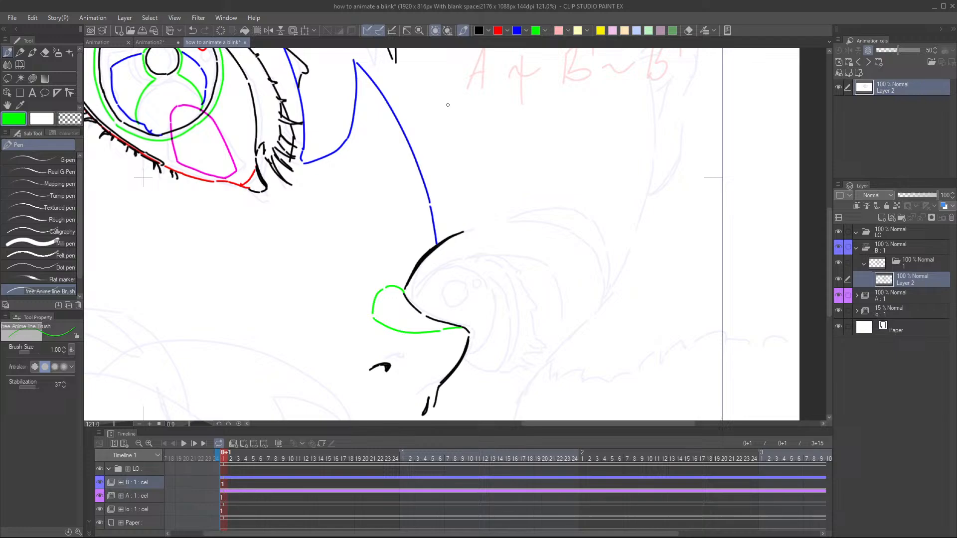
pyautogui.click(479, 31)
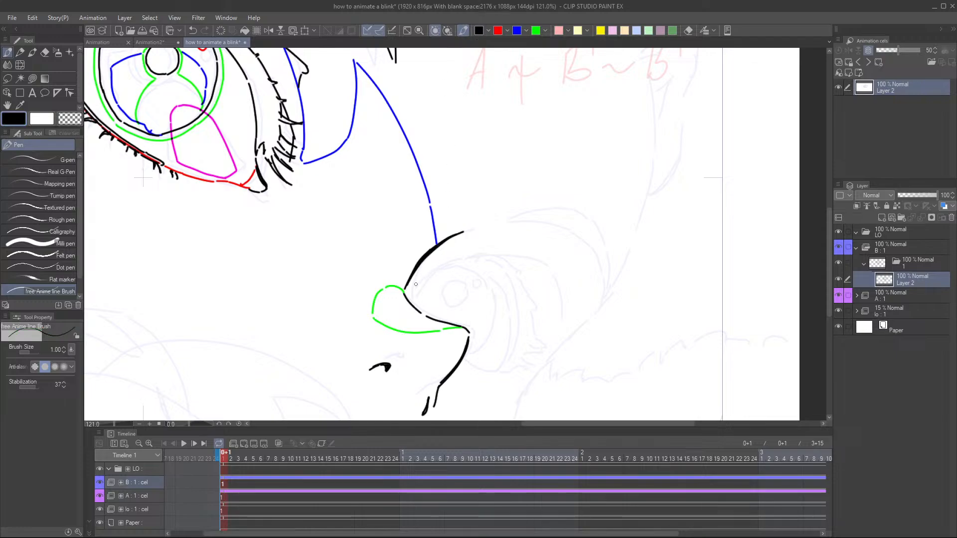
pyautogui.moveTo(410, 289); pyautogui.dragTo(448, 268)
pyautogui.hotkey('ctrl', 'z')
pyautogui.hotkey('ctrl', 'z')
pyautogui.moveTo(458, 266); pyautogui.dragTo(518, 265)
pyautogui.hotkey('ctrl', 'z')
pyautogui.moveTo(446, 269)
pyautogui.mouseDown()
pyautogui.moveTo(518, 270)
pyautogui.moveTo(550, 292)
pyautogui.mouseUp()
pyautogui.moveTo(540, 285)
pyautogui.mouseDown()
pyautogui.moveTo(553, 318)
pyautogui.moveTo(546, 293)
pyautogui.moveTo(553, 314)
pyautogui.moveTo(573, 280)
pyautogui.moveTo(608, 255)
pyautogui.mouseUp()
pyautogui.hotkey('ctrl', 'z')
pyautogui.scroll(-2, 608, 255)
pyautogui.scroll(-1, 617, 215)
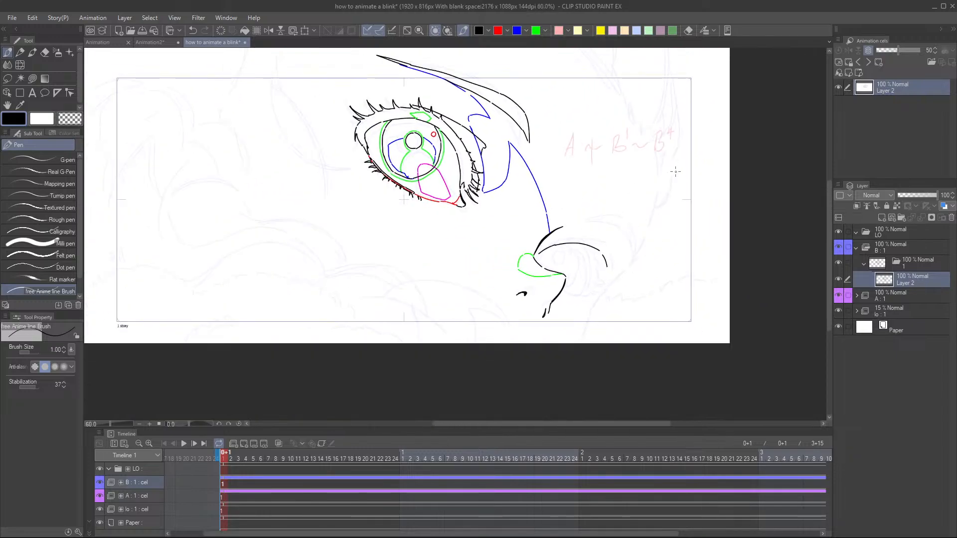
# - Draw the far eye's short lower lid line in black, starting from the nose contour below the tip
pyautogui.moveTo(603, 300); pyautogui.dragTo(483, 304)
pyautogui.scroll(3, 538, 304)
pyautogui.scroll(1, 483, 303)
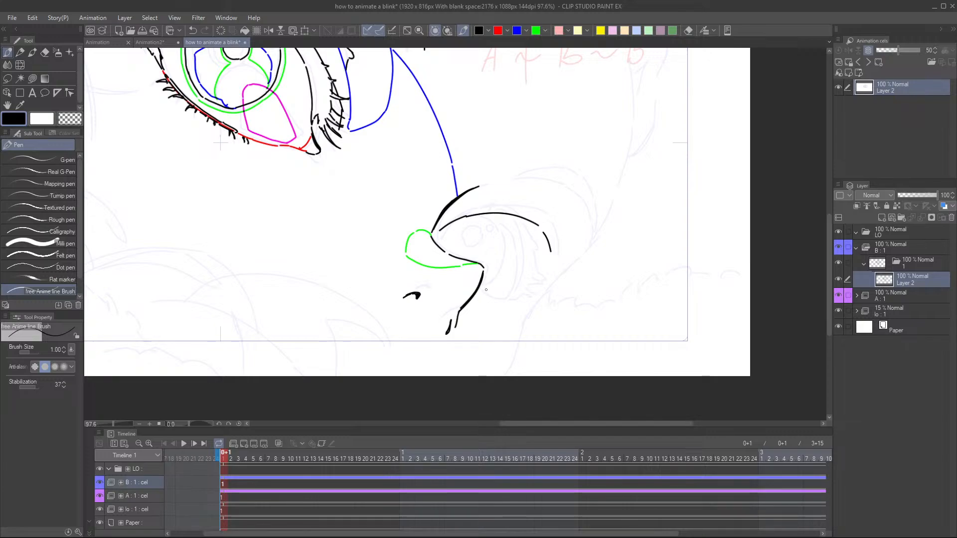
pyautogui.moveTo(481, 287); pyautogui.dragTo(498, 297)
pyautogui.moveTo(520, 261); pyautogui.dragTo(527, 290)
pyautogui.scroll(-3, 543, 303)
pyautogui.scroll(3, 528, 290)
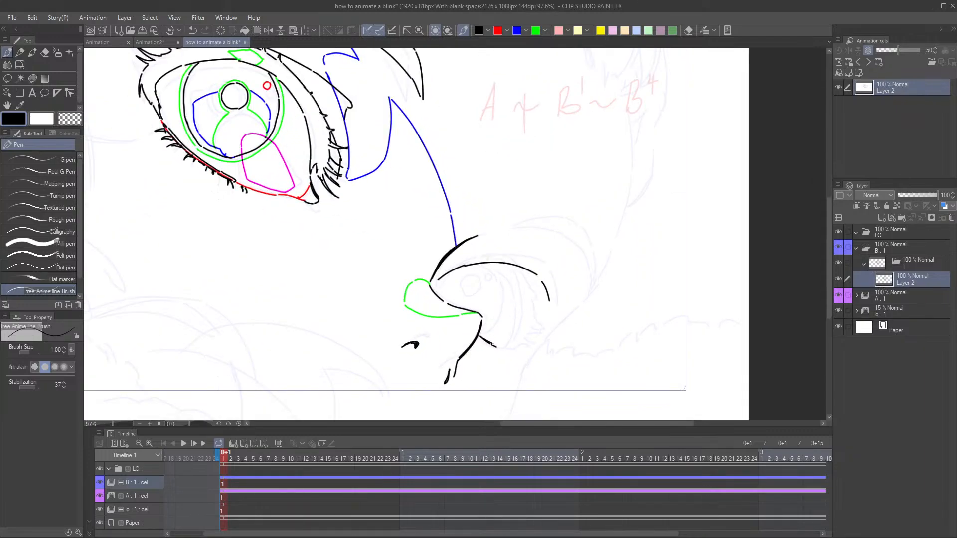
pyautogui.moveTo(499, 348); pyautogui.dragTo(522, 334)
pyautogui.scroll(-5, 562, 264)
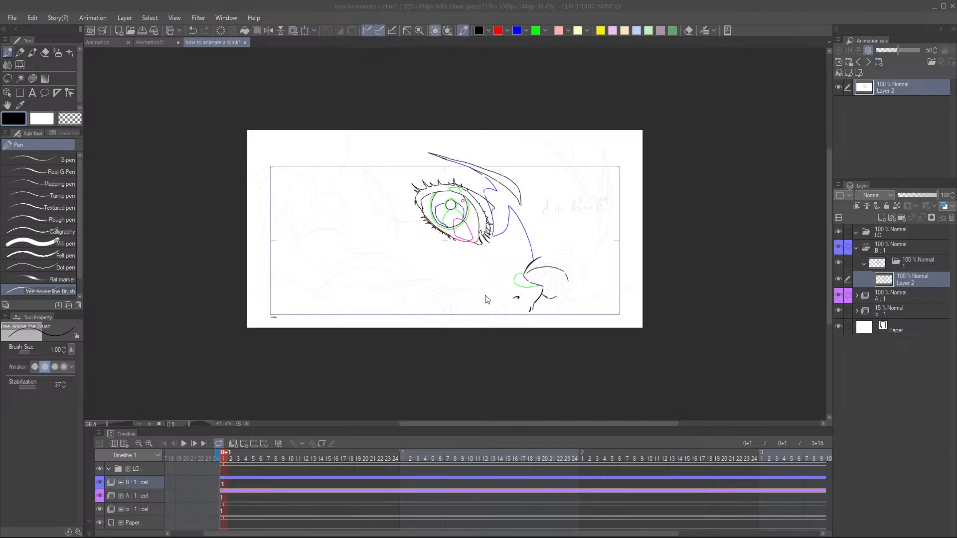
# - Draw the far eye's curved outer iris edge in black between the upper lid and the lower lid
pyautogui.click(581, 5)
pyautogui.moveTo(563, 216); pyautogui.dragTo(497, 248)
pyautogui.scroll(3, 496, 248)
pyautogui.scroll(3, 497, 248)
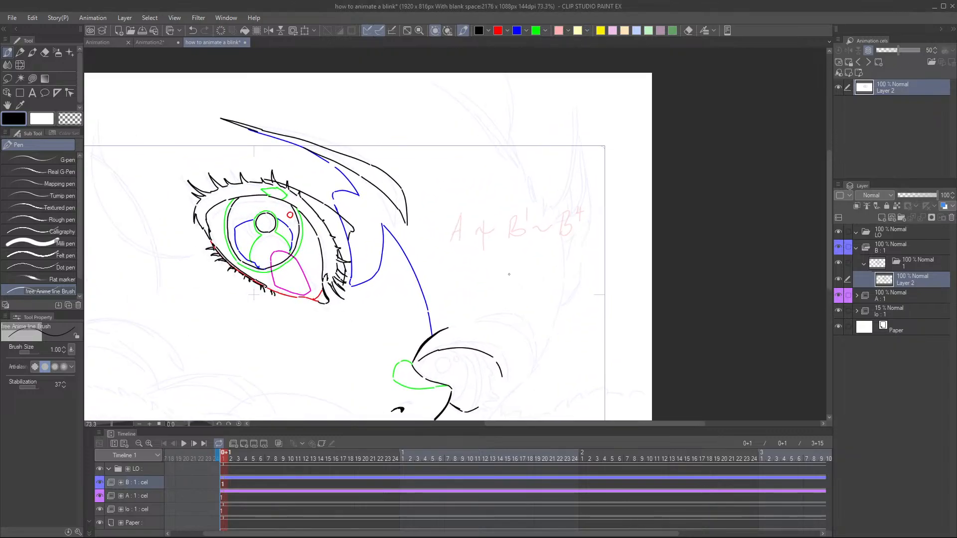
pyautogui.moveTo(539, 307); pyautogui.dragTo(549, 231)
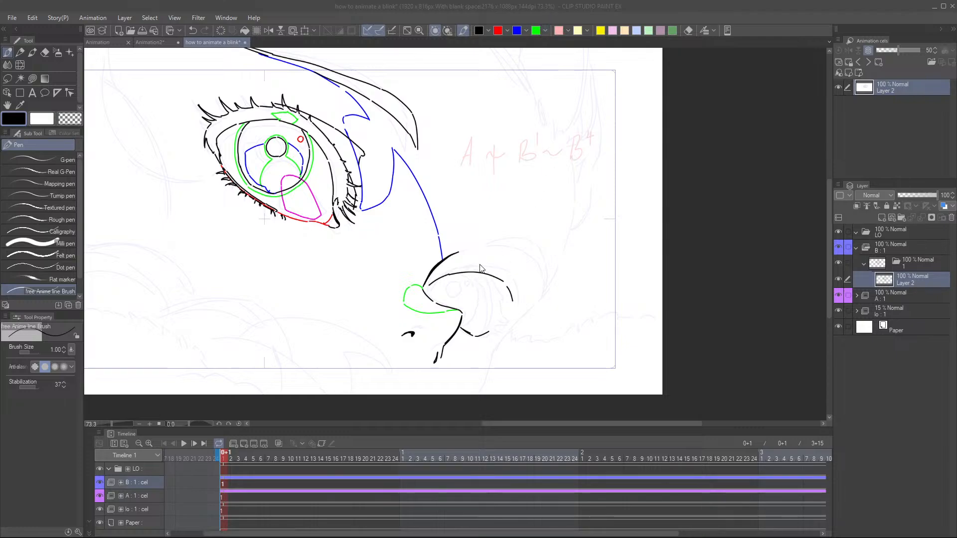
pyautogui.click(461, 326)
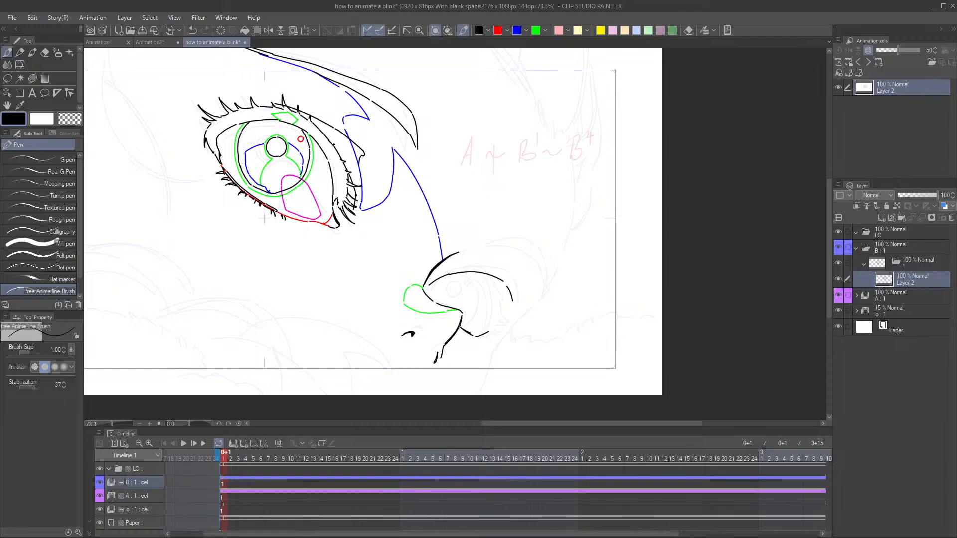
pyautogui.moveTo(458, 327); pyautogui.dragTo(482, 312)
pyautogui.hotkey('ctrl', 'z')
pyautogui.moveTo(477, 291); pyautogui.dragTo(479, 293)
pyautogui.hotkey('ctrl', 'z')
pyautogui.hotkey('ctrl', 'z')
pyautogui.moveTo(479, 315); pyautogui.dragTo(481, 300)
pyautogui.moveTo(467, 274); pyautogui.dragTo(481, 298)
pyautogui.scroll(-5, 483, 209)
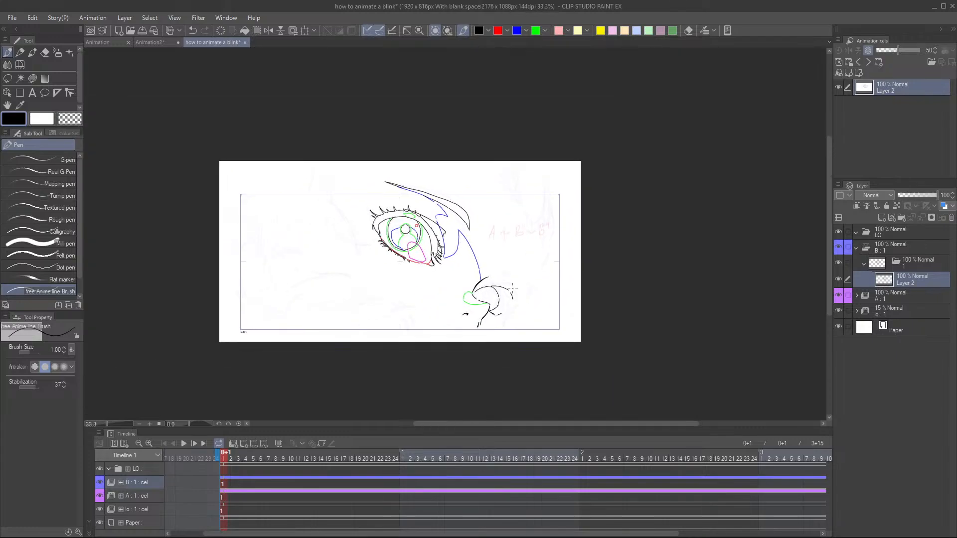
# - Draw the far eye's pupil as a small black circle under the upper lid line
pyautogui.scroll(4, 525, 241)
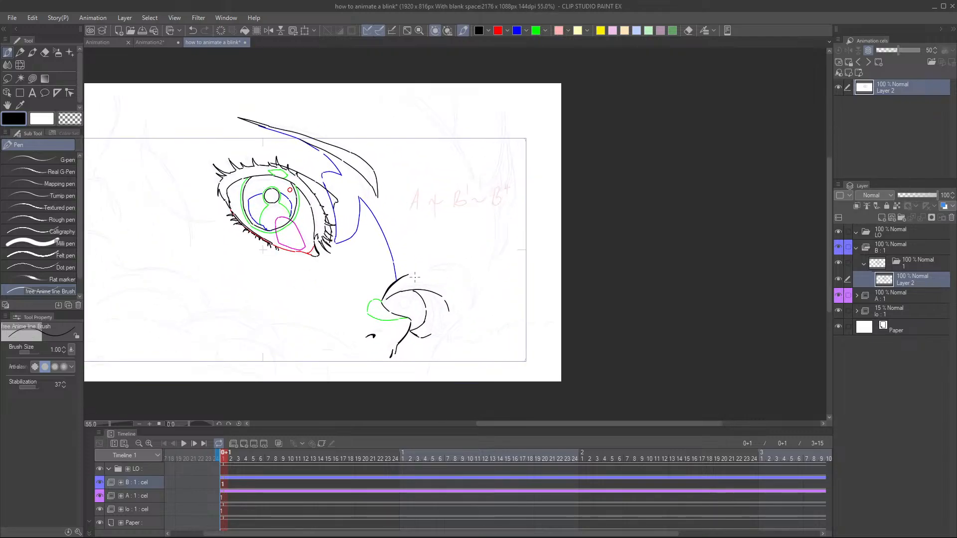
pyautogui.scroll(3, 403, 301)
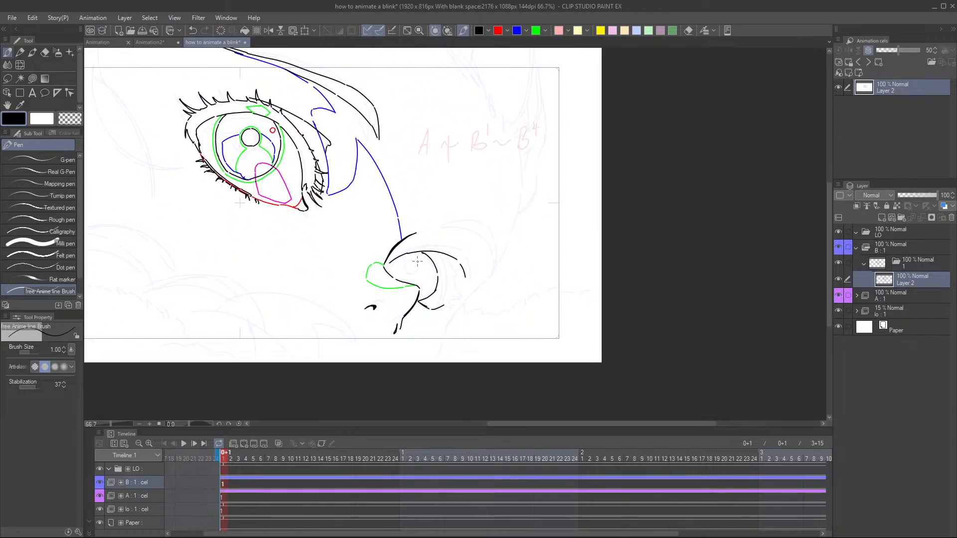
pyautogui.moveTo(407, 259); pyautogui.dragTo(407, 274)
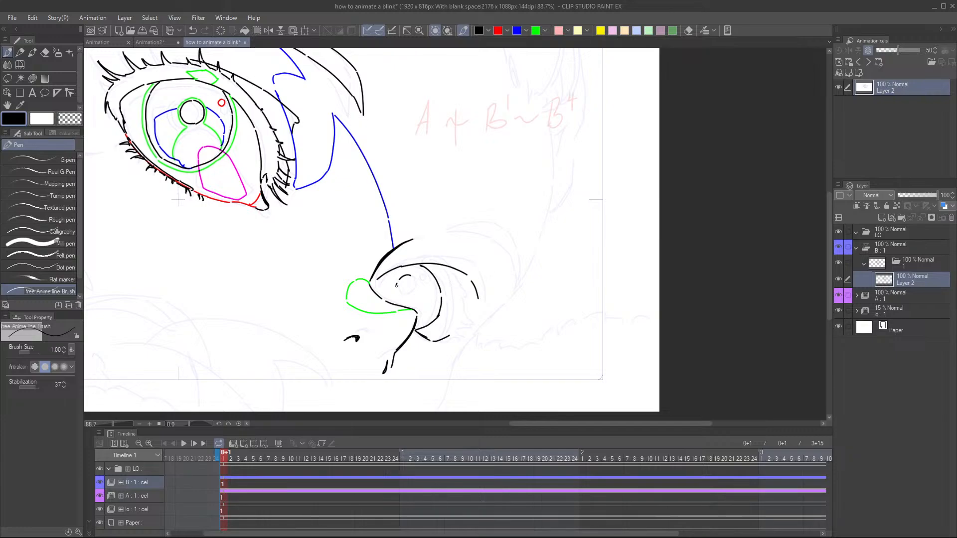
pyautogui.hotkey('ctrl', 'z')
pyautogui.moveTo(407, 294); pyautogui.dragTo(416, 290)
pyautogui.scroll(-5, 415, 276)
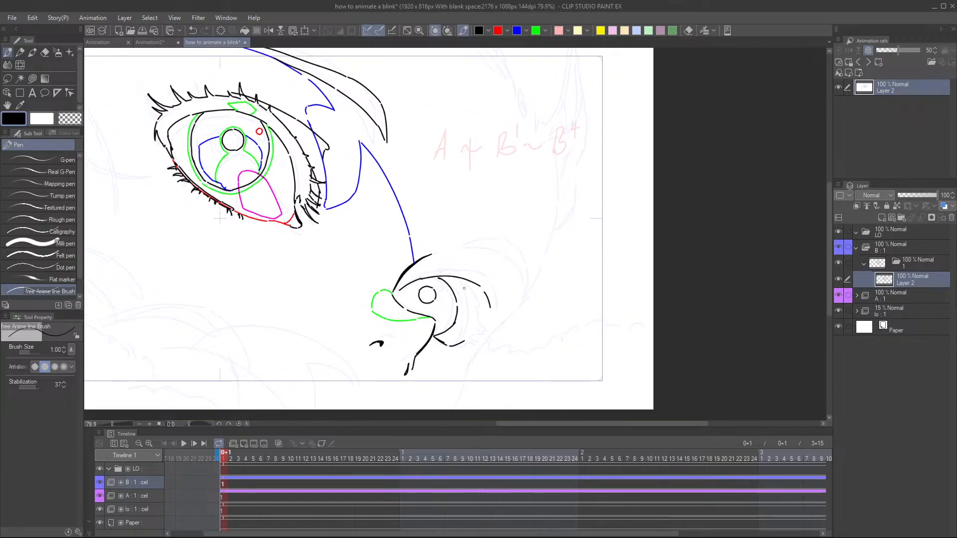
pyautogui.scroll(-1, 465, 262)
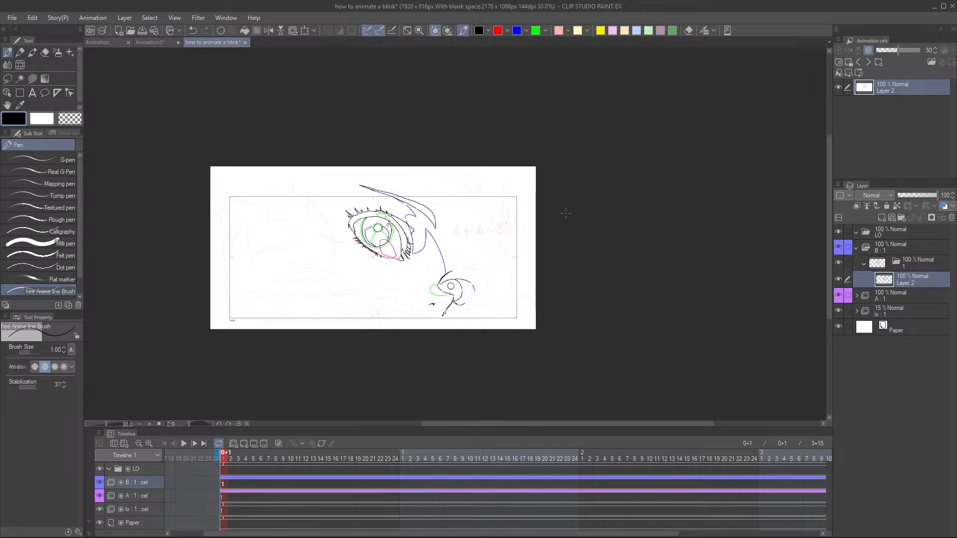
pyautogui.scroll(4, 474, 250)
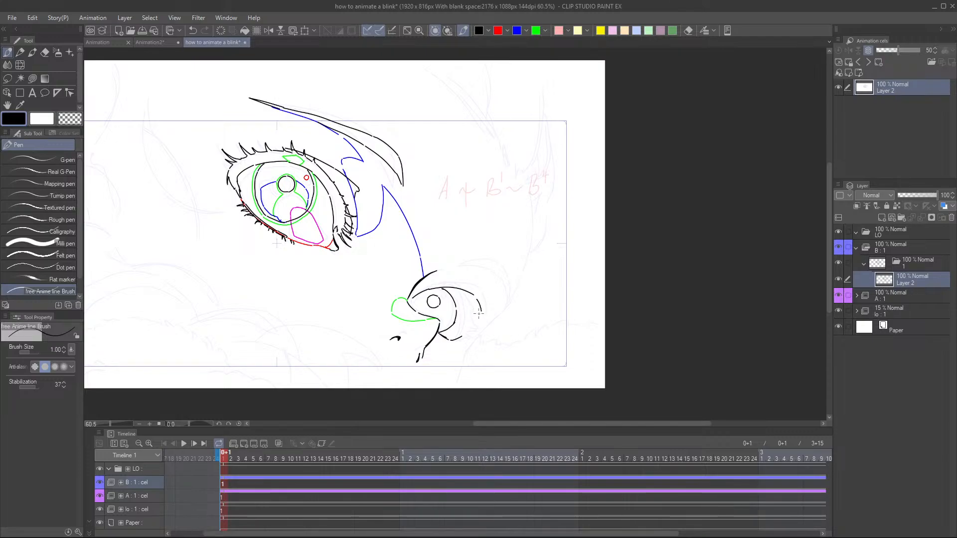
# - Draw the far eye's green ring around the pupil and the rounded green reflection shape below it, down to the lower lid
pyautogui.moveTo(441, 303); pyautogui.dragTo(444, 303)
pyautogui.scroll(3, 443, 303)
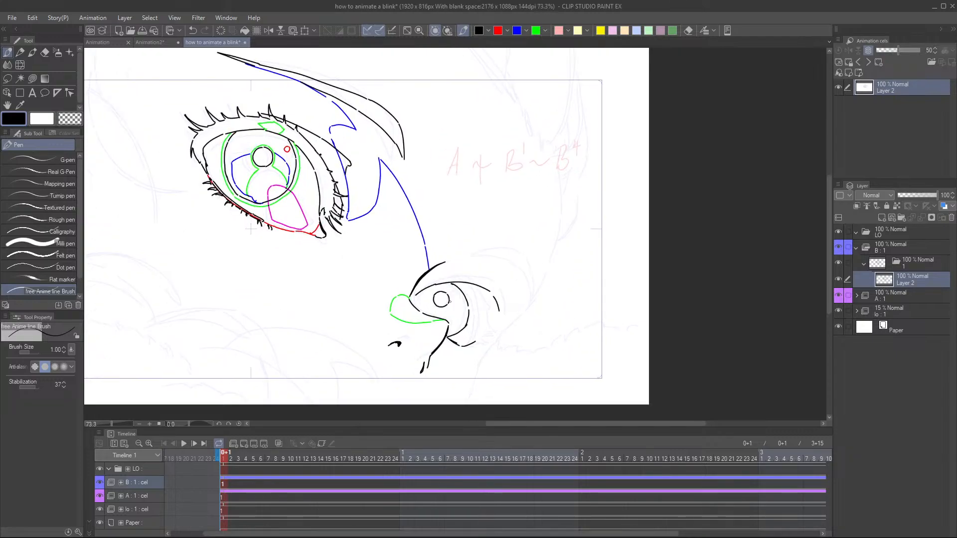
pyautogui.click(534, 31)
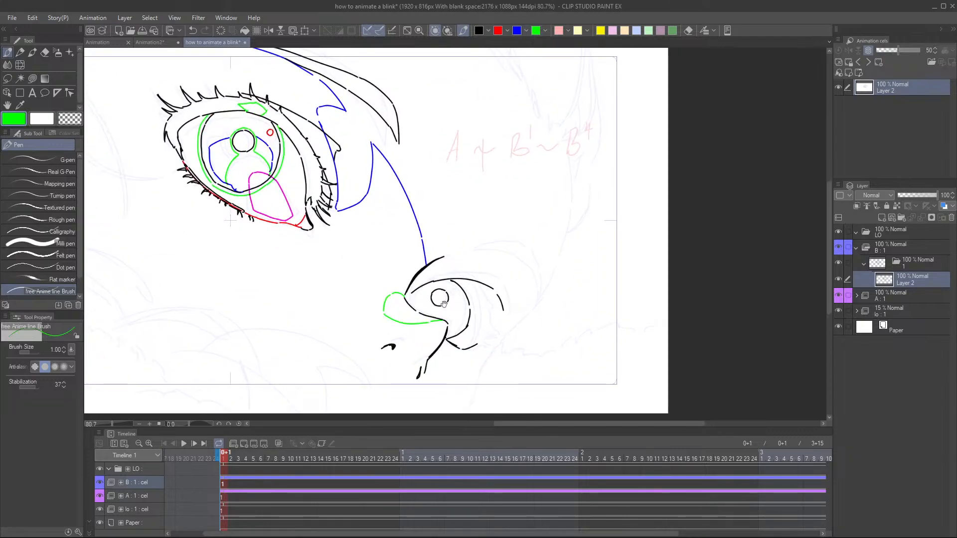
pyautogui.scroll(2, 449, 291)
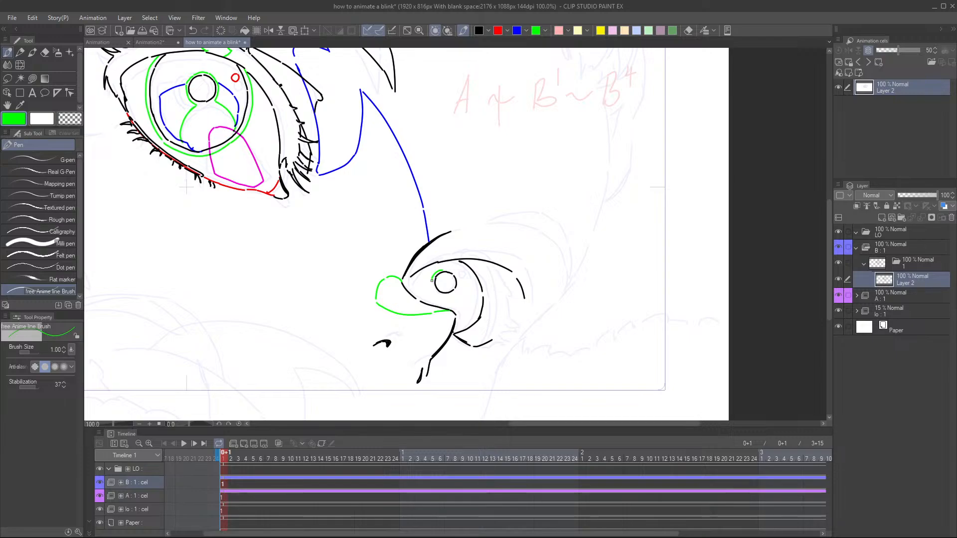
pyautogui.moveTo(432, 280)
pyautogui.mouseDown()
pyautogui.moveTo(438, 292)
pyautogui.moveTo(458, 278)
pyautogui.mouseUp()
pyautogui.moveTo(438, 296)
pyautogui.mouseDown()
pyautogui.moveTo(436, 305)
pyautogui.moveTo(456, 298)
pyautogui.moveTo(458, 313)
pyautogui.mouseUp()
pyautogui.moveTo(446, 279); pyautogui.dragTo(451, 271)
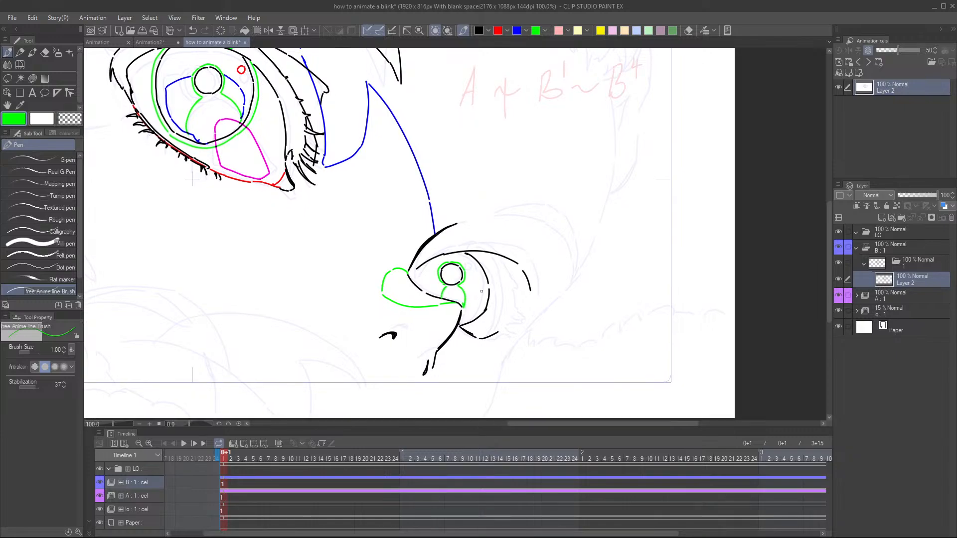
pyautogui.scroll(-3, 486, 327)
pyautogui.scroll(-1, 487, 324)
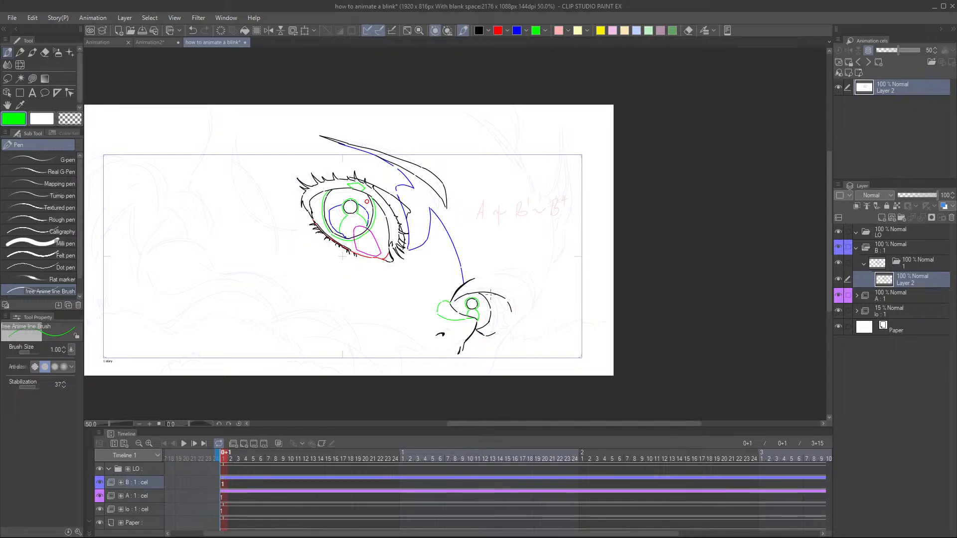
# - Draw a tiny red highlight circle in the far eye, beside the pupil on its outer side
pyautogui.scroll(3, 490, 293)
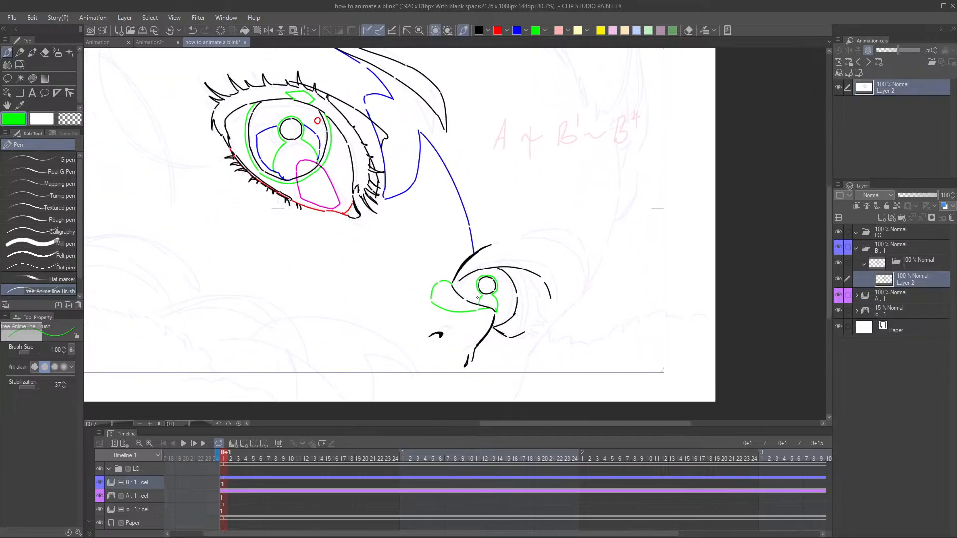
pyautogui.scroll(2, 485, 268)
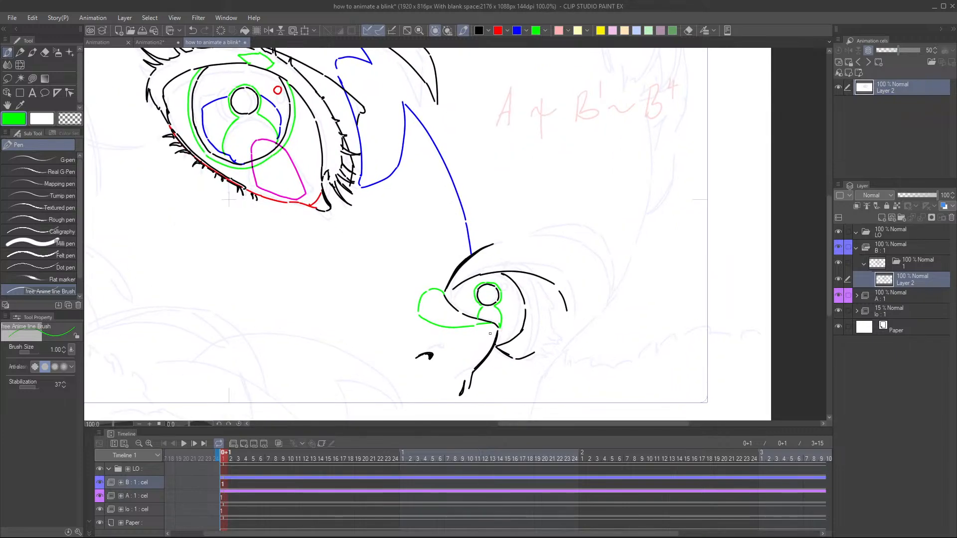
pyautogui.moveTo(547, 284); pyautogui.dragTo(540, 279)
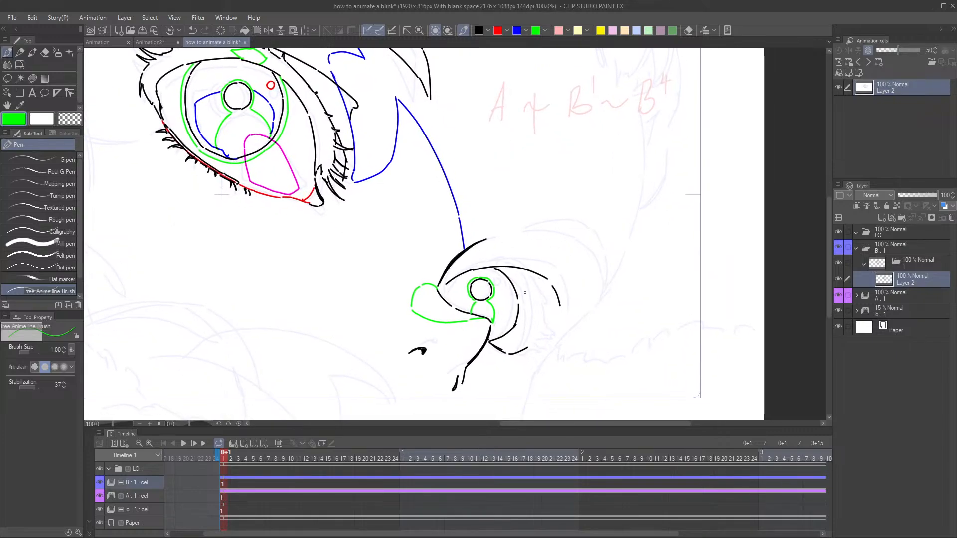
pyautogui.click(498, 31)
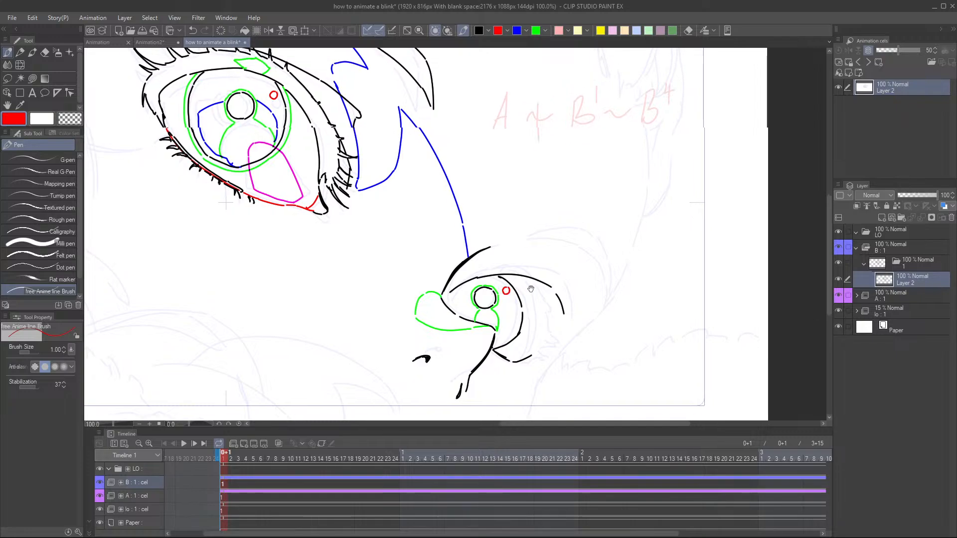
pyautogui.scroll(-3, 503, 282)
pyautogui.moveTo(507, 267); pyautogui.dragTo(505, 269)
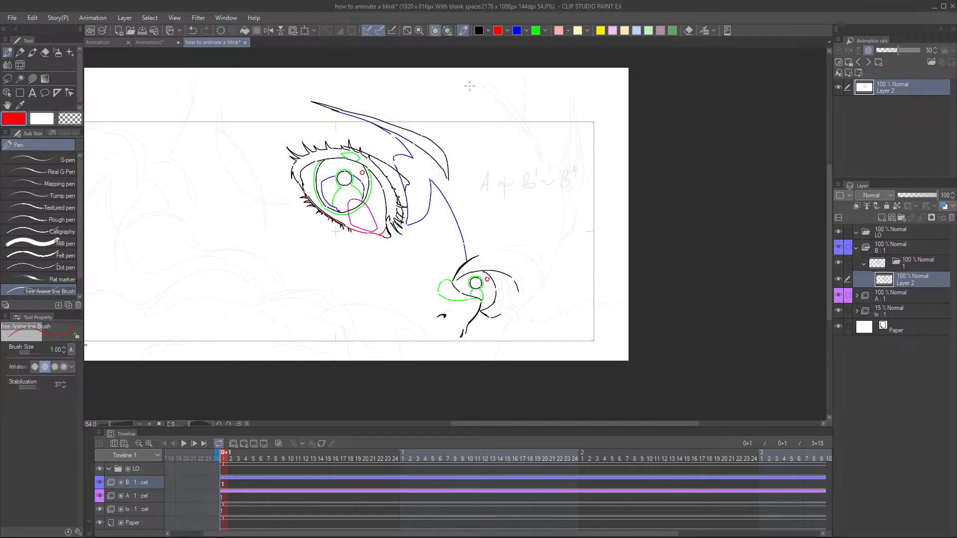
# - Set the drawing colour to black for the far eye's remaining outlines
pyautogui.scroll(3, 494, 285)
pyautogui.scroll(1, 494, 285)
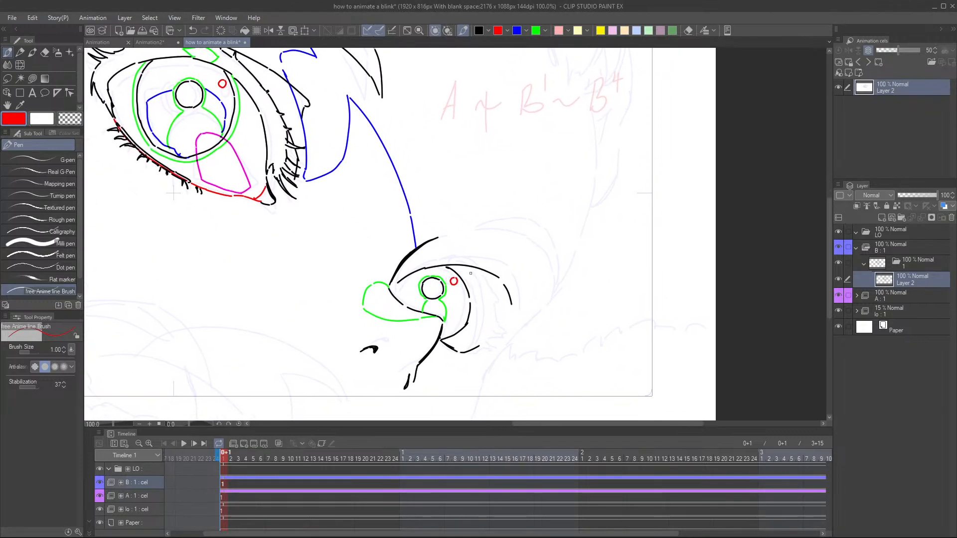
pyautogui.moveTo(482, 316); pyautogui.dragTo(473, 300)
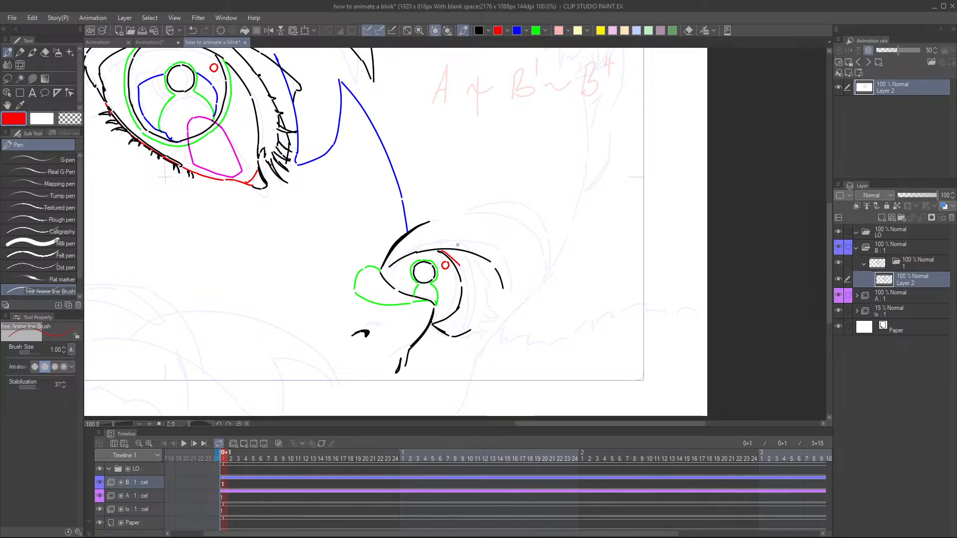
pyautogui.click(478, 30)
pyautogui.moveTo(476, 290); pyautogui.dragTo(433, 290)
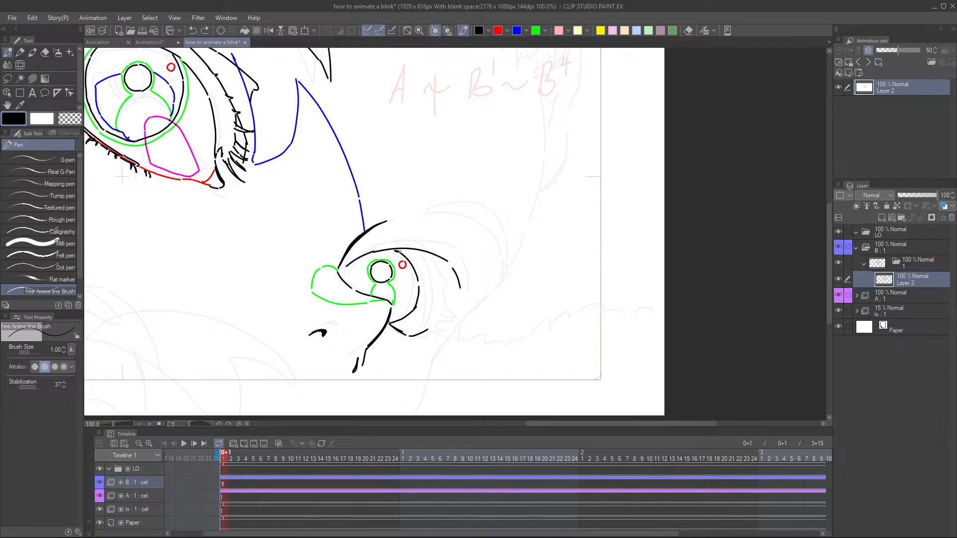
pyautogui.moveTo(398, 252); pyautogui.dragTo(421, 269)
pyautogui.hotkey('ctrl', 'z')
pyautogui.moveTo(399, 249); pyautogui.dragTo(421, 263)
pyautogui.hotkey('ctrl', 'z')
pyautogui.moveTo(413, 254); pyautogui.dragTo(433, 273)
pyautogui.hotkey('ctrl', 'z')
pyautogui.moveTo(400, 248); pyautogui.dragTo(429, 268)
pyautogui.hotkey('ctrl', 'z')
# - Draw the far eye's outer eyeball edge in black, curving from the upper lid line down to the lower lid line
pyautogui.moveTo(404, 252); pyautogui.dragTo(430, 276)
pyautogui.moveTo(432, 280); pyautogui.dragTo(435, 304)
pyautogui.scroll(2, 427, 289)
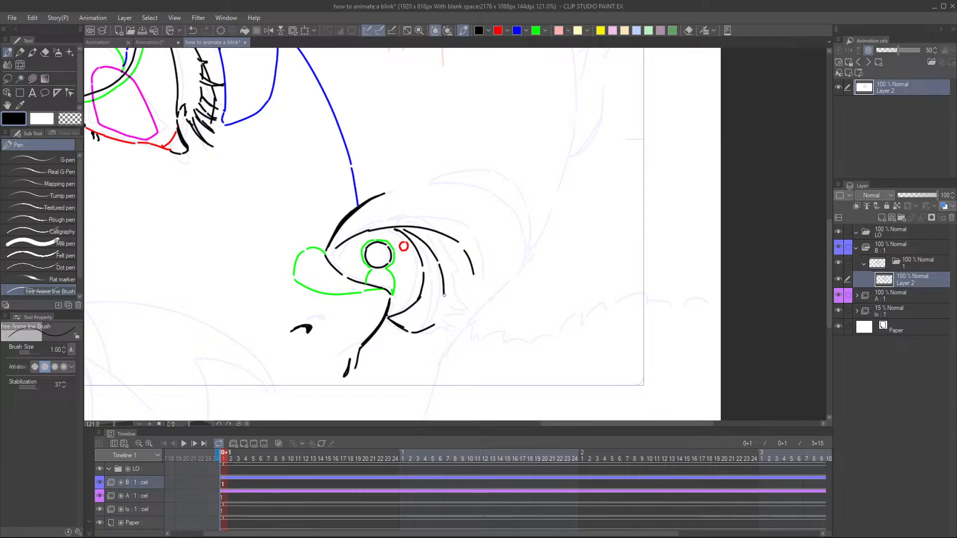
pyautogui.moveTo(444, 295); pyautogui.dragTo(434, 326)
pyautogui.hotkey('ctrl', 'z')
pyautogui.moveTo(433, 242); pyautogui.dragTo(447, 278)
pyautogui.scroll(-2, 448, 281)
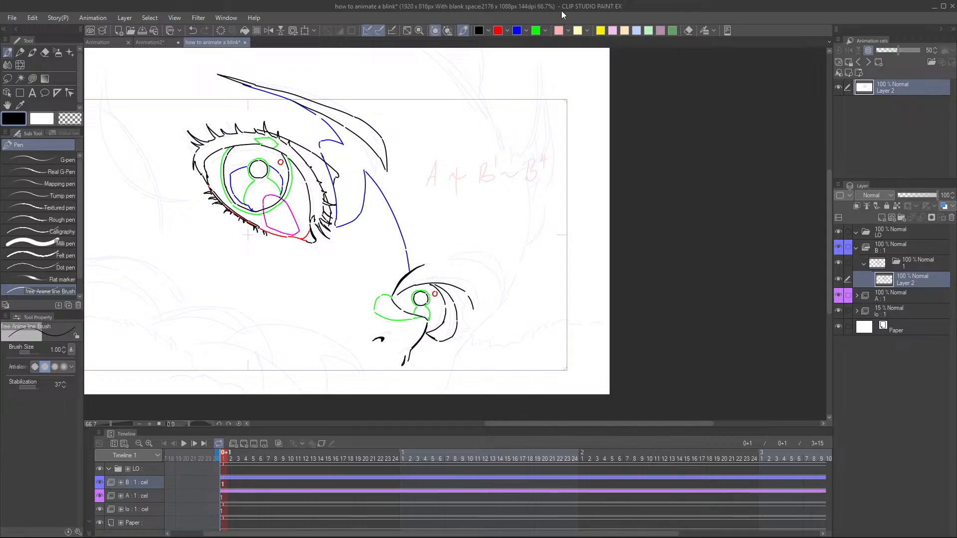
# - Extend the far eye's lower lid outward with a short black line and add a short upright stroke at the outer corner
pyautogui.moveTo(480, 290); pyautogui.dragTo(517, 274)
pyautogui.scroll(1, 518, 277)
pyautogui.moveTo(513, 329); pyautogui.dragTo(484, 345)
pyautogui.scroll(1, 484, 344)
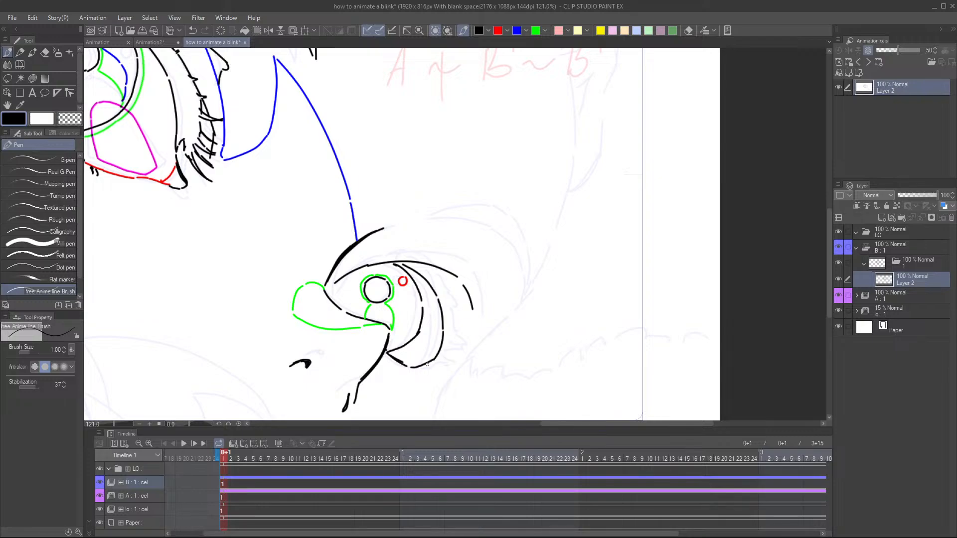
pyautogui.moveTo(428, 364); pyautogui.dragTo(470, 355)
pyautogui.moveTo(465, 341); pyautogui.dragTo(463, 354)
pyautogui.scroll(-5, 495, 297)
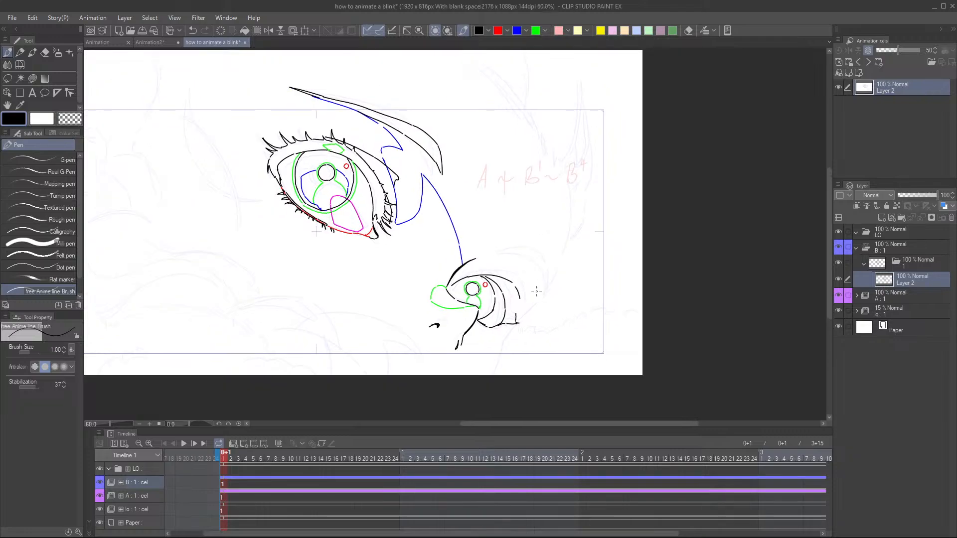
pyautogui.scroll(-2, 536, 291)
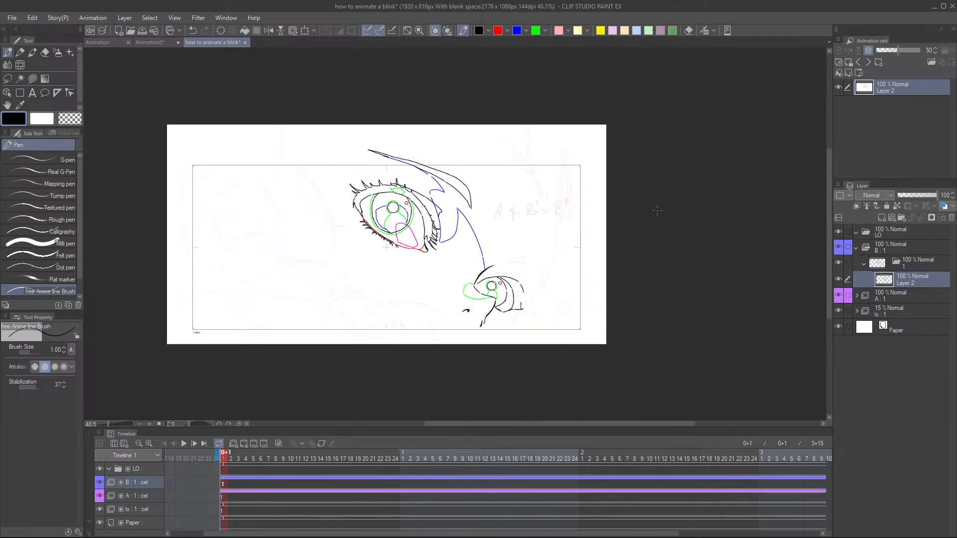
# - Draw short jagged black eyelashes along the far eye's outer edge, from the outer corner up to the upper lid
pyautogui.scroll(3, 600, 300)
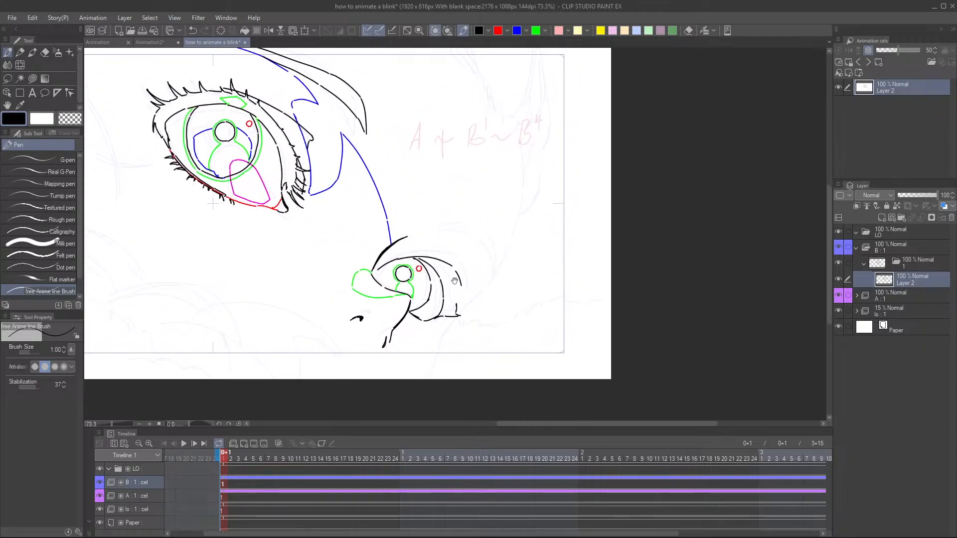
pyautogui.scroll(1, 455, 281)
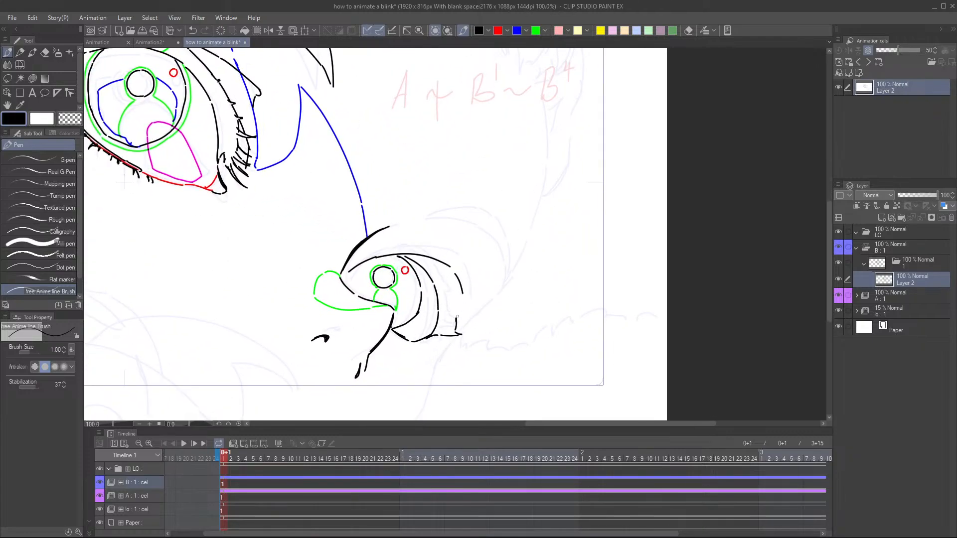
pyautogui.moveTo(458, 317); pyautogui.dragTo(468, 319)
pyautogui.moveTo(459, 309); pyautogui.dragTo(467, 309)
pyautogui.moveTo(452, 289); pyautogui.dragTo(447, 284)
pyautogui.moveTo(438, 263); pyautogui.dragTo(426, 254)
pyautogui.scroll(-3, 468, 220)
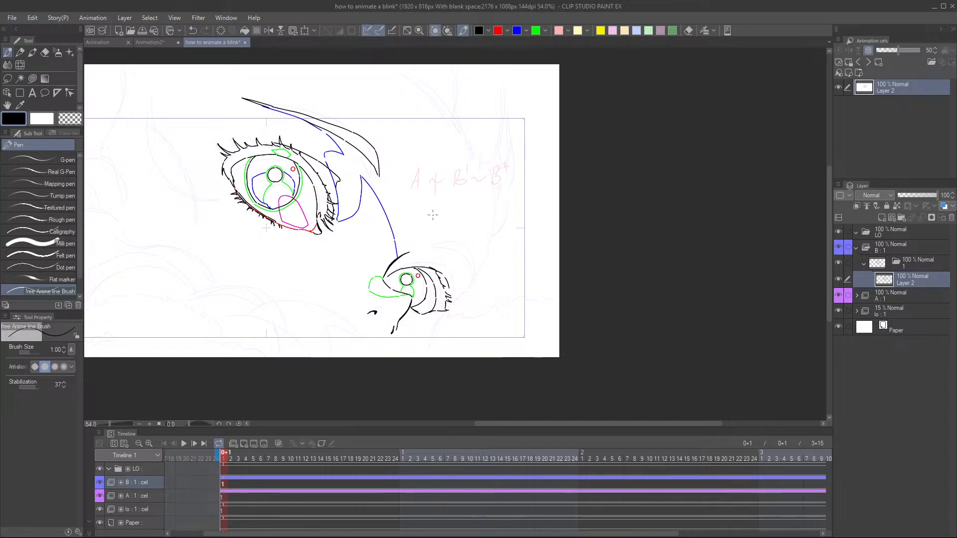
# - Draw the upper edge of the far eye's lash line in black, from the nose bridge side over the lid to the outer lashes
pyautogui.scroll(4, 433, 215)
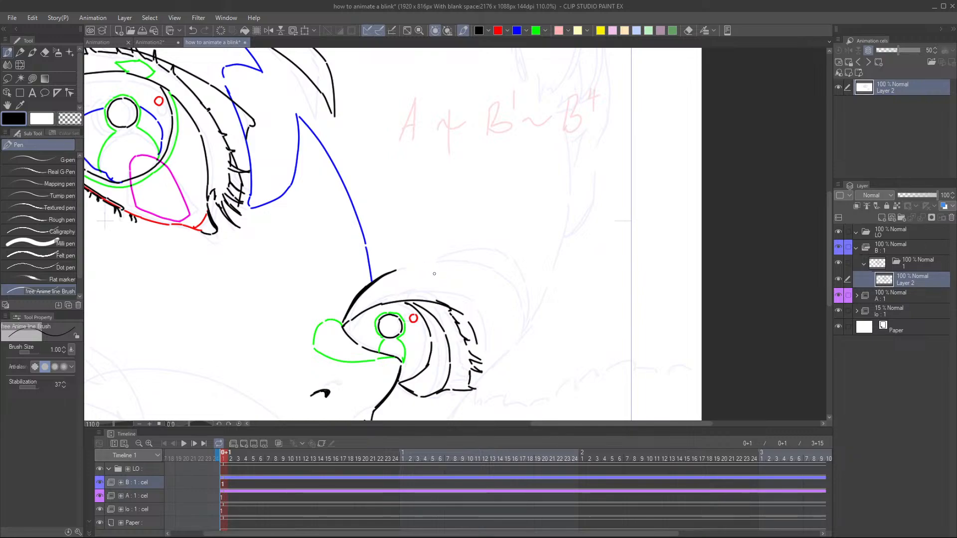
pyautogui.moveTo(357, 315); pyautogui.dragTo(418, 283)
pyautogui.moveTo(428, 294)
pyautogui.mouseDown()
pyautogui.moveTo(375, 302)
pyautogui.moveTo(460, 320)
pyautogui.moveTo(436, 340)
pyautogui.moveTo(457, 338)
pyautogui.mouseUp()
pyautogui.scroll(-3, 460, 317)
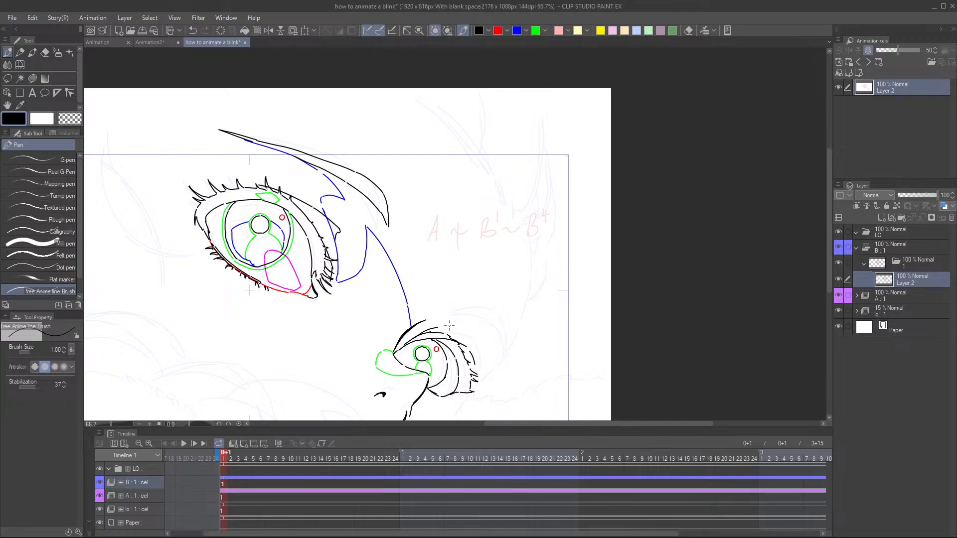
pyautogui.scroll(3, 448, 349)
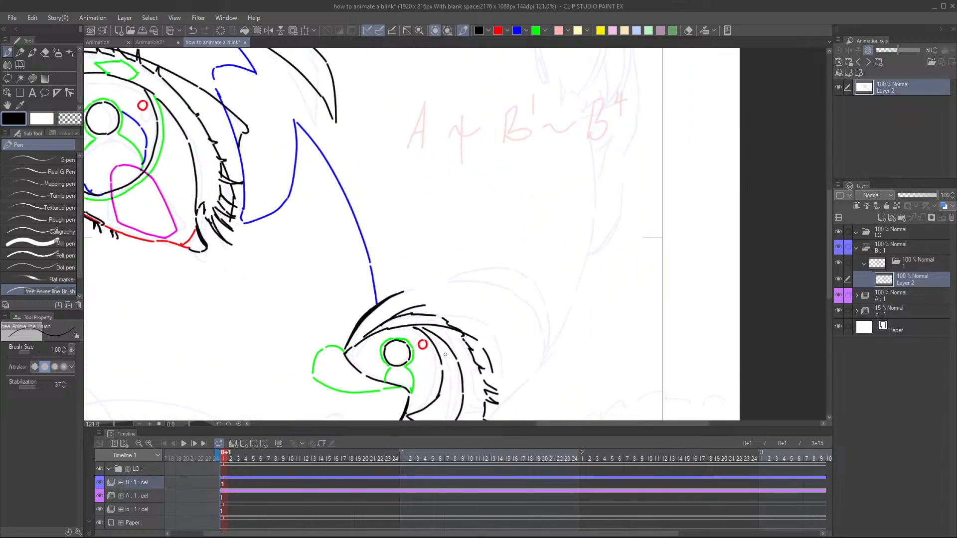
# - Erase the leftover segments of the old upper lid line around the far eye's outer lashes
pyautogui.moveTo(452, 292); pyautogui.dragTo(442, 200)
pyautogui.press('e')
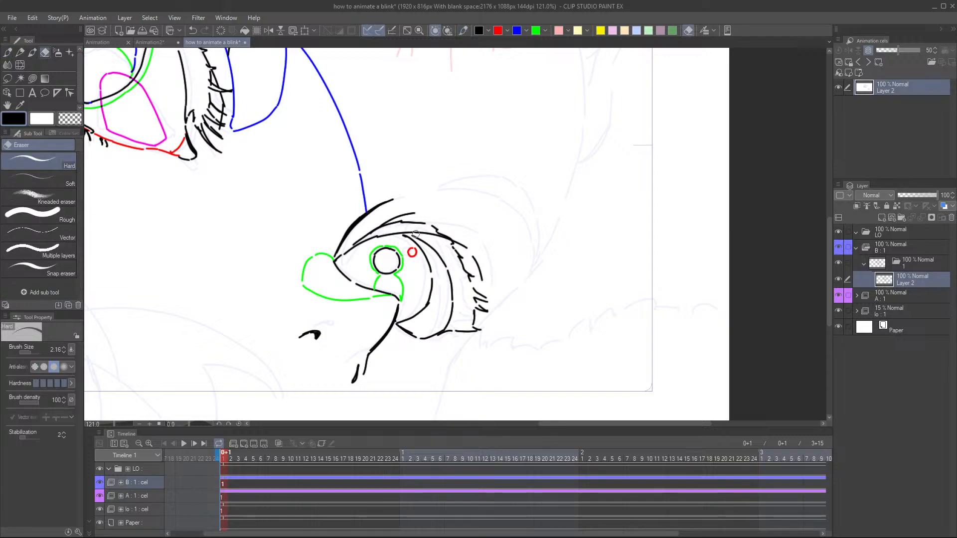
pyautogui.moveTo(419, 233)
pyautogui.mouseDown()
pyautogui.moveTo(410, 233)
pyautogui.moveTo(441, 237)
pyautogui.moveTo(420, 236)
pyautogui.mouseUp()
pyautogui.press('p')
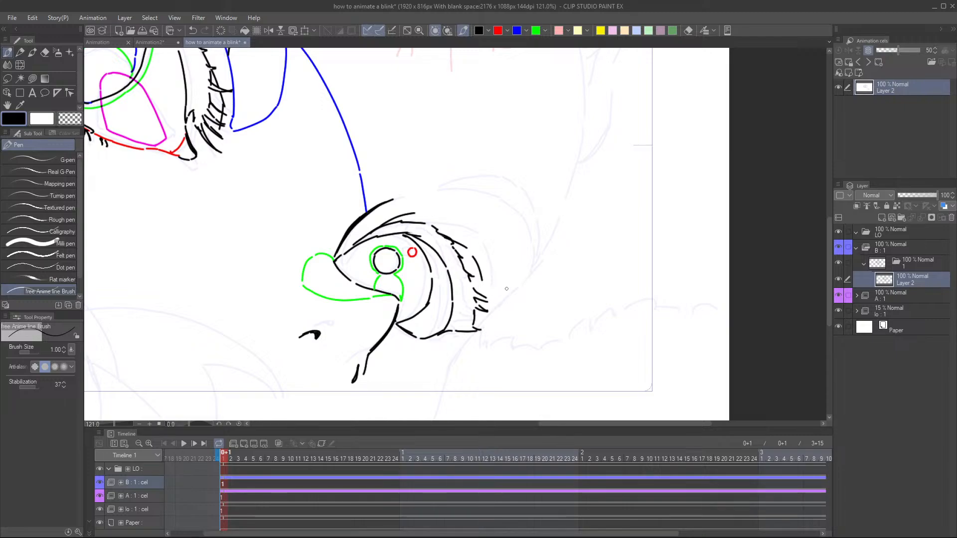
pyautogui.press('e')
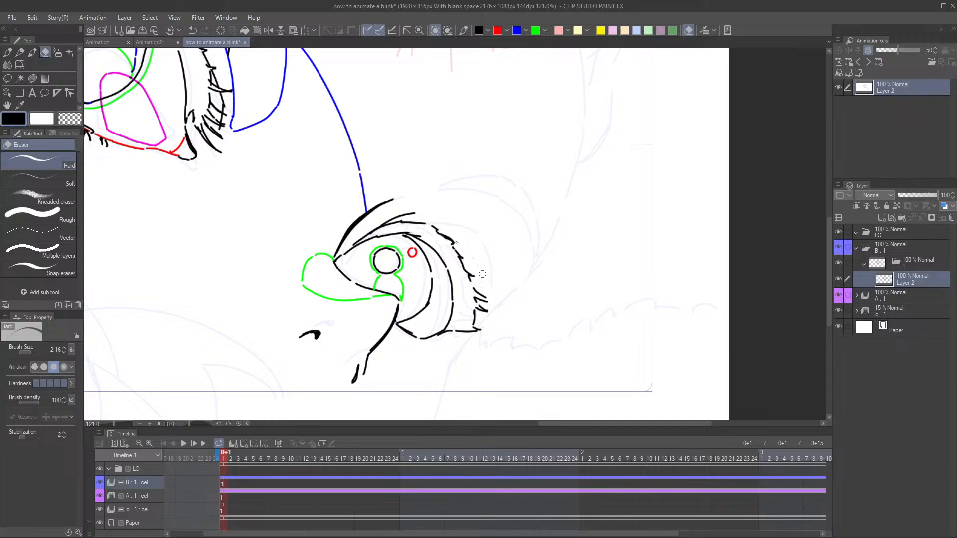
pyautogui.press('p')
pyautogui.scroll(-5, 477, 225)
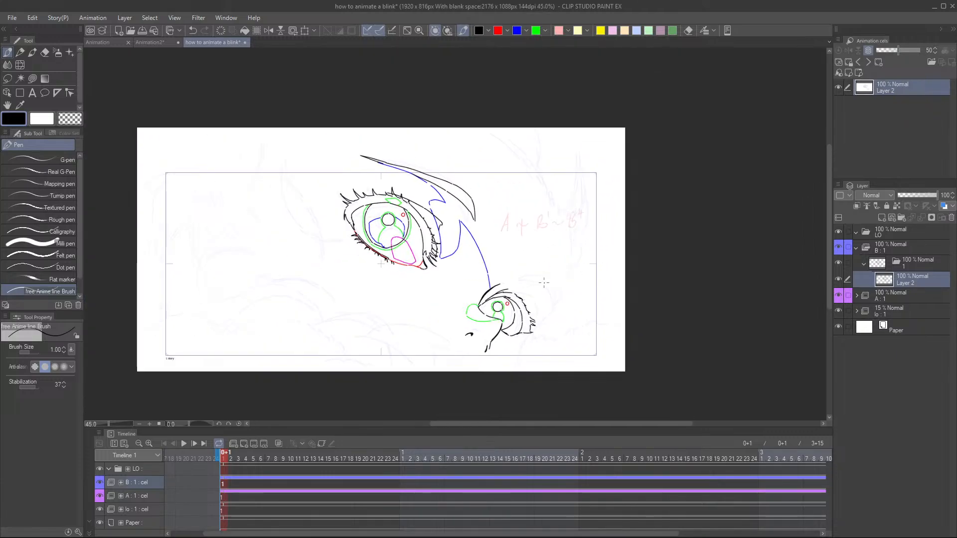
pyautogui.scroll(2, 544, 283)
pyautogui.moveTo(498, 280); pyautogui.dragTo(496, 263)
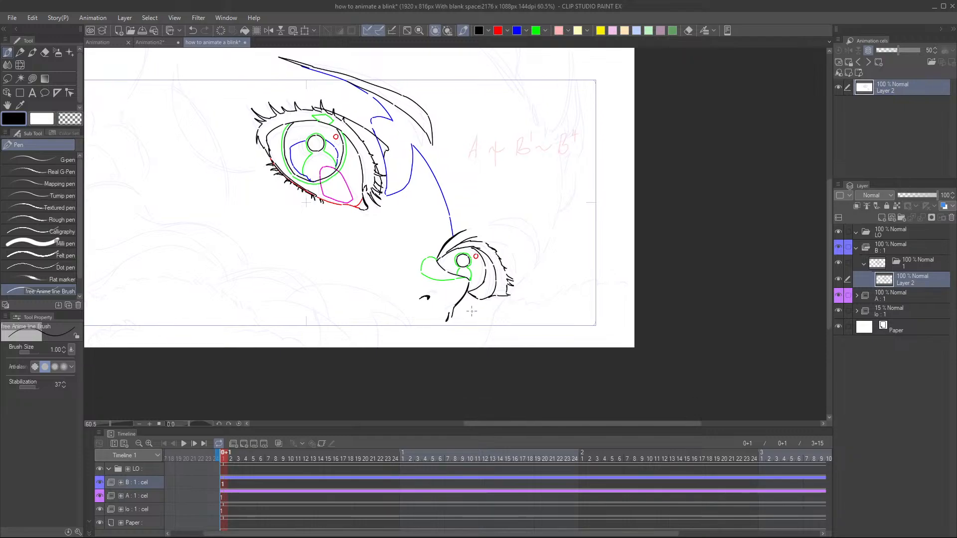
pyautogui.moveTo(474, 332); pyautogui.dragTo(471, 334)
pyautogui.moveTo(498, 289); pyautogui.dragTo(471, 318)
pyautogui.scroll(1, 471, 318)
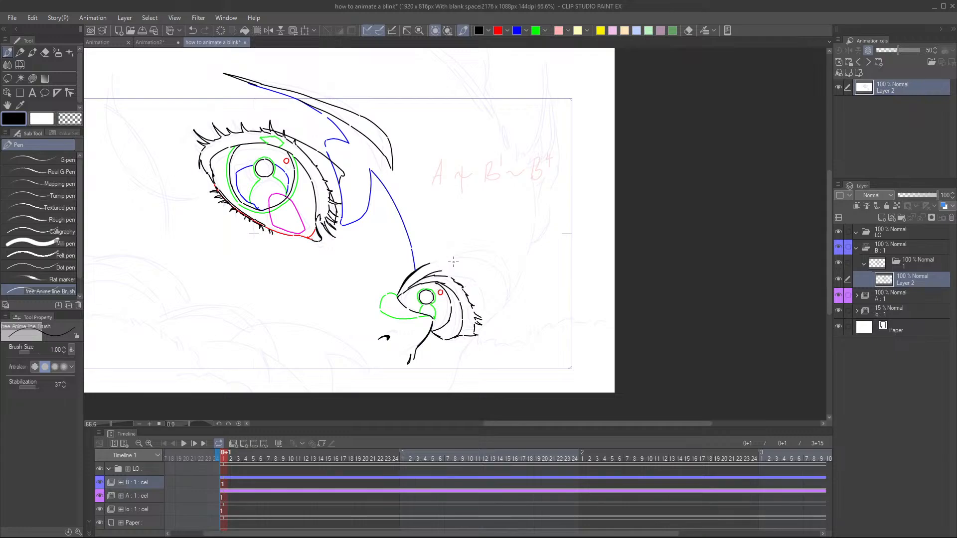
pyautogui.moveTo(446, 270); pyautogui.dragTo(484, 258)
pyautogui.scroll(3, 470, 222)
pyautogui.hotkey('ctrl', 'z')
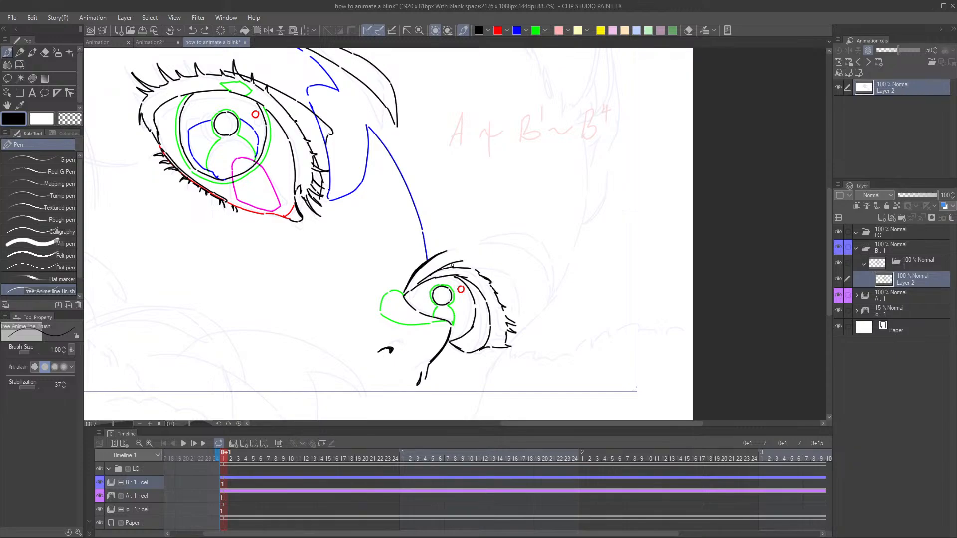
# - Draw the far eye's eyelid crease in black, arcing above the lashes from the nose bridge towards the outer side
pyautogui.moveTo(463, 261)
pyautogui.mouseDown()
pyautogui.moveTo(513, 254)
pyautogui.moveTo(476, 261)
pyautogui.moveTo(512, 266)
pyautogui.mouseUp()
pyautogui.hotkey('ctrl', 'z')
pyautogui.moveTo(508, 268); pyautogui.dragTo(529, 311)
pyautogui.scroll(-3, 535, 277)
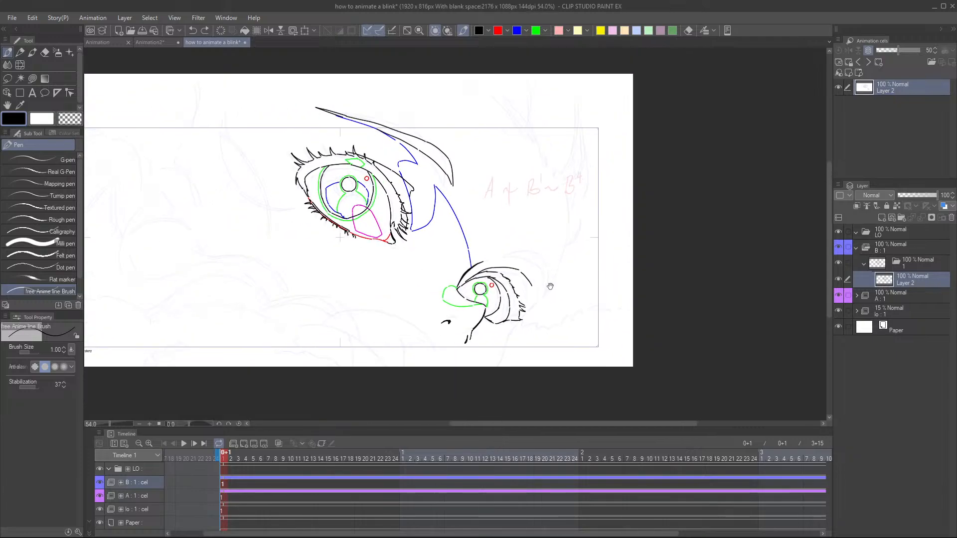
# - Draw the far side's face contour in black, running diagonally from below the eye past its outer corner
pyautogui.scroll(2, 551, 282)
pyautogui.scroll(1, 539, 292)
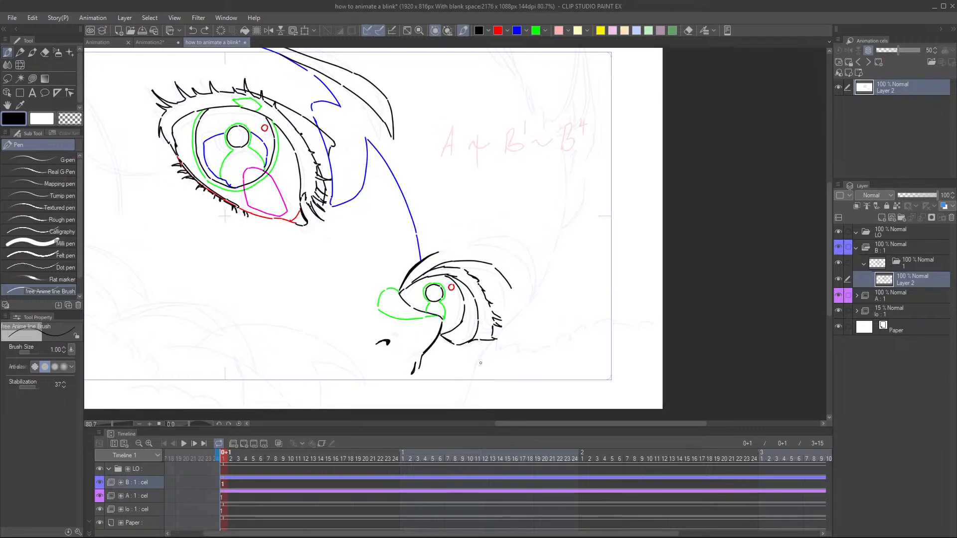
pyautogui.moveTo(477, 366); pyautogui.dragTo(535, 300)
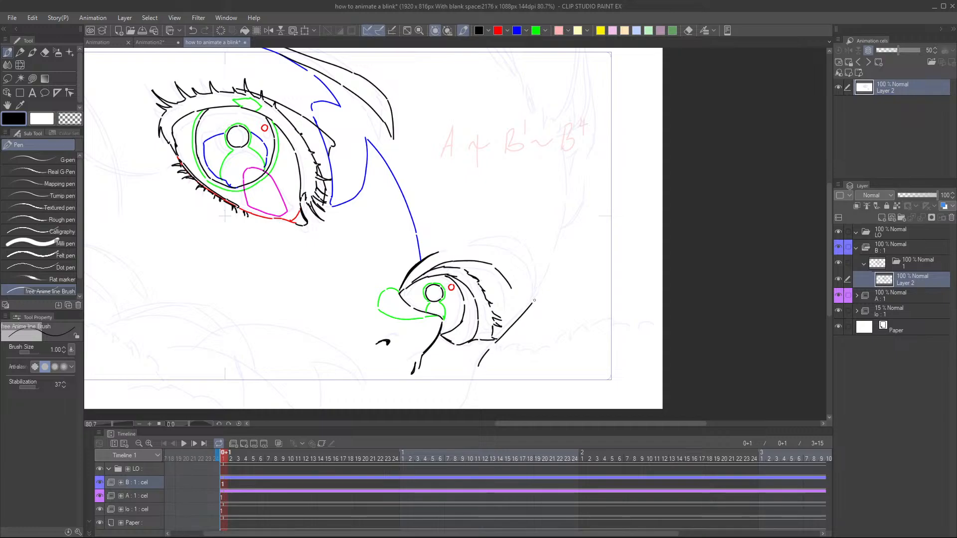
pyautogui.scroll(-4, 551, 274)
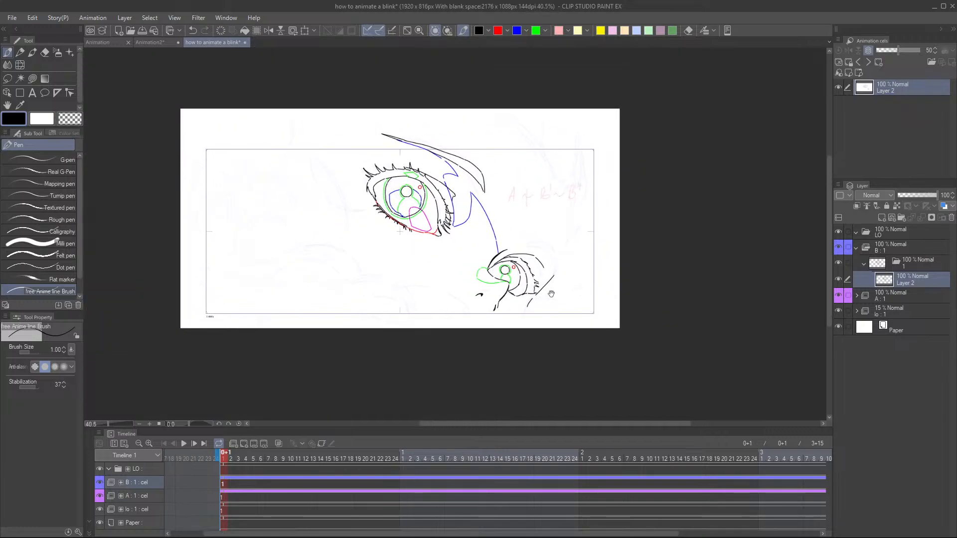
# - Draw the cheek contour in black below the far eye, curving down past the frame's lower edge, in folder B
pyautogui.scroll(3, 538, 285)
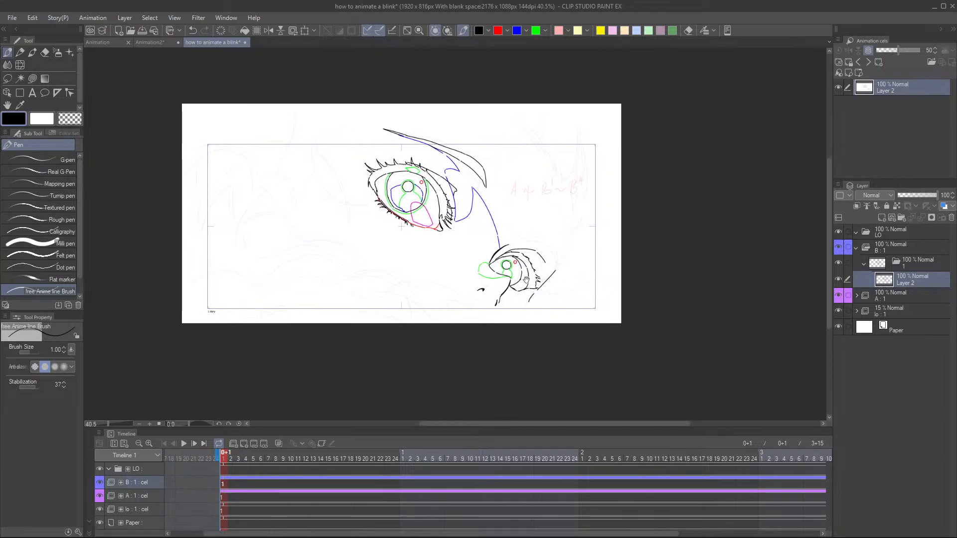
pyautogui.scroll(2, 502, 295)
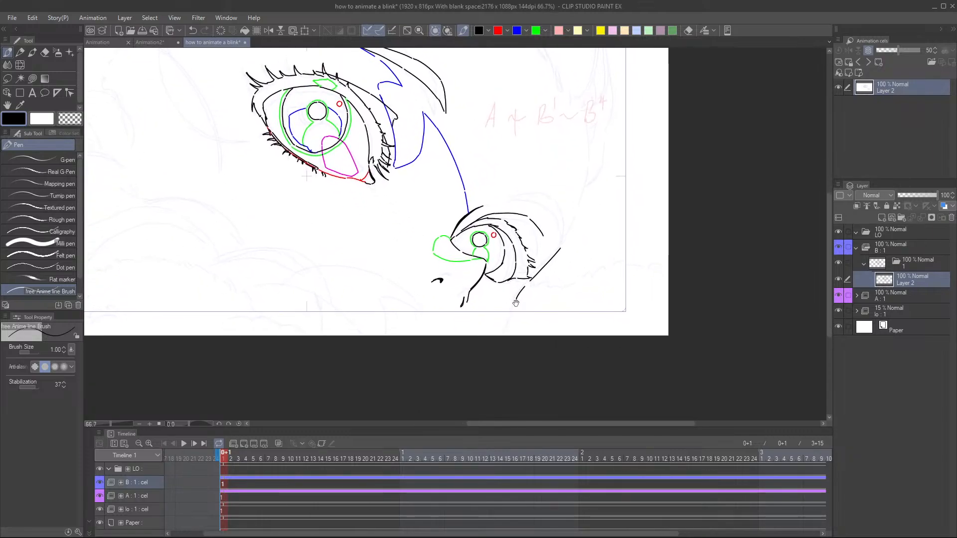
pyautogui.moveTo(515, 301); pyautogui.dragTo(482, 356)
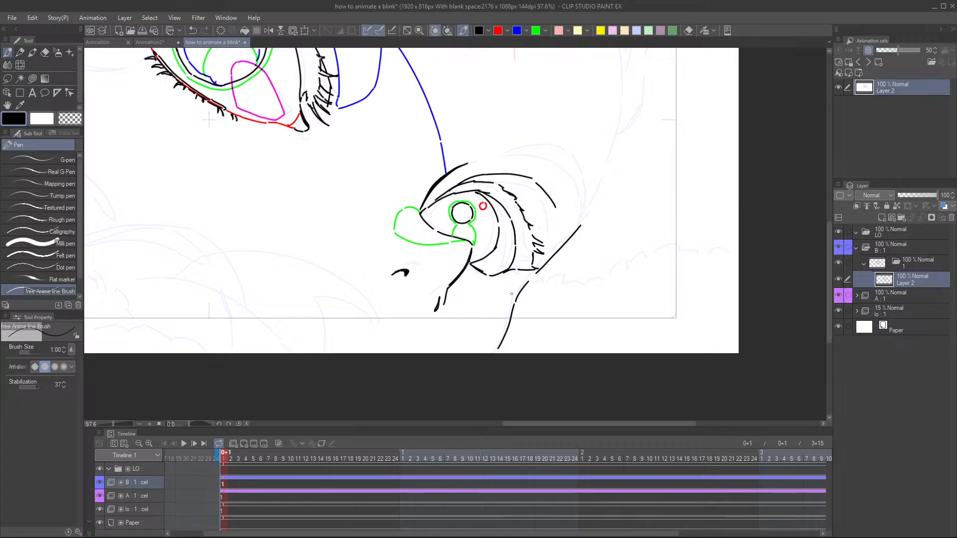
pyautogui.hotkey('ctrl', 'z')
pyautogui.moveTo(516, 303); pyautogui.dragTo(482, 366)
pyautogui.hotkey('ctrl', 'z')
pyautogui.moveTo(516, 299)
pyautogui.mouseDown()
pyautogui.moveTo(495, 345)
pyautogui.moveTo(525, 334)
pyautogui.mouseUp()
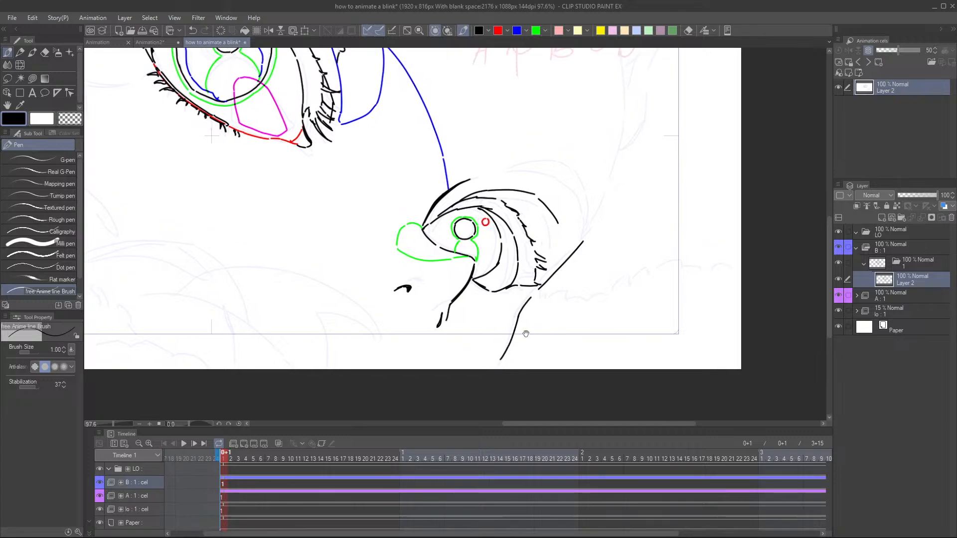
pyautogui.scroll(-5, 525, 334)
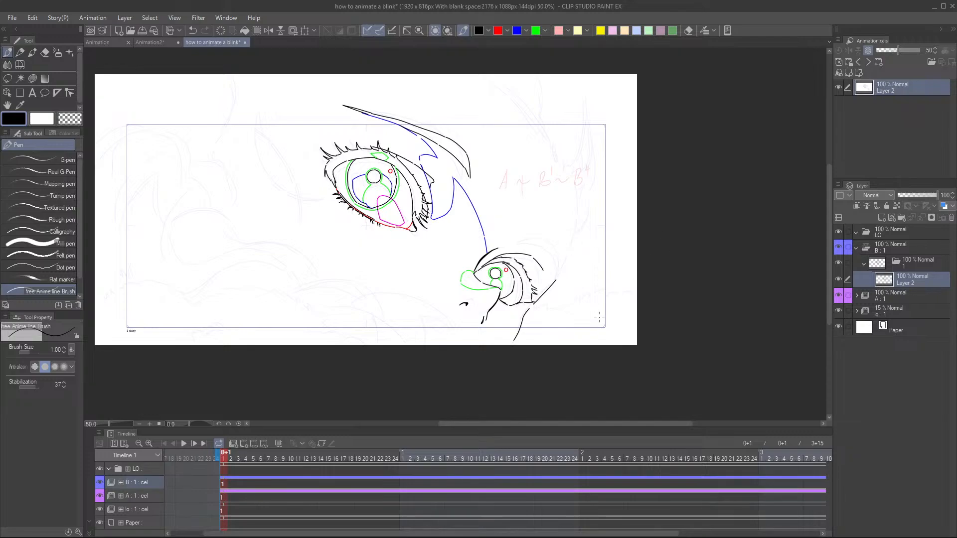
pyautogui.scroll(2, 598, 316)
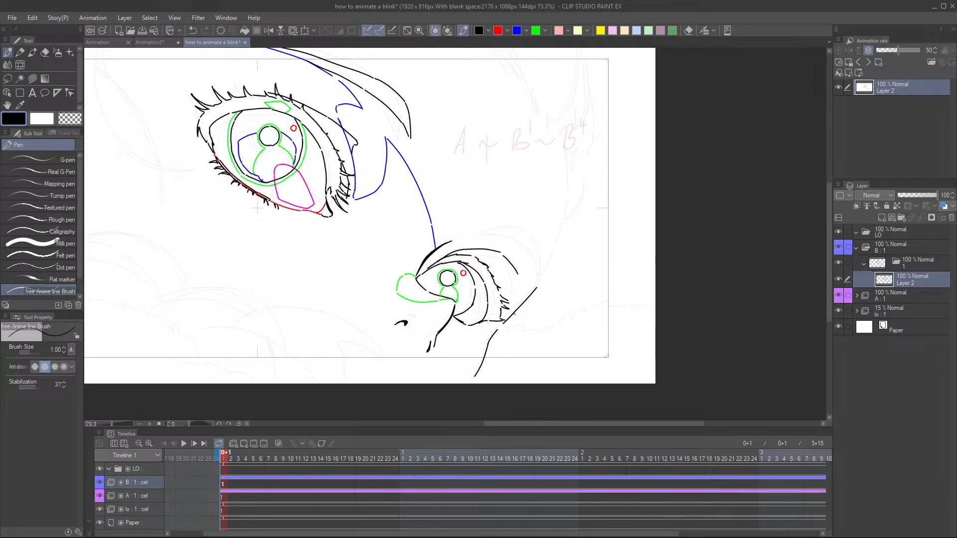
# - Undo the face contour strokes beside and below the far eye in folder B
pyautogui.hotkey('ctrl', 'z')
pyautogui.hotkey('ctrl', 'z')
pyautogui.hotkey('ctrl', 'z')
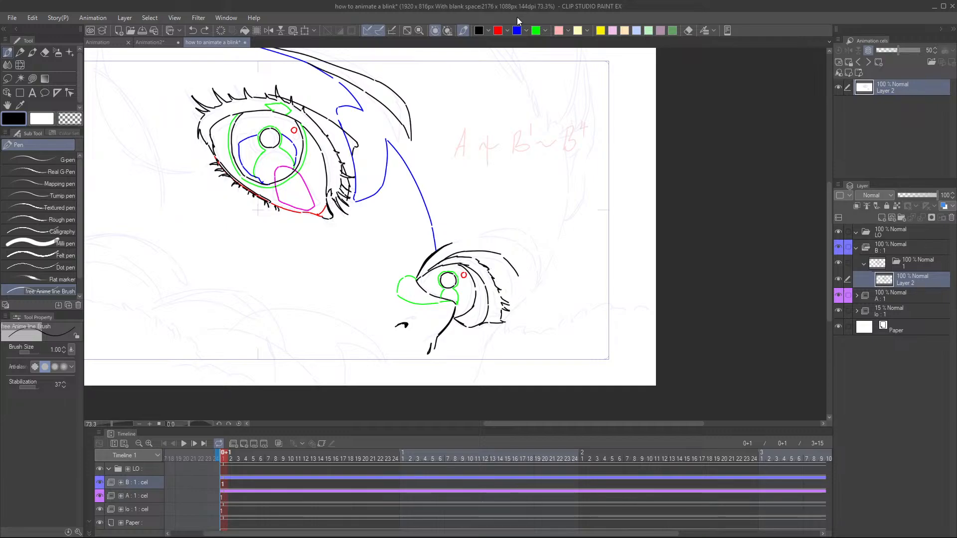
pyautogui.scroll(-2, 551, 249)
pyautogui.scroll(1, 553, 254)
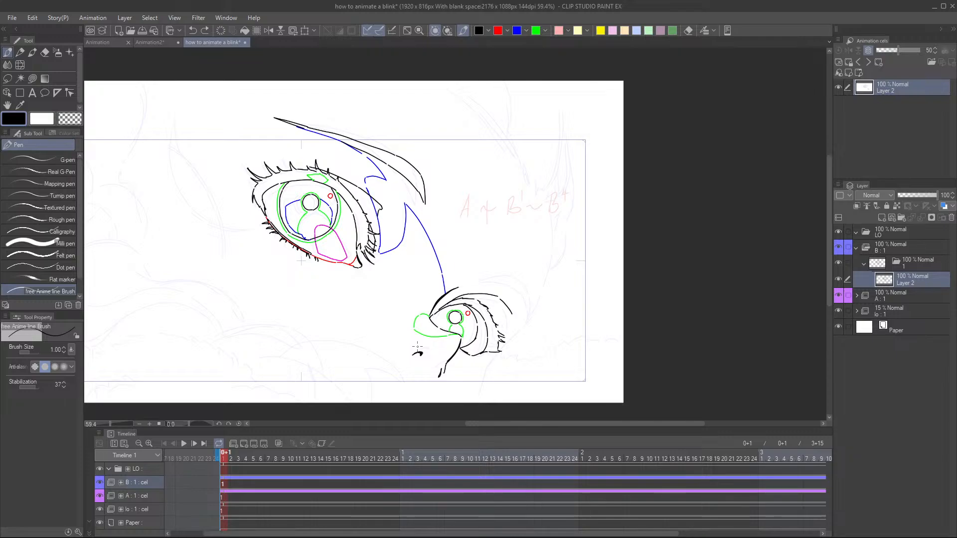
# - Toggle folder B's visibility to examine which lines belong to folder A
pyautogui.click(837, 246)
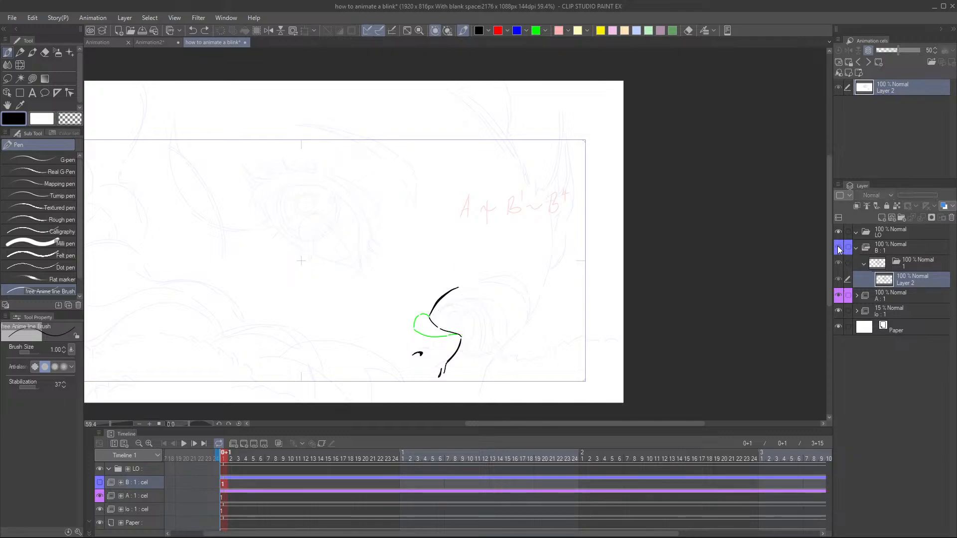
pyautogui.click(837, 246)
pyautogui.click(838, 247)
pyautogui.click(839, 247)
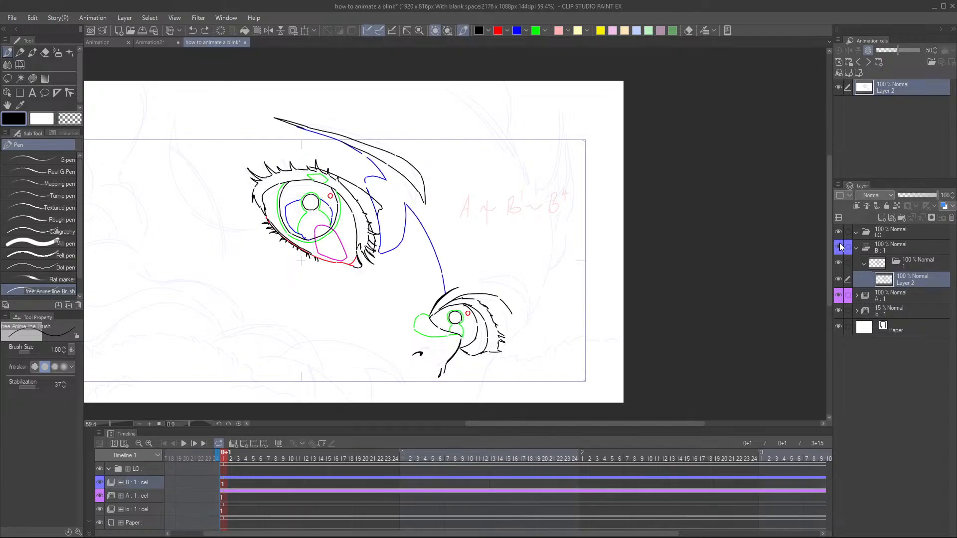
# - Draw the upper edge of the far eyebrow in black as a short arc above the eyelid crease
pyautogui.scroll(3, 537, 263)
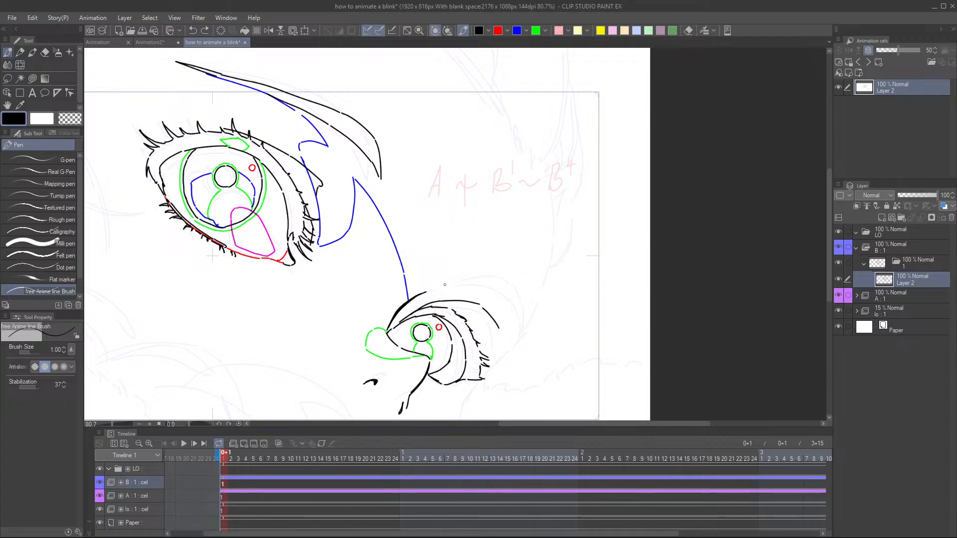
pyautogui.moveTo(443, 285); pyautogui.dragTo(496, 281)
pyautogui.hotkey('ctrl', 'z')
pyautogui.moveTo(458, 282); pyautogui.dragTo(499, 274)
pyautogui.scroll(-4, 545, 257)
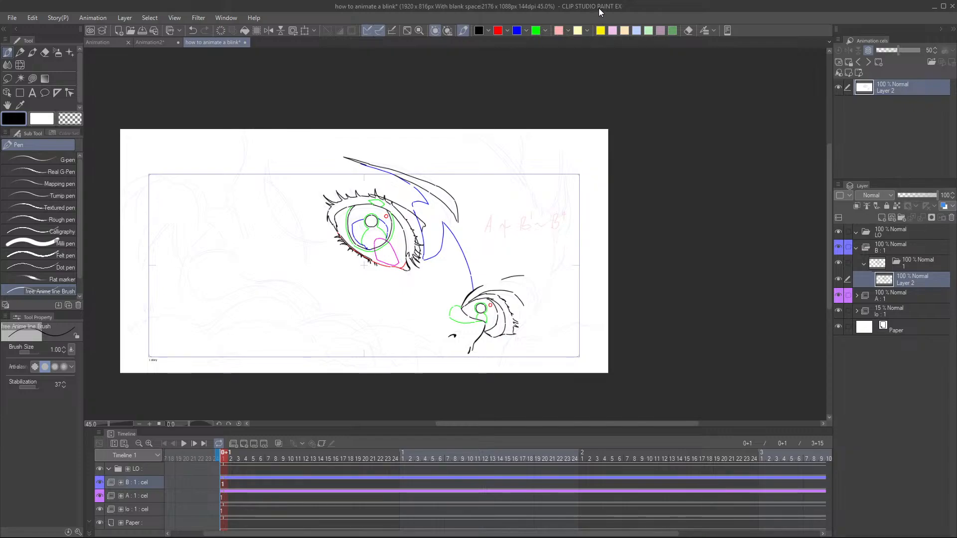
pyautogui.scroll(2, 540, 267)
pyautogui.scroll(2, 539, 276)
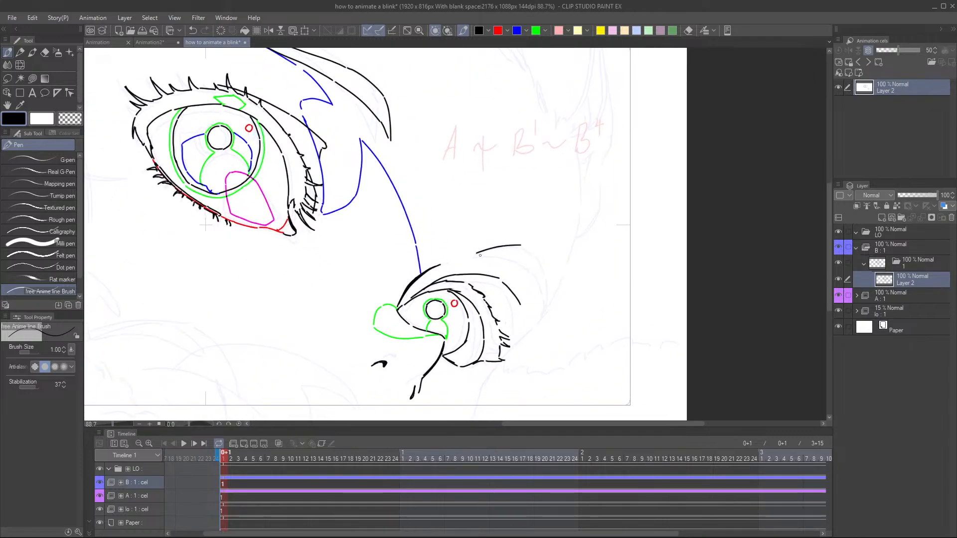
# - Complete the far eyebrow in black with its lower edge and outer curve meeting in a point beside the eye
pyautogui.moveTo(477, 252); pyautogui.dragTo(525, 269)
pyautogui.moveTo(525, 266)
pyautogui.mouseDown()
pyautogui.moveTo(542, 309)
pyautogui.moveTo(529, 329)
pyautogui.moveTo(539, 321)
pyautogui.mouseUp()
pyautogui.hotkey('ctrl', 'z')
pyautogui.moveTo(522, 244)
pyautogui.mouseDown()
pyautogui.moveTo(537, 254)
pyautogui.moveTo(546, 299)
pyautogui.mouseUp()
pyautogui.hotkey('ctrl', 'z')
pyautogui.hotkey('ctrl', 'z')
pyautogui.moveTo(537, 251)
pyautogui.mouseDown()
pyautogui.moveTo(550, 296)
pyautogui.moveTo(542, 319)
pyautogui.mouseUp()
pyautogui.scroll(-3, 570, 294)
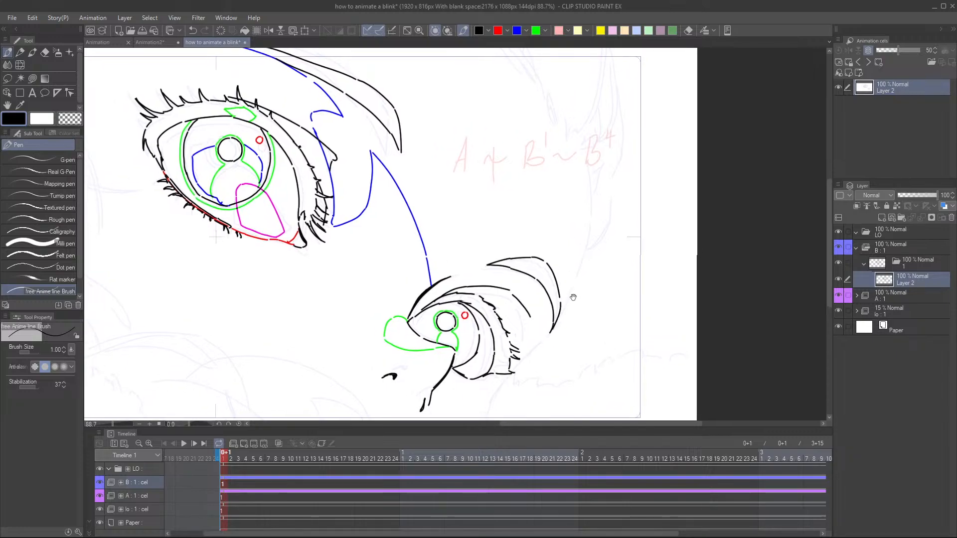
pyautogui.scroll(-1, 574, 291)
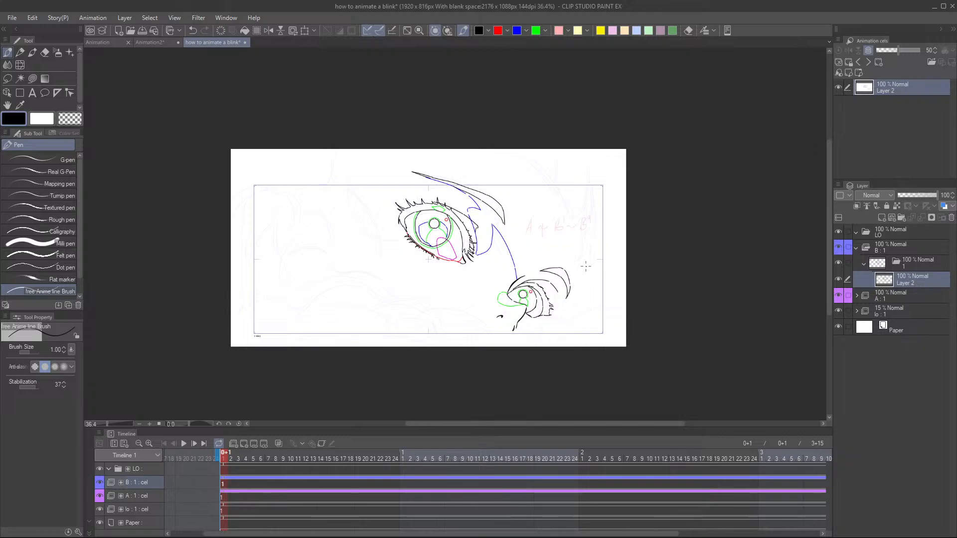
# - Draw a short blue shading curve at the far eye's lower outer corner
pyautogui.scroll(3, 585, 267)
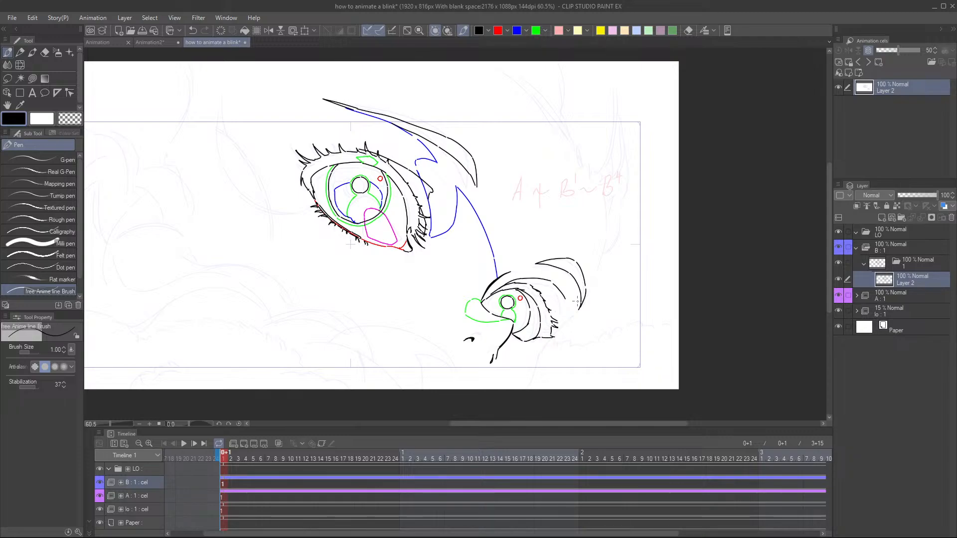
pyautogui.scroll(2, 549, 330)
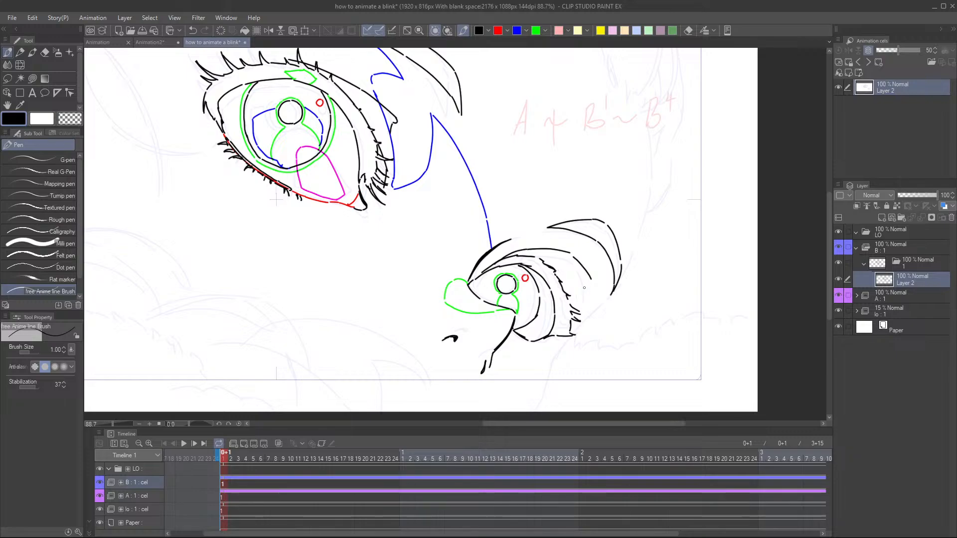
pyautogui.click(517, 30)
pyautogui.scroll(2, 582, 248)
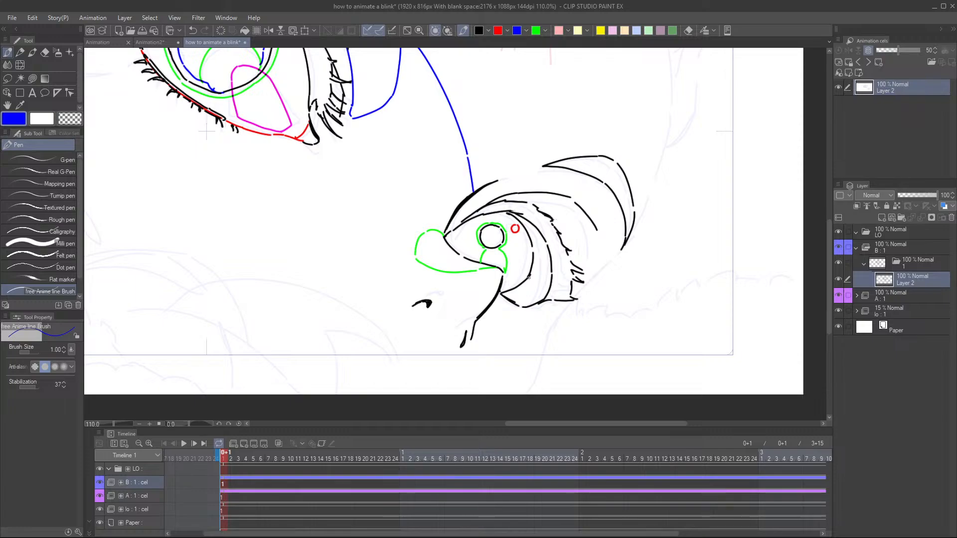
pyautogui.moveTo(529, 277); pyautogui.dragTo(542, 288)
pyautogui.scroll(-3, 543, 286)
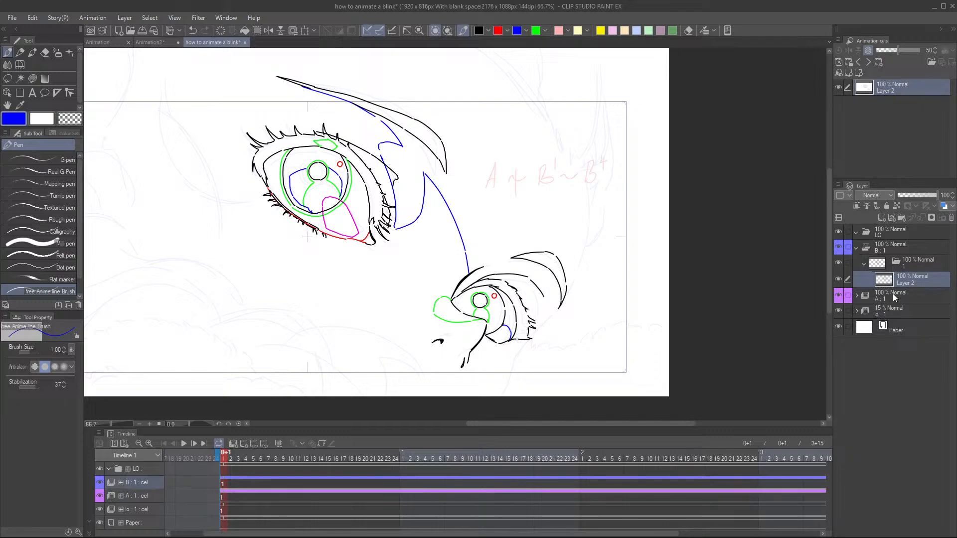
pyautogui.scroll(-4, 516, 262)
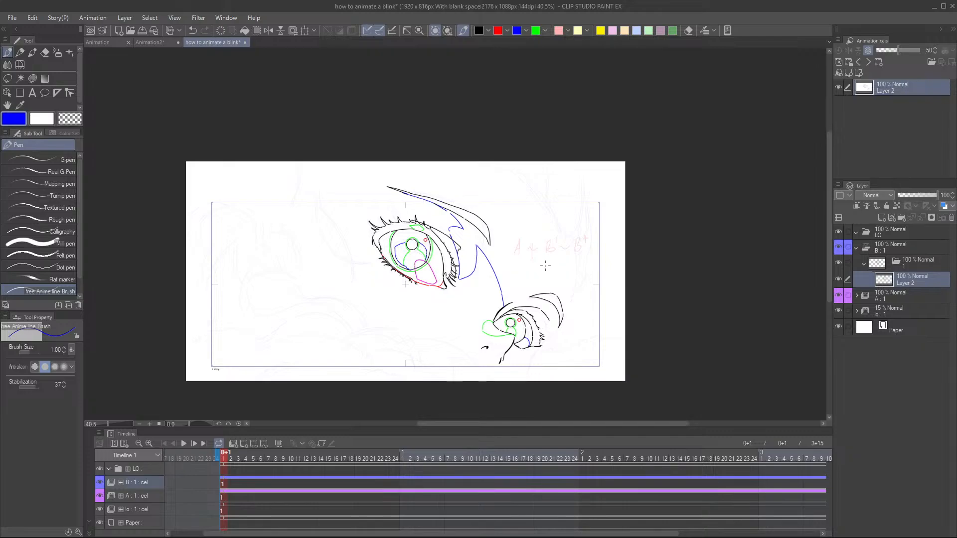
pyautogui.scroll(3, 545, 265)
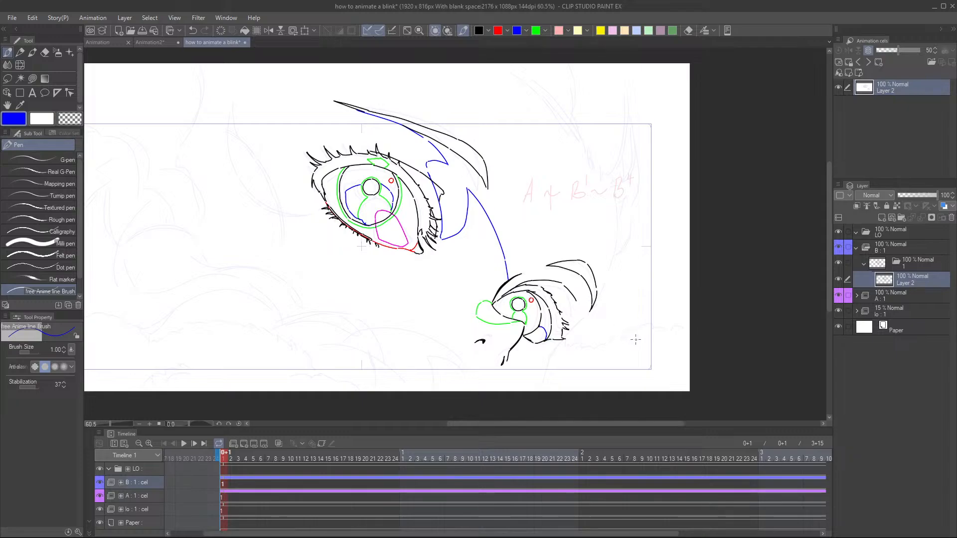
# - Collapse folder B, toggle its visibility to check folder A's lines, and open folder A for drawing on Layer 3
pyautogui.moveTo(578, 347); pyautogui.dragTo(584, 315)
pyautogui.click(892, 297)
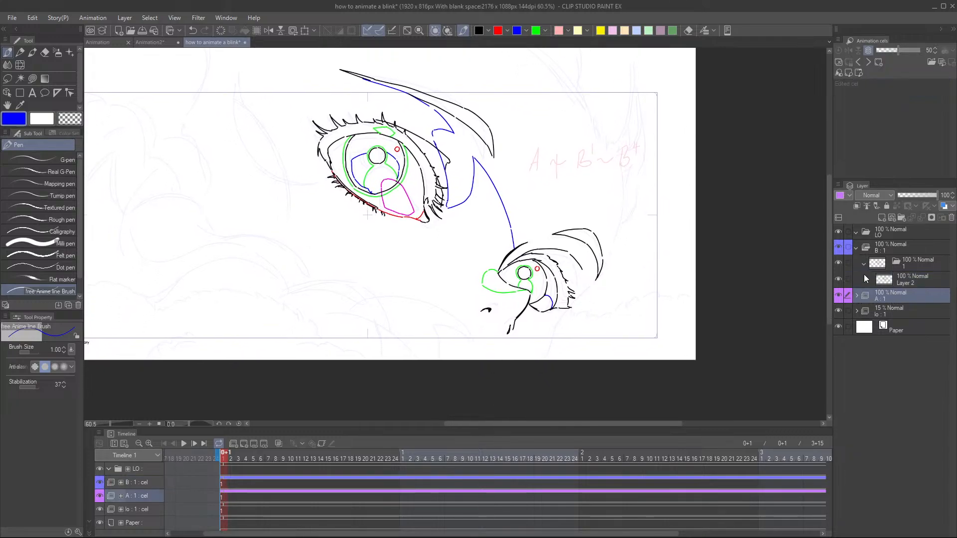
pyautogui.click(856, 247)
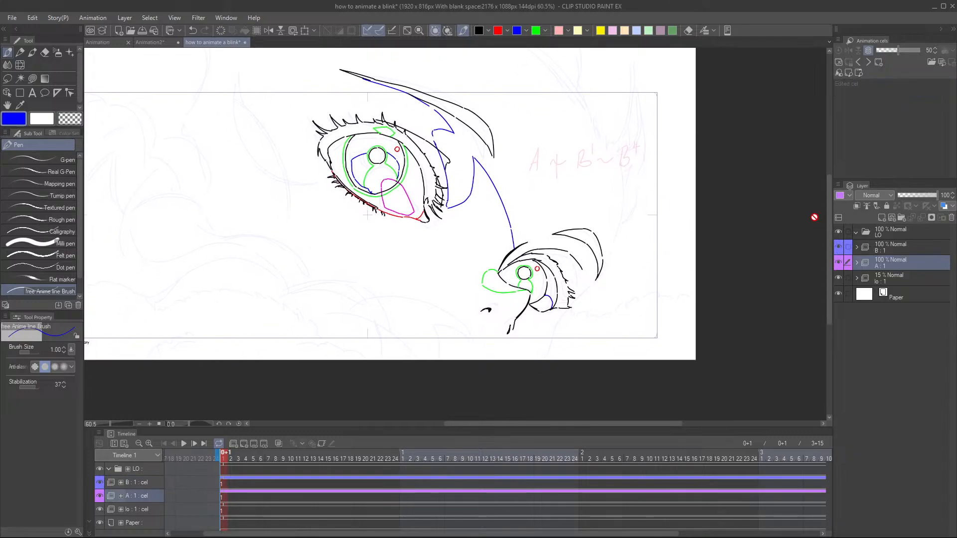
pyautogui.click(838, 248)
pyautogui.click(838, 248)
pyautogui.click(838, 248)
pyautogui.click(838, 246)
pyautogui.click(856, 263)
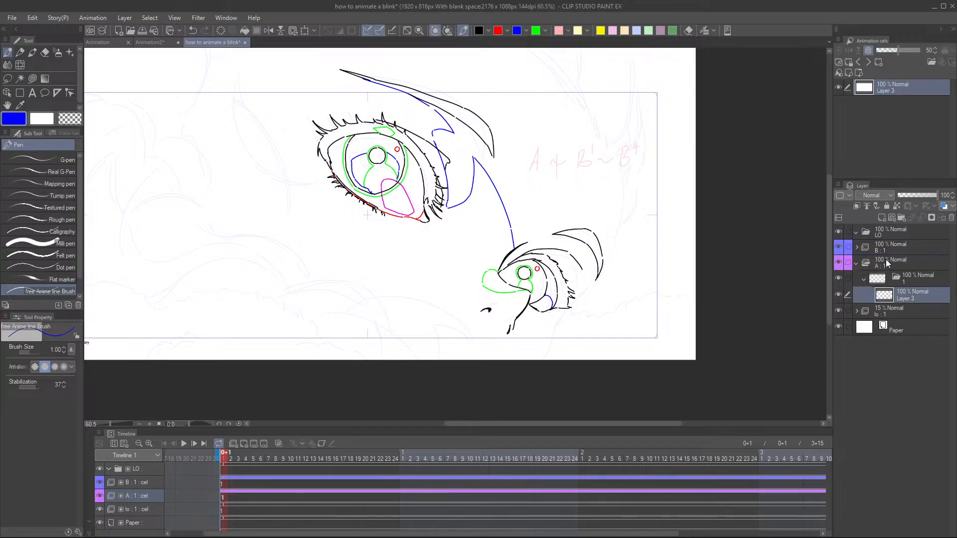
# - Draw the face contour in black on folder A's Layer 3, from the far eyebrow's tip diagonally down past the lashes
pyautogui.moveTo(536, 278); pyautogui.dragTo(535, 290)
pyautogui.scroll(1, 567, 316)
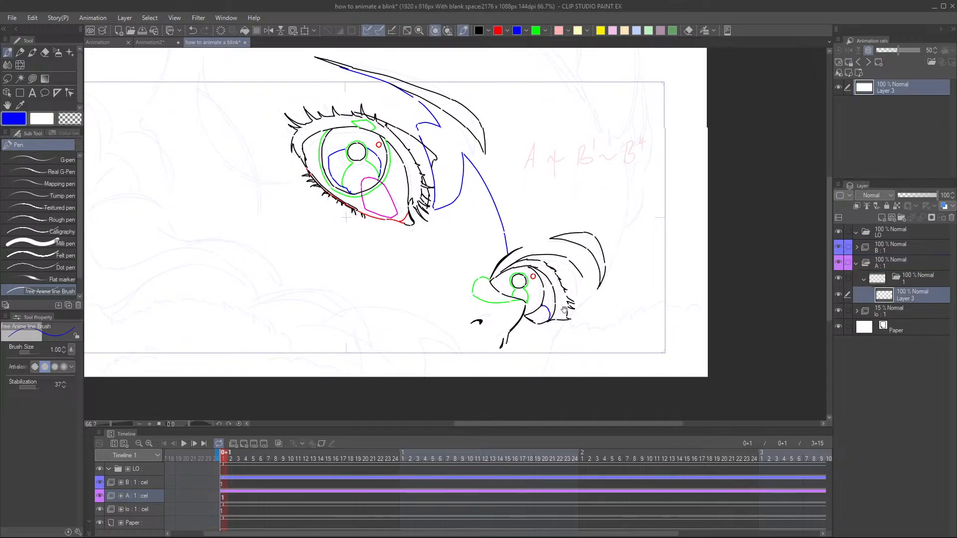
pyautogui.moveTo(569, 316); pyautogui.dragTo(563, 272)
pyautogui.scroll(3, 562, 272)
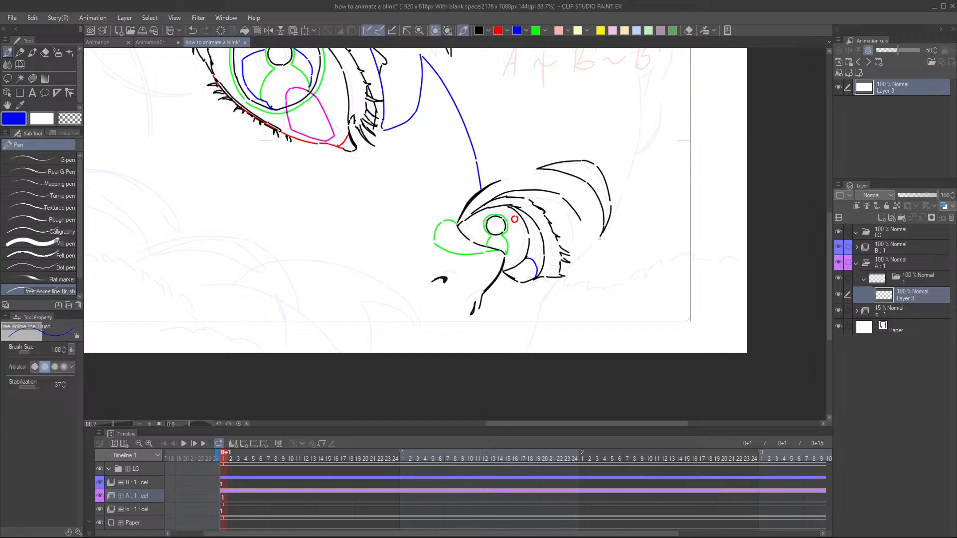
pyautogui.moveTo(598, 241); pyautogui.dragTo(563, 281)
pyautogui.hotkey('ctrl', 'z')
pyautogui.click(479, 31)
pyautogui.moveTo(548, 302); pyautogui.dragTo(605, 232)
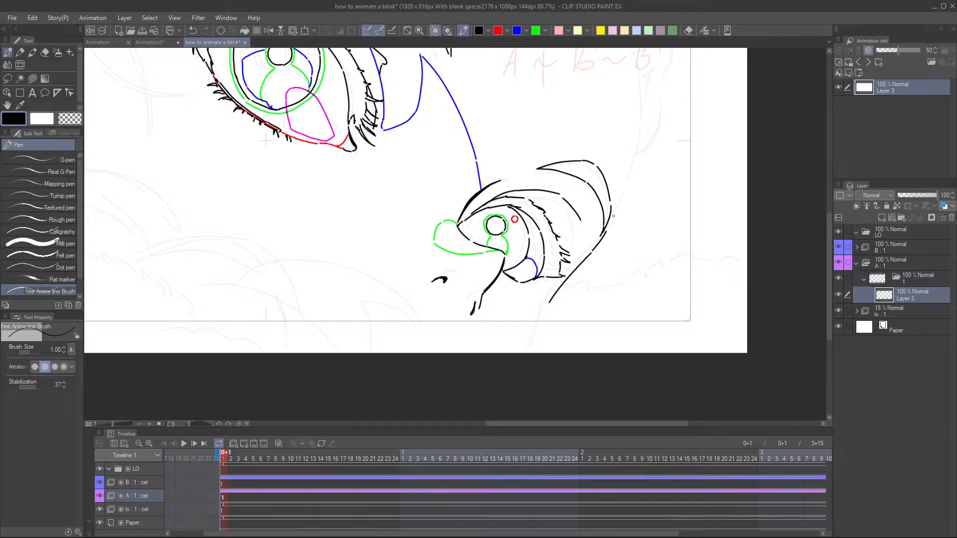
pyautogui.scroll(-4, 590, 274)
pyautogui.scroll(-1, 604, 263)
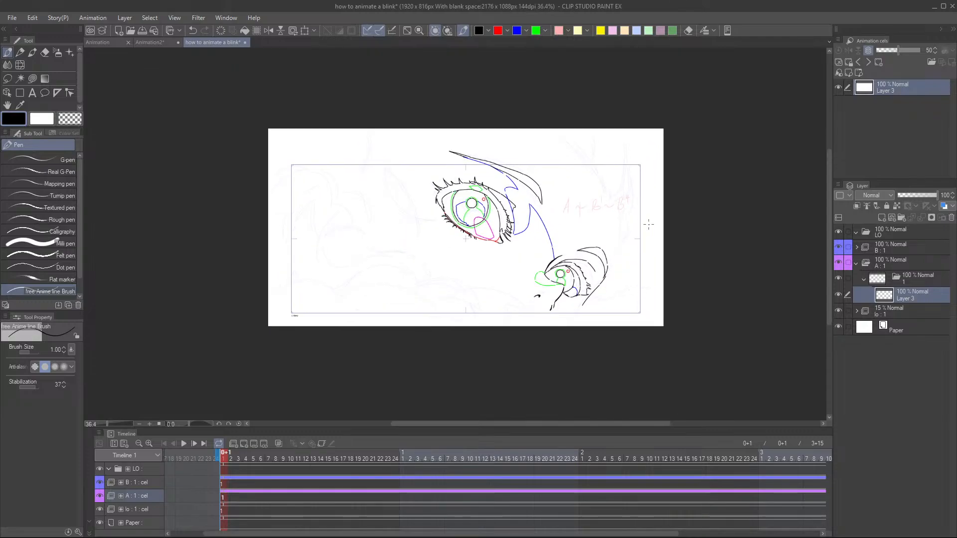
# - Extend the face contour in black as a cheek line from below the far eye down past the frame's lower edge
pyautogui.scroll(2, 568, 301)
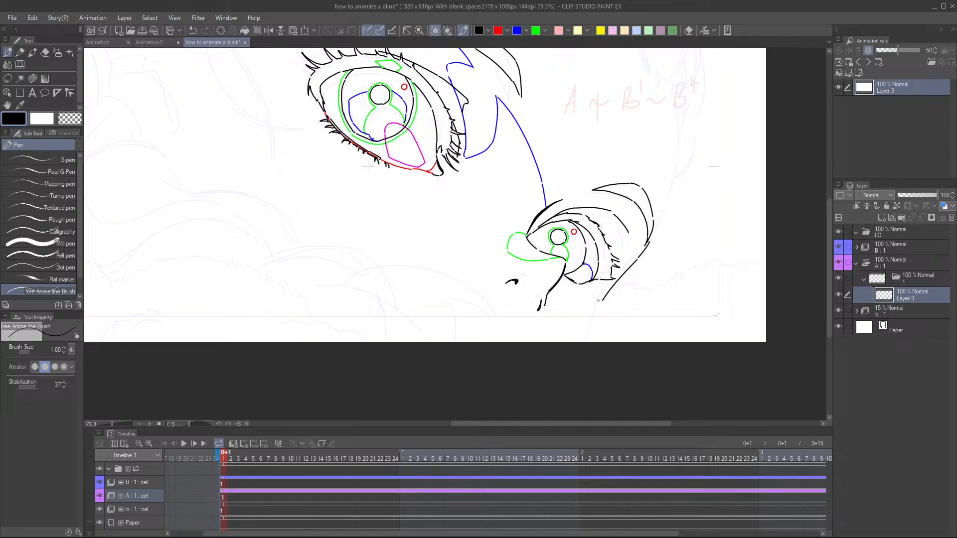
pyautogui.moveTo(602, 300); pyautogui.dragTo(569, 367)
pyautogui.scroll(-2, 699, 265)
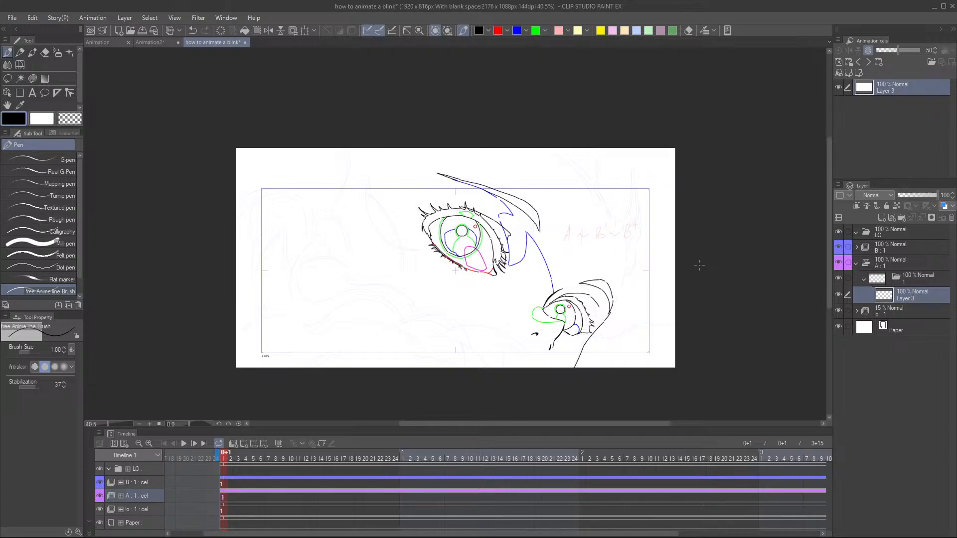
pyautogui.scroll(2, 568, 355)
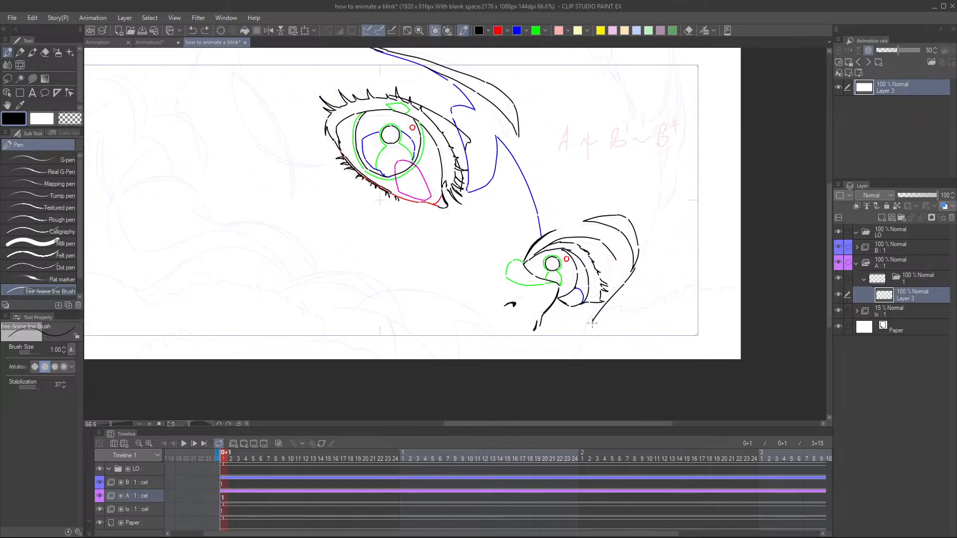
pyautogui.moveTo(592, 323)
pyautogui.mouseDown()
pyautogui.moveTo(584, 353)
pyautogui.moveTo(532, 397)
pyautogui.mouseUp()
pyautogui.scroll(-2, 607, 278)
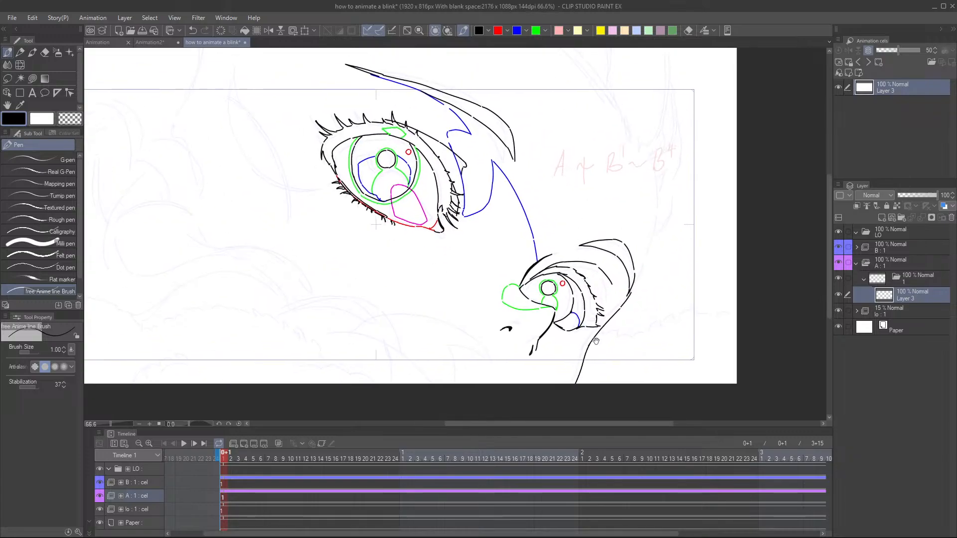
pyautogui.scroll(2, 607, 278)
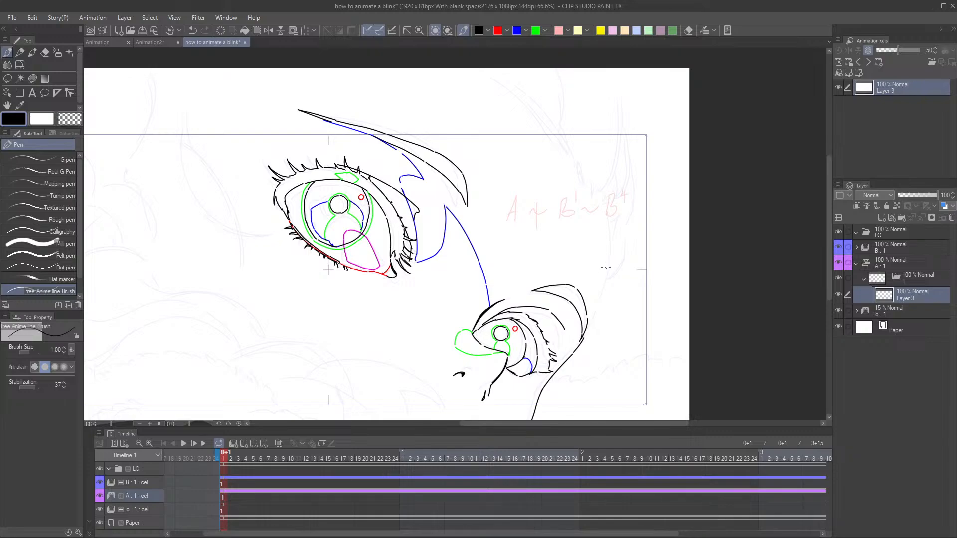
# - Draw the forehead contour in black beside the far eyebrow, running down to meet the face contour at the brow's tip
pyautogui.moveTo(609, 247)
pyautogui.mouseDown()
pyautogui.moveTo(599, 301)
pyautogui.moveTo(581, 322)
pyautogui.mouseUp()
pyautogui.hotkey('ctrl', 'z')
pyautogui.moveTo(608, 252)
pyautogui.mouseDown()
pyautogui.moveTo(588, 328)
pyautogui.moveTo(594, 285)
pyautogui.moveTo(577, 317)
pyautogui.mouseUp()
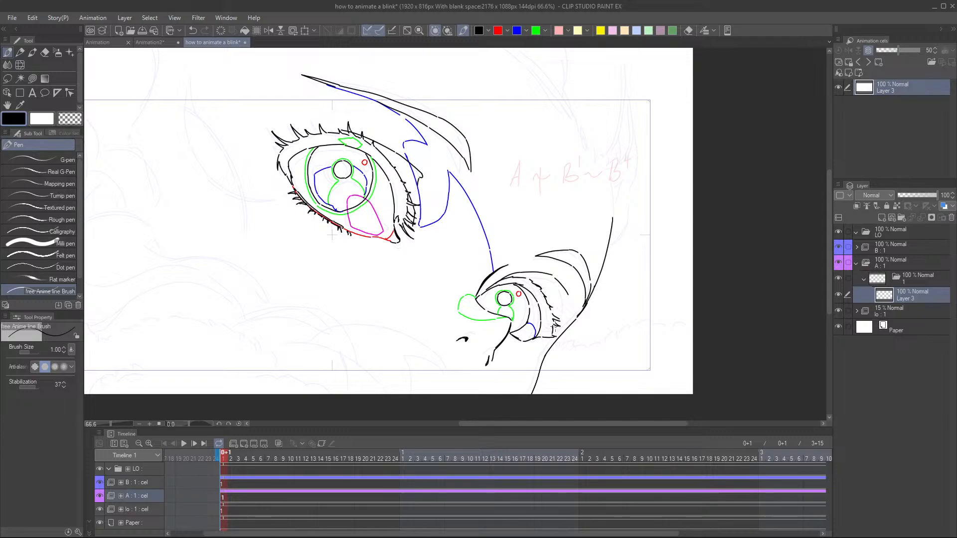
pyautogui.hotkey('ctrl', 'z')
pyautogui.moveTo(596, 280); pyautogui.dragTo(583, 306)
pyautogui.scroll(-2, 606, 262)
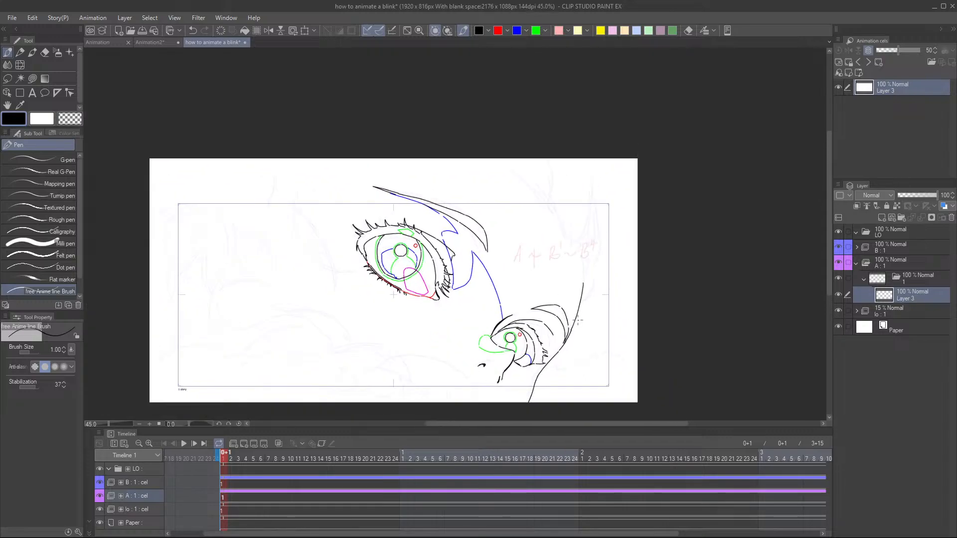
# - Draw two black hair strand lines on folder A's Layer 3, curving from the canvas's upper edge down toward the forehead contour
pyautogui.scroll(2, 562, 271)
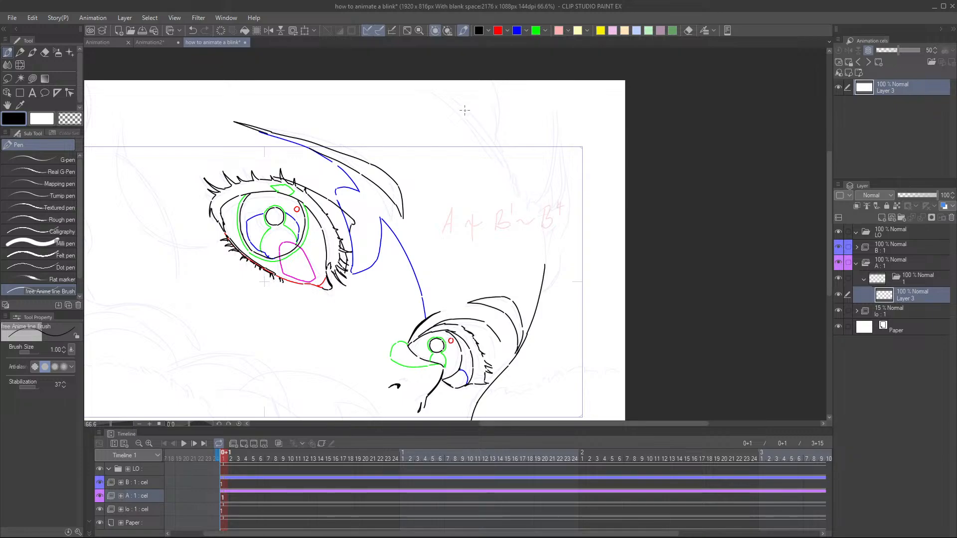
pyautogui.moveTo(423, 81)
pyautogui.mouseDown()
pyautogui.moveTo(485, 132)
pyautogui.moveTo(517, 194)
pyautogui.mouseUp()
pyautogui.hotkey('ctrl', 'z')
pyautogui.moveTo(424, 82)
pyautogui.mouseDown()
pyautogui.moveTo(457, 106)
pyautogui.moveTo(512, 175)
pyautogui.mouseUp()
pyautogui.moveTo(513, 175); pyautogui.dragTo(524, 203)
pyautogui.moveTo(509, 80)
pyautogui.mouseDown()
pyautogui.moveTo(533, 133)
pyautogui.moveTo(536, 189)
pyautogui.mouseUp()
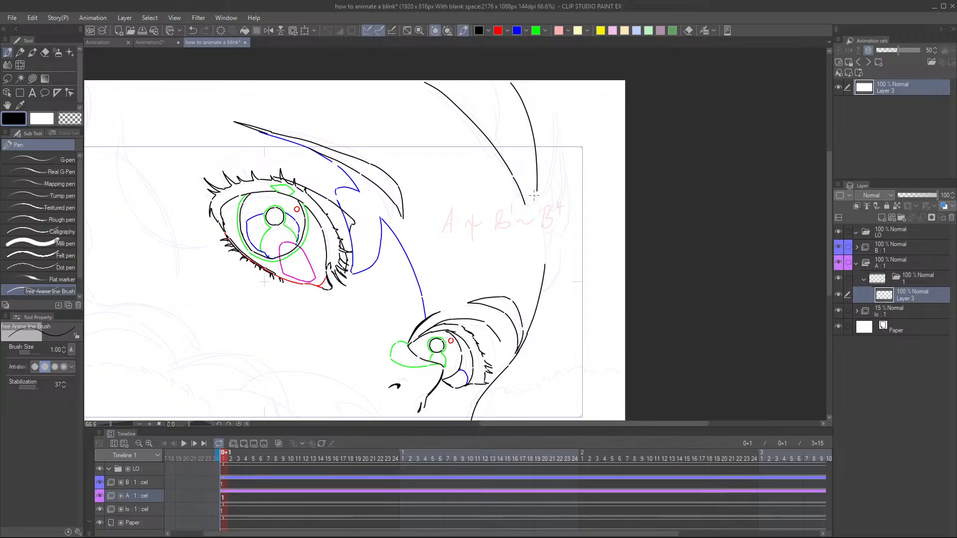
pyautogui.scroll(-2, 546, 172)
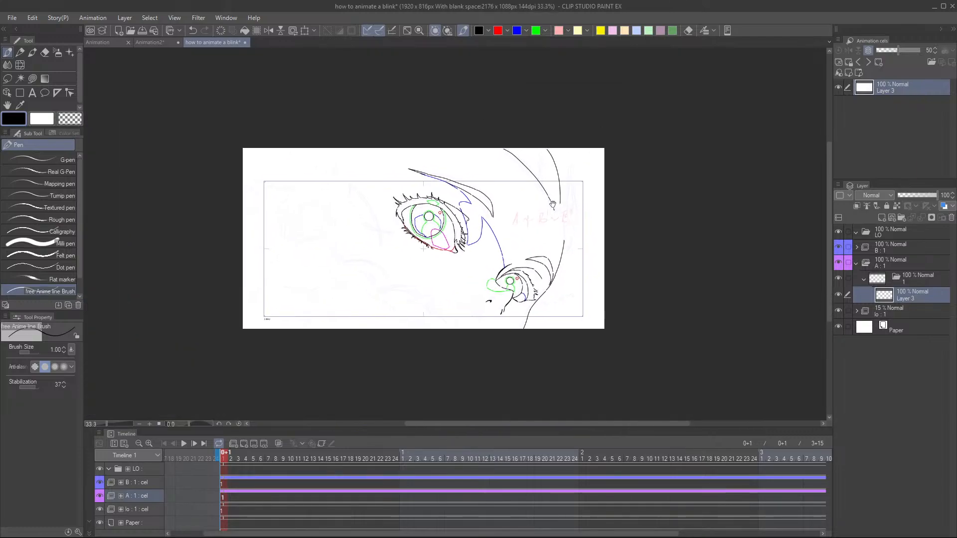
# - Add a short black line alongside the upper part of the outer forehead strand, starting at the canvas's upper edge
pyautogui.scroll(1, 573, 200)
pyautogui.moveTo(583, 226); pyautogui.dragTo(596, 218)
pyautogui.scroll(2, 596, 216)
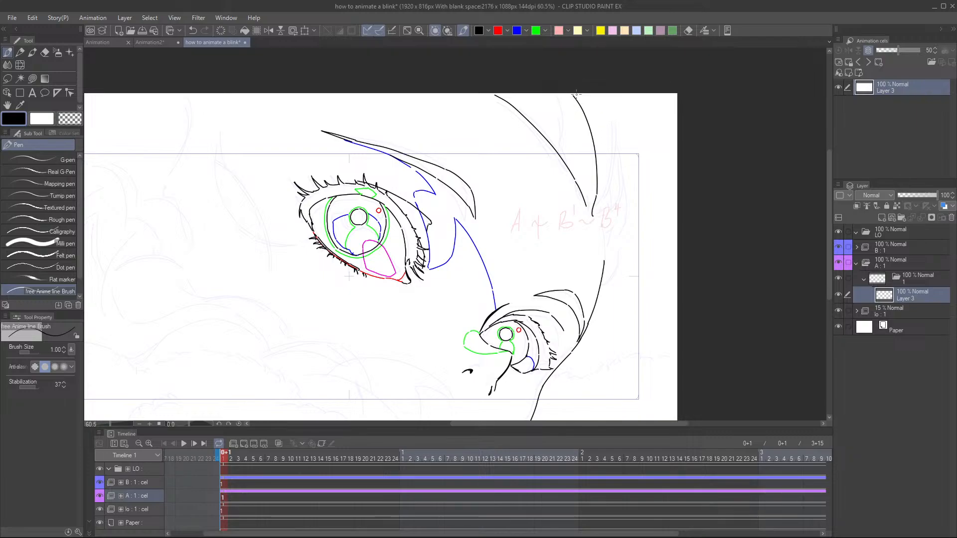
pyautogui.moveTo(573, 93); pyautogui.dragTo(596, 135)
pyautogui.scroll(2, 590, 109)
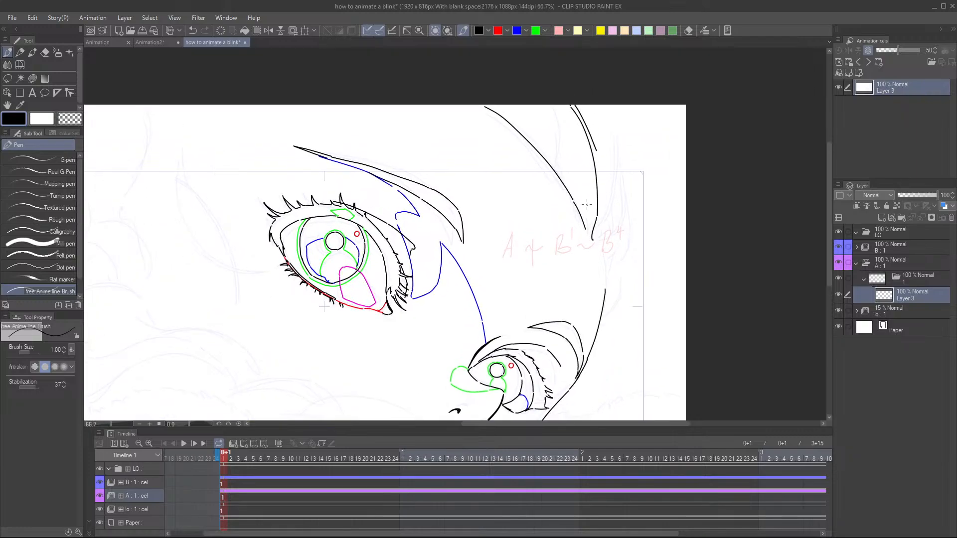
pyautogui.moveTo(574, 93); pyautogui.dragTo(603, 154)
pyautogui.hotkey('ctrl', 'z')
pyautogui.moveTo(574, 92); pyautogui.dragTo(596, 131)
pyautogui.hotkey('ctrl', 'z')
pyautogui.moveTo(574, 94); pyautogui.dragTo(597, 144)
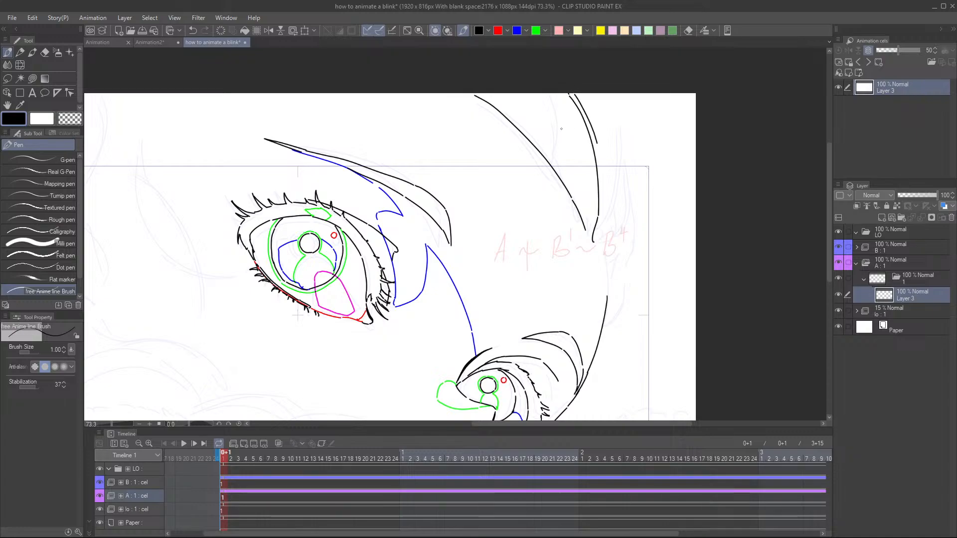
# - Continue the outer forehead strand downward in black and draw the short lines that form the lock's pointed tip
pyautogui.moveTo(585, 232); pyautogui.dragTo(529, 247)
pyautogui.scroll(3, 563, 218)
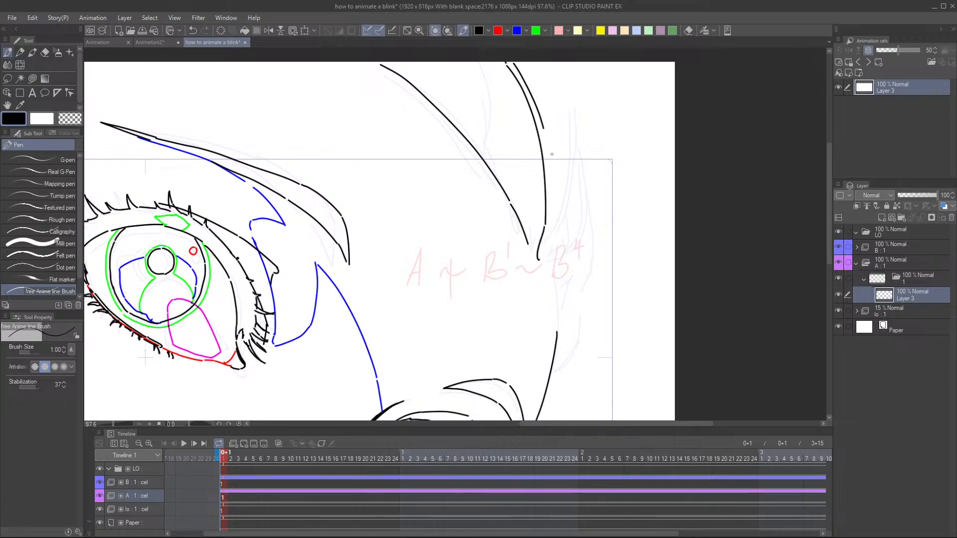
pyautogui.moveTo(549, 151); pyautogui.dragTo(552, 239)
pyautogui.hotkey('ctrl', 'z')
pyautogui.moveTo(549, 148); pyautogui.dragTo(552, 207)
pyautogui.hotkey('ctrl', 'z')
pyautogui.moveTo(548, 149)
pyautogui.mouseDown()
pyautogui.moveTo(554, 230)
pyautogui.moveTo(544, 262)
pyautogui.mouseUp()
pyautogui.moveTo(555, 217)
pyautogui.mouseDown()
pyautogui.moveTo(556, 256)
pyautogui.moveTo(546, 265)
pyautogui.mouseUp()
pyautogui.moveTo(557, 216)
pyautogui.mouseDown()
pyautogui.moveTo(549, 272)
pyautogui.moveTo(530, 248)
pyautogui.moveTo(542, 275)
pyautogui.mouseUp()
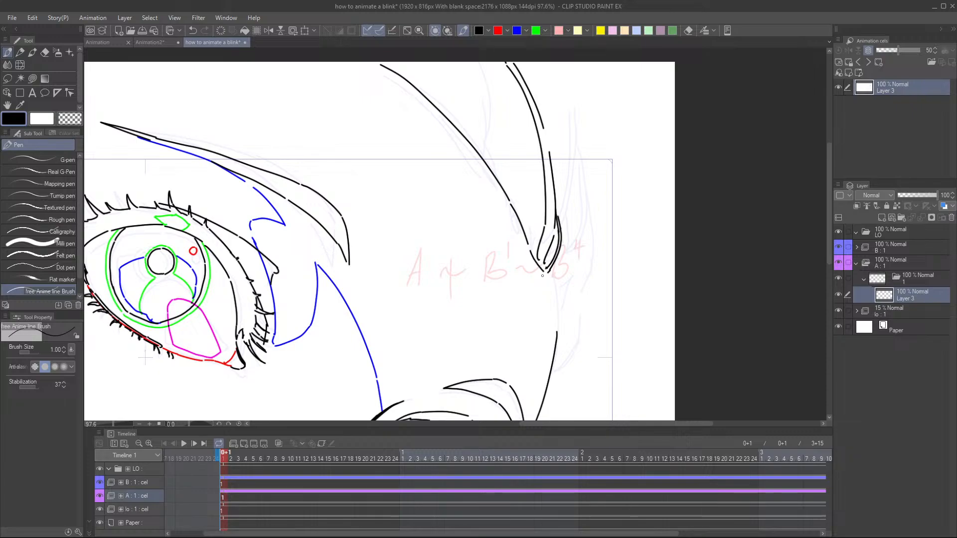
# - Extend the forehead contour in black up to the tip of the hair lock
pyautogui.moveTo(540, 231); pyautogui.dragTo(528, 219)
pyautogui.moveTo(537, 262); pyautogui.dragTo(545, 319)
pyautogui.scroll(-2, 543, 294)
pyautogui.scroll(-4, 543, 287)
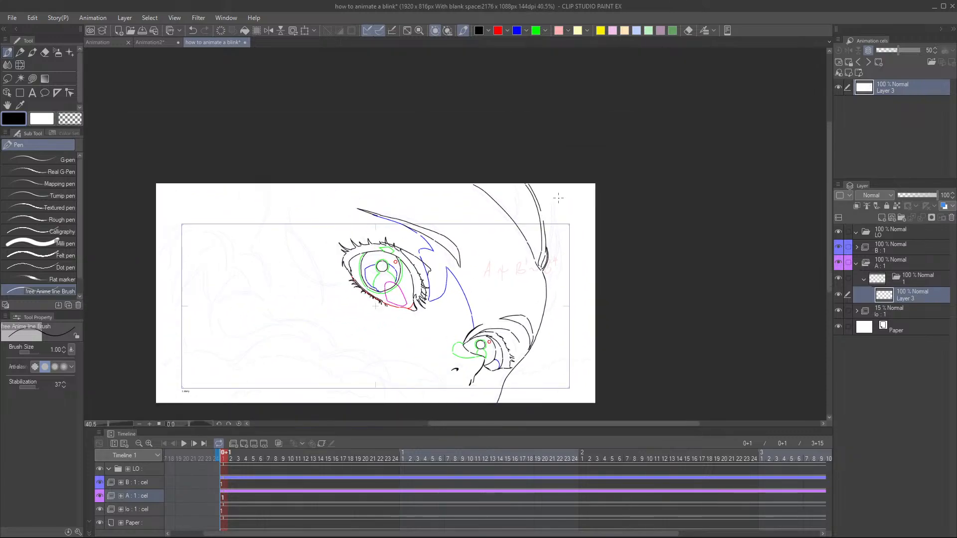
# - Draw a curved black hair lock outside the forehead contour, with an outer line and a short inner line meeting at its upper tip
pyautogui.moveTo(558, 263); pyautogui.dragTo(531, 236)
pyautogui.scroll(3, 524, 264)
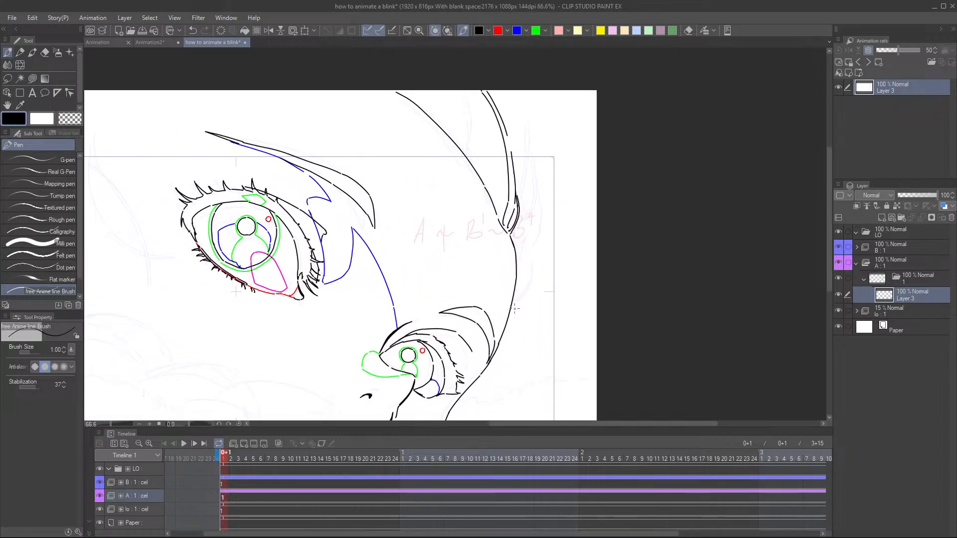
pyautogui.moveTo(511, 307); pyautogui.dragTo(524, 297)
pyautogui.hotkey('ctrl', 's')
pyautogui.moveTo(538, 207)
pyautogui.mouseDown()
pyautogui.moveTo(543, 257)
pyautogui.moveTo(530, 296)
pyautogui.mouseUp()
pyautogui.hotkey('ctrl', 'z')
pyautogui.moveTo(538, 206); pyautogui.dragTo(528, 296)
pyautogui.moveTo(515, 248); pyautogui.dragTo(539, 211)
# - Draw another curved black strand on the outer side of the forehead lock, ending near the lock's pointed tip
pyautogui.moveTo(513, 153); pyautogui.dragTo(531, 219)
pyautogui.hotkey('ctrl', 'z')
pyautogui.moveTo(516, 156)
pyautogui.mouseDown()
pyautogui.moveTo(531, 215)
pyautogui.moveTo(513, 244)
pyautogui.mouseUp()
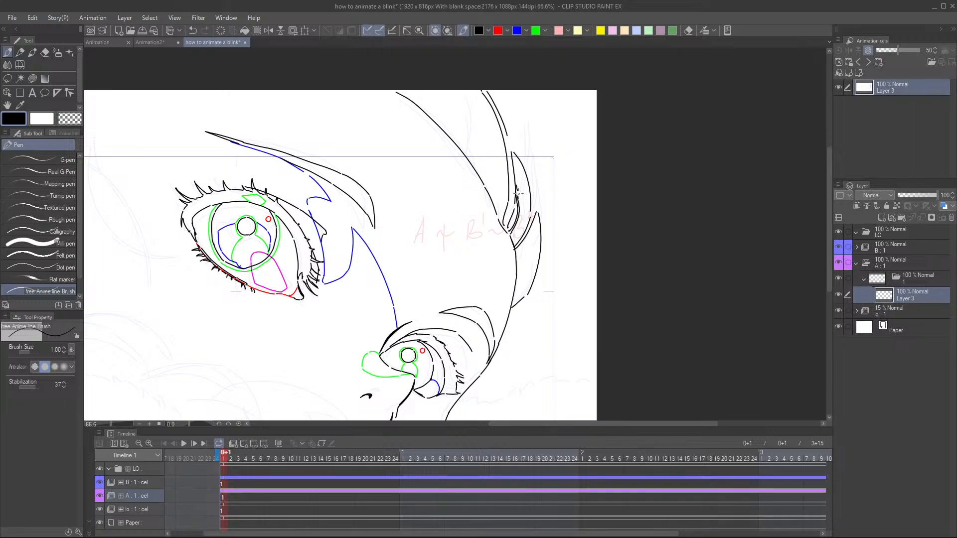
pyautogui.moveTo(518, 193); pyautogui.dragTo(529, 219)
pyautogui.hotkey('ctrl', 'z')
# - Draw blue shadow lines inside the hair lock that hangs outside the forehead contour
pyautogui.click(516, 30)
pyautogui.moveTo(537, 215)
pyautogui.mouseDown()
pyautogui.moveTo(531, 269)
pyautogui.moveTo(508, 284)
pyautogui.moveTo(516, 275)
pyautogui.moveTo(511, 302)
pyautogui.mouseUp()
pyautogui.hotkey('ctrl', 'z')
pyautogui.hotkey('ctrl', 'z')
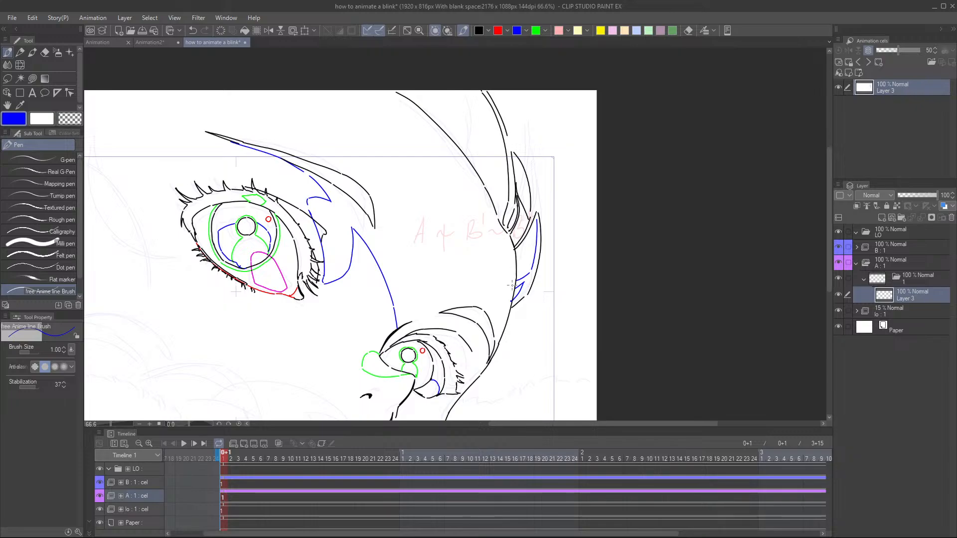
# - Add a black outer hair line from the forehead strand down to the upper tip of the outer lock
pyautogui.scroll(-3, 549, 221)
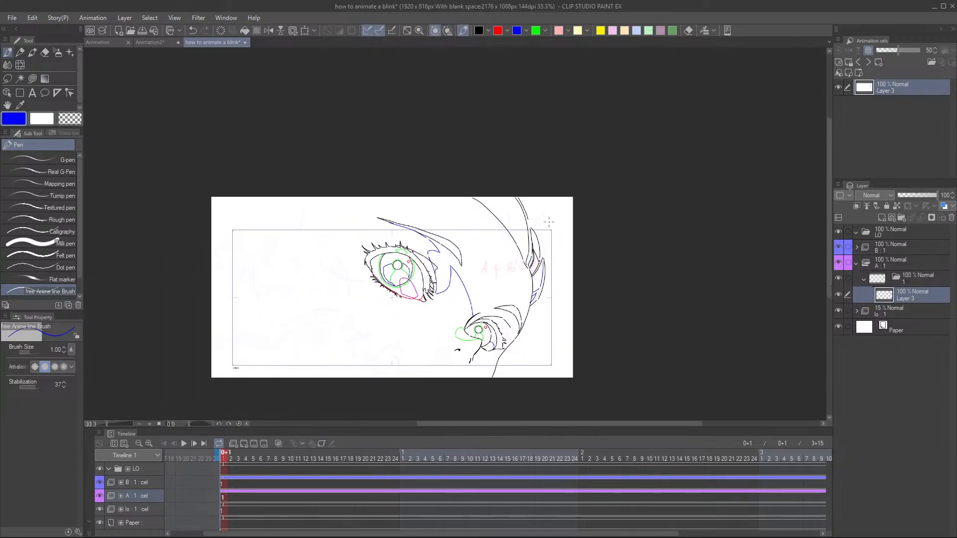
pyautogui.scroll(2, 518, 302)
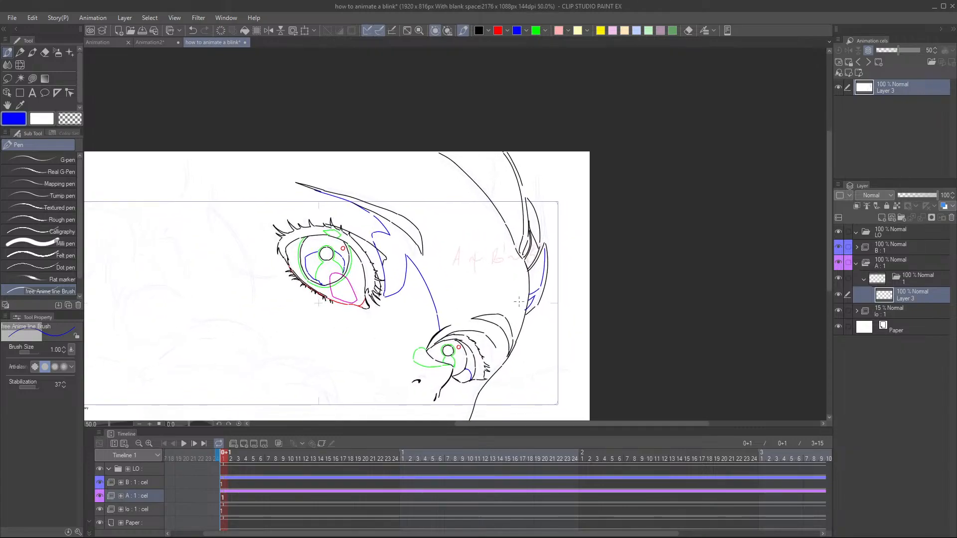
pyautogui.moveTo(518, 302); pyautogui.dragTo(525, 289)
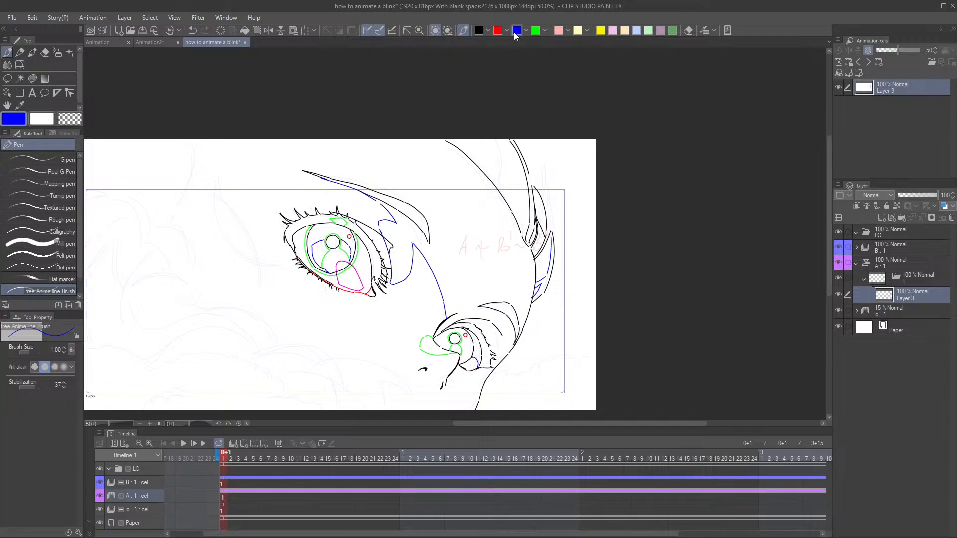
pyautogui.click(479, 30)
pyautogui.scroll(1, 548, 214)
pyautogui.scroll(1, 542, 233)
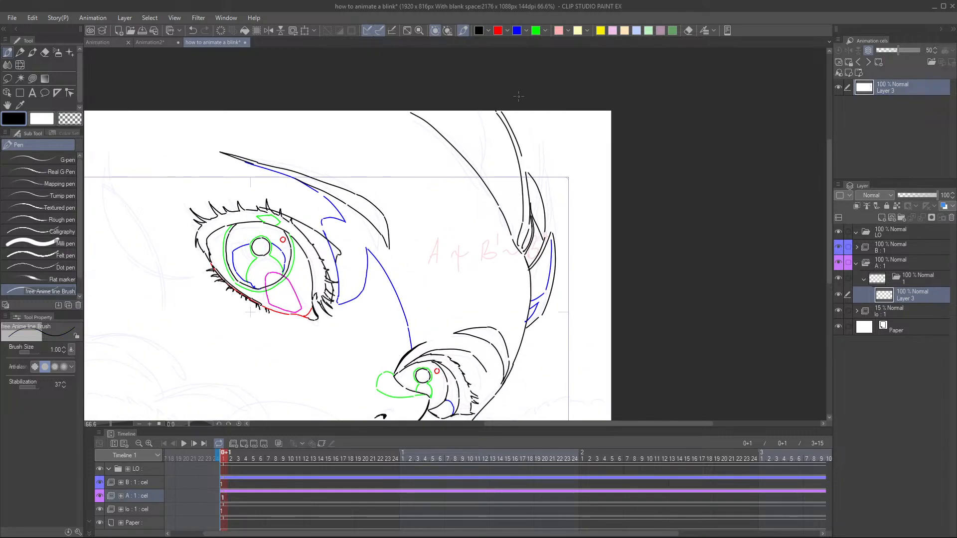
pyautogui.moveTo(518, 155); pyautogui.dragTo(552, 231)
# - Draw a blue shadow line along the inner forehead strand and save the file
pyautogui.click(517, 31)
pyautogui.moveTo(429, 112); pyautogui.dragTo(497, 210)
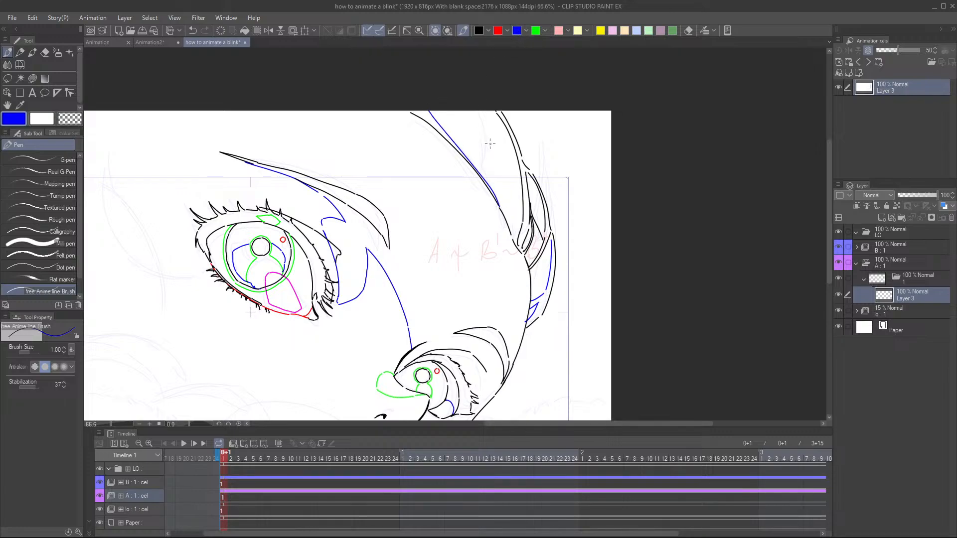
pyautogui.scroll(-3, 490, 144)
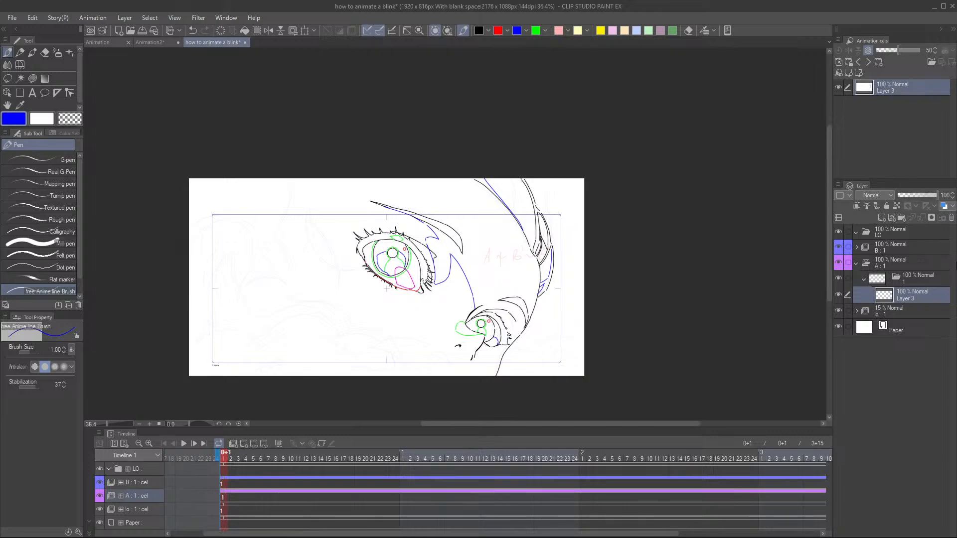
pyautogui.click(142, 29)
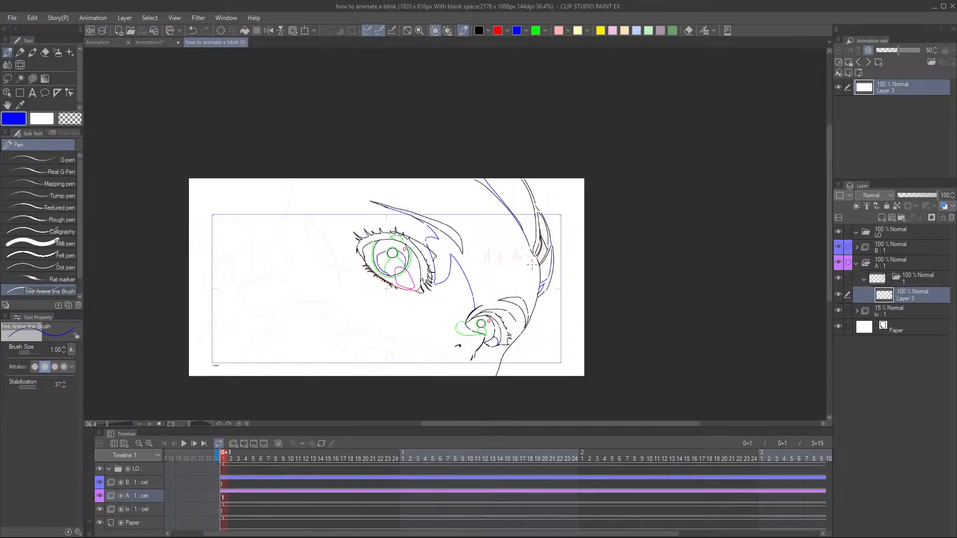
# - Draw a long black arched line below the near eye as the upper edge of the lower hair lock
pyautogui.moveTo(512, 313); pyautogui.dragTo(565, 301)
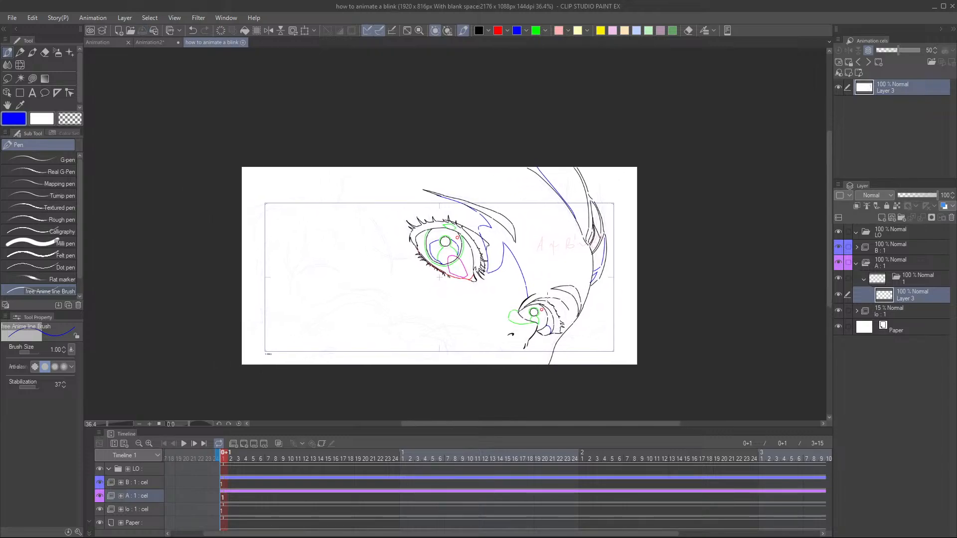
pyautogui.scroll(3, 439, 277)
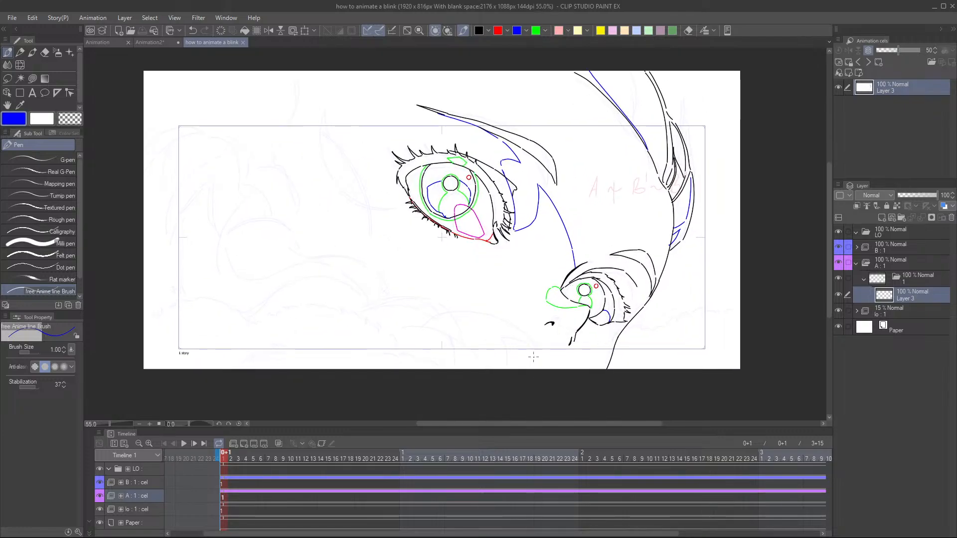
pyautogui.moveTo(534, 355)
pyautogui.mouseDown()
pyautogui.moveTo(451, 310)
pyautogui.moveTo(389, 327)
pyautogui.mouseUp()
pyautogui.hotkey('ctrl', 'z')
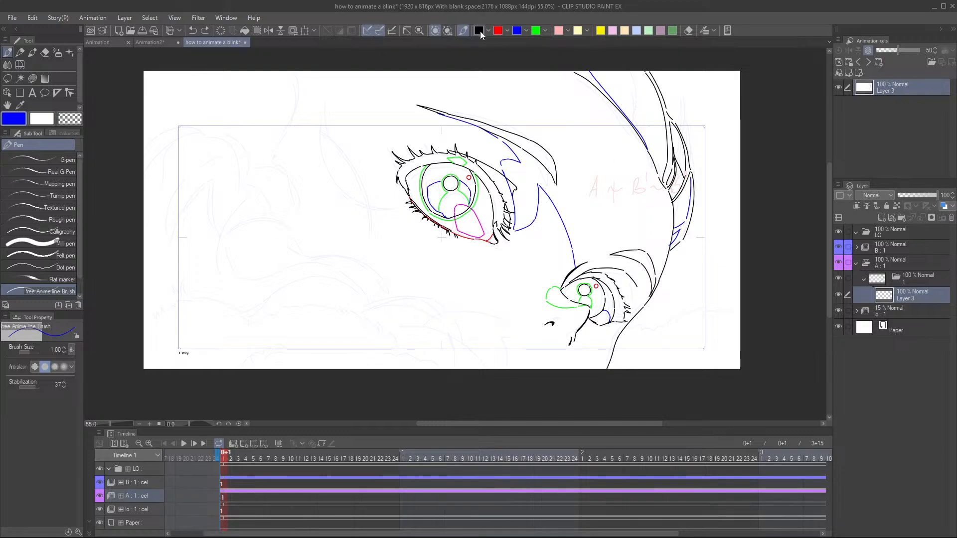
pyautogui.click(478, 30)
pyautogui.moveTo(529, 357)
pyautogui.mouseDown()
pyautogui.moveTo(443, 308)
pyautogui.moveTo(374, 330)
pyautogui.mouseUp()
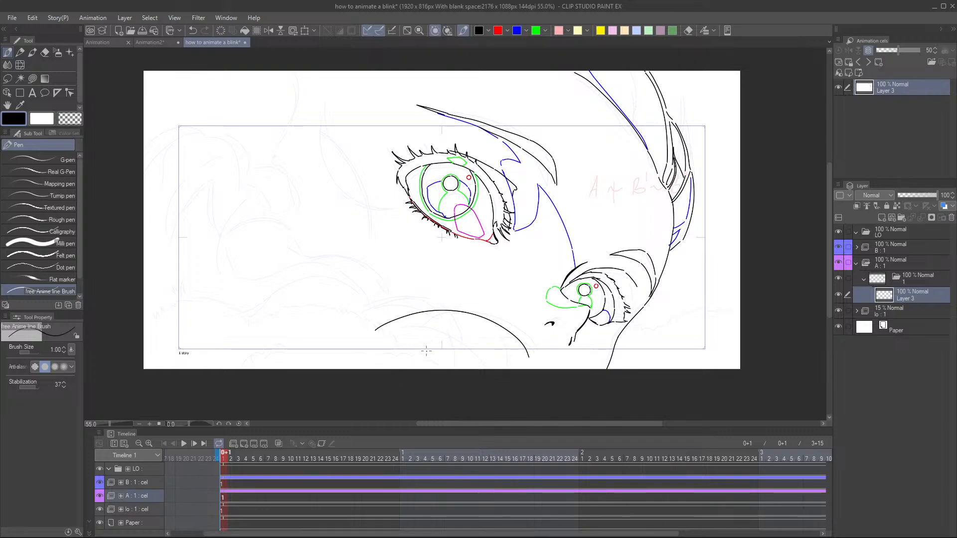
# - Draw a short black inner line that forms the pointed tip at the nose-side end of the lower hair lock
pyautogui.moveTo(536, 354); pyautogui.dragTo(452, 361)
pyautogui.scroll(3, 435, 370)
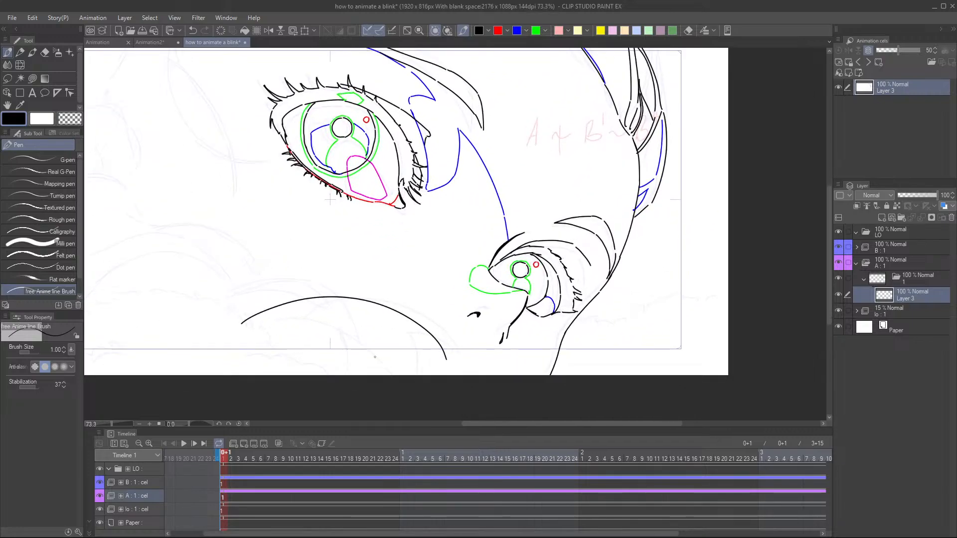
pyautogui.moveTo(404, 331); pyautogui.dragTo(449, 369)
pyautogui.hotkey('ctrl', 'z')
pyautogui.moveTo(404, 331); pyautogui.dragTo(447, 364)
pyautogui.hotkey('ctrl', 'z')
pyautogui.moveTo(409, 331); pyautogui.dragTo(449, 365)
pyautogui.hotkey('ctrl', 'z')
pyautogui.moveTo(418, 335); pyautogui.dragTo(441, 368)
pyautogui.hotkey('ctrl', 'z')
pyautogui.moveTo(409, 334); pyautogui.dragTo(433, 358)
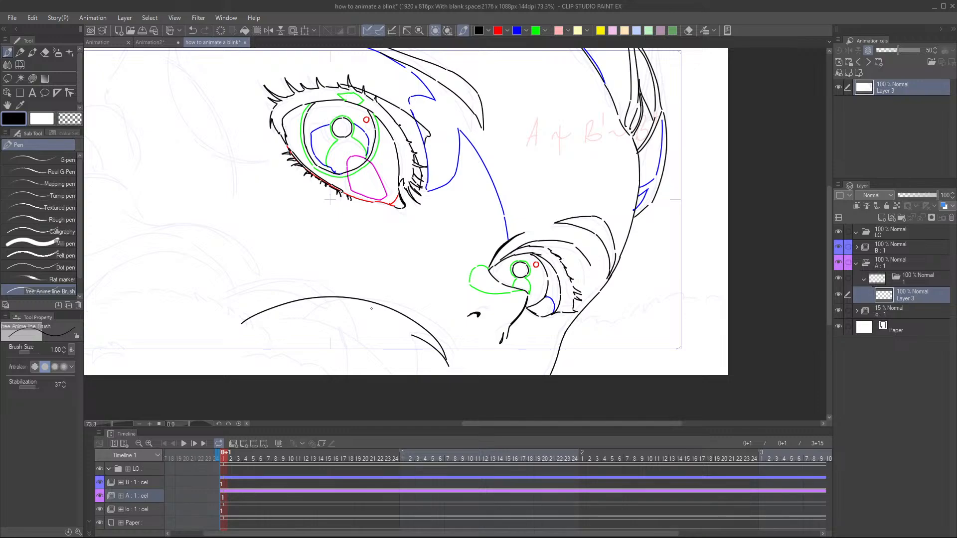
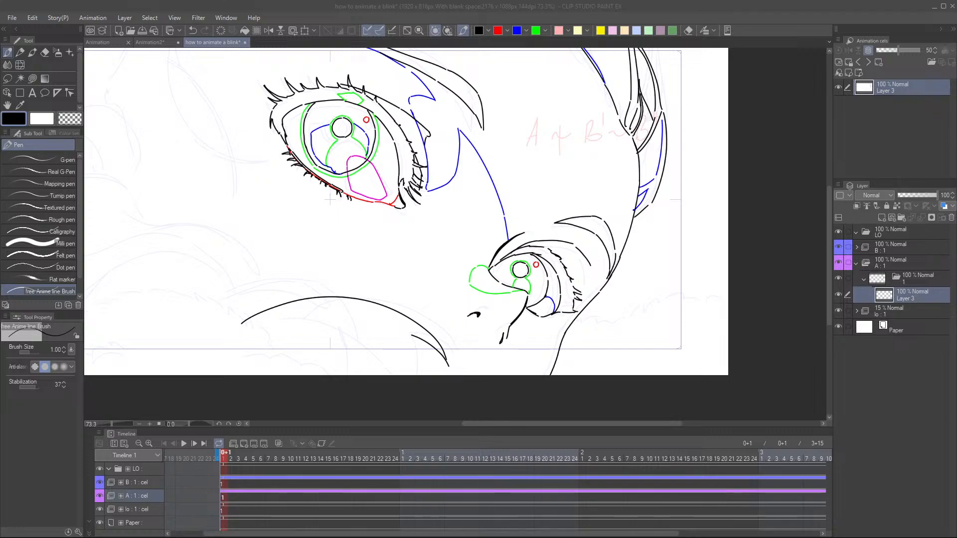
pyautogui.click(562, 13)
pyautogui.moveTo(463, 254); pyautogui.dragTo(534, 264)
pyautogui.scroll(-2, 539, 262)
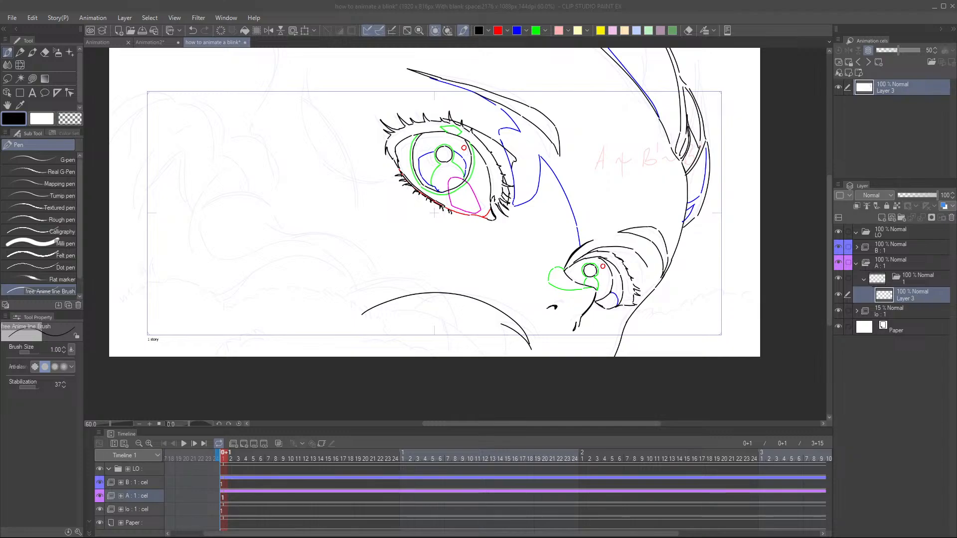
pyautogui.click(578, 11)
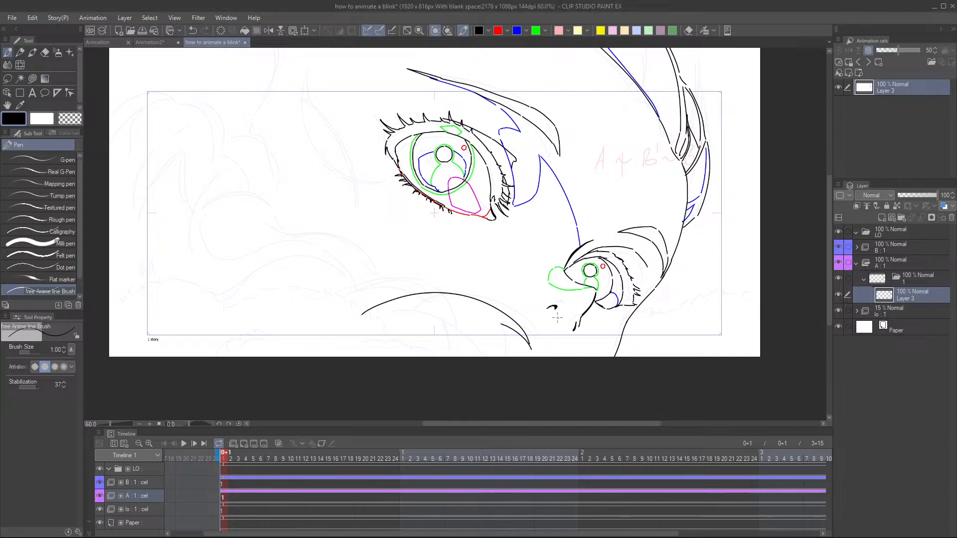
# - Draw the lower hair lock's remaining black edges, running from its tip and from its far end down to the canvas's lower edge
pyautogui.moveTo(551, 342); pyautogui.dragTo(544, 342)
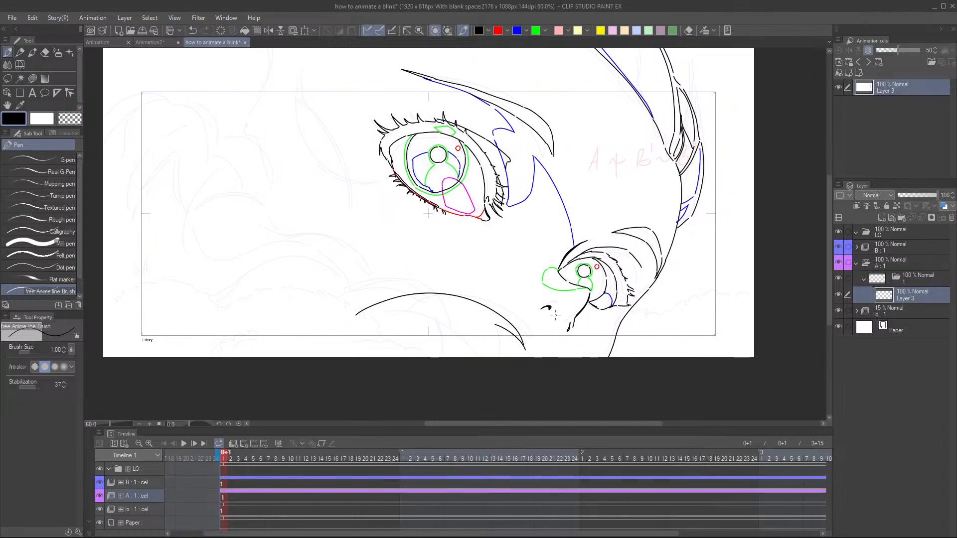
pyautogui.moveTo(511, 327); pyautogui.dragTo(512, 330)
pyautogui.scroll(3, 512, 330)
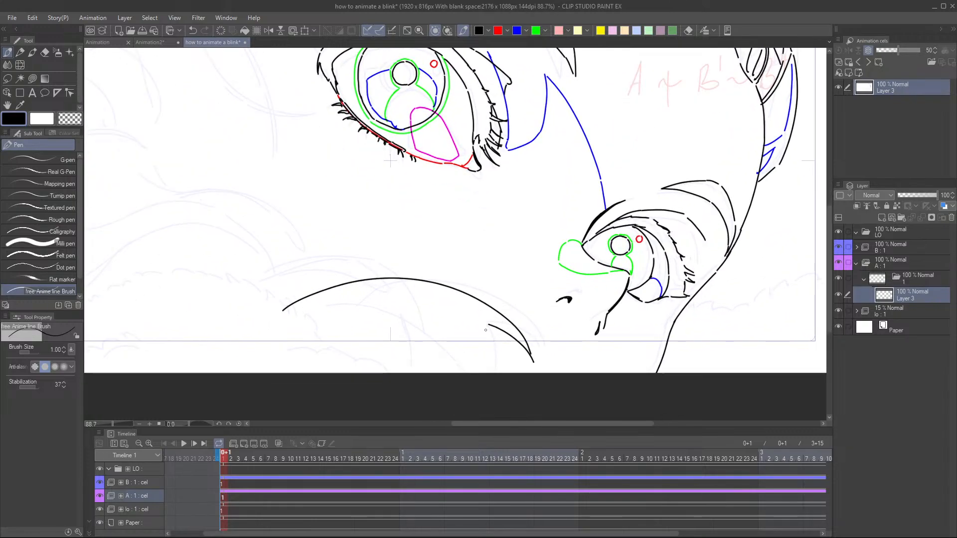
pyautogui.moveTo(486, 326); pyautogui.dragTo(483, 380)
pyautogui.moveTo(282, 319); pyautogui.dragTo(358, 312)
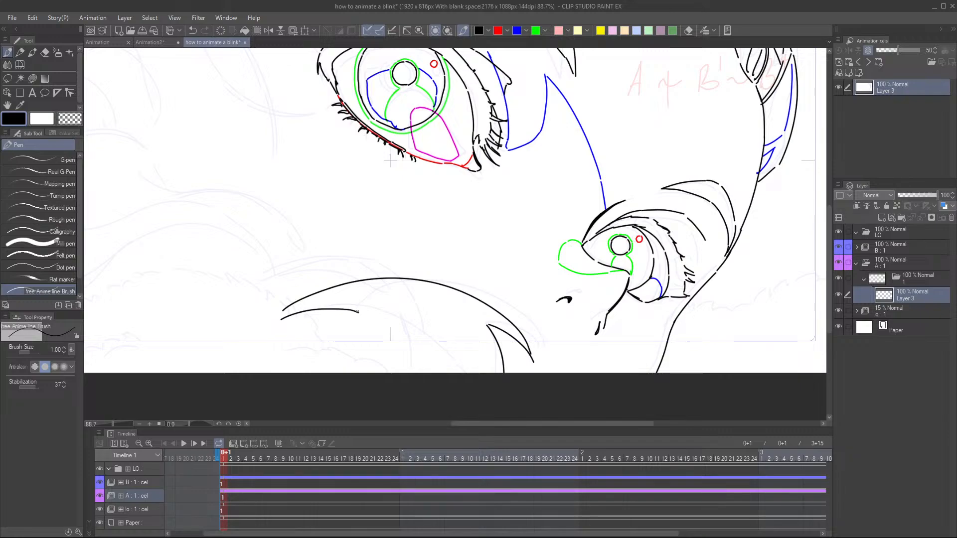
pyautogui.moveTo(359, 313); pyautogui.dragTo(427, 373)
pyautogui.hotkey('ctrl', 'z')
pyautogui.moveTo(358, 313); pyautogui.dragTo(428, 373)
pyautogui.scroll(-3, 501, 314)
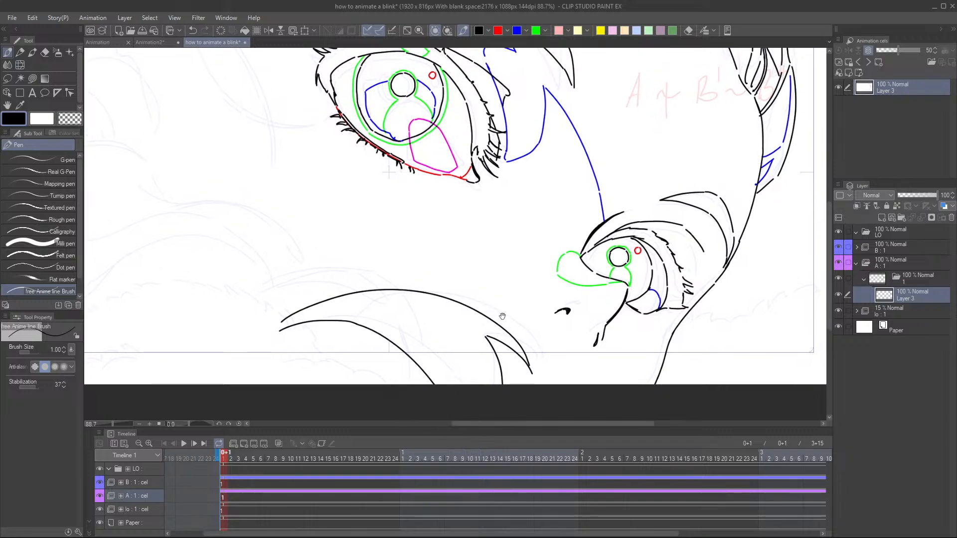
pyautogui.scroll(2, 501, 284)
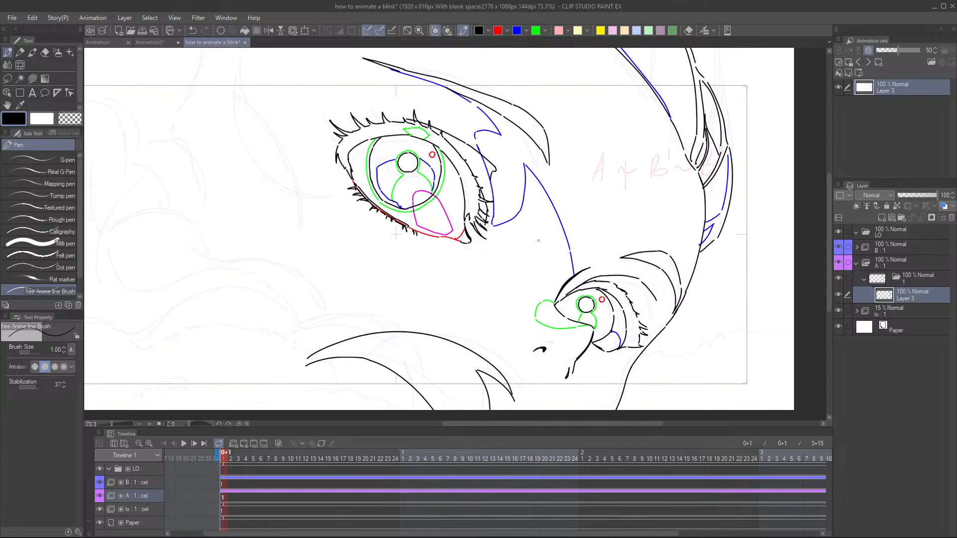
pyautogui.moveTo(433, 349); pyautogui.dragTo(410, 327)
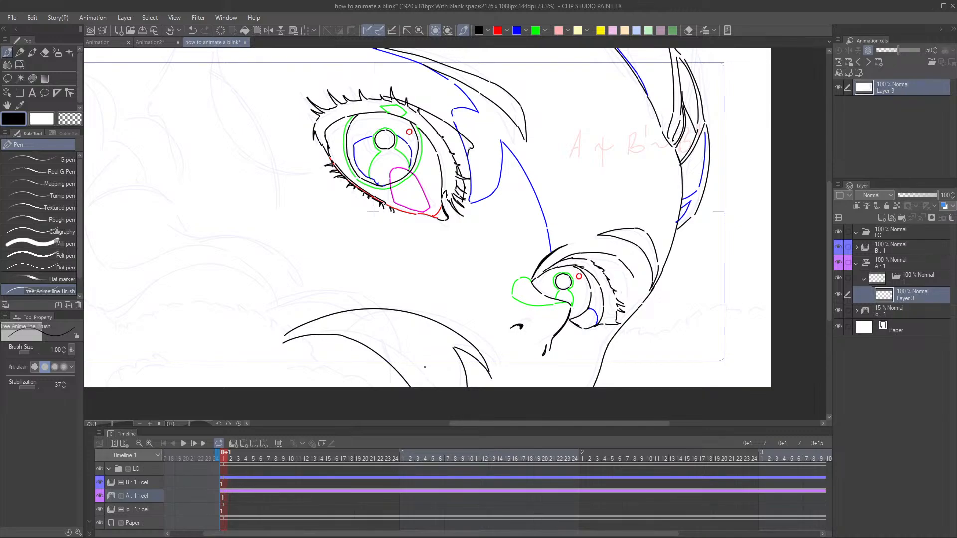
pyautogui.scroll(-3, 518, 396)
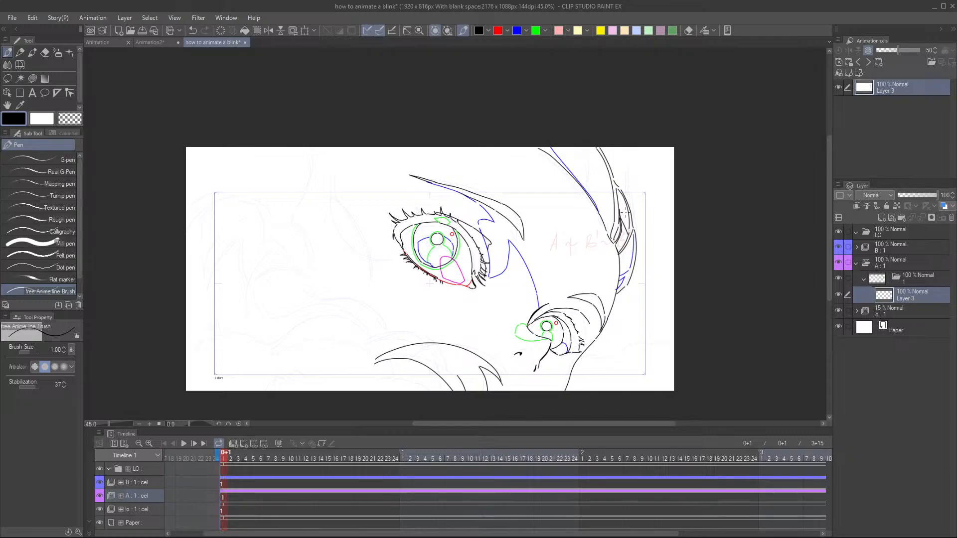
# - Draw a blue shadow line inside the lower hair lock, from its outer tip to a pointed notch near the nose-side end
pyautogui.moveTo(417, 351); pyautogui.dragTo(472, 301)
pyautogui.scroll(4, 472, 311)
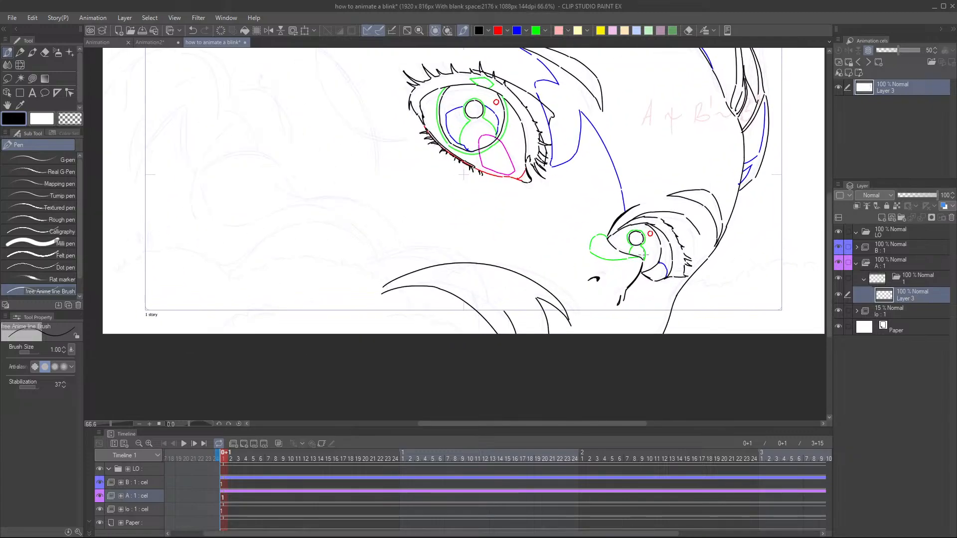
pyautogui.moveTo(572, 293); pyautogui.dragTo(410, 334)
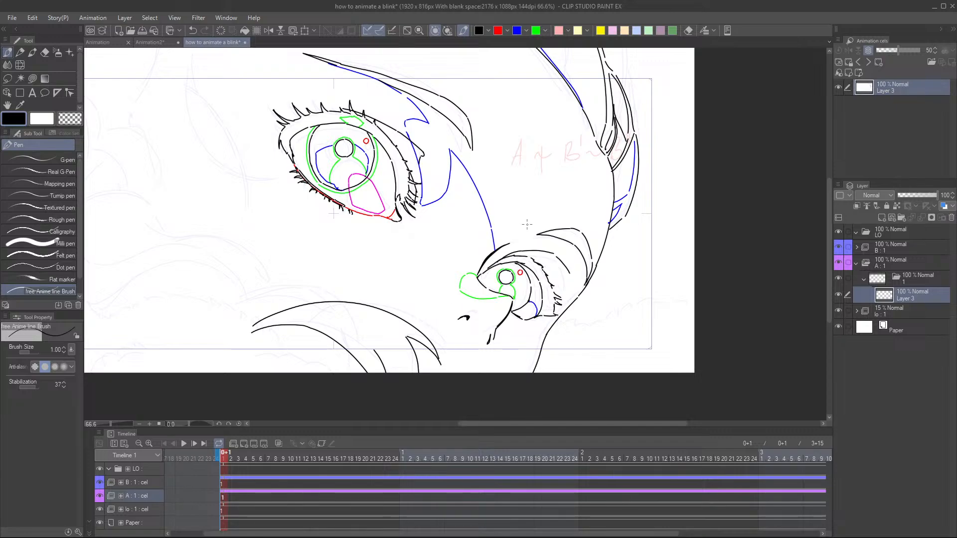
pyautogui.click(517, 30)
pyautogui.moveTo(251, 329); pyautogui.dragTo(292, 318)
pyautogui.moveTo(397, 311); pyautogui.dragTo(326, 247)
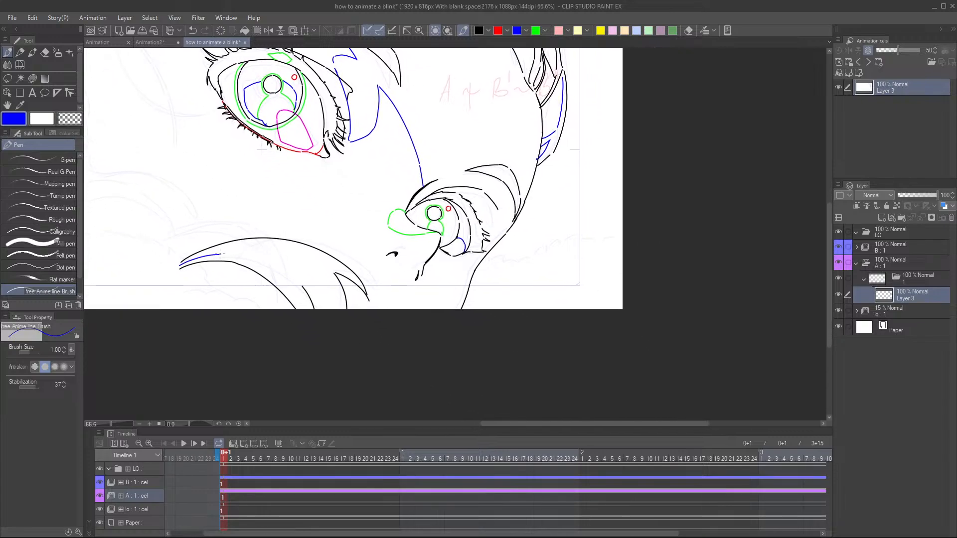
pyautogui.moveTo(224, 253); pyautogui.dragTo(310, 277)
pyautogui.moveTo(310, 277)
pyautogui.mouseDown()
pyautogui.moveTo(326, 300)
pyautogui.moveTo(343, 292)
pyautogui.mouseUp()
pyautogui.moveTo(436, 289); pyautogui.dragTo(498, 282)
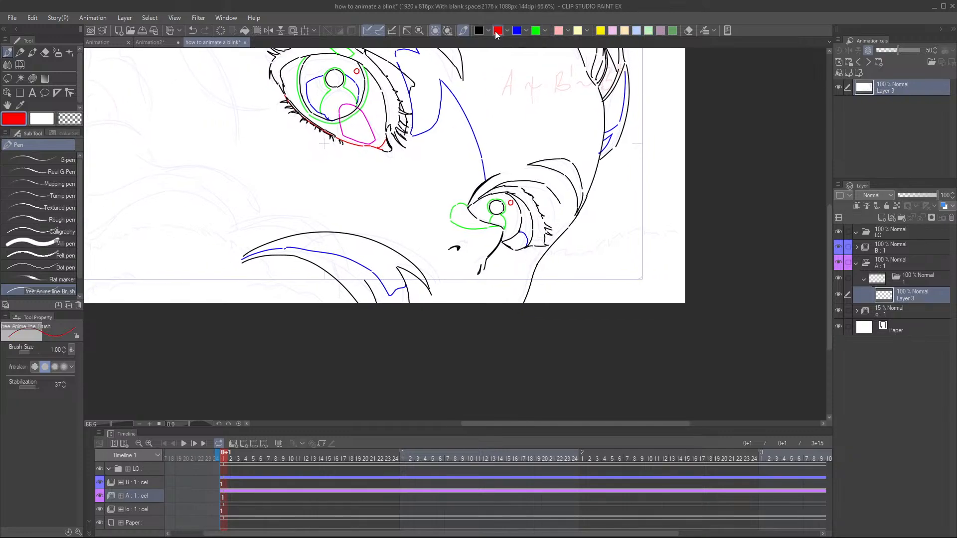
# - Draw a red line just inside the lower hair lock's upper edge, down to its nose-side tip, and save the file
pyautogui.click(497, 31)
pyautogui.scroll(4, 302, 255)
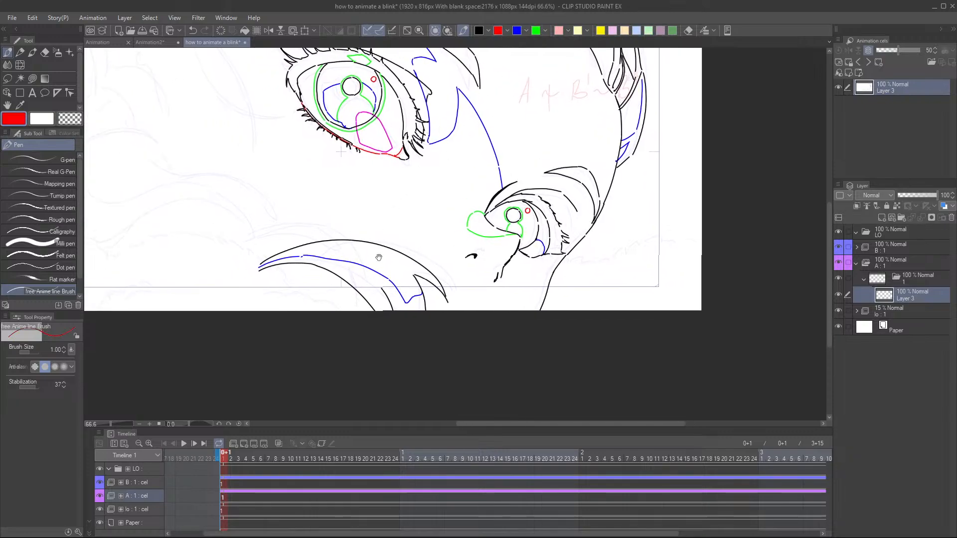
pyautogui.scroll(-3, 400, 340)
pyautogui.press('r')
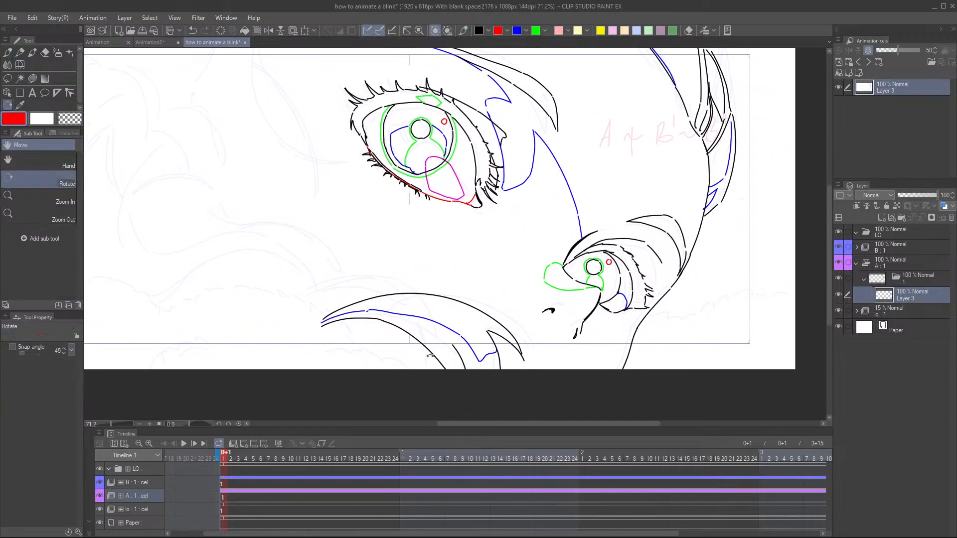
pyautogui.moveTo(438, 350); pyautogui.dragTo(404, 265)
pyautogui.scroll(4, 414, 269)
pyautogui.moveTo(376, 306); pyautogui.dragTo(421, 314)
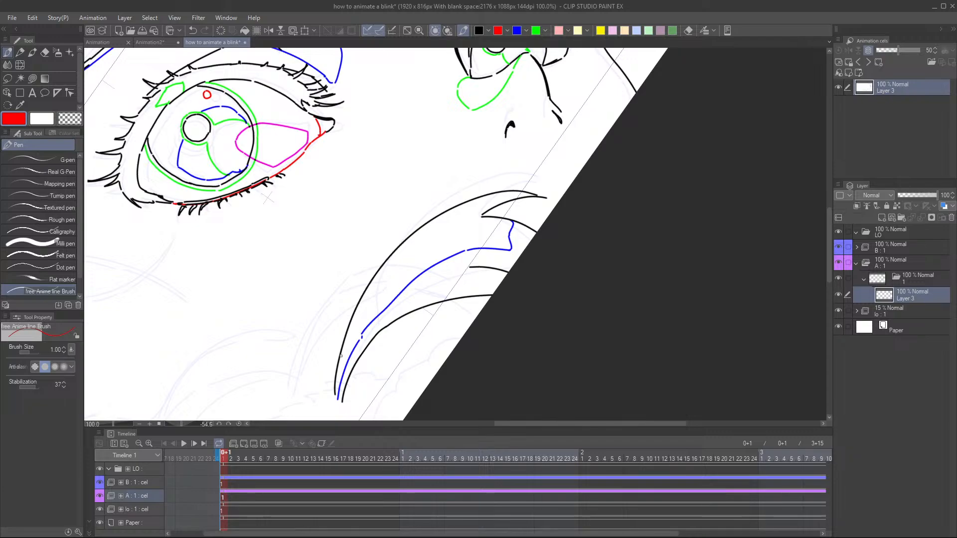
pyautogui.moveTo(349, 332); pyautogui.dragTo(414, 237)
pyautogui.moveTo(405, 245)
pyautogui.mouseDown()
pyautogui.moveTo(441, 218)
pyautogui.moveTo(501, 195)
pyautogui.moveTo(535, 195)
pyautogui.mouseUp()
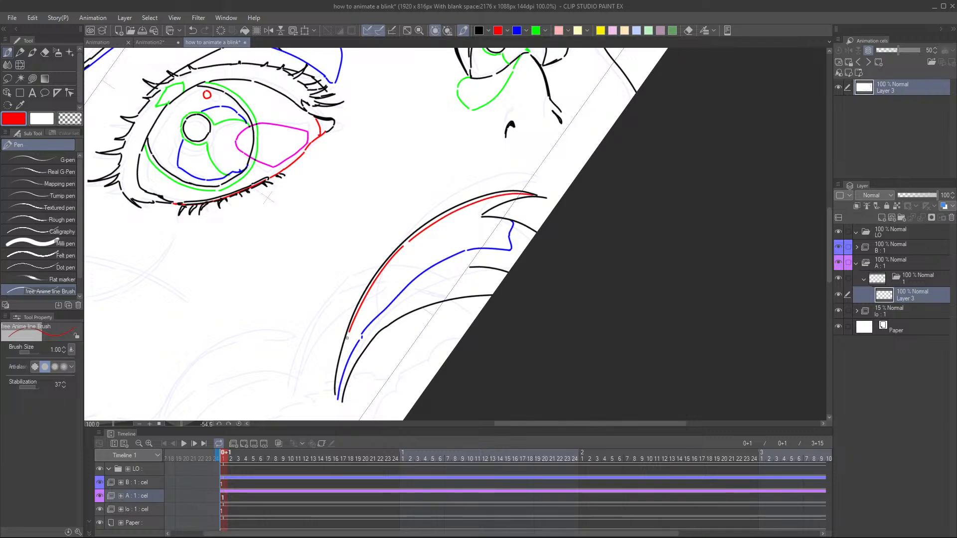
pyautogui.scroll(-1, 402, 329)
pyautogui.hotkey('shift', 'space')
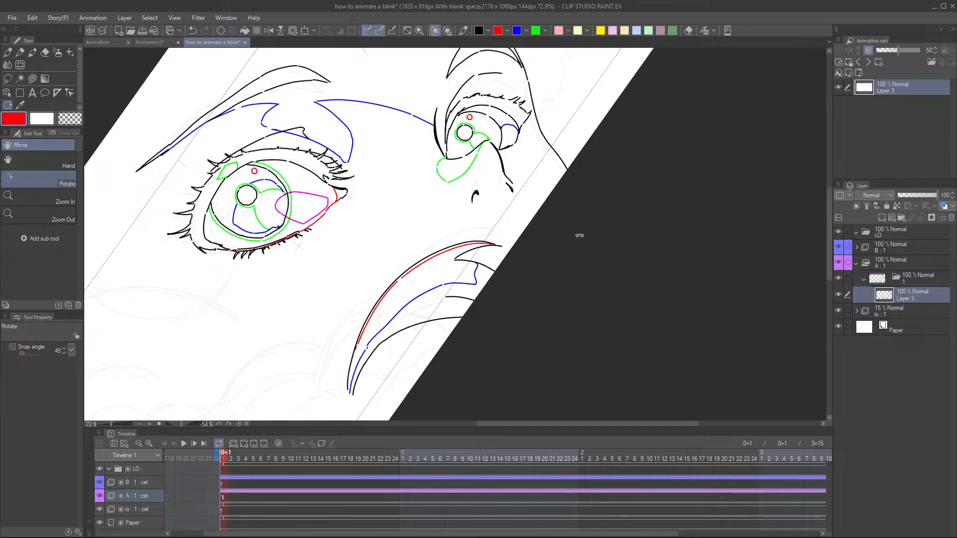
pyautogui.moveTo(578, 235); pyautogui.dragTo(525, 395)
pyautogui.scroll(-3, 406, 299)
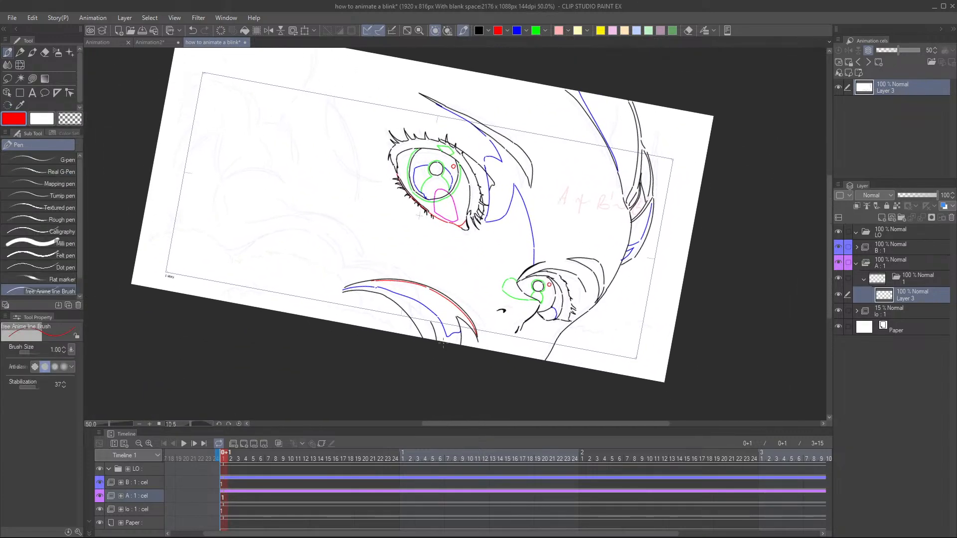
pyautogui.hotkey('shift', 'space')
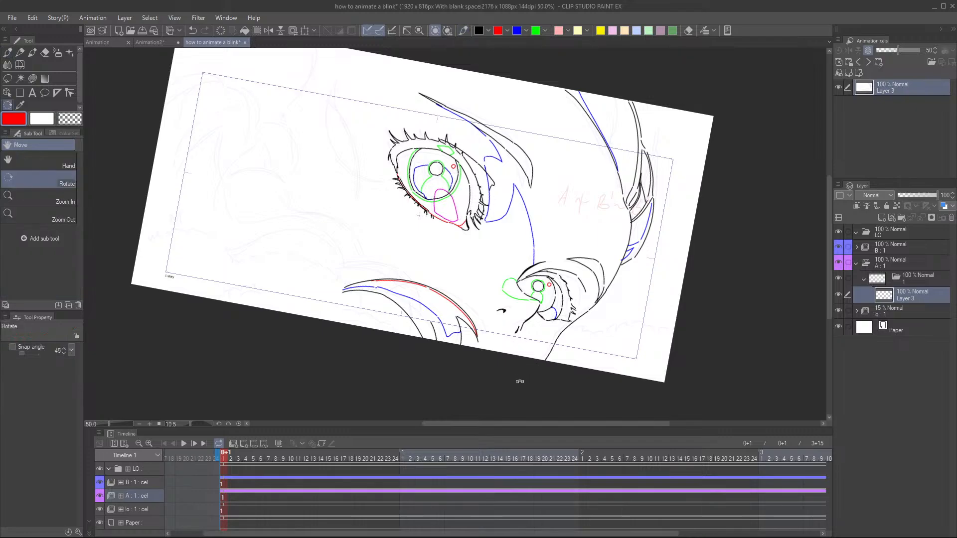
pyautogui.moveTo(519, 384)
pyautogui.mouseDown()
pyautogui.moveTo(564, 380)
pyautogui.moveTo(547, 397)
pyautogui.moveTo(559, 389)
pyautogui.mouseUp()
pyautogui.hotkey('shift', 'space')
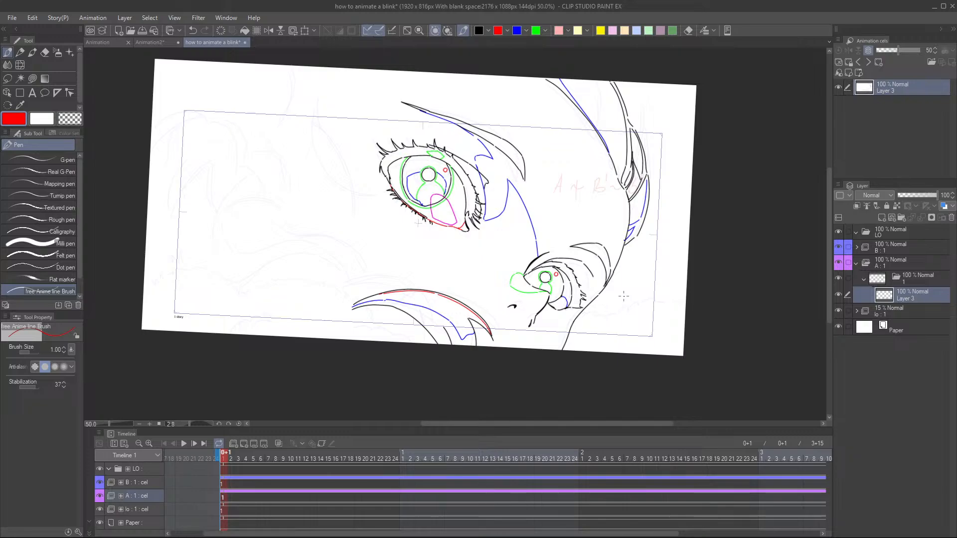
pyautogui.click(142, 31)
# - Draw a long black S-shaped hair line beside the near eye, curving down to the lower hair lock's upper edge
pyautogui.press('r')
pyautogui.moveTo(612, 321); pyautogui.dragTo(700, 322)
pyautogui.press('r')
pyautogui.press('p')
pyautogui.moveTo(441, 302); pyautogui.dragTo(466, 340)
pyautogui.scroll(2, 467, 341)
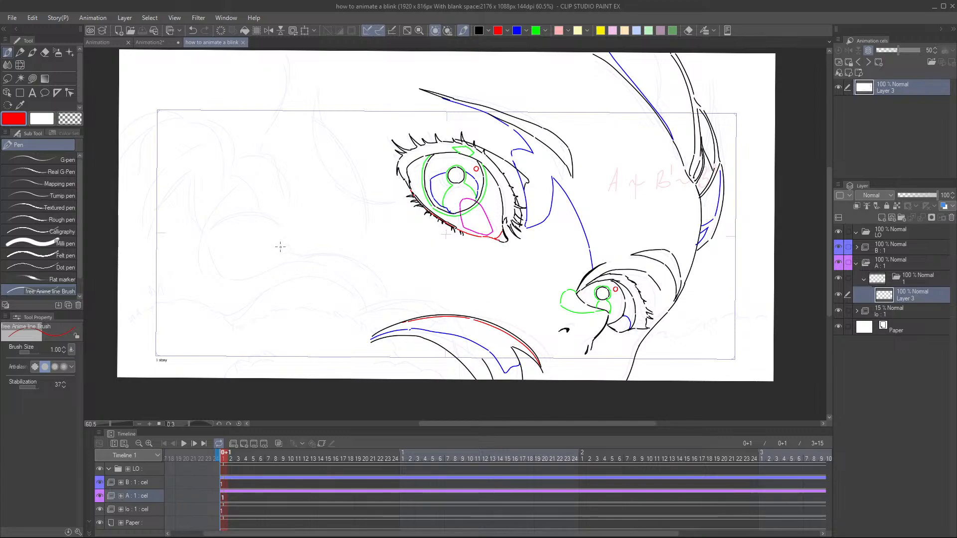
pyautogui.moveTo(240, 209)
pyautogui.mouseDown()
pyautogui.moveTo(246, 228)
pyautogui.moveTo(305, 234)
pyautogui.mouseUp()
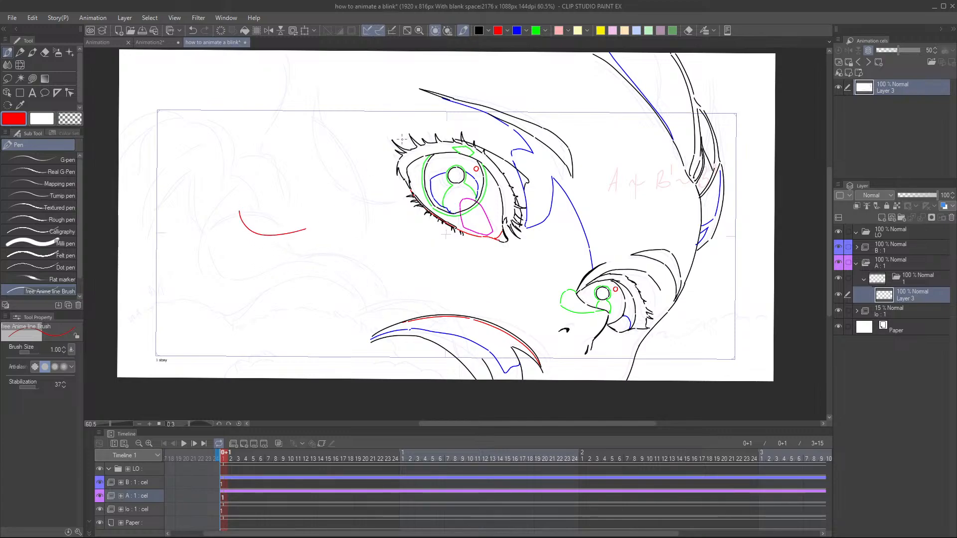
pyautogui.hotkey('ctrl', 'z')
pyautogui.click(477, 31)
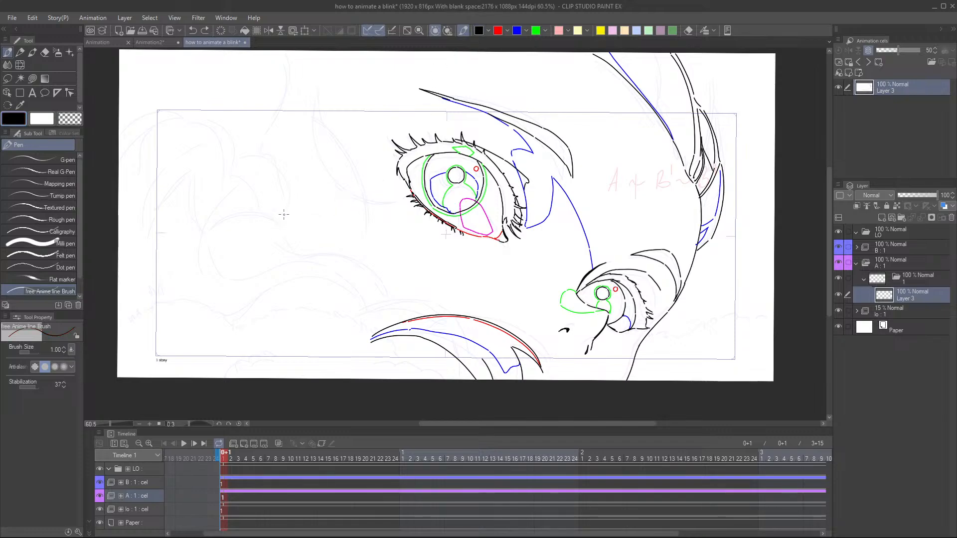
pyautogui.moveTo(272, 205); pyautogui.dragTo(366, 241)
pyautogui.moveTo(368, 242)
pyautogui.mouseDown()
pyautogui.moveTo(410, 265)
pyautogui.moveTo(421, 343)
pyautogui.mouseUp()
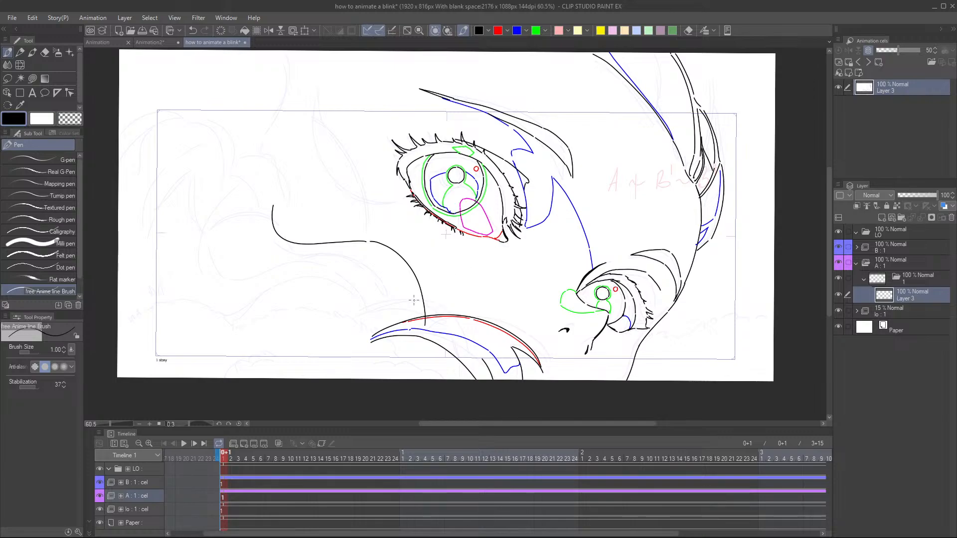
pyautogui.moveTo(403, 298)
pyautogui.mouseDown()
pyautogui.moveTo(390, 310)
pyautogui.moveTo(424, 285)
pyautogui.mouseUp()
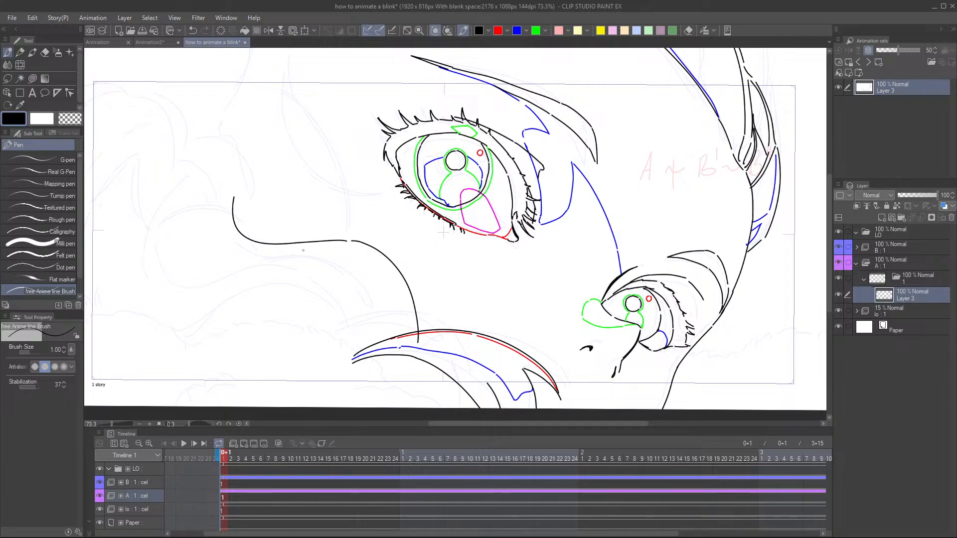
pyautogui.moveTo(307, 248)
pyautogui.mouseDown()
pyautogui.moveTo(365, 251)
pyautogui.moveTo(354, 244)
pyautogui.mouseUp()
pyautogui.hotkey('ctrl', 'z')
pyautogui.hotkey('ctrl', 'z')
pyautogui.hotkey('ctrl', 'z')
pyautogui.moveTo(401, 297)
pyautogui.mouseDown()
pyautogui.moveTo(378, 274)
pyautogui.moveTo(332, 265)
pyautogui.mouseUp()
pyautogui.hotkey('ctrl', 'z')
pyautogui.moveTo(401, 299)
pyautogui.mouseDown()
pyautogui.moveTo(396, 287)
pyautogui.moveTo(333, 262)
pyautogui.mouseUp()
pyautogui.hotkey('ctrl', 'z')
pyautogui.moveTo(329, 265)
pyautogui.mouseDown()
pyautogui.moveTo(375, 268)
pyautogui.moveTo(392, 284)
pyautogui.mouseUp()
pyautogui.hotkey('ctrl', 'z')
# - Draw a black inner strand line with a short pointed tip under the long S-shaped line, and an arched strand edge beneath it
pyautogui.moveTo(329, 266)
pyautogui.mouseDown()
pyautogui.moveTo(352, 260)
pyautogui.moveTo(404, 298)
pyautogui.mouseUp()
pyautogui.moveTo(312, 255); pyautogui.dragTo(325, 265)
pyautogui.moveTo(390, 339)
pyautogui.mouseDown()
pyautogui.moveTo(404, 313)
pyautogui.moveTo(333, 282)
pyautogui.moveTo(285, 296)
pyautogui.mouseUp()
pyautogui.hotkey('ctrl', 'z')
pyautogui.hotkey('ctrl', 'z')
pyautogui.moveTo(404, 297)
pyautogui.mouseDown()
pyautogui.moveTo(372, 282)
pyautogui.moveTo(291, 301)
pyautogui.mouseUp()
pyautogui.hotkey('ctrl', 'z')
pyautogui.moveTo(403, 298)
pyautogui.mouseDown()
pyautogui.moveTo(364, 282)
pyautogui.moveTo(293, 300)
pyautogui.mouseUp()
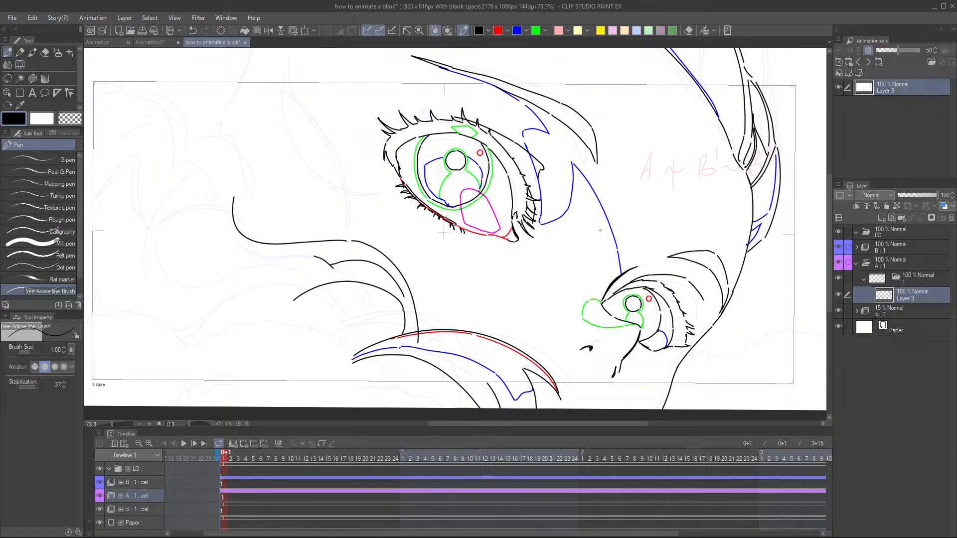
# - Draw a smooth black line running outward from the lower hair lock's outer tip along the bottom of the frame
pyautogui.scroll(-3, 513, 314)
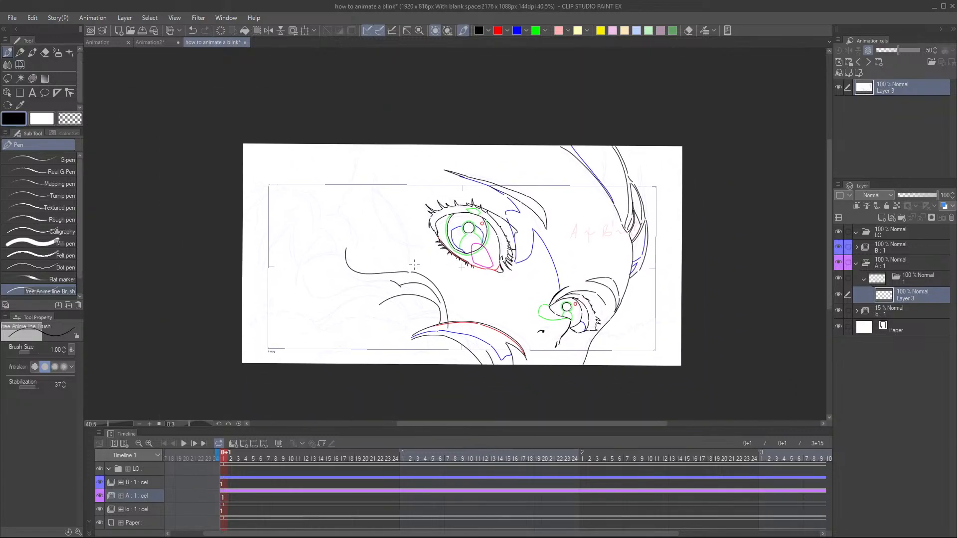
pyautogui.scroll(3, 414, 265)
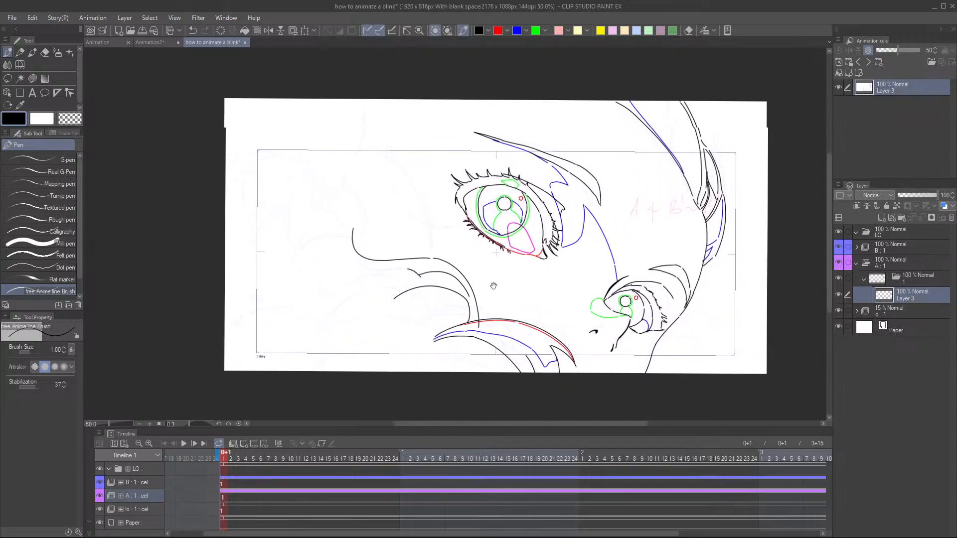
pyautogui.moveTo(494, 286); pyautogui.dragTo(407, 332)
pyautogui.scroll(2, 425, 296)
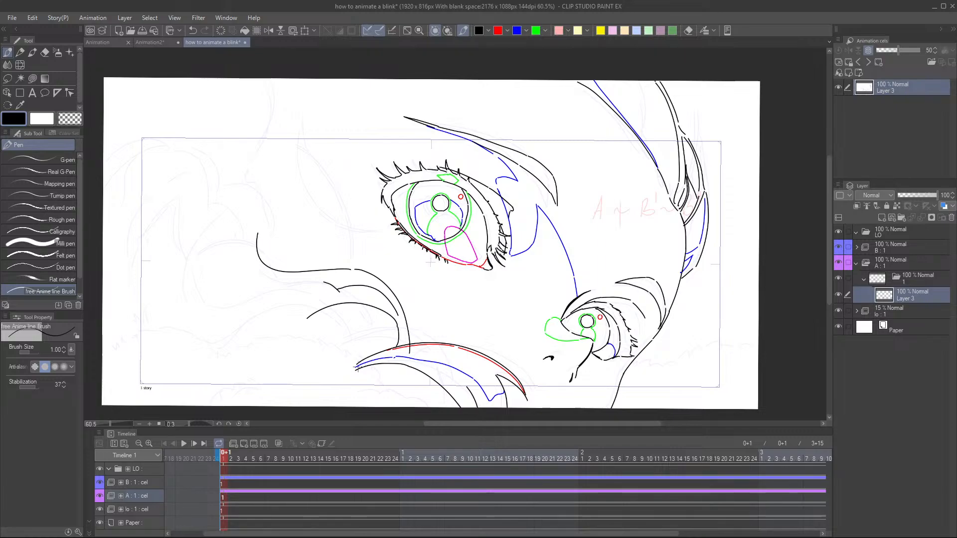
pyautogui.moveTo(356, 369); pyautogui.dragTo(280, 377)
# - Draw the jagged black furry outline arching across the canvas's lower outer corner and down to its lower edge
pyautogui.moveTo(277, 373); pyautogui.dragTo(249, 353)
pyautogui.moveTo(264, 319); pyautogui.dragTo(298, 275)
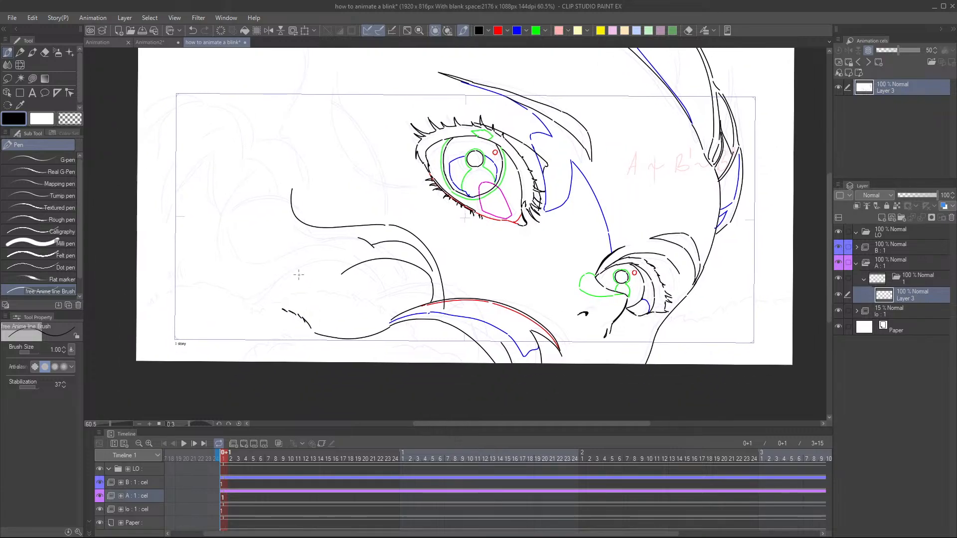
pyautogui.moveTo(280, 309); pyautogui.dragTo(243, 302)
pyautogui.moveTo(154, 333)
pyautogui.mouseDown()
pyautogui.moveTo(202, 308)
pyautogui.moveTo(238, 303)
pyautogui.mouseUp()
pyautogui.moveTo(159, 333); pyautogui.dragTo(141, 322)
pyautogui.moveTo(518, 267); pyautogui.dragTo(499, 287)
pyautogui.scroll(-4, 444, 309)
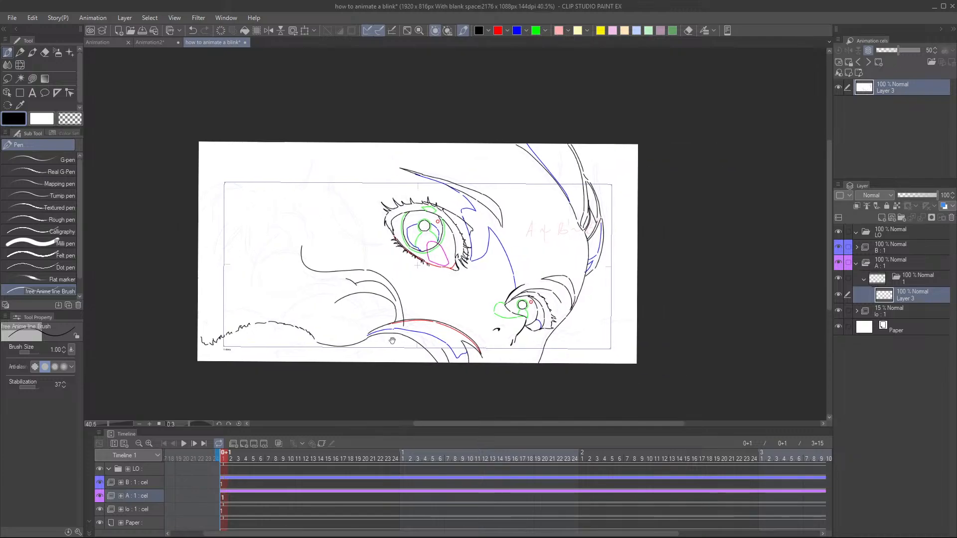
pyautogui.moveTo(391, 340); pyautogui.dragTo(369, 344)
pyautogui.scroll(2, 368, 345)
pyautogui.scroll(1, 337, 322)
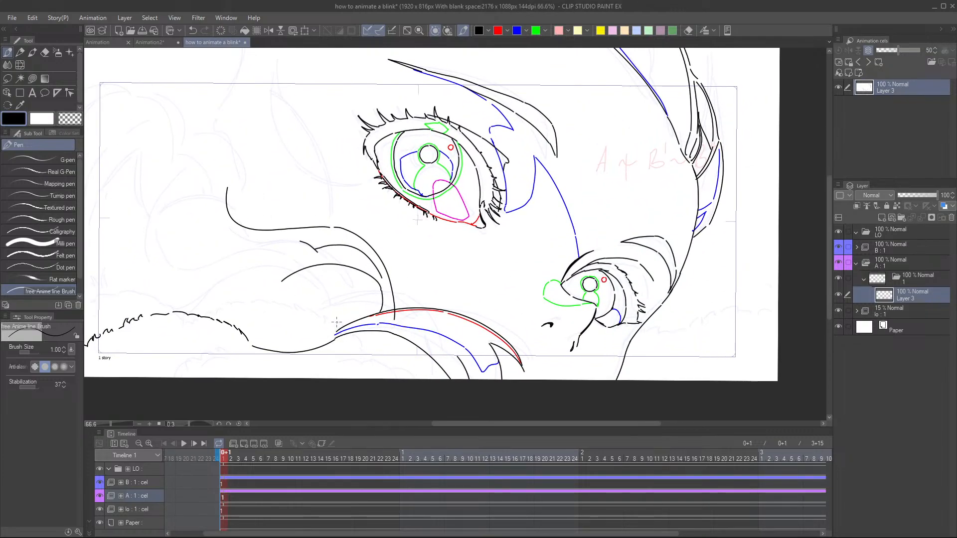
pyautogui.moveTo(247, 338); pyautogui.dragTo(275, 384)
# - Mirror the canvas view horizontally to check the drawing, and restore its normal orientation
pyautogui.scroll(-2, 635, 219)
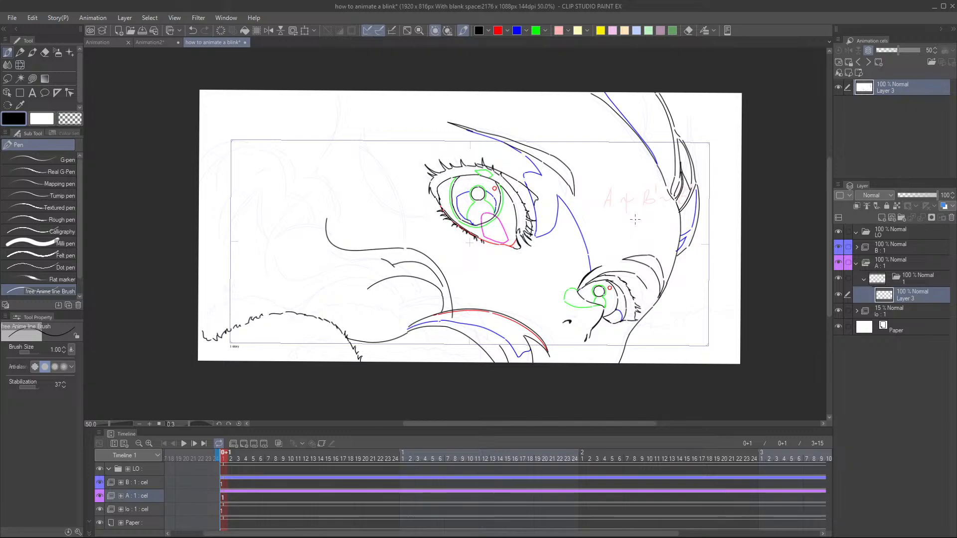
pyautogui.press('h')
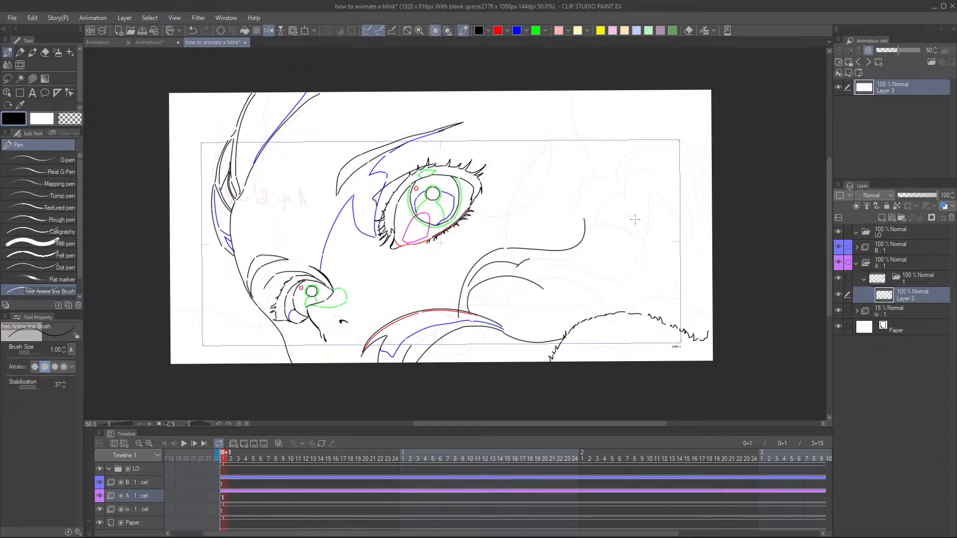
pyautogui.press('h')
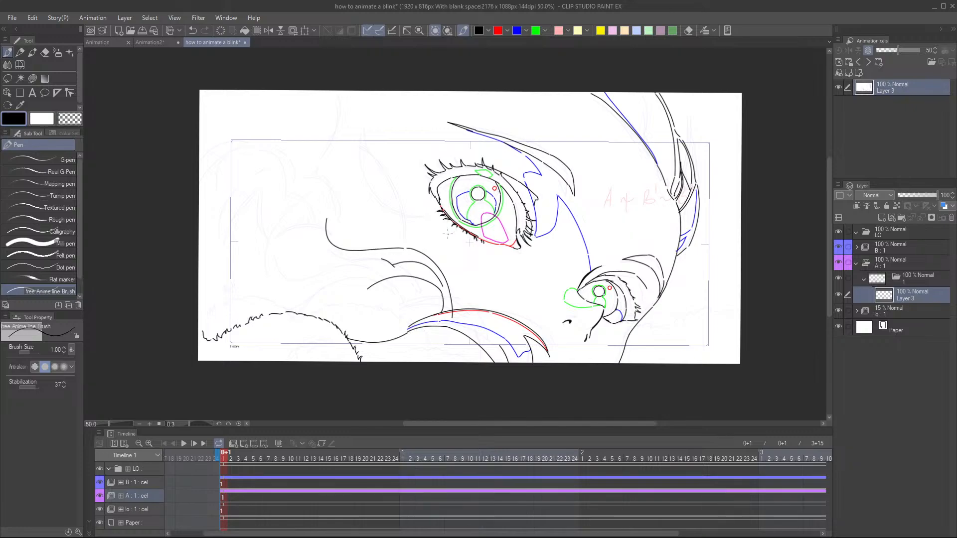
# - Extend the arched strand edge down to the furry outline and draw a rounded black strand curve just above it
pyautogui.scroll(2, 399, 271)
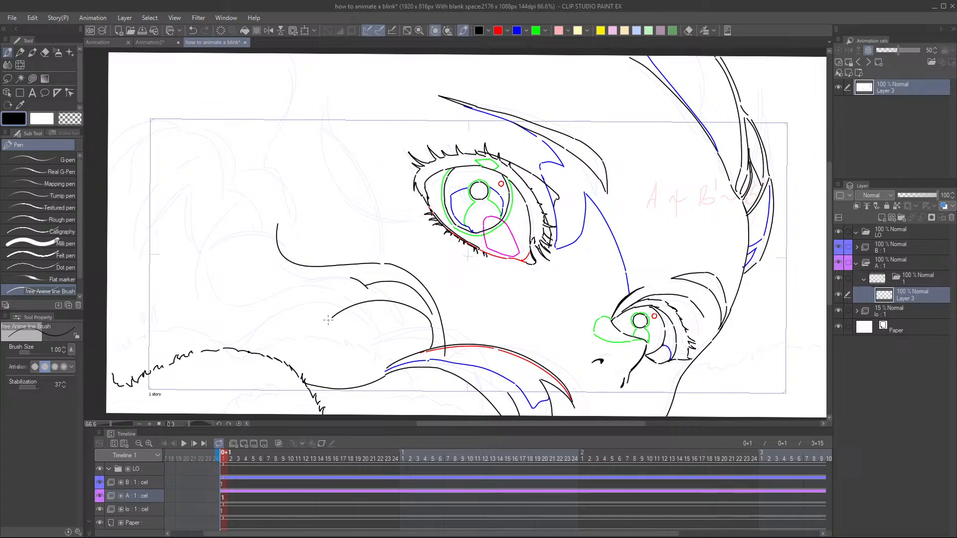
pyautogui.moveTo(333, 315); pyautogui.dragTo(269, 351)
pyautogui.moveTo(221, 303)
pyautogui.mouseDown()
pyautogui.moveTo(283, 319)
pyautogui.moveTo(329, 298)
pyautogui.mouseUp()
# - Draw the outer black hair contour rising from the furry outline, with a second curved line continuing above it
pyautogui.moveTo(173, 341)
pyautogui.mouseDown()
pyautogui.moveTo(190, 351)
pyautogui.moveTo(153, 281)
pyautogui.mouseUp()
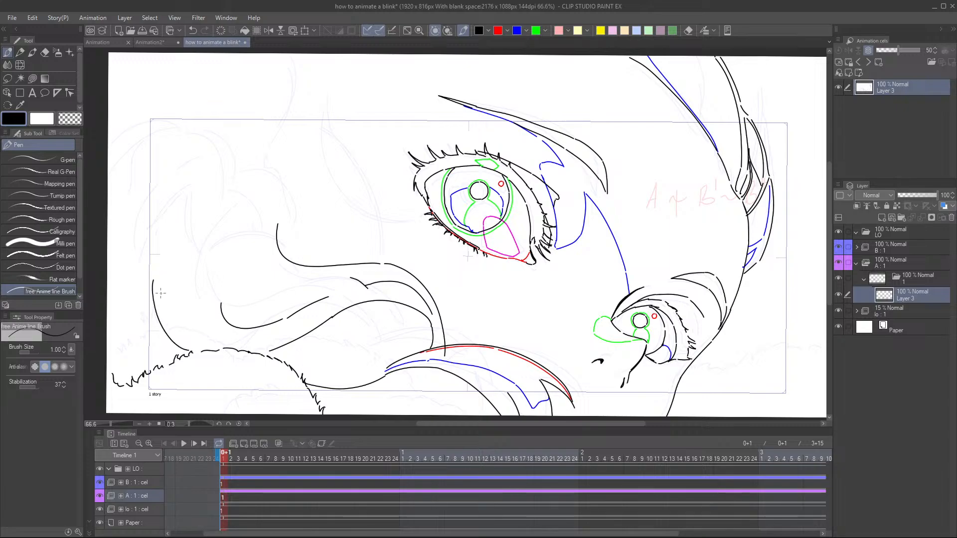
pyautogui.hotkey('ctrl', 'z')
pyautogui.moveTo(187, 352)
pyautogui.mouseDown()
pyautogui.moveTo(172, 343)
pyautogui.moveTo(166, 298)
pyautogui.moveTo(171, 315)
pyautogui.moveTo(212, 239)
pyautogui.mouseUp()
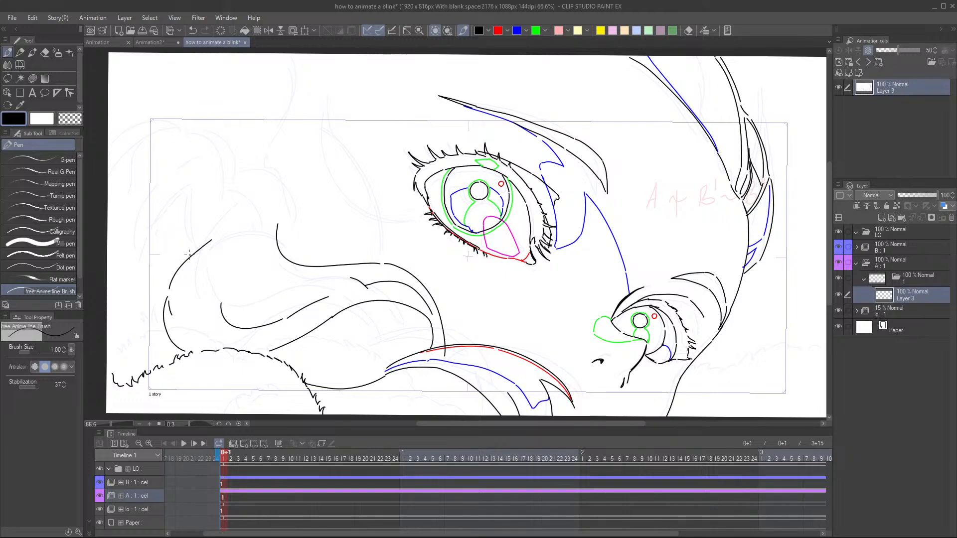
pyautogui.moveTo(186, 254); pyautogui.dragTo(201, 172)
pyautogui.scroll(-3, 483, 189)
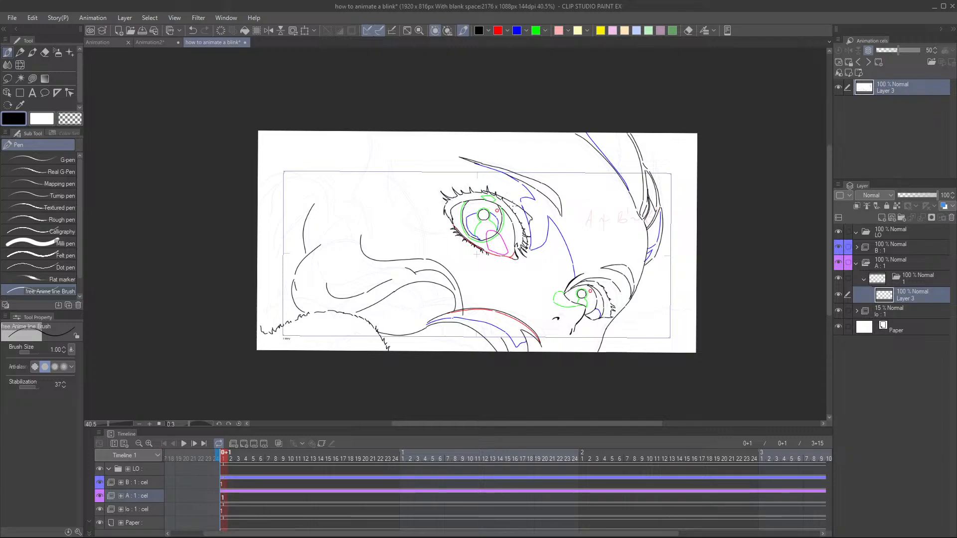
# - Draw the two black edges of a pointed, leaf-shaped hair lock beside the near eye's outer corner
pyautogui.scroll(3, 529, 125)
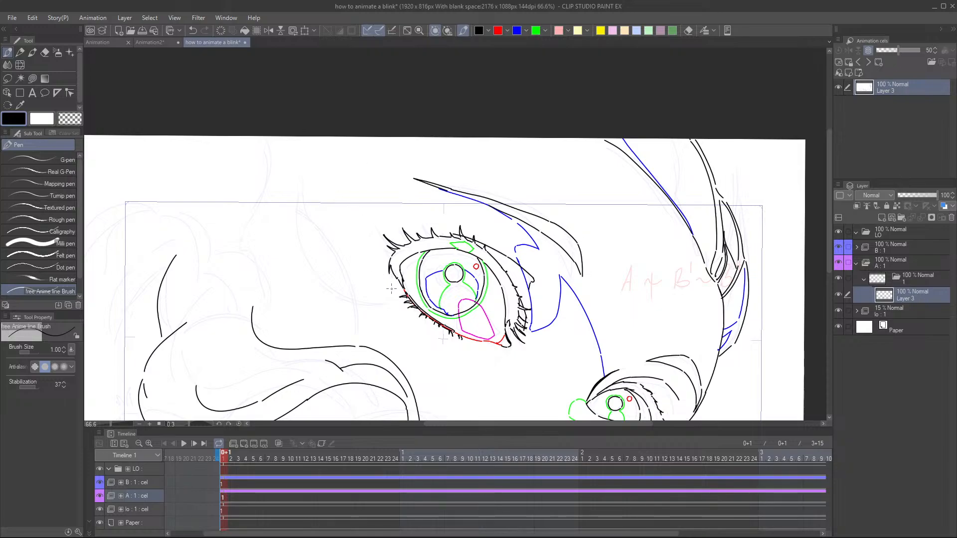
pyautogui.moveTo(396, 315); pyautogui.dragTo(287, 236)
pyautogui.moveTo(288, 236)
pyautogui.mouseDown()
pyautogui.moveTo(332, 276)
pyautogui.moveTo(345, 305)
pyautogui.mouseUp()
pyautogui.hotkey('ctrl', 'z')
pyautogui.moveTo(283, 231)
pyautogui.mouseDown()
pyautogui.moveTo(324, 268)
pyautogui.moveTo(320, 340)
pyautogui.mouseUp()
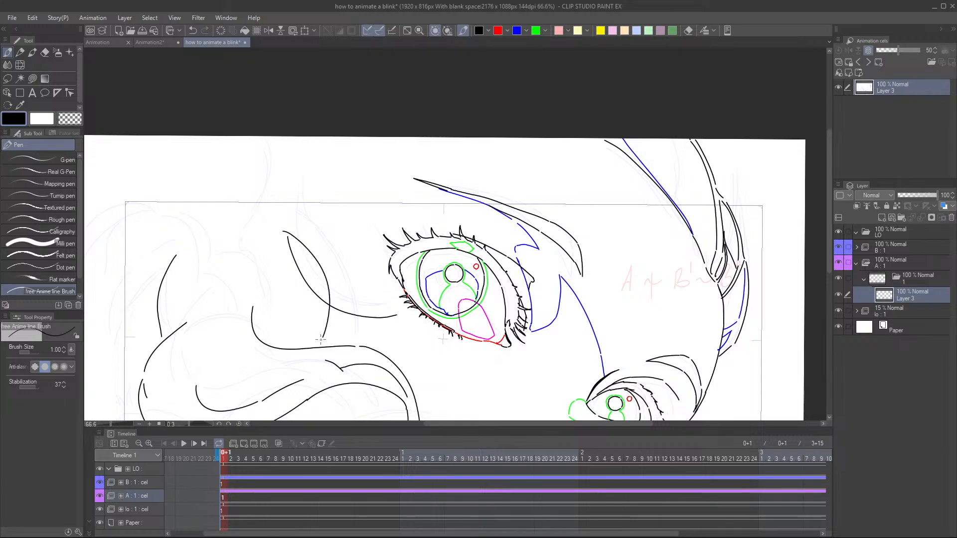
pyautogui.hotkey('ctrl', 'z')
pyautogui.moveTo(288, 237)
pyautogui.mouseDown()
pyautogui.moveTo(356, 305)
pyautogui.moveTo(357, 327)
pyautogui.mouseUp()
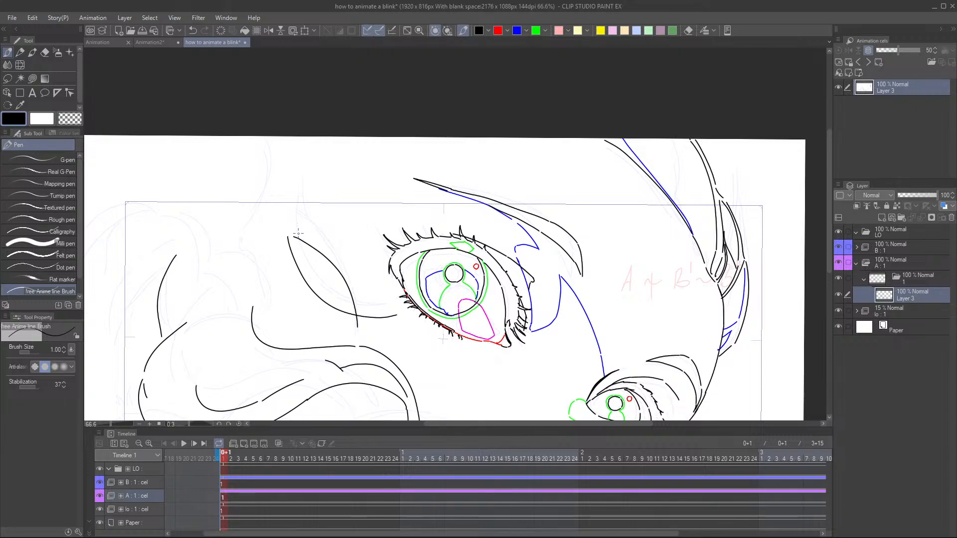
# - Add thin black lines alongside both edges of the leaf-shaped hair lock, starting from its pointed tip
pyautogui.moveTo(294, 237); pyautogui.dragTo(338, 270)
pyautogui.moveTo(289, 233)
pyautogui.mouseDown()
pyautogui.moveTo(302, 273)
pyautogui.moveTo(330, 304)
pyautogui.mouseUp()
pyautogui.scroll(-2, 398, 324)
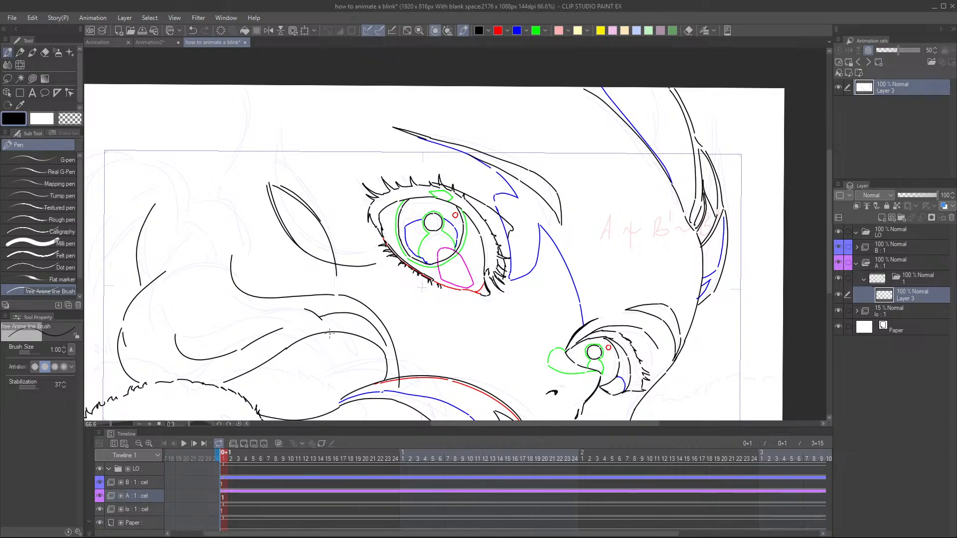
# - Draw the thin black inner strand lines under the arched hair strand and a rounded black strand tip beneath them
pyautogui.moveTo(330, 337); pyautogui.dragTo(333, 388)
pyautogui.moveTo(324, 334); pyautogui.dragTo(336, 371)
pyautogui.moveTo(306, 334)
pyautogui.mouseDown()
pyautogui.moveTo(322, 344)
pyautogui.moveTo(313, 336)
pyautogui.moveTo(339, 370)
pyautogui.mouseUp()
pyautogui.moveTo(274, 391); pyautogui.dragTo(335, 397)
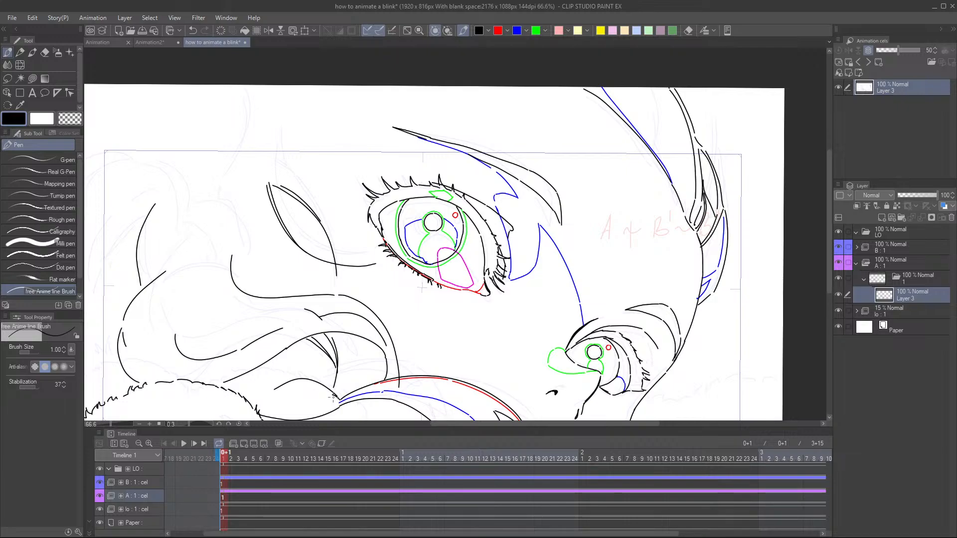
pyautogui.moveTo(325, 395); pyautogui.dragTo(280, 414)
pyautogui.hotkey('ctrl', 'z')
pyautogui.scroll(-4, 397, 342)
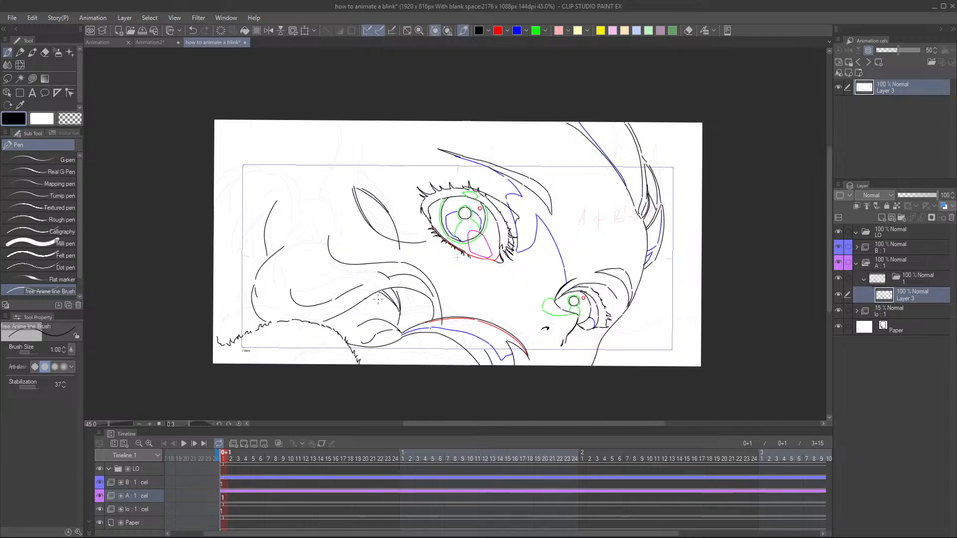
pyautogui.scroll(2, 371, 314)
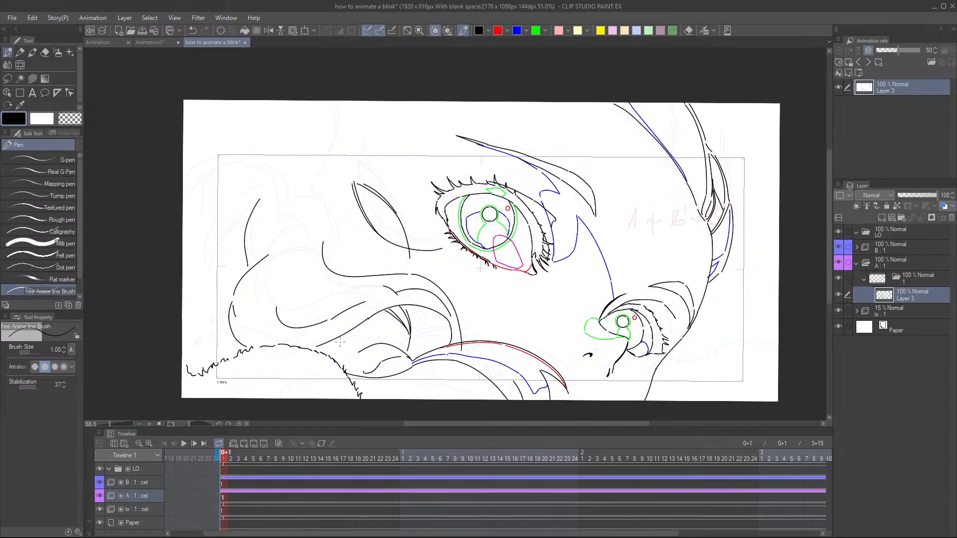
# - Draw a small pointed black hair tuft between the arched strand and the furry outline
pyautogui.moveTo(325, 347)
pyautogui.mouseDown()
pyautogui.moveTo(351, 354)
pyautogui.moveTo(354, 344)
pyautogui.moveTo(321, 327)
pyautogui.moveTo(325, 344)
pyautogui.moveTo(356, 351)
pyautogui.mouseUp()
pyautogui.hotkey('ctrl', 'z')
pyautogui.moveTo(357, 353); pyautogui.dragTo(345, 367)
pyautogui.scroll(-3, 480, 269)
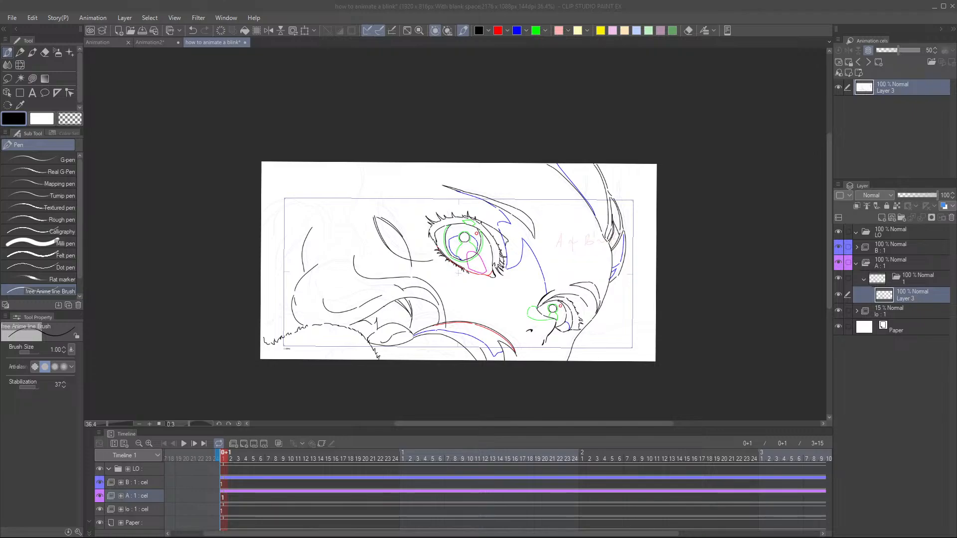
pyautogui.scroll(3, 474, 321)
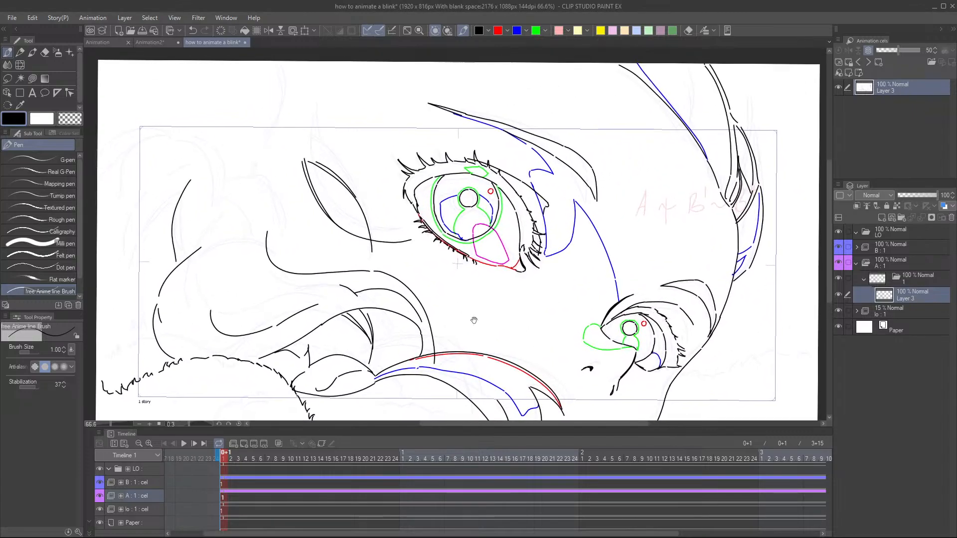
pyautogui.moveTo(474, 320); pyautogui.dragTo(469, 322)
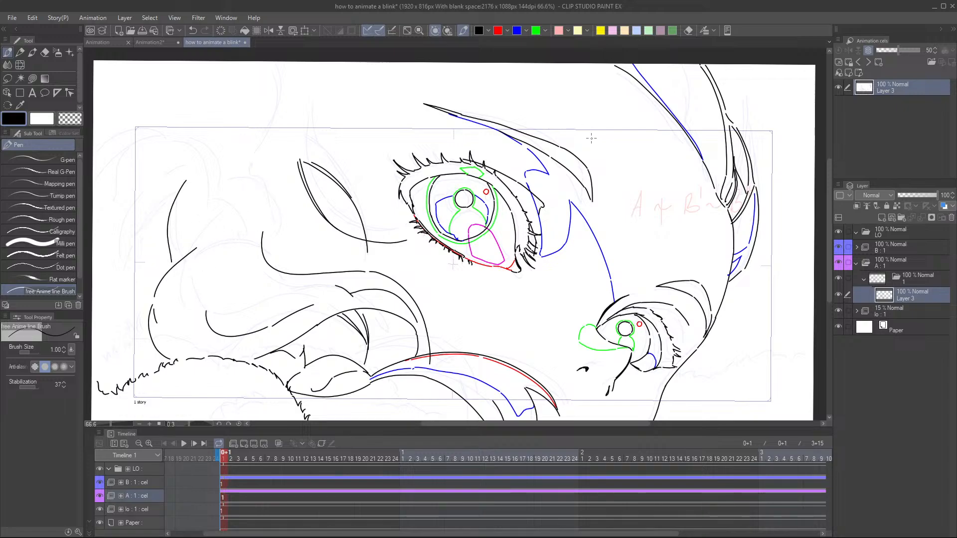
# - Extend the leaf-shaped lock's lines up to the canvas edge and draw the black outer hair strand beside it
pyautogui.moveTo(513, 210); pyautogui.dragTo(511, 235)
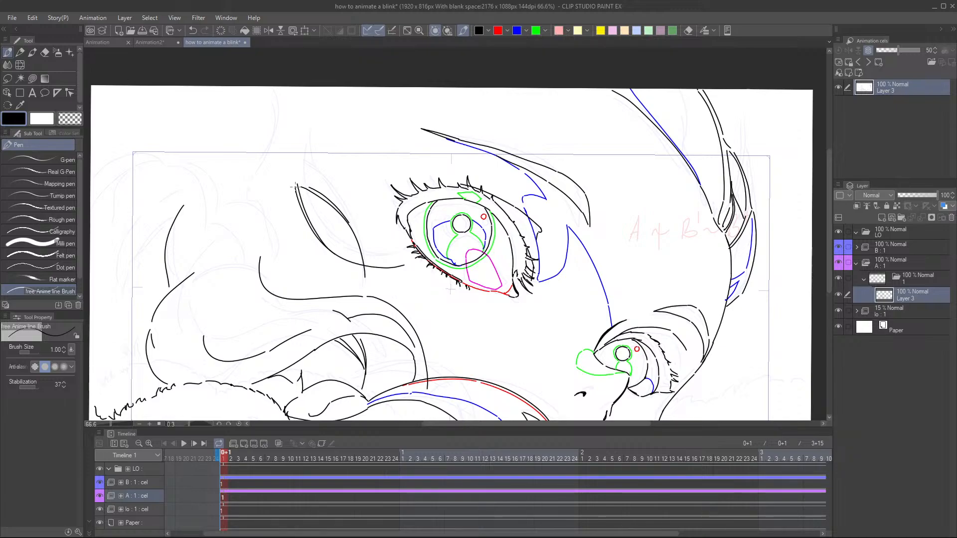
pyautogui.moveTo(295, 187)
pyautogui.mouseDown()
pyautogui.moveTo(283, 91)
pyautogui.moveTo(293, 159)
pyautogui.mouseUp()
pyautogui.moveTo(293, 181)
pyautogui.mouseDown()
pyautogui.moveTo(265, 165)
pyautogui.moveTo(234, 65)
pyautogui.moveTo(257, 147)
pyautogui.moveTo(291, 181)
pyautogui.mouseUp()
pyautogui.scroll(-1, 544, 164)
pyautogui.moveTo(418, 281); pyautogui.dragTo(447, 250)
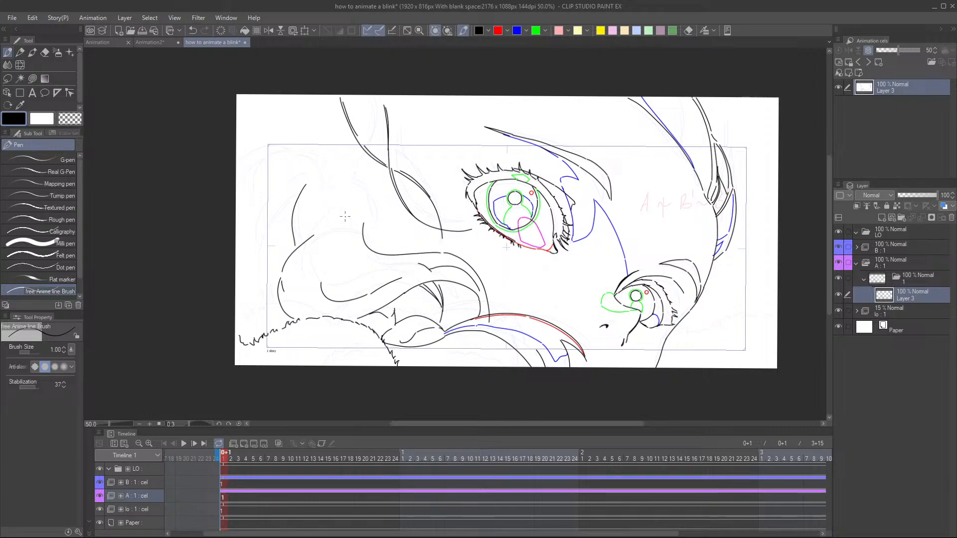
pyautogui.moveTo(333, 168)
pyautogui.mouseDown()
pyautogui.moveTo(360, 195)
pyautogui.moveTo(366, 221)
pyautogui.mouseUp()
pyautogui.moveTo(328, 153); pyautogui.dragTo(330, 95)
pyautogui.moveTo(642, 230); pyautogui.dragTo(640, 207)
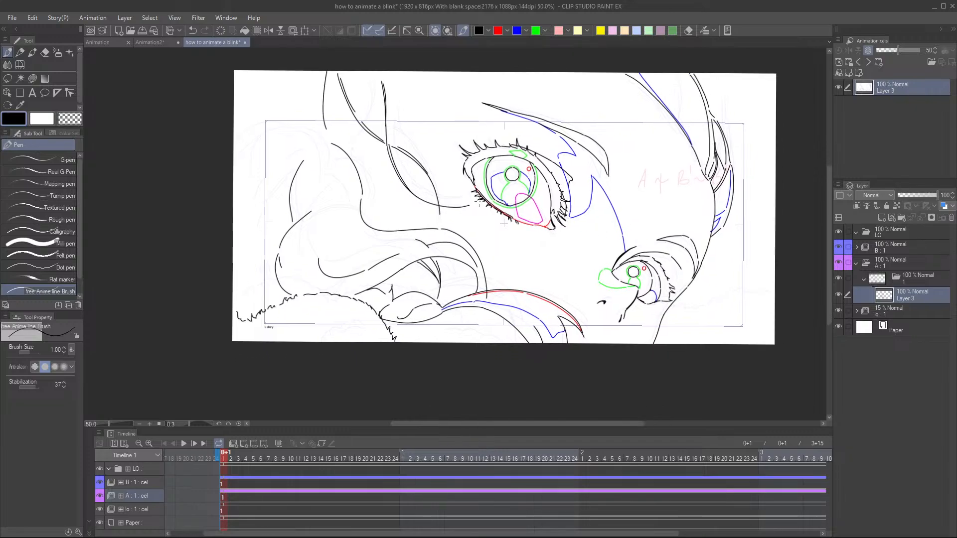
# - Draw black strand lines below the blue line of the red-edged curve, reaching the lower canvas edge
pyautogui.moveTo(555, 292); pyautogui.dragTo(534, 227)
pyautogui.moveTo(505, 280); pyautogui.dragTo(470, 293)
pyautogui.scroll(1, 473, 286)
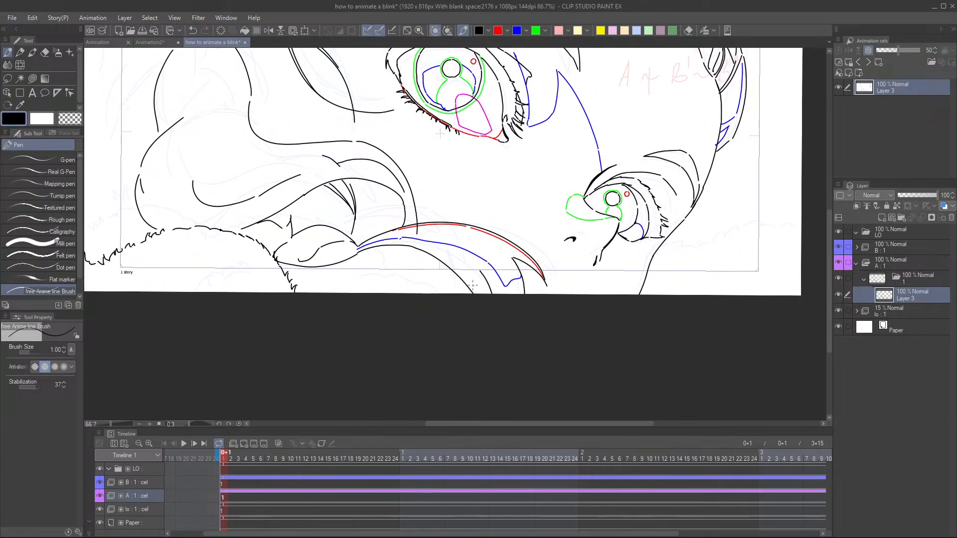
pyautogui.moveTo(524, 275); pyautogui.dragTo(547, 266)
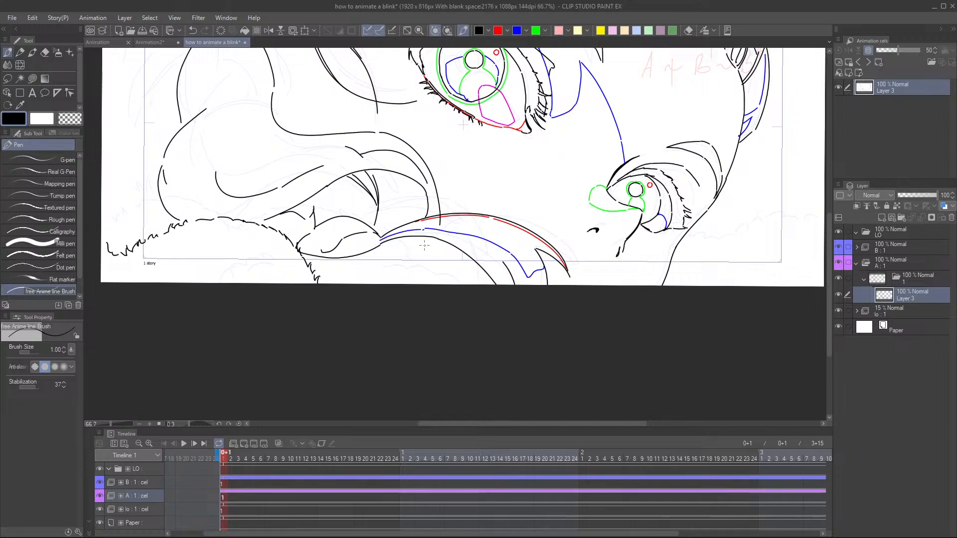
pyautogui.moveTo(431, 238)
pyautogui.mouseDown()
pyautogui.moveTo(423, 245)
pyautogui.moveTo(438, 241)
pyautogui.mouseUp()
pyautogui.moveTo(451, 249)
pyautogui.mouseDown()
pyautogui.moveTo(385, 284)
pyautogui.moveTo(344, 280)
pyautogui.moveTo(397, 285)
pyautogui.moveTo(423, 262)
pyautogui.mouseUp()
pyautogui.hotkey('ctrl', 'z')
pyautogui.moveTo(421, 272); pyautogui.dragTo(469, 260)
pyautogui.moveTo(489, 292); pyautogui.dragTo(478, 341)
pyautogui.moveTo(478, 341)
pyautogui.mouseDown()
pyautogui.moveTo(448, 329)
pyautogui.moveTo(490, 328)
pyautogui.mouseUp()
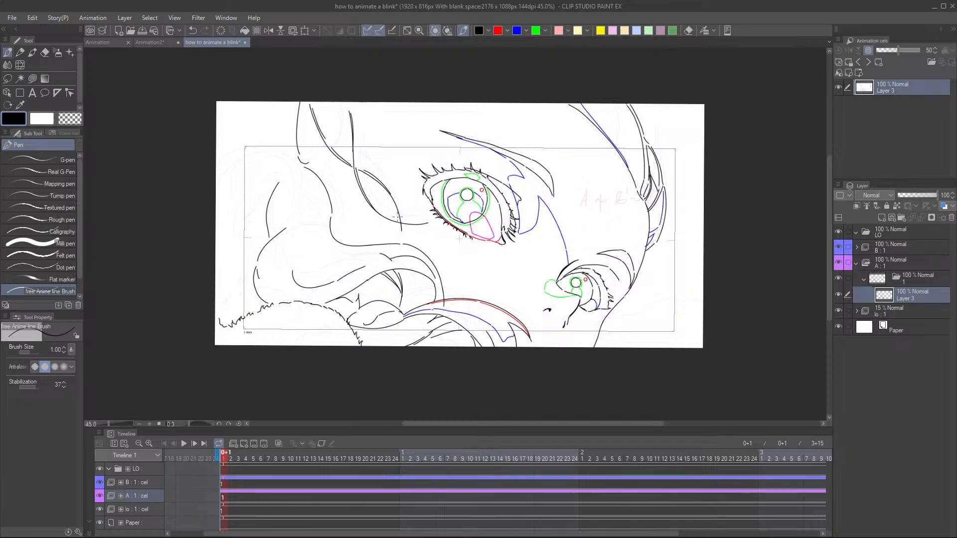
pyautogui.moveTo(437, 297); pyautogui.dragTo(441, 310)
pyautogui.scroll(2, 441, 311)
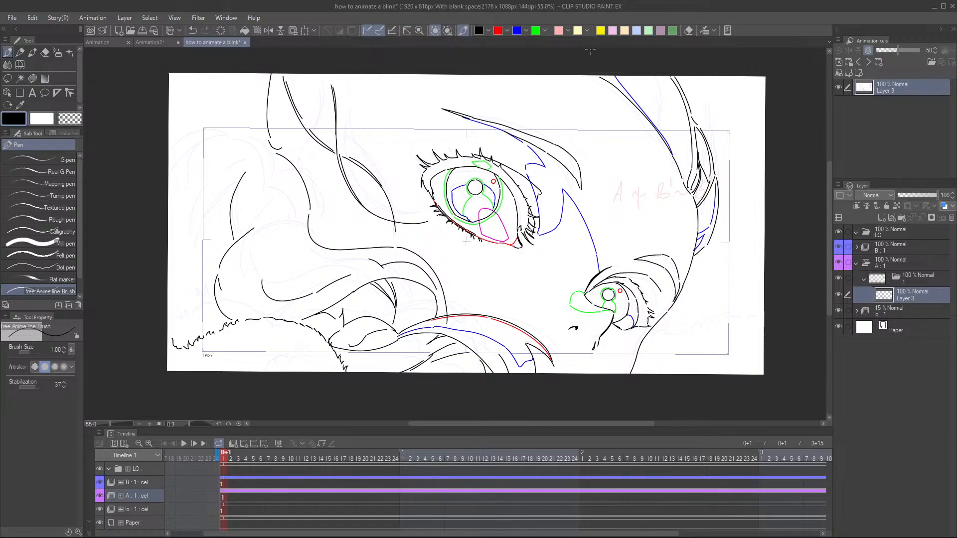
# - Switch to blue and draw a pointed shadow outline on the cheek beside the arched strand's outer edge
pyautogui.click(517, 31)
pyautogui.moveTo(510, 311); pyautogui.dragTo(484, 283)
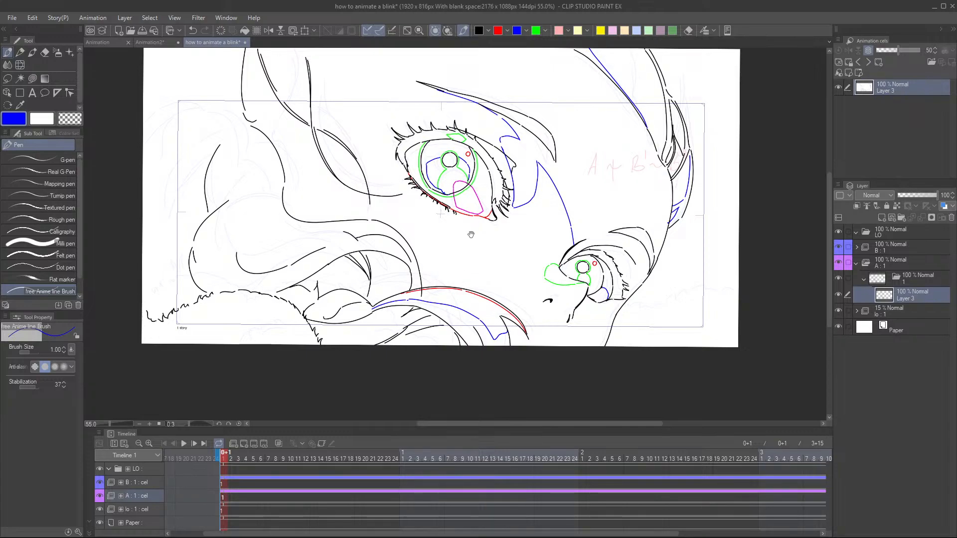
pyautogui.moveTo(470, 235); pyautogui.dragTo(462, 244)
pyautogui.scroll(2, 425, 268)
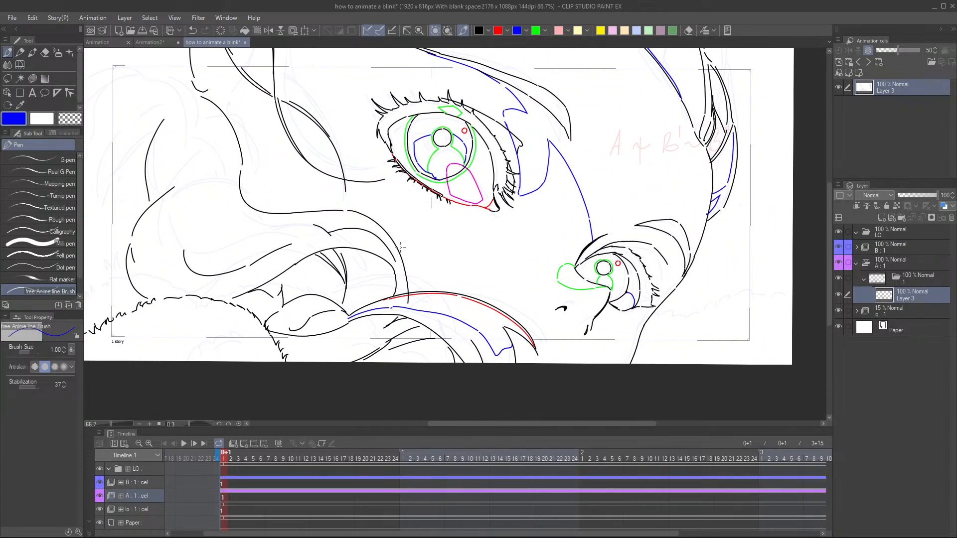
pyautogui.moveTo(399, 248); pyautogui.dragTo(433, 287)
pyautogui.hotkey('ctrl', 'z')
pyautogui.moveTo(398, 244)
pyautogui.mouseDown()
pyautogui.moveTo(434, 277)
pyautogui.moveTo(437, 297)
pyautogui.mouseUp()
pyautogui.hotkey('ctrl', 'z')
pyautogui.moveTo(396, 243)
pyautogui.mouseDown()
pyautogui.moveTo(434, 268)
pyautogui.moveTo(439, 290)
pyautogui.mouseUp()
pyautogui.moveTo(414, 262)
pyautogui.mouseDown()
pyautogui.moveTo(435, 289)
pyautogui.moveTo(438, 280)
pyautogui.mouseUp()
pyautogui.hotkey('ctrl', 'z')
pyautogui.hotkey('ctrl', 'z')
pyautogui.moveTo(402, 255); pyautogui.dragTo(436, 283)
pyautogui.hotkey('ctrl', 'z')
pyautogui.moveTo(401, 256); pyautogui.dragTo(439, 284)
pyautogui.scroll(-2, 374, 242)
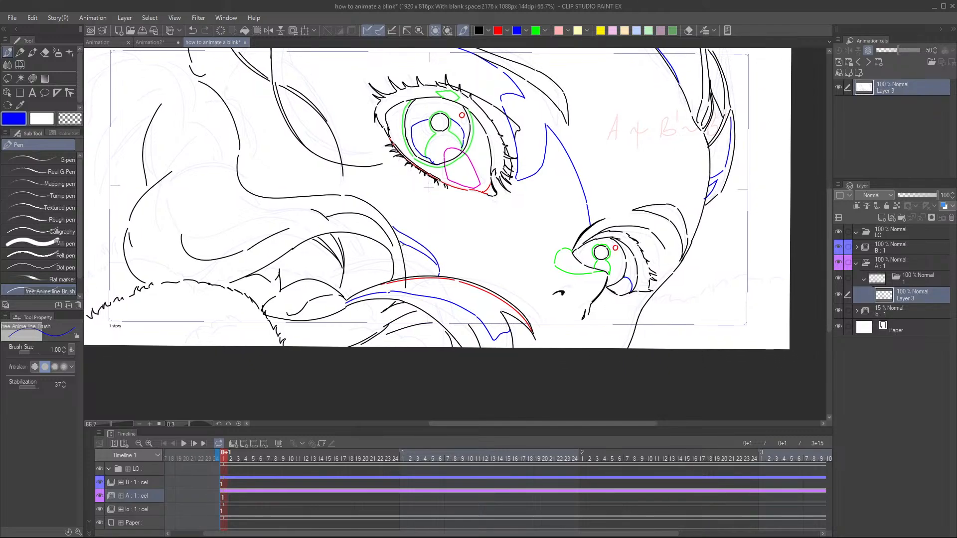
pyautogui.scroll(-2, 473, 248)
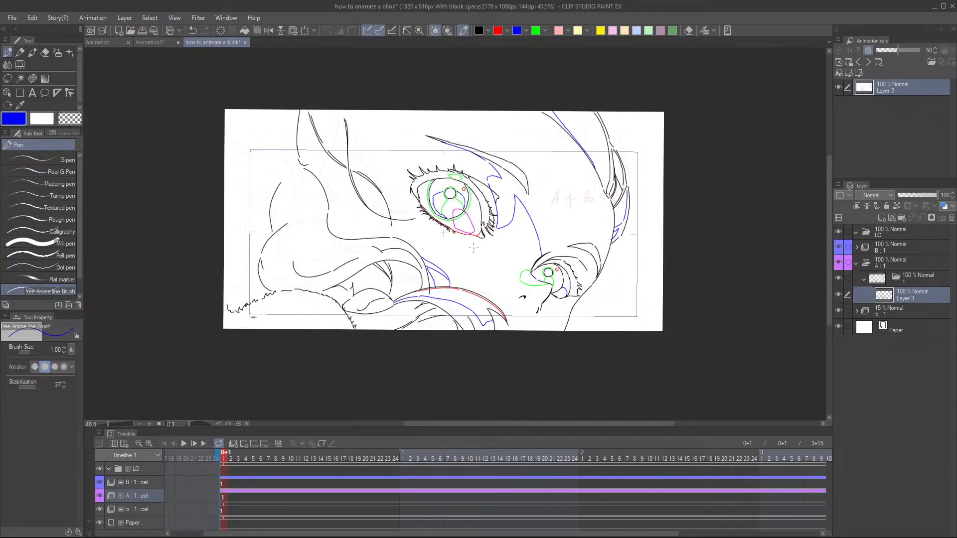
# - Draw a curved blue shadow line inside the arch of the hair strand, down to the strand tip below
pyautogui.scroll(2, 473, 247)
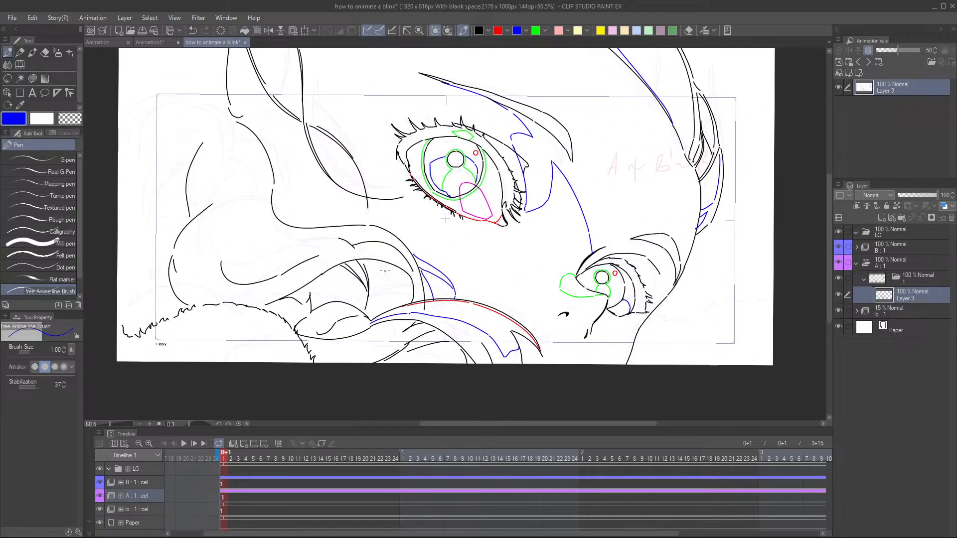
pyautogui.moveTo(390, 263)
pyautogui.mouseDown()
pyautogui.moveTo(387, 288)
pyautogui.moveTo(365, 314)
pyautogui.mouseUp()
pyautogui.scroll(-2, 548, 204)
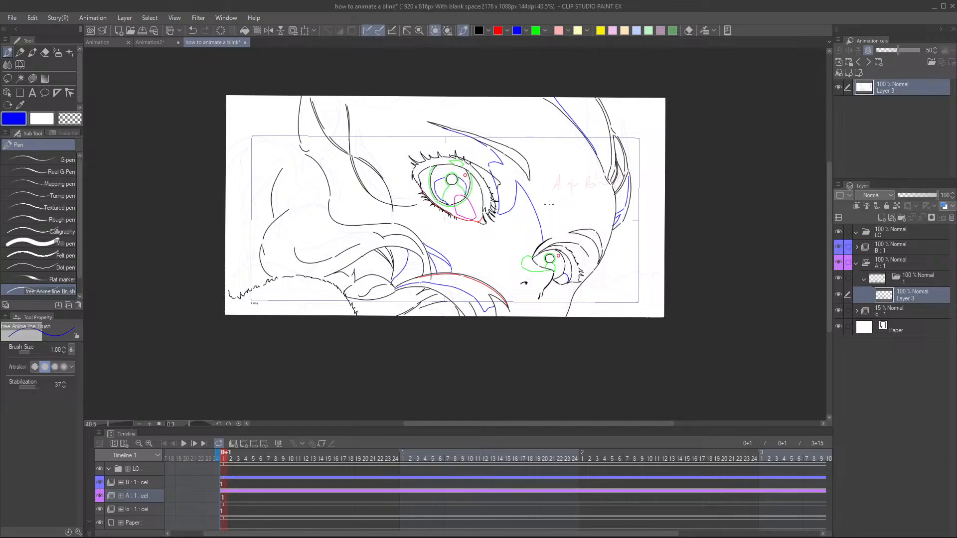
pyautogui.scroll(2, 409, 221)
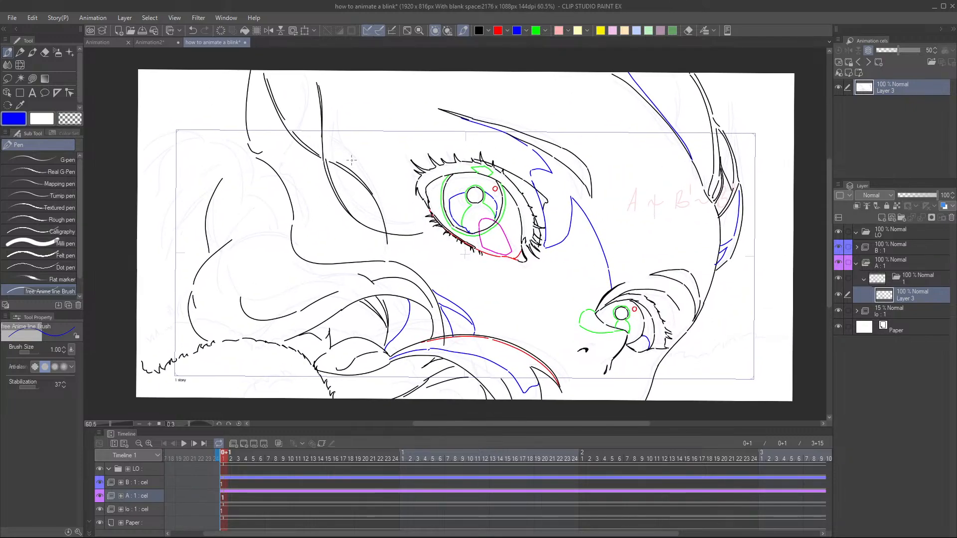
# - Draw a pointed blue shadow across the leaf-shaped lock and a blue shadow line linking it to the near eyebrow's tip
pyautogui.moveTo(355, 162); pyautogui.dragTo(336, 217)
pyautogui.moveTo(315, 164); pyautogui.dragTo(336, 219)
pyautogui.moveTo(350, 160)
pyautogui.mouseDown()
pyautogui.moveTo(332, 128)
pyautogui.moveTo(333, 96)
pyautogui.moveTo(317, 101)
pyautogui.moveTo(413, 119)
pyautogui.mouseUp()
pyautogui.hotkey('ctrl', 'z')
pyautogui.moveTo(309, 103); pyautogui.dragTo(418, 113)
pyautogui.hotkey('ctrl', 'z')
pyautogui.moveTo(322, 99); pyautogui.dragTo(406, 114)
pyautogui.scroll(-3, 581, 228)
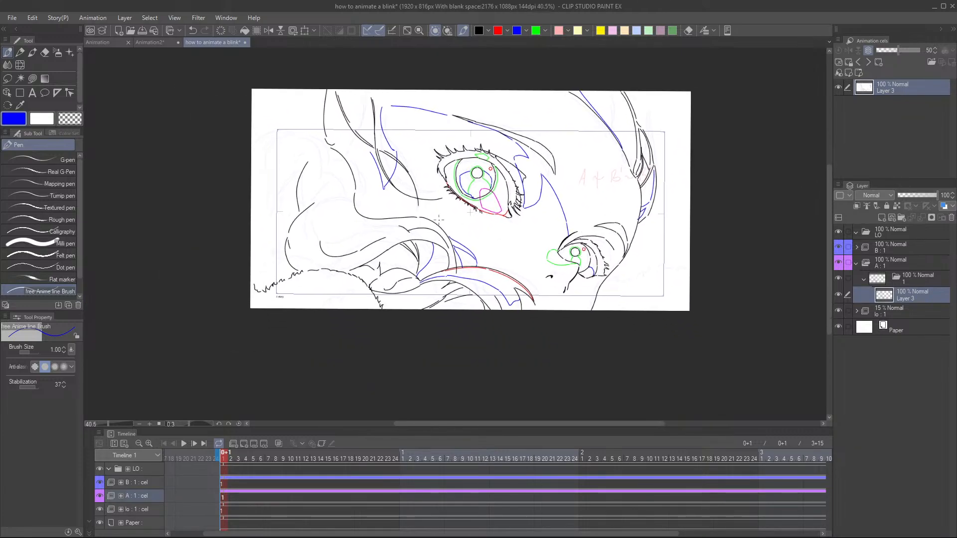
# - Draw a blue crescent-shaped shadow with a pointed end inside the curled lower hair strand, and save the document
pyautogui.scroll(2, 438, 219)
pyautogui.scroll(1, 403, 271)
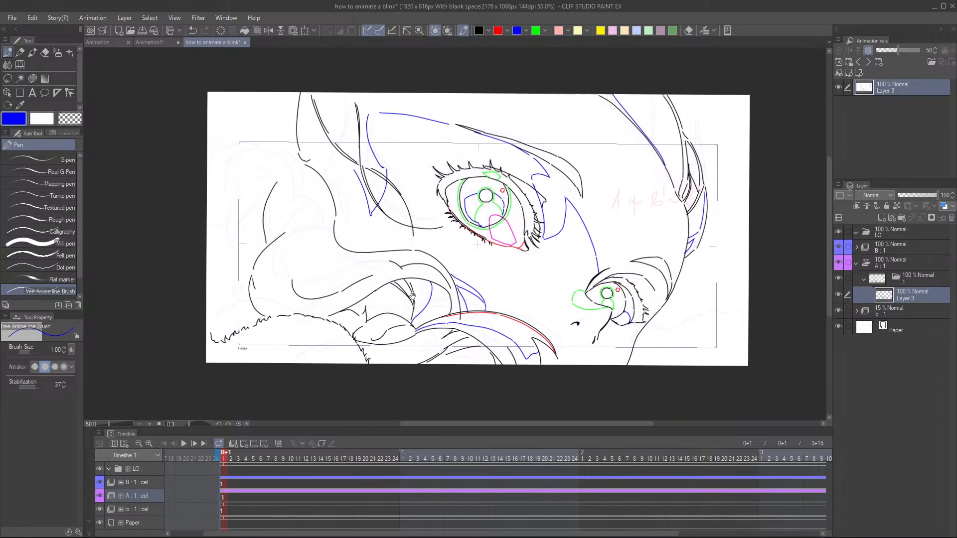
pyautogui.scroll(1, 365, 308)
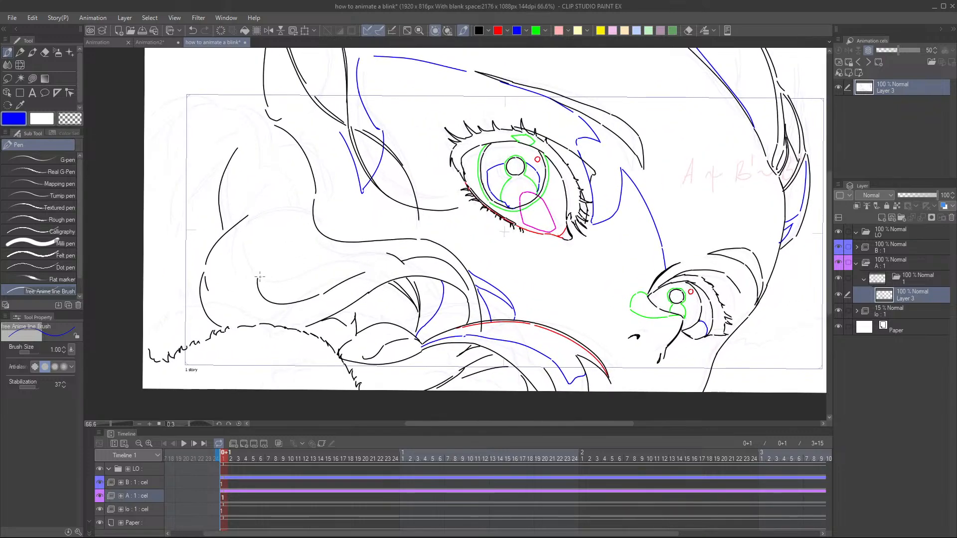
pyautogui.moveTo(258, 280)
pyautogui.mouseDown()
pyautogui.moveTo(274, 252)
pyautogui.moveTo(276, 269)
pyautogui.moveTo(294, 282)
pyautogui.moveTo(333, 283)
pyautogui.mouseUp()
pyautogui.hotkey('ctrl', 'z')
pyautogui.moveTo(277, 271)
pyautogui.mouseDown()
pyautogui.moveTo(331, 288)
pyautogui.moveTo(337, 272)
pyautogui.moveTo(358, 265)
pyautogui.moveTo(329, 278)
pyautogui.moveTo(355, 265)
pyautogui.mouseUp()
pyautogui.scroll(-2, 355, 264)
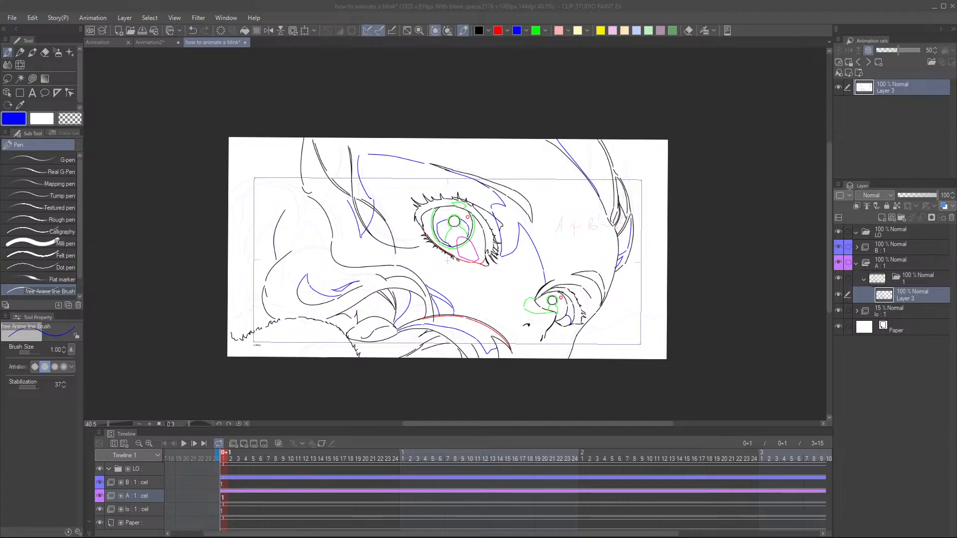
pyautogui.scroll(1, 447, 309)
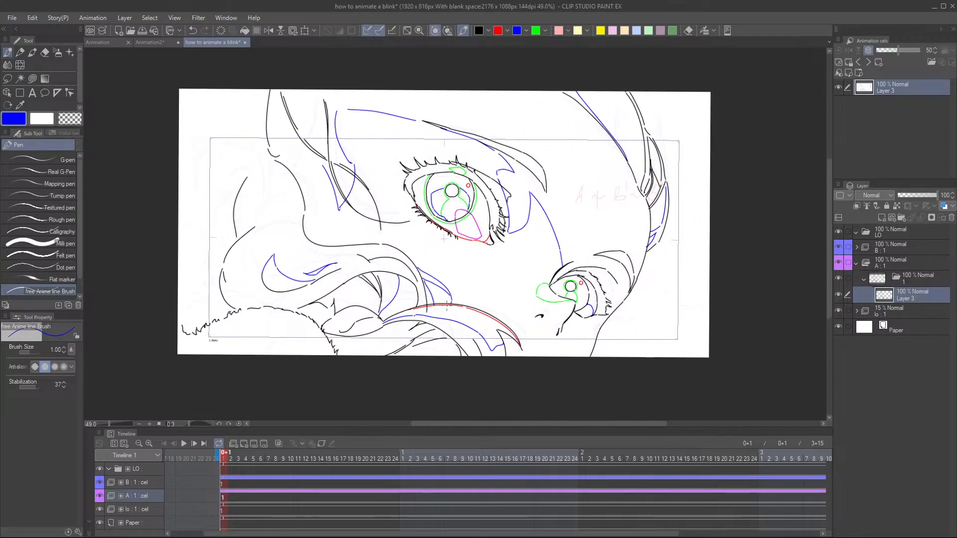
pyautogui.scroll(1, 447, 308)
pyautogui.hotkey('ctrl', 's')
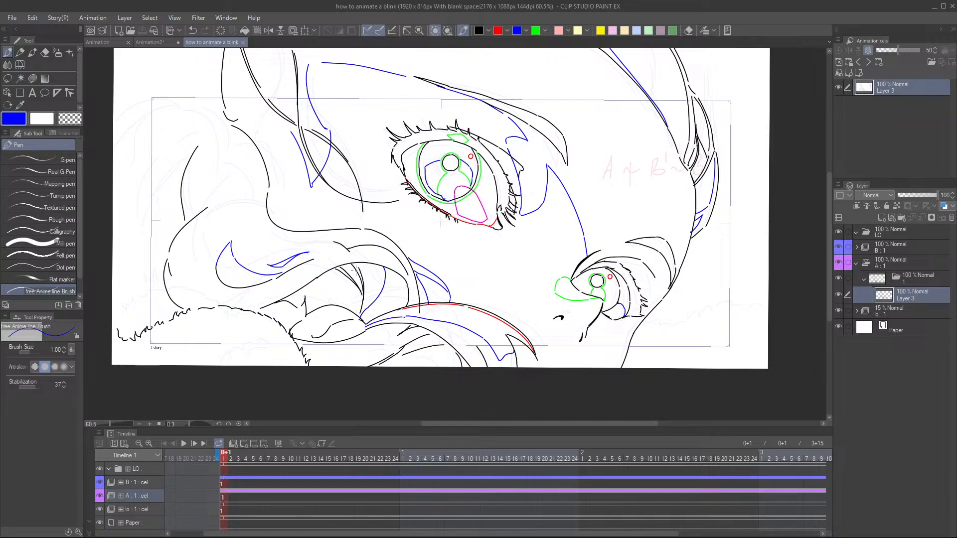
# - Draw a blue shadow line just under the arched strand's upper edge, closing its starting end with a short stroke
pyautogui.moveTo(421, 291); pyautogui.dragTo(414, 296)
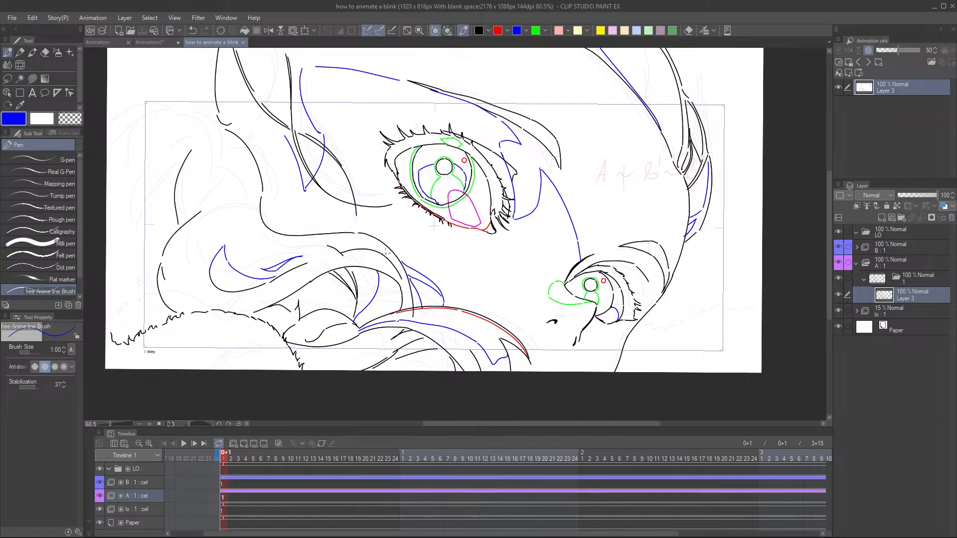
pyautogui.moveTo(377, 243)
pyautogui.mouseDown()
pyautogui.moveTo(400, 271)
pyautogui.moveTo(377, 242)
pyautogui.moveTo(339, 236)
pyautogui.moveTo(304, 250)
pyautogui.mouseUp()
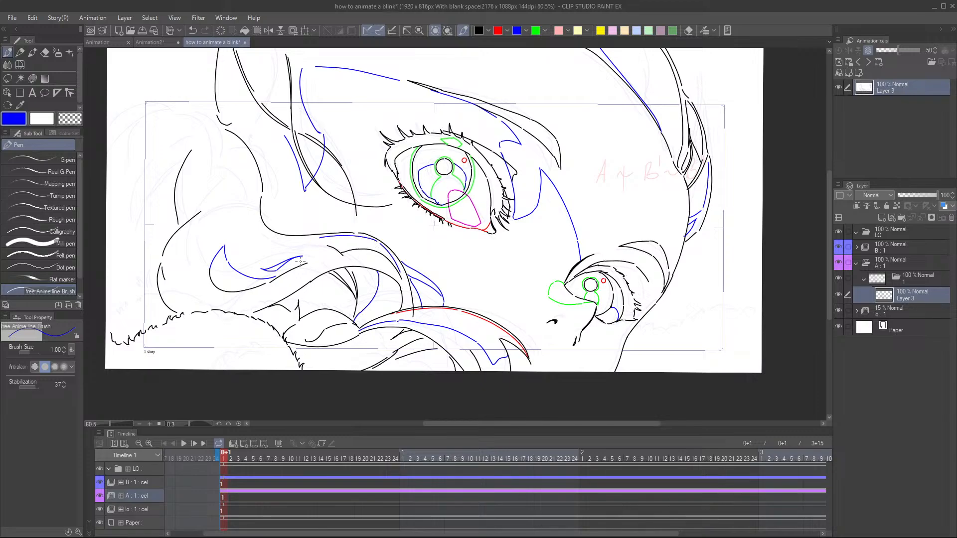
pyautogui.moveTo(320, 240); pyautogui.dragTo(334, 247)
pyautogui.moveTo(467, 293); pyautogui.dragTo(470, 298)
pyautogui.scroll(-2, 470, 297)
pyautogui.moveTo(382, 264); pyautogui.dragTo(380, 290)
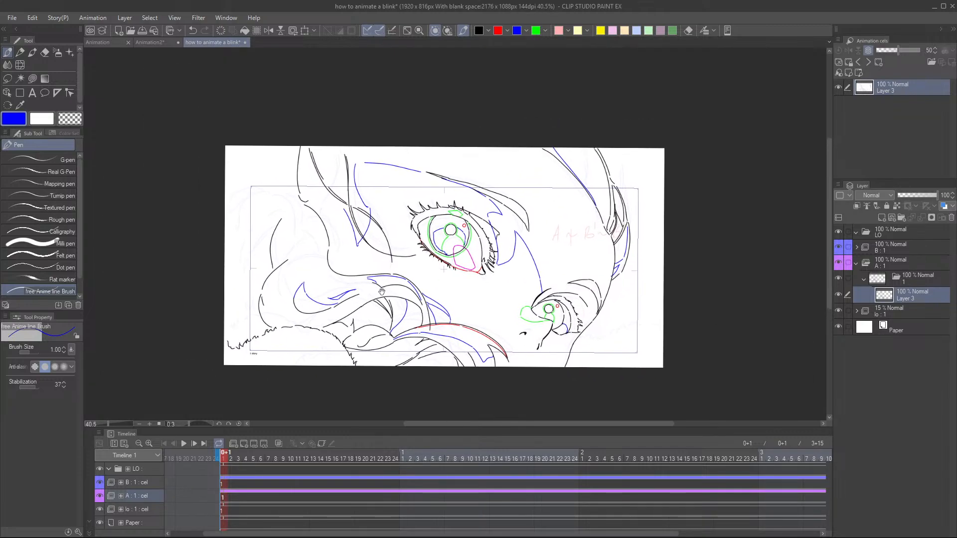
pyautogui.scroll(2, 381, 285)
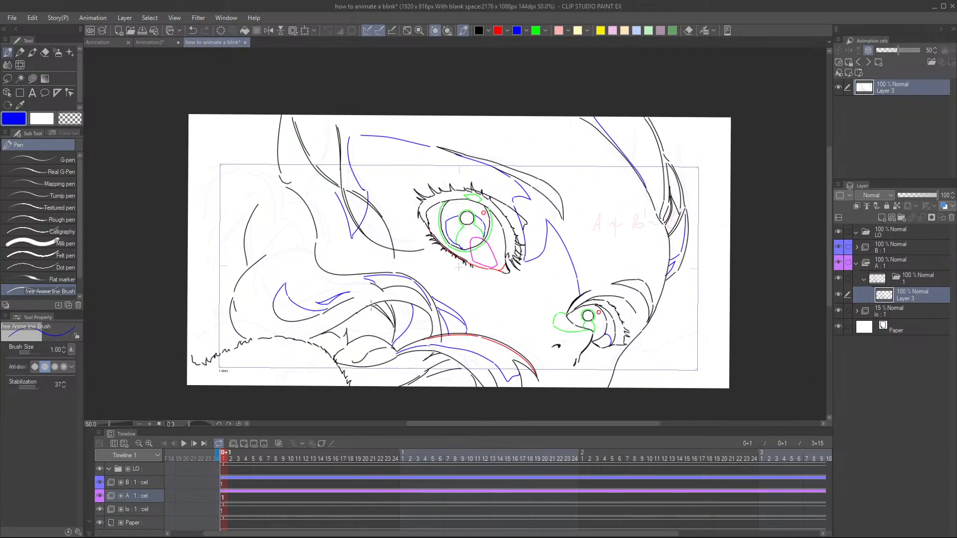
# - Draw blue pointed shadow outlines along the outermost hair strand, from above its tip down to the furry outline
pyautogui.moveTo(386, 277); pyautogui.dragTo(393, 276)
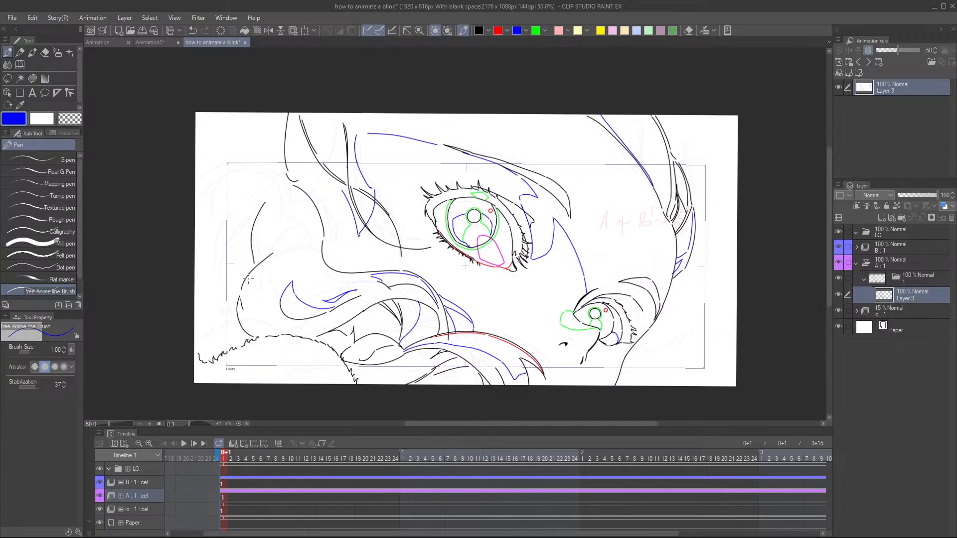
pyautogui.moveTo(228, 282)
pyautogui.mouseDown()
pyautogui.moveTo(230, 260)
pyautogui.moveTo(269, 336)
pyautogui.mouseUp()
pyautogui.moveTo(224, 284); pyautogui.dragTo(203, 289)
pyautogui.moveTo(254, 265)
pyautogui.mouseDown()
pyautogui.moveTo(226, 218)
pyautogui.moveTo(247, 173)
pyautogui.moveTo(265, 162)
pyautogui.moveTo(251, 223)
pyautogui.mouseUp()
pyautogui.scroll(-3, 620, 261)
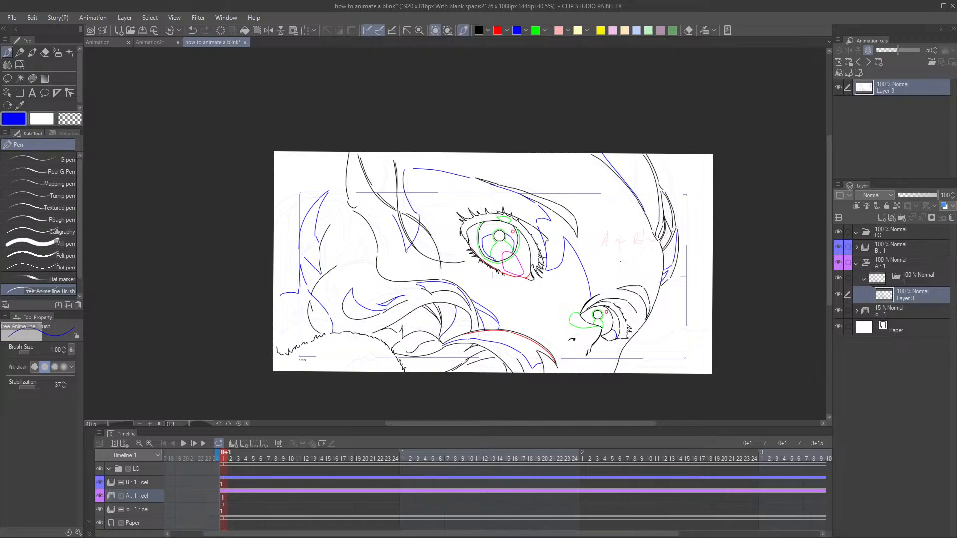
# - Draw two small pointed blue shadow shapes inside the upper bend of the long outer hair strand
pyautogui.moveTo(325, 220); pyautogui.dragTo(251, 248)
pyautogui.scroll(2, 246, 248)
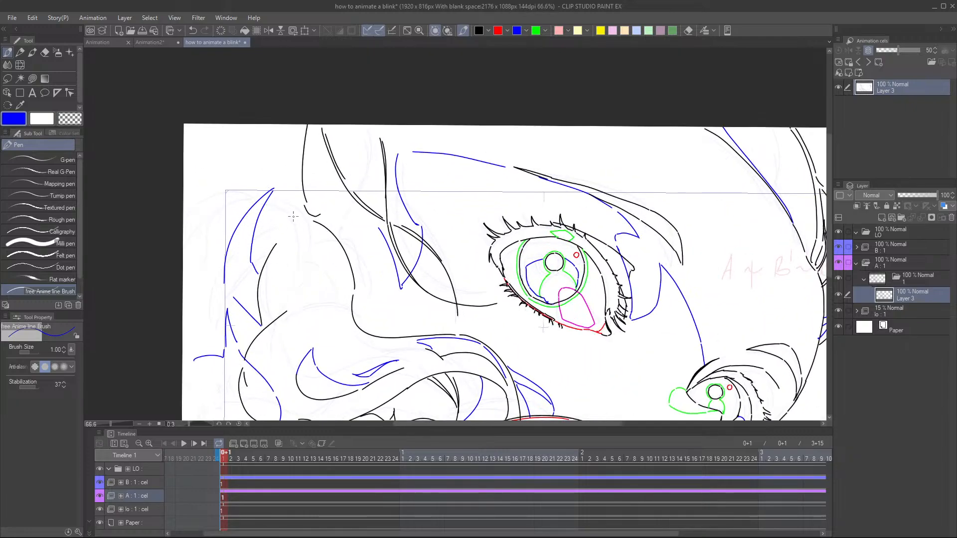
pyautogui.moveTo(294, 201)
pyautogui.mouseDown()
pyautogui.moveTo(290, 240)
pyautogui.moveTo(301, 233)
pyautogui.mouseUp()
pyautogui.moveTo(291, 193); pyautogui.dragTo(307, 226)
pyautogui.moveTo(306, 234); pyautogui.dragTo(316, 285)
pyautogui.moveTo(309, 233)
pyautogui.mouseDown()
pyautogui.moveTo(333, 251)
pyautogui.moveTo(316, 282)
pyautogui.mouseUp()
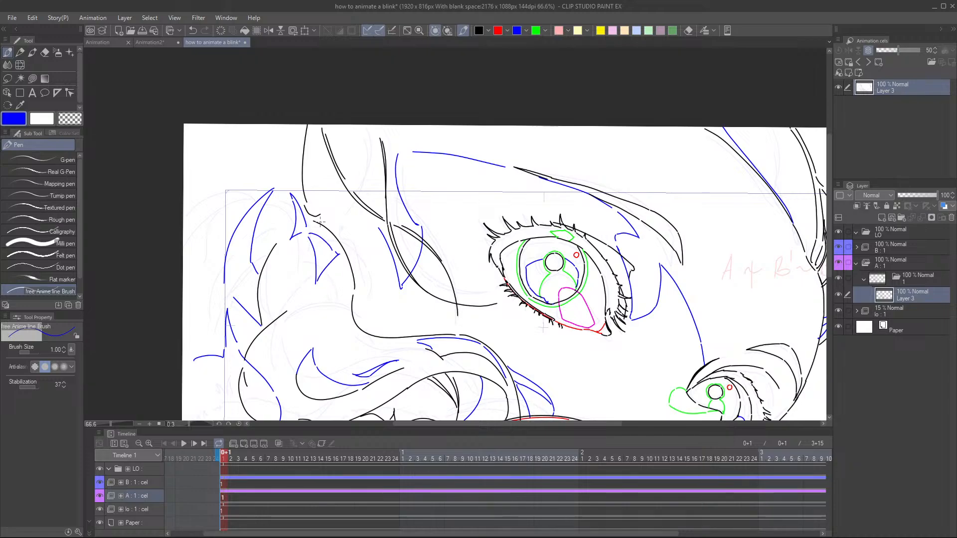
pyautogui.scroll(-1, 339, 277)
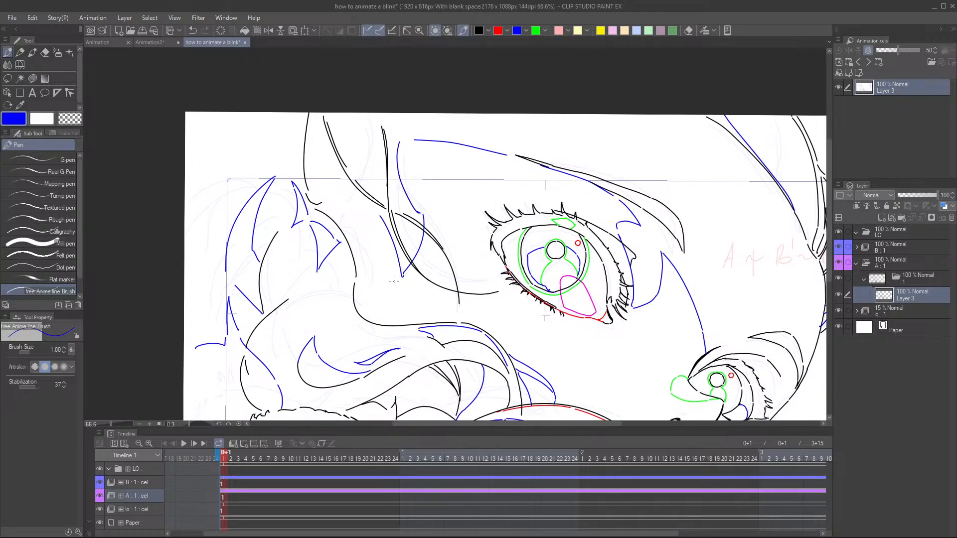
# - Draw blue jagged shadow lines inside the furry collar outline beneath the hair, running down to the canvas edge
pyautogui.scroll(-2, 394, 306)
pyautogui.scroll(-2, 390, 310)
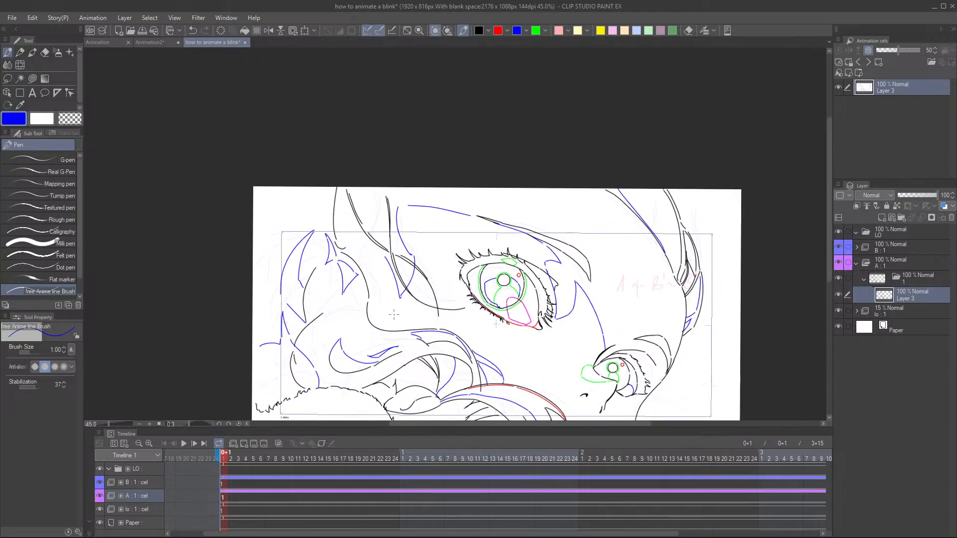
pyautogui.scroll(2, 539, 379)
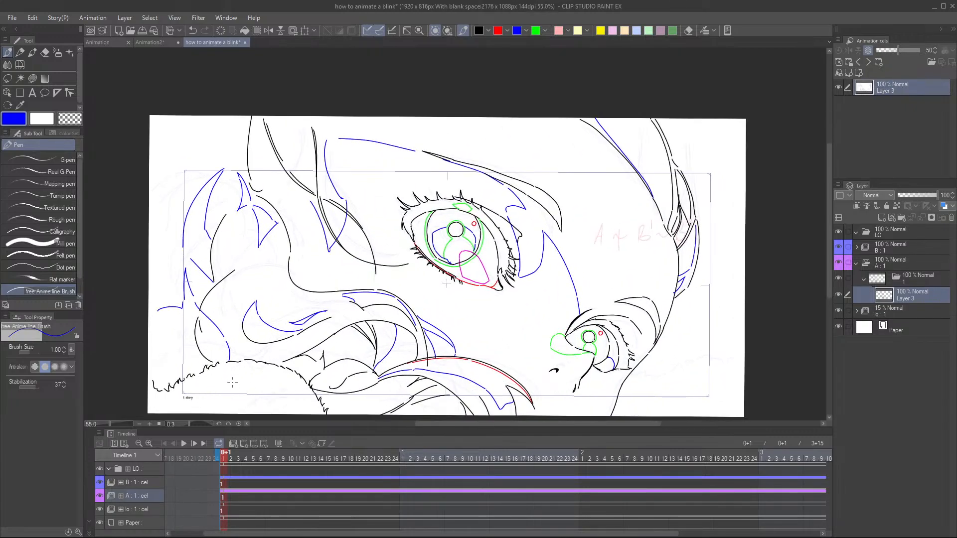
pyautogui.scroll(-1, 259, 374)
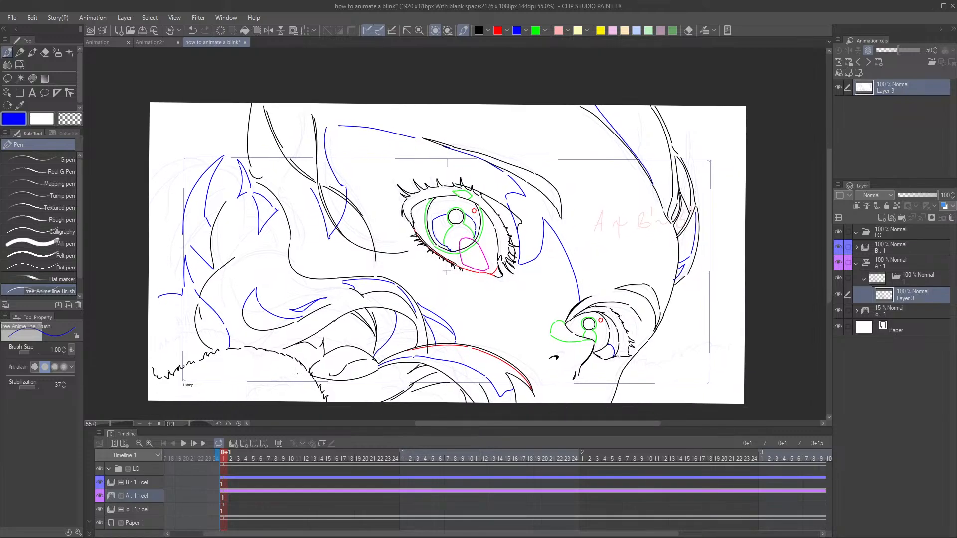
pyautogui.moveTo(296, 369); pyautogui.dragTo(320, 402)
pyautogui.moveTo(287, 363)
pyautogui.mouseDown()
pyautogui.moveTo(297, 373)
pyautogui.moveTo(284, 371)
pyautogui.moveTo(276, 402)
pyautogui.mouseUp()
pyautogui.moveTo(499, 294); pyautogui.dragTo(476, 317)
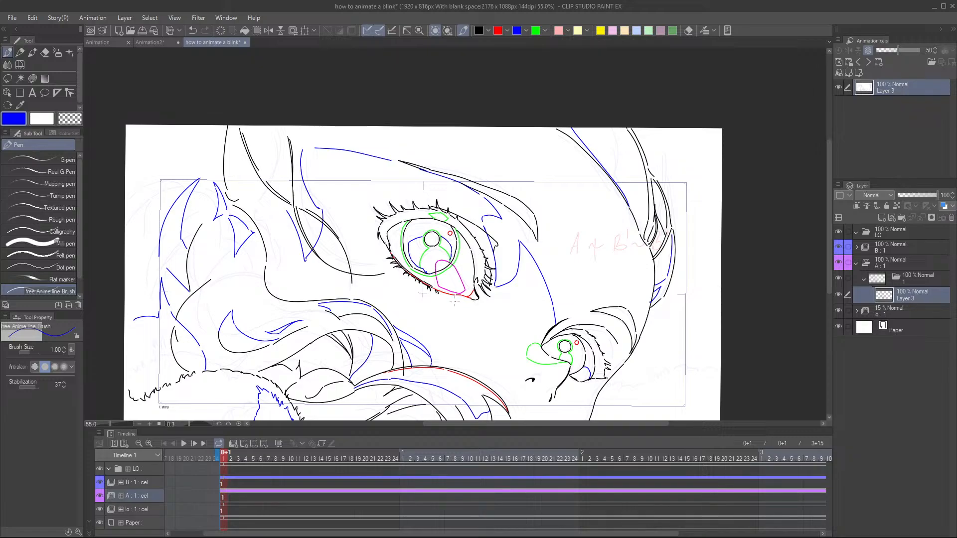
# - Draw a blue jagged fur shadow at the outermost end of the left collar, between the hair strand and the furry outline
pyautogui.scroll(-3, 467, 303)
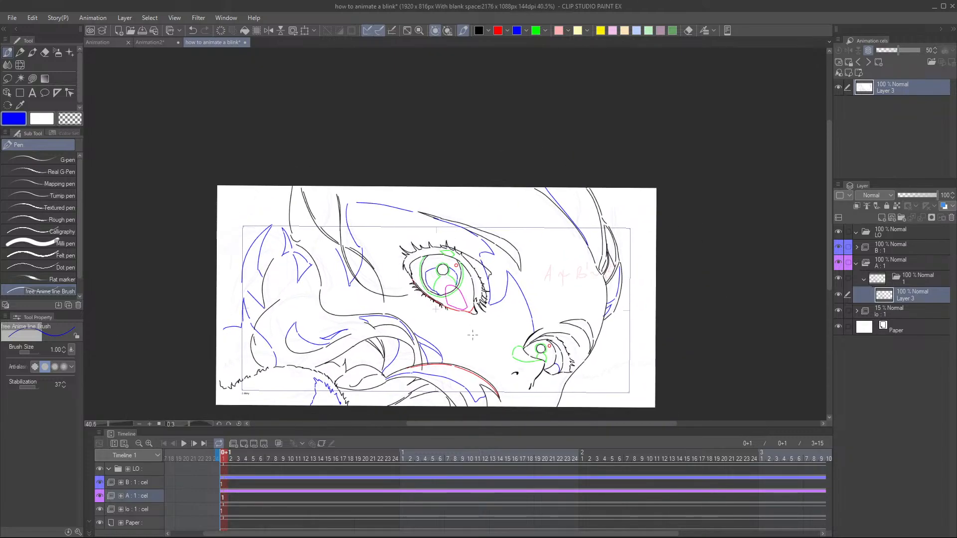
pyautogui.moveTo(491, 282); pyautogui.dragTo(500, 290)
pyautogui.scroll(1, 339, 341)
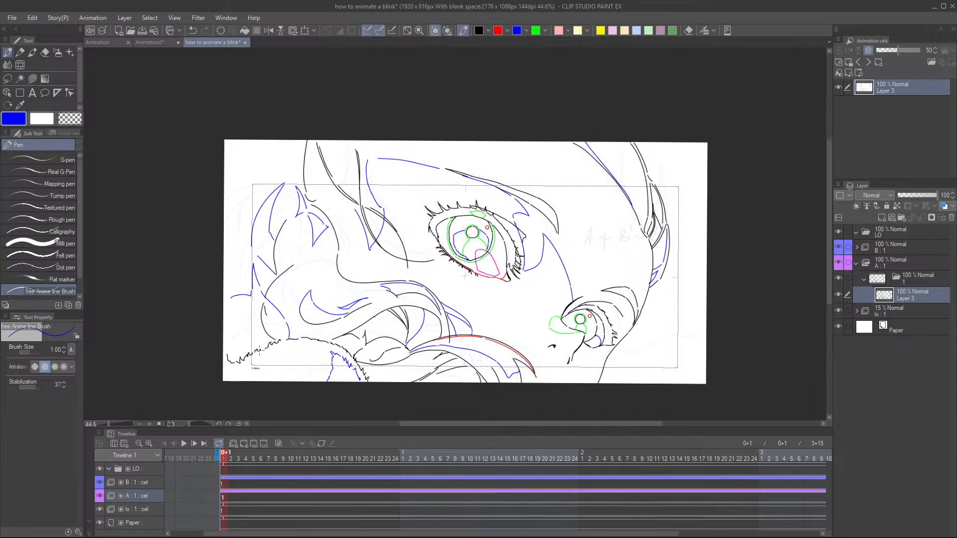
pyautogui.moveTo(273, 341); pyautogui.dragTo(267, 341)
pyautogui.moveTo(248, 328)
pyautogui.mouseDown()
pyautogui.moveTo(235, 326)
pyautogui.moveTo(245, 358)
pyautogui.mouseUp()
# - Draw a black furry outline from the jaw contour to the right edge of the canvas
pyautogui.scroll(-2, 331, 309)
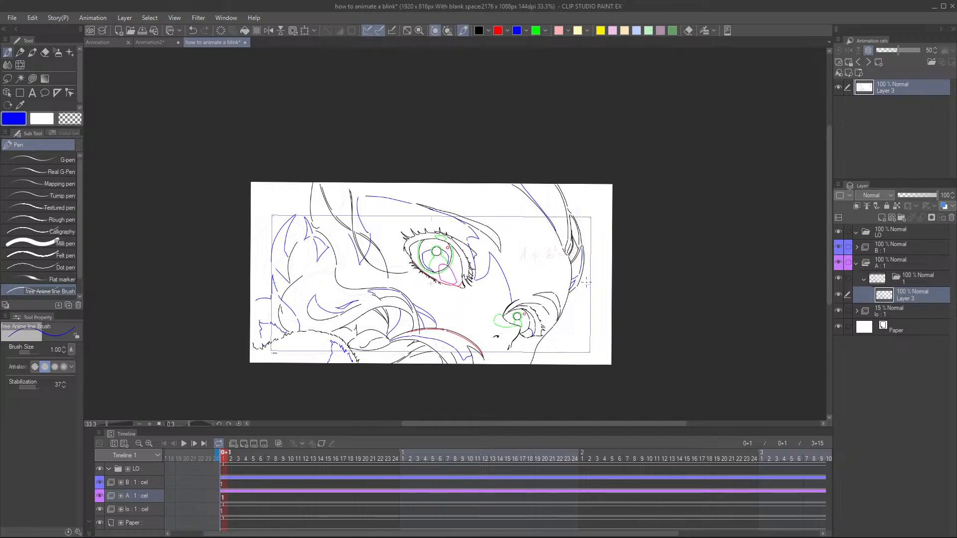
pyautogui.moveTo(490, 351); pyautogui.dragTo(453, 361)
pyautogui.scroll(1, 452, 361)
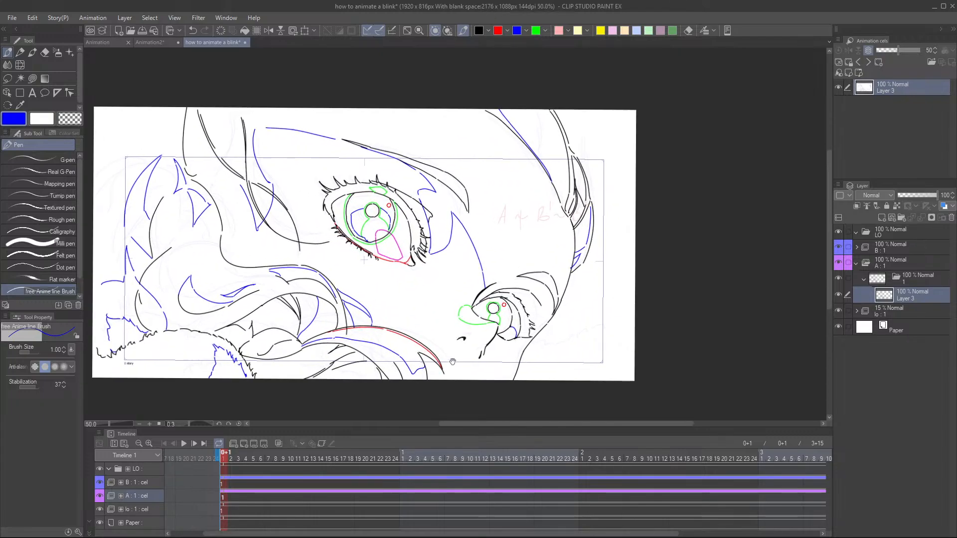
pyautogui.moveTo(500, 339); pyautogui.dragTo(482, 319)
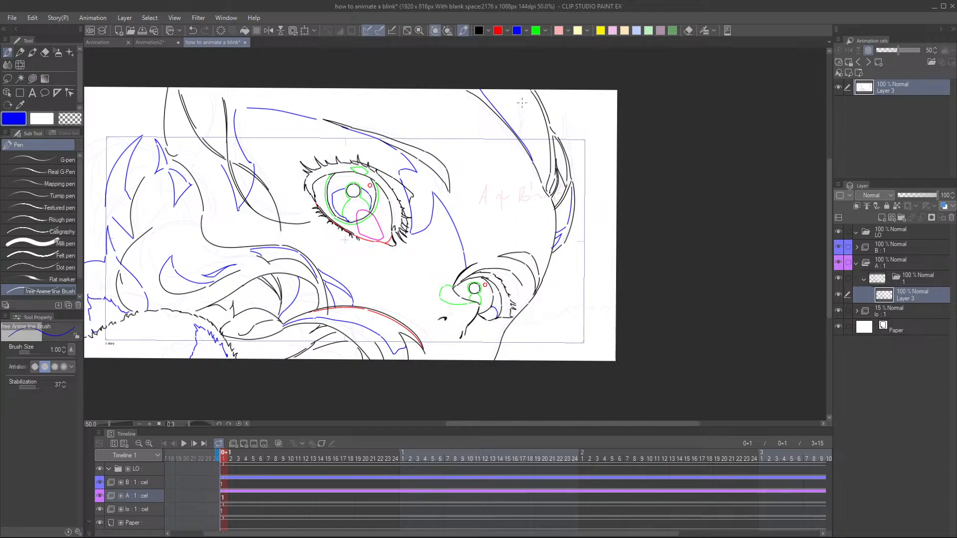
pyautogui.click(479, 31)
pyautogui.moveTo(521, 327); pyautogui.dragTo(524, 302)
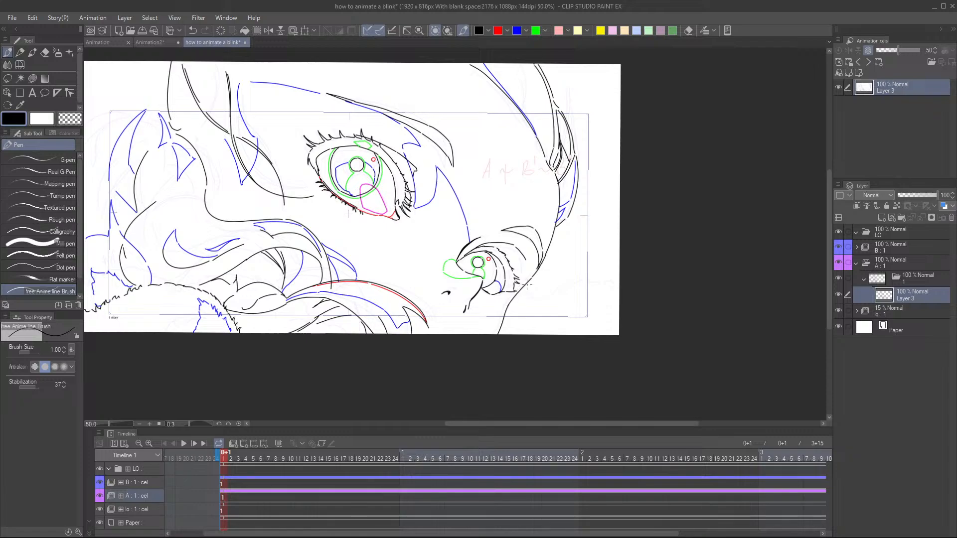
pyautogui.moveTo(535, 281); pyautogui.dragTo(619, 282)
pyautogui.scroll(-1, 582, 287)
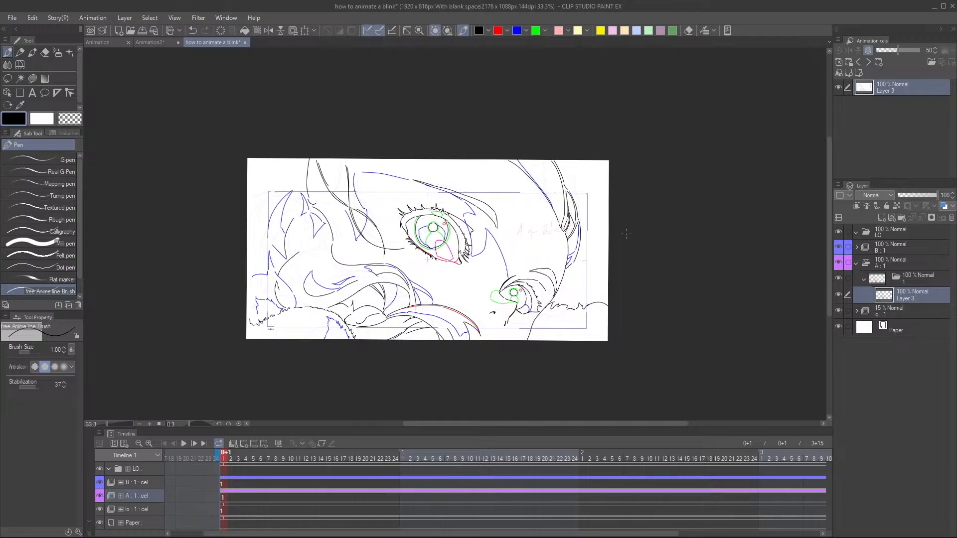
# - Draw blue jagged shadow lines inside the right furry outline, extending them to the canvas edge
pyautogui.moveTo(550, 326)
pyautogui.mouseDown()
pyautogui.moveTo(541, 334)
pyautogui.moveTo(540, 311)
pyautogui.mouseUp()
pyautogui.scroll(5, 542, 334)
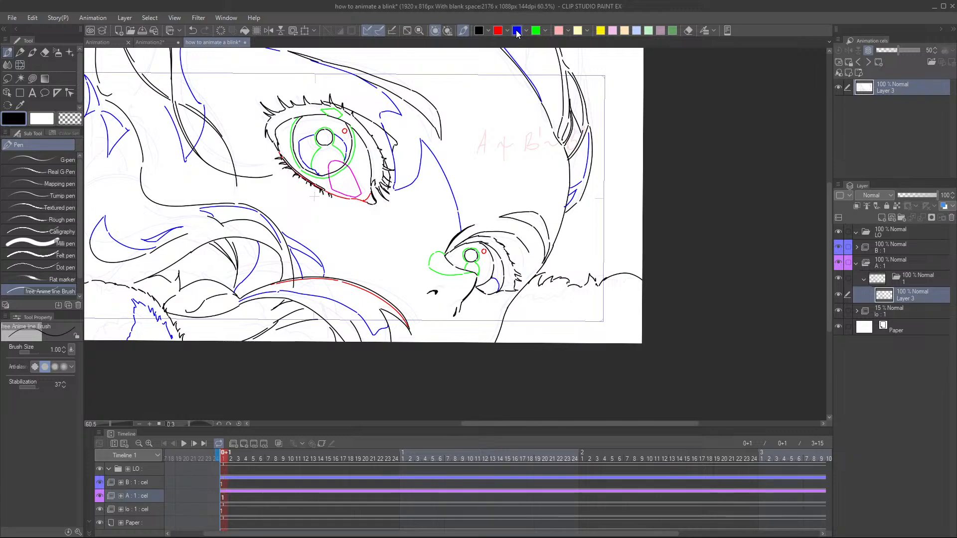
pyautogui.click(517, 31)
pyautogui.moveTo(536, 294)
pyautogui.mouseDown()
pyautogui.moveTo(569, 293)
pyautogui.moveTo(528, 299)
pyautogui.moveTo(509, 325)
pyautogui.moveTo(521, 326)
pyautogui.mouseUp()
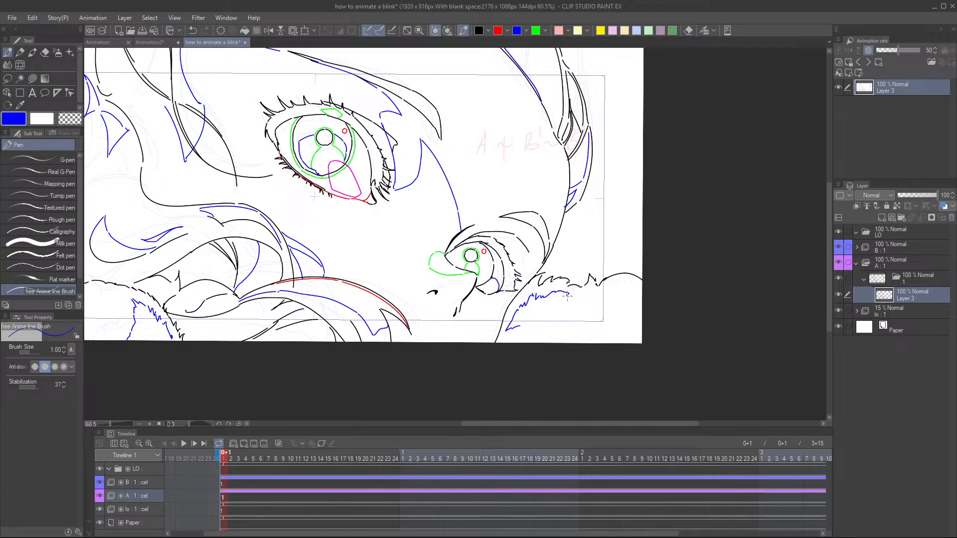
pyautogui.moveTo(567, 295)
pyautogui.mouseDown()
pyautogui.moveTo(547, 329)
pyautogui.moveTo(568, 297)
pyautogui.moveTo(568, 311)
pyautogui.moveTo(575, 304)
pyautogui.mouseUp()
pyautogui.moveTo(575, 303)
pyautogui.mouseDown()
pyautogui.moveTo(624, 280)
pyautogui.moveTo(634, 295)
pyautogui.moveTo(650, 293)
pyautogui.moveTo(619, 279)
pyautogui.mouseUp()
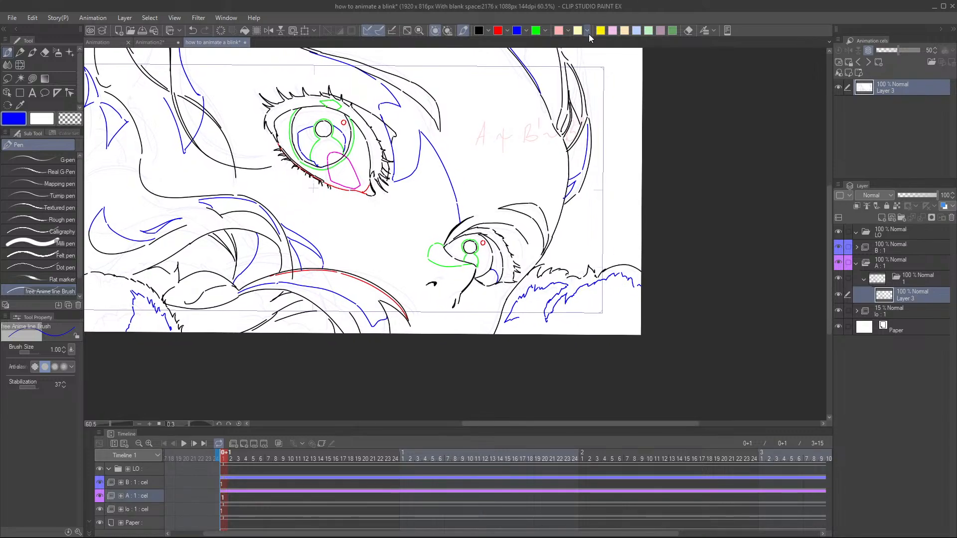
# - Draw a black curved fold line under the blue shadows of the right fur, redoing the stroke once, and save the document
pyautogui.click(478, 31)
pyautogui.moveTo(497, 325)
pyautogui.mouseDown()
pyautogui.moveTo(551, 321)
pyautogui.moveTo(573, 294)
pyautogui.moveTo(587, 294)
pyautogui.moveTo(560, 292)
pyautogui.mouseUp()
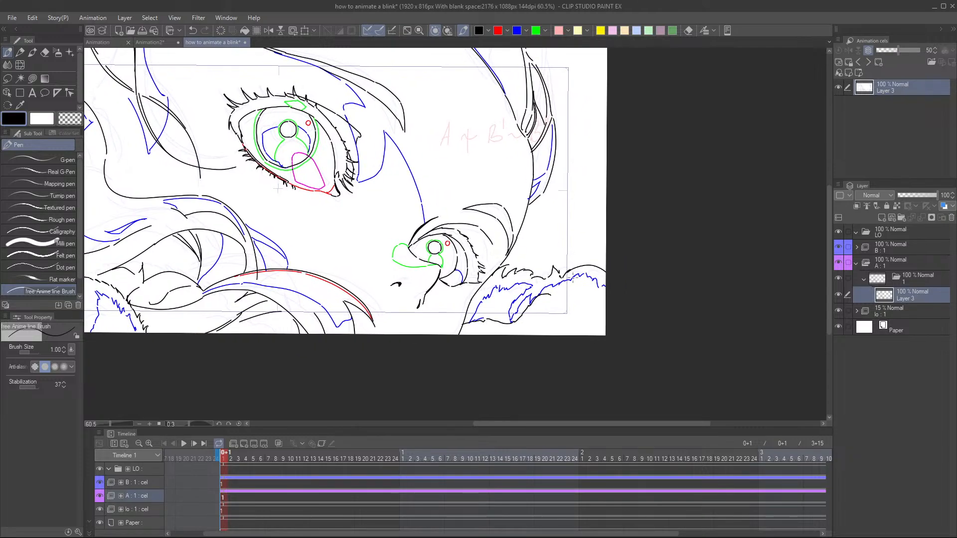
pyautogui.hotkey('ctrl', 'z')
pyautogui.moveTo(560, 298); pyautogui.dragTo(589, 329)
pyautogui.scroll(-3, 617, 260)
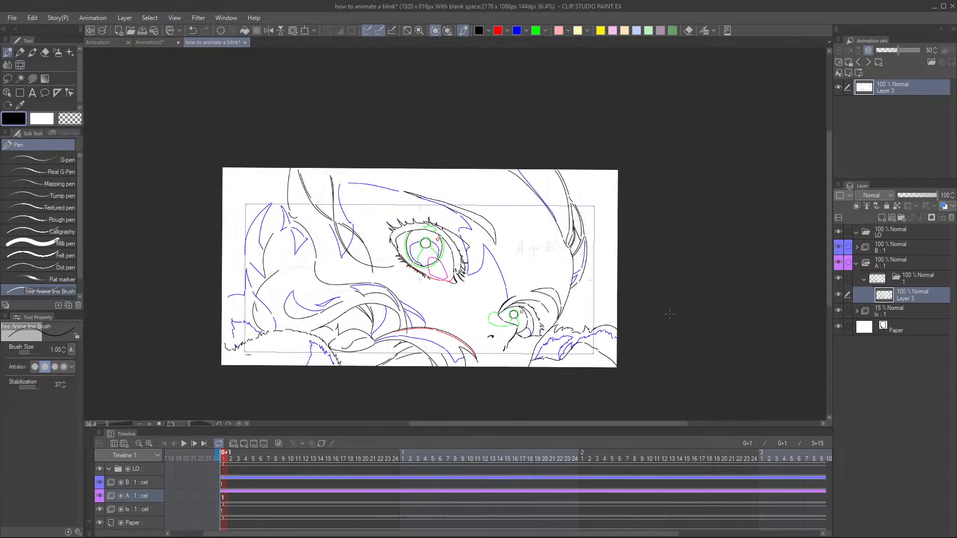
pyautogui.moveTo(514, 308); pyautogui.dragTo(573, 299)
pyautogui.scroll(2, 572, 299)
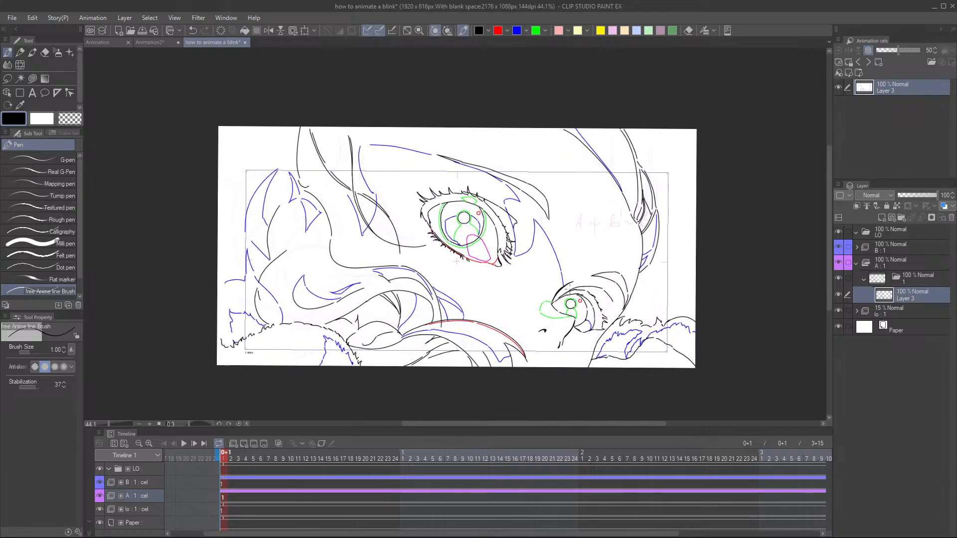
pyautogui.hotkey('ctrl', 's')
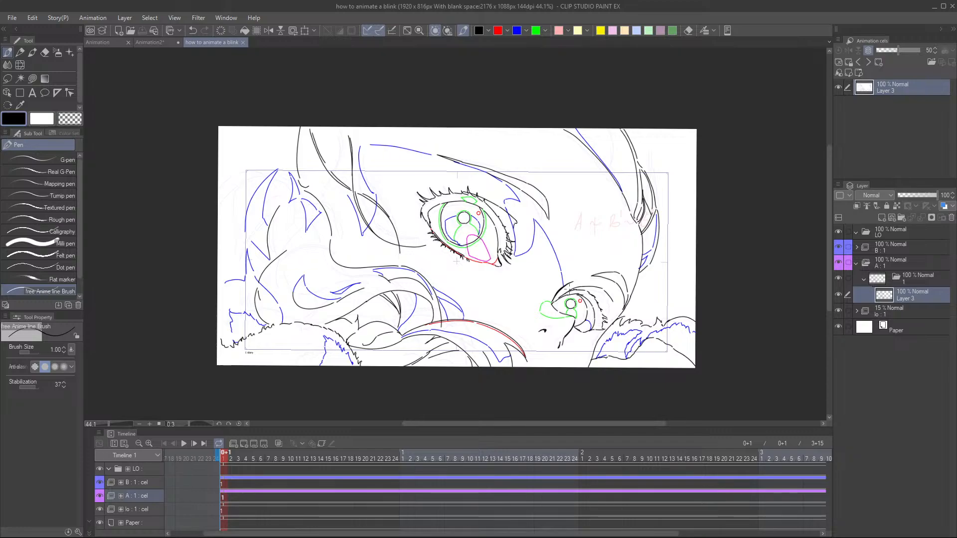
# - Hide the rough sketch folder lo so only the clean lines show
pyautogui.moveTo(569, 288); pyautogui.dragTo(550, 299)
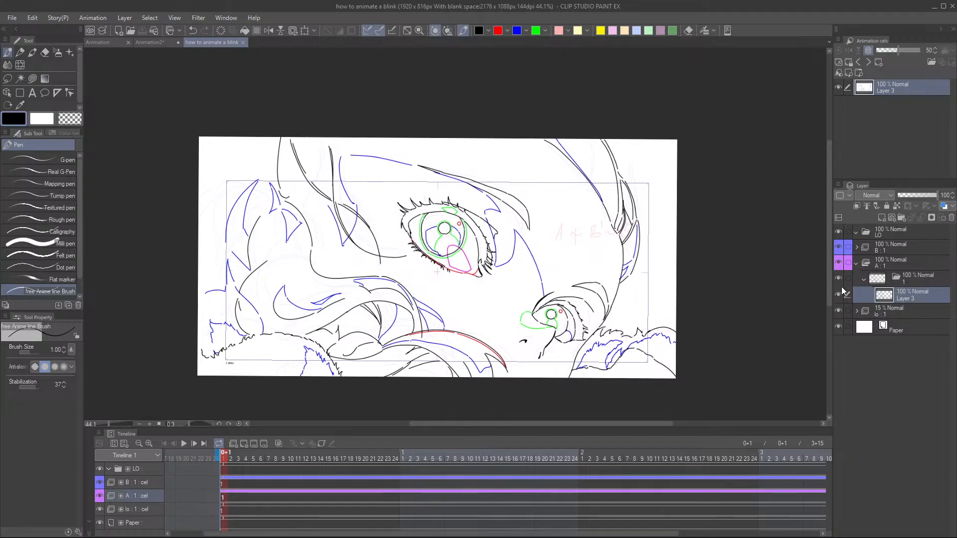
pyautogui.click(838, 311)
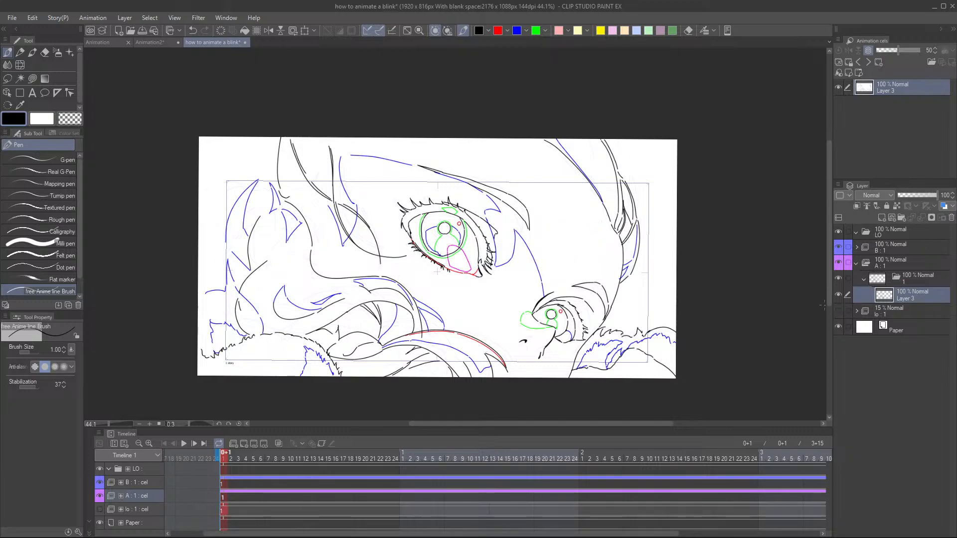
pyautogui.moveTo(592, 284); pyautogui.dragTo(598, 286)
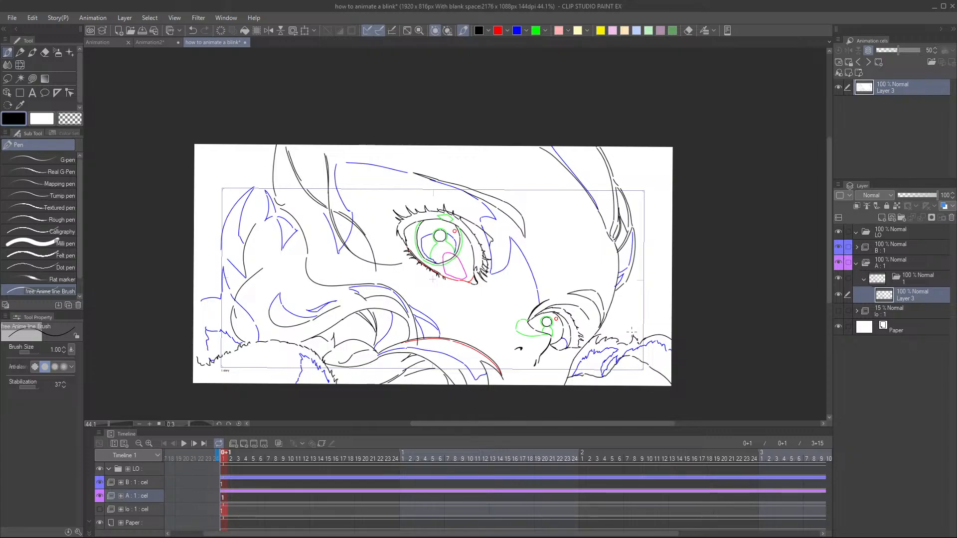
pyautogui.moveTo(433, 278); pyautogui.dragTo(455, 288)
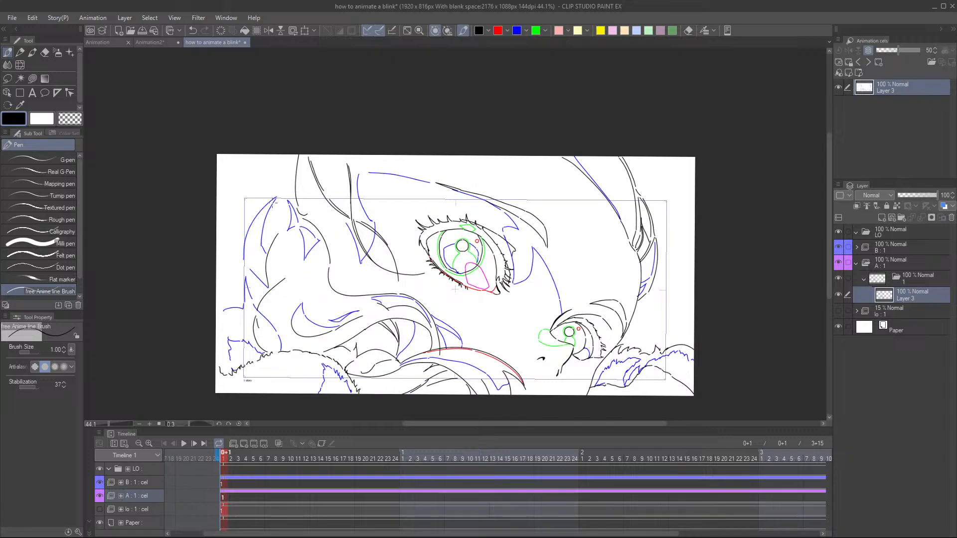
# - Write a circled A with END beneath it in the upper-left margin of the drawing
pyautogui.moveTo(244, 178)
pyautogui.mouseDown()
pyautogui.moveTo(253, 167)
pyautogui.moveTo(236, 192)
pyautogui.mouseUp()
pyautogui.hotkey('ctrl', 'z')
pyautogui.moveTo(239, 166)
pyautogui.mouseDown()
pyautogui.moveTo(243, 189)
pyautogui.moveTo(249, 184)
pyautogui.mouseUp()
pyautogui.moveTo(245, 163)
pyautogui.mouseDown()
pyautogui.moveTo(226, 179)
pyautogui.moveTo(244, 166)
pyautogui.mouseUp()
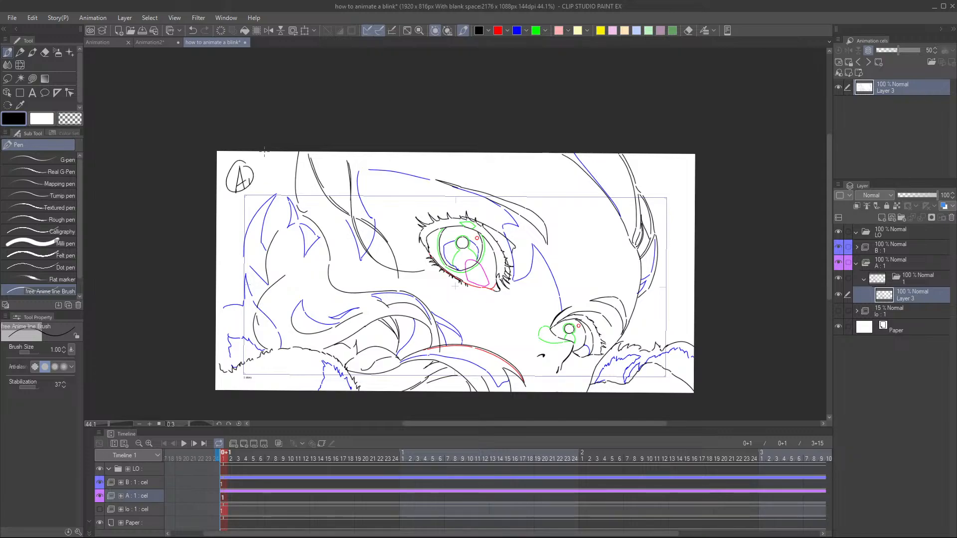
pyautogui.moveTo(235, 202)
pyautogui.mouseDown()
pyautogui.moveTo(231, 217)
pyautogui.moveTo(242, 215)
pyautogui.moveTo(240, 201)
pyautogui.mouseUp()
pyautogui.moveTo(229, 211); pyautogui.dragTo(240, 207)
pyautogui.moveTo(243, 204)
pyautogui.mouseDown()
pyautogui.moveTo(241, 215)
pyautogui.moveTo(249, 208)
pyautogui.mouseUp()
pyautogui.moveTo(246, 197)
pyautogui.mouseDown()
pyautogui.moveTo(252, 206)
pyautogui.moveTo(253, 195)
pyautogui.mouseUp()
pyautogui.moveTo(255, 194); pyautogui.dragTo(256, 205)
# - Add a new layer inside folder A, place it below the line drawing layer, and choose pale yellow as the colour
pyautogui.click(882, 220)
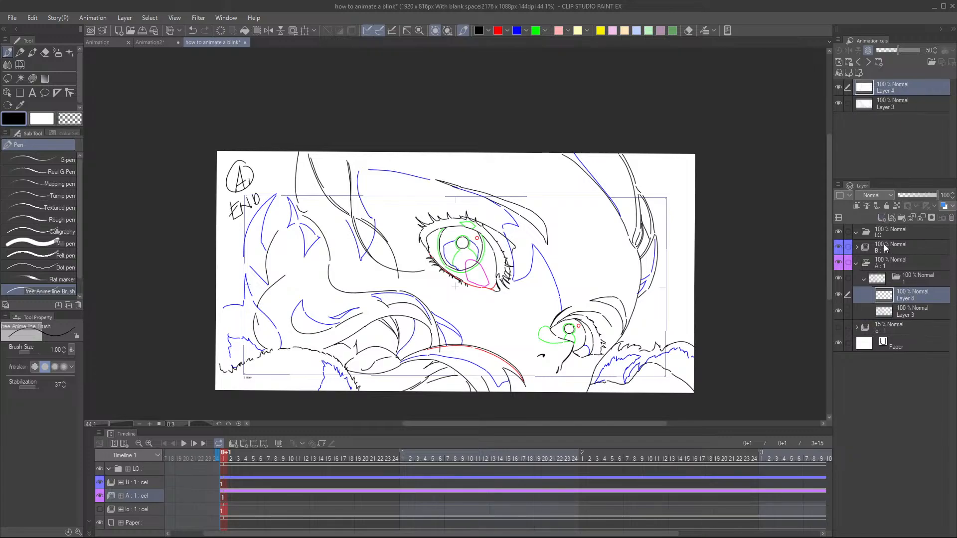
pyautogui.moveTo(907, 293); pyautogui.dragTo(897, 317)
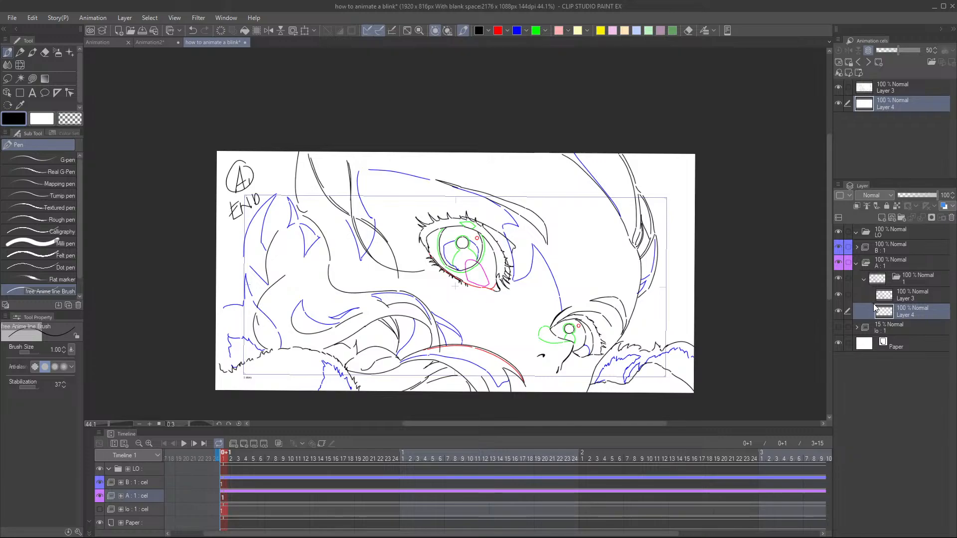
pyautogui.click(578, 30)
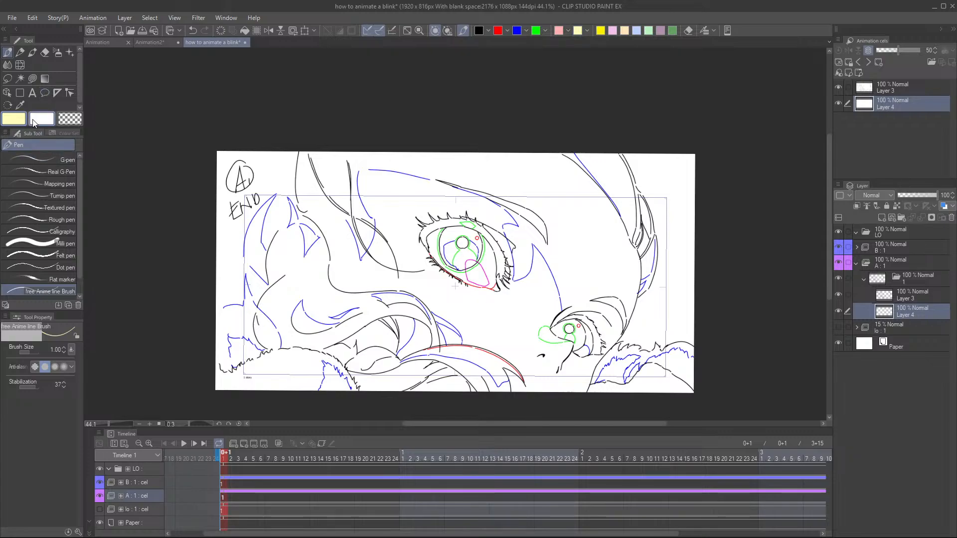
pyautogui.press('m')
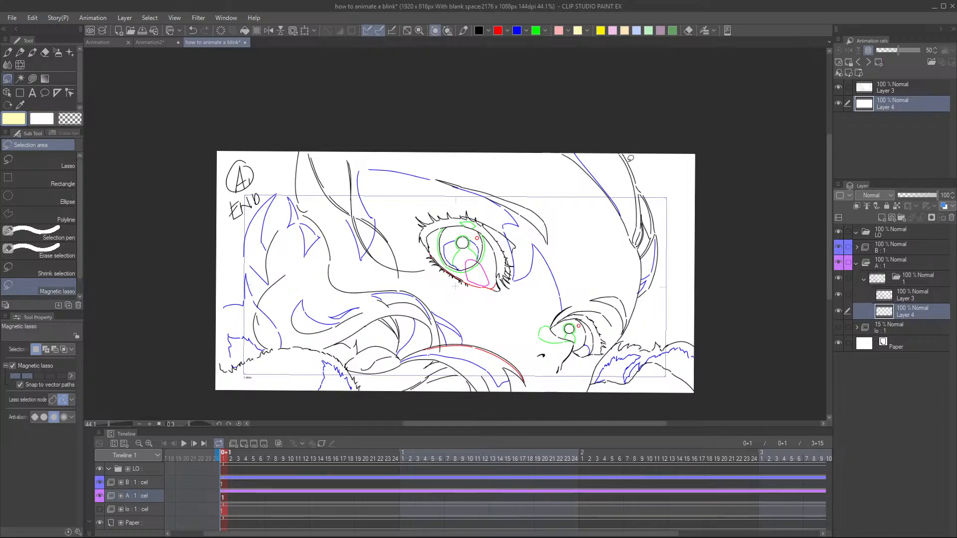
pyautogui.moveTo(624, 149)
pyautogui.mouseDown()
pyautogui.moveTo(660, 235)
pyautogui.moveTo(654, 282)
pyautogui.moveTo(634, 314)
pyautogui.moveTo(632, 268)
pyautogui.moveTo(642, 295)
pyautogui.moveTo(659, 262)
pyautogui.moveTo(647, 282)
pyautogui.moveTo(301, 157)
pyautogui.moveTo(93, 140)
pyautogui.moveTo(49, 167)
pyautogui.mouseUp()
pyautogui.click(50, 164)
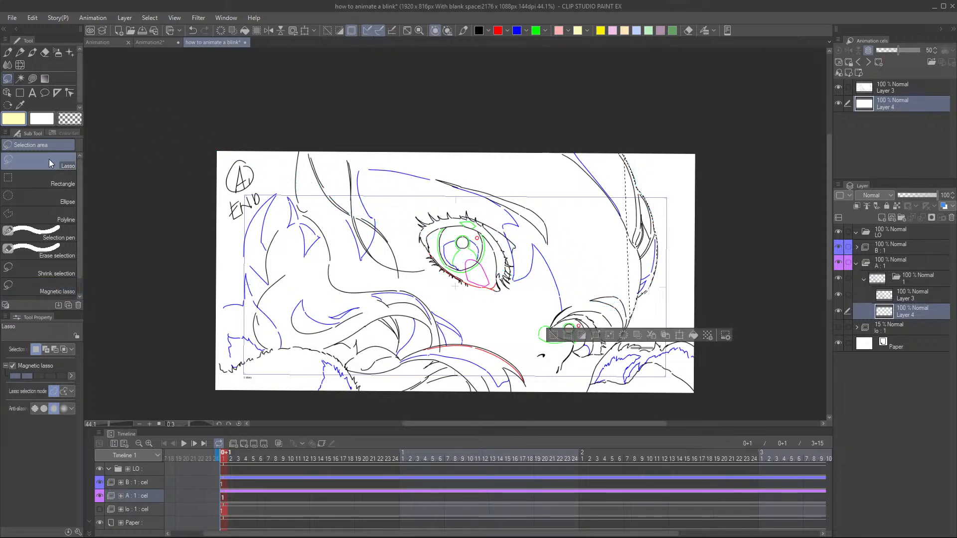
# - Rename the line drawing layer as line and clear the current selection
pyautogui.doubleClick(906, 298)
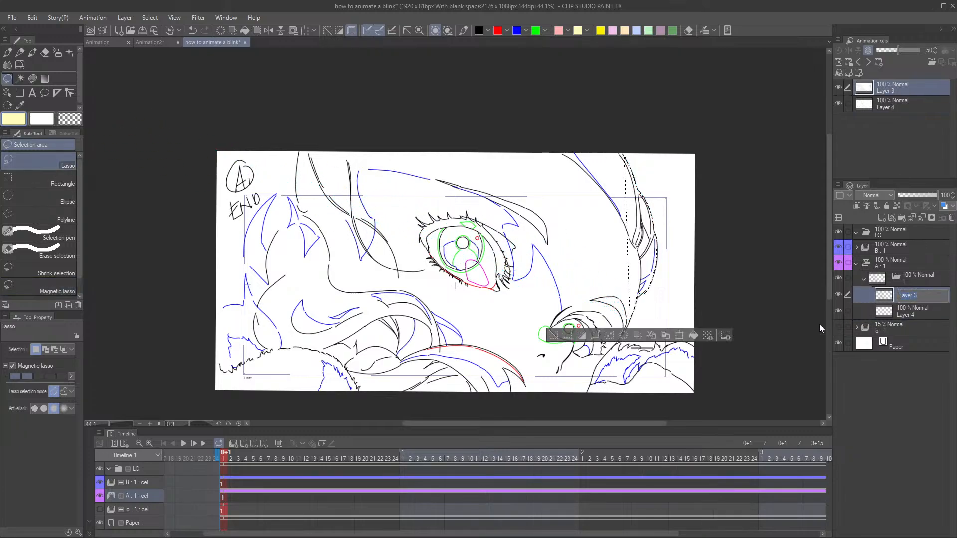
pyautogui.write('line')
pyautogui.press('Return')
pyautogui.click(554, 338)
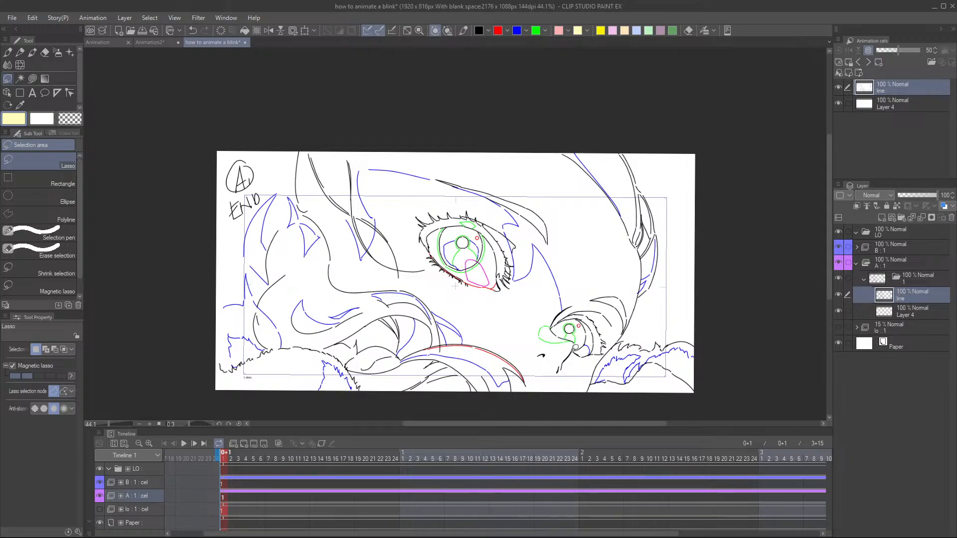
# - Select the whole character along its outer contour with the Magnetic lasso, try a pale yellow fill on the line layer, and undo the fill
pyautogui.moveTo(629, 153)
pyautogui.mouseDown()
pyautogui.moveTo(657, 209)
pyautogui.moveTo(659, 258)
pyautogui.moveTo(620, 344)
pyautogui.moveTo(699, 341)
pyautogui.moveTo(699, 400)
pyautogui.moveTo(550, 431)
pyautogui.moveTo(389, 414)
pyautogui.moveTo(363, 422)
pyautogui.moveTo(372, 402)
pyautogui.moveTo(361, 382)
pyautogui.moveTo(248, 308)
pyautogui.moveTo(171, 199)
pyautogui.mouseUp()
pyautogui.moveTo(453, 224); pyautogui.dragTo(439, 343)
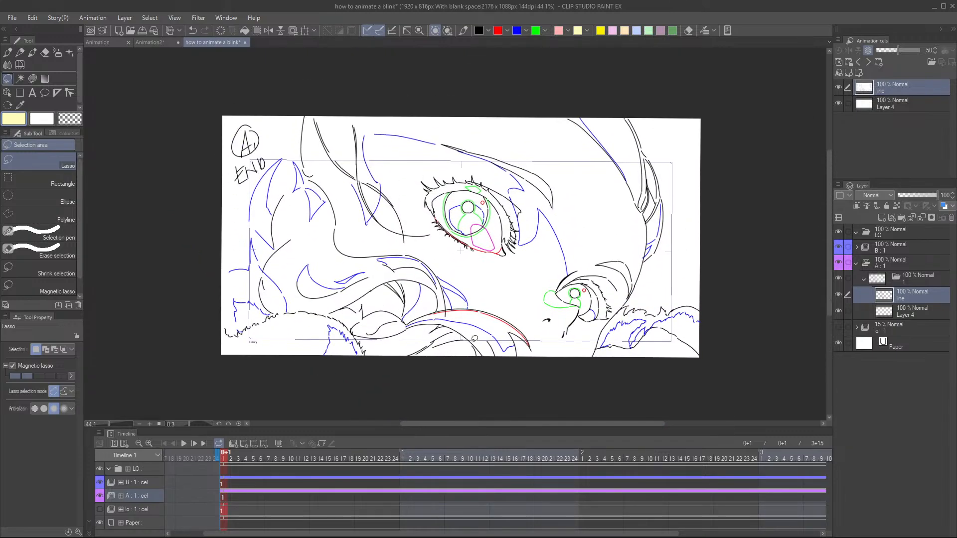
pyautogui.scroll(3, 551, 288)
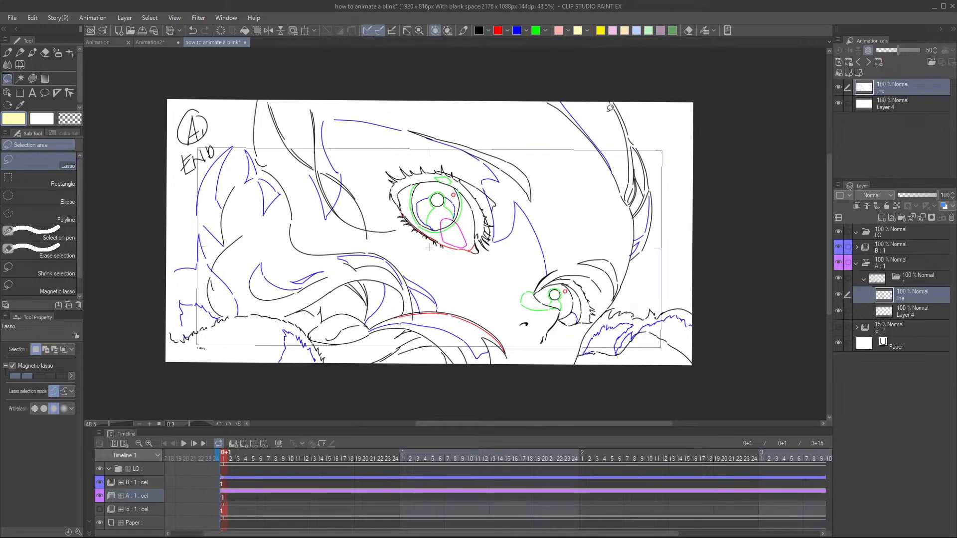
pyautogui.click(64, 291)
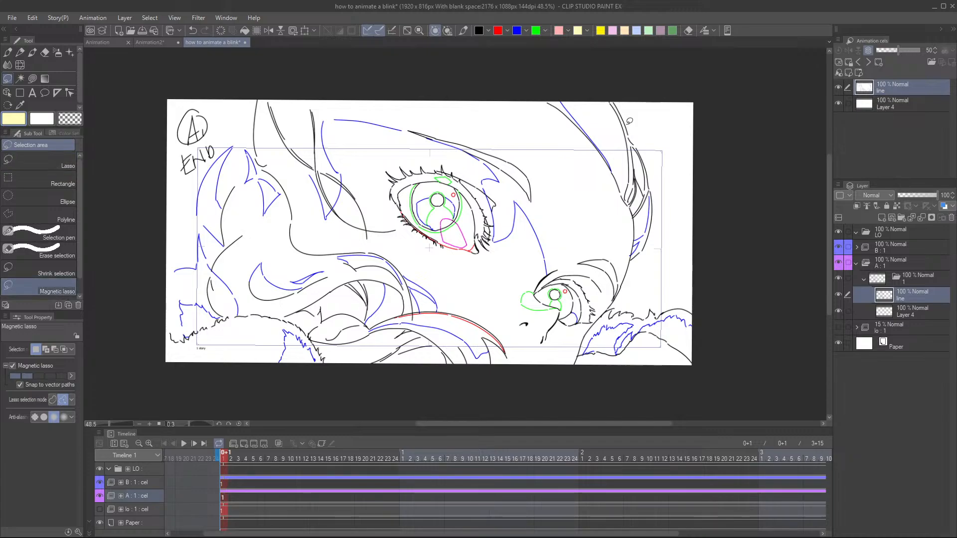
pyautogui.click(52, 397)
pyautogui.moveTo(613, 101)
pyautogui.mouseDown()
pyautogui.moveTo(646, 154)
pyautogui.moveTo(654, 209)
pyautogui.moveTo(609, 308)
pyautogui.moveTo(692, 307)
pyautogui.moveTo(693, 371)
pyautogui.moveTo(631, 400)
pyautogui.moveTo(478, 380)
pyautogui.moveTo(253, 400)
pyautogui.moveTo(166, 382)
pyautogui.moveTo(123, 344)
pyautogui.moveTo(118, 181)
pyautogui.moveTo(134, 116)
pyautogui.moveTo(153, 90)
pyautogui.moveTo(214, 68)
pyautogui.moveTo(412, 48)
pyautogui.moveTo(615, 95)
pyautogui.mouseUp()
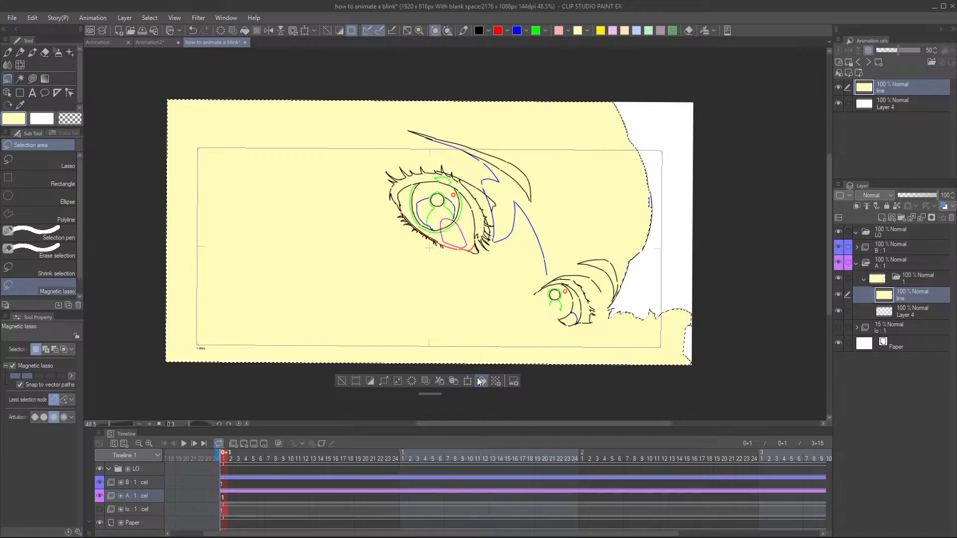
pyautogui.hotkey('ctrl', 'z')
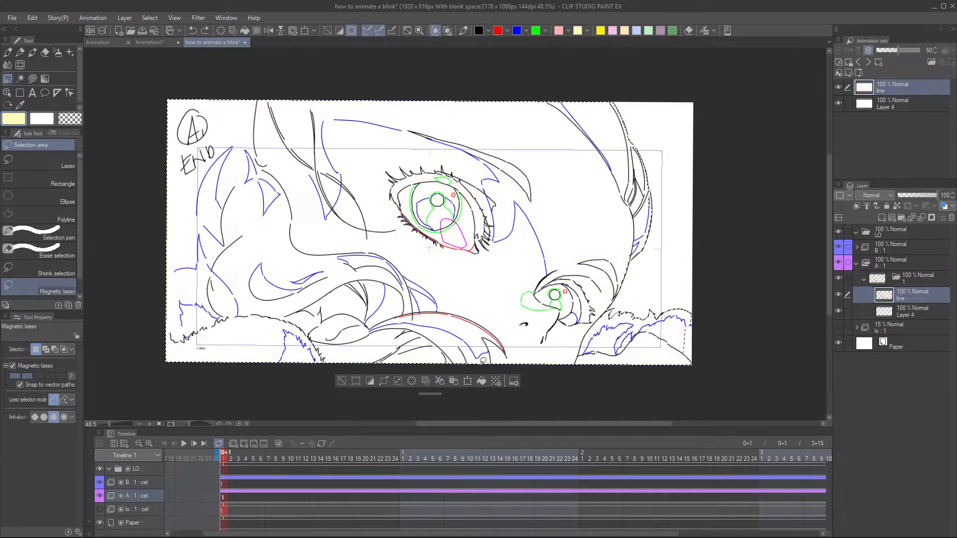
# - Fill the selected character silhouette with pale yellow on Layer 4, clear the selection, and set that layer's opacity to 58%
pyautogui.click(902, 312)
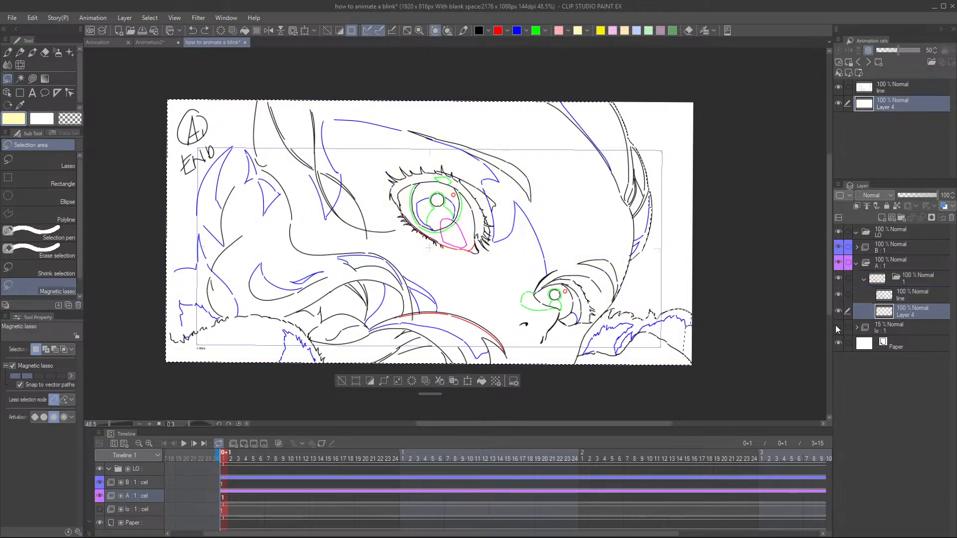
pyautogui.click(482, 381)
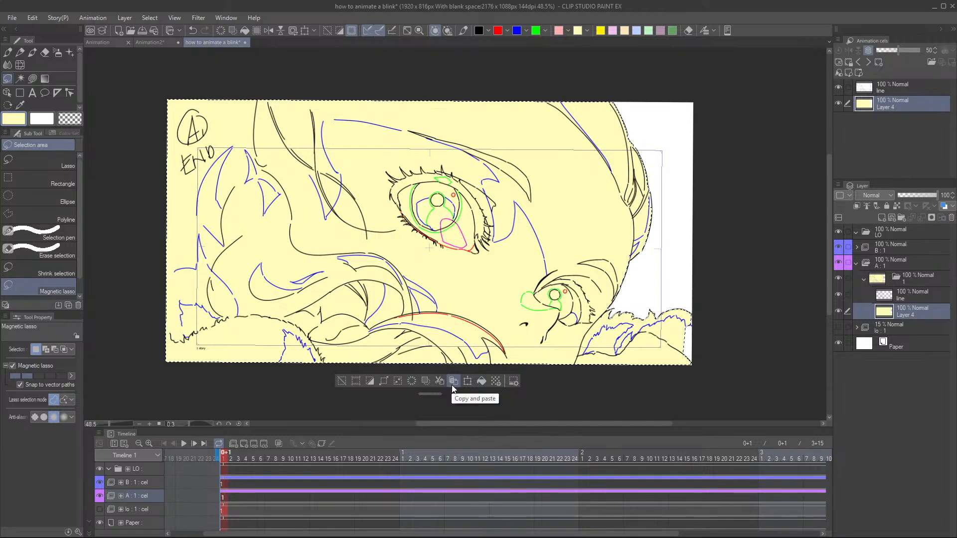
pyautogui.click(342, 382)
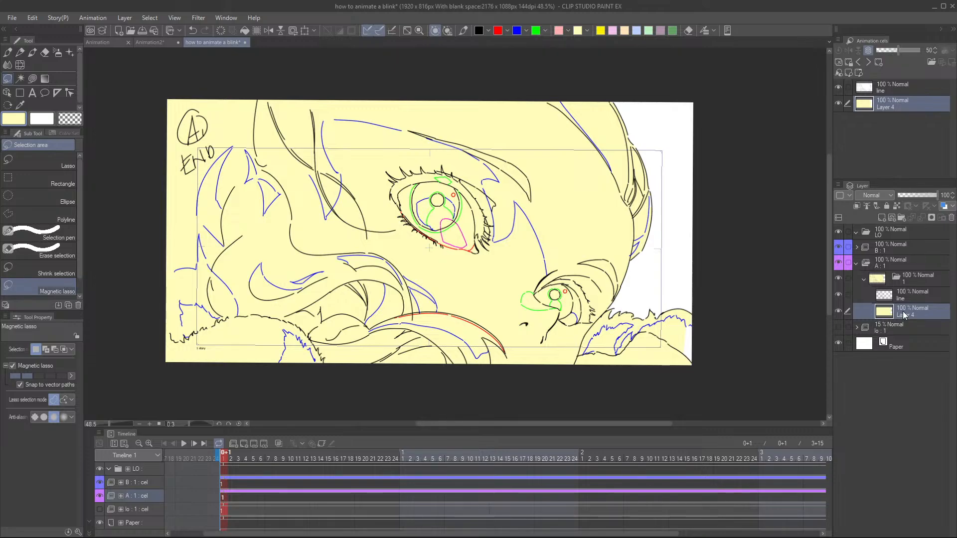
pyautogui.scroll(-1, 697, 335)
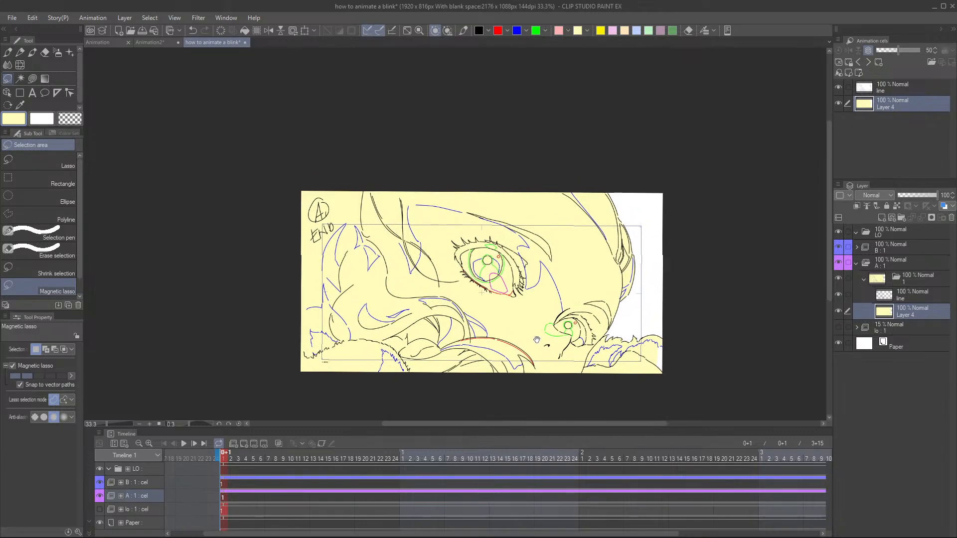
pyautogui.scroll(1, 581, 287)
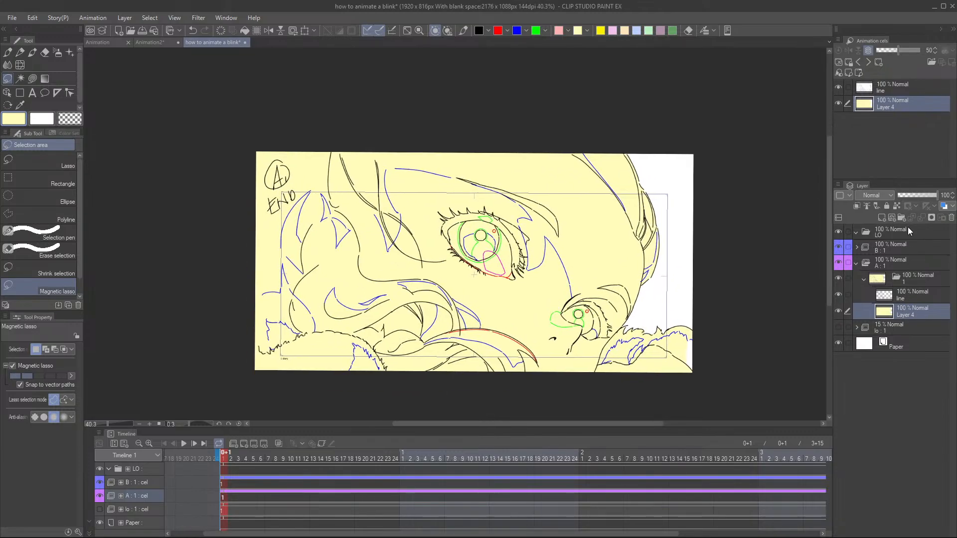
pyautogui.click(909, 195)
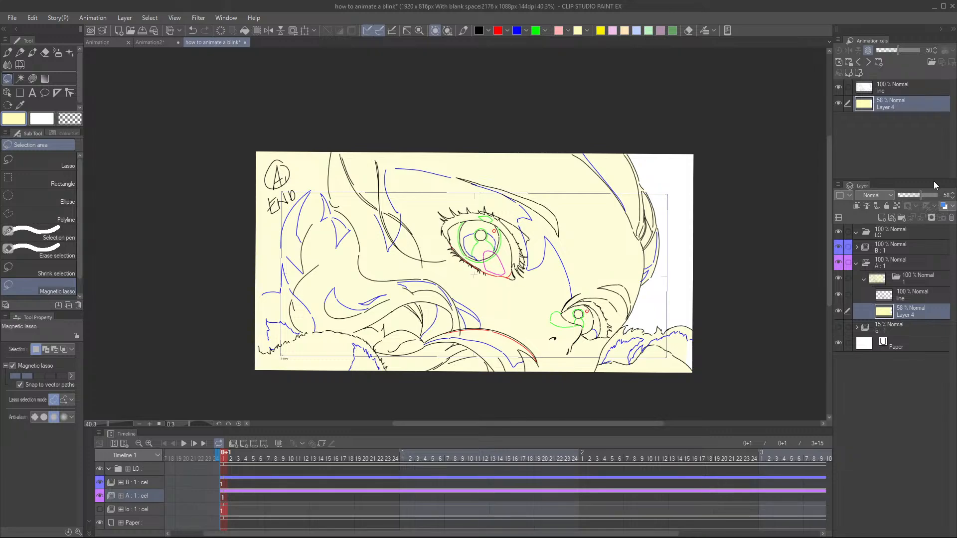
# - Add a new layer above the yellow base layer and choose light blue as the drawing colour
pyautogui.moveTo(548, 321); pyautogui.dragTo(507, 324)
pyautogui.scroll(1, 504, 321)
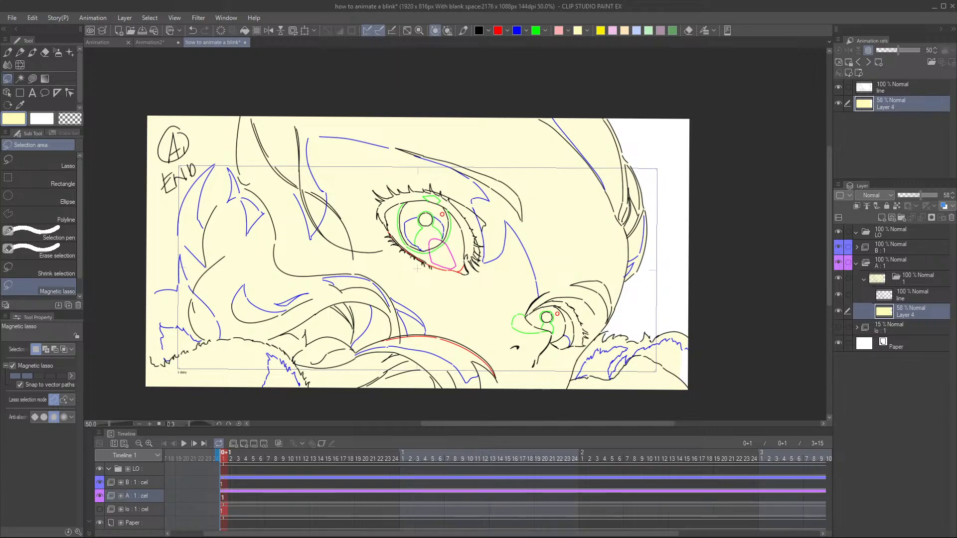
pyautogui.click(882, 218)
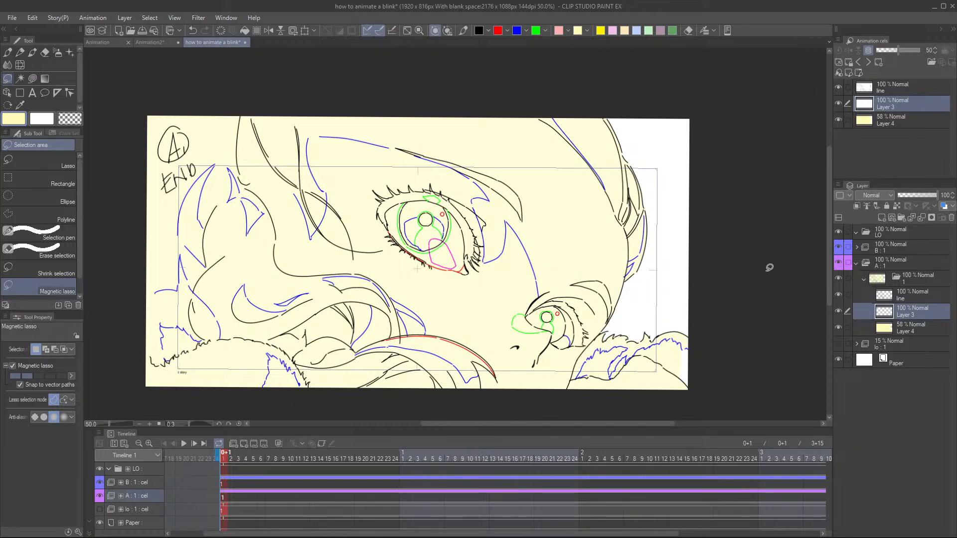
pyautogui.click(613, 30)
# - Outline the blue-bordered shadow patch under the rounded furry edge at the drawing's bottom with the Magnetic lasso and fill it light blue
pyautogui.scroll(1, 286, 357)
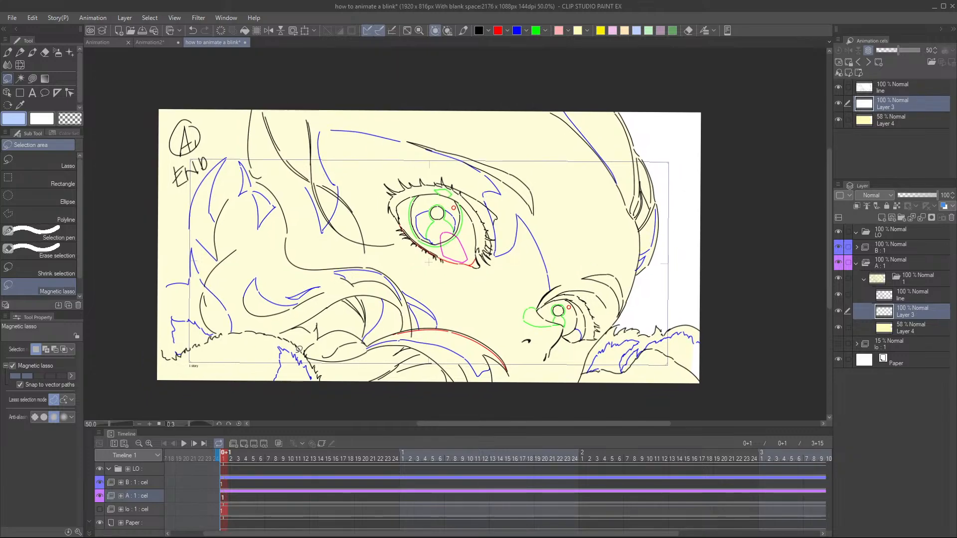
pyautogui.moveTo(273, 374)
pyautogui.mouseDown()
pyautogui.moveTo(273, 339)
pyautogui.moveTo(314, 378)
pyautogui.moveTo(311, 393)
pyautogui.moveTo(264, 388)
pyautogui.mouseUp()
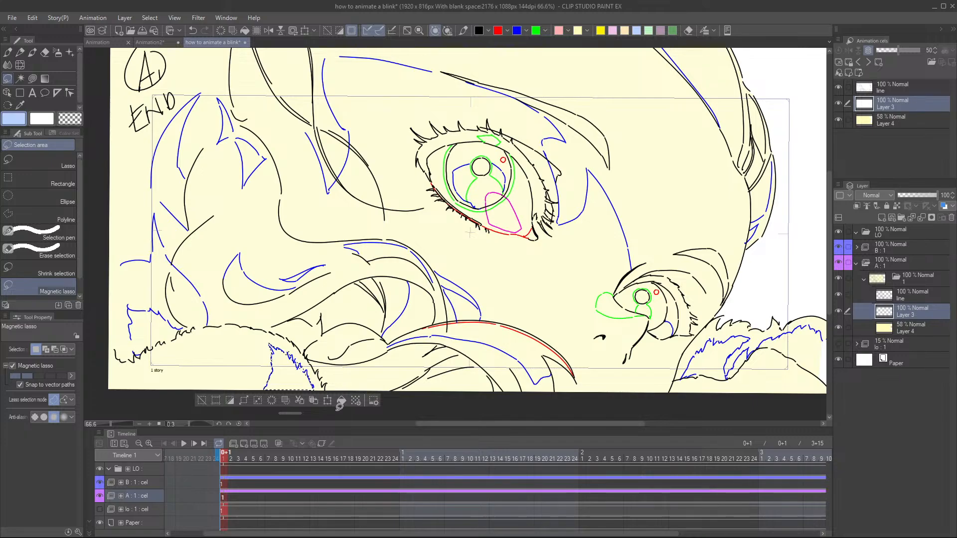
pyautogui.click(341, 401)
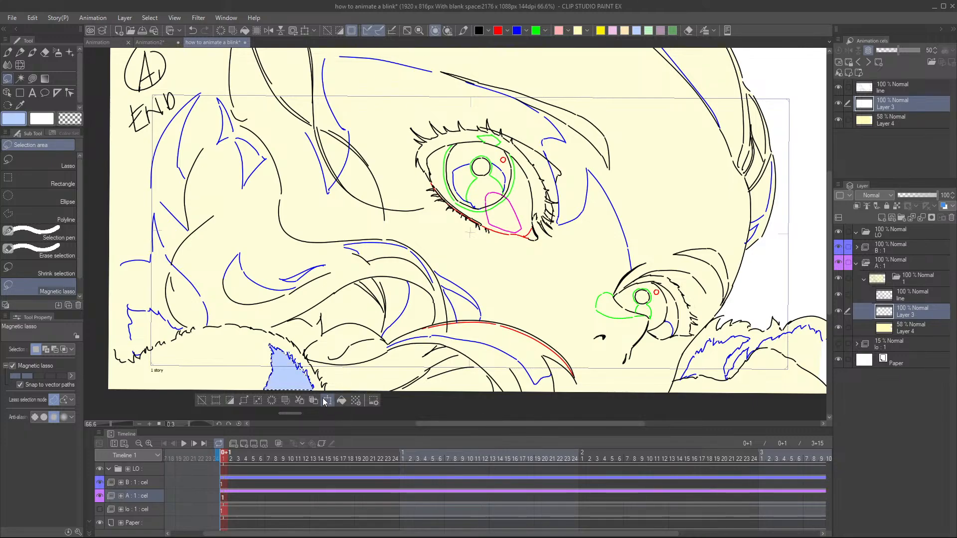
pyautogui.click(204, 402)
# - Select the jagged shadow patch at the drawing's far lower left with the Magnetic lasso, fill it light blue, and deselect
pyautogui.scroll(-4, 408, 322)
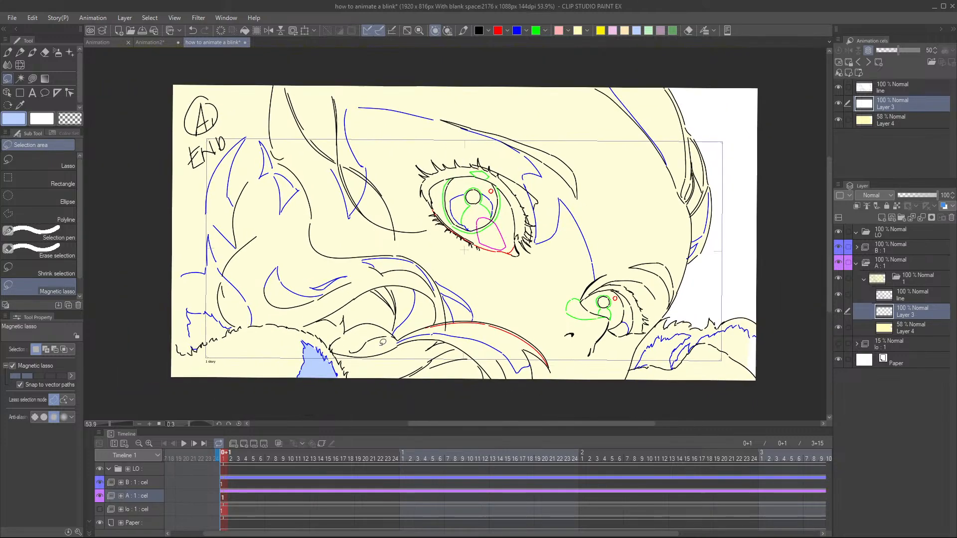
pyautogui.scroll(2, 317, 356)
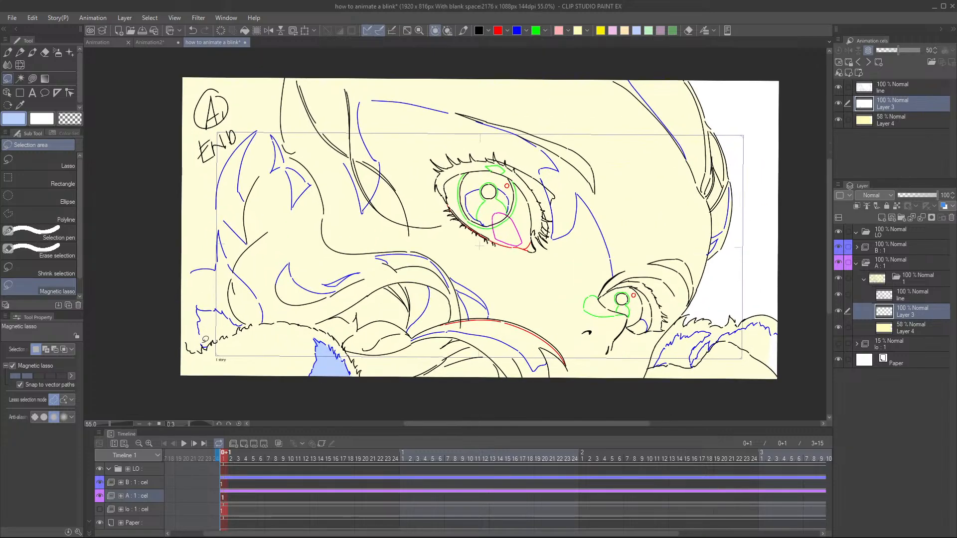
pyautogui.moveTo(200, 342)
pyautogui.mouseDown()
pyautogui.moveTo(197, 301)
pyautogui.moveTo(252, 324)
pyautogui.moveTo(201, 344)
pyautogui.mouseUp()
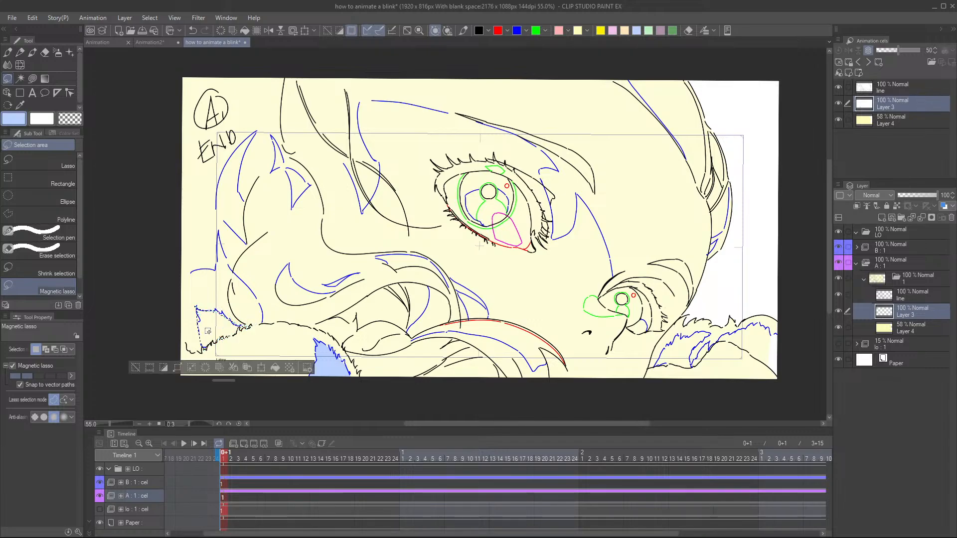
pyautogui.click(276, 368)
pyautogui.click(138, 366)
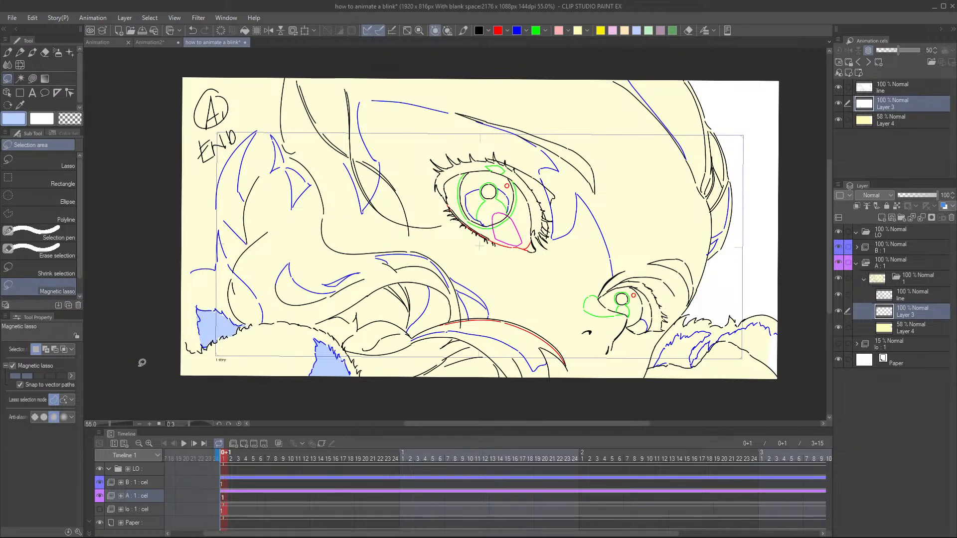
# - Fill the left shadow patch of the furry shape at the drawing's lower right with light blue and clear the selection
pyautogui.moveTo(497, 304); pyautogui.dragTo(503, 305)
pyautogui.scroll(-4, 508, 303)
pyautogui.scroll(4, 665, 314)
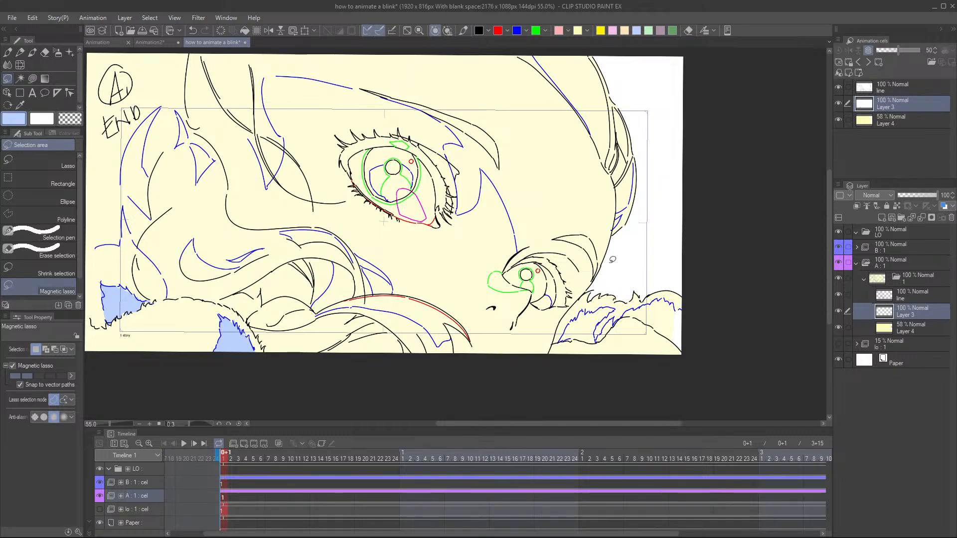
pyautogui.moveTo(559, 339)
pyautogui.mouseDown()
pyautogui.moveTo(586, 306)
pyautogui.moveTo(617, 306)
pyautogui.moveTo(598, 340)
pyautogui.moveTo(616, 314)
pyautogui.moveTo(602, 337)
pyautogui.moveTo(561, 339)
pyautogui.mouseUp()
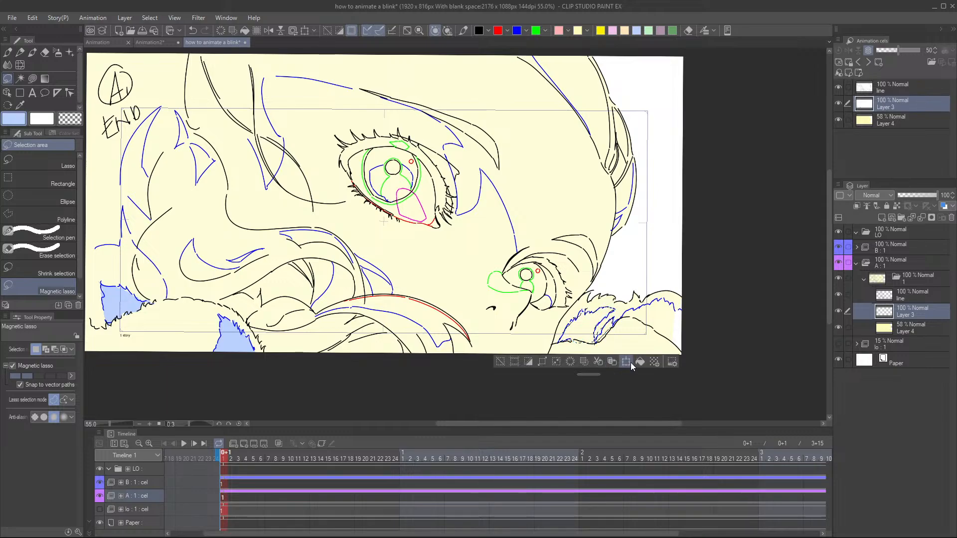
pyautogui.click(500, 361)
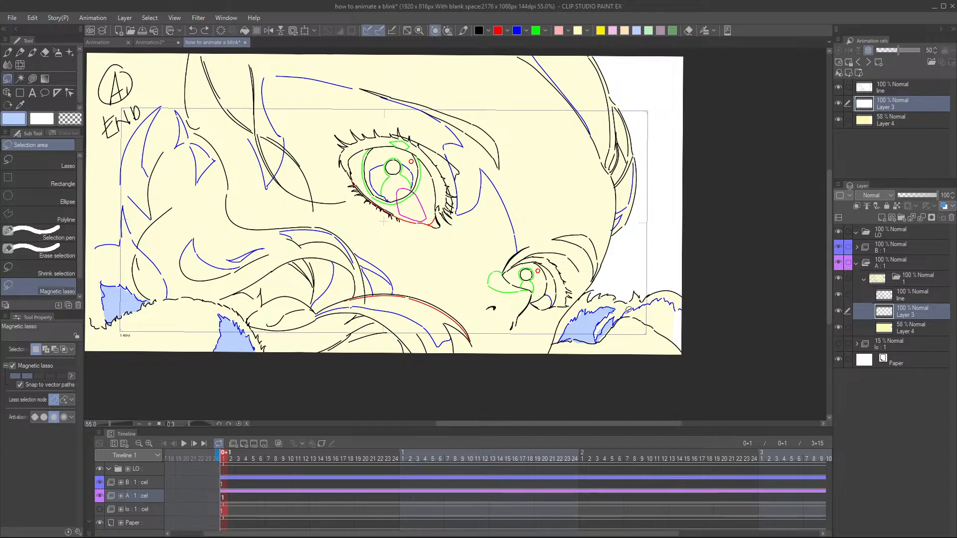
# - On the line layer, select the right shadow patch of the lower-right furry shape and fill it light blue
pyautogui.moveTo(628, 310); pyautogui.dragTo(629, 309)
pyautogui.click(688, 301)
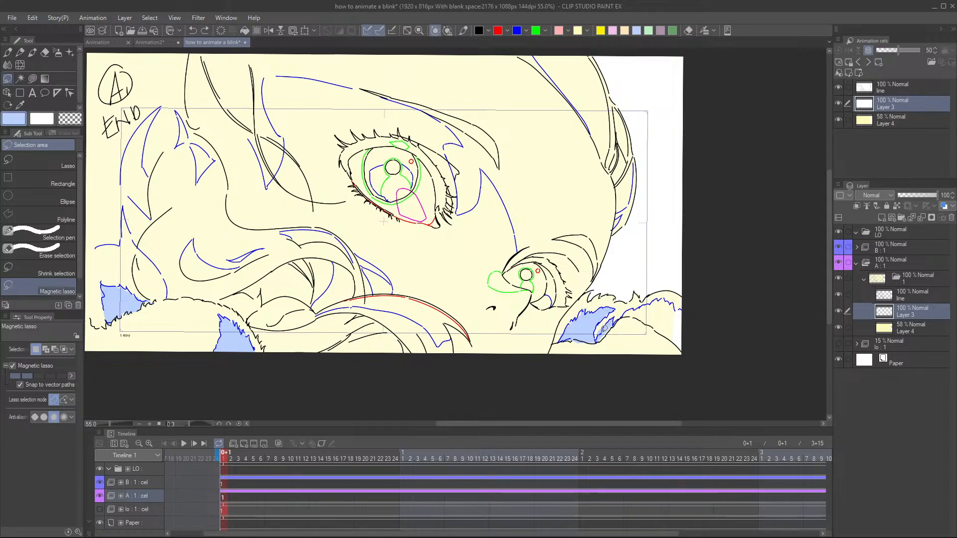
pyautogui.click(892, 294)
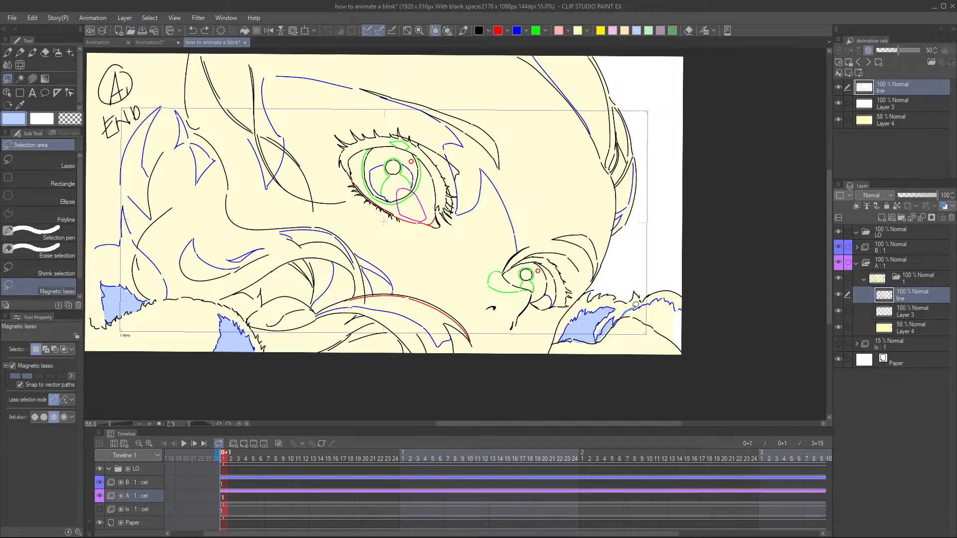
pyautogui.moveTo(636, 305)
pyautogui.mouseDown()
pyautogui.moveTo(663, 294)
pyautogui.moveTo(688, 311)
pyautogui.moveTo(685, 356)
pyautogui.moveTo(629, 310)
pyautogui.mouseUp()
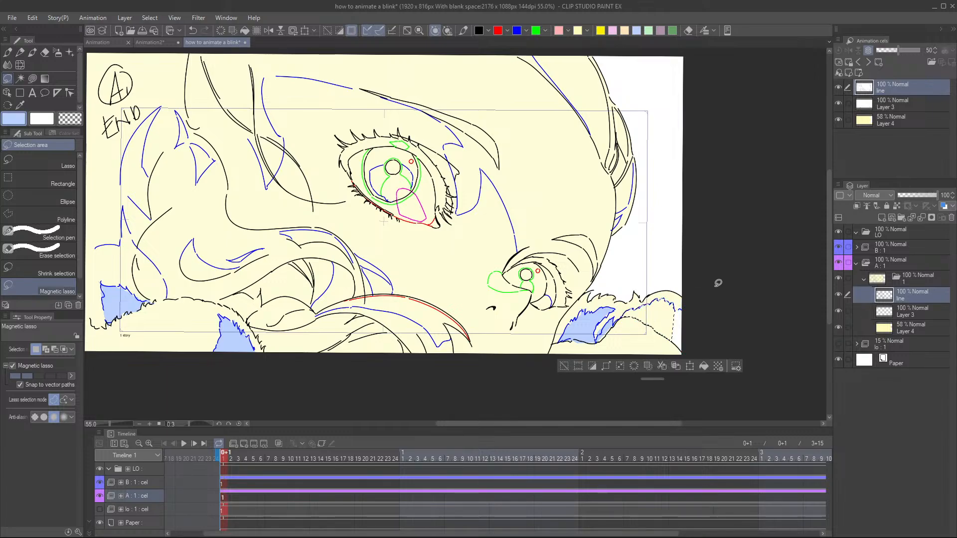
pyautogui.click(703, 367)
pyautogui.click(563, 368)
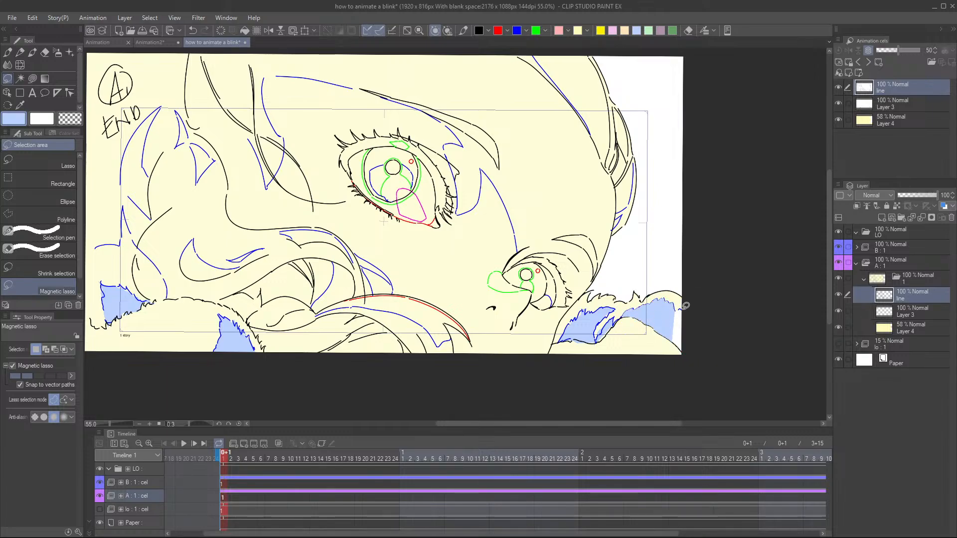
# - Select the unfilled strip between the right shadow patch and the canvas edge, fill it light blue, and deselect
pyautogui.moveTo(680, 309)
pyautogui.mouseDown()
pyautogui.moveTo(674, 341)
pyautogui.moveTo(685, 351)
pyautogui.moveTo(701, 341)
pyautogui.moveTo(691, 315)
pyautogui.moveTo(699, 299)
pyautogui.mouseUp()
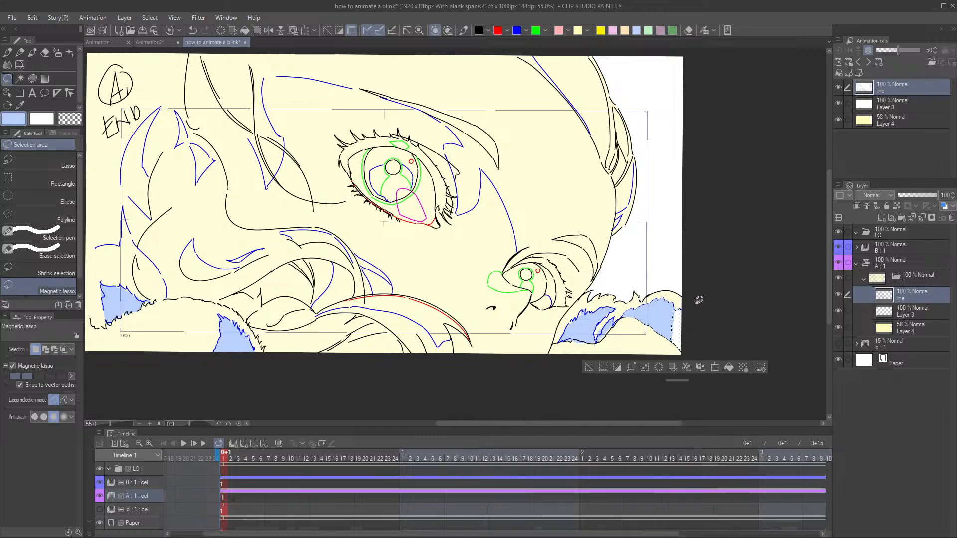
pyautogui.click(728, 367)
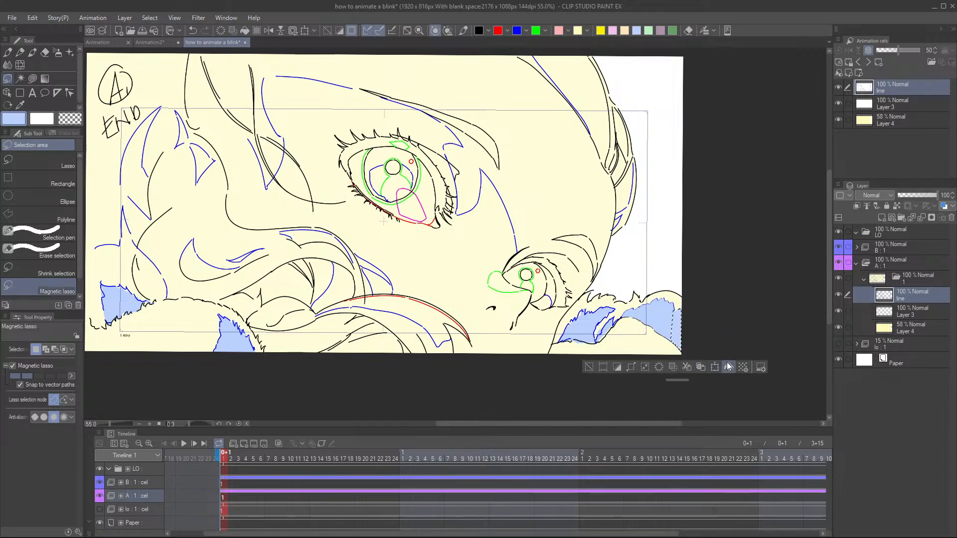
pyautogui.click(588, 368)
# - Make Layer 3 active again and choose light pink as the colour for the hair shadows
pyautogui.scroll(-2, 686, 326)
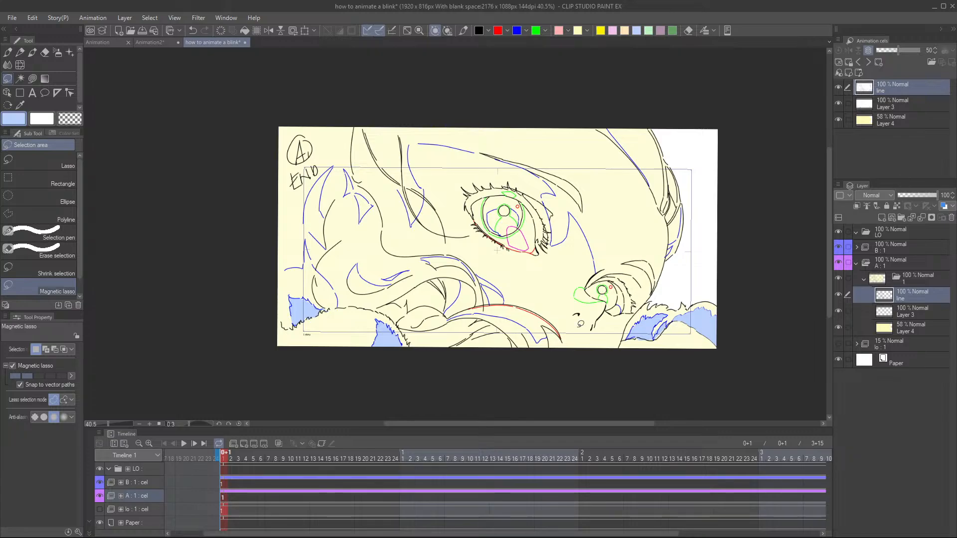
pyautogui.scroll(2, 580, 324)
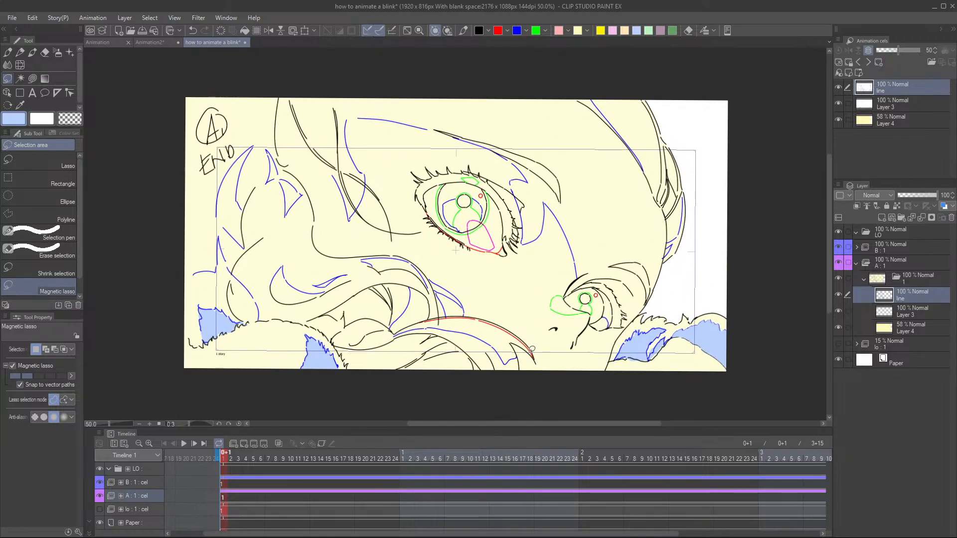
pyautogui.click(908, 310)
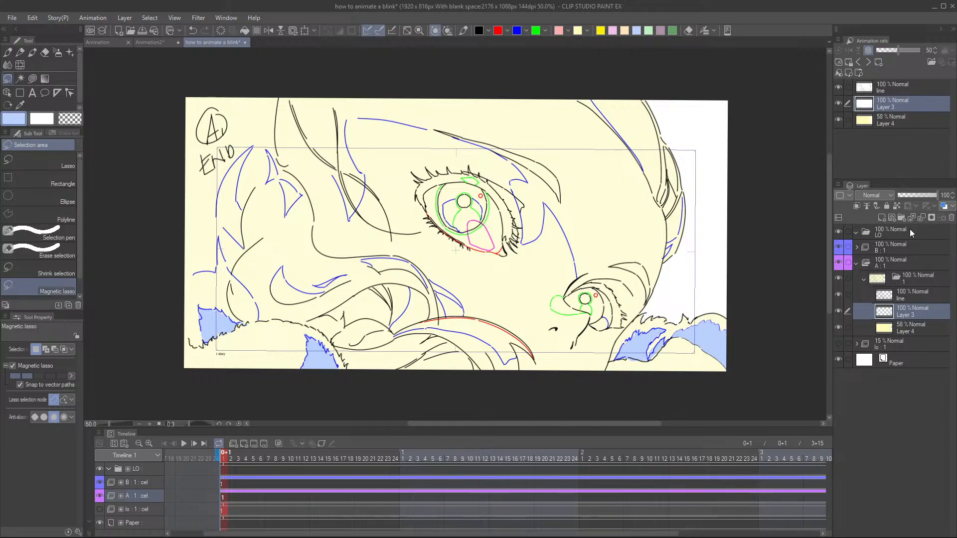
pyautogui.scroll(-2, 672, 344)
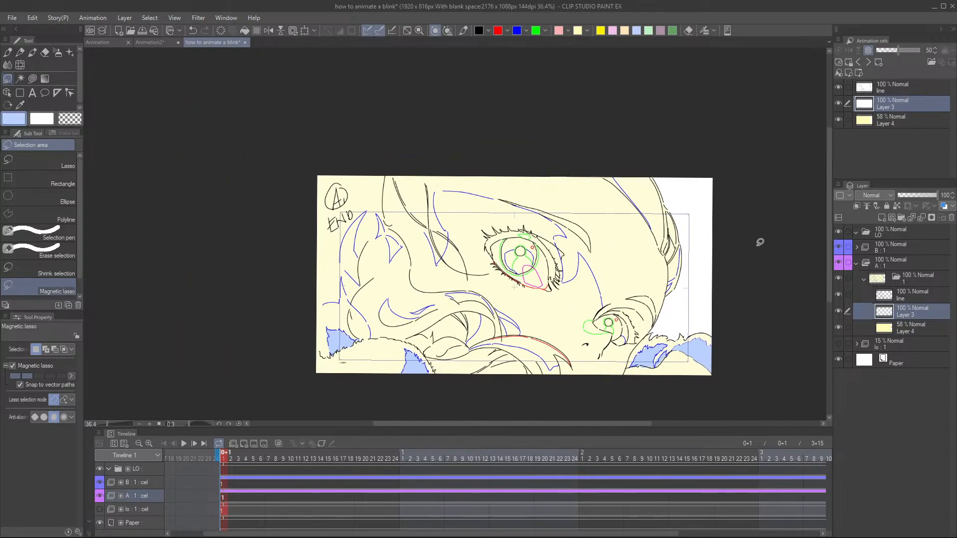
pyautogui.click(612, 30)
pyautogui.scroll(1, 500, 306)
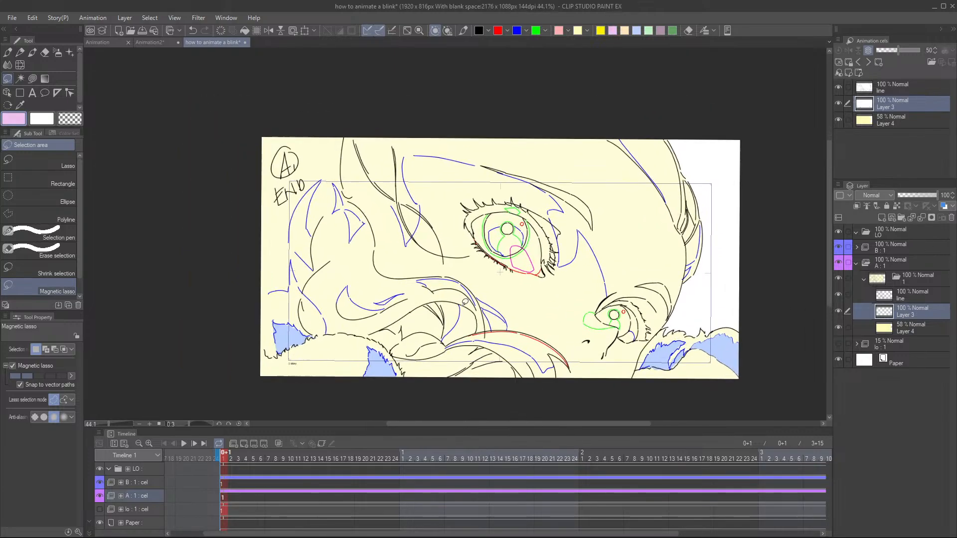
# - Select the outer shadow shape of the leftmost hair lock with the Magnetic lasso, fill it light pink, and deselect
pyautogui.scroll(1, 465, 301)
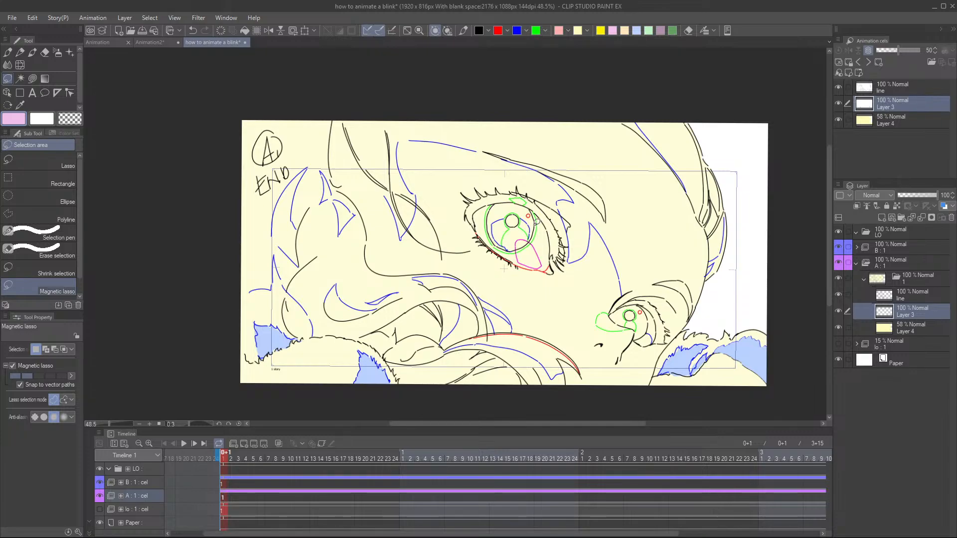
pyautogui.moveTo(292, 169); pyautogui.dragTo(296, 180)
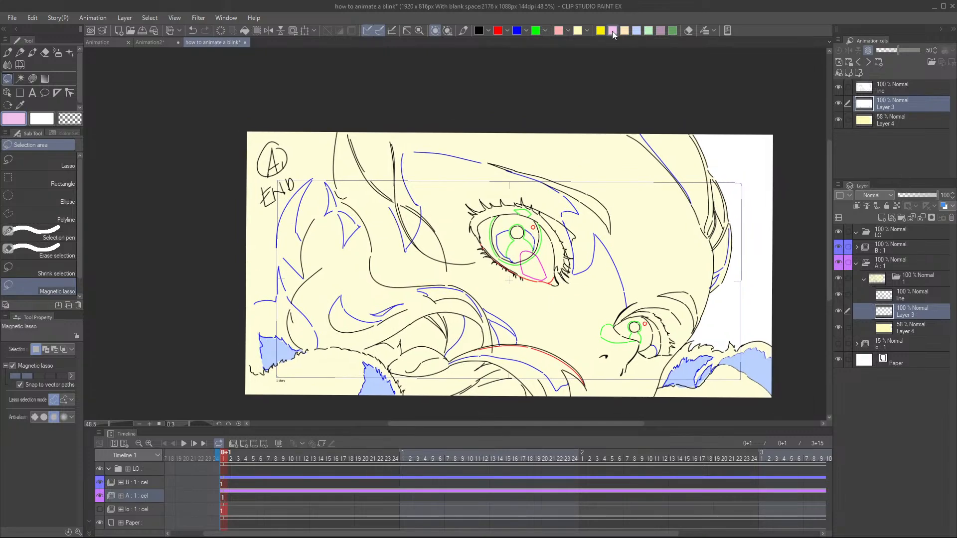
pyautogui.scroll(1, 342, 189)
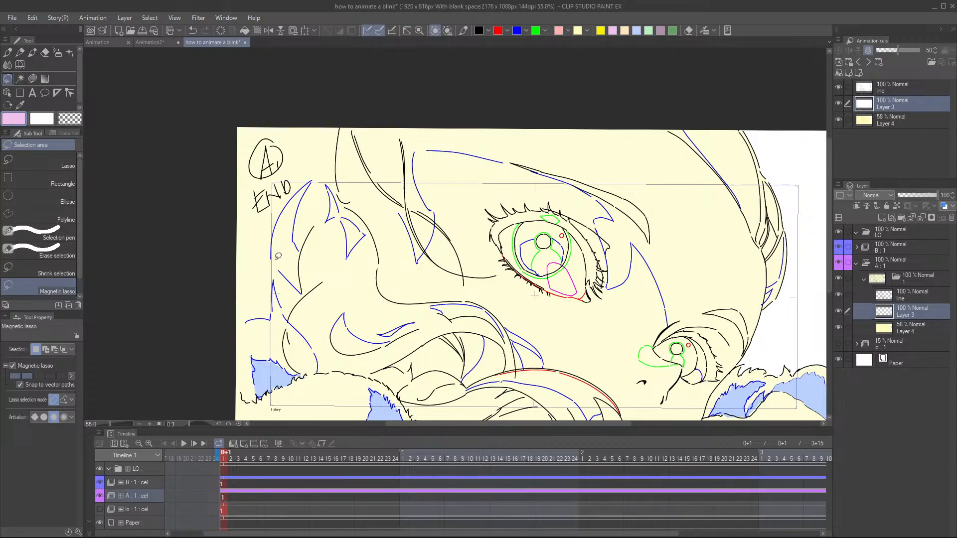
pyautogui.moveTo(278, 256)
pyautogui.mouseDown()
pyautogui.moveTo(285, 207)
pyautogui.moveTo(315, 176)
pyautogui.moveTo(293, 224)
pyautogui.moveTo(302, 291)
pyautogui.moveTo(273, 257)
pyautogui.mouseUp()
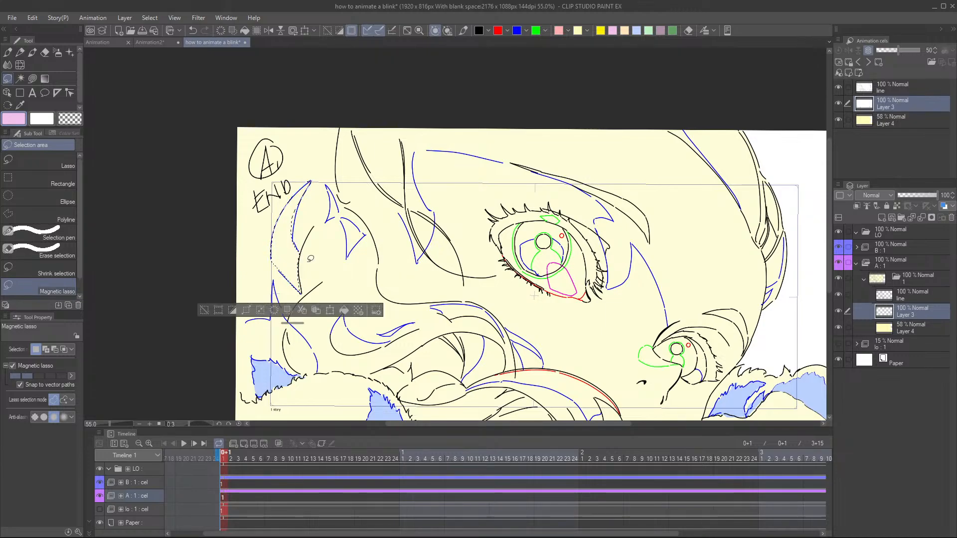
pyautogui.click(344, 309)
pyautogui.click(205, 311)
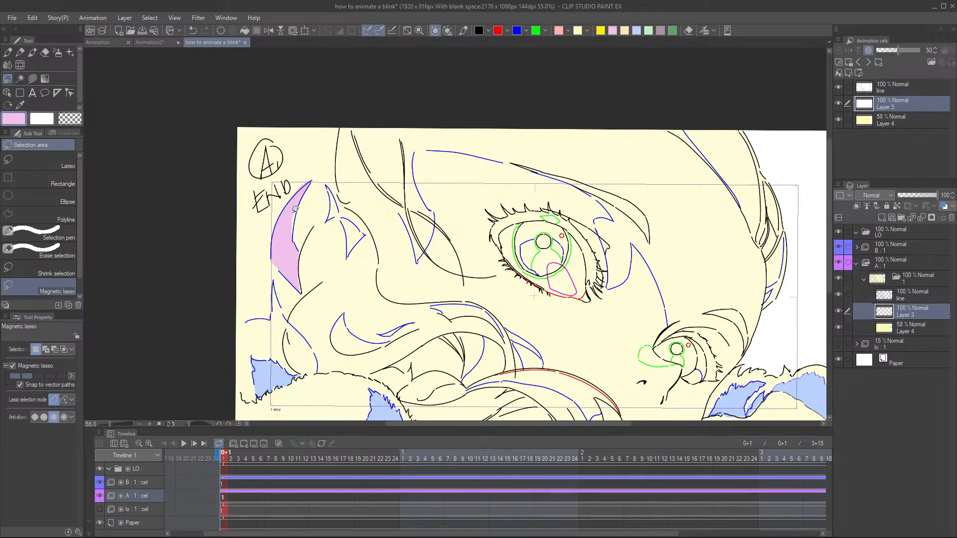
pyautogui.moveTo(301, 199)
pyautogui.mouseDown()
pyautogui.moveTo(298, 239)
pyautogui.moveTo(308, 188)
pyautogui.mouseUp()
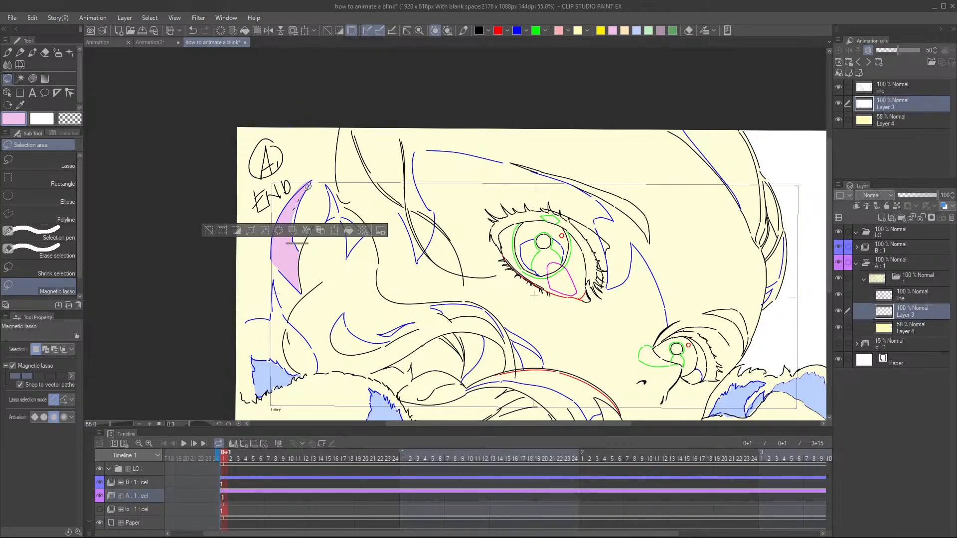
pyautogui.click(207, 230)
pyautogui.moveTo(404, 332); pyautogui.dragTo(409, 344)
pyautogui.scroll(-2, 409, 343)
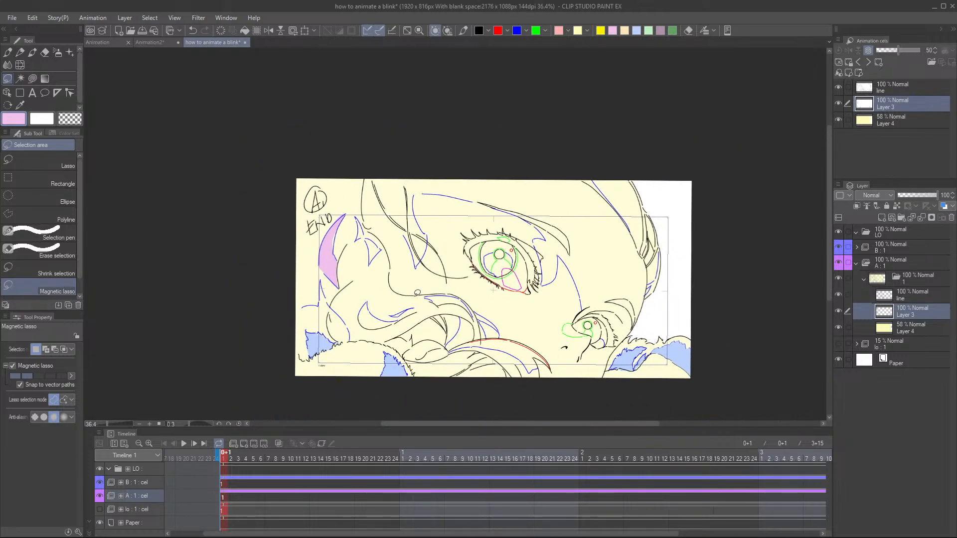
# - Select the two small pointed shadows beside the leftmost hair lock on the line layer, fill them light pink on Layer 3, and deselect
pyautogui.click(898, 295)
pyautogui.scroll(3, 338, 265)
pyautogui.moveTo(385, 301); pyautogui.dragTo(351, 298)
pyautogui.moveTo(305, 185); pyautogui.dragTo(307, 184)
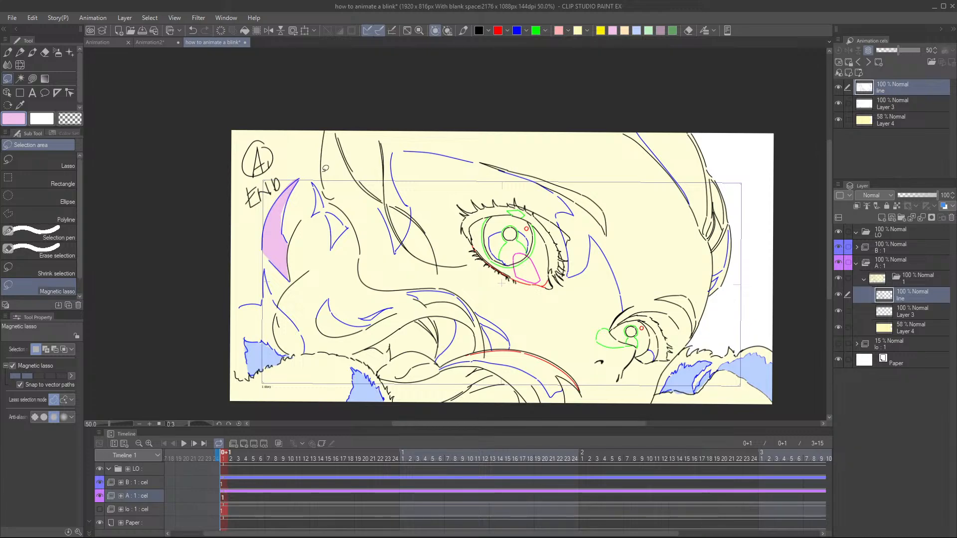
pyautogui.moveTo(317, 208)
pyautogui.mouseDown()
pyautogui.moveTo(312, 180)
pyautogui.moveTo(350, 228)
pyautogui.moveTo(333, 249)
pyautogui.moveTo(329, 219)
pyautogui.moveTo(317, 210)
pyautogui.mouseUp()
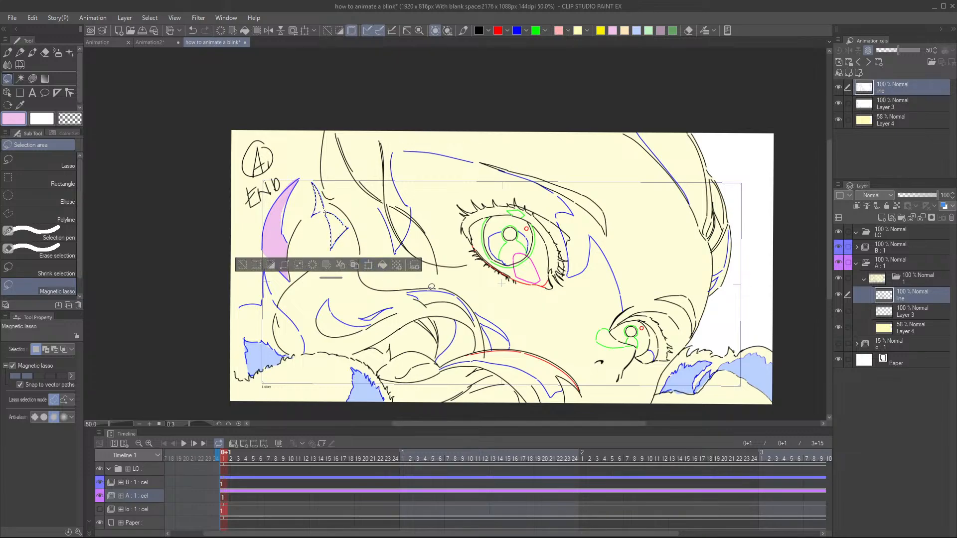
pyautogui.click(899, 315)
pyautogui.click(384, 270)
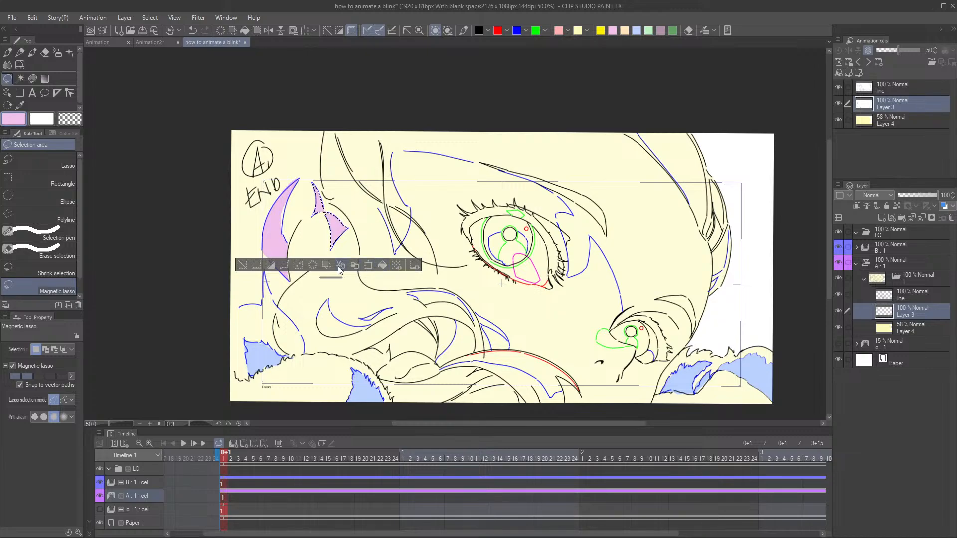
pyautogui.click(243, 265)
pyautogui.scroll(-2, 473, 258)
pyautogui.scroll(2, 420, 302)
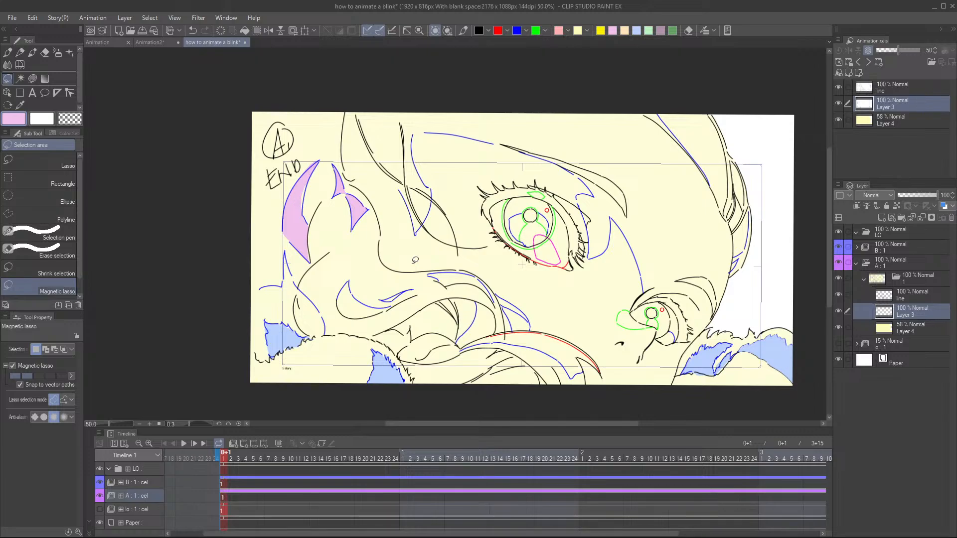
# - On the line layer, select the crescent hair shadow and, in Add to selection mode, the lower shadow of the leftmost lock
pyautogui.scroll(-2, 479, 269)
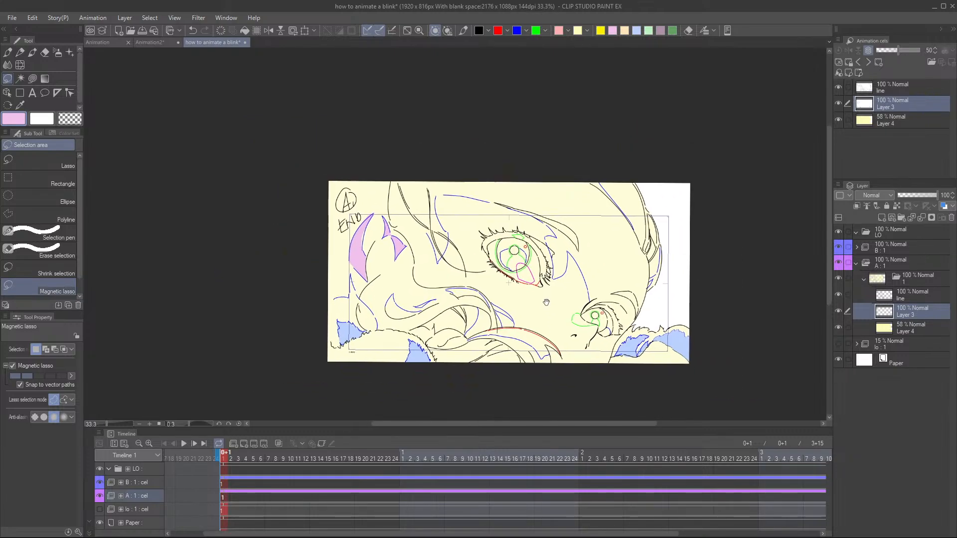
pyautogui.click(899, 295)
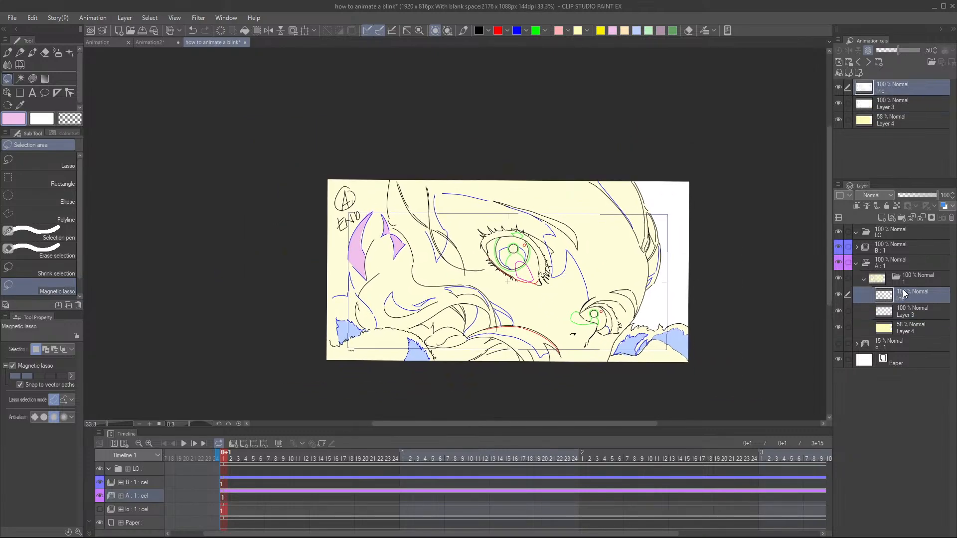
pyautogui.scroll(2, 552, 305)
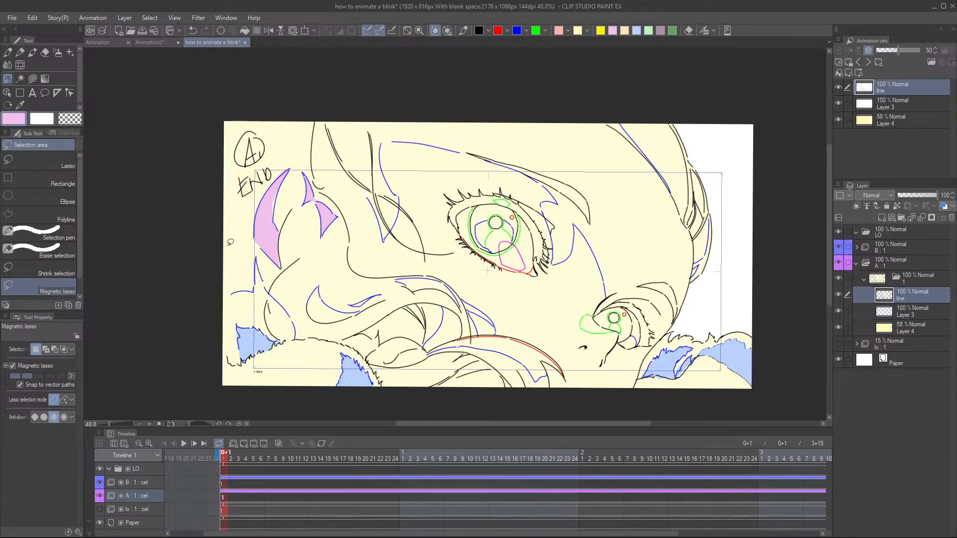
pyautogui.moveTo(253, 294)
pyautogui.mouseDown()
pyautogui.moveTo(258, 254)
pyautogui.moveTo(297, 334)
pyautogui.moveTo(279, 334)
pyautogui.moveTo(264, 302)
pyautogui.moveTo(231, 294)
pyautogui.mouseUp()
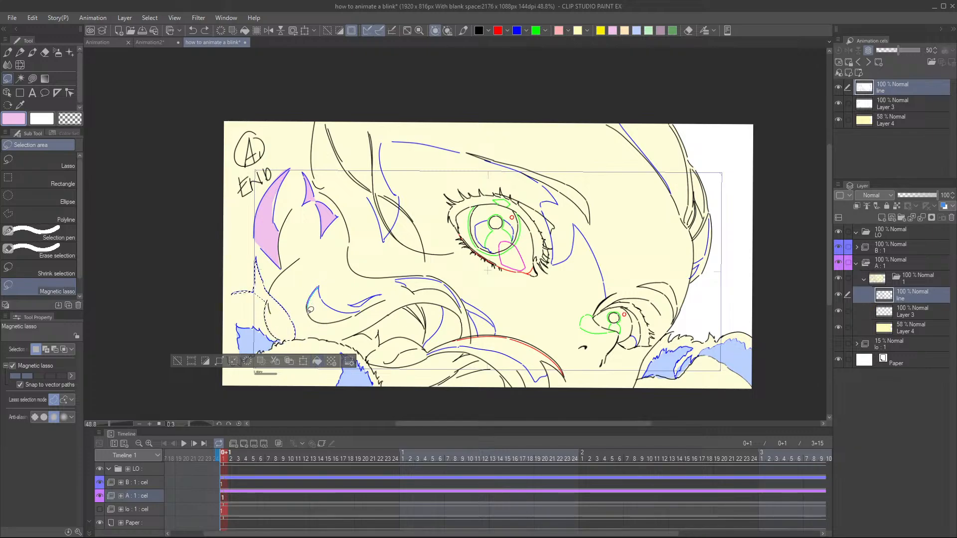
pyautogui.moveTo(321, 320); pyautogui.dragTo(366, 306)
pyautogui.moveTo(326, 272); pyautogui.dragTo(325, 275)
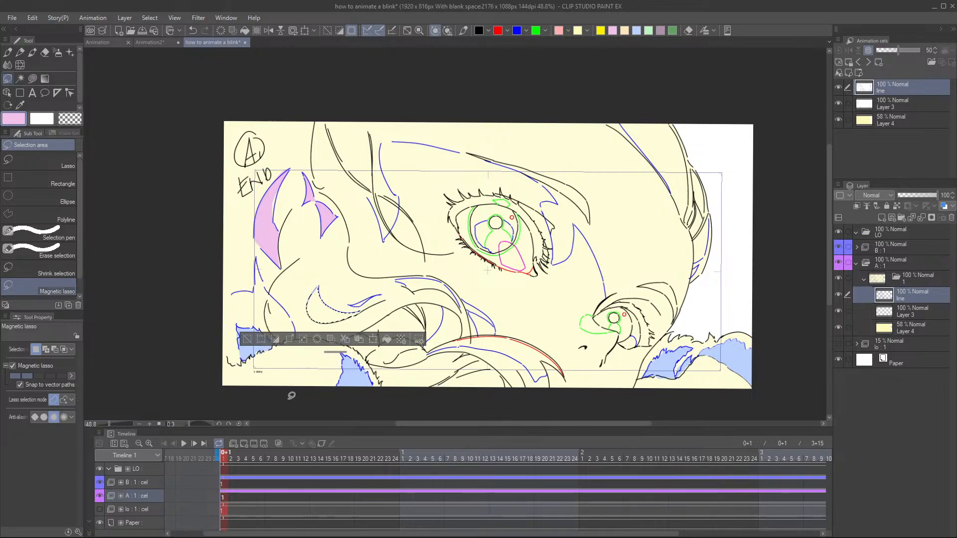
pyautogui.click(46, 348)
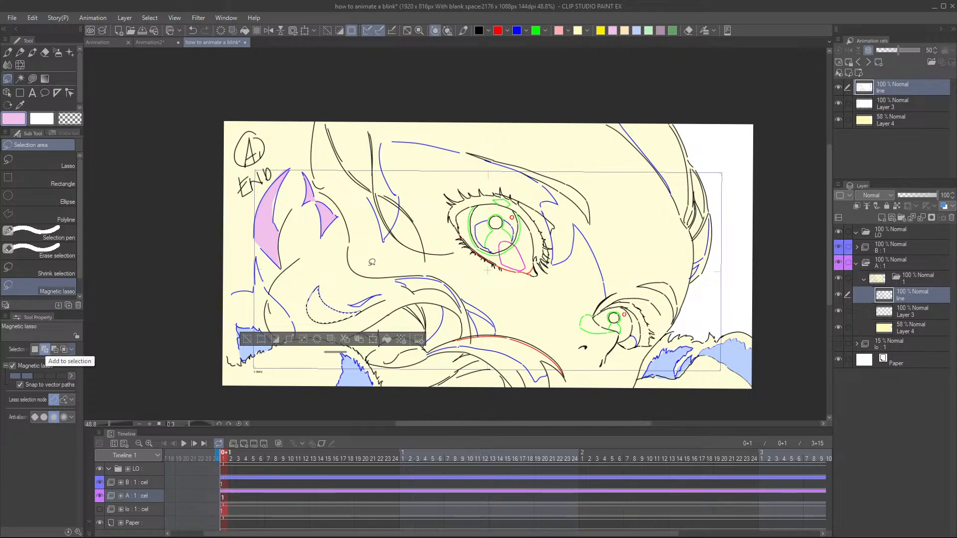
pyautogui.moveTo(253, 293); pyautogui.dragTo(257, 254)
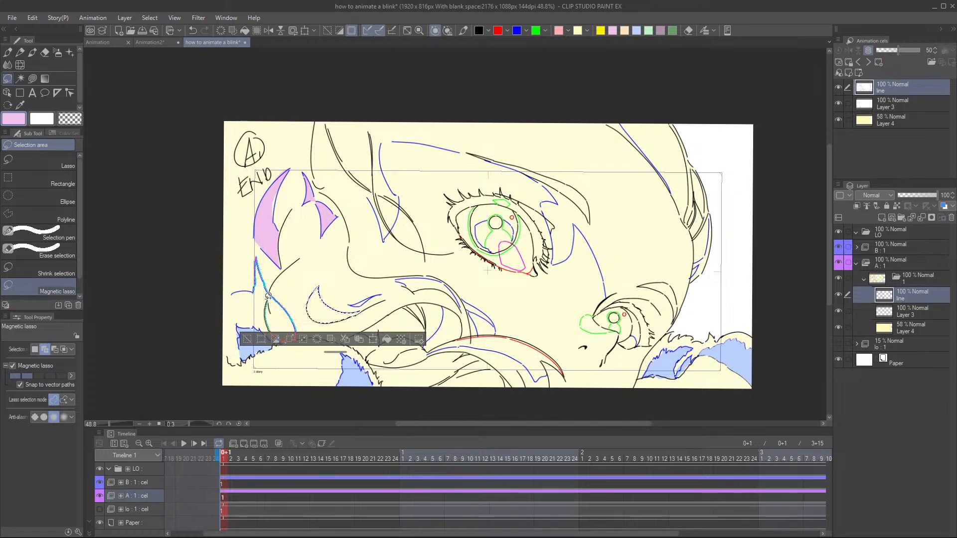
pyautogui.moveTo(250, 292); pyautogui.dragTo(228, 286)
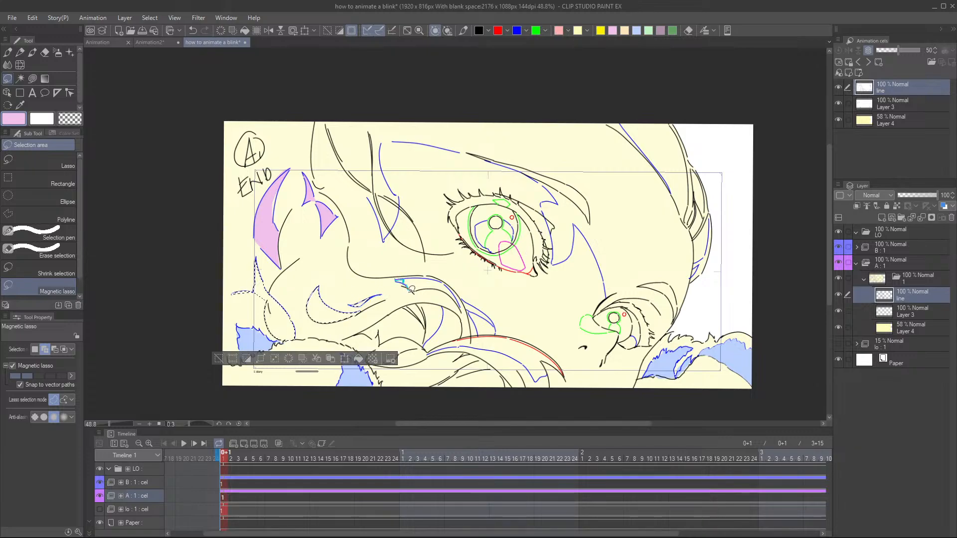
# - Add the shadow shapes of the central wavy lock and the long lock at the lower canvas edge to the selection
pyautogui.moveTo(416, 288)
pyautogui.mouseDown()
pyautogui.moveTo(449, 287)
pyautogui.moveTo(464, 313)
pyautogui.moveTo(434, 275)
pyautogui.mouseUp()
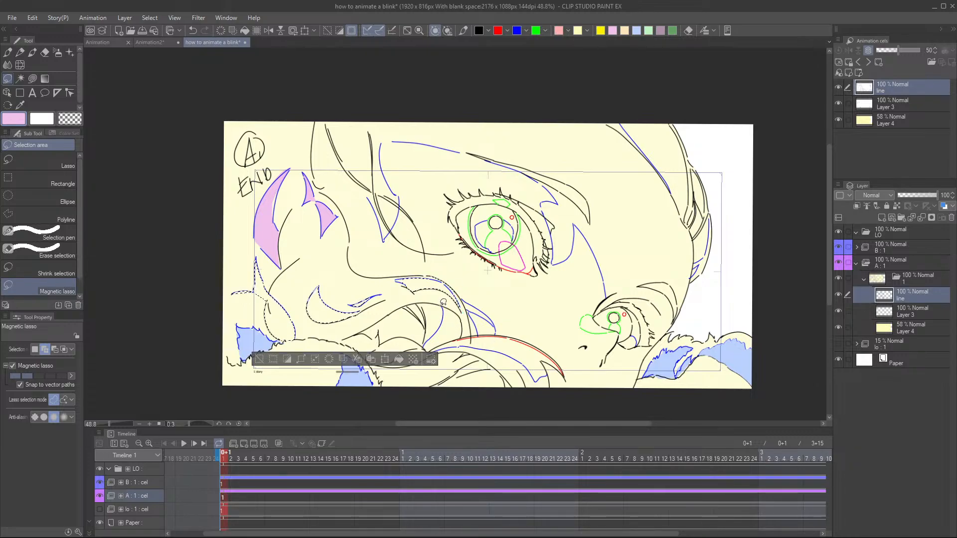
pyautogui.moveTo(442, 304)
pyautogui.mouseDown()
pyautogui.moveTo(423, 347)
pyautogui.moveTo(427, 322)
pyautogui.moveTo(415, 301)
pyautogui.moveTo(442, 304)
pyautogui.mouseUp()
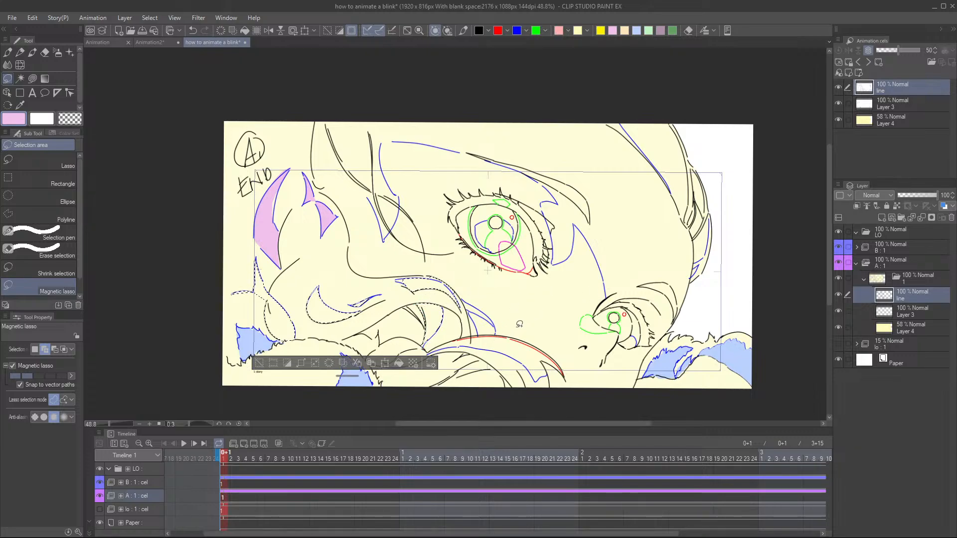
pyautogui.moveTo(520, 323); pyautogui.dragTo(474, 261)
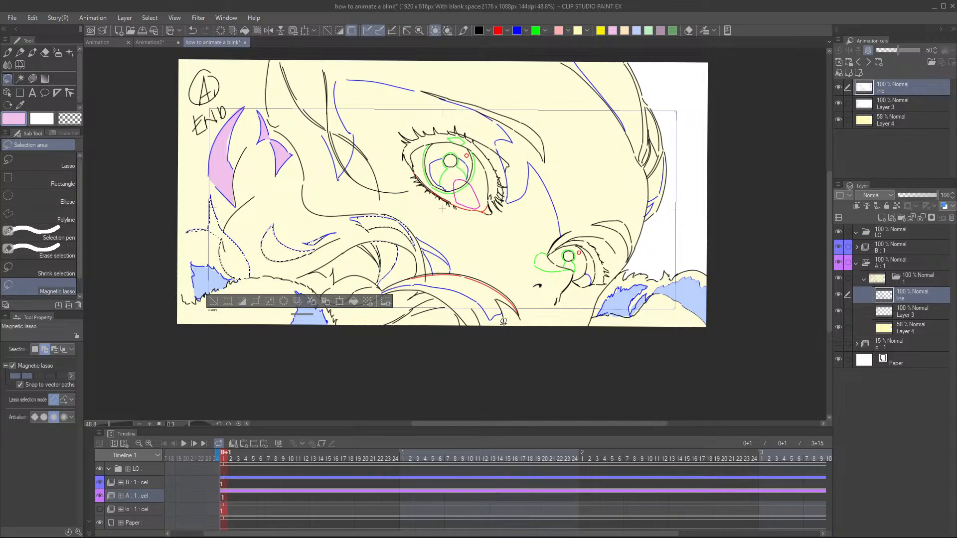
pyautogui.moveTo(504, 309)
pyautogui.mouseDown()
pyautogui.moveTo(505, 324)
pyautogui.moveTo(468, 323)
pyautogui.moveTo(434, 299)
pyautogui.moveTo(387, 289)
pyautogui.moveTo(429, 282)
pyautogui.moveTo(487, 299)
pyautogui.moveTo(505, 293)
pyautogui.mouseUp()
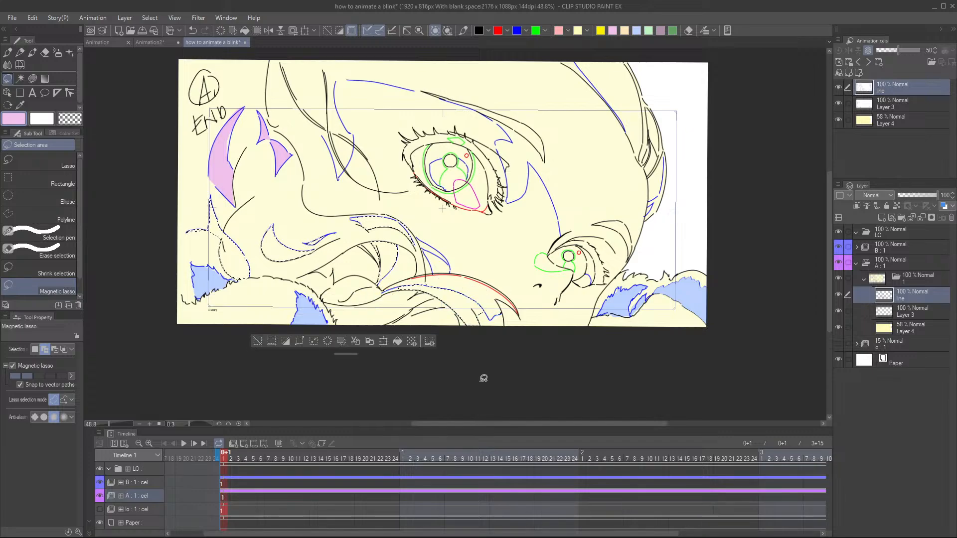
# - Fill all selected hair shadows light pink on Layer 3 and deselect
pyautogui.click(880, 314)
pyautogui.click(397, 341)
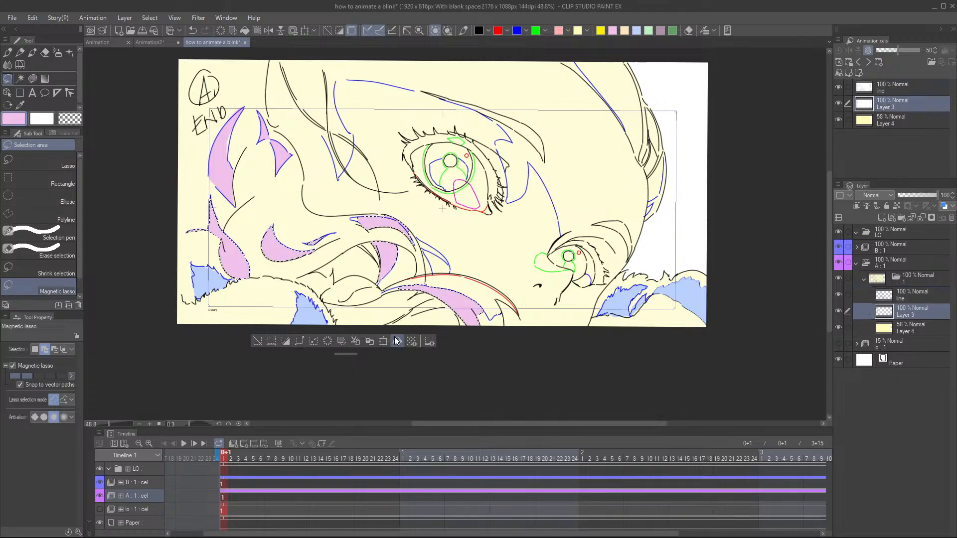
pyautogui.click(257, 341)
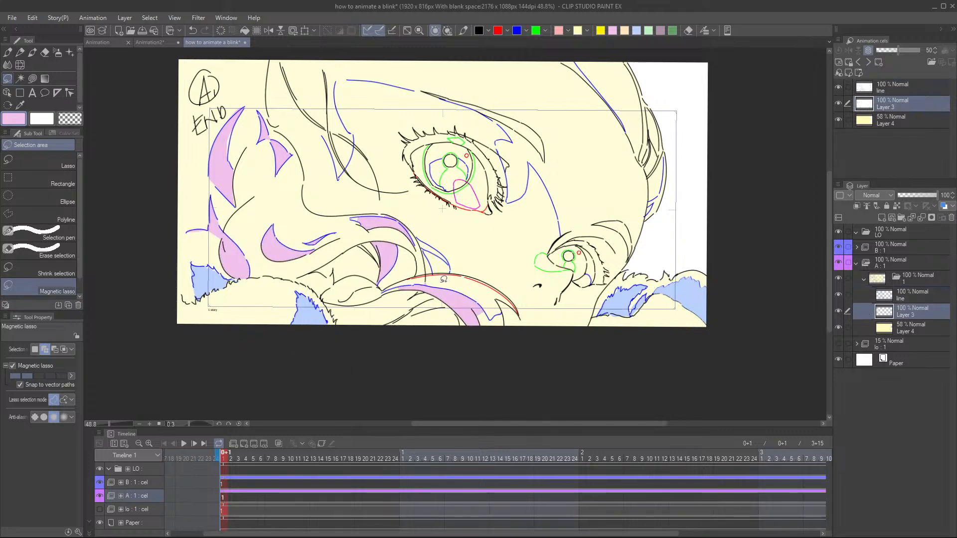
# - Try to select the notched end of the lower lock's shadow from the line layer and fill it light pink on Layer 3
pyautogui.click(903, 298)
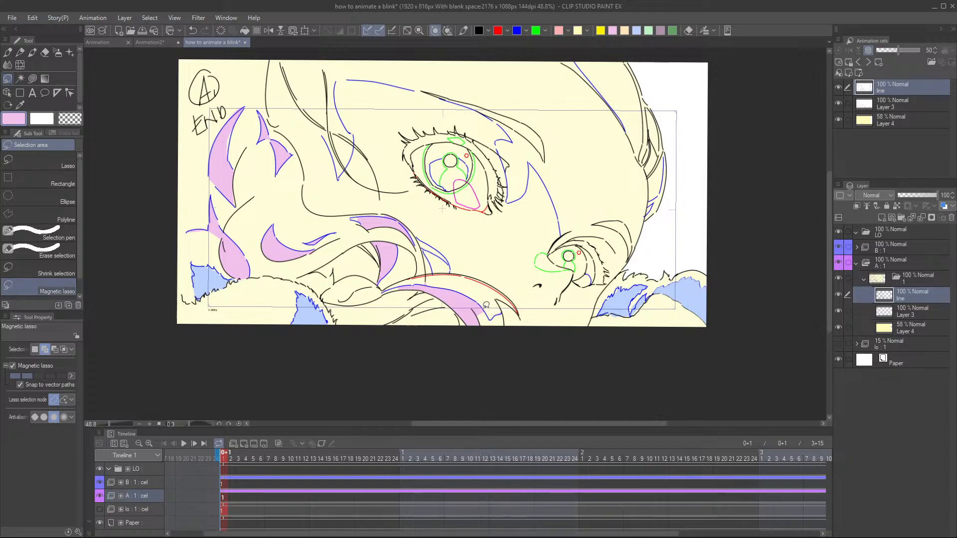
pyautogui.moveTo(491, 316)
pyautogui.mouseDown()
pyautogui.moveTo(506, 313)
pyautogui.moveTo(488, 328)
pyautogui.moveTo(481, 310)
pyautogui.mouseUp()
pyautogui.click(862, 309)
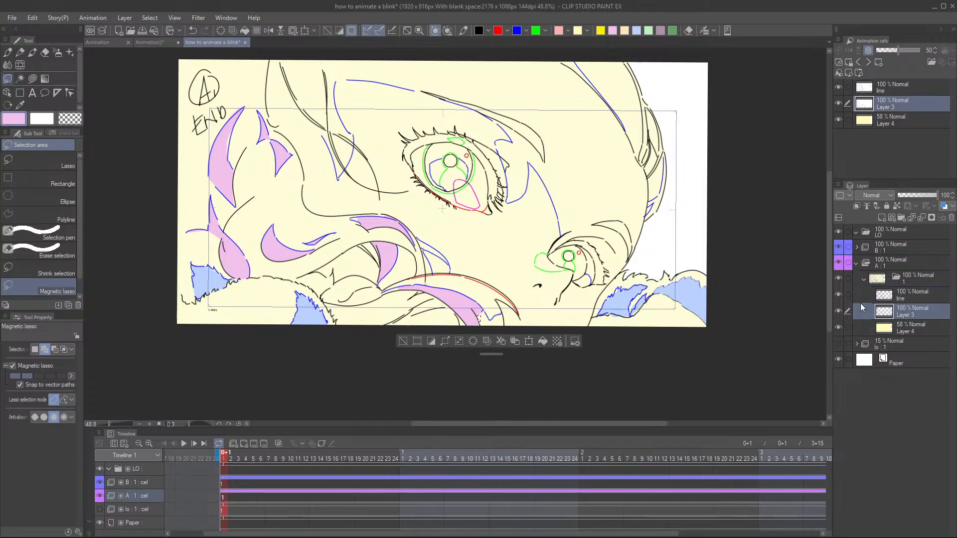
pyautogui.click(542, 342)
pyautogui.click(403, 341)
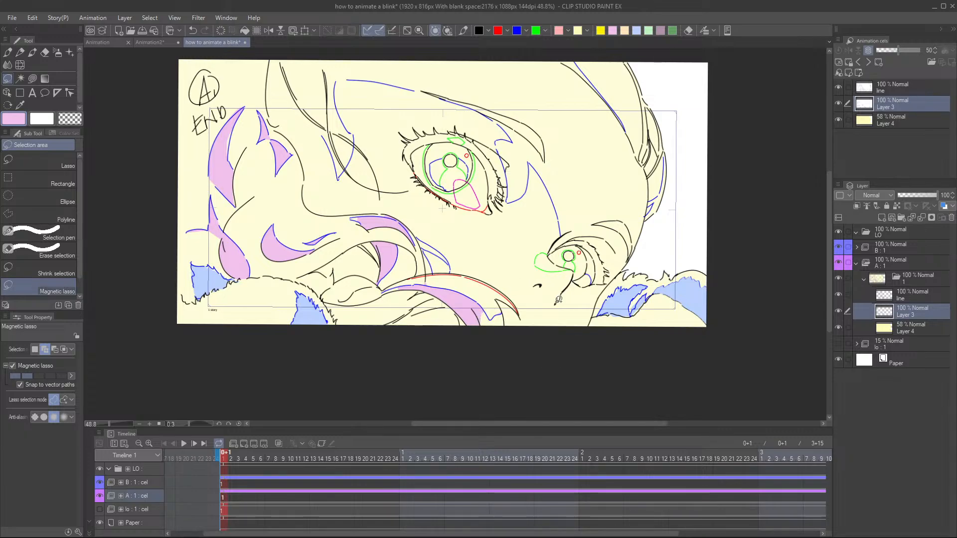
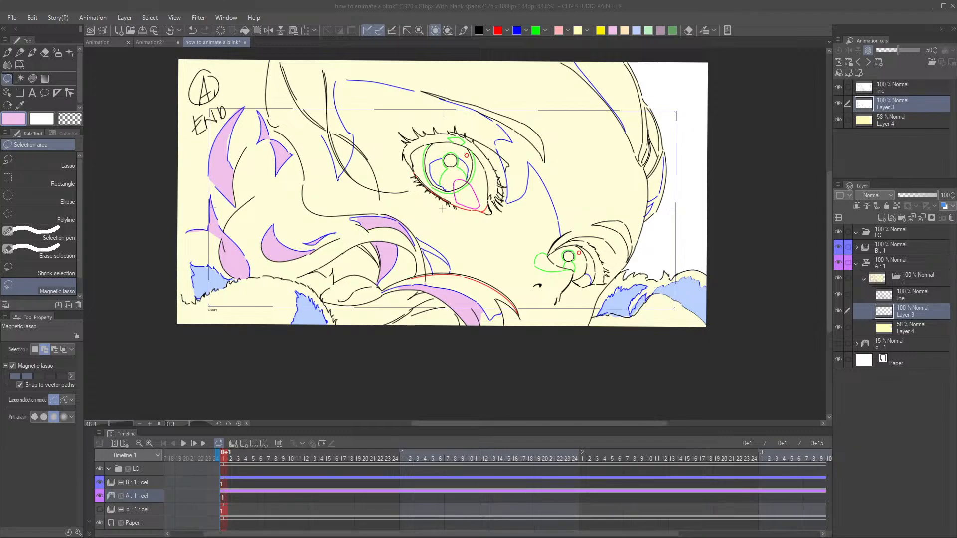
# - Select the unfilled notched end of the lower lock's shadow on the line layer, fill it light pink on Layer 3, and deselect
pyautogui.click(904, 298)
pyautogui.scroll(2, 503, 321)
pyautogui.moveTo(503, 321)
pyautogui.mouseDown()
pyautogui.moveTo(477, 295)
pyautogui.moveTo(478, 306)
pyautogui.moveTo(494, 298)
pyautogui.moveTo(497, 315)
pyautogui.moveTo(470, 325)
pyautogui.moveTo(498, 317)
pyautogui.moveTo(499, 341)
pyautogui.moveTo(466, 343)
pyautogui.moveTo(470, 297)
pyautogui.moveTo(495, 300)
pyautogui.mouseUp()
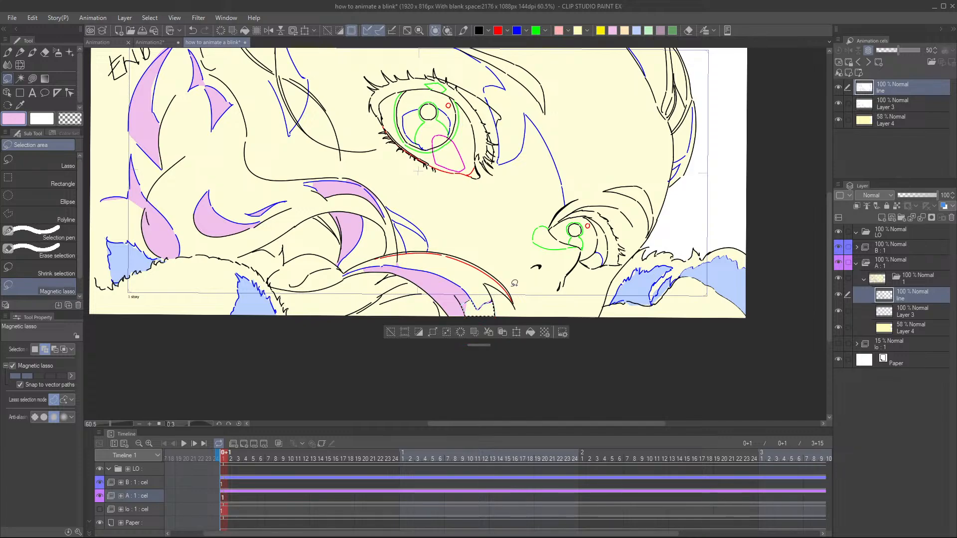
pyautogui.click(905, 314)
pyautogui.click(531, 332)
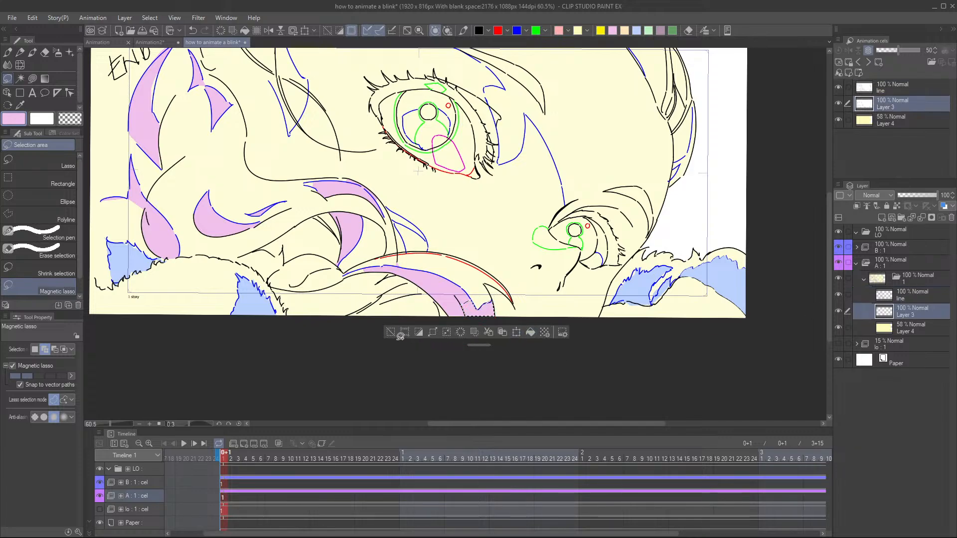
pyautogui.click(391, 332)
pyautogui.scroll(-2, 442, 344)
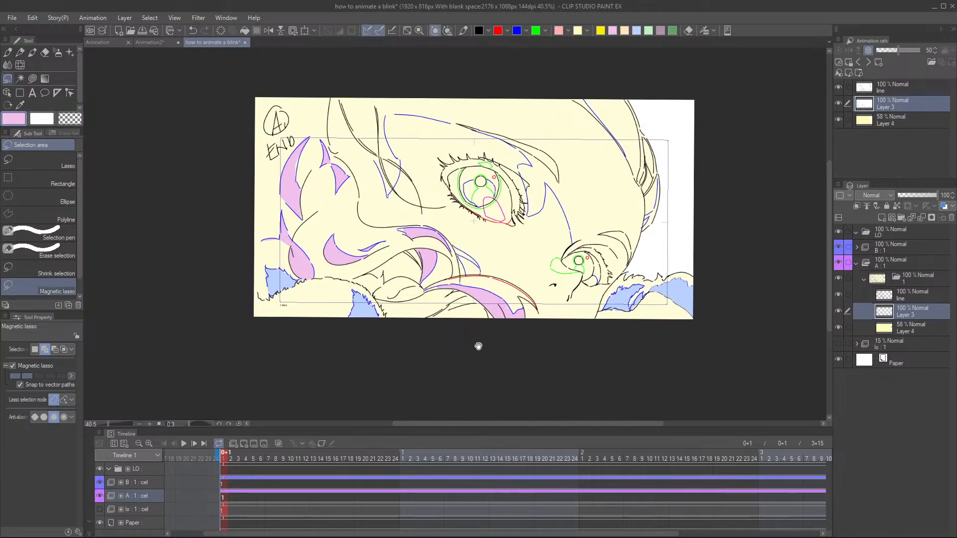
pyautogui.moveTo(470, 331); pyautogui.dragTo(463, 336)
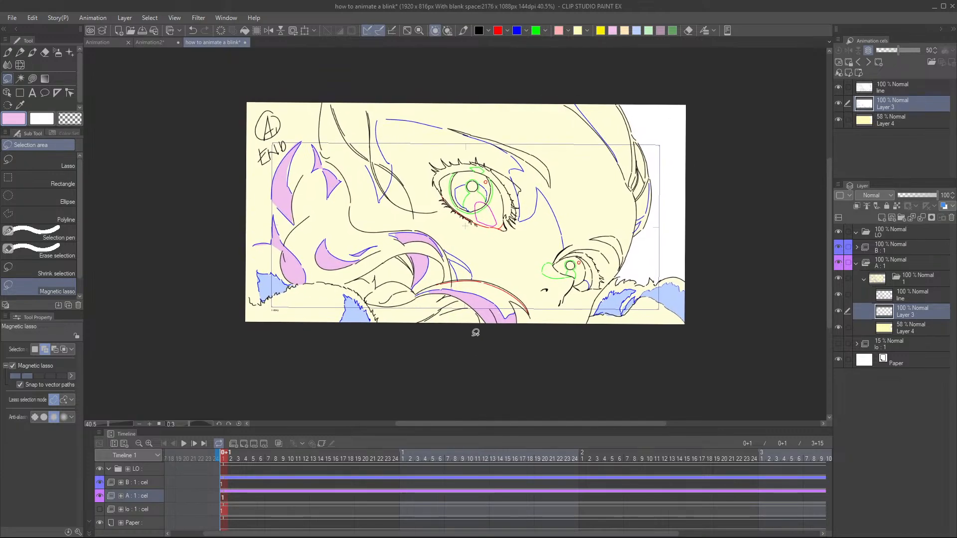
pyautogui.scroll(2, 475, 332)
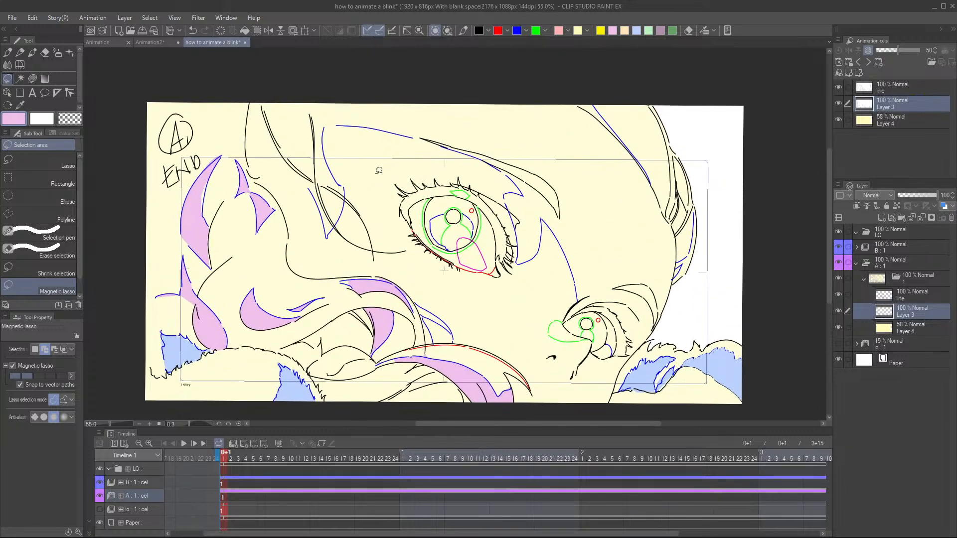
pyautogui.scroll(-2, 630, 336)
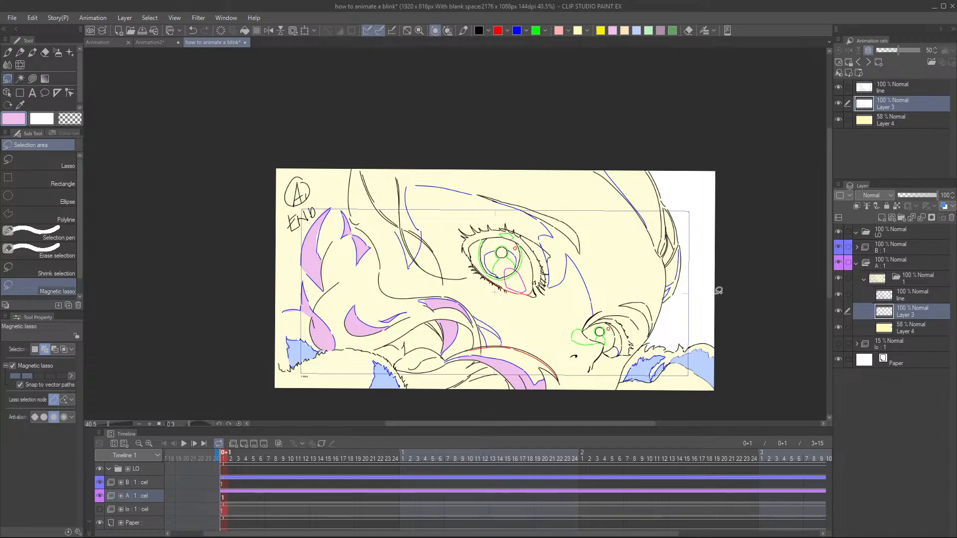
pyautogui.scroll(1, 631, 347)
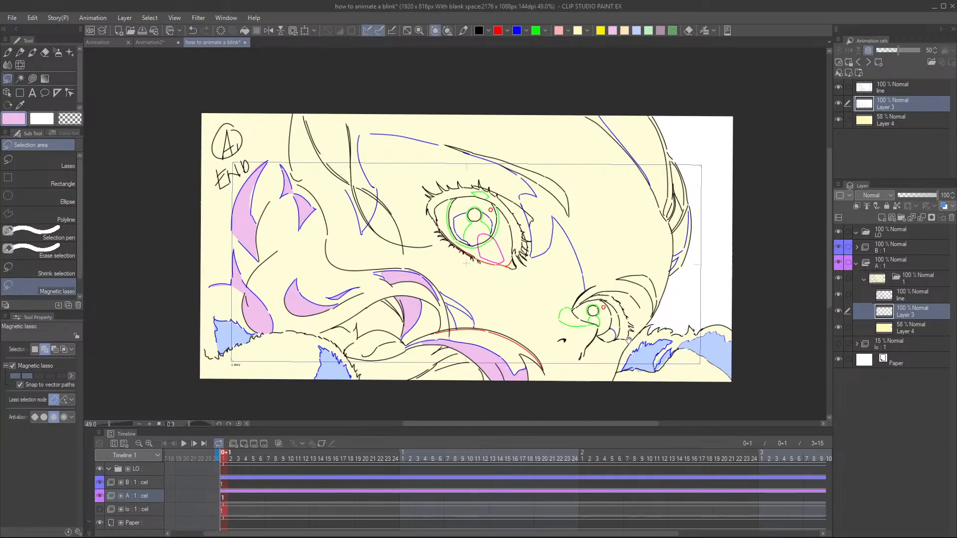
# - Select the skin shadows beside the central wavy lock on the line layer, fill them peach on Layer 3, and deselect
pyautogui.click(894, 299)
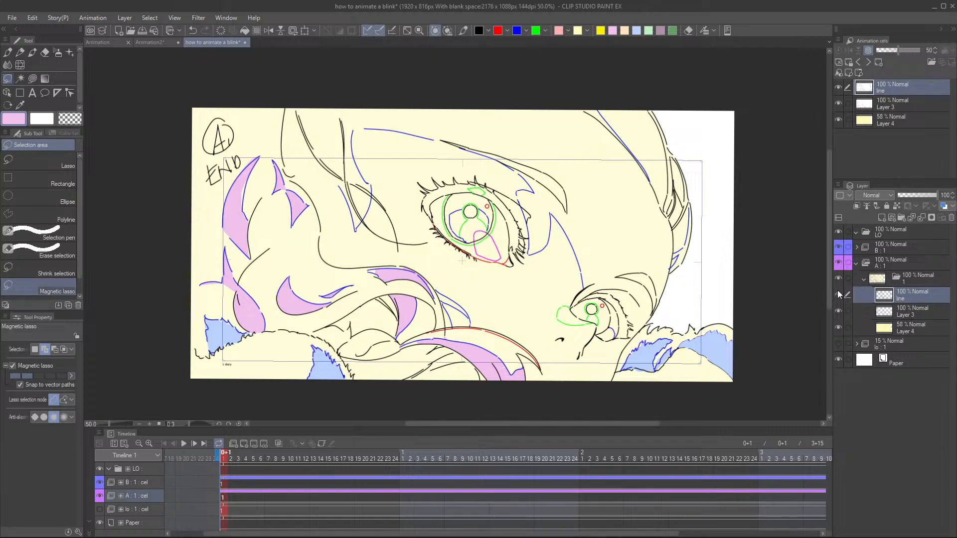
pyautogui.click(624, 31)
pyautogui.scroll(2, 353, 393)
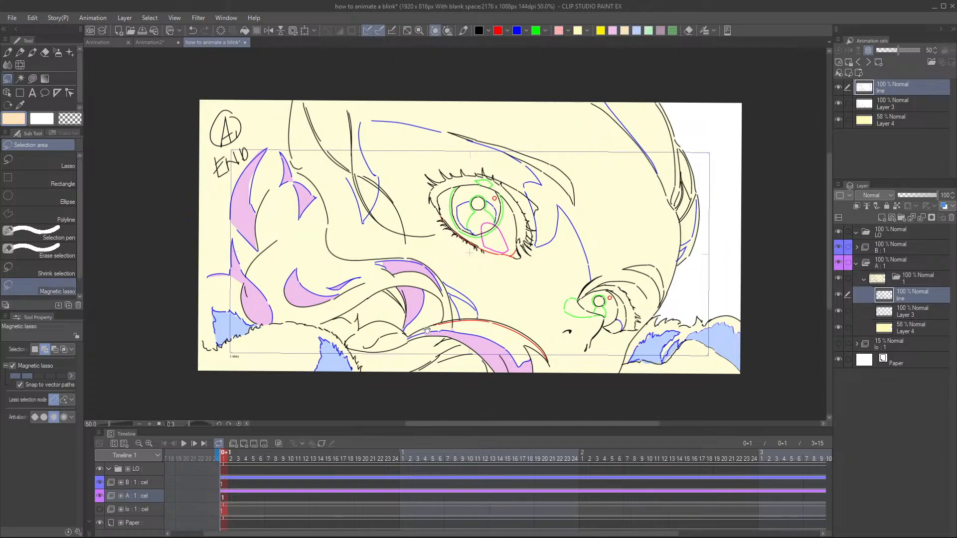
pyautogui.moveTo(430, 273)
pyautogui.mouseDown()
pyautogui.moveTo(406, 331)
pyautogui.moveTo(454, 306)
pyautogui.moveTo(446, 280)
pyautogui.moveTo(430, 273)
pyautogui.moveTo(468, 311)
pyautogui.moveTo(464, 280)
pyautogui.moveTo(497, 312)
pyautogui.moveTo(476, 277)
pyautogui.moveTo(453, 269)
pyautogui.mouseUp()
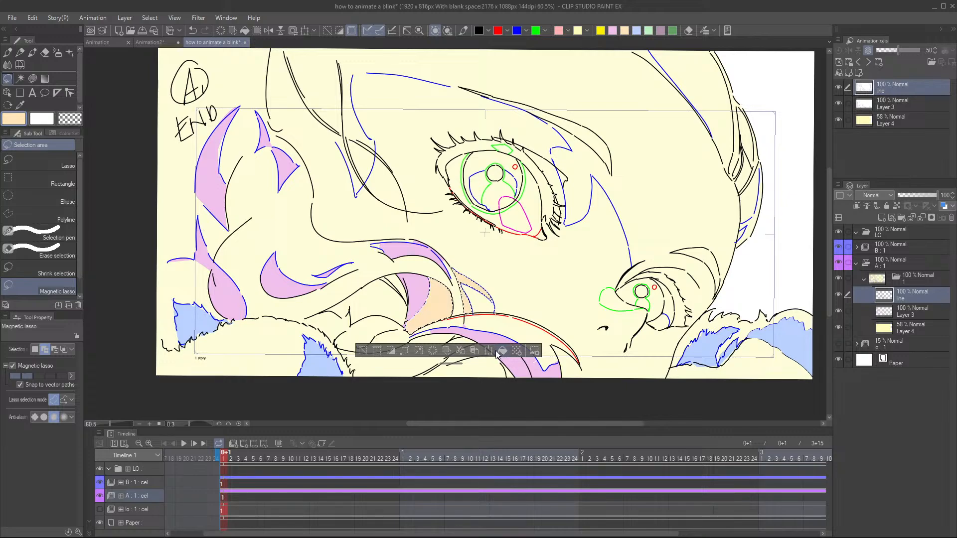
pyautogui.click(895, 314)
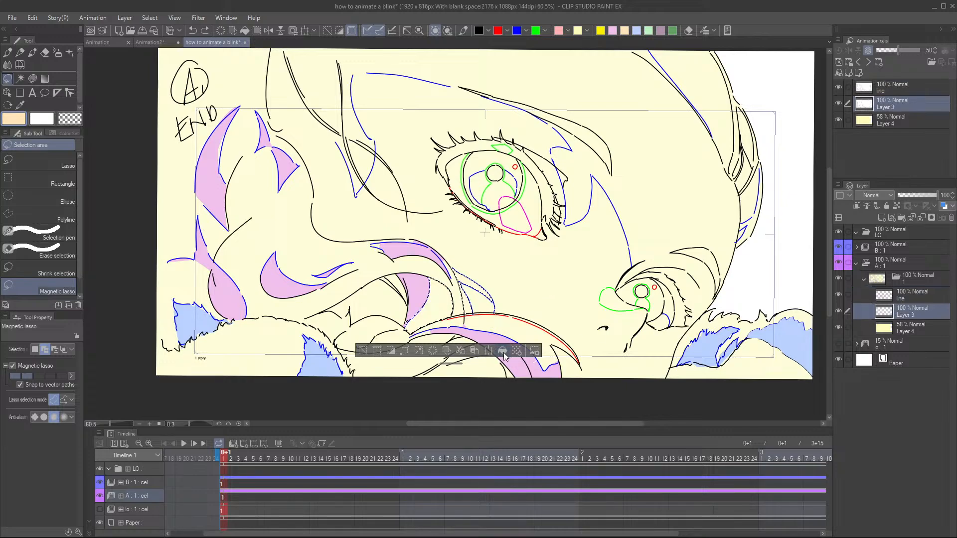
pyautogui.click(390, 351)
pyautogui.click(363, 351)
# - Select the forehead shadow above the brow and down the crossing strands on the line layer, fill it peach on Layer 3, and deselect
pyautogui.scroll(-3, 524, 281)
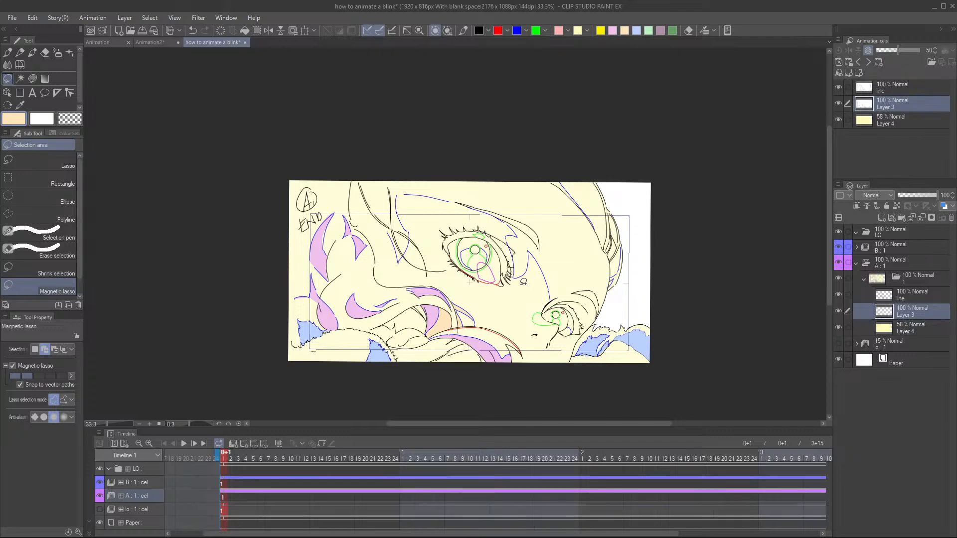
pyautogui.moveTo(514, 301); pyautogui.dragTo(520, 303)
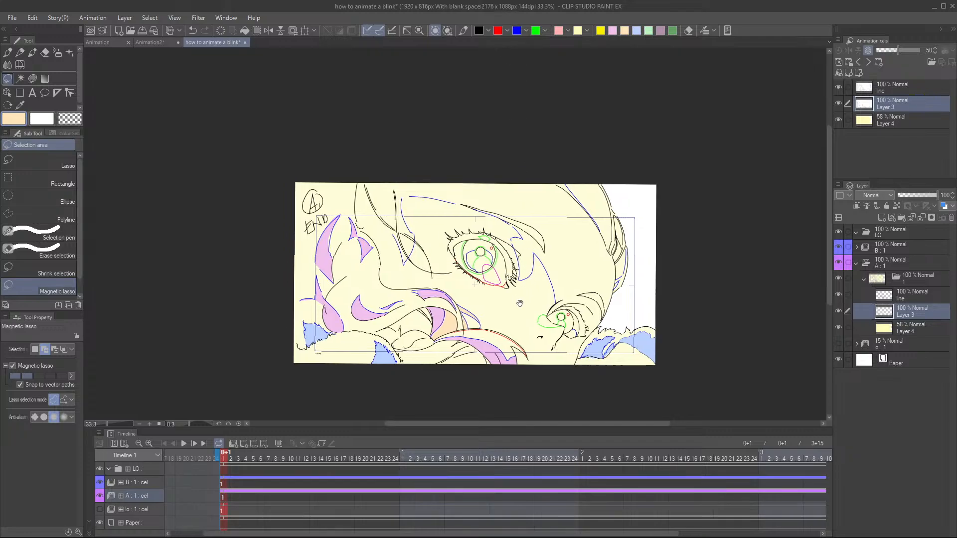
pyautogui.scroll(1, 520, 303)
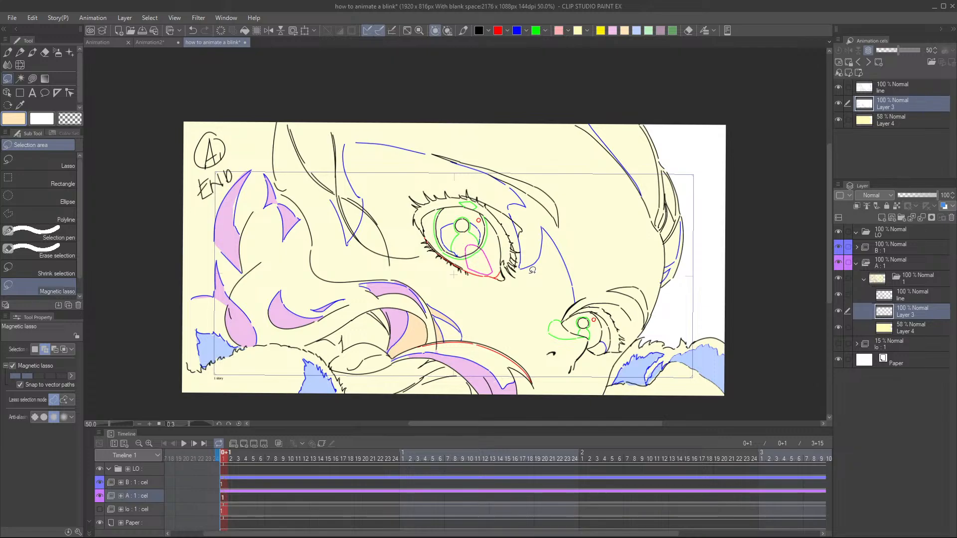
pyautogui.scroll(1, 421, 142)
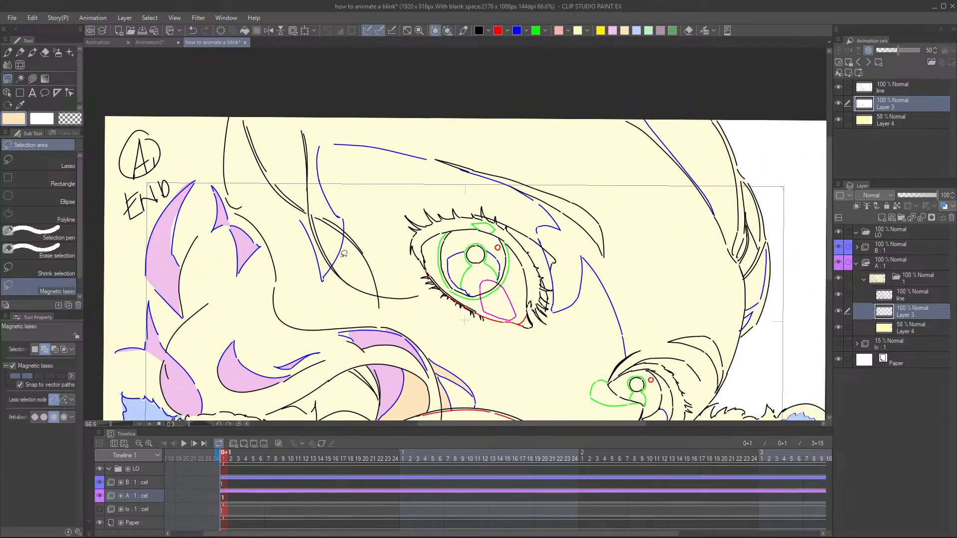
pyautogui.click(907, 296)
pyautogui.moveTo(304, 218)
pyautogui.mouseDown()
pyautogui.moveTo(326, 280)
pyautogui.moveTo(346, 224)
pyautogui.moveTo(323, 187)
pyautogui.moveTo(321, 142)
pyautogui.moveTo(442, 156)
pyautogui.moveTo(522, 184)
pyautogui.mouseUp()
pyautogui.moveTo(521, 180)
pyautogui.mouseDown()
pyautogui.moveTo(504, 151)
pyautogui.moveTo(449, 111)
pyautogui.moveTo(396, 107)
pyautogui.moveTo(299, 123)
pyautogui.moveTo(306, 206)
pyautogui.mouseUp()
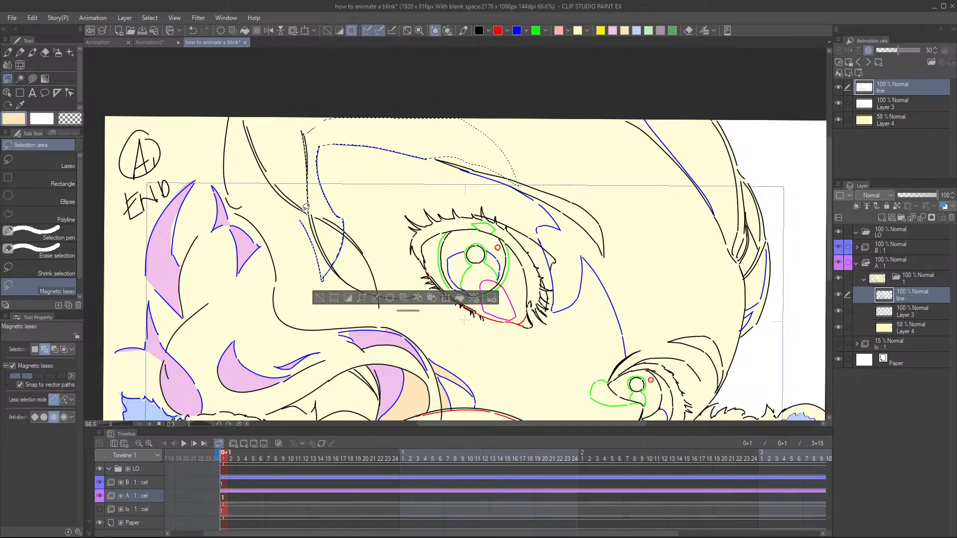
pyautogui.hotkey('alt', '[')
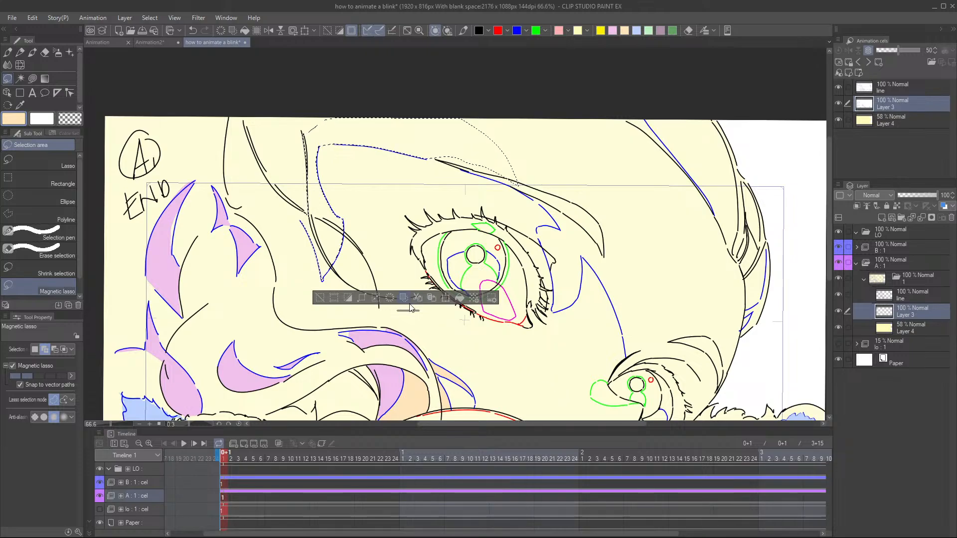
pyautogui.click(459, 297)
pyautogui.hotkey('ctrl', 'd')
pyautogui.scroll(-1, 529, 284)
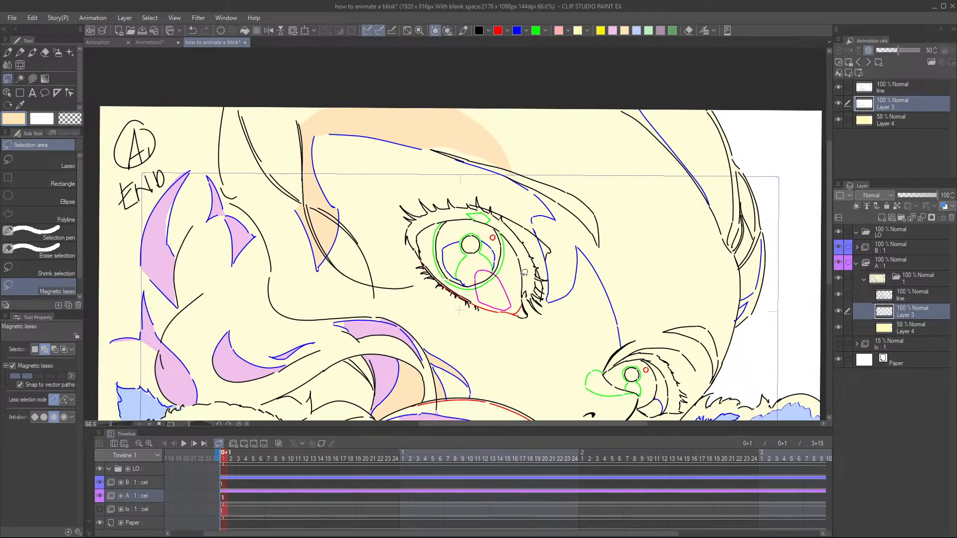
# - Set the opacity of the pale yellow base, Layer 4, to 23%
pyautogui.scroll(-1, 562, 296)
pyautogui.scroll(-1, 576, 254)
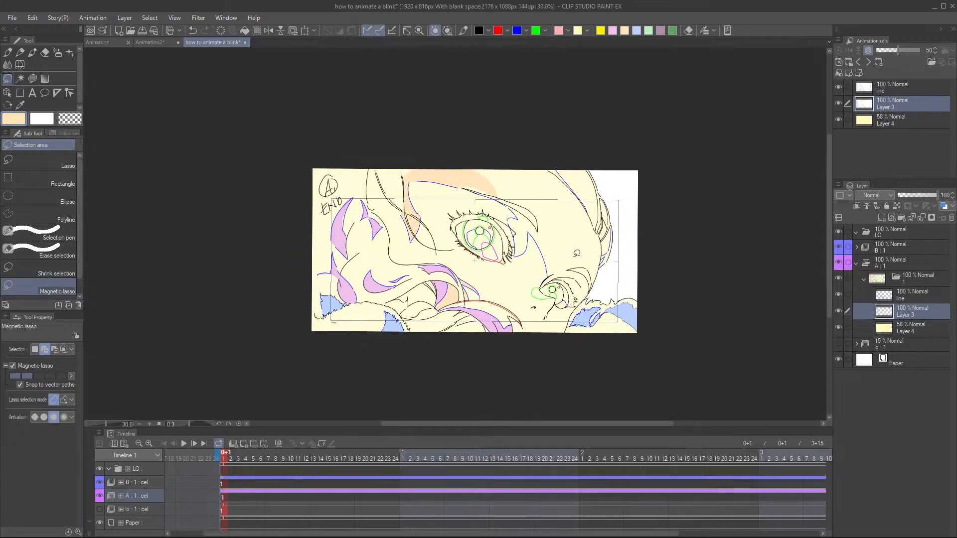
pyautogui.scroll(2, 593, 329)
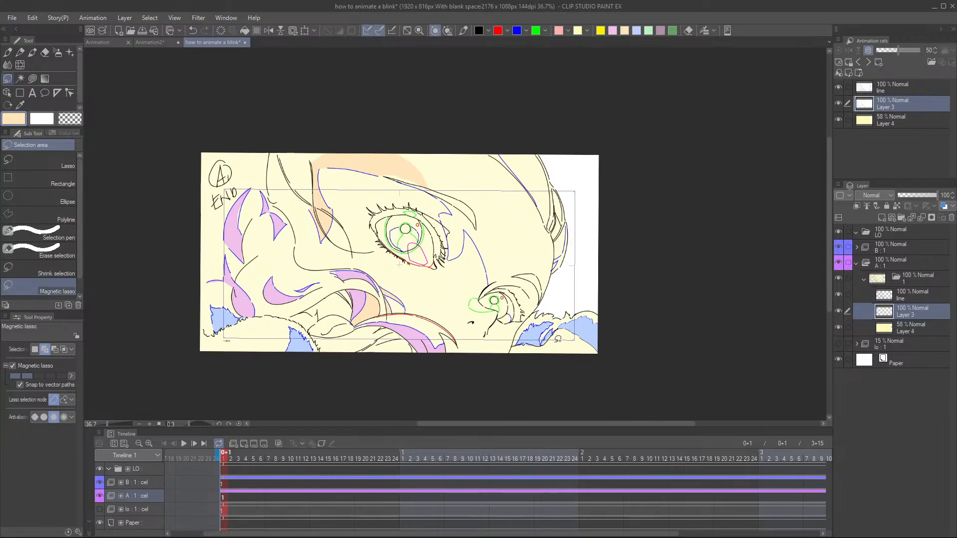
pyautogui.click(917, 328)
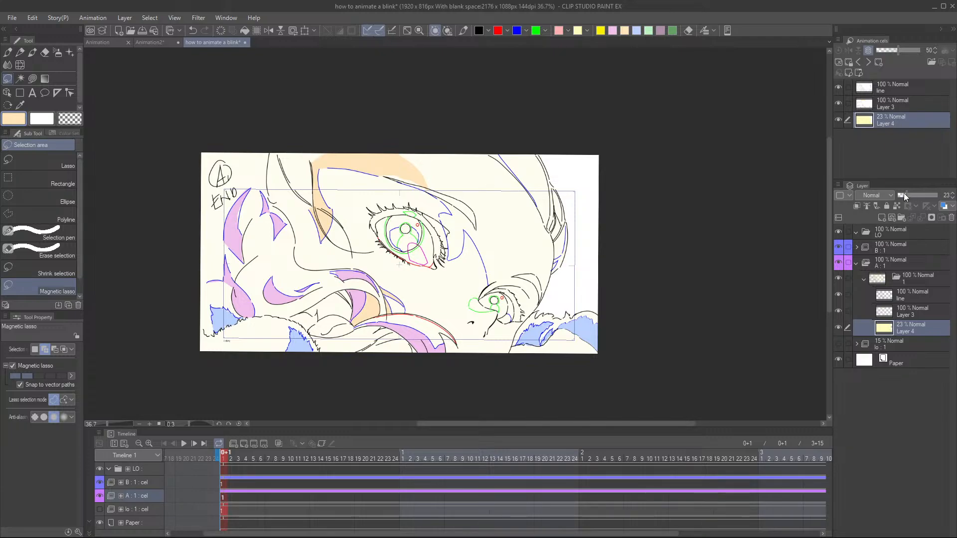
pyautogui.moveTo(430, 313); pyautogui.dragTo(494, 326)
pyautogui.scroll(3, 498, 328)
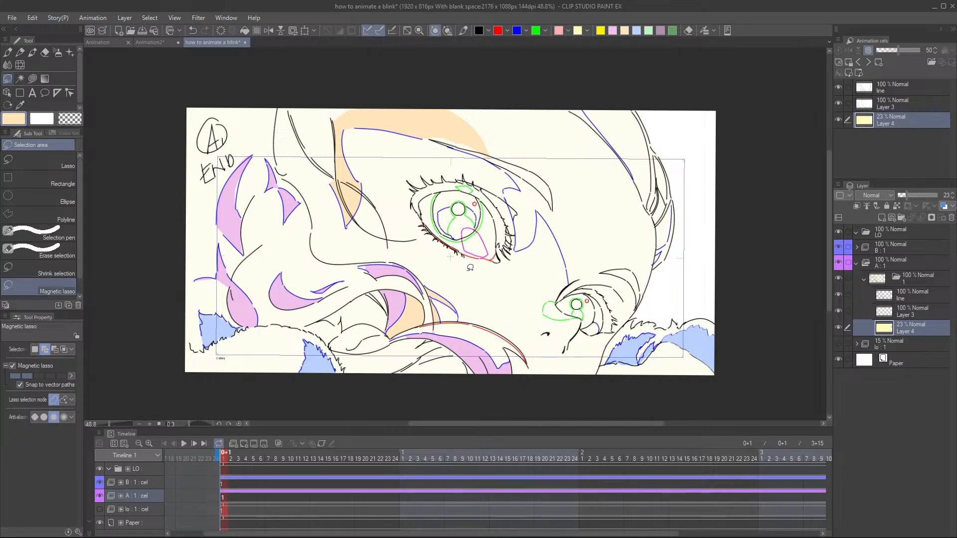
pyautogui.scroll(1, 564, 346)
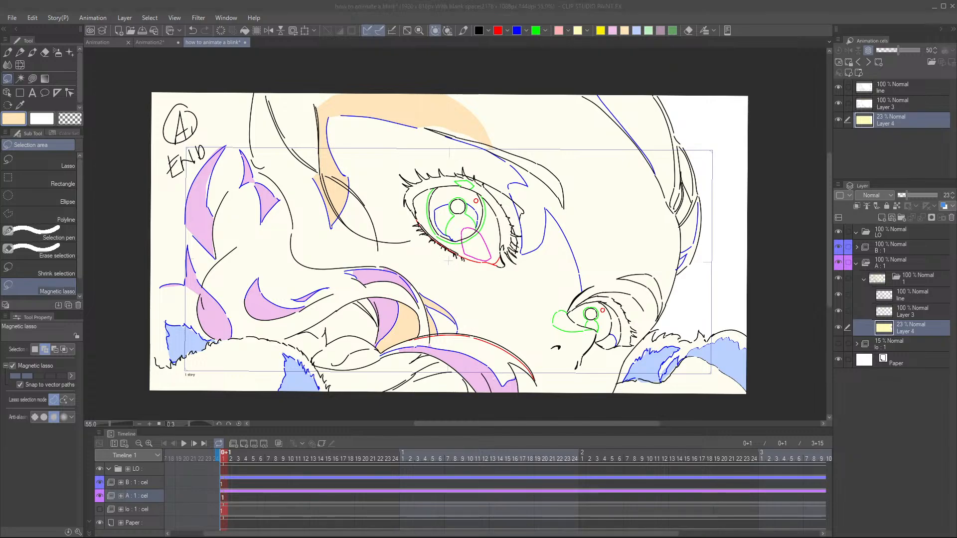
pyautogui.click(597, 16)
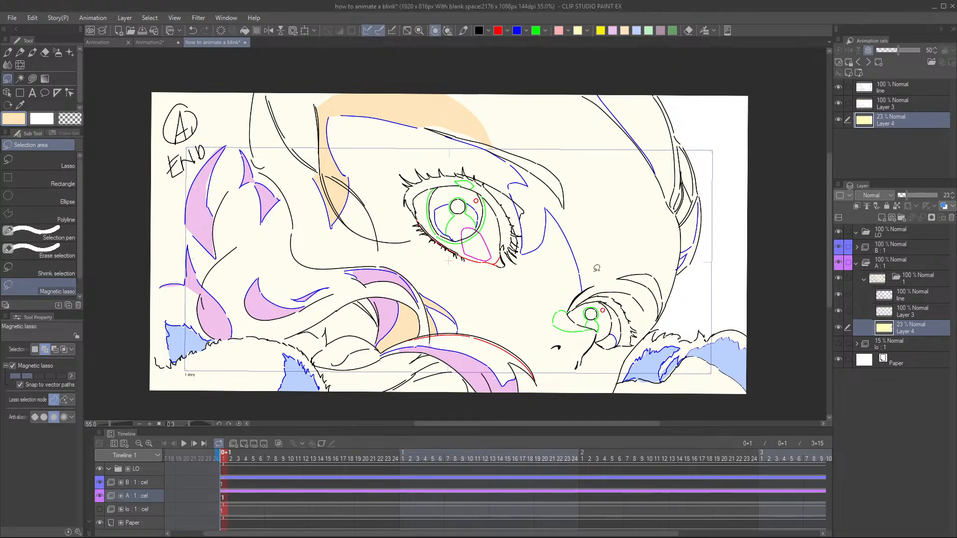
pyautogui.moveTo(596, 268); pyautogui.dragTo(563, 274)
pyautogui.scroll(2, 568, 288)
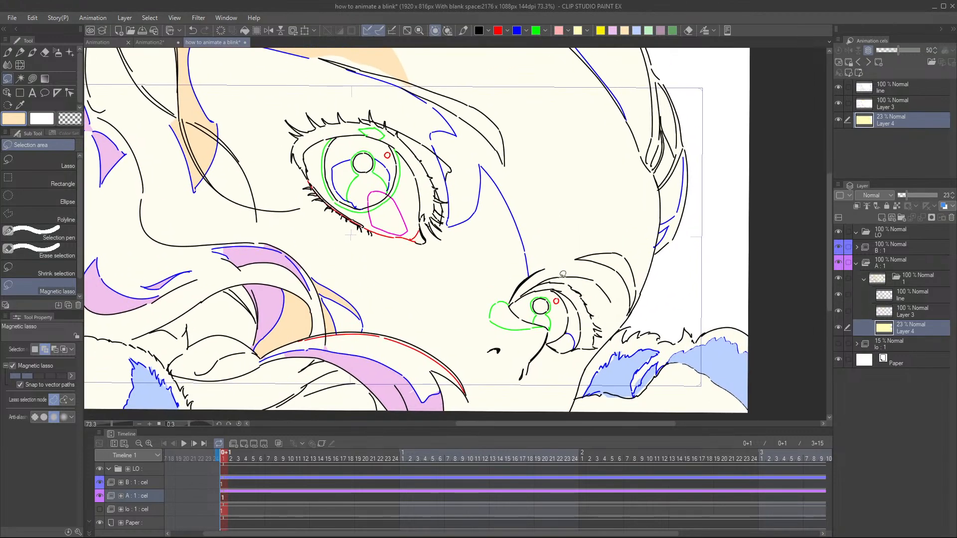
pyautogui.scroll(-2, 562, 273)
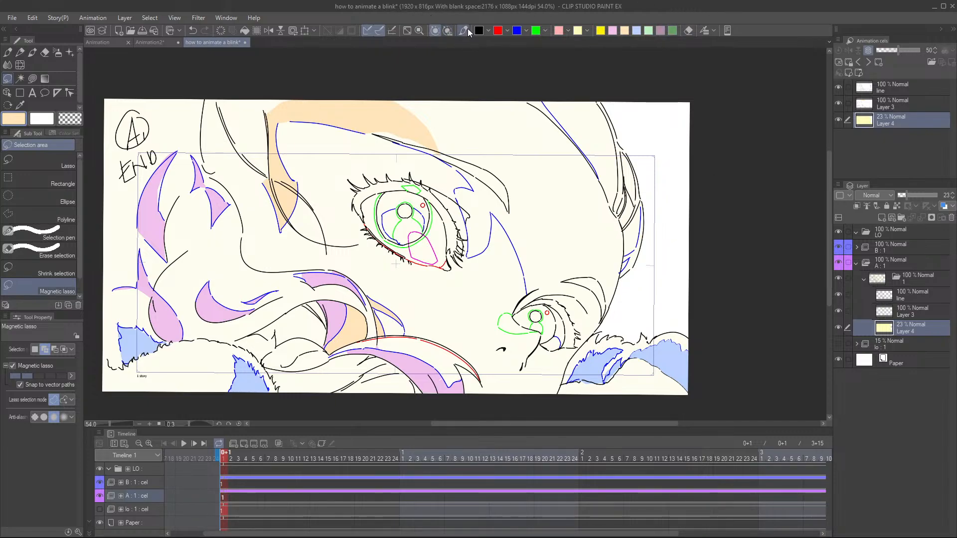
# - Draw a blue shadow boundary line below the smaller eye on the line layer, using the anime line brush
pyautogui.click(462, 30)
pyautogui.scroll(-2, 393, 222)
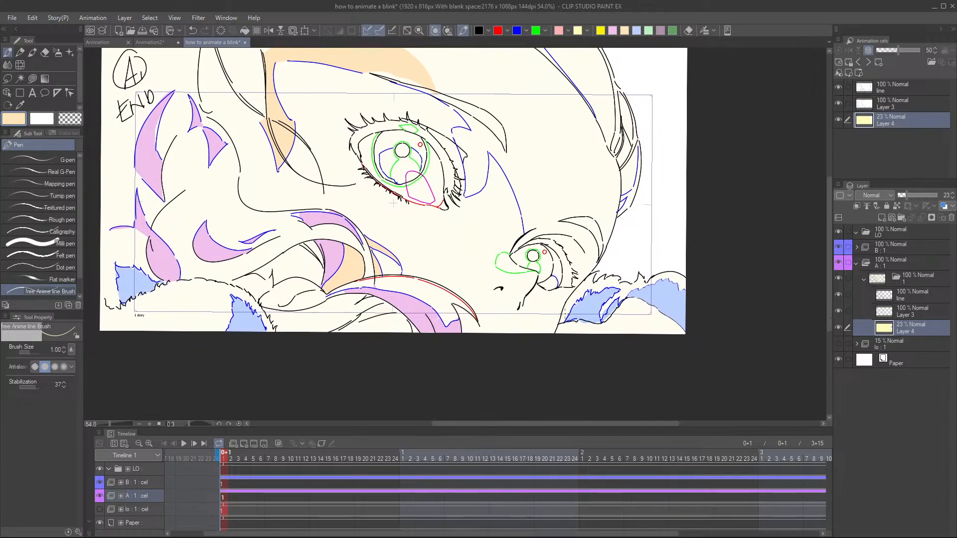
pyautogui.click(901, 296)
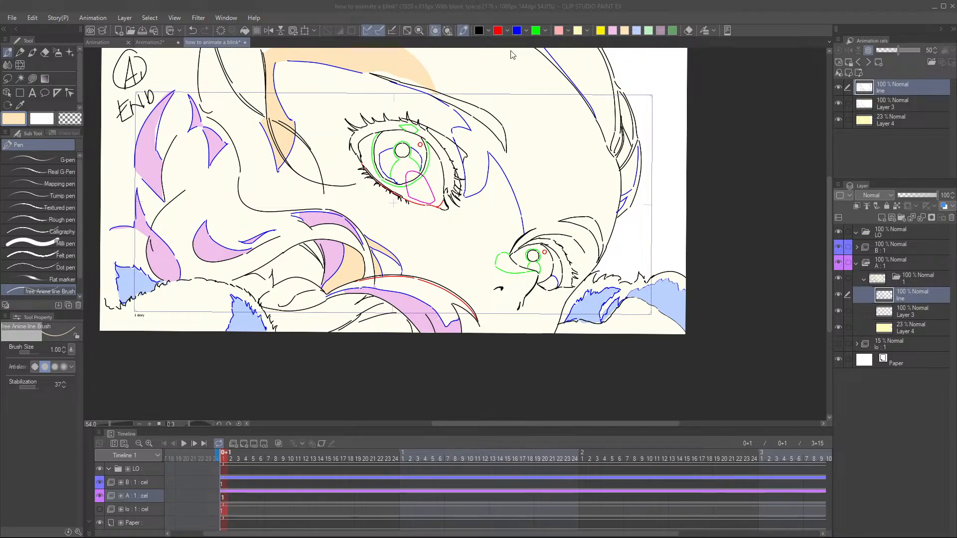
pyautogui.click(517, 31)
pyautogui.scroll(3, 555, 307)
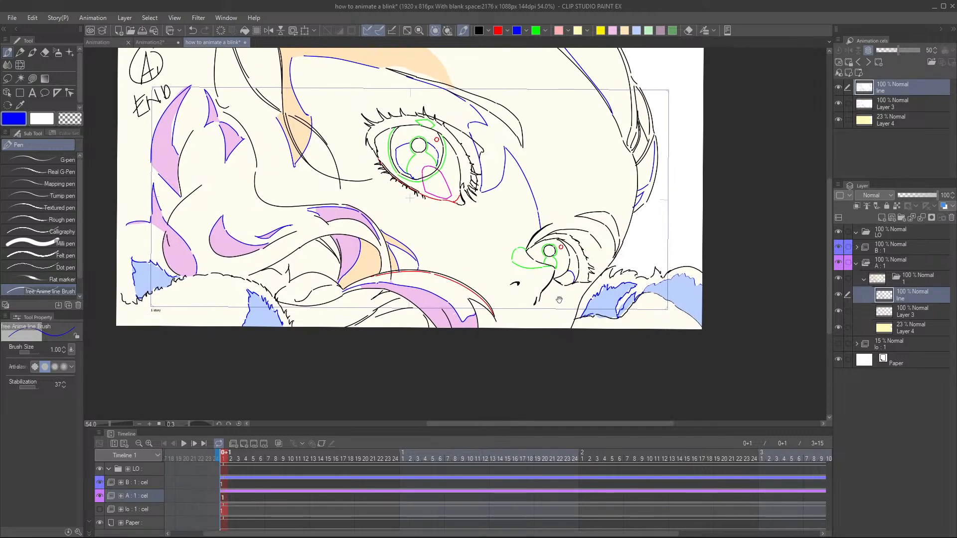
pyautogui.scroll(2, 555, 307)
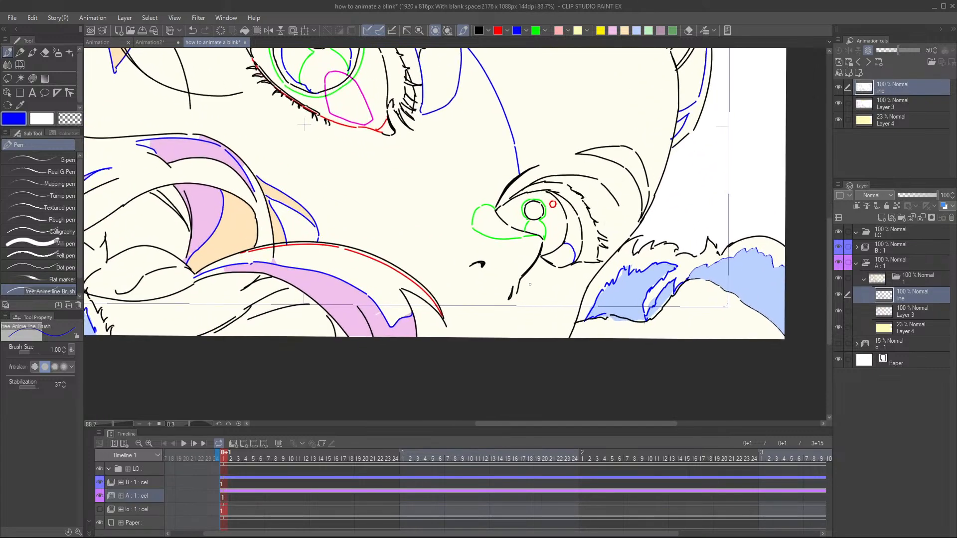
pyautogui.moveTo(518, 285)
pyautogui.mouseDown()
pyautogui.moveTo(564, 284)
pyautogui.moveTo(546, 280)
pyautogui.moveTo(559, 339)
pyautogui.mouseUp()
pyautogui.hotkey('ctrl', 'z')
pyautogui.moveTo(567, 301); pyautogui.dragTo(529, 366)
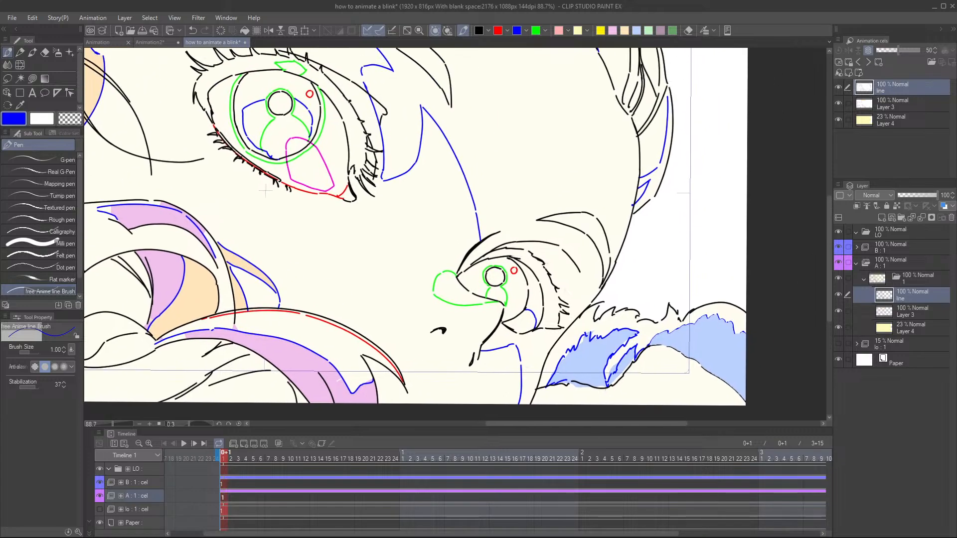
pyautogui.scroll(-4, 528, 363)
pyautogui.moveTo(576, 300); pyautogui.dragTo(557, 298)
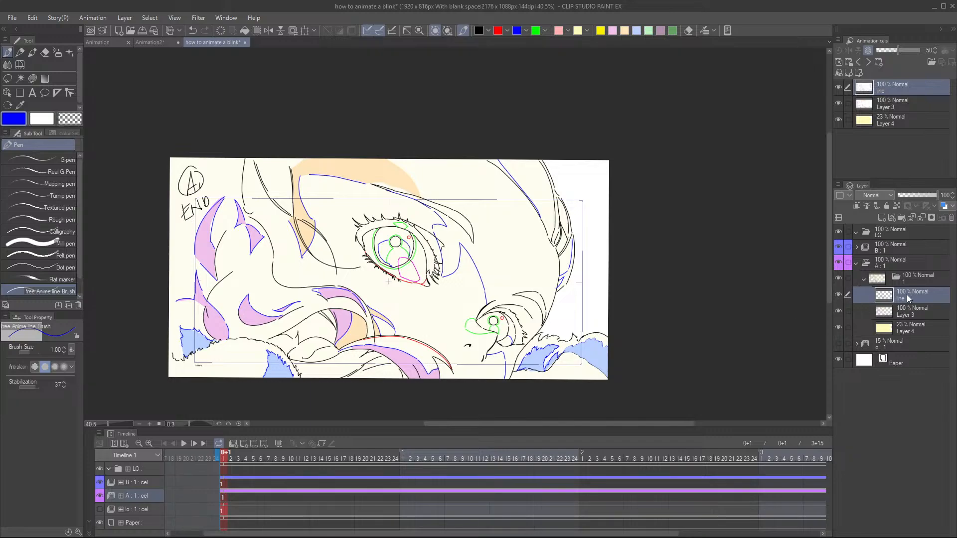
# - Choose light pink and outline the large hair section at the upper right of the drawing with the Magnetic lasso
pyautogui.scroll(2, 590, 313)
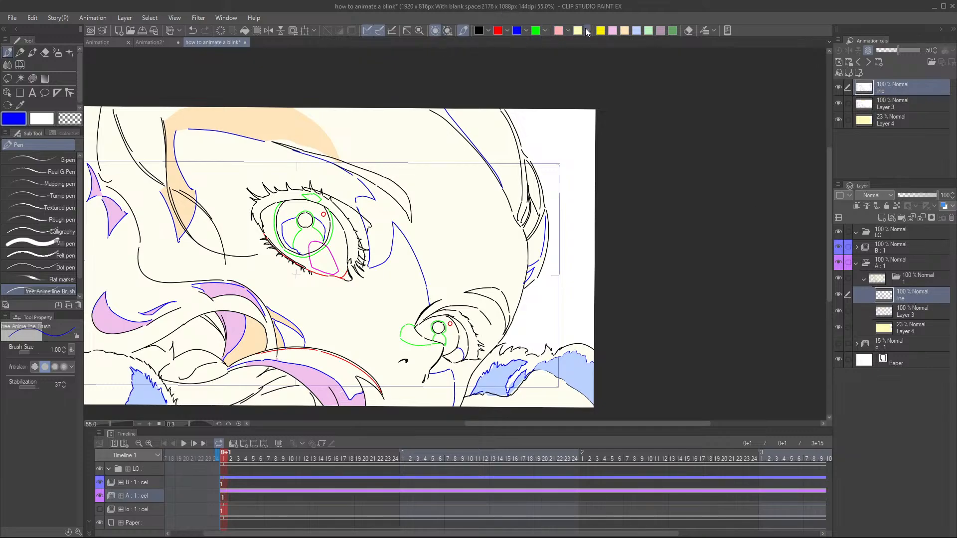
pyautogui.click(612, 30)
pyautogui.press('m')
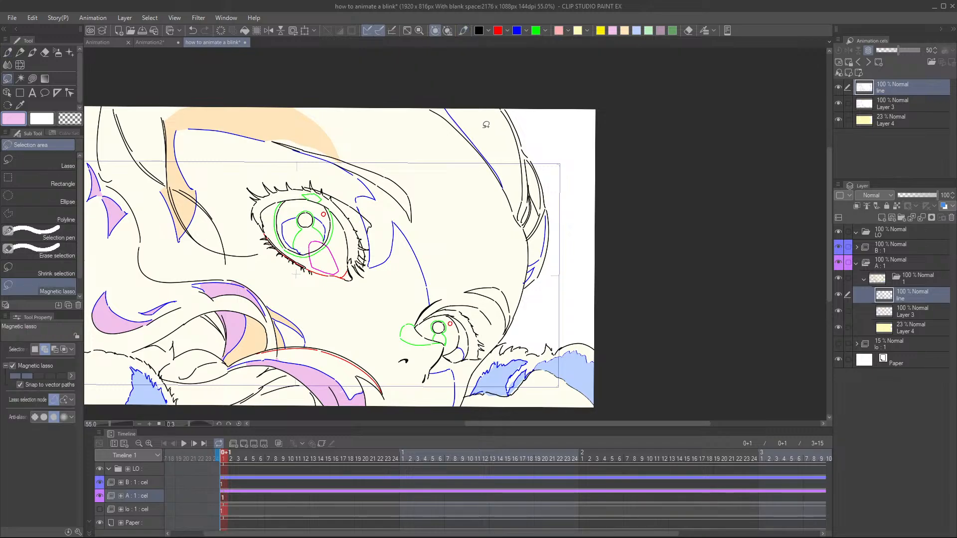
pyautogui.moveTo(451, 110)
pyautogui.mouseDown()
pyautogui.moveTo(521, 223)
pyautogui.moveTo(521, 151)
pyautogui.moveTo(509, 118)
pyautogui.moveTo(495, 96)
pyautogui.moveTo(453, 106)
pyautogui.moveTo(451, 98)
pyautogui.mouseUp()
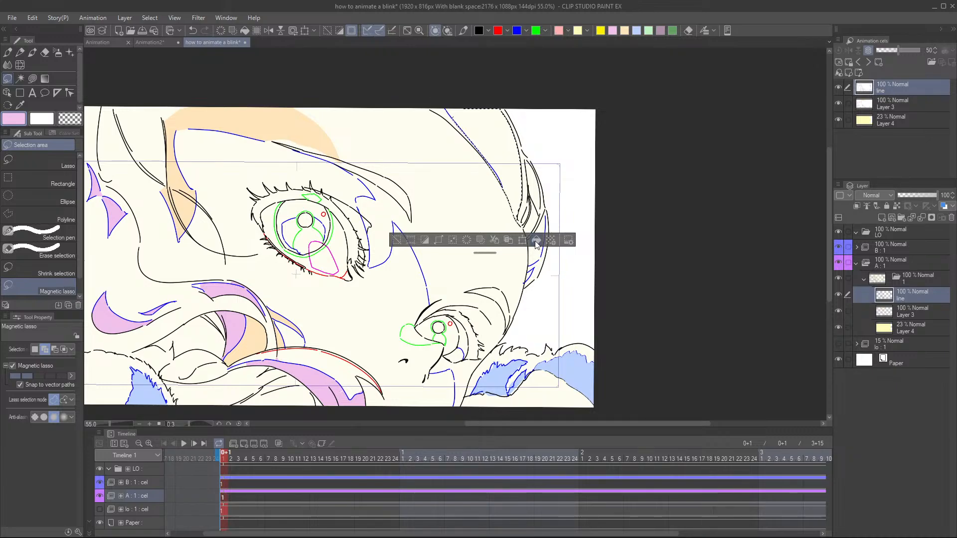
pyautogui.click(396, 240)
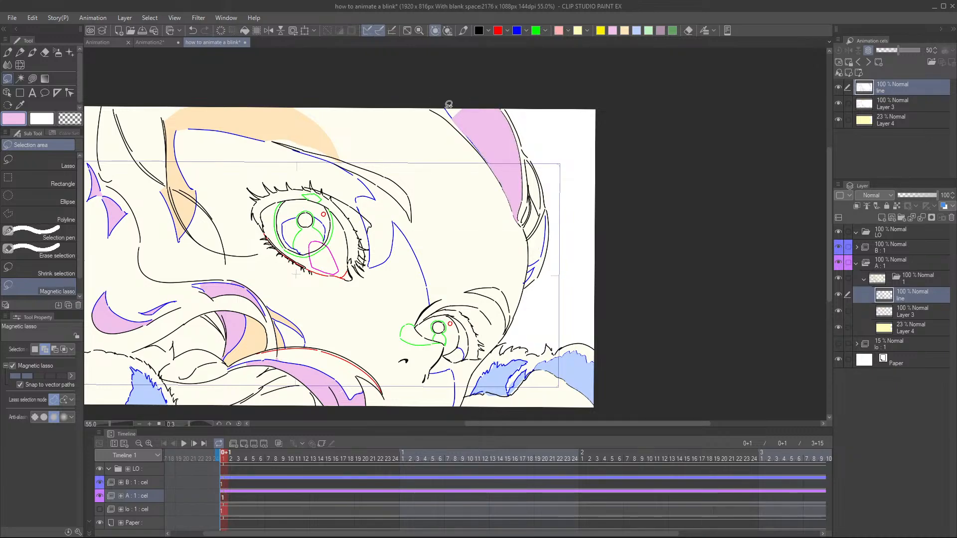
pyautogui.hotkey('ctrl', 'z')
pyautogui.hotkey('ctrl', 'z')
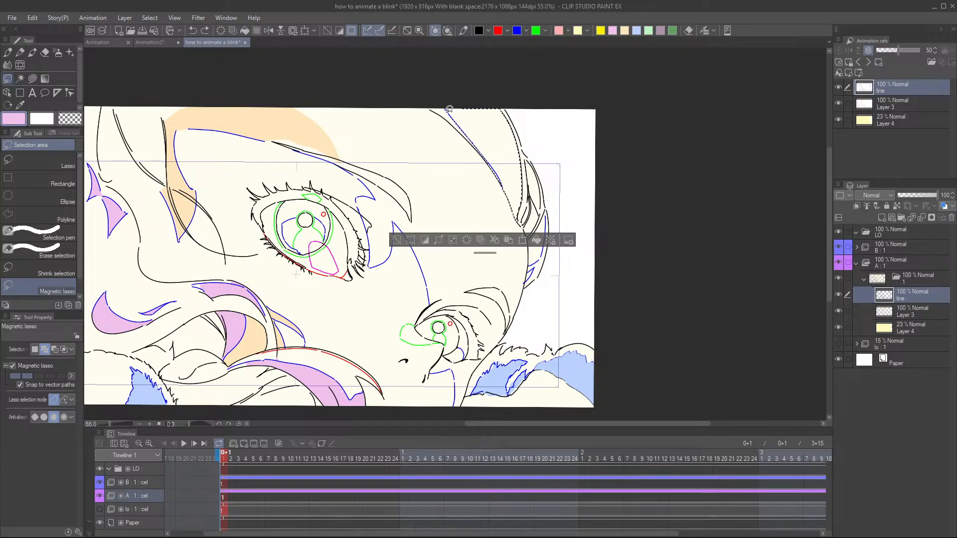
# - Extend the selection to the canvas edge, fill the upper-right hair section with light pink on Layer 3, and deselect
pyautogui.moveTo(447, 85); pyautogui.dragTo(448, 81)
pyautogui.click(901, 310)
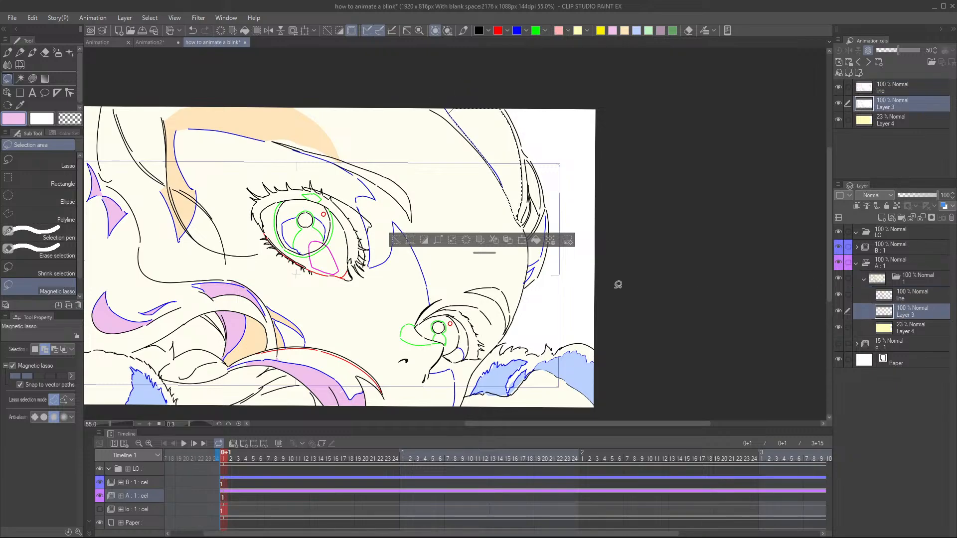
pyautogui.click(395, 240)
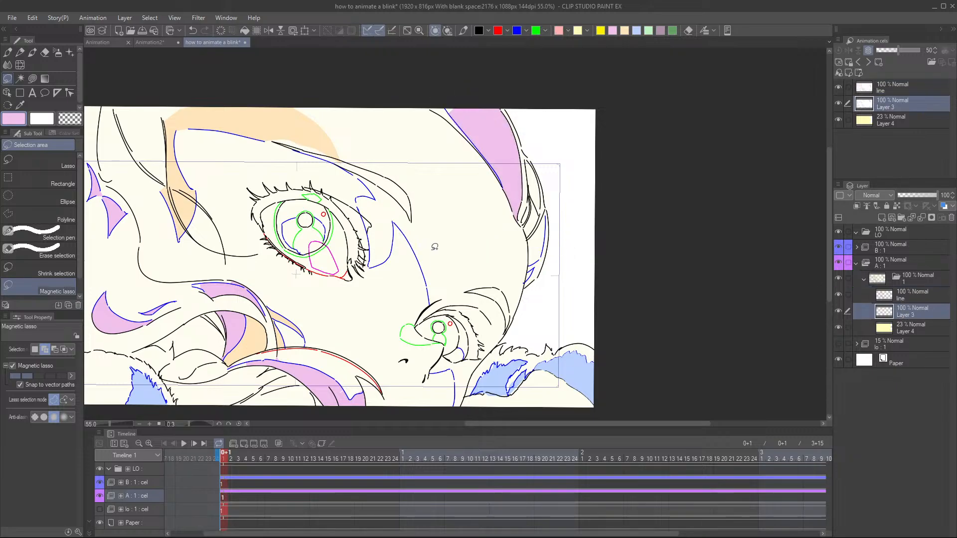
# - Lasso the narrow hair strands along the head's outer edge on the line layer and fill them light pink on Layer 3
pyautogui.moveTo(513, 264); pyautogui.dragTo(506, 260)
pyautogui.scroll(1, 506, 260)
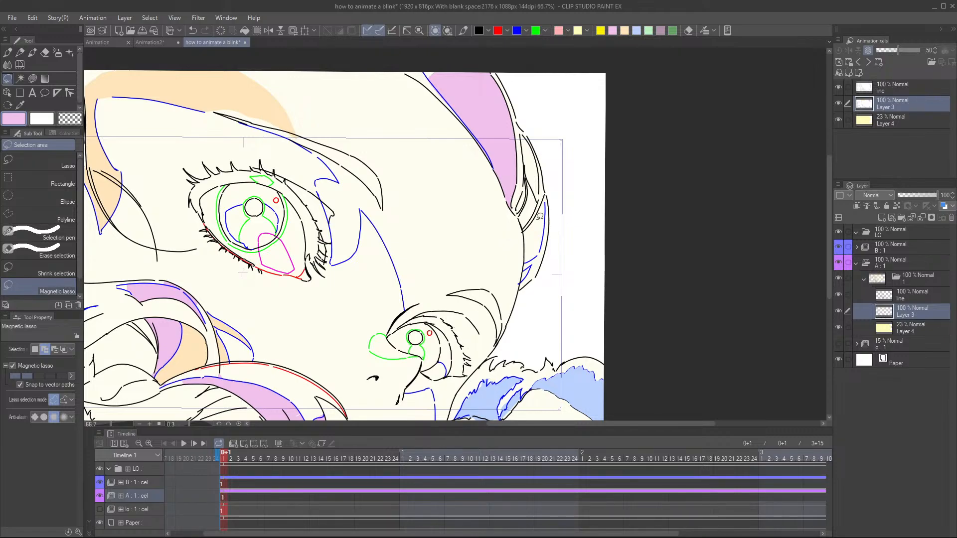
pyautogui.moveTo(514, 206)
pyautogui.mouseDown()
pyautogui.moveTo(517, 188)
pyautogui.moveTo(511, 205)
pyautogui.mouseUp()
pyautogui.hotkey('ctrl', 'z')
pyautogui.hotkey('alt', ']')
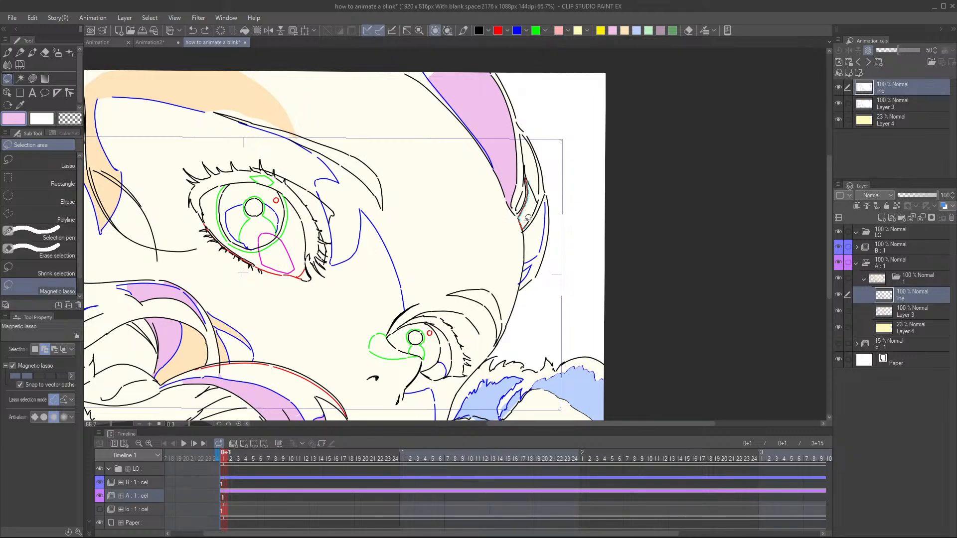
pyautogui.moveTo(539, 199)
pyautogui.mouseDown()
pyautogui.moveTo(533, 177)
pyautogui.moveTo(544, 238)
pyautogui.moveTo(521, 286)
pyautogui.moveTo(531, 260)
pyautogui.mouseUp()
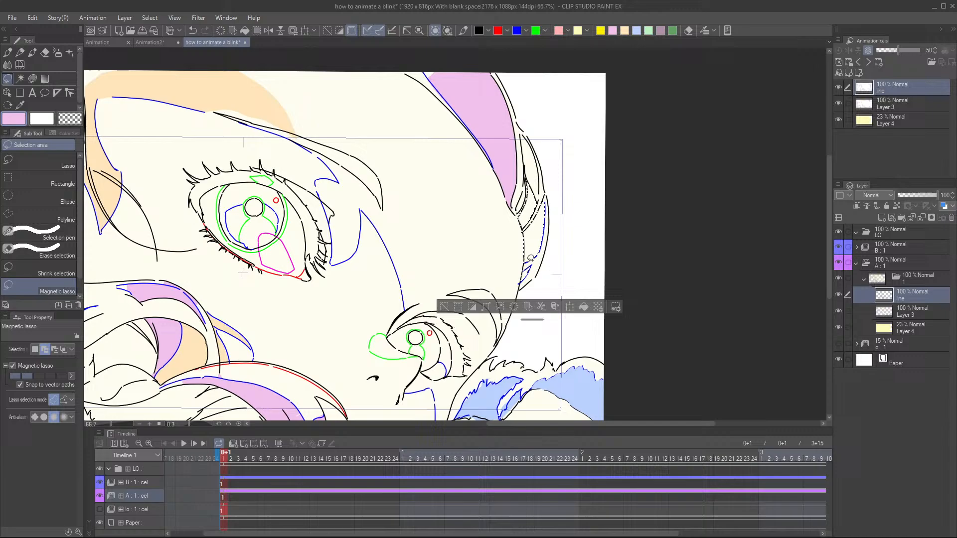
pyautogui.click(897, 315)
pyautogui.click(584, 307)
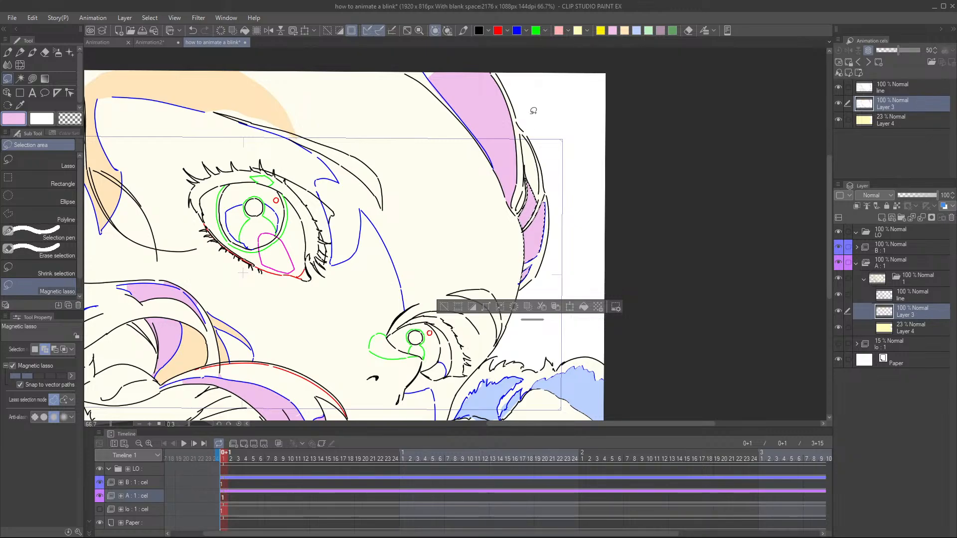
# - Touch up the pink hair shading near the canvas's upper edge on Layer 3 and clear the selection
pyautogui.scroll(-1, 532, 124)
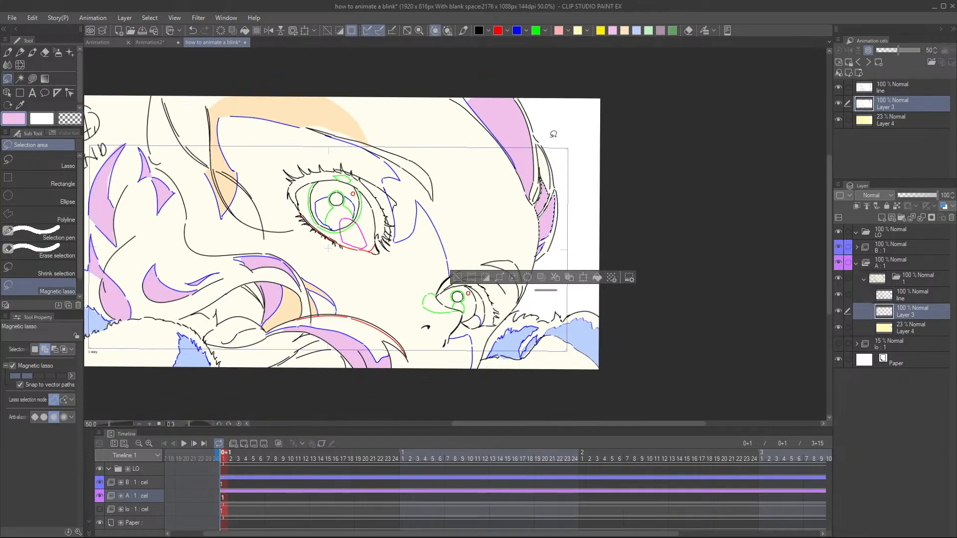
pyautogui.scroll(1, 513, 102)
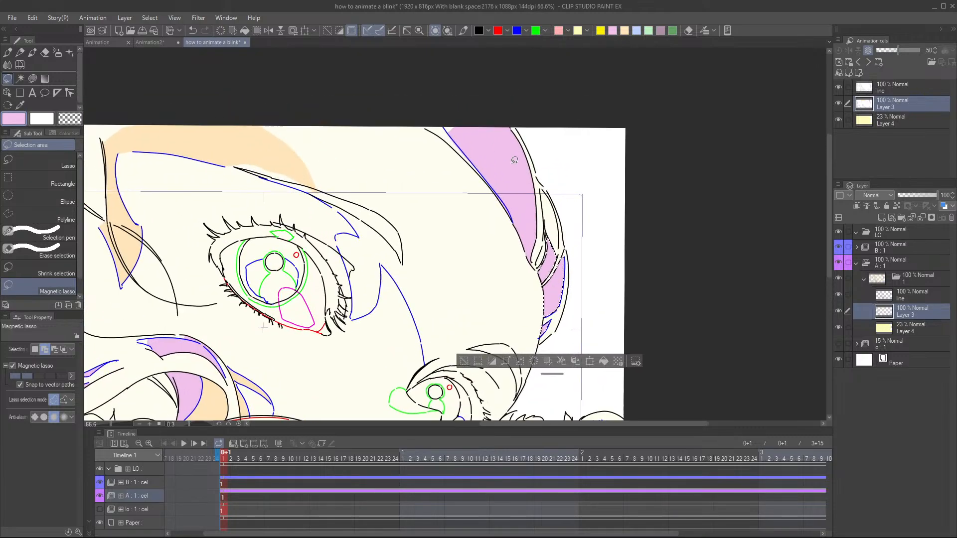
pyautogui.scroll(1, 515, 160)
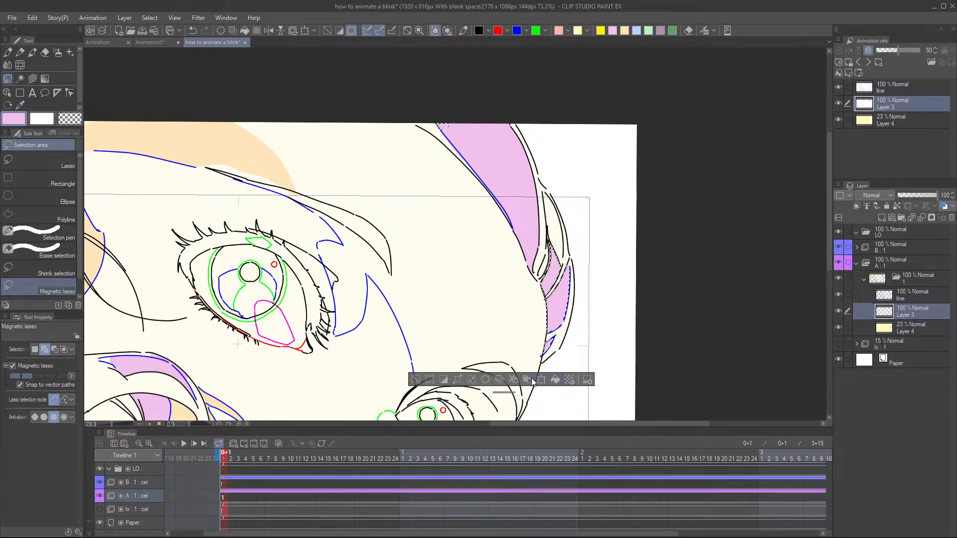
pyautogui.click(415, 379)
pyautogui.scroll(-2, 591, 274)
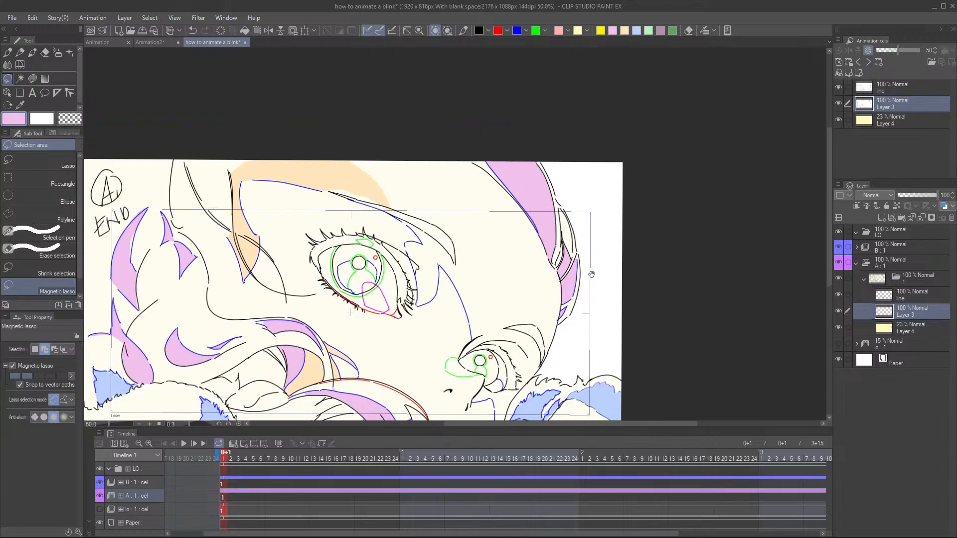
pyautogui.scroll(-1, 592, 274)
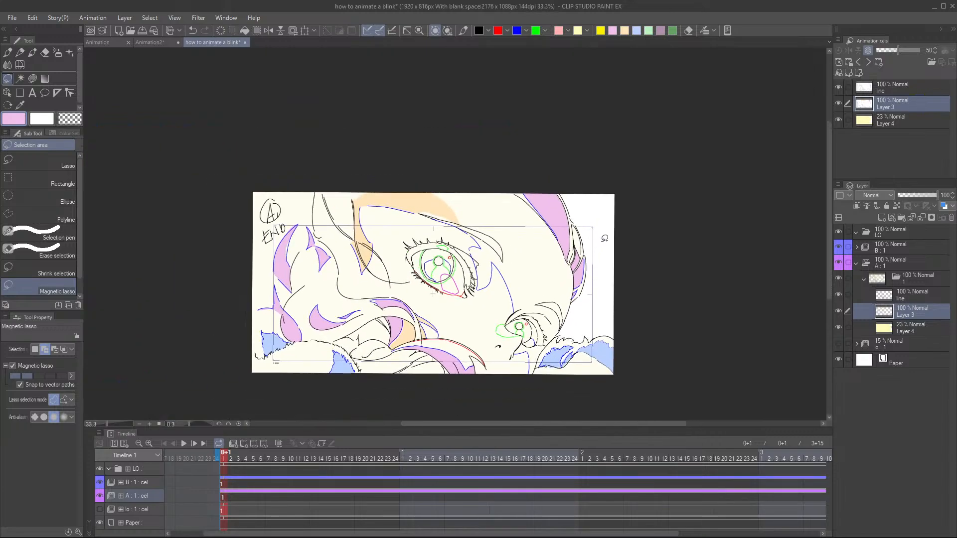
# - Lasso the face shadow from the brow to the smaller eye and fill it light orange on Layer 3, clearing the selection
pyautogui.click(901, 295)
pyautogui.scroll(1, 563, 281)
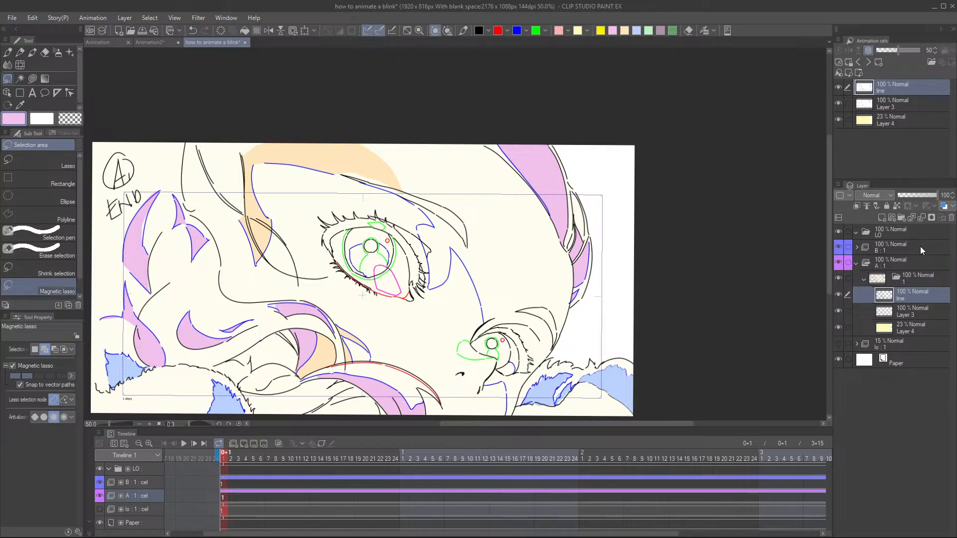
pyautogui.click(625, 31)
pyautogui.moveTo(509, 238); pyautogui.dragTo(487, 209)
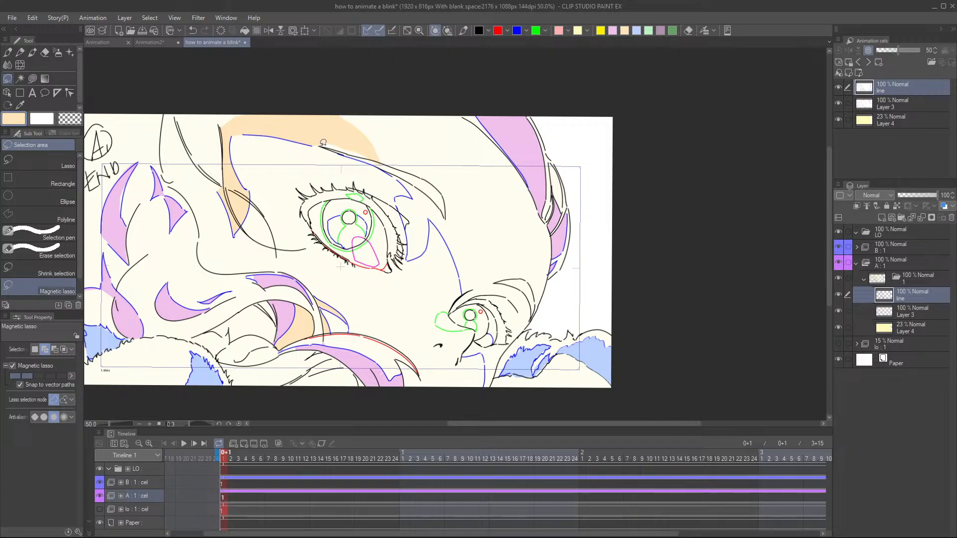
pyautogui.moveTo(321, 144)
pyautogui.mouseDown()
pyautogui.moveTo(410, 187)
pyautogui.moveTo(411, 196)
pyautogui.moveTo(397, 196)
pyautogui.moveTo(409, 257)
pyautogui.moveTo(415, 262)
pyautogui.moveTo(431, 240)
pyautogui.moveTo(430, 222)
pyautogui.moveTo(451, 248)
pyautogui.moveTo(462, 289)
pyautogui.mouseUp()
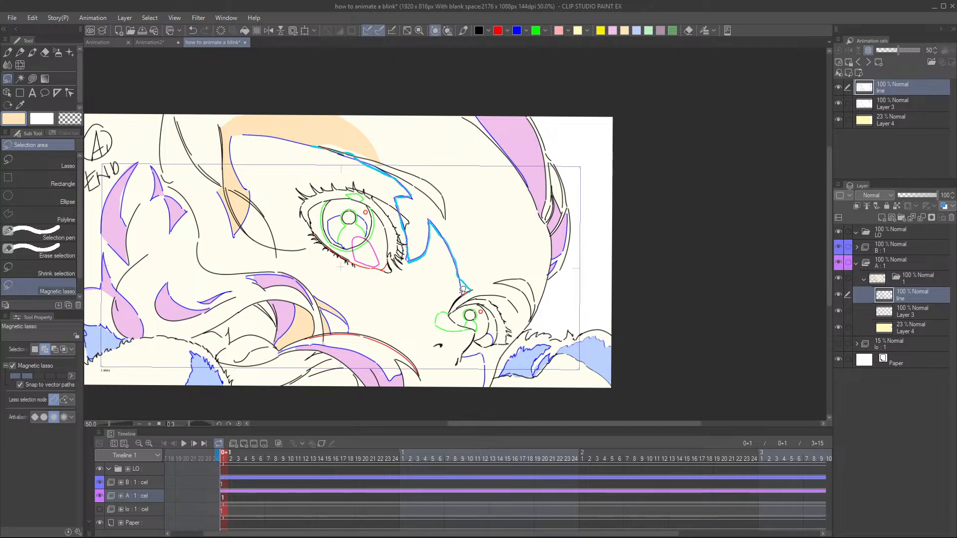
pyautogui.moveTo(463, 289)
pyautogui.mouseDown()
pyautogui.moveTo(451, 313)
pyautogui.moveTo(461, 301)
pyautogui.moveTo(495, 305)
pyautogui.moveTo(512, 344)
pyautogui.moveTo(549, 287)
pyautogui.moveTo(555, 232)
pyautogui.moveTo(512, 156)
pyautogui.moveTo(450, 104)
pyautogui.moveTo(389, 91)
pyautogui.moveTo(336, 96)
pyautogui.moveTo(308, 126)
pyautogui.moveTo(309, 142)
pyautogui.moveTo(313, 123)
pyautogui.mouseUp()
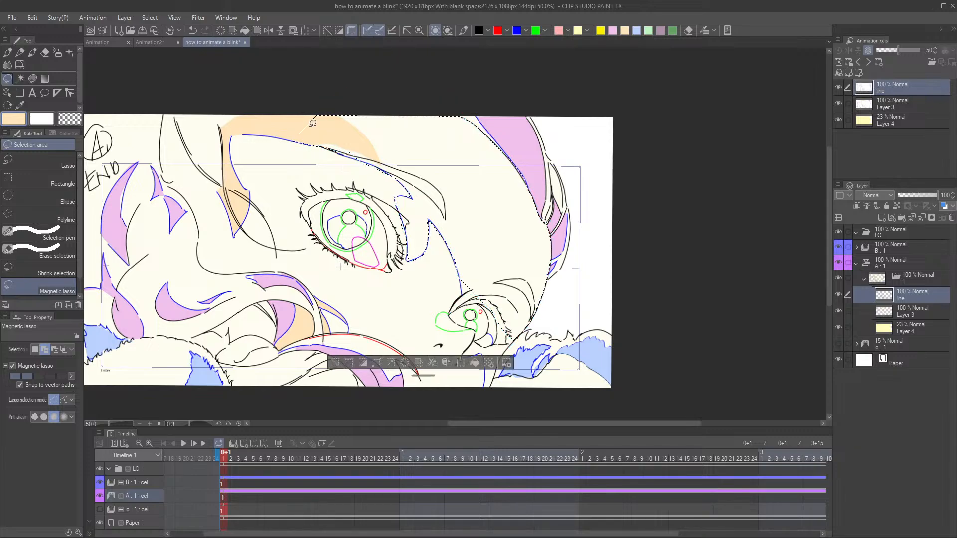
pyautogui.hotkey('alt', '[')
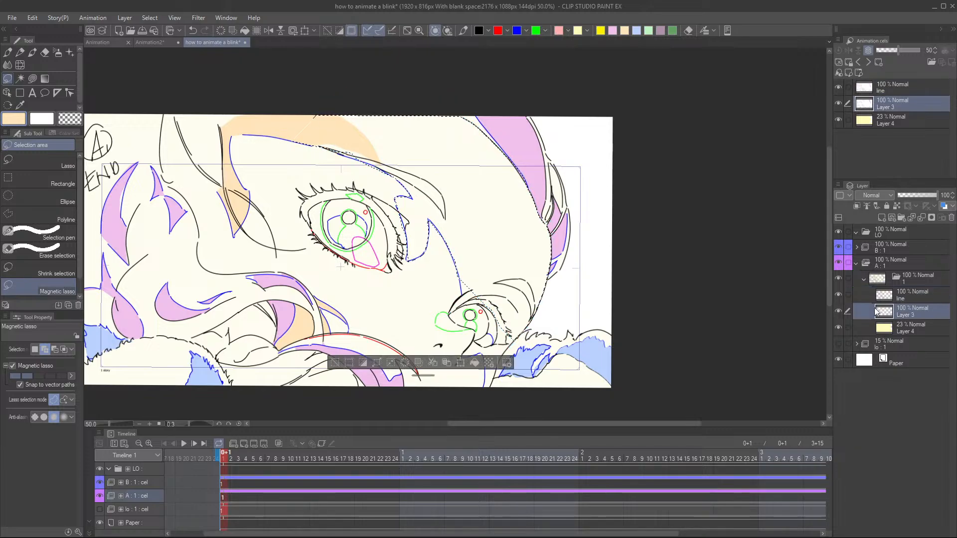
pyautogui.click(473, 366)
pyautogui.click(335, 363)
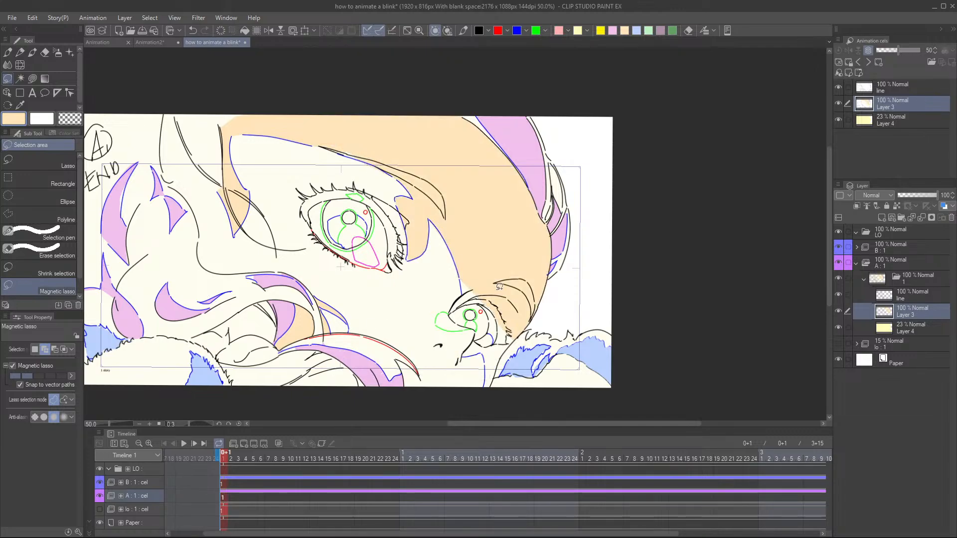
# - Lasso the shadow area below the smaller eye, fill it light orange on Layer 3, and clear the selection
pyautogui.scroll(-2, 532, 302)
pyautogui.moveTo(527, 308); pyautogui.dragTo(544, 246)
pyautogui.scroll(7, 537, 264)
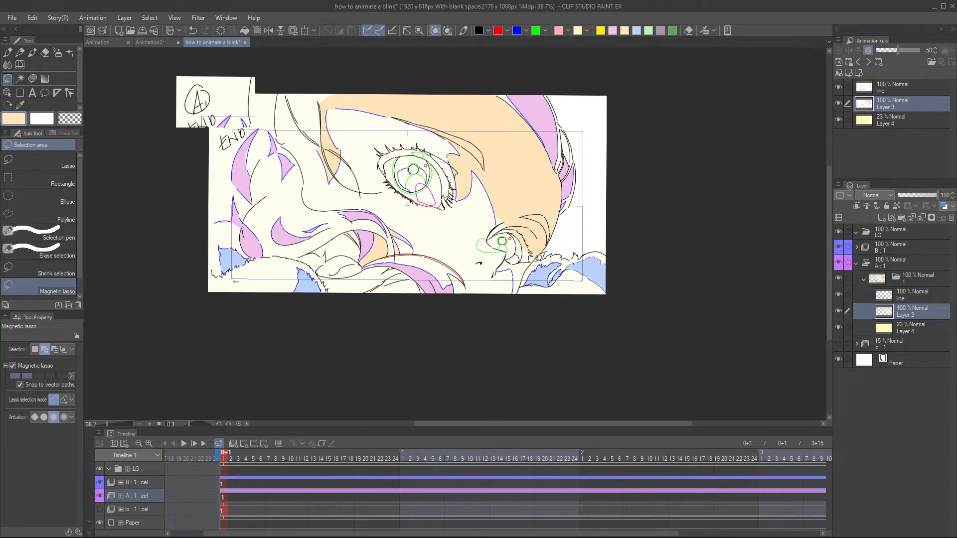
pyautogui.click(898, 296)
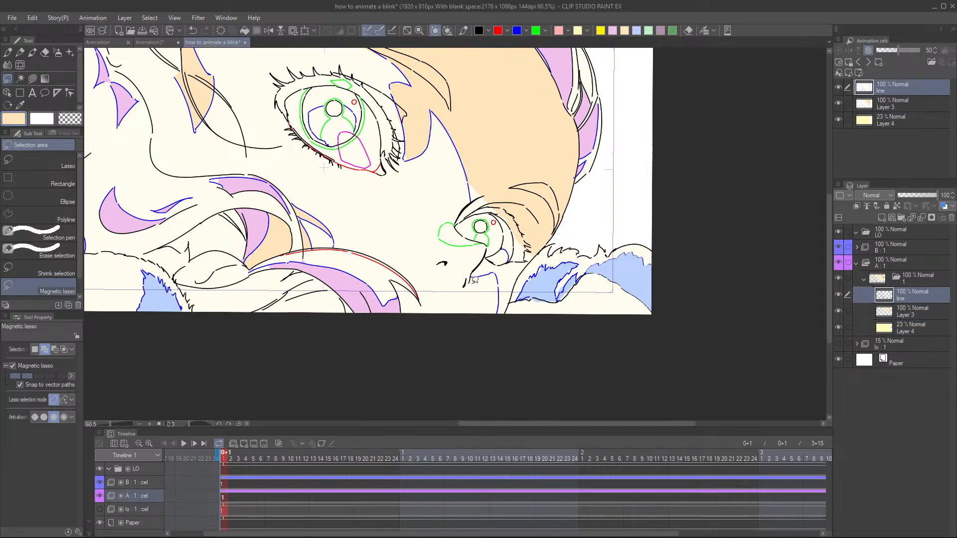
pyautogui.moveTo(483, 257)
pyautogui.mouseDown()
pyautogui.moveTo(496, 270)
pyautogui.moveTo(497, 320)
pyautogui.moveTo(535, 254)
pyautogui.moveTo(526, 246)
pyautogui.moveTo(500, 262)
pyautogui.mouseUp()
pyautogui.click(501, 261)
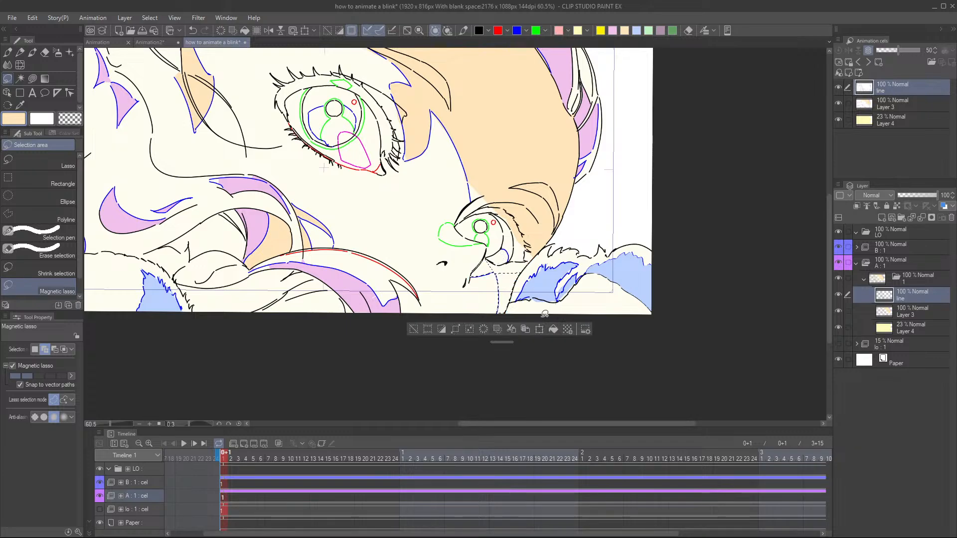
pyautogui.hotkey('alt', '[')
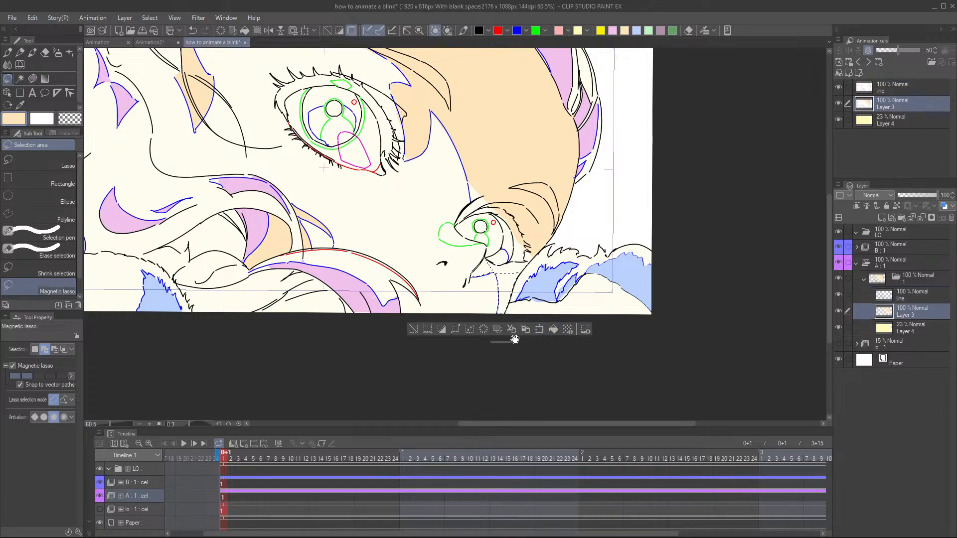
pyautogui.click(553, 329)
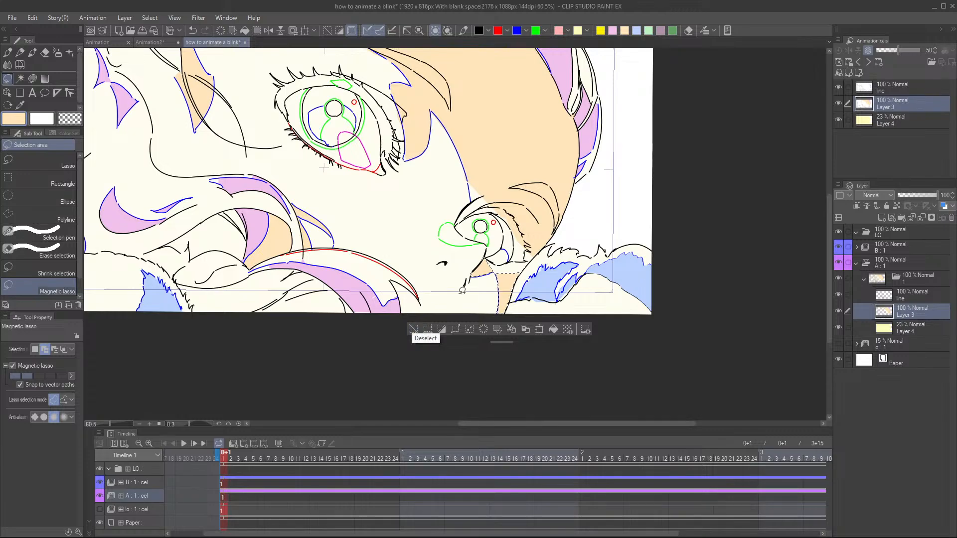
pyautogui.click(906, 299)
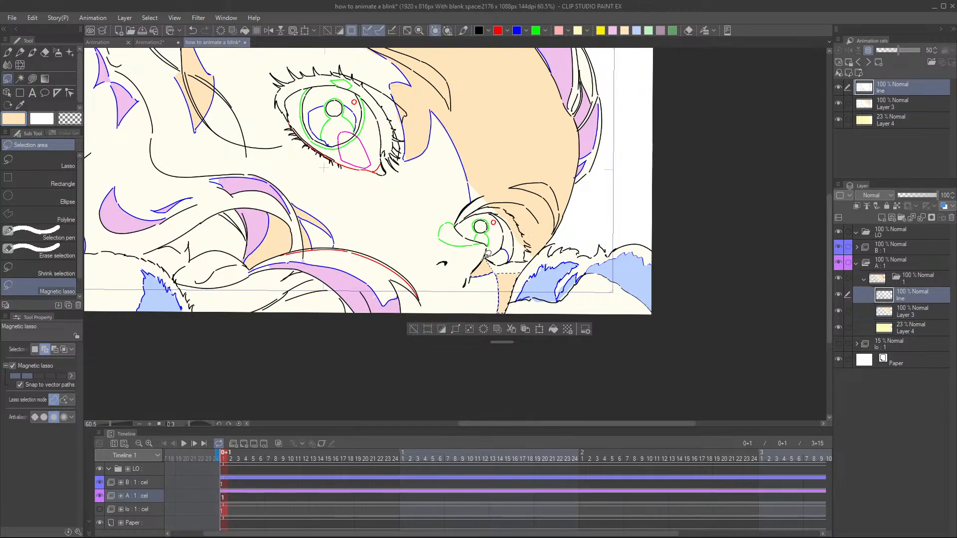
pyautogui.click(413, 329)
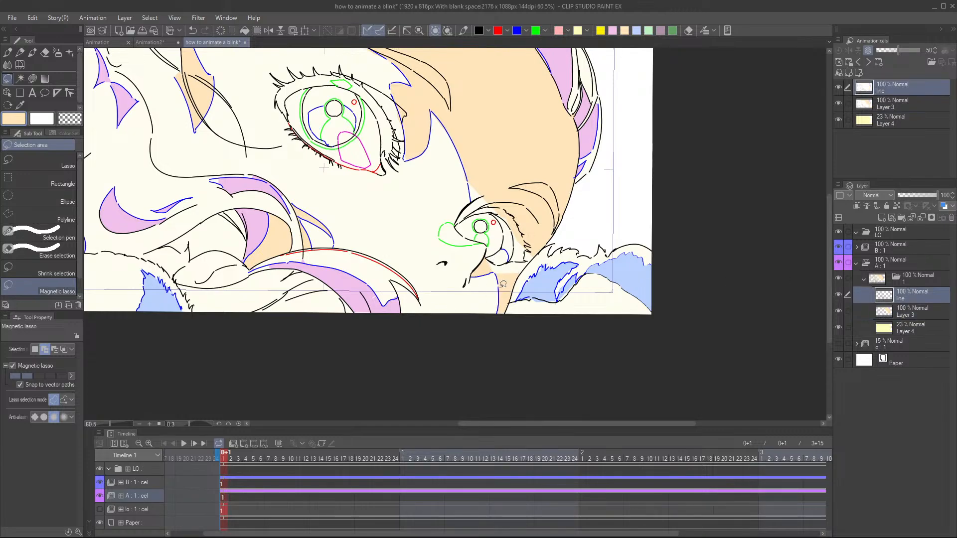
pyautogui.click(900, 250)
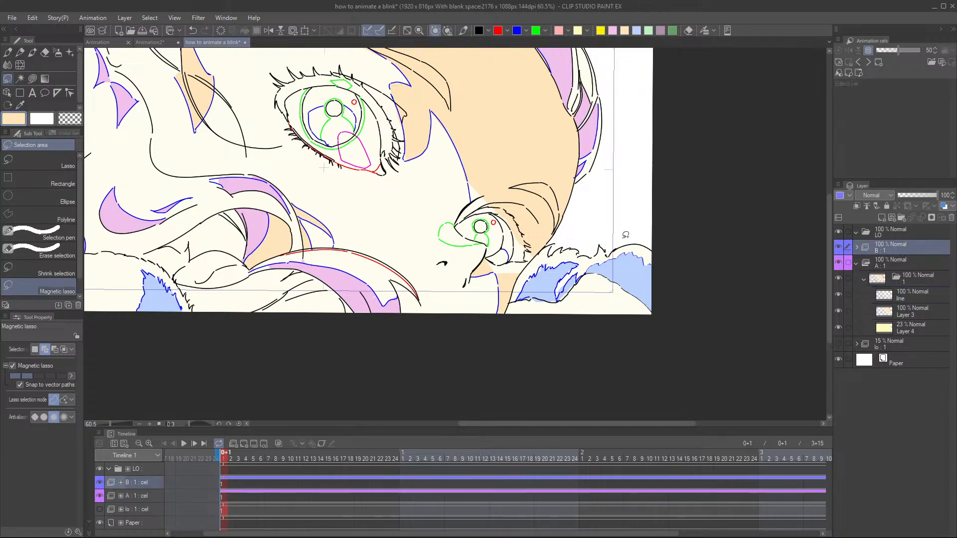
pyautogui.moveTo(479, 252)
pyautogui.mouseDown()
pyautogui.moveTo(541, 249)
pyautogui.moveTo(502, 265)
pyautogui.moveTo(482, 253)
pyautogui.moveTo(470, 275)
pyautogui.moveTo(521, 286)
pyautogui.moveTo(529, 255)
pyautogui.mouseUp()
pyautogui.hotkey('ctrl', 'z')
pyautogui.hotkey('ctrl', 'z')
pyautogui.click(425, 312)
pyautogui.scroll(-3, 509, 289)
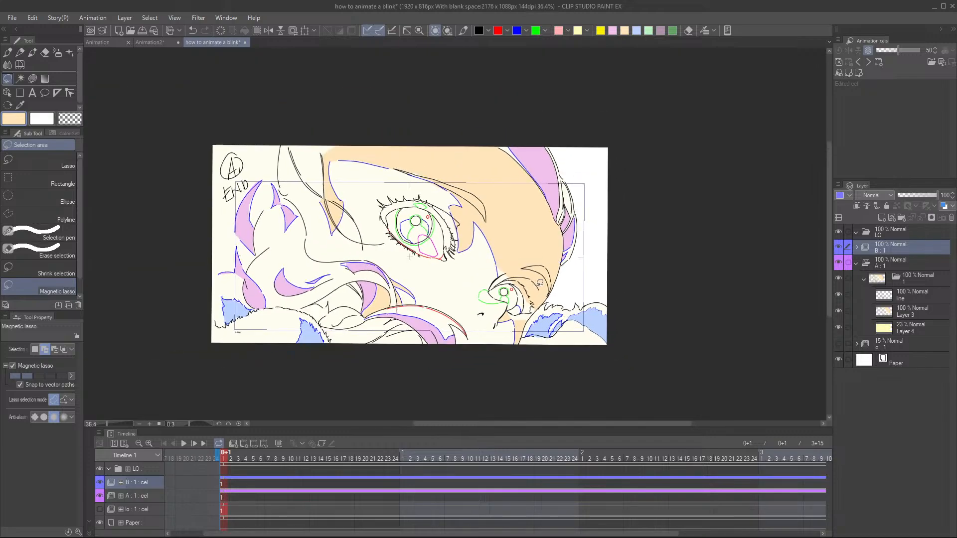
pyautogui.scroll(2, 509, 290)
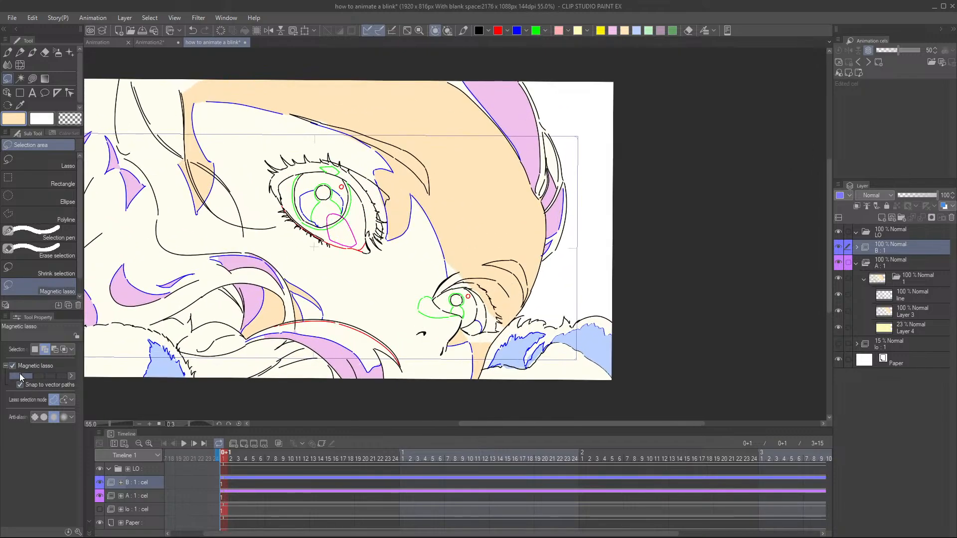
# - Turn off magnetic lasso snapping, lasso the unfilled gap directly below the smaller eye, and fill it light orange on Layer 3
pyautogui.click(13, 366)
pyautogui.moveTo(470, 330)
pyautogui.mouseDown()
pyautogui.moveTo(458, 319)
pyautogui.moveTo(495, 312)
pyautogui.moveTo(463, 334)
pyautogui.moveTo(451, 329)
pyautogui.moveTo(454, 310)
pyautogui.mouseUp()
pyautogui.click(507, 352)
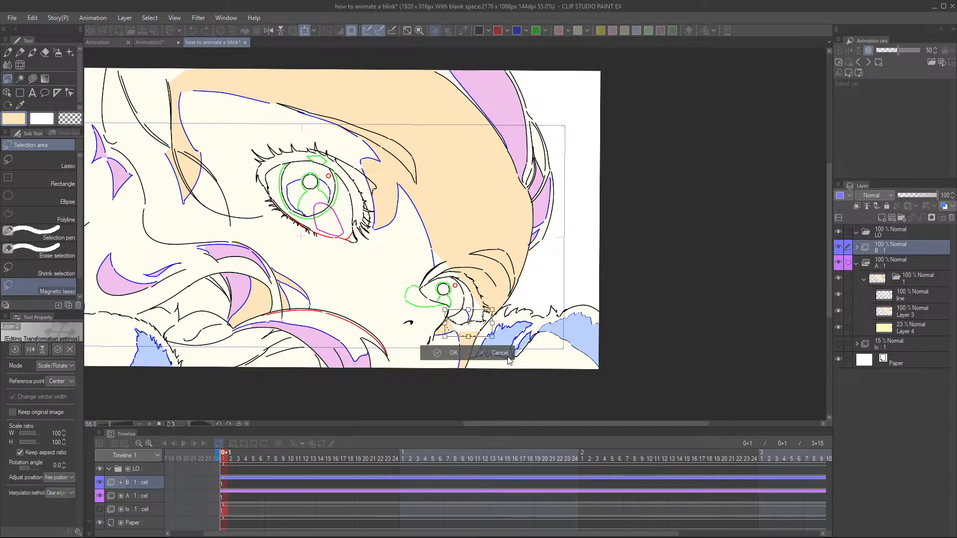
pyautogui.click(451, 353)
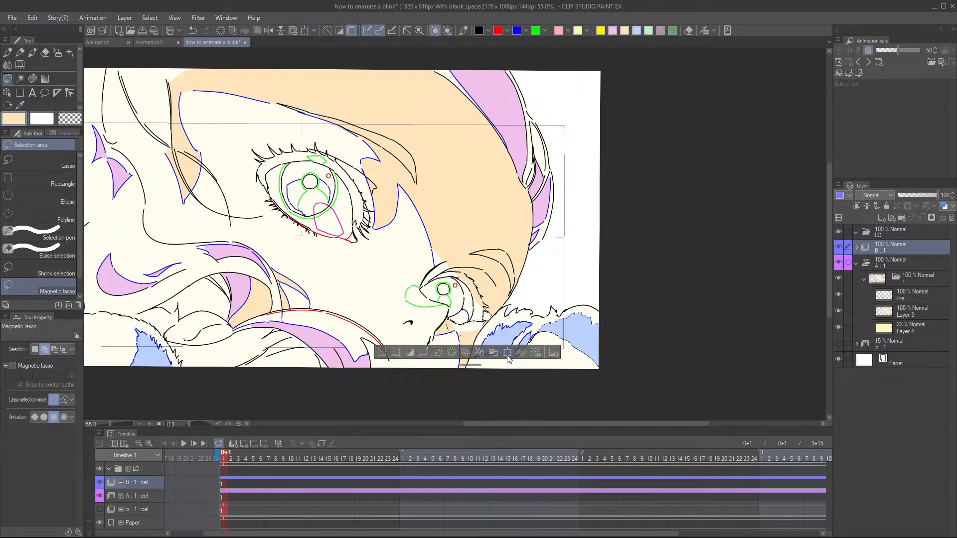
pyautogui.click(914, 318)
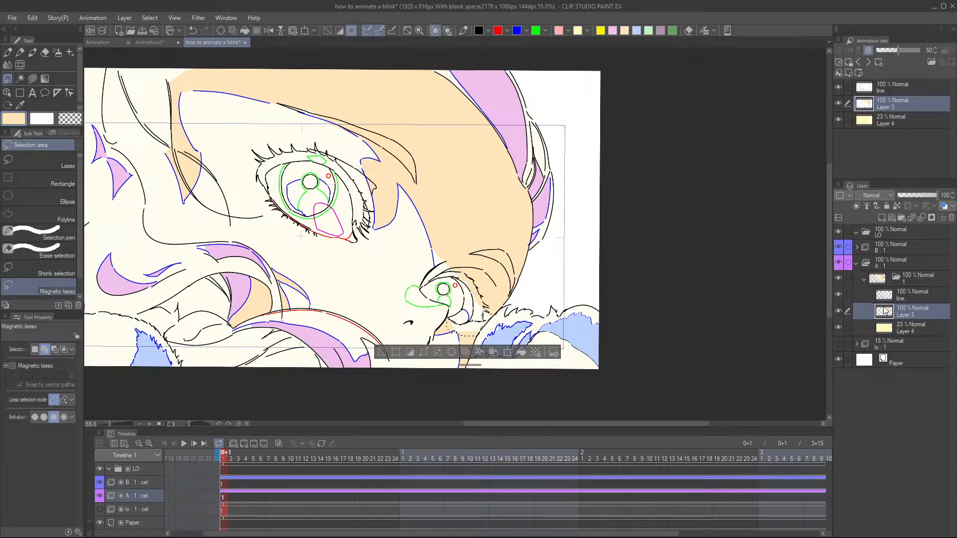
pyautogui.click(402, 354)
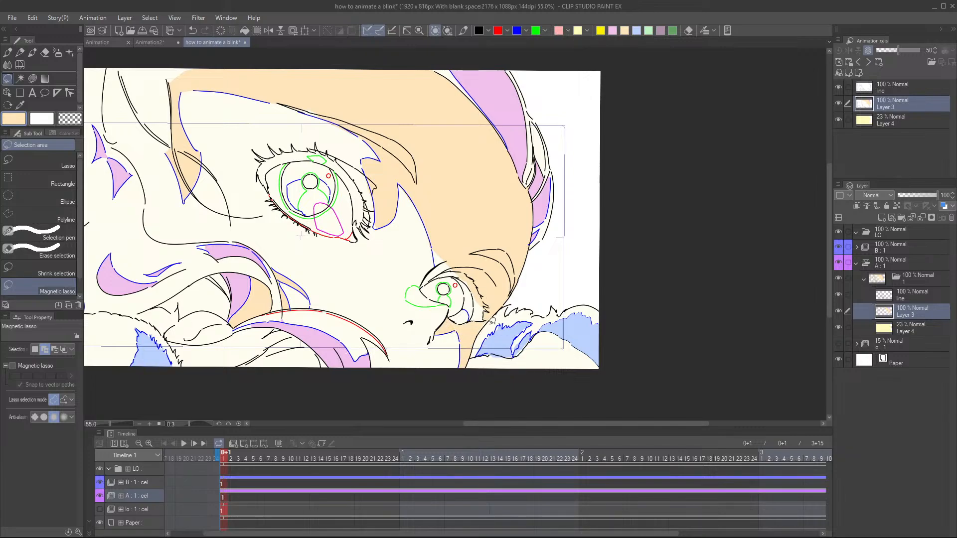
# - Lasso the small unfilled gaps above the smaller eye, fill them light orange on Layer 3, and clear the selection
pyautogui.moveTo(458, 332); pyautogui.dragTo(482, 337)
pyautogui.scroll(-2, 482, 337)
pyautogui.scroll(4, 479, 321)
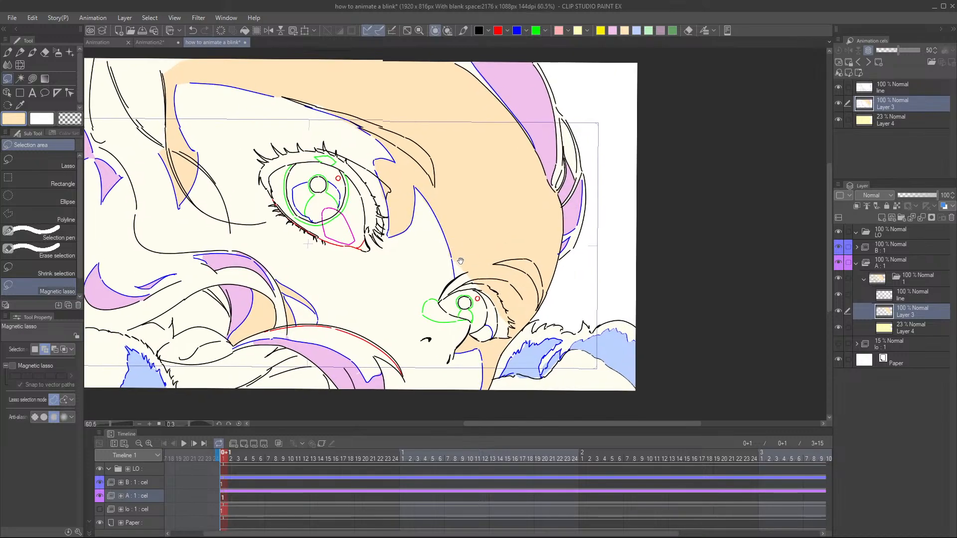
pyautogui.moveTo(456, 254)
pyautogui.mouseDown()
pyautogui.moveTo(457, 271)
pyautogui.moveTo(469, 264)
pyautogui.moveTo(460, 234)
pyautogui.mouseUp()
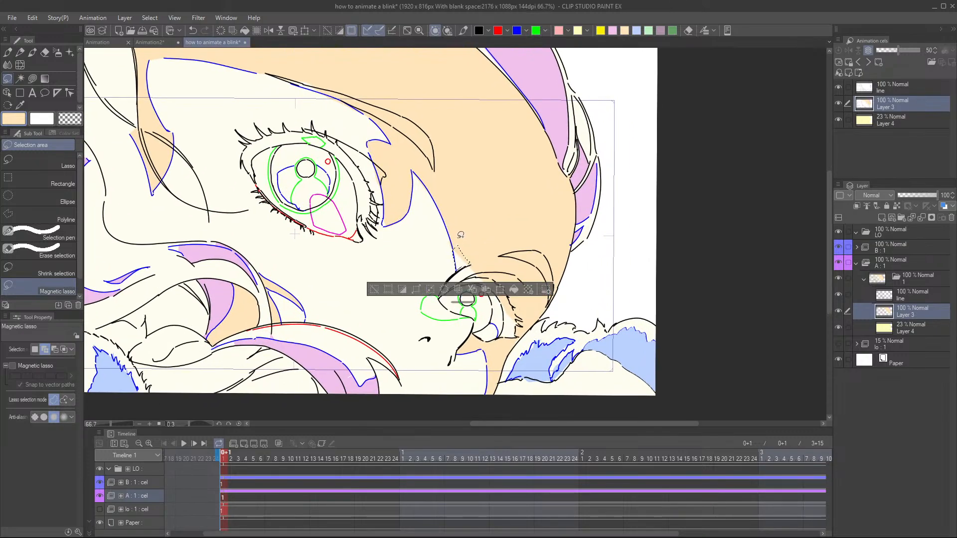
pyautogui.click(374, 289)
pyautogui.scroll(-2, 473, 275)
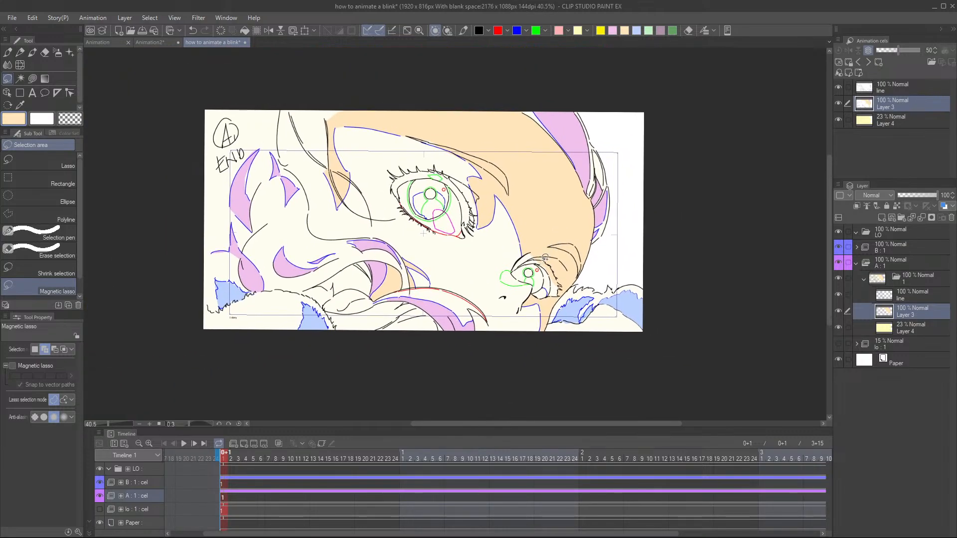
pyautogui.scroll(1, 526, 252)
pyautogui.moveTo(526, 252)
pyautogui.mouseDown()
pyautogui.moveTo(505, 264)
pyautogui.moveTo(539, 242)
pyautogui.moveTo(560, 272)
pyautogui.moveTo(570, 269)
pyautogui.moveTo(538, 246)
pyautogui.moveTo(517, 261)
pyautogui.moveTo(551, 253)
pyautogui.moveTo(525, 231)
pyautogui.moveTo(544, 268)
pyautogui.mouseUp()
pyautogui.click(432, 285)
pyautogui.click(444, 282)
pyautogui.scroll(-3, 544, 268)
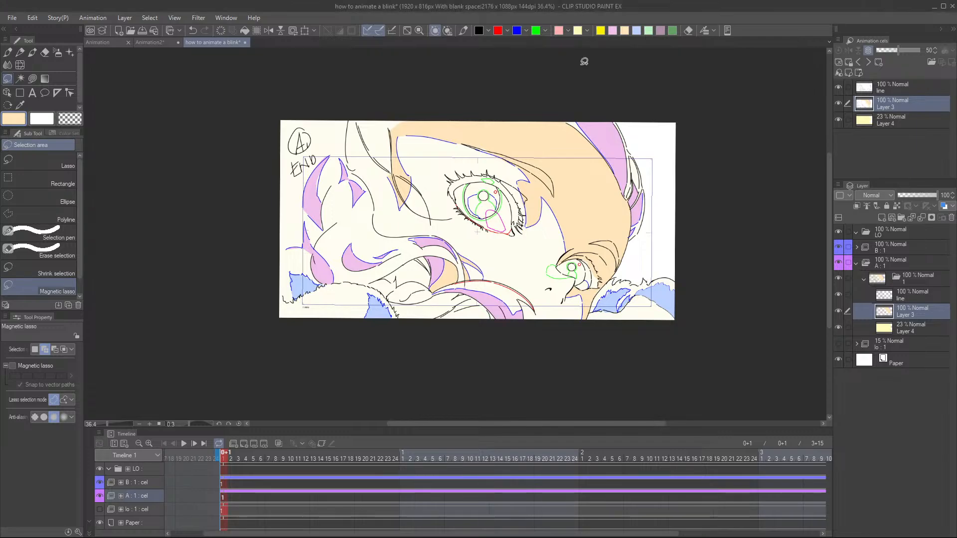
pyautogui.scroll(3, 596, 210)
pyautogui.scroll(3, 612, 261)
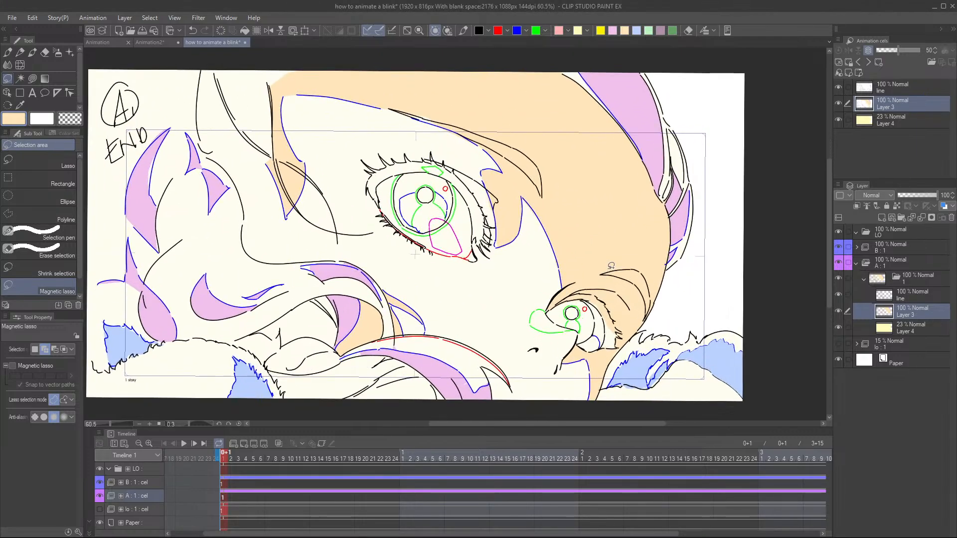
pyautogui.scroll(-2, 625, 273)
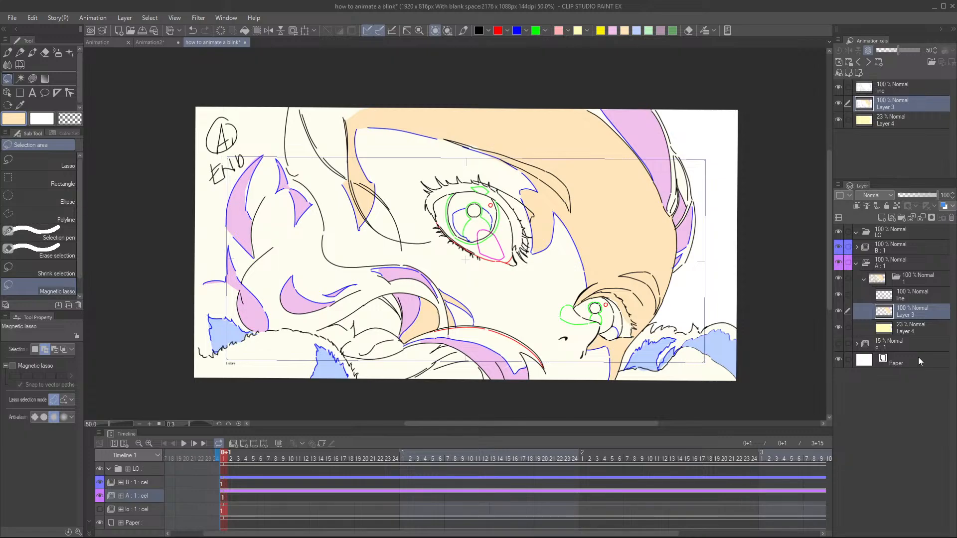
pyautogui.moveTo(729, 335); pyautogui.dragTo(733, 328)
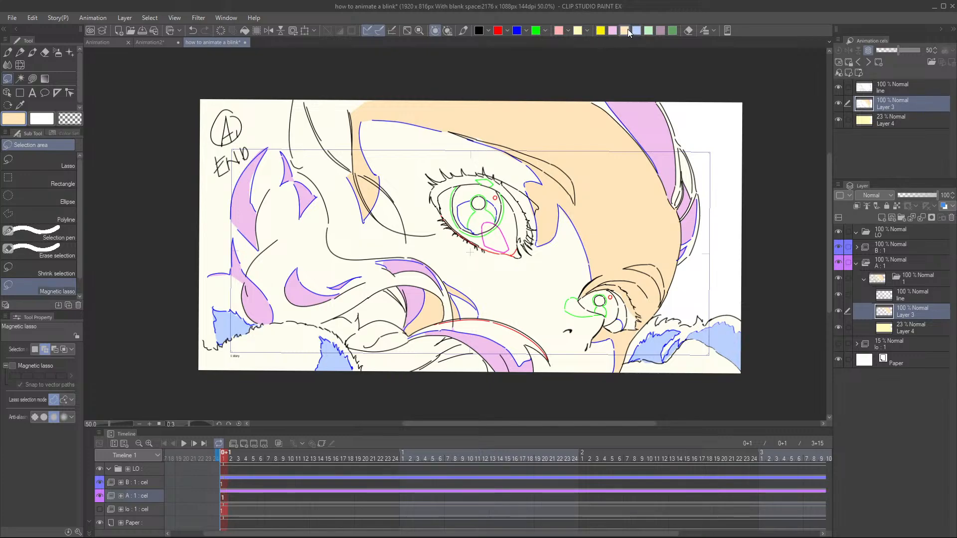
# - With magnetic lasso on, trace the green-outlined patch beside the smaller eye on the line layer and fill it light orange on Layer 3
pyautogui.click(898, 295)
pyautogui.moveTo(581, 315); pyautogui.dragTo(580, 310)
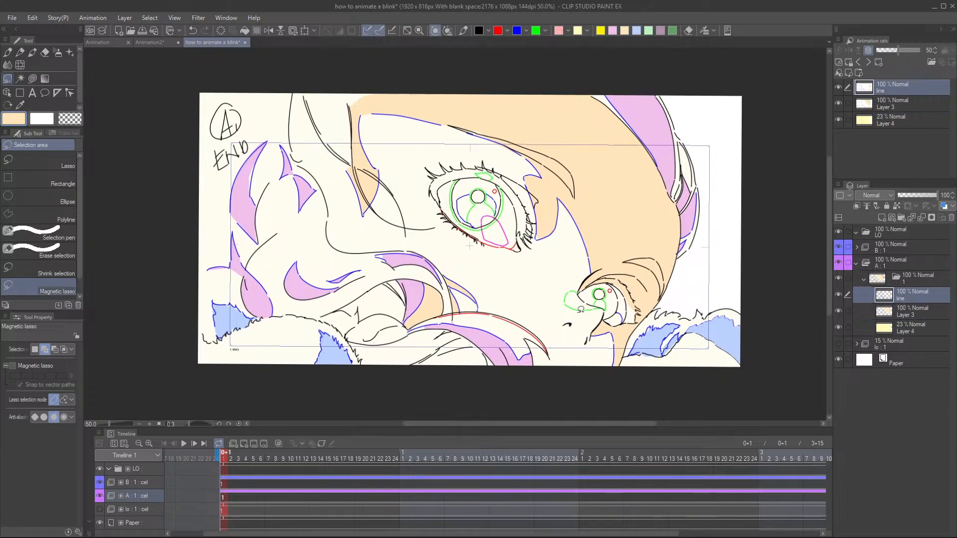
pyautogui.scroll(1, 581, 309)
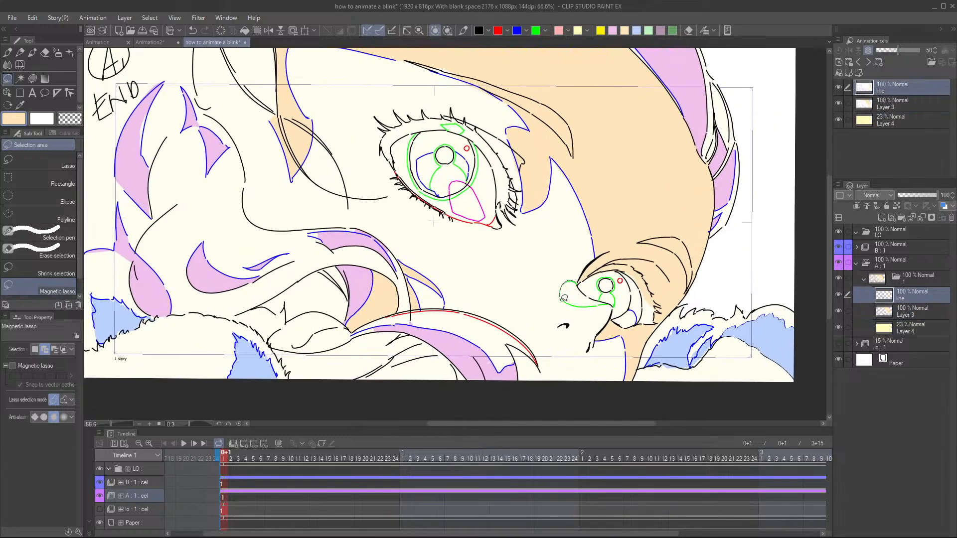
pyautogui.click(12, 367)
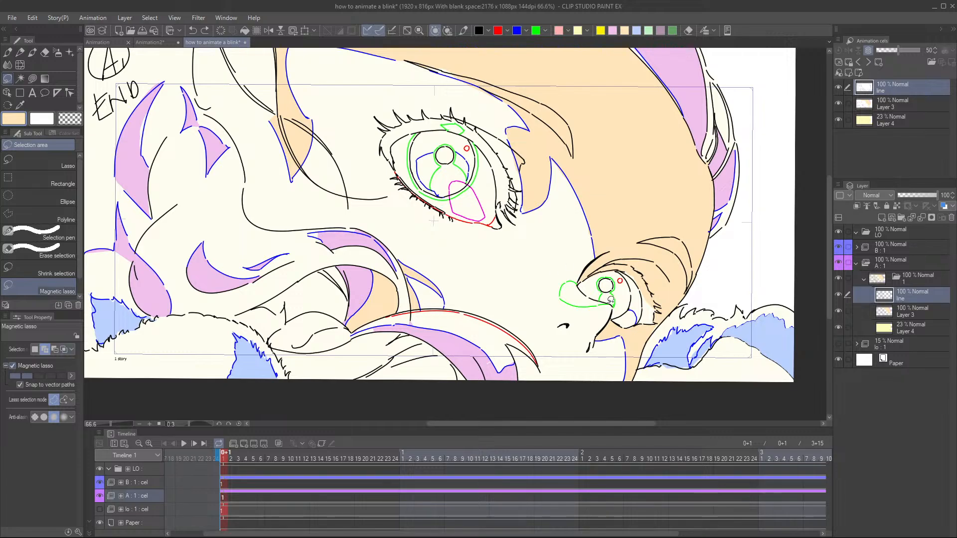
pyautogui.moveTo(611, 300)
pyautogui.mouseDown()
pyautogui.moveTo(576, 278)
pyautogui.moveTo(564, 289)
pyautogui.moveTo(572, 303)
pyautogui.moveTo(610, 302)
pyautogui.mouseUp()
pyautogui.hotkey('alt', '[')
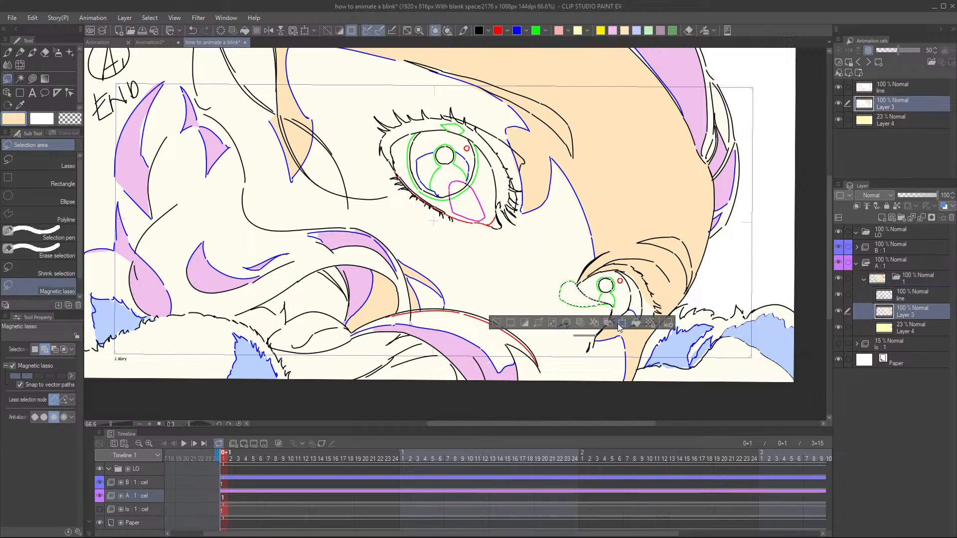
pyautogui.click(636, 324)
pyautogui.click(496, 323)
pyautogui.moveTo(611, 313); pyautogui.dragTo(622, 282)
pyautogui.scroll(-3, 612, 317)
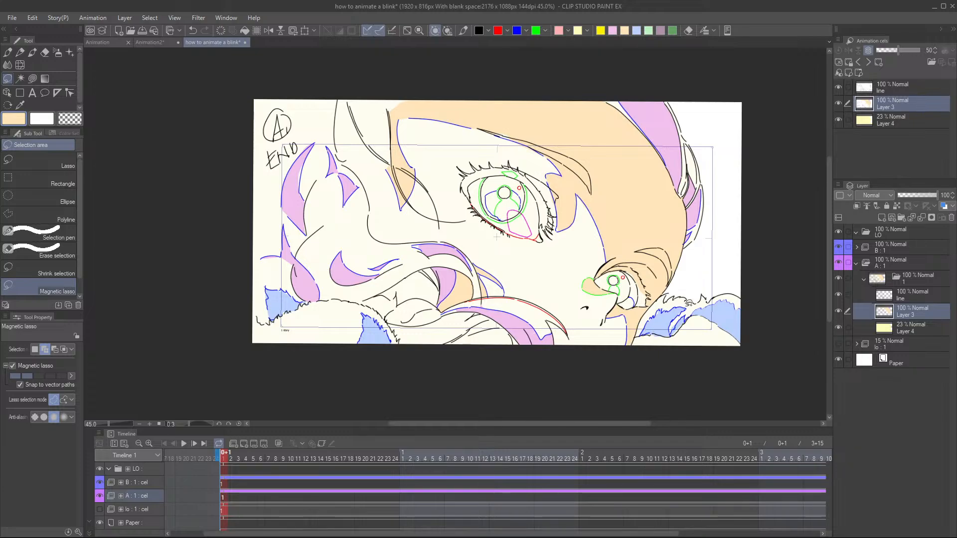
# - Make the line layer active and choose light green as the drawing colour
pyautogui.moveTo(660, 287); pyautogui.dragTo(640, 307)
pyautogui.scroll(-2, 646, 315)
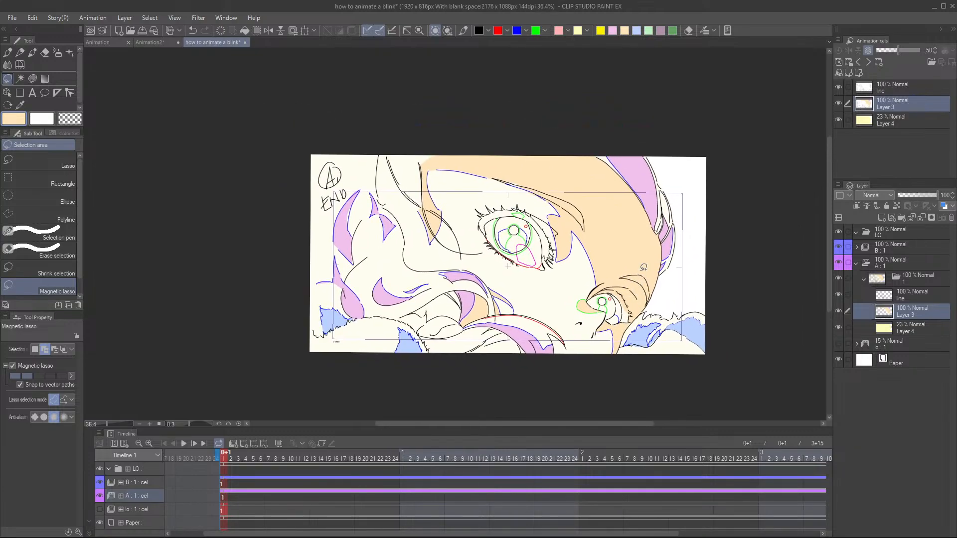
pyautogui.moveTo(640, 183); pyautogui.dragTo(607, 210)
pyautogui.scroll(3, 606, 210)
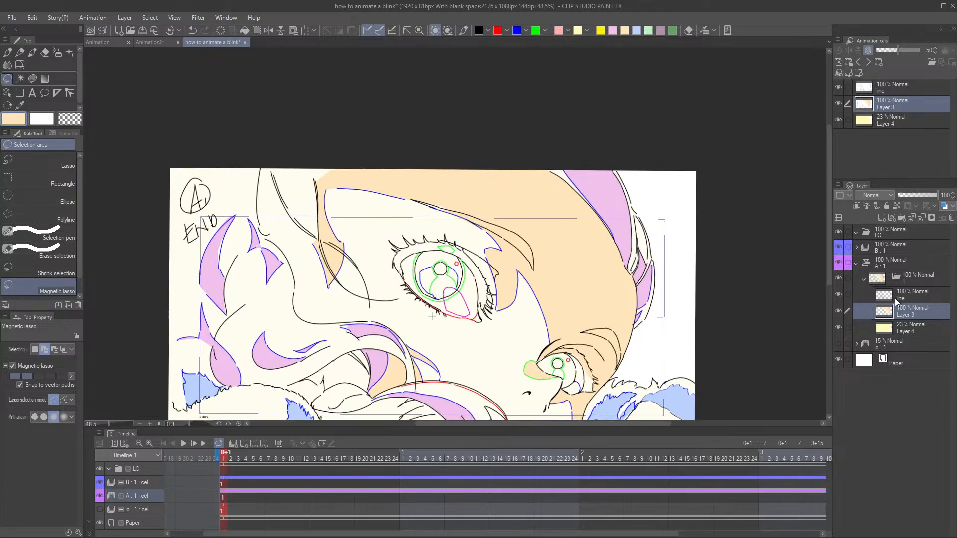
pyautogui.click(910, 294)
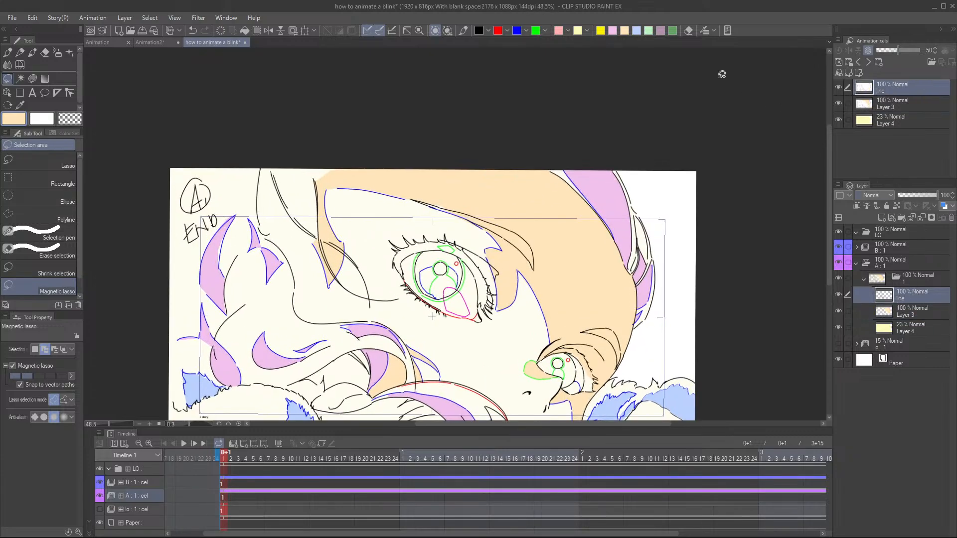
pyautogui.click(649, 31)
pyautogui.moveTo(551, 172)
pyautogui.mouseDown()
pyautogui.moveTo(584, 193)
pyautogui.moveTo(576, 189)
pyautogui.moveTo(616, 236)
pyautogui.moveTo(569, 167)
pyautogui.mouseUp()
pyautogui.hotkey('ctrl', 'z')
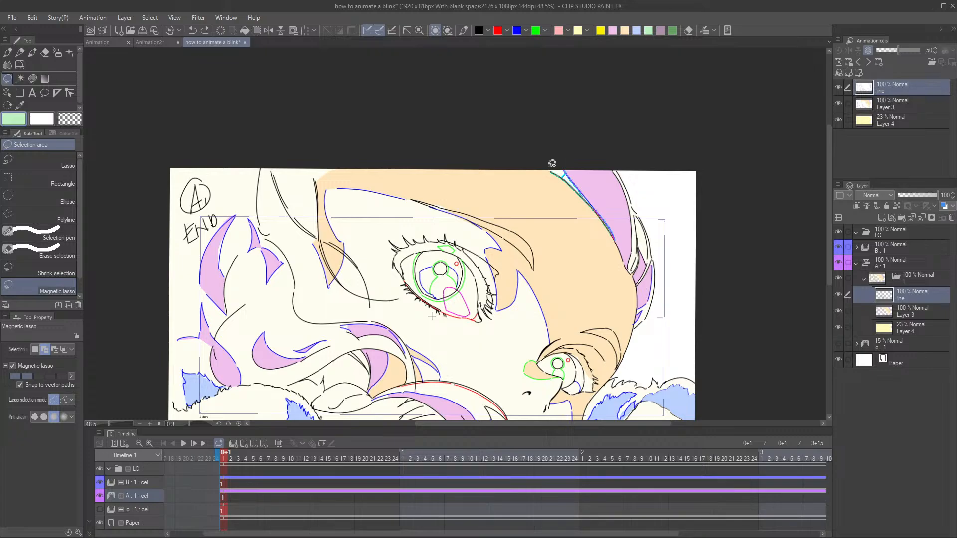
pyautogui.moveTo(544, 158)
pyautogui.mouseDown()
pyautogui.moveTo(546, 142)
pyautogui.moveTo(581, 161)
pyautogui.mouseUp()
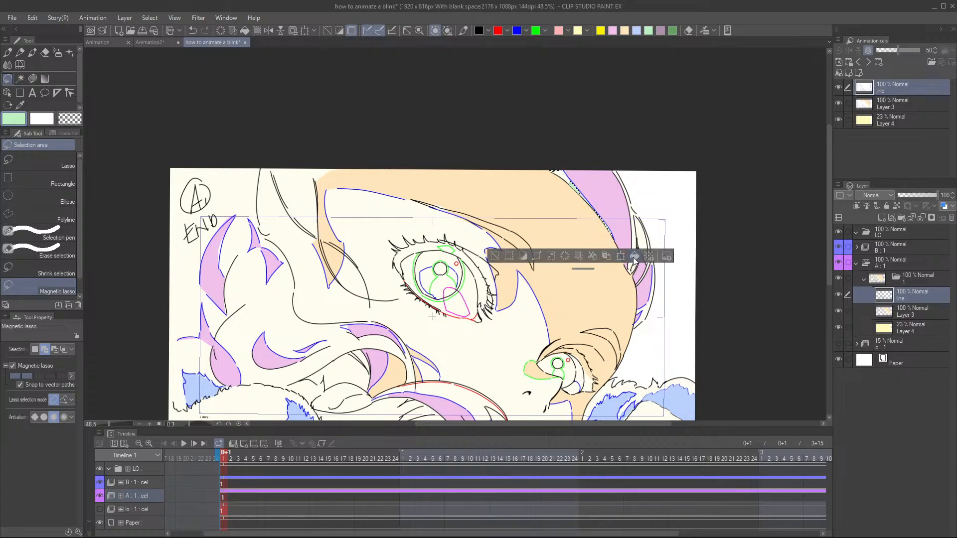
pyautogui.hotkey('ctrl', 'z')
pyautogui.hotkey('ctrl', 'd')
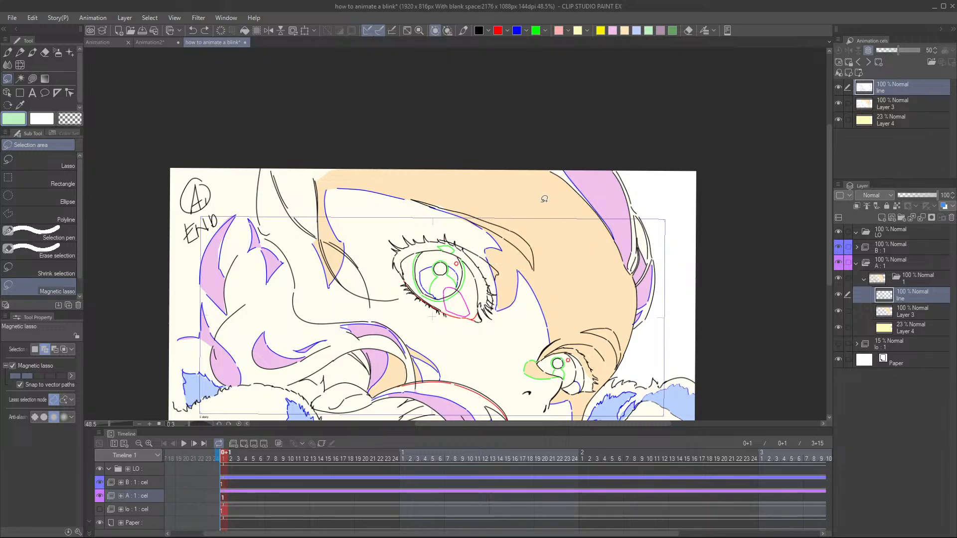
# - Lasso the thin sliver between the orange forehead shadow and the pink hair, fill it light green on Layer 3, and save the file
pyautogui.moveTo(564, 171)
pyautogui.mouseDown()
pyautogui.moveTo(609, 230)
pyautogui.moveTo(531, 147)
pyautogui.moveTo(560, 145)
pyautogui.moveTo(567, 157)
pyautogui.mouseUp()
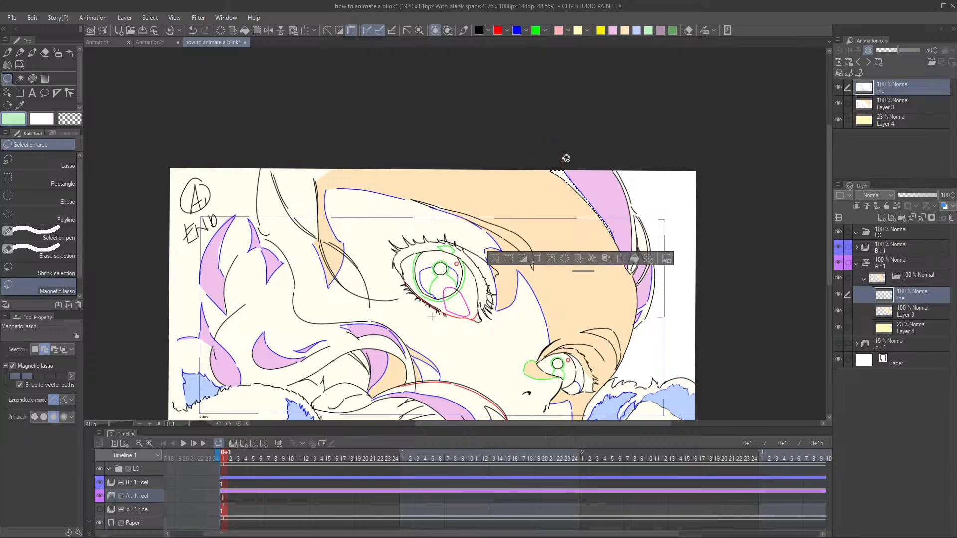
pyautogui.click(908, 314)
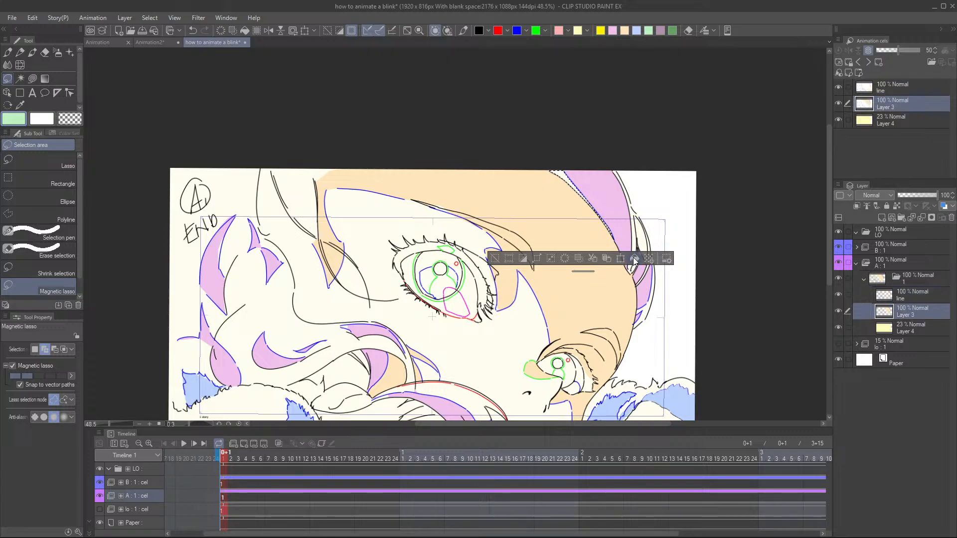
pyautogui.click(495, 258)
pyautogui.scroll(-1, 644, 227)
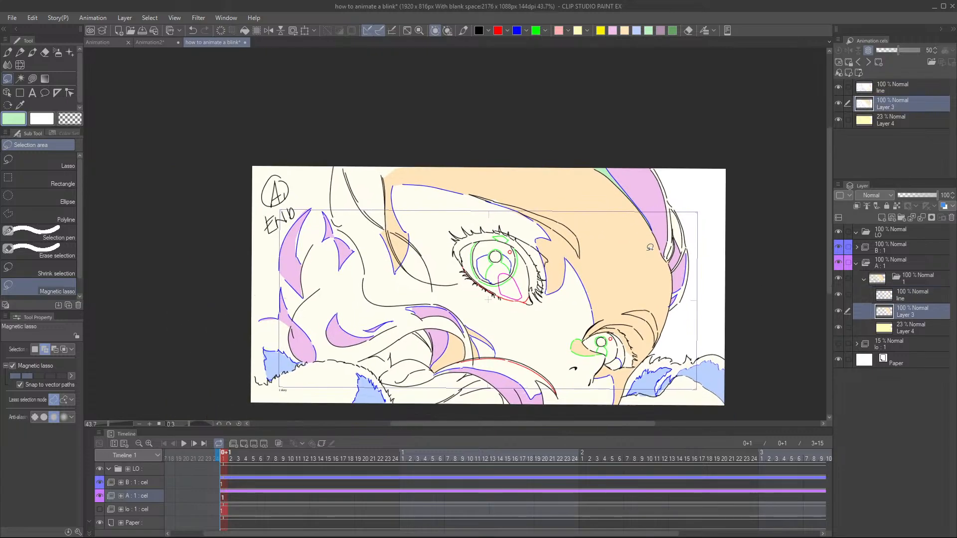
pyautogui.moveTo(644, 227); pyautogui.dragTo(641, 216)
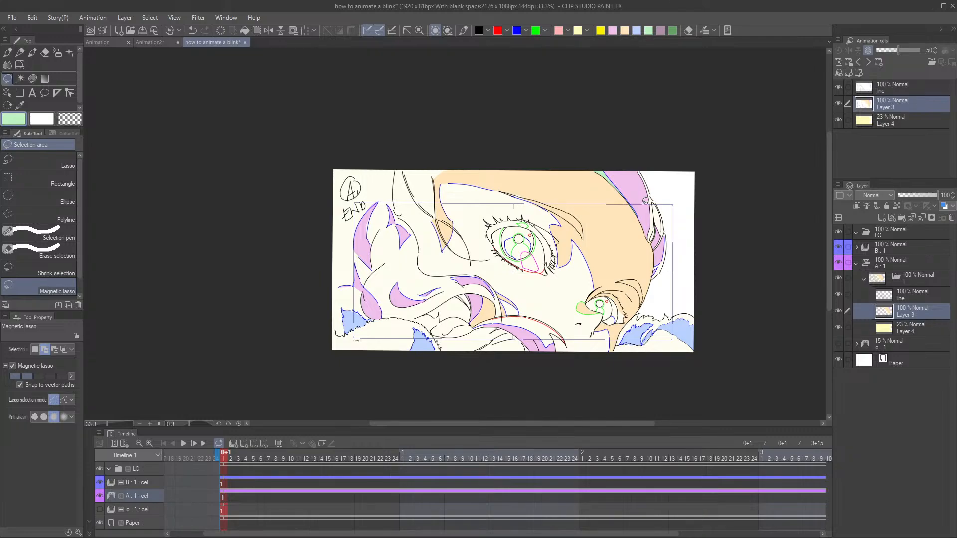
pyautogui.hotkey('ctrl', 's')
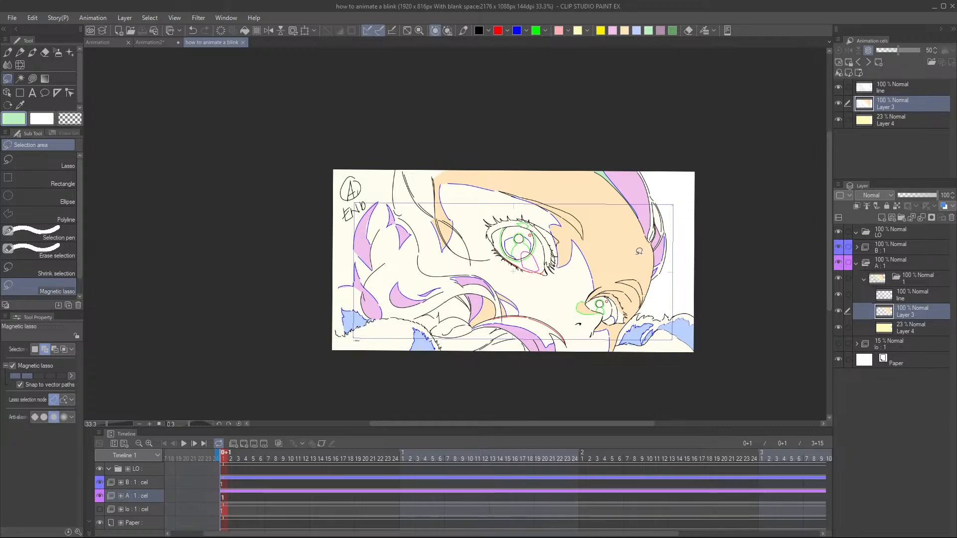
pyautogui.scroll(3, 638, 264)
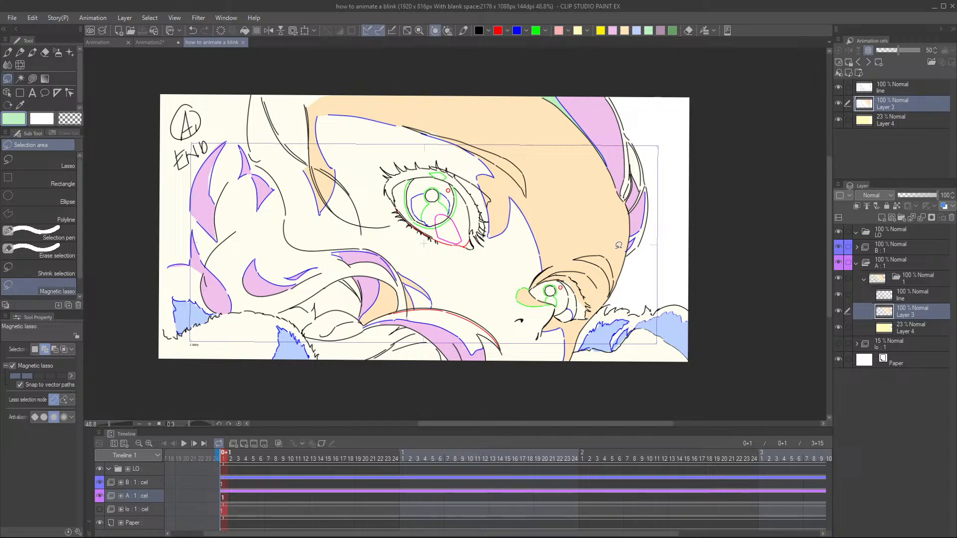
pyautogui.moveTo(586, 260); pyautogui.dragTo(578, 278)
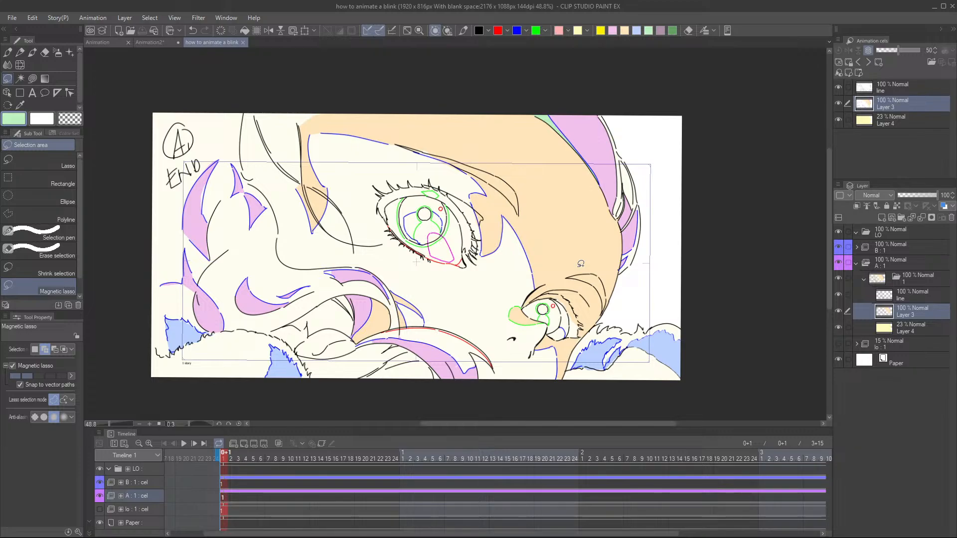
pyautogui.moveTo(604, 333); pyautogui.dragTo(650, 338)
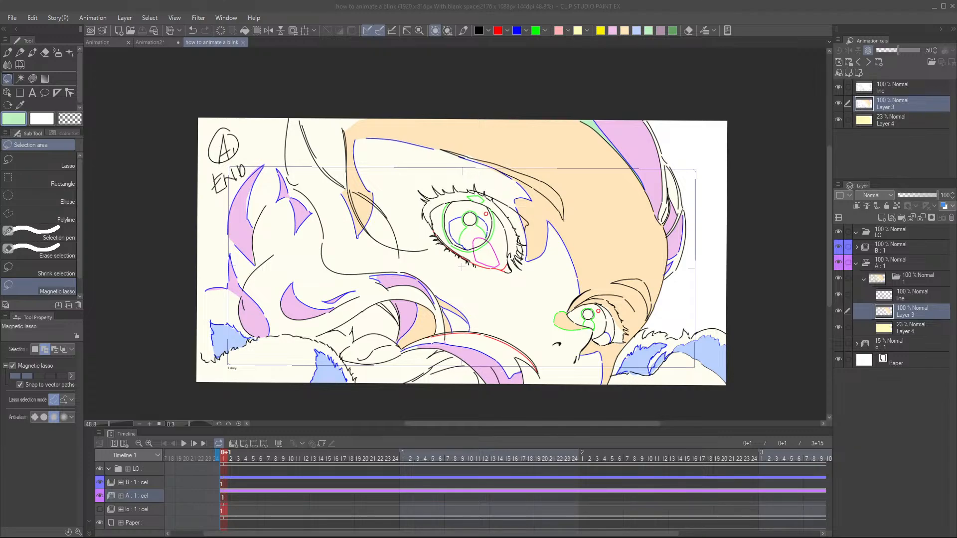
pyautogui.click(598, 14)
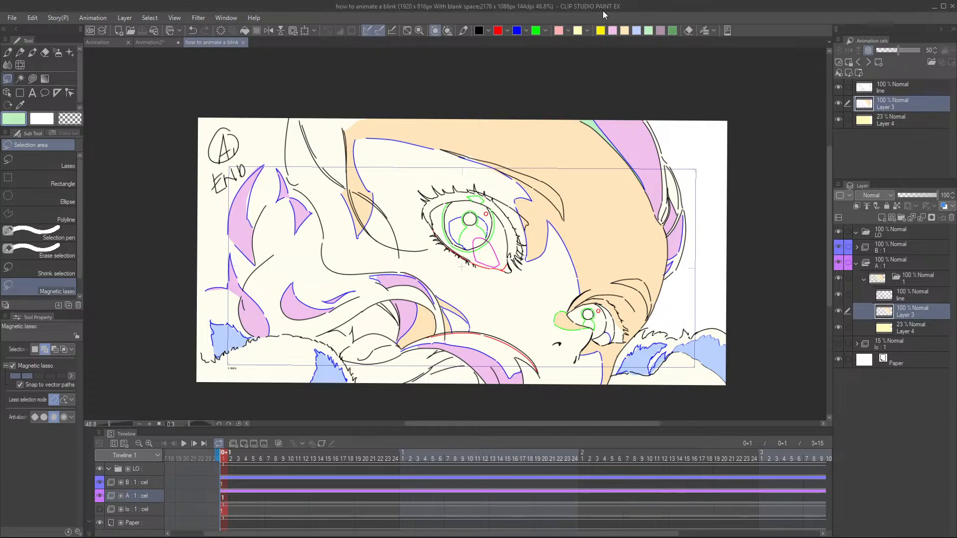
pyautogui.scroll(2, 591, 235)
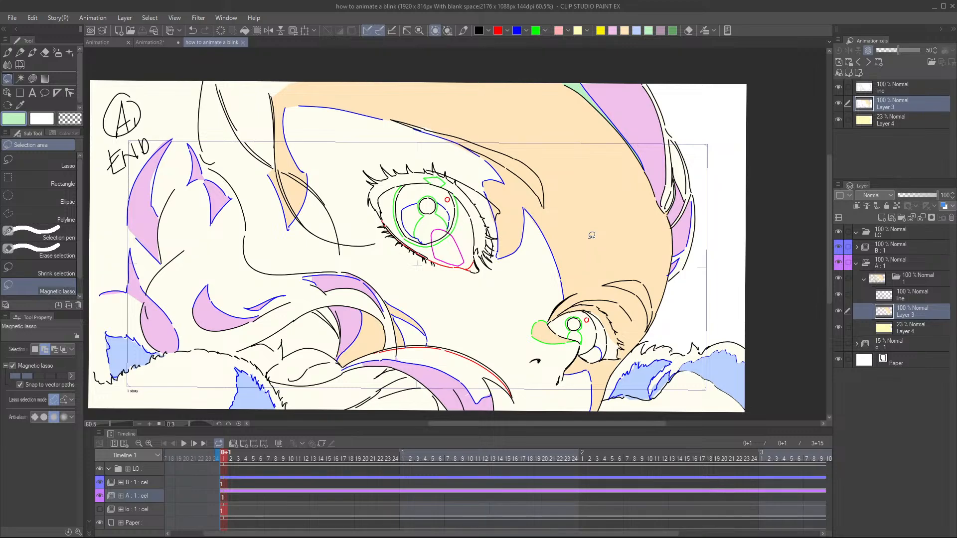
# - Collapse the A animation folder, expand the B folder, and add a new empty layer beneath Layer 2 in its cel 1
pyautogui.click(855, 263)
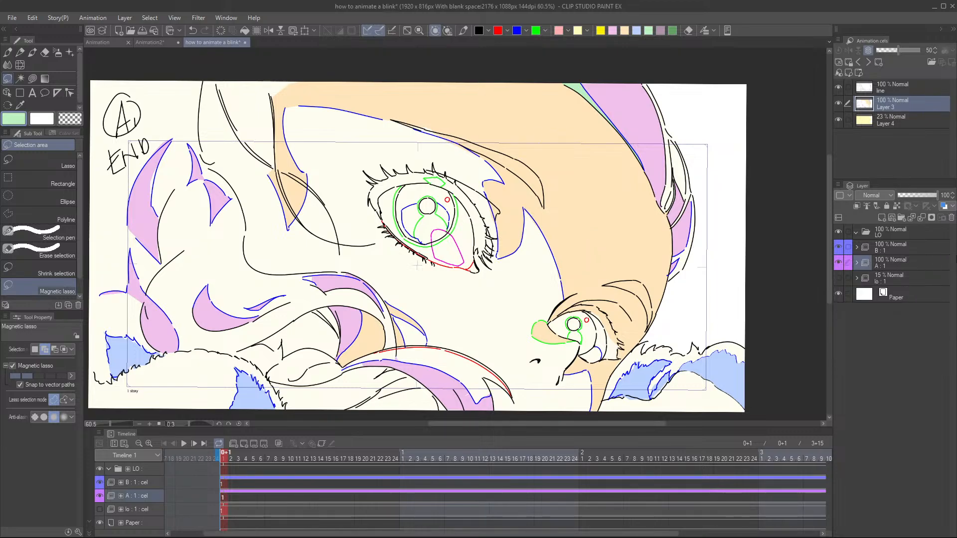
pyautogui.click(894, 250)
pyautogui.click(857, 248)
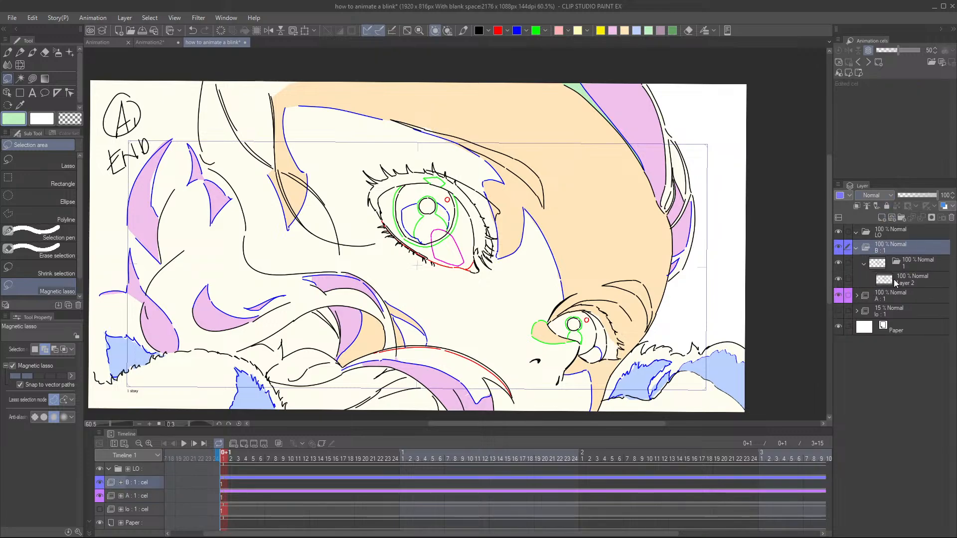
pyautogui.click(904, 282)
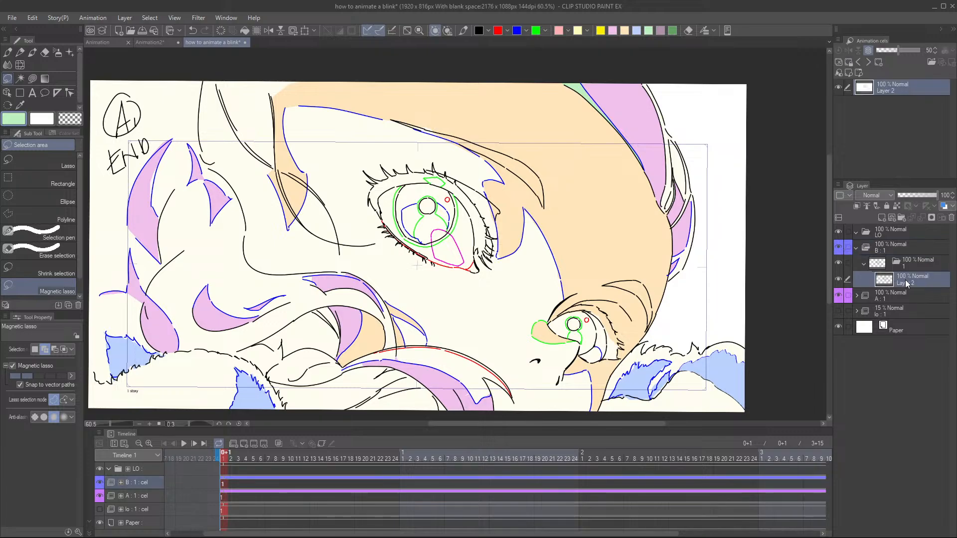
pyautogui.click(839, 278)
pyautogui.click(839, 278)
pyautogui.click(882, 218)
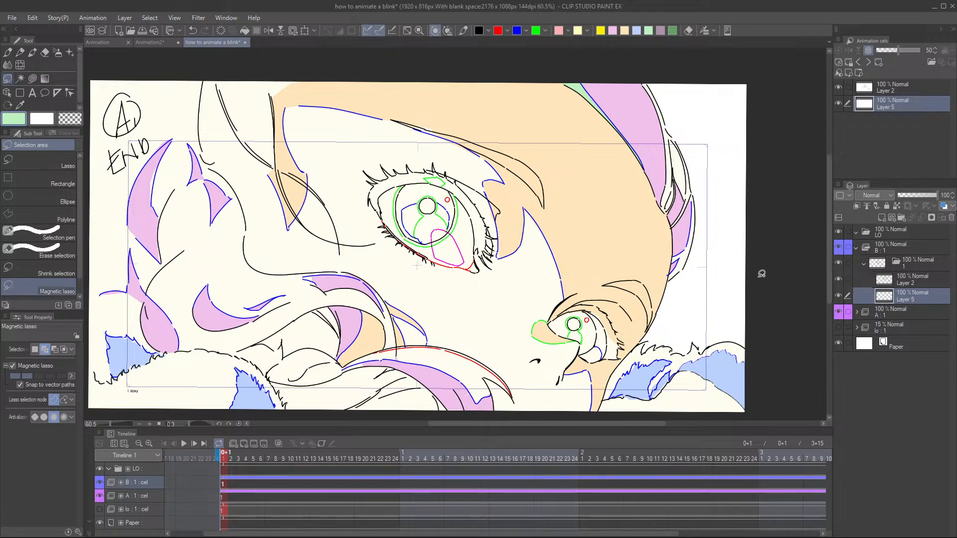
# - Trace both eyebrows on Layer 2 with the magnetic lasso, fill them dark green on Layer 5, and clear the selection
pyautogui.click(672, 31)
pyautogui.moveTo(644, 312)
pyautogui.mouseDown()
pyautogui.moveTo(635, 295)
pyautogui.moveTo(578, 298)
pyautogui.mouseUp()
pyautogui.moveTo(593, 253)
pyautogui.mouseDown()
pyautogui.moveTo(594, 235)
pyautogui.moveTo(552, 247)
pyautogui.moveTo(574, 229)
pyautogui.mouseUp()
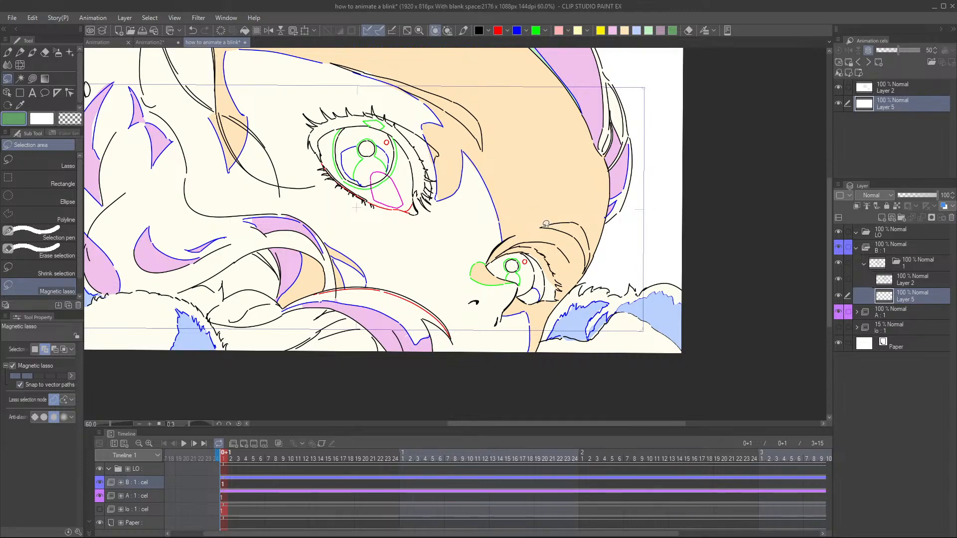
pyautogui.moveTo(540, 227); pyautogui.dragTo(556, 222)
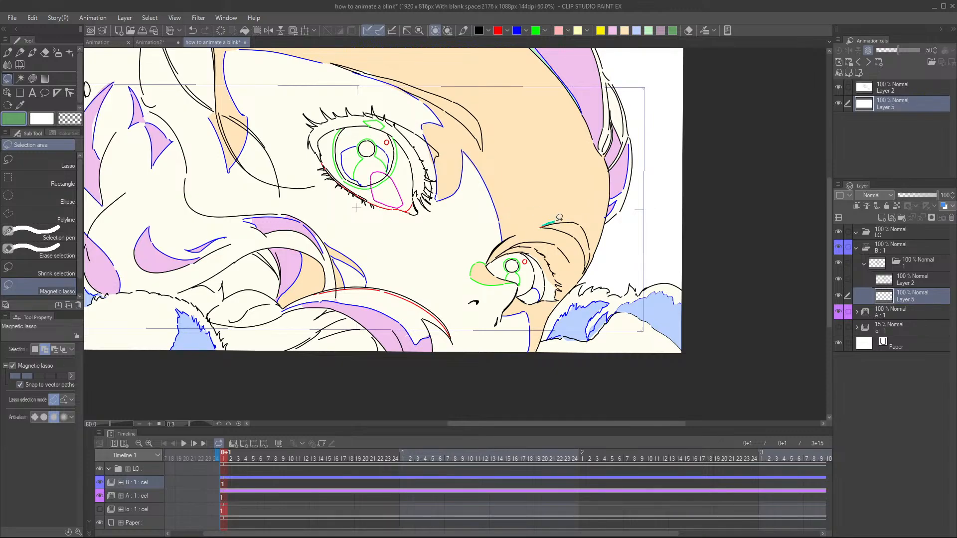
pyautogui.click(902, 280)
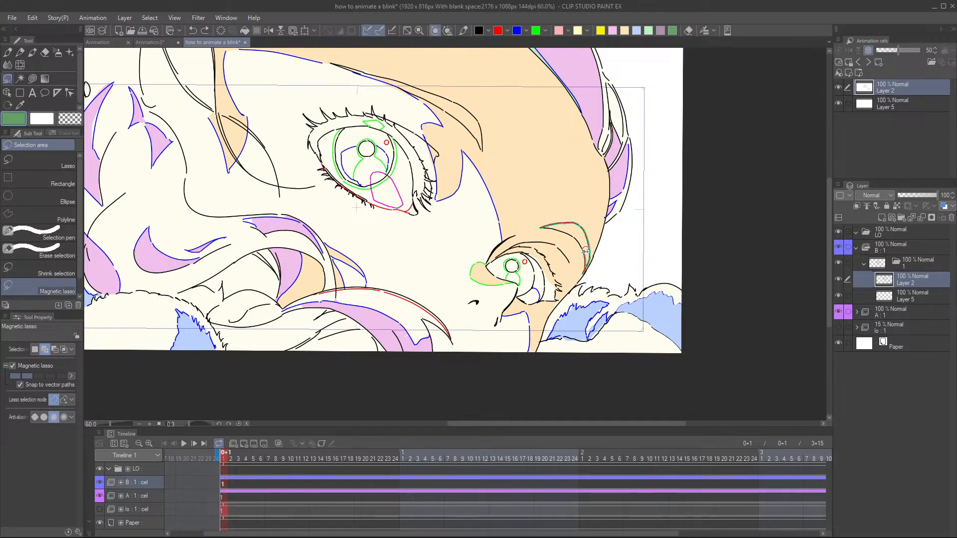
pyautogui.moveTo(546, 226); pyautogui.dragTo(546, 225)
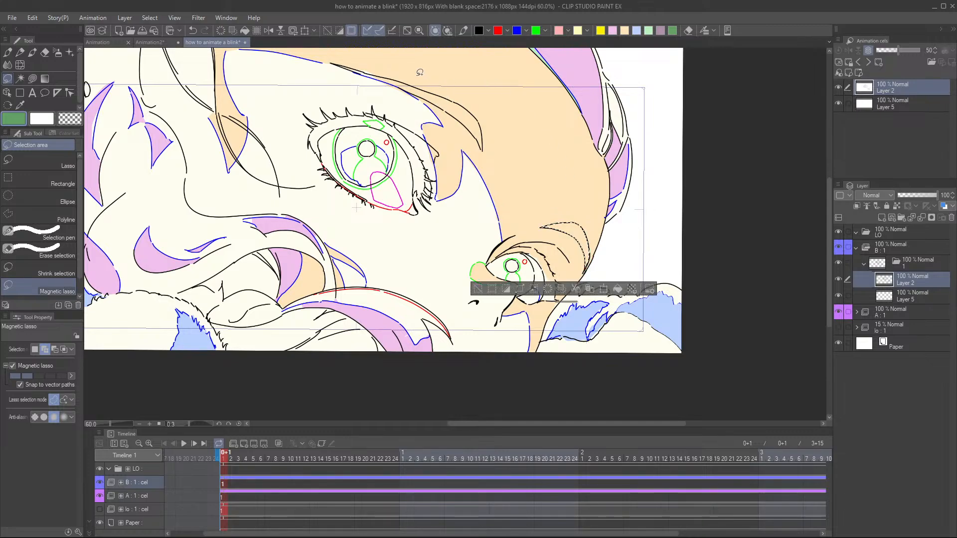
pyautogui.moveTo(362, 73)
pyautogui.mouseDown()
pyautogui.moveTo(444, 105)
pyautogui.moveTo(483, 147)
pyautogui.moveTo(480, 123)
pyautogui.moveTo(454, 99)
pyautogui.moveTo(343, 65)
pyautogui.mouseUp()
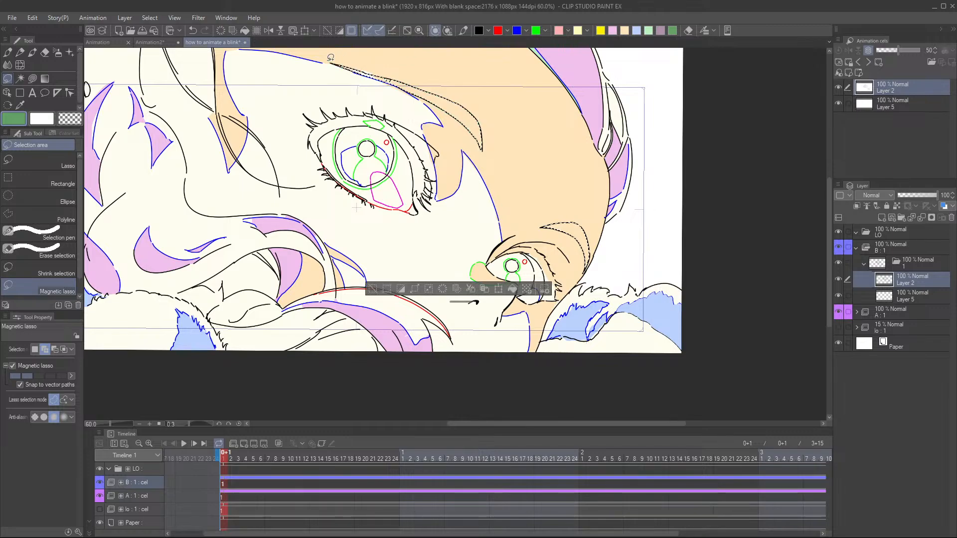
pyautogui.click(906, 297)
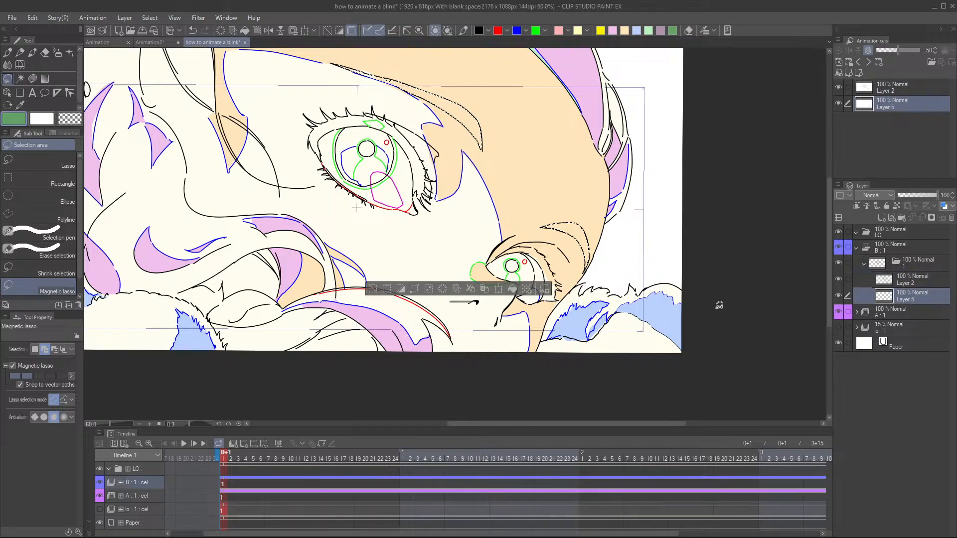
pyautogui.click(512, 289)
pyautogui.hotkey('ctrl', 'd')
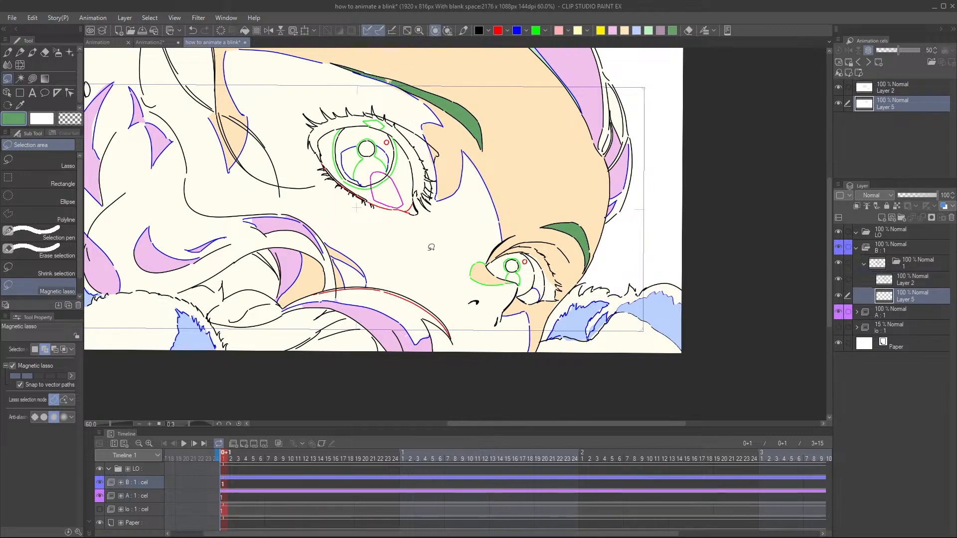
# - Trace the larger eye's thick upper lash band on Layer 2, fill it dark green on Layer 5, and deselect
pyautogui.scroll(-3, 553, 243)
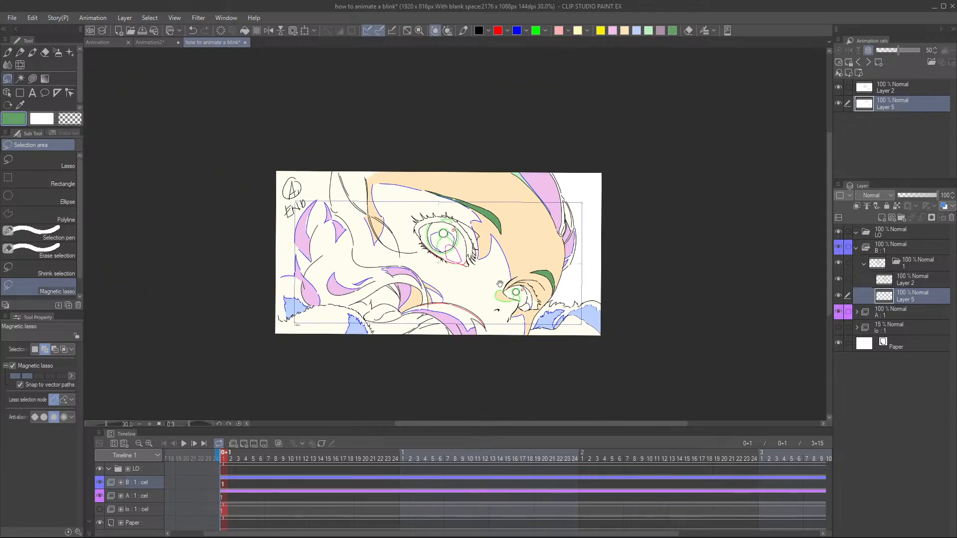
pyautogui.scroll(3, 496, 277)
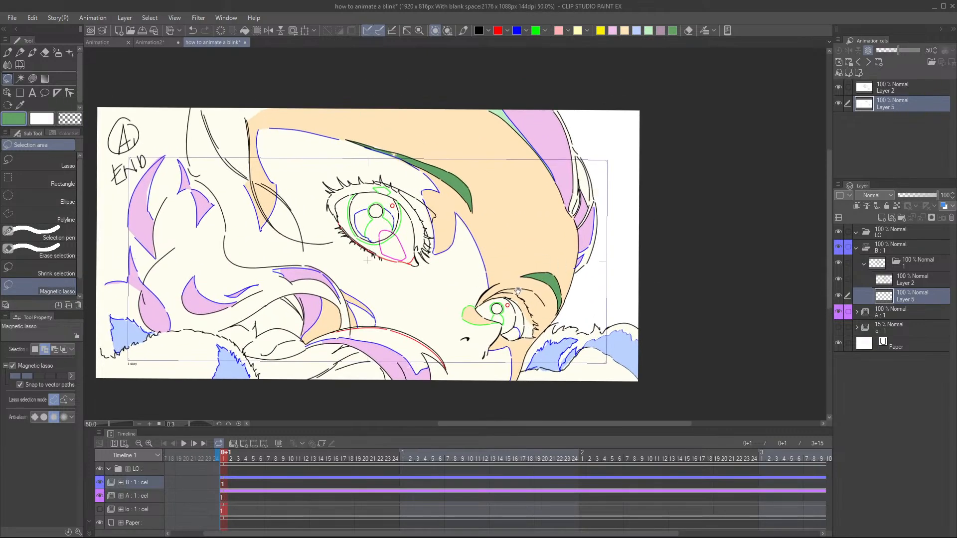
pyautogui.scroll(1, 599, 242)
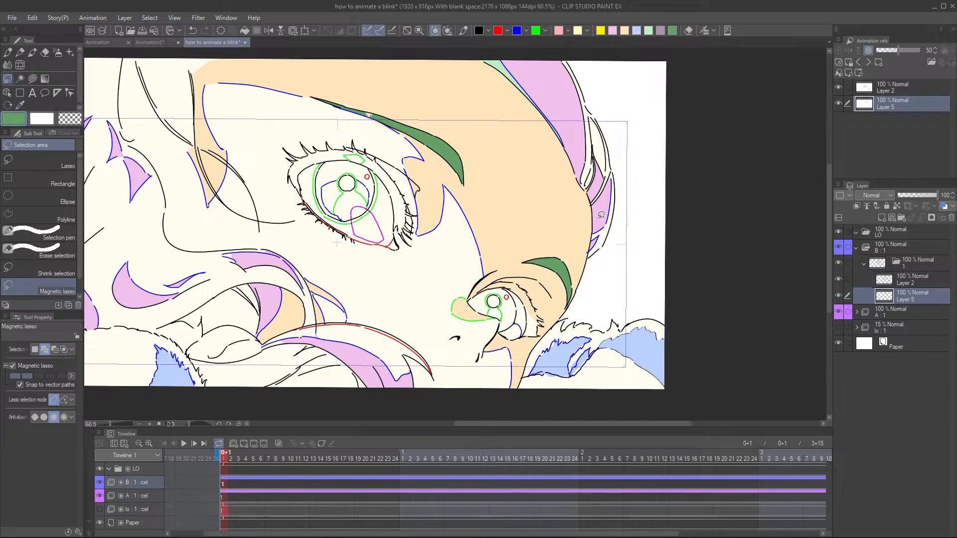
pyautogui.click(901, 279)
pyautogui.scroll(1, 325, 173)
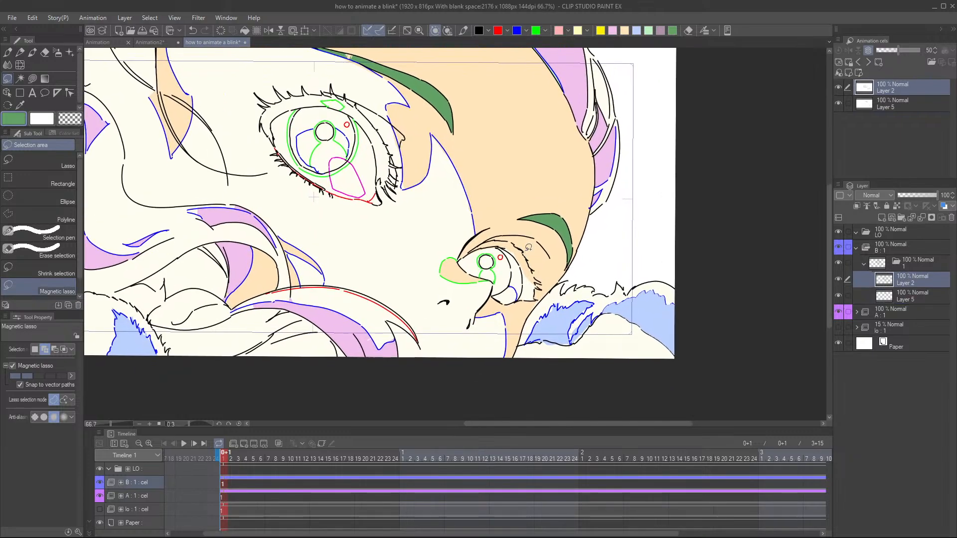
pyautogui.moveTo(324, 173); pyautogui.dragTo(324, 223)
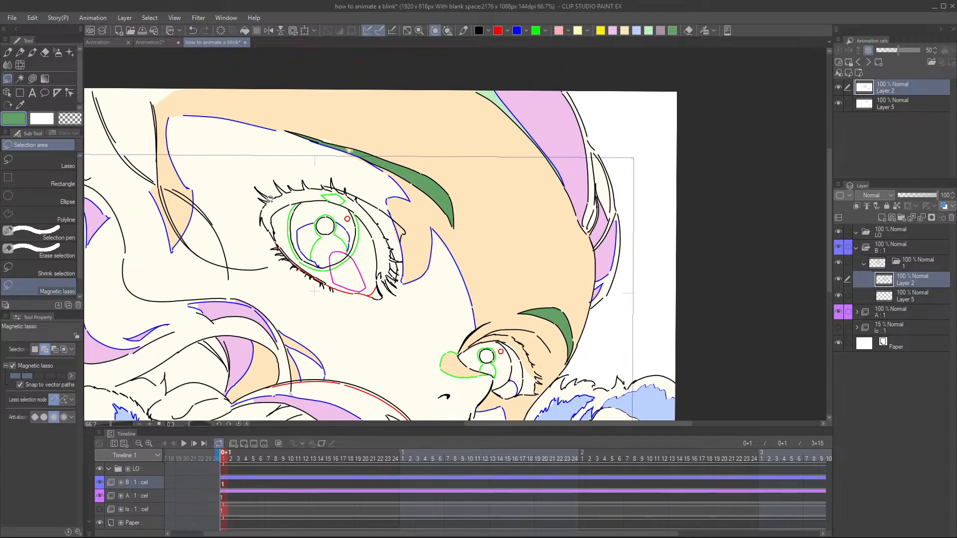
pyautogui.moveTo(269, 201)
pyautogui.mouseDown()
pyautogui.moveTo(255, 180)
pyautogui.moveTo(283, 191)
pyautogui.moveTo(275, 173)
pyautogui.moveTo(290, 191)
pyautogui.moveTo(288, 177)
pyautogui.moveTo(301, 188)
pyautogui.moveTo(302, 177)
pyautogui.moveTo(333, 190)
pyautogui.moveTo(332, 175)
pyautogui.moveTo(339, 189)
pyautogui.moveTo(347, 184)
pyautogui.moveTo(356, 199)
pyautogui.moveTo(359, 191)
pyautogui.moveTo(403, 258)
pyautogui.moveTo(391, 259)
pyautogui.moveTo(398, 285)
pyautogui.moveTo(384, 271)
pyautogui.moveTo(379, 279)
pyautogui.moveTo(371, 231)
pyautogui.moveTo(345, 204)
pyautogui.moveTo(283, 206)
pyautogui.moveTo(272, 219)
pyautogui.moveTo(278, 241)
pyautogui.moveTo(262, 219)
pyautogui.moveTo(275, 186)
pyautogui.mouseUp()
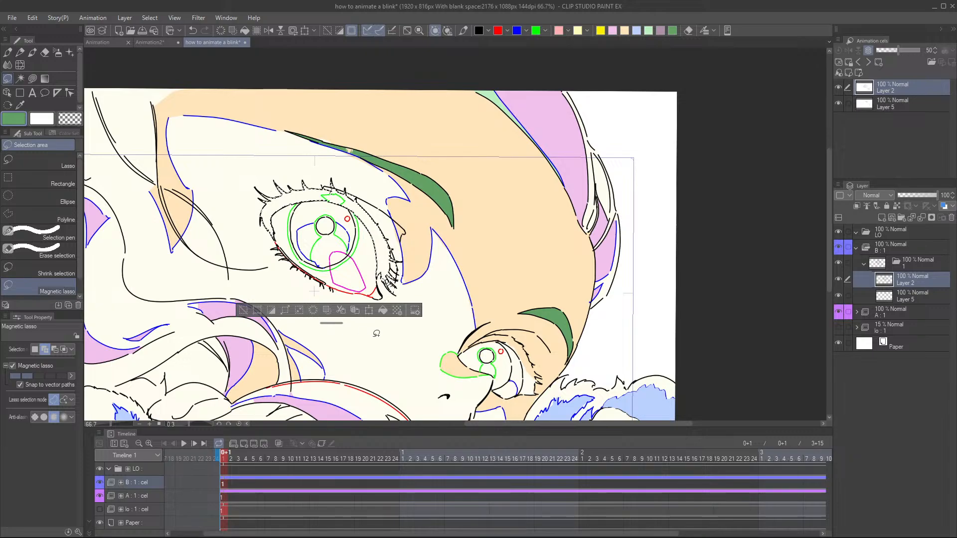
pyautogui.hotkey('alt', '[')
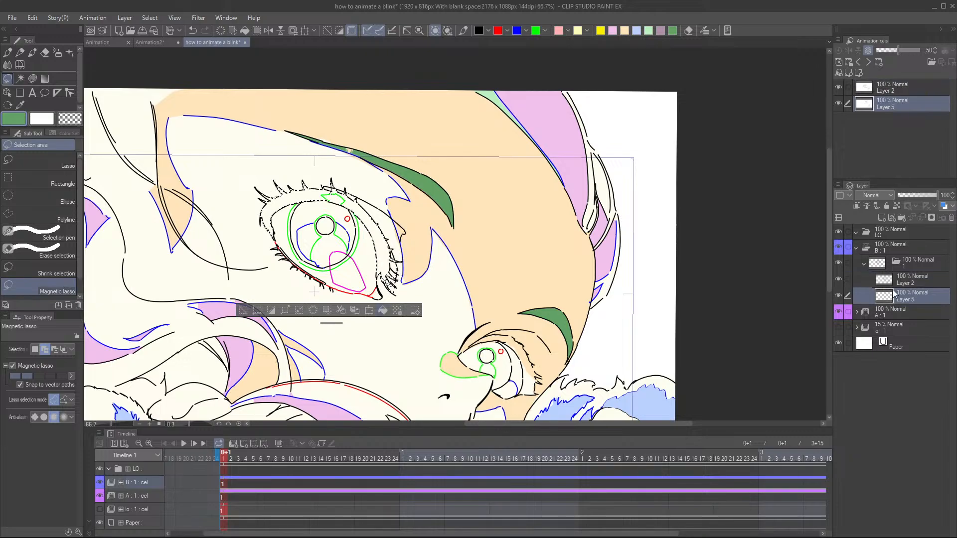
pyautogui.click(384, 312)
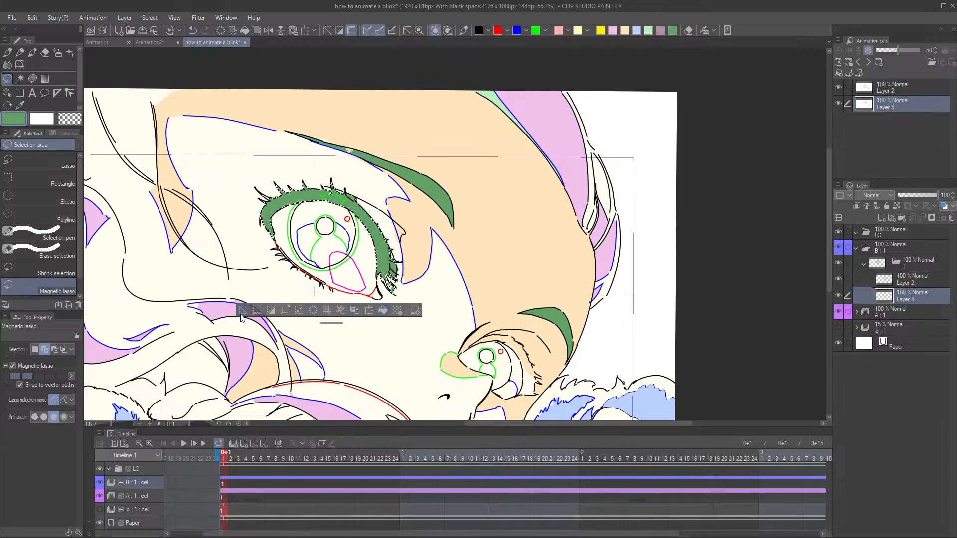
pyautogui.hotkey('ctrl', 'd')
# - Trace the smaller eye's upper lash band on Layer 2, fill it dark green on Layer 5, deselect, and save the file
pyautogui.scroll(-3, 378, 268)
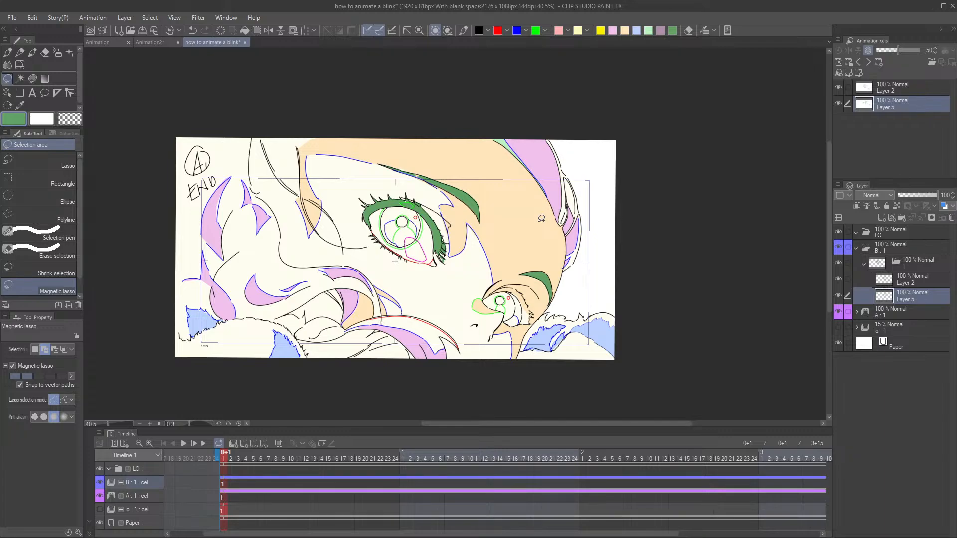
pyautogui.moveTo(535, 289); pyautogui.dragTo(509, 259)
pyautogui.scroll(4, 518, 226)
pyautogui.scroll(1, 509, 259)
pyautogui.click(902, 280)
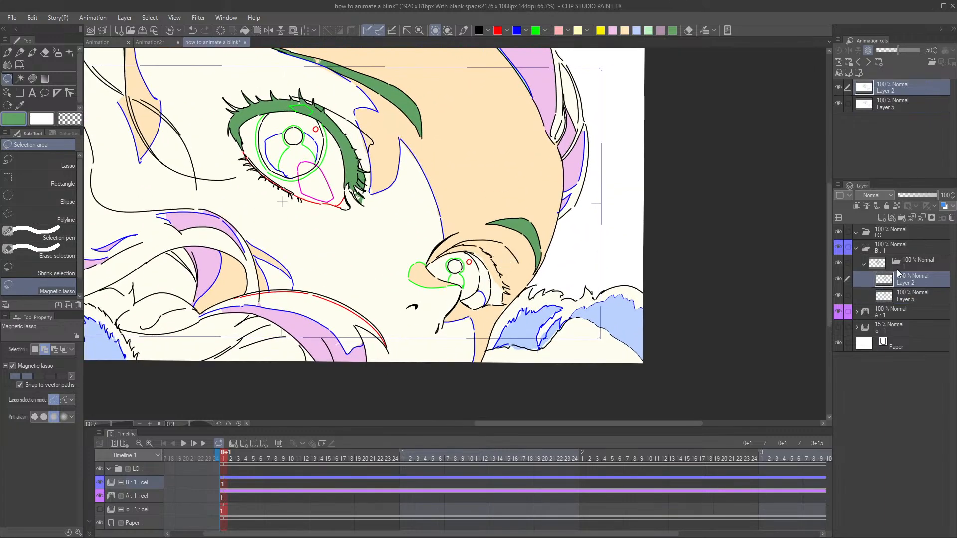
pyautogui.moveTo(431, 259)
pyautogui.mouseDown()
pyautogui.moveTo(455, 241)
pyautogui.moveTo(490, 249)
pyautogui.moveTo(513, 286)
pyautogui.moveTo(508, 303)
pyautogui.moveTo(484, 305)
pyautogui.moveTo(493, 296)
pyautogui.moveTo(488, 267)
pyautogui.moveTo(473, 249)
pyautogui.moveTo(439, 253)
pyautogui.mouseUp()
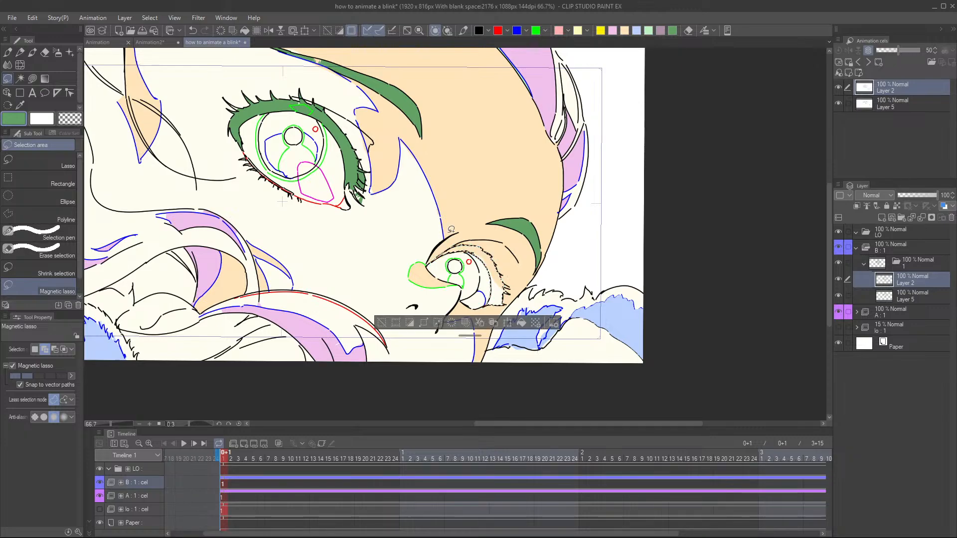
pyautogui.click(910, 294)
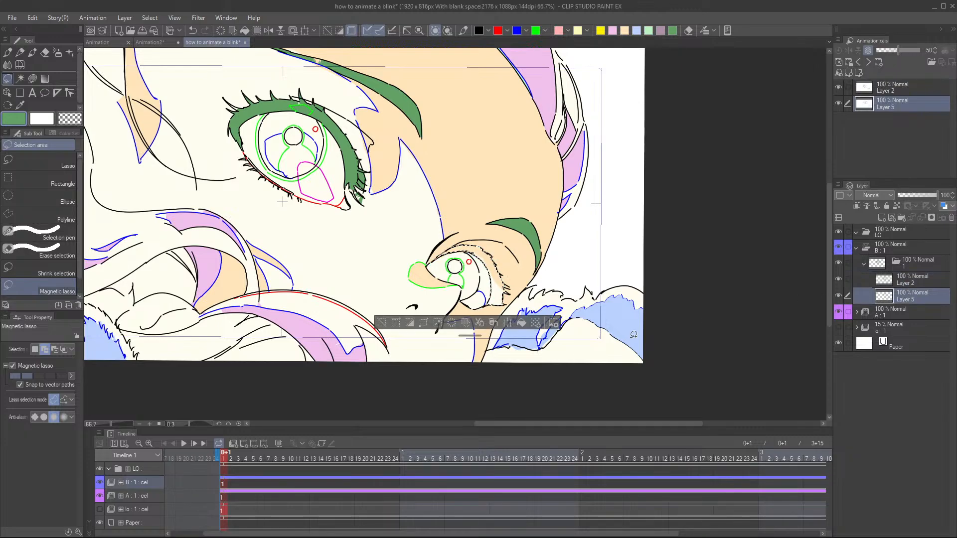
pyautogui.click(522, 325)
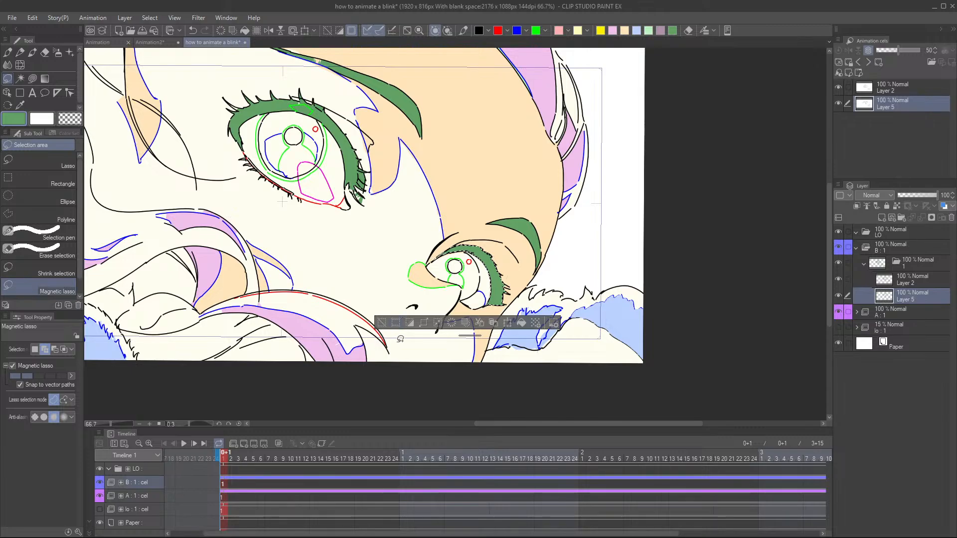
pyautogui.click(382, 323)
pyautogui.moveTo(463, 294); pyautogui.dragTo(515, 276)
pyautogui.scroll(-5, 515, 277)
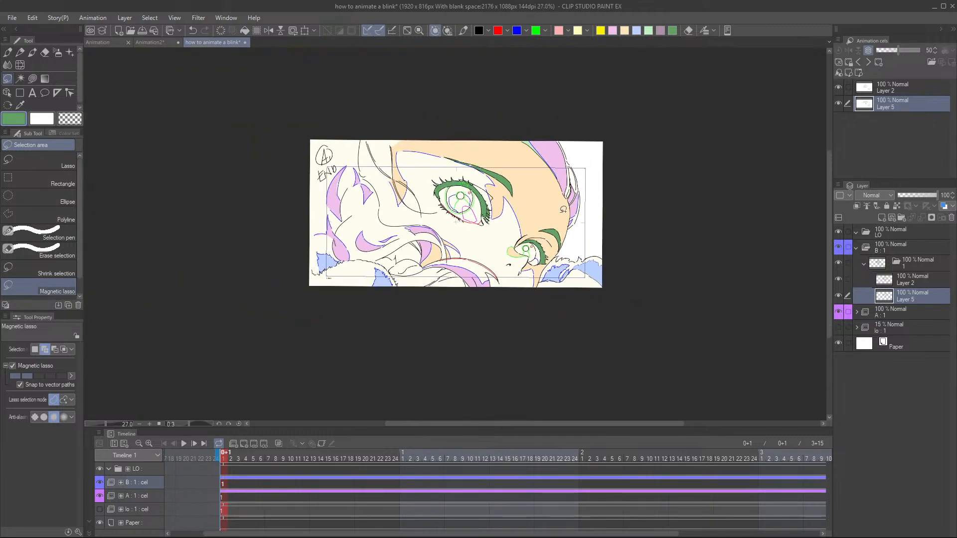
pyautogui.hotkey('ctrl', 's')
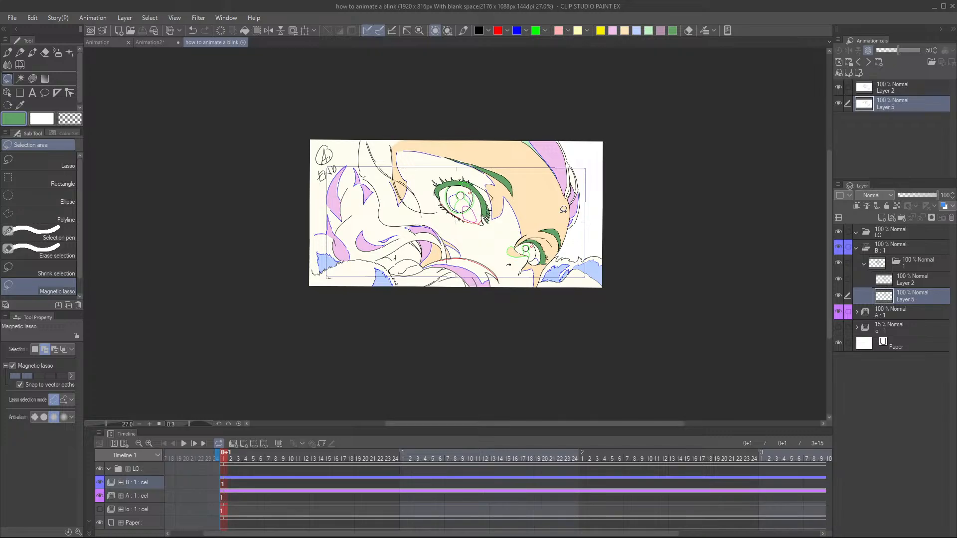
# - Lasso the small red highlight circles in both eyes on Layer 2, fill them yellow on Layer 5, and clear the selection
pyautogui.moveTo(559, 265); pyautogui.dragTo(540, 293)
pyautogui.scroll(3, 539, 293)
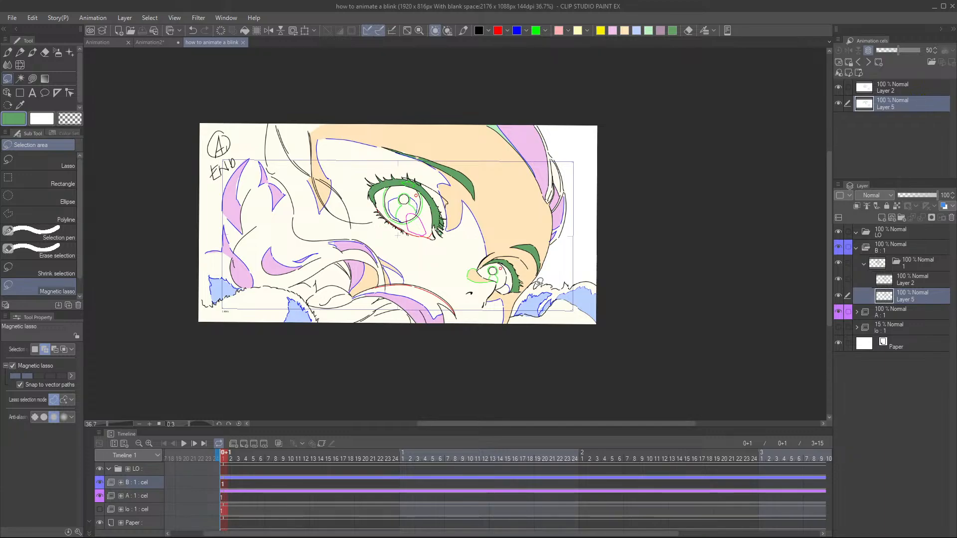
pyautogui.scroll(1, 448, 283)
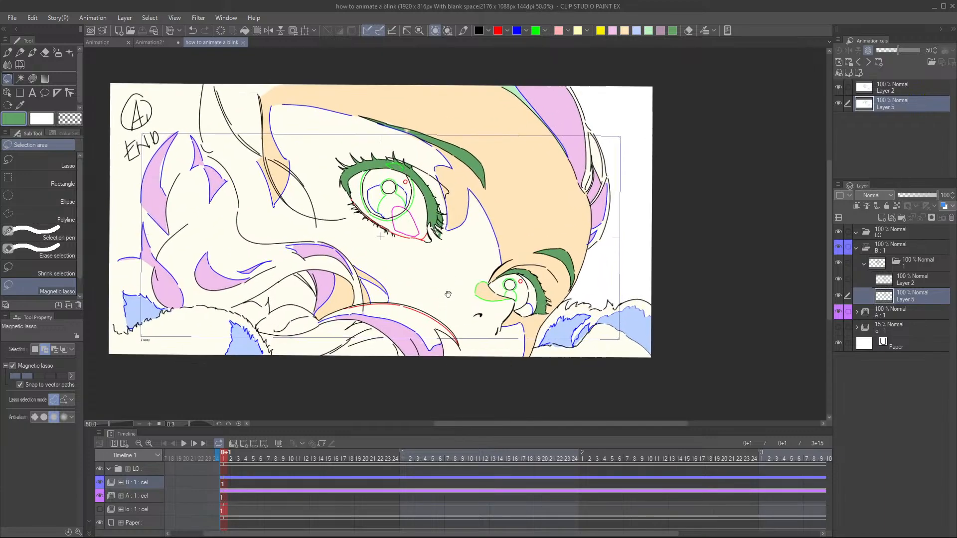
pyautogui.click(907, 281)
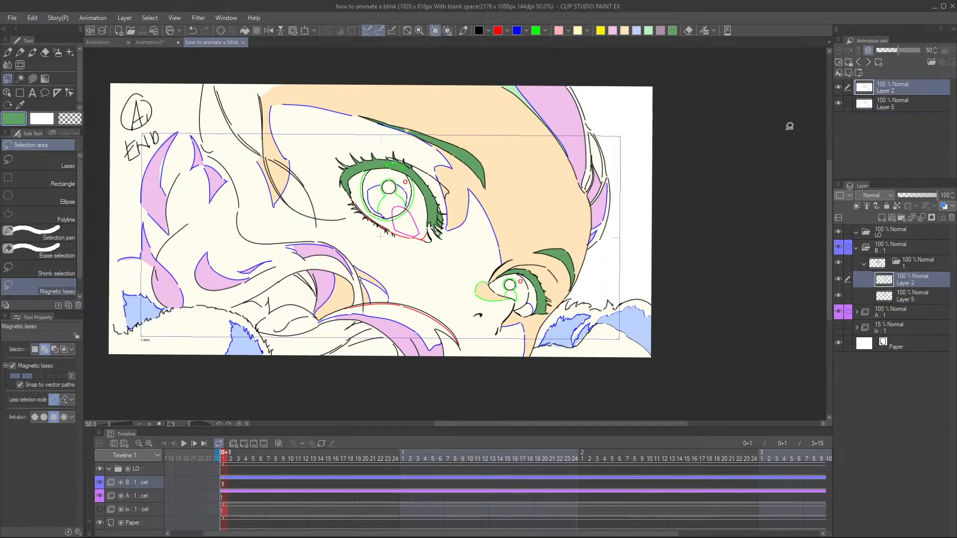
pyautogui.click(601, 31)
pyautogui.scroll(1, 383, 172)
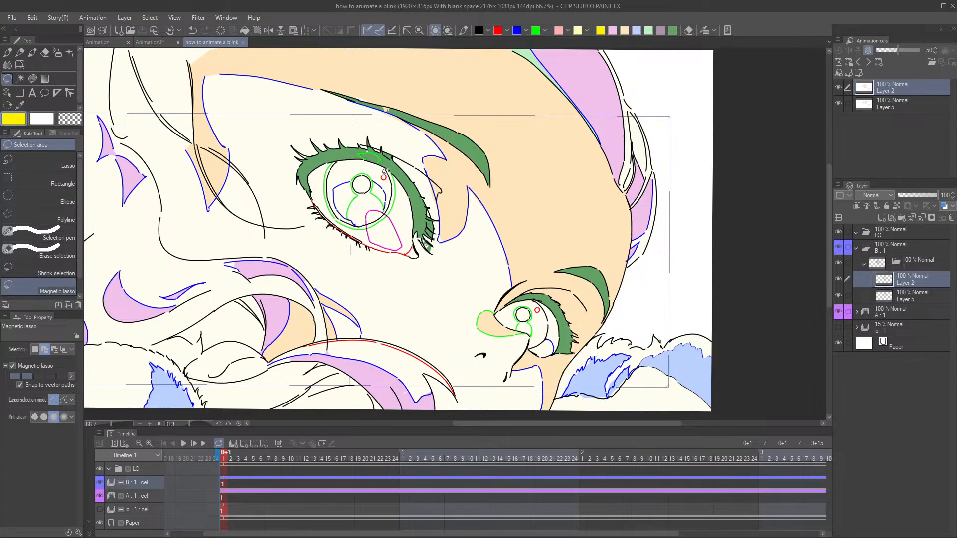
pyautogui.moveTo(385, 172); pyautogui.dragTo(385, 173)
pyautogui.moveTo(539, 306); pyautogui.dragTo(539, 307)
pyautogui.click(902, 296)
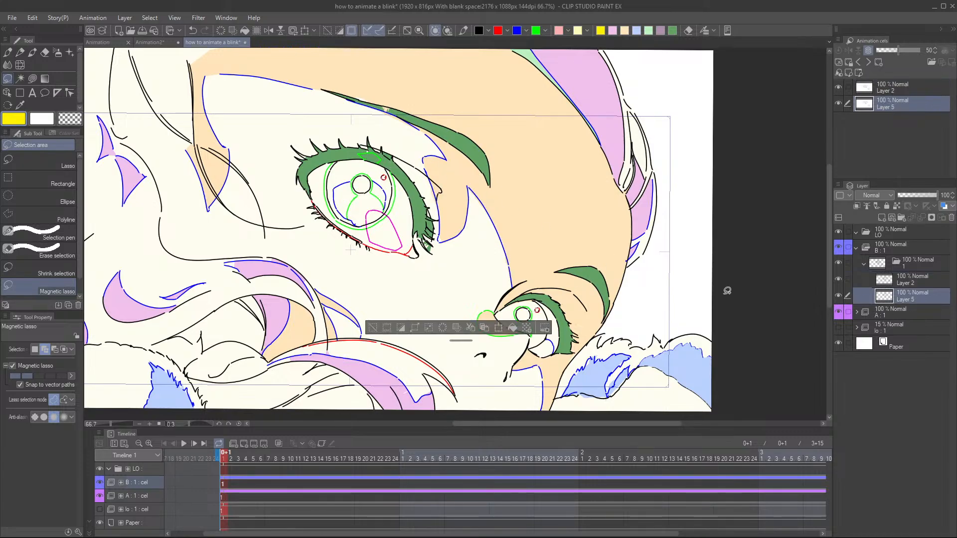
pyautogui.click(514, 331)
pyautogui.click(373, 328)
# - Trace the magenta-outlined highlight at the larger eye's lower iris on Layer 2, fill it light green on Layer 5, and deselect
pyautogui.moveTo(494, 275); pyautogui.dragTo(518, 272)
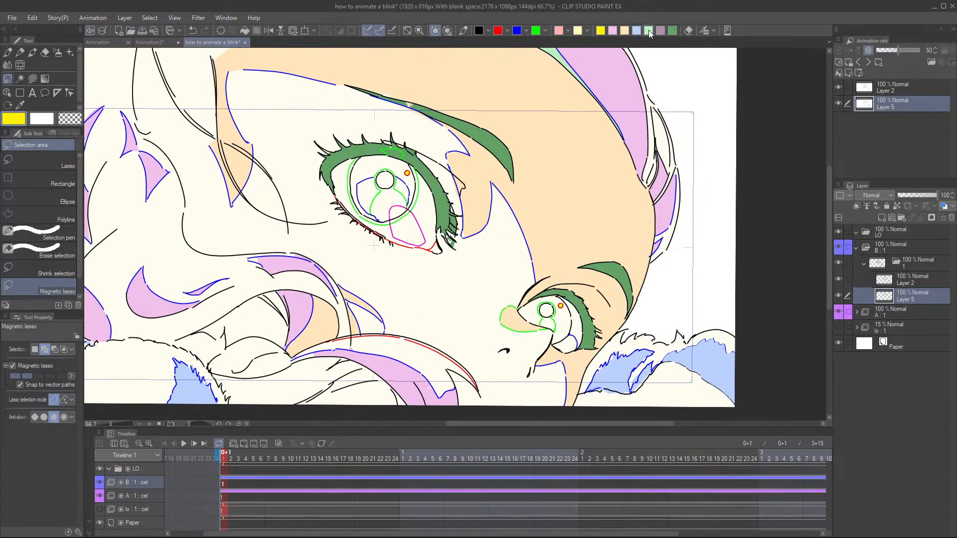
pyautogui.click(911, 280)
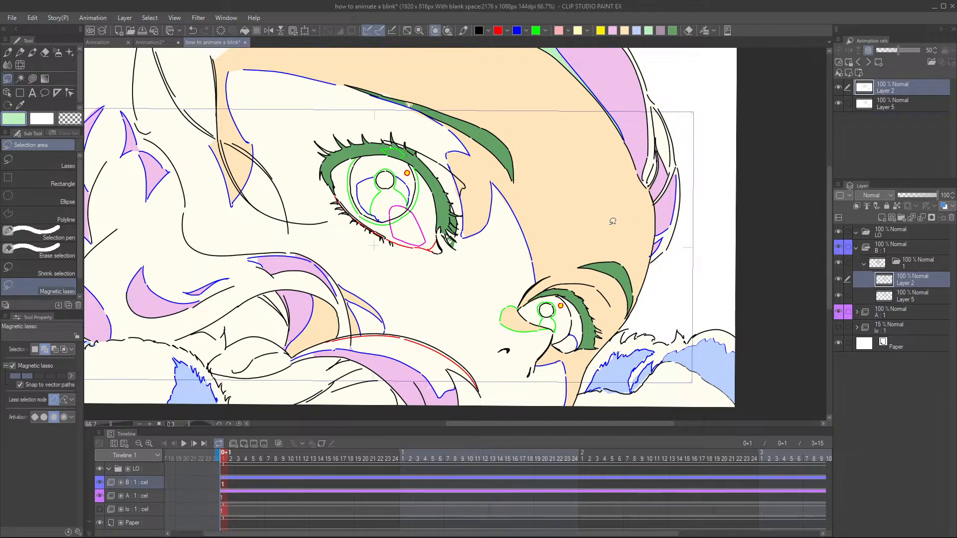
pyautogui.moveTo(403, 202)
pyautogui.mouseDown()
pyautogui.moveTo(392, 222)
pyautogui.moveTo(419, 244)
pyautogui.moveTo(422, 222)
pyautogui.moveTo(403, 203)
pyautogui.mouseUp()
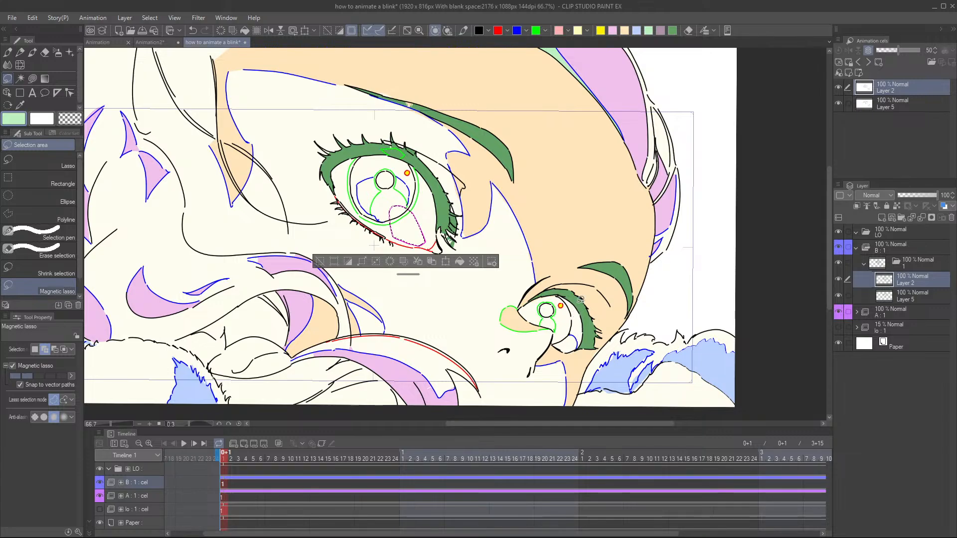
pyautogui.click(885, 293)
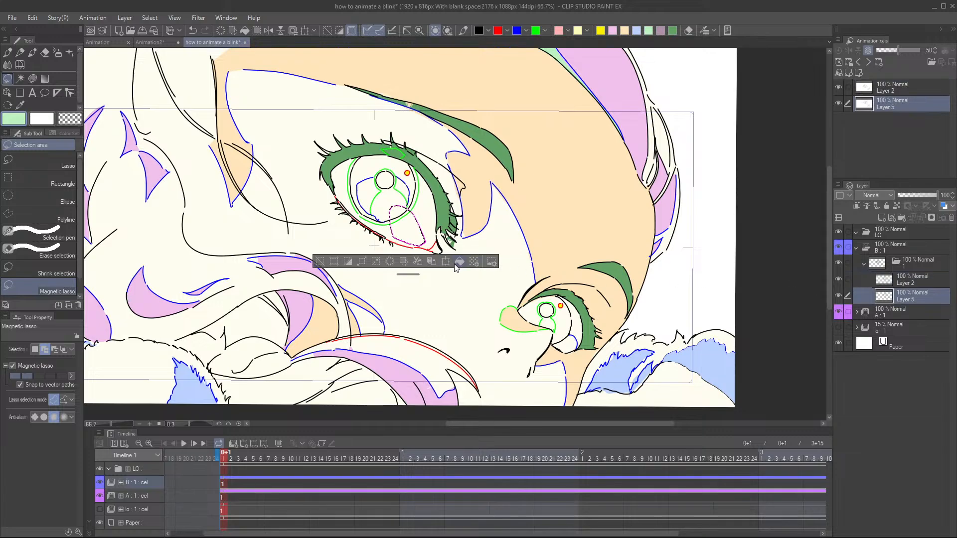
pyautogui.click(459, 262)
pyautogui.click(320, 261)
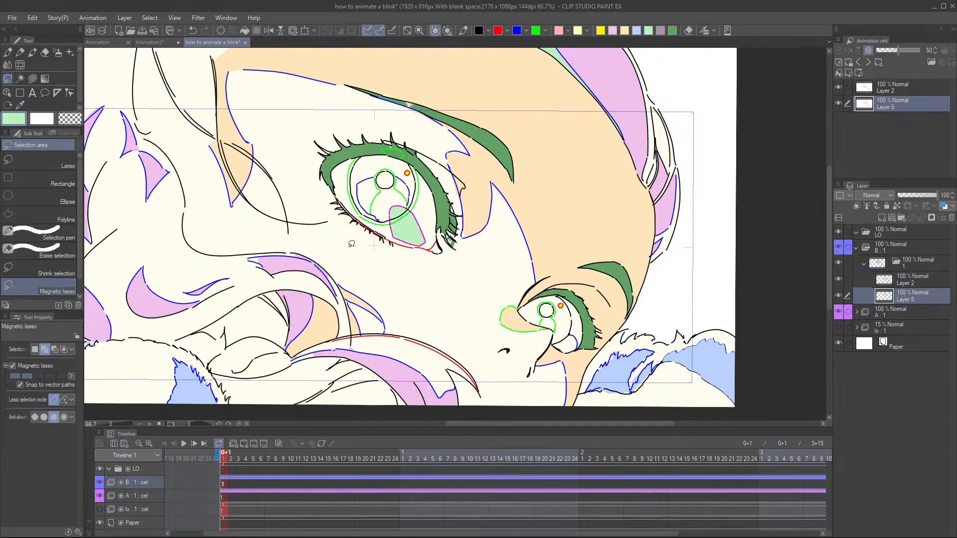
# - Trace the larger eye's iris shadow area around the pupil highlight on Layer 2, fill it light blue on Layer 5, and deselect
pyautogui.scroll(-1, 479, 255)
pyautogui.scroll(-2, 478, 255)
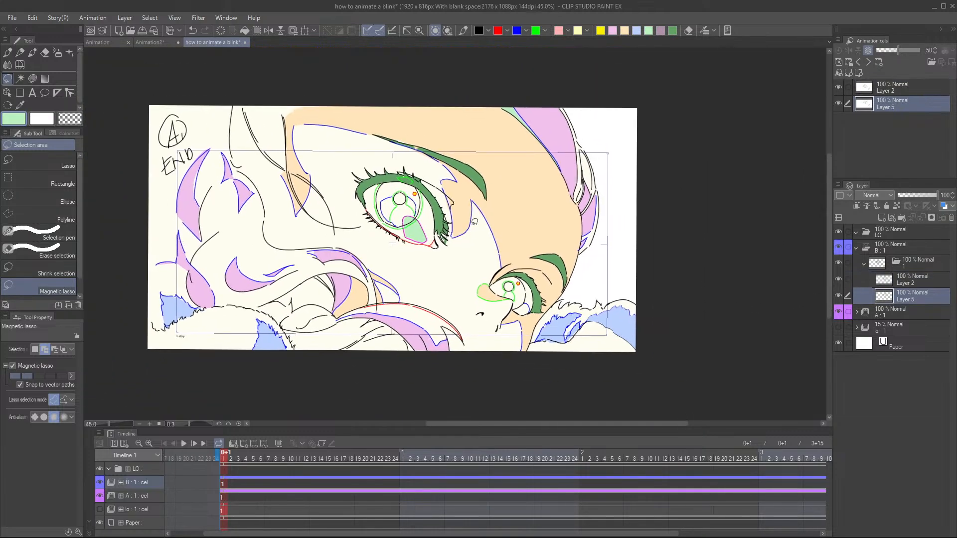
pyautogui.scroll(1, 430, 242)
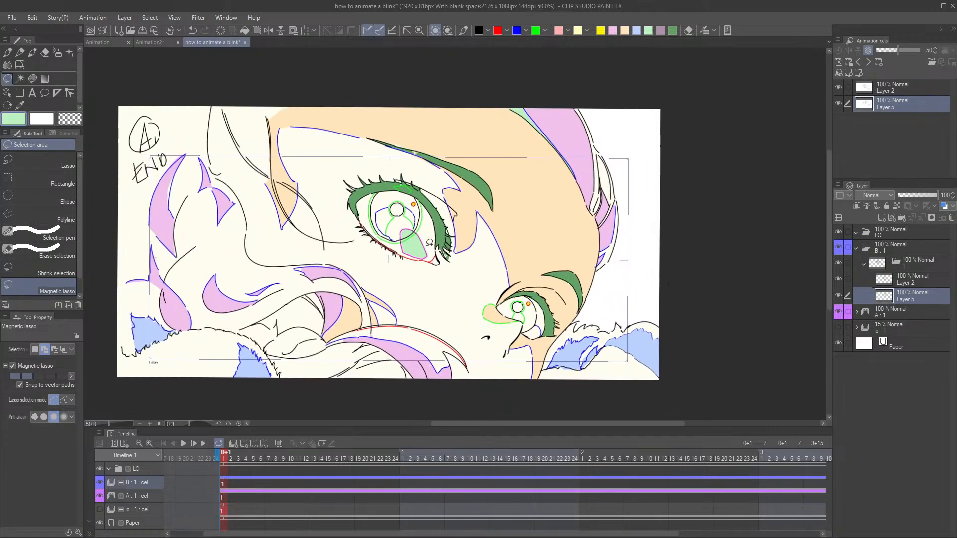
pyautogui.scroll(2, 430, 242)
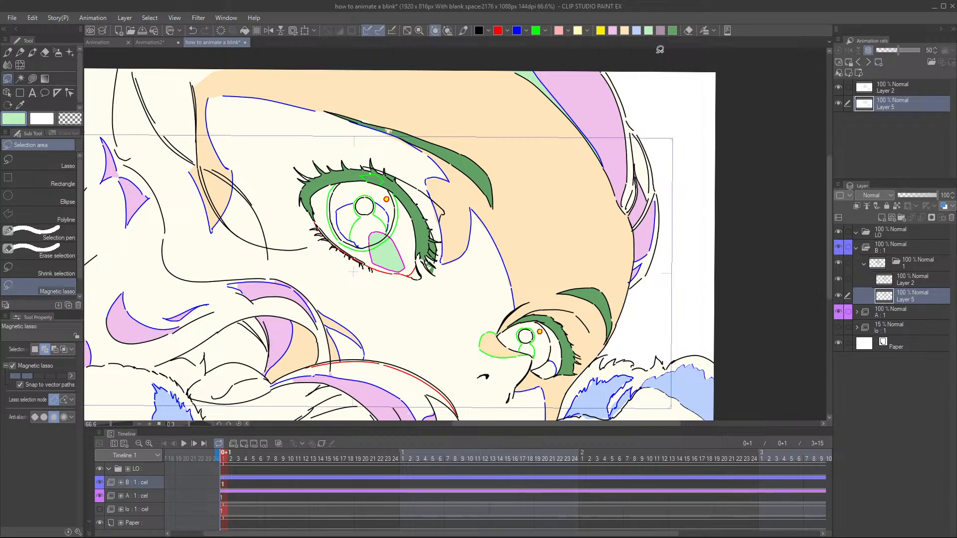
pyautogui.click(636, 29)
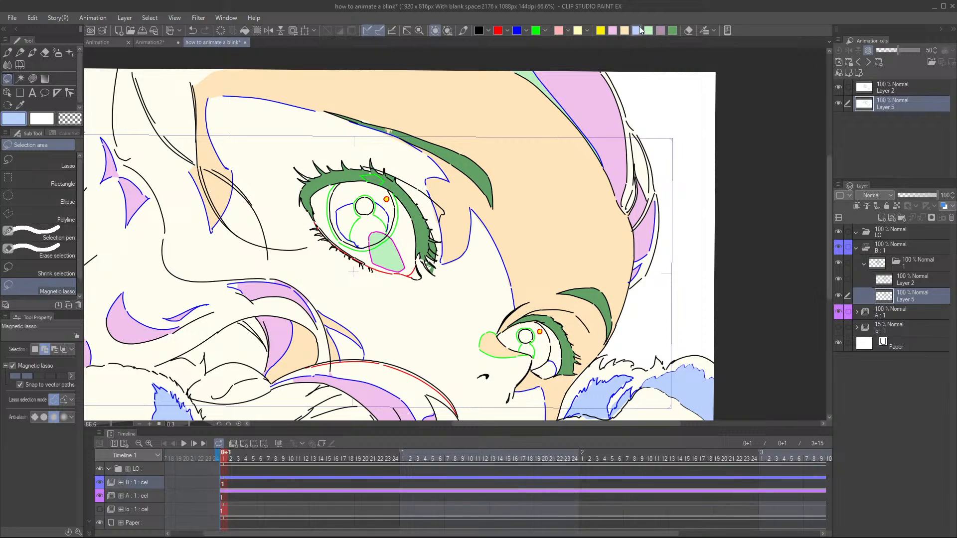
pyautogui.click(905, 285)
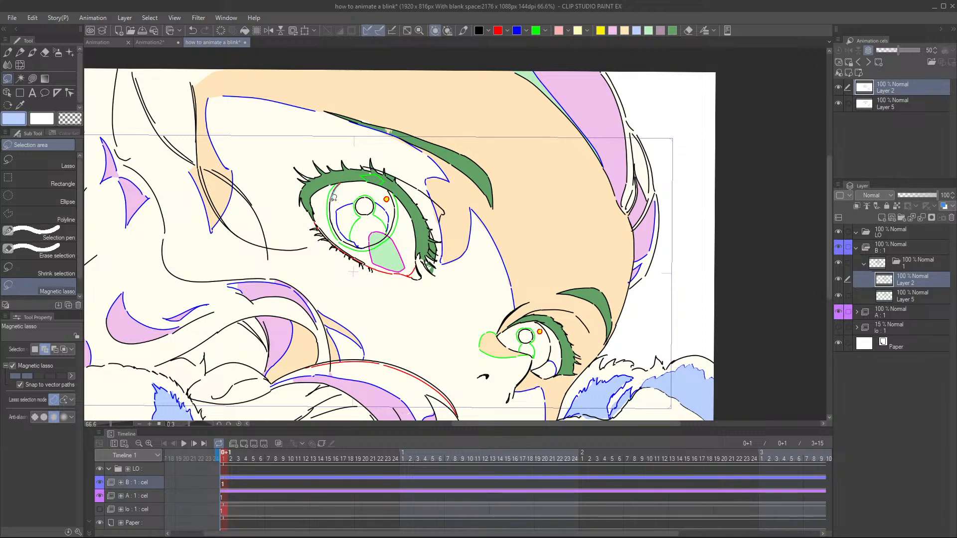
pyautogui.moveTo(333, 198)
pyautogui.mouseDown()
pyautogui.moveTo(346, 239)
pyautogui.moveTo(359, 240)
pyautogui.moveTo(339, 213)
pyautogui.moveTo(363, 191)
pyautogui.moveTo(385, 205)
pyautogui.moveTo(389, 230)
pyautogui.moveTo(392, 191)
pyautogui.moveTo(353, 169)
pyautogui.mouseUp()
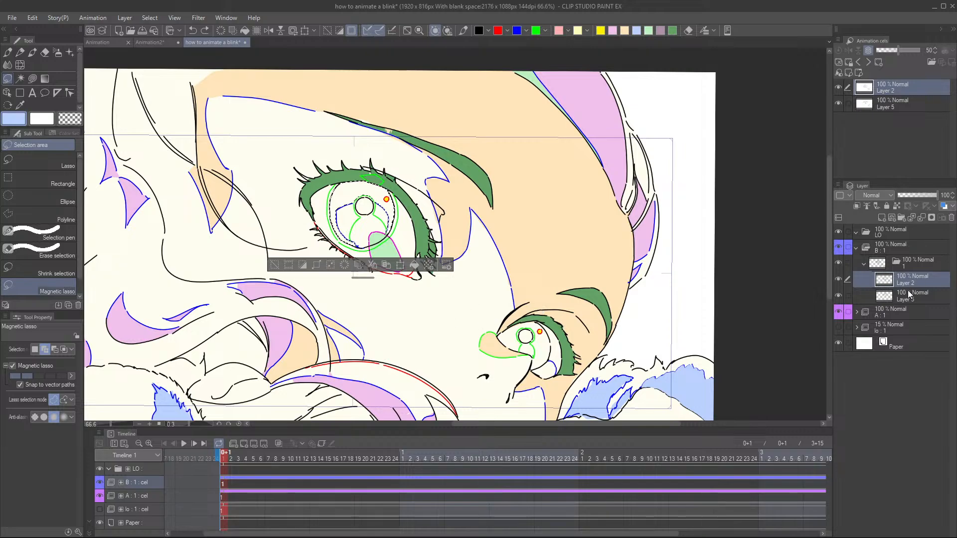
pyautogui.click(909, 295)
pyautogui.click(416, 266)
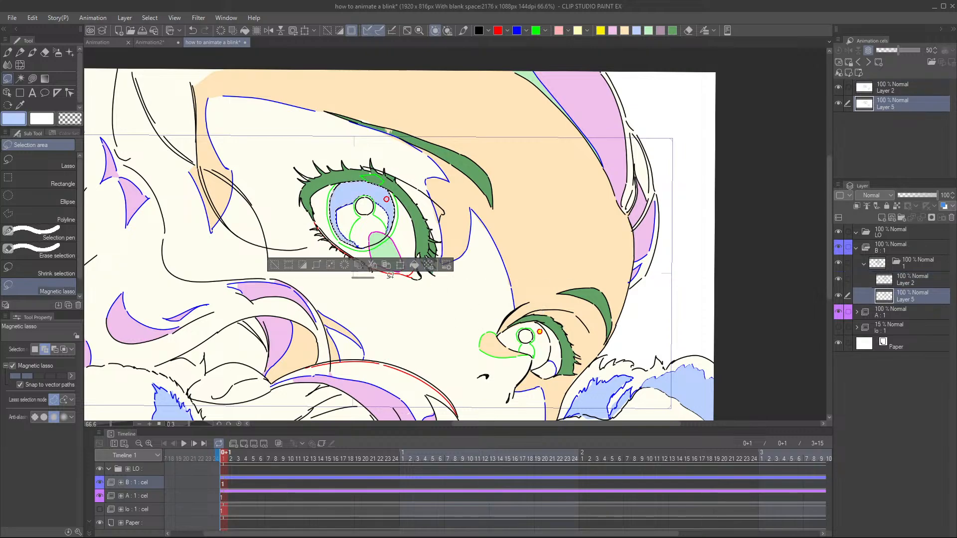
pyautogui.click(274, 267)
# - Turn off vector path snapping and the magnetic lasso, and lasso the smaller eye's iris area freehand with Layer 2 active
pyautogui.scroll(-2, 405, 255)
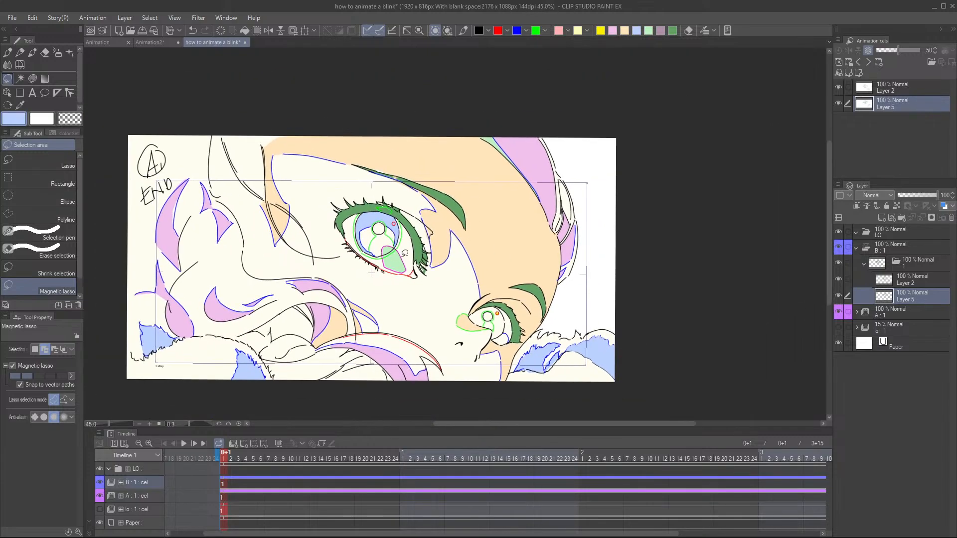
pyautogui.scroll(-1, 464, 191)
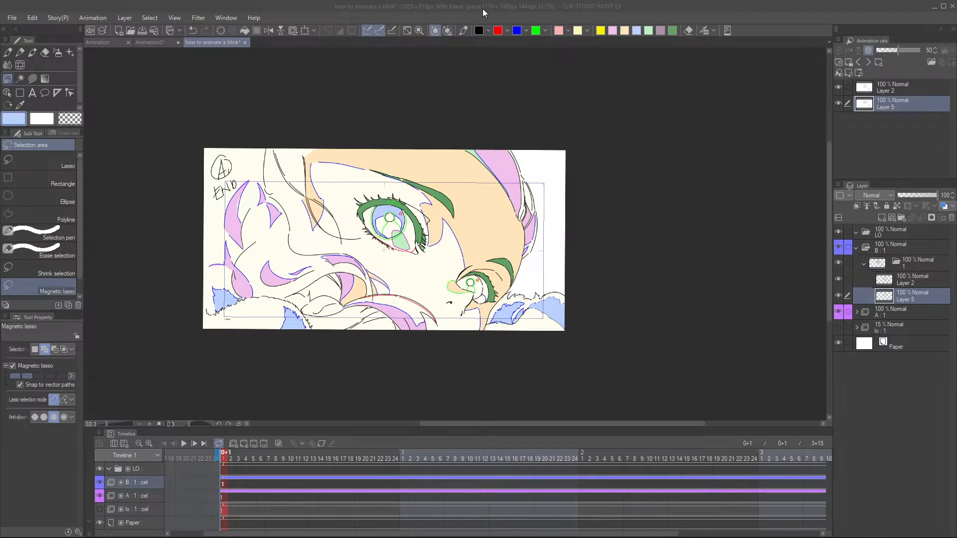
pyautogui.moveTo(443, 241)
pyautogui.mouseDown()
pyautogui.moveTo(552, 263)
pyautogui.moveTo(529, 254)
pyautogui.mouseUp()
pyautogui.scroll(1, 551, 263)
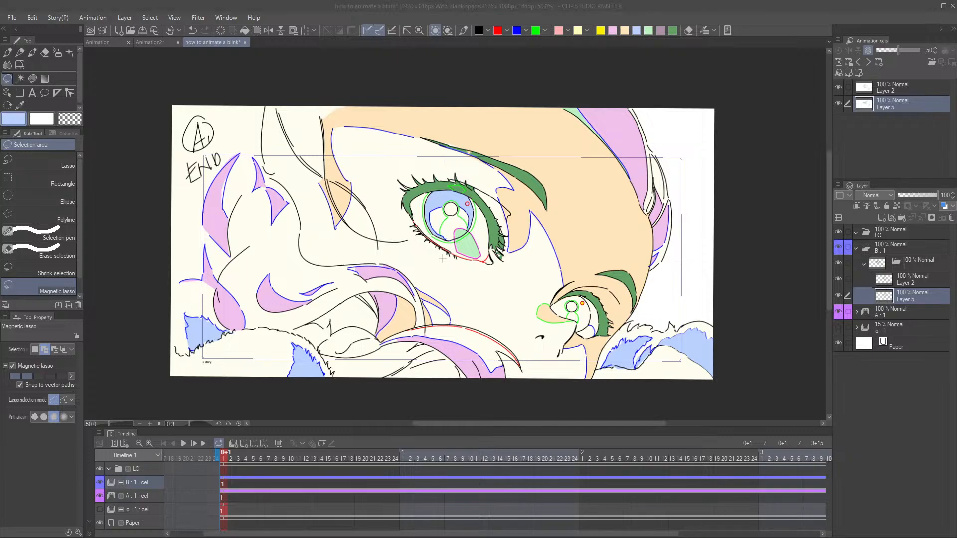
pyautogui.click(616, 15)
pyautogui.scroll(1, 609, 270)
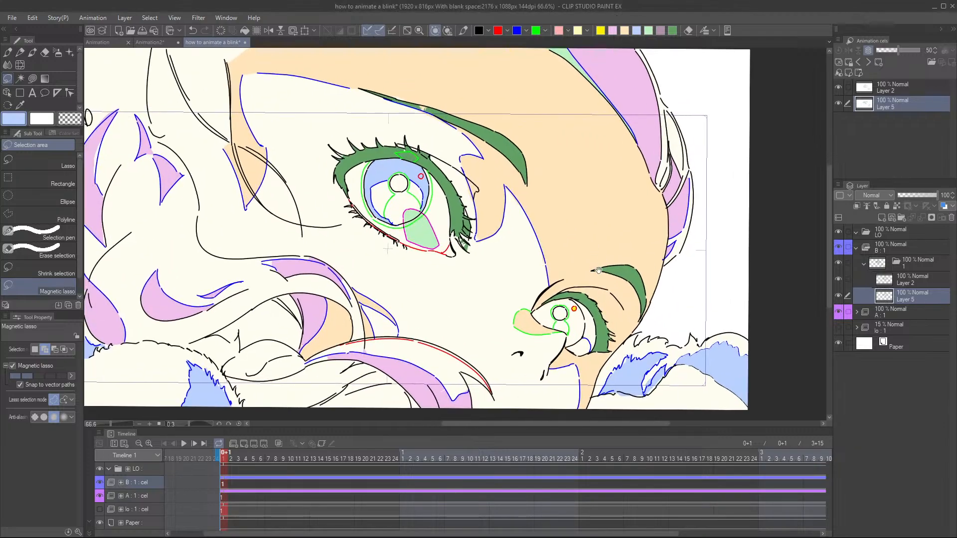
pyautogui.click(903, 280)
pyautogui.scroll(1, 555, 268)
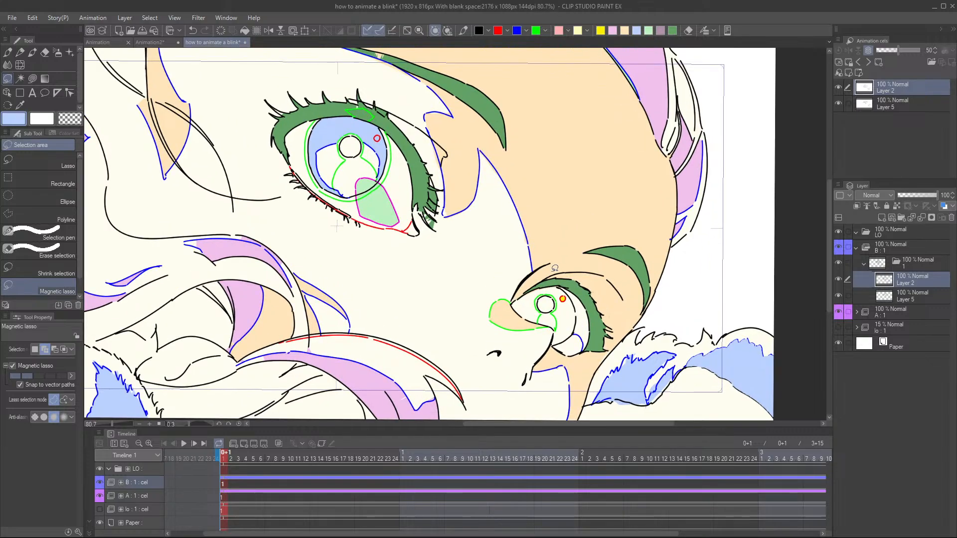
pyautogui.click(20, 385)
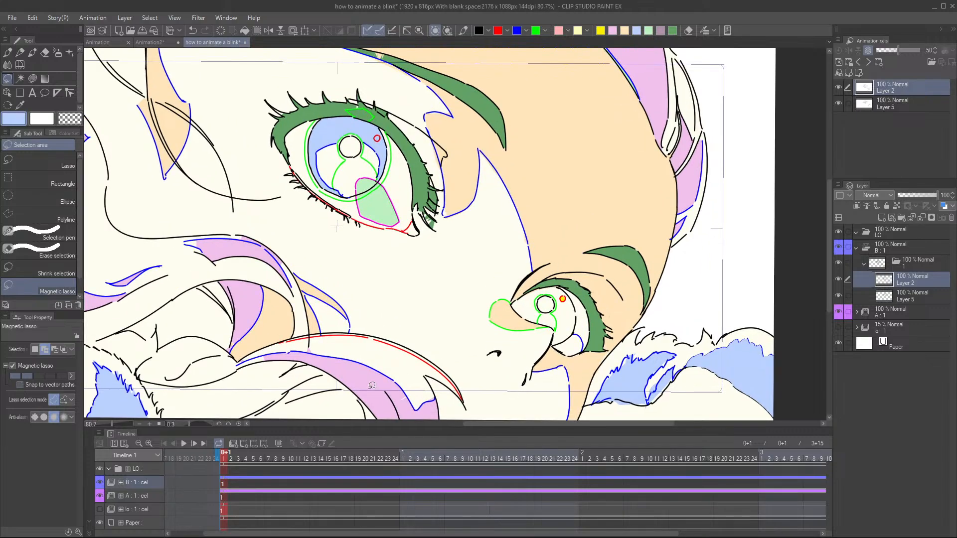
pyautogui.click(12, 366)
pyautogui.moveTo(579, 305); pyautogui.dragTo(584, 291)
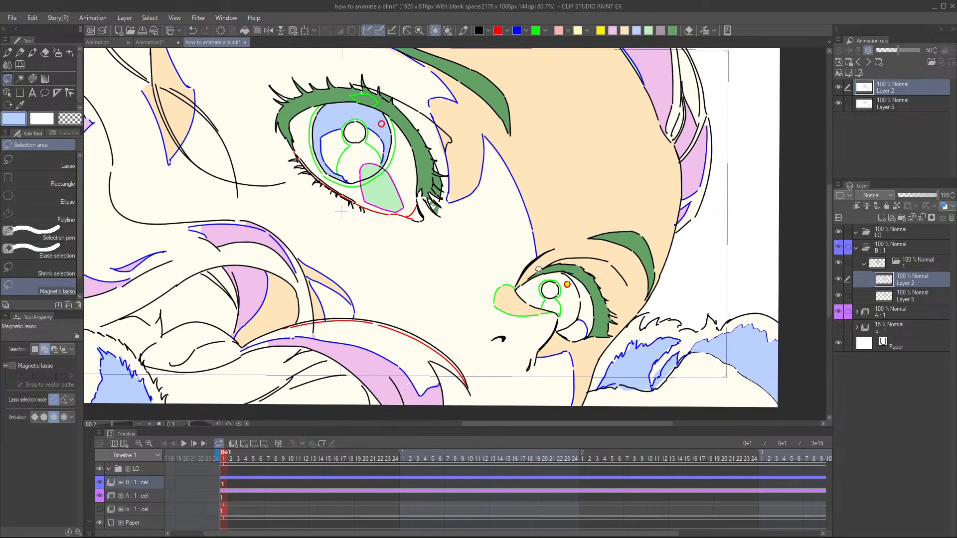
pyautogui.moveTo(524, 295)
pyautogui.mouseDown()
pyautogui.moveTo(541, 283)
pyautogui.moveTo(555, 276)
pyautogui.moveTo(564, 285)
pyautogui.moveTo(558, 328)
pyautogui.moveTo(581, 303)
pyautogui.moveTo(571, 274)
pyautogui.moveTo(527, 281)
pyautogui.mouseUp()
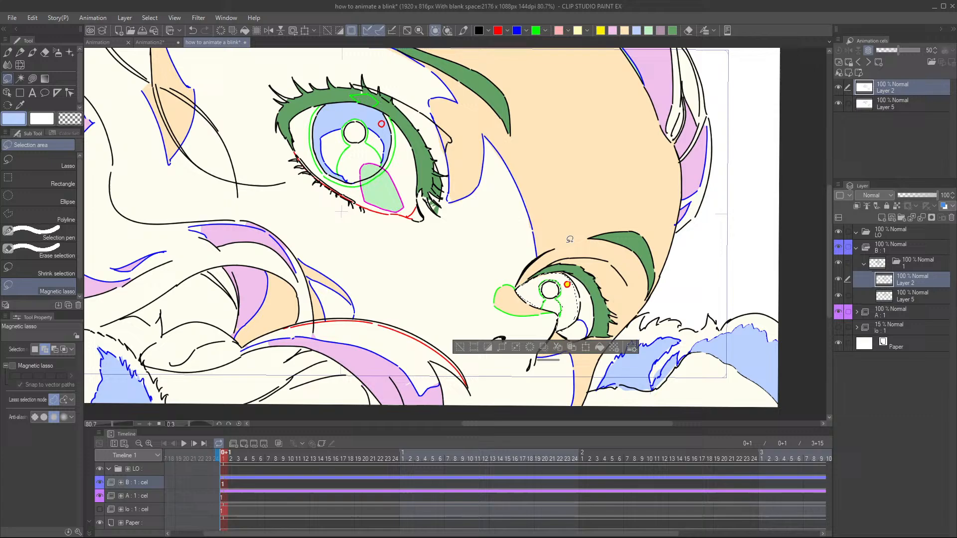
pyautogui.click(599, 347)
pyautogui.click(460, 347)
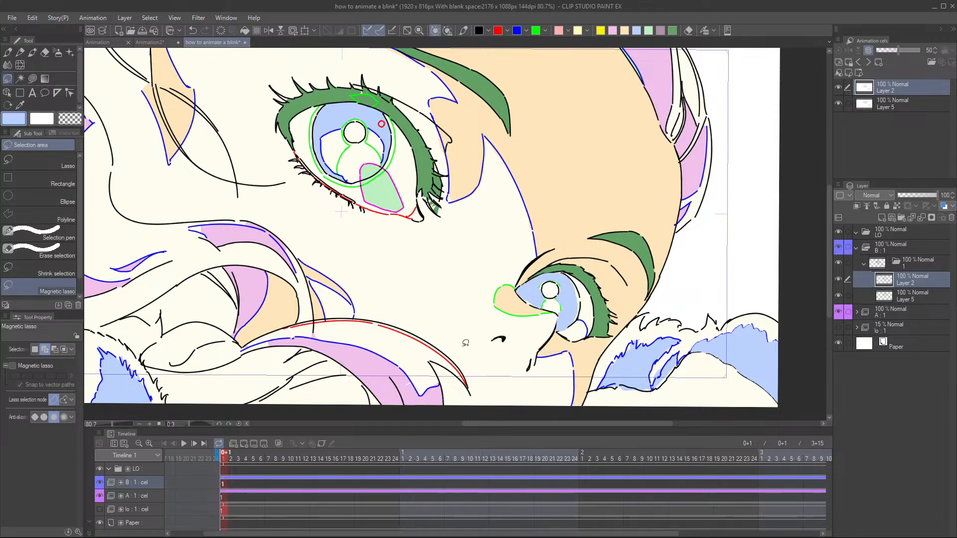
pyautogui.hotkey('ctrl', 'z')
pyautogui.hotkey('ctrl', 'z')
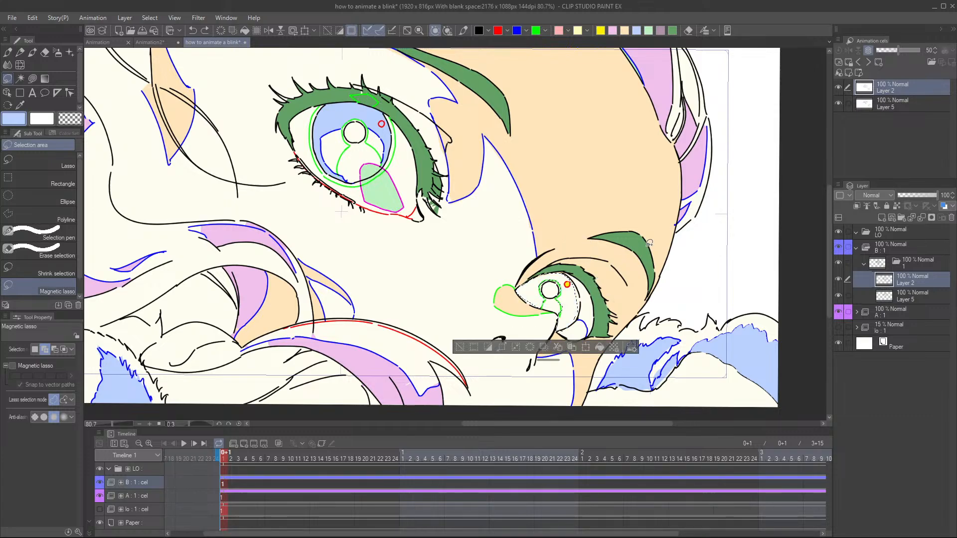
# - Fill the selected iris area of the smaller eye with light blue on Layer 5 and clear the selection
pyautogui.click(890, 298)
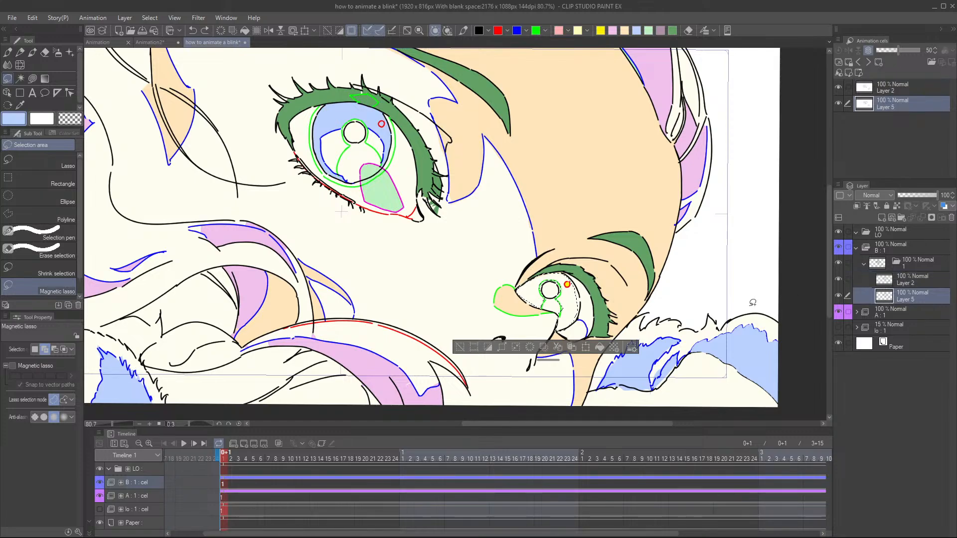
pyautogui.click(599, 349)
pyautogui.click(459, 349)
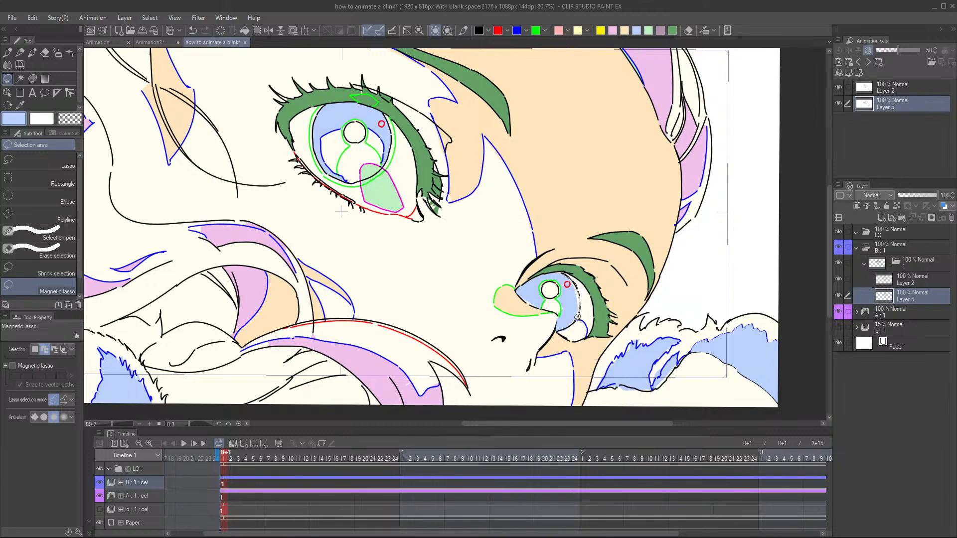
# - Lasso the leftover gaps along the edges of the smaller eye's iris on Layer 5, fill them light blue, and deselect
pyautogui.click(570, 291)
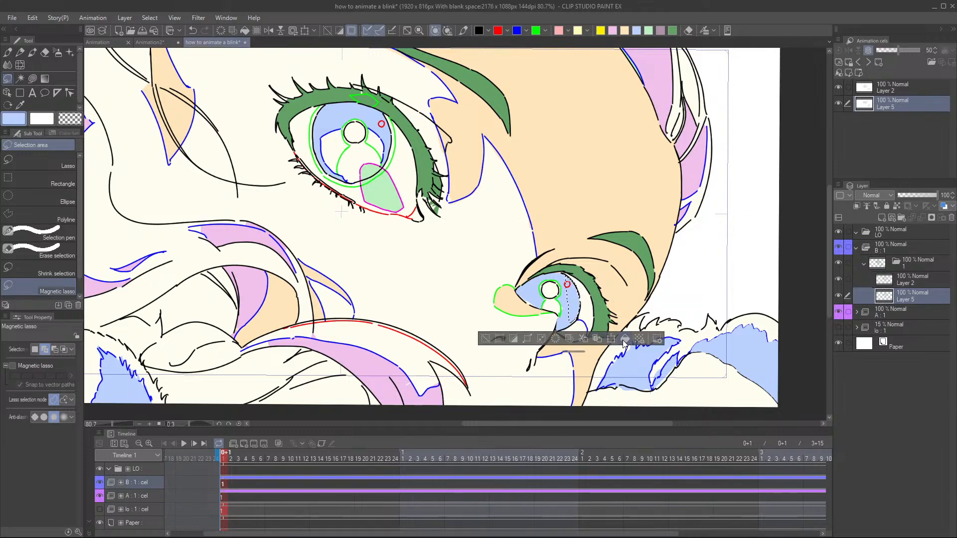
pyautogui.click(486, 340)
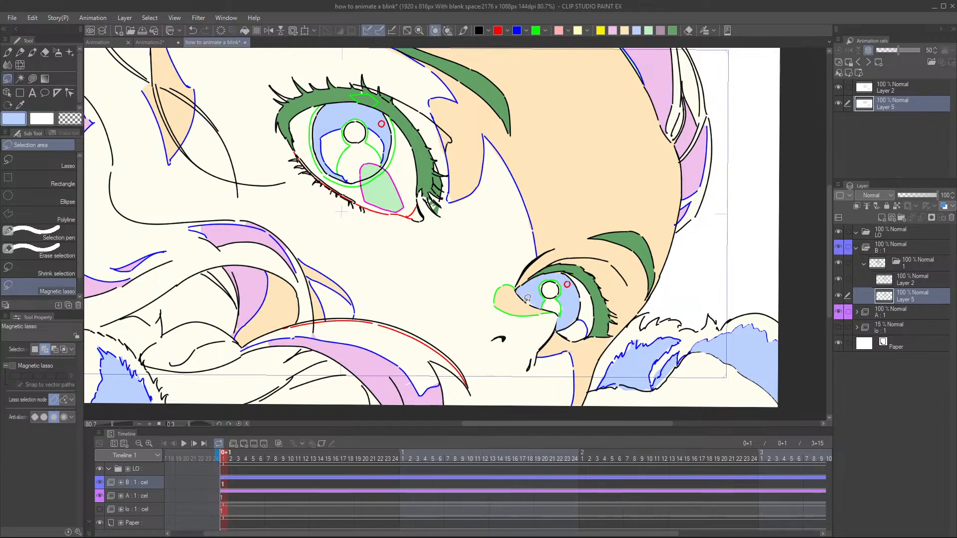
pyautogui.moveTo(526, 302)
pyautogui.mouseDown()
pyautogui.moveTo(516, 270)
pyautogui.moveTo(558, 329)
pyautogui.mouseUp()
pyautogui.click(442, 322)
# - Activate Layer 2, turn the magnetic lasso back on, and set the drawing colour to the pink Check: Storyboard preset
pyautogui.scroll(-6, 558, 329)
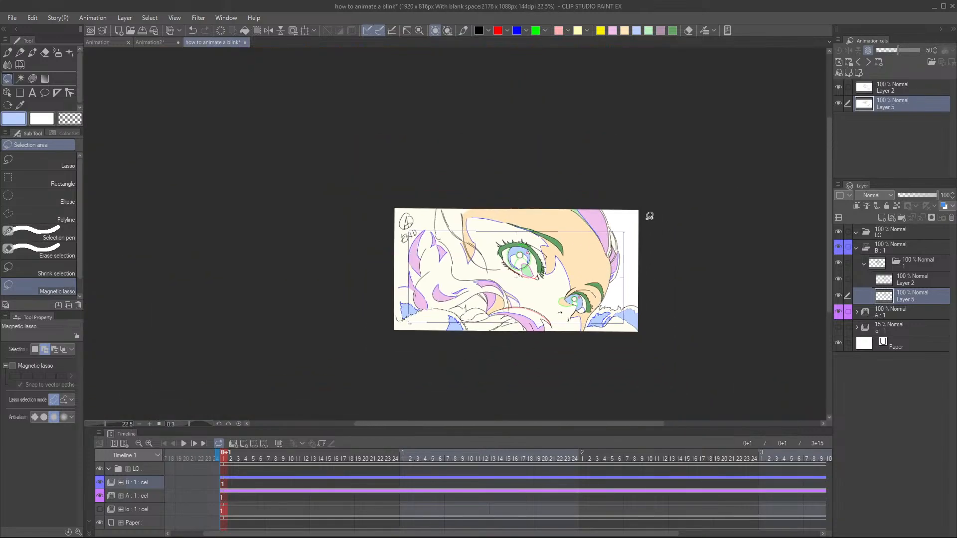
pyautogui.scroll(3, 560, 288)
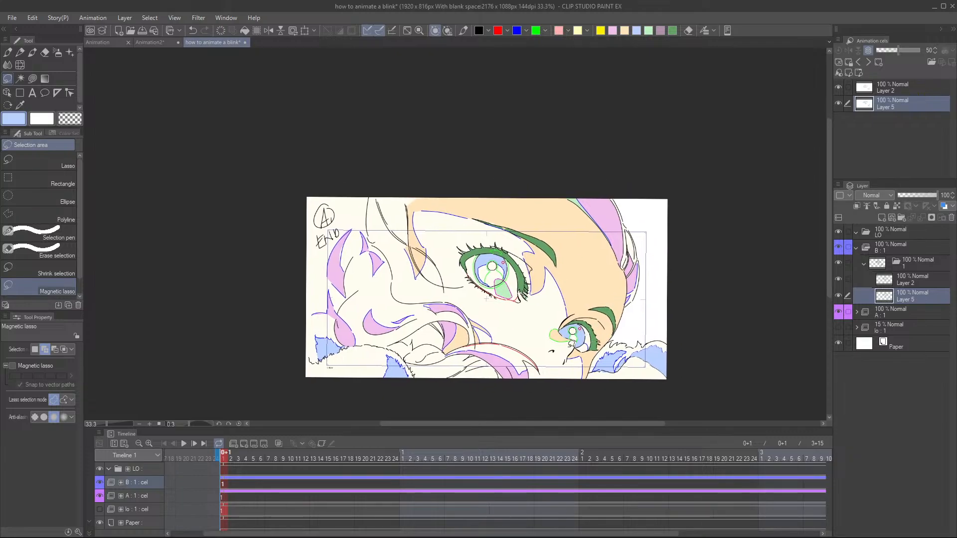
pyautogui.scroll(1, 570, 344)
pyautogui.scroll(2, 585, 334)
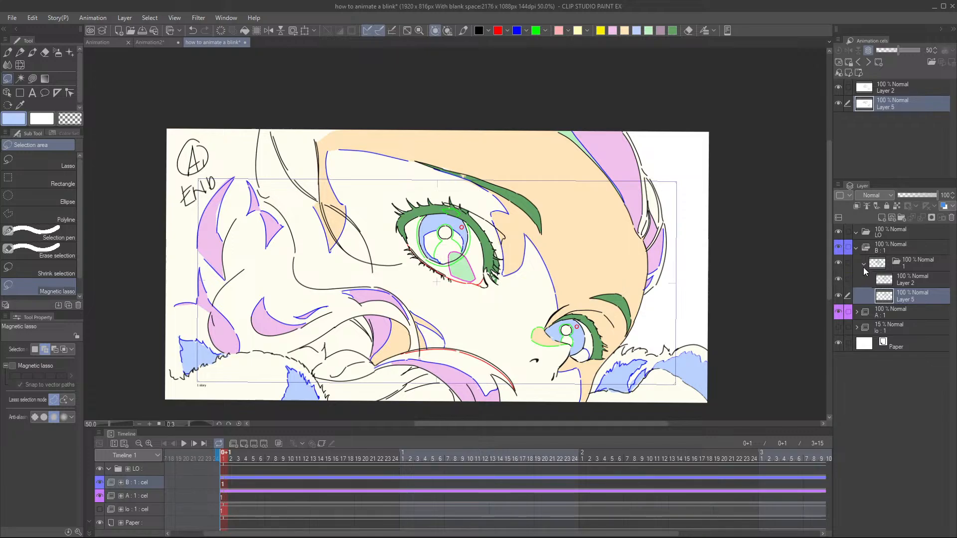
pyautogui.click(910, 282)
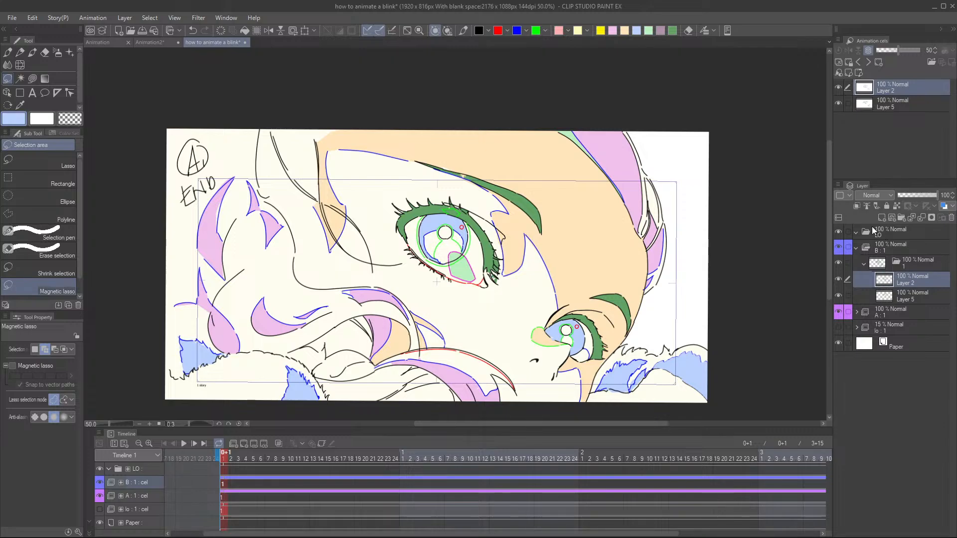
pyautogui.click(12, 366)
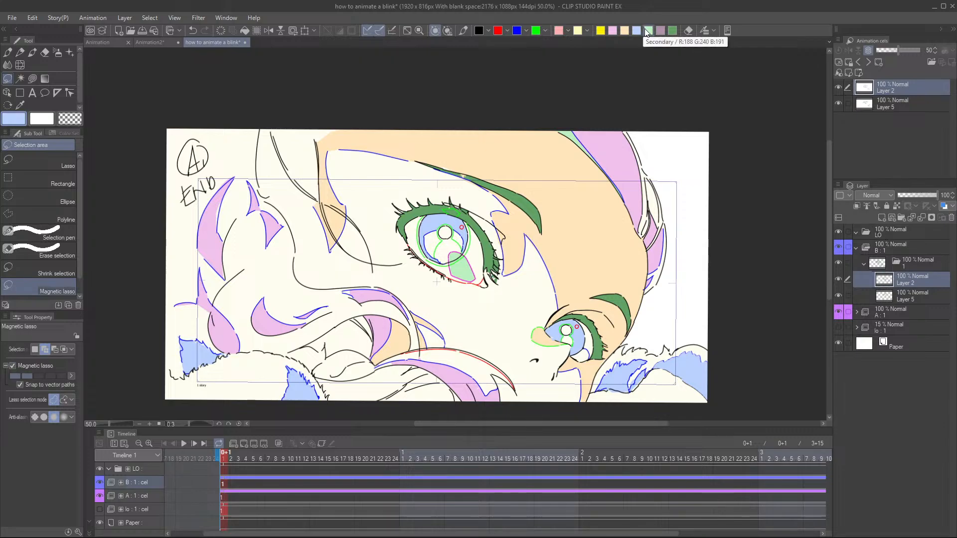
pyautogui.click(587, 30)
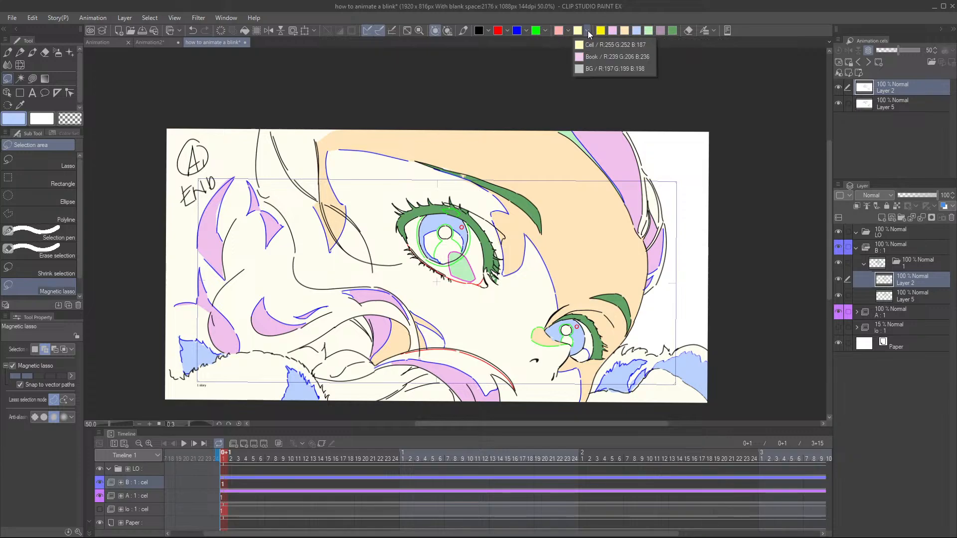
pyautogui.click(567, 31)
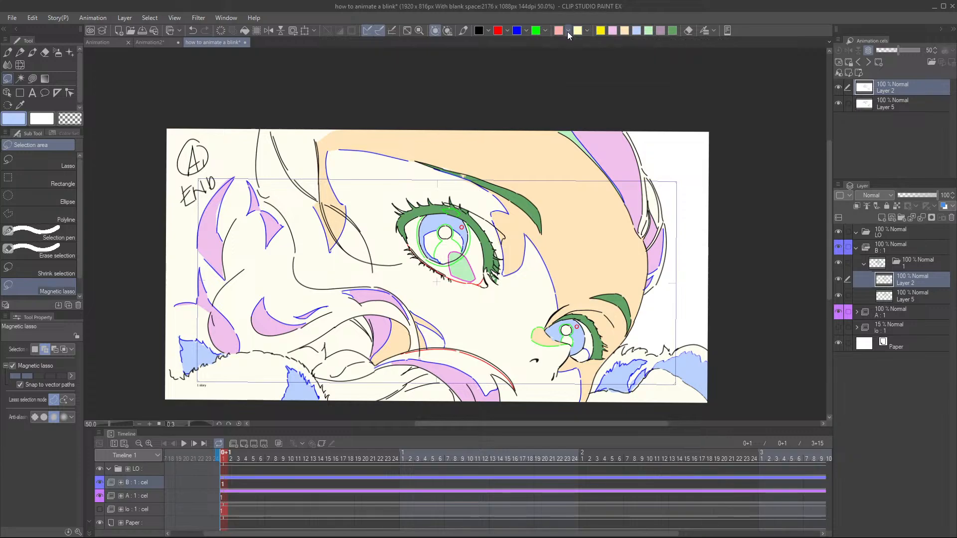
pyautogui.click(568, 31)
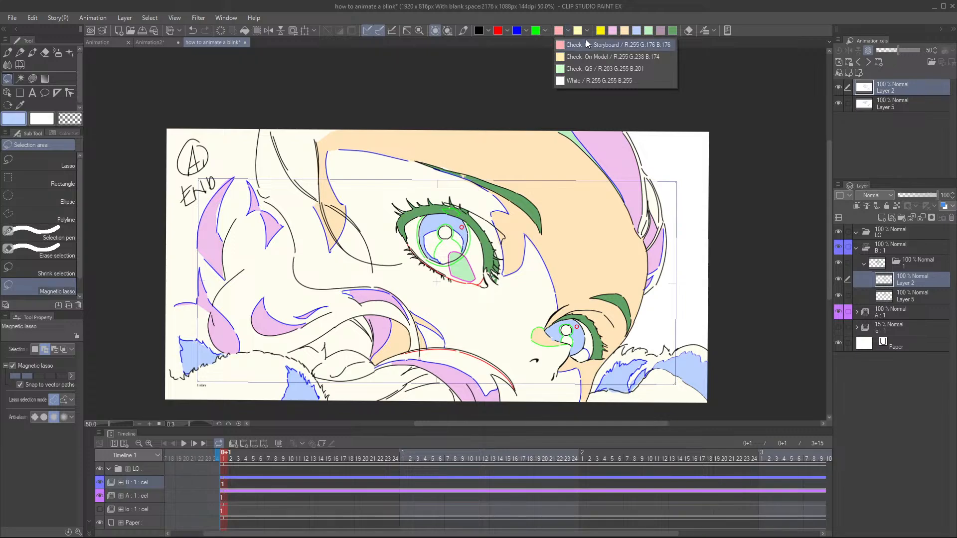
pyautogui.click(580, 43)
# - Lasso the larger eye's pupil and lower iris highlight and the smaller eye's pupil, fill them pink on Layer 5, and deselect
pyautogui.scroll(1, 442, 215)
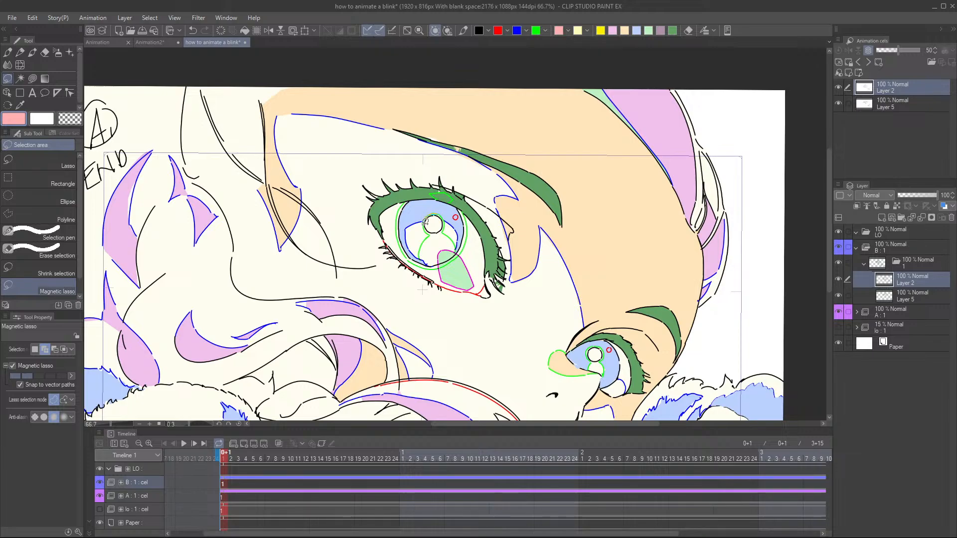
pyautogui.moveTo(427, 235)
pyautogui.mouseDown()
pyautogui.moveTo(425, 263)
pyautogui.moveTo(440, 252)
pyautogui.mouseUp()
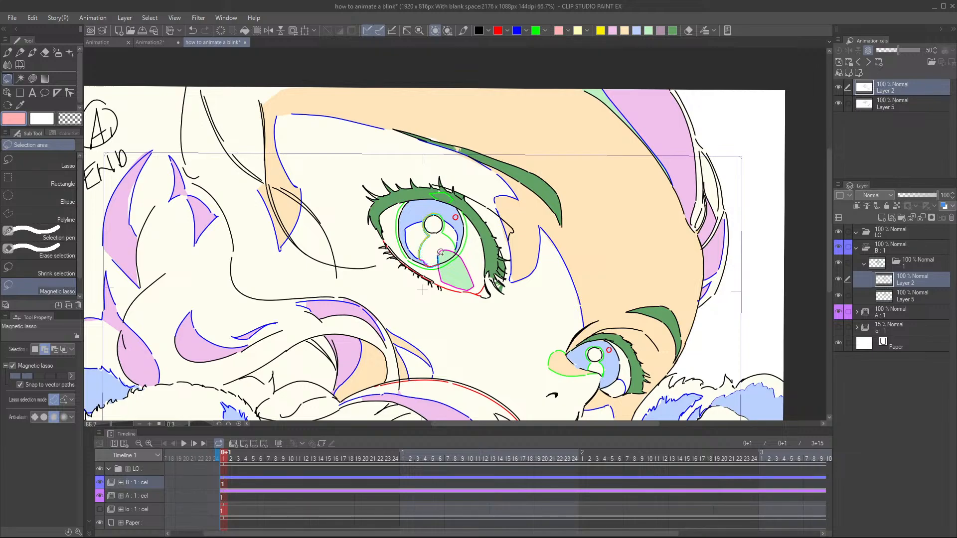
pyautogui.click(444, 225)
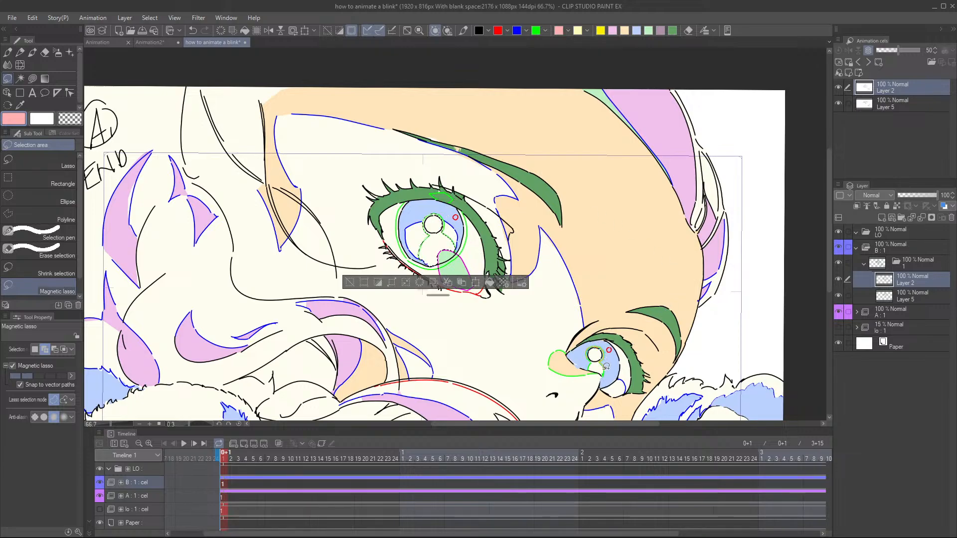
pyautogui.click(593, 356)
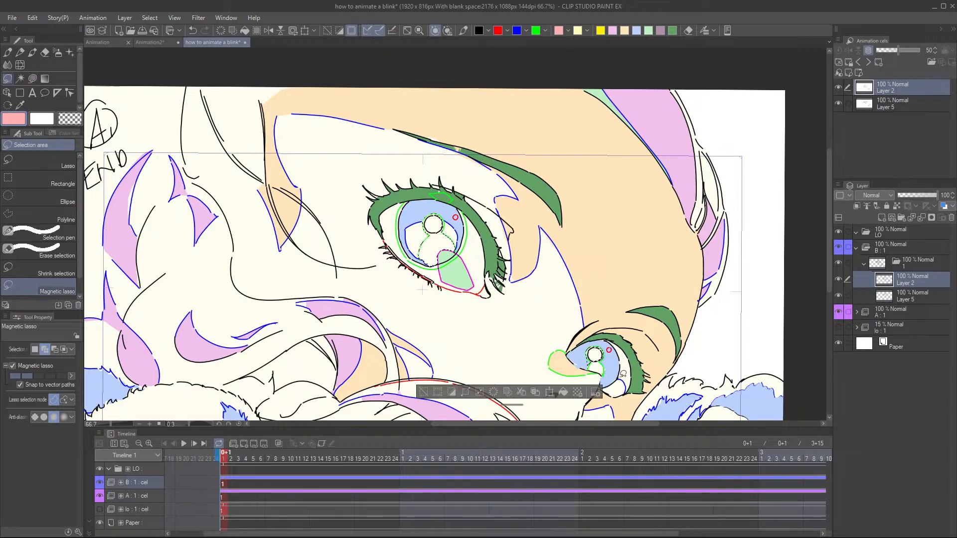
pyautogui.click(903, 299)
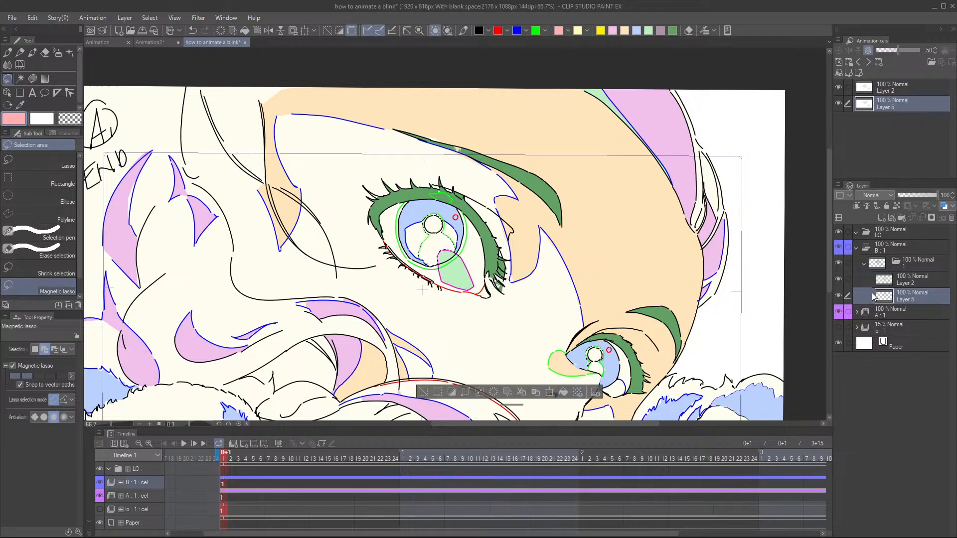
pyautogui.click(563, 392)
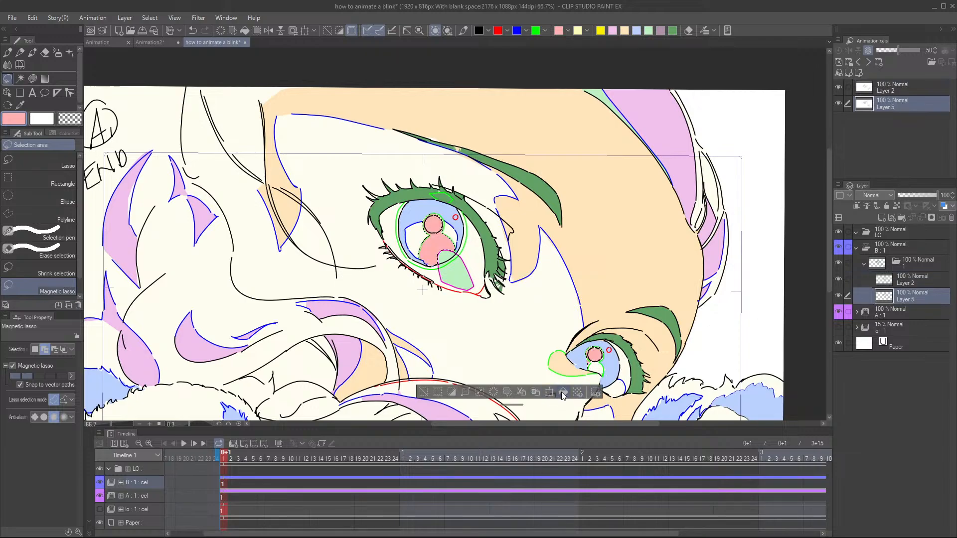
pyautogui.click(424, 392)
# - Turn off the magnetic lasso, outline the smaller eye's lower iris highlight freehand, fill it pink on Layer 5, and deselect
pyautogui.scroll(-1, 457, 363)
pyautogui.scroll(-4, 594, 339)
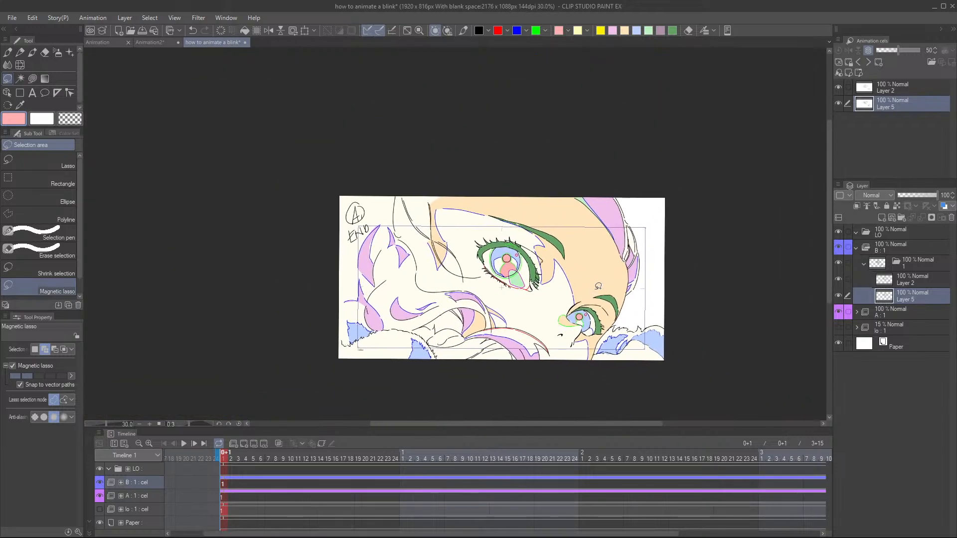
pyautogui.scroll(3, 629, 305)
pyautogui.scroll(2, 563, 335)
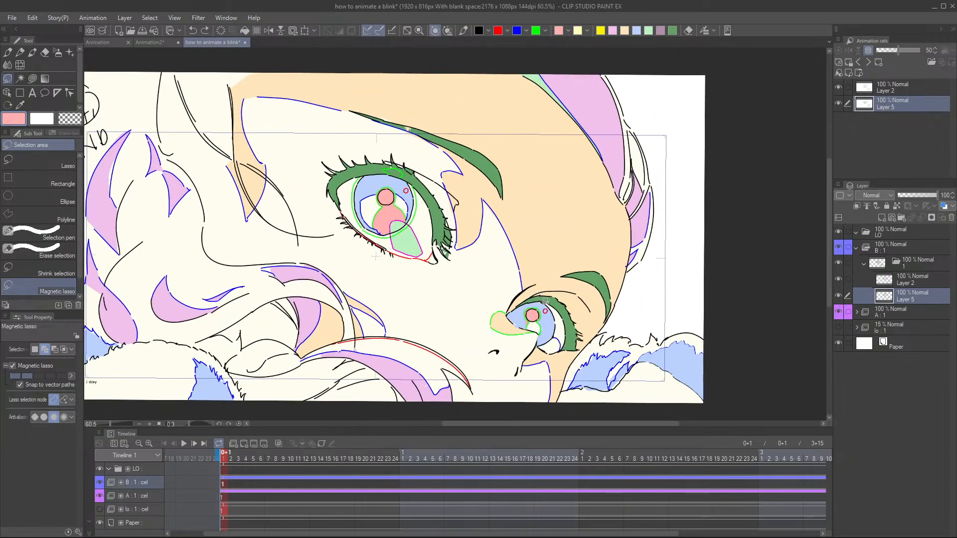
pyautogui.click(13, 366)
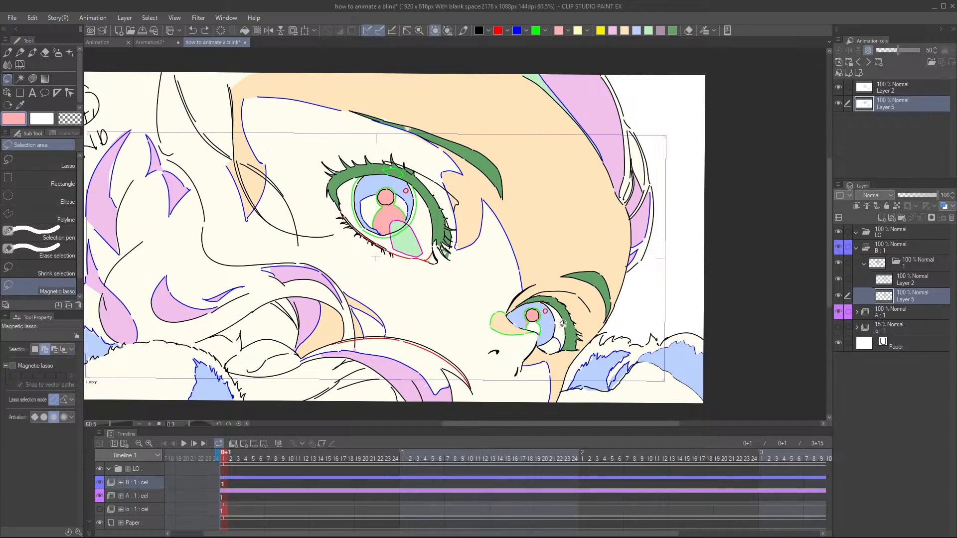
pyautogui.moveTo(539, 317)
pyautogui.mouseDown()
pyautogui.moveTo(538, 334)
pyautogui.moveTo(526, 327)
pyautogui.moveTo(536, 320)
pyautogui.mouseUp()
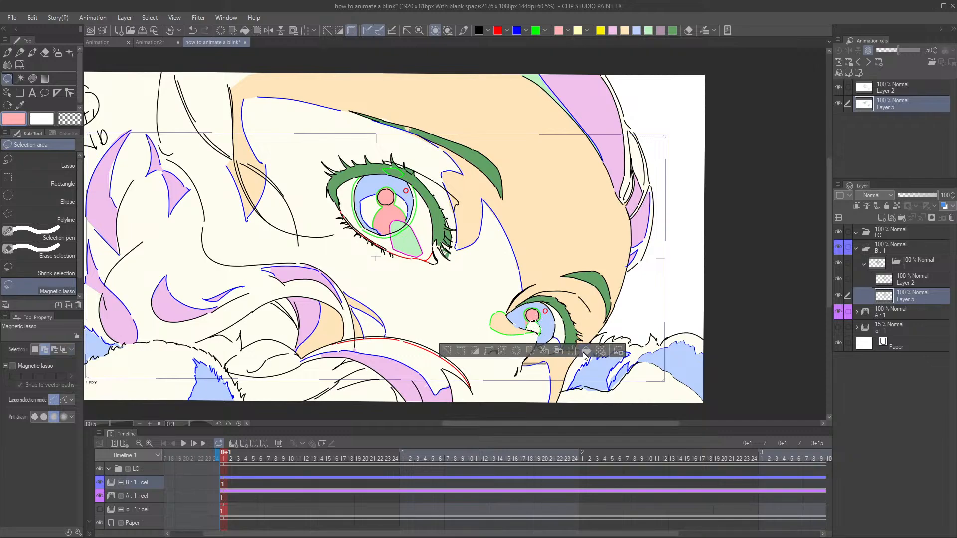
pyautogui.click(586, 351)
pyautogui.click(446, 353)
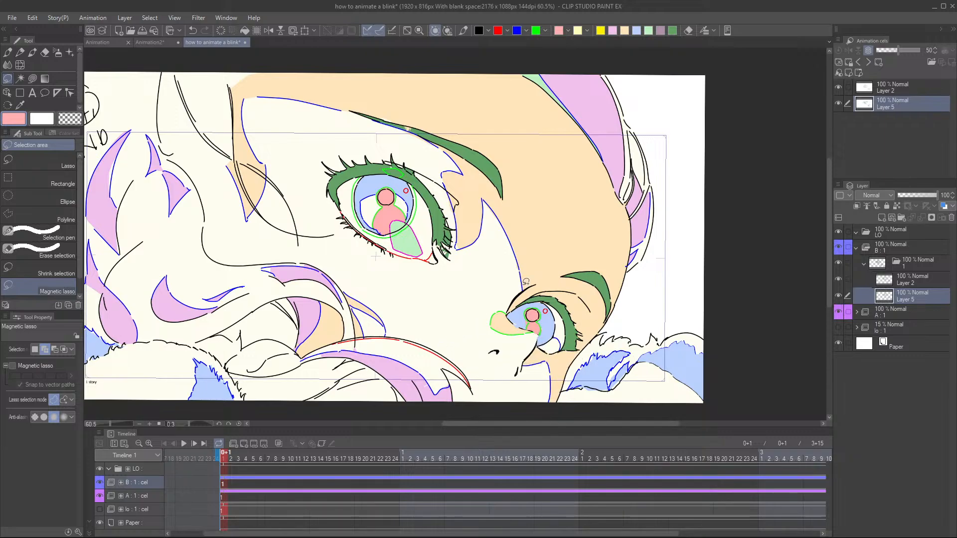
# - Set the colour to dark green and trace the round pupils of both eyes on Layer 2 with the magnetic lasso on
pyautogui.moveTo(527, 302); pyautogui.dragTo(553, 312)
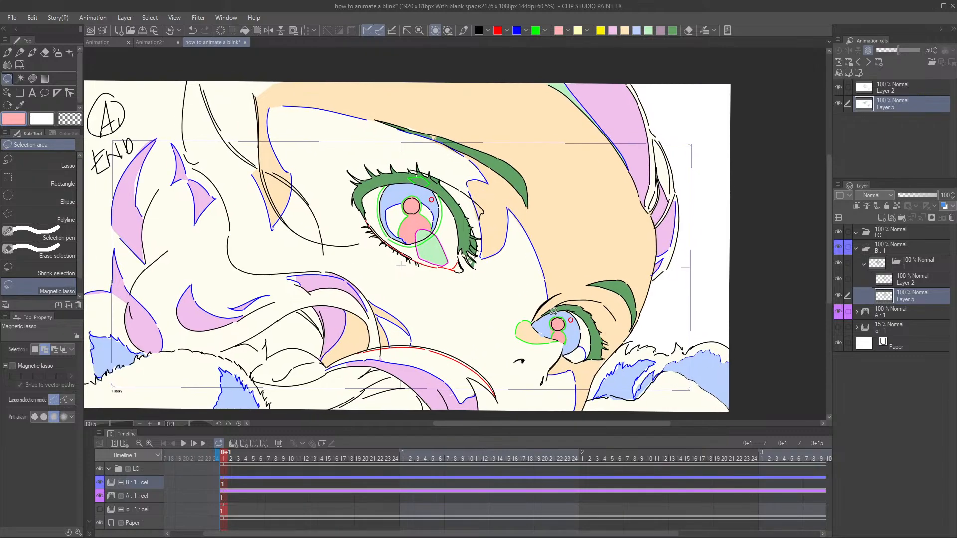
pyautogui.click(672, 31)
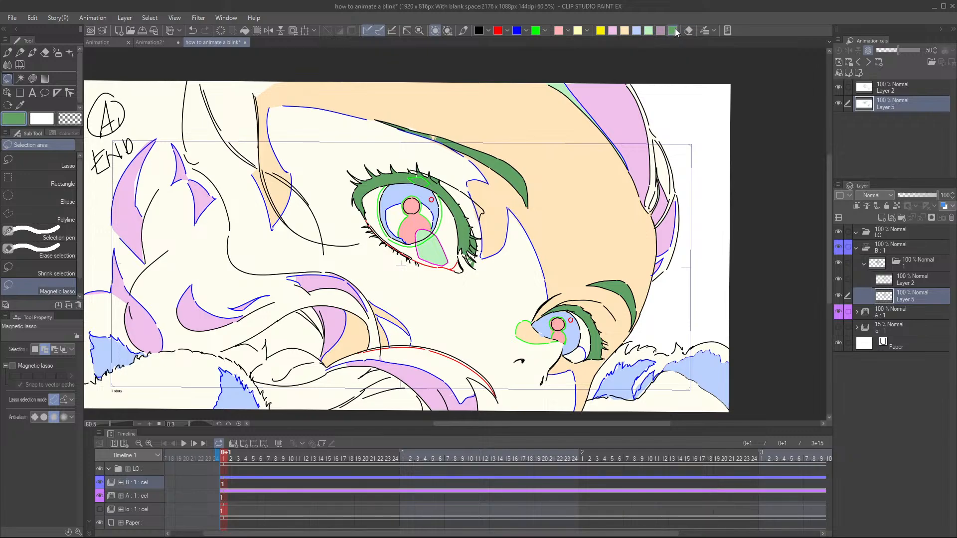
pyautogui.click(909, 283)
pyautogui.click(13, 366)
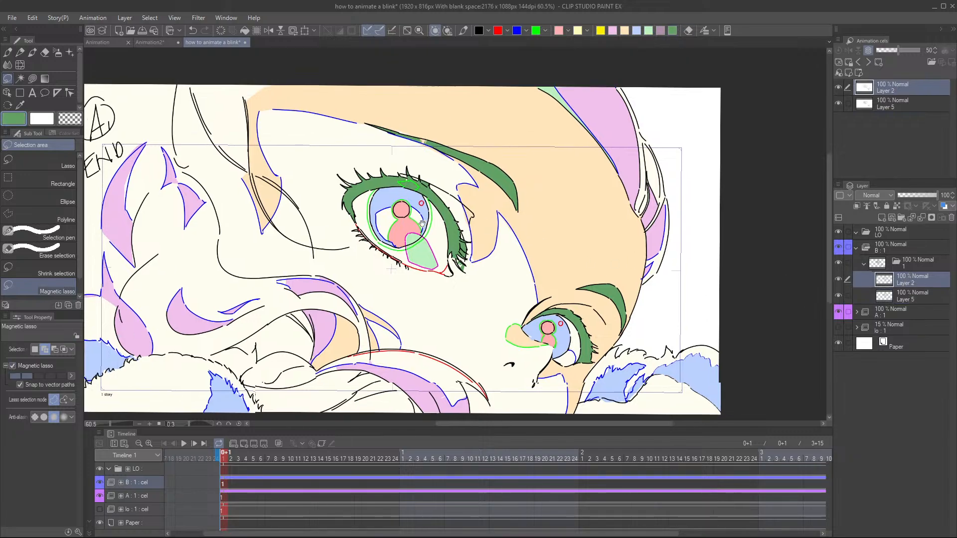
pyautogui.scroll(1, 400, 202)
pyautogui.moveTo(385, 205)
pyautogui.mouseDown()
pyautogui.moveTo(389, 220)
pyautogui.moveTo(387, 205)
pyautogui.mouseUp()
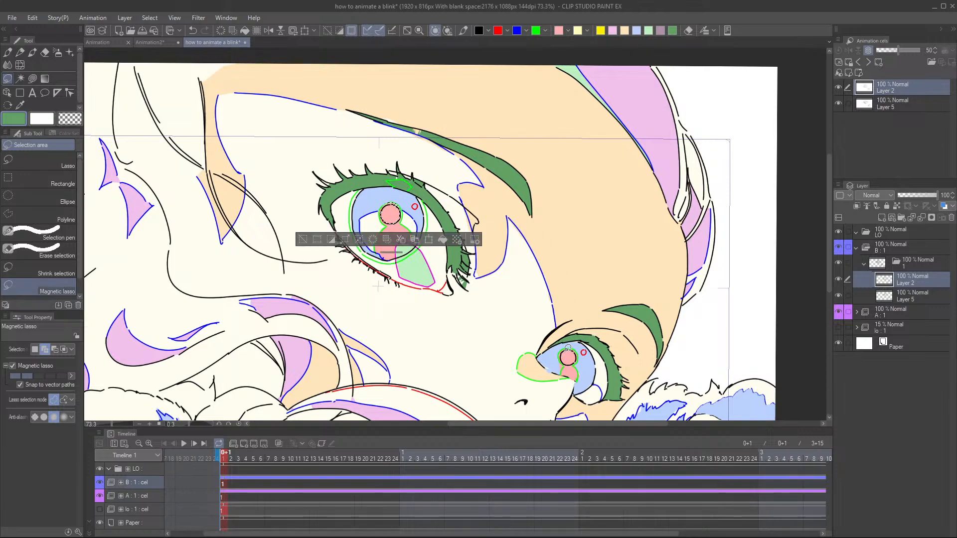
pyautogui.moveTo(569, 360)
pyautogui.mouseDown()
pyautogui.moveTo(578, 355)
pyautogui.moveTo(571, 353)
pyautogui.mouseUp()
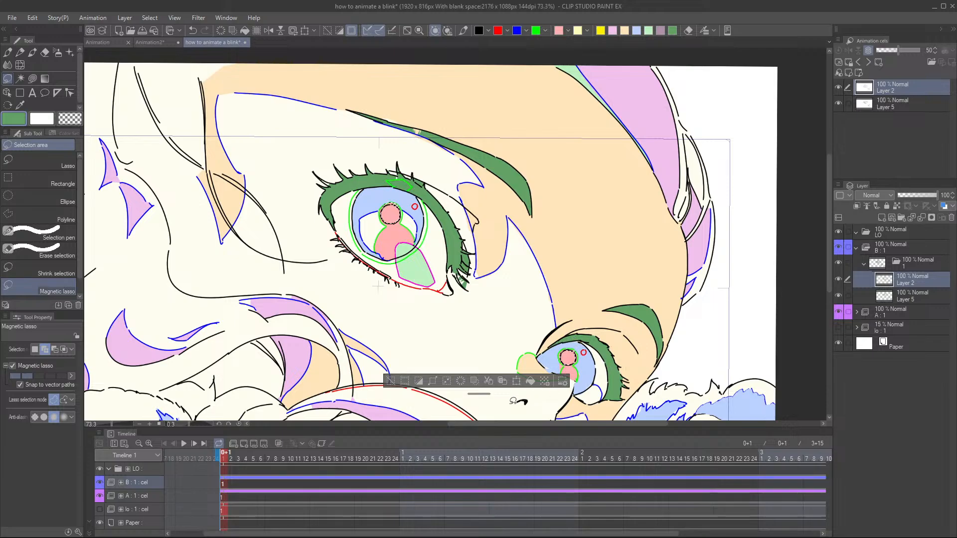
# - Fill both selected pupils with dark green on Layer 5 and clear the selection
pyautogui.click(901, 298)
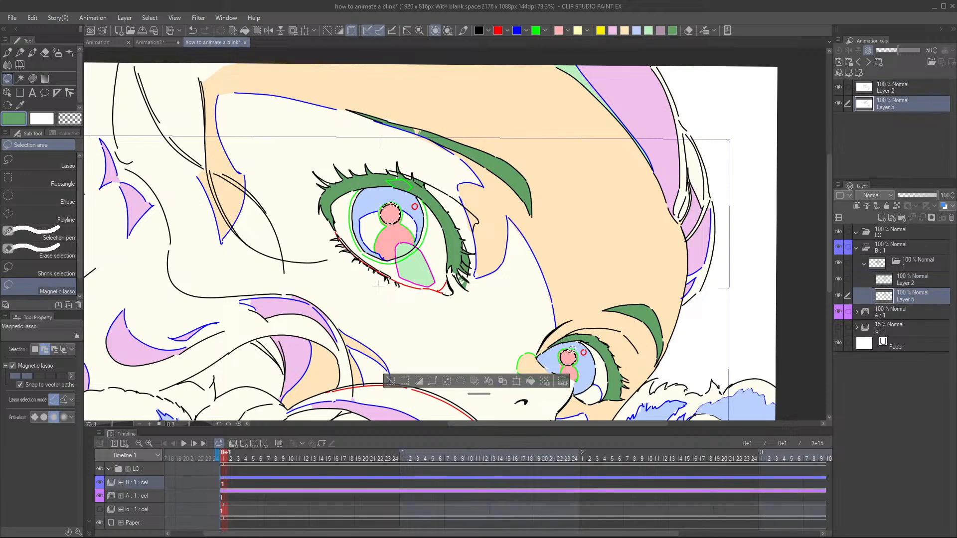
pyautogui.click(531, 382)
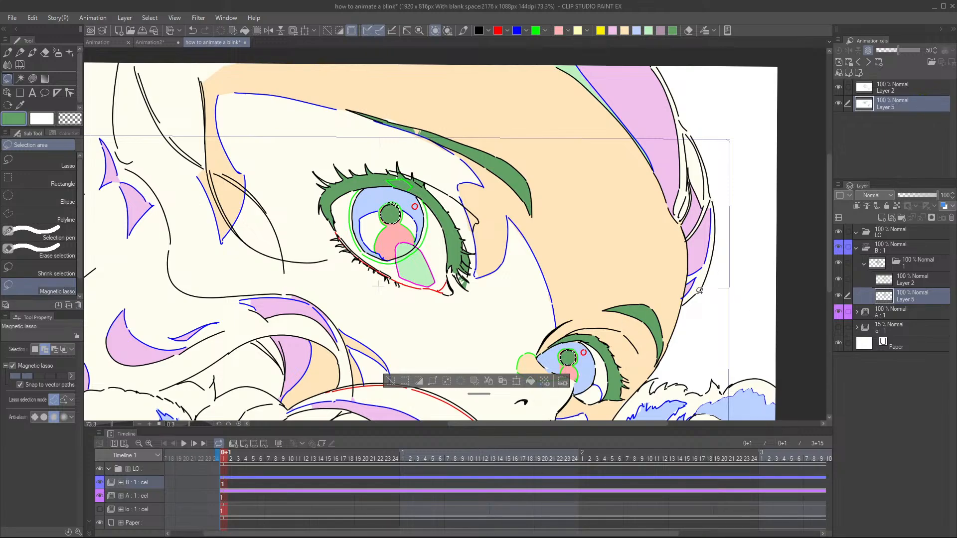
pyautogui.click(390, 381)
# - With Layer 2 active, lasso the small red highlight circle in each eye's iris with the magnetic lasso
pyautogui.moveTo(561, 290); pyautogui.dragTo(568, 288)
pyautogui.scroll(-4, 566, 304)
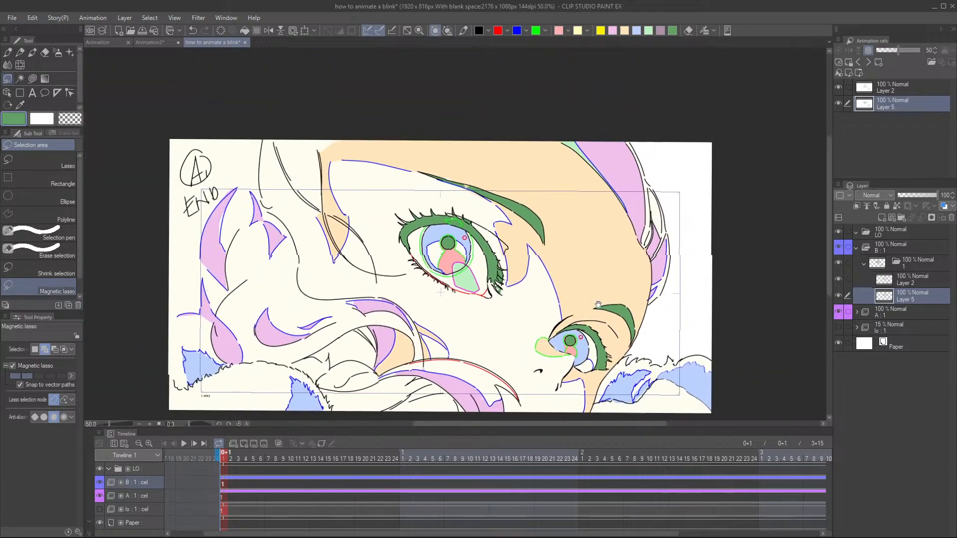
pyautogui.scroll(2, 643, 299)
pyautogui.scroll(-5, 569, 302)
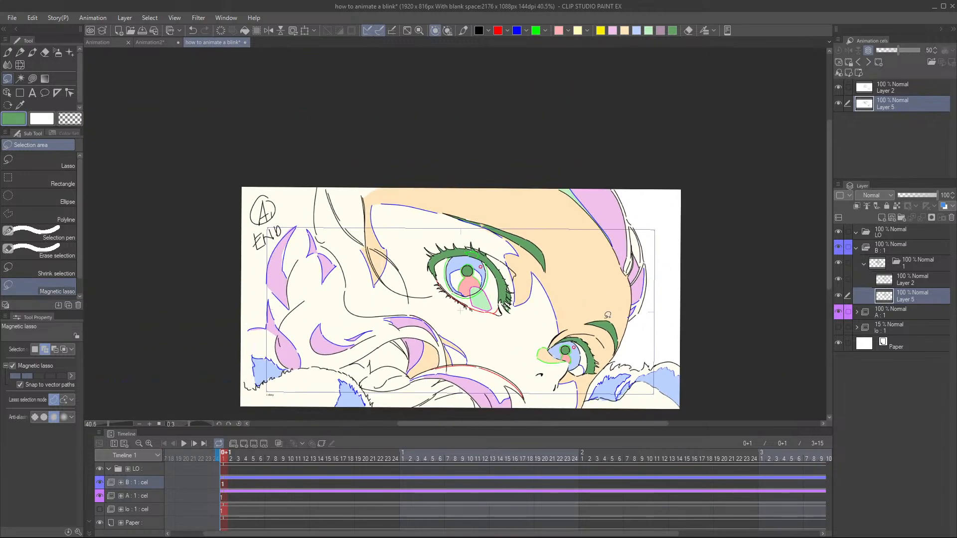
pyautogui.moveTo(616, 304); pyautogui.dragTo(598, 294)
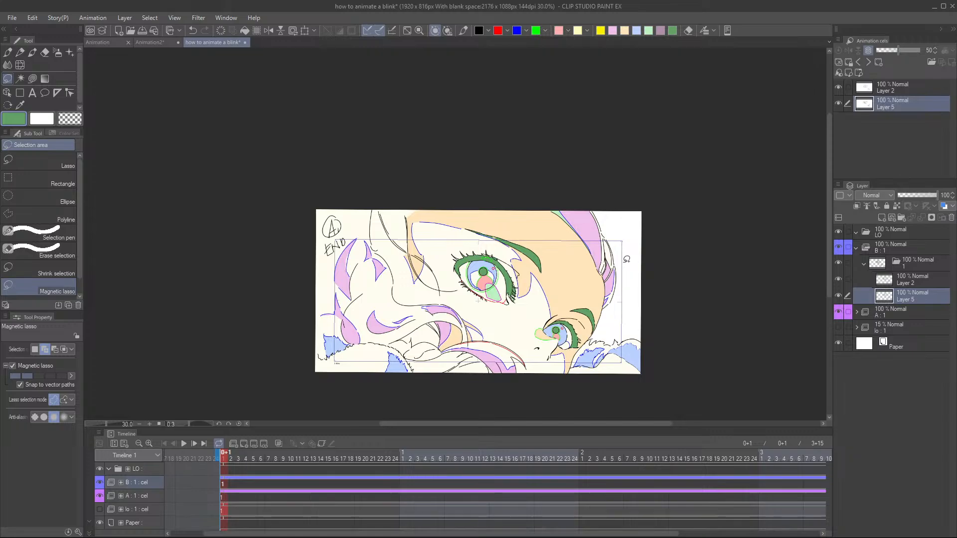
pyautogui.scroll(2, 627, 259)
pyautogui.scroll(2, 578, 307)
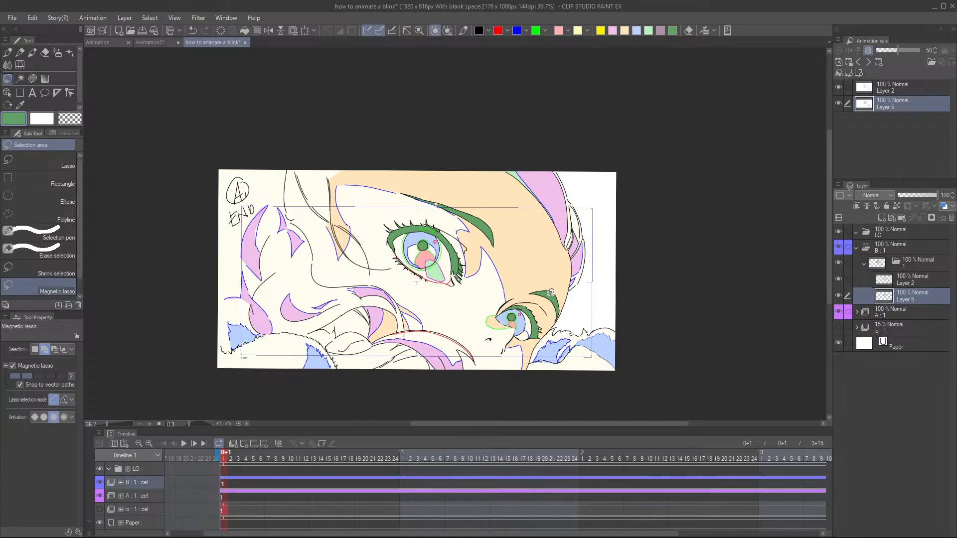
pyautogui.click(902, 277)
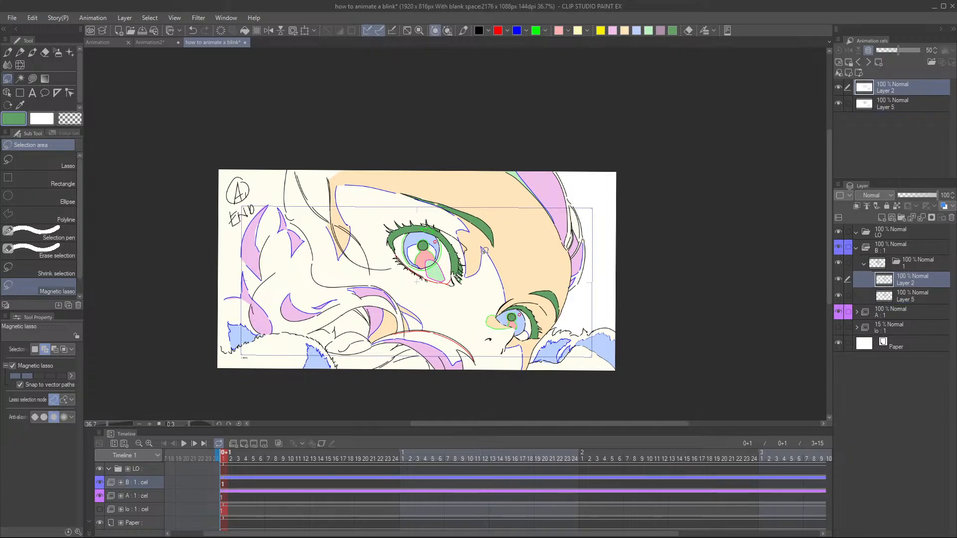
pyautogui.scroll(1, 426, 249)
pyautogui.scroll(2, 426, 249)
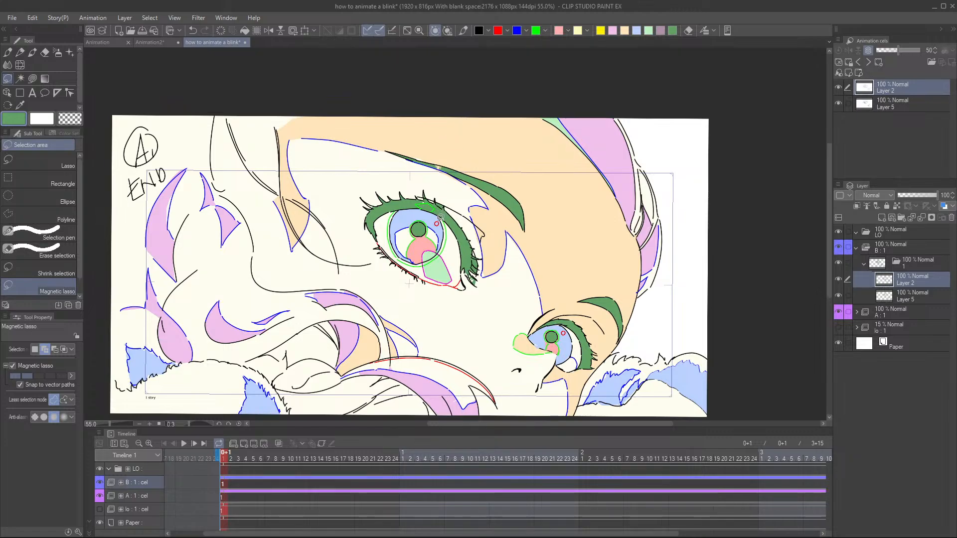
pyautogui.moveTo(439, 219); pyautogui.dragTo(439, 221)
pyautogui.moveTo(569, 331); pyautogui.dragTo(567, 331)
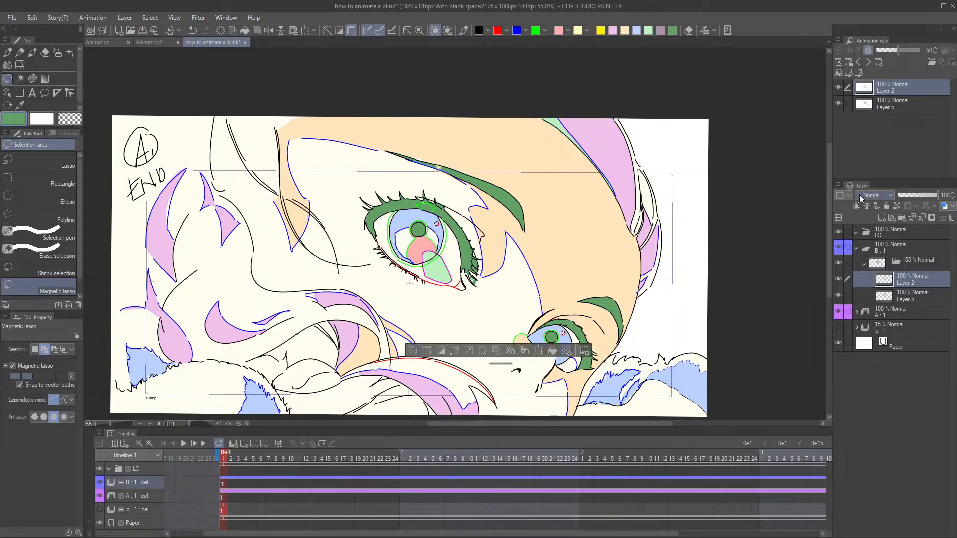
# - Fill the selected small highlight circles in both eyes with yellow on Layer 5
pyautogui.click(918, 298)
pyautogui.click(600, 30)
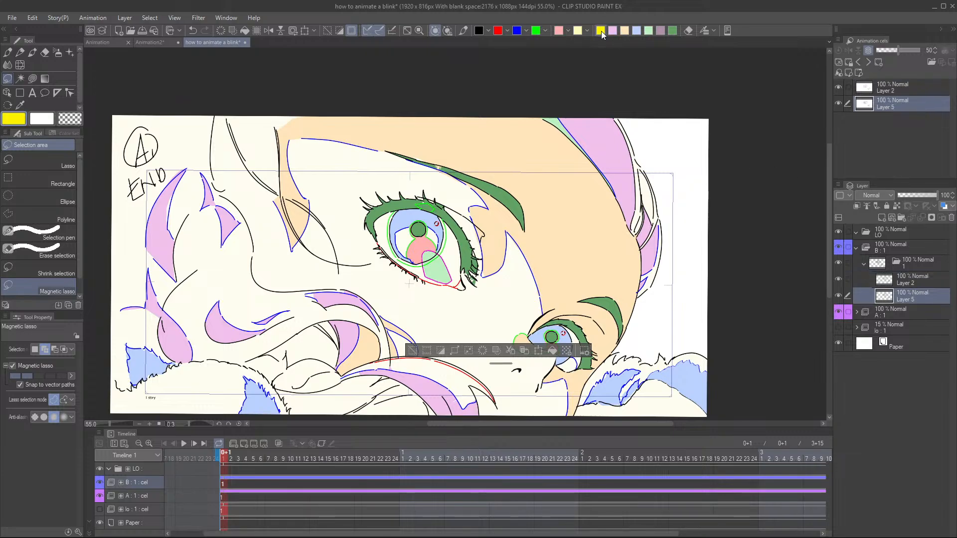
pyautogui.click(552, 351)
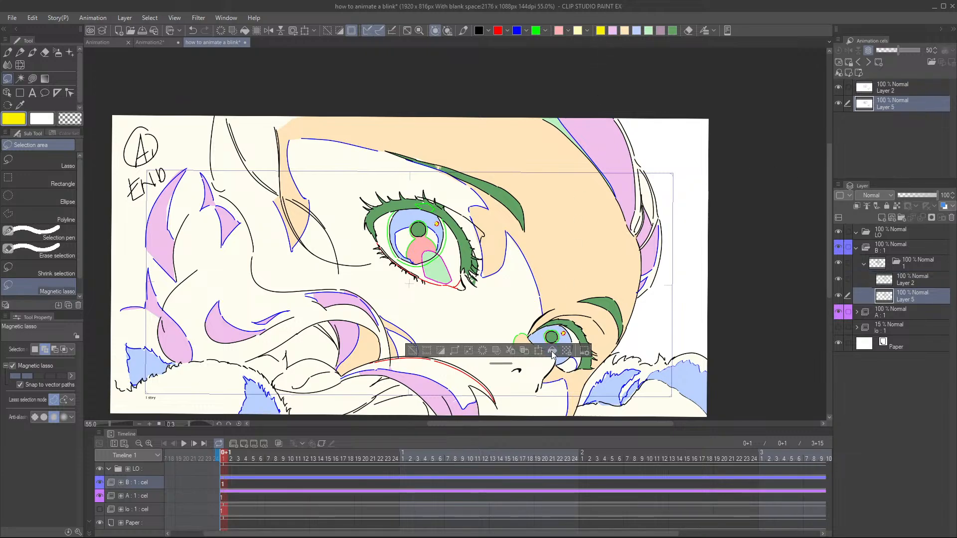
# - Clear the selection around the small eye highlights
pyautogui.click(413, 350)
pyautogui.scroll(-3, 638, 244)
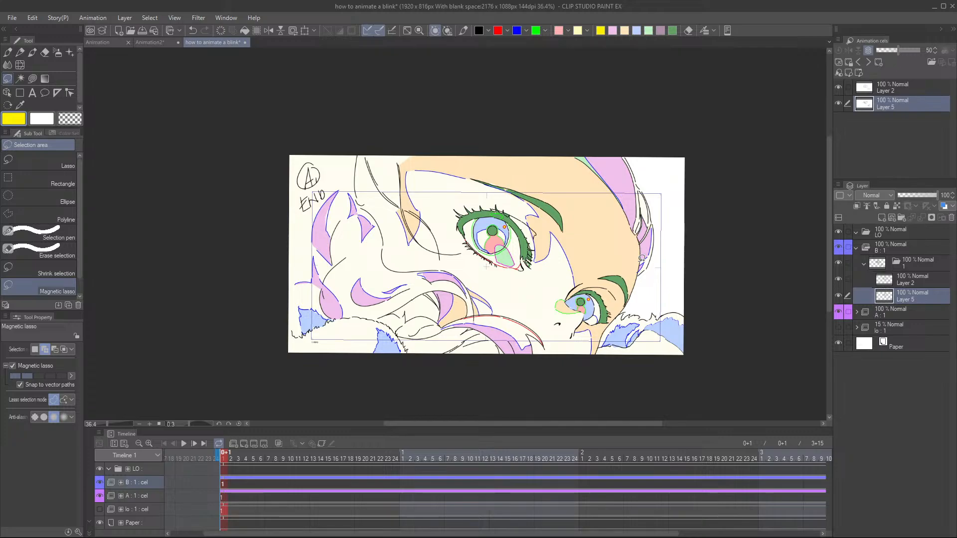
pyautogui.scroll(4, 642, 258)
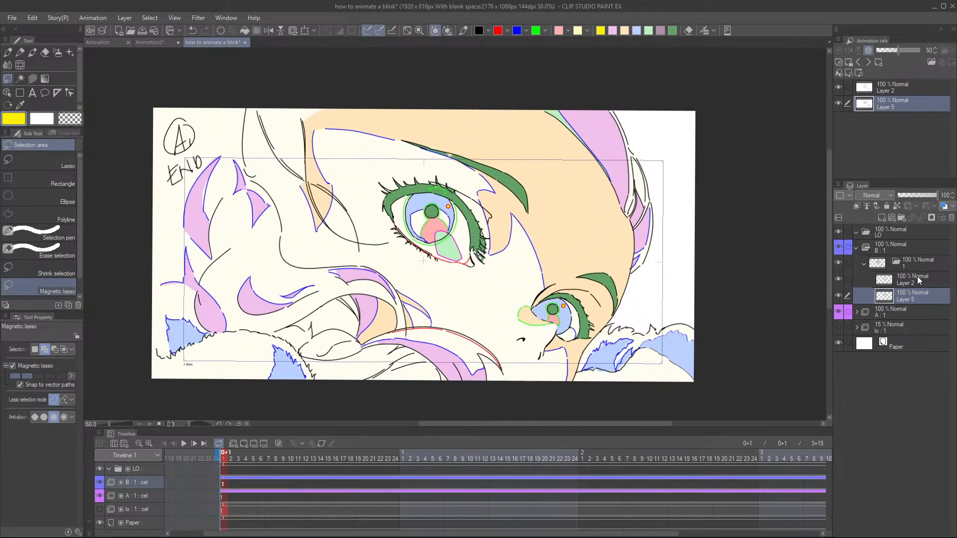
# - Add a new layer above Layer 2 in the B cel and handwrite "~B1" in black with the pen beside the hair at the forehead
pyautogui.click(881, 217)
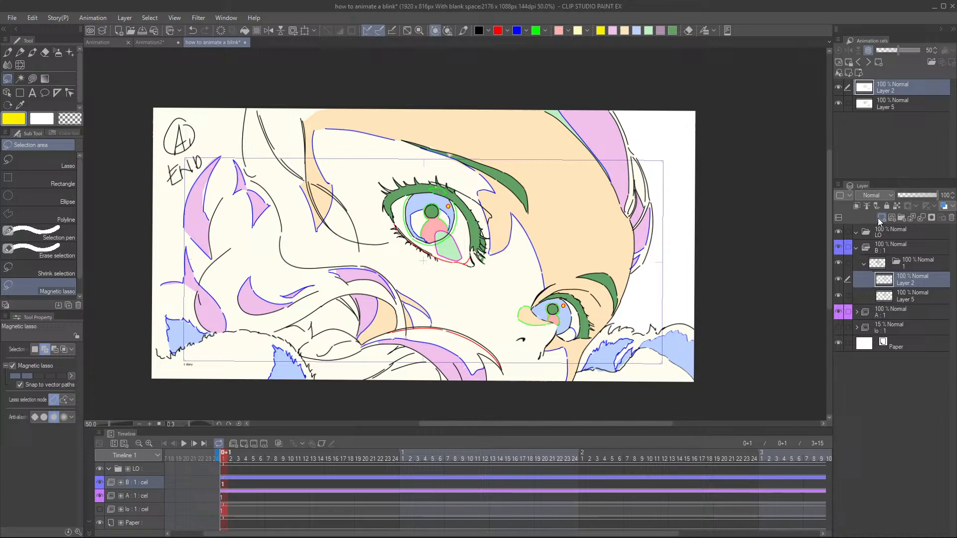
pyautogui.click(463, 30)
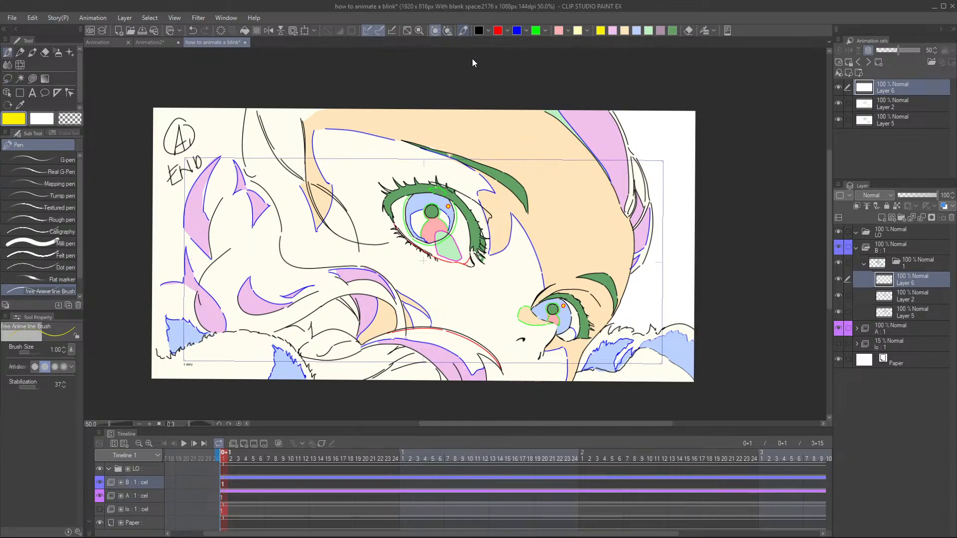
pyautogui.scroll(-2, 565, 175)
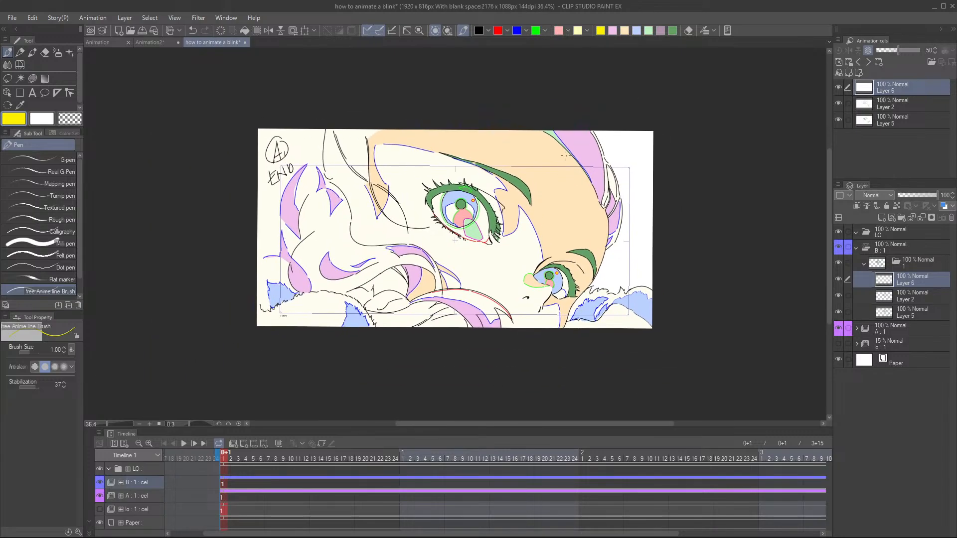
pyautogui.scroll(2, 622, 216)
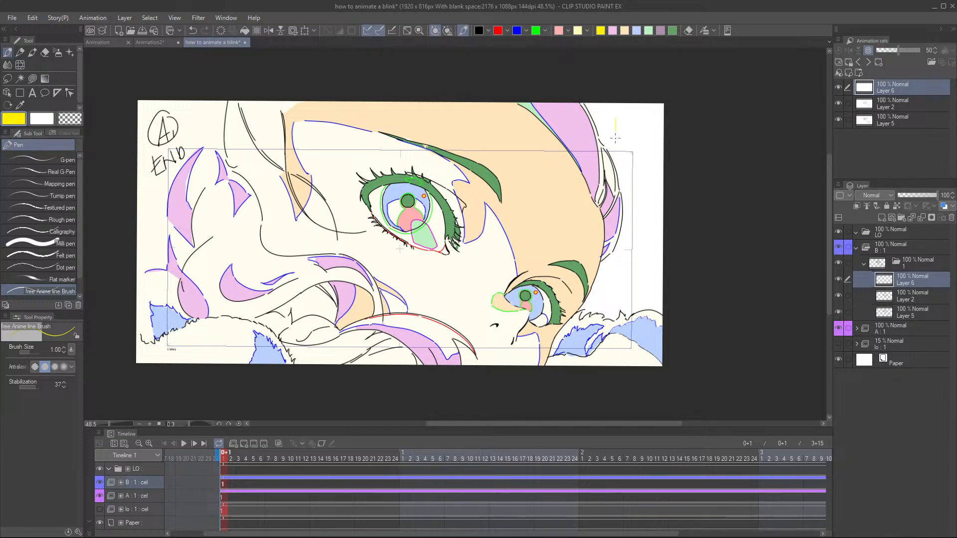
pyautogui.hotkey('ctrl', 'z')
pyautogui.click(479, 30)
pyautogui.moveTo(607, 134)
pyautogui.mouseDown()
pyautogui.moveTo(636, 121)
pyautogui.moveTo(627, 140)
pyautogui.moveTo(648, 135)
pyautogui.mouseUp()
pyautogui.click(648, 138)
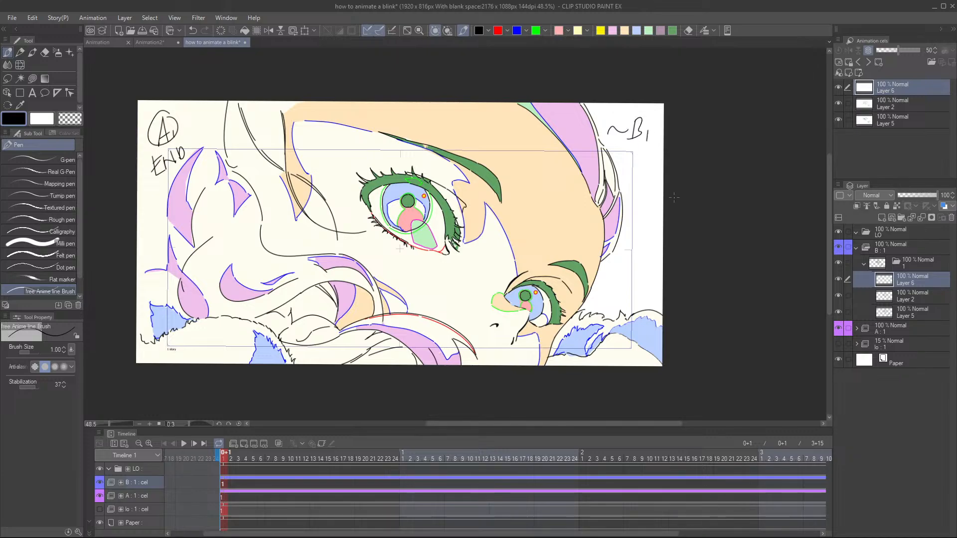
# - Save the blink animation file
pyautogui.scroll(-2, 673, 197)
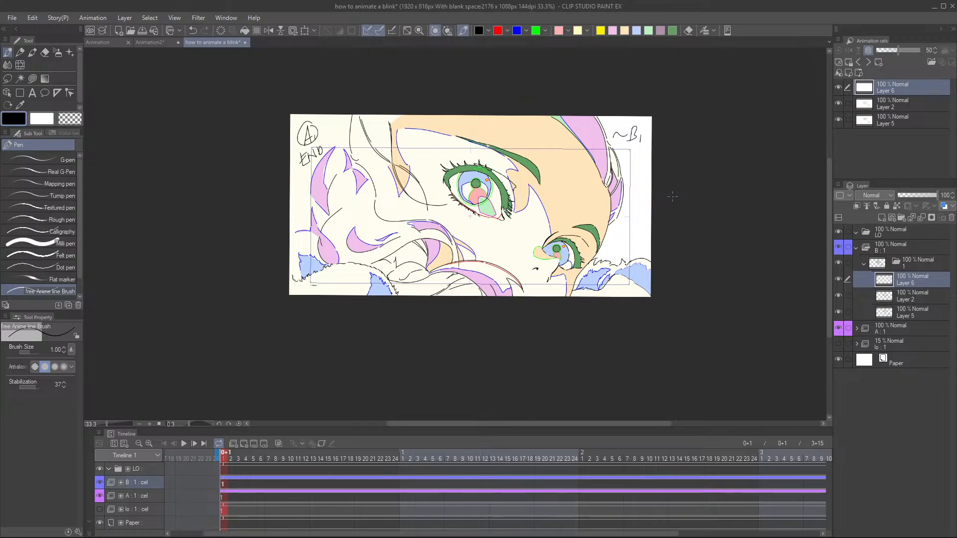
pyautogui.hotkey('ctrl', 's')
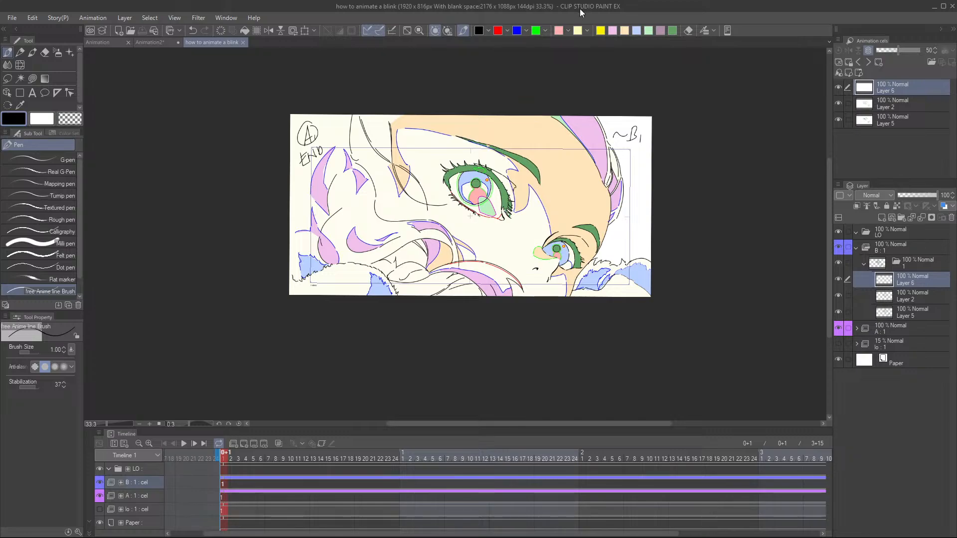
pyautogui.scroll(5, 528, 269)
pyautogui.moveTo(516, 277); pyautogui.dragTo(613, 303)
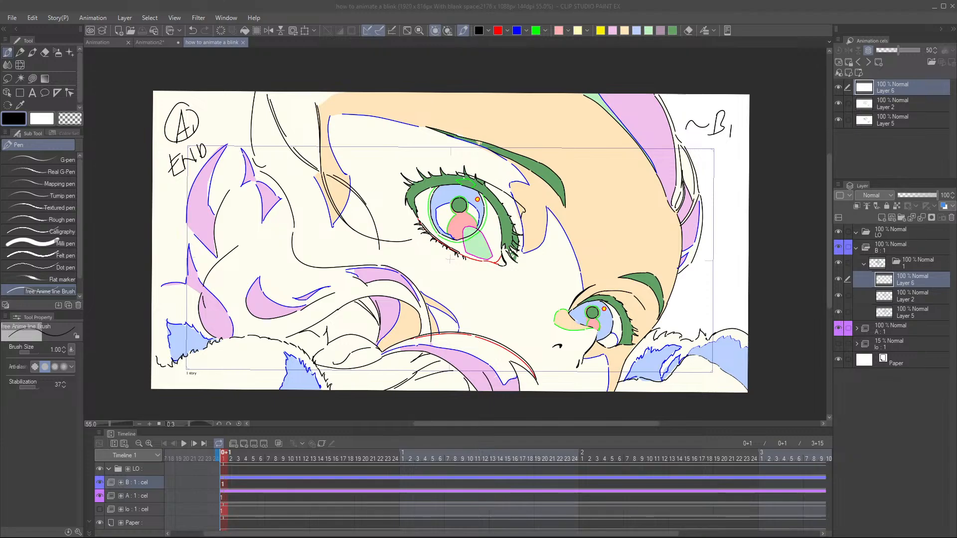
# - Collapse the B animation folder and switch its visibility off and on to check the eye cel over the A cel
pyautogui.click(857, 247)
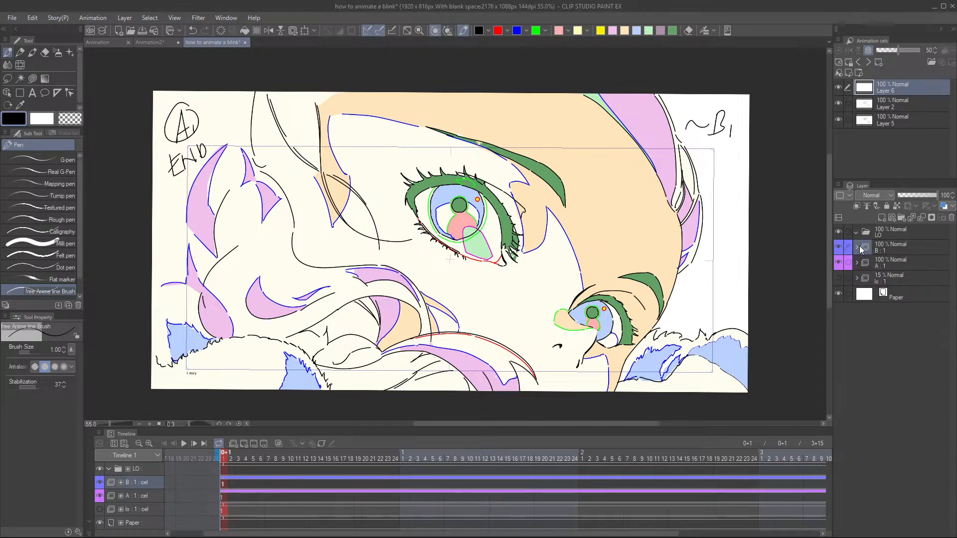
pyautogui.click(838, 247)
pyautogui.click(838, 248)
pyautogui.moveTo(703, 312); pyautogui.dragTo(675, 333)
pyautogui.scroll(-2, 672, 321)
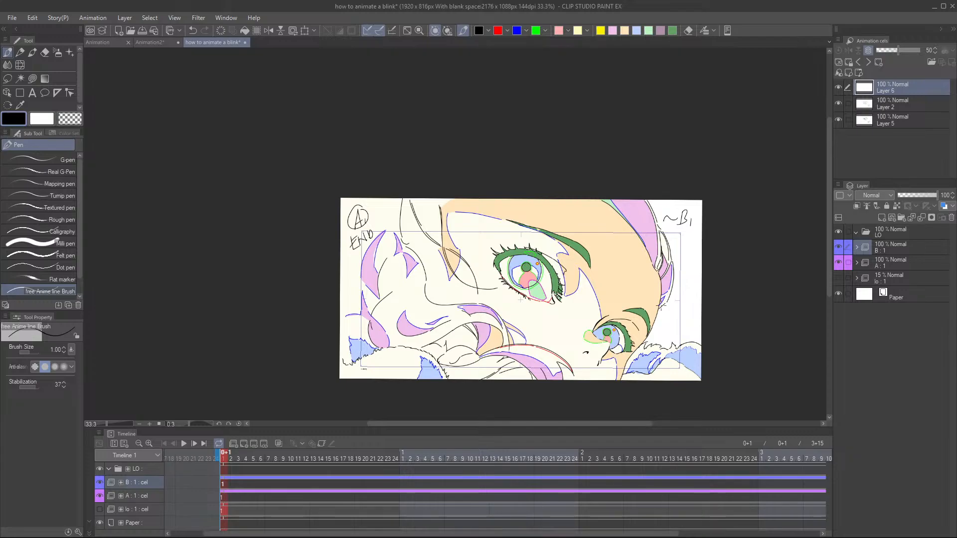
pyautogui.moveTo(662, 306); pyautogui.dragTo(601, 303)
pyautogui.scroll(3, 539, 317)
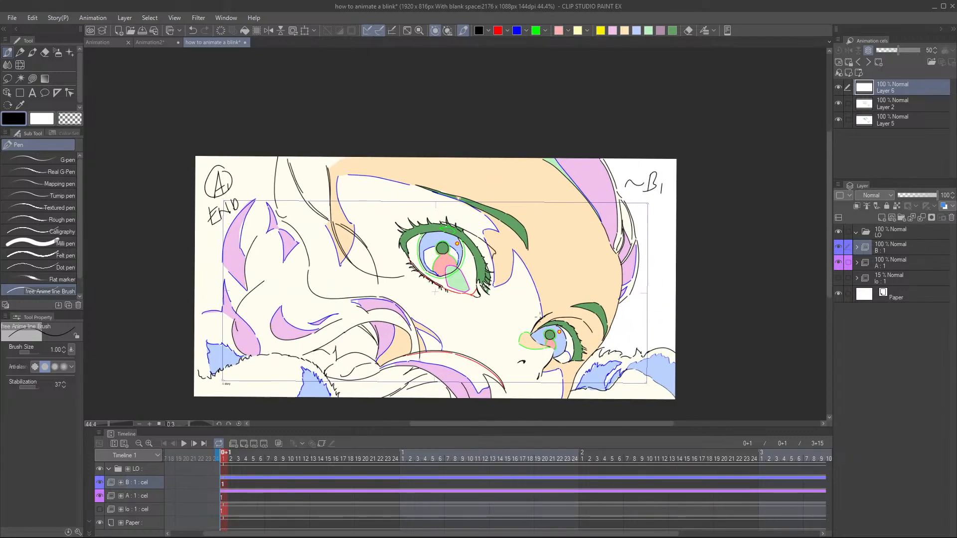
pyautogui.moveTo(539, 317); pyautogui.dragTo(551, 308)
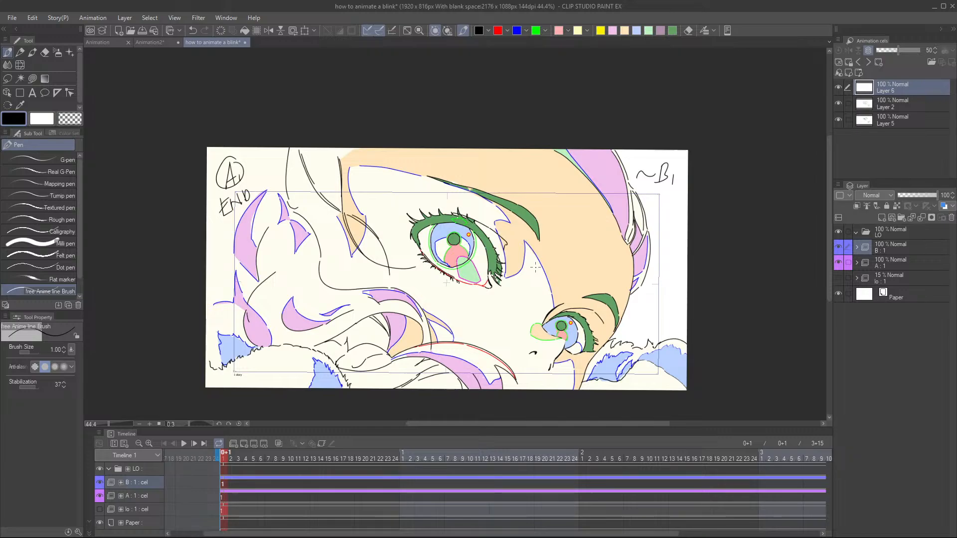
pyautogui.moveTo(441, 323)
pyautogui.mouseDown()
pyautogui.moveTo(463, 314)
pyautogui.moveTo(447, 306)
pyautogui.mouseUp()
pyautogui.scroll(1, 460, 314)
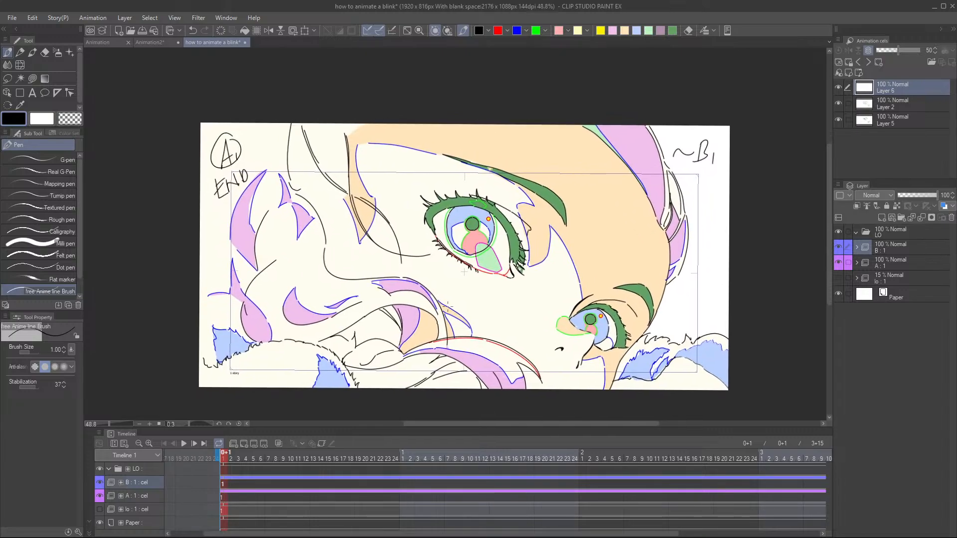
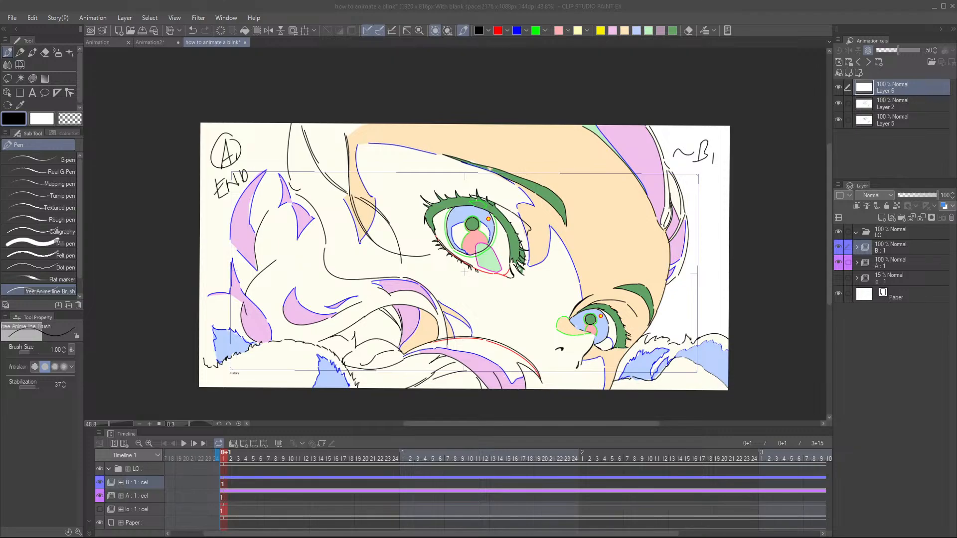
# - Create a new cel at frame 16 of the B track and turn on onion skin
pyautogui.click(342, 486)
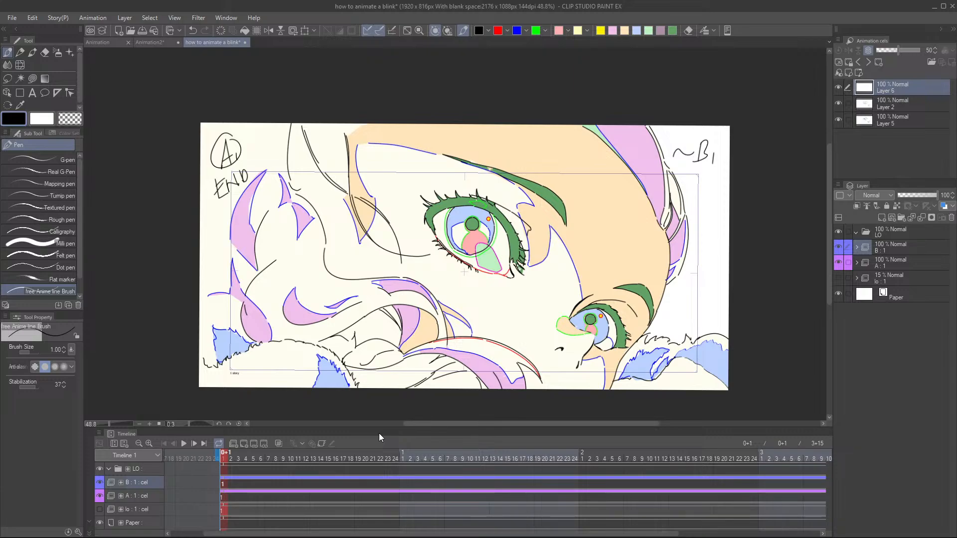
pyautogui.click(336, 483)
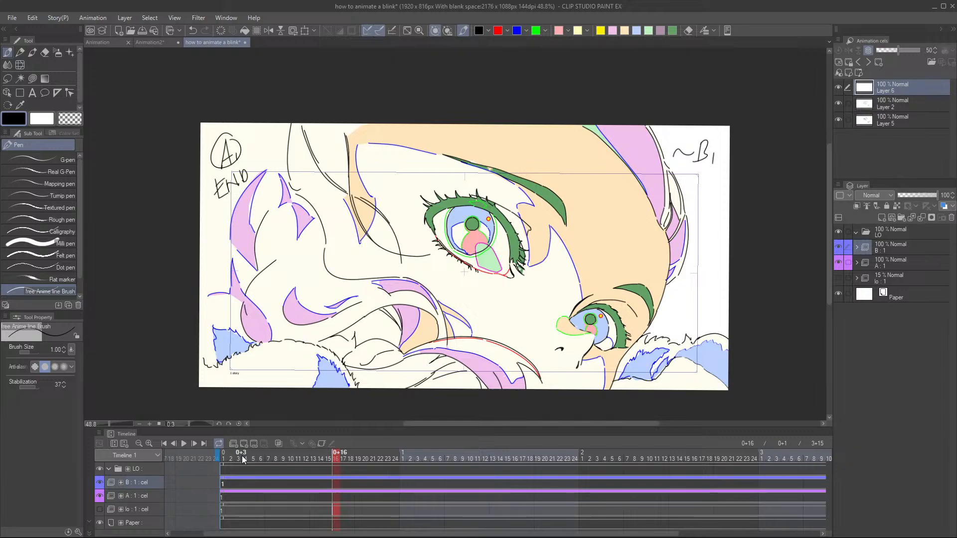
pyautogui.hotkey('alt', 'n')
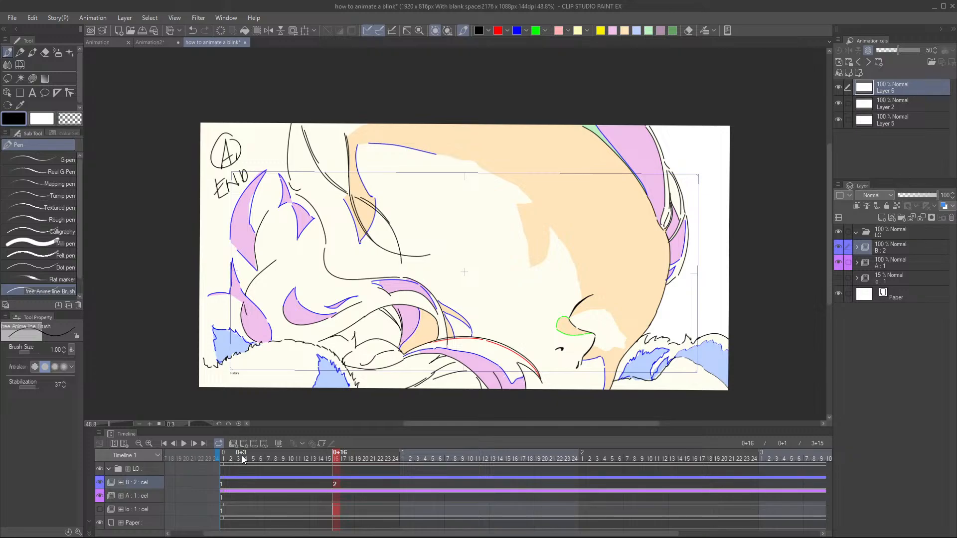
pyautogui.click(279, 443)
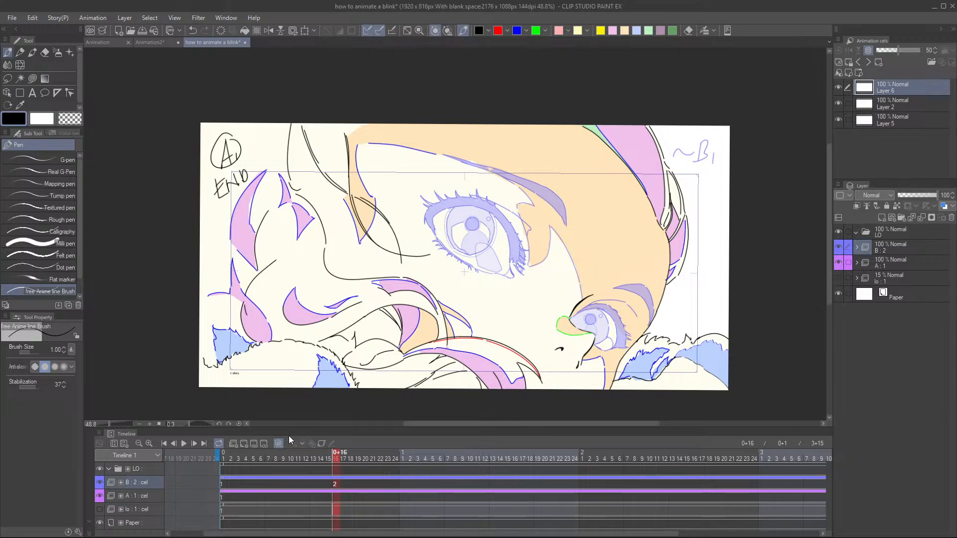
# - Draw the lash spikes at the large eye's outer corner and a lowered upper lid line curving across the eye to its inner corner
pyautogui.moveTo(513, 301); pyautogui.dragTo(459, 317)
pyautogui.scroll(2, 459, 318)
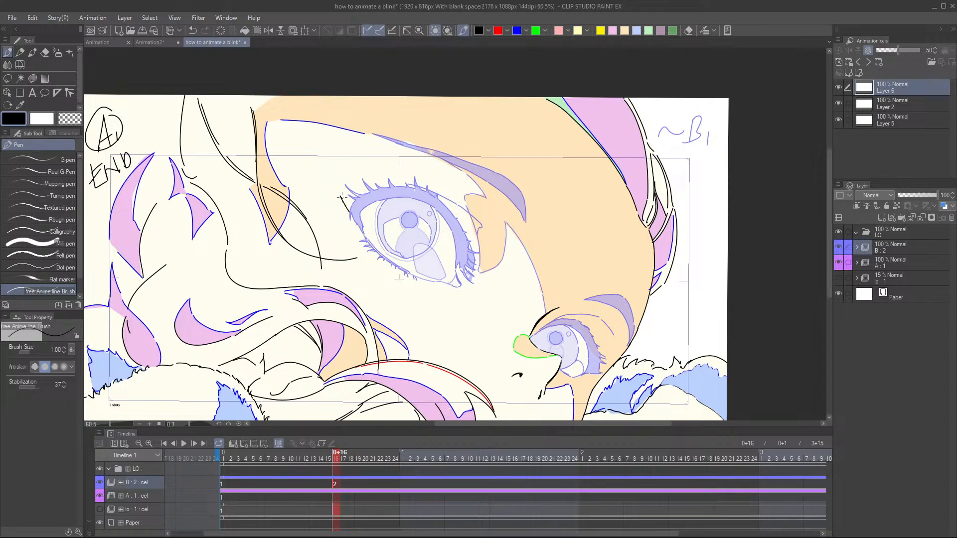
pyautogui.moveTo(341, 197); pyautogui.dragTo(346, 201)
pyautogui.moveTo(338, 213)
pyautogui.mouseDown()
pyautogui.moveTo(321, 216)
pyautogui.moveTo(335, 219)
pyautogui.mouseUp()
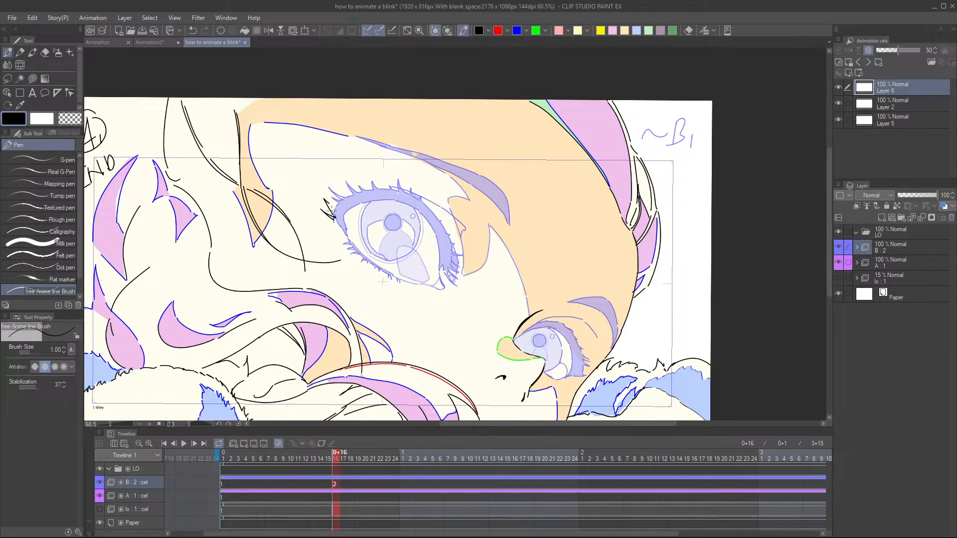
pyautogui.moveTo(325, 200); pyautogui.dragTo(380, 246)
pyautogui.scroll(-5, 467, 282)
pyautogui.scroll(5, 370, 188)
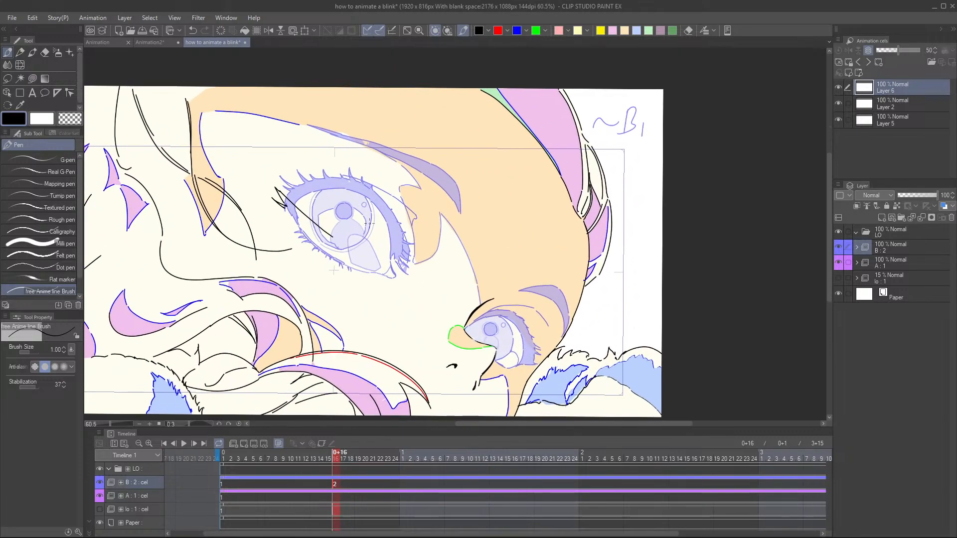
pyautogui.scroll(2, 369, 222)
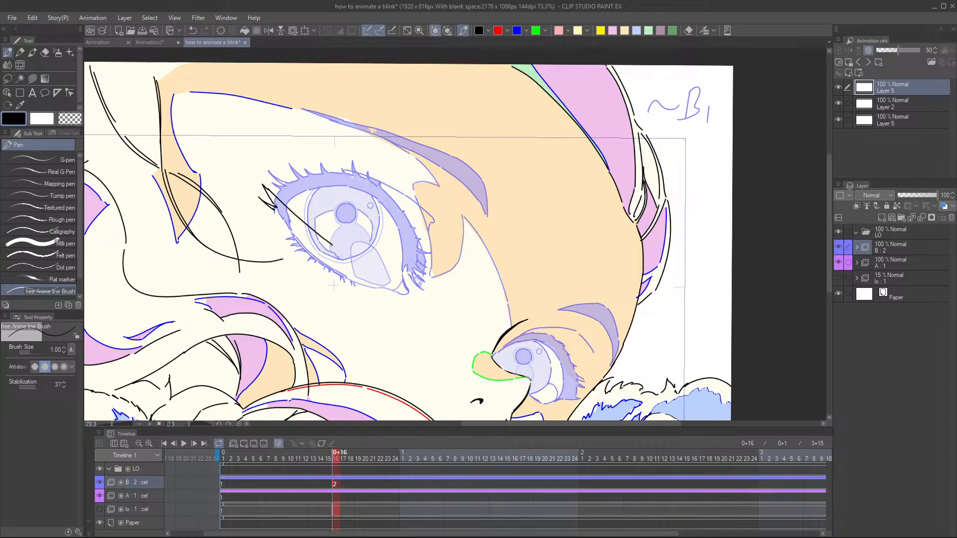
pyautogui.moveTo(337, 250); pyautogui.dragTo(383, 275)
pyautogui.moveTo(390, 276)
pyautogui.mouseDown()
pyautogui.moveTo(410, 266)
pyautogui.moveTo(409, 293)
pyautogui.mouseUp()
# - Trace the outer part of the large eye's lower lid in black over the onion skin, redoing the stroke until it fits
pyautogui.moveTo(281, 216); pyautogui.dragTo(319, 266)
pyautogui.hotkey('ctrl', 'z')
pyautogui.hotkey('ctrl', 'z')
pyautogui.moveTo(277, 213); pyautogui.dragTo(314, 260)
pyautogui.hotkey('ctrl', 'z')
pyautogui.moveTo(282, 221)
pyautogui.mouseDown()
pyautogui.moveTo(291, 240)
pyautogui.moveTo(356, 284)
pyautogui.mouseUp()
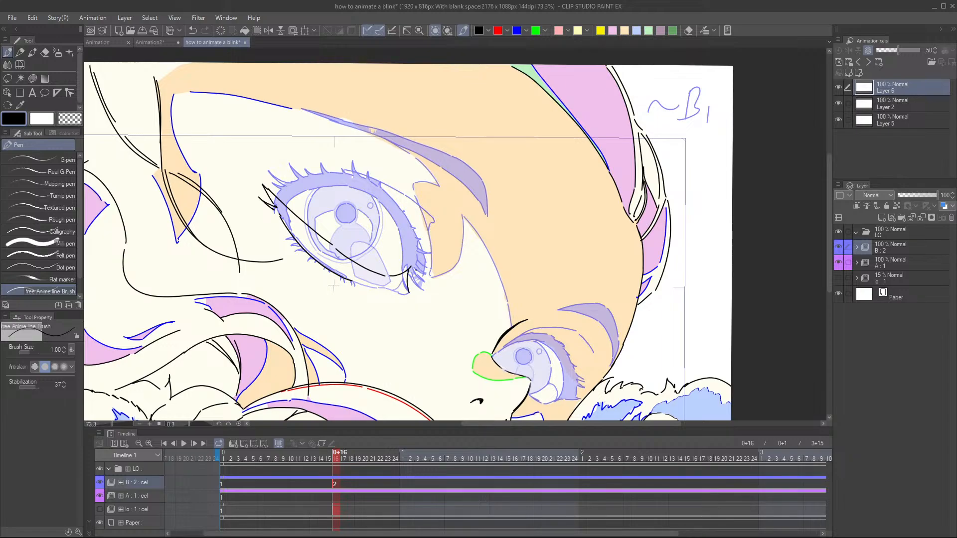
# - Continue the large eye's lower lid line to the inner corner and flip between the B cels to check it
pyautogui.scroll(4, 415, 270)
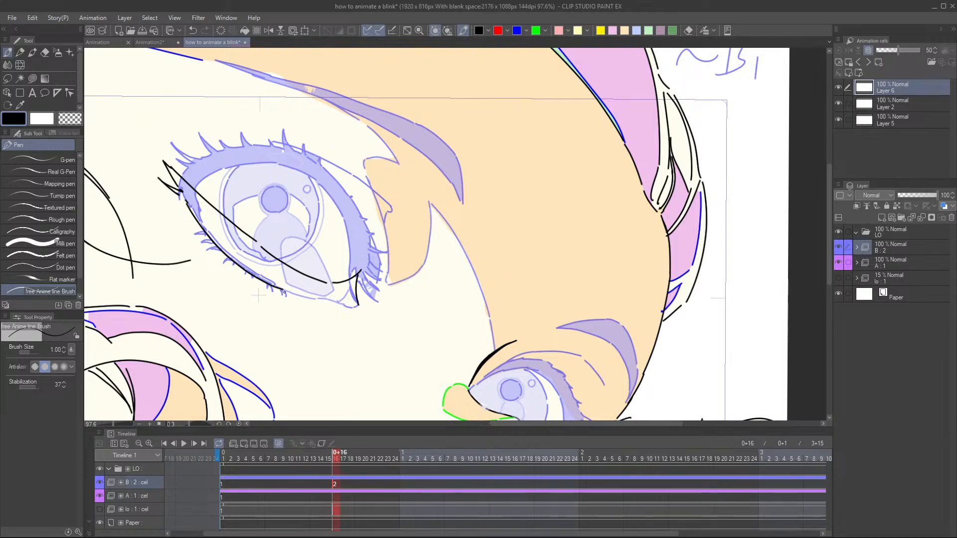
pyautogui.moveTo(276, 286); pyautogui.dragTo(324, 304)
pyautogui.hotkey('ctrl', 'z')
pyautogui.moveTo(249, 272); pyautogui.dragTo(326, 312)
pyautogui.hotkey('ctrl', 'z')
pyautogui.moveTo(251, 272)
pyautogui.mouseDown()
pyautogui.moveTo(313, 305)
pyautogui.moveTo(348, 310)
pyautogui.mouseUp()
pyautogui.moveTo(350, 309); pyautogui.dragTo(358, 309)
pyautogui.moveTo(316, 244); pyautogui.dragTo(368, 250)
pyautogui.scroll(-4, 368, 250)
pyautogui.press(',')
pyautogui.press('.')
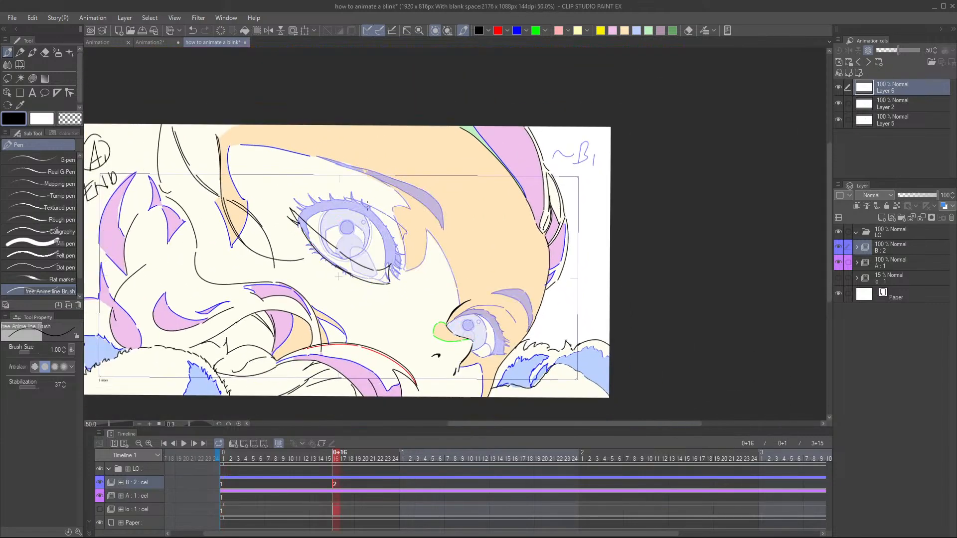
pyautogui.press(',')
pyautogui.press('.')
# - Draw short lower lashes along the large eye's lower lid from the outer corner to the inner corner
pyautogui.scroll(3, 307, 256)
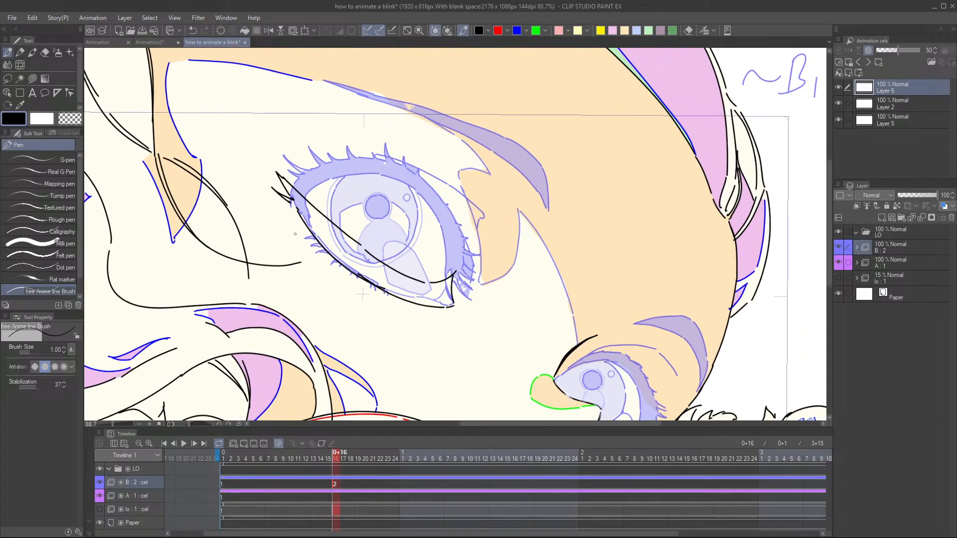
pyautogui.moveTo(287, 214)
pyautogui.mouseDown()
pyautogui.moveTo(319, 241)
pyautogui.moveTo(333, 269)
pyautogui.moveTo(349, 267)
pyautogui.mouseUp()
pyautogui.moveTo(396, 305)
pyautogui.mouseDown()
pyautogui.moveTo(393, 294)
pyautogui.moveTo(417, 305)
pyautogui.mouseUp()
pyautogui.moveTo(439, 319)
pyautogui.mouseDown()
pyautogui.moveTo(416, 300)
pyautogui.moveTo(438, 322)
pyautogui.moveTo(454, 320)
pyautogui.moveTo(442, 309)
pyautogui.mouseUp()
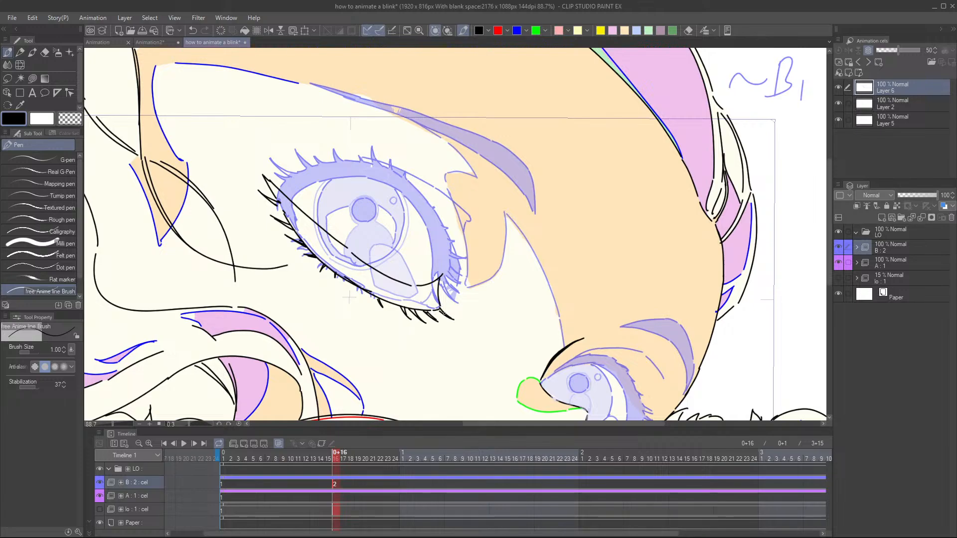
pyautogui.scroll(-5, 443, 313)
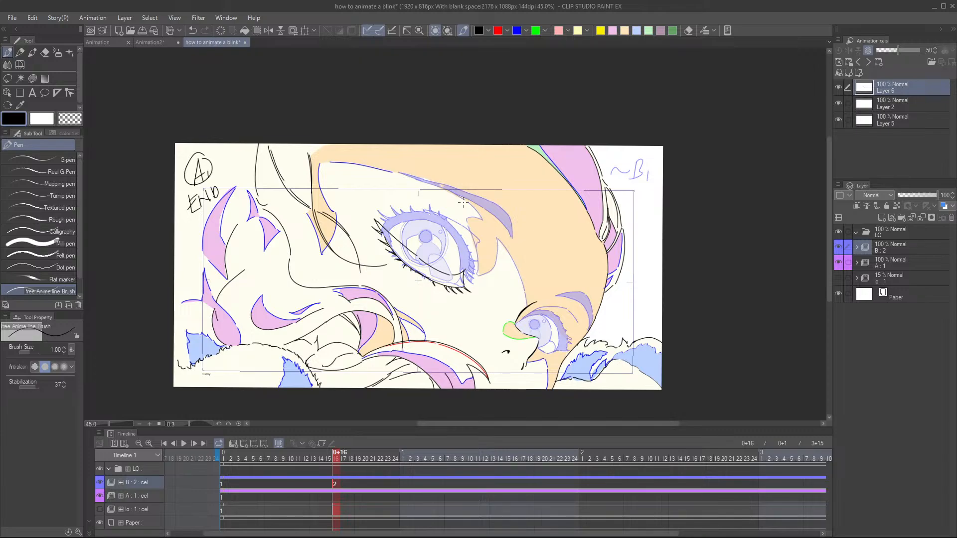
# - Draw the eyelid crease as an arc above the large eye, with a line running down toward its inner corner
pyautogui.scroll(3, 509, 287)
pyautogui.moveTo(548, 284); pyautogui.dragTo(513, 286)
pyautogui.moveTo(437, 285); pyautogui.dragTo(441, 298)
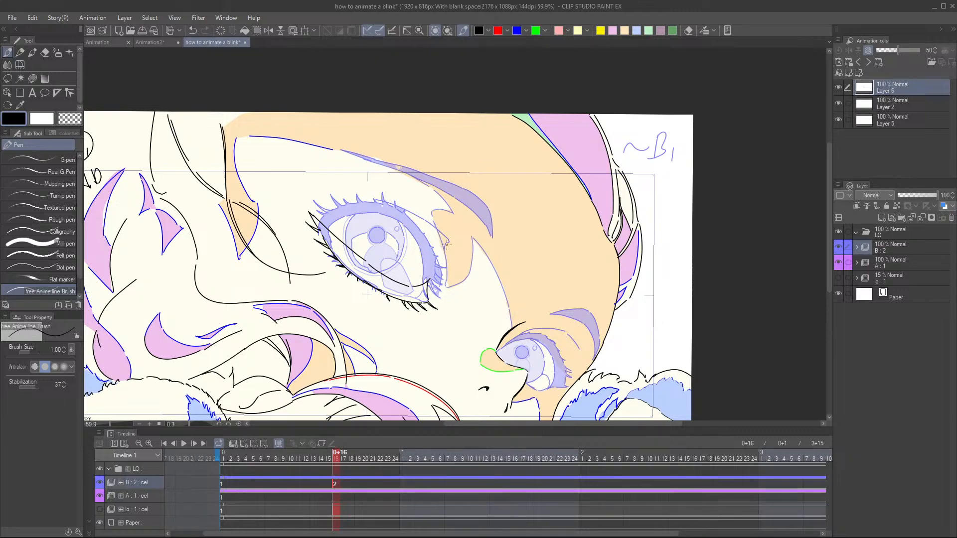
pyautogui.moveTo(442, 252)
pyautogui.mouseDown()
pyautogui.moveTo(434, 269)
pyautogui.moveTo(449, 241)
pyautogui.mouseUp()
pyautogui.hotkey('ctrl', 'z')
pyautogui.moveTo(317, 210); pyautogui.dragTo(386, 206)
pyautogui.moveTo(391, 206)
pyautogui.mouseDown()
pyautogui.moveTo(448, 242)
pyautogui.moveTo(402, 248)
pyautogui.mouseUp()
# - Flip back and forth between the open-eye and closed-eye B cels to compare the large eye's blink
pyautogui.scroll(-1, 402, 248)
pyautogui.press(',')
pyautogui.press('.')
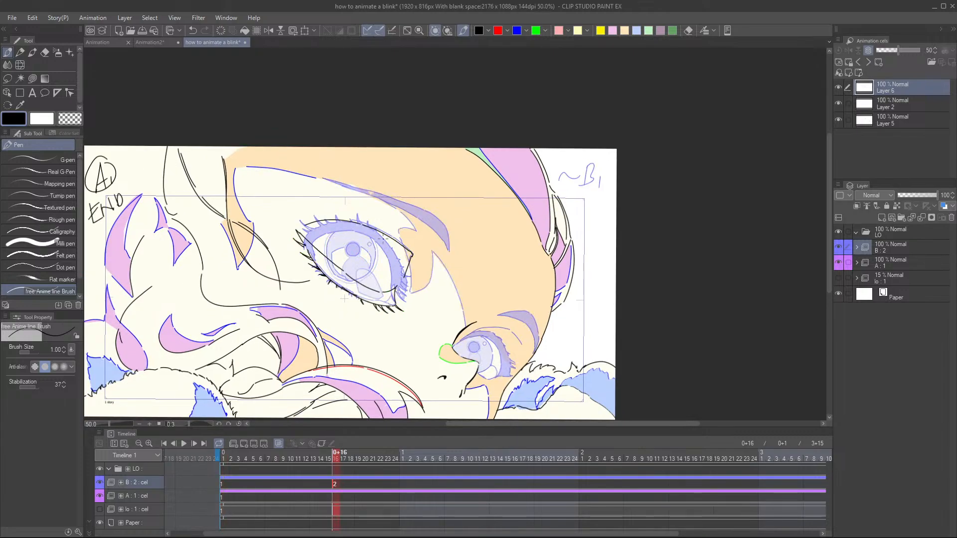
pyautogui.press(',')
pyautogui.press('.')
pyautogui.press(',')
pyautogui.press('.')
pyautogui.press(',')
pyautogui.press('.')
pyautogui.press(',')
pyautogui.press('.')
# - Draw the small eye's closed lid line and lower lid line toward the outer corner, and compare them with the open-eye B cel
pyautogui.moveTo(559, 329); pyautogui.dragTo(521, 306)
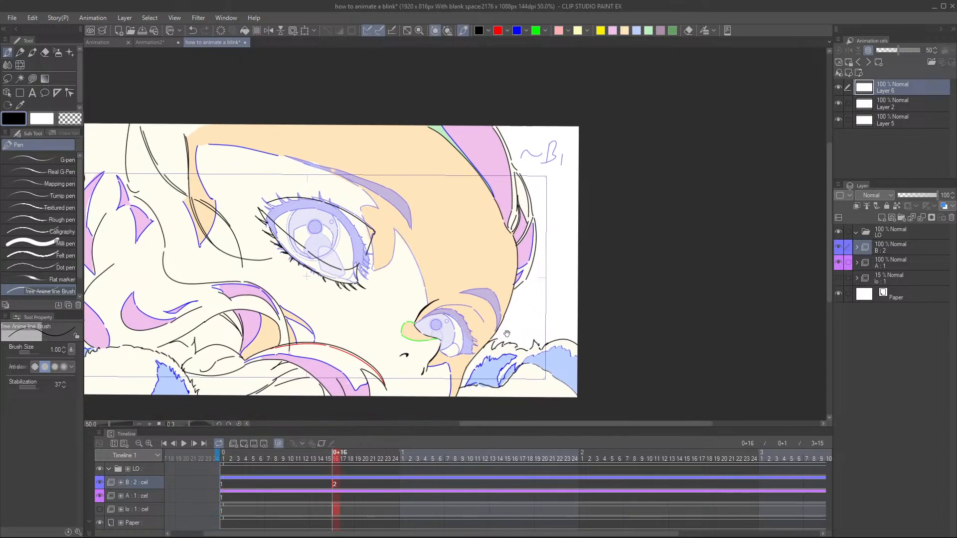
pyautogui.scroll(1, 496, 348)
pyautogui.moveTo(425, 315); pyautogui.dragTo(374, 272)
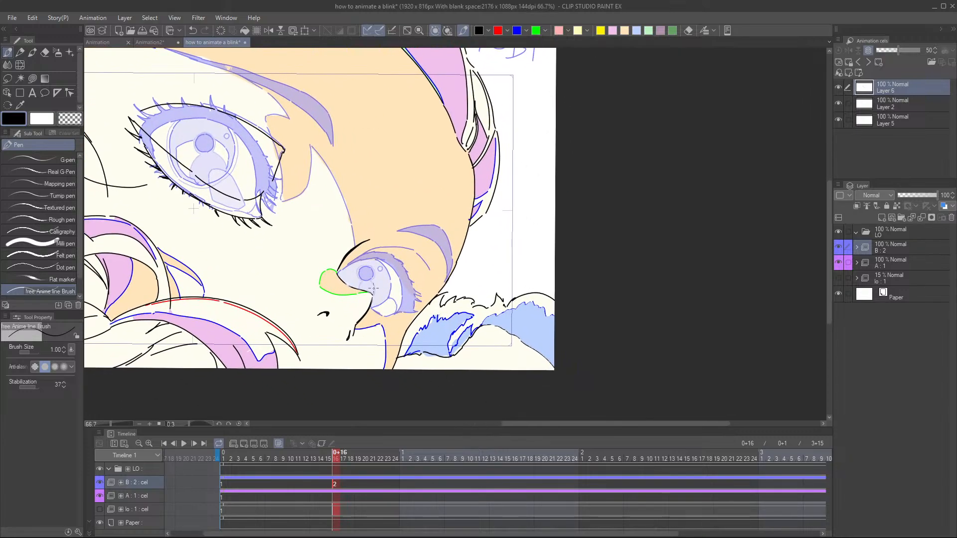
pyautogui.moveTo(370, 306); pyautogui.dragTo(404, 321)
pyautogui.hotkey('ctrl', 'z')
pyautogui.moveTo(343, 277)
pyautogui.mouseDown()
pyautogui.moveTo(380, 296)
pyautogui.moveTo(378, 279)
pyautogui.moveTo(370, 293)
pyautogui.moveTo(407, 305)
pyautogui.mouseUp()
pyautogui.moveTo(348, 287); pyautogui.dragTo(425, 249)
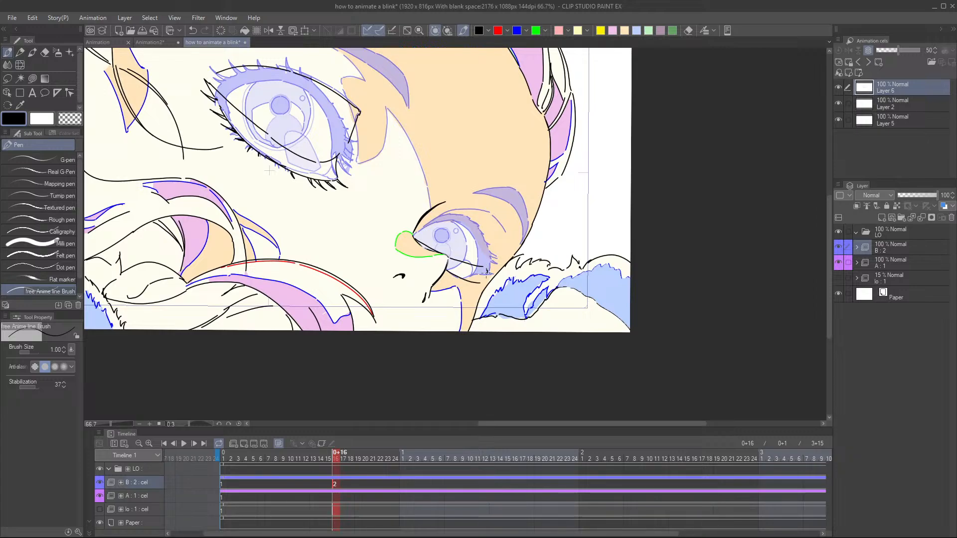
pyautogui.moveTo(485, 272); pyautogui.dragTo(492, 289)
pyautogui.scroll(-2, 474, 246)
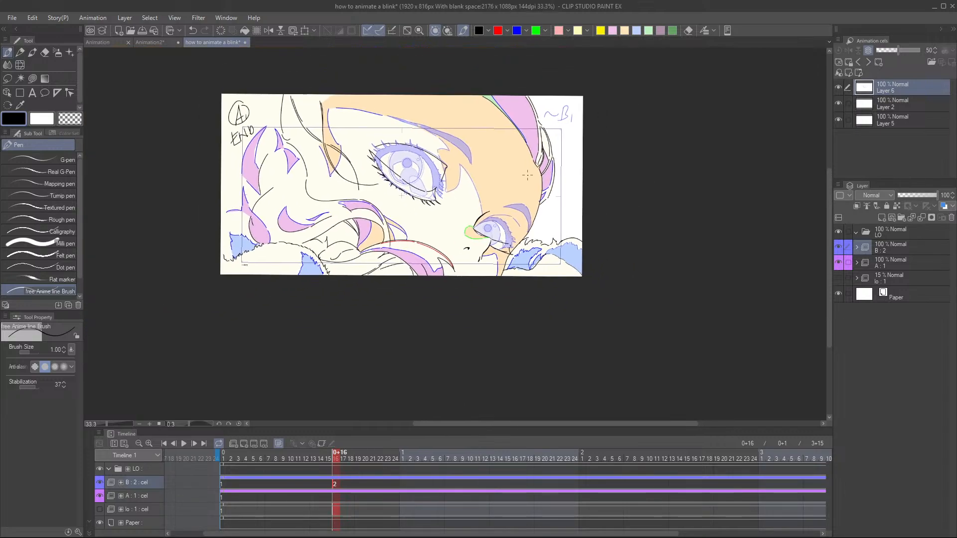
pyautogui.press('Left')
pyautogui.press('Left')
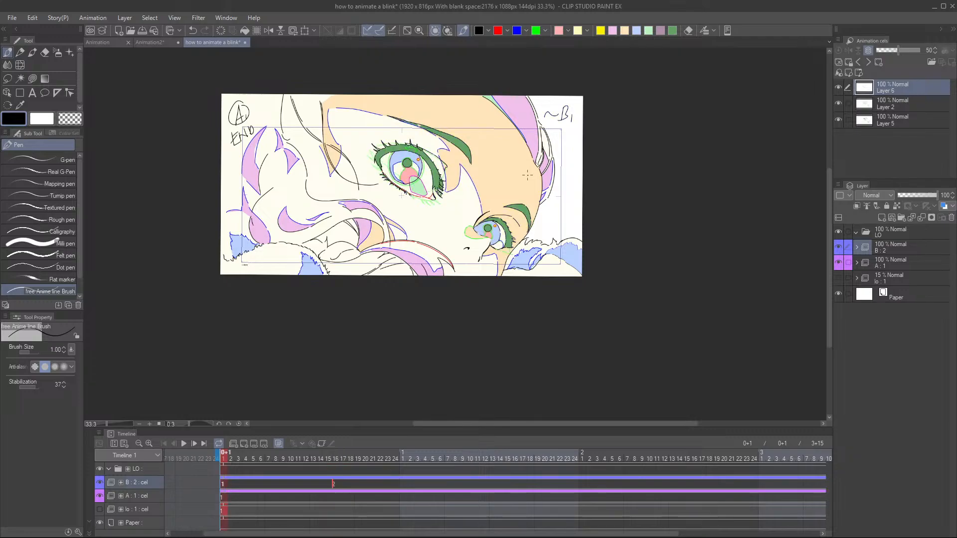
pyautogui.press('Right')
# - Erase the outer part of the small eye's closed lid line and its lower lid line
pyautogui.scroll(5, 517, 222)
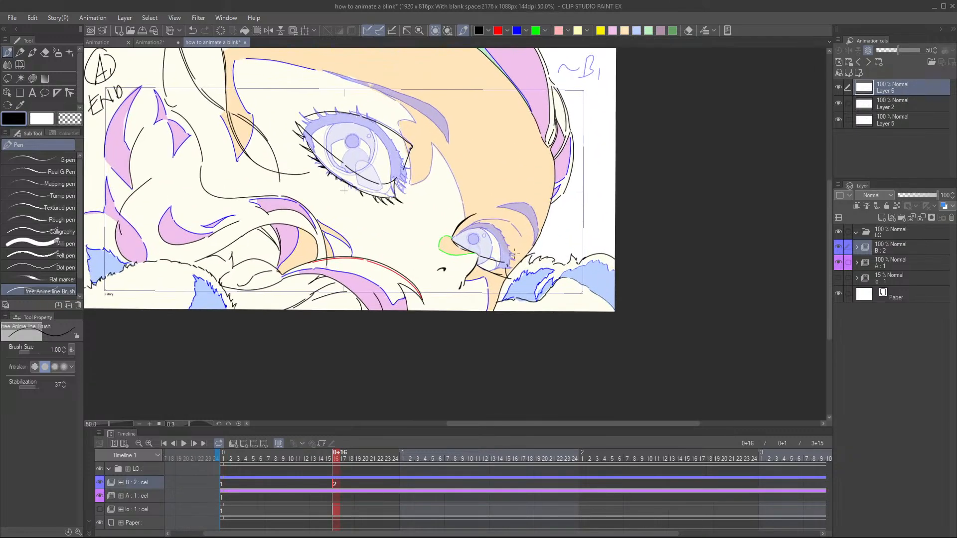
pyautogui.press('e')
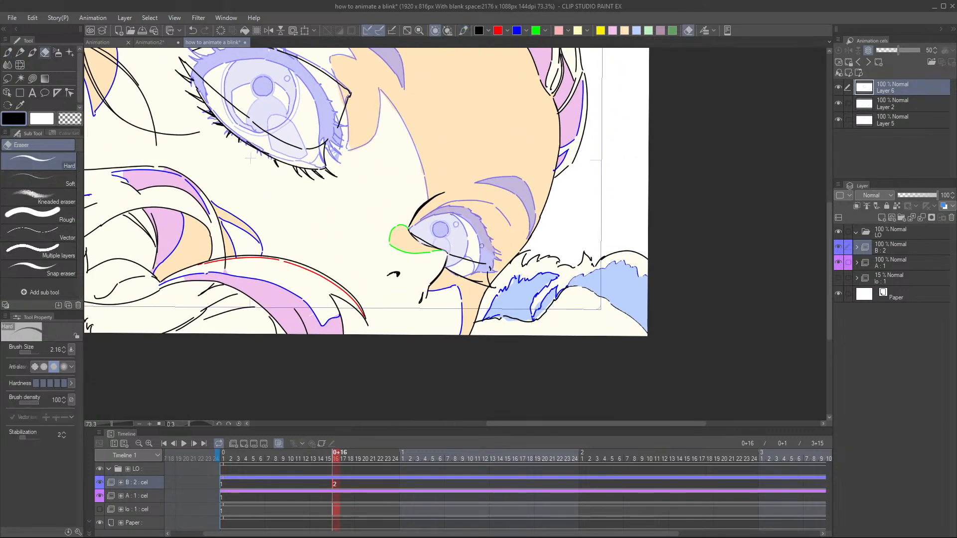
pyautogui.moveTo(451, 256); pyautogui.dragTo(484, 267)
pyautogui.press('p')
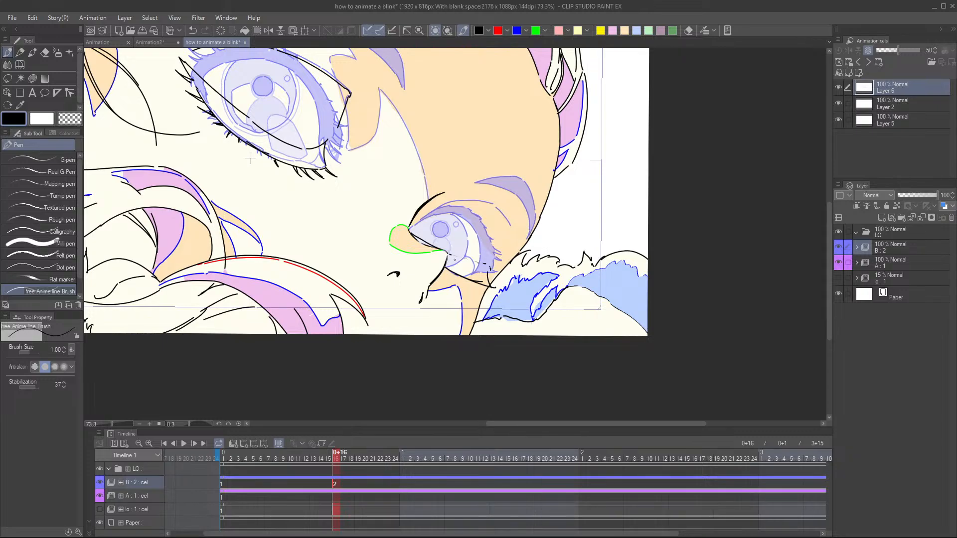
pyautogui.press('e')
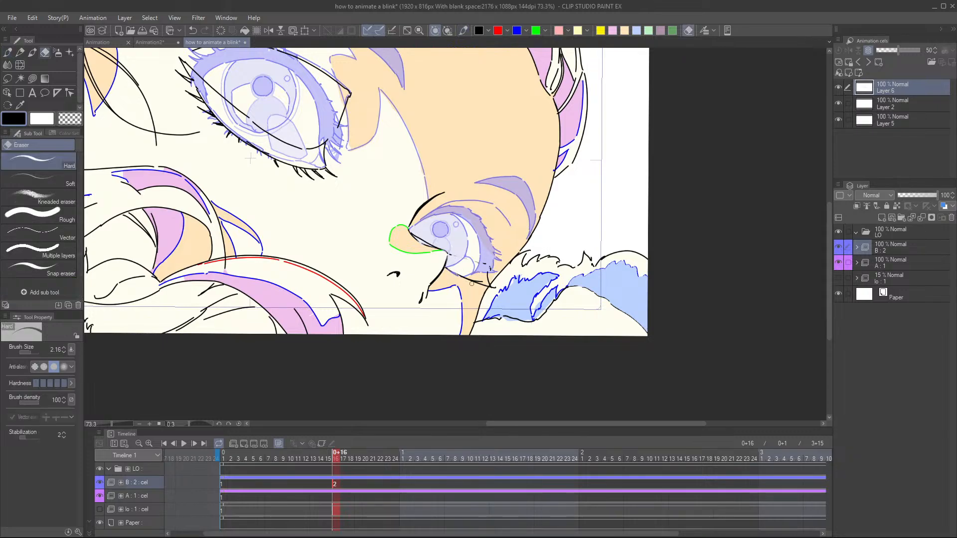
pyautogui.moveTo(468, 279)
pyautogui.mouseDown()
pyautogui.moveTo(475, 280)
pyautogui.moveTo(497, 287)
pyautogui.moveTo(487, 259)
pyautogui.moveTo(479, 263)
pyautogui.moveTo(498, 291)
pyautogui.mouseUp()
pyautogui.press('p')
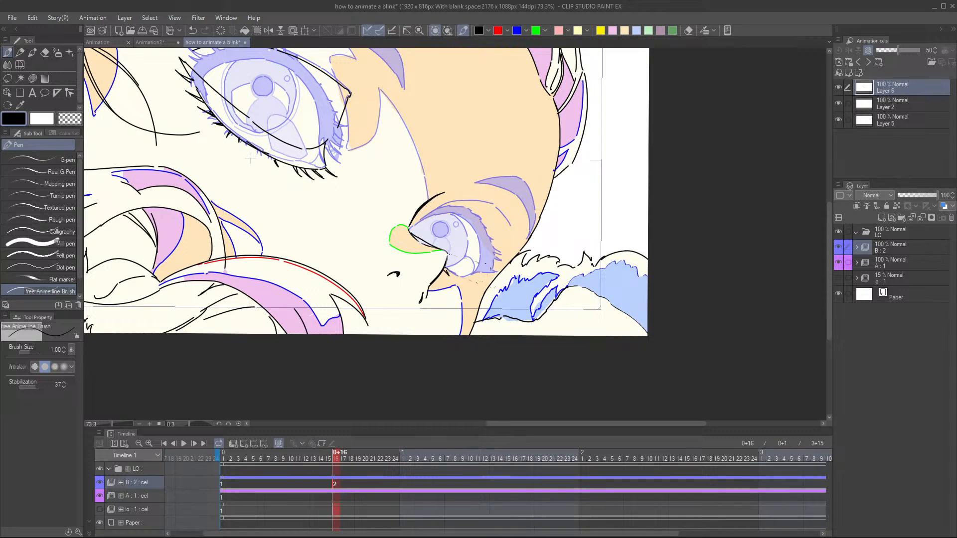
# - Redraw the outer half of the small eye's closed lid and its lower lid line, ending in a lash stroke at the outer corner
pyautogui.moveTo(452, 273); pyautogui.dragTo(484, 280)
pyautogui.moveTo(452, 255); pyautogui.dragTo(486, 262)
pyautogui.scroll(-4, 446, 239)
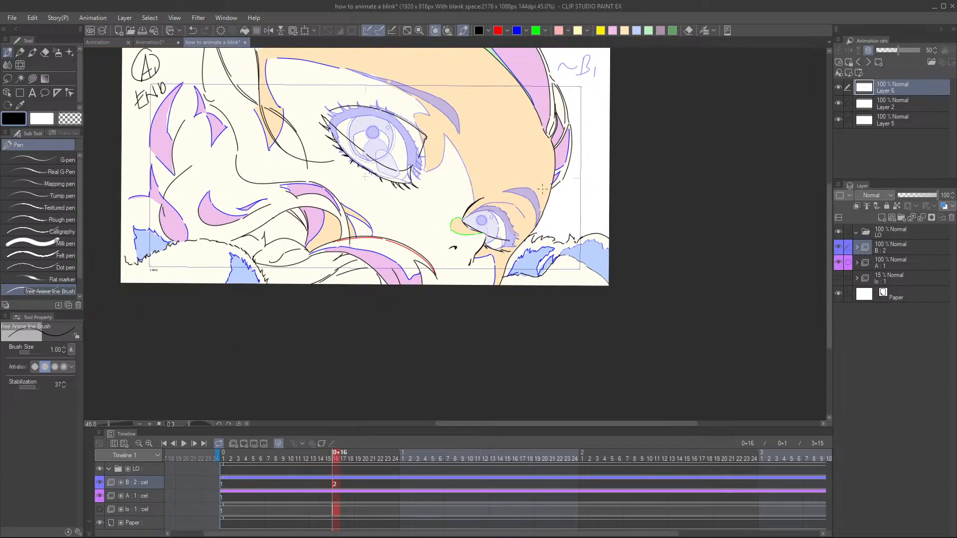
pyautogui.scroll(-2, 529, 198)
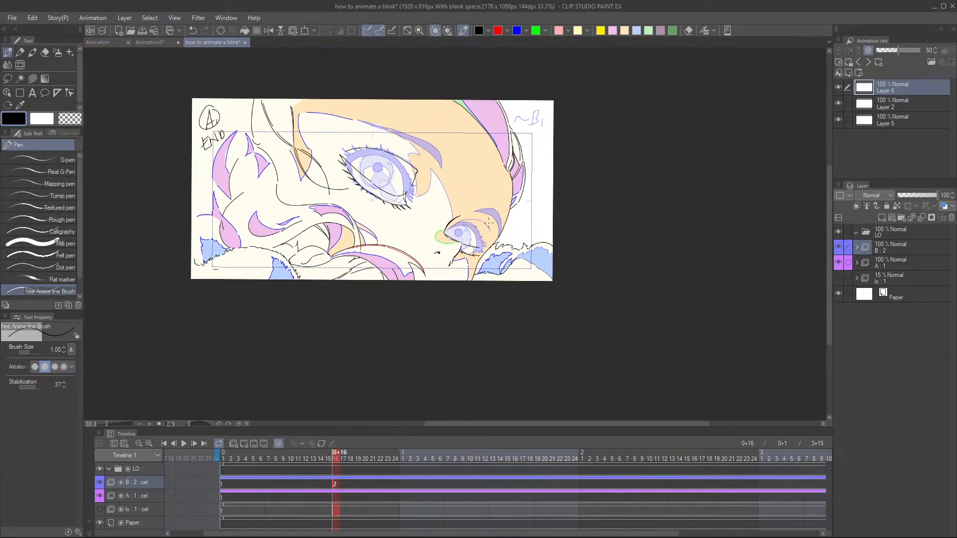
pyautogui.scroll(3, 451, 243)
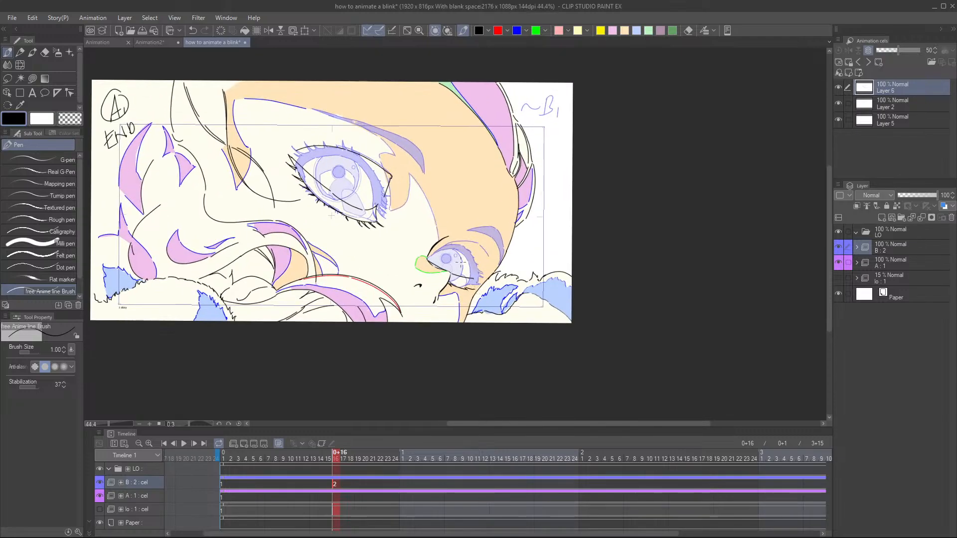
pyautogui.scroll(1, 475, 281)
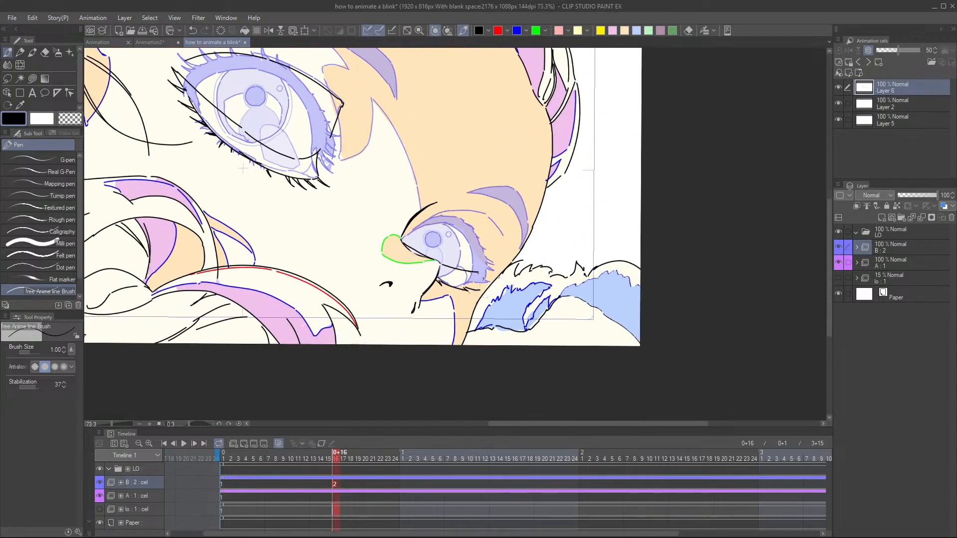
pyautogui.moveTo(479, 280); pyautogui.dragTo(487, 298)
pyautogui.moveTo(474, 254); pyautogui.dragTo(477, 257)
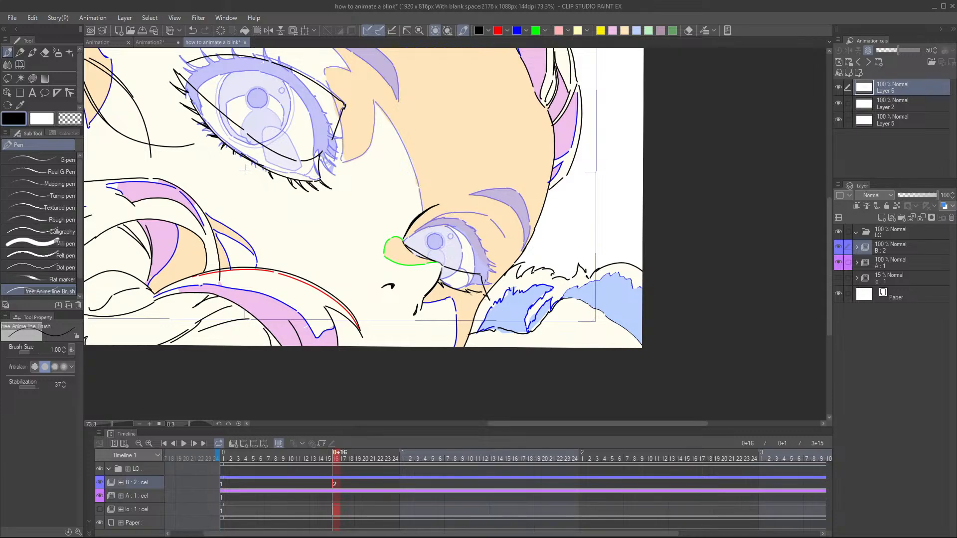
# - Draw the eyelid crease line rising from the small eye's outer corner and reinforce the outer part of the closed lid line
pyautogui.moveTo(483, 287); pyautogui.dragTo(495, 241)
pyautogui.hotkey('ctrl', 'z')
pyautogui.moveTo(484, 283); pyautogui.dragTo(498, 238)
pyautogui.hotkey('ctrl', 'z')
pyautogui.moveTo(443, 267); pyautogui.dragTo(479, 279)
pyautogui.press('e')
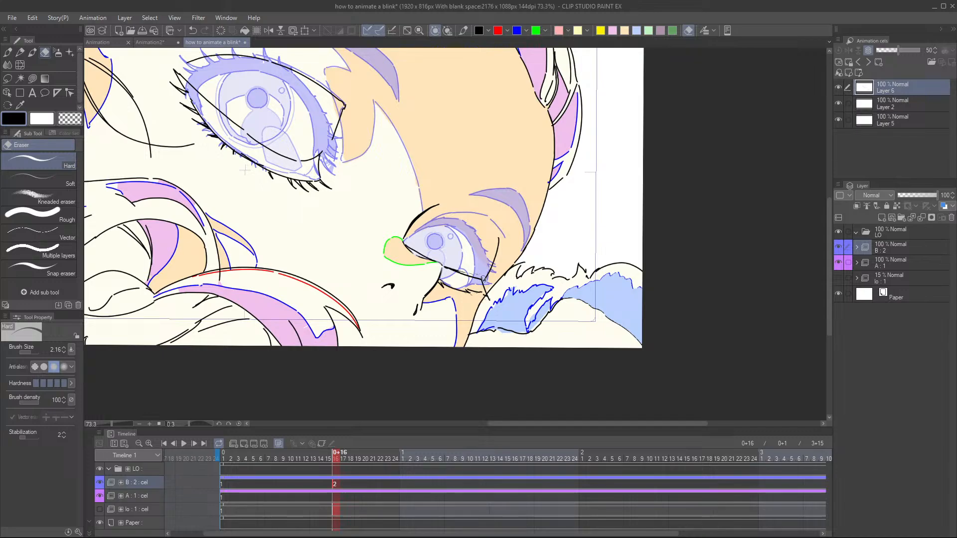
pyautogui.scroll(-4, 495, 230)
pyautogui.press('p')
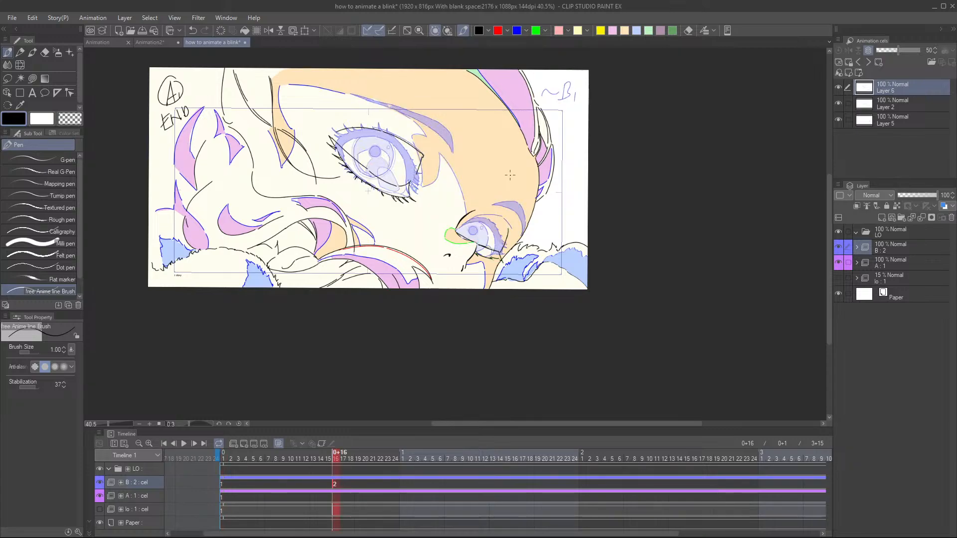
# - Label the closed-eye cel "~B4" by hand in the upper margin, beside the head
pyautogui.scroll(1, 510, 174)
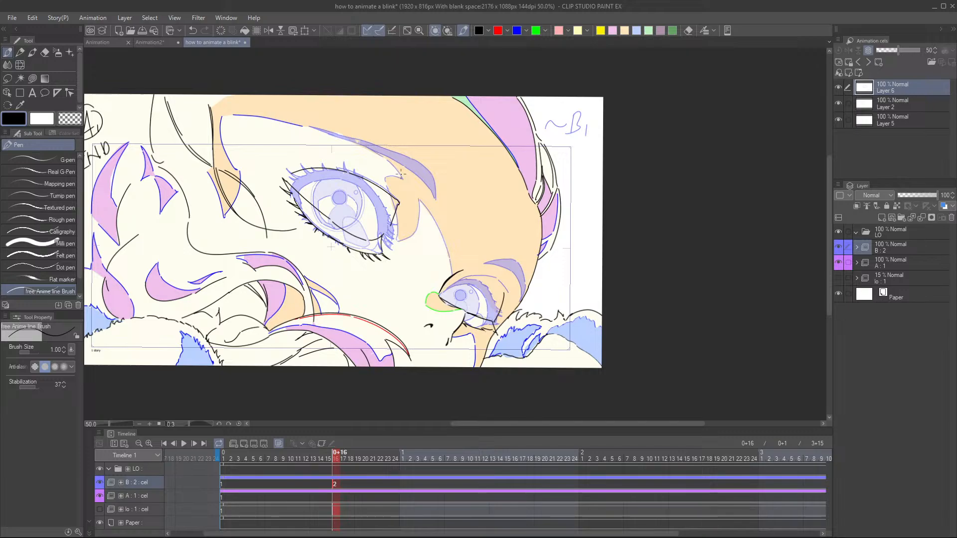
pyautogui.moveTo(571, 111); pyautogui.dragTo(564, 135)
pyautogui.moveTo(586, 128)
pyautogui.mouseDown()
pyautogui.moveTo(583, 139)
pyautogui.moveTo(594, 138)
pyautogui.mouseUp()
pyautogui.moveTo(591, 129)
pyautogui.mouseDown()
pyautogui.moveTo(592, 146)
pyautogui.moveTo(557, 125)
pyautogui.moveTo(567, 125)
pyautogui.mouseUp()
pyautogui.scroll(-3, 600, 85)
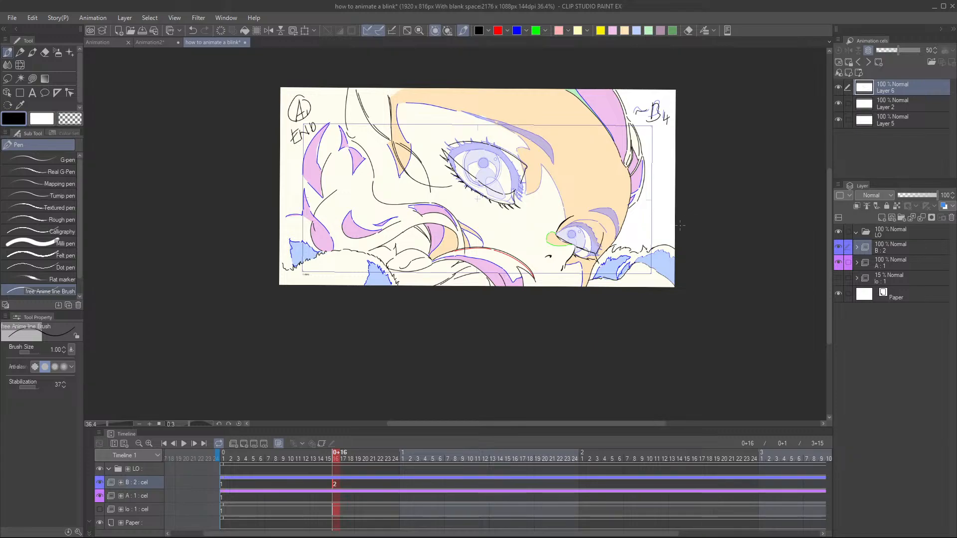
# - Draw the lower edge of the large eye's eyebrow slightly beneath the original brow, from its thin tip to the inner end
pyautogui.moveTo(528, 241); pyautogui.dragTo(485, 279)
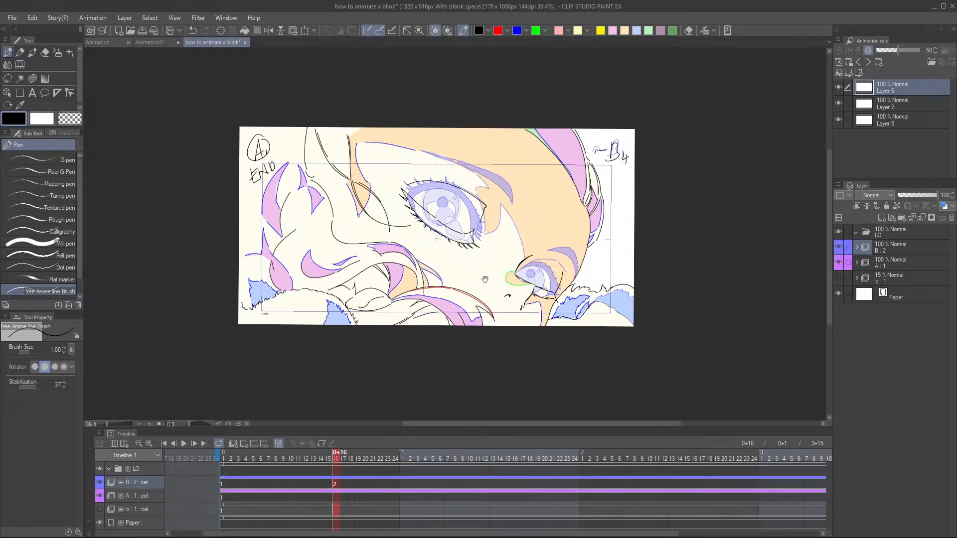
pyautogui.moveTo(486, 208); pyautogui.dragTo(407, 229)
pyautogui.scroll(5, 407, 229)
pyautogui.scroll(2, 417, 167)
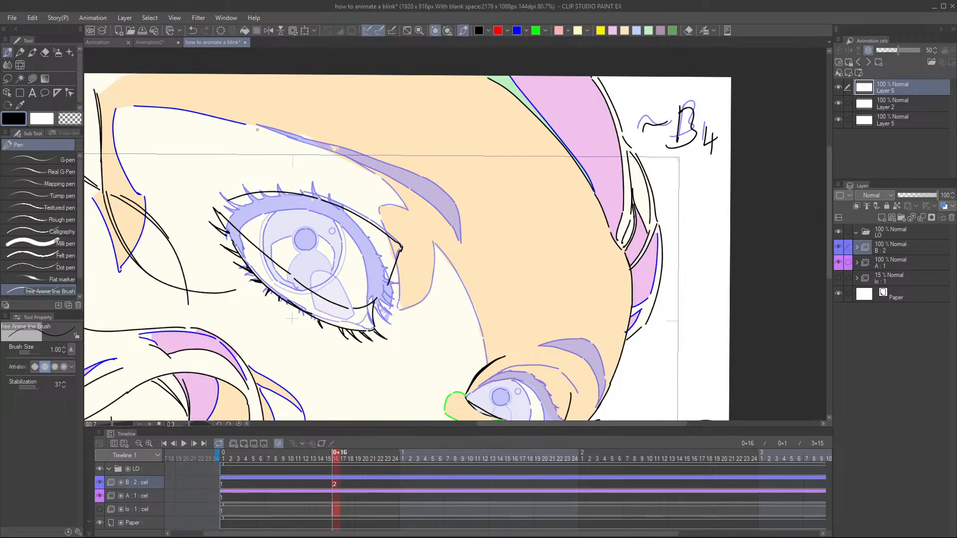
pyautogui.moveTo(258, 130); pyautogui.dragTo(345, 170)
pyautogui.hotkey('ctrl', 'z')
pyautogui.moveTo(259, 132); pyautogui.dragTo(361, 171)
pyautogui.hotkey('ctrl', 'z')
pyautogui.moveTo(259, 128)
pyautogui.mouseDown()
pyautogui.moveTo(349, 165)
pyautogui.moveTo(333, 195)
pyautogui.mouseUp()
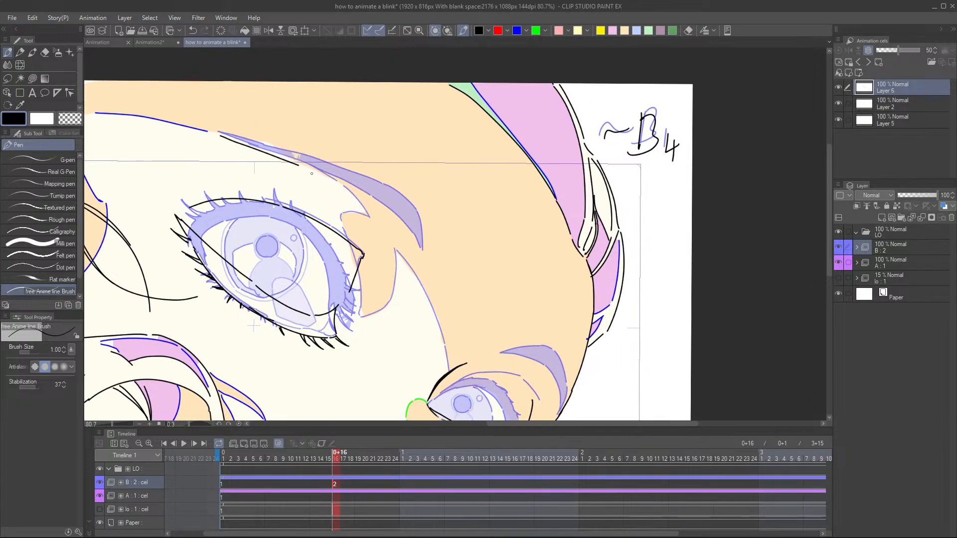
pyautogui.moveTo(299, 165); pyautogui.dragTo(353, 190)
pyautogui.hotkey('ctrl', 'z')
pyautogui.moveTo(304, 167); pyautogui.dragTo(394, 227)
pyautogui.hotkey('ctrl', 'z')
pyautogui.moveTo(302, 167); pyautogui.dragTo(399, 227)
pyautogui.moveTo(398, 229); pyautogui.dragTo(415, 252)
# - Draw the lower edge of the small eye's eyebrow as an arc slightly beneath the original brow
pyautogui.scroll(-3, 405, 223)
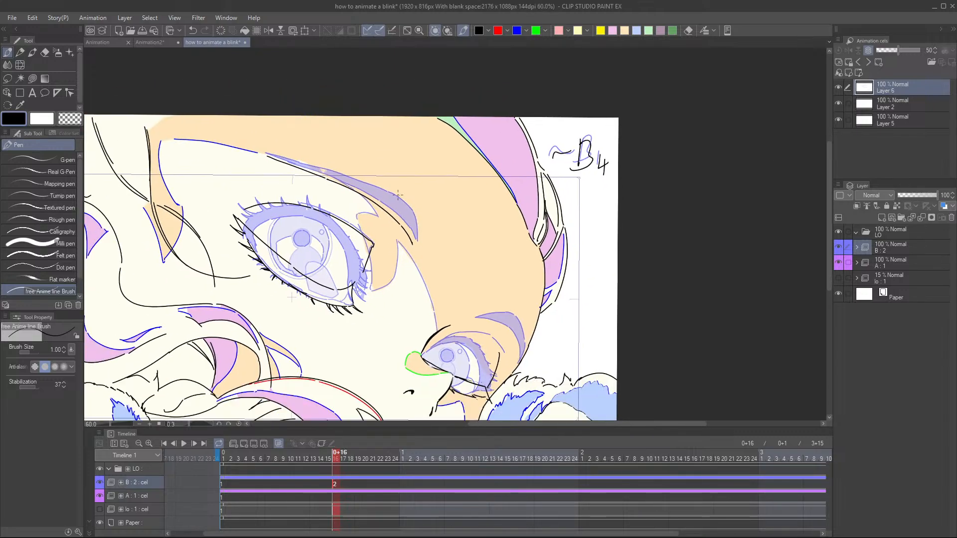
pyautogui.moveTo(509, 283); pyautogui.dragTo(493, 237)
pyautogui.scroll(2, 498, 259)
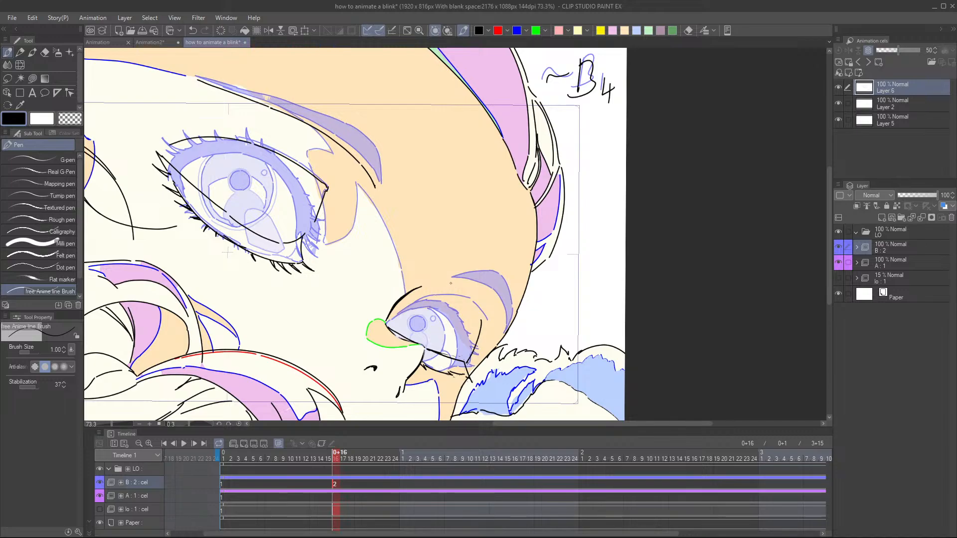
pyautogui.moveTo(451, 282)
pyautogui.mouseDown()
pyautogui.moveTo(486, 288)
pyautogui.moveTo(500, 304)
pyautogui.moveTo(482, 286)
pyautogui.moveTo(496, 295)
pyautogui.moveTo(487, 194)
pyautogui.moveTo(498, 259)
pyautogui.mouseUp()
pyautogui.hotkey('ctrl', 'z')
pyautogui.hotkey('ctrl', 'z')
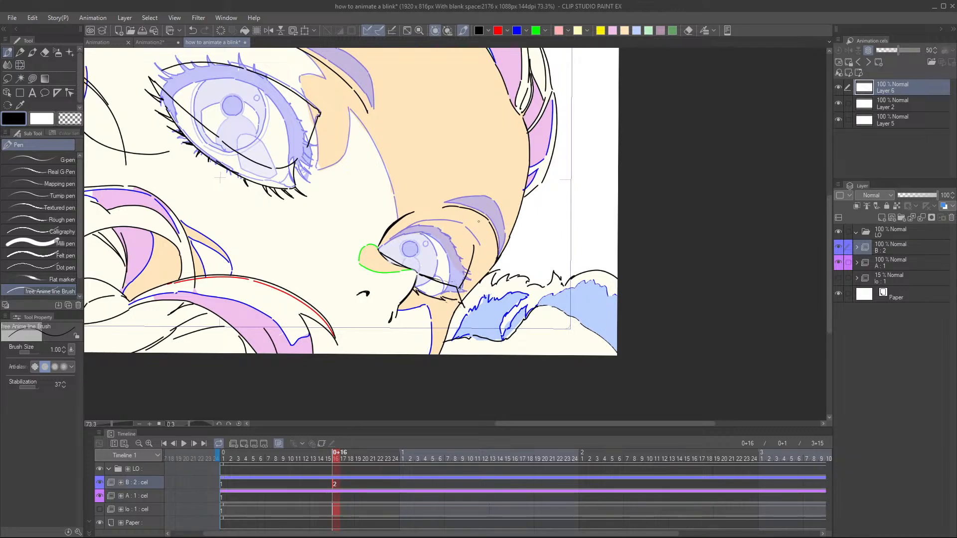
pyautogui.scroll(-5, 479, 222)
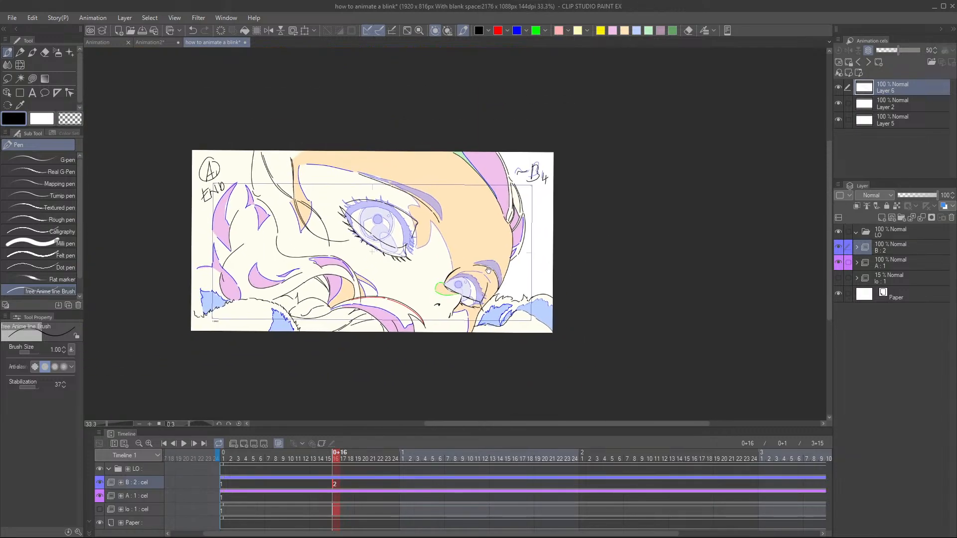
# - Draw the inner end and upper edge of the large eye's lowered eyebrow to close its shape
pyautogui.scroll(4, 488, 270)
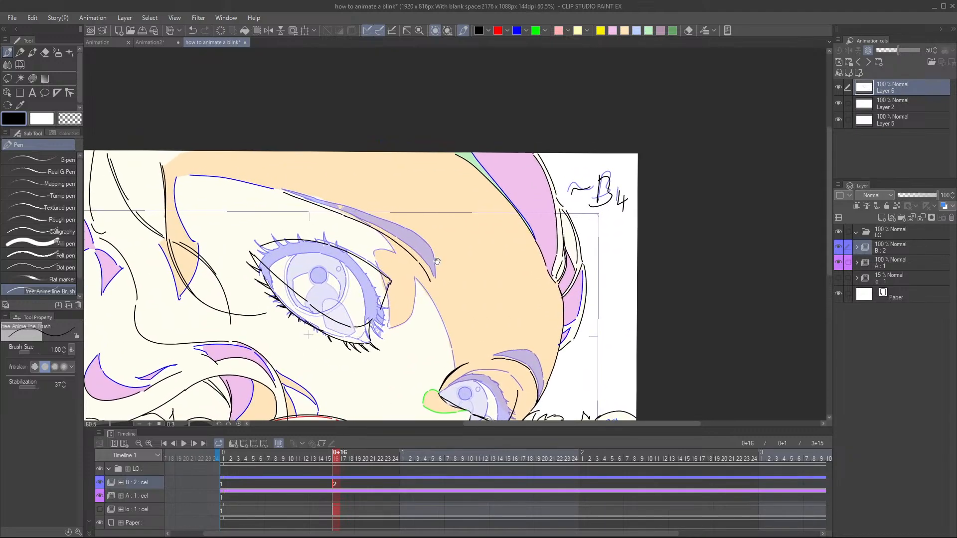
pyautogui.scroll(2, 436, 261)
pyautogui.moveTo(423, 247); pyautogui.dragTo(428, 284)
pyautogui.hotkey('ctrl', 'z')
pyautogui.moveTo(423, 248); pyautogui.dragTo(427, 288)
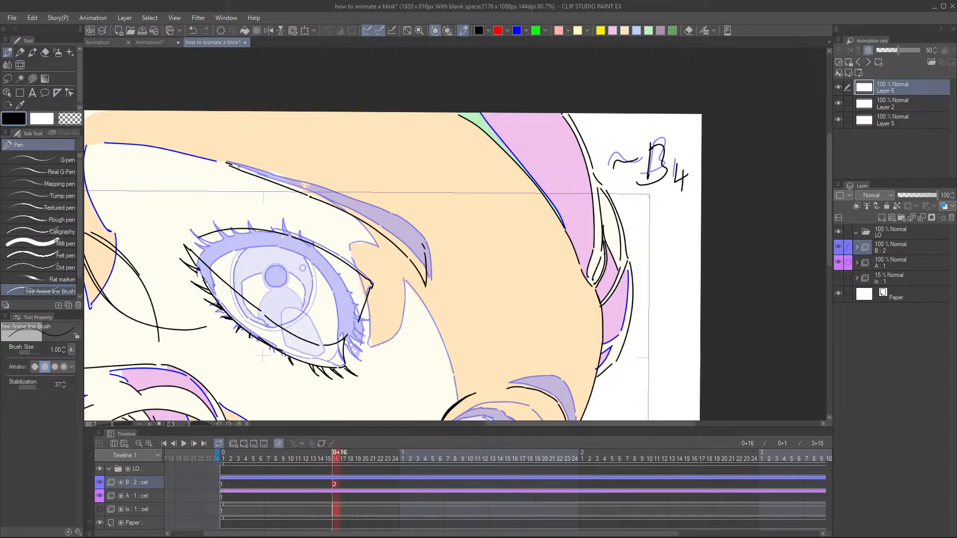
pyautogui.moveTo(239, 167); pyautogui.dragTo(375, 213)
pyautogui.hotkey('ctrl', 'z')
pyautogui.moveTo(309, 186); pyautogui.dragTo(421, 242)
# - Draw the upper edge of the small eye's lowered eyebrow and bring it down to the outer end
pyautogui.moveTo(543, 295); pyautogui.dragTo(527, 220)
pyautogui.scroll(-3, 528, 222)
pyautogui.scroll(2, 526, 290)
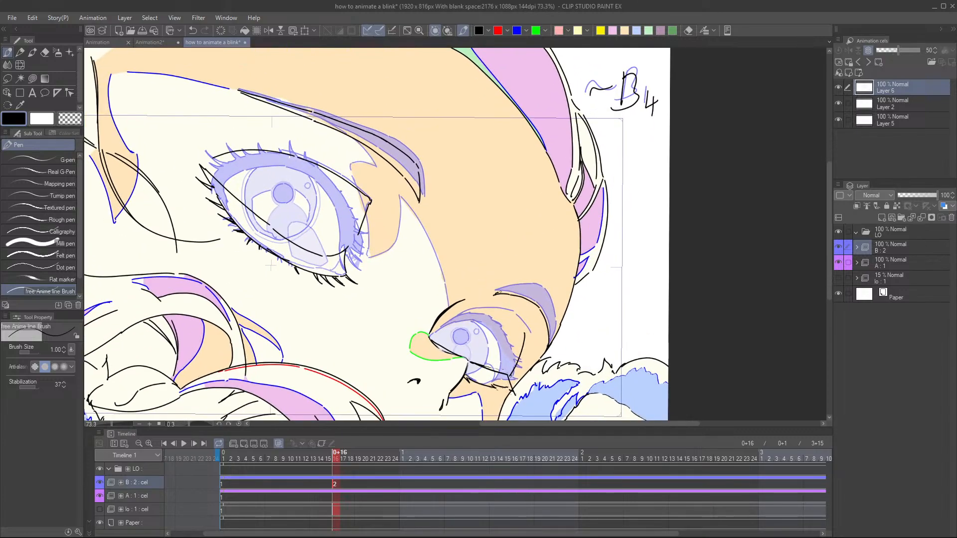
pyautogui.scroll(-3, 518, 288)
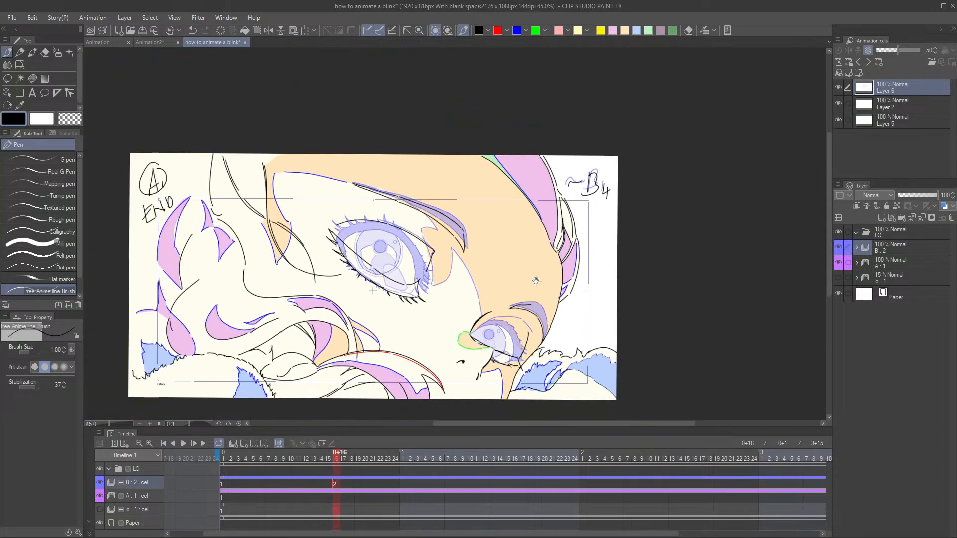
pyautogui.moveTo(535, 281); pyautogui.dragTo(503, 239)
pyautogui.scroll(3, 525, 239)
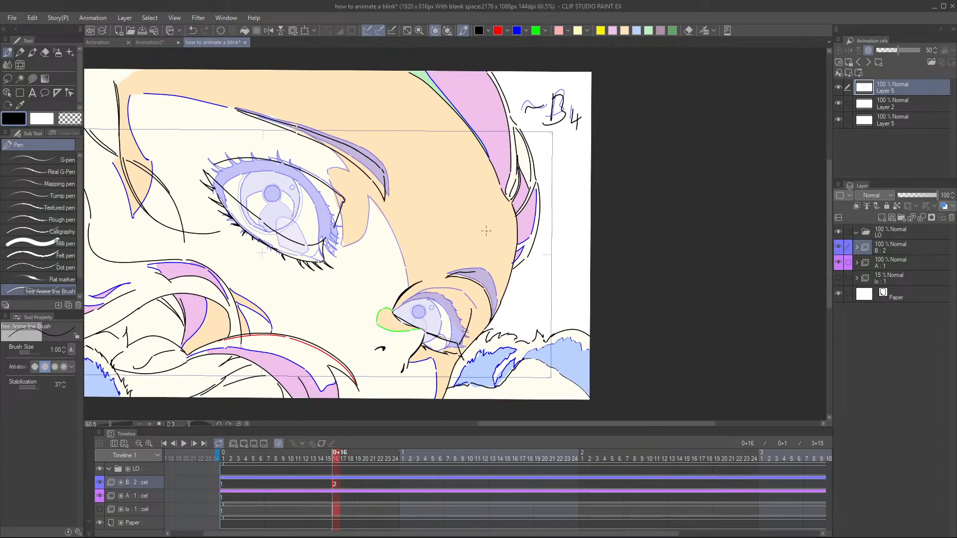
pyautogui.scroll(2, 467, 302)
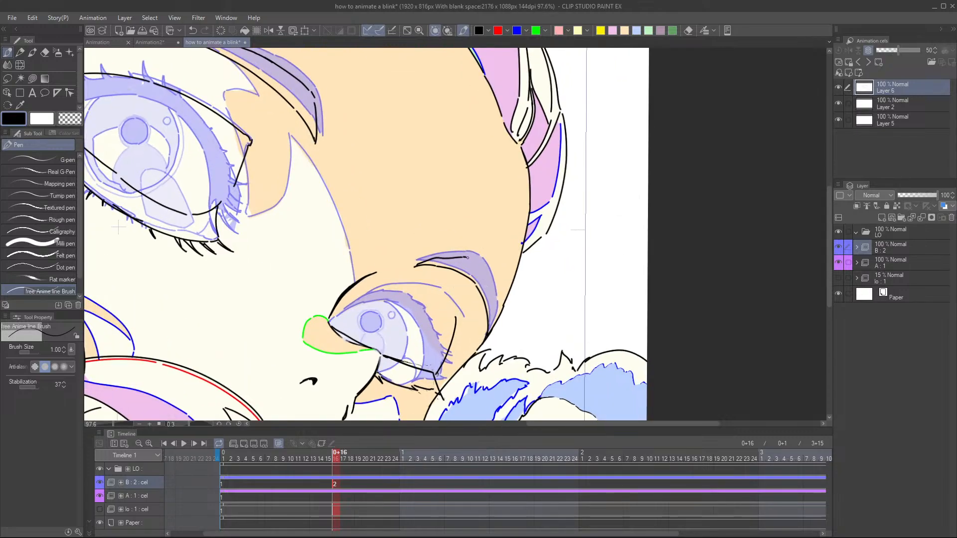
pyautogui.moveTo(467, 257)
pyautogui.mouseDown()
pyautogui.moveTo(488, 275)
pyautogui.moveTo(494, 323)
pyautogui.mouseUp()
pyautogui.hotkey('ctrl', 'z')
pyautogui.moveTo(482, 266); pyautogui.dragTo(489, 333)
pyautogui.scroll(-2, 496, 288)
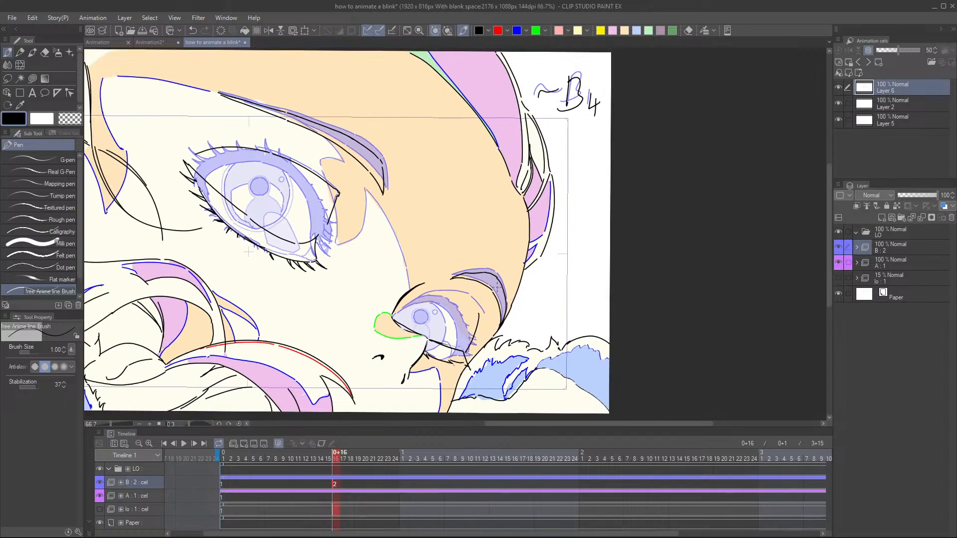
# - Flip between the open-eye and closed-eye B cels, with and without onion skin, to compare the eyes and eyebrows
pyautogui.scroll(-2, 497, 288)
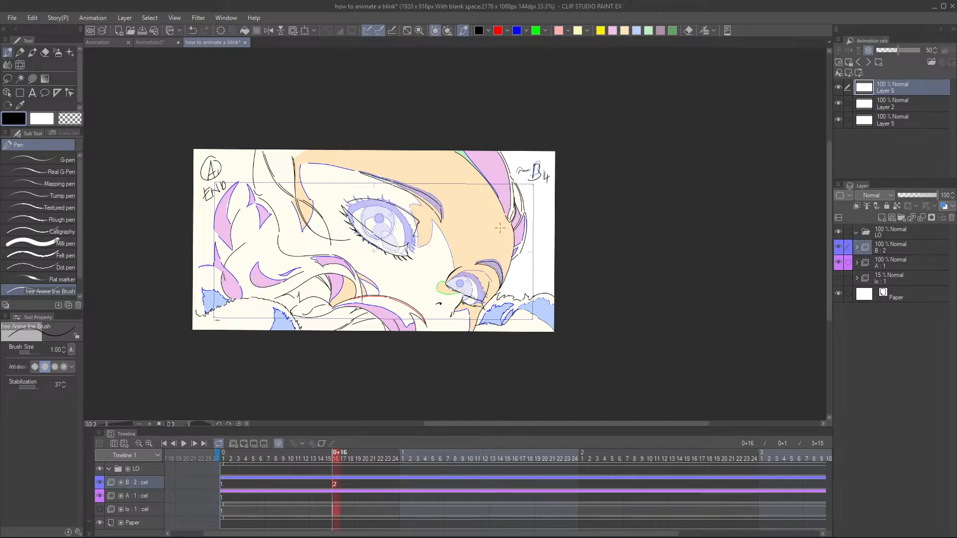
pyautogui.press(',')
pyautogui.press('.')
pyautogui.press(',')
pyautogui.press('.')
pyautogui.press(',')
pyautogui.press('.')
pyautogui.click(279, 444)
pyautogui.press(',')
pyautogui.press('.')
pyautogui.press(',')
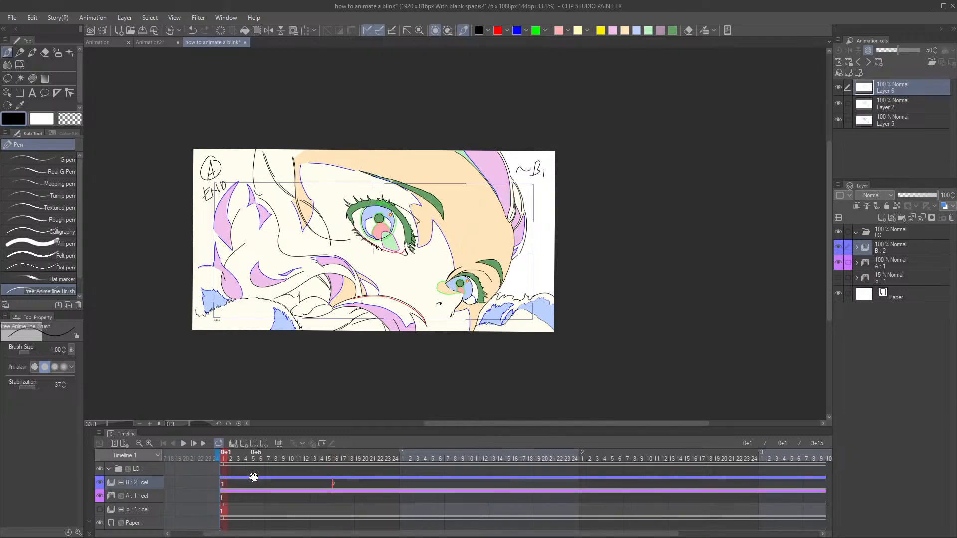
# - Flip repeatedly between frames 1 and 16 to check the open-eye and closed-eye poses, and save the file
pyautogui.press('.')
pyautogui.press(',')
pyautogui.press('.')
pyautogui.press(',')
pyautogui.press('.')
pyautogui.press(',')
pyautogui.press('.')
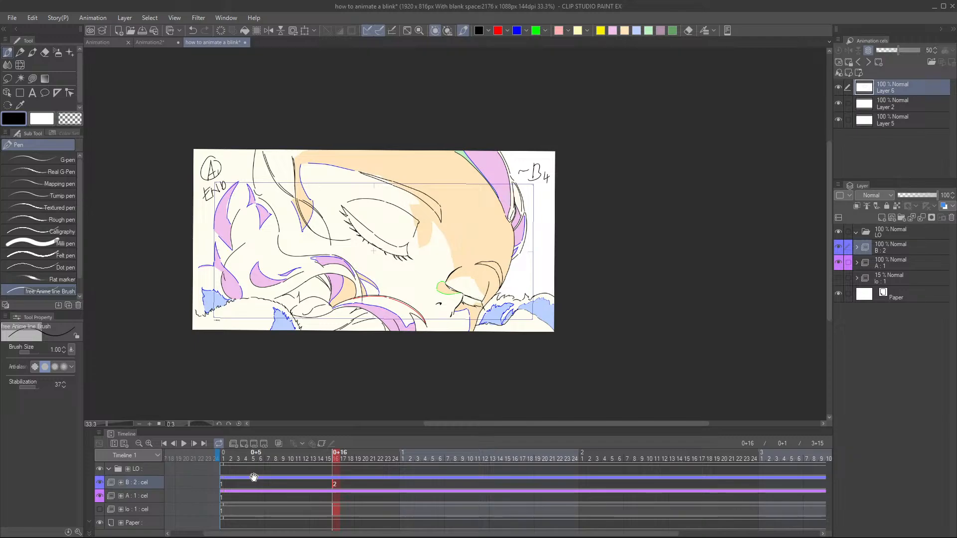
pyautogui.press(',')
pyautogui.press('.')
pyautogui.press(',')
pyautogui.press('.')
pyautogui.hotkey('ctrl', 's')
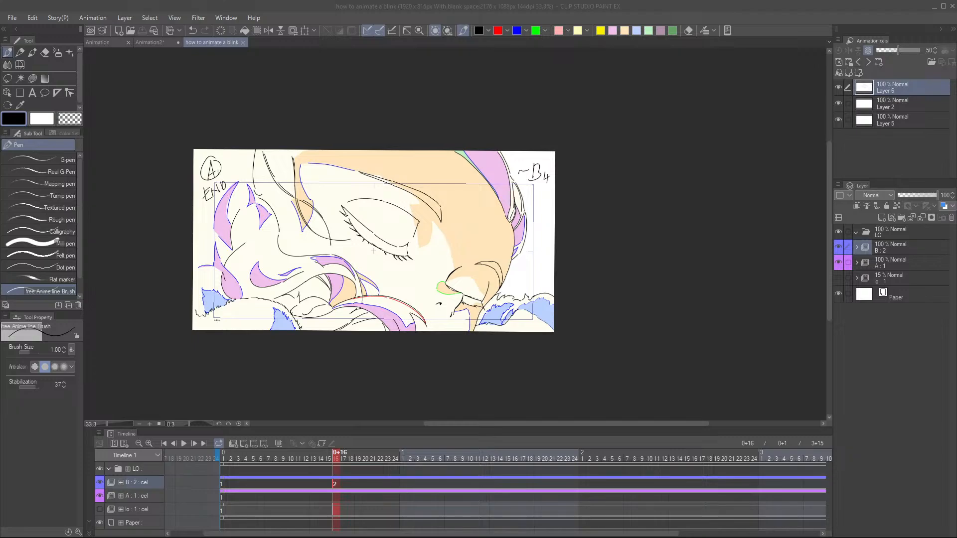
pyautogui.click(542, 17)
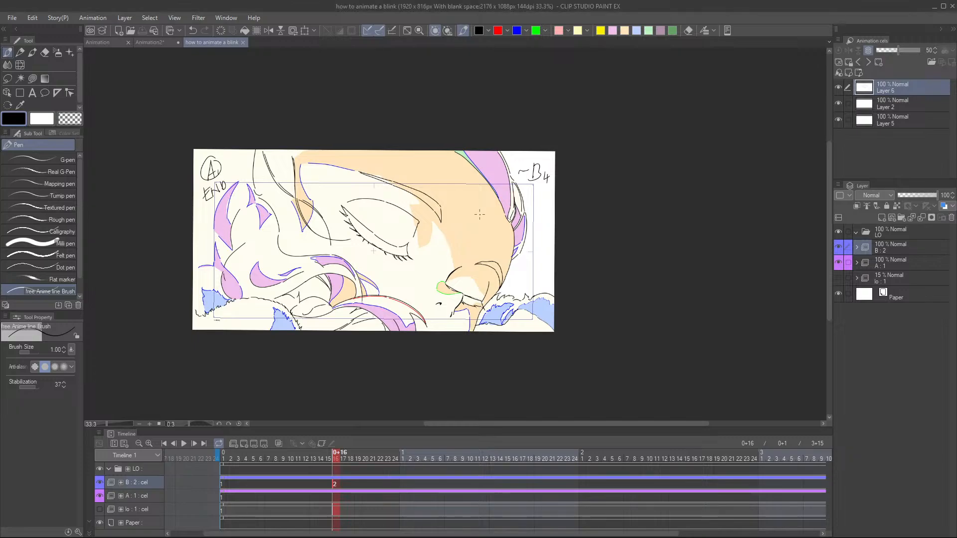
# - With onion skin on, trace the short blue shadow line beneath the large eye's brow on the closed-eye cel
pyautogui.moveTo(464, 230); pyautogui.dragTo(469, 246)
pyautogui.scroll(2, 469, 246)
pyautogui.scroll(2, 468, 245)
pyautogui.click(279, 443)
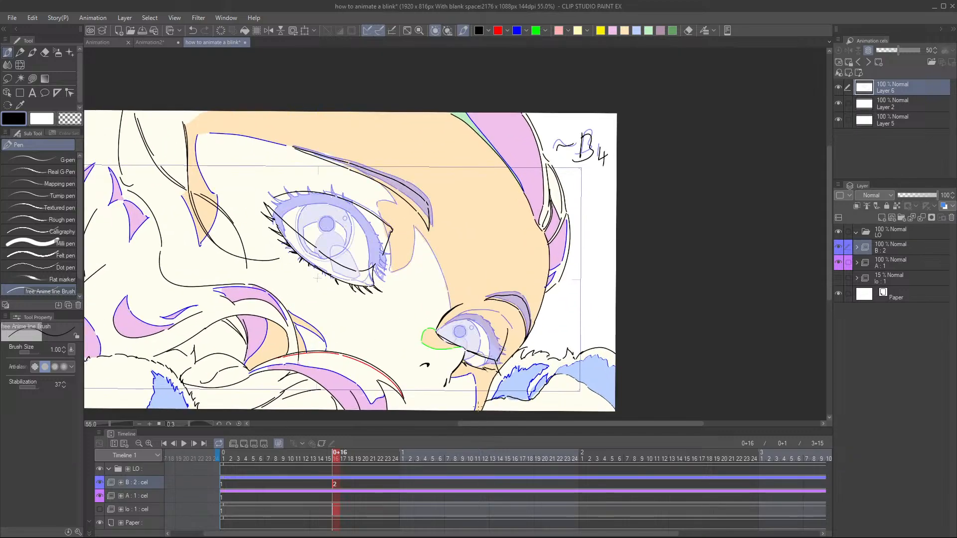
pyautogui.moveTo(403, 217); pyautogui.dragTo(396, 214)
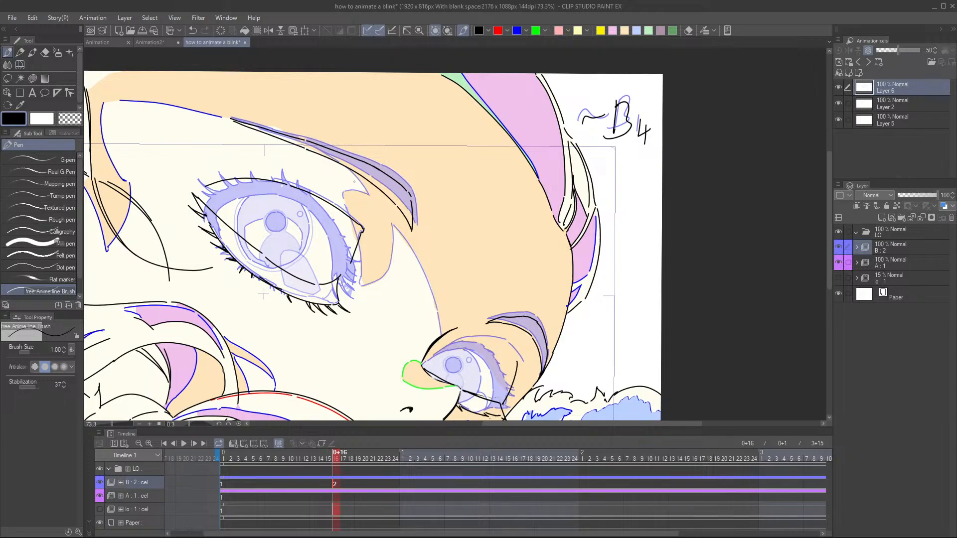
pyautogui.moveTo(350, 172); pyautogui.dragTo(360, 185)
pyautogui.click(516, 31)
pyautogui.hotkey('ctrl', 'z')
pyautogui.moveTo(350, 174); pyautogui.dragTo(366, 191)
pyautogui.hotkey('ctrl', 'z')
pyautogui.moveTo(340, 200); pyautogui.dragTo(346, 210)
# - Trace the blue shadow boundary beside the large eye and down the nose bridge, and save the file
pyautogui.moveTo(357, 242)
pyautogui.mouseDown()
pyautogui.moveTo(359, 282)
pyautogui.moveTo(389, 262)
pyautogui.moveTo(380, 275)
pyautogui.moveTo(390, 254)
pyautogui.moveTo(389, 265)
pyautogui.mouseUp()
pyautogui.hotkey('ctrl', 'z')
pyautogui.moveTo(392, 226); pyautogui.dragTo(439, 330)
pyautogui.hotkey('ctrl', 'z')
pyautogui.moveTo(522, 291); pyautogui.dragTo(533, 253)
pyautogui.scroll(-4, 538, 249)
pyautogui.scroll(-2, 539, 248)
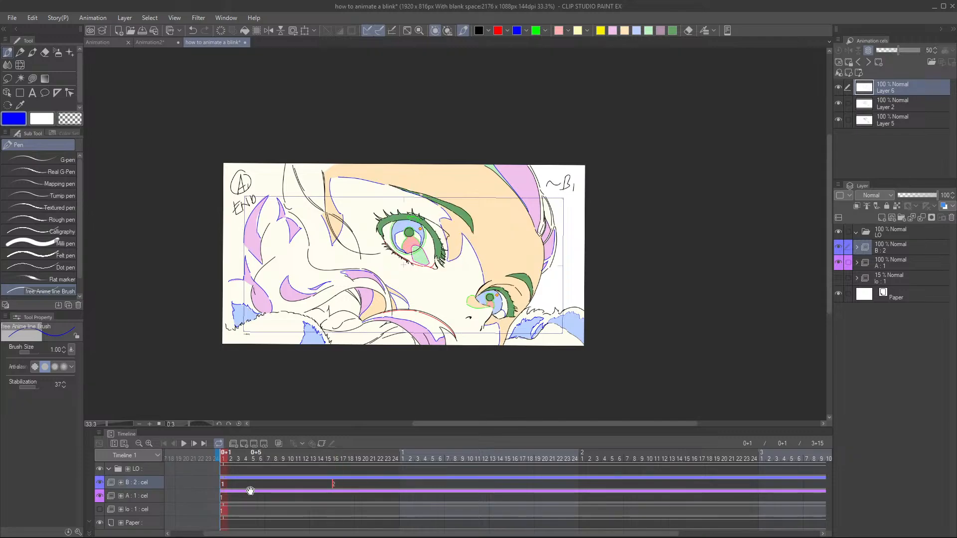
pyautogui.hotkey('ctrl', 's')
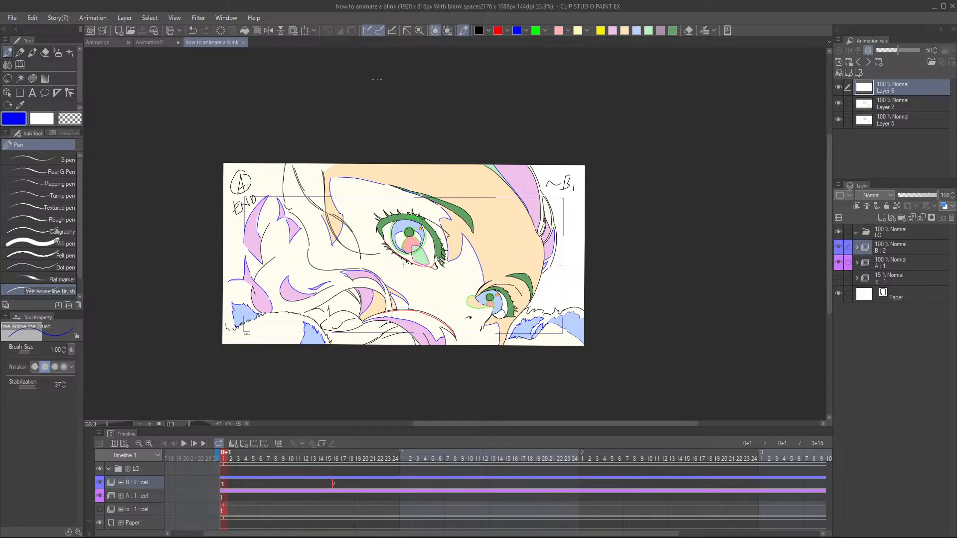
# - Play the animation and flip between the B1 and B4 poses to judge the timing of the blink
pyautogui.scroll(2, 377, 78)
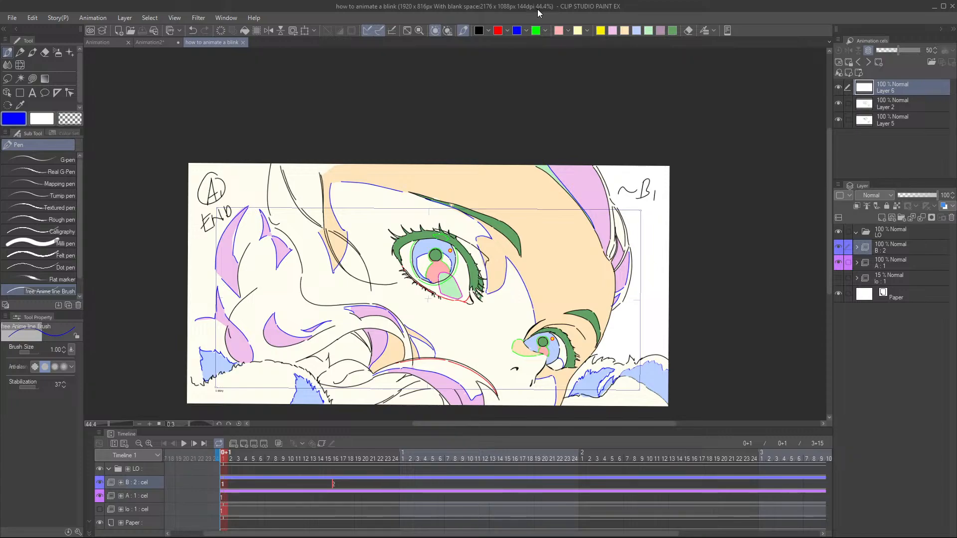
pyautogui.moveTo(527, 275); pyautogui.dragTo(515, 252)
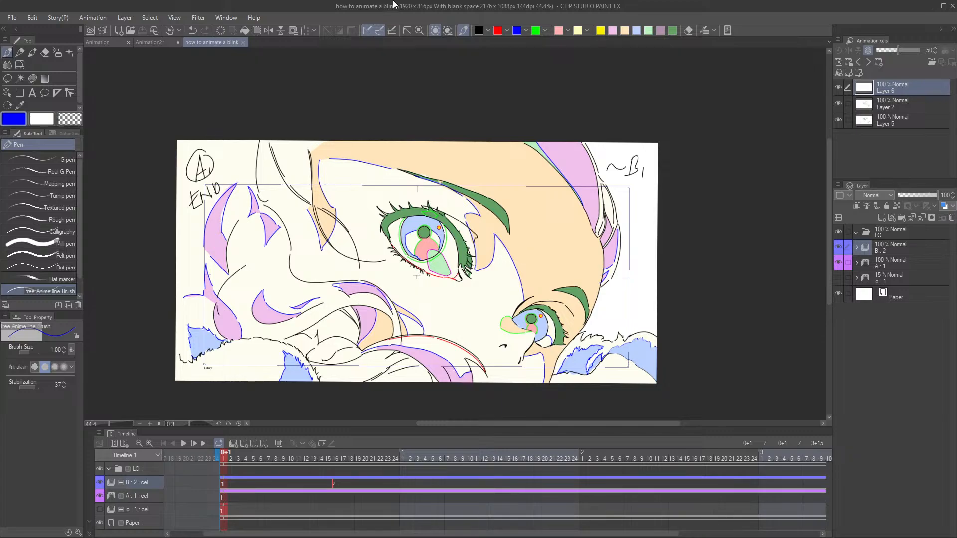
pyautogui.scroll(1, 252, 242)
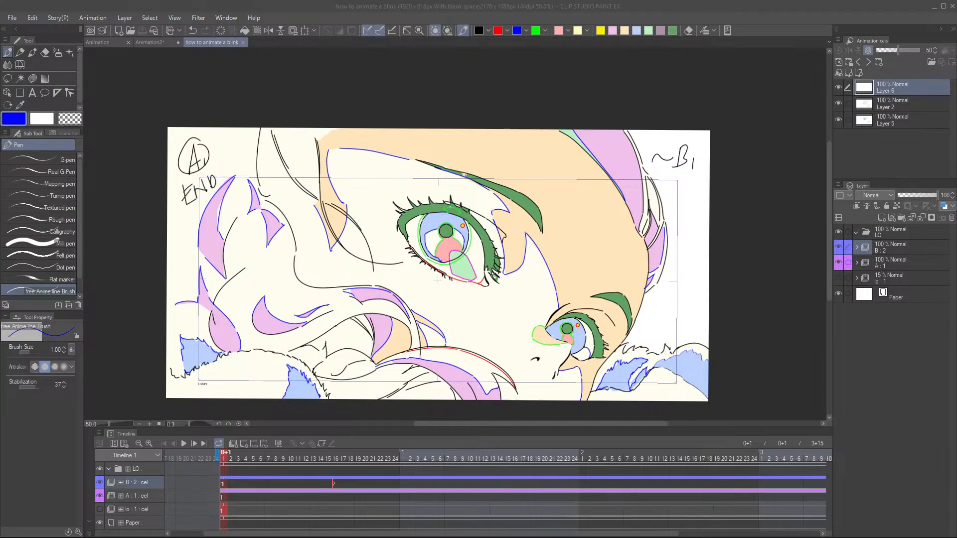
pyautogui.click(333, 485)
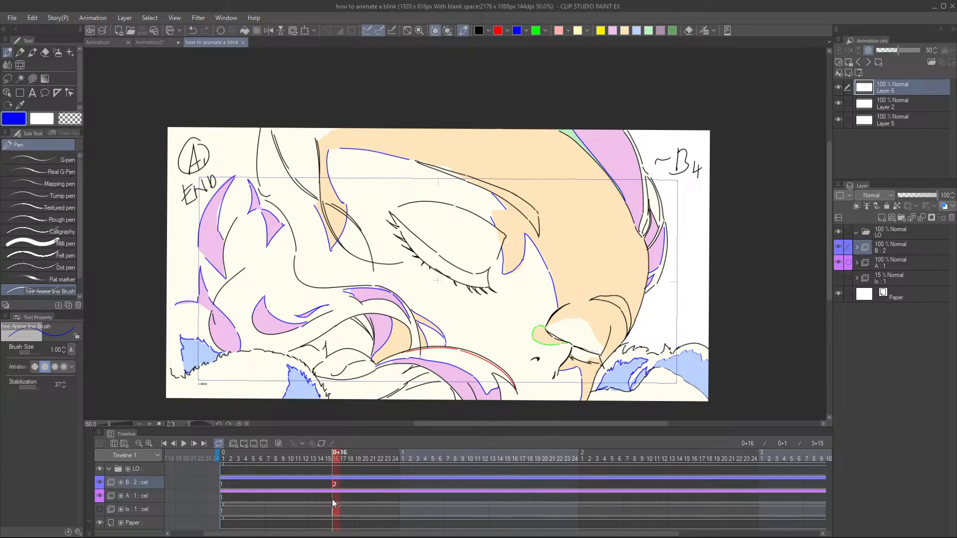
pyautogui.click(183, 444)
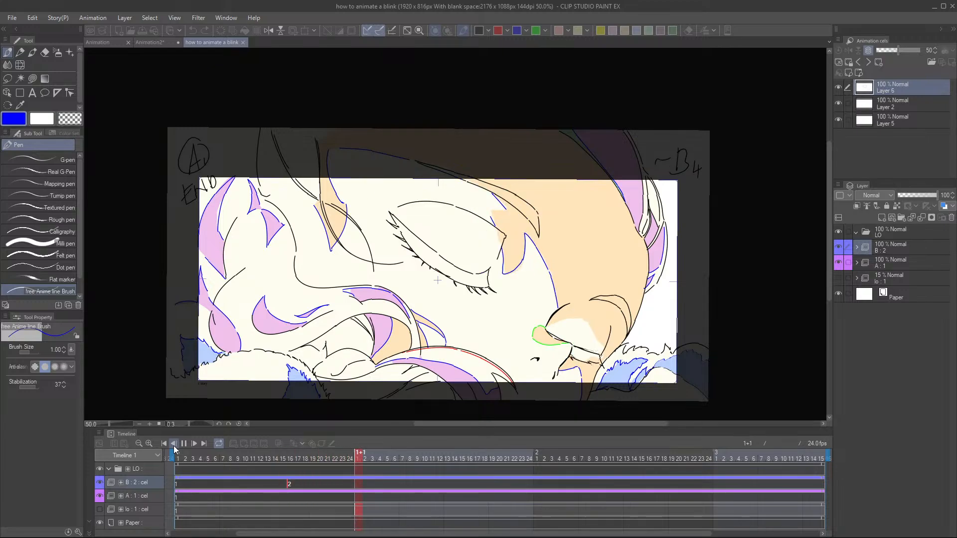
pyautogui.click(185, 444)
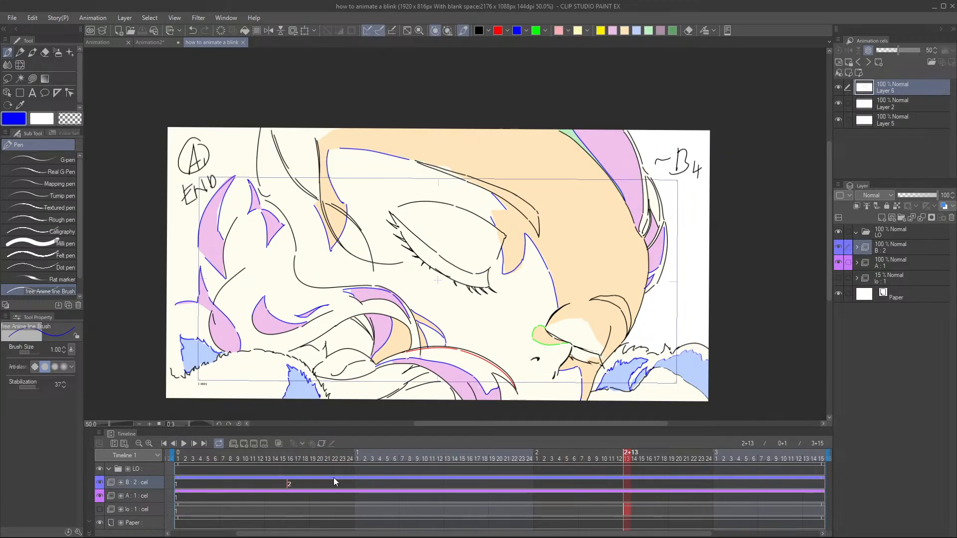
pyautogui.click(289, 484)
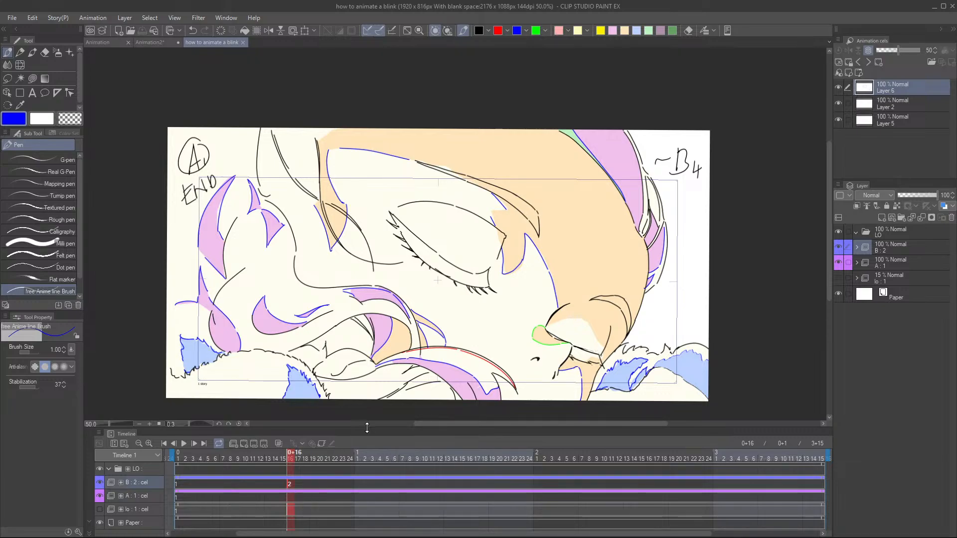
pyautogui.press('Left')
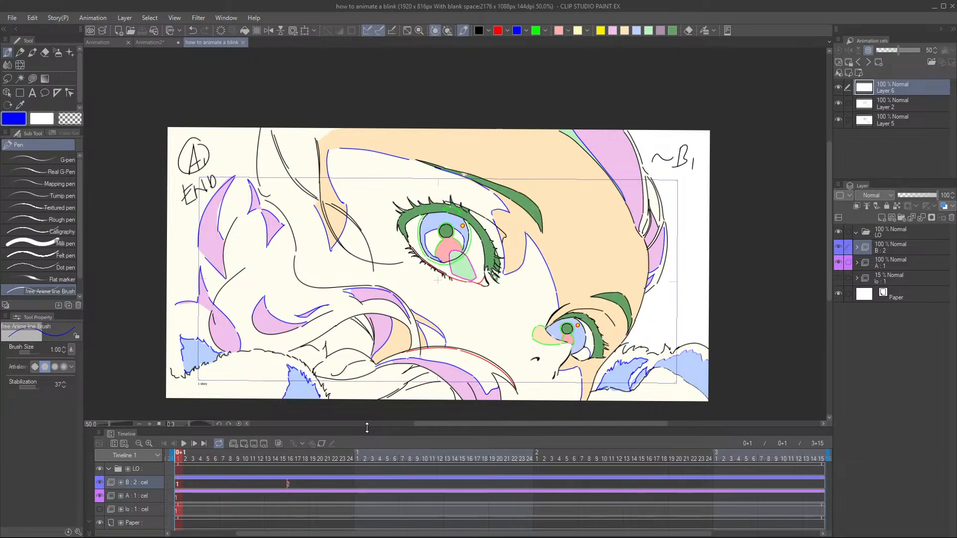
pyautogui.press('Right')
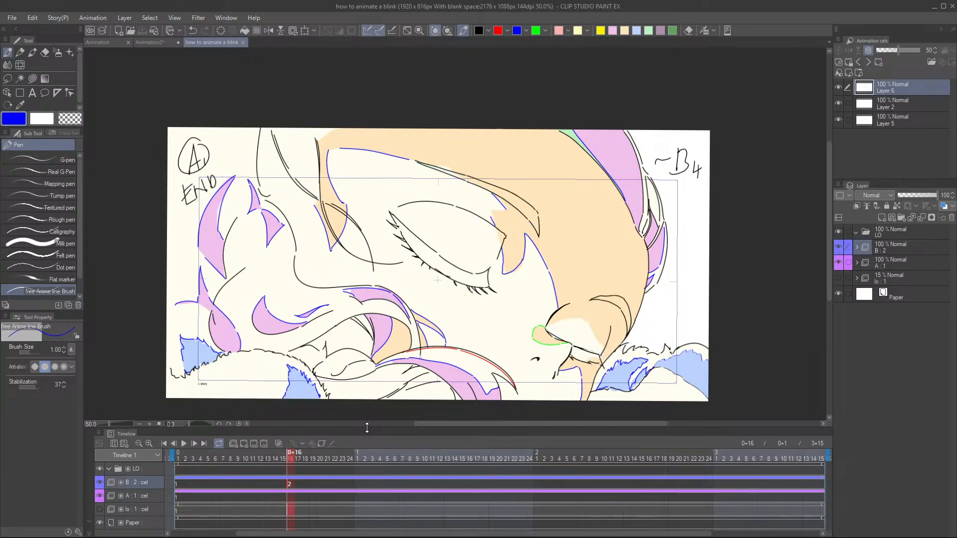
pyautogui.press('Left')
# - Try adding a new B cel at frame 23, turn on onion skin, and undo the new cel
pyautogui.press('Right')
pyautogui.press('Right')
pyautogui.press('Right')
pyautogui.press('Right')
pyautogui.press('Right')
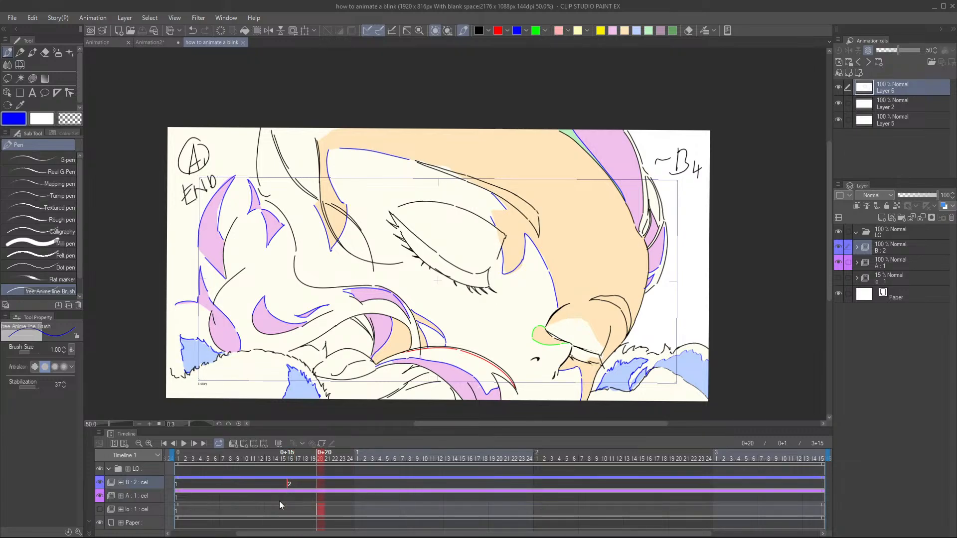
pyautogui.press('Right')
pyautogui.press('Right')
pyautogui.press('Right')
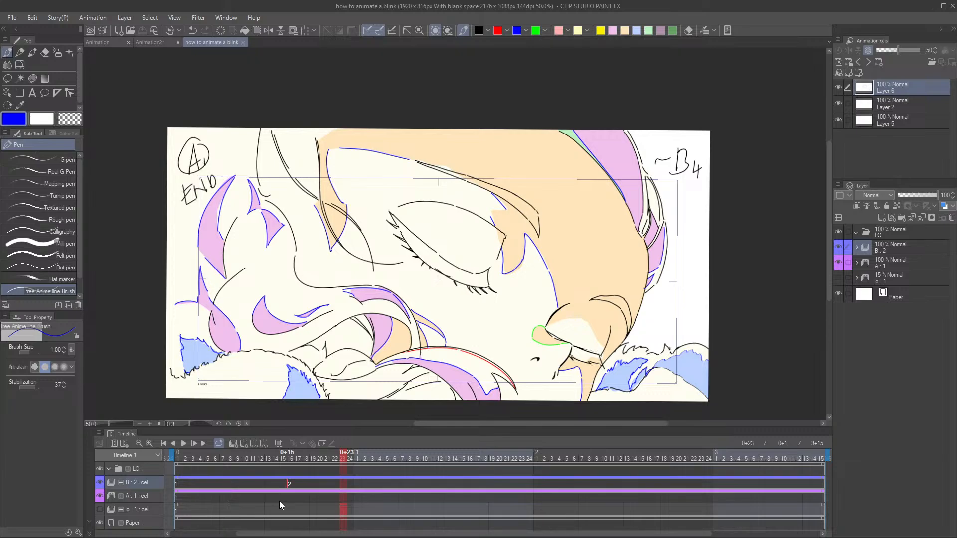
pyautogui.hotkey('alt', 'n')
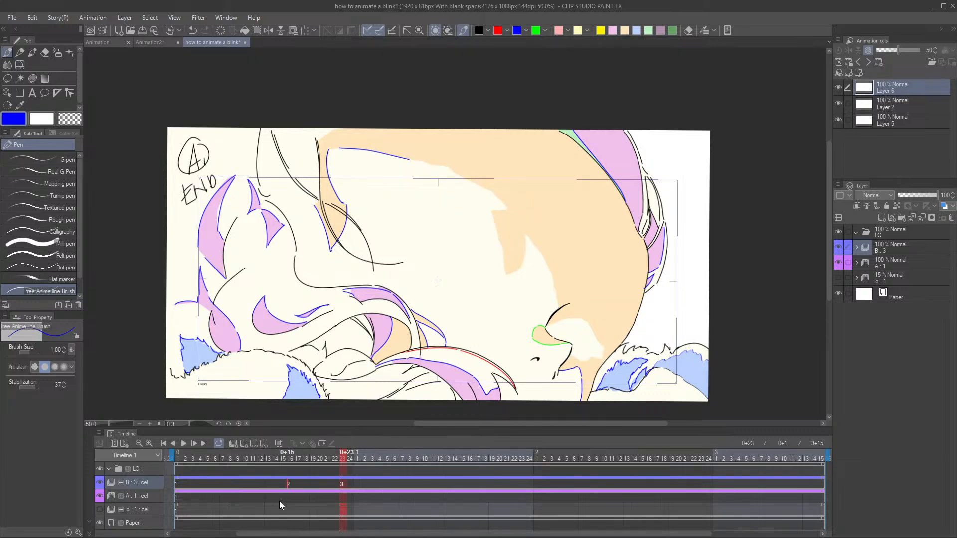
pyautogui.click(277, 444)
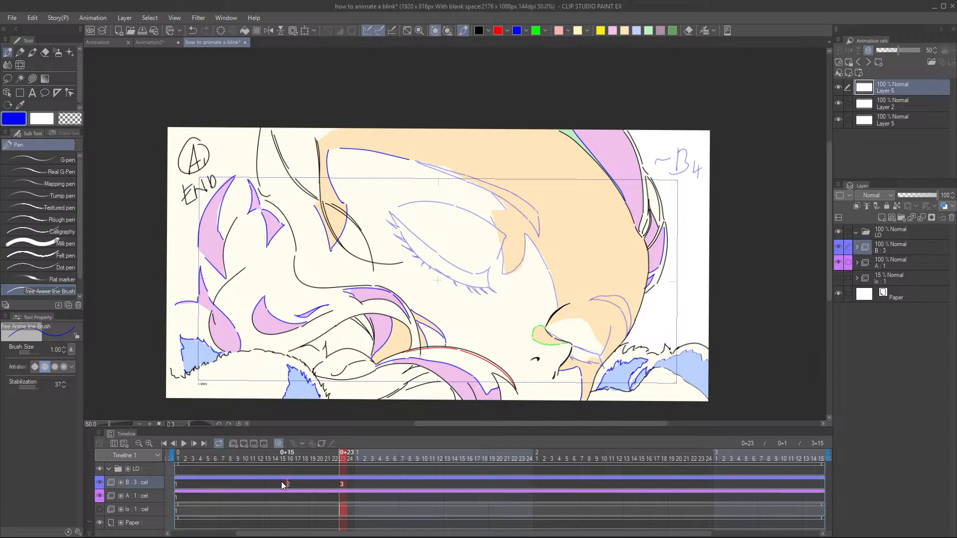
pyautogui.hotkey('ctrl', 'z')
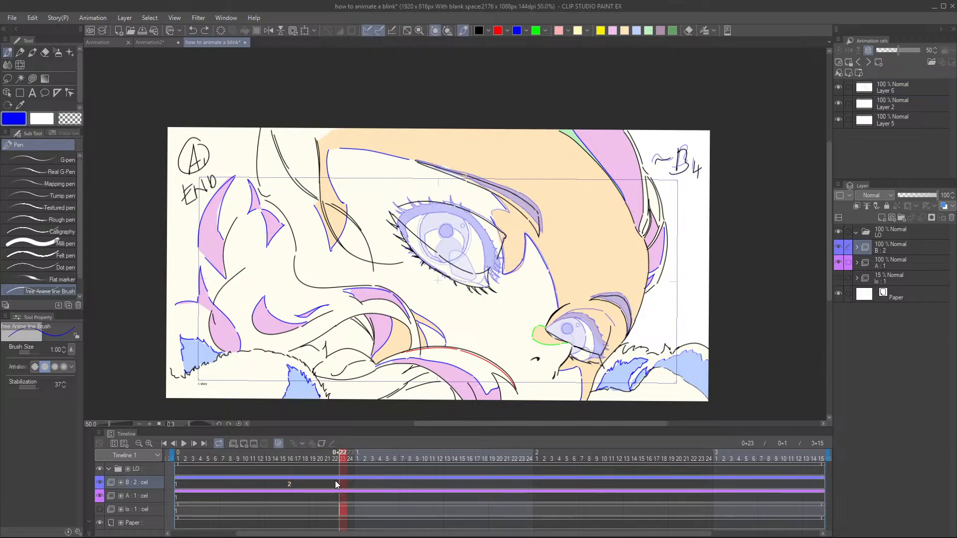
# - Assign the existing open-eye cel 1 to frame 23 of the B track and compare it with the closed-eye frame
pyautogui.click(256, 445)
pyautogui.click(426, 227)
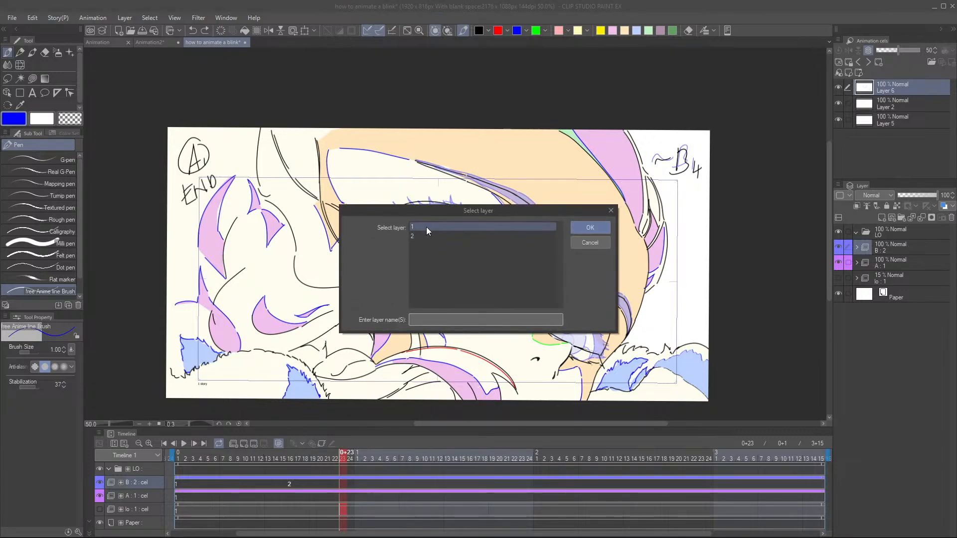
pyautogui.click(589, 228)
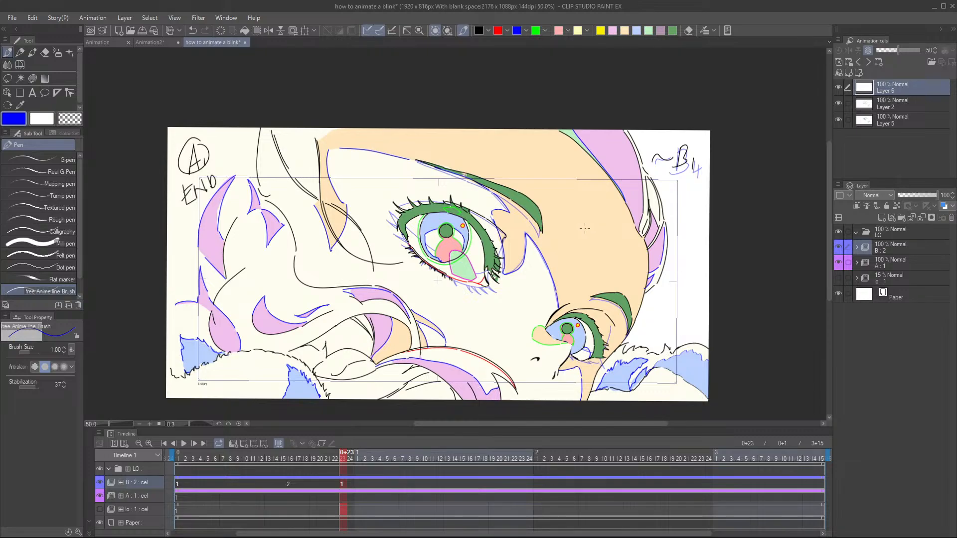
pyautogui.press('Left')
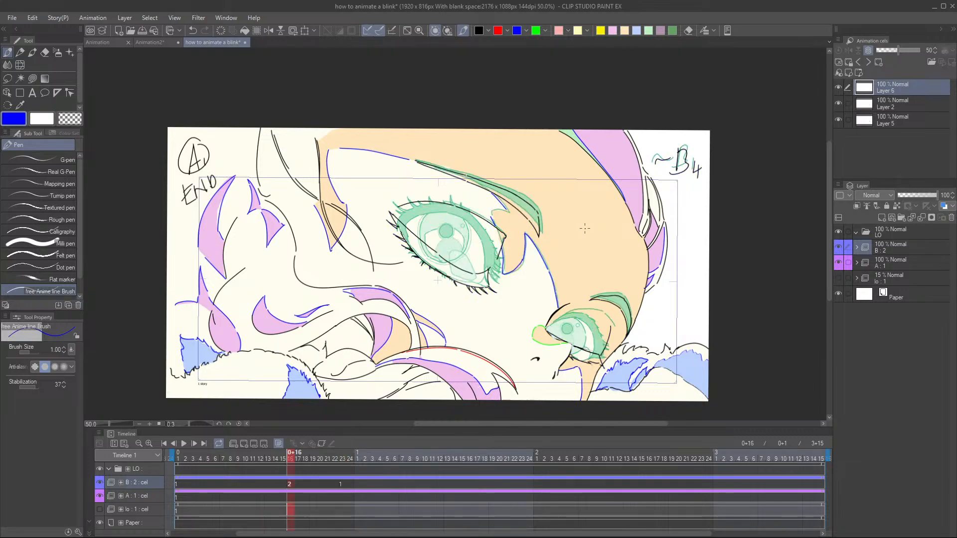
pyautogui.press('Right')
pyautogui.press('Left')
pyautogui.press('Right')
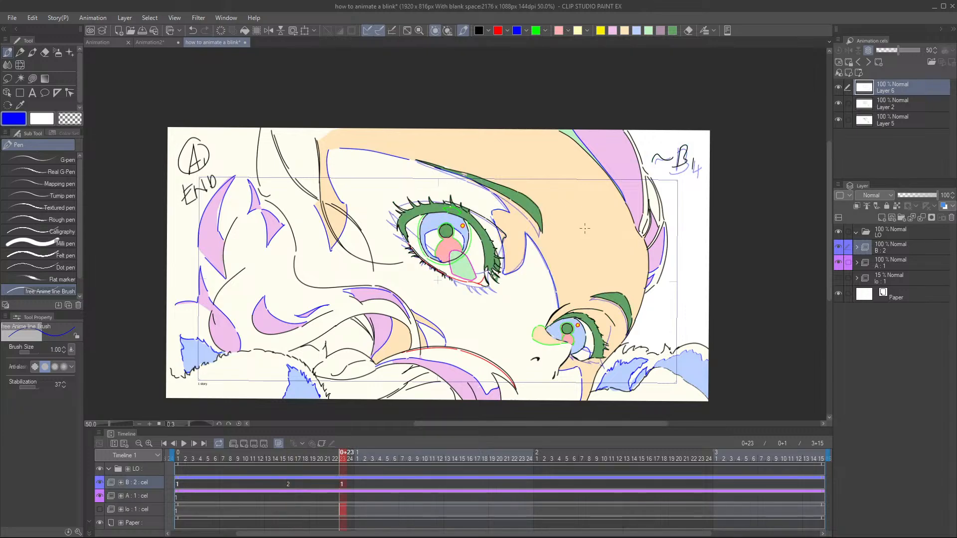
# - Add a new blank B cel at frame 20, between the closed-eye cel and the reopened-eye cel
pyautogui.moveTo(460, 248); pyautogui.dragTo(410, 286)
pyautogui.moveTo(409, 286); pyautogui.dragTo(461, 283)
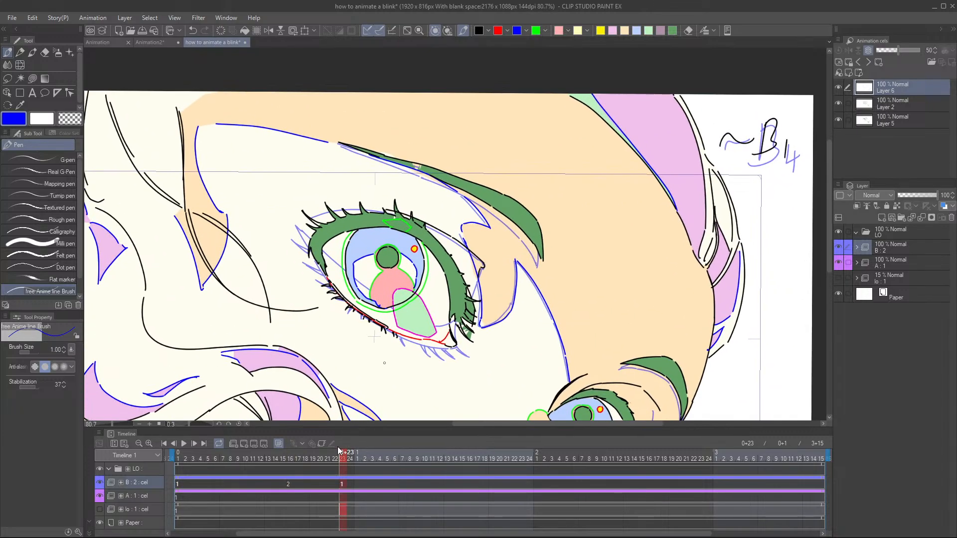
pyautogui.click(342, 483)
pyautogui.press('Left')
pyautogui.press('Left')
pyautogui.press('Left')
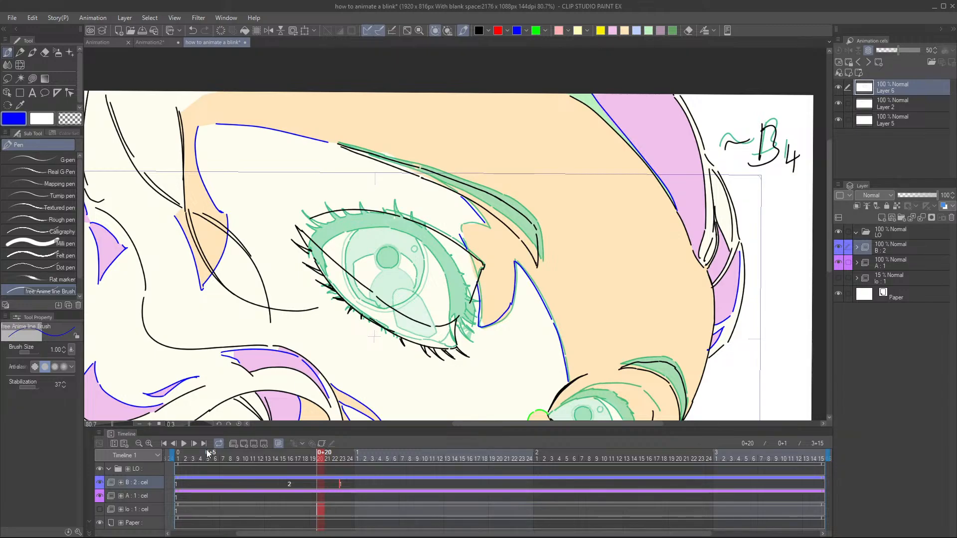
pyautogui.click(244, 444)
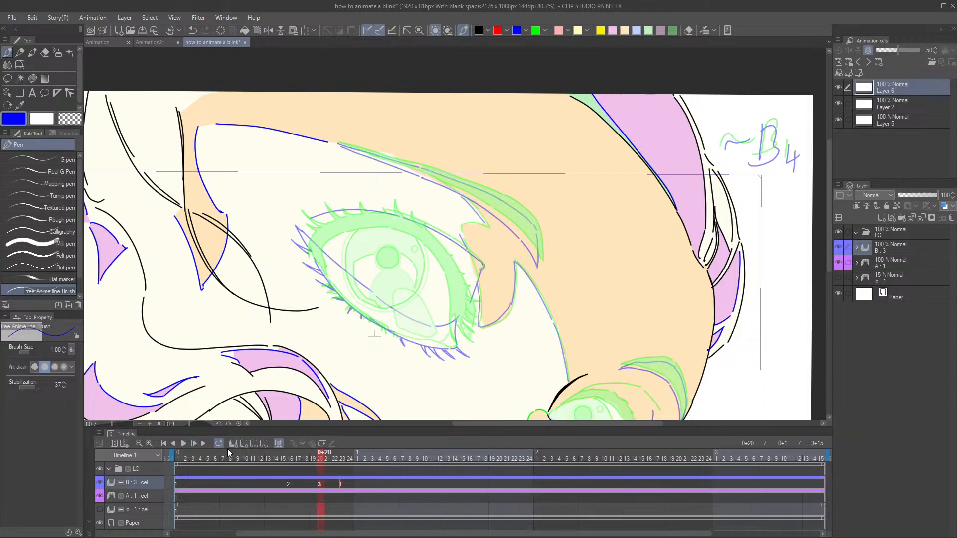
# - Try a short stroke at the large eye's outer corner, undo it, and expand the B folder to show its cels' layers
pyautogui.moveTo(397, 265); pyautogui.dragTo(376, 266)
pyautogui.scroll(3, 376, 266)
pyautogui.moveTo(302, 227); pyautogui.dragTo(269, 220)
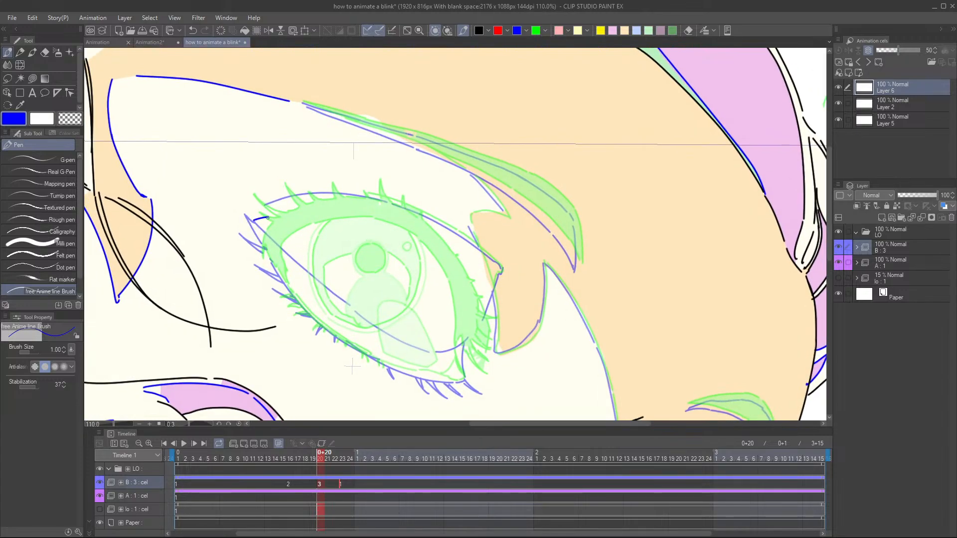
pyautogui.hotkey('ctrl', 'z')
pyautogui.click(856, 247)
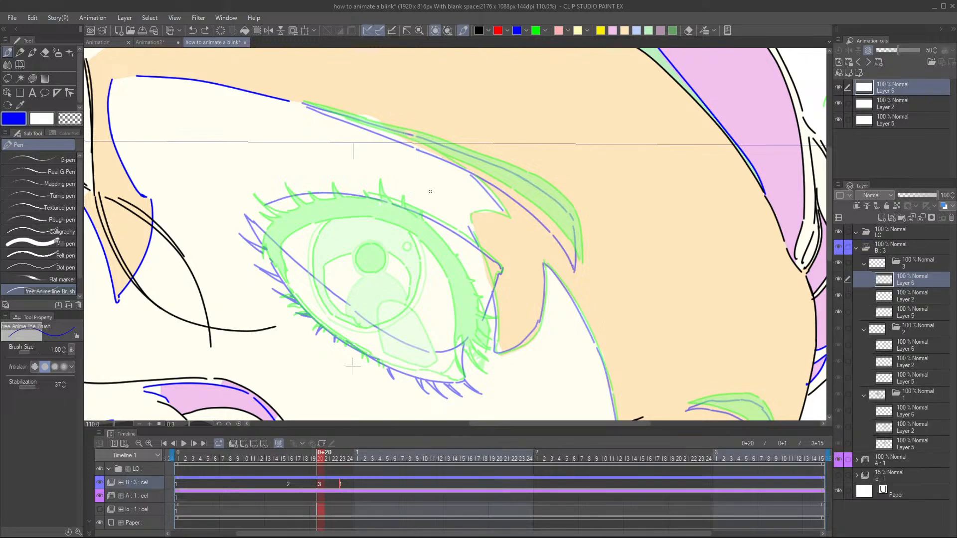
pyautogui.scroll(-4, 430, 191)
pyautogui.scroll(3, 398, 234)
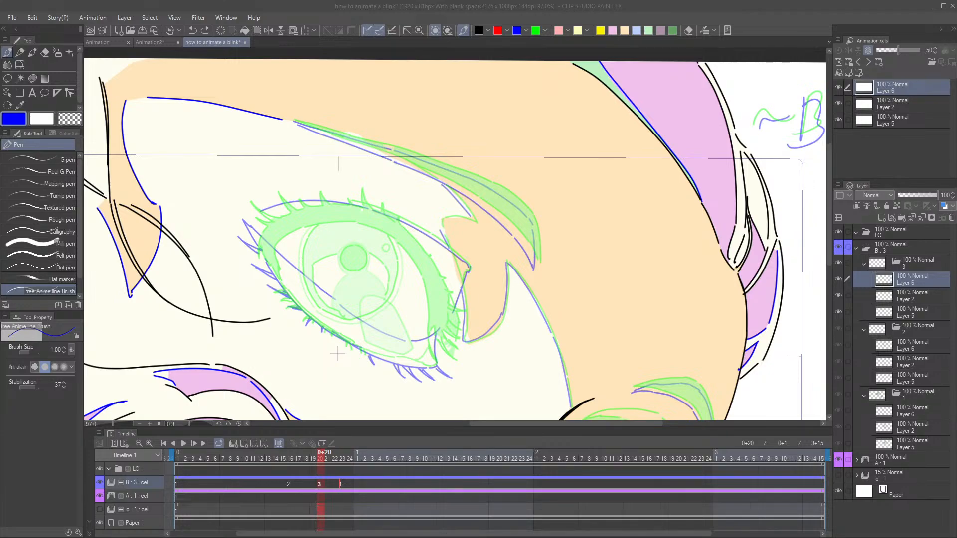
pyautogui.click(408, 14)
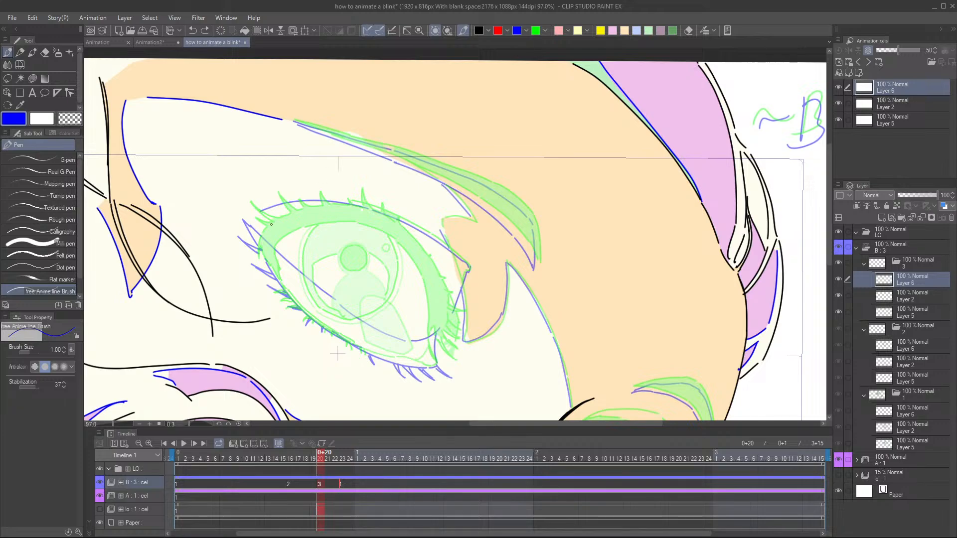
# - Change the line colour from blue to black while trying upper-lid curves across the large eye, undoing each one
pyautogui.moveTo(257, 227)
pyautogui.mouseDown()
pyautogui.moveTo(305, 218)
pyautogui.moveTo(400, 248)
pyautogui.mouseUp()
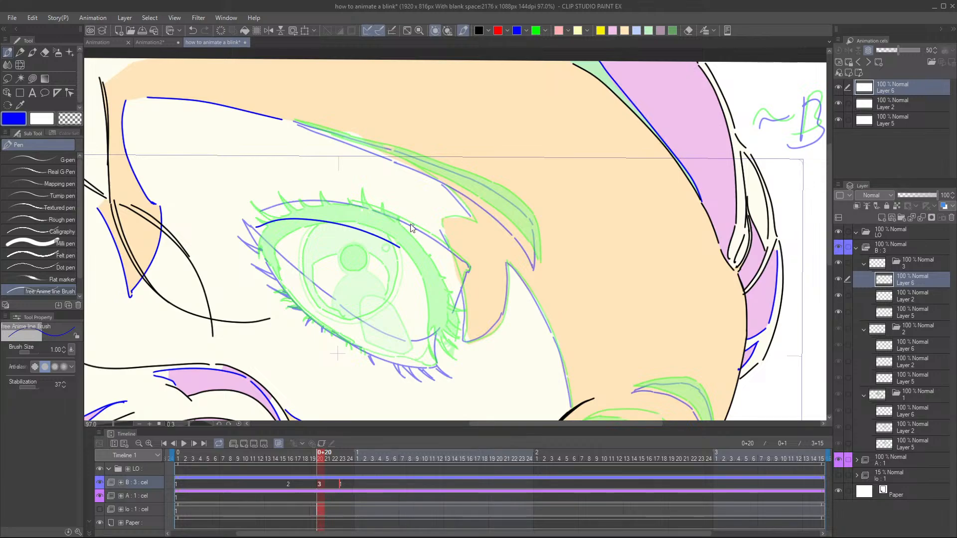
pyautogui.hotkey('ctrl', 'z')
pyautogui.click(478, 32)
pyautogui.moveTo(256, 226)
pyautogui.mouseDown()
pyautogui.moveTo(292, 213)
pyautogui.moveTo(379, 225)
pyautogui.moveTo(425, 250)
pyautogui.mouseUp()
pyautogui.hotkey('ctrl', 'z')
pyautogui.moveTo(255, 225)
pyautogui.mouseDown()
pyautogui.moveTo(298, 215)
pyautogui.moveTo(386, 231)
pyautogui.moveTo(430, 264)
pyautogui.mouseUp()
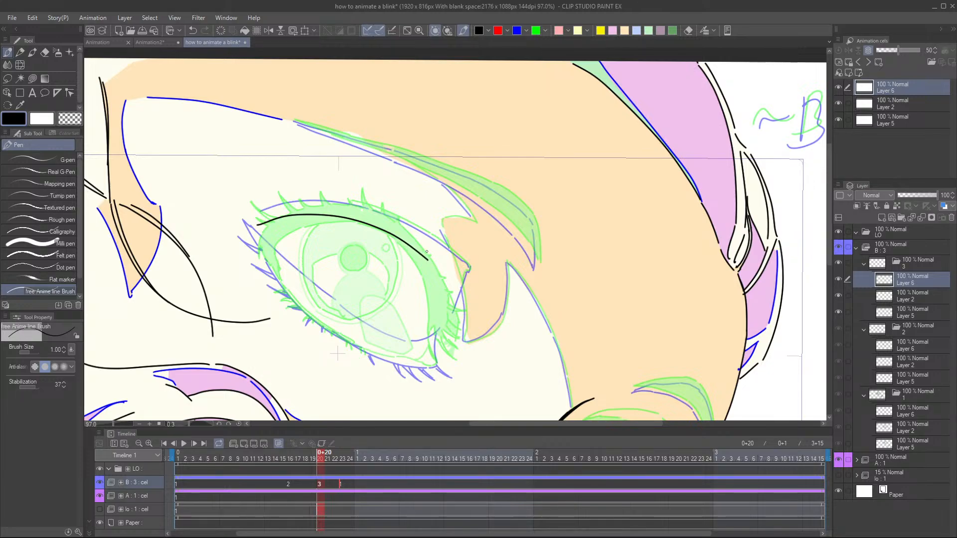
pyautogui.hotkey('ctrl', 'z')
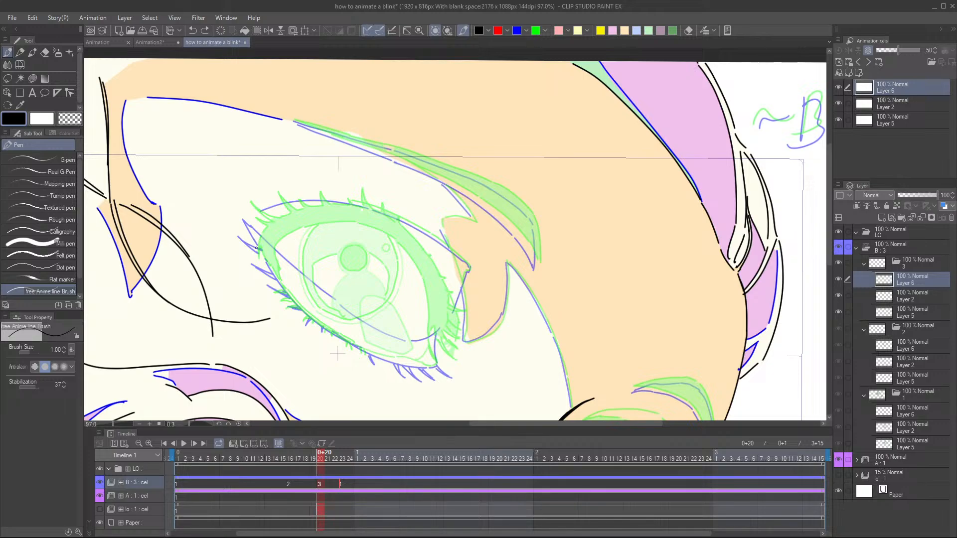
# - Try a lower lid curve from the large eye's outer corner across the iris, undoing and erasing the strokes
pyautogui.moveTo(257, 250)
pyautogui.mouseDown()
pyautogui.moveTo(314, 233)
pyautogui.moveTo(384, 261)
pyautogui.mouseUp()
pyautogui.hotkey('ctrl', 'z')
pyautogui.moveTo(317, 233)
pyautogui.mouseDown()
pyautogui.moveTo(390, 247)
pyautogui.moveTo(413, 268)
pyautogui.mouseUp()
pyautogui.hotkey('ctrl', 'z')
pyautogui.moveTo(317, 233); pyautogui.dragTo(329, 236)
pyautogui.hotkey('ctrl', 'z')
pyautogui.press('e')
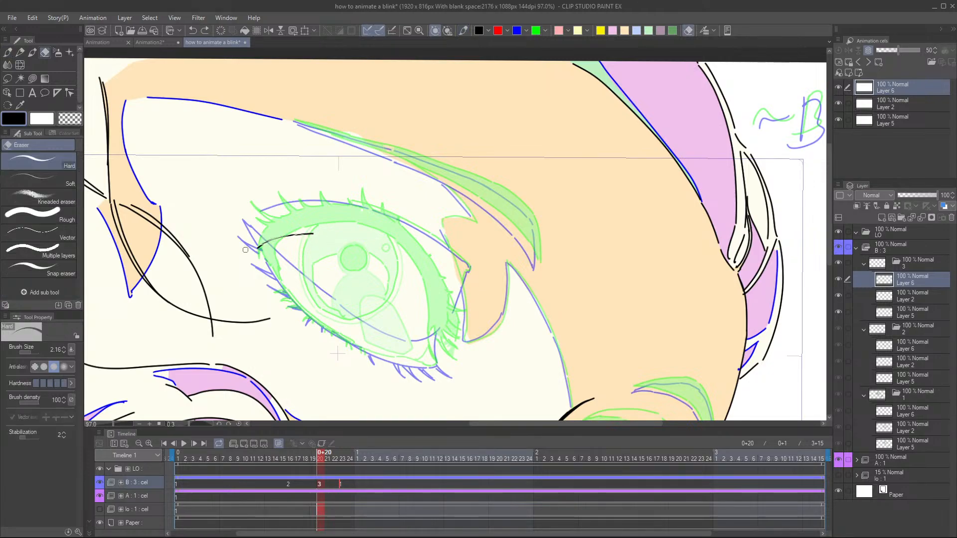
pyautogui.moveTo(246, 250)
pyautogui.mouseDown()
pyautogui.moveTo(308, 230)
pyautogui.moveTo(260, 248)
pyautogui.moveTo(284, 231)
pyautogui.moveTo(259, 242)
pyautogui.moveTo(319, 233)
pyautogui.mouseUp()
# - Draw the half-lowered upper lid of the large eye in black, curving down to the inner corner
pyautogui.press('p')
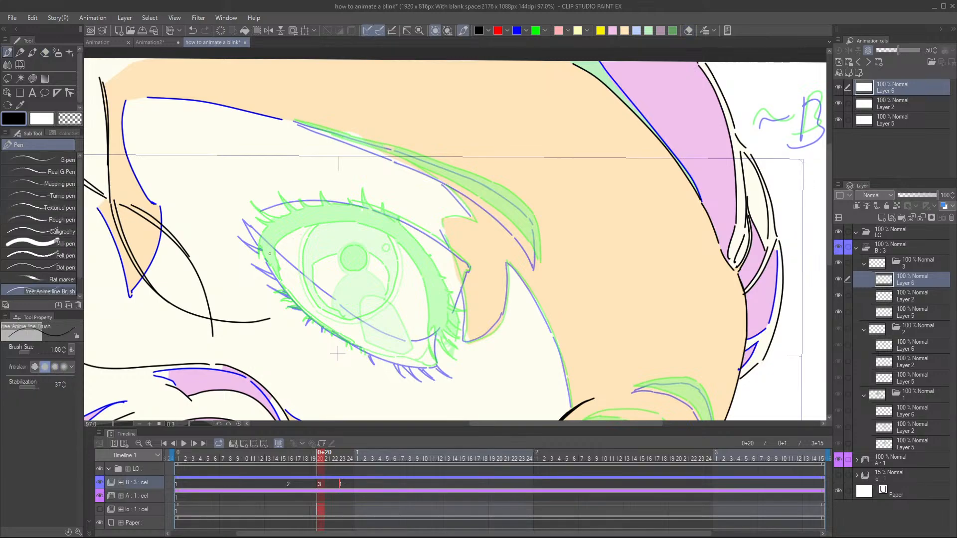
pyautogui.moveTo(265, 255)
pyautogui.mouseDown()
pyautogui.moveTo(288, 242)
pyautogui.moveTo(369, 233)
pyautogui.mouseUp()
pyautogui.moveTo(370, 234); pyautogui.dragTo(420, 277)
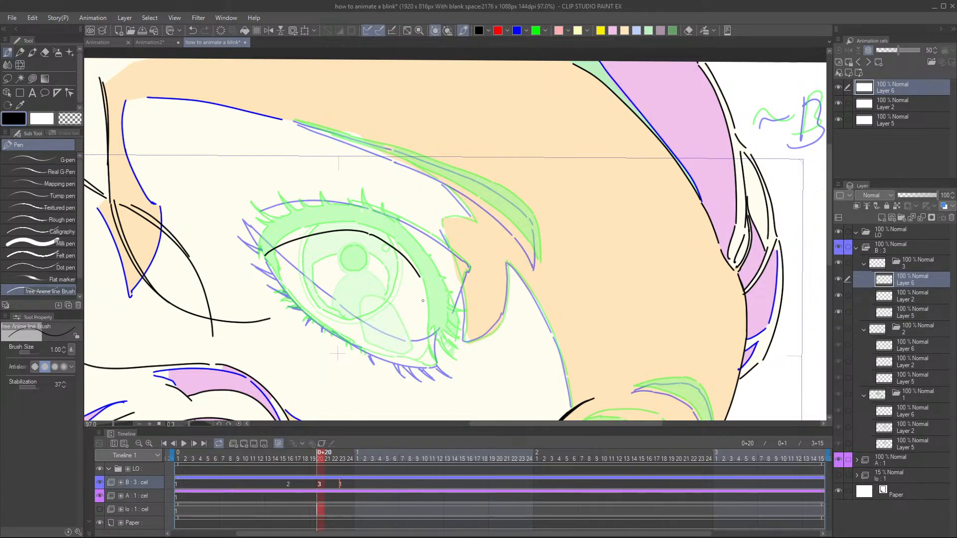
pyautogui.scroll(-1, 423, 272)
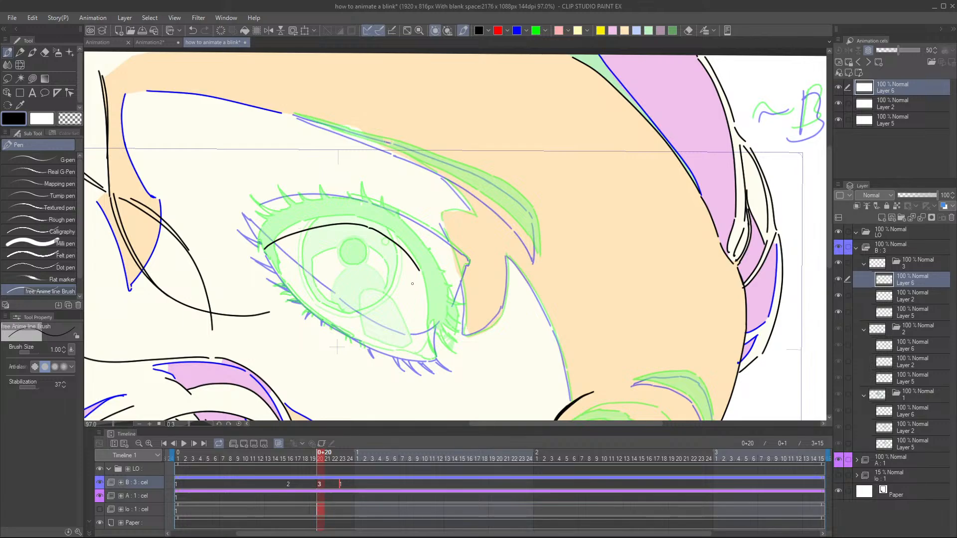
pyautogui.moveTo(421, 276); pyautogui.dragTo(424, 331)
pyautogui.moveTo(427, 345)
pyautogui.mouseDown()
pyautogui.moveTo(428, 332)
pyautogui.moveTo(440, 346)
pyautogui.mouseUp()
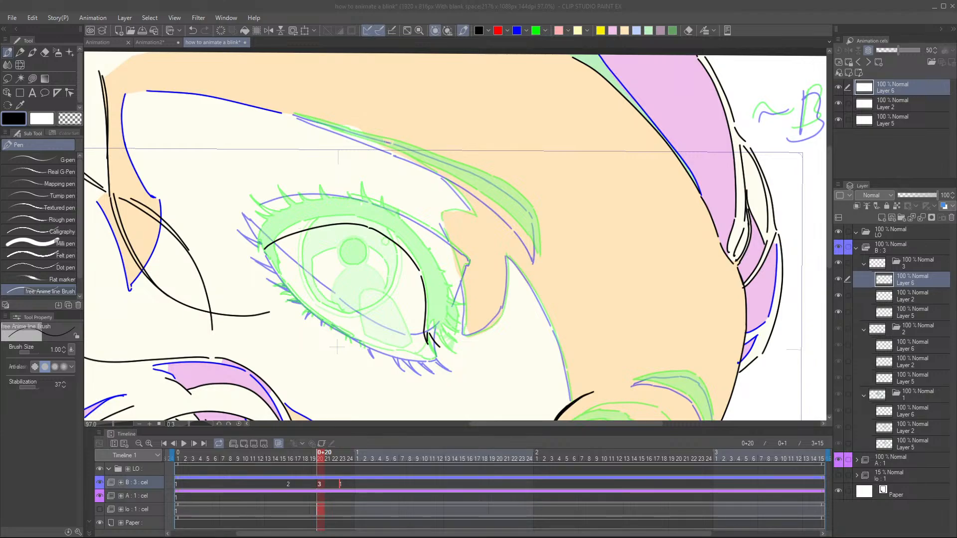
pyautogui.click(266, 253)
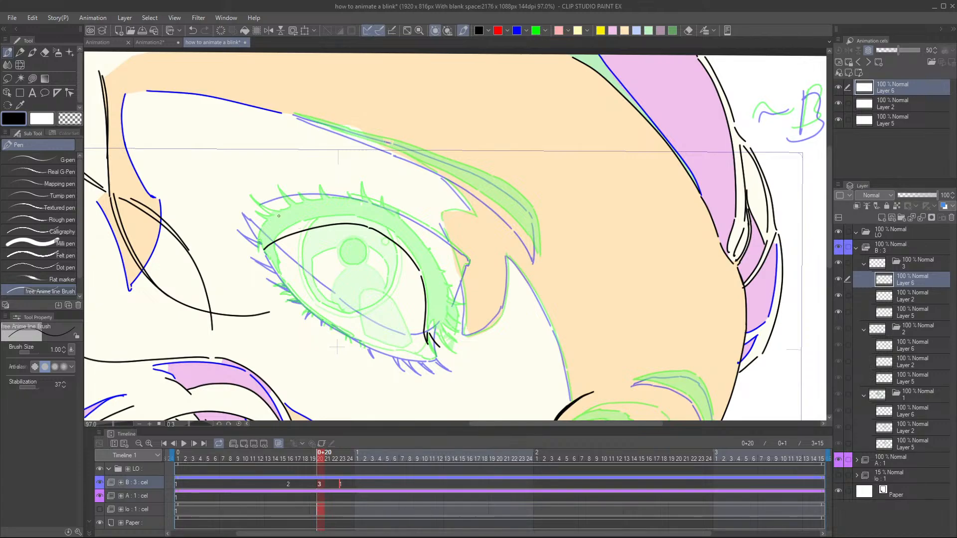
# - Draw the large eye's iris outline below the new lid and the small pupil circle inside it on frame 20
pyautogui.scroll(2, 357, 258)
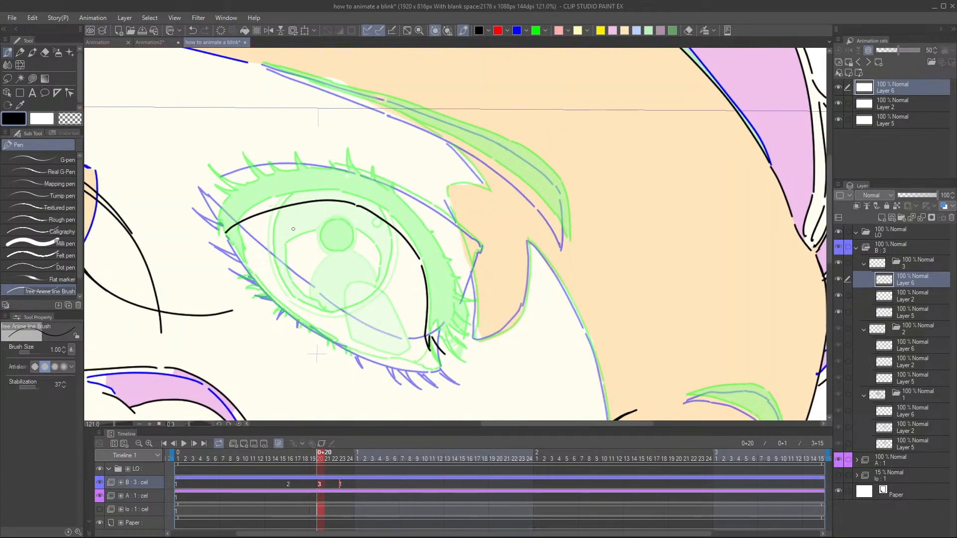
pyautogui.press('Left')
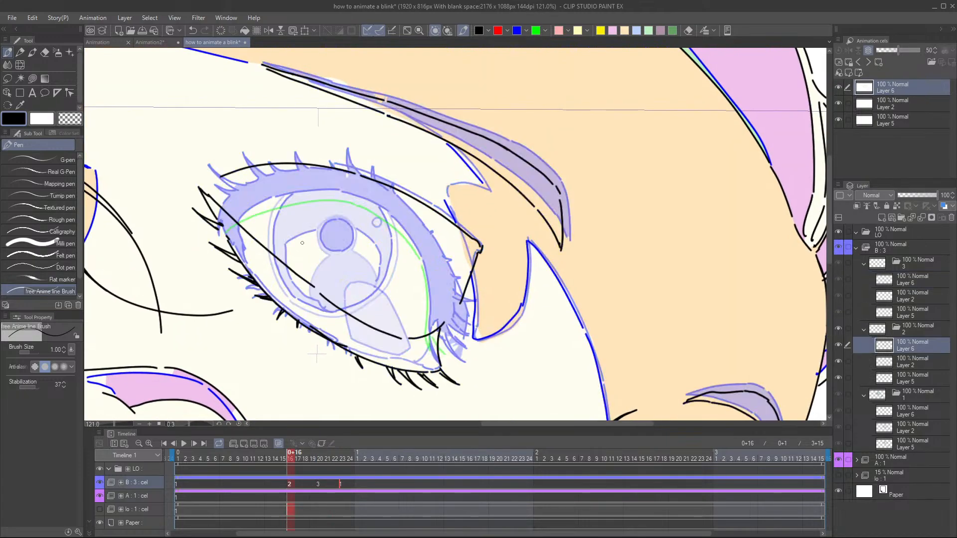
pyautogui.press('Right')
pyautogui.press('Right')
pyautogui.press('Left')
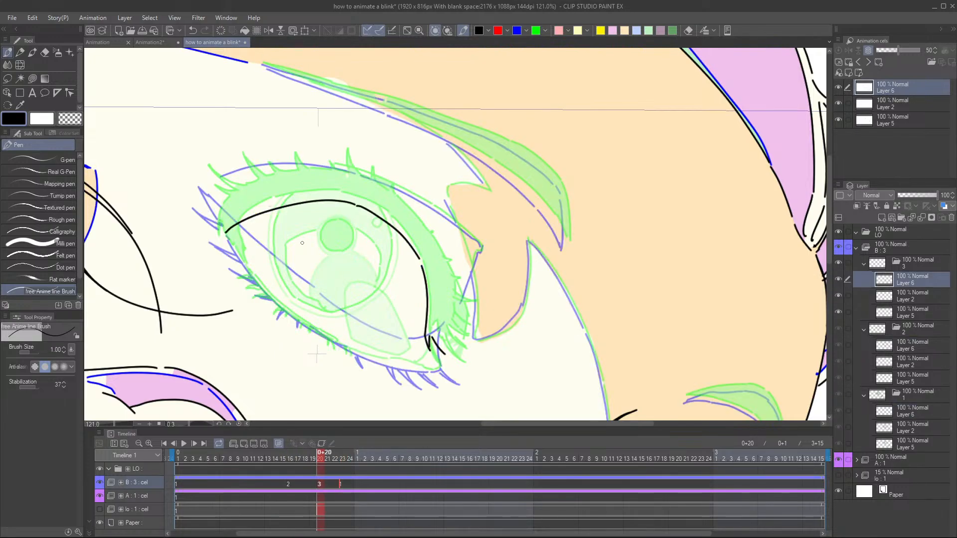
pyautogui.moveTo(279, 208)
pyautogui.mouseDown()
pyautogui.moveTo(271, 247)
pyautogui.moveTo(279, 277)
pyautogui.moveTo(296, 299)
pyautogui.moveTo(326, 311)
pyautogui.moveTo(339, 339)
pyautogui.moveTo(386, 292)
pyautogui.moveTo(399, 240)
pyautogui.moveTo(390, 283)
pyautogui.mouseUp()
pyautogui.scroll(-2, 379, 296)
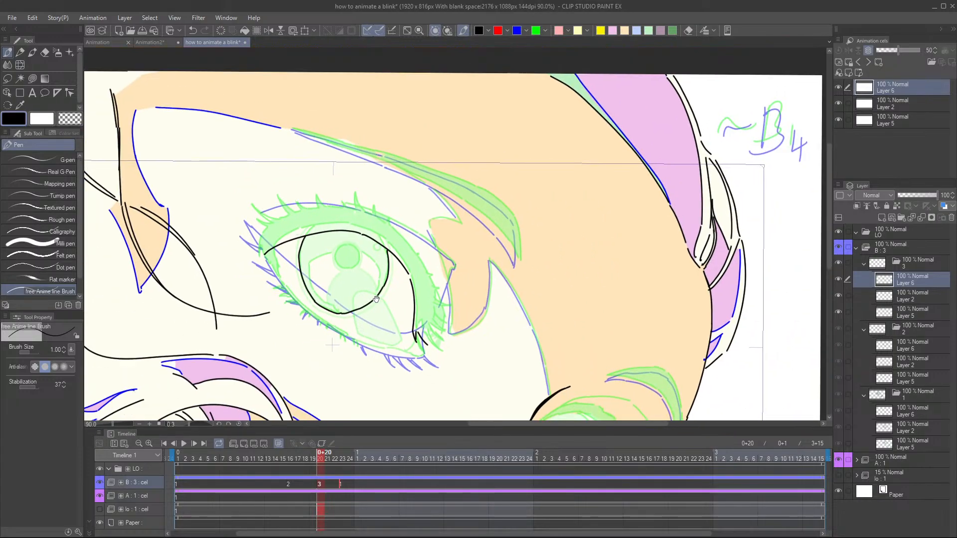
pyautogui.scroll(2, 376, 299)
pyautogui.moveTo(333, 239)
pyautogui.mouseDown()
pyautogui.moveTo(341, 265)
pyautogui.moveTo(350, 257)
pyautogui.moveTo(329, 242)
pyautogui.moveTo(345, 240)
pyautogui.moveTo(351, 257)
pyautogui.moveTo(296, 280)
pyautogui.mouseUp()
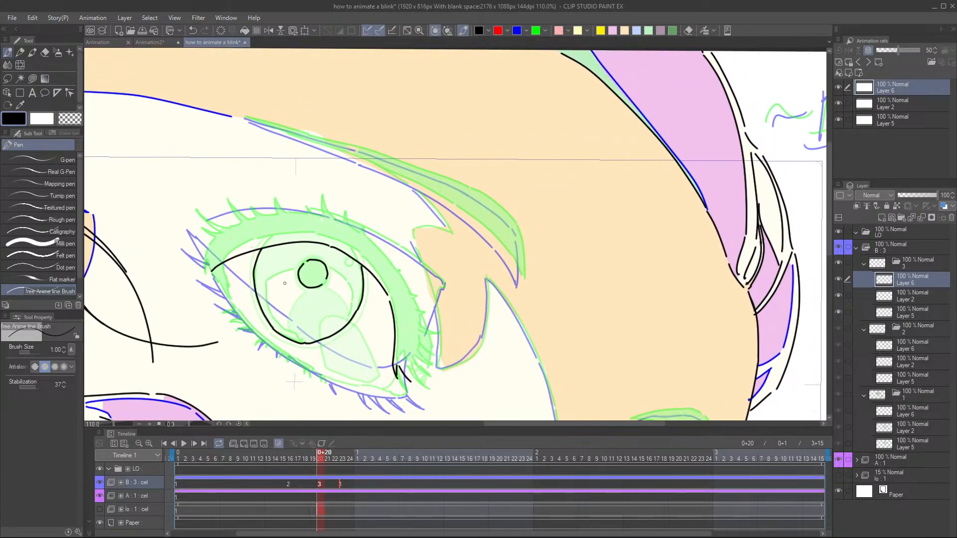
# - Compare the frame 20 in-between with the closed eye at frame 16 and the open eye at frame 23
pyautogui.press('Left')
pyautogui.press('Right')
pyautogui.press('Left')
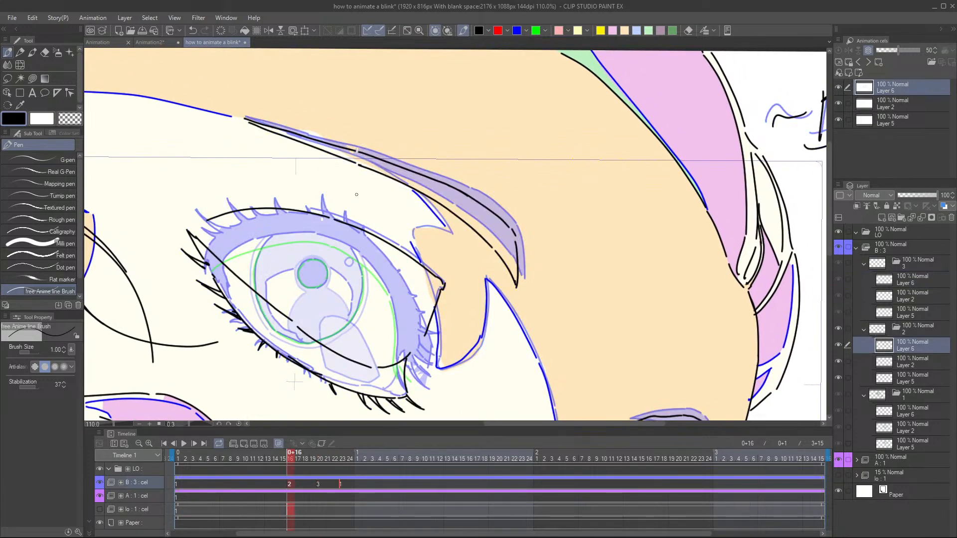
pyautogui.press('Right')
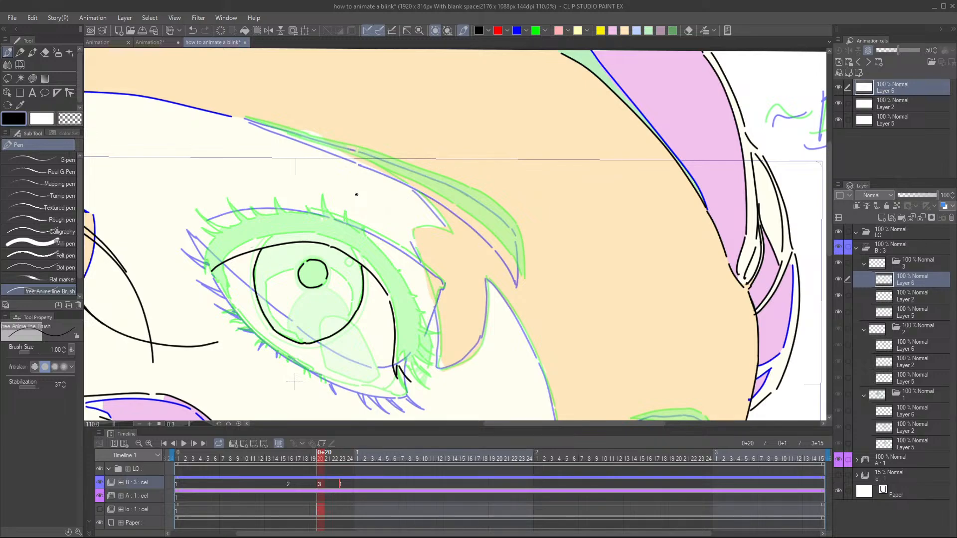
pyautogui.press('Left')
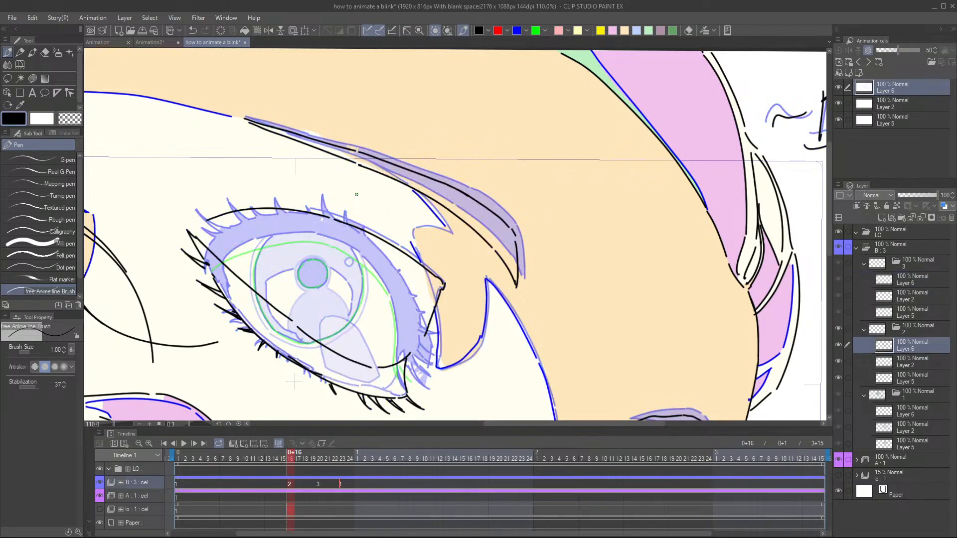
pyautogui.press('Right')
pyautogui.press('Right')
pyautogui.press('Left')
pyautogui.press('Left')
pyautogui.press('Right')
pyautogui.press('Right')
pyautogui.press('Left')
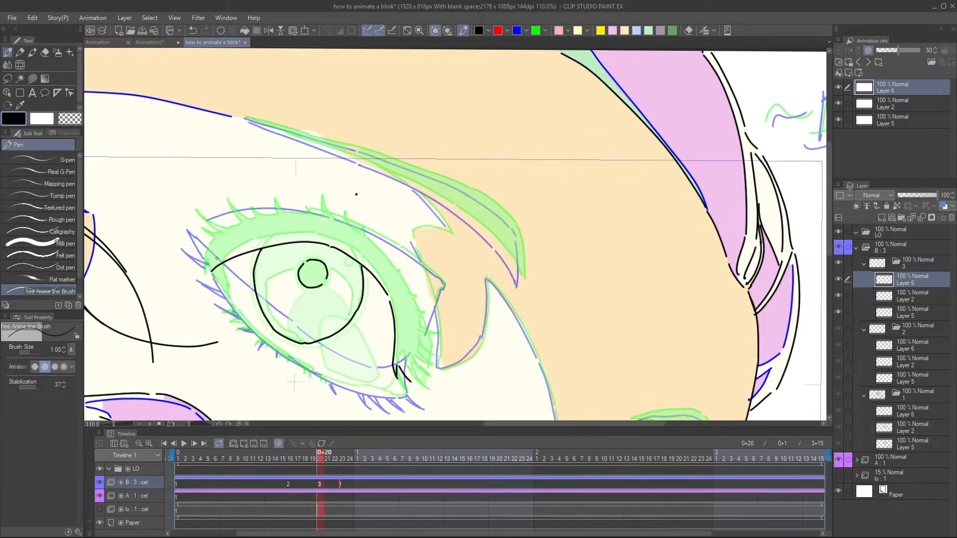
pyautogui.press('Left')
pyautogui.press('Right')
pyautogui.press('Right')
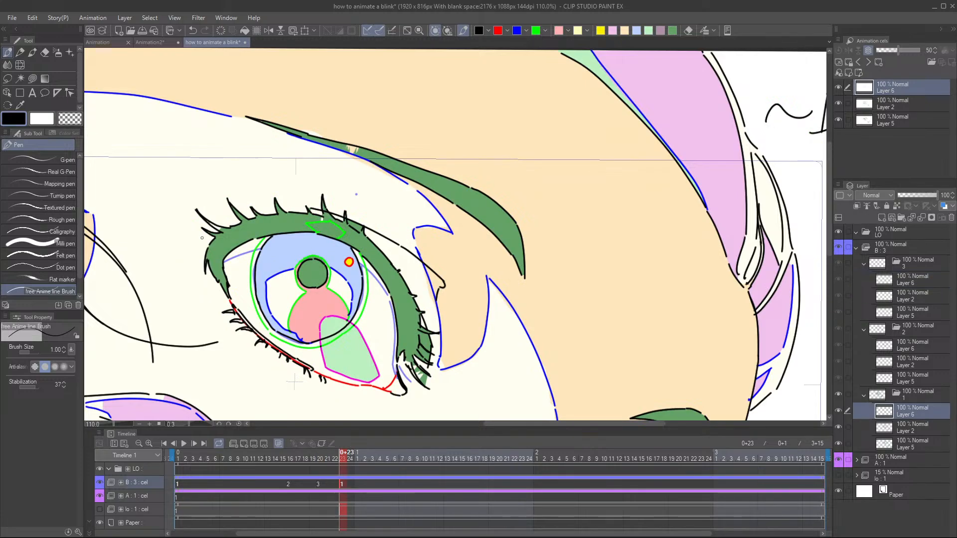
pyautogui.press('Left')
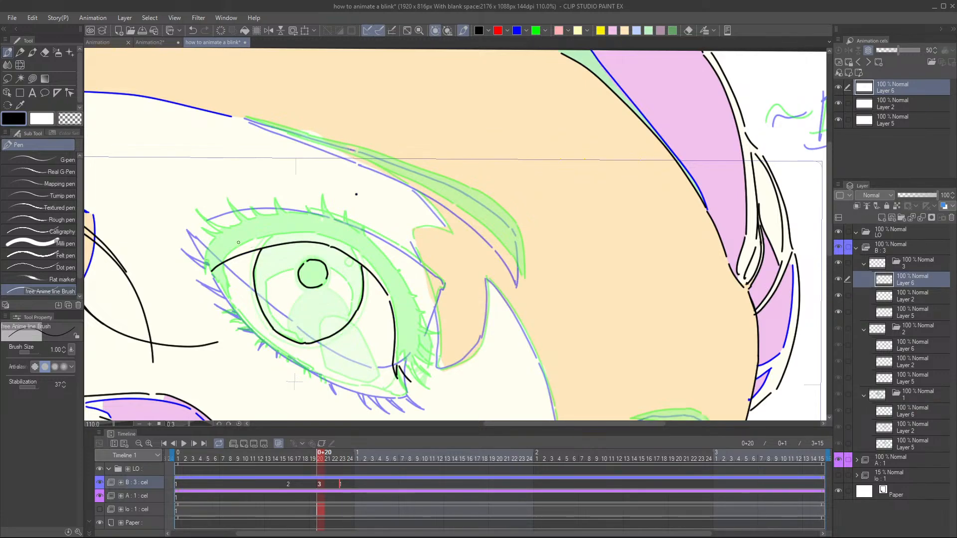
# - Try another line for the outer part of the large eye's upper lid and undo it
pyautogui.moveTo(209, 250); pyautogui.dragTo(283, 244)
pyautogui.hotkey('ctrl', 'z')
pyautogui.hotkey('ctrl', 'z')
pyautogui.hotkey('ctrl', 'z')
# - Review the blink in the whole picture by flipping between frames 16, 20 and 23
pyautogui.scroll(-2, 403, 386)
pyautogui.scroll(-3, 417, 351)
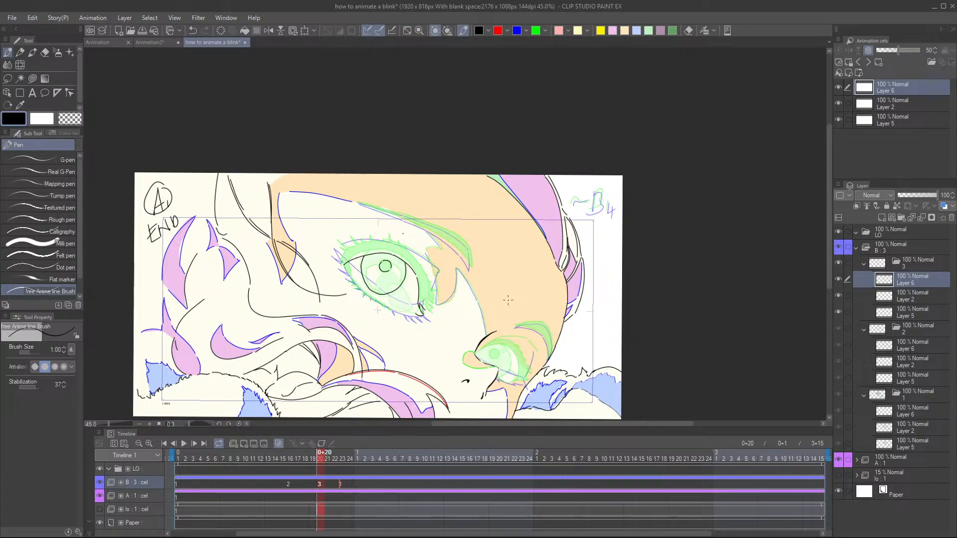
pyautogui.press('Left')
pyautogui.press('Right')
pyautogui.press('Right')
pyautogui.press('Left')
pyautogui.press('Left')
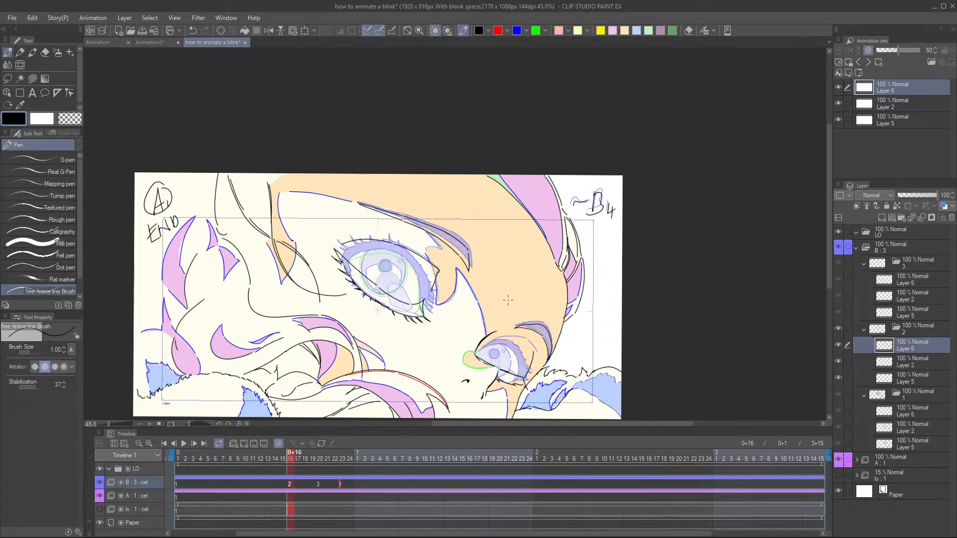
pyautogui.press('Right')
pyautogui.press('Right')
pyautogui.press('Left')
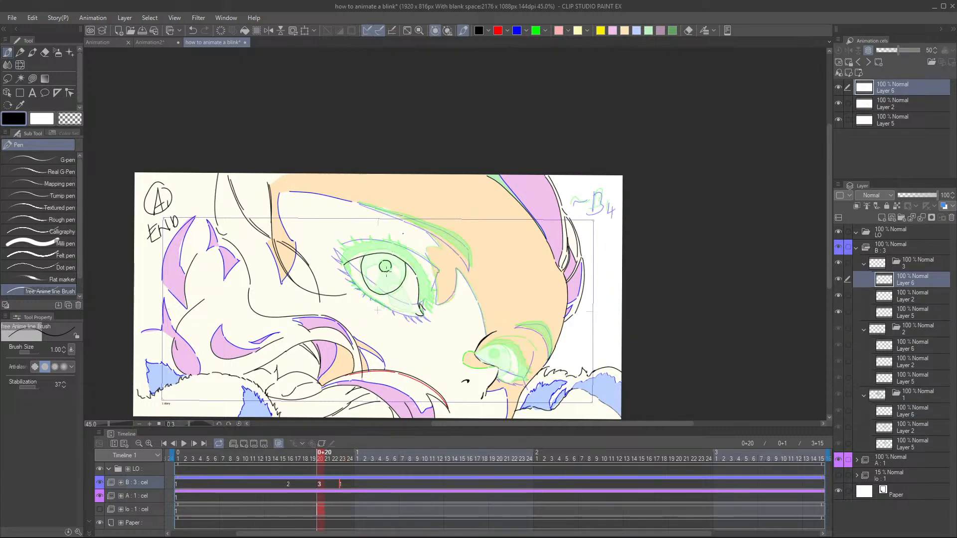
# - Erase the outer part of the large eye's upper lid and redraw it flatter and higher, out to the corner
pyautogui.scroll(2, 369, 323)
pyautogui.press('e')
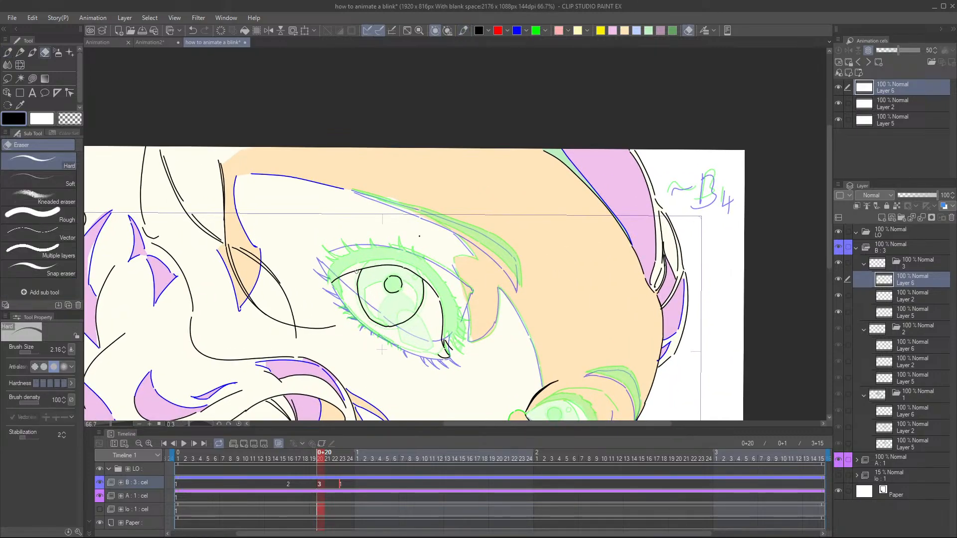
pyautogui.moveTo(363, 266)
pyautogui.mouseDown()
pyautogui.moveTo(334, 279)
pyautogui.moveTo(372, 267)
pyautogui.moveTo(338, 276)
pyautogui.mouseUp()
pyautogui.press('p')
pyautogui.scroll(4, 310, 253)
pyautogui.moveTo(343, 254)
pyautogui.mouseDown()
pyautogui.moveTo(323, 265)
pyautogui.moveTo(286, 262)
pyautogui.moveTo(393, 271)
pyautogui.mouseUp()
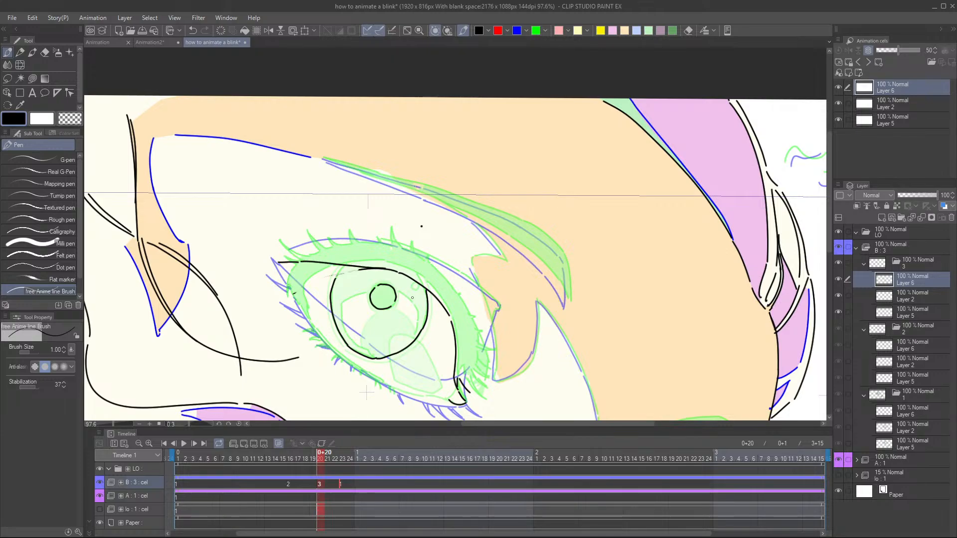
# - Connect the redrawn lid segment to the rest of the upper lid and erase the leftover line fragments beneath it
pyautogui.scroll(2, 412, 298)
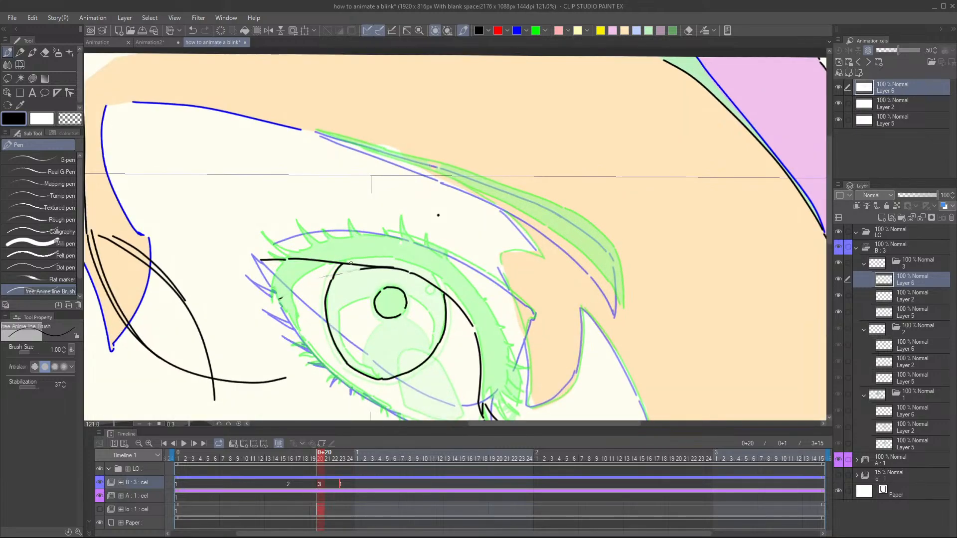
pyautogui.moveTo(343, 263); pyautogui.dragTo(362, 265)
pyautogui.press('e')
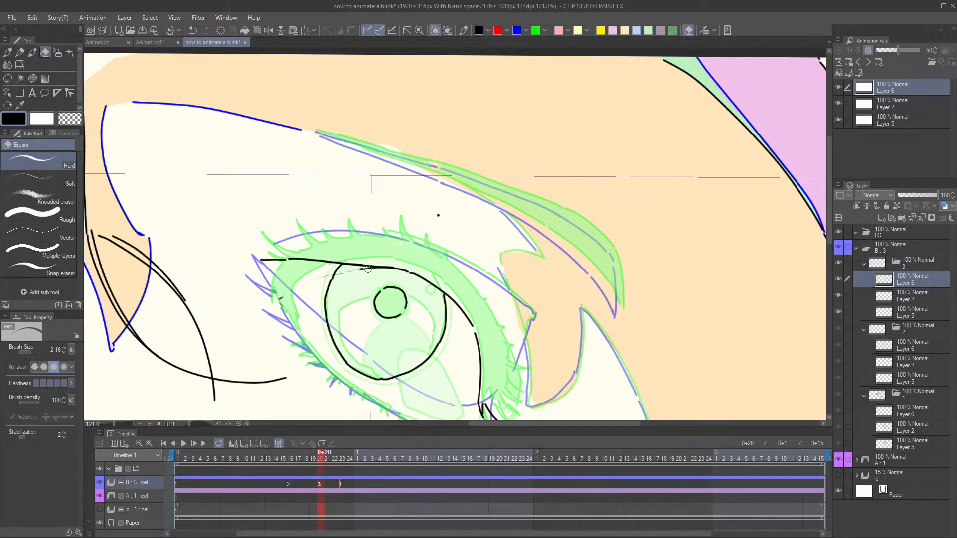
pyautogui.moveTo(368, 269); pyautogui.dragTo(321, 278)
pyautogui.press('p')
pyautogui.scroll(-4, 423, 356)
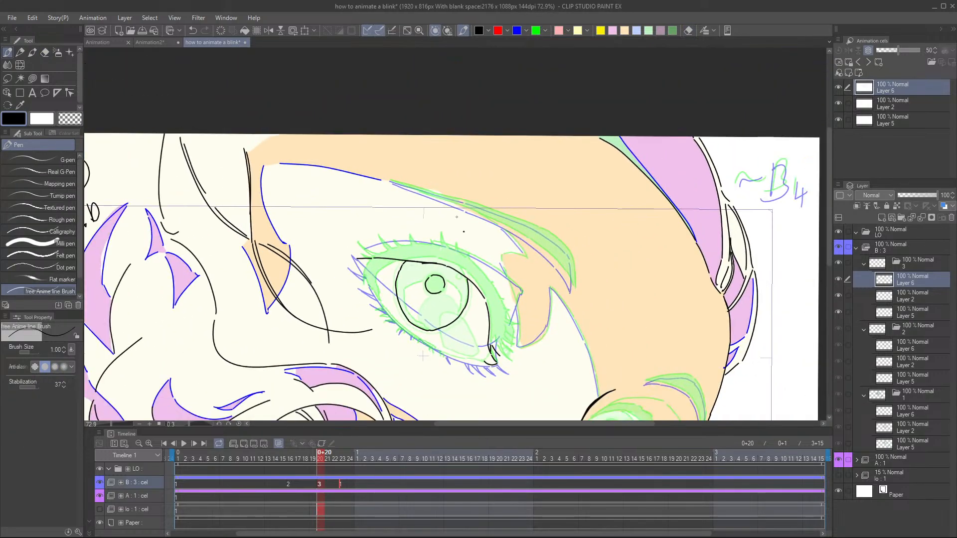
# - Draw the large eye's lower lid line from the outer corner down to the inner corner, redoing its last portion
pyautogui.scroll(-4, 457, 217)
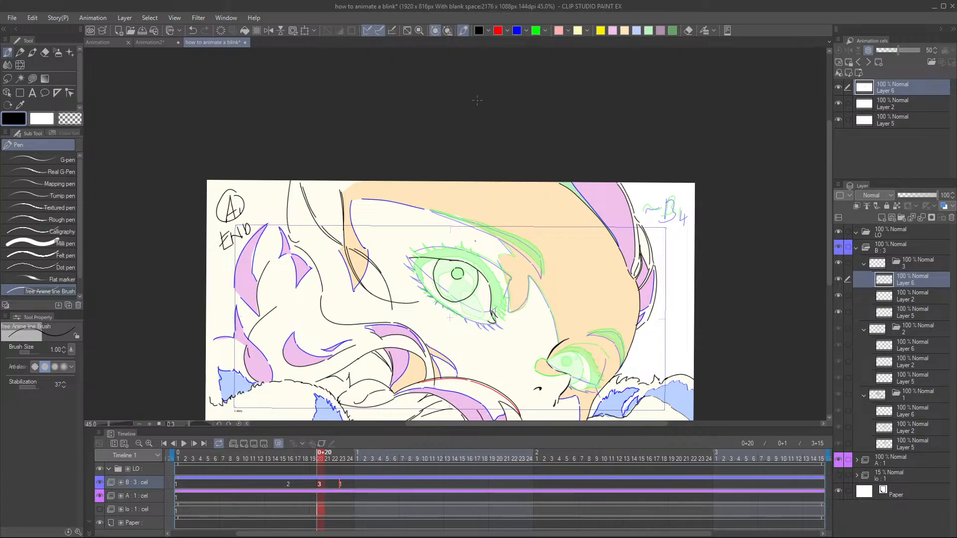
pyautogui.moveTo(426, 237); pyautogui.dragTo(407, 279)
pyautogui.scroll(2, 401, 290)
pyautogui.scroll(3, 400, 296)
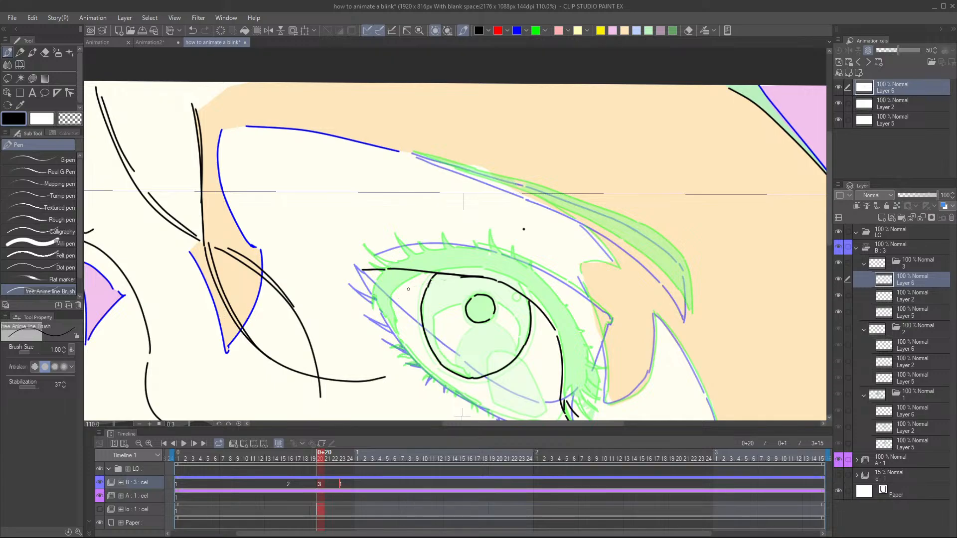
pyautogui.moveTo(559, 263); pyautogui.dragTo(477, 207)
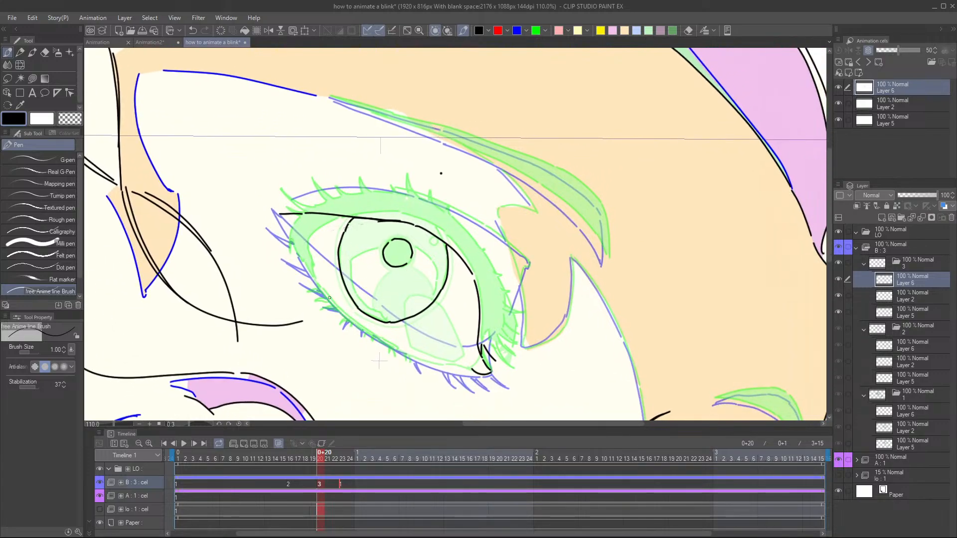
pyautogui.press(',')
pyautogui.press('.')
pyautogui.moveTo(289, 222)
pyautogui.mouseDown()
pyautogui.moveTo(351, 315)
pyautogui.moveTo(325, 276)
pyautogui.moveTo(423, 323)
pyautogui.mouseUp()
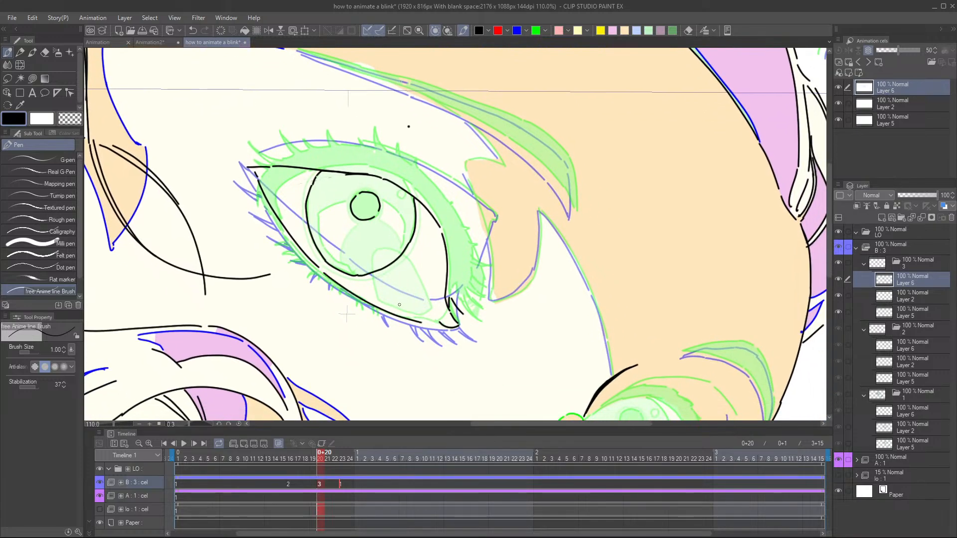
pyautogui.hotkey('ctrl', 'z')
pyautogui.moveTo(317, 268)
pyautogui.mouseDown()
pyautogui.moveTo(371, 301)
pyautogui.moveTo(427, 318)
pyautogui.mouseUp()
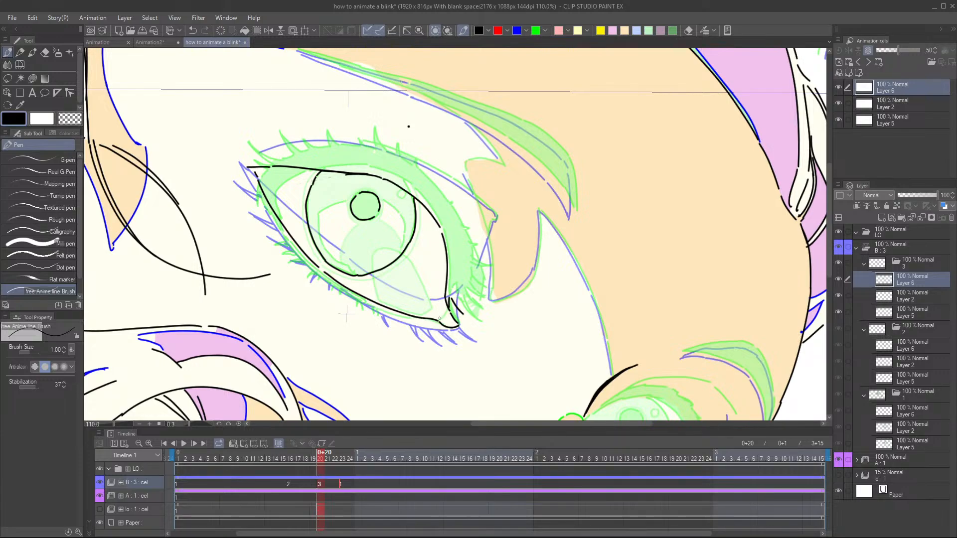
# - Check the large eye's completed outline on frame 20 against the frames before and after it
pyautogui.scroll(-4, 439, 318)
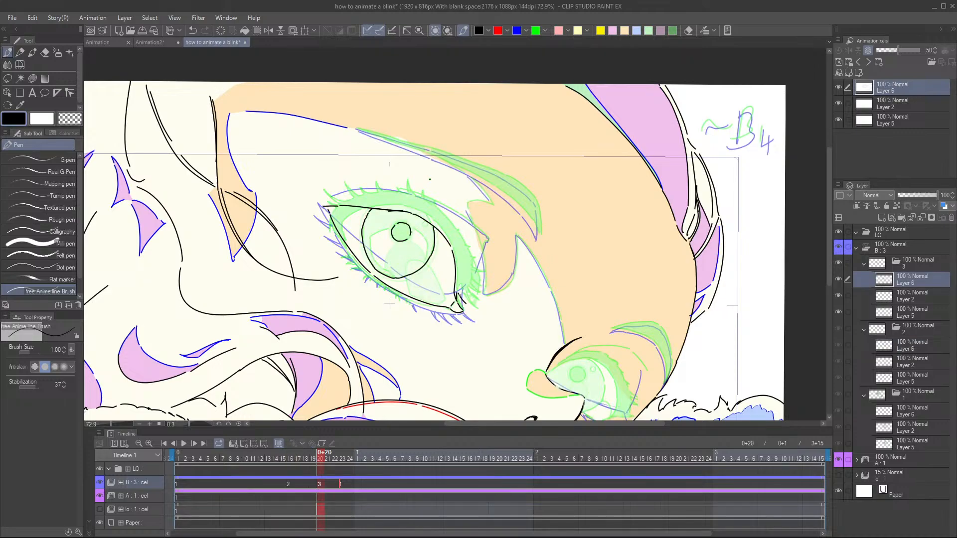
pyautogui.press('Right')
pyautogui.press('Left')
pyautogui.press('Left')
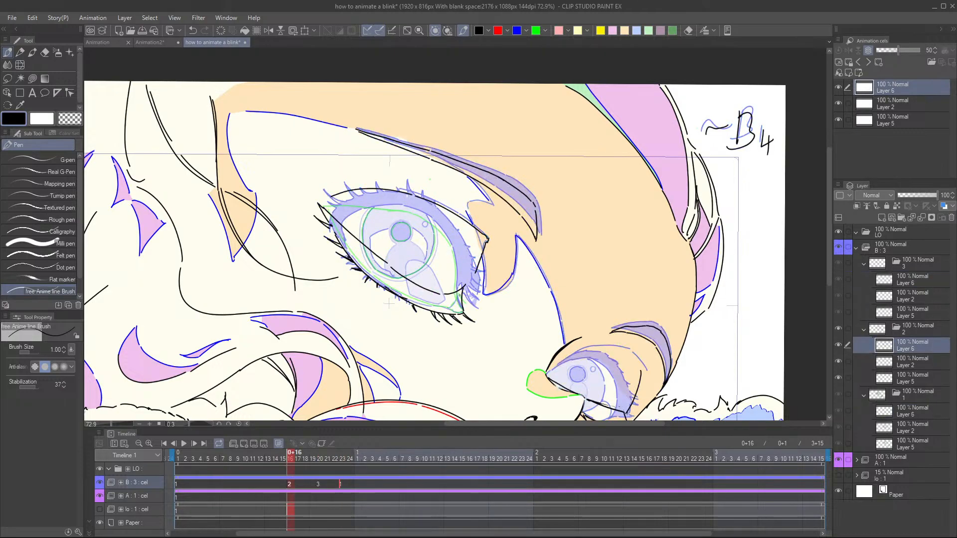
# - Flip between frames 16, 20 and 23 to compare how the large eye's lids move through the blink
pyautogui.press('Right')
pyautogui.press('Right')
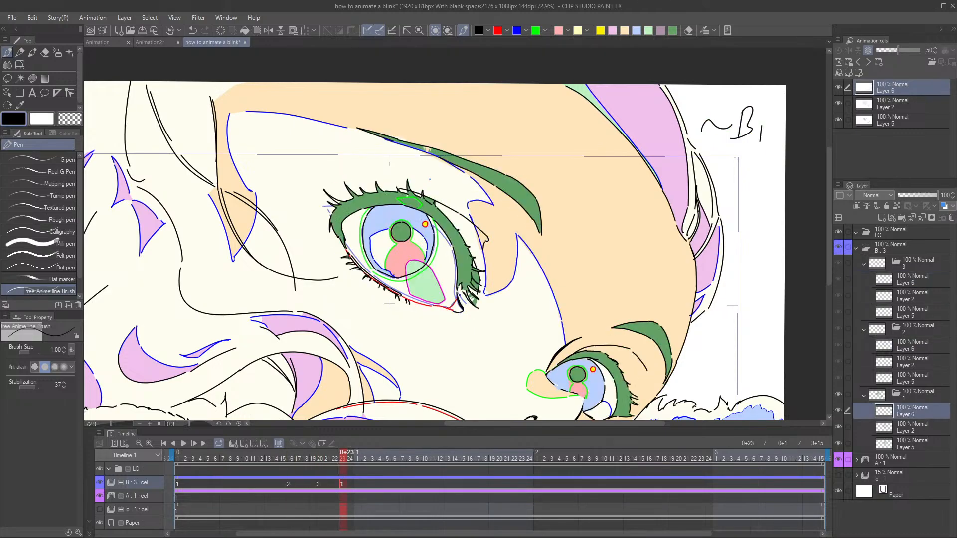
pyautogui.press('Left')
pyautogui.press('Left')
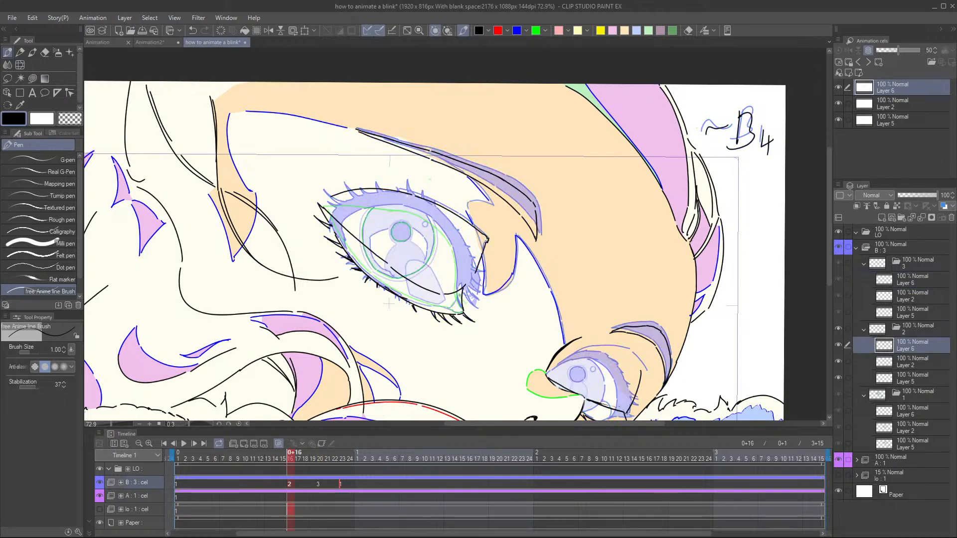
pyautogui.press('Right')
pyautogui.press('Right')
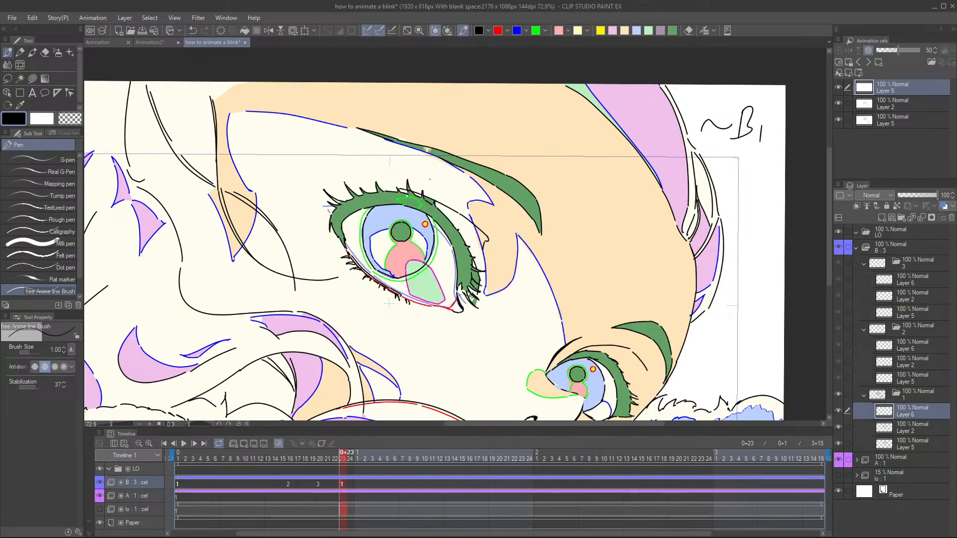
pyautogui.press('Left')
pyautogui.press('Left')
pyautogui.press('Right')
pyautogui.press('Right')
pyautogui.press('Left')
pyautogui.press('Left')
pyautogui.press('Right')
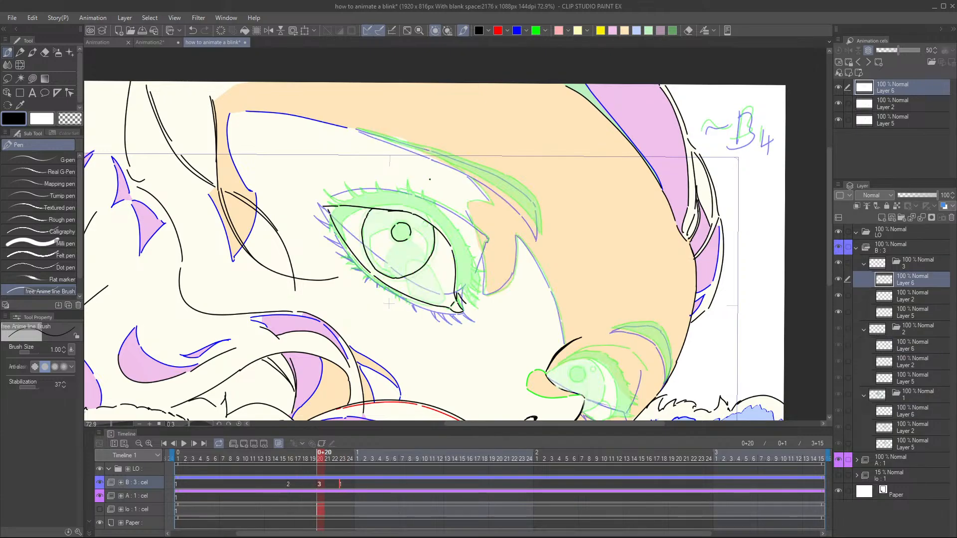
pyautogui.moveTo(458, 295); pyautogui.dragTo(426, 283)
pyautogui.scroll(3, 324, 213)
pyautogui.moveTo(330, 192)
pyautogui.mouseDown()
pyautogui.moveTo(325, 212)
pyautogui.moveTo(263, 189)
pyautogui.moveTo(277, 203)
pyautogui.mouseUp()
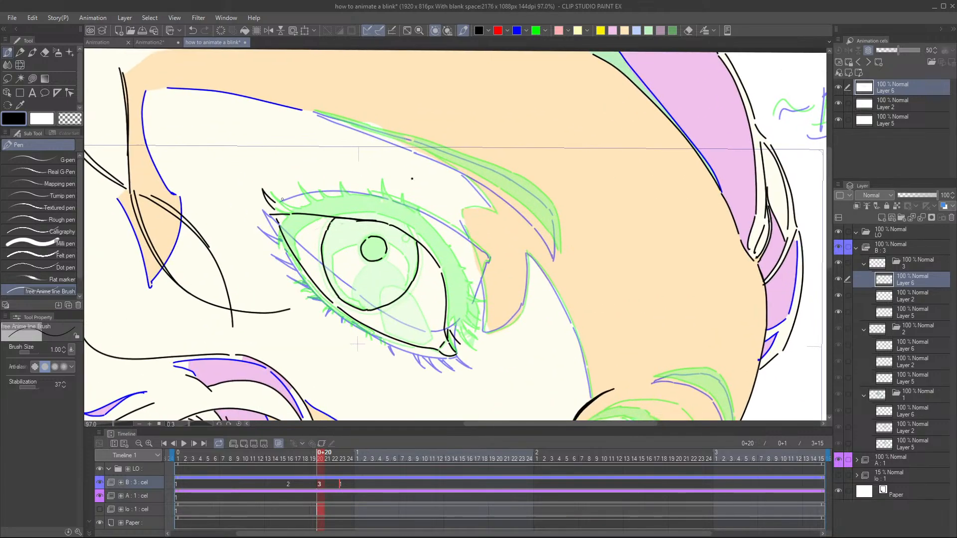
pyautogui.hotkey('ctrl', 'z')
pyautogui.hotkey('ctrl', 'z')
# - Review the blink motion across frames 16, 20 and 23 with the whole drawing in view, ending on frame 20
pyautogui.scroll(-5, 466, 253)
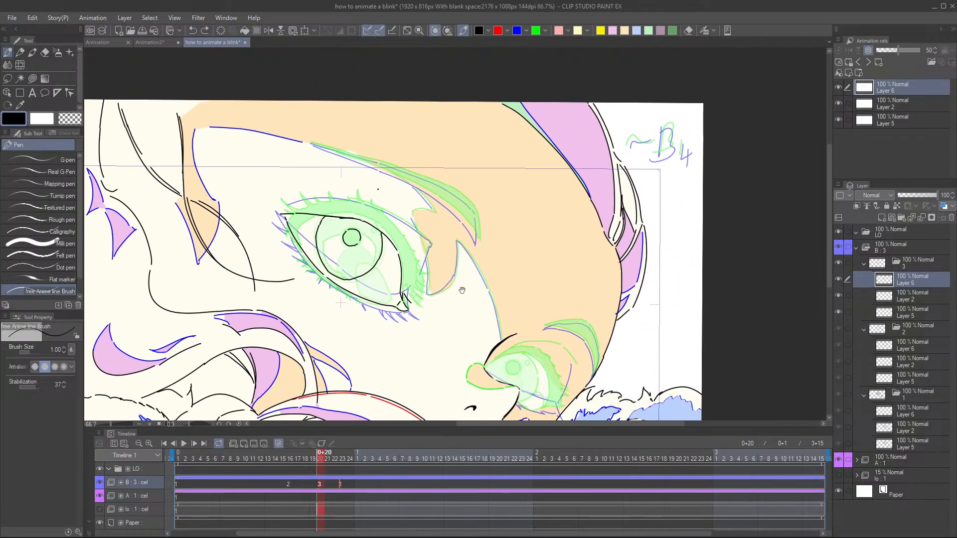
pyautogui.moveTo(467, 253); pyautogui.dragTo(443, 236)
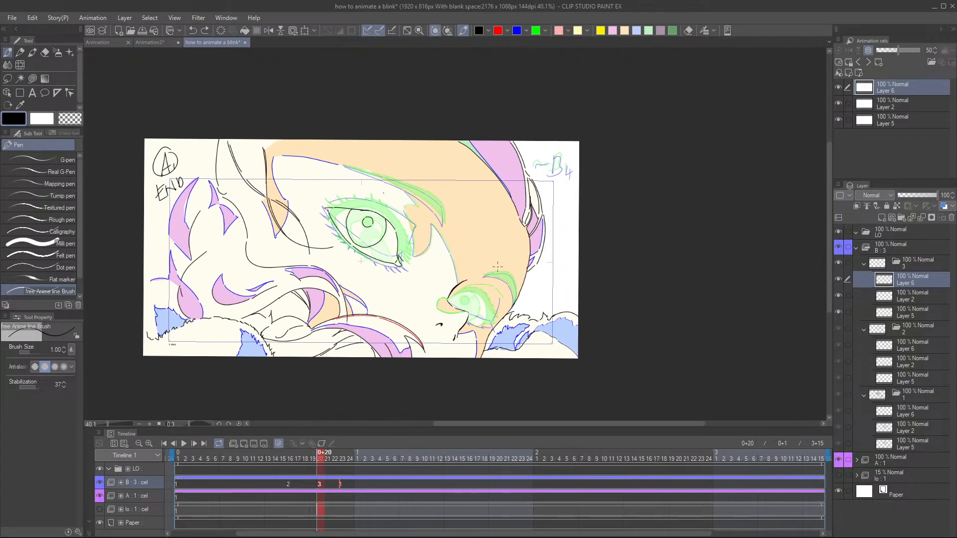
pyautogui.press('.')
pyautogui.press('.')
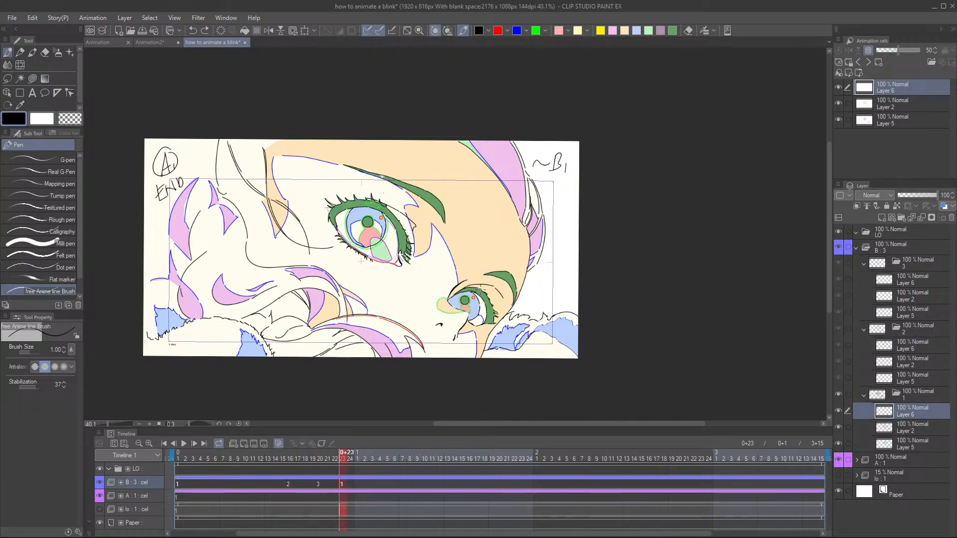
pyautogui.press(',')
pyautogui.press(',')
pyautogui.press('.')
pyautogui.press('.')
pyautogui.press(',')
pyautogui.press(',')
pyautogui.press('.')
pyautogui.press('.')
pyautogui.press(',')
# - Draw the small eye's upper lid line on frame 20 and the spiky upper edge of its lashes above it
pyautogui.scroll(3, 475, 271)
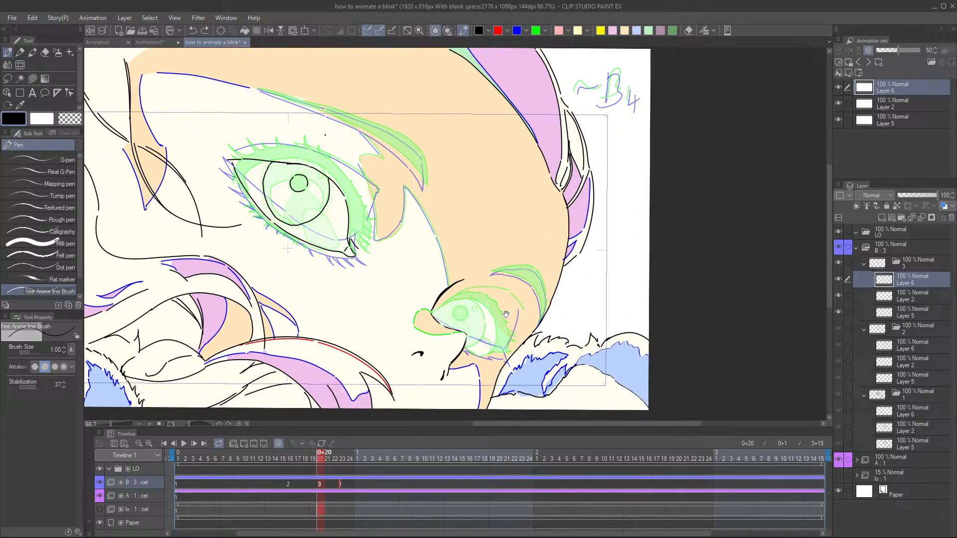
pyautogui.scroll(2, 513, 269)
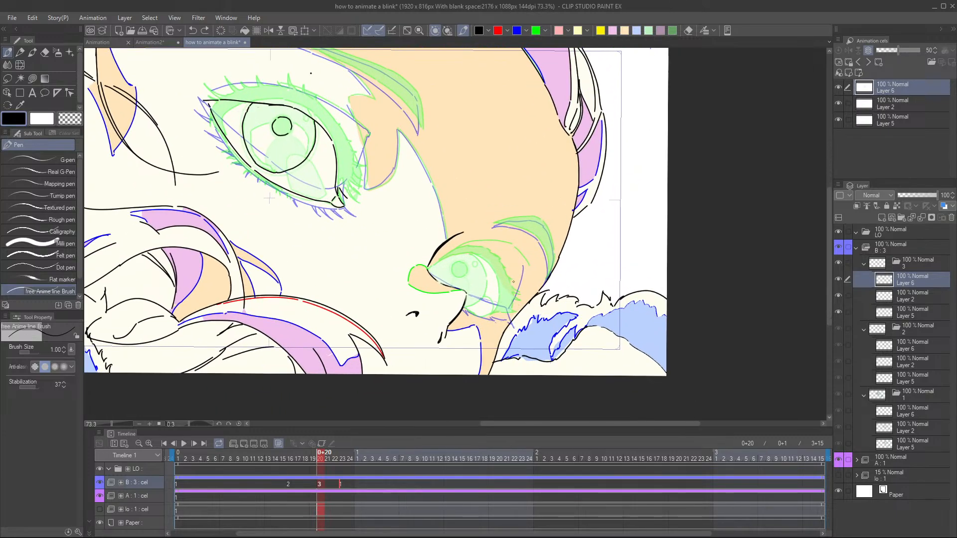
pyautogui.scroll(2, 496, 271)
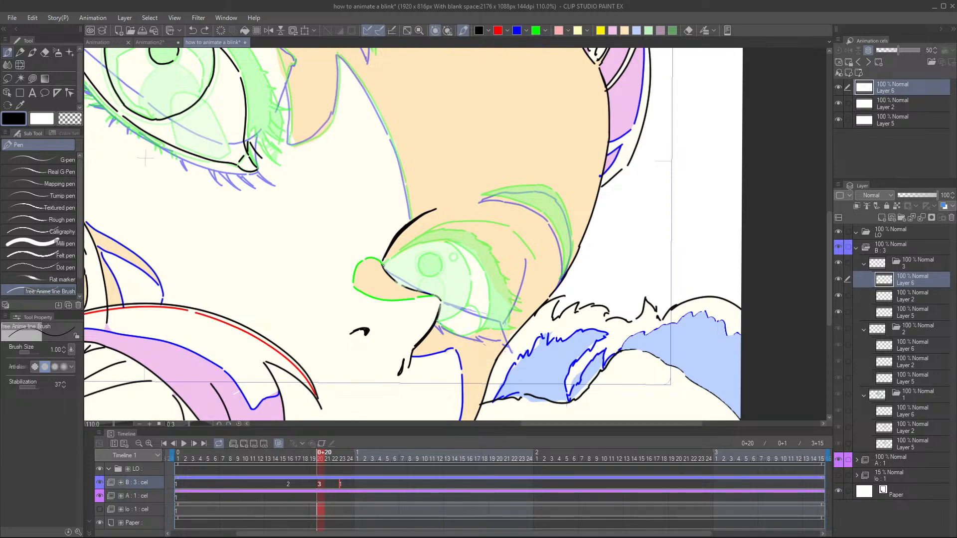
pyautogui.moveTo(383, 266); pyautogui.dragTo(441, 247)
pyautogui.moveTo(442, 248)
pyautogui.mouseDown()
pyautogui.moveTo(486, 280)
pyautogui.moveTo(478, 261)
pyautogui.moveTo(481, 306)
pyautogui.moveTo(469, 322)
pyautogui.mouseUp()
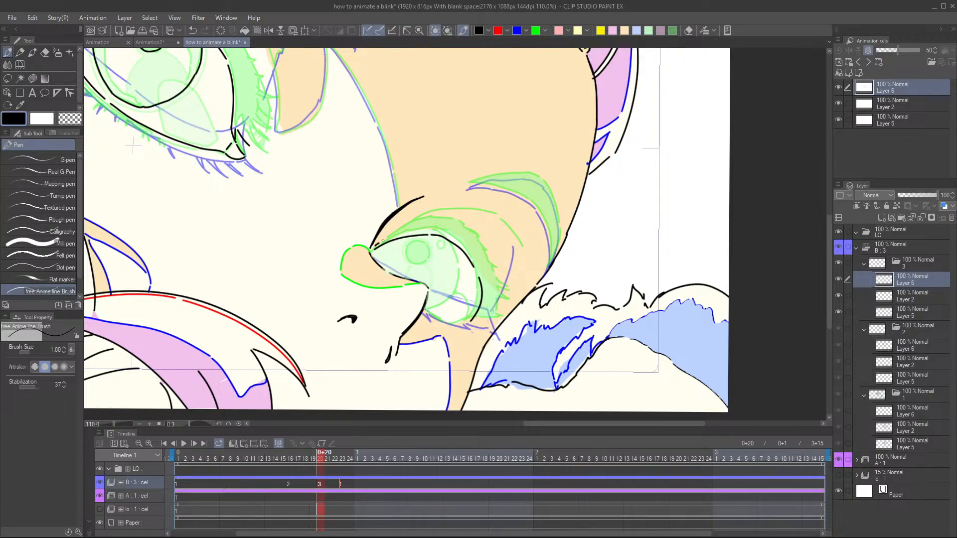
pyautogui.moveTo(383, 241)
pyautogui.mouseDown()
pyautogui.moveTo(423, 222)
pyautogui.moveTo(458, 227)
pyautogui.moveTo(500, 285)
pyautogui.mouseUp()
# - Finish the small eye's lash shape at the outer corner with short strokes, undoing the faulty one
pyautogui.scroll(-3, 536, 220)
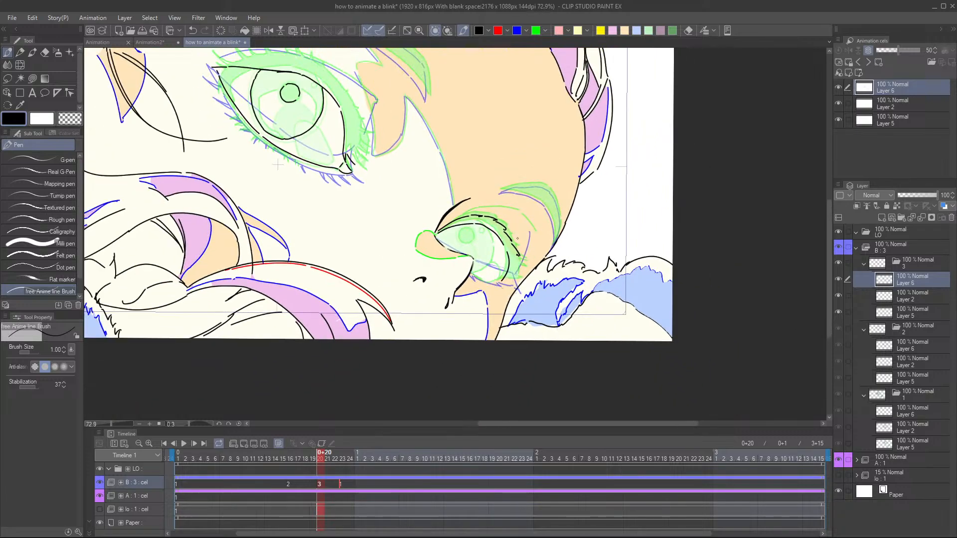
pyautogui.scroll(5, 532, 256)
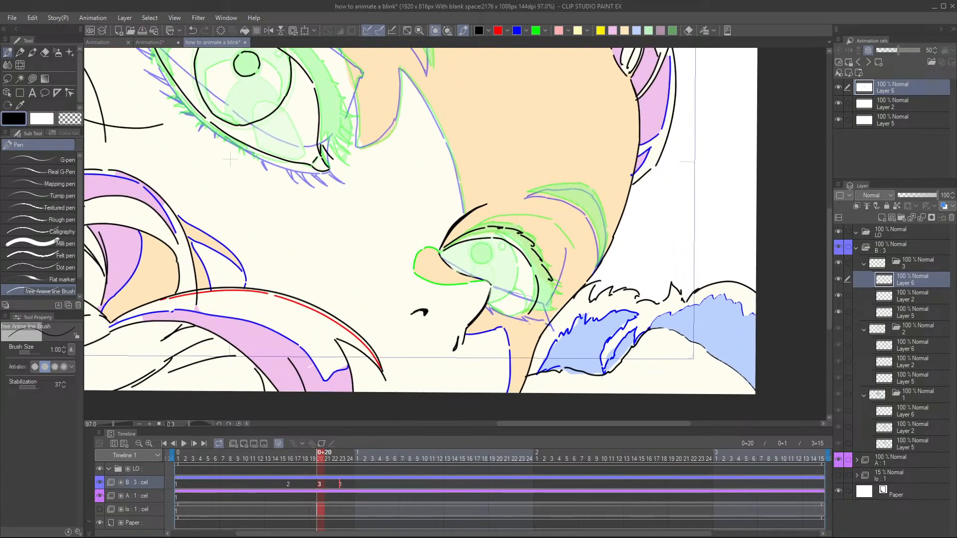
pyautogui.moveTo(552, 276)
pyautogui.mouseDown()
pyautogui.moveTo(554, 313)
pyautogui.moveTo(527, 325)
pyautogui.moveTo(544, 313)
pyautogui.mouseUp()
pyautogui.hotkey('ctrl', 'z')
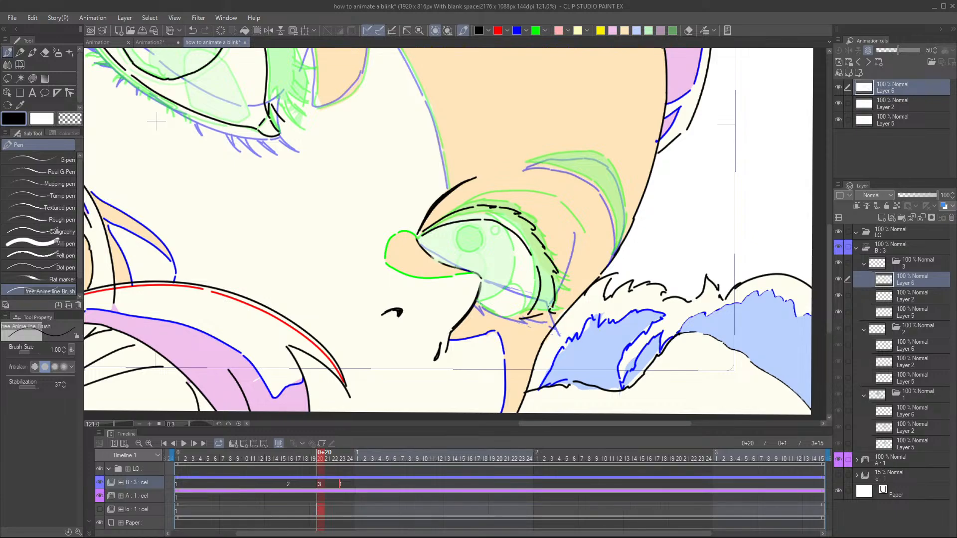
# - Check the small eye's new upper lid and lashes against the closed and open frames
pyautogui.scroll(-3, 535, 287)
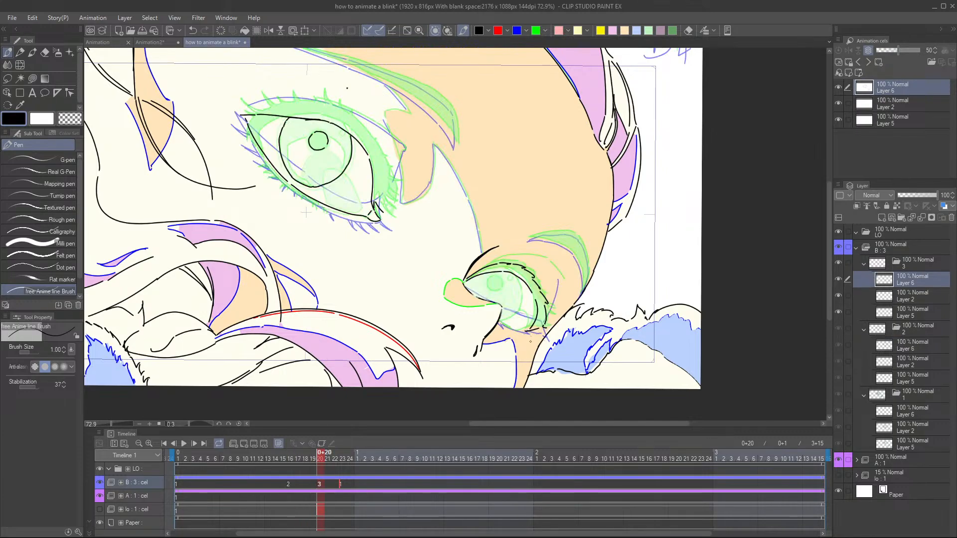
pyautogui.press('Left')
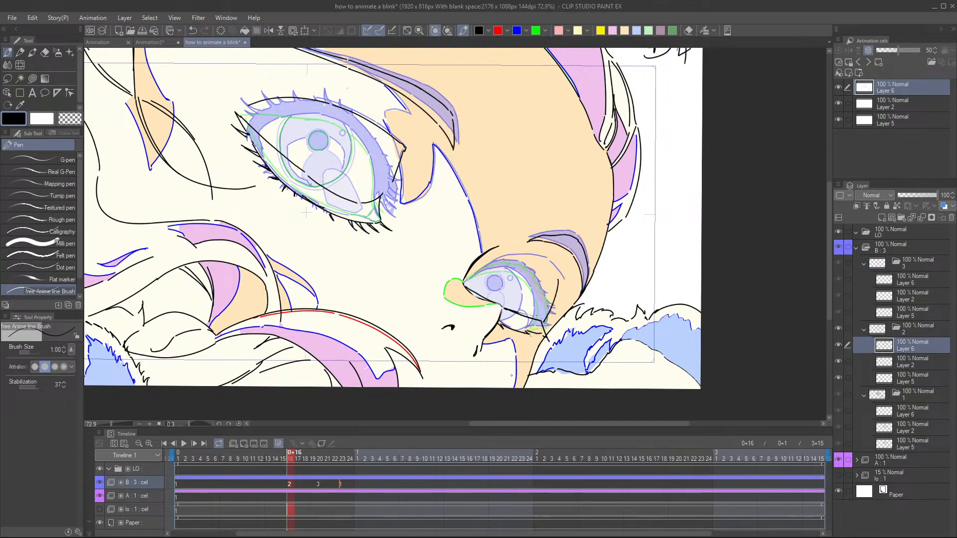
pyautogui.press('Right')
pyautogui.press('Right')
pyautogui.press('Left')
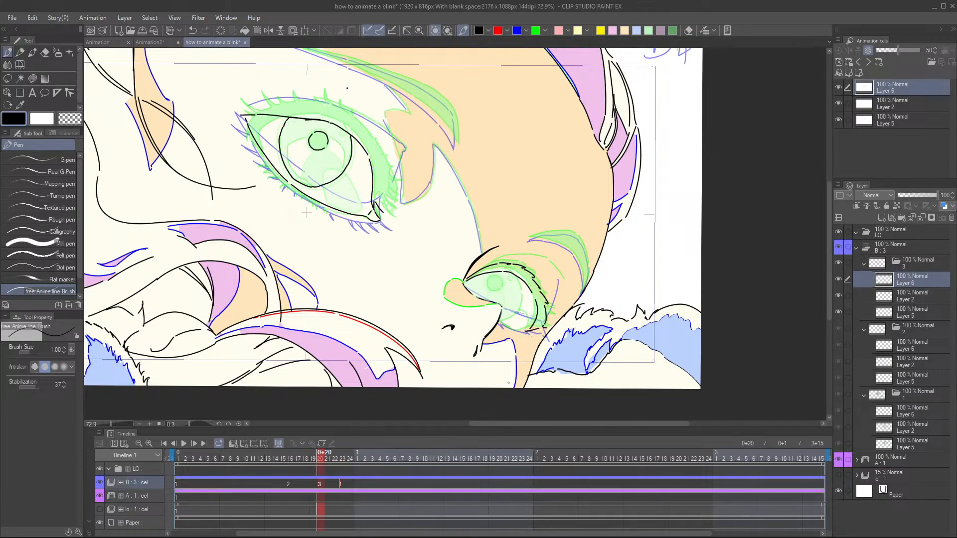
pyautogui.press('Left')
pyautogui.press('Right')
pyautogui.press('Right')
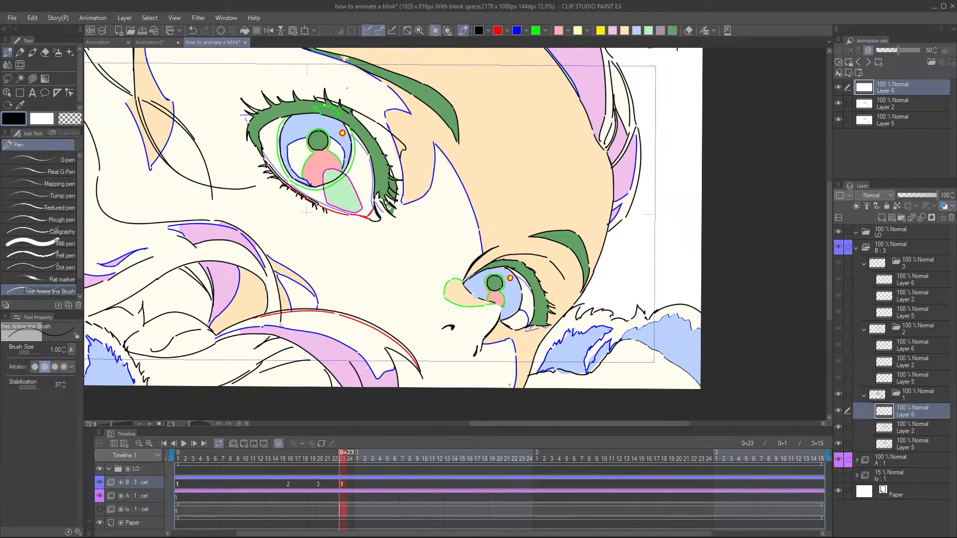
pyautogui.press('Left')
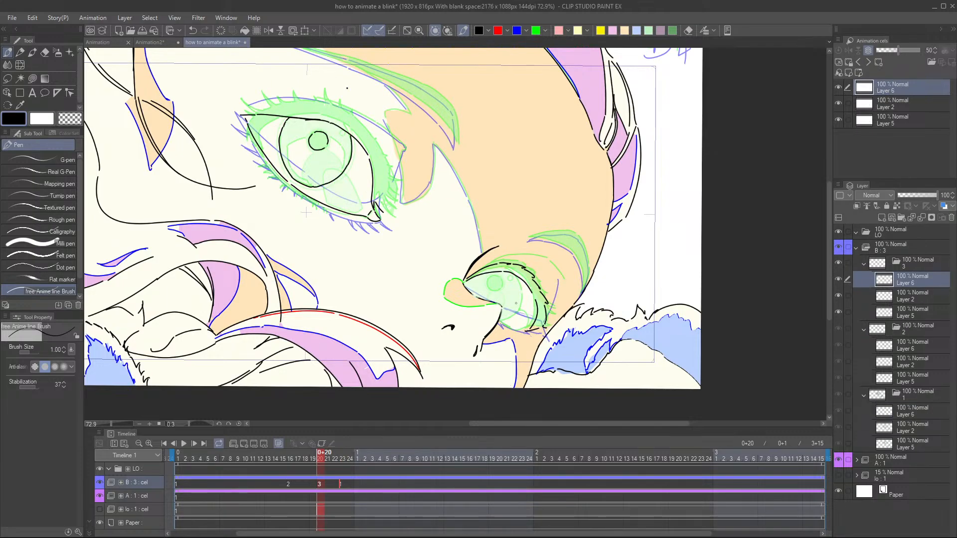
# - Erase the large eye's lower lid line and redraw it from the outer corner down to the inner corner
pyautogui.scroll(2, 409, 130)
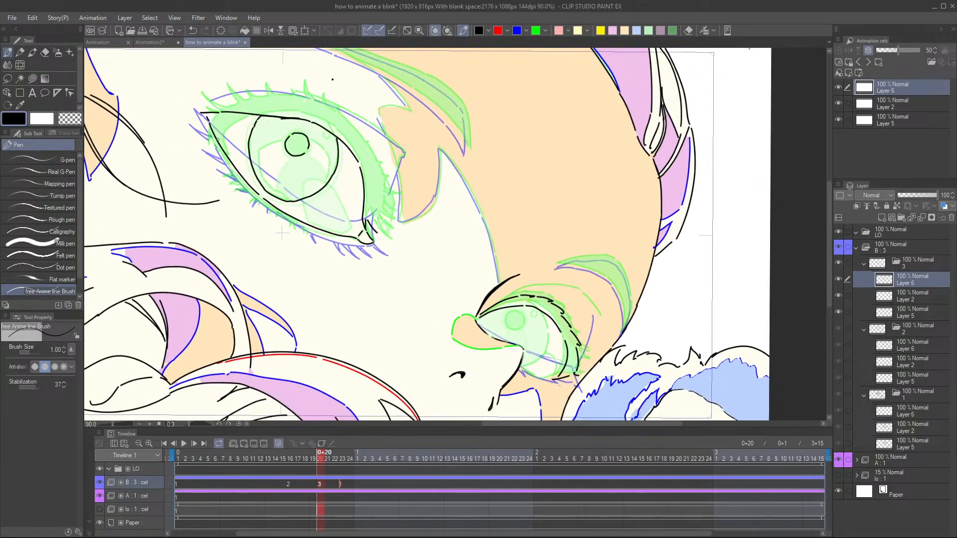
pyautogui.press('e')
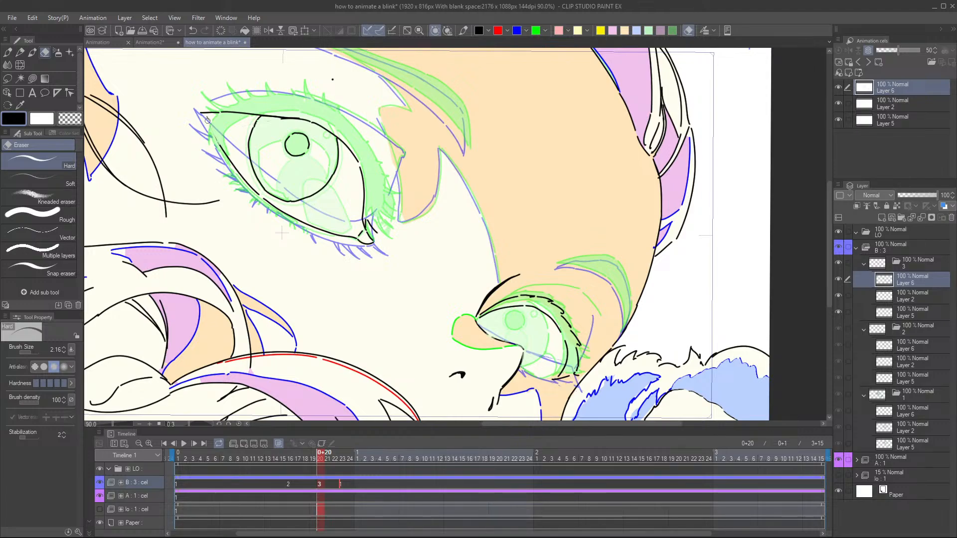
pyautogui.moveTo(208, 124)
pyautogui.mouseDown()
pyautogui.moveTo(228, 166)
pyautogui.moveTo(272, 210)
pyautogui.moveTo(349, 241)
pyautogui.mouseUp()
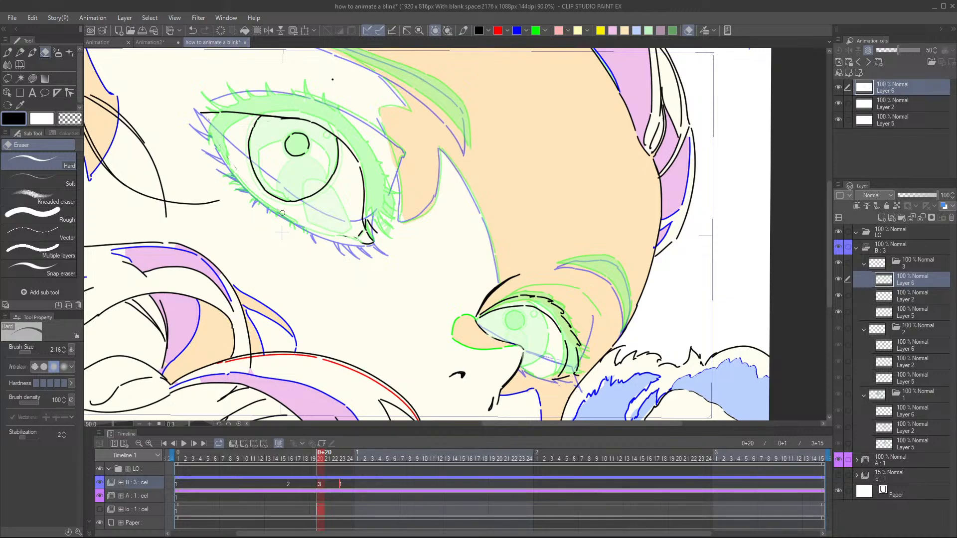
pyautogui.press('p')
pyautogui.moveTo(199, 115)
pyautogui.mouseDown()
pyautogui.moveTo(252, 192)
pyautogui.moveTo(235, 179)
pyautogui.moveTo(255, 183)
pyautogui.moveTo(256, 213)
pyautogui.moveTo(245, 188)
pyautogui.moveTo(286, 220)
pyautogui.moveTo(360, 243)
pyautogui.mouseUp()
pyautogui.moveTo(449, 258); pyautogui.dragTo(475, 279)
pyautogui.scroll(-4, 476, 279)
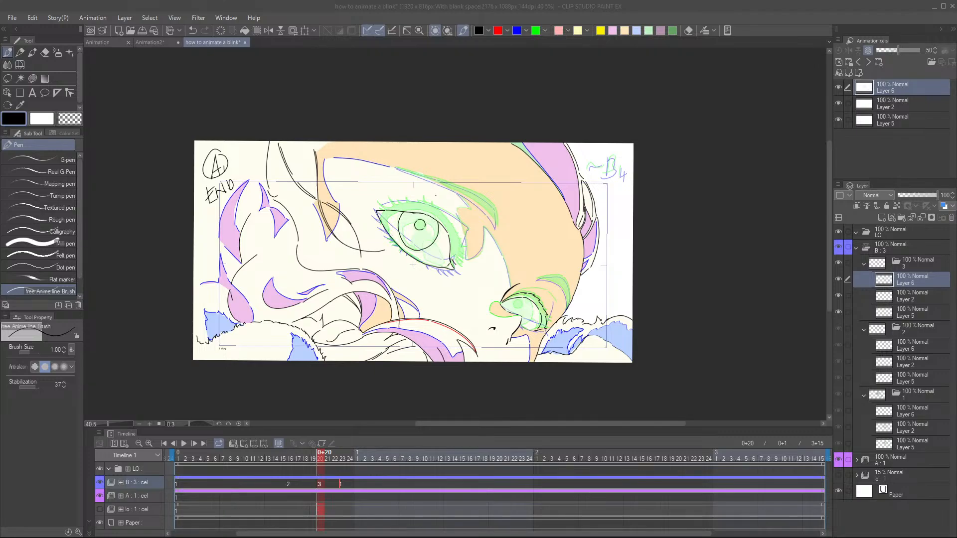
pyautogui.click(623, 11)
# - Draw the large eye's spiky upper lashes from the outer corner around to the inner corner, undoing and redoing faulty strokes
pyautogui.scroll(3, 564, 274)
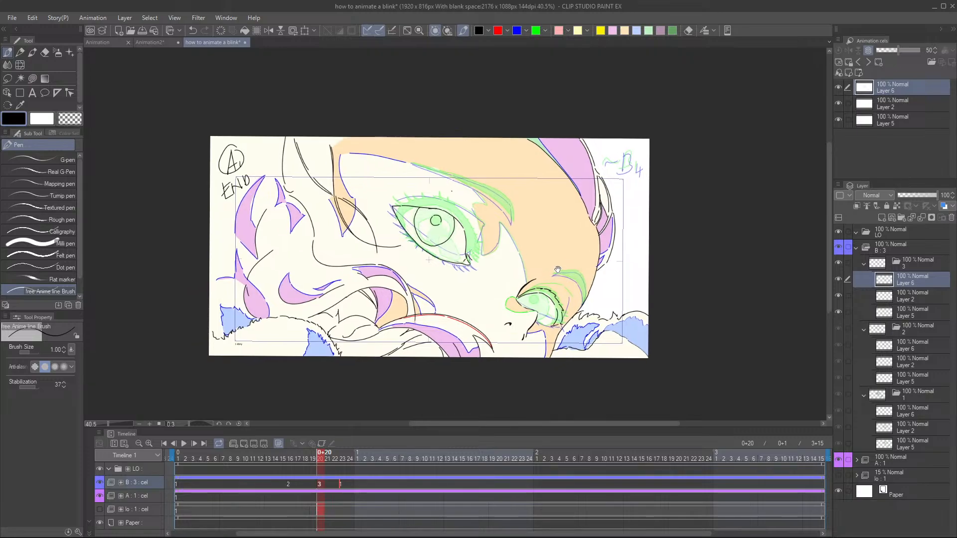
pyautogui.scroll(3, 427, 197)
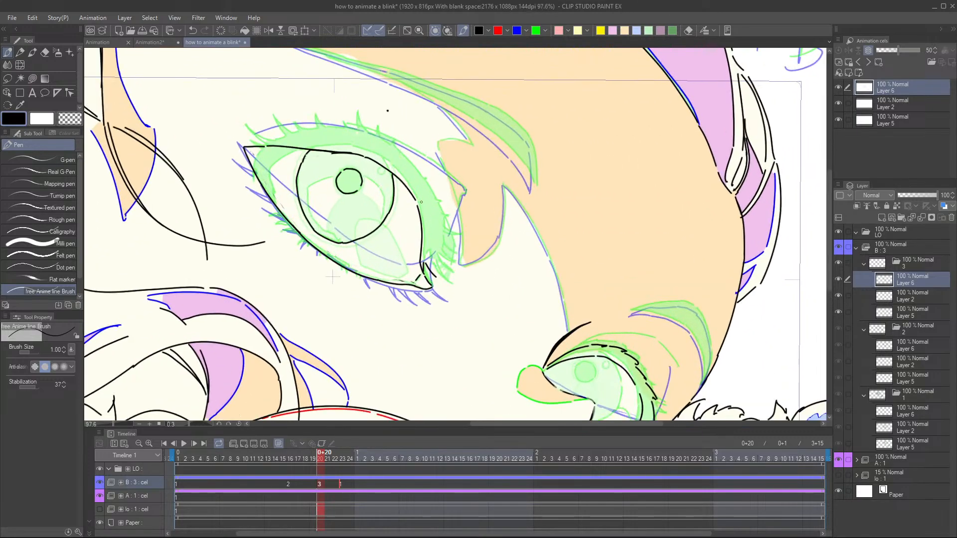
pyautogui.moveTo(424, 259); pyautogui.dragTo(443, 289)
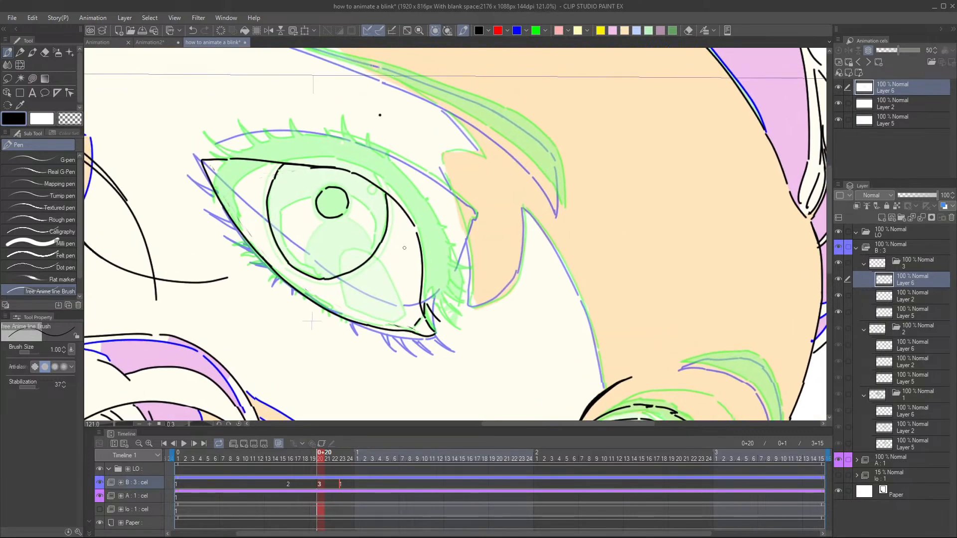
pyautogui.moveTo(208, 148)
pyautogui.mouseDown()
pyautogui.moveTo(200, 140)
pyautogui.moveTo(251, 151)
pyautogui.moveTo(235, 124)
pyautogui.moveTo(265, 142)
pyautogui.moveTo(262, 132)
pyautogui.moveTo(301, 141)
pyautogui.moveTo(290, 125)
pyautogui.moveTo(352, 145)
pyautogui.moveTo(339, 113)
pyautogui.moveTo(385, 163)
pyautogui.mouseUp()
pyautogui.hotkey('ctrl', 'z')
pyautogui.hotkey('ctrl', 'z')
pyautogui.hotkey('ctrl', 'z')
pyautogui.moveTo(385, 163)
pyautogui.mouseDown()
pyautogui.moveTo(383, 153)
pyautogui.moveTo(394, 170)
pyautogui.moveTo(350, 191)
pyautogui.moveTo(402, 275)
pyautogui.moveTo(385, 272)
pyautogui.moveTo(402, 300)
pyautogui.moveTo(383, 298)
pyautogui.moveTo(399, 335)
pyautogui.moveTo(375, 313)
pyautogui.moveTo(386, 317)
pyautogui.mouseUp()
pyautogui.scroll(-3, 387, 318)
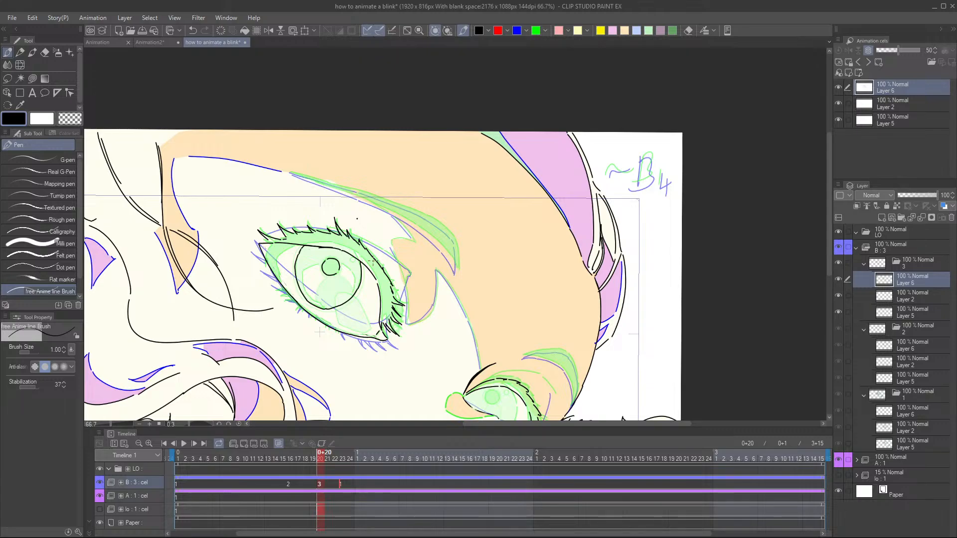
# - Draw the small eye's round pupil, curved iris edge and lower lid line, undoing the faulty stroke
pyautogui.scroll(-3, 522, 276)
pyautogui.scroll(4, 521, 276)
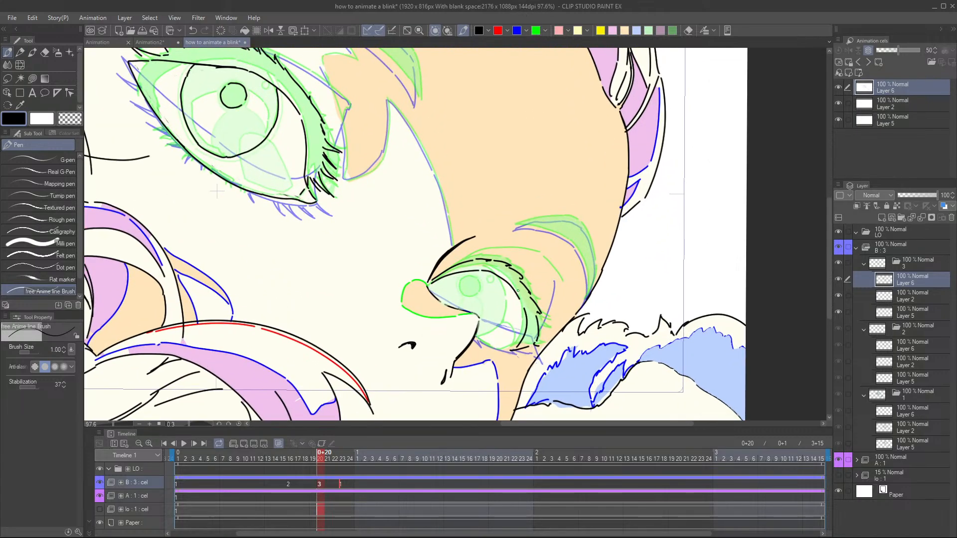
pyautogui.scroll(1, 508, 299)
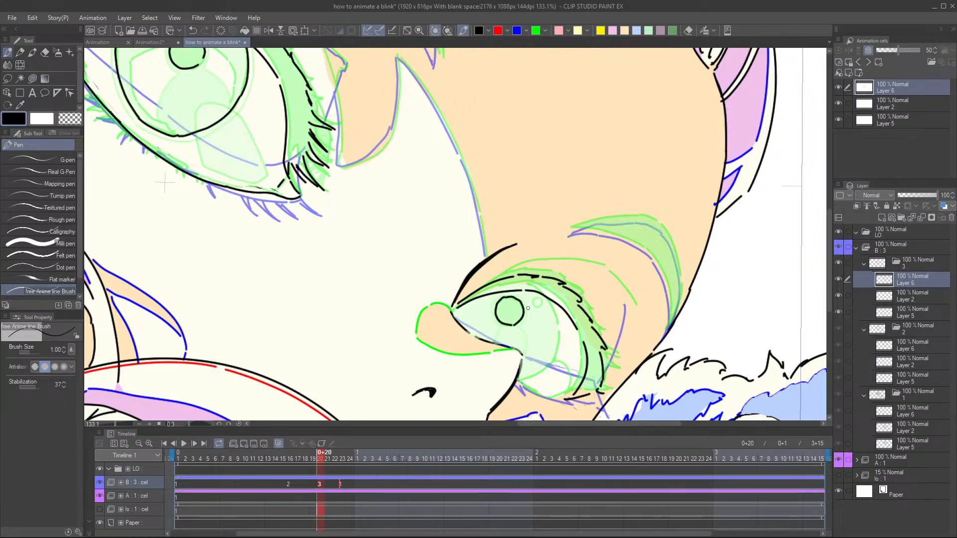
pyautogui.moveTo(552, 304)
pyautogui.mouseDown()
pyautogui.moveTo(540, 276)
pyautogui.moveTo(547, 304)
pyautogui.moveTo(535, 335)
pyautogui.moveTo(507, 349)
pyautogui.mouseUp()
pyautogui.moveTo(511, 332)
pyautogui.mouseDown()
pyautogui.moveTo(545, 334)
pyautogui.moveTo(499, 315)
pyautogui.moveTo(499, 340)
pyautogui.moveTo(548, 333)
pyautogui.moveTo(470, 328)
pyautogui.moveTo(519, 347)
pyautogui.mouseUp()
pyautogui.hotkey('ctrl', 'z')
# - Flip through frames 16, 20 and 23 to examine both eyes with the added lashes and pupils in motion
pyautogui.scroll(-3, 623, 329)
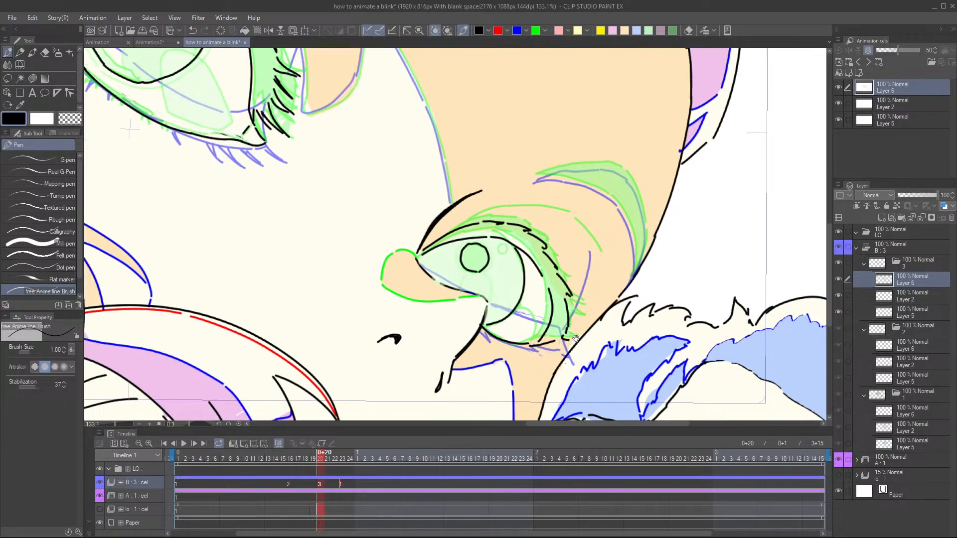
pyautogui.scroll(-8, 573, 329)
pyautogui.press(',')
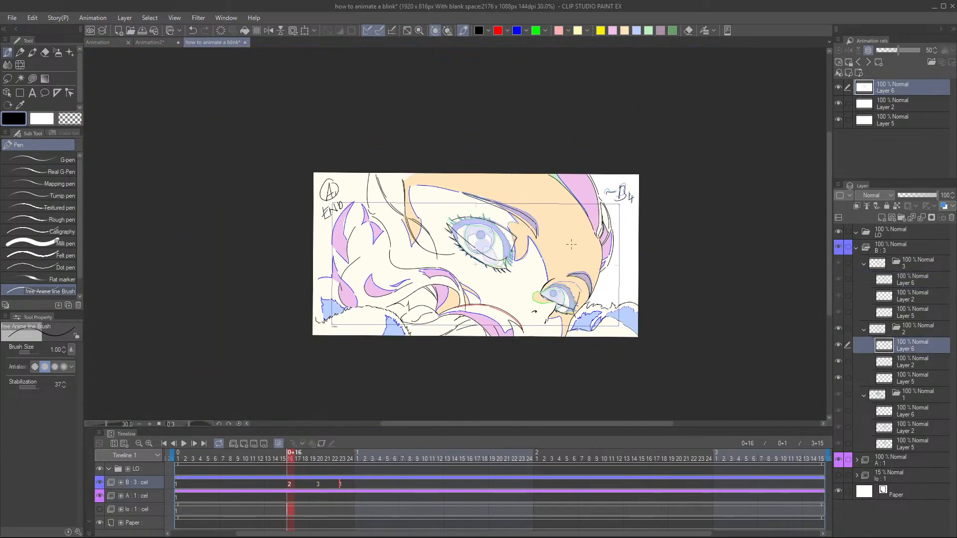
pyautogui.press('.')
pyautogui.press('.')
pyautogui.press(',')
pyautogui.press(',')
pyautogui.press('.')
pyautogui.press('.')
pyautogui.press(',')
pyautogui.press(',')
pyautogui.press('.')
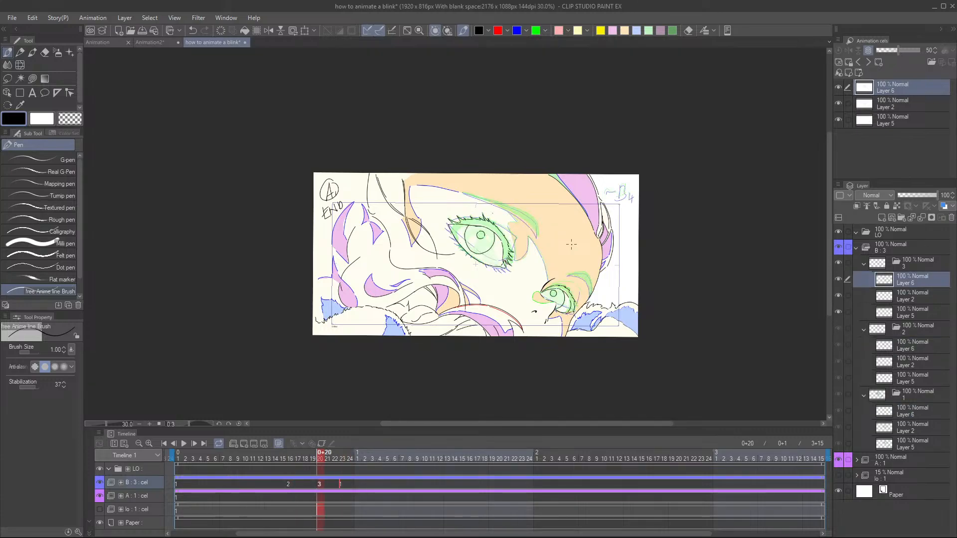
pyautogui.press('.')
pyautogui.press(',')
pyautogui.scroll(7, 571, 244)
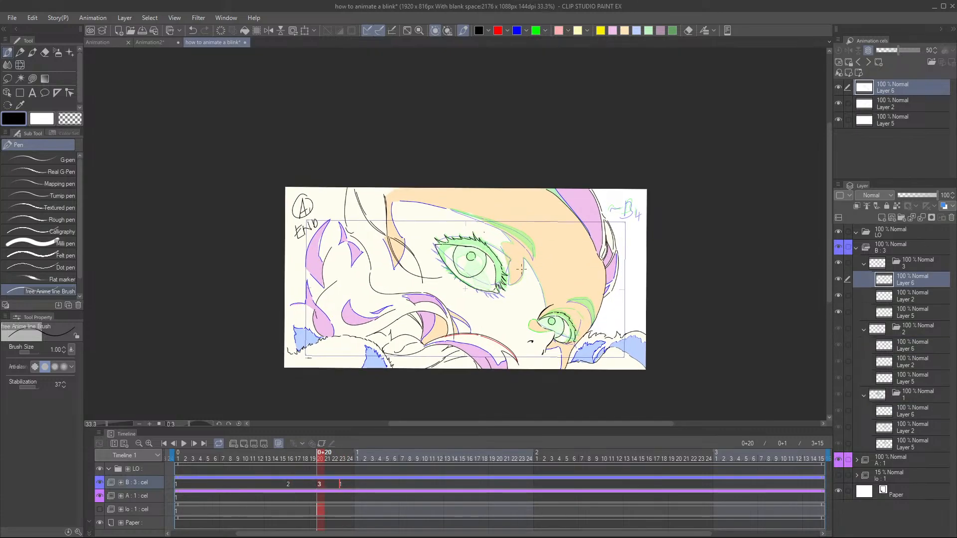
pyautogui.scroll(1, 500, 302)
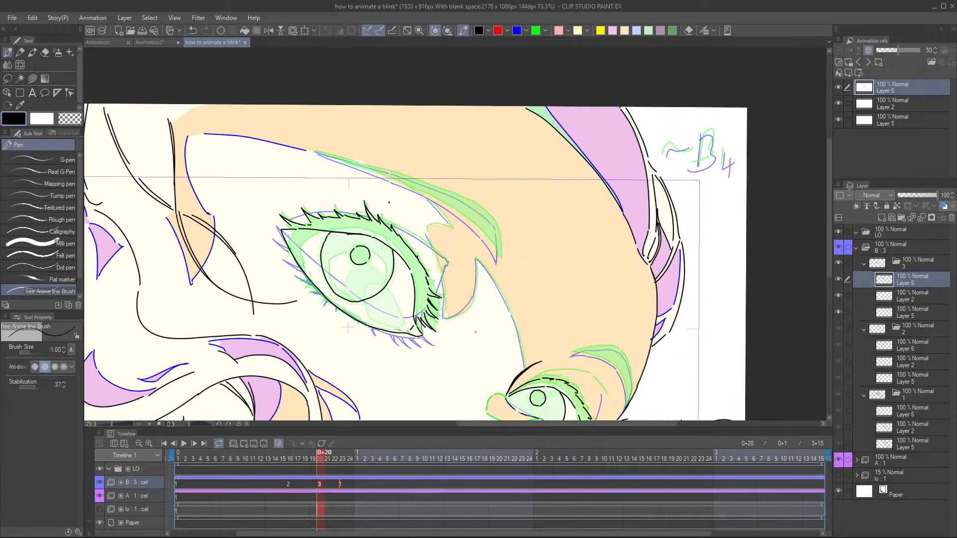
# - Draw the large eye's upper eyelid crease from above the lashes to its inner corner and back down toward the lashes, redoing the faulty stroke
pyautogui.press('.')
pyautogui.press(',')
pyautogui.press(',')
pyautogui.press('.')
pyautogui.scroll(3, 440, 266)
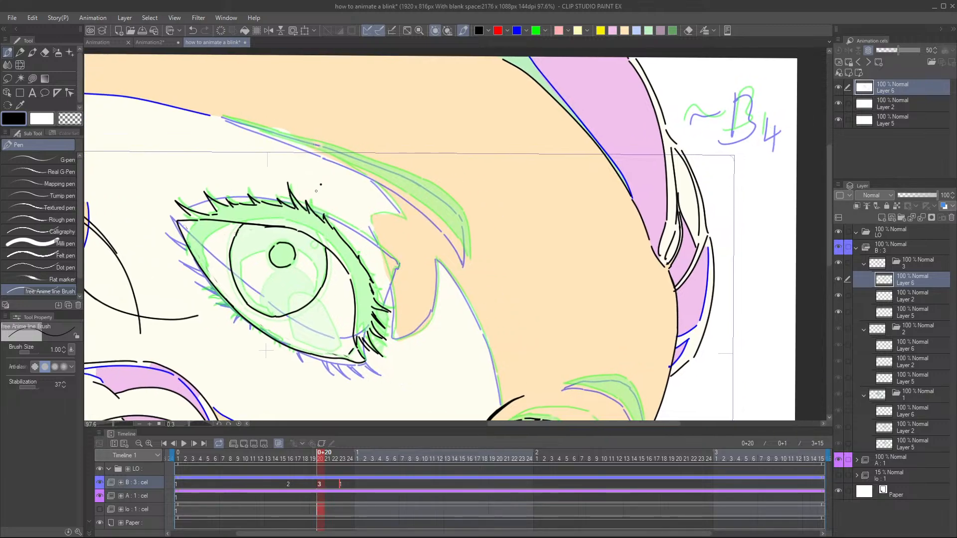
pyautogui.moveTo(261, 198); pyautogui.dragTo(318, 211)
pyautogui.hotkey('ctrl', 'z')
pyautogui.moveTo(264, 196)
pyautogui.mouseDown()
pyautogui.moveTo(348, 227)
pyautogui.moveTo(332, 229)
pyautogui.moveTo(413, 282)
pyautogui.mouseUp()
pyautogui.scroll(2, 348, 226)
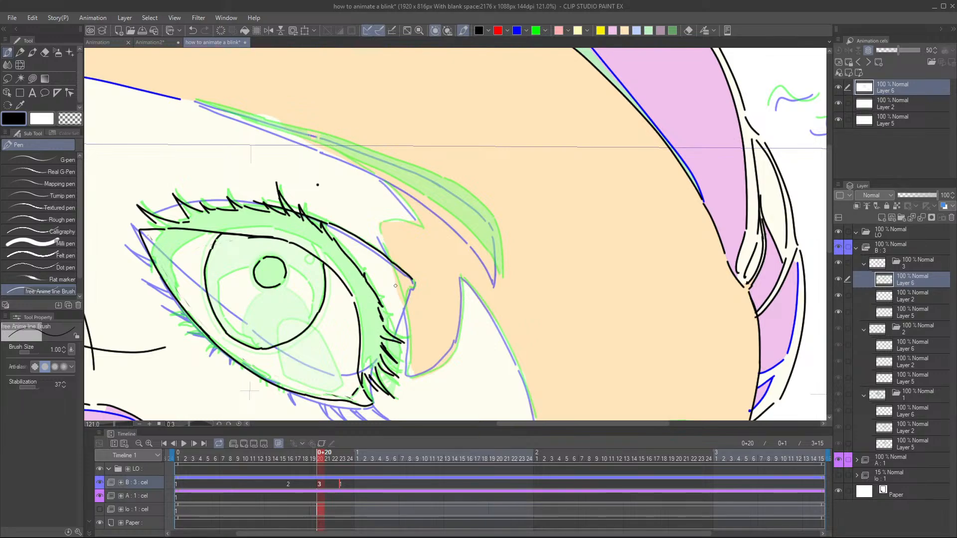
pyautogui.scroll(1, 395, 285)
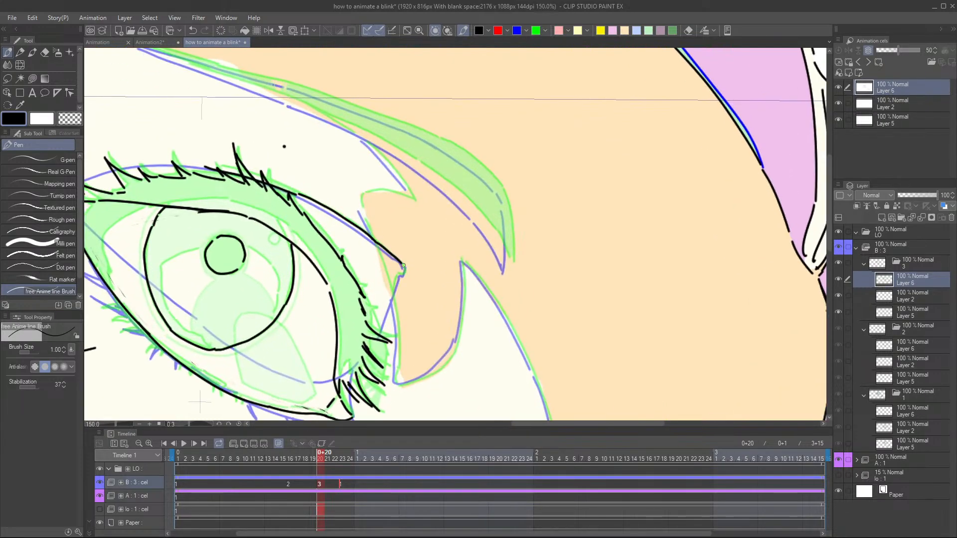
pyautogui.moveTo(402, 310)
pyautogui.mouseDown()
pyautogui.moveTo(412, 266)
pyautogui.moveTo(387, 290)
pyautogui.mouseUp()
pyautogui.moveTo(454, 297); pyautogui.dragTo(481, 298)
# - Draw the small eye's outer eyelid crease line beside the lashes and compare it with the neighbouring frames
pyautogui.scroll(-1, 481, 298)
pyautogui.scroll(-1, 481, 298)
pyautogui.moveTo(586, 265); pyautogui.dragTo(532, 218)
pyautogui.moveTo(607, 278); pyautogui.dragTo(568, 199)
pyautogui.scroll(1, 539, 274)
pyautogui.scroll(-5, 559, 240)
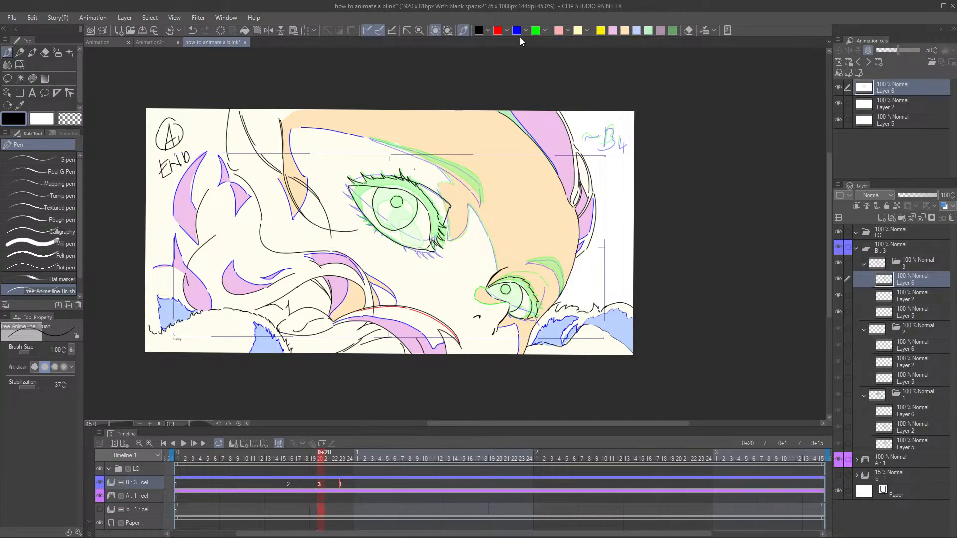
pyautogui.moveTo(579, 308); pyautogui.dragTo(573, 301)
pyautogui.scroll(2, 573, 300)
pyautogui.moveTo(515, 305); pyautogui.dragTo(524, 294)
pyautogui.scroll(4, 519, 291)
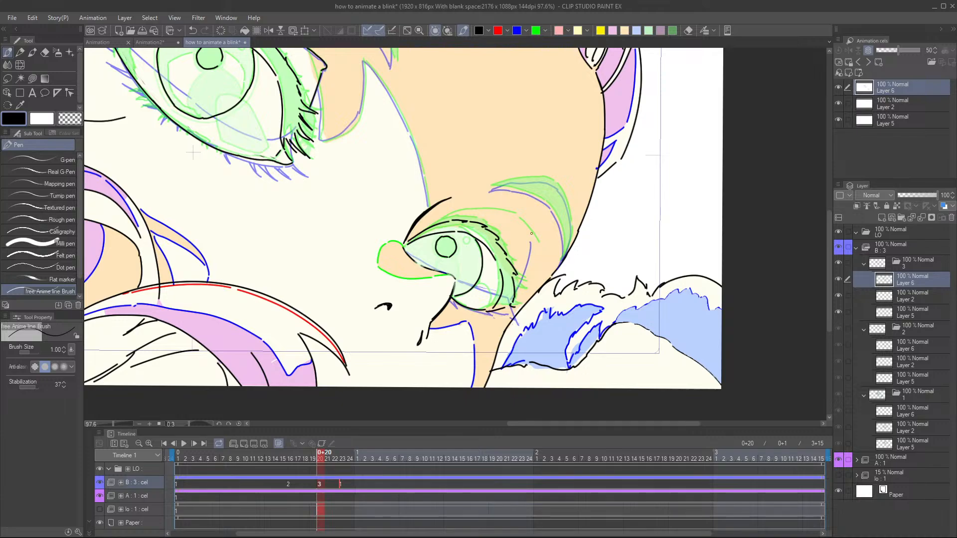
pyautogui.moveTo(531, 233); pyautogui.dragTo(515, 292)
pyautogui.press('Left')
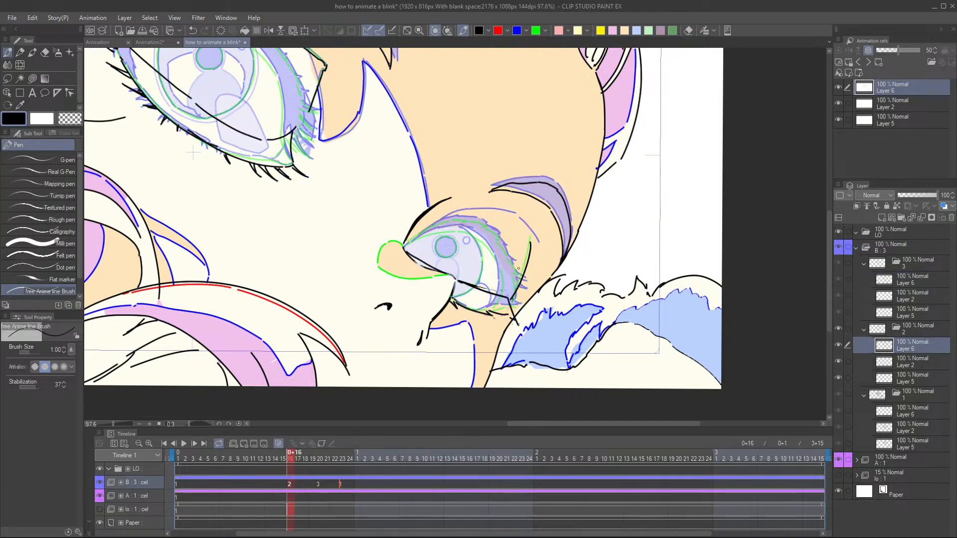
pyautogui.press('Right')
pyautogui.press('Right')
pyautogui.press('Left')
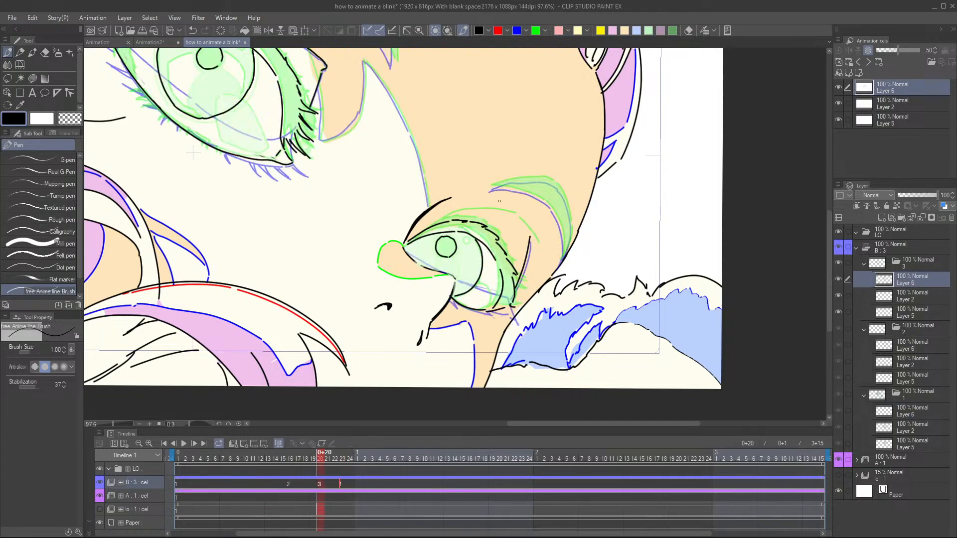
# - Draw the small eye's upper crease arc above the lashes and begin the eyebrow's lower edge, undoing faulty strokes
pyautogui.moveTo(430, 228)
pyautogui.mouseDown()
pyautogui.moveTo(464, 214)
pyautogui.moveTo(382, 196)
pyautogui.moveTo(452, 243)
pyautogui.mouseUp()
pyautogui.hotkey('ctrl', 'z')
pyautogui.moveTo(420, 185)
pyautogui.mouseDown()
pyautogui.moveTo(412, 211)
pyautogui.moveTo(449, 223)
pyautogui.moveTo(449, 178)
pyautogui.moveTo(461, 227)
pyautogui.mouseUp()
pyautogui.hotkey('ctrl', 'z')
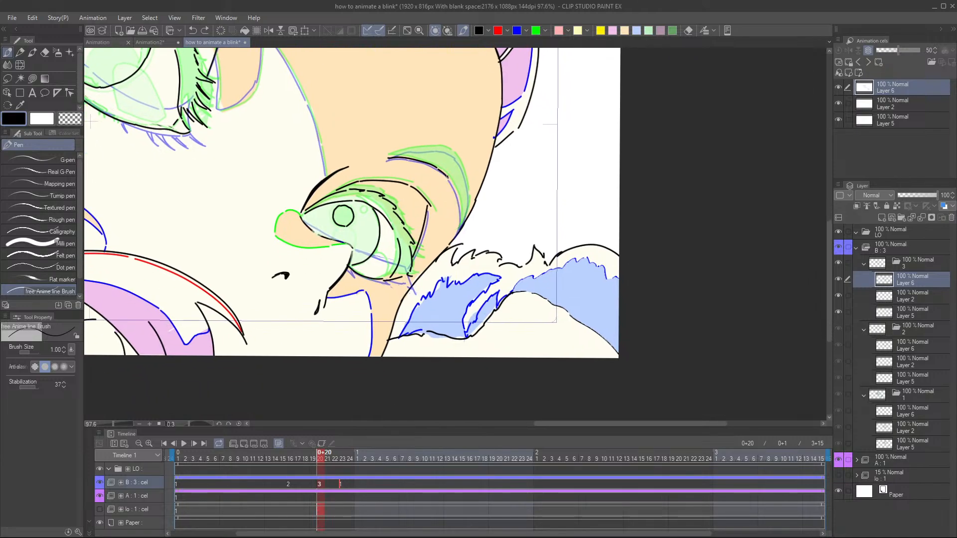
# - Continue the small eyebrow's lower edge down to its outer end, undoing and redrawing the faulty stroke
pyautogui.moveTo(449, 180); pyautogui.dragTo(461, 233)
pyautogui.hotkey('ctrl', 'z')
pyautogui.moveTo(449, 179); pyautogui.dragTo(458, 236)
pyautogui.moveTo(423, 156); pyautogui.dragTo(452, 209)
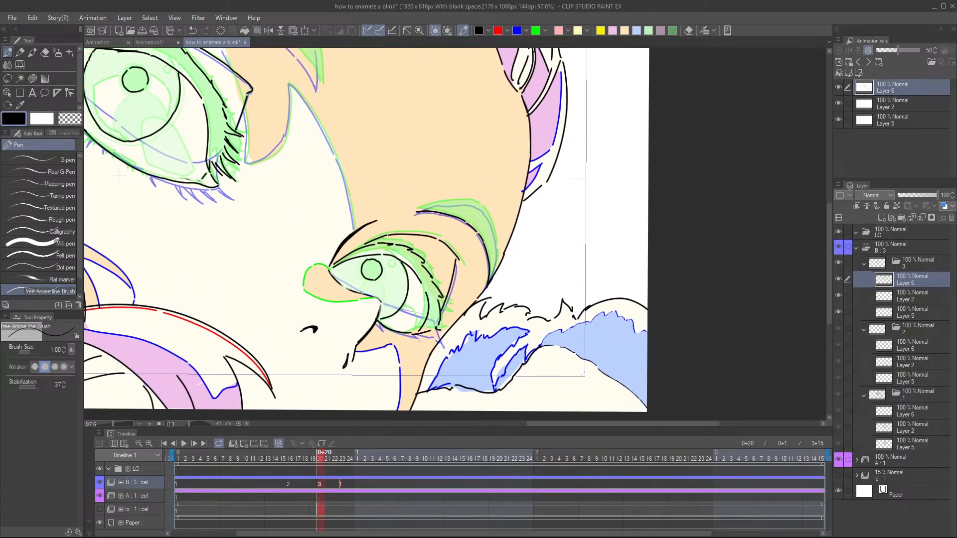
# - Draw the small eyebrow's upper edge from its inner tip to the face outline, undoing and redoing faulty strokes
pyautogui.hotkey('ctrl', '-')
pyautogui.hotkey('ctrl', '-')
pyautogui.hotkey('ctrl', '-')
pyautogui.hotkey('ctrl', '-')
pyautogui.press('r')
pyautogui.moveTo(438, 273); pyautogui.dragTo(487, 260)
pyautogui.press('p')
pyautogui.scroll(7, 401, 226)
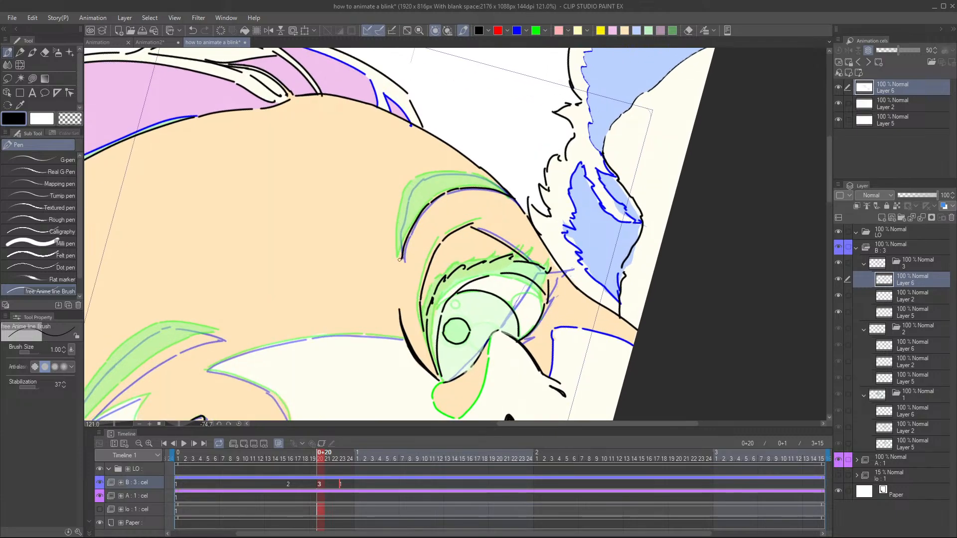
pyautogui.moveTo(399, 260); pyautogui.dragTo(399, 212)
pyautogui.hotkey('ctrl', 'z')
pyautogui.hotkey('ctrl', 'z')
pyautogui.moveTo(401, 259); pyautogui.dragTo(399, 251)
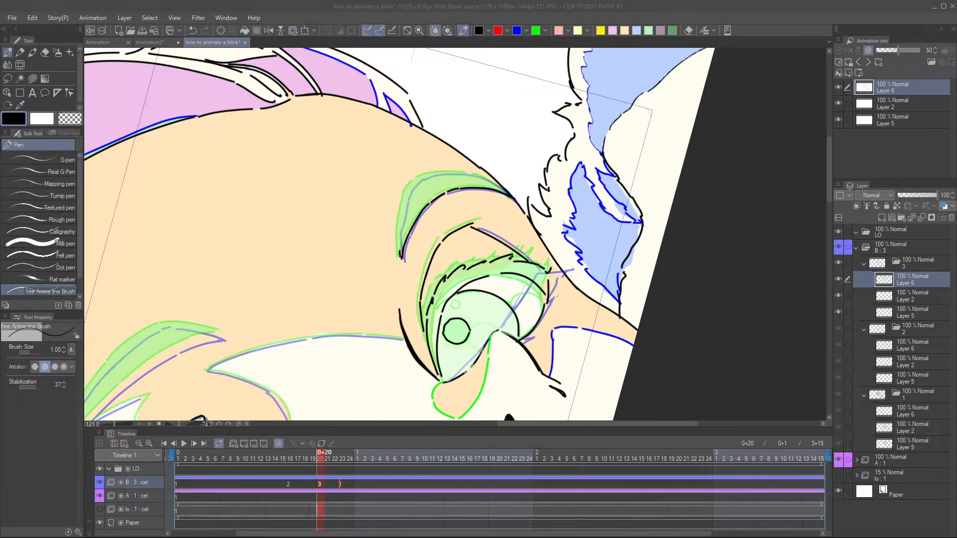
pyautogui.click(462, 12)
pyautogui.press('r')
pyautogui.moveTo(443, 225); pyautogui.dragTo(384, 272)
pyautogui.press('p')
pyautogui.hotkey('ctrl', '+')
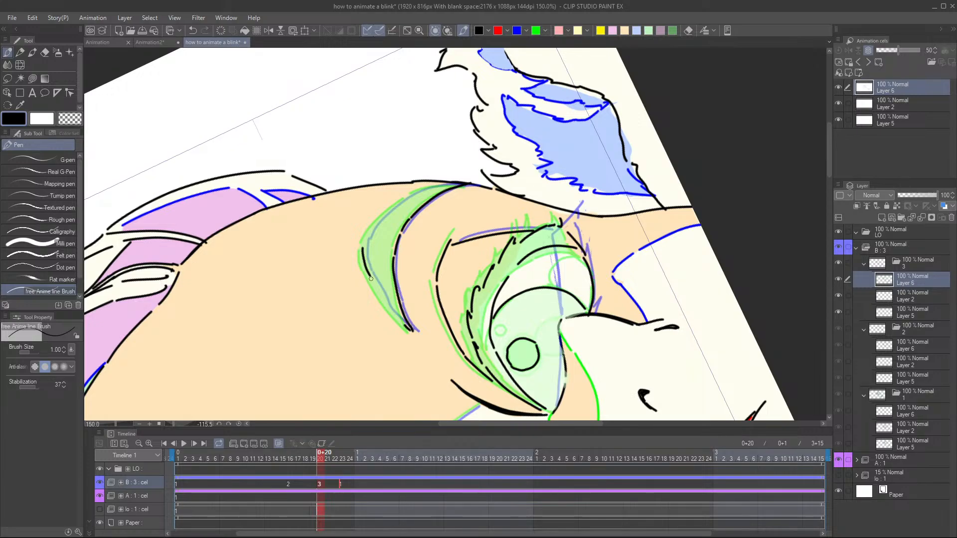
pyautogui.scroll(2, 417, 319)
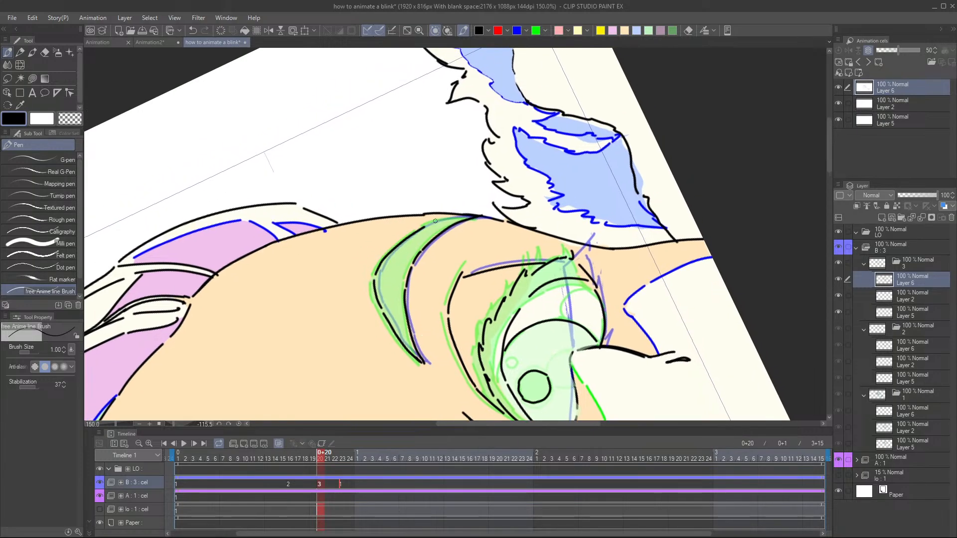
# - Draw the large eyebrow's upper edge from the thin outer tail around to the inner end, undoing the faulty stroke
pyautogui.scroll(-5, 509, 247)
pyautogui.moveTo(509, 248); pyautogui.dragTo(446, 175)
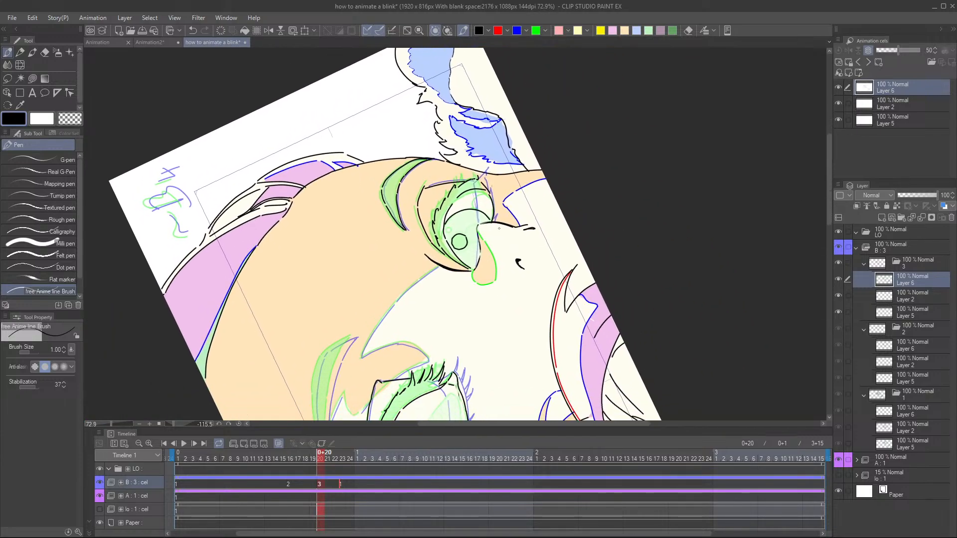
pyautogui.press('r')
pyautogui.moveTo(698, 211); pyautogui.dragTo(561, 405)
pyautogui.press('p')
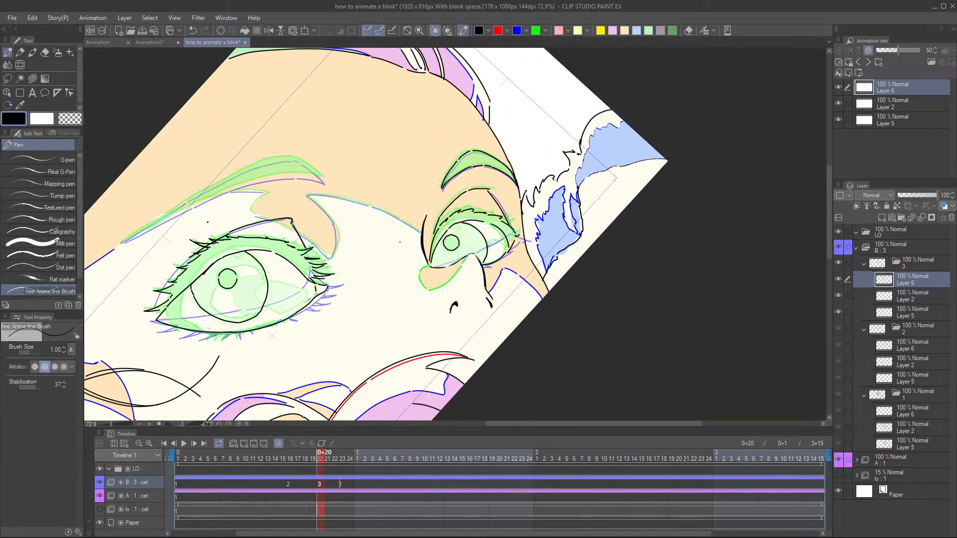
pyautogui.moveTo(288, 192); pyautogui.dragTo(454, 224)
pyautogui.press('r')
pyautogui.moveTo(638, 299); pyautogui.dragTo(643, 186)
pyautogui.press('p')
pyautogui.moveTo(400, 298); pyautogui.dragTo(389, 280)
pyautogui.scroll(4, 390, 277)
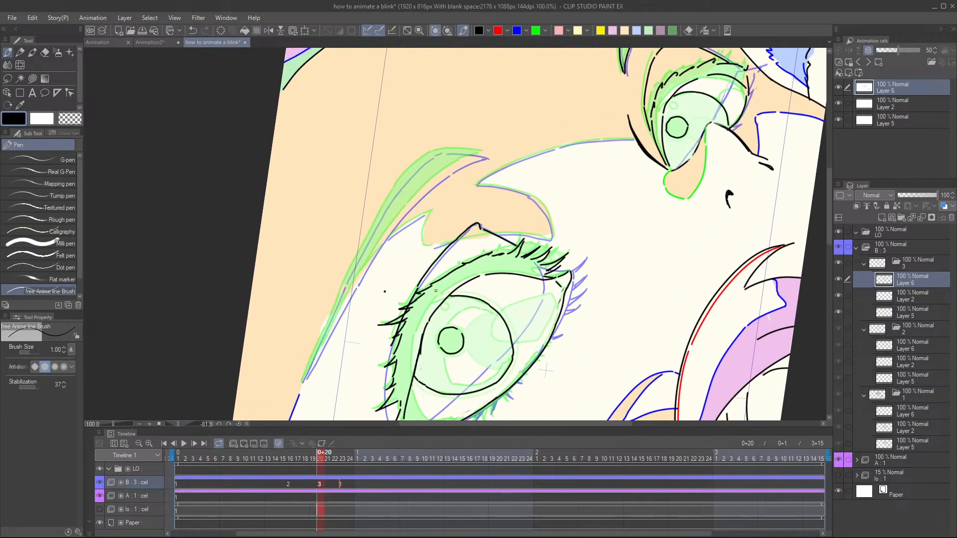
pyautogui.moveTo(435, 291); pyautogui.dragTo(404, 290)
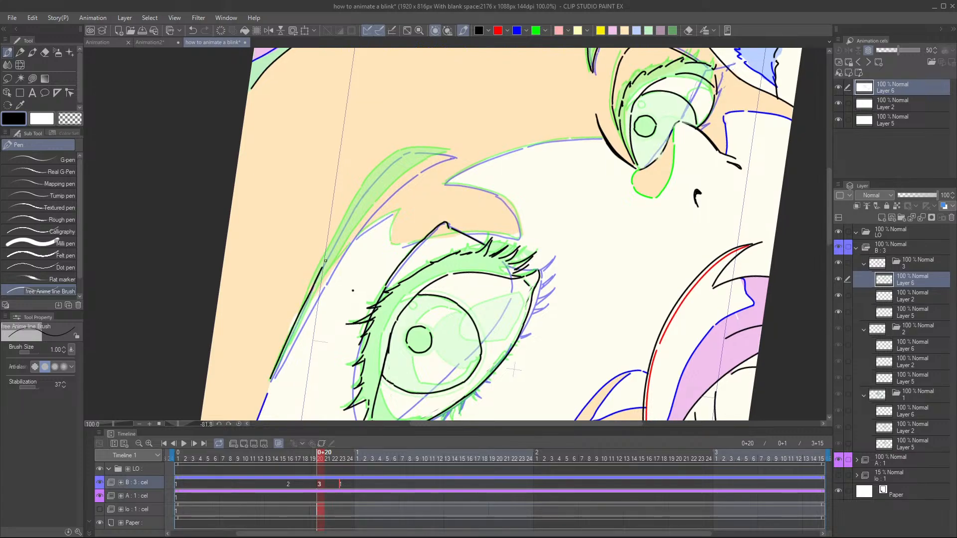
pyautogui.hotkey('ctrl', 'z')
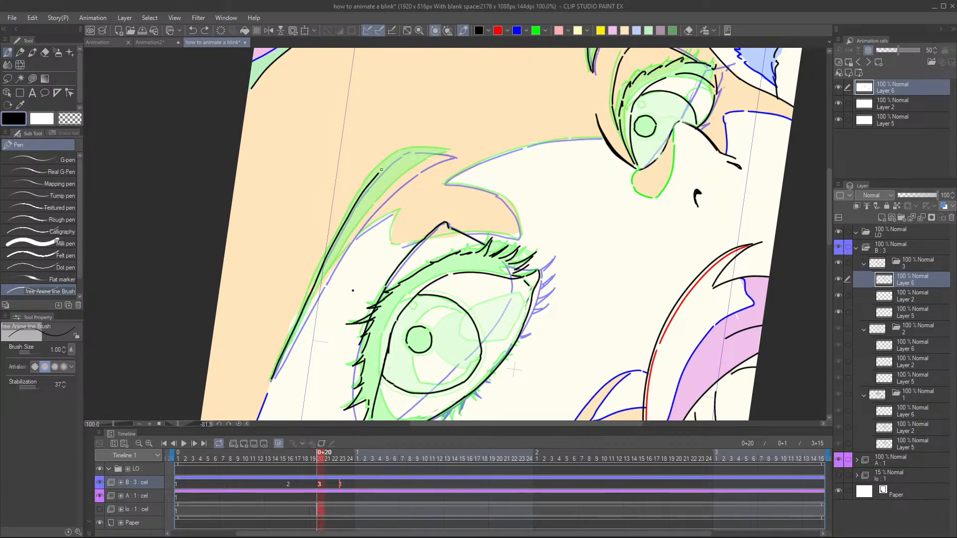
pyautogui.hotkey('shift', 'space')
pyautogui.moveTo(388, 206); pyautogui.dragTo(347, 323)
pyautogui.scroll(3, 351, 208)
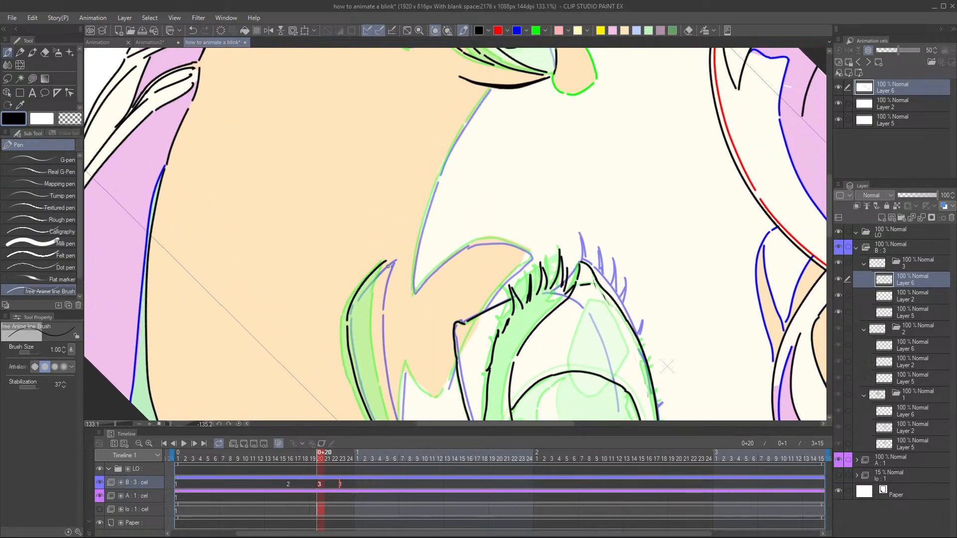
# - Close the large eyebrow's inner tip and draw its lower edge along the full length of the brow
pyautogui.scroll(-4, 394, 299)
pyautogui.hotkey('shift', 'space')
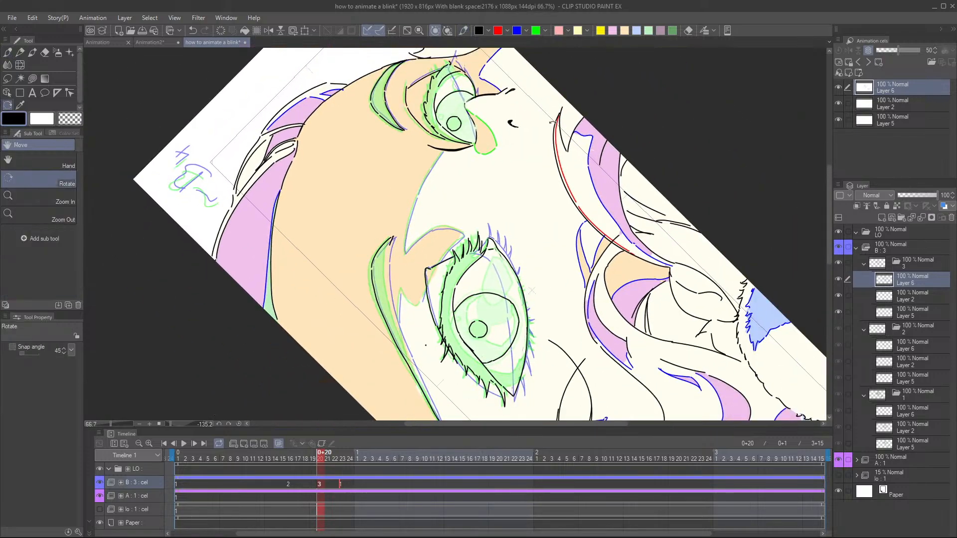
pyautogui.moveTo(593, 144); pyautogui.dragTo(563, 381)
pyautogui.hotkey('shift', 'space')
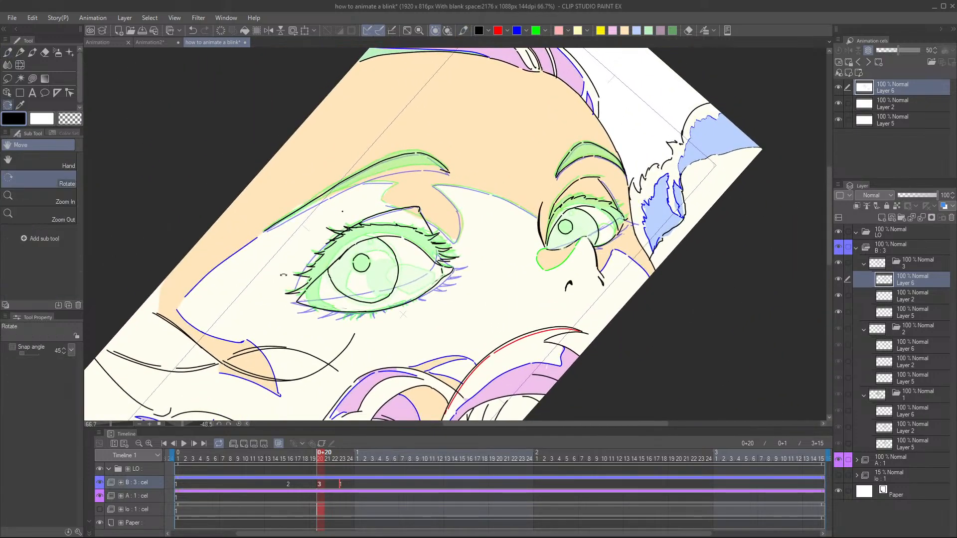
pyautogui.moveTo(299, 196); pyautogui.dragTo(296, 254)
pyautogui.scroll(3, 296, 255)
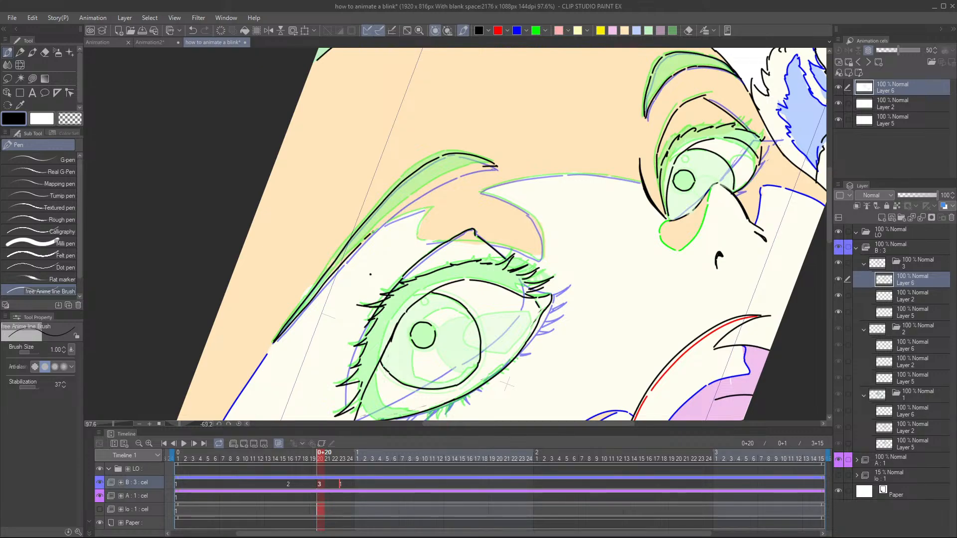
pyautogui.moveTo(460, 166); pyautogui.dragTo(405, 209)
pyautogui.press('p')
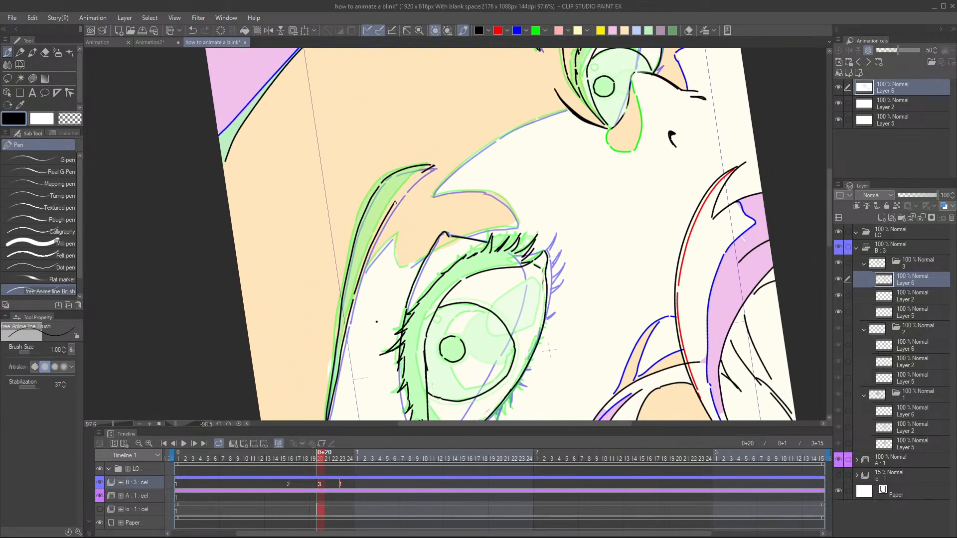
pyautogui.scroll(-8, 495, 224)
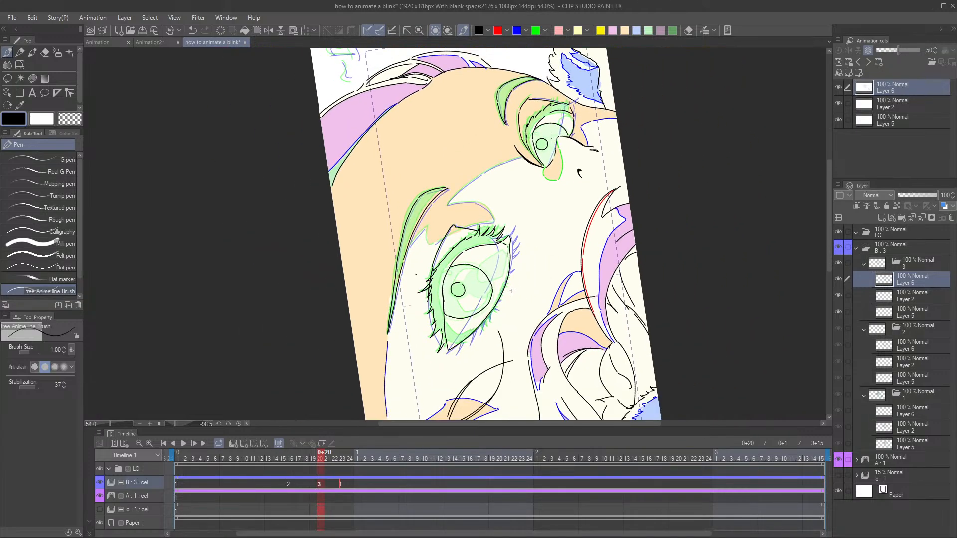
# - Reset the canvas to its upright, unrotated view and save the animation file
pyautogui.press('r')
pyautogui.moveTo(698, 207); pyautogui.dragTo(523, 401)
pyautogui.press('space')
pyautogui.moveTo(586, 304); pyautogui.dragTo(604, 183)
pyautogui.press('r')
pyautogui.moveTo(724, 190); pyautogui.dragTo(705, 319)
pyautogui.press('space')
pyautogui.moveTo(643, 204); pyautogui.dragTo(642, 267)
pyautogui.press('space')
pyautogui.moveTo(669, 189)
pyautogui.mouseDown()
pyautogui.moveTo(654, 188)
pyautogui.moveTo(664, 197)
pyautogui.mouseUp()
pyautogui.press('space')
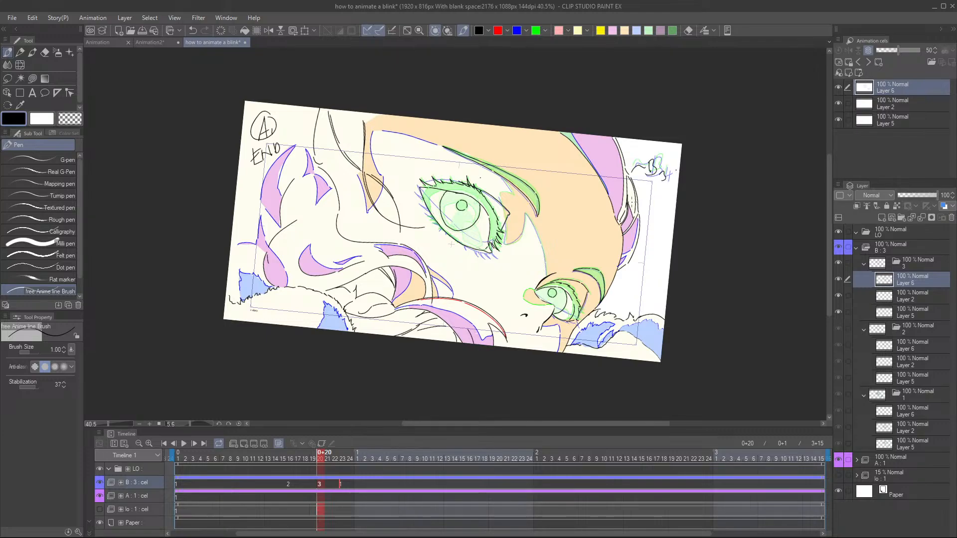
pyautogui.press('space')
pyautogui.moveTo(619, 125); pyautogui.dragTo(618, 128)
pyautogui.hotkey('ctrl', '-')
pyautogui.press('space')
pyautogui.moveTo(639, 207); pyautogui.dragTo(623, 186)
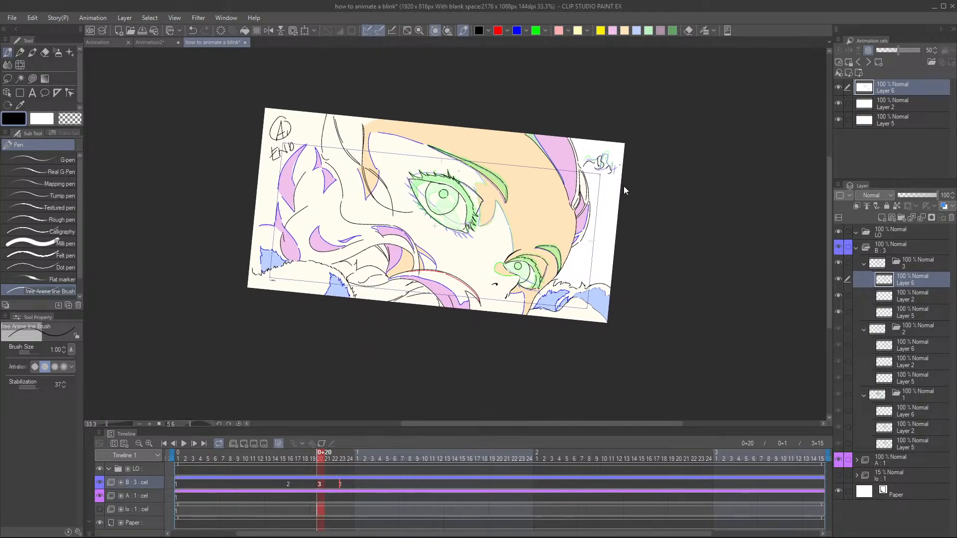
pyautogui.hotkey('ctrl', 's')
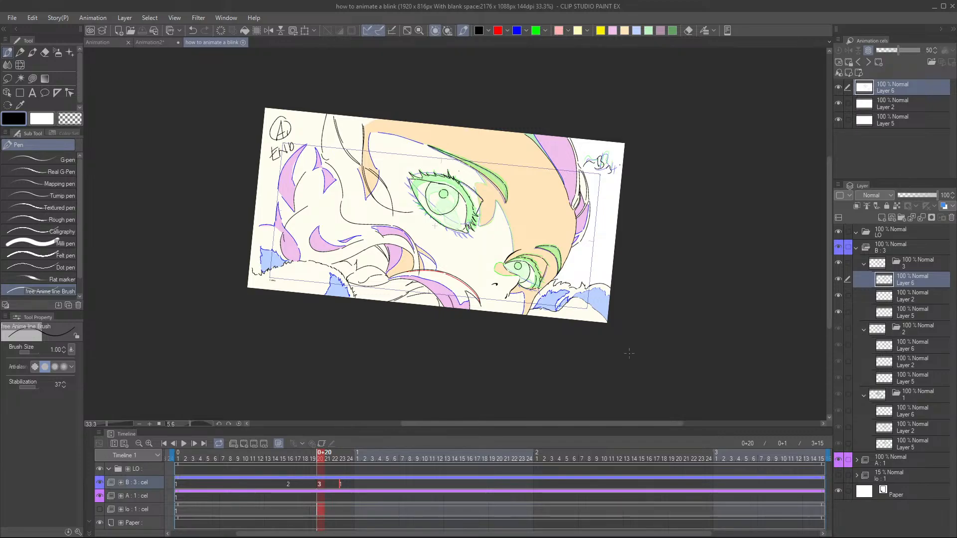
pyautogui.press('r')
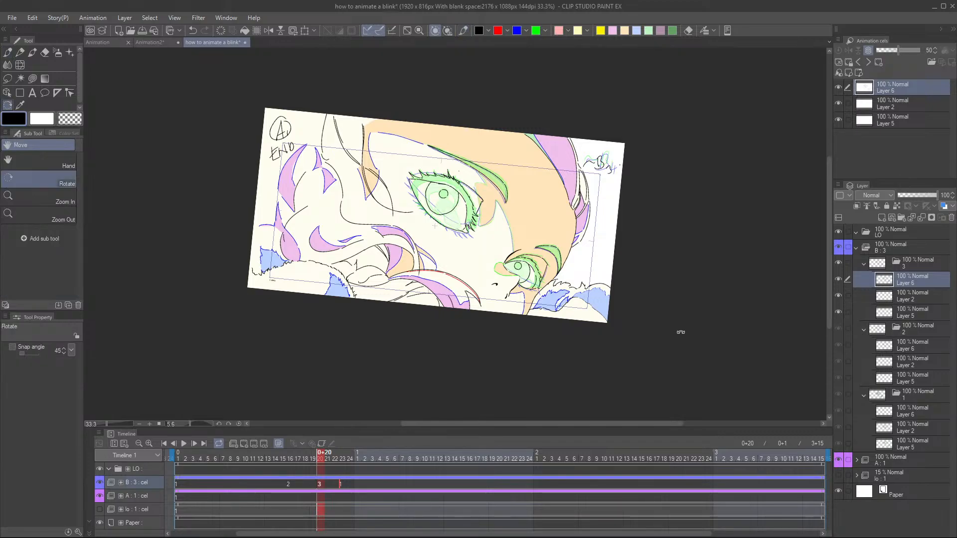
pyautogui.moveTo(691, 333); pyautogui.dragTo(742, 281)
pyautogui.press('p')
pyautogui.hotkey('ctrl', '0')
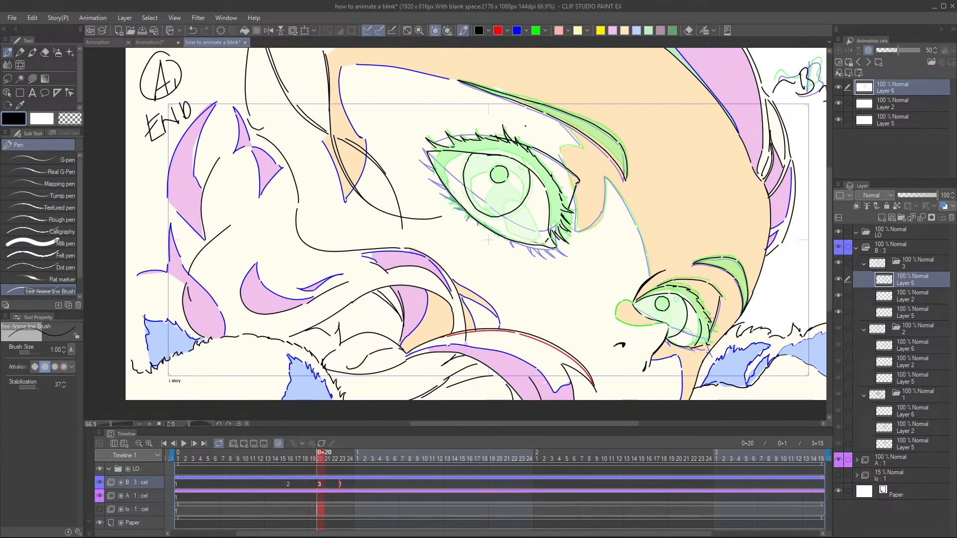
pyautogui.hotkey('ctrl', 's')
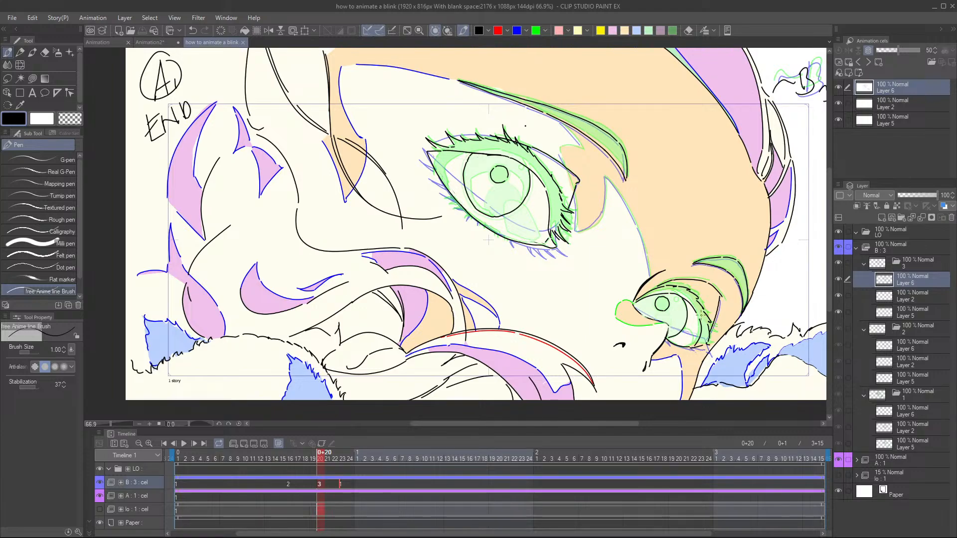
# - Play back the blink animation, stop it, and replay it with the whole drawing in view
pyautogui.click(184, 444)
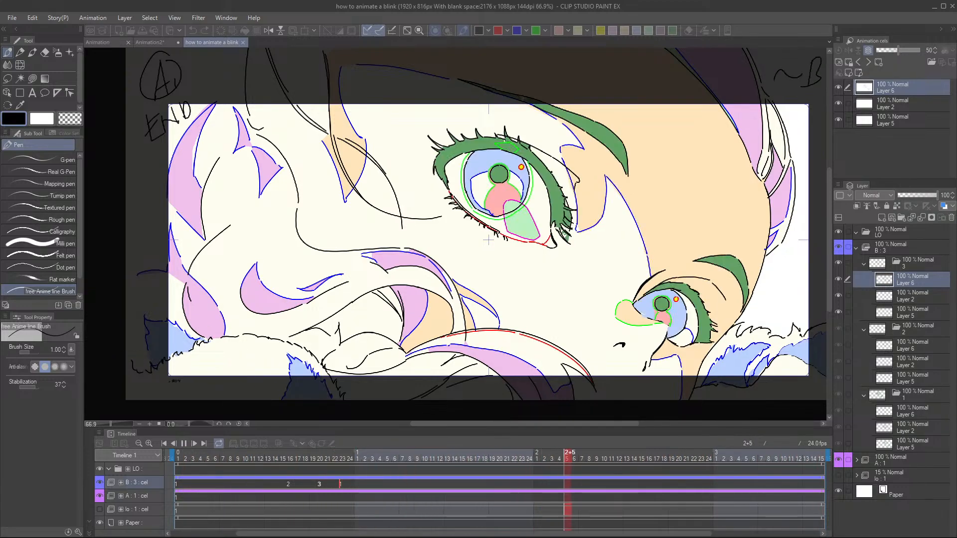
pyautogui.click(183, 444)
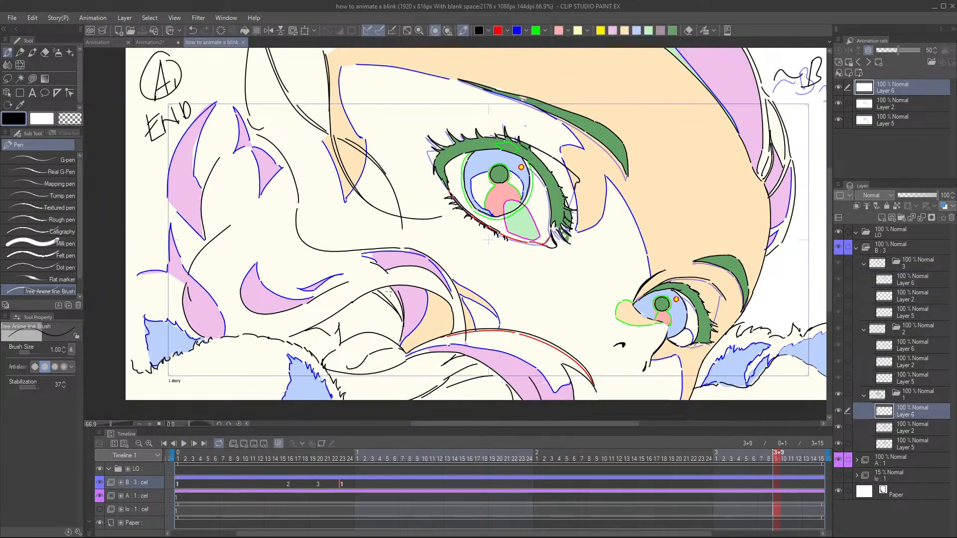
pyautogui.scroll(-2, 393, 282)
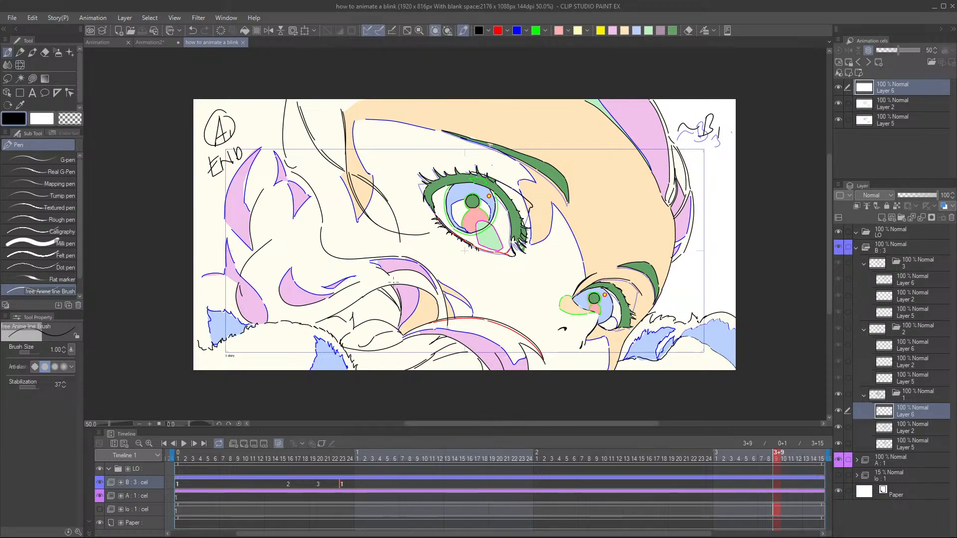
pyautogui.click(183, 444)
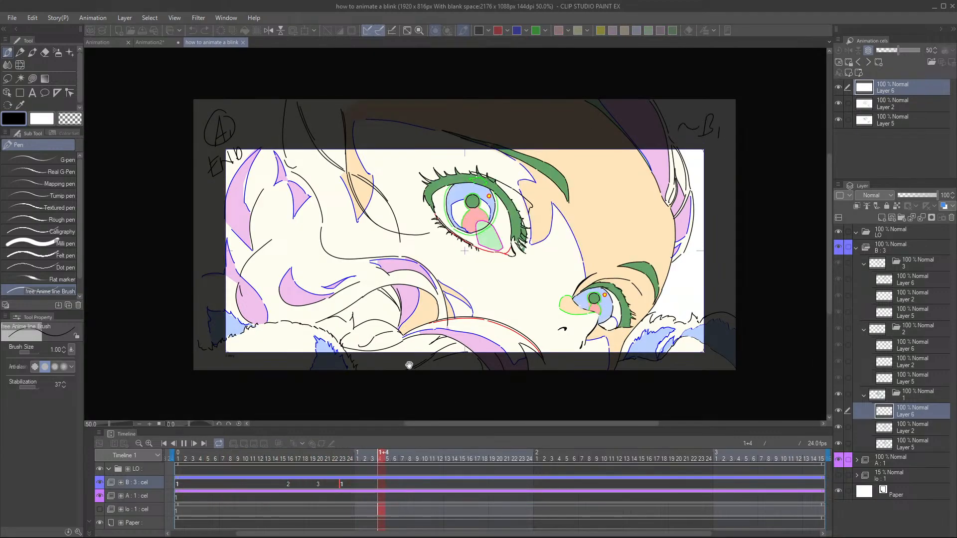